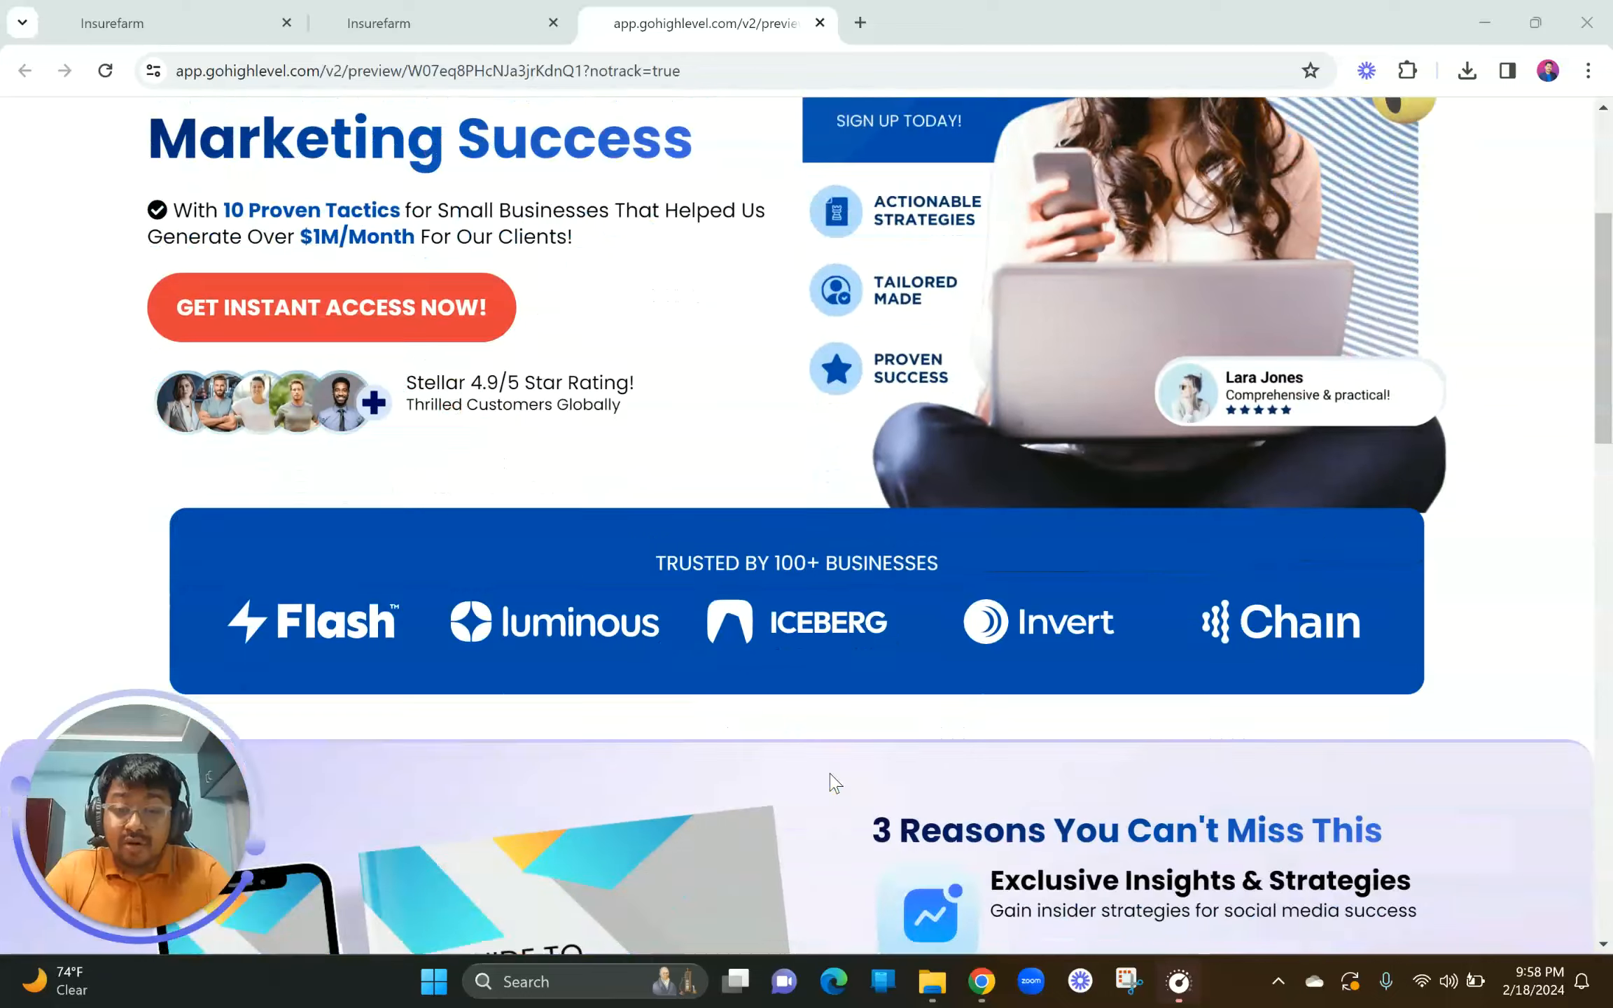
# Step: Scroll through the current page and bring the browser window into focus
pyautogui.scroll(-5, 833, 782)
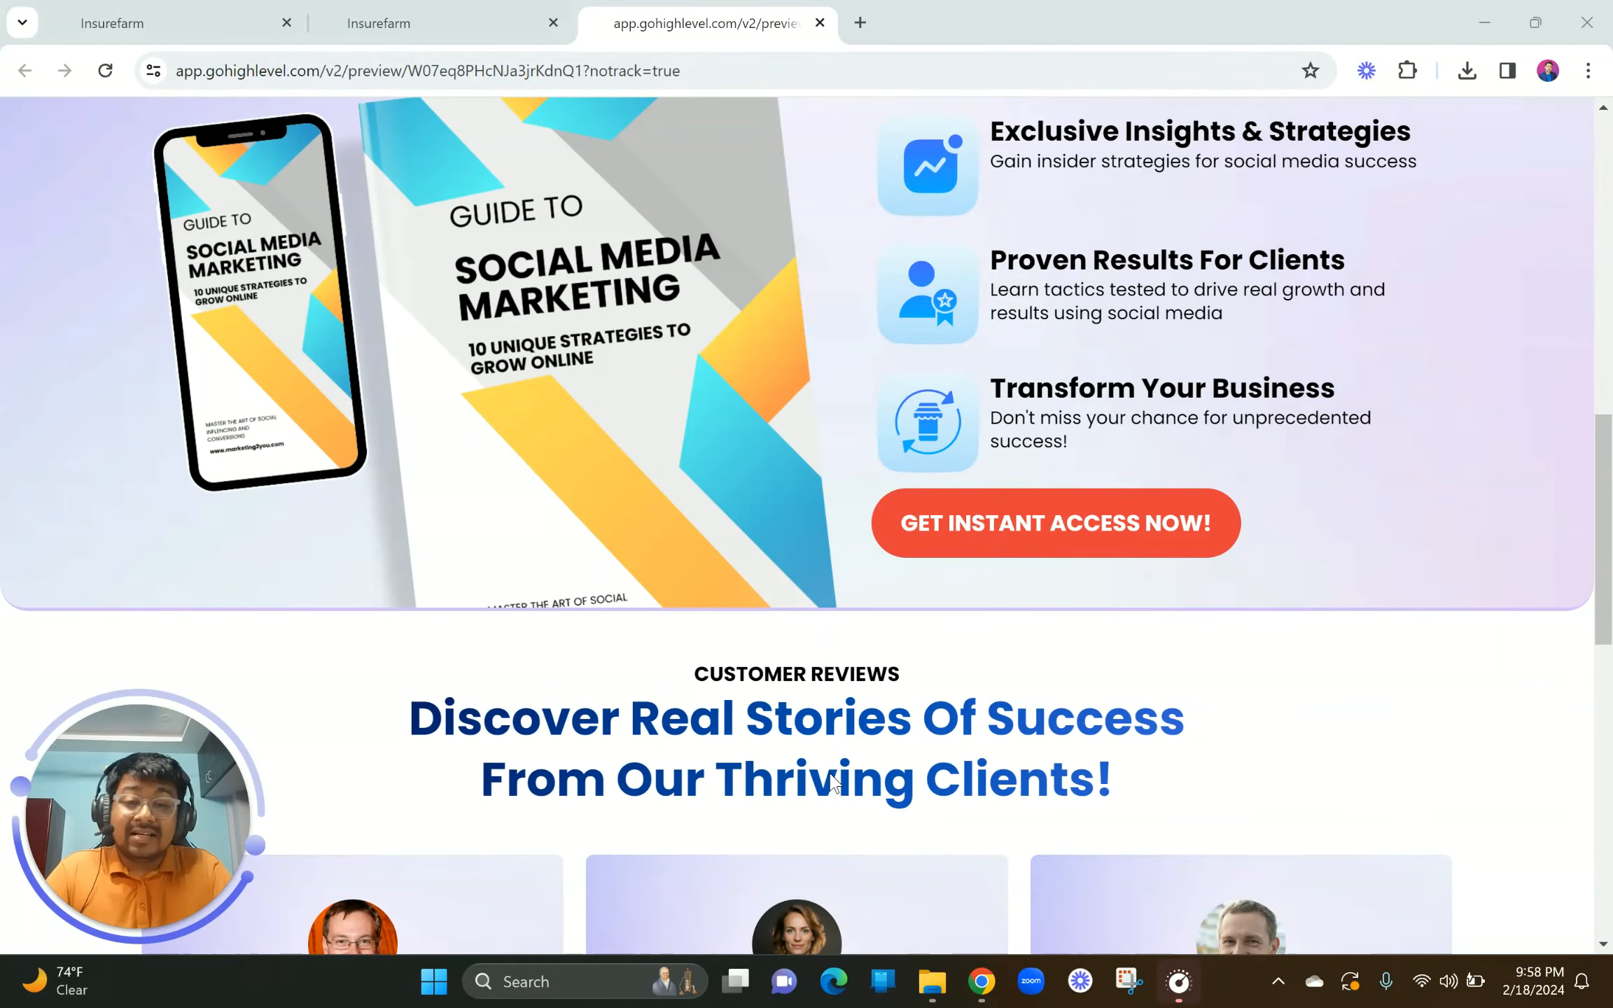
pyautogui.scroll(-3, 833, 782)
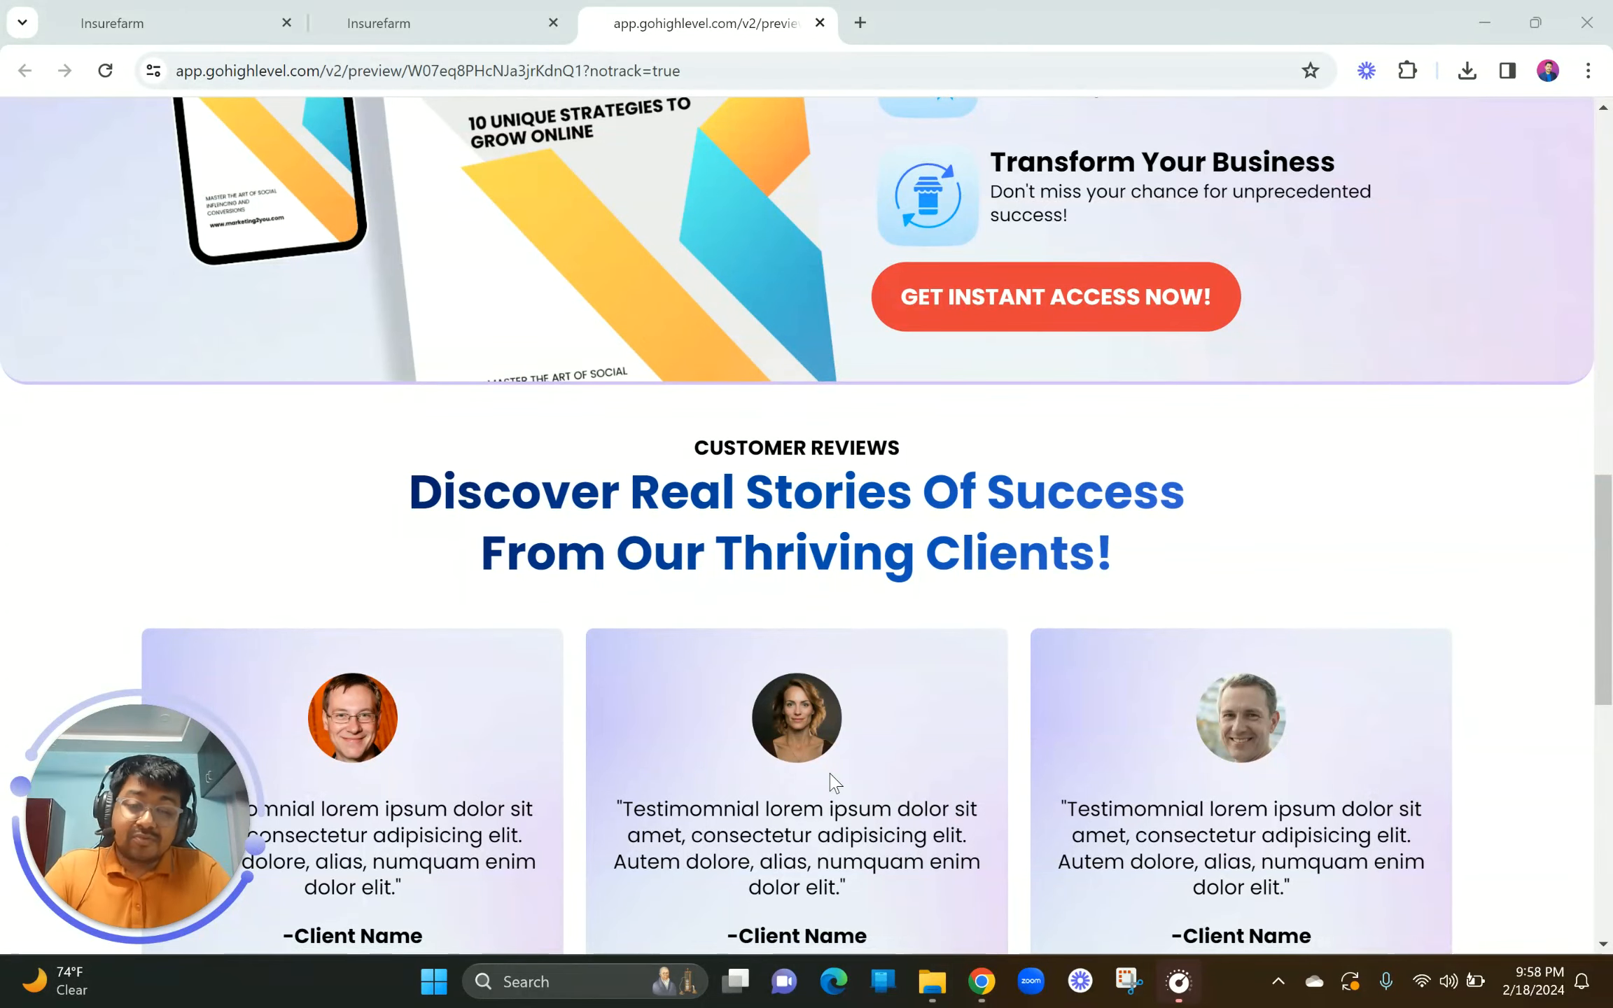
pyautogui.scroll(-8, 833, 782)
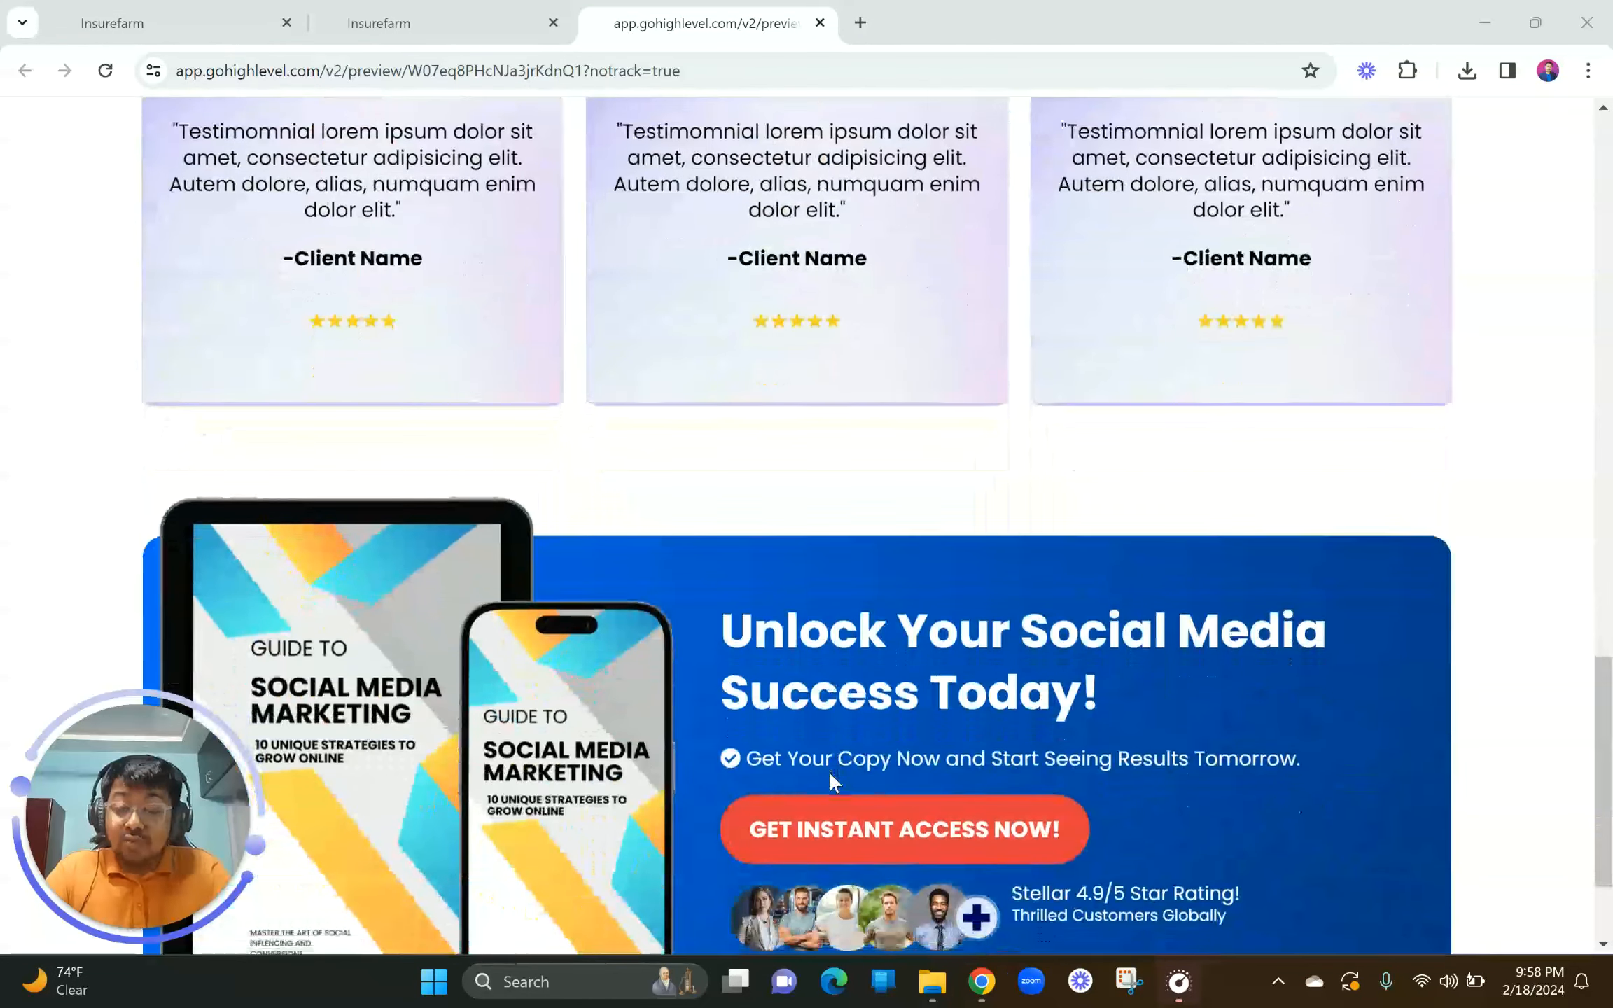
pyautogui.scroll(-3, 831, 778)
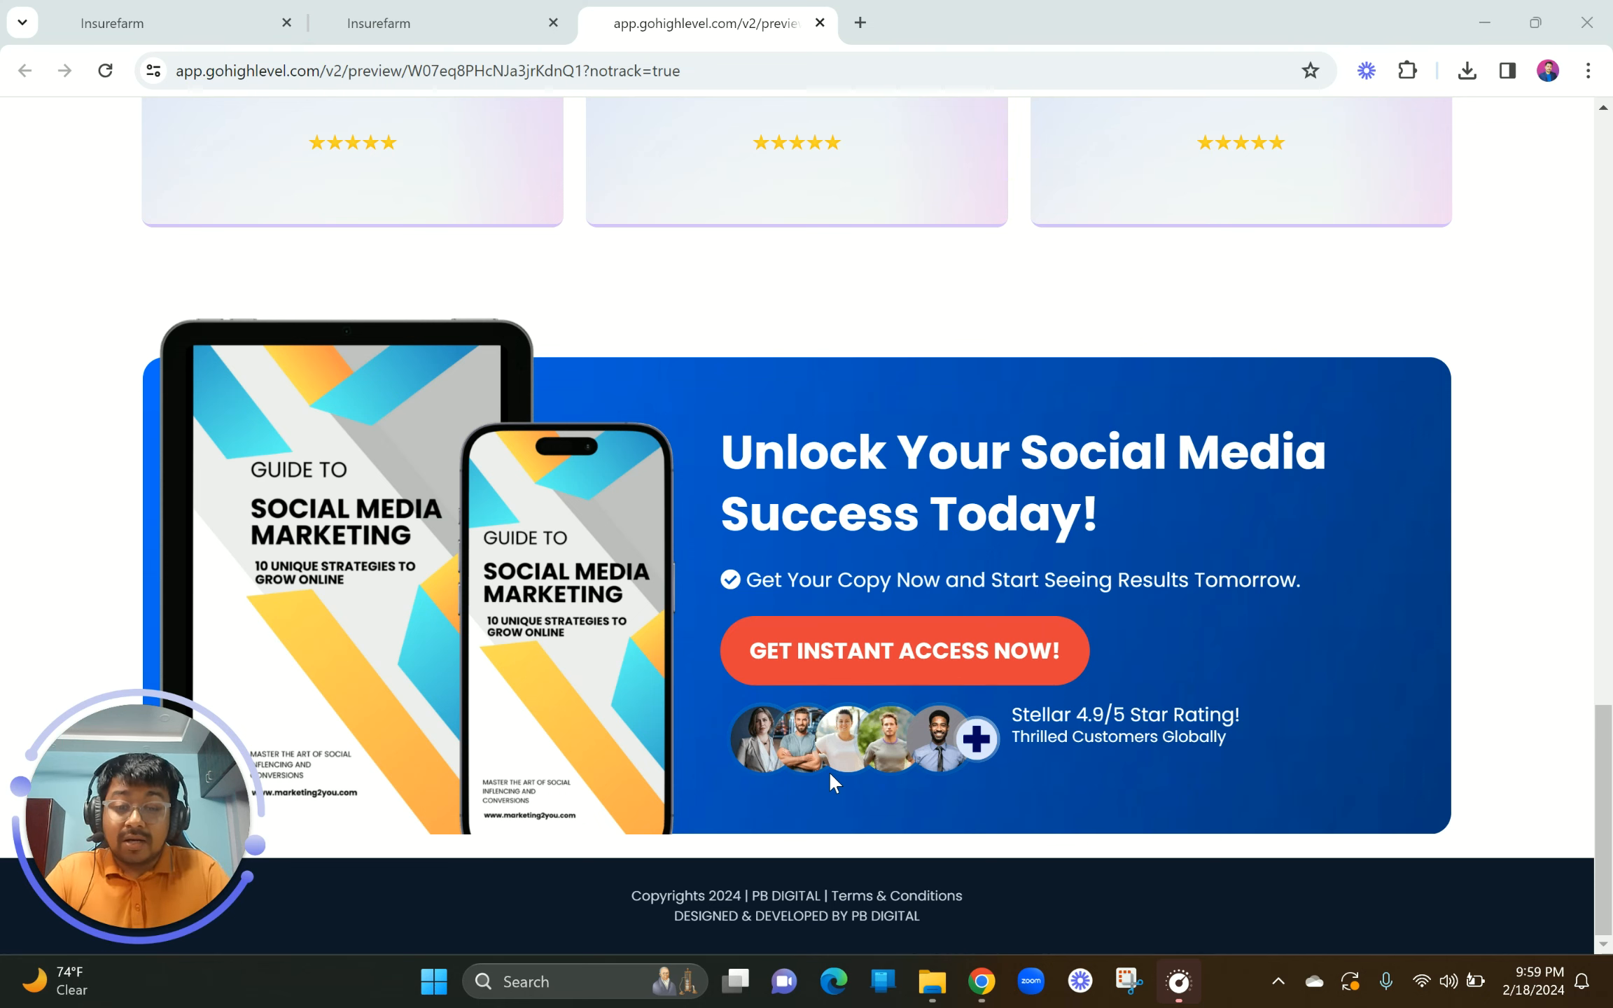
pyautogui.scroll(5, 829, 772)
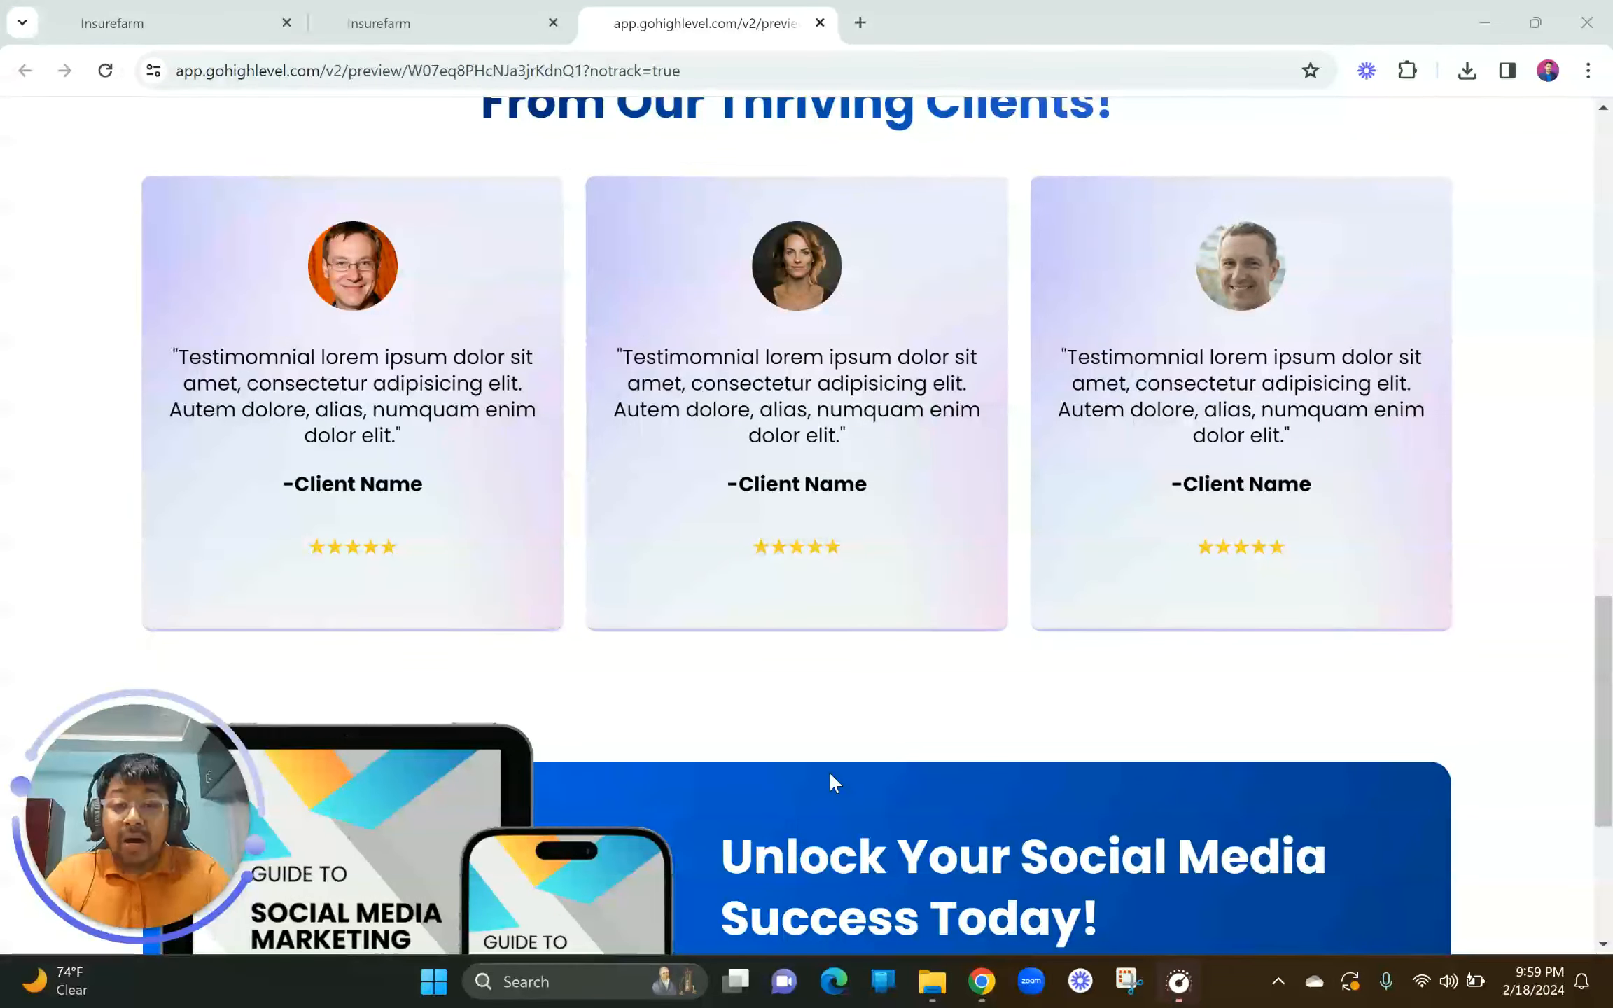
pyautogui.scroll(20, 829, 771)
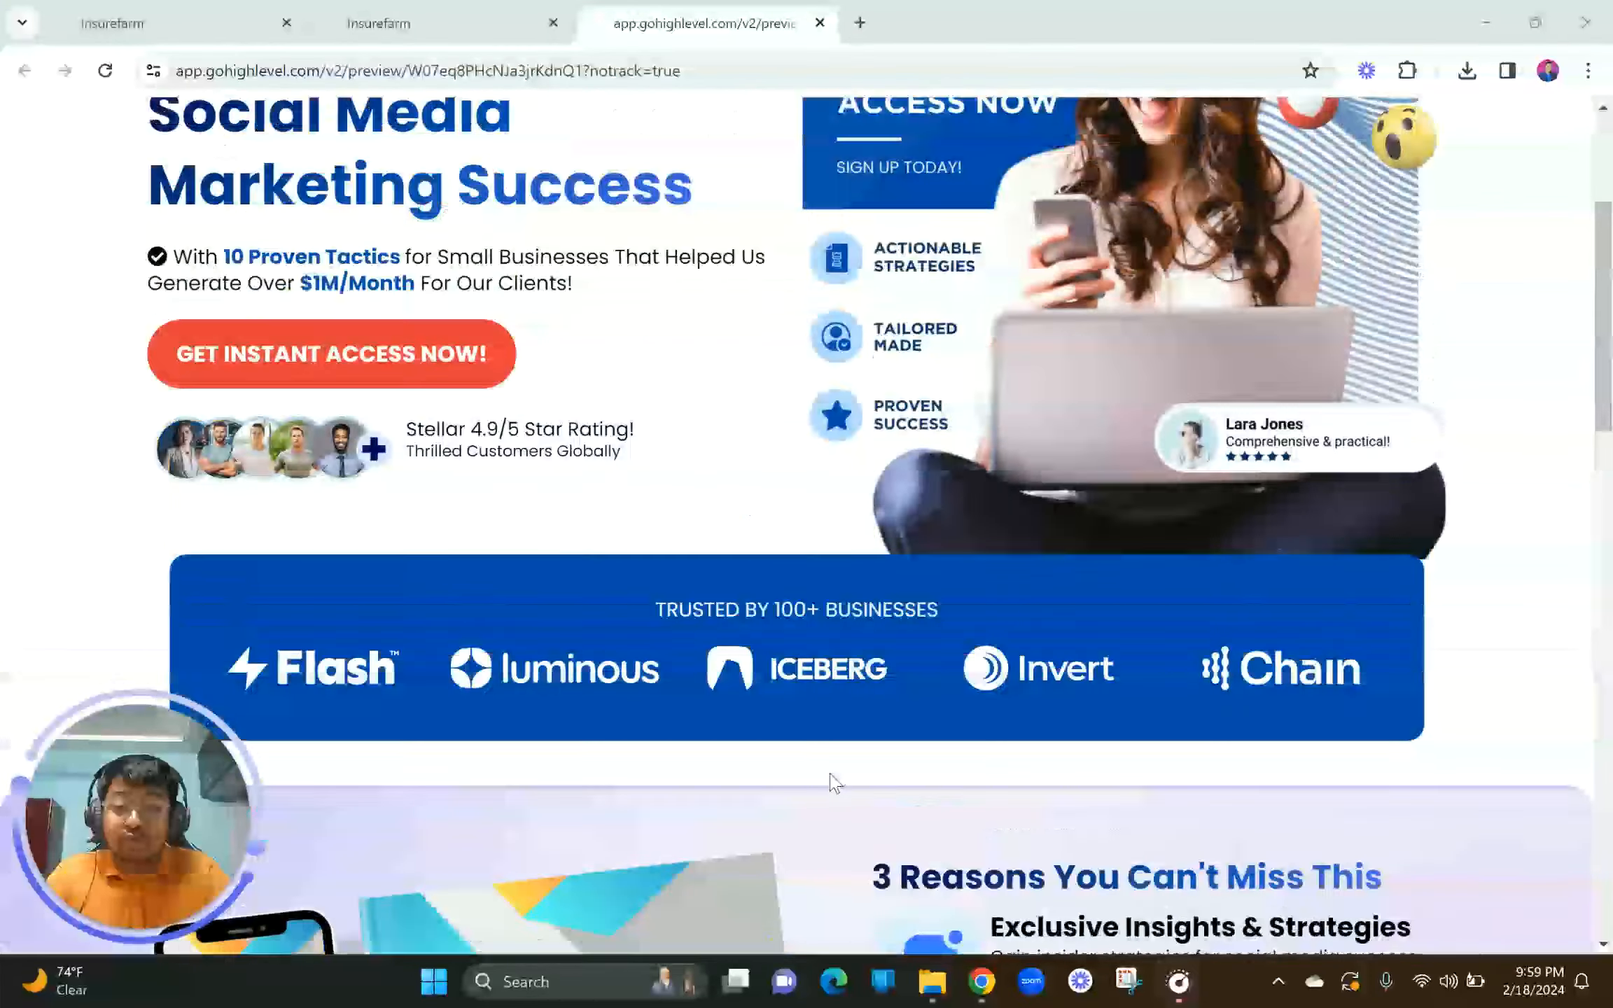
pyautogui.scroll(1, 835, 783)
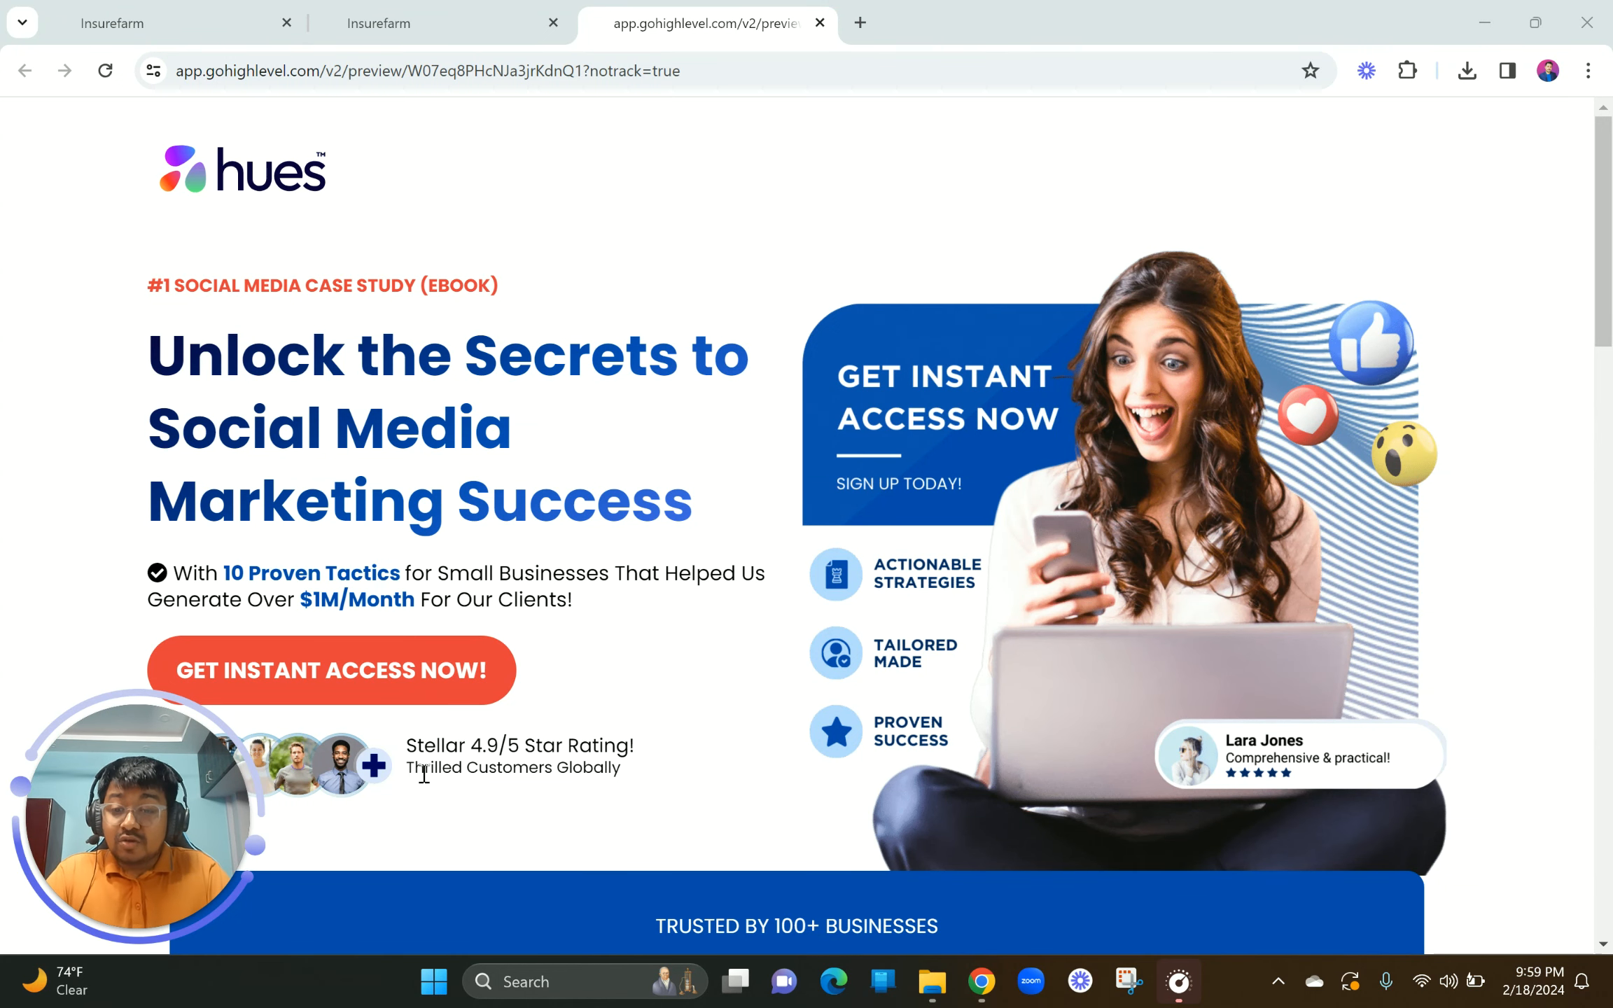
pyautogui.click(375, 662)
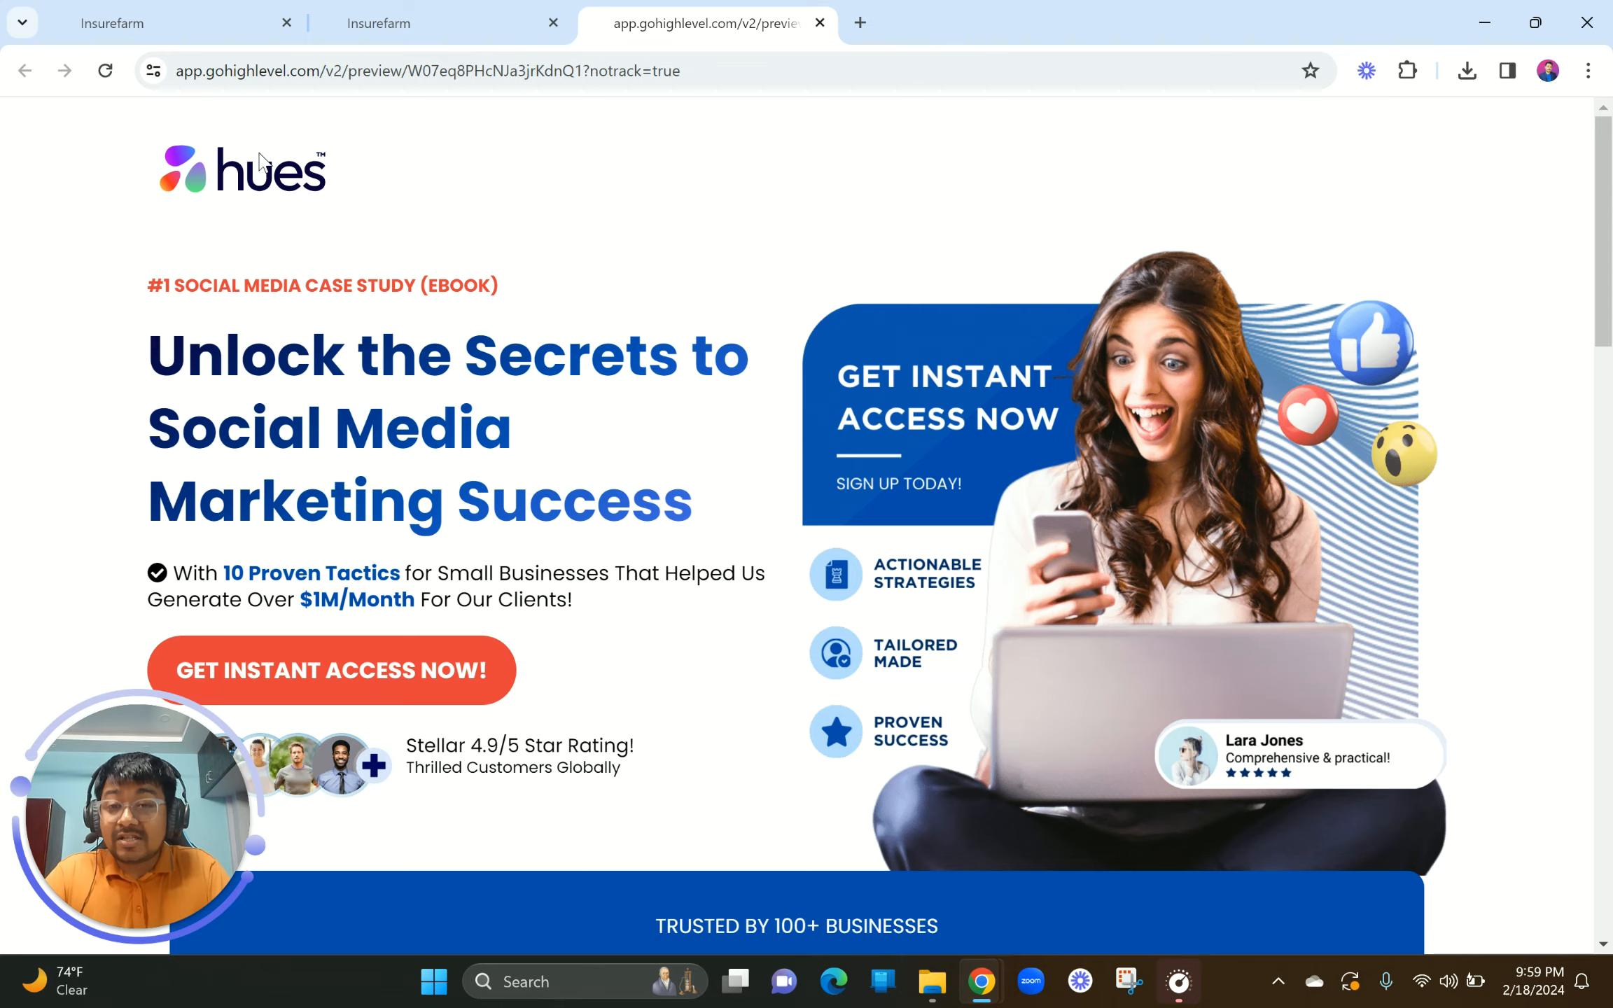
# Step: Switch to the page builder tab and set Chrome zoom to 80%
pyautogui.click(383, 21)
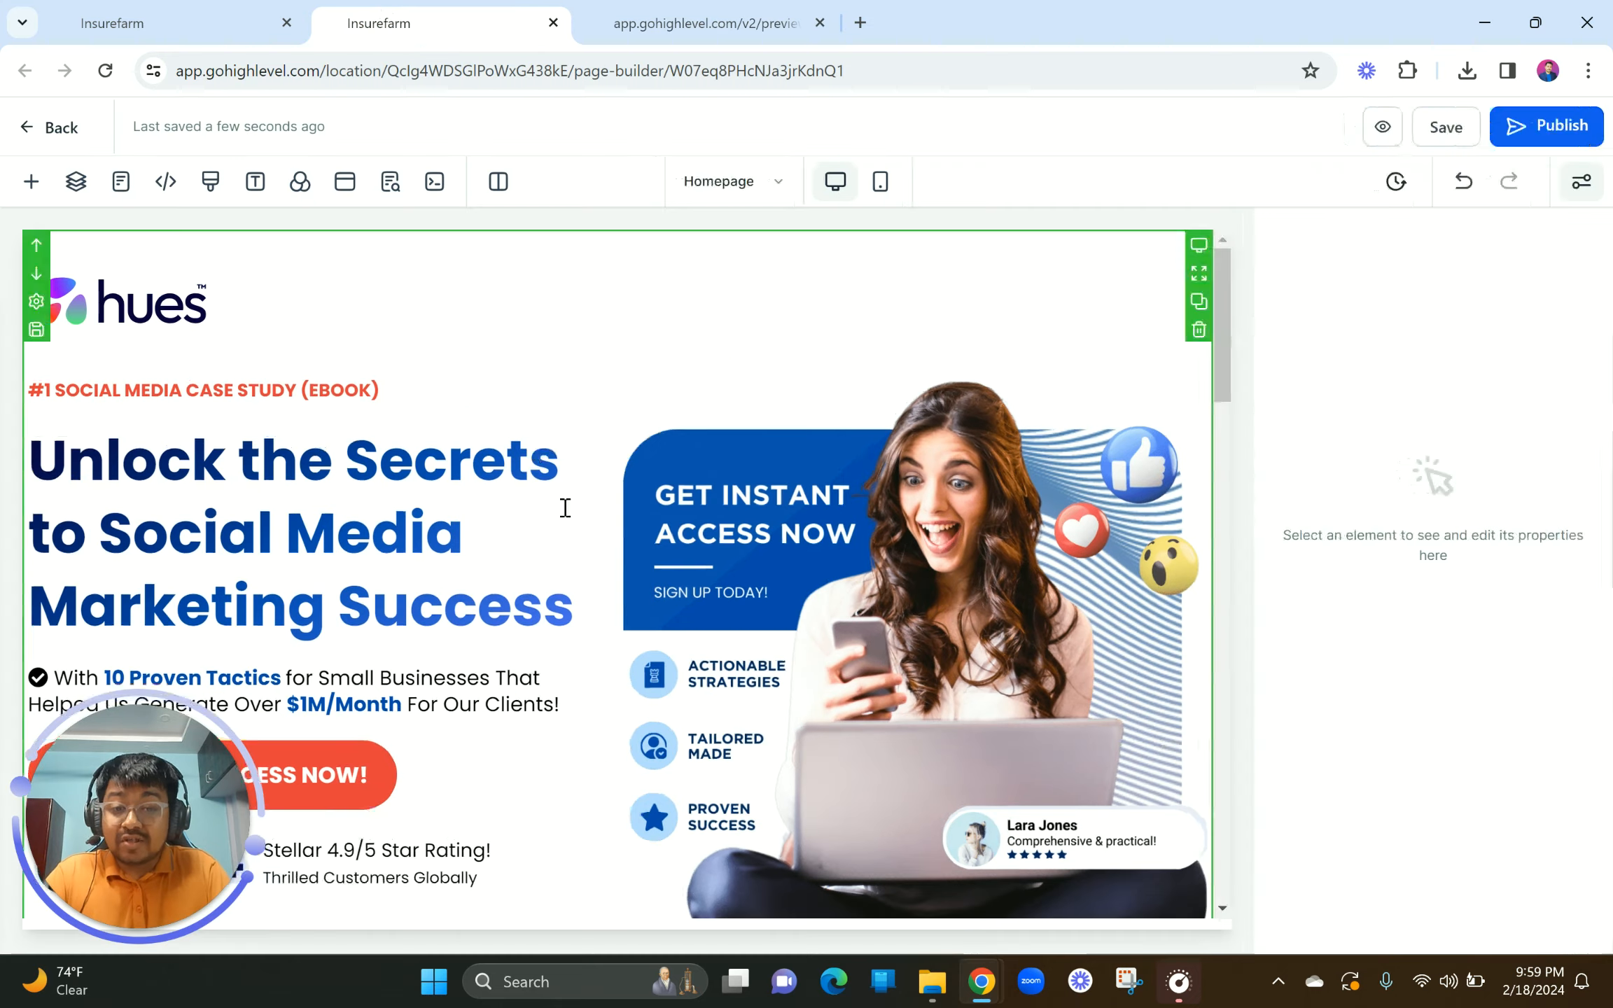
pyautogui.click(1587, 71)
pyautogui.click(1434, 506)
pyautogui.click(1434, 506)
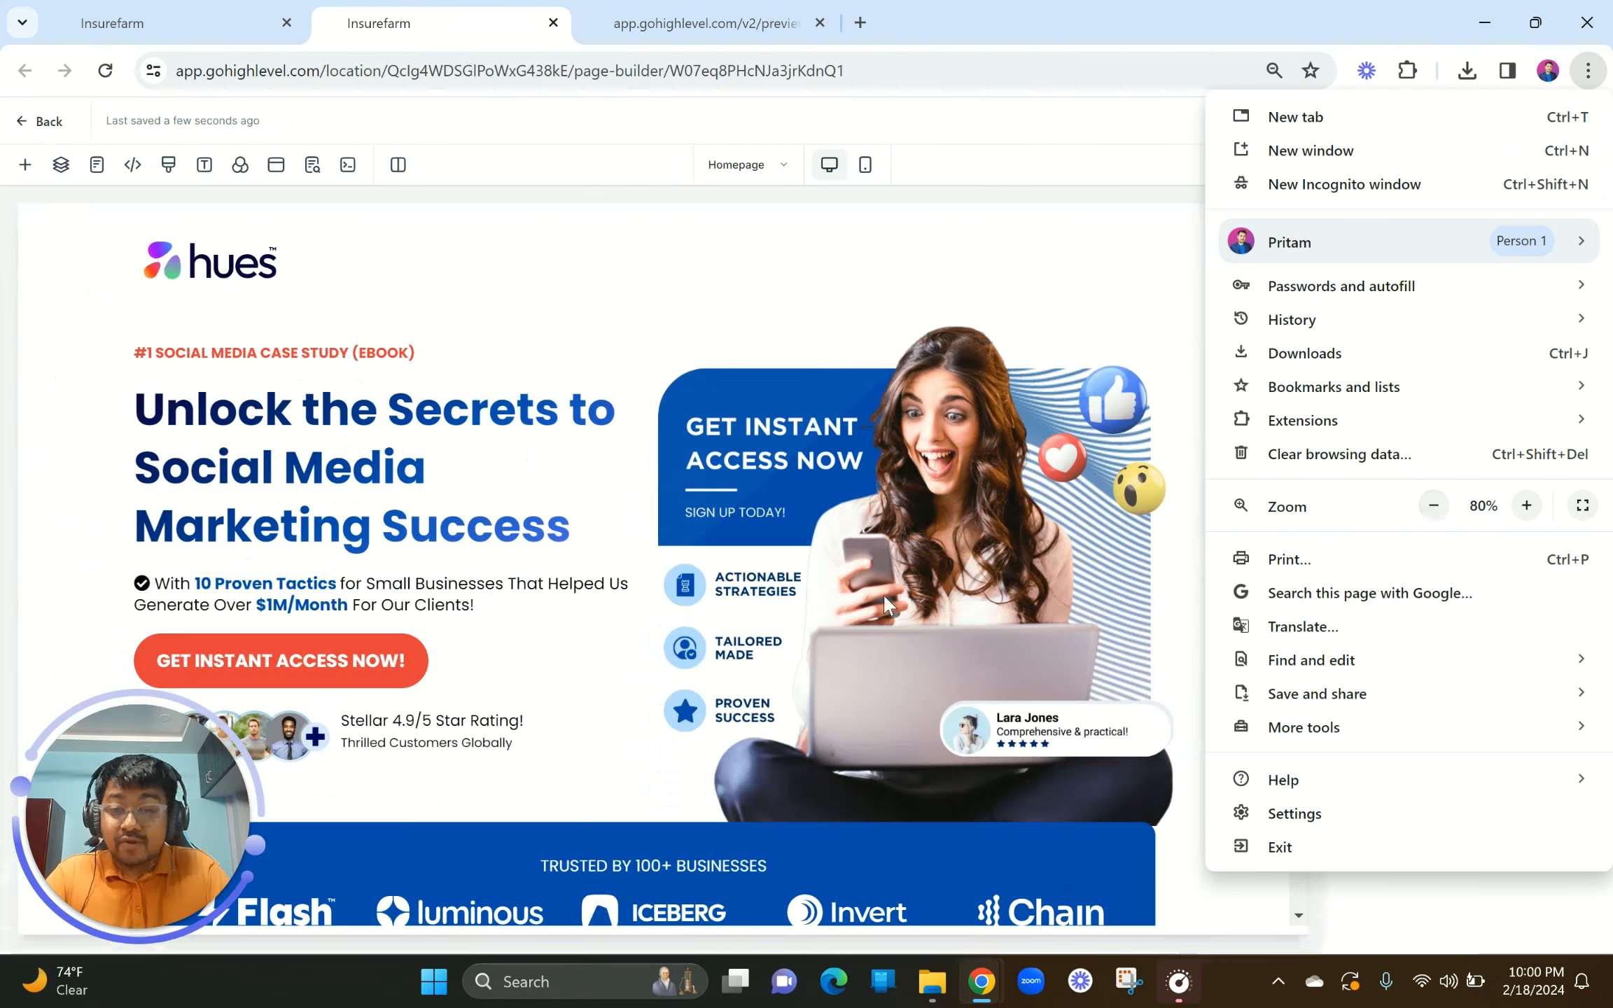
pyautogui.click(945, 455)
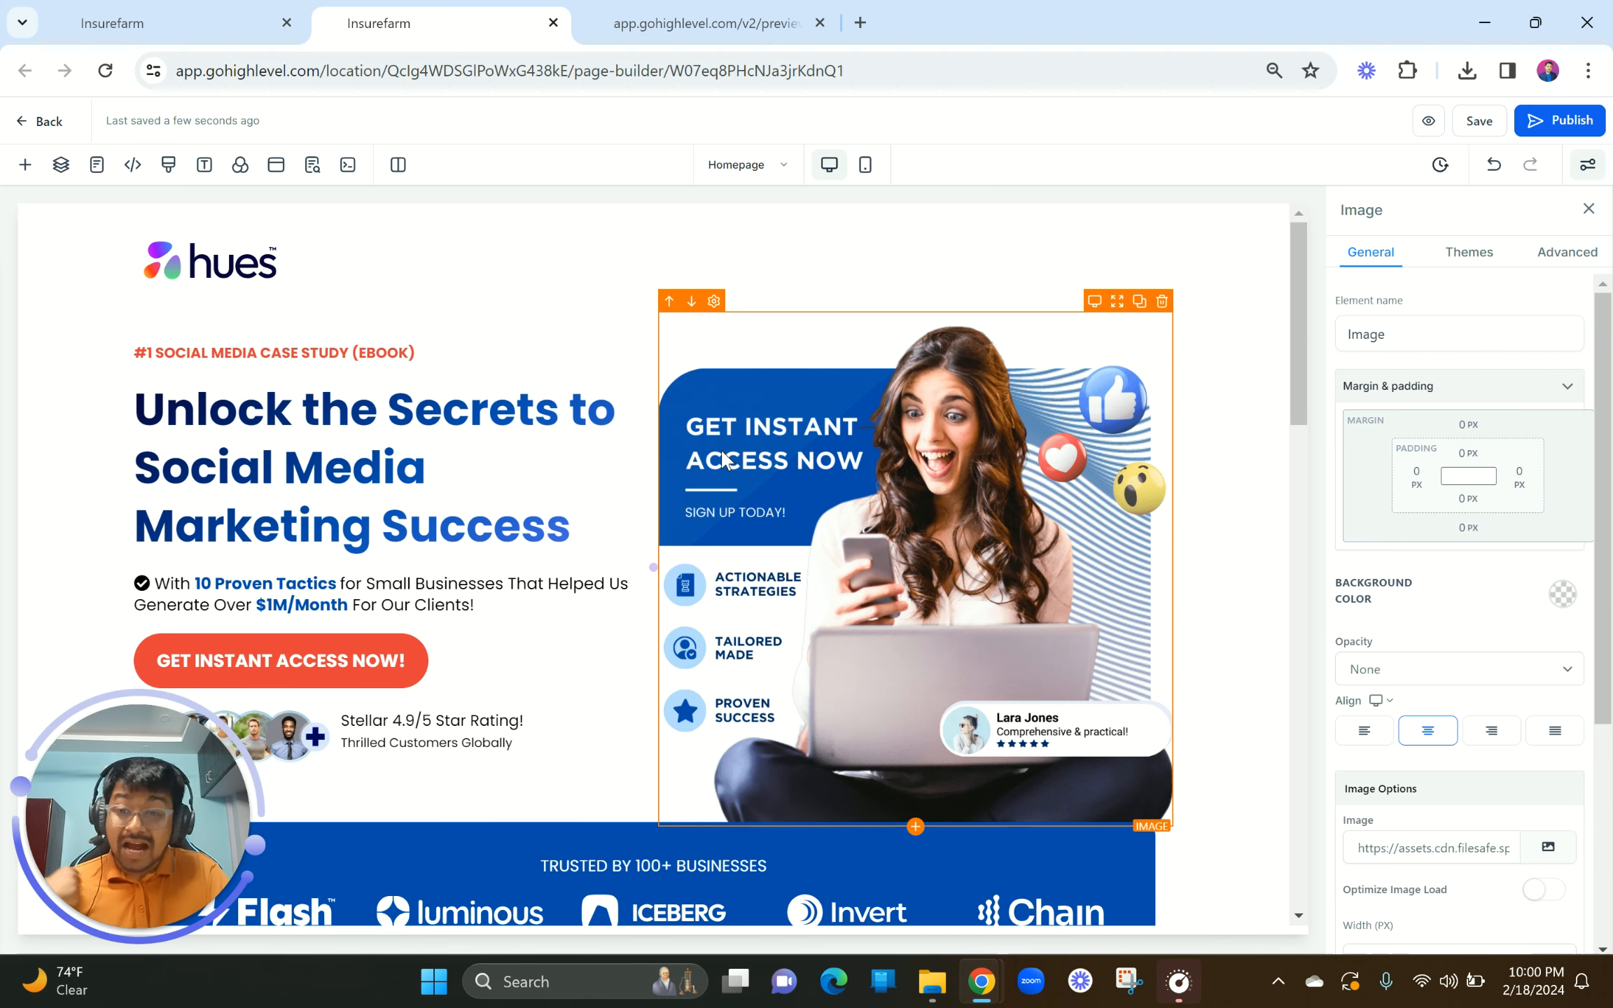
# Step: Review the ebook landing page in Mobile Mode, then return to Desktop Mode
pyautogui.scroll(-2, 593, 518)
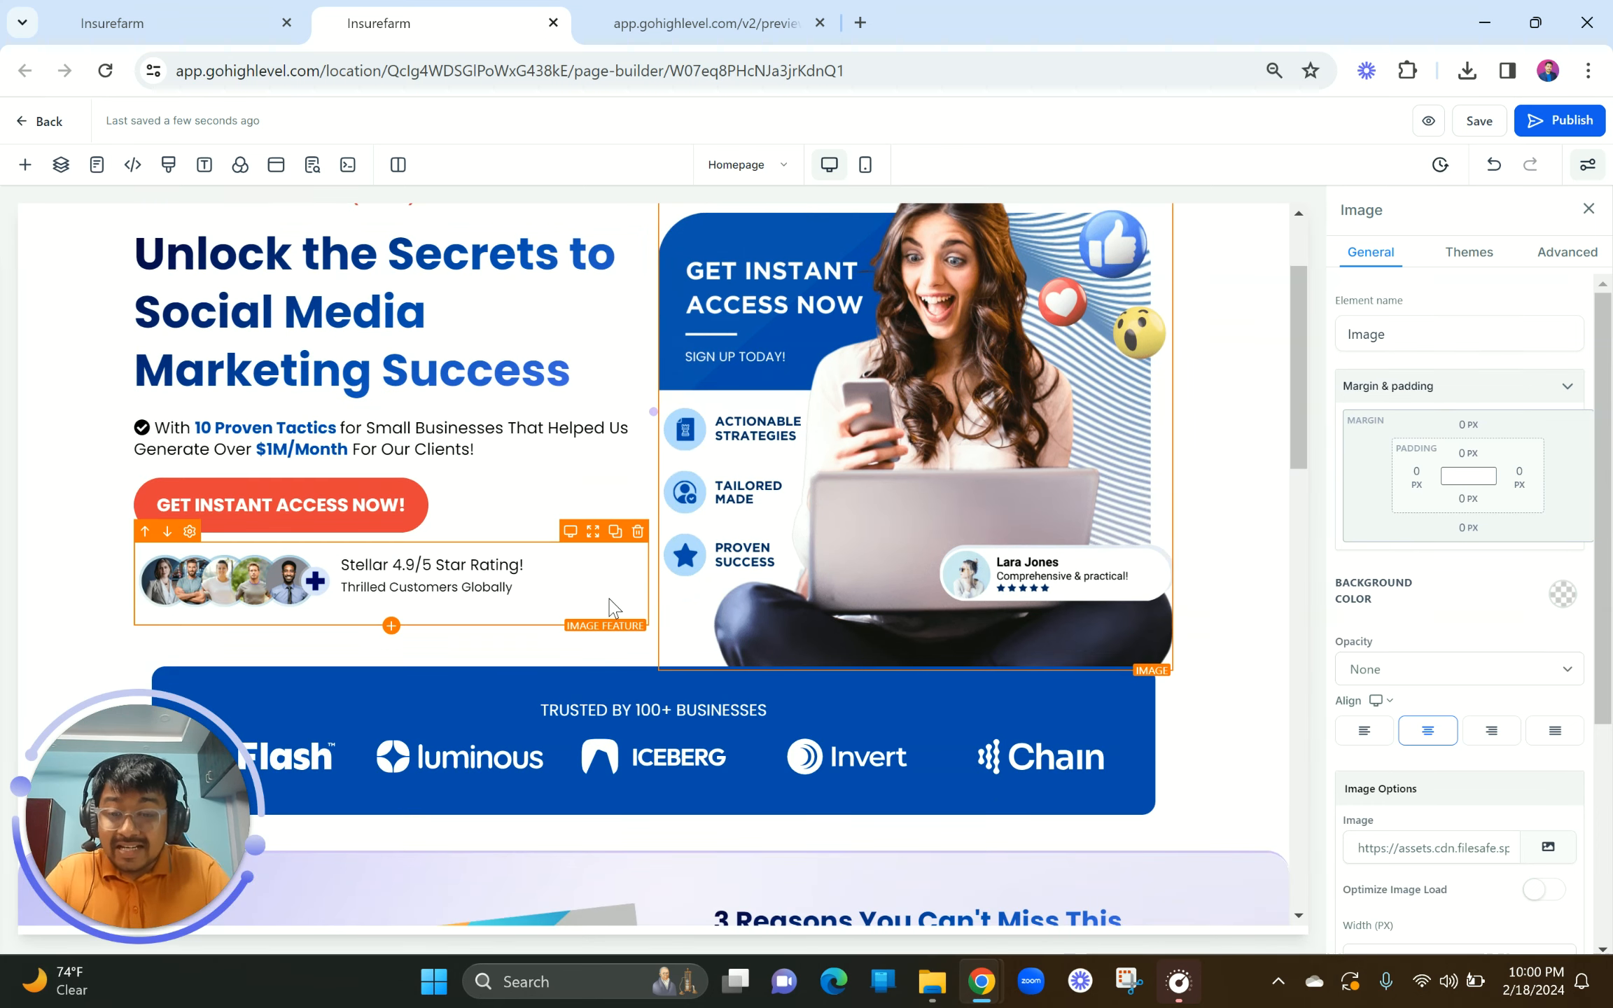
pyautogui.scroll(-10, 609, 608)
pyautogui.scroll(-4, 821, 532)
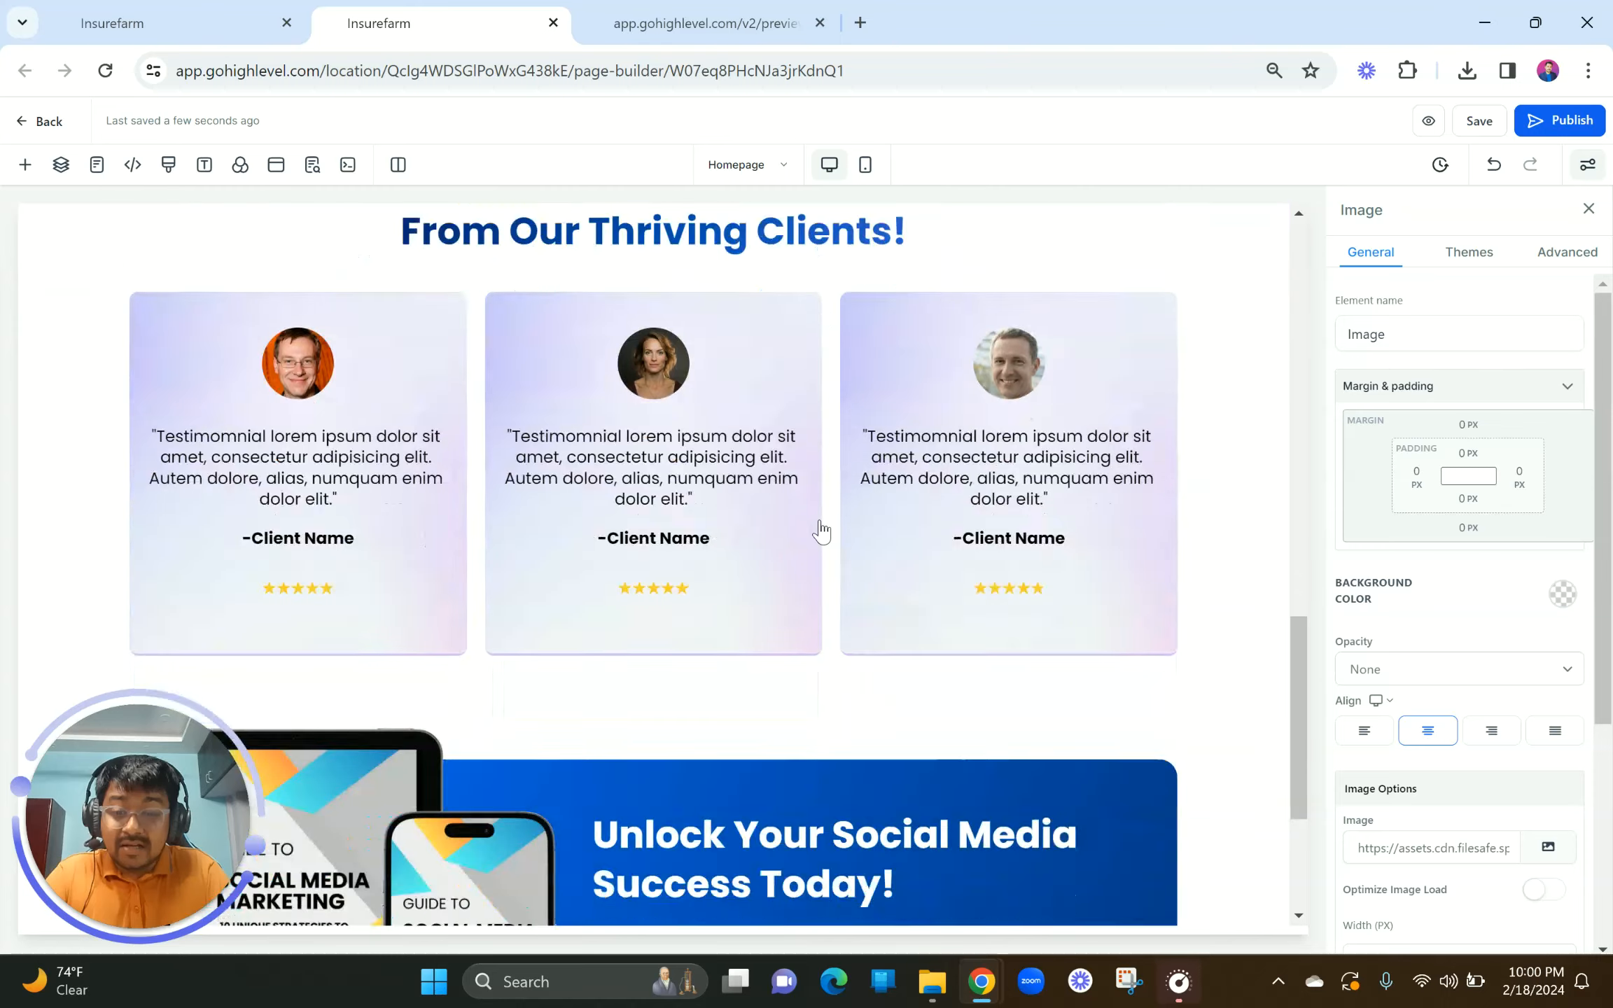
pyautogui.scroll(-4, 821, 532)
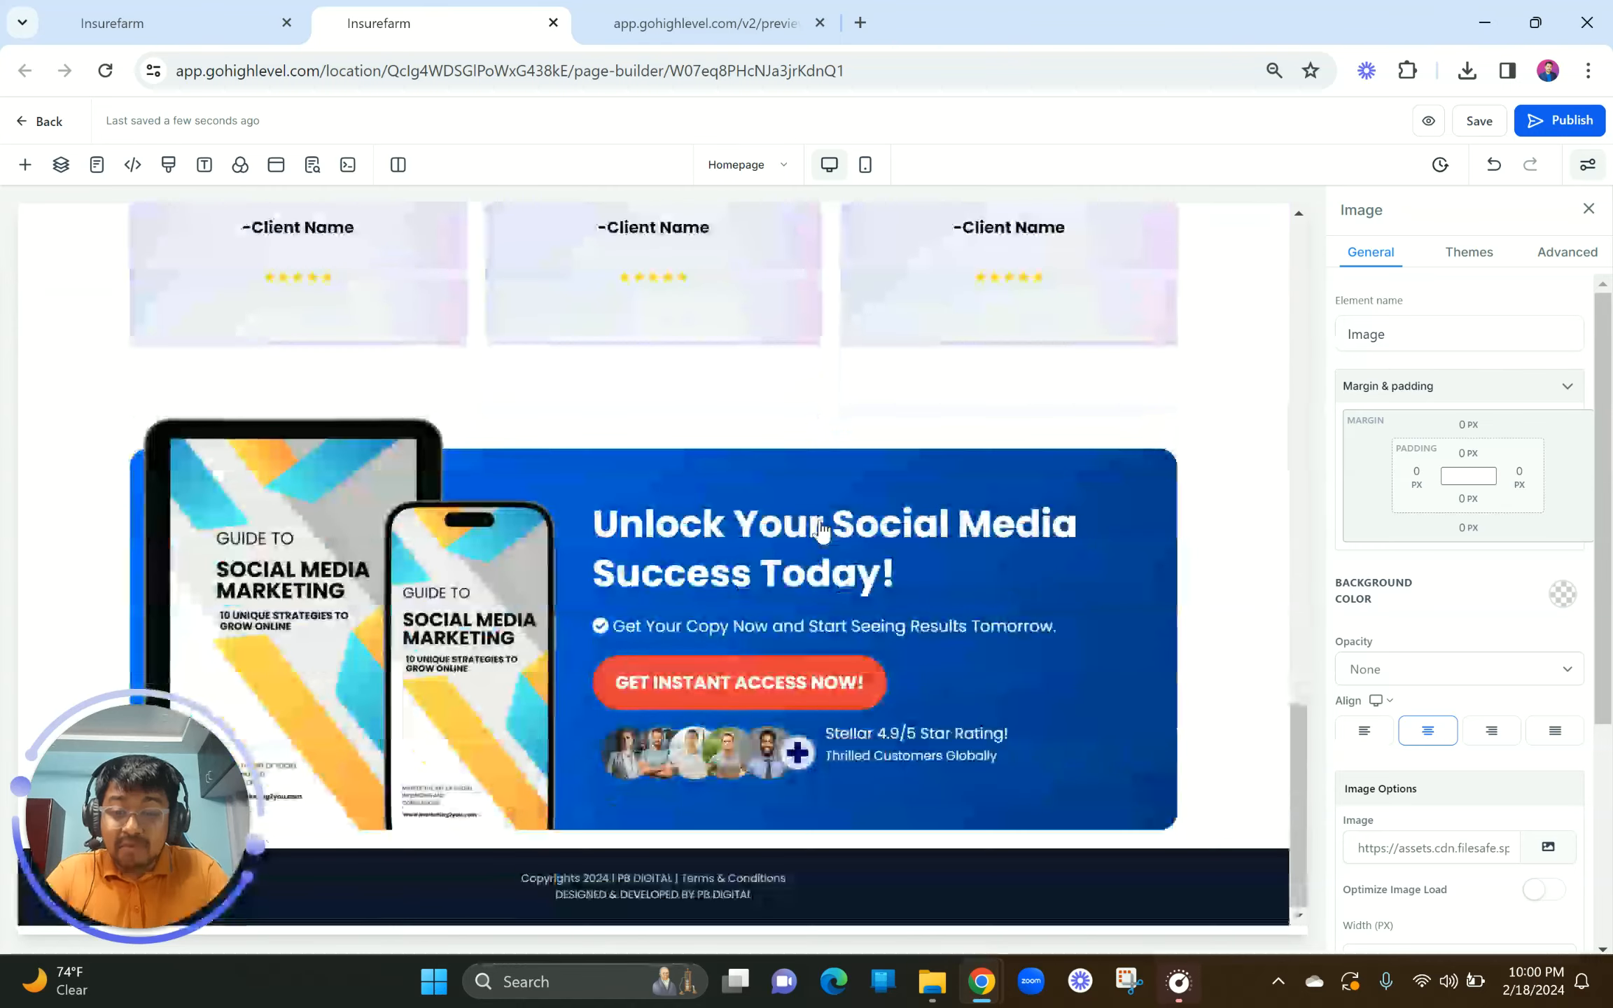
pyautogui.click(865, 165)
pyautogui.scroll(10, 561, 396)
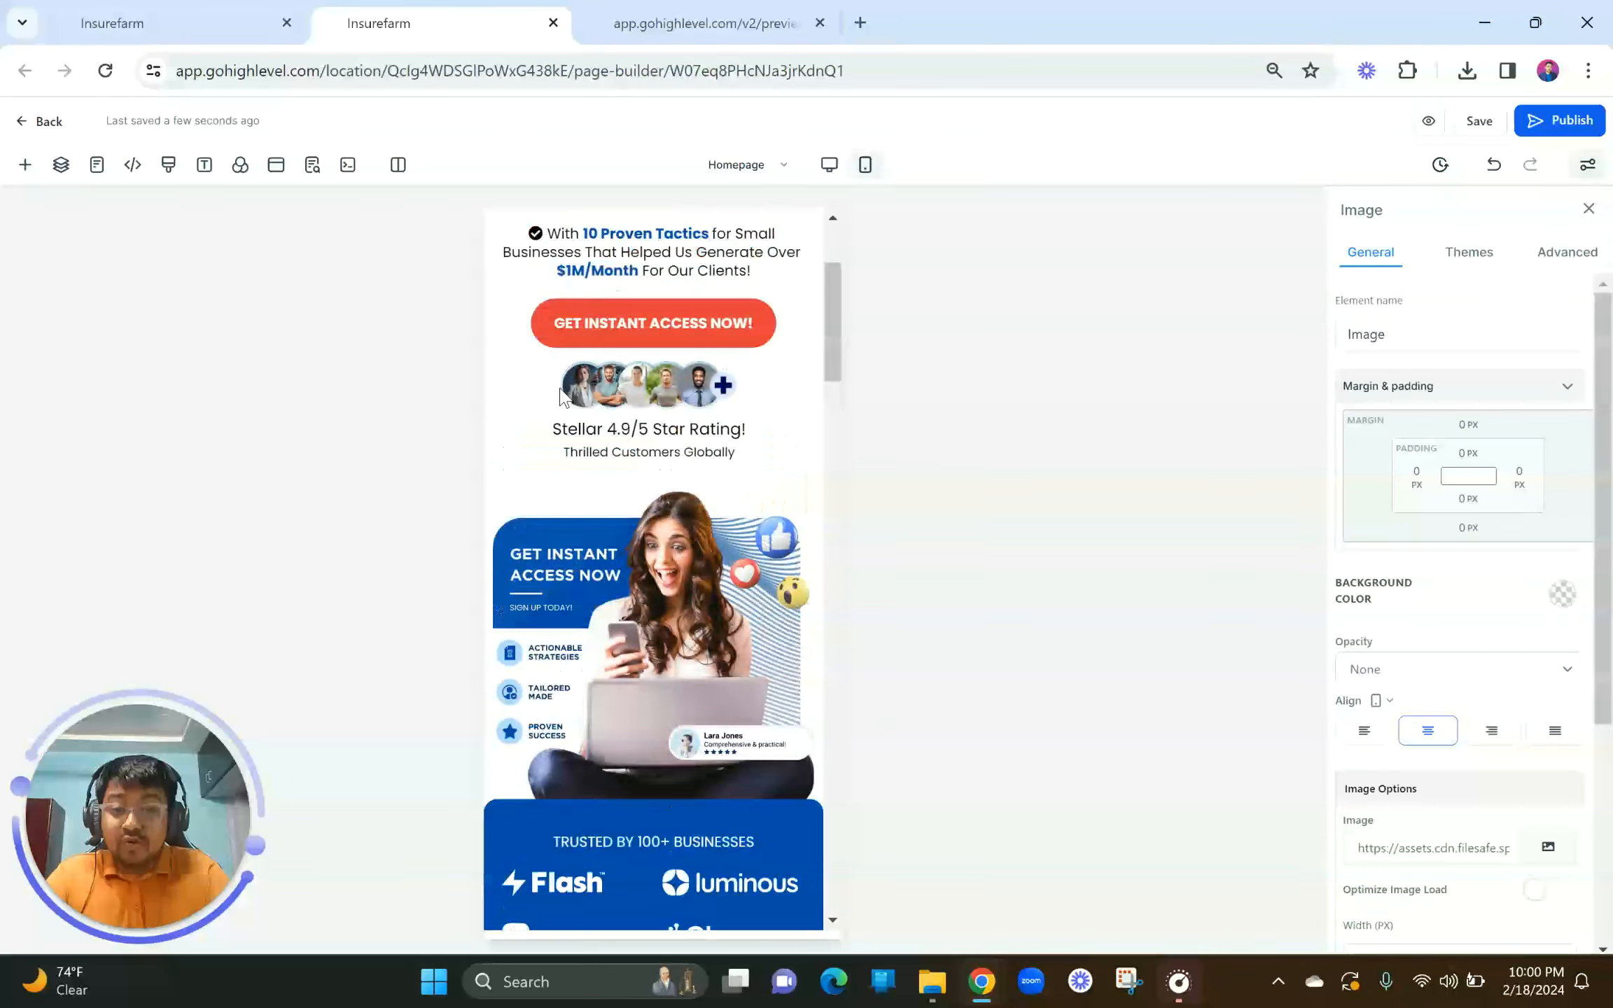
pyautogui.scroll(3, 560, 396)
pyautogui.scroll(-9, 728, 721)
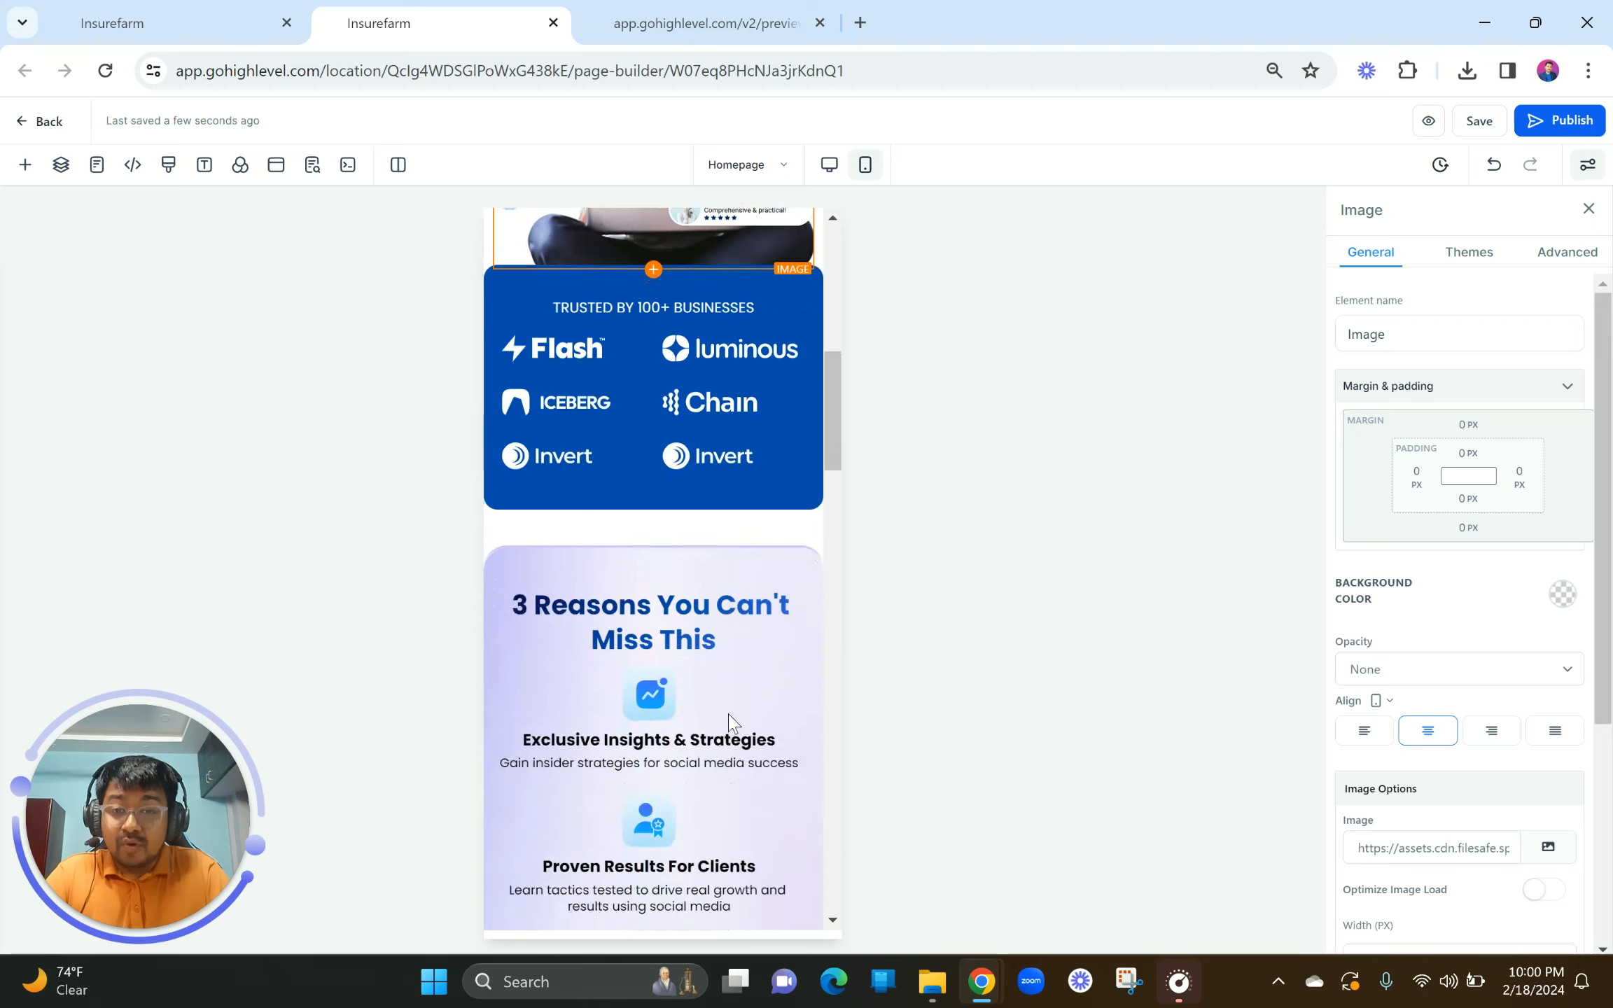
pyautogui.scroll(-20, 728, 721)
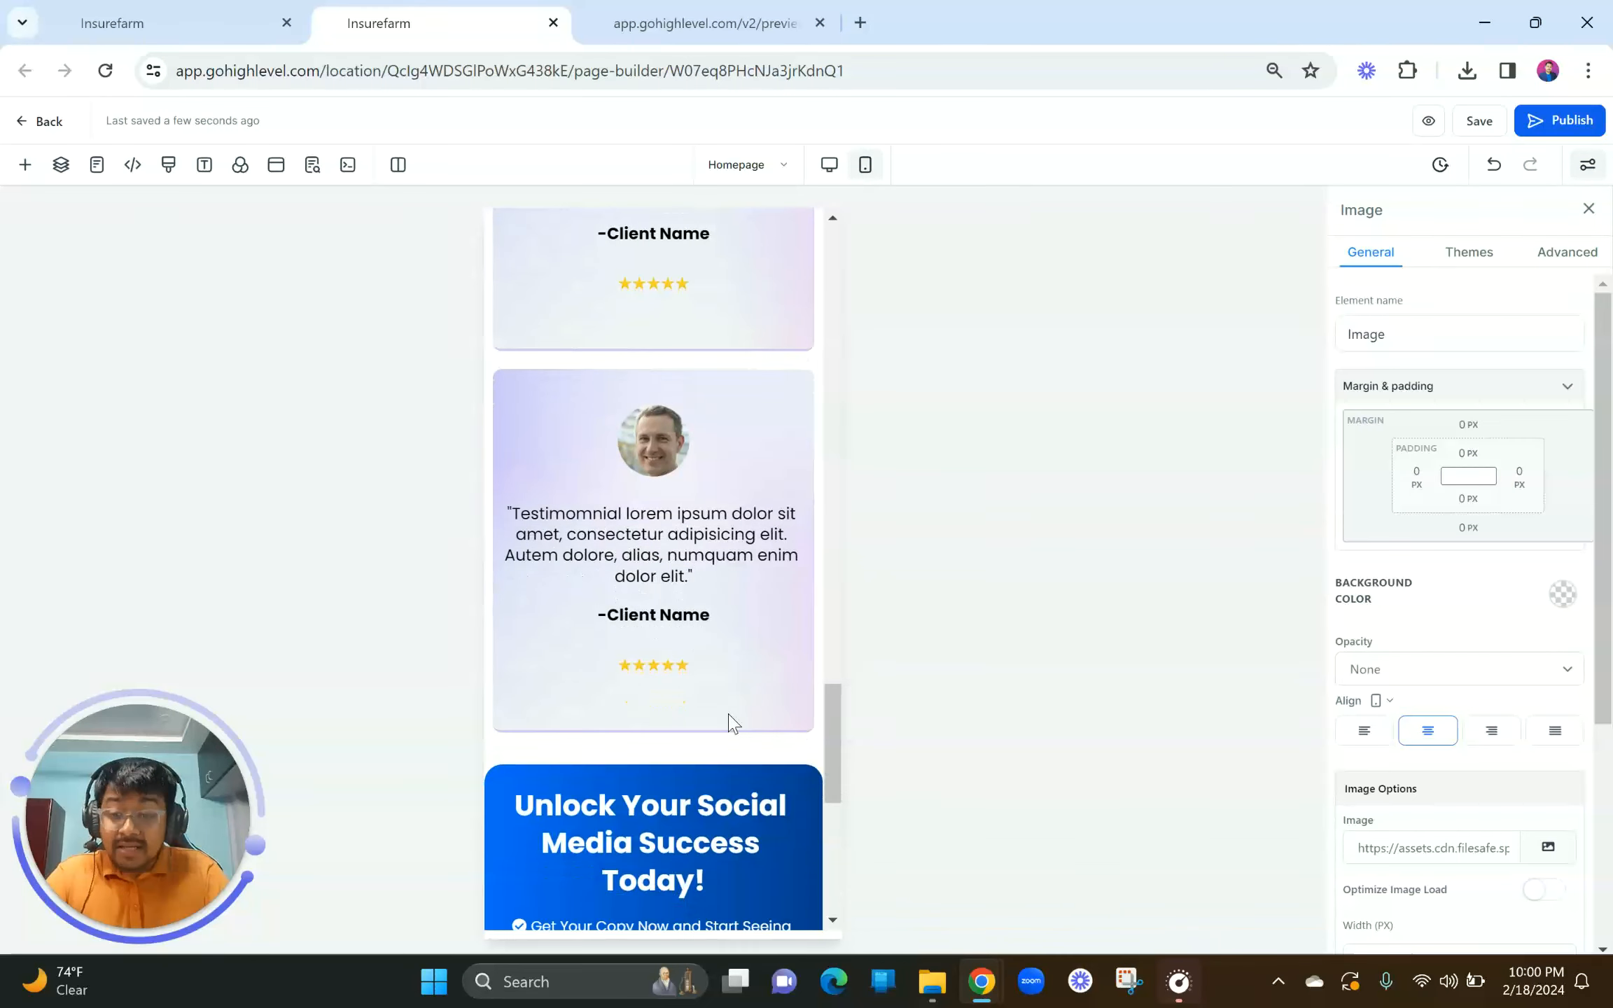
pyautogui.scroll(-9, 728, 722)
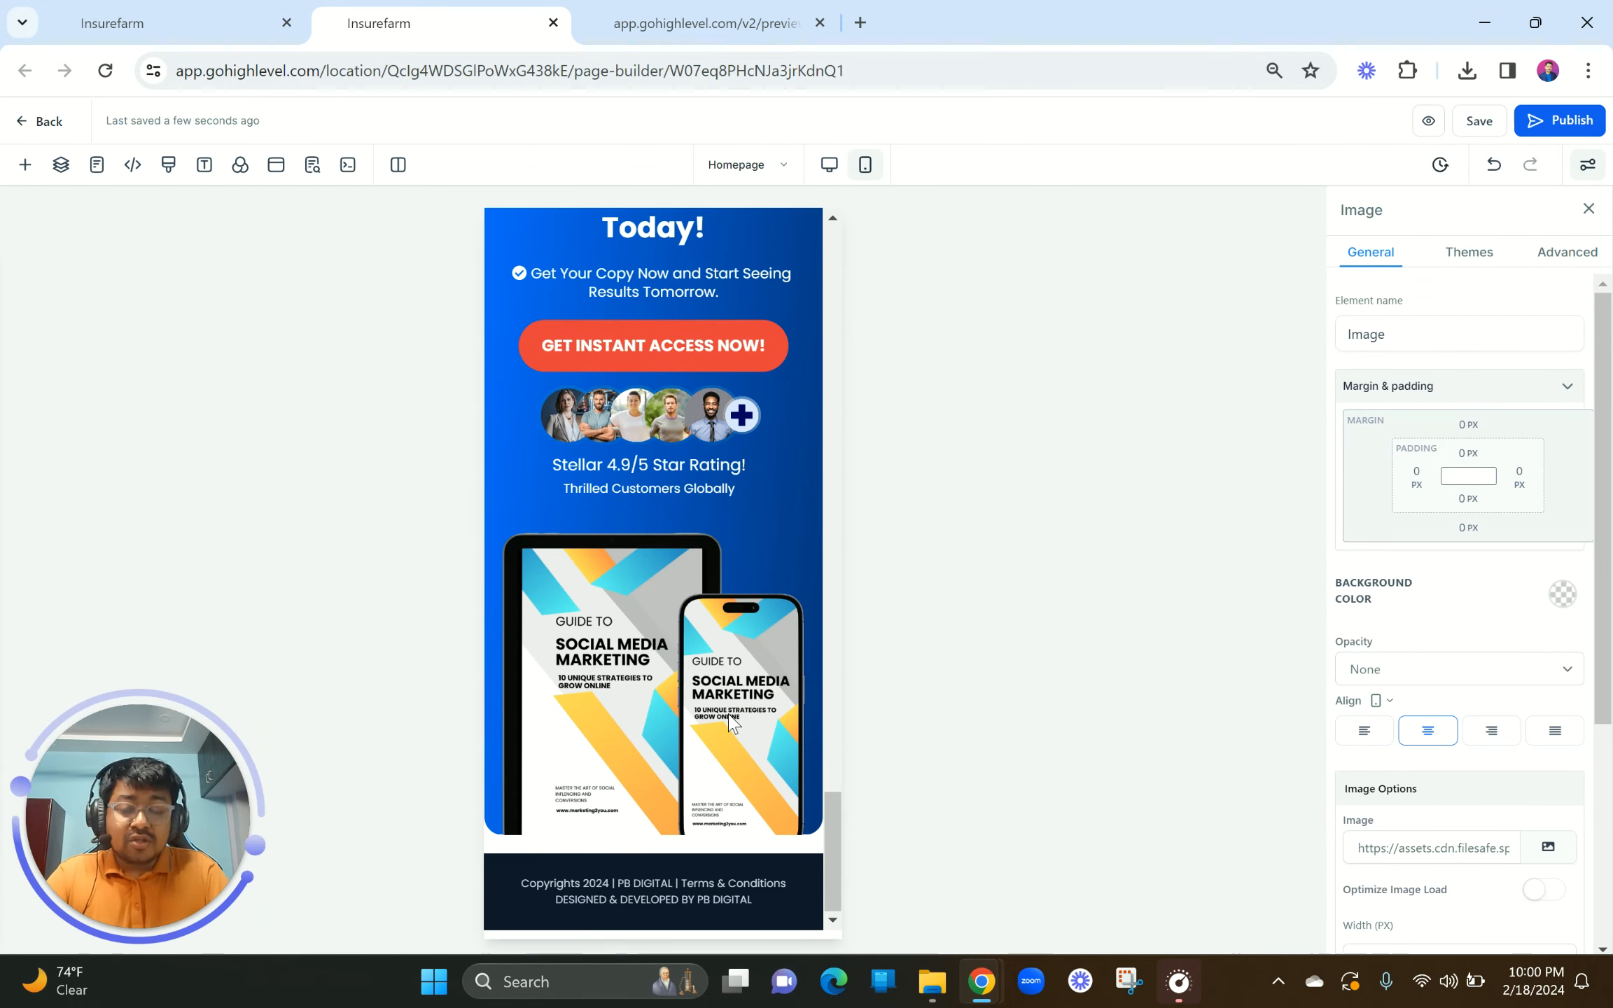
pyautogui.click(829, 165)
pyautogui.scroll(20, 543, 516)
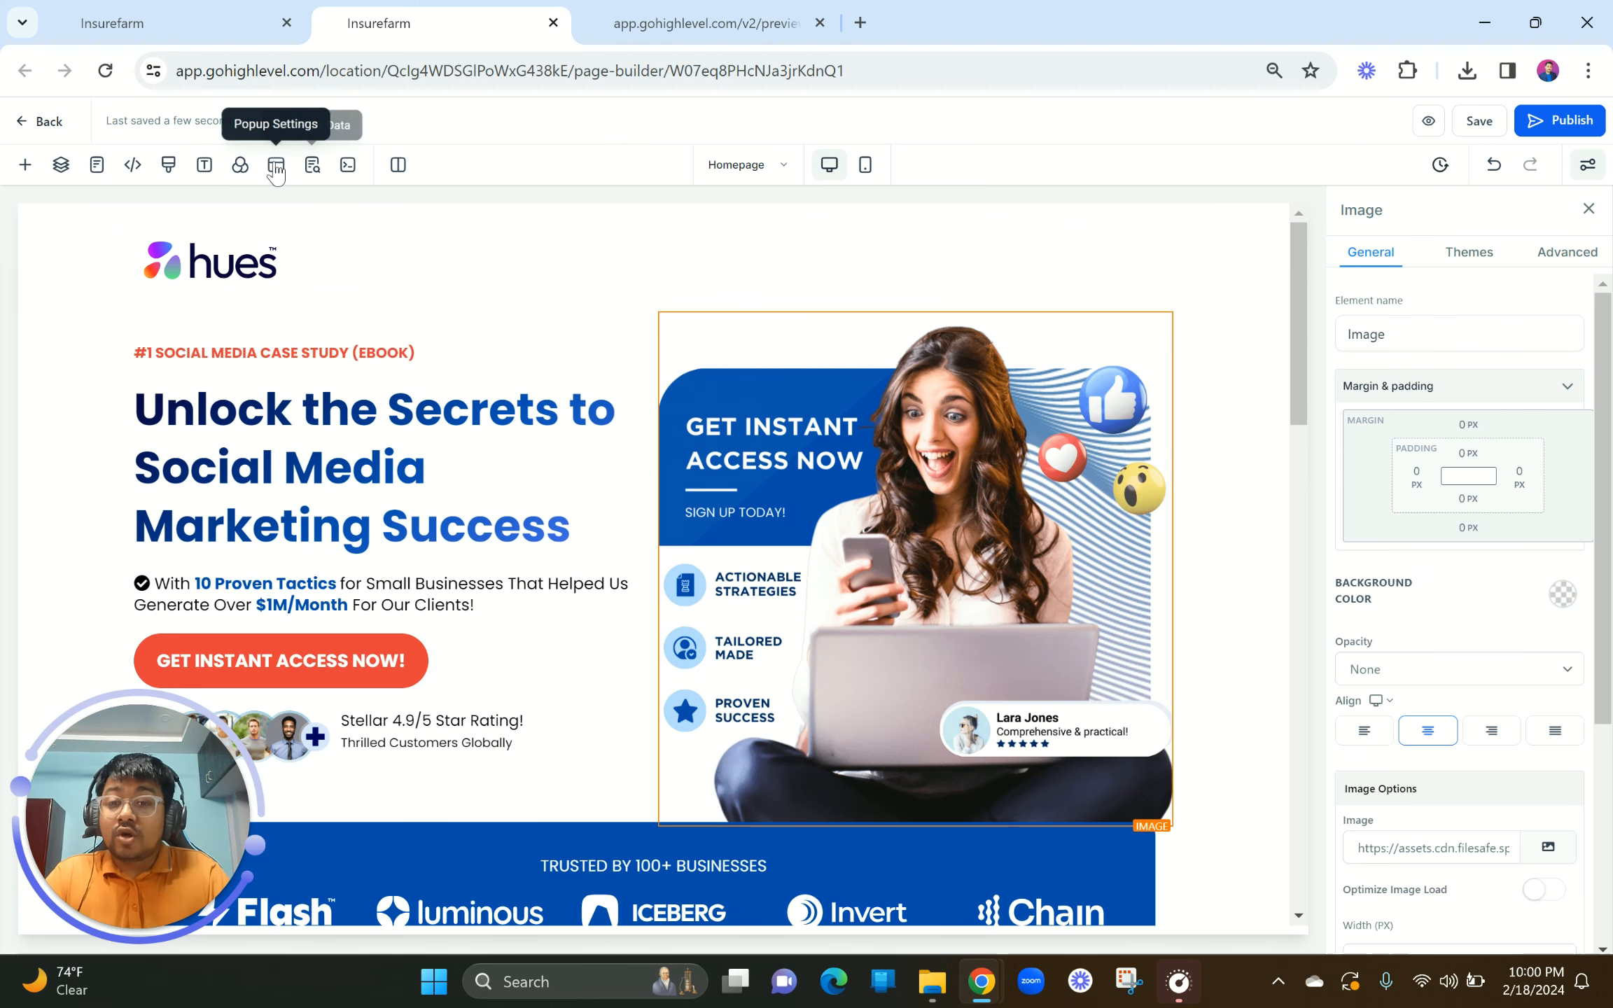
# Step: Open the page's empty exit popup, medium width, for editing via Popup Settings
pyautogui.scroll(5, 274, 168)
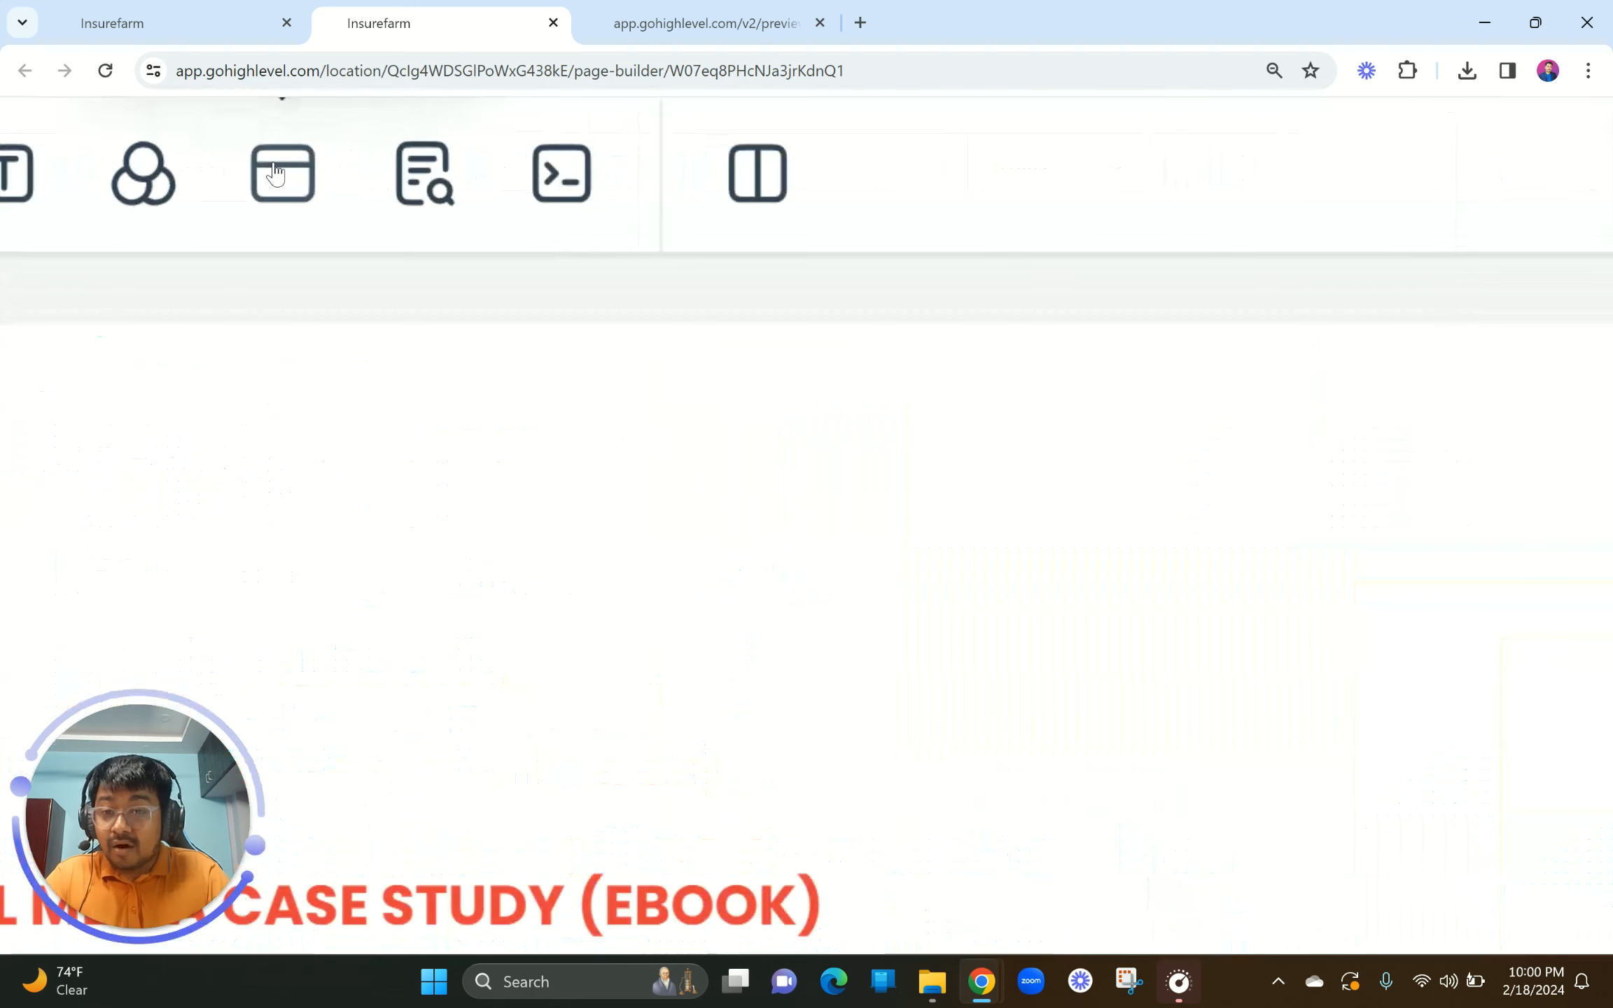
pyautogui.scroll(3, 274, 170)
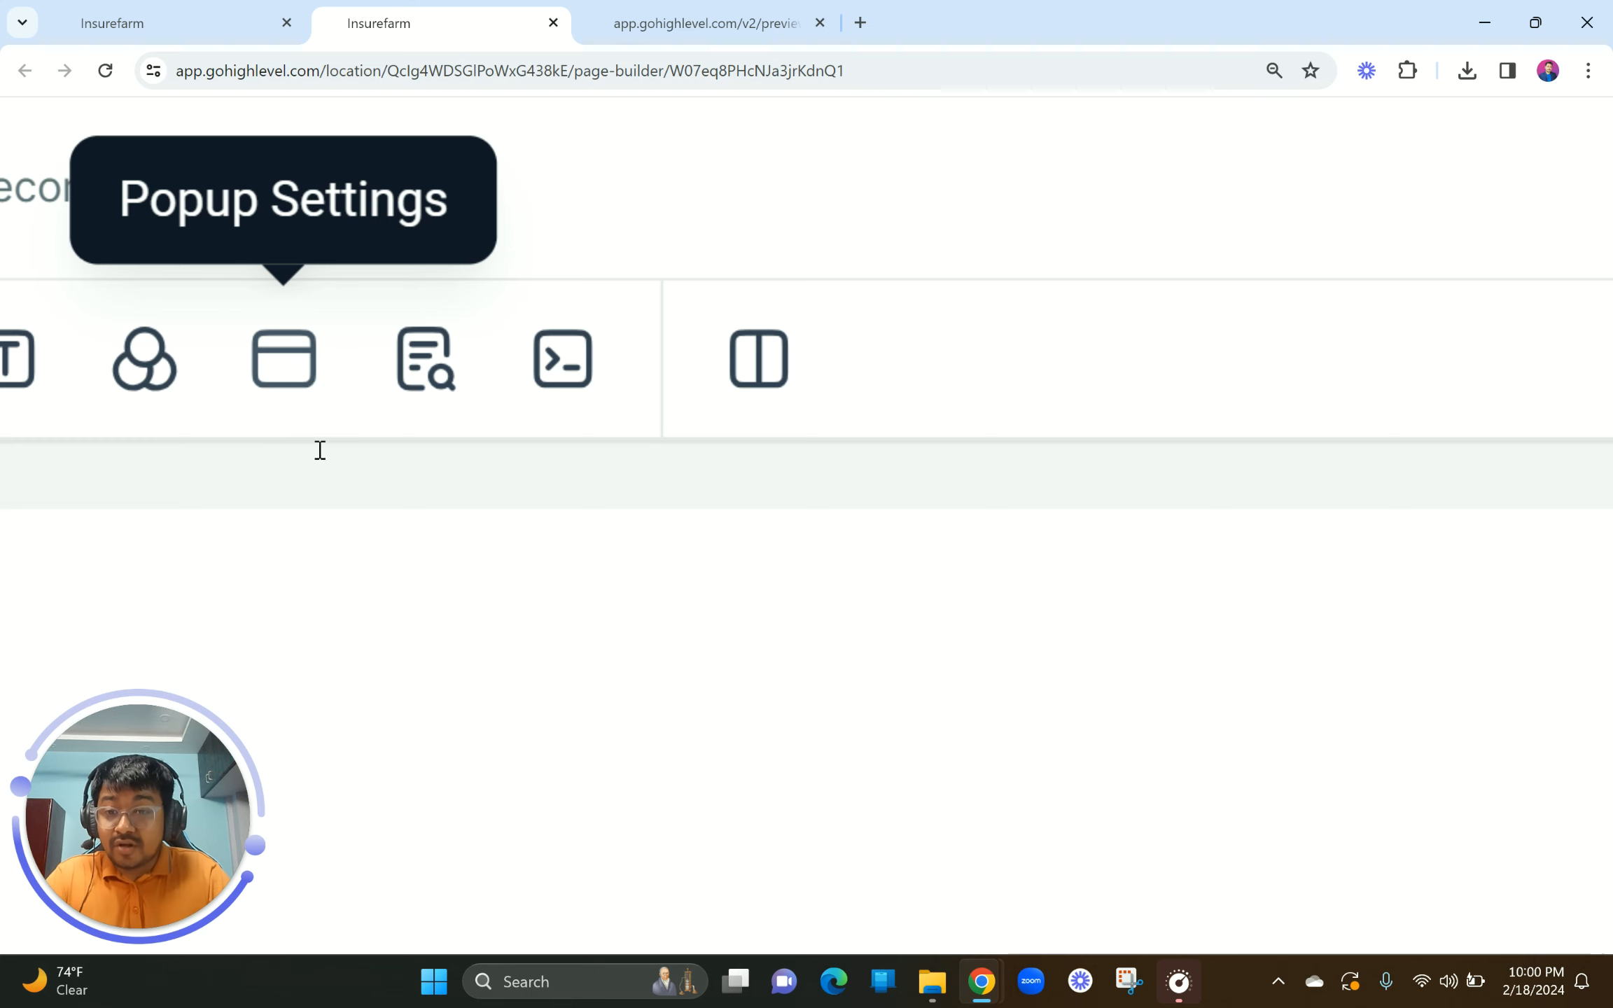
pyautogui.scroll(-8, 322, 459)
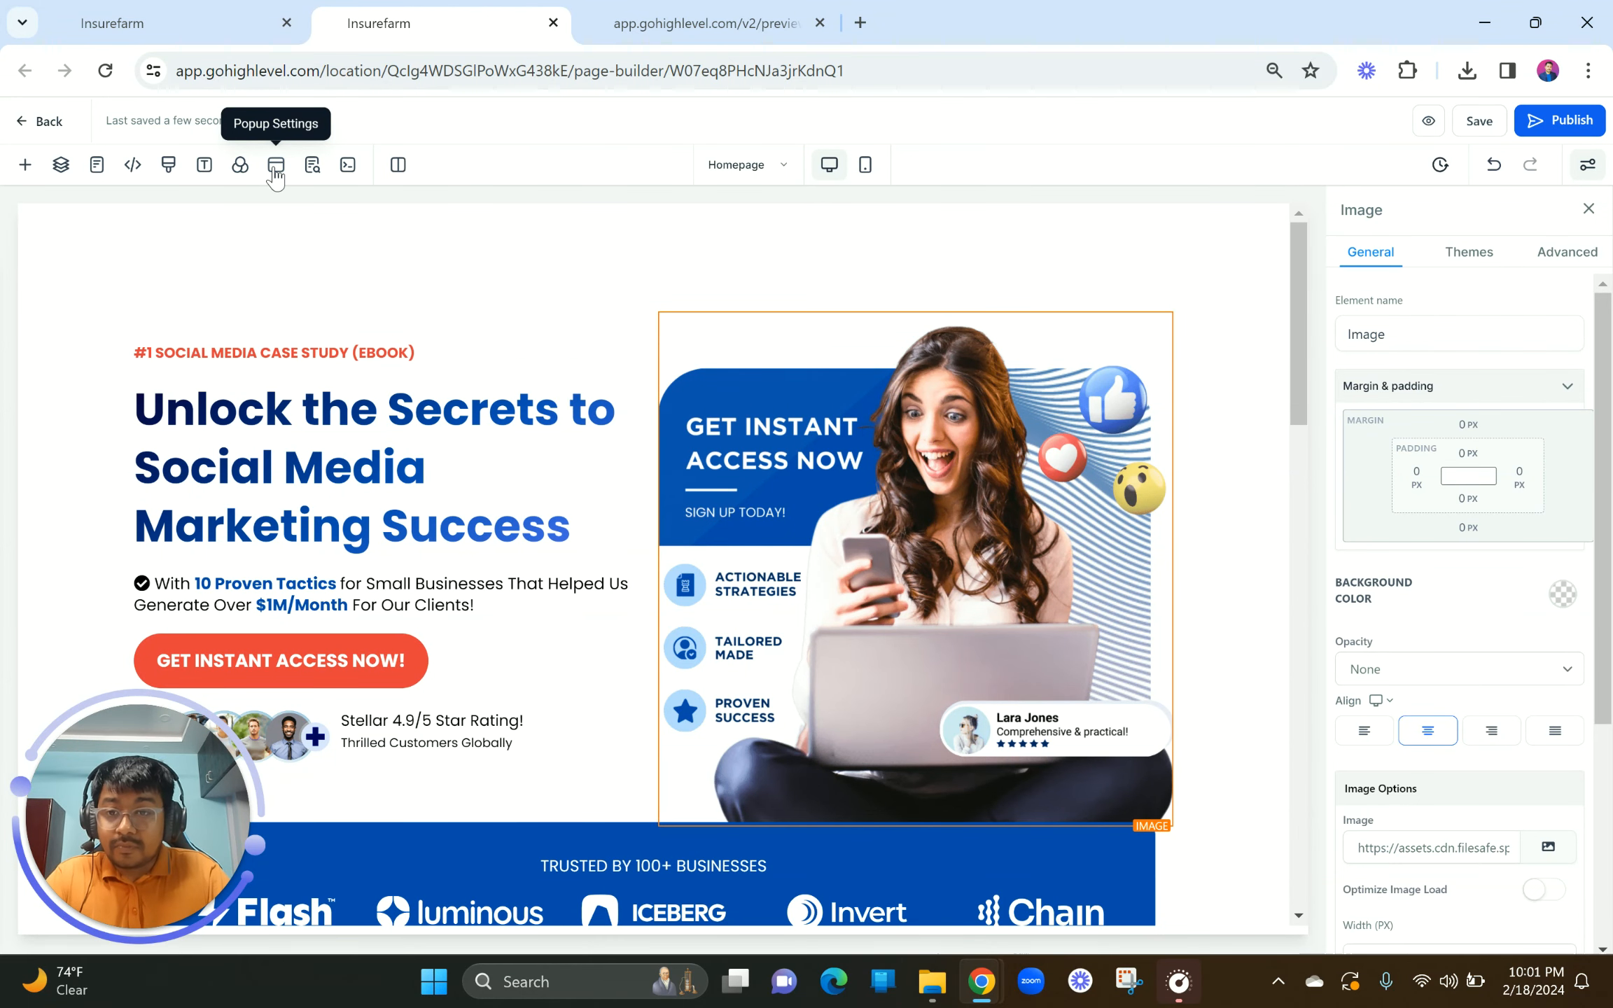
pyautogui.click(273, 170)
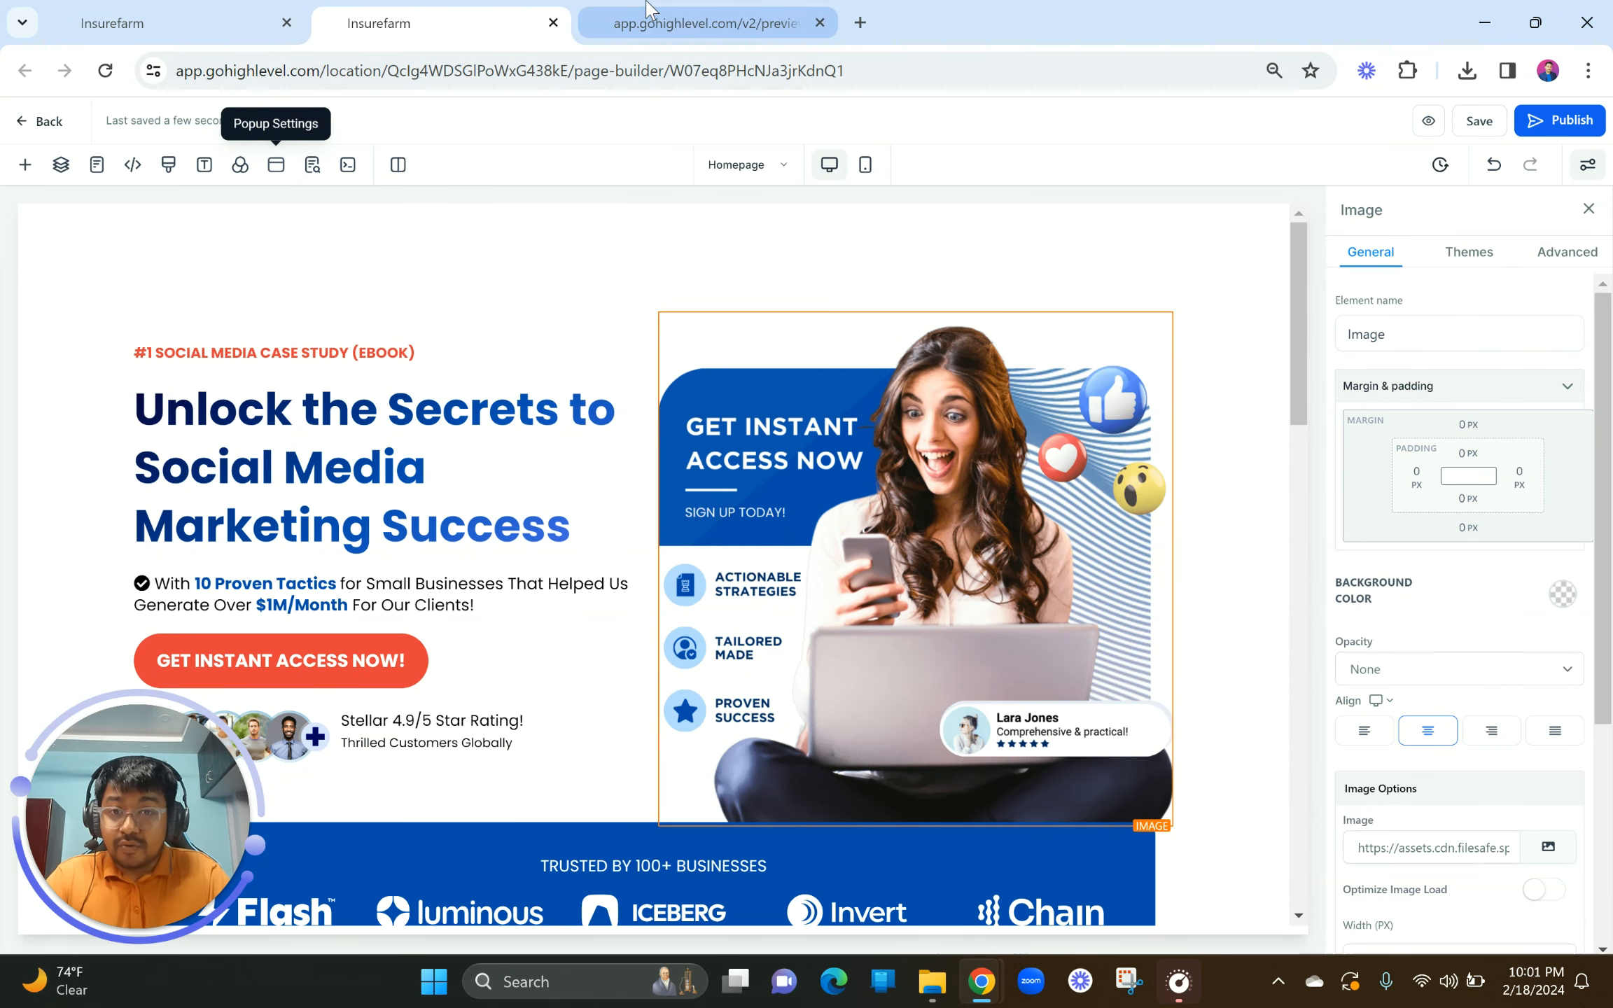
pyautogui.click(648, 6)
pyautogui.click(448, 3)
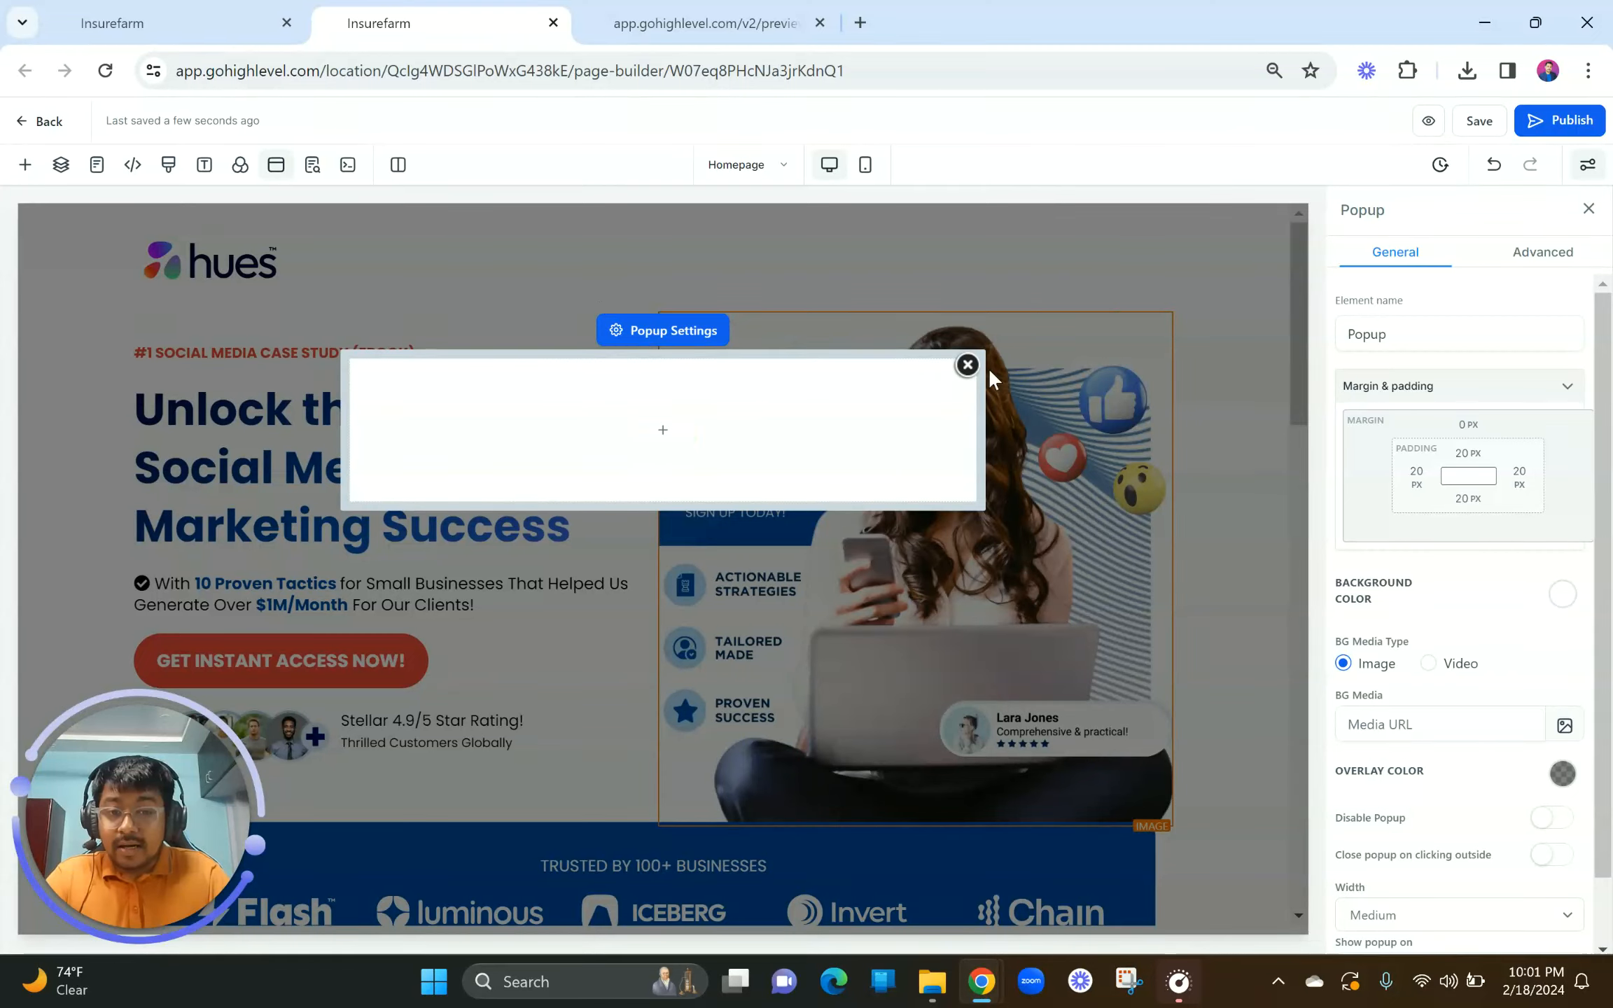
pyautogui.click(967, 365)
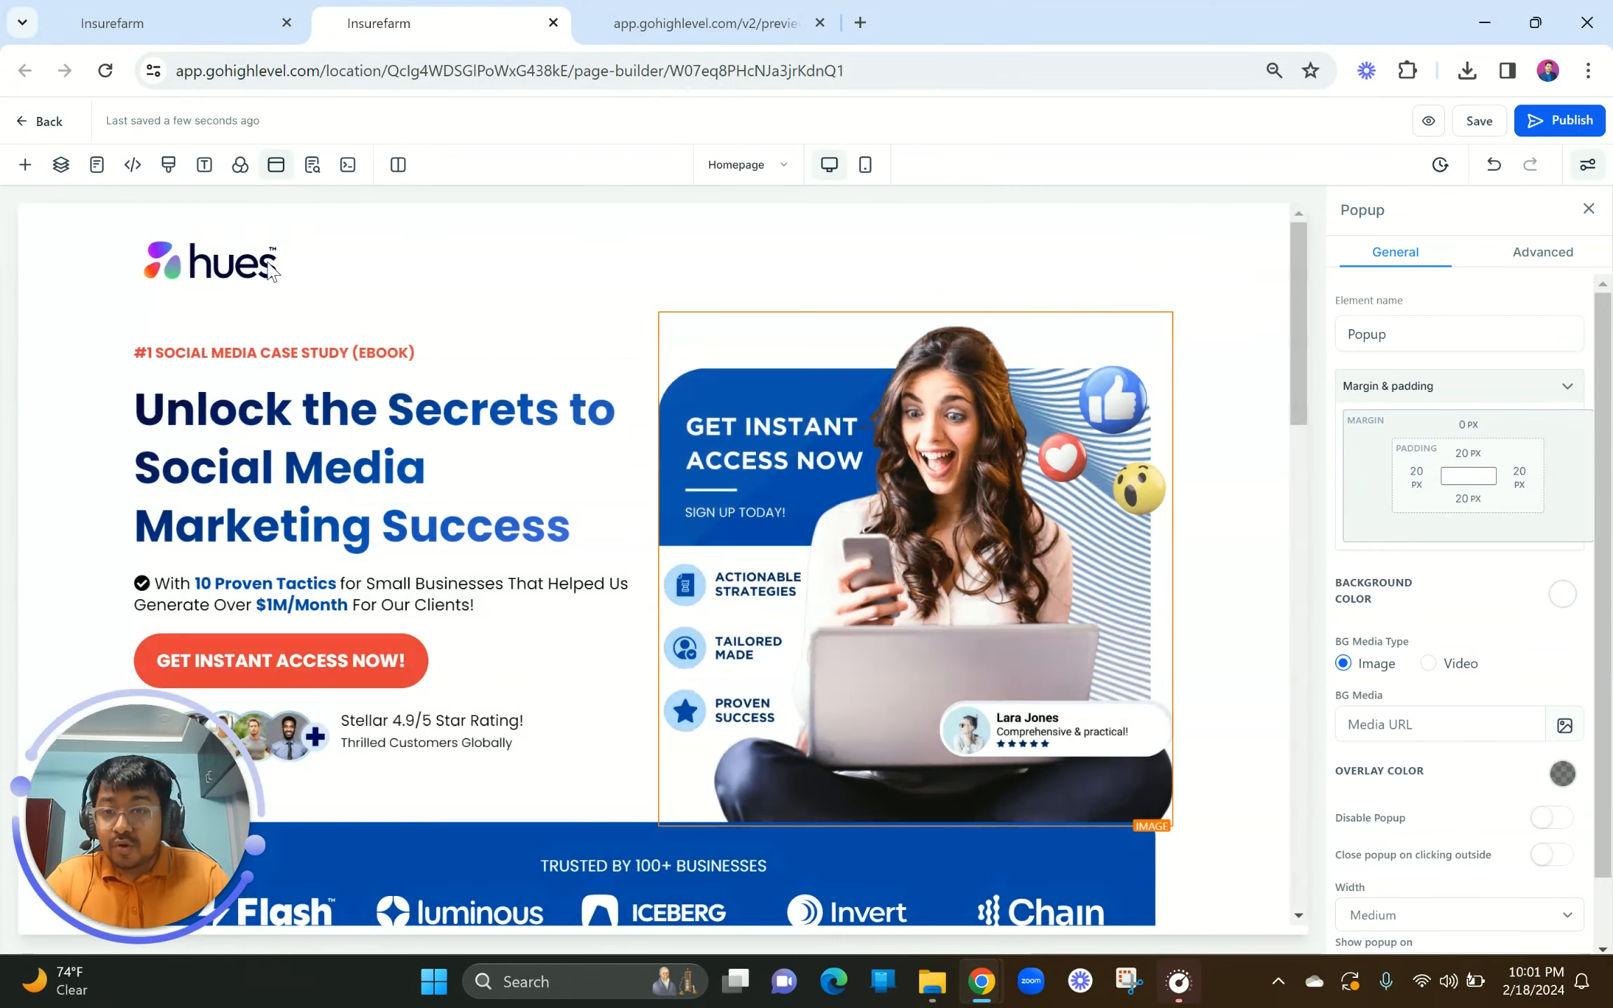
pyautogui.click(274, 168)
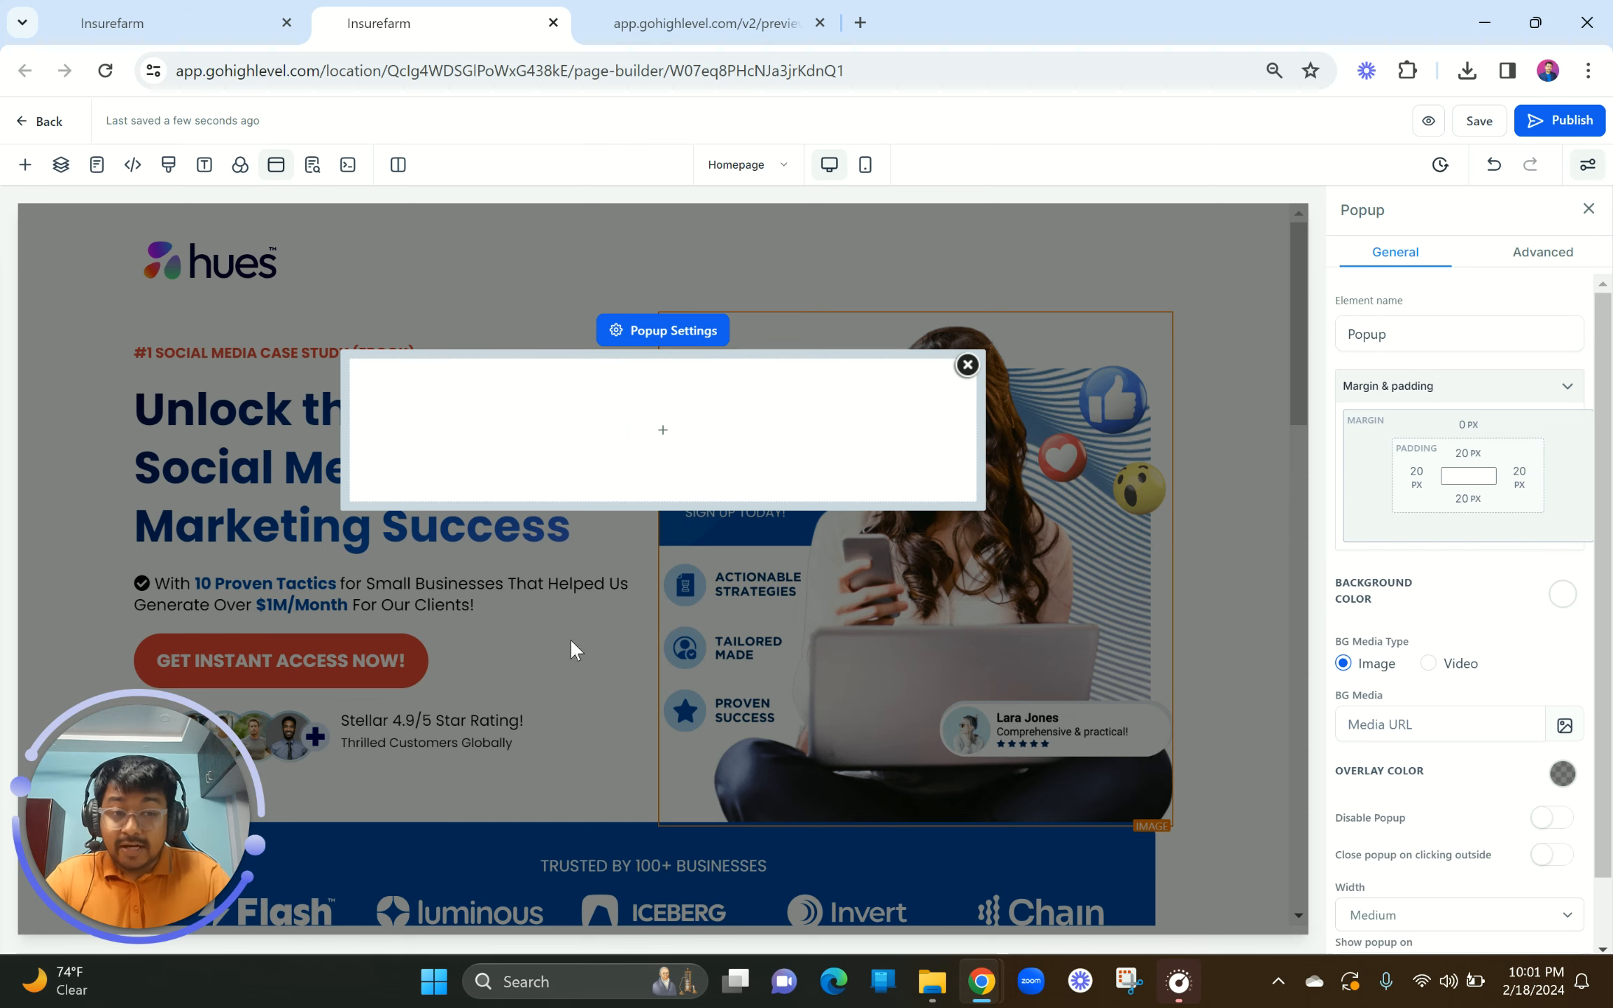
pyautogui.scroll(-1, 1470, 703)
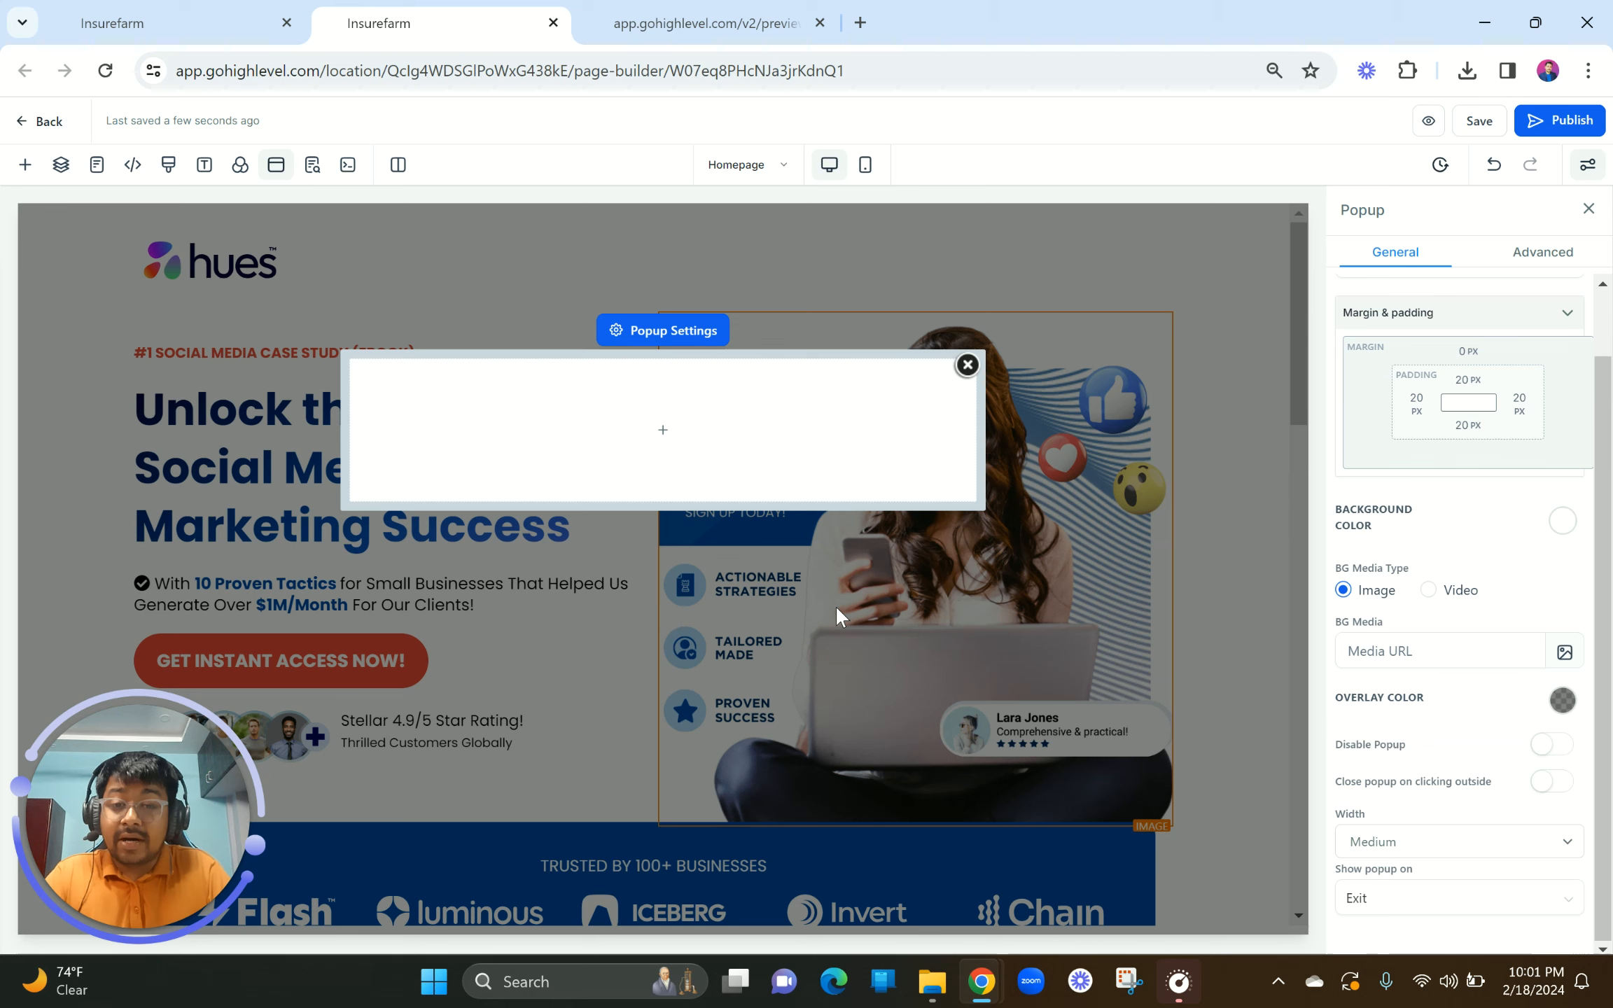
# Step: Add a single-column row containing a Form element to the popup
pyautogui.moveTo(748, 406)
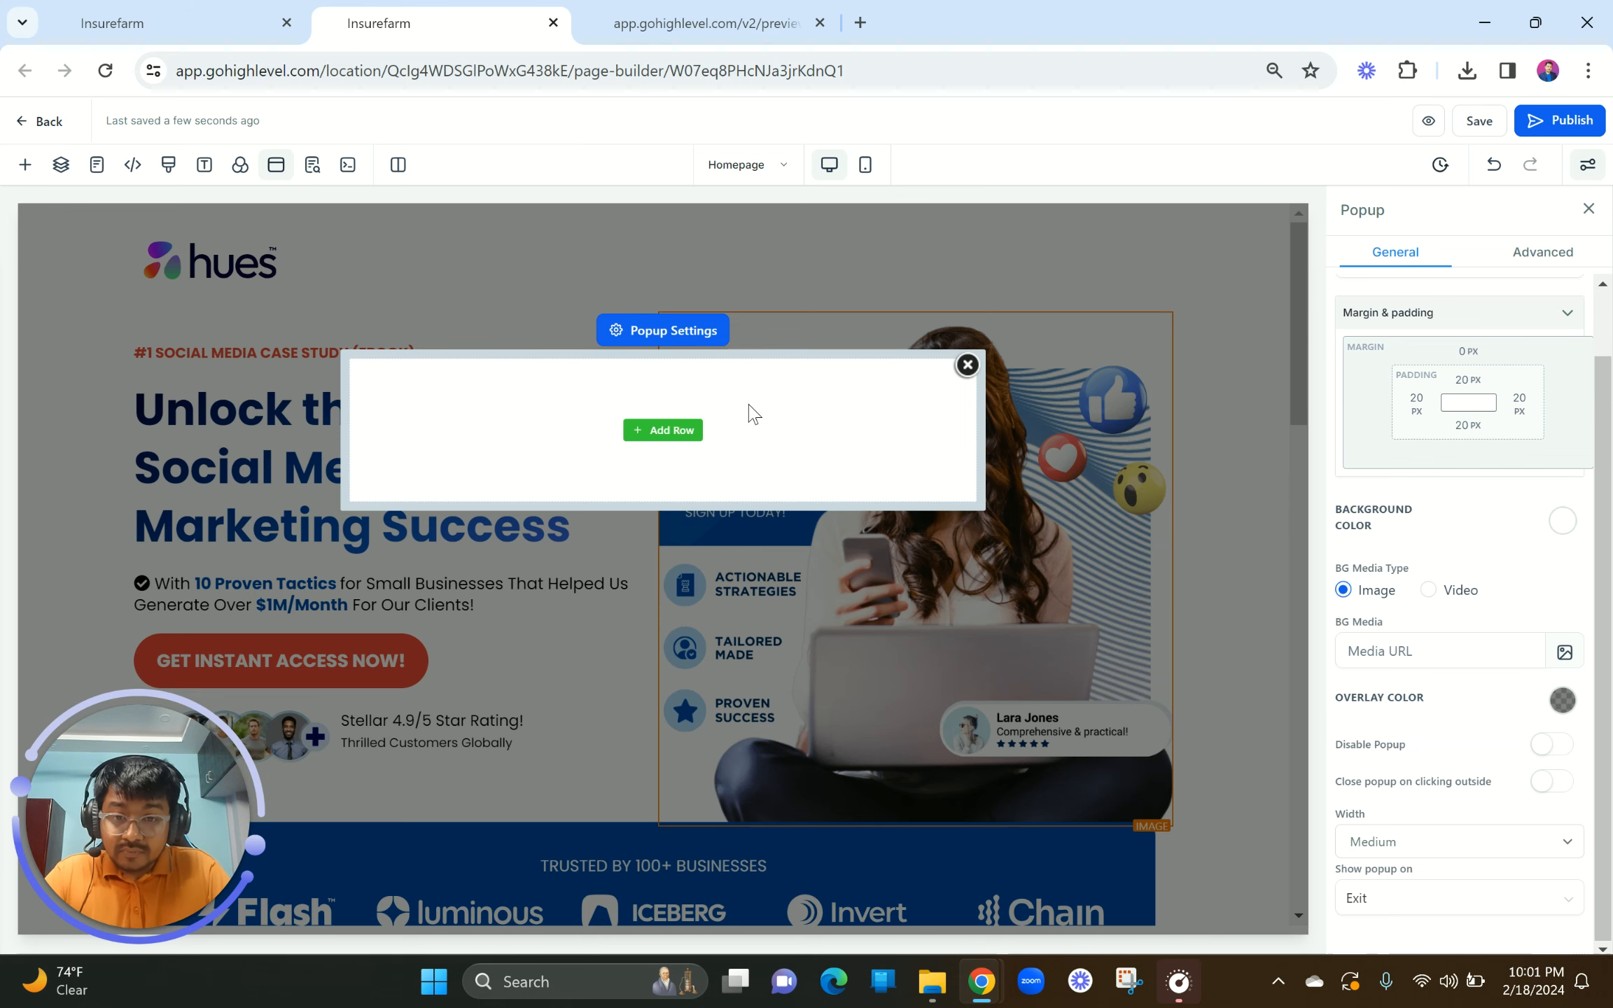
pyautogui.click(663, 430)
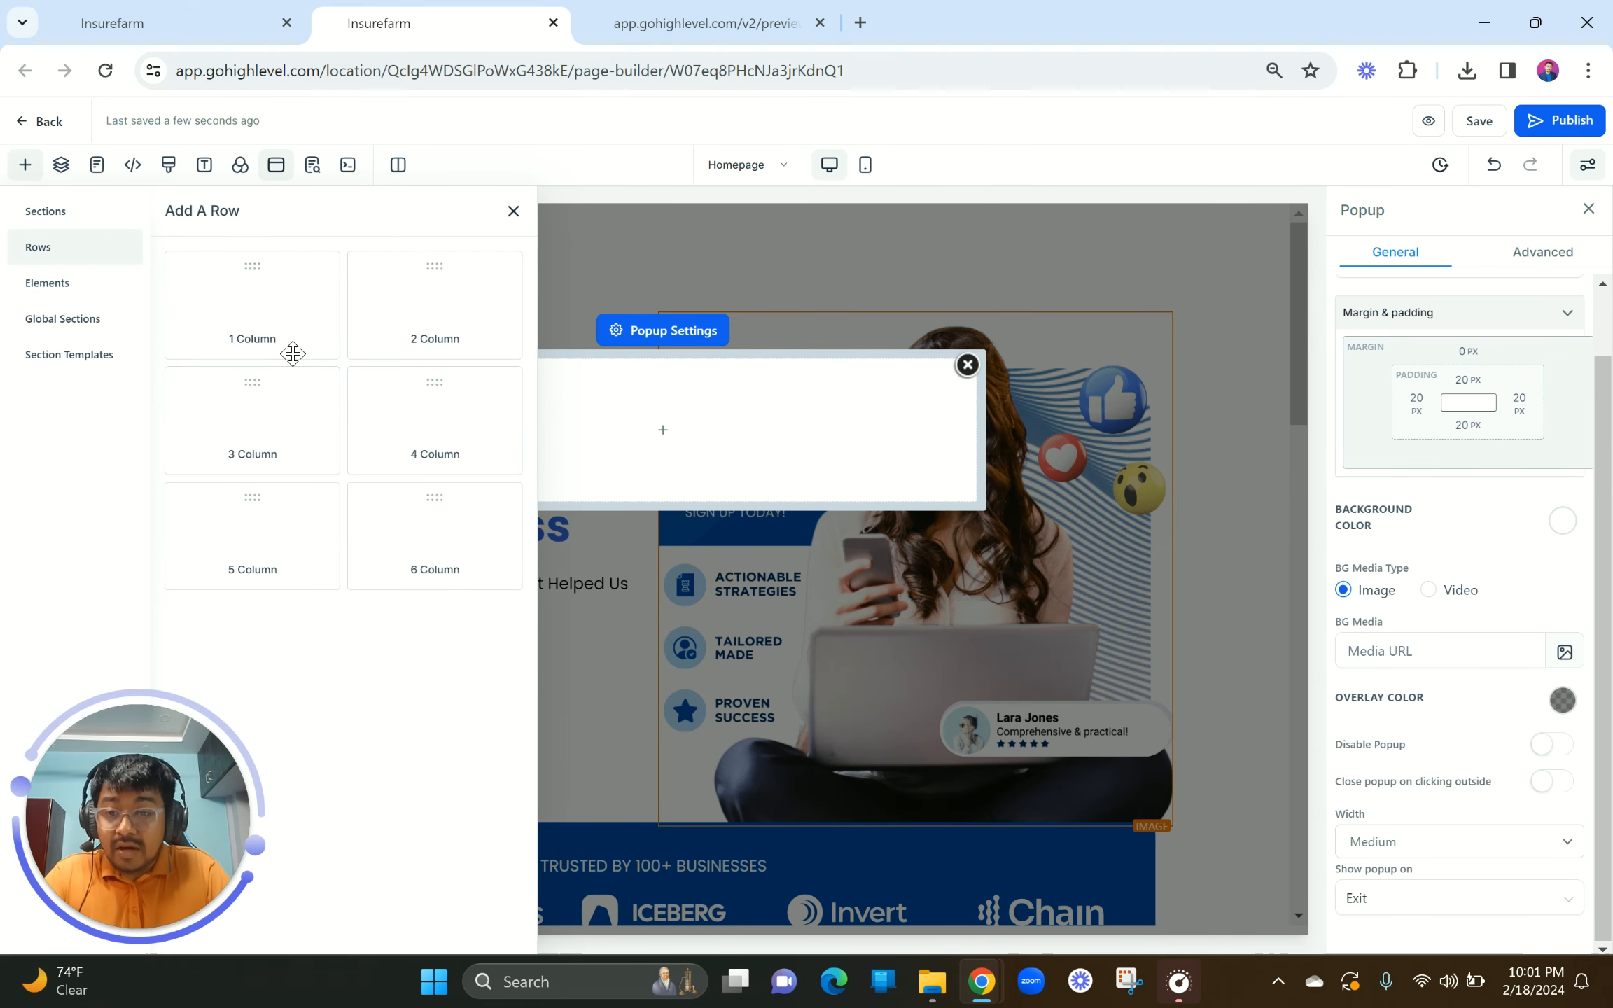
pyautogui.click(266, 324)
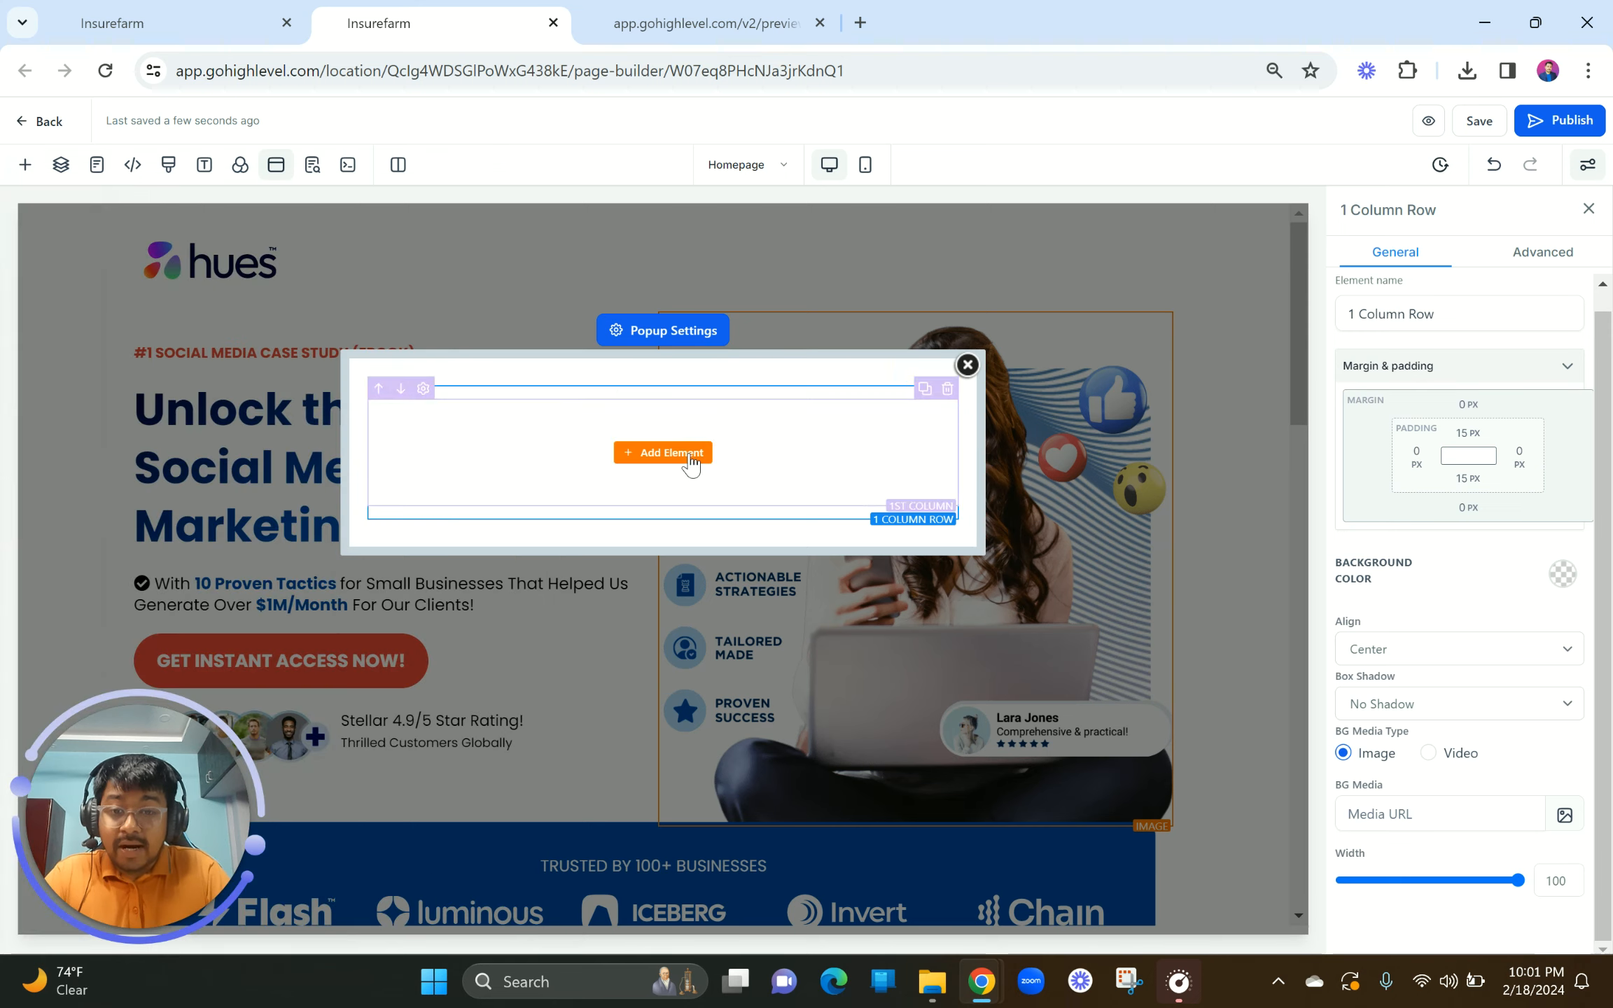
pyautogui.click(689, 455)
pyautogui.click(267, 266)
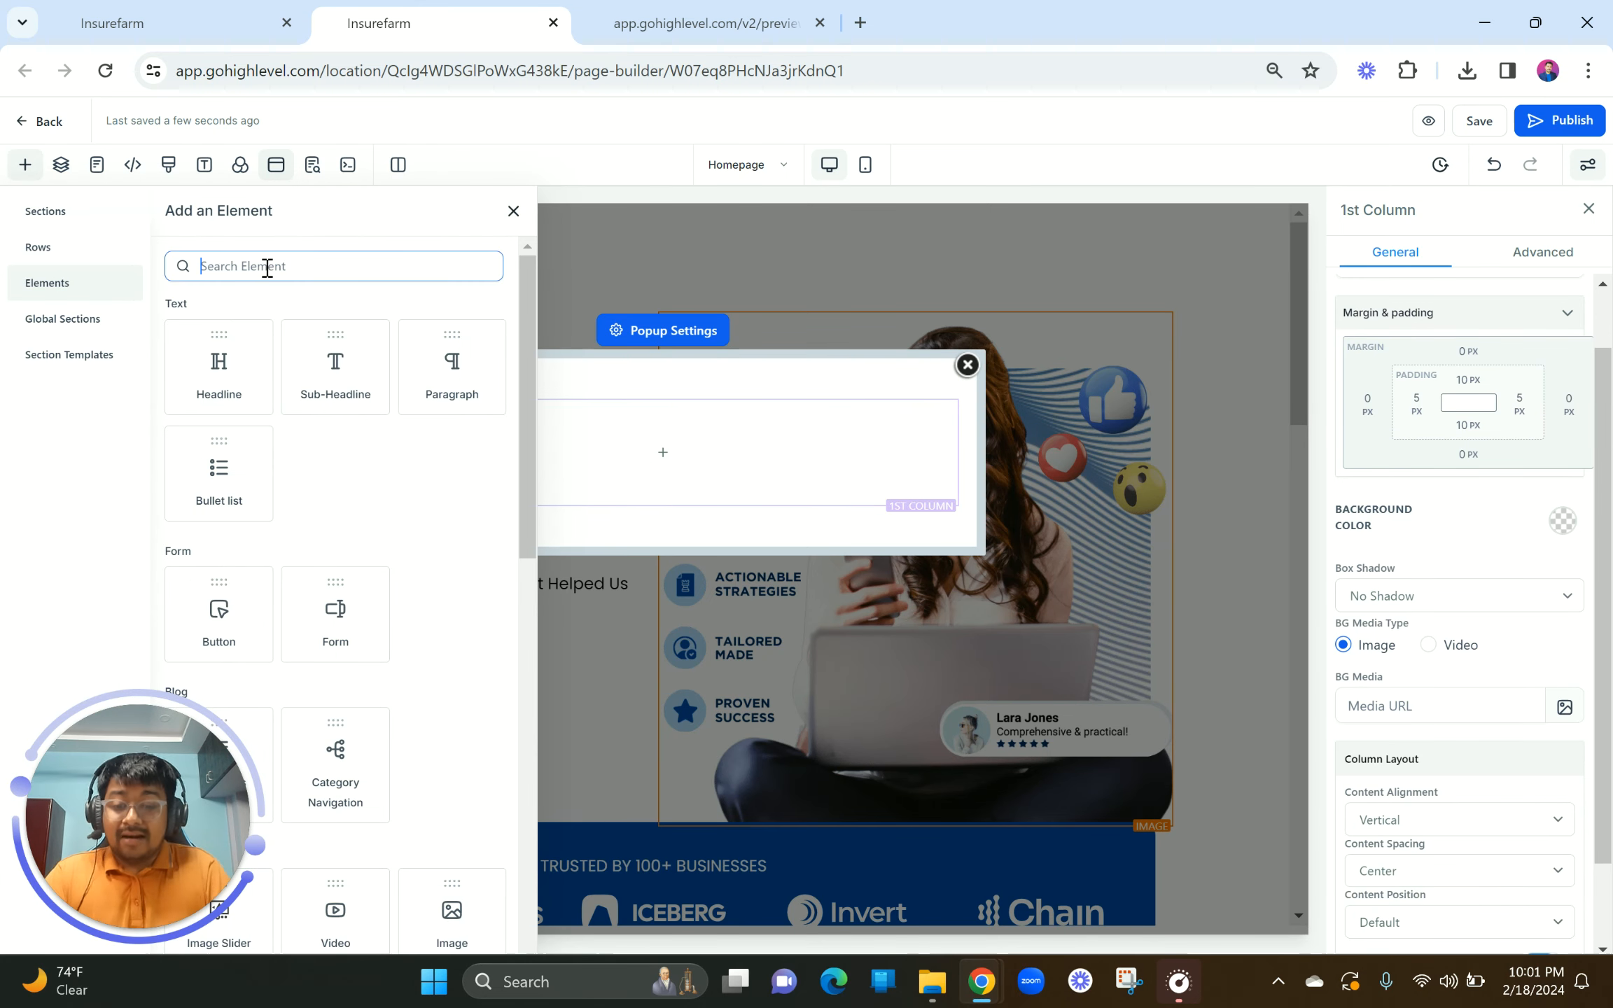
pyautogui.write('form')
pyautogui.click(224, 377)
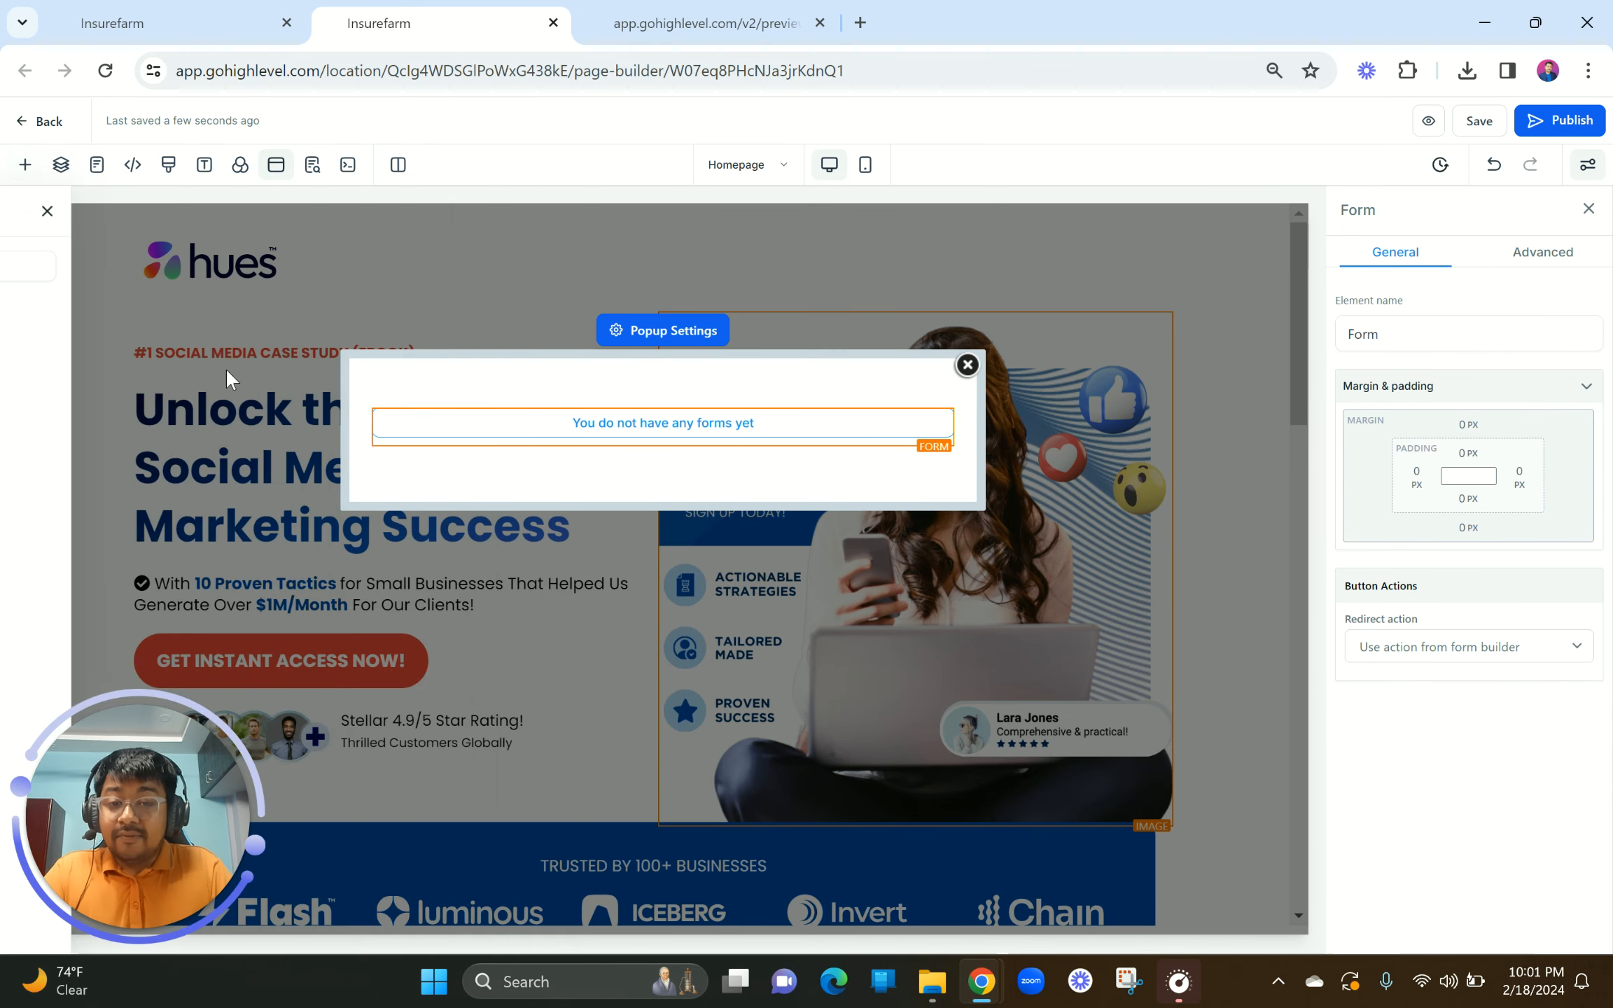
# Step: Leave the Form Picker without choosing a form and close the popup editor
pyautogui.click(620, 450)
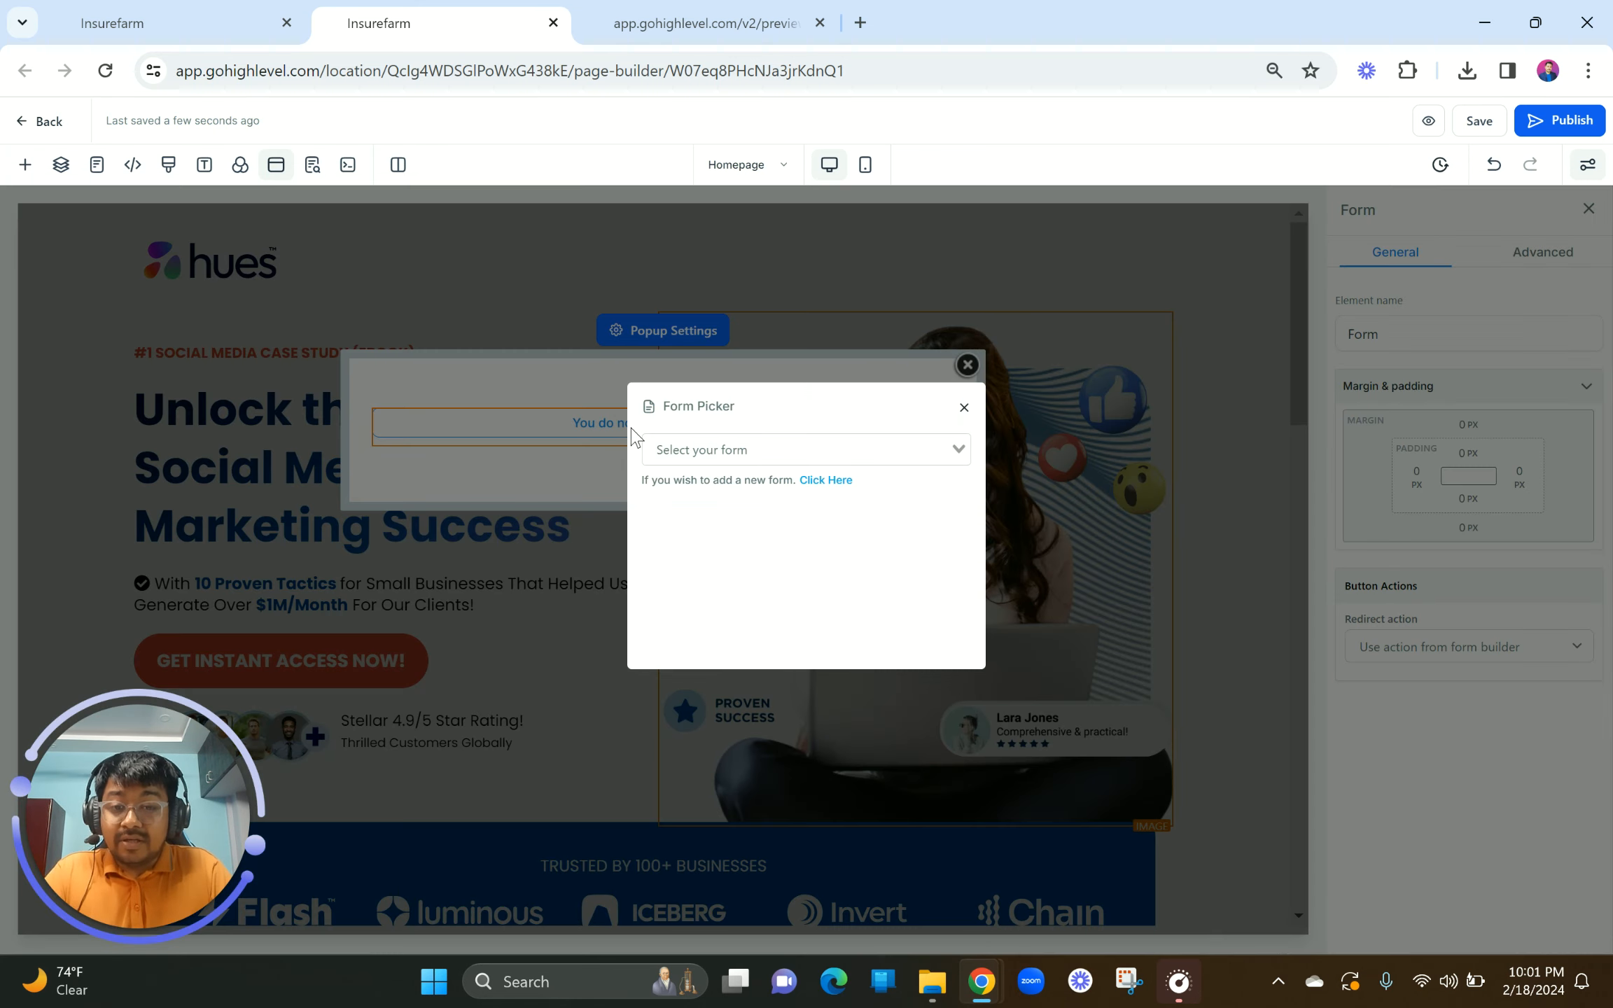
pyautogui.click(780, 462)
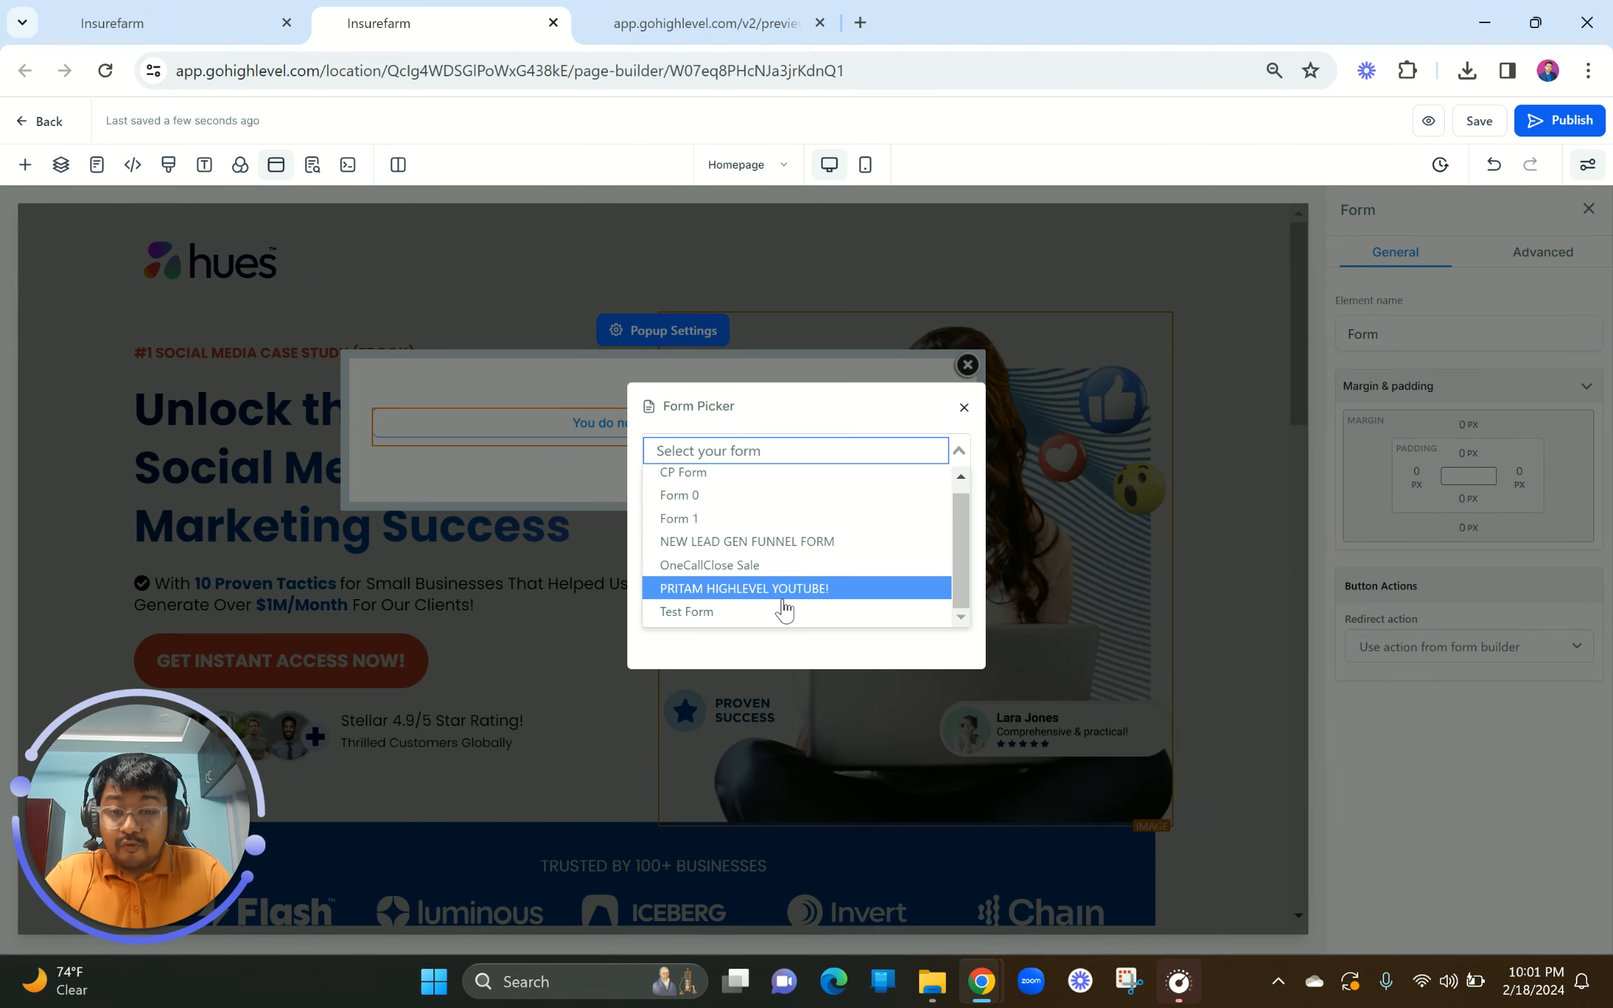
pyautogui.click(964, 409)
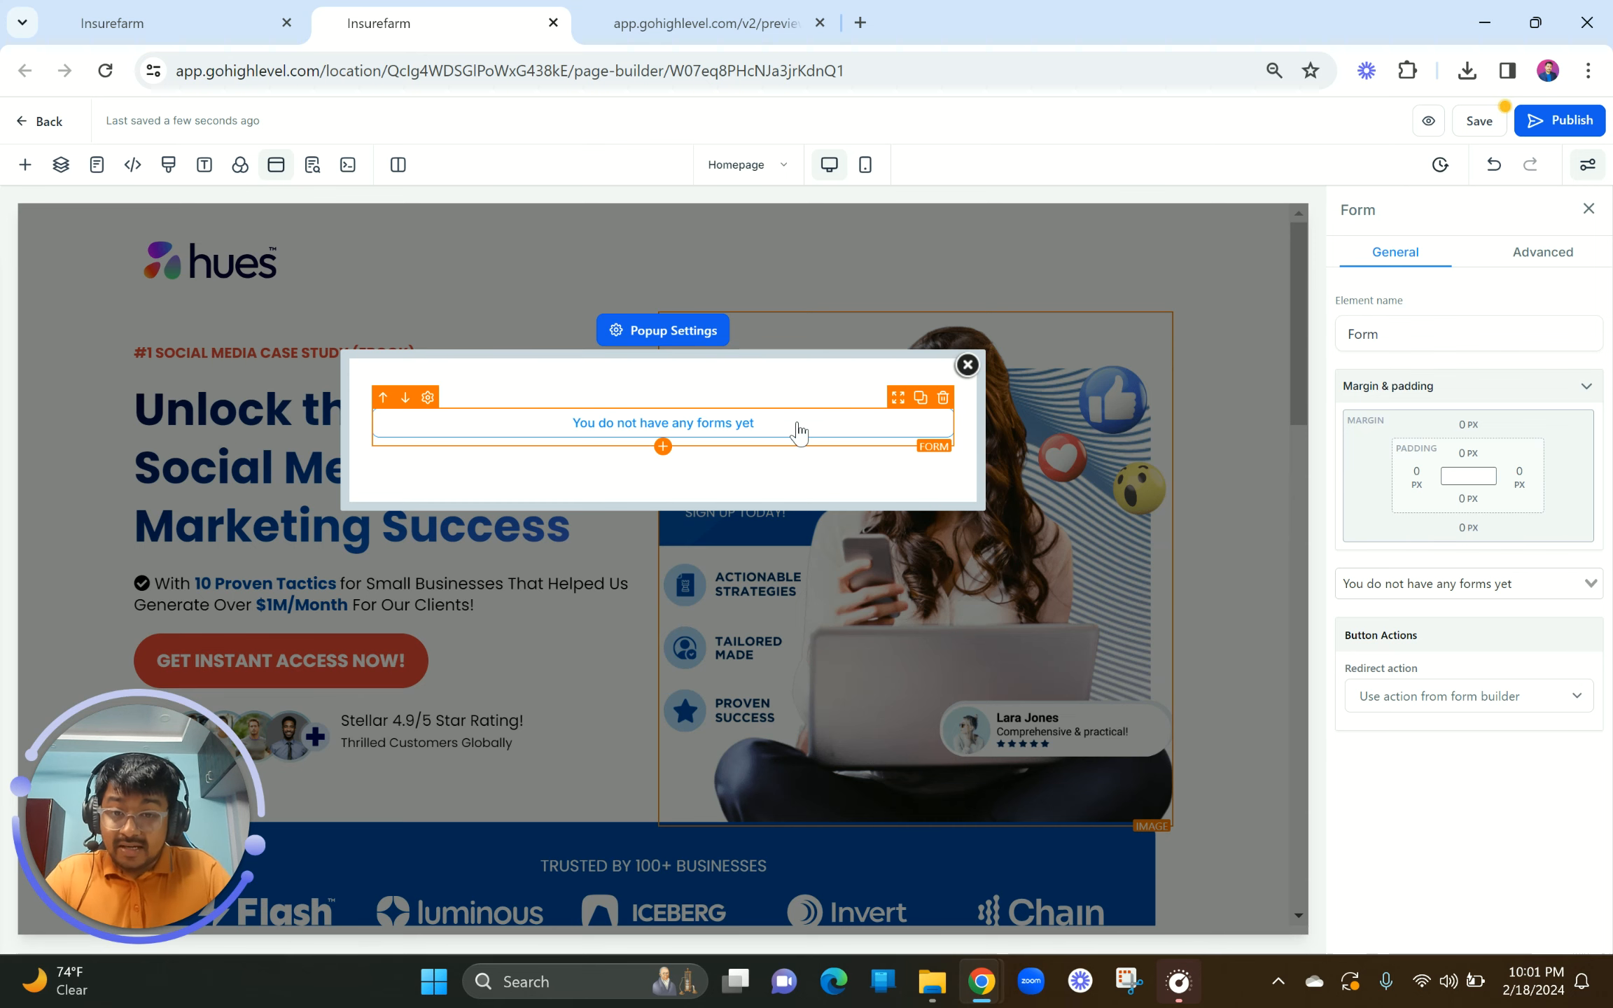
pyautogui.click(968, 364)
pyautogui.scroll(-2, 891, 645)
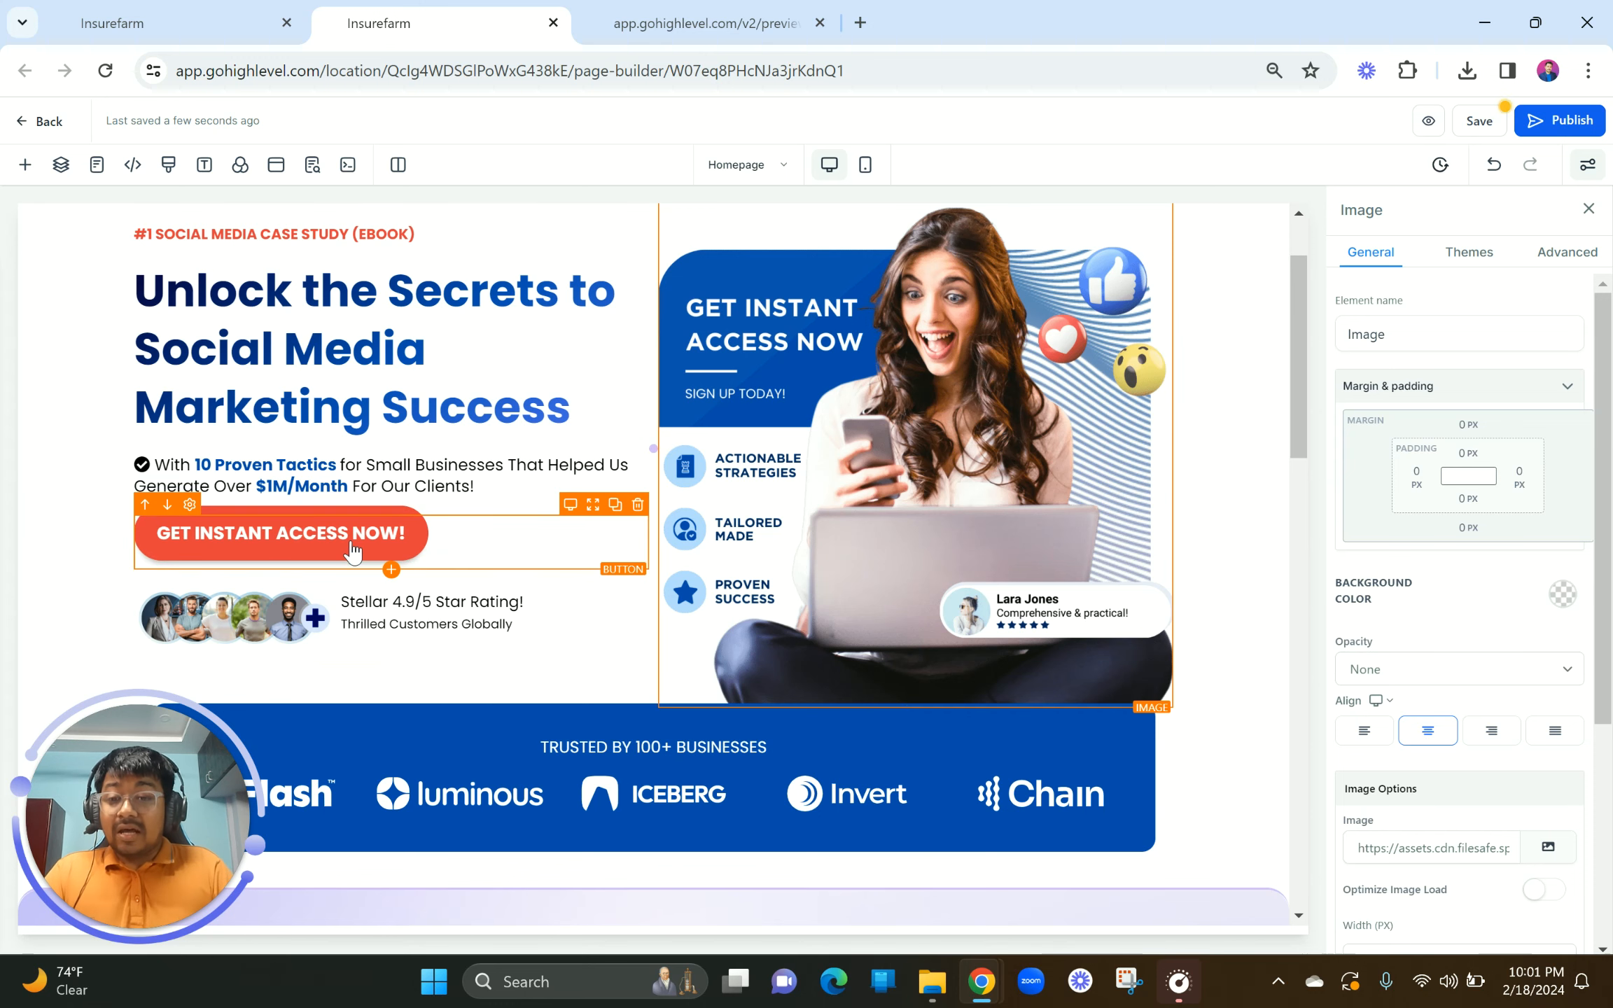
# Step: Confirm the first GET INSTANT ACCESS NOW! button's action stays Open popup
pyautogui.scroll(2, 353, 552)
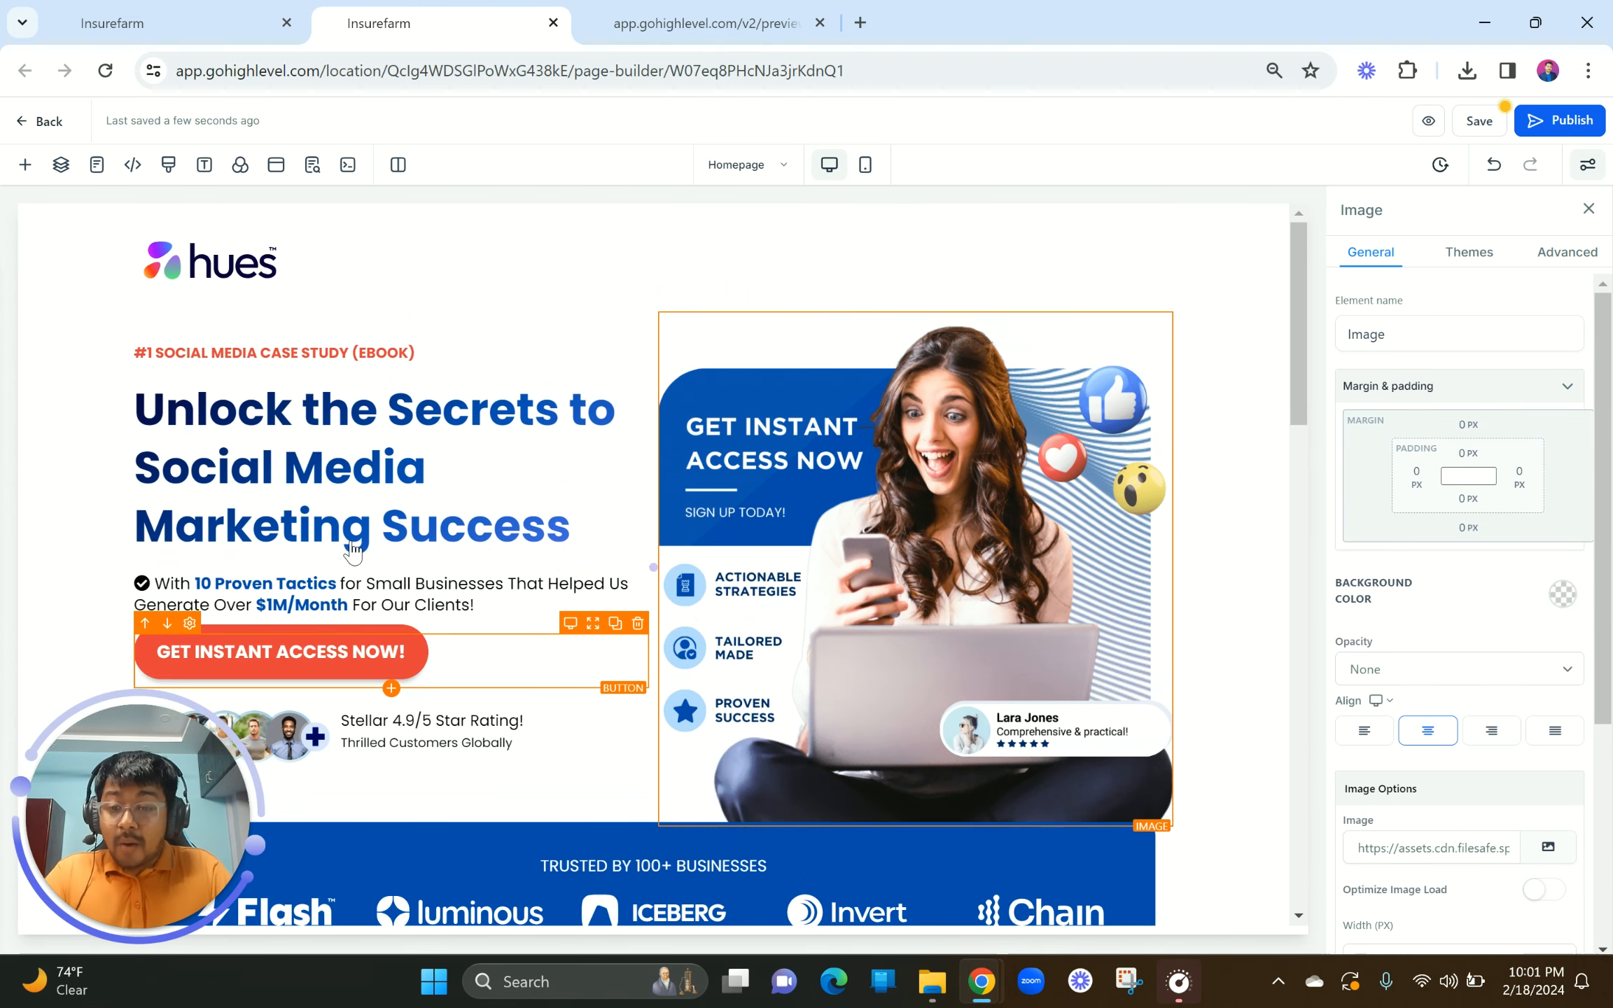
pyautogui.click(285, 662)
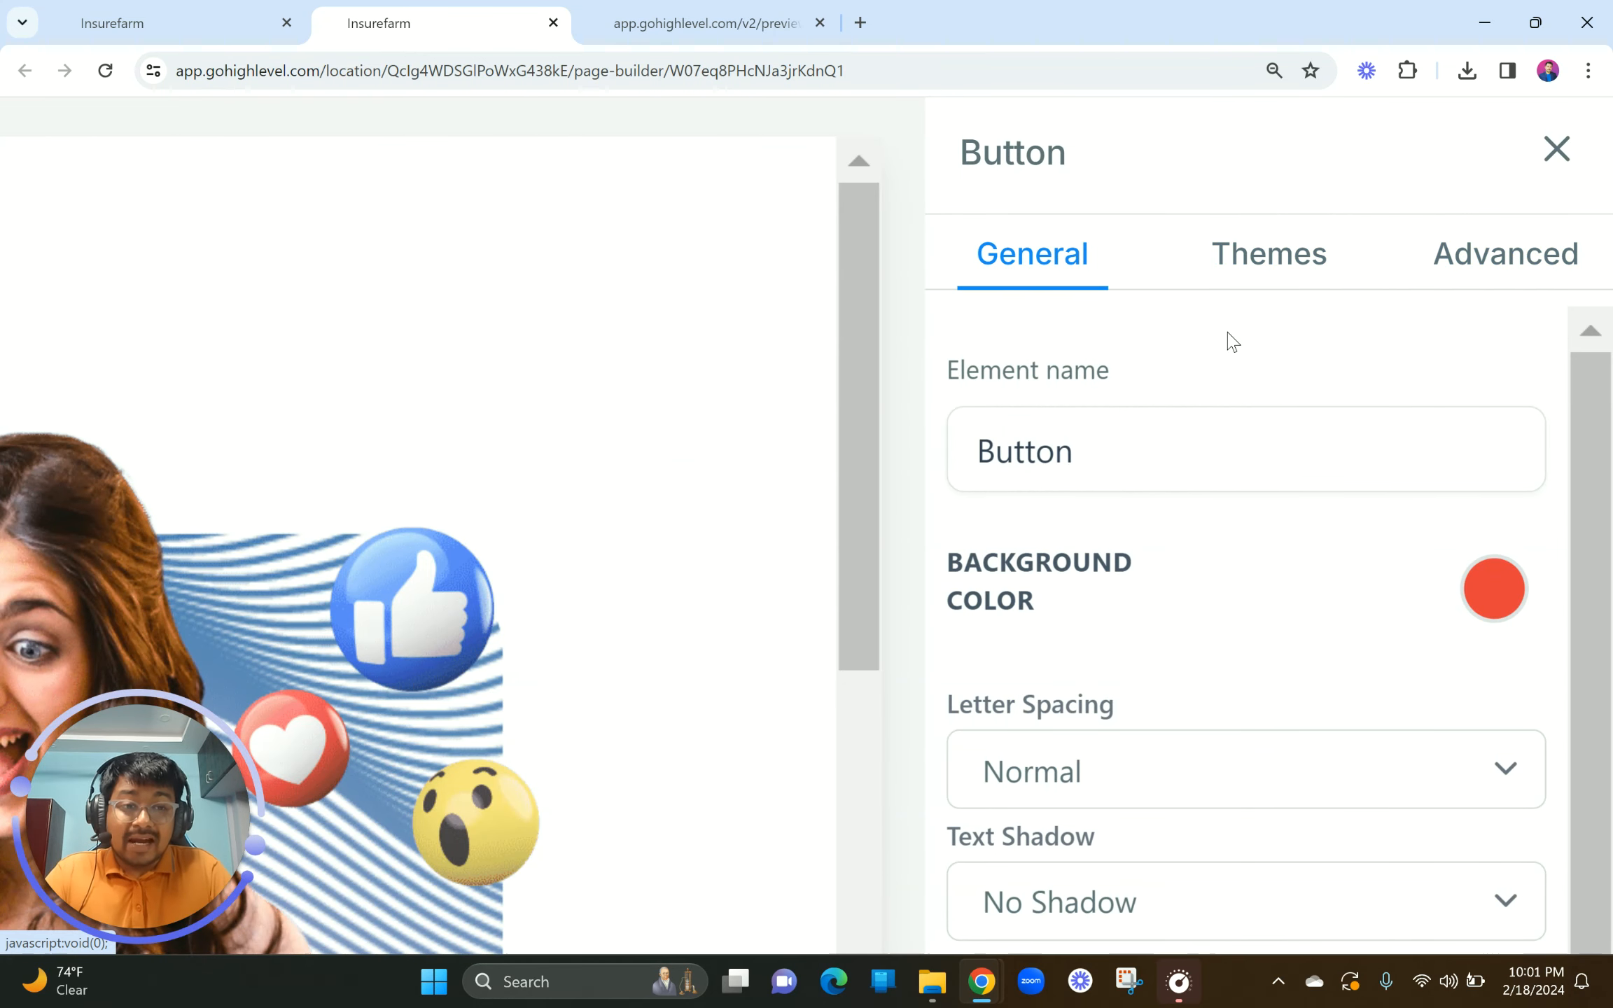
pyautogui.scroll(-5, 1227, 333)
pyautogui.scroll(-5, 1378, 577)
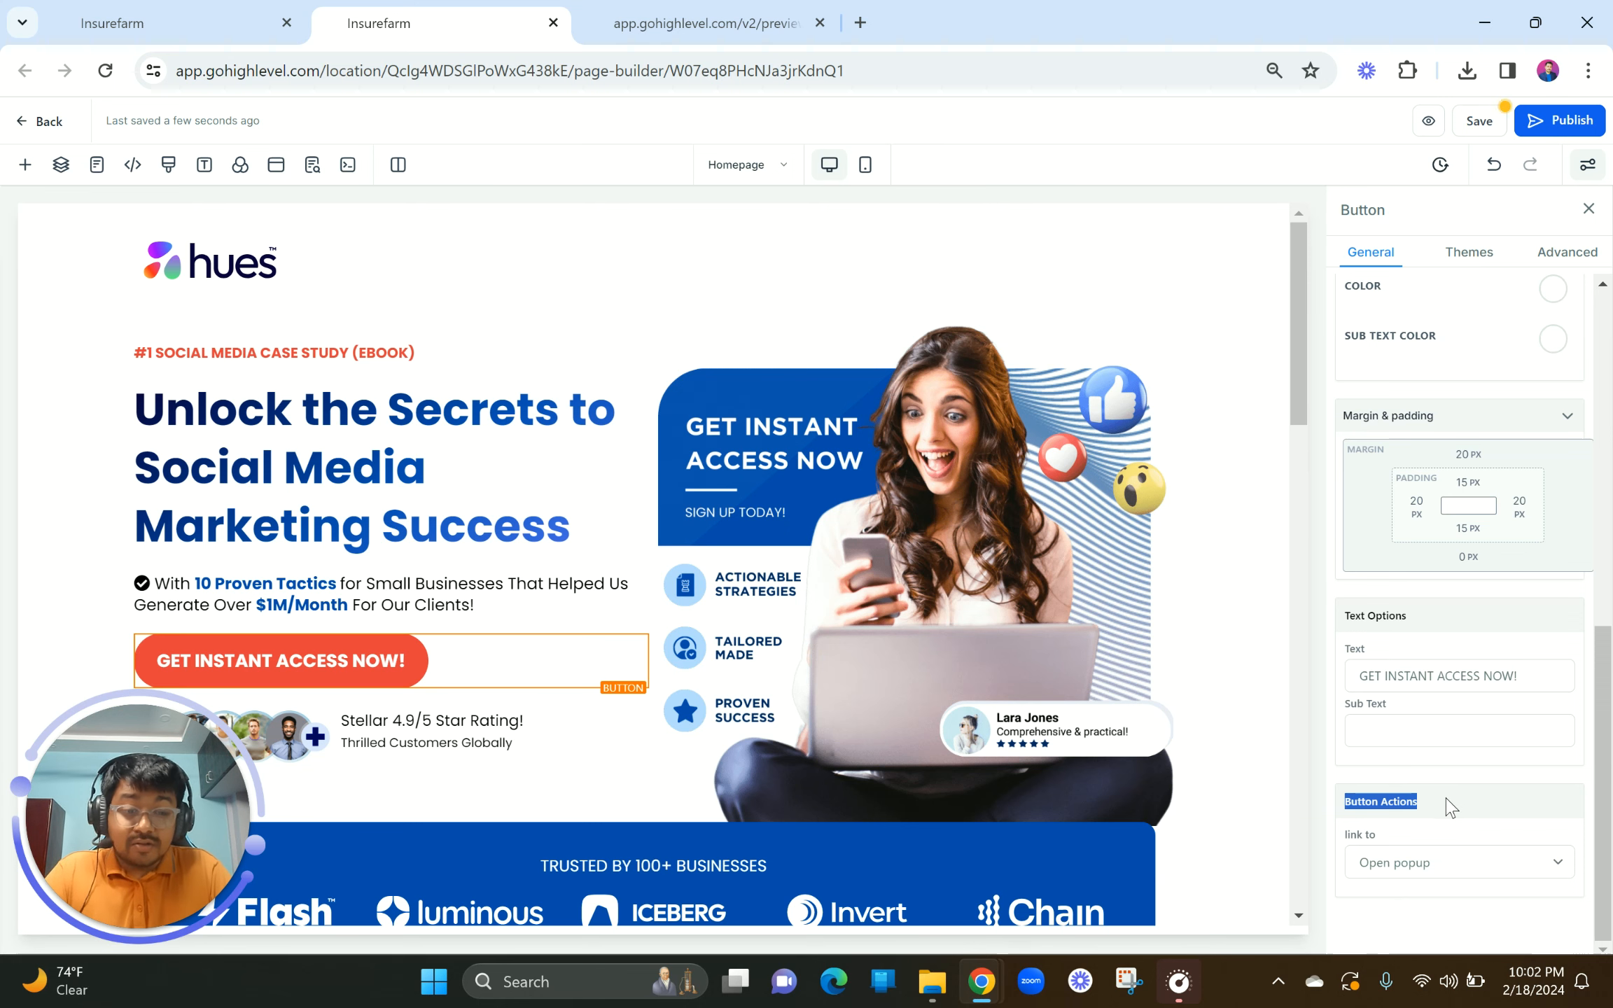
pyautogui.click(1389, 877)
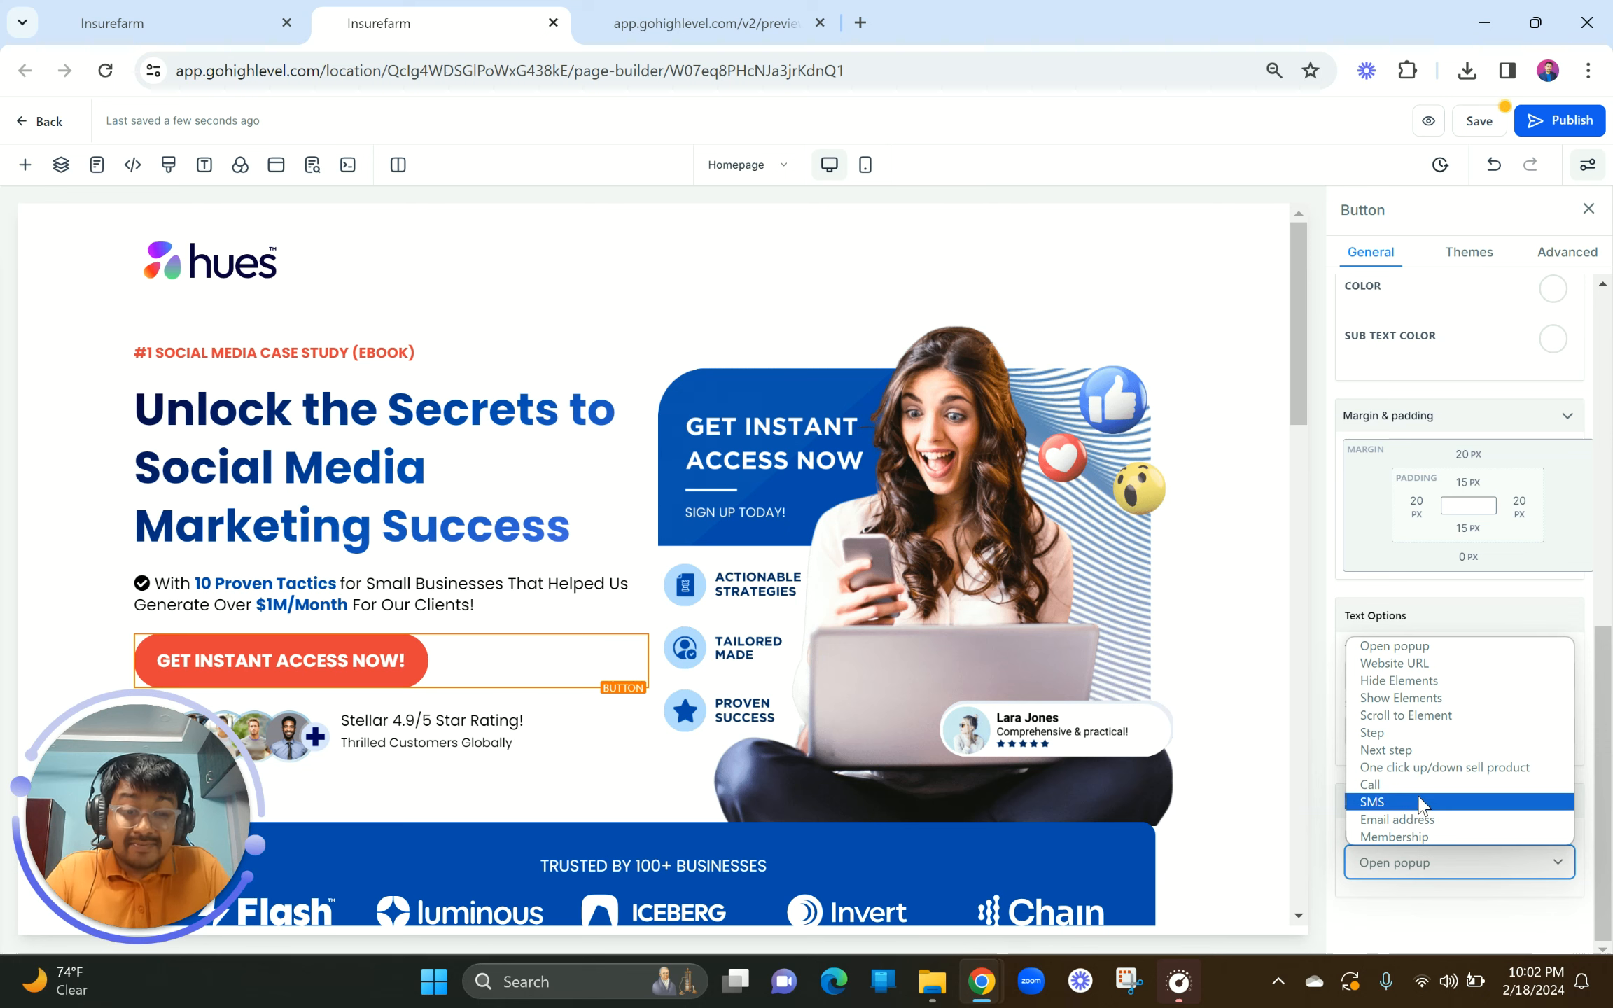
pyautogui.click(1220, 739)
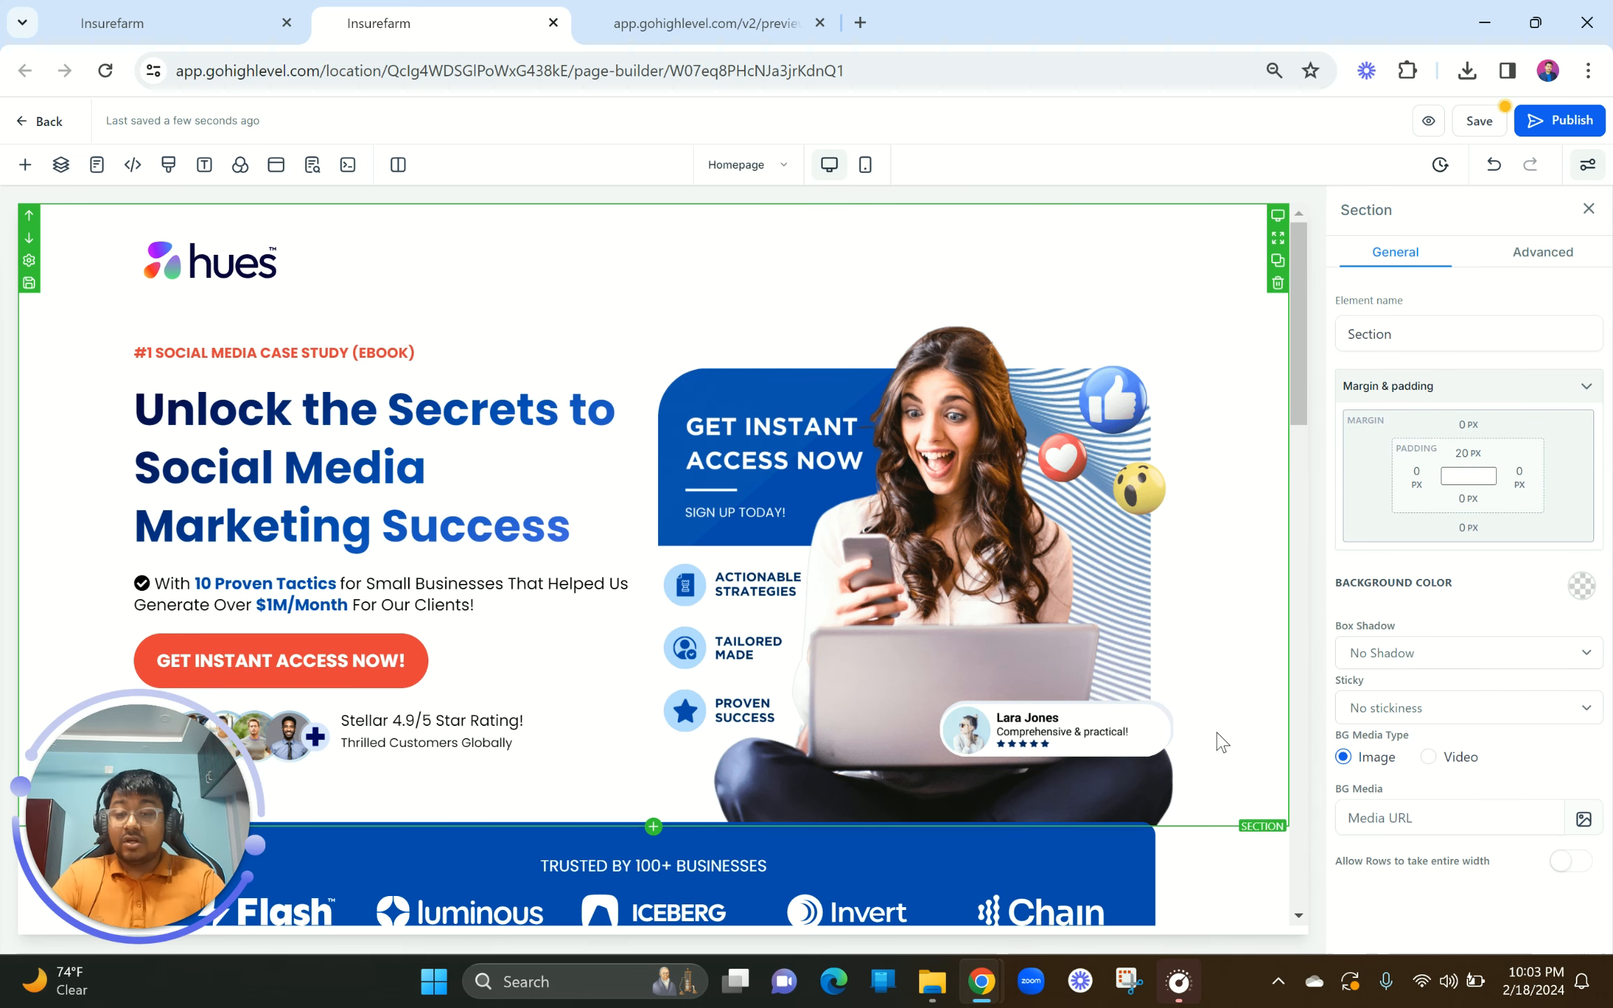
pyautogui.click(315, 657)
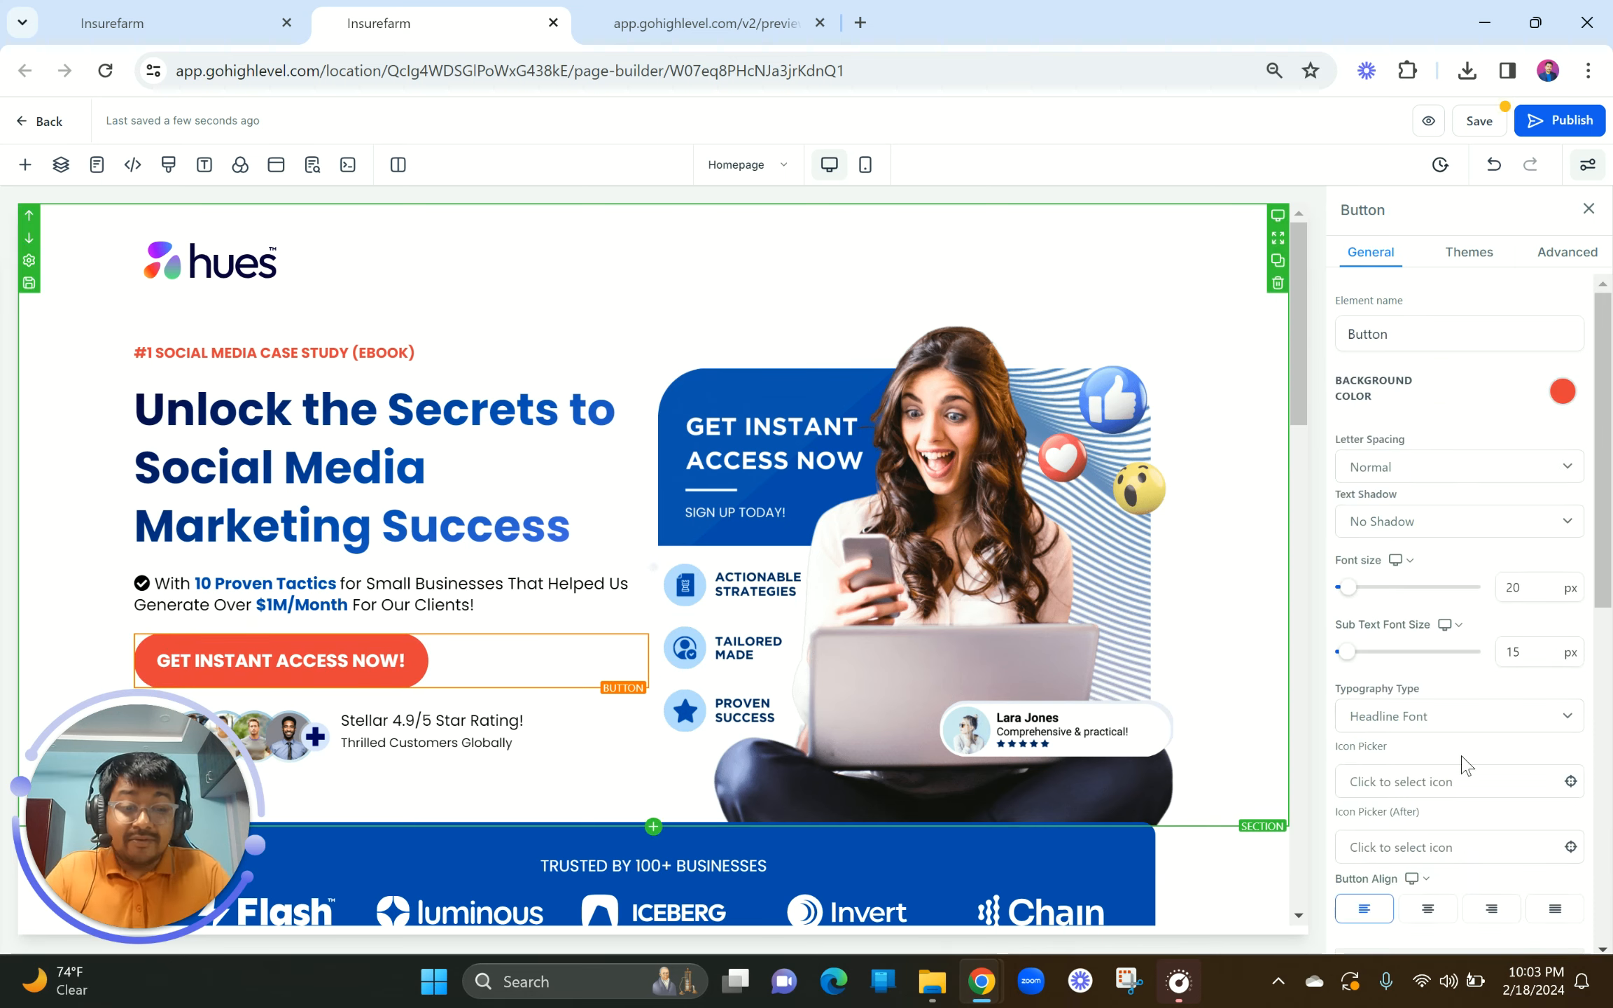
pyautogui.scroll(-10, 1466, 765)
pyautogui.click(1421, 883)
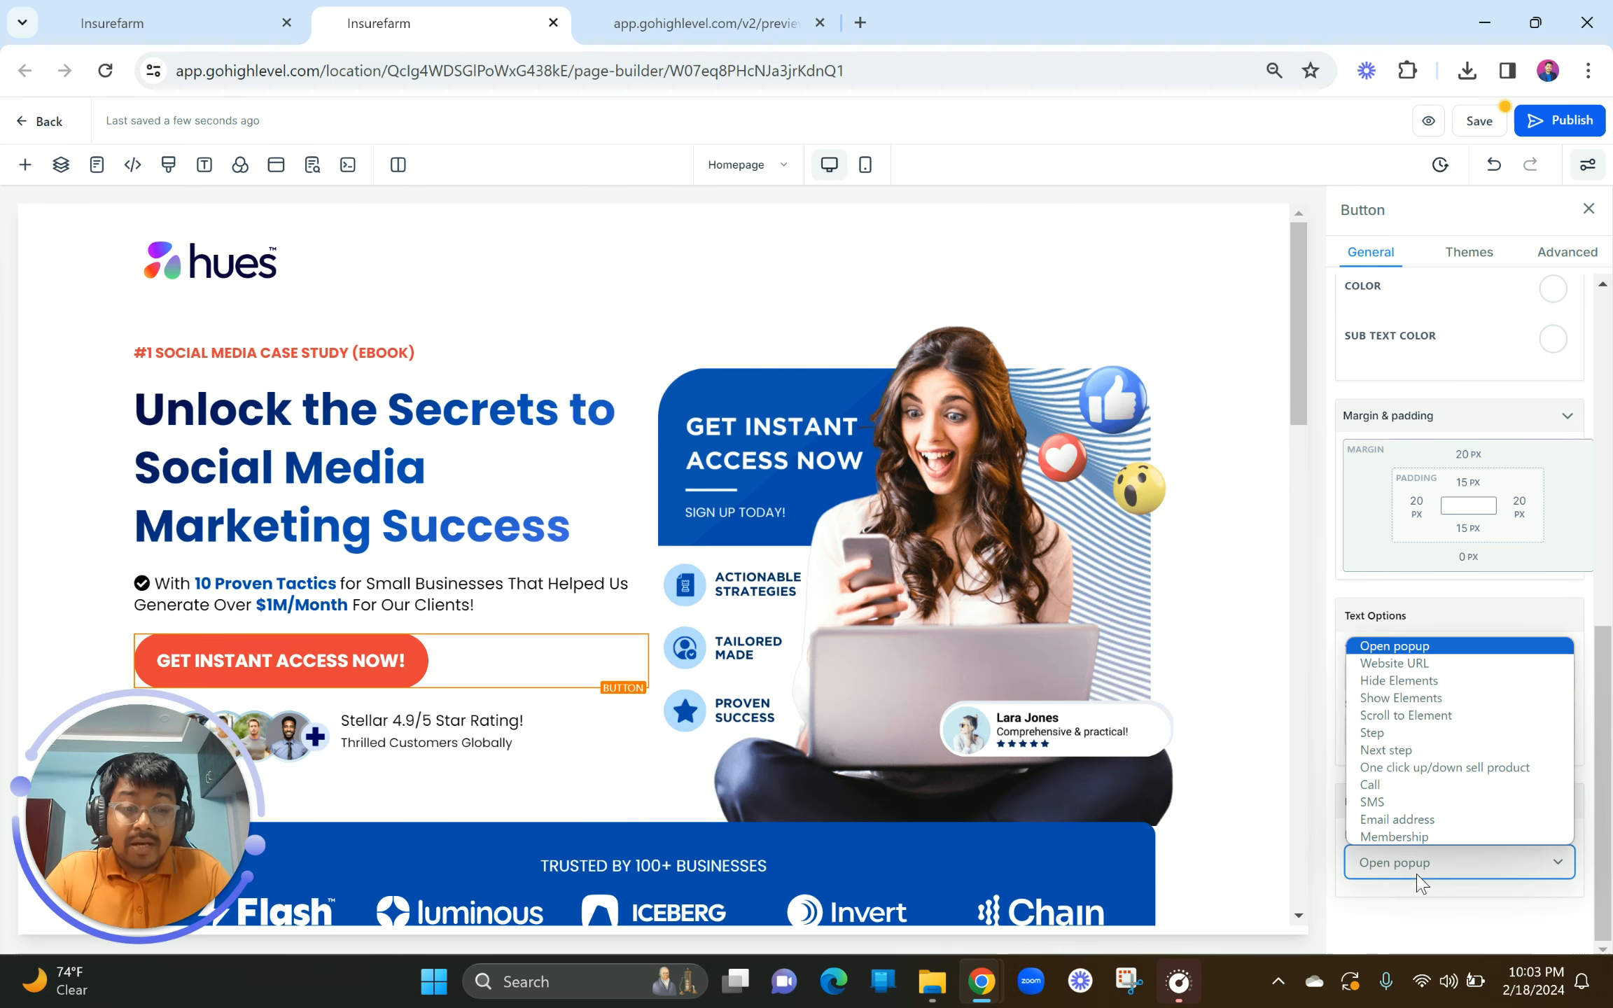
pyautogui.click(1400, 644)
# Step: Check the hero and second access buttons, save the page, and go to the dashboard tab
pyautogui.scroll(-15, 912, 792)
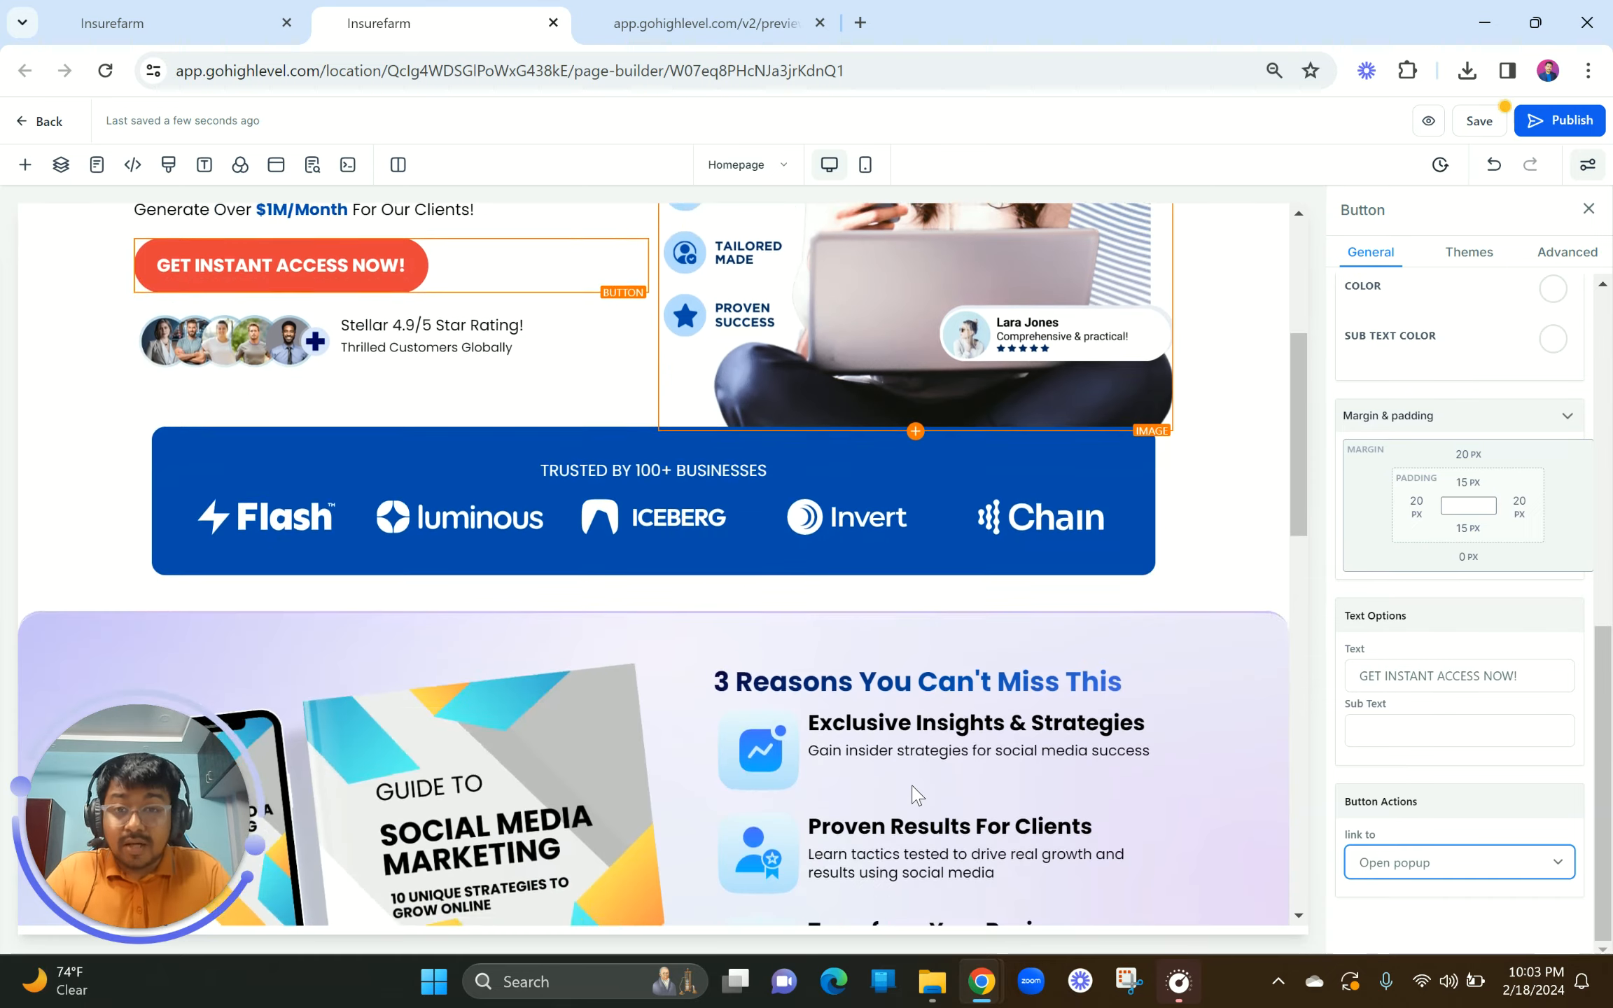
pyautogui.scroll(-4, 850, 551)
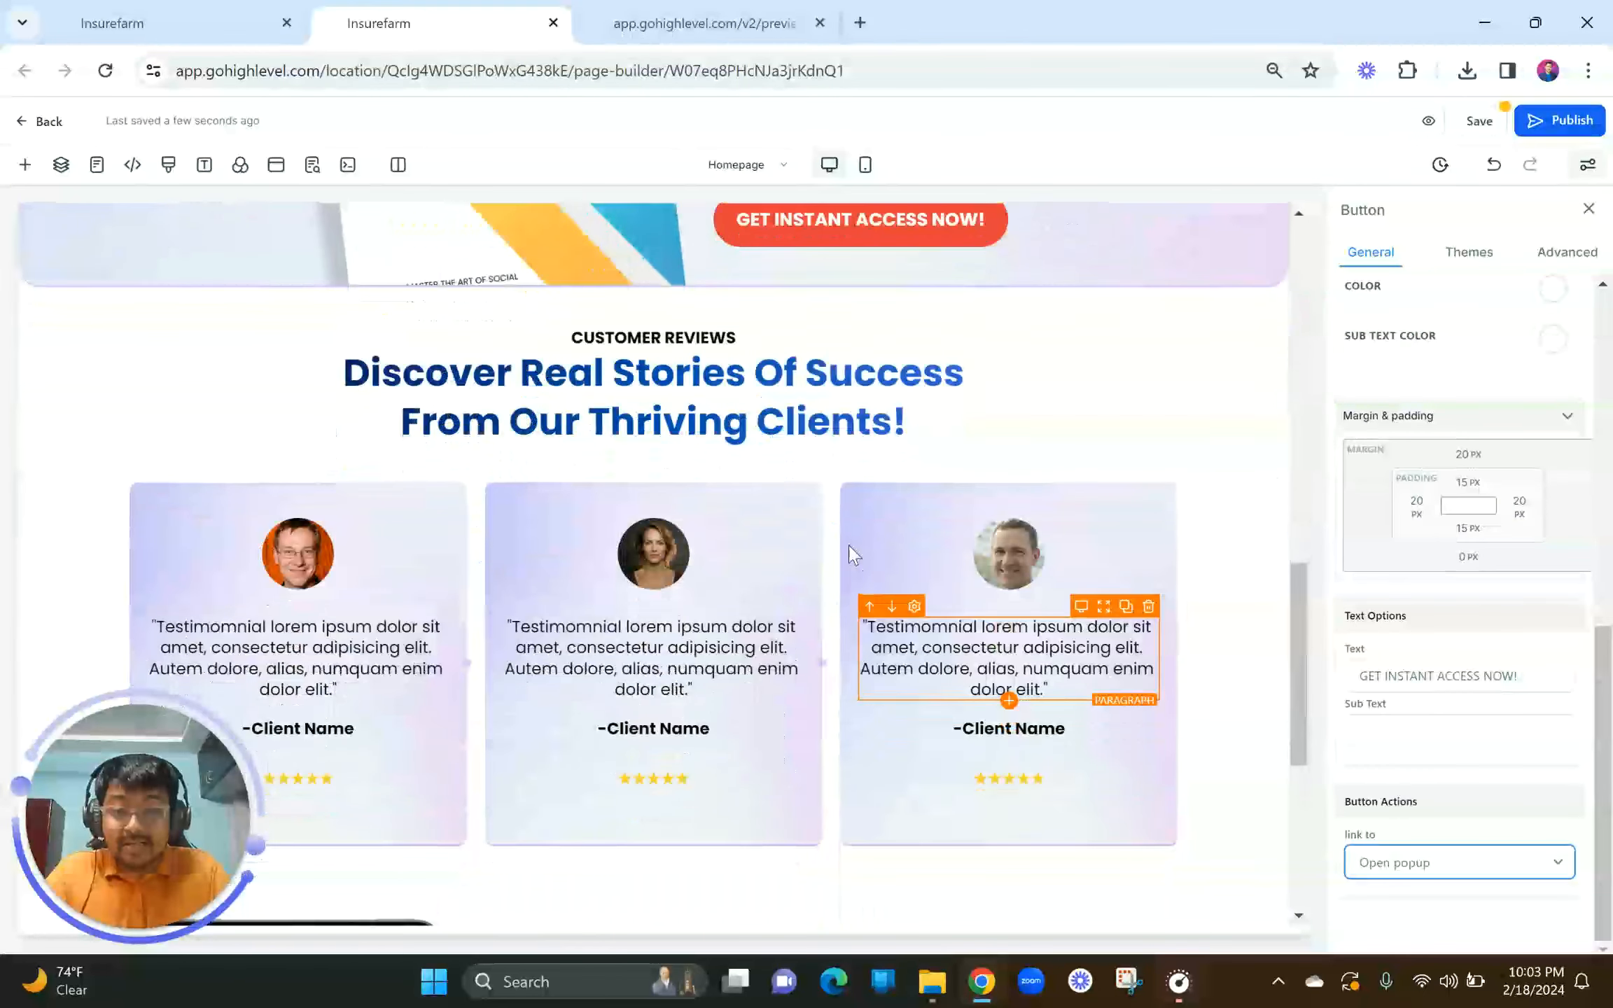
pyautogui.scroll(3, 843, 350)
pyautogui.click(839, 342)
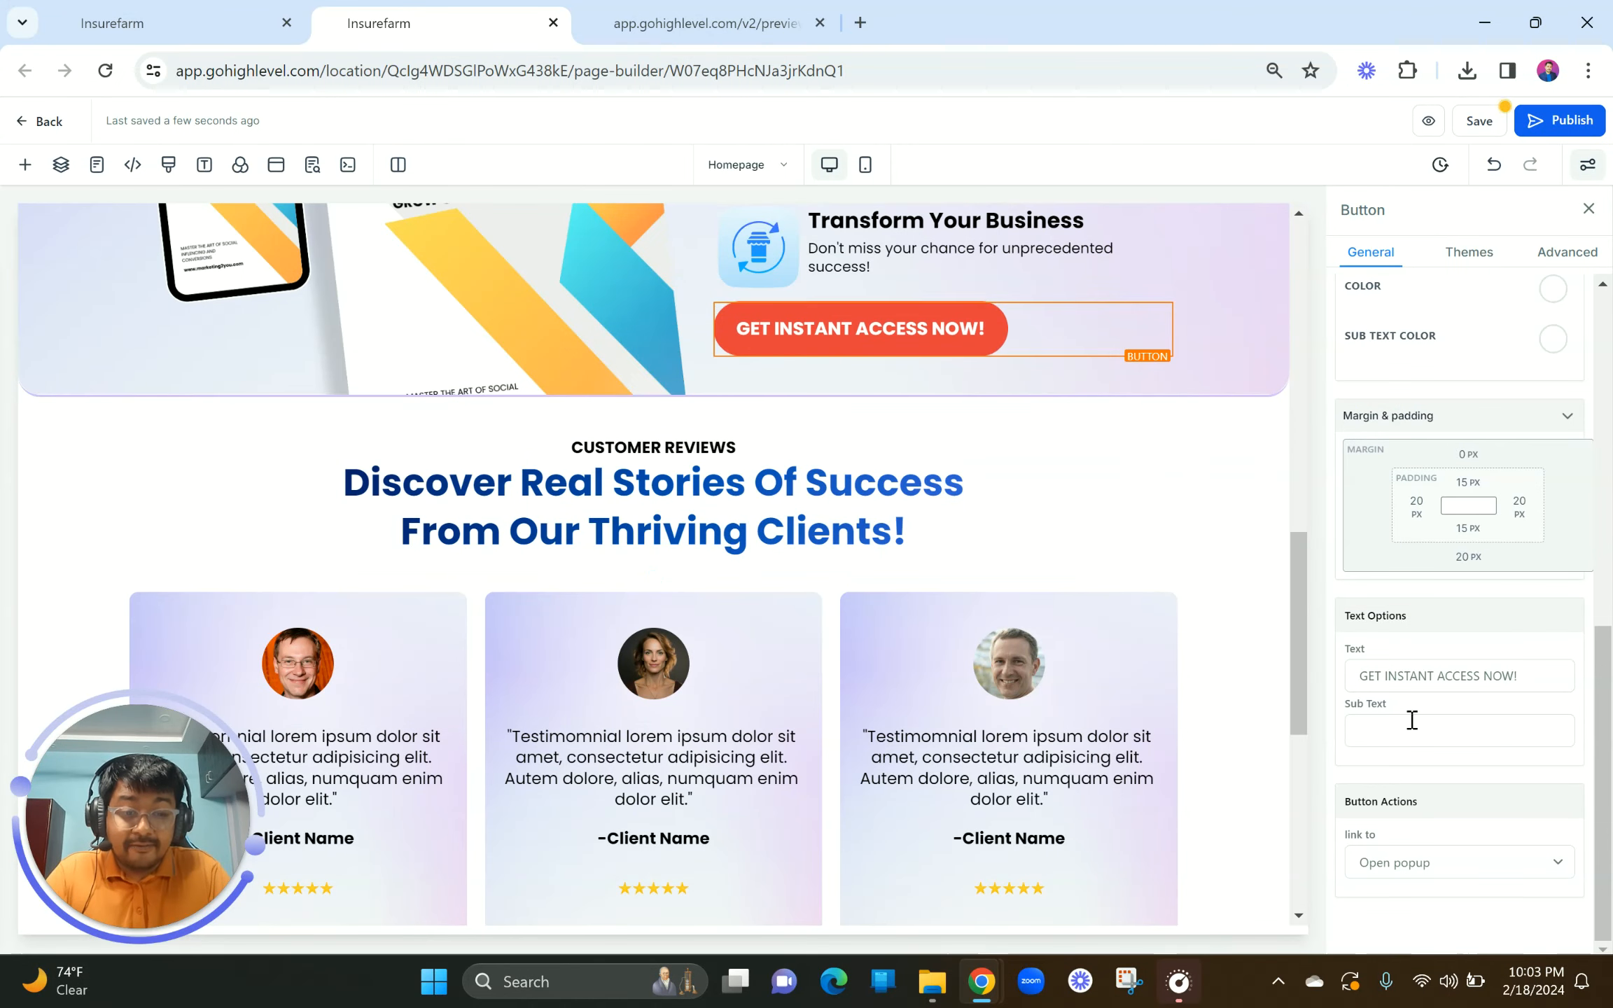
pyautogui.scroll(-8, 1081, 811)
pyautogui.click(789, 702)
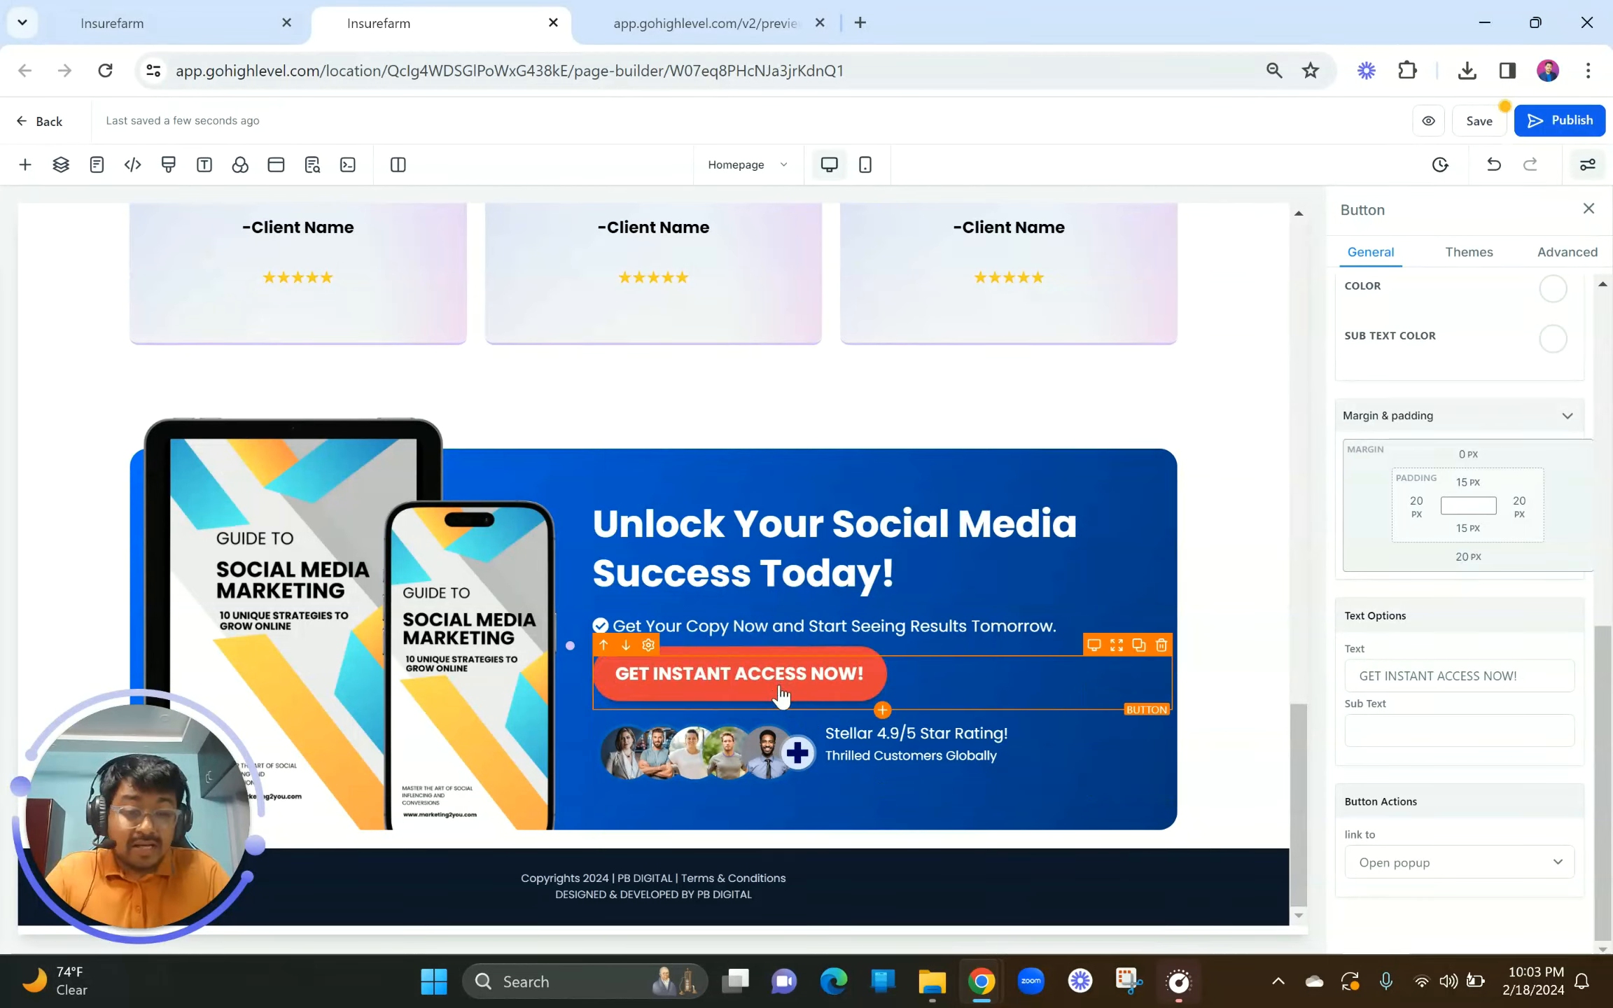
pyautogui.scroll(20, 631, 502)
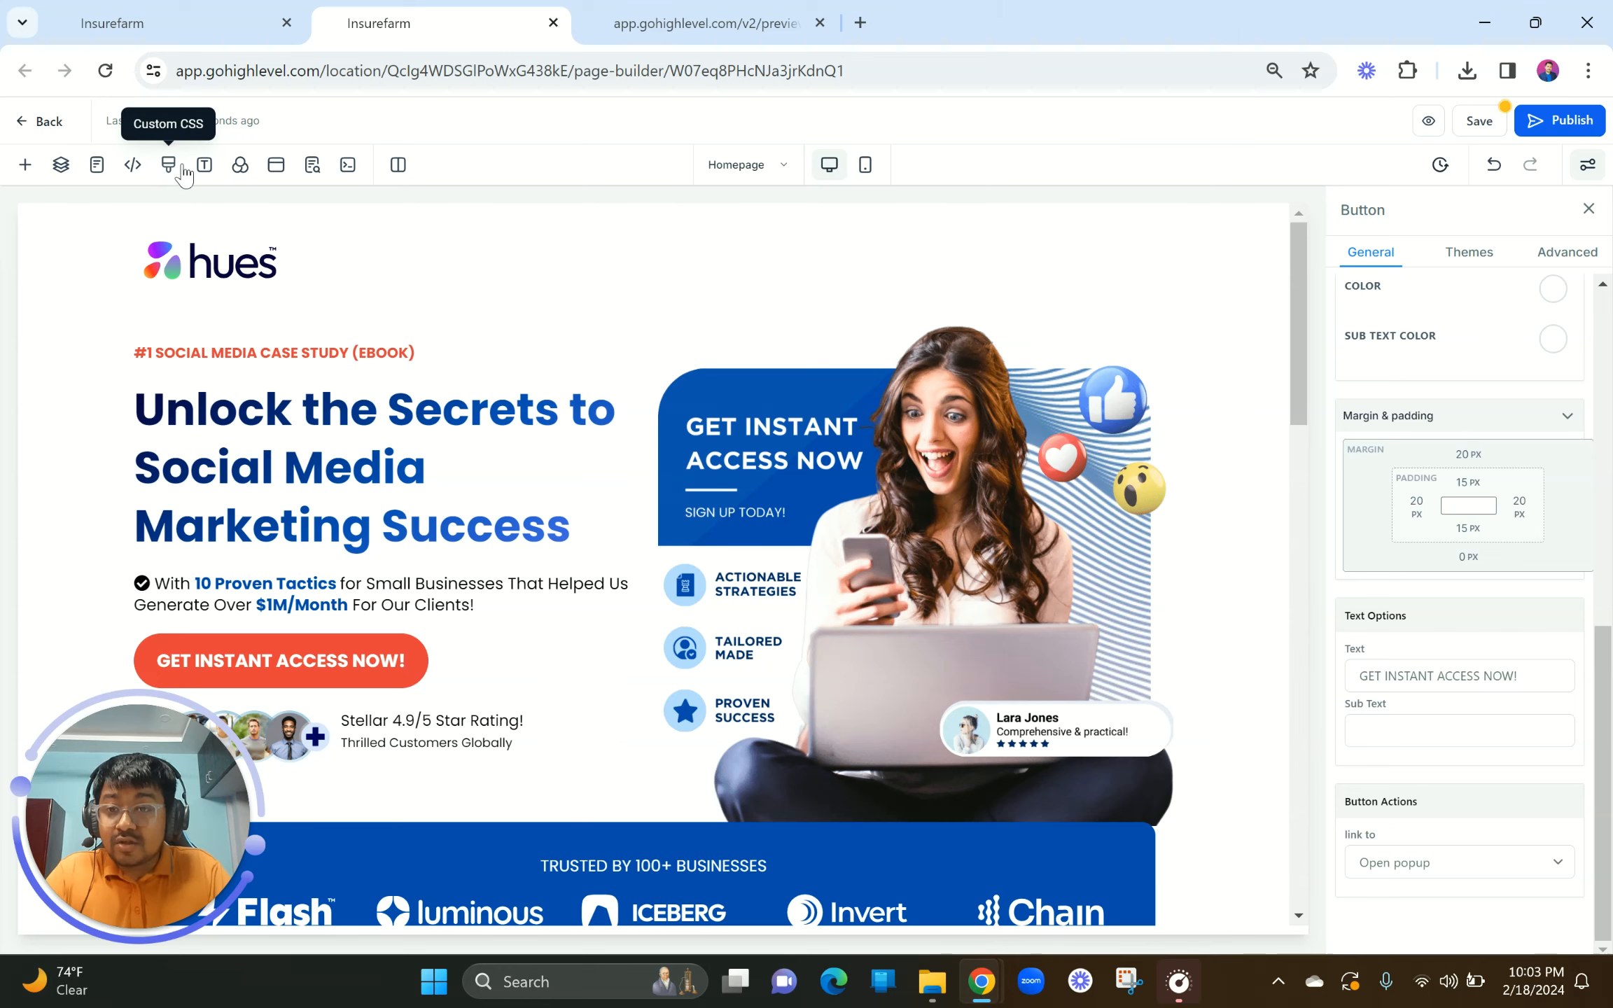
pyautogui.click(1485, 123)
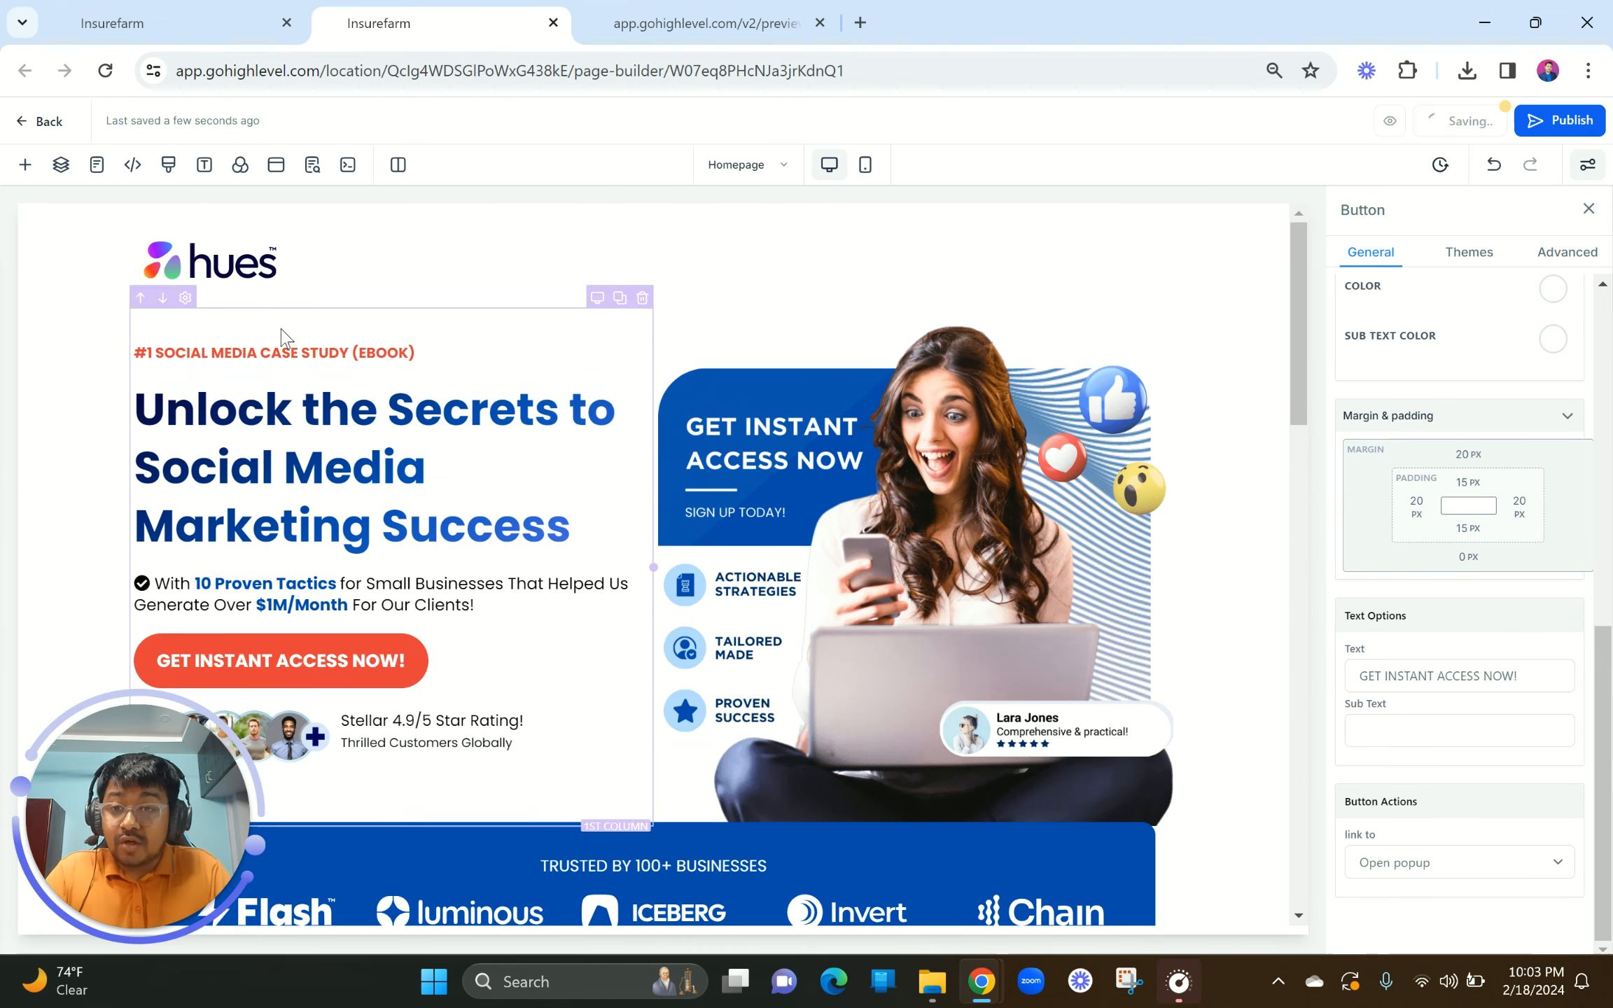
pyautogui.click(154, 24)
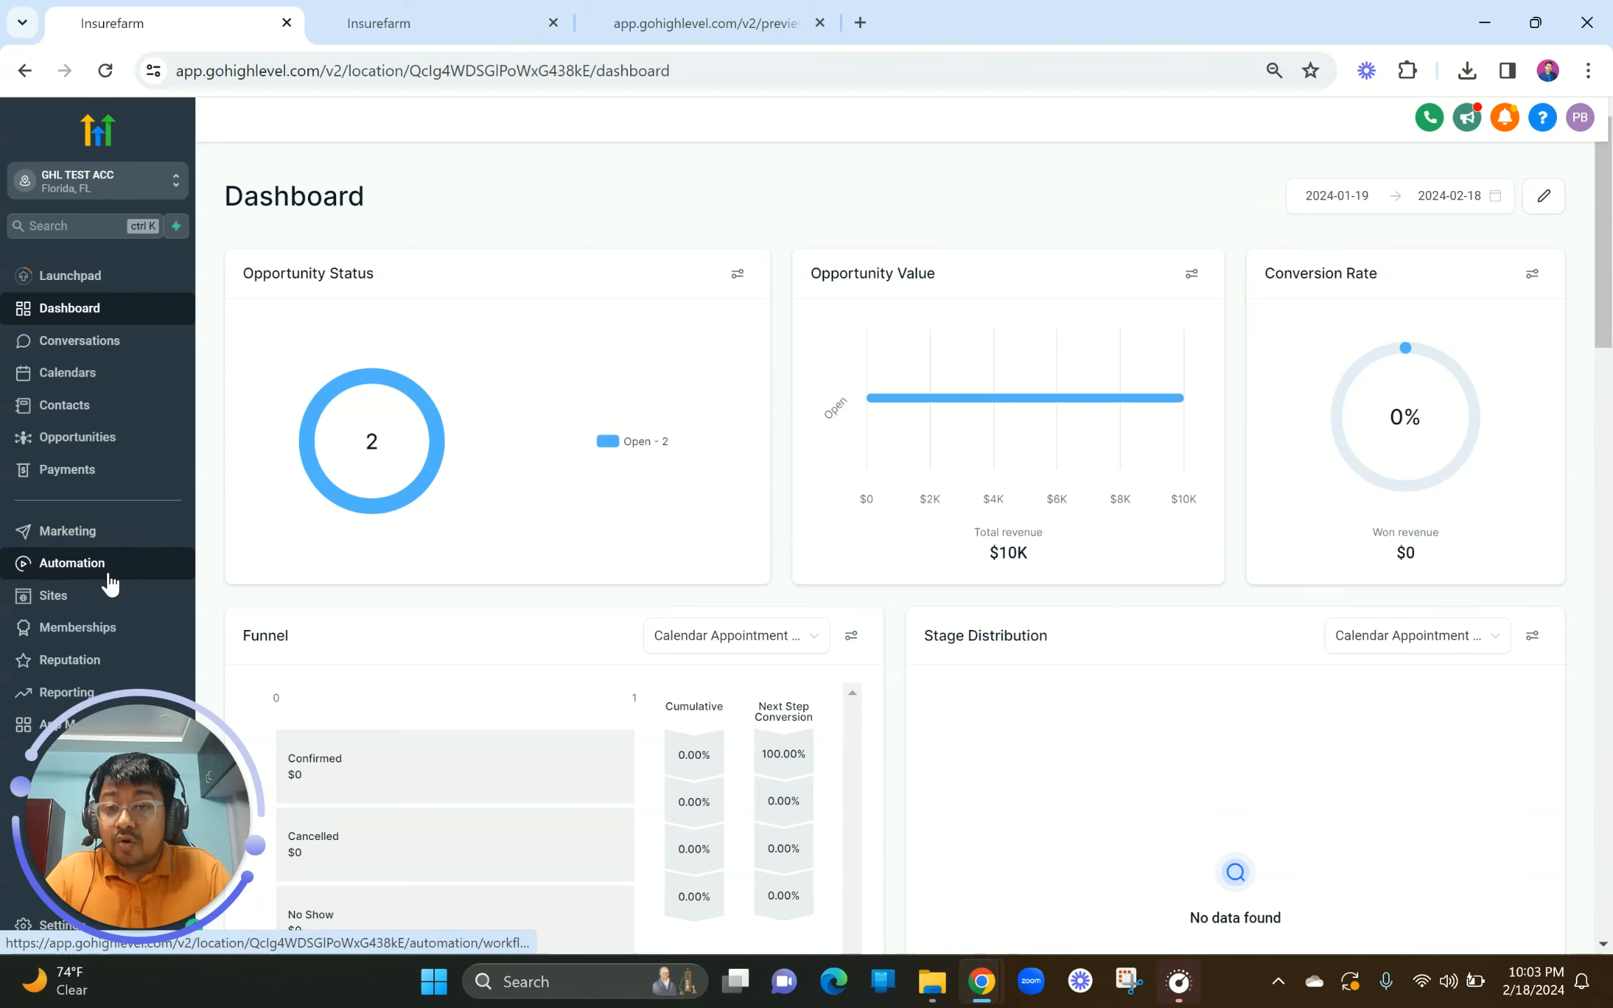
# Step: Open Sites in the sidebar to list funnels, including Lead Gen Funnel PART 1
pyautogui.moveTo(140, 853)
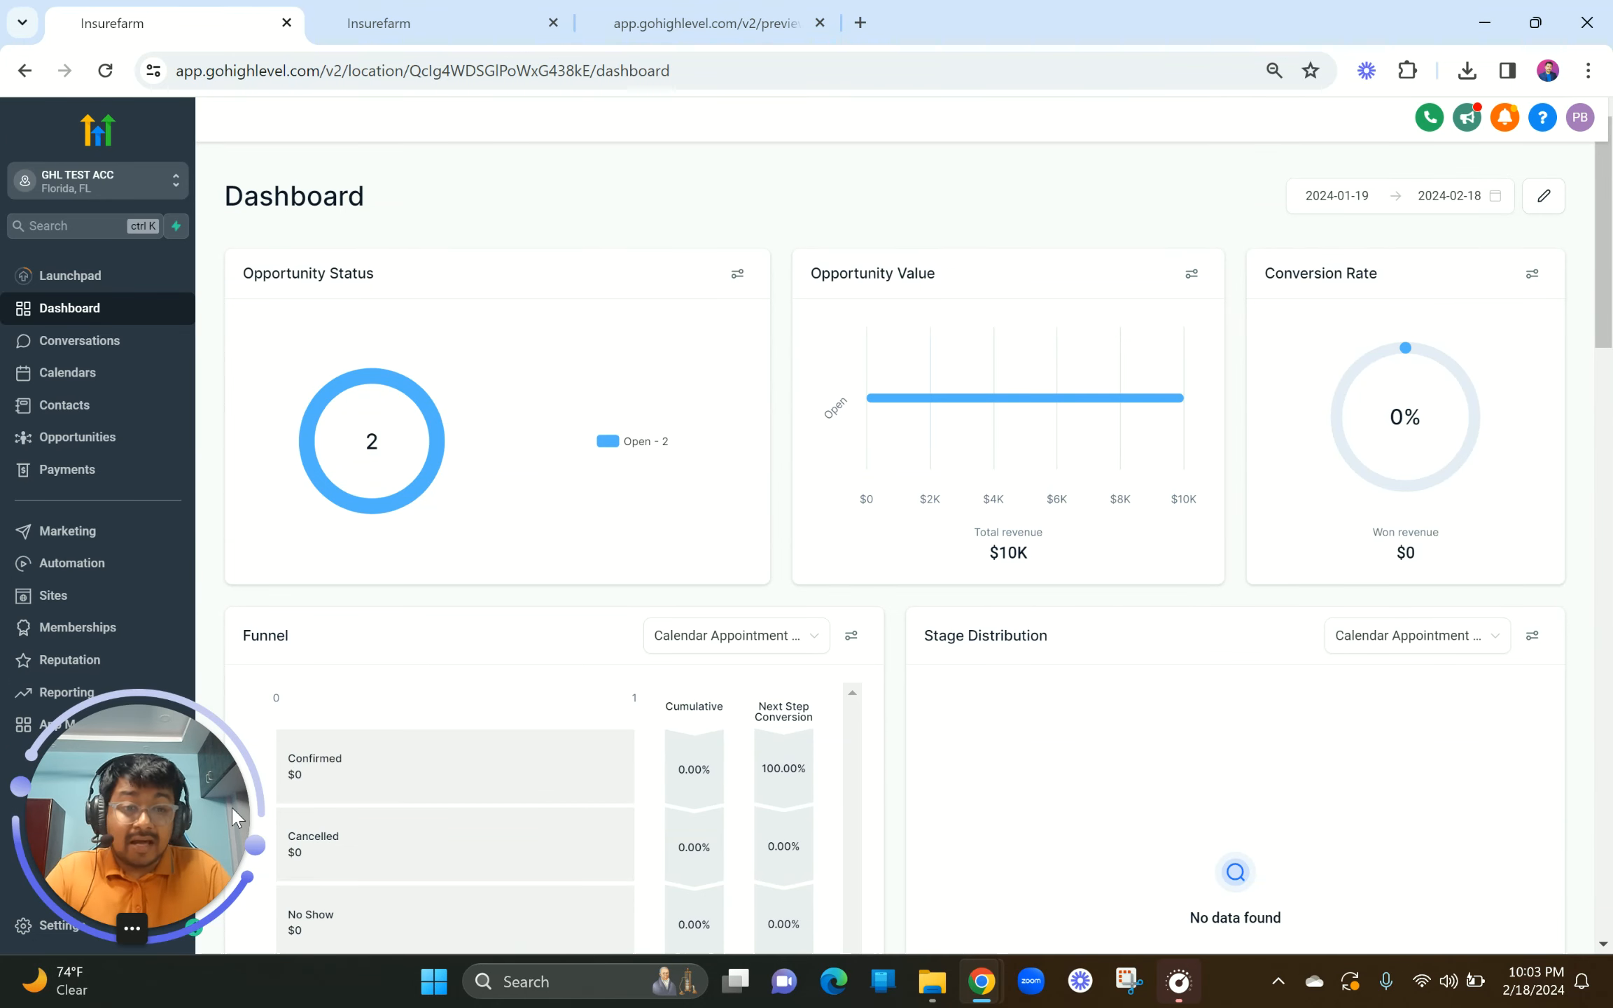
pyautogui.moveTo(230, 805); pyautogui.dragTo(1565, 373)
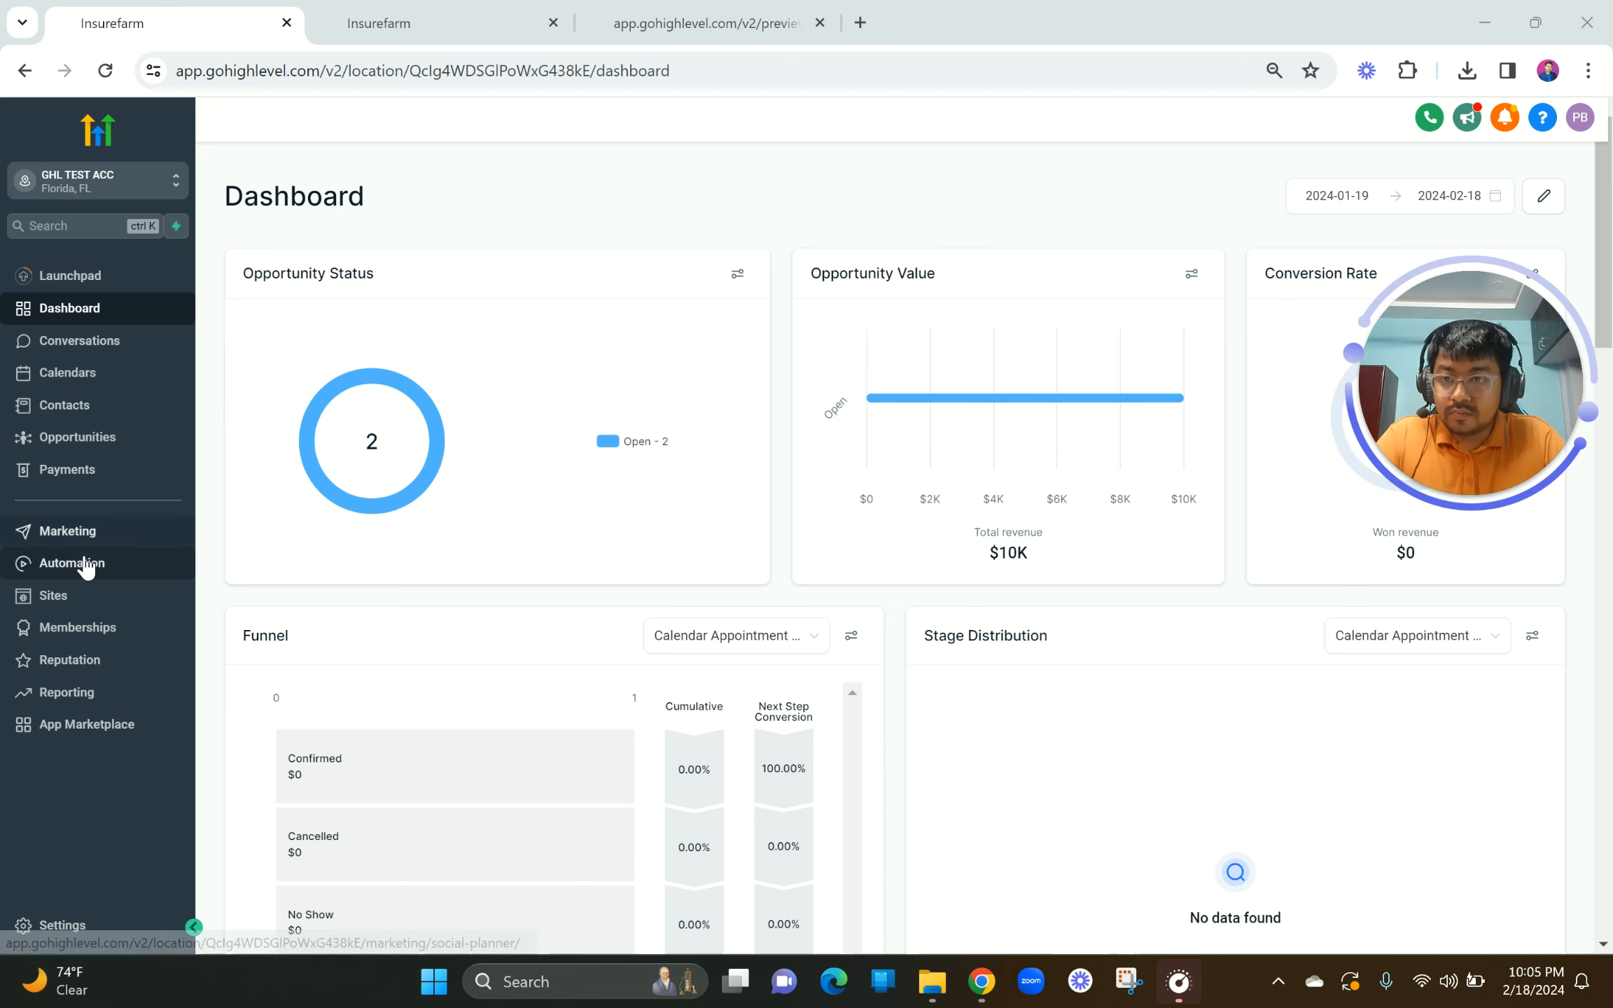
pyautogui.click(76, 597)
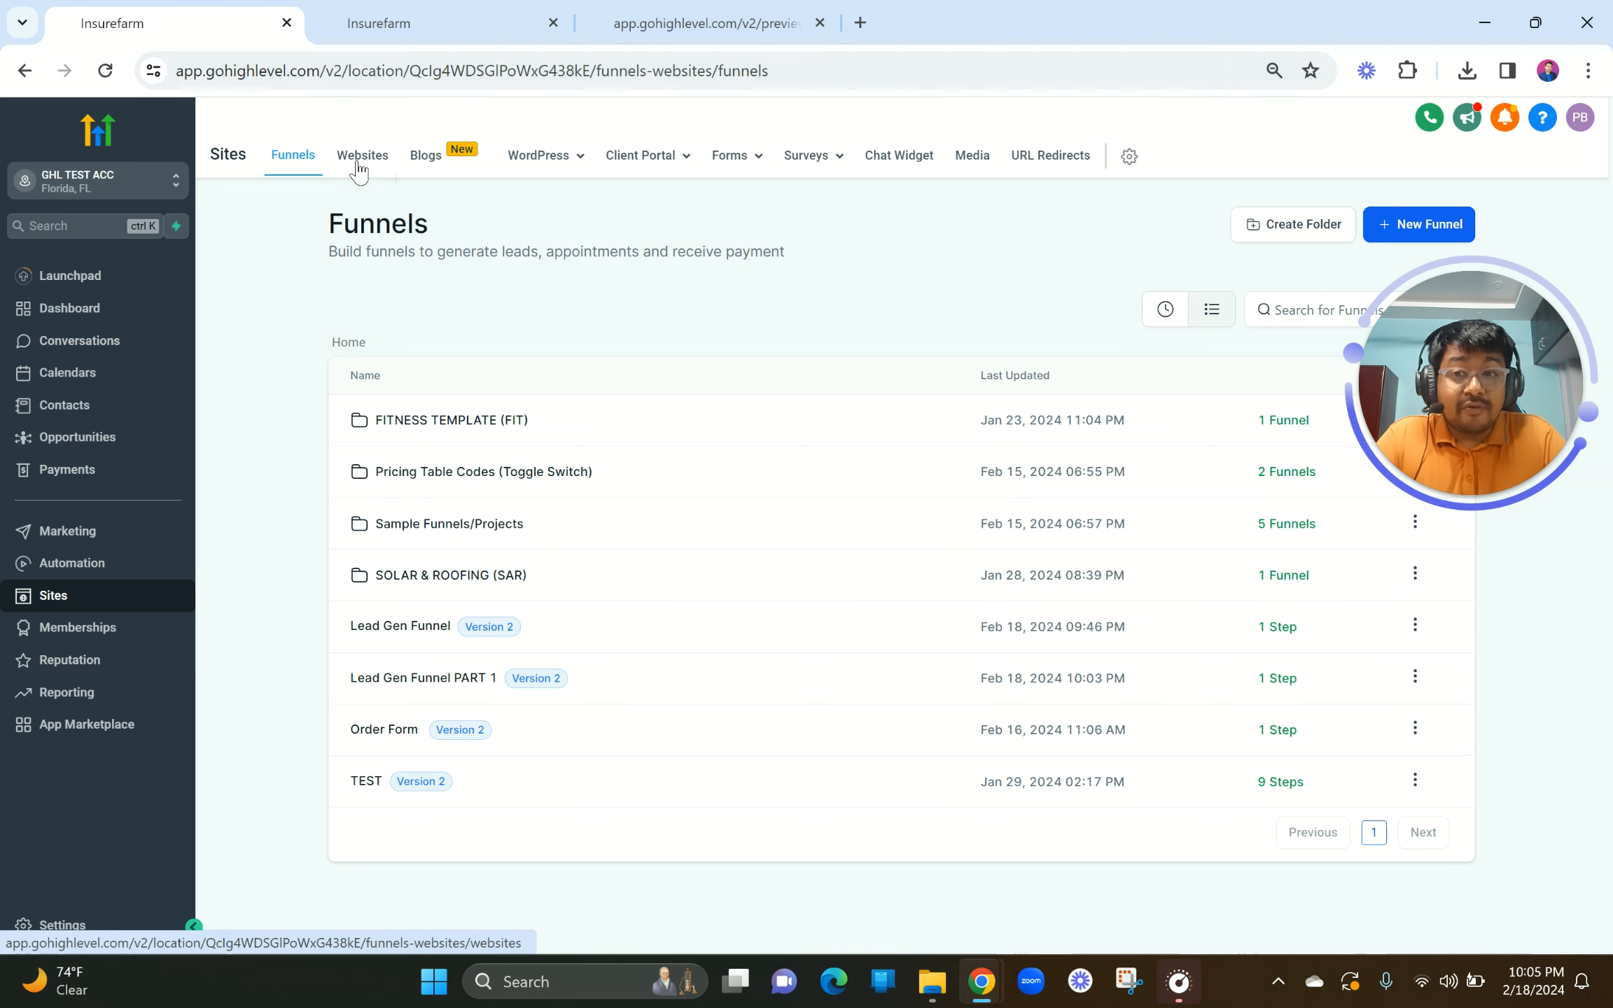
# Step: Open the Forms builder and start a new form from scratch, Form 7
pyautogui.moveTo(756, 161)
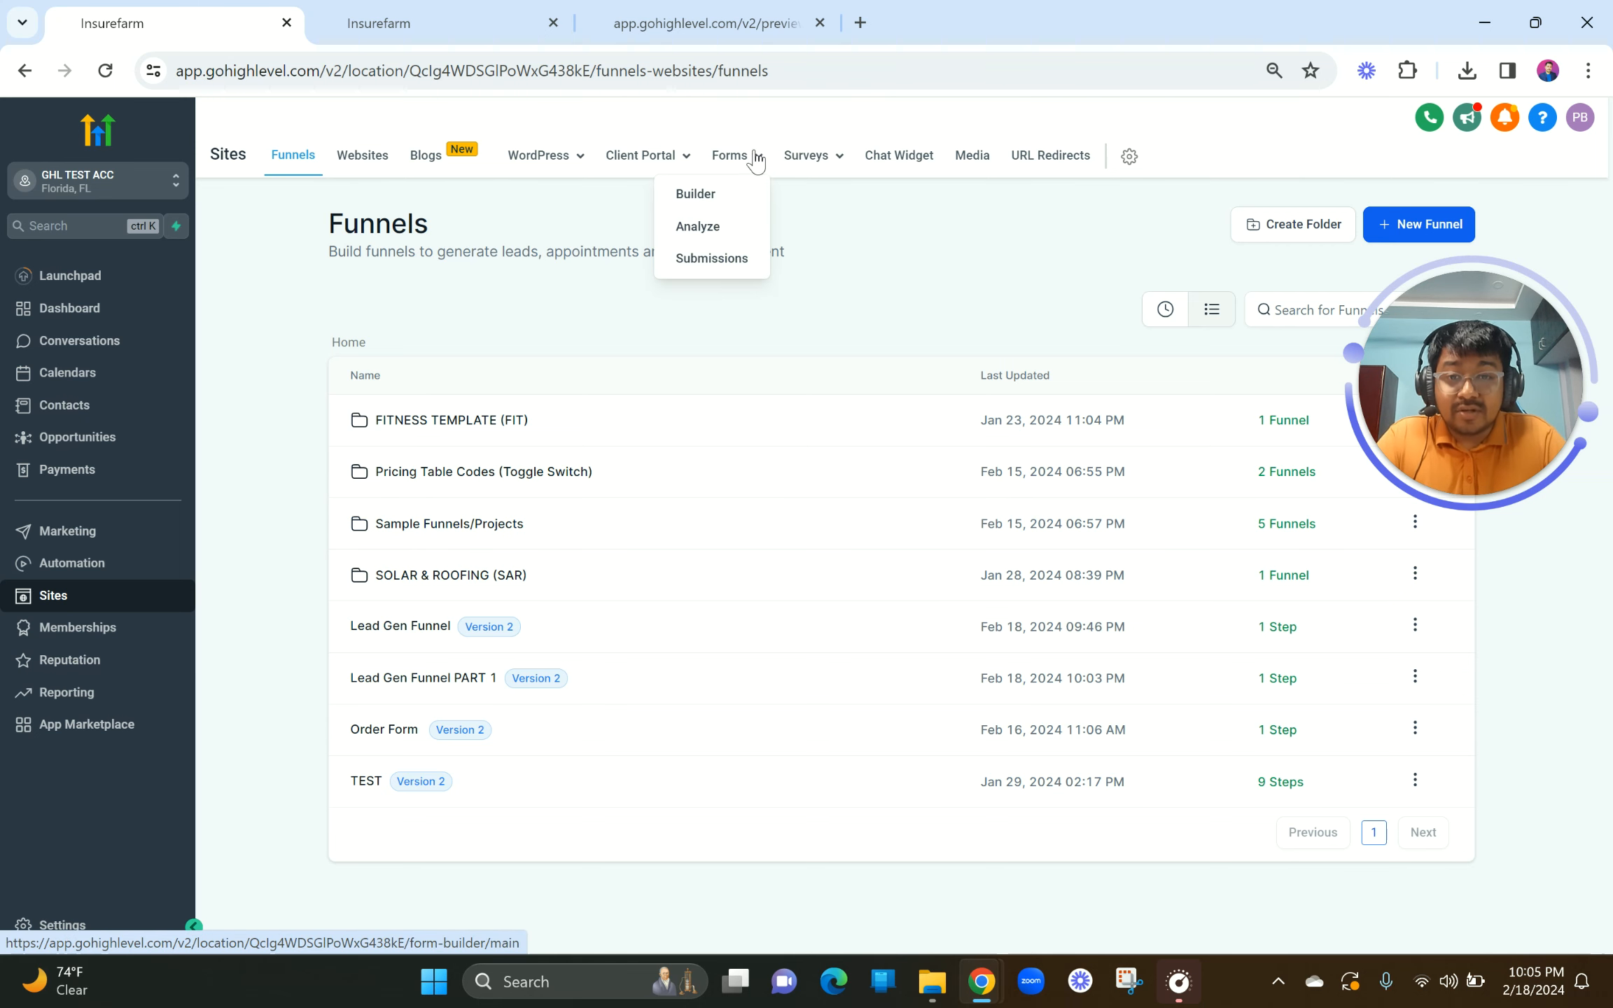
pyautogui.scroll(5, 747, 165)
pyautogui.scroll(-5, 747, 165)
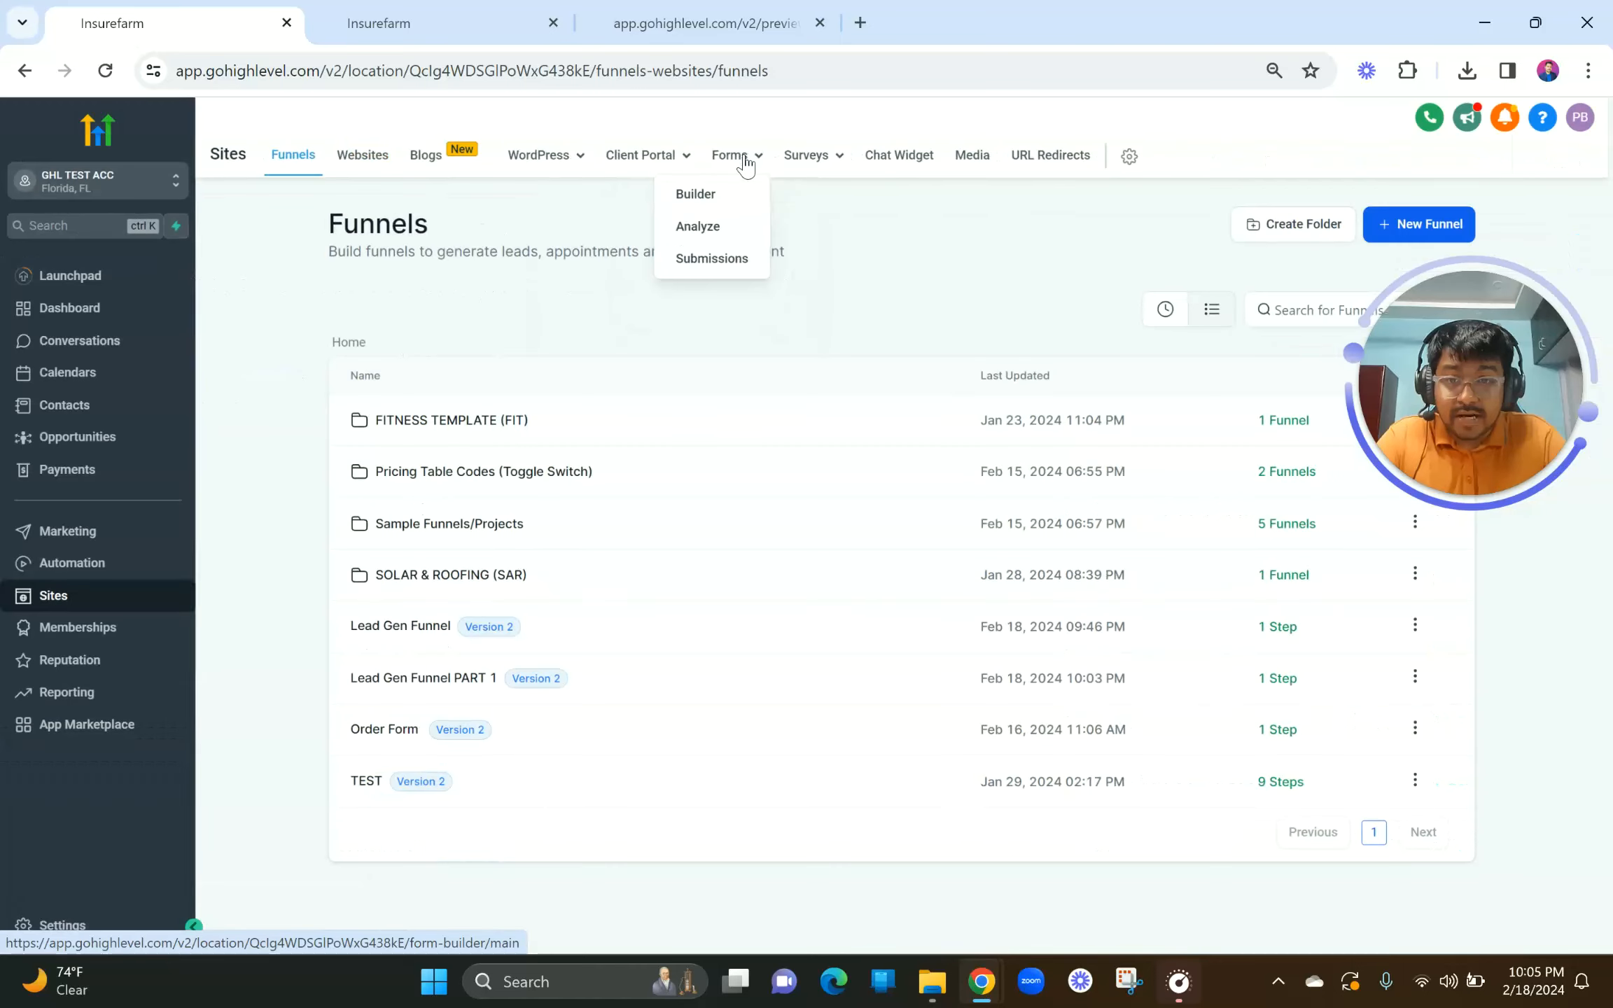
pyautogui.click(696, 198)
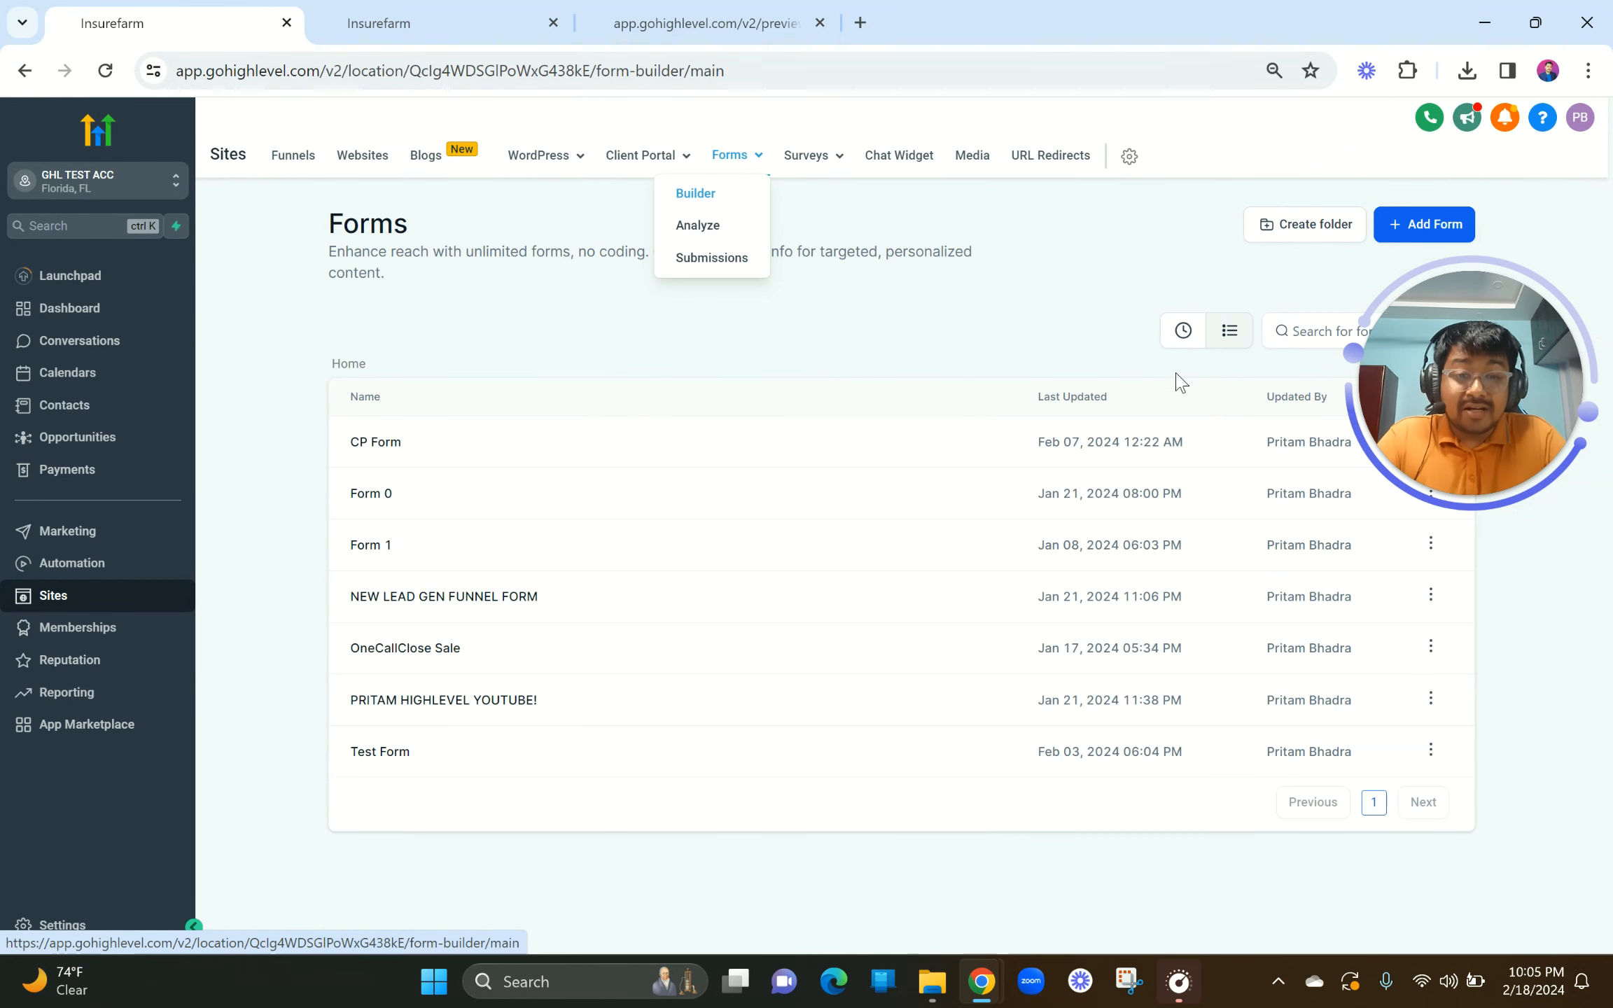
pyautogui.moveTo(325, 411); pyautogui.dragTo(508, 805)
pyautogui.click(1154, 289)
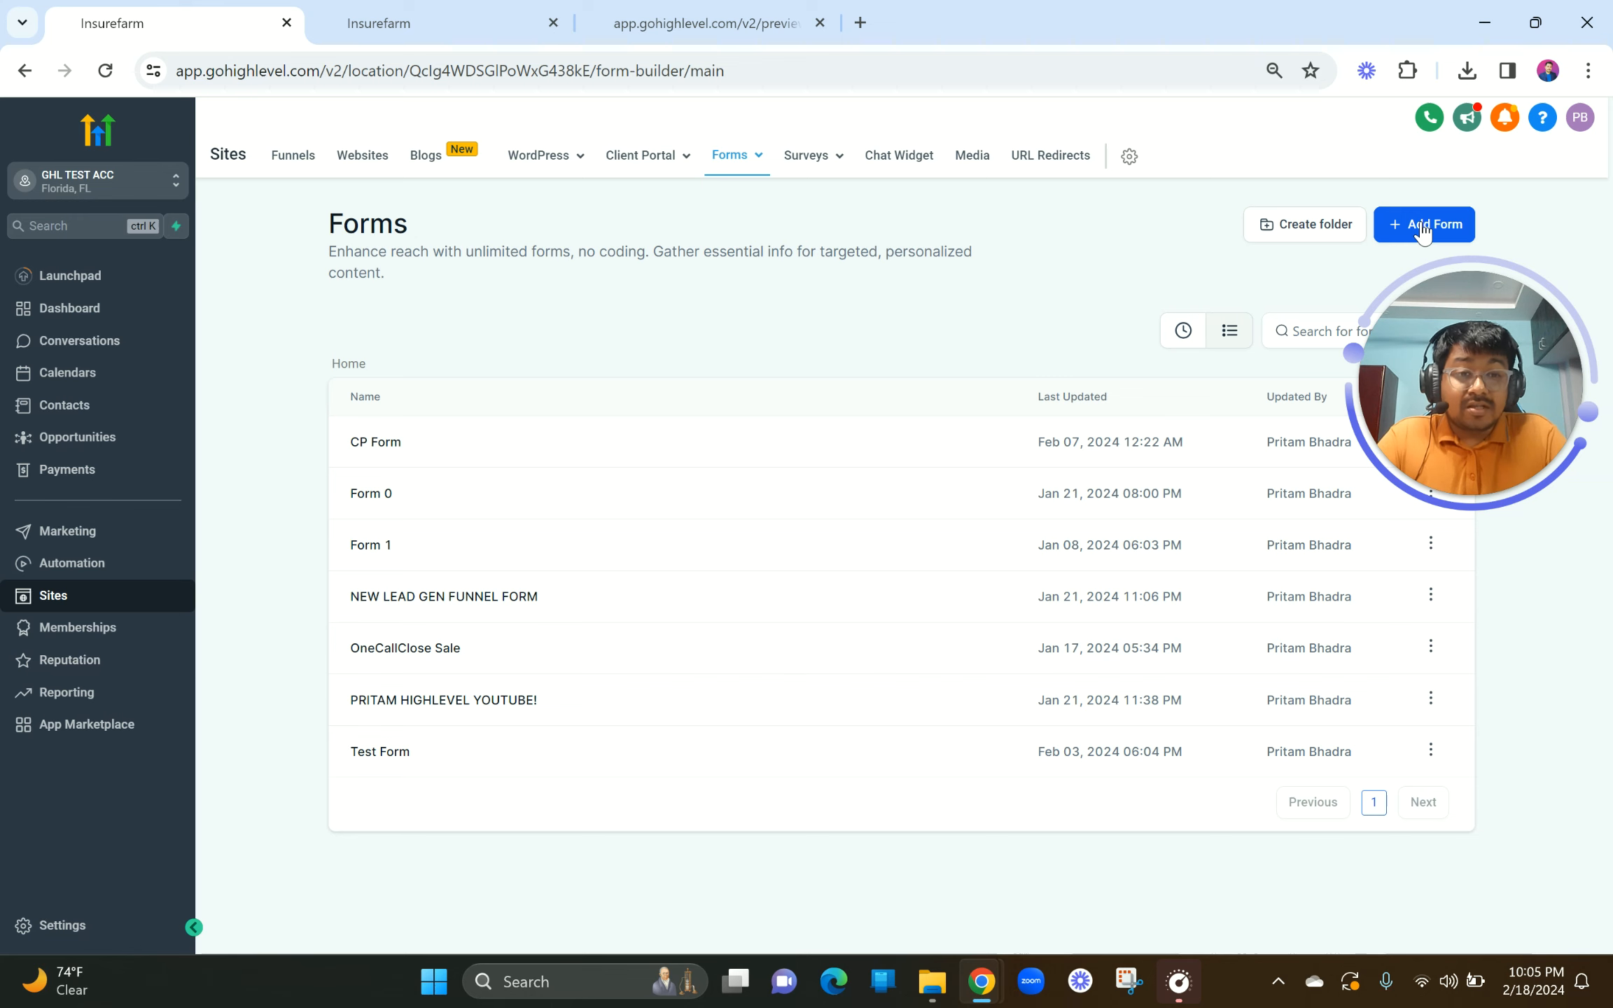
pyautogui.moveTo(1444, 300); pyautogui.dragTo(194, 740)
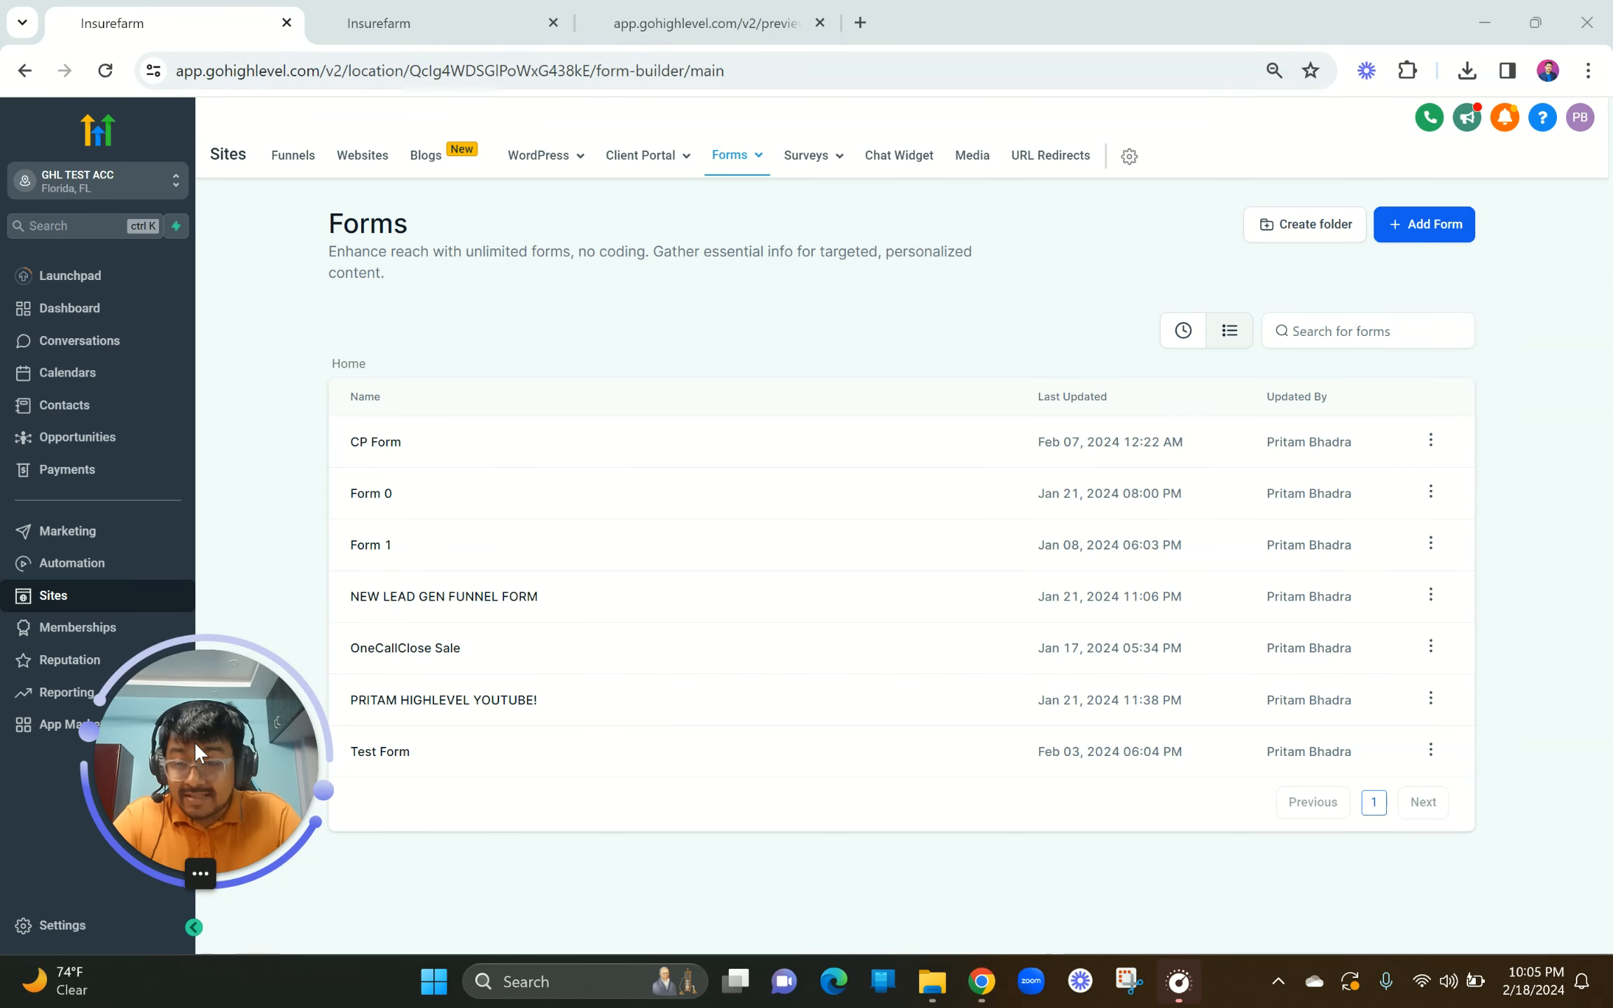
pyautogui.click(1410, 231)
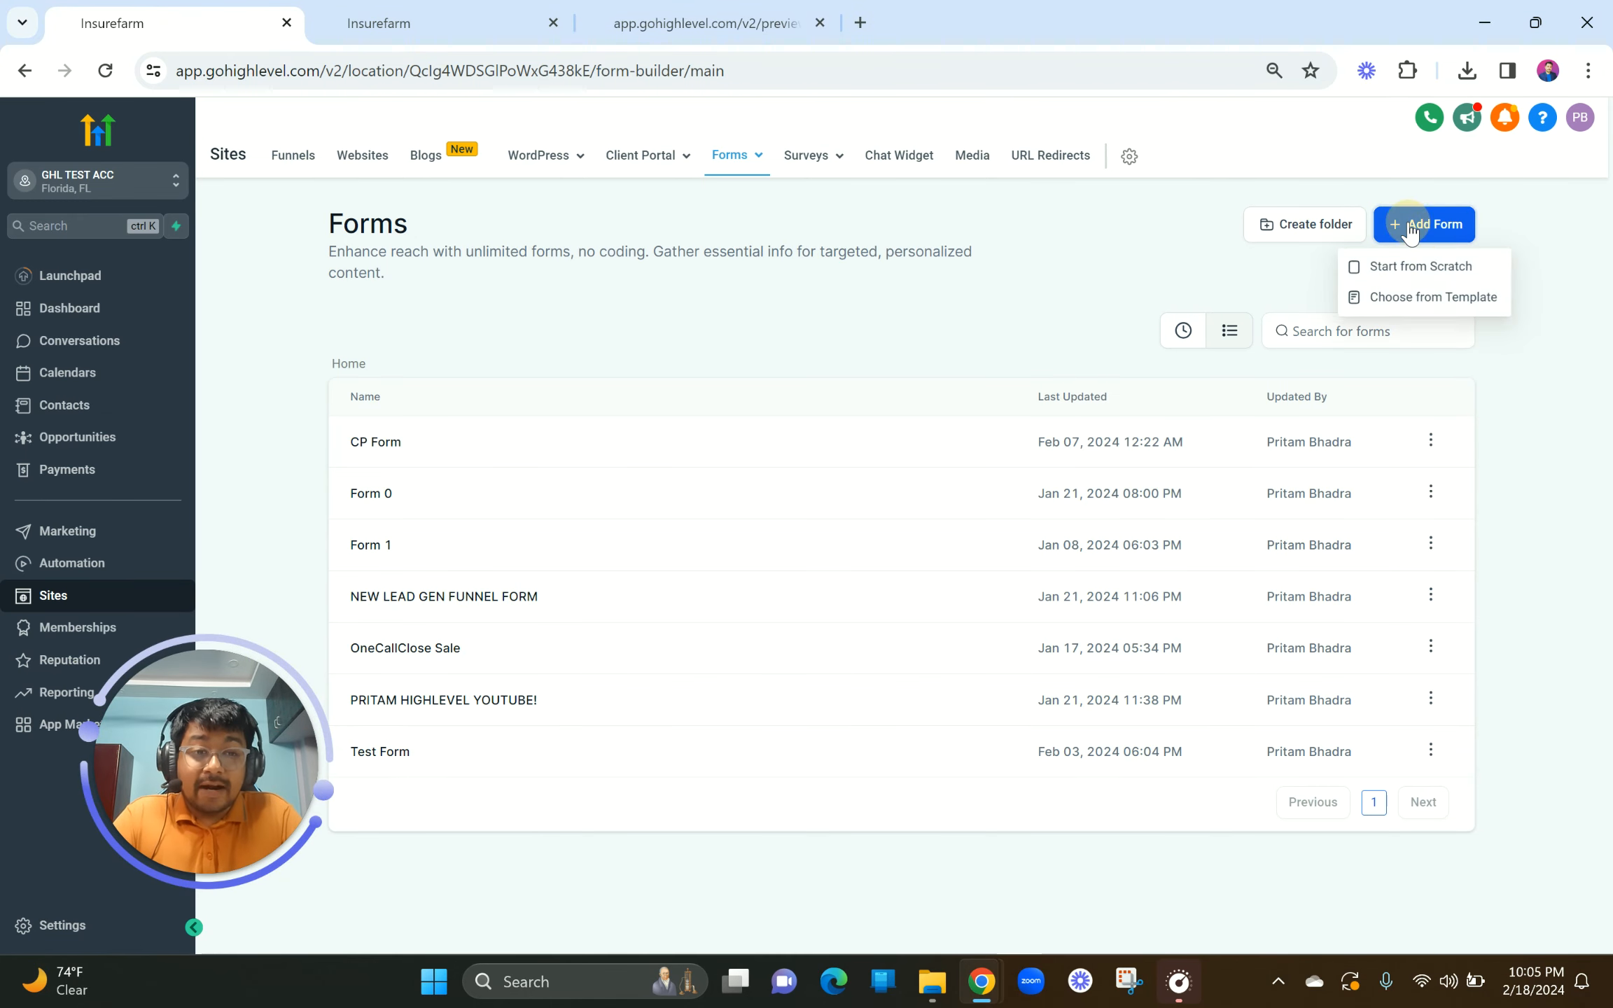
pyautogui.click(1394, 272)
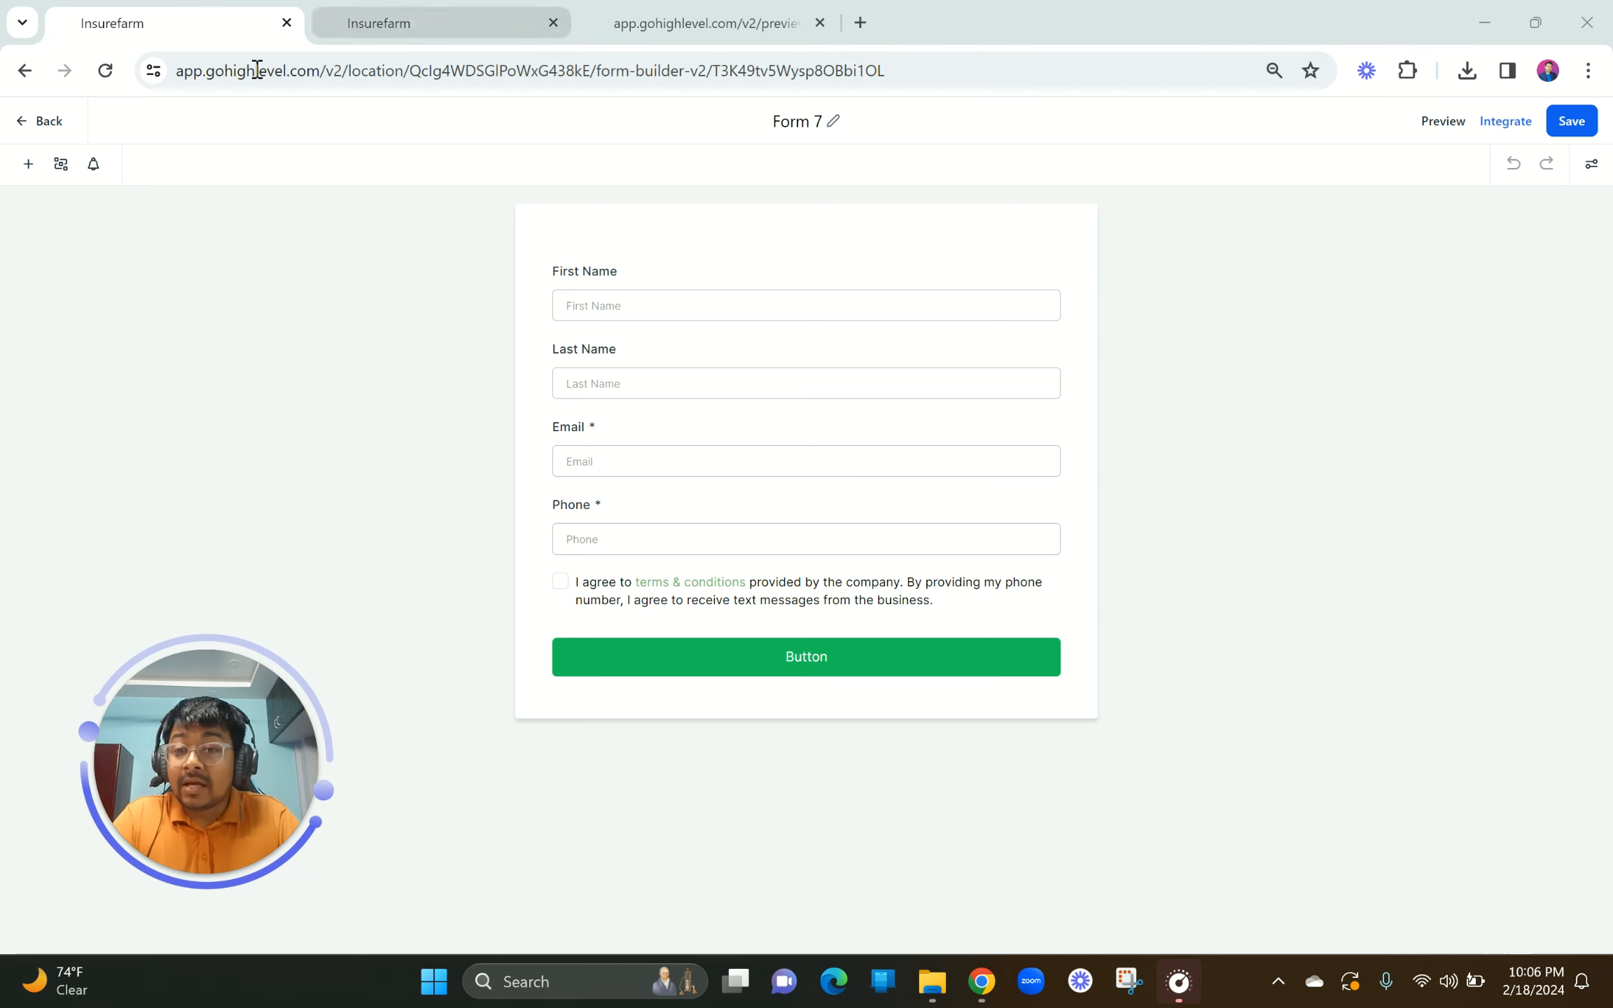
# Step: Scroll the Quick Add element list and drag First Name without adding it
pyautogui.click(28, 167)
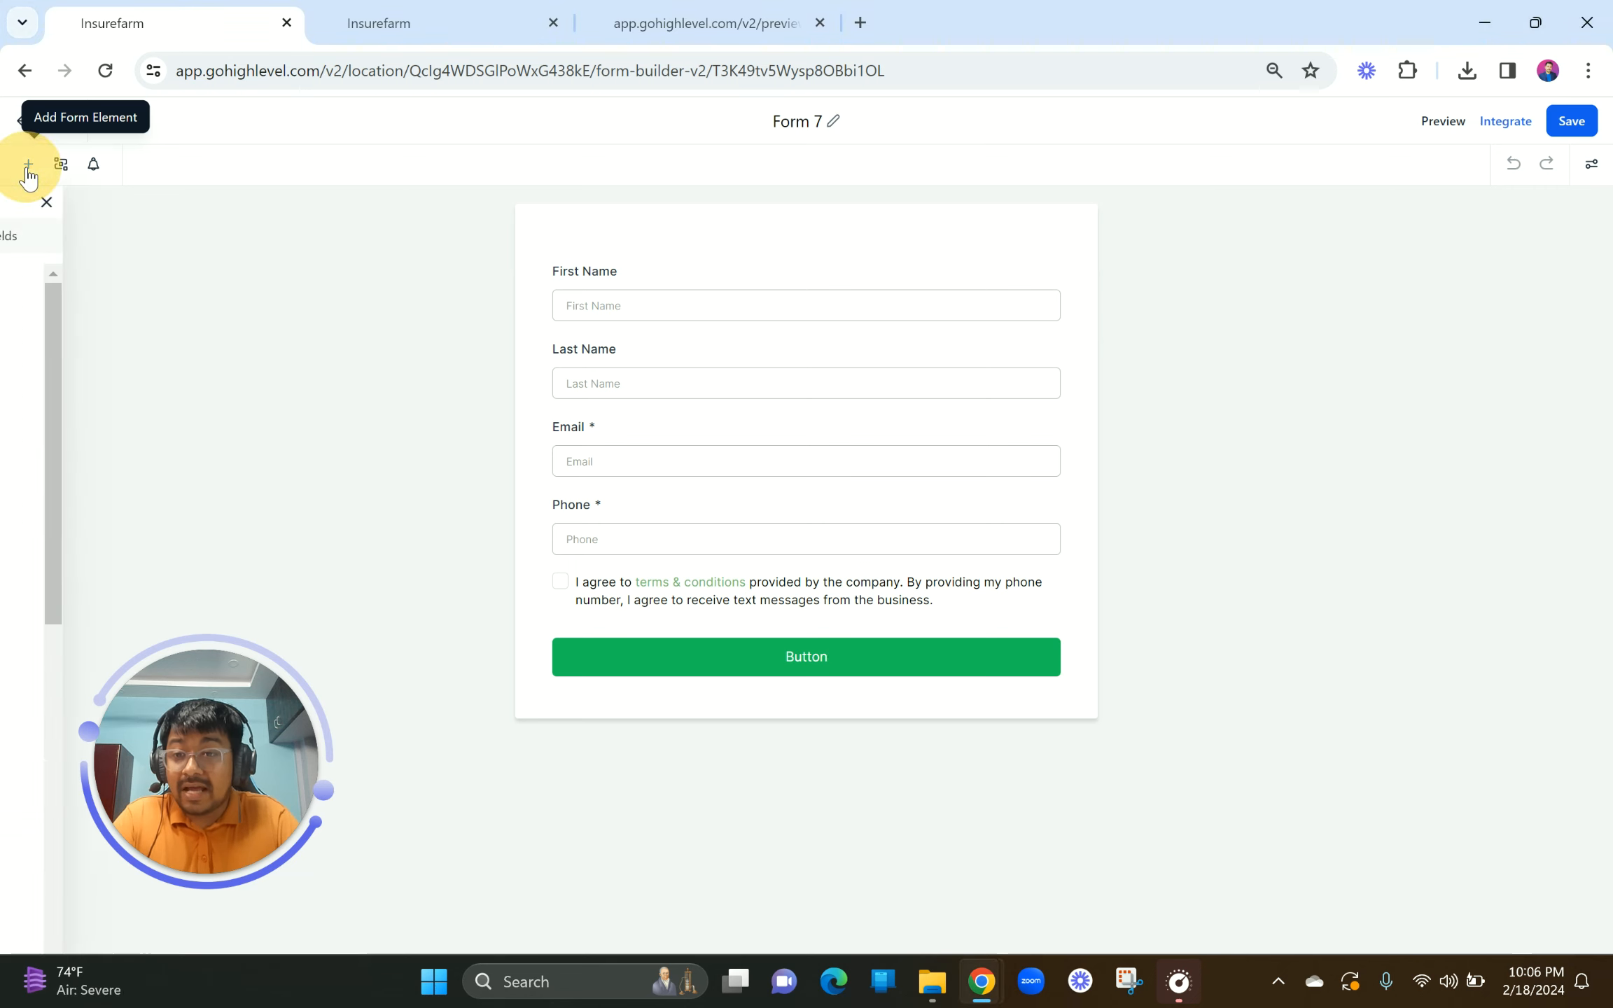
pyautogui.scroll(-6, 175, 522)
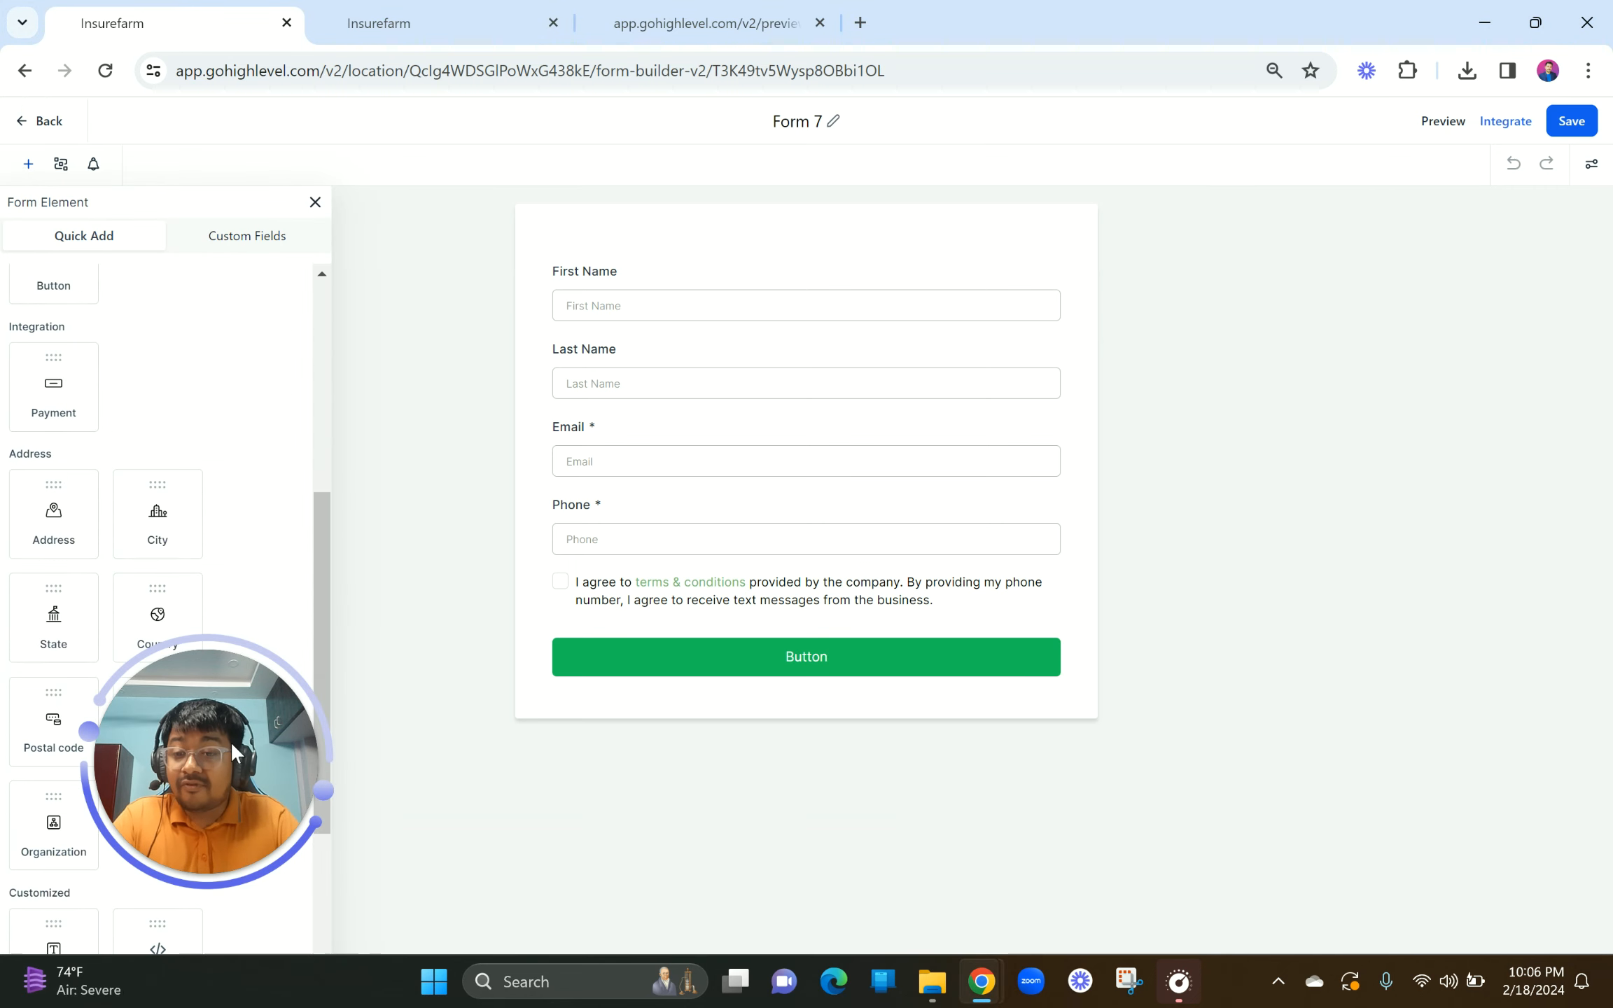
pyautogui.moveTo(212, 813); pyautogui.dragTo(349, 824)
pyautogui.scroll(-4, 234, 815)
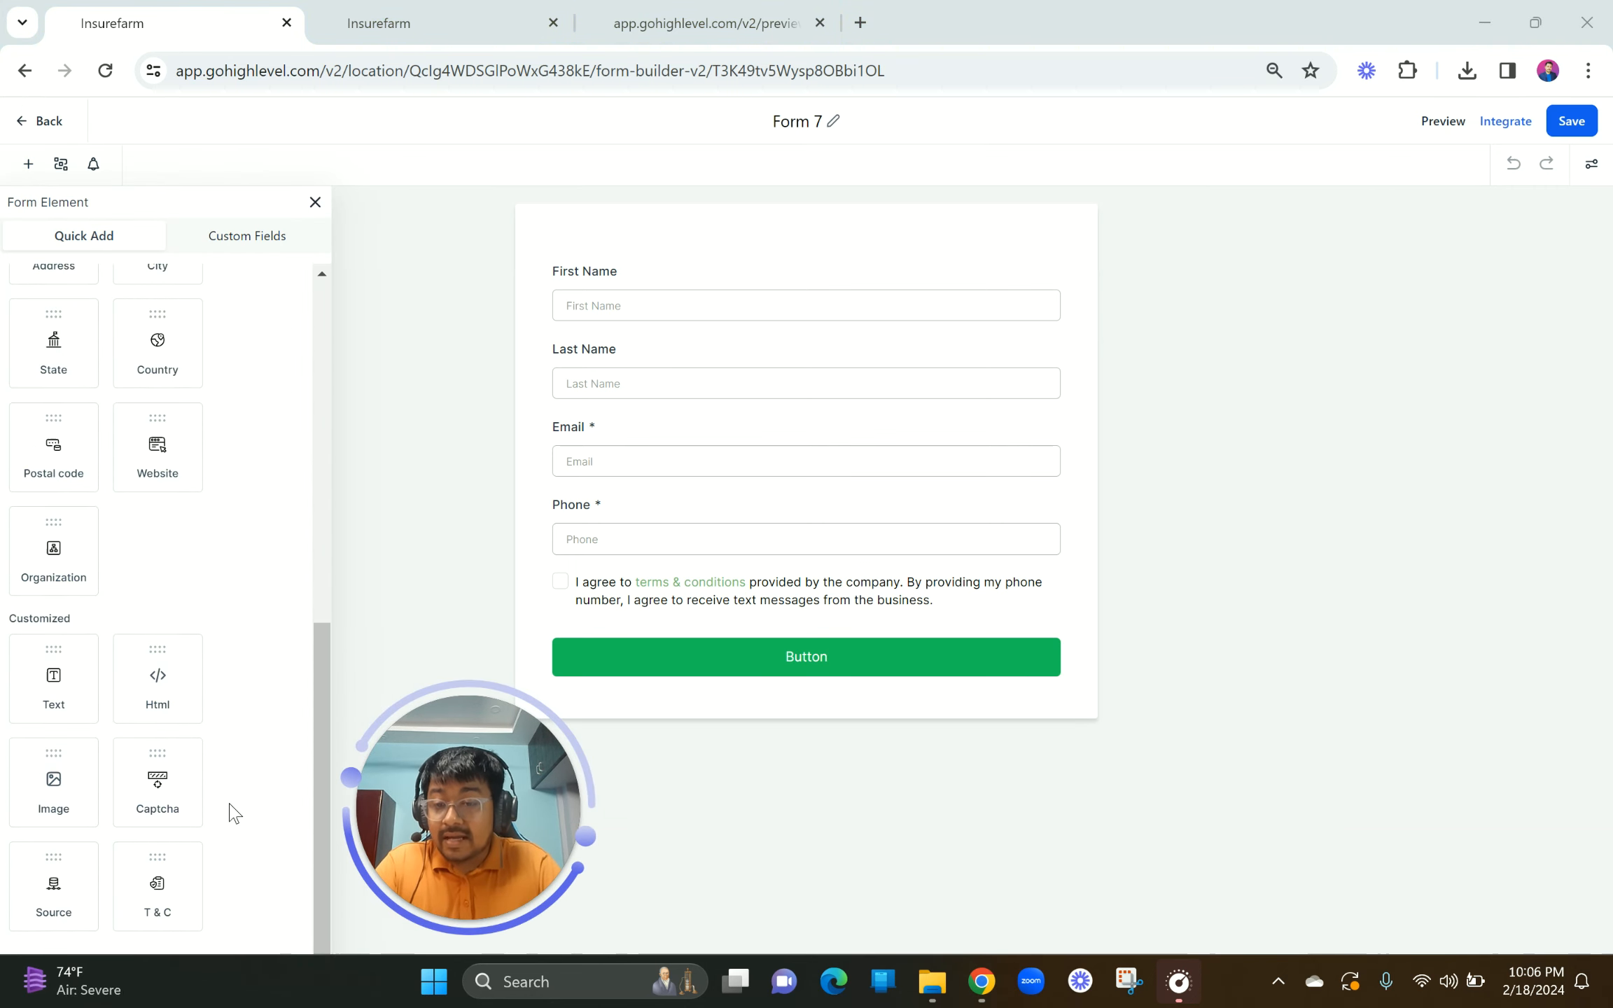
pyautogui.scroll(10, 231, 812)
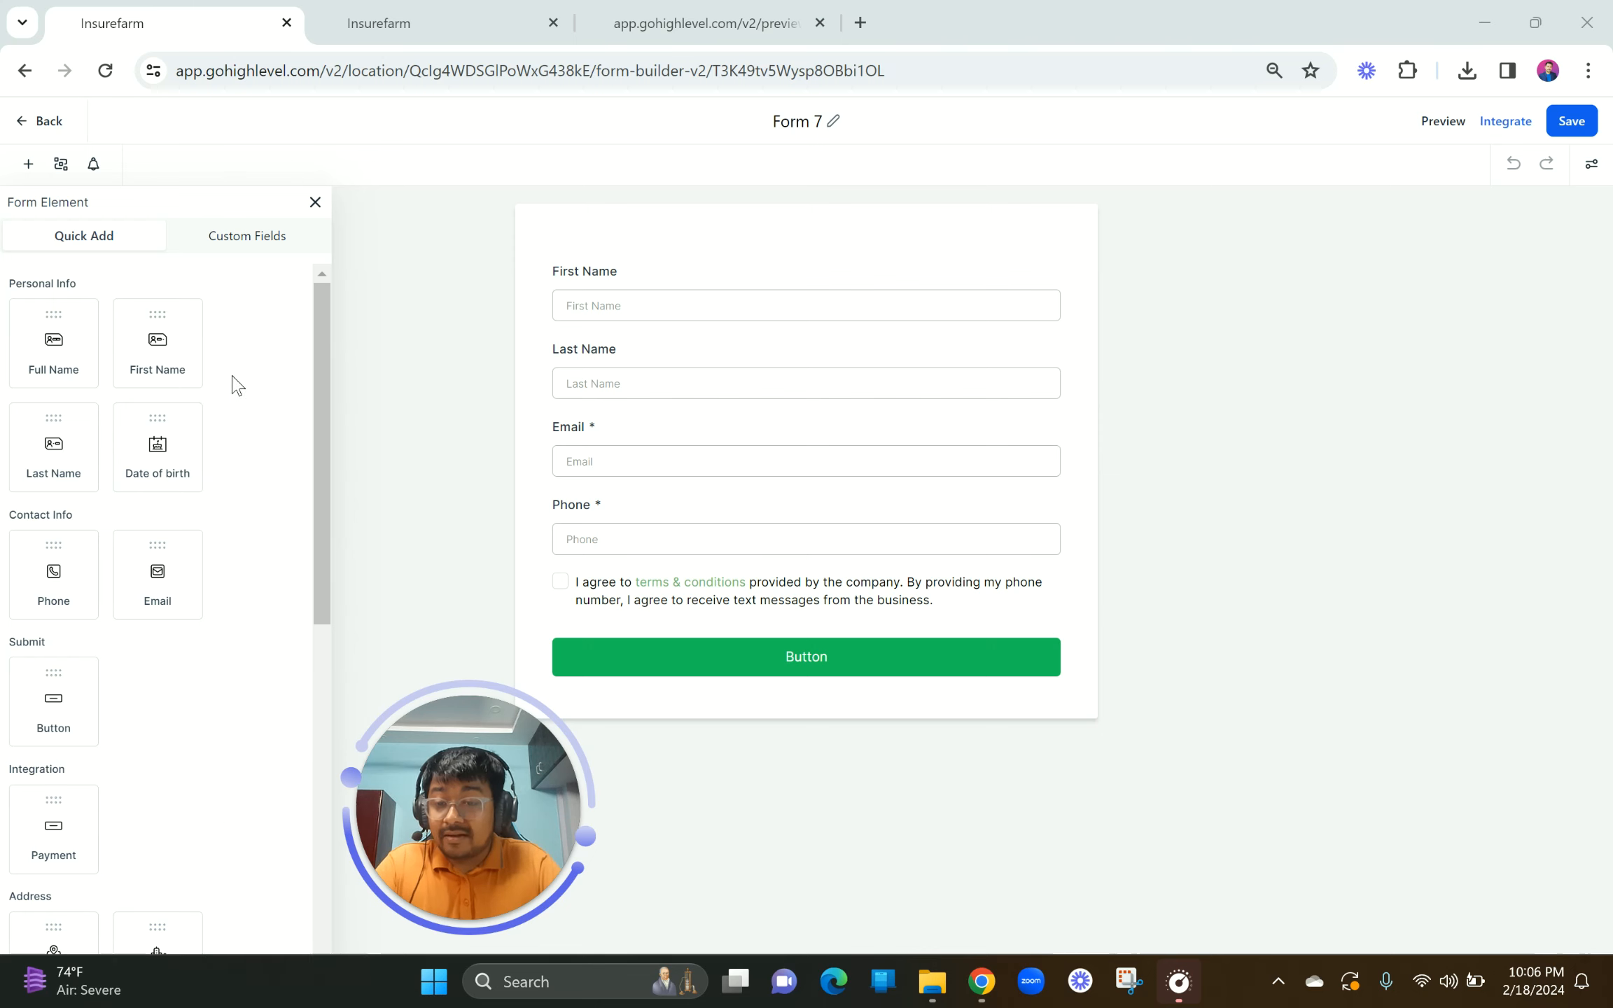
pyautogui.click(154, 339)
pyautogui.moveTo(154, 339)
pyautogui.mouseDown()
pyautogui.moveTo(666, 317)
pyautogui.moveTo(176, 335)
pyautogui.mouseUp()
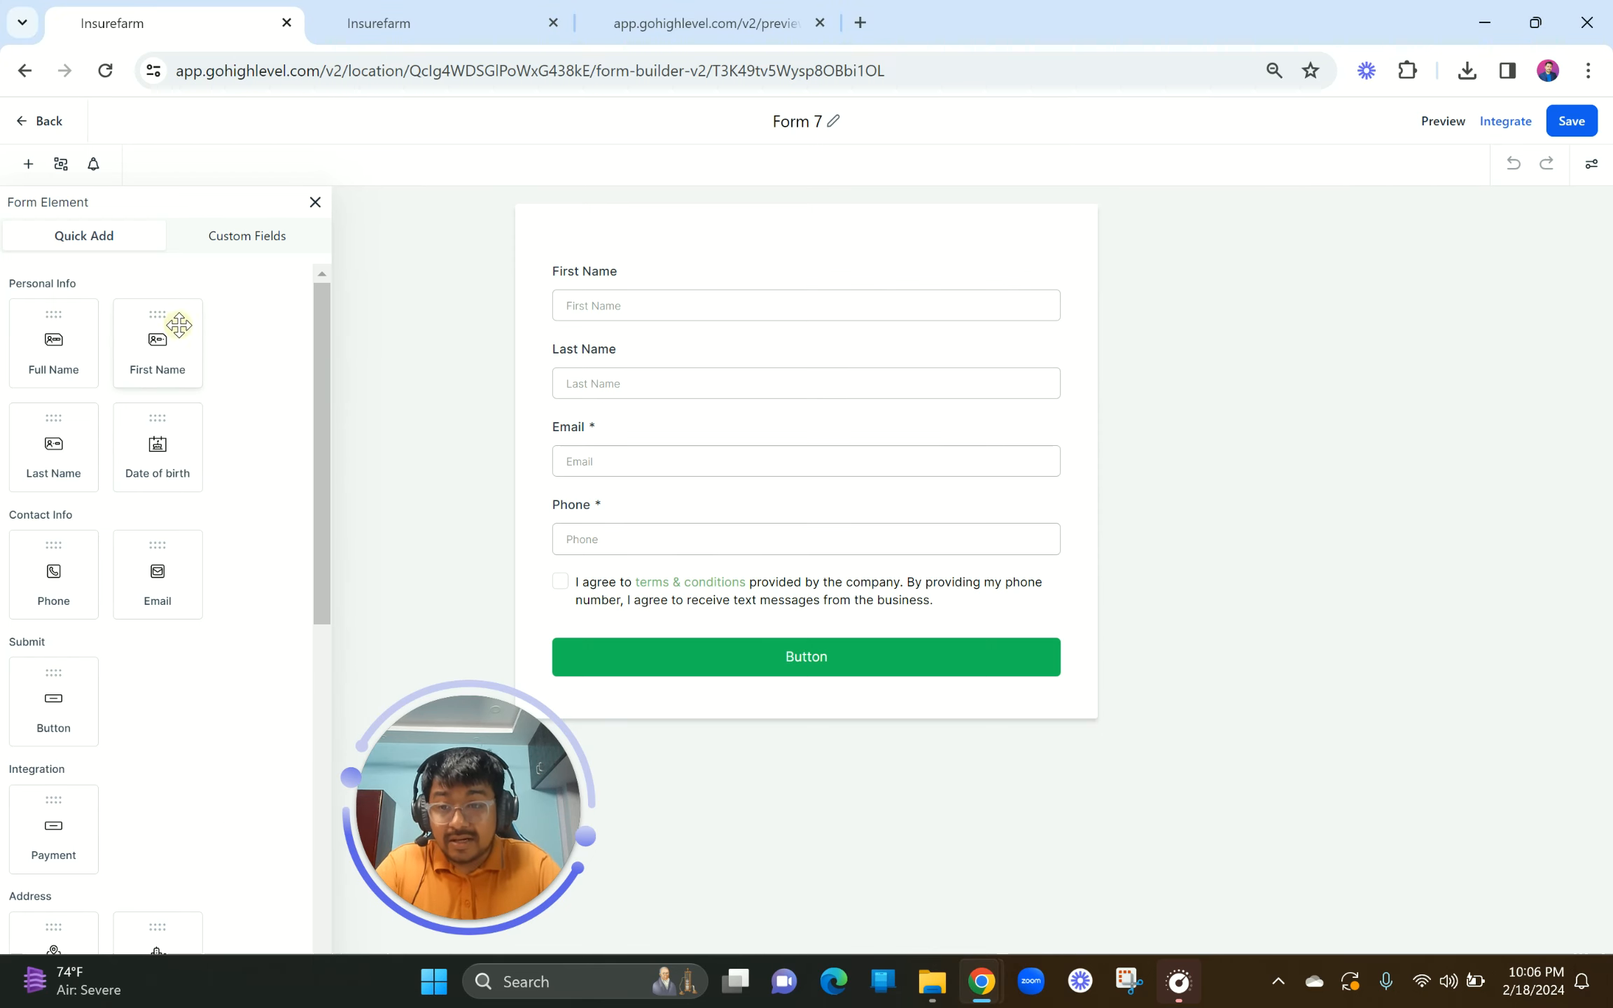
# Step: Browse the Custom Fields list, then close the element panel leaving Form 7 unchanged
pyautogui.click(241, 241)
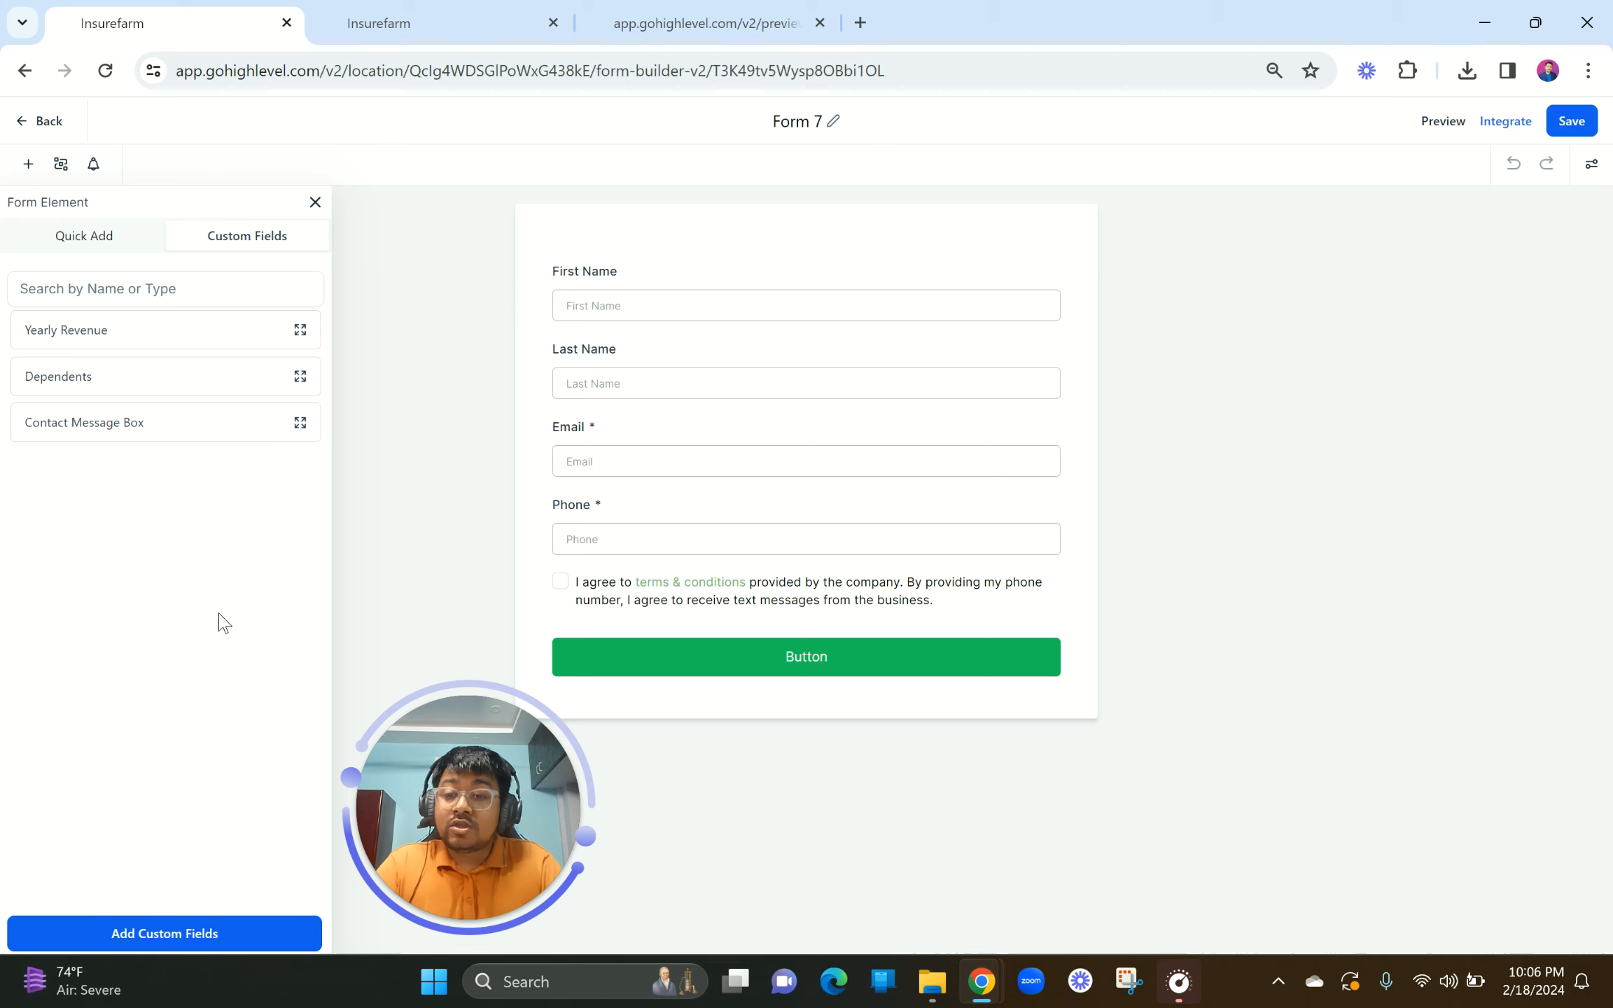
pyautogui.click(91, 217)
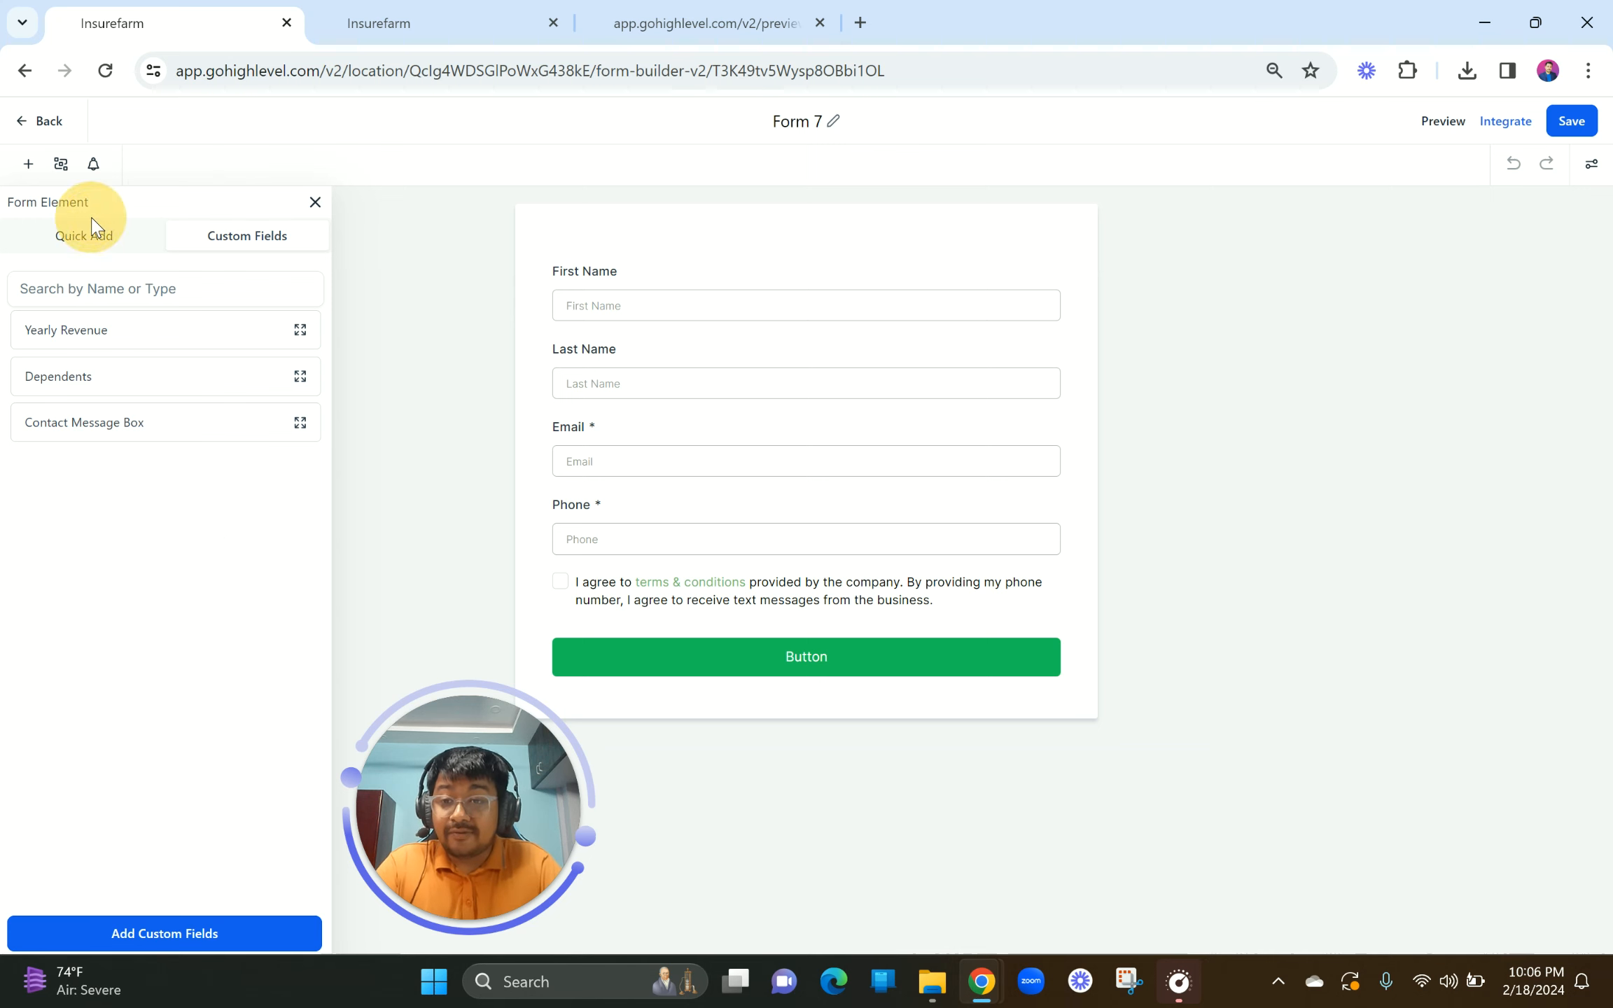
pyautogui.click(94, 228)
pyautogui.scroll(-10, 215, 514)
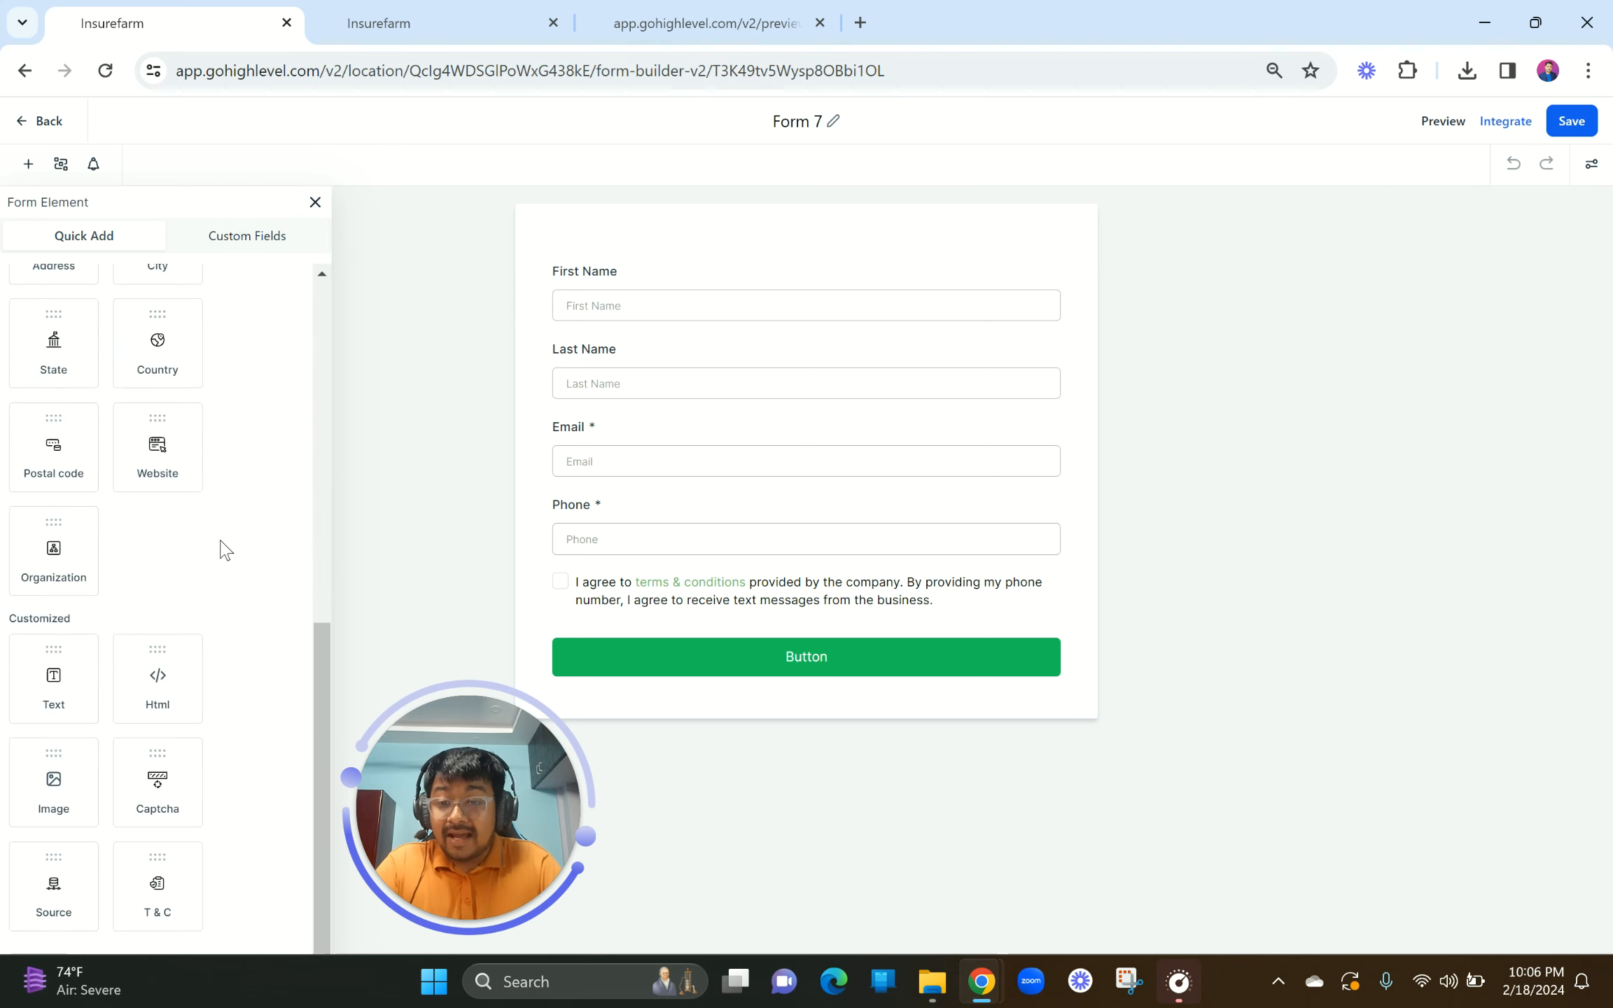
pyautogui.scroll(10, 224, 546)
pyautogui.click(256, 237)
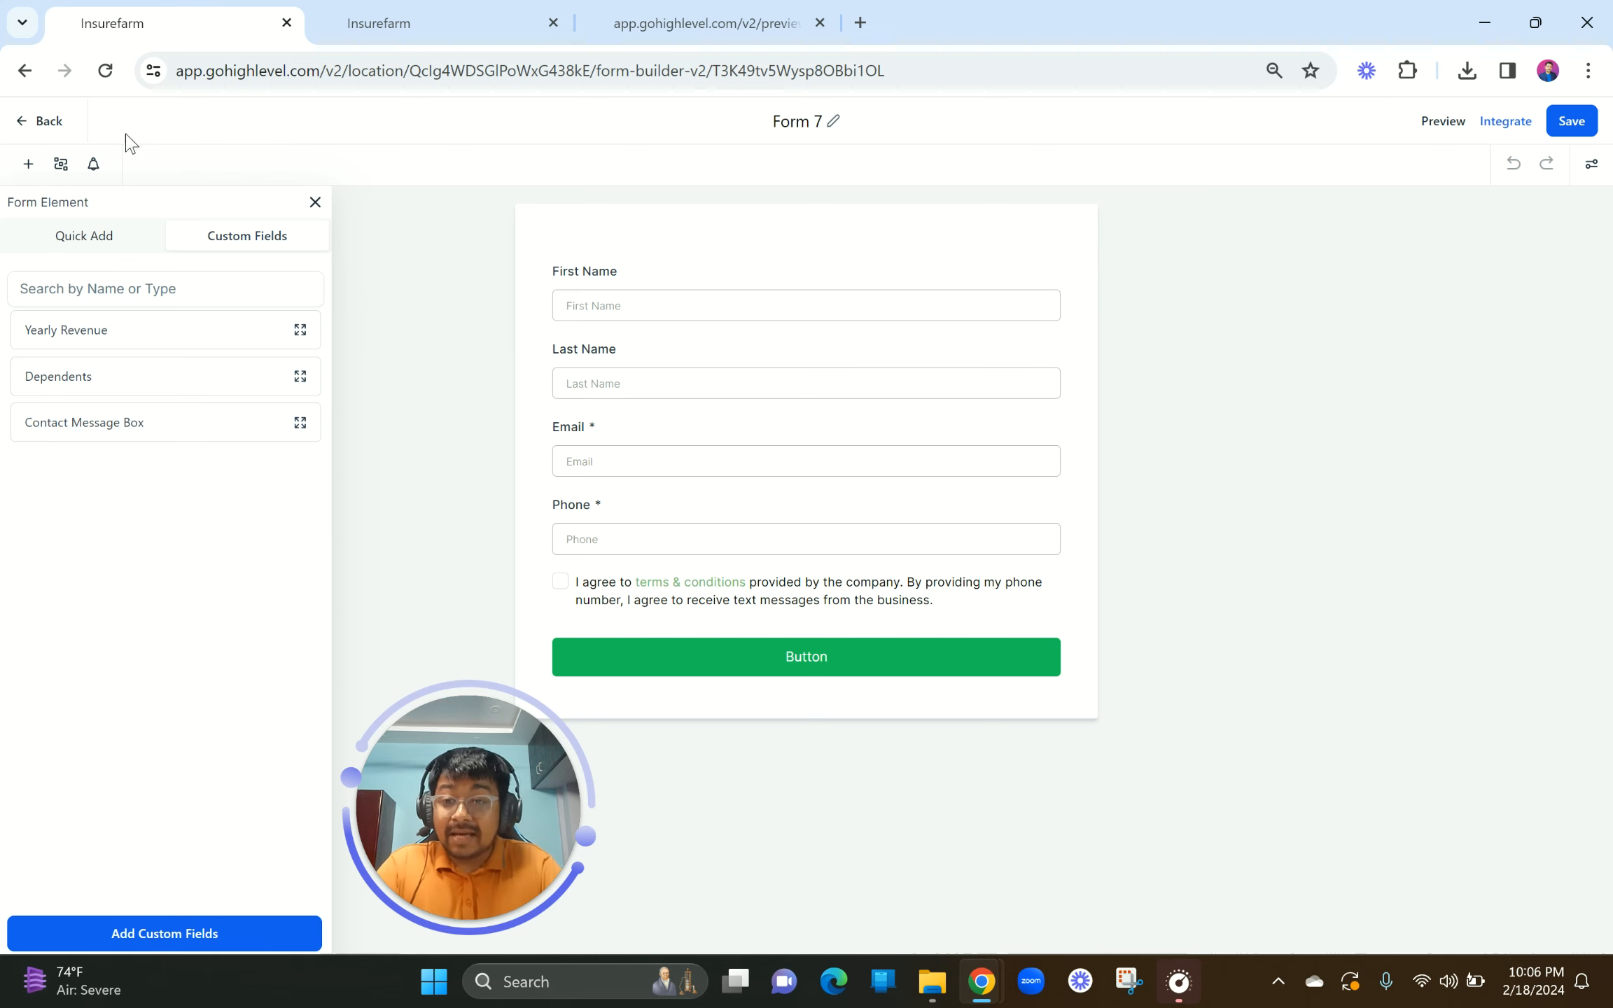
pyautogui.click(315, 203)
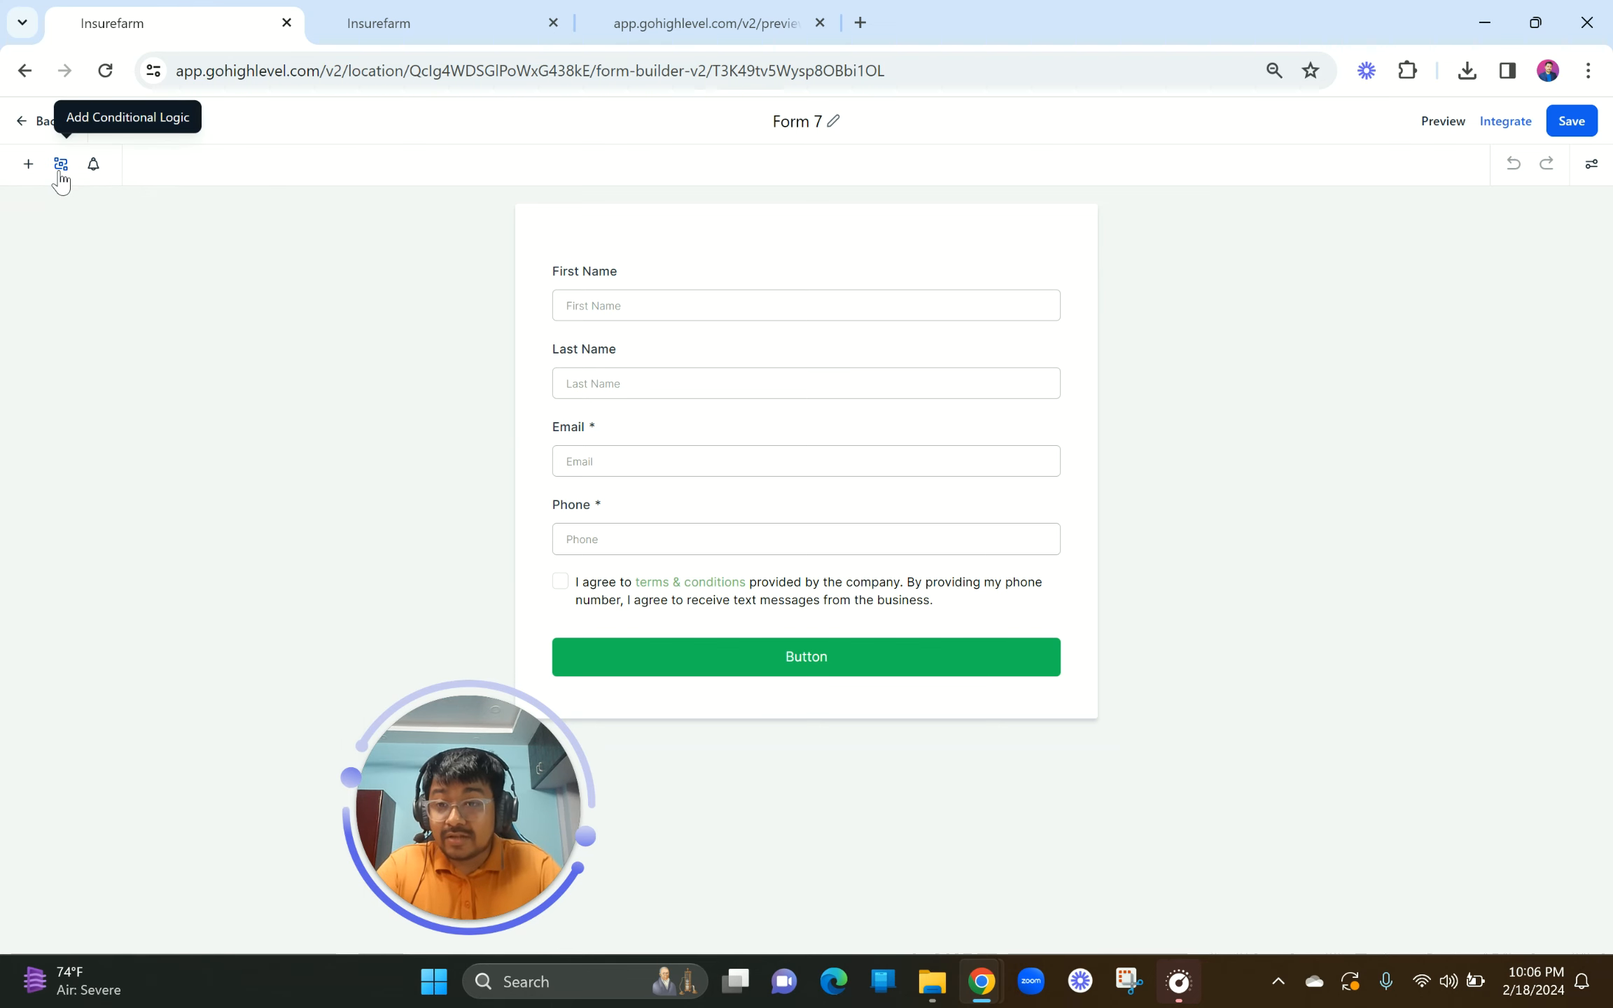
pyautogui.click(61, 165)
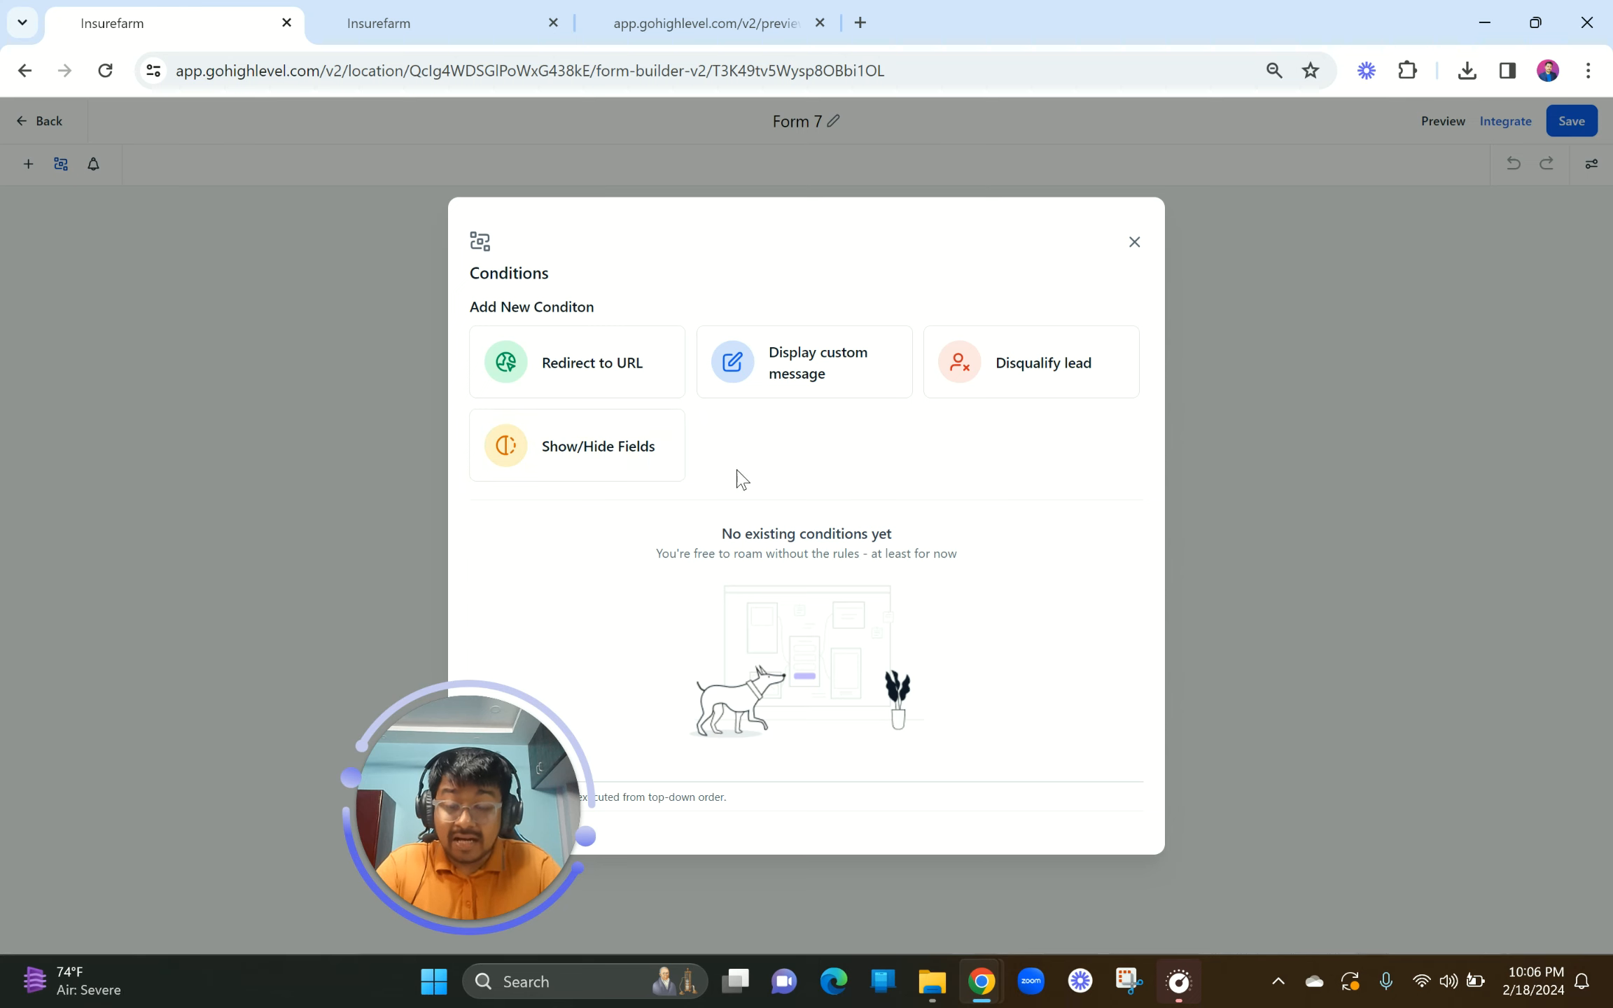
pyautogui.click(1134, 243)
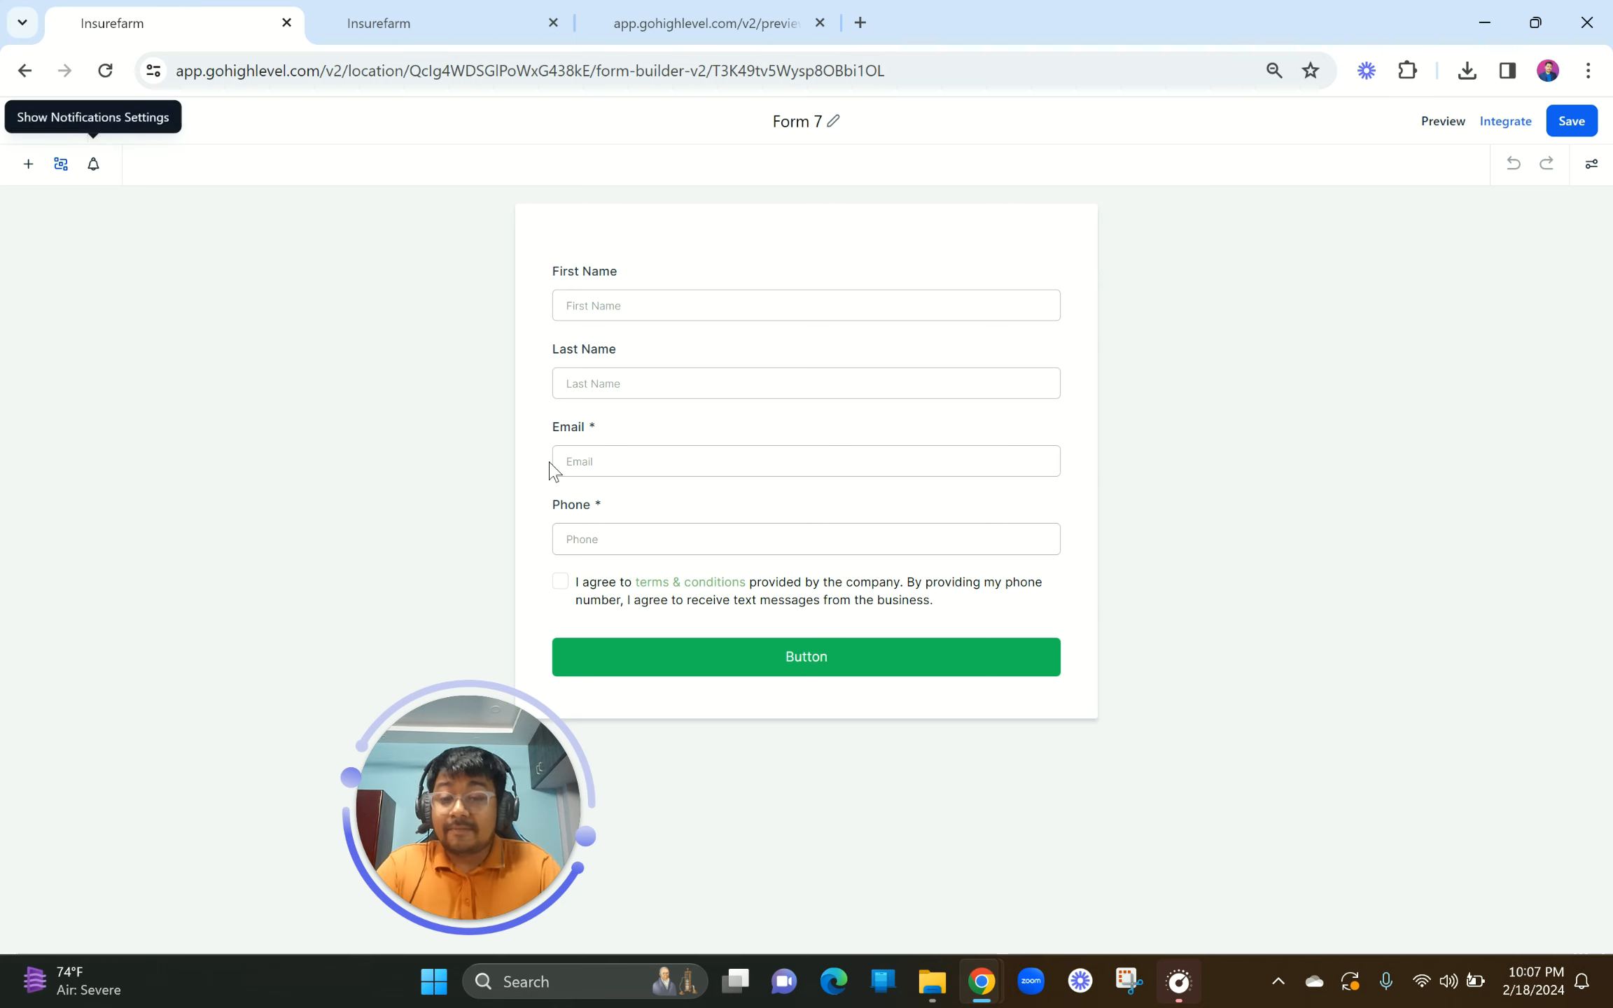
pyautogui.click(94, 165)
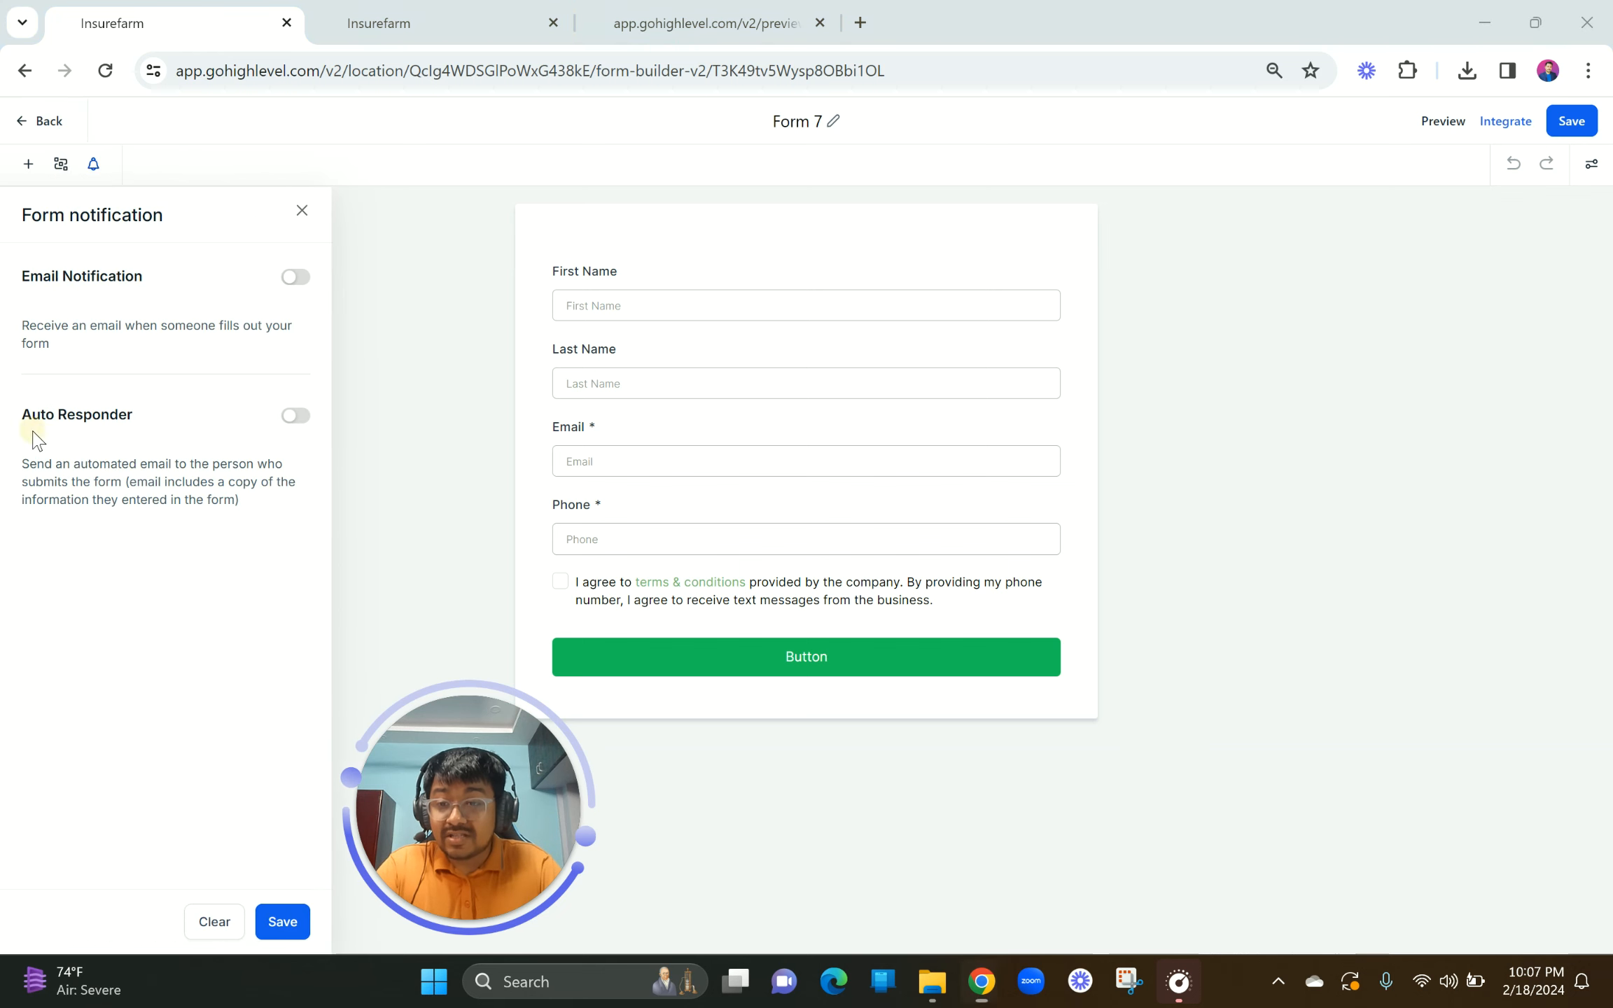
pyautogui.doubleClick(28, 276)
pyautogui.keyDown('shift'); pyautogui.click(317, 349); pyautogui.keyUp('shift')
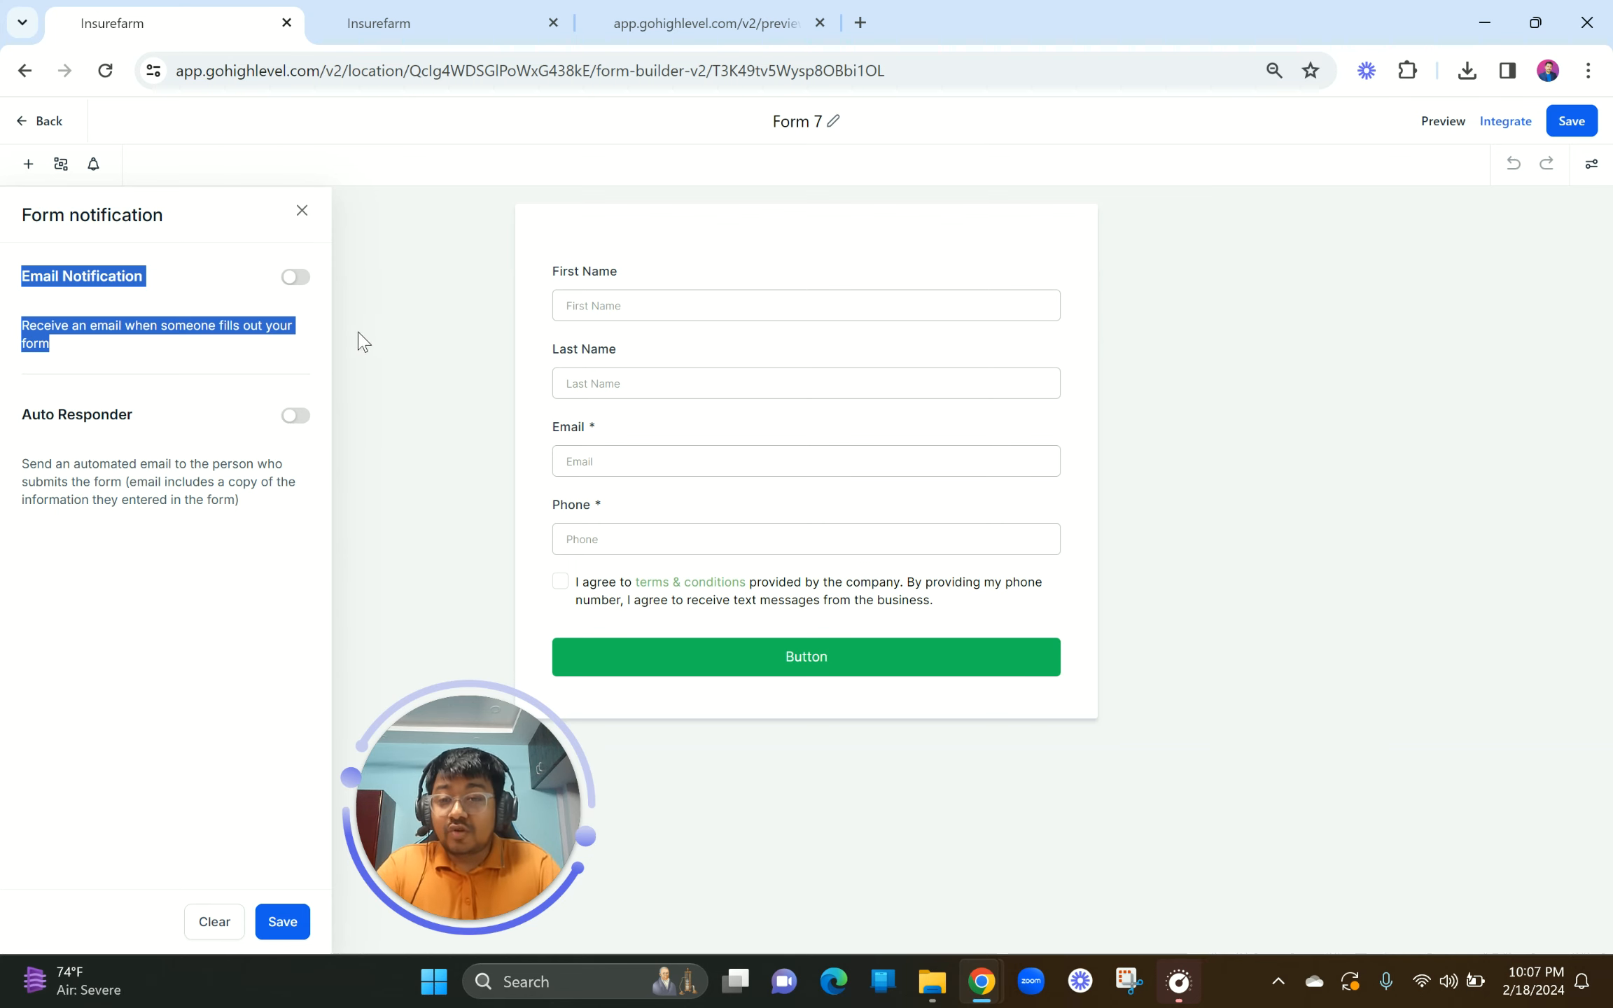
pyautogui.click(303, 211)
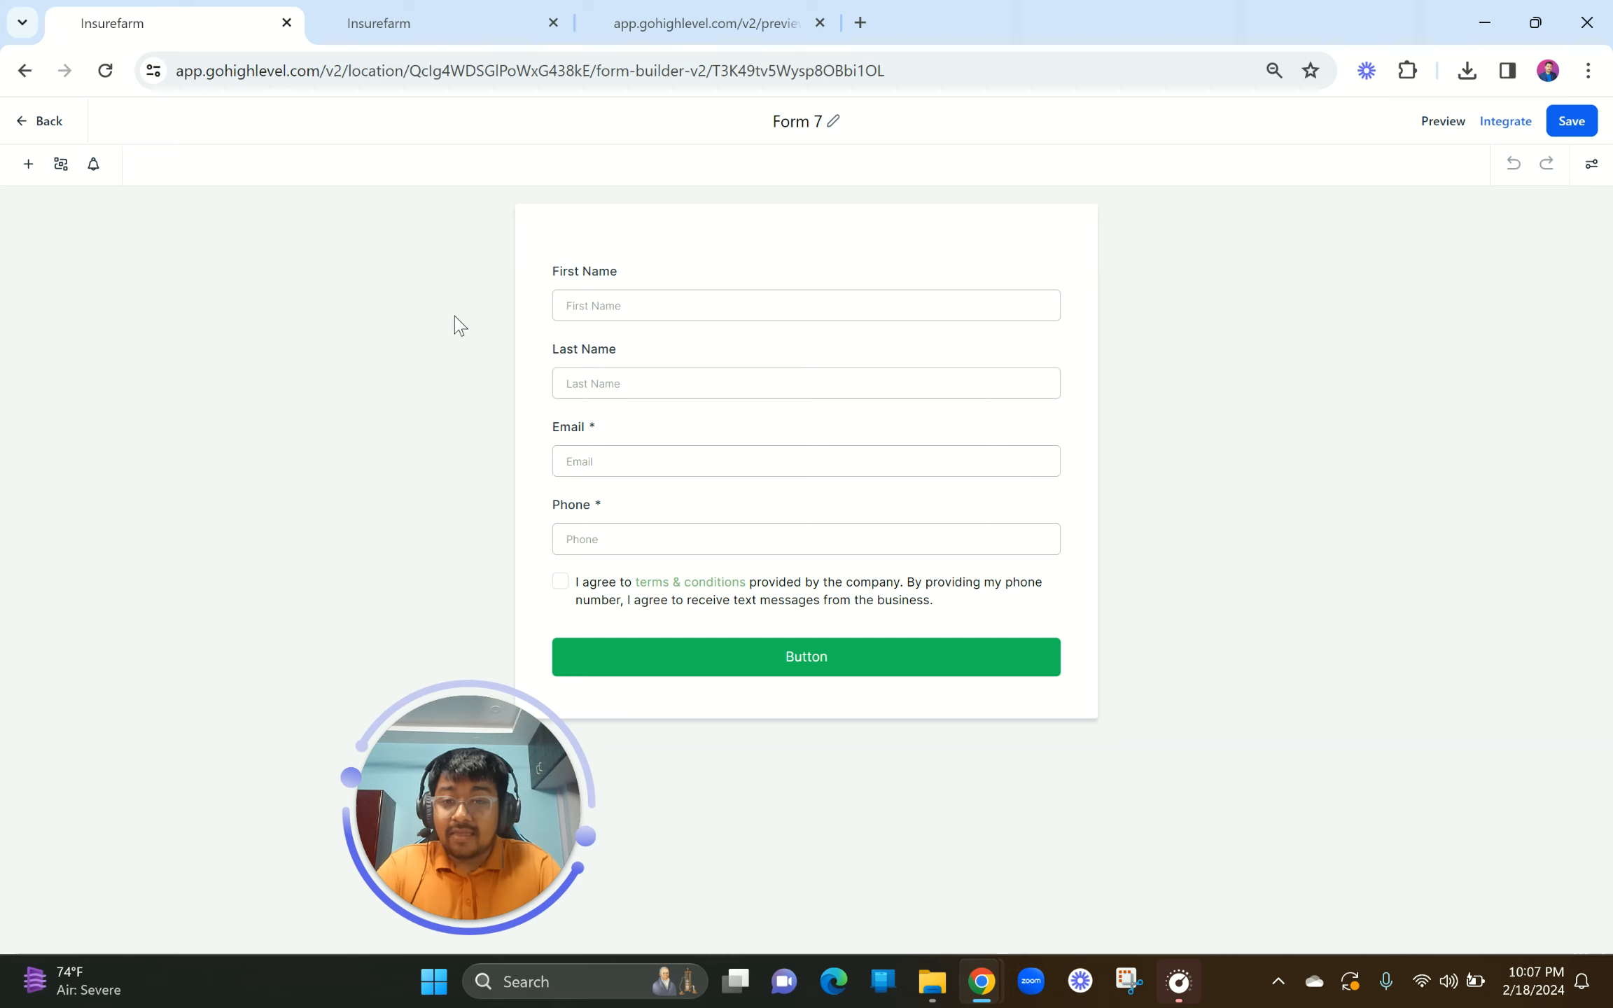
pyautogui.click(796, 121)
pyautogui.click(827, 120)
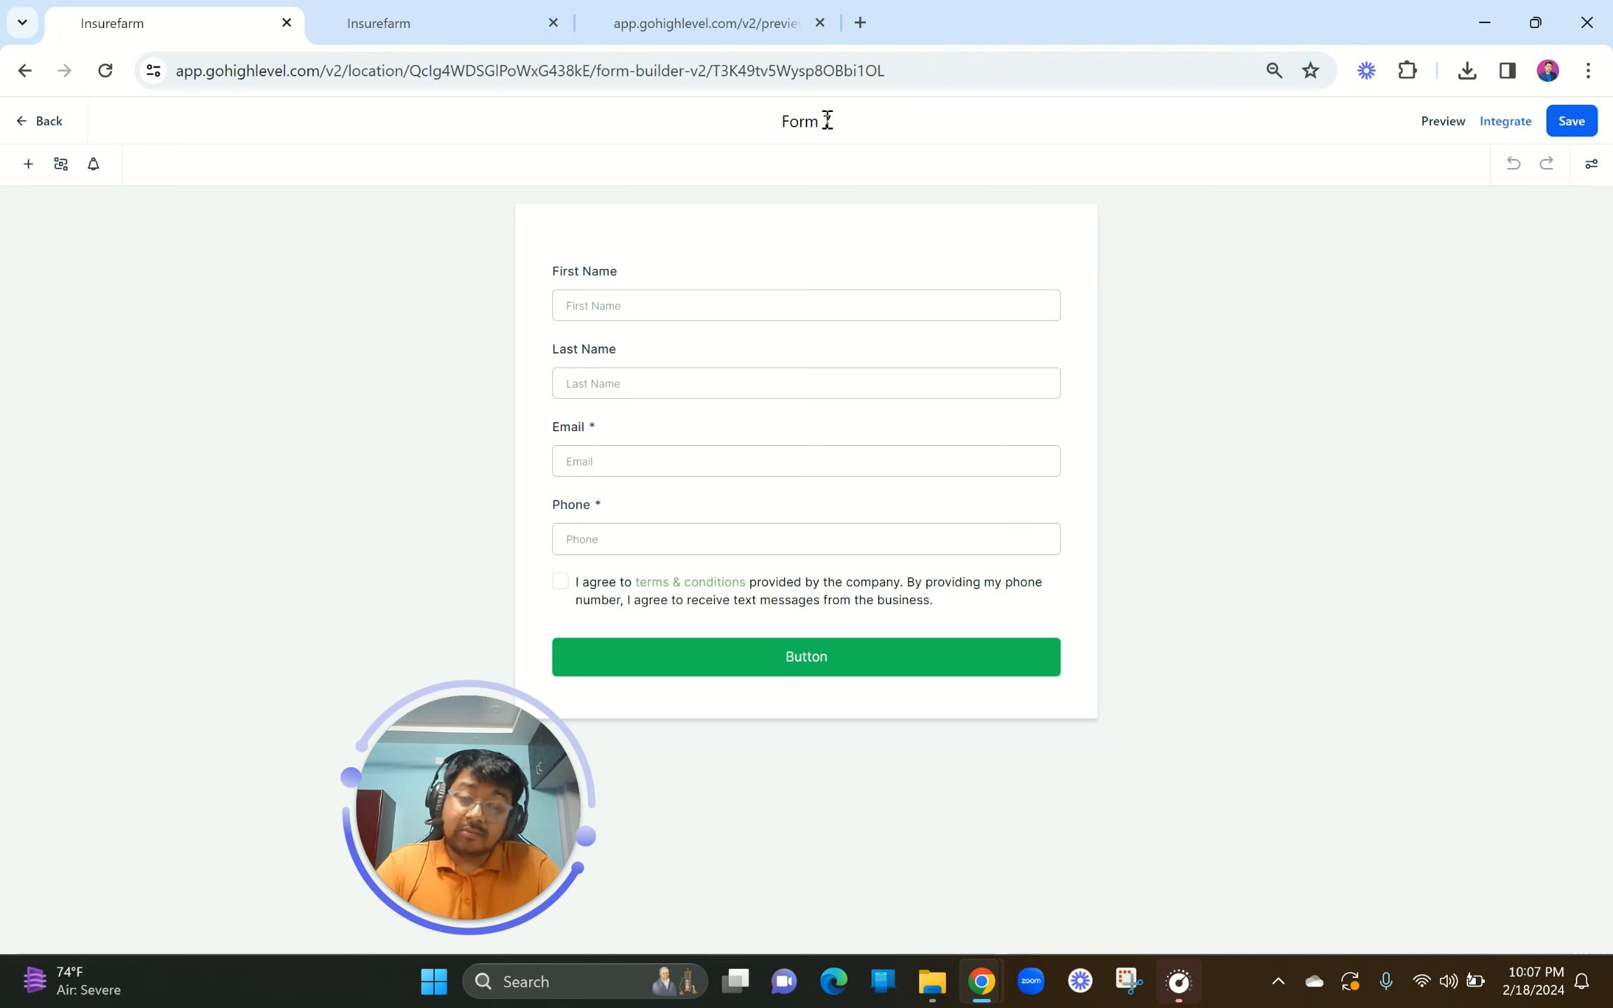
# Step: Preview Form 7 in a new tab, then copy its form link from Integrate
pyautogui.click(1441, 124)
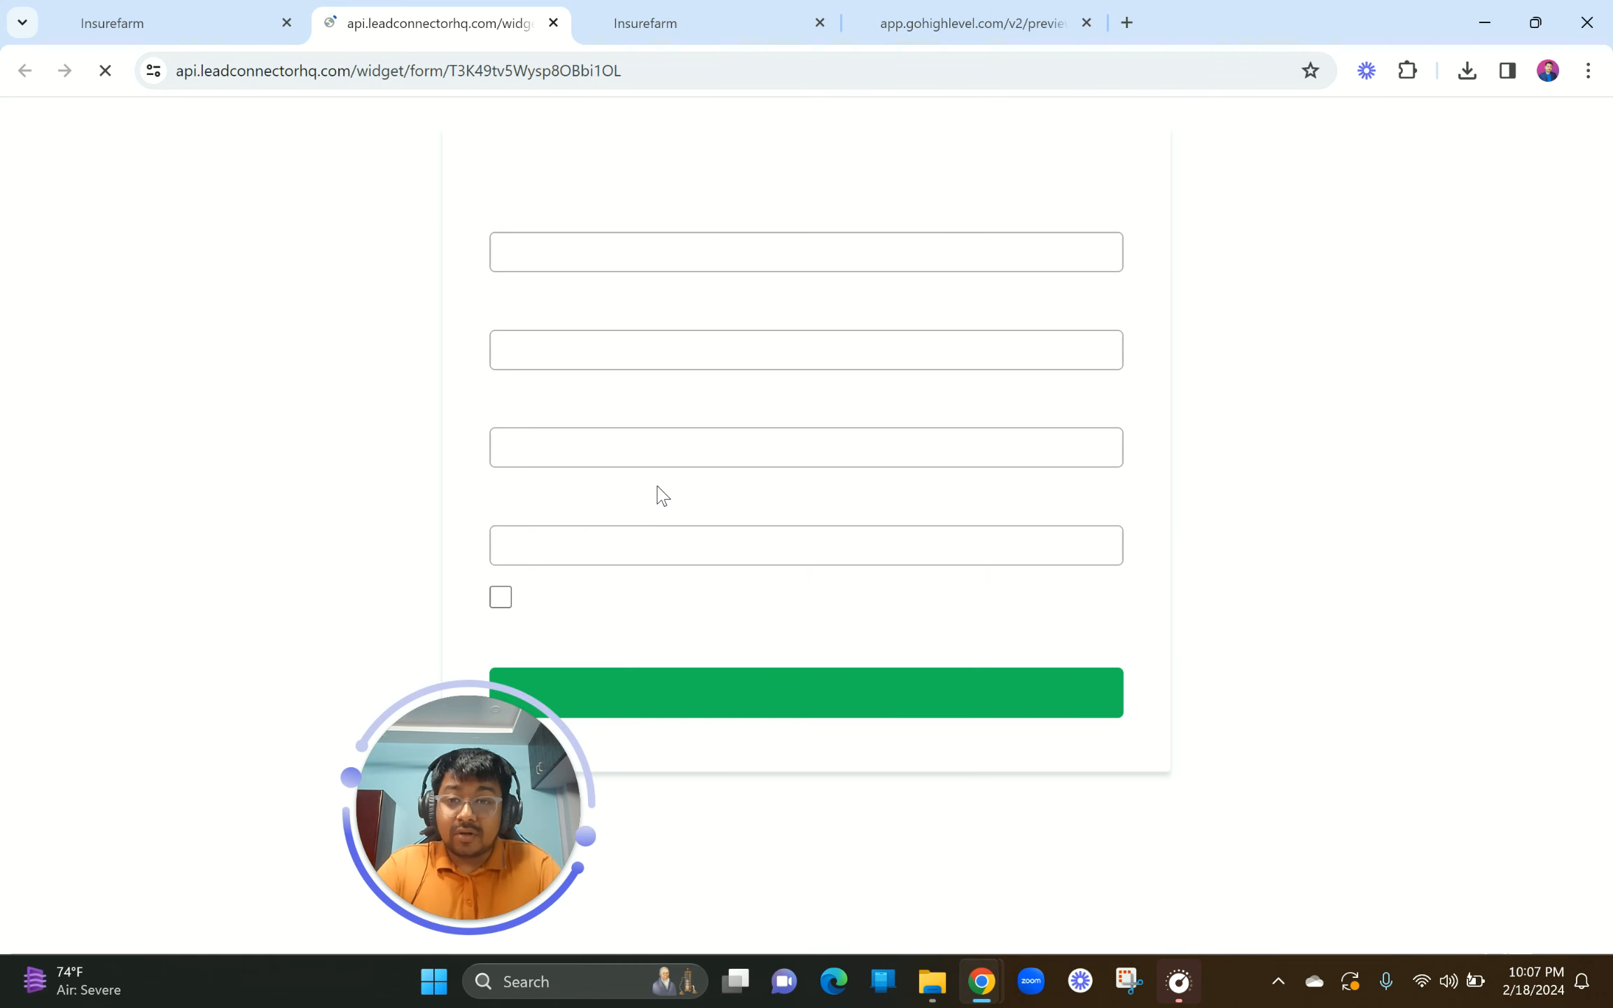
pyautogui.click(224, 10)
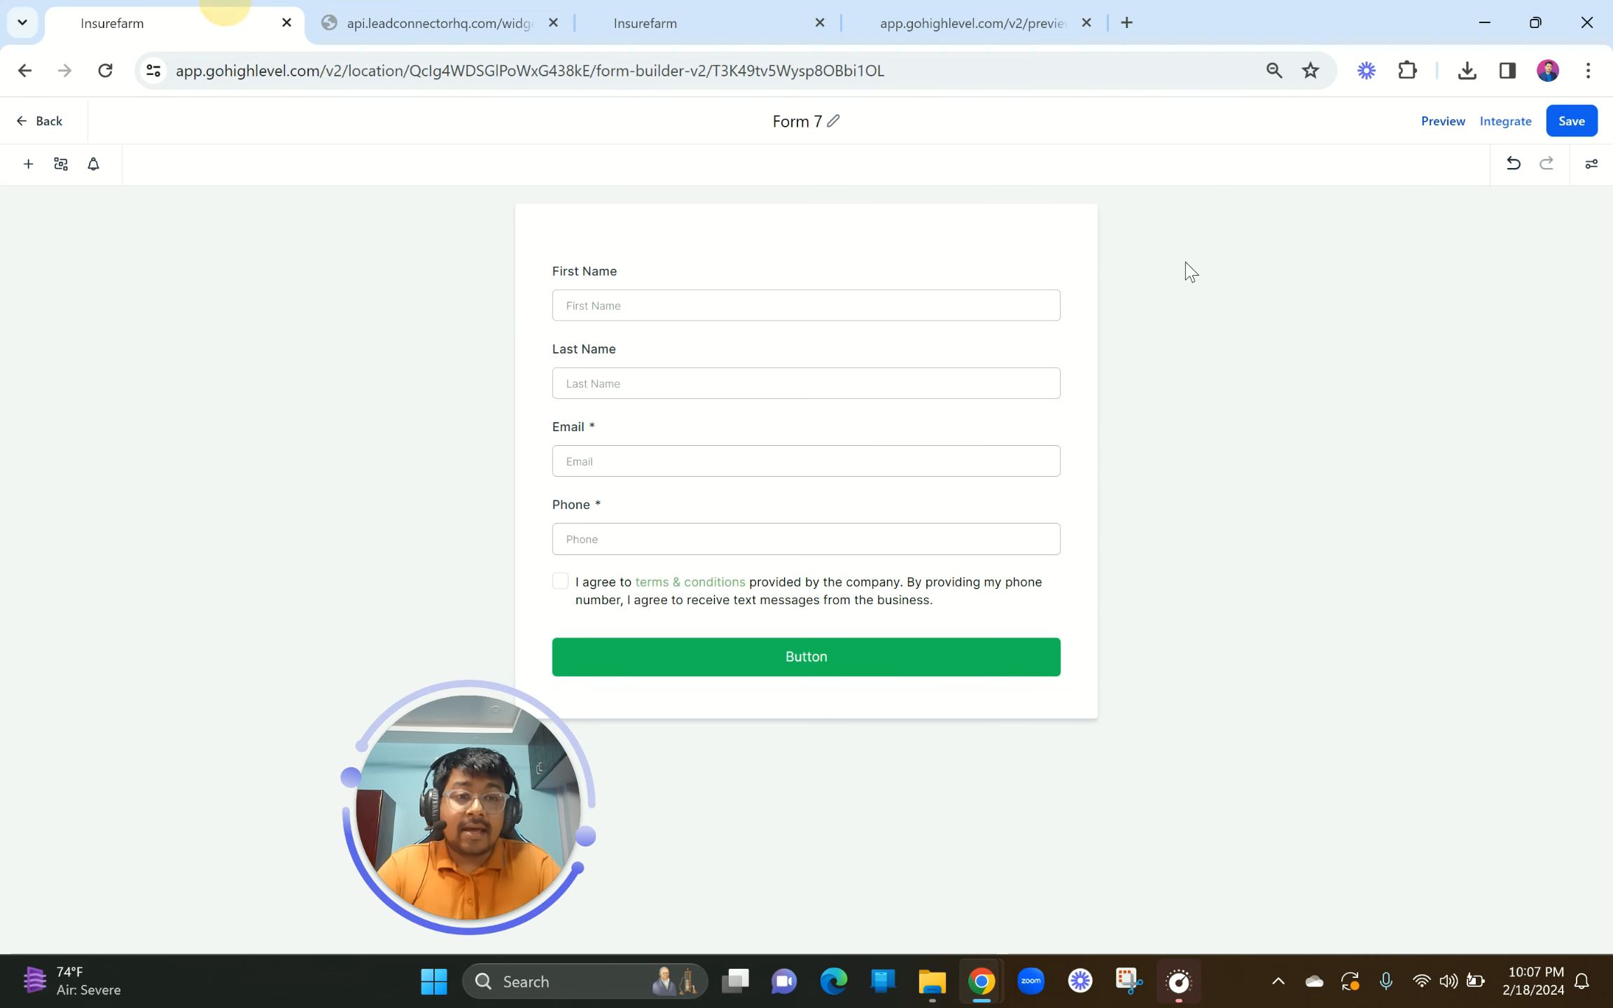
pyautogui.click(1501, 130)
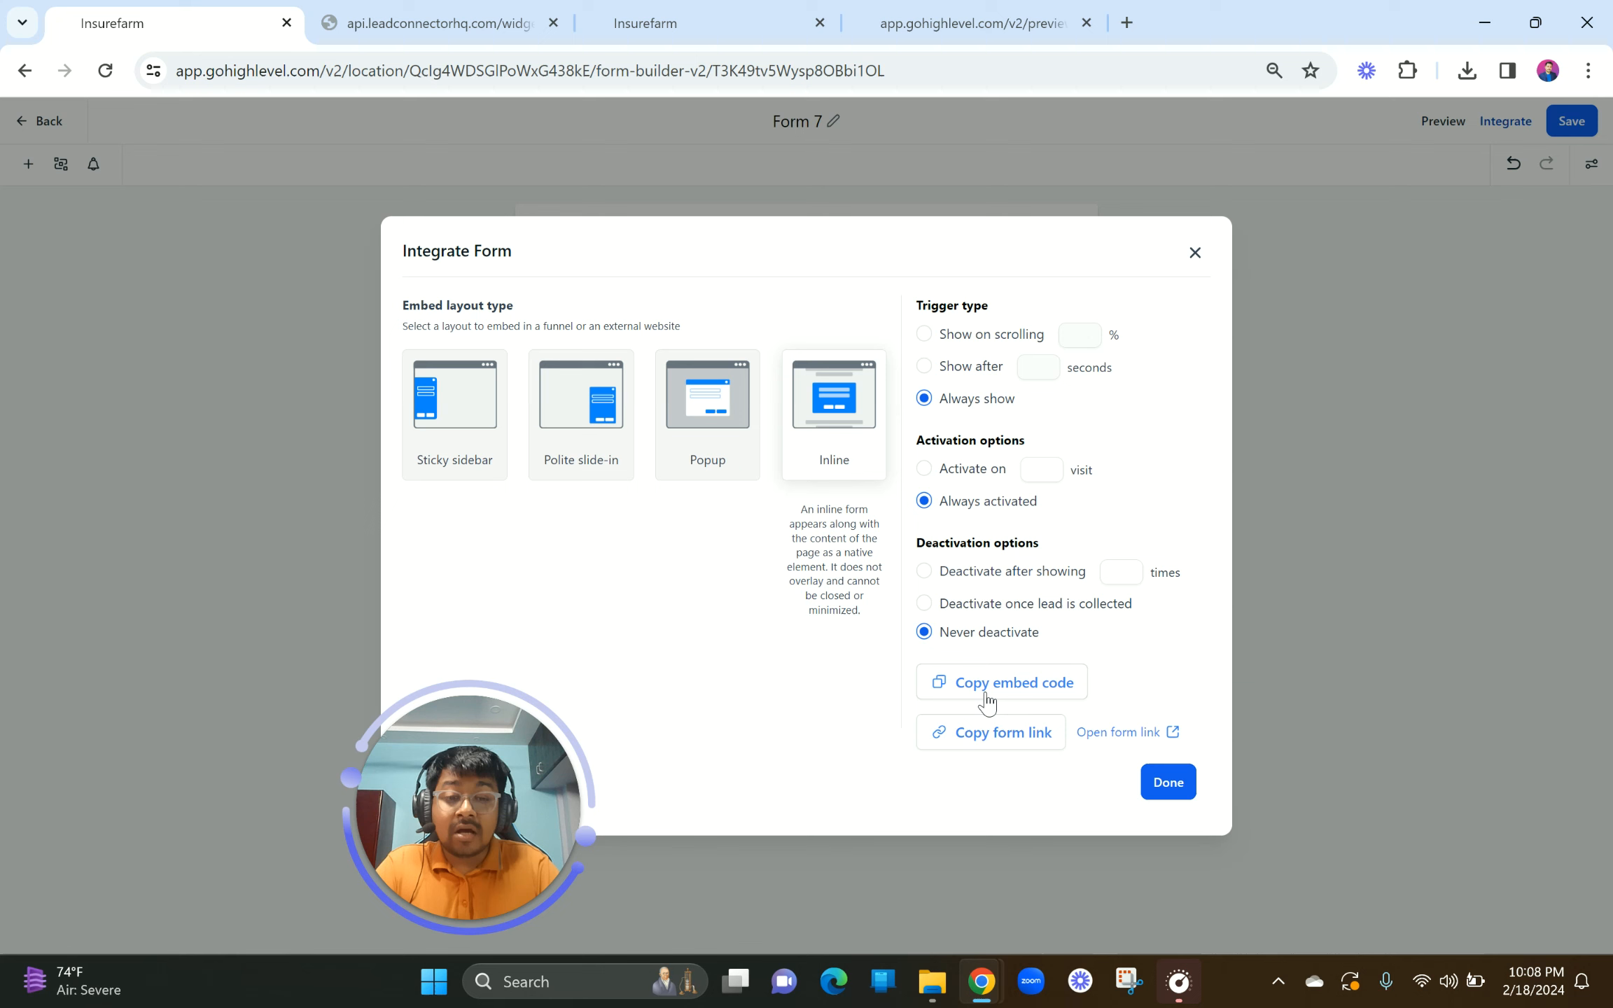
pyautogui.click(1008, 743)
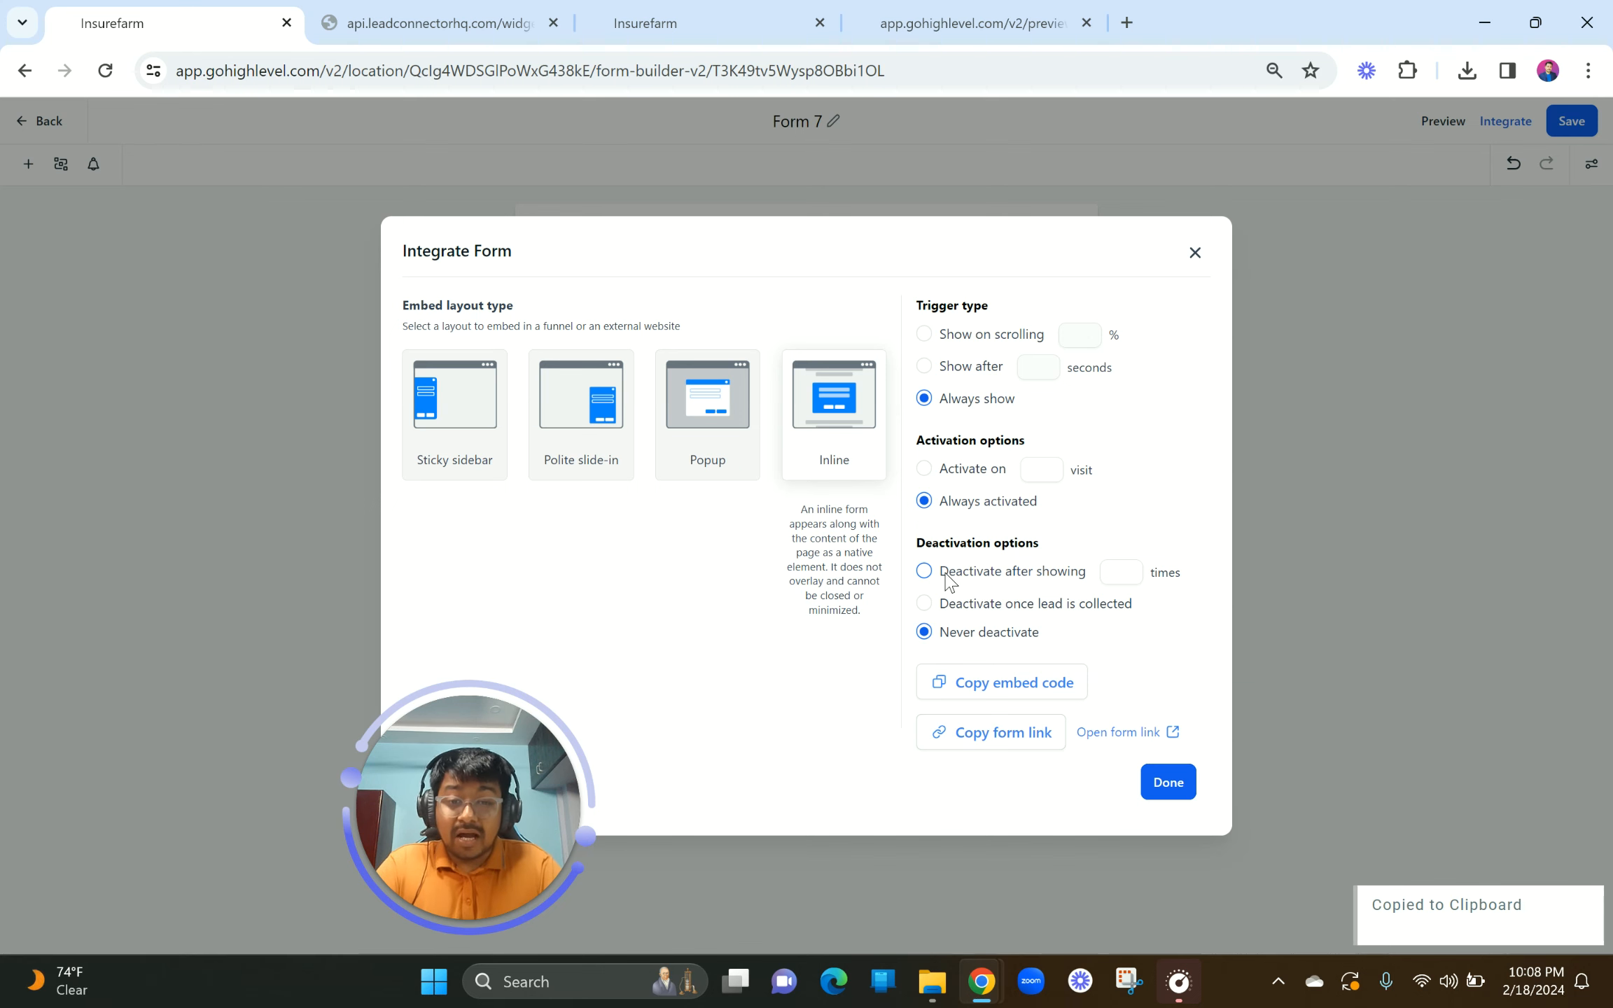
pyautogui.click(1195, 253)
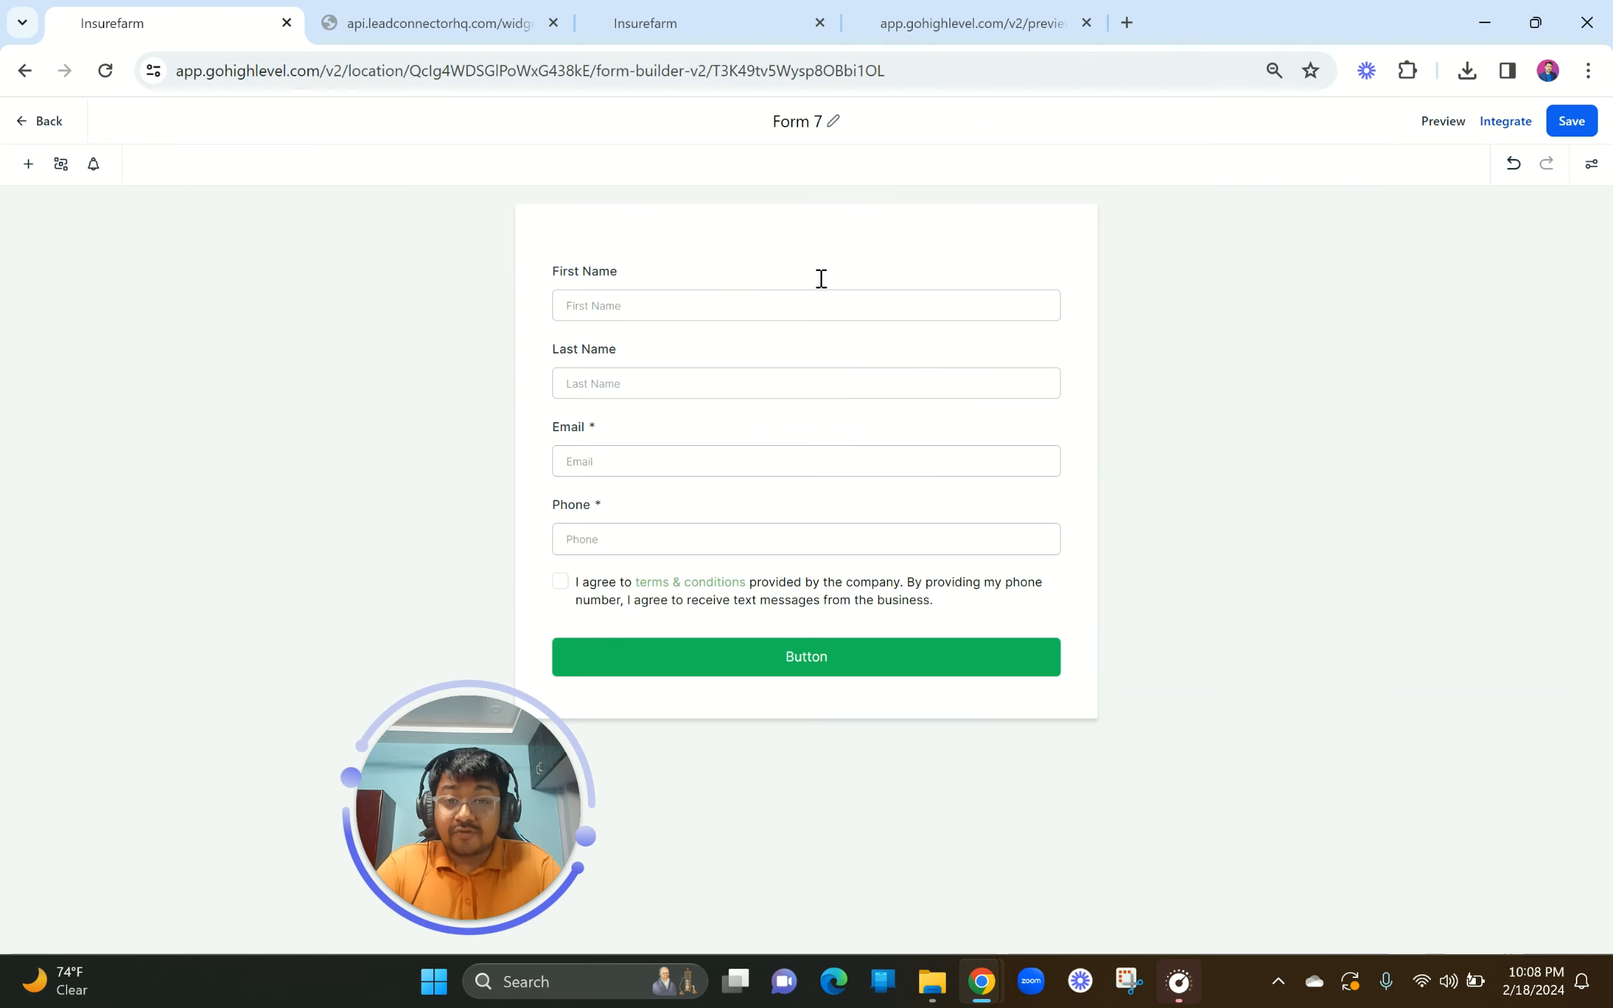
# Step: Change the form title to 'Lead Gen Part 2 Funnel' and commit it
pyautogui.click(791, 125)
pyautogui.write('Lead Gen ')
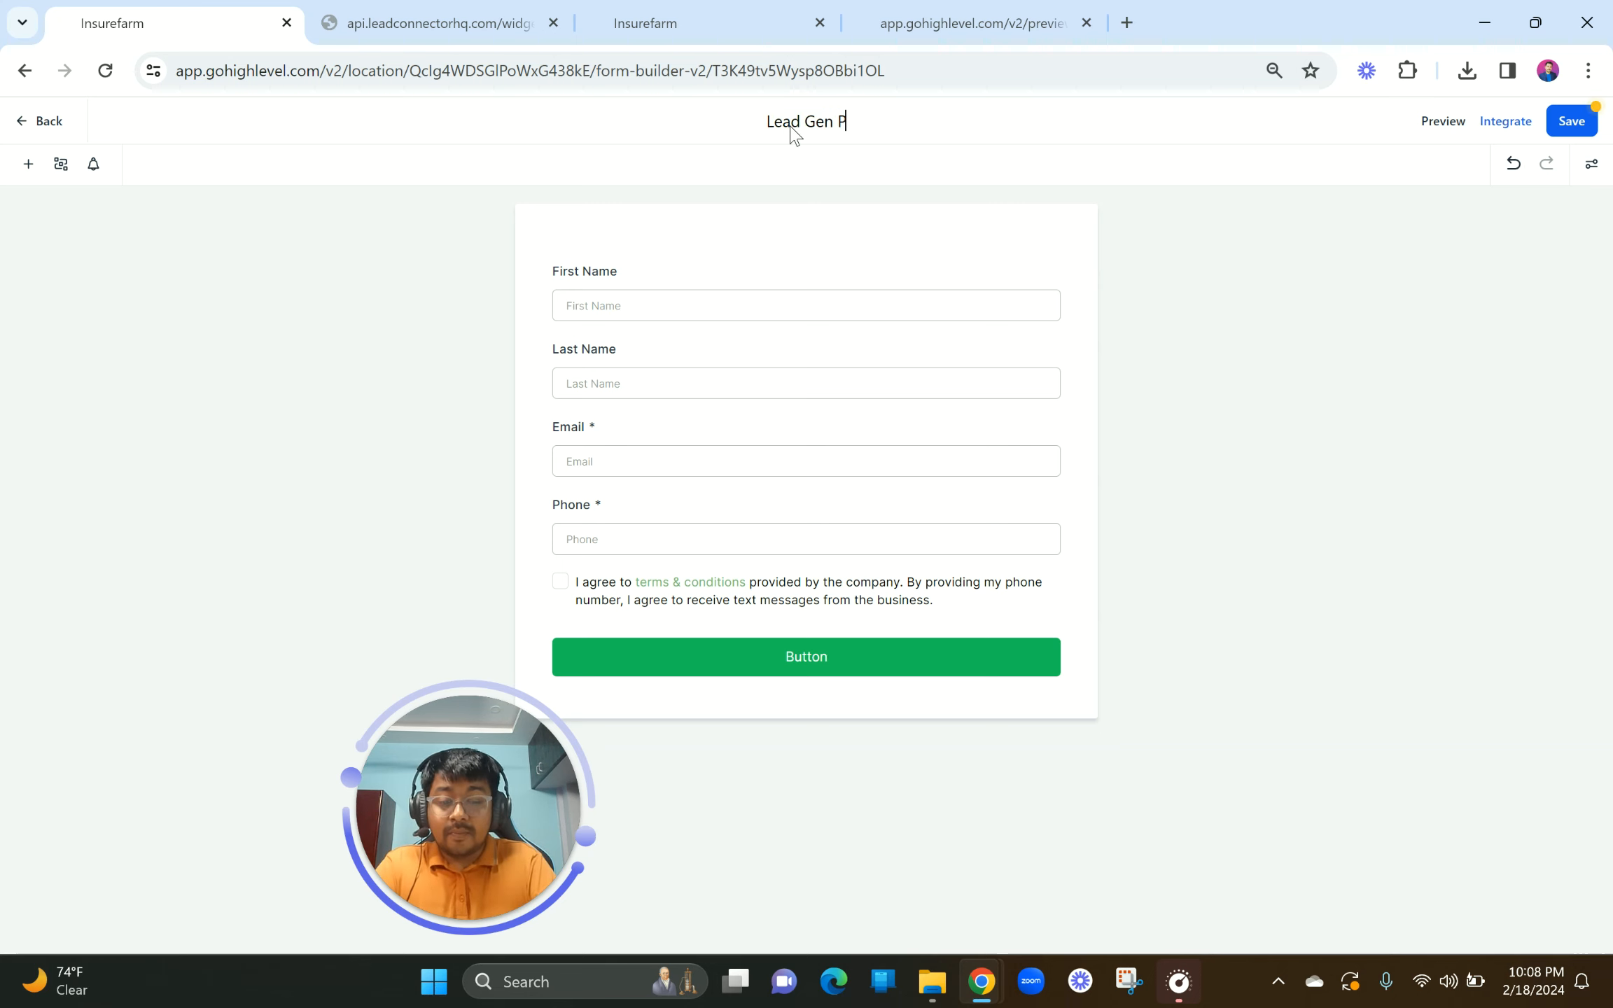
pyautogui.write('Part 2 Funnel')
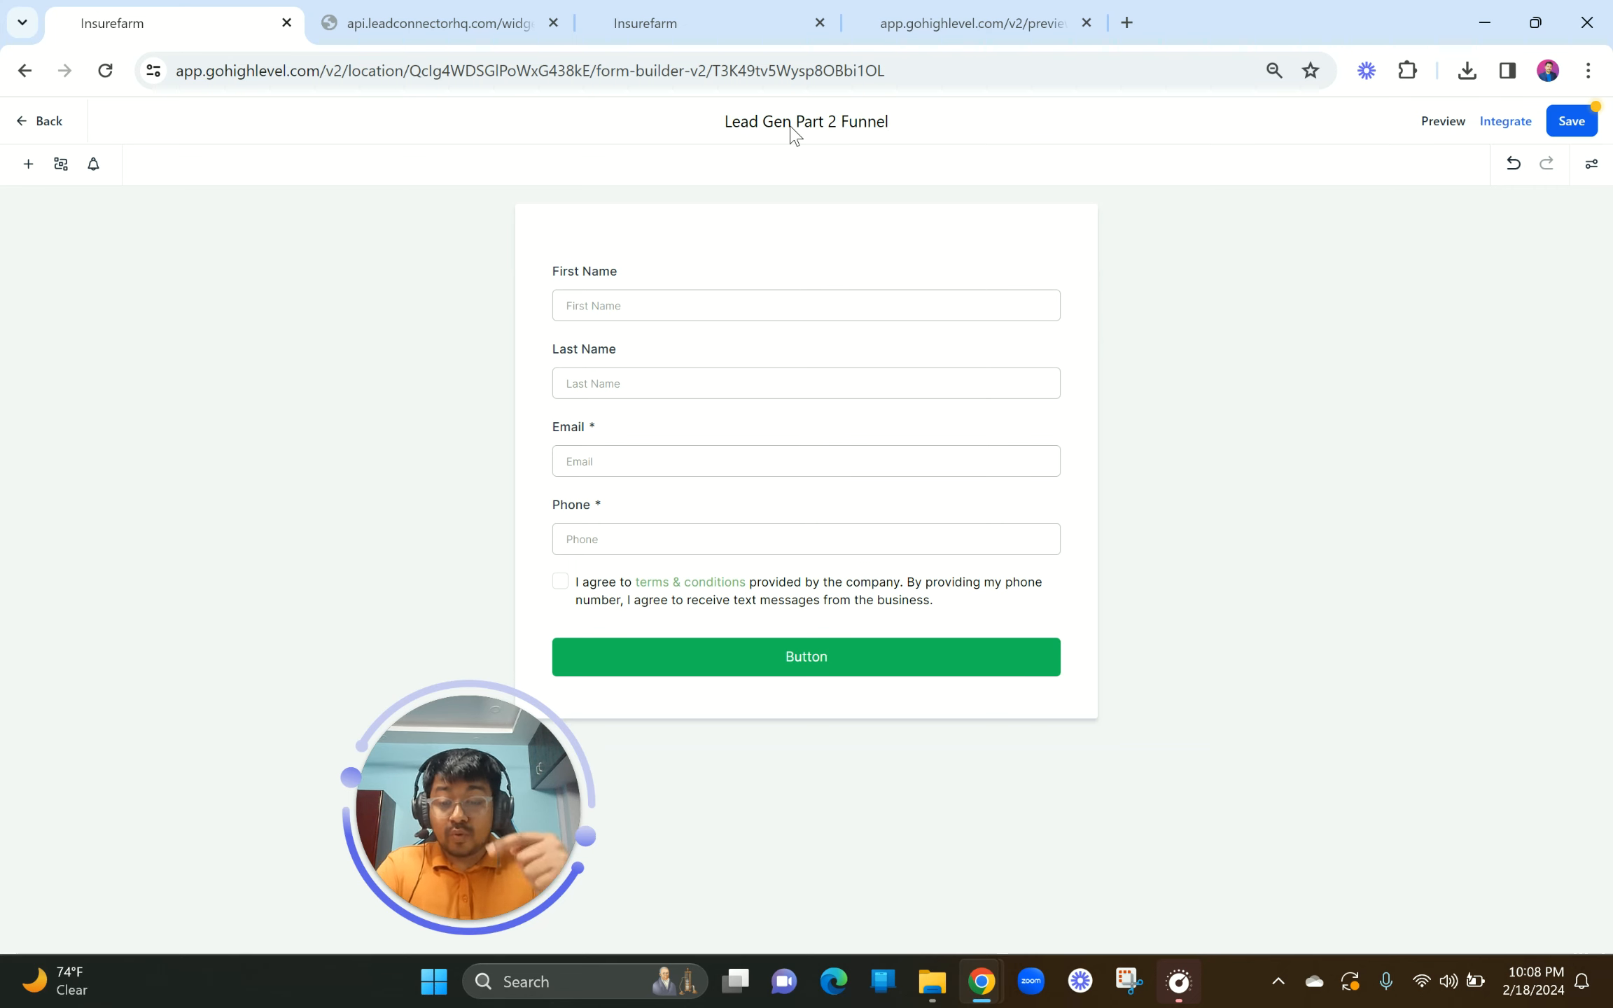
pyautogui.click(665, 285)
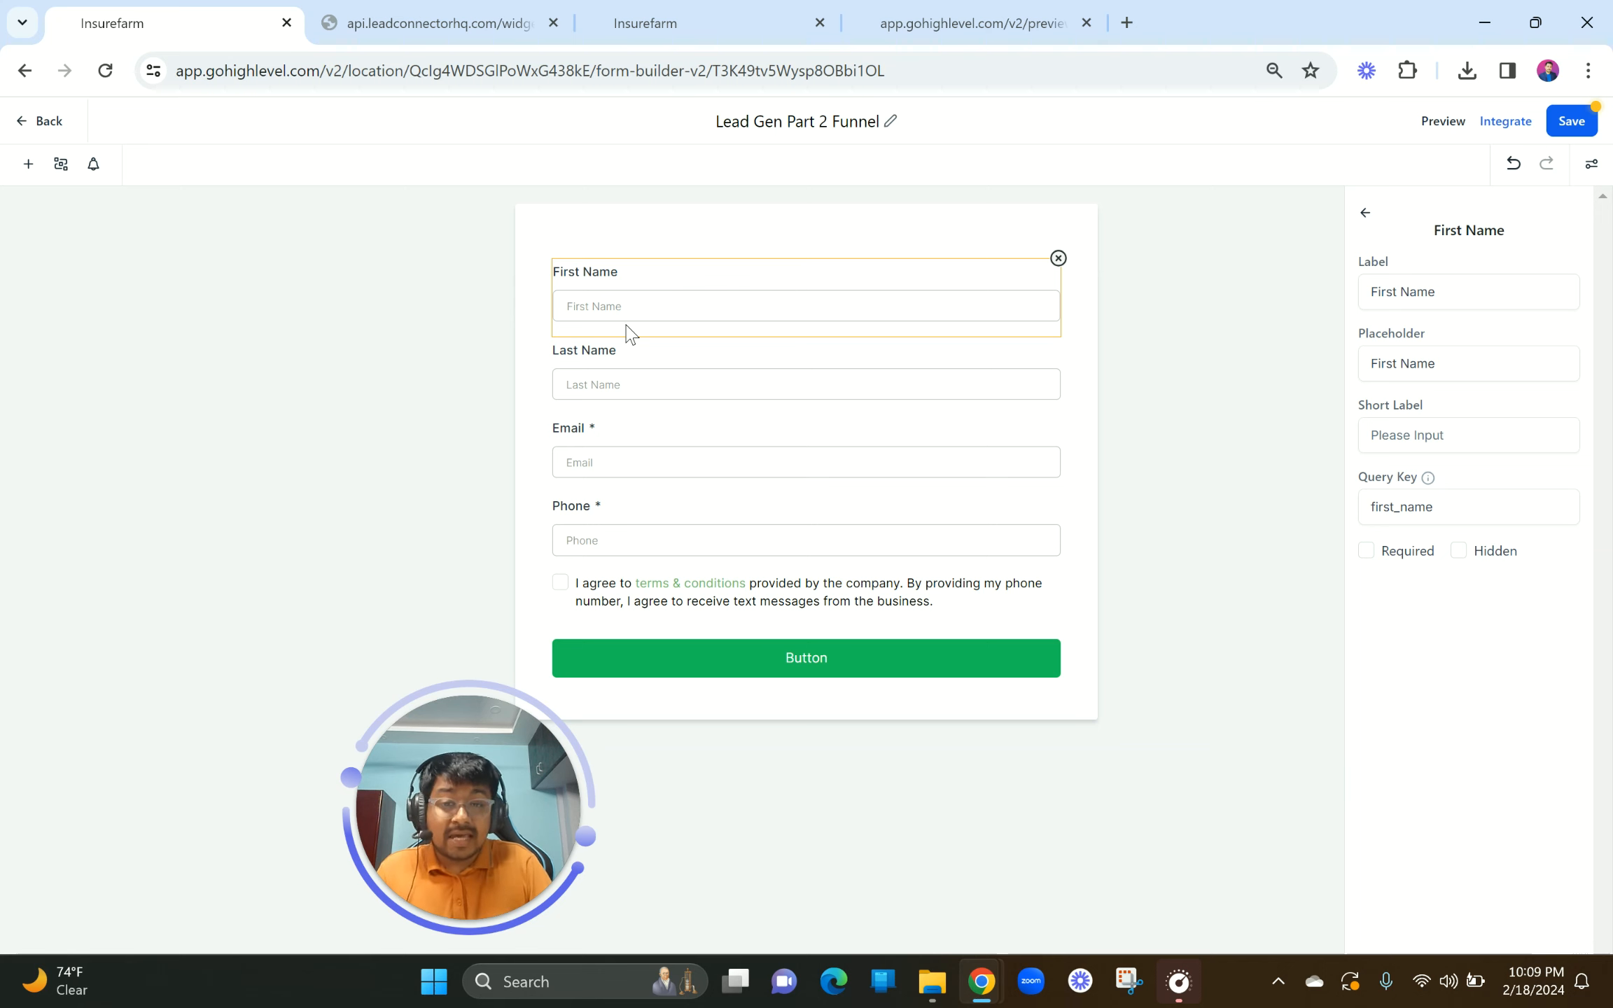
# Step: Inspect the Email and required Phone field settings, then return to the landing page preview
pyautogui.click(626, 446)
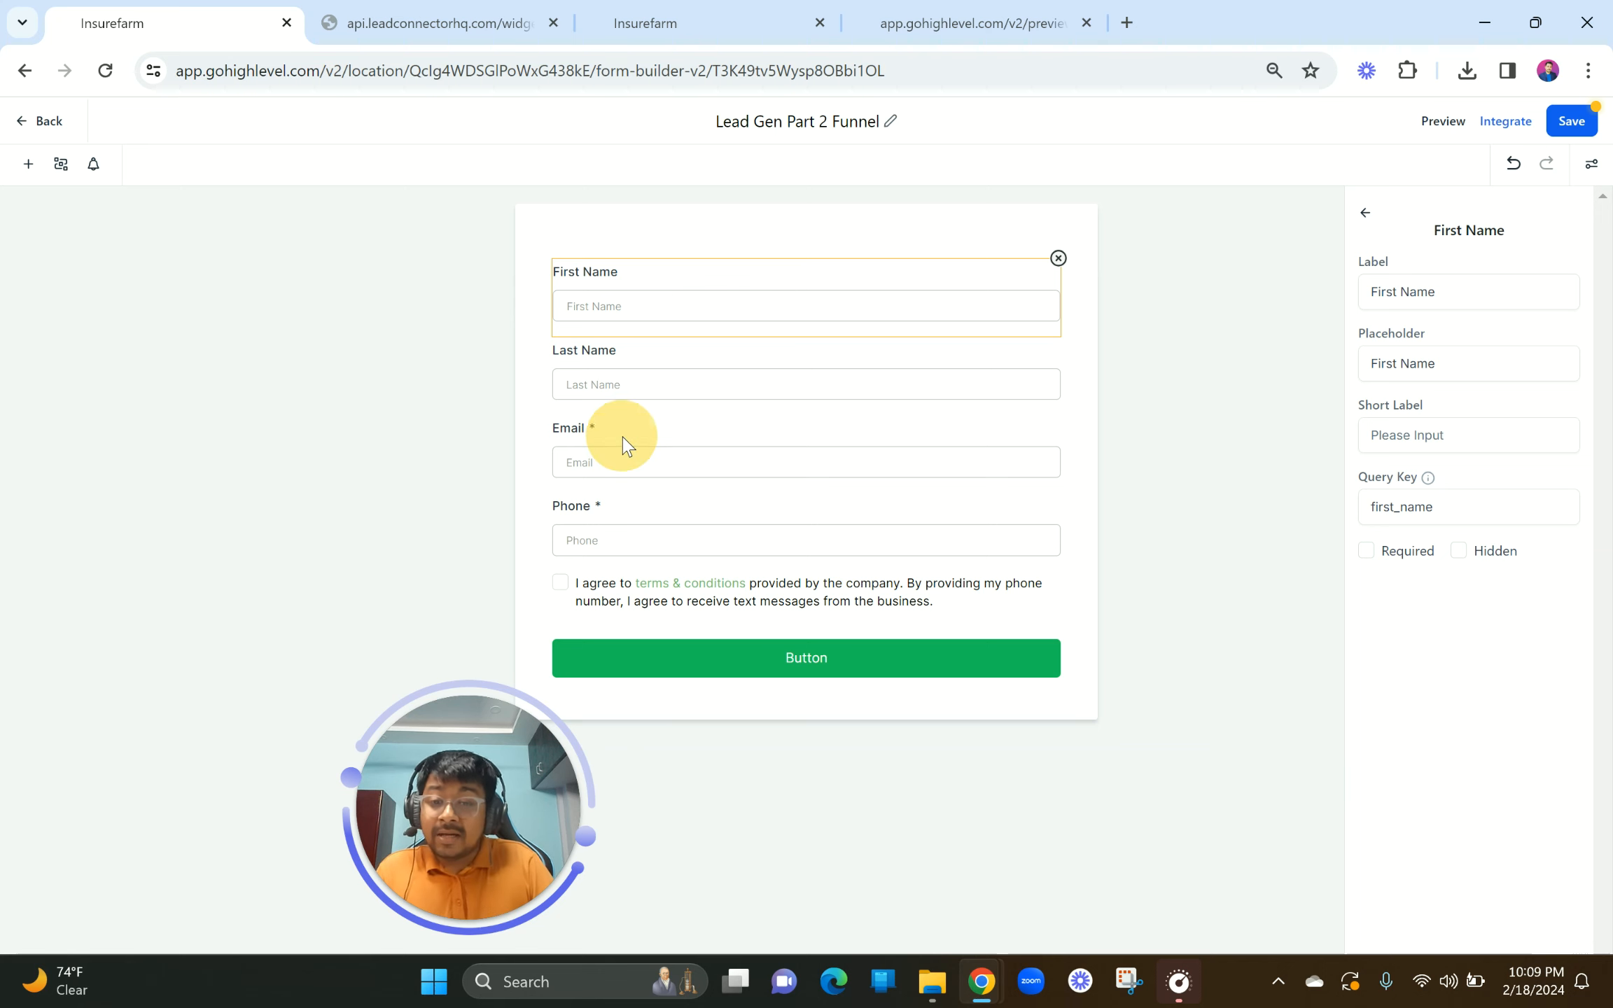
pyautogui.click(670, 549)
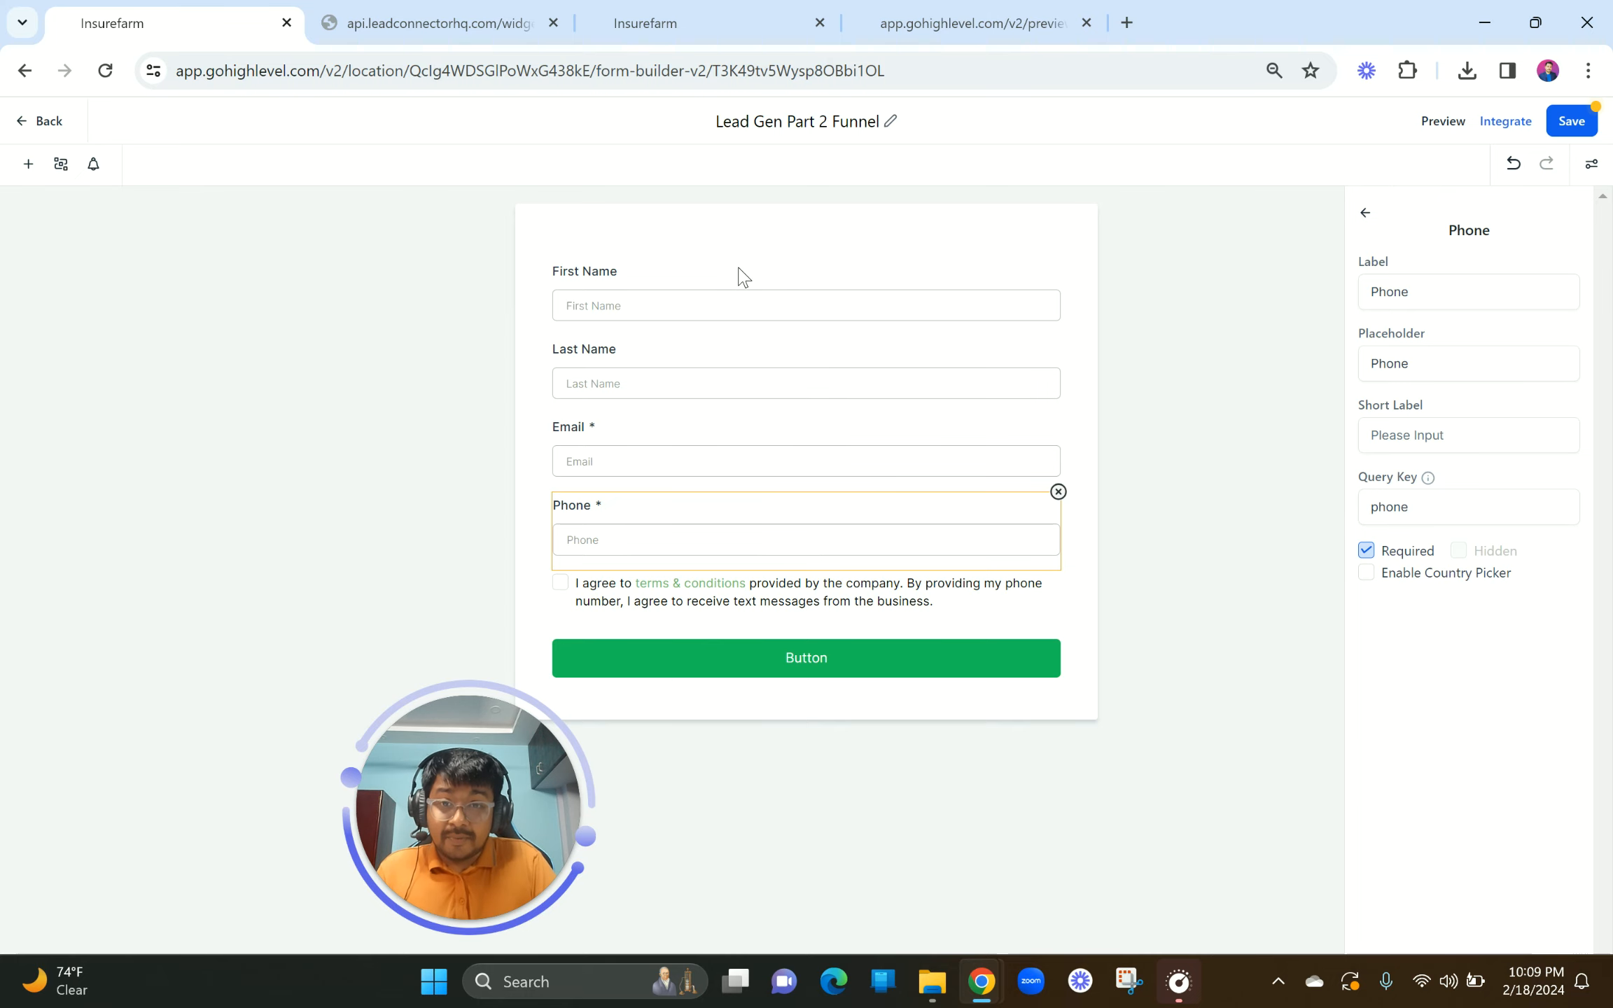
pyautogui.click(953, 5)
pyautogui.scroll(-15, 958, 508)
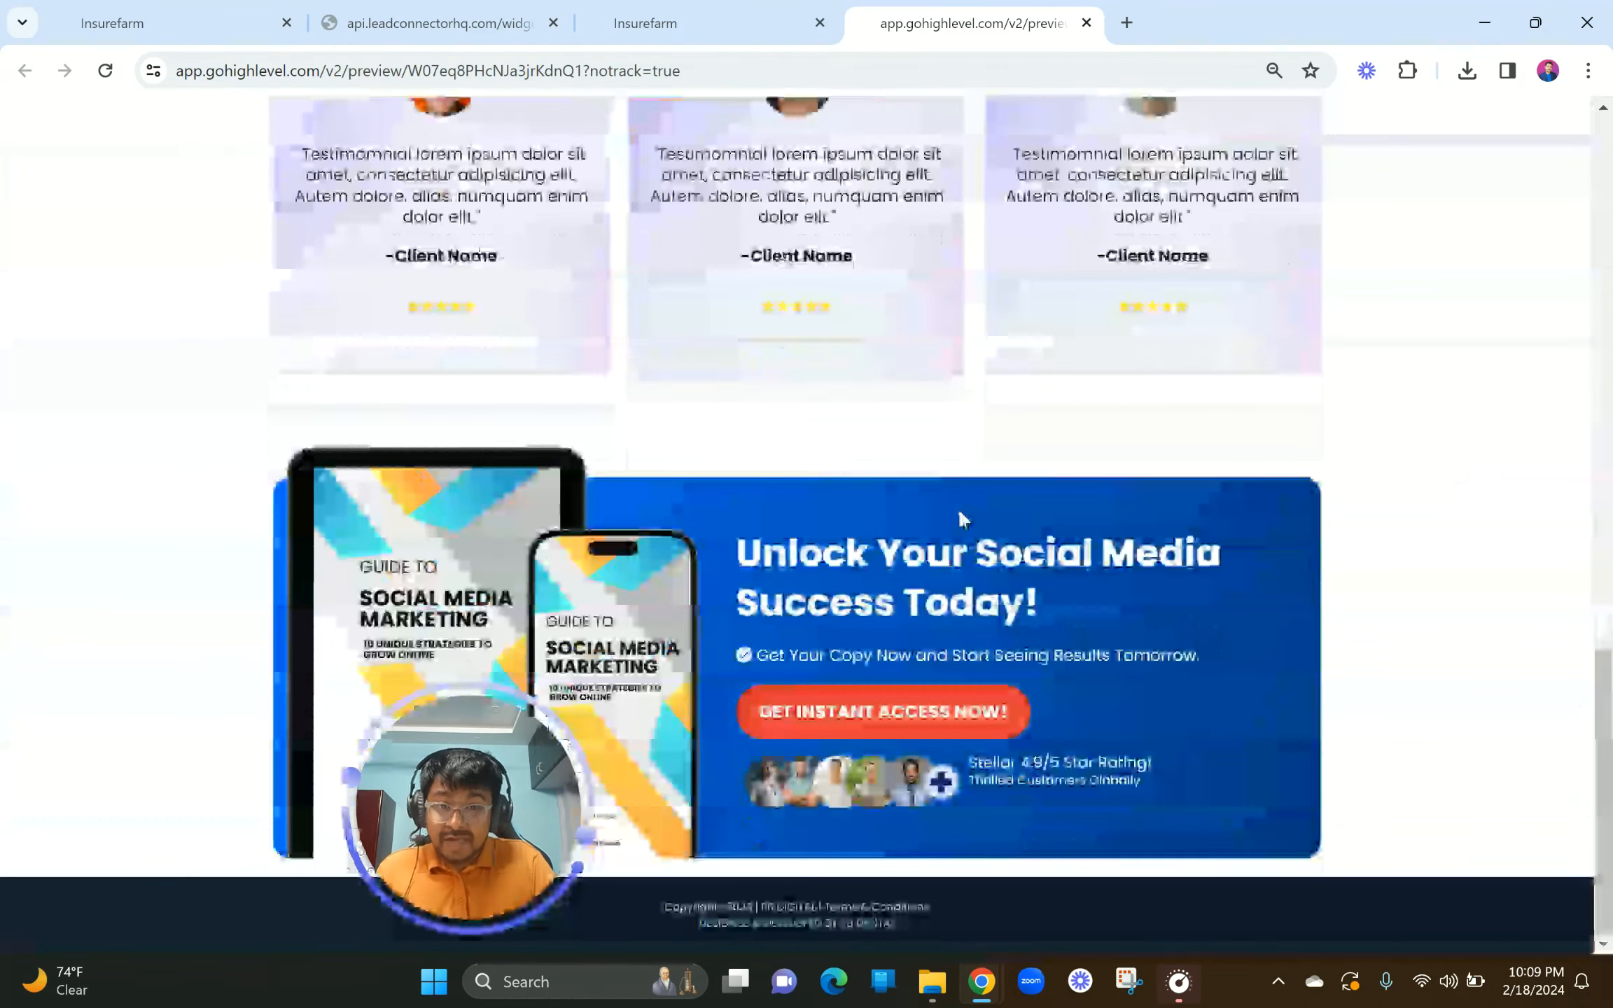
pyautogui.scroll(15, 958, 507)
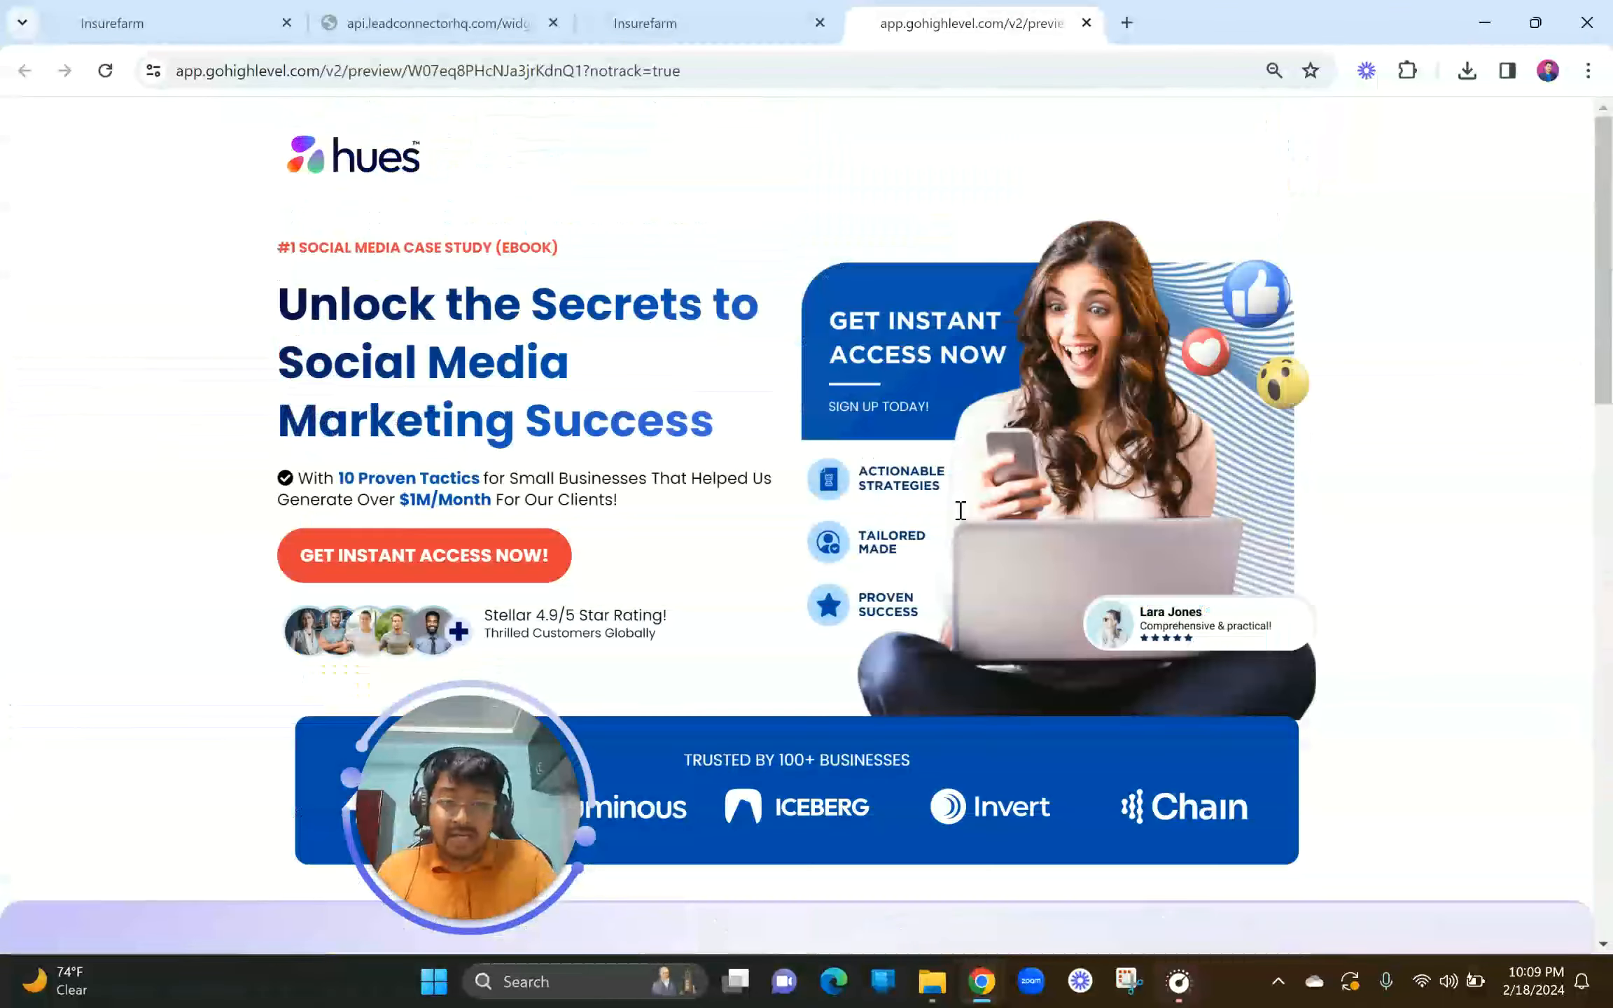
pyautogui.scroll(-2, 1024, 472)
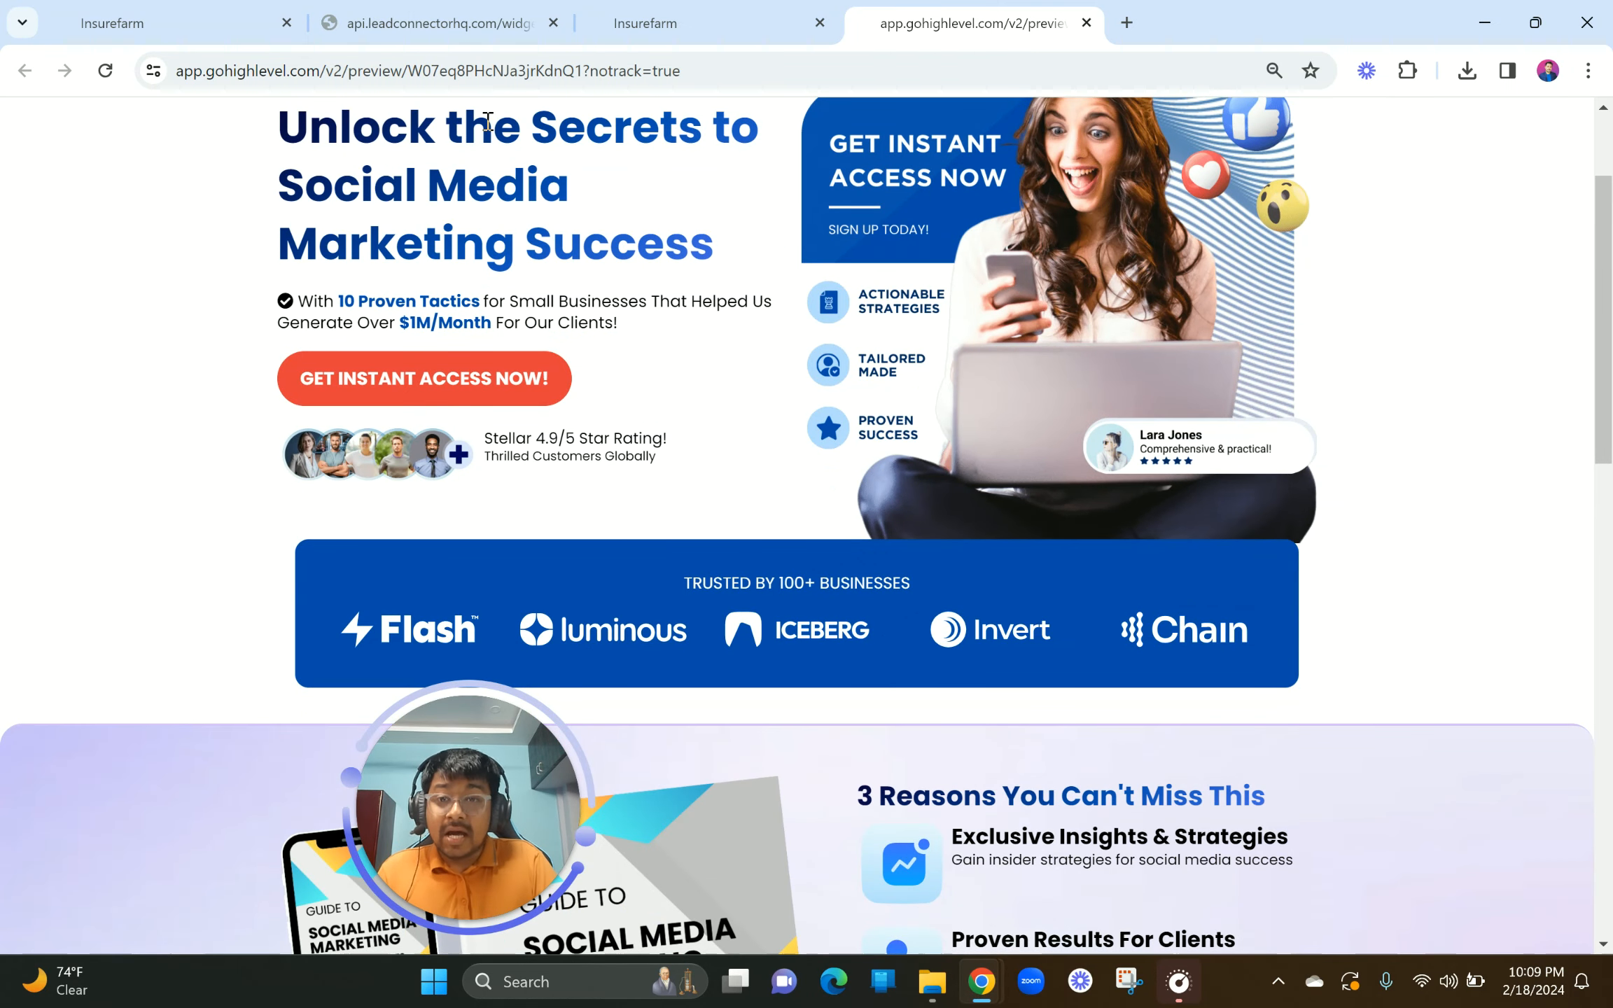
pyautogui.click(397, 10)
pyautogui.click(241, 19)
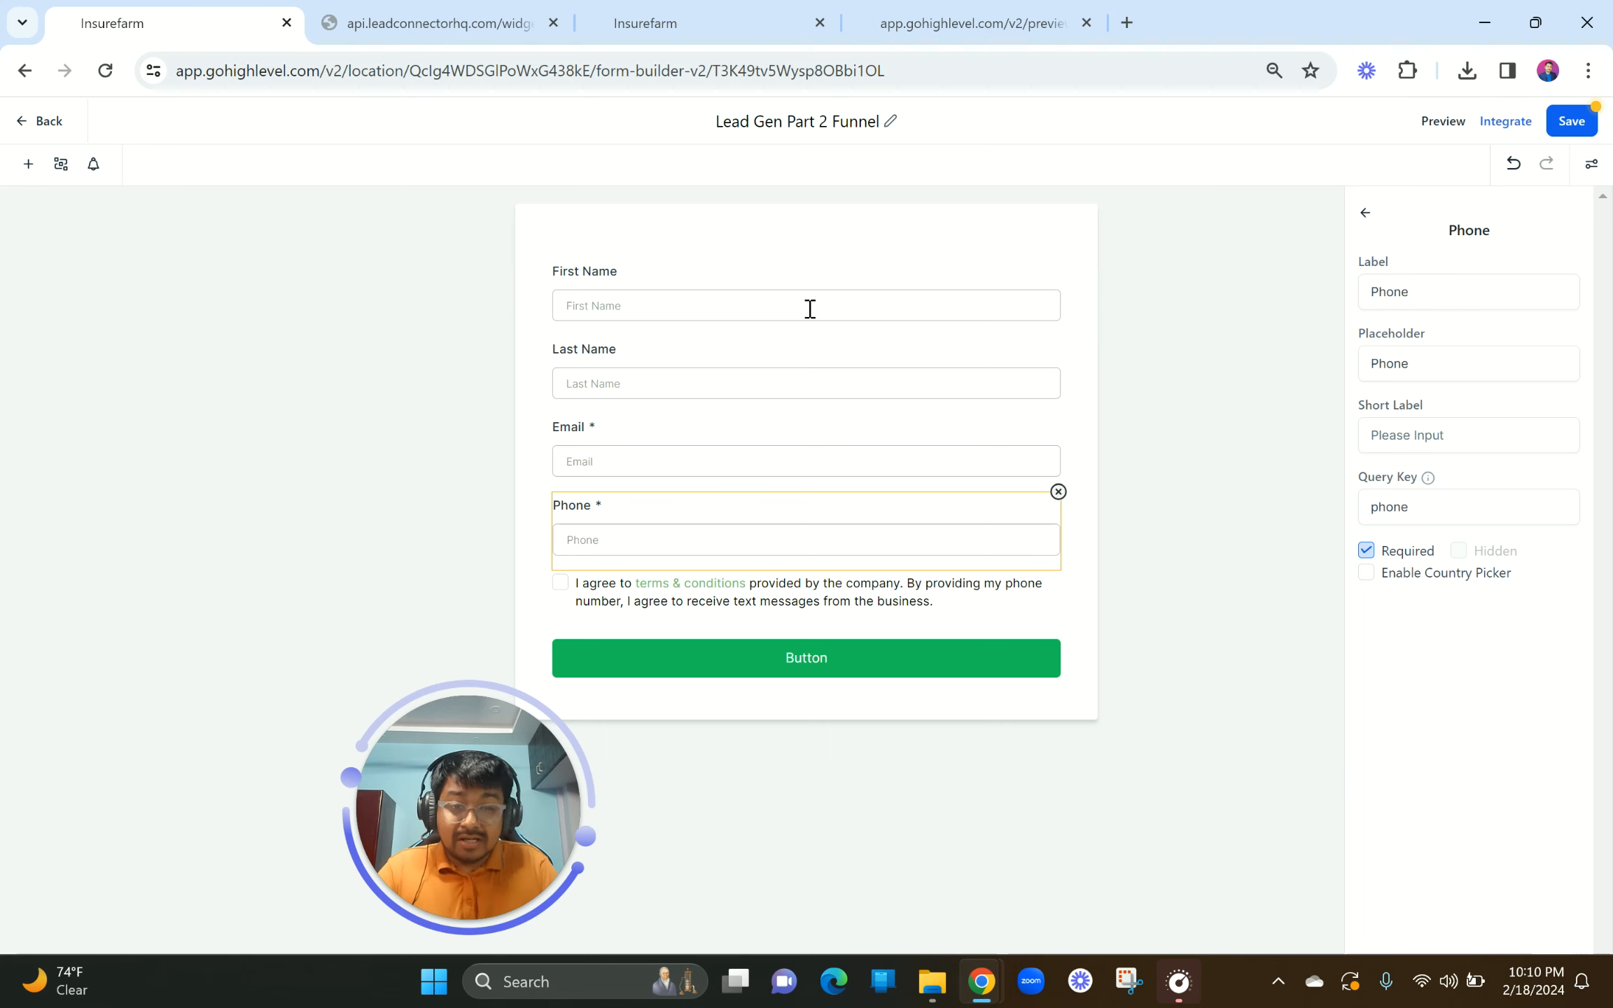
# Step: Select the First Name field, then the required Email field to show its settings
pyautogui.click(730, 302)
pyautogui.click(732, 447)
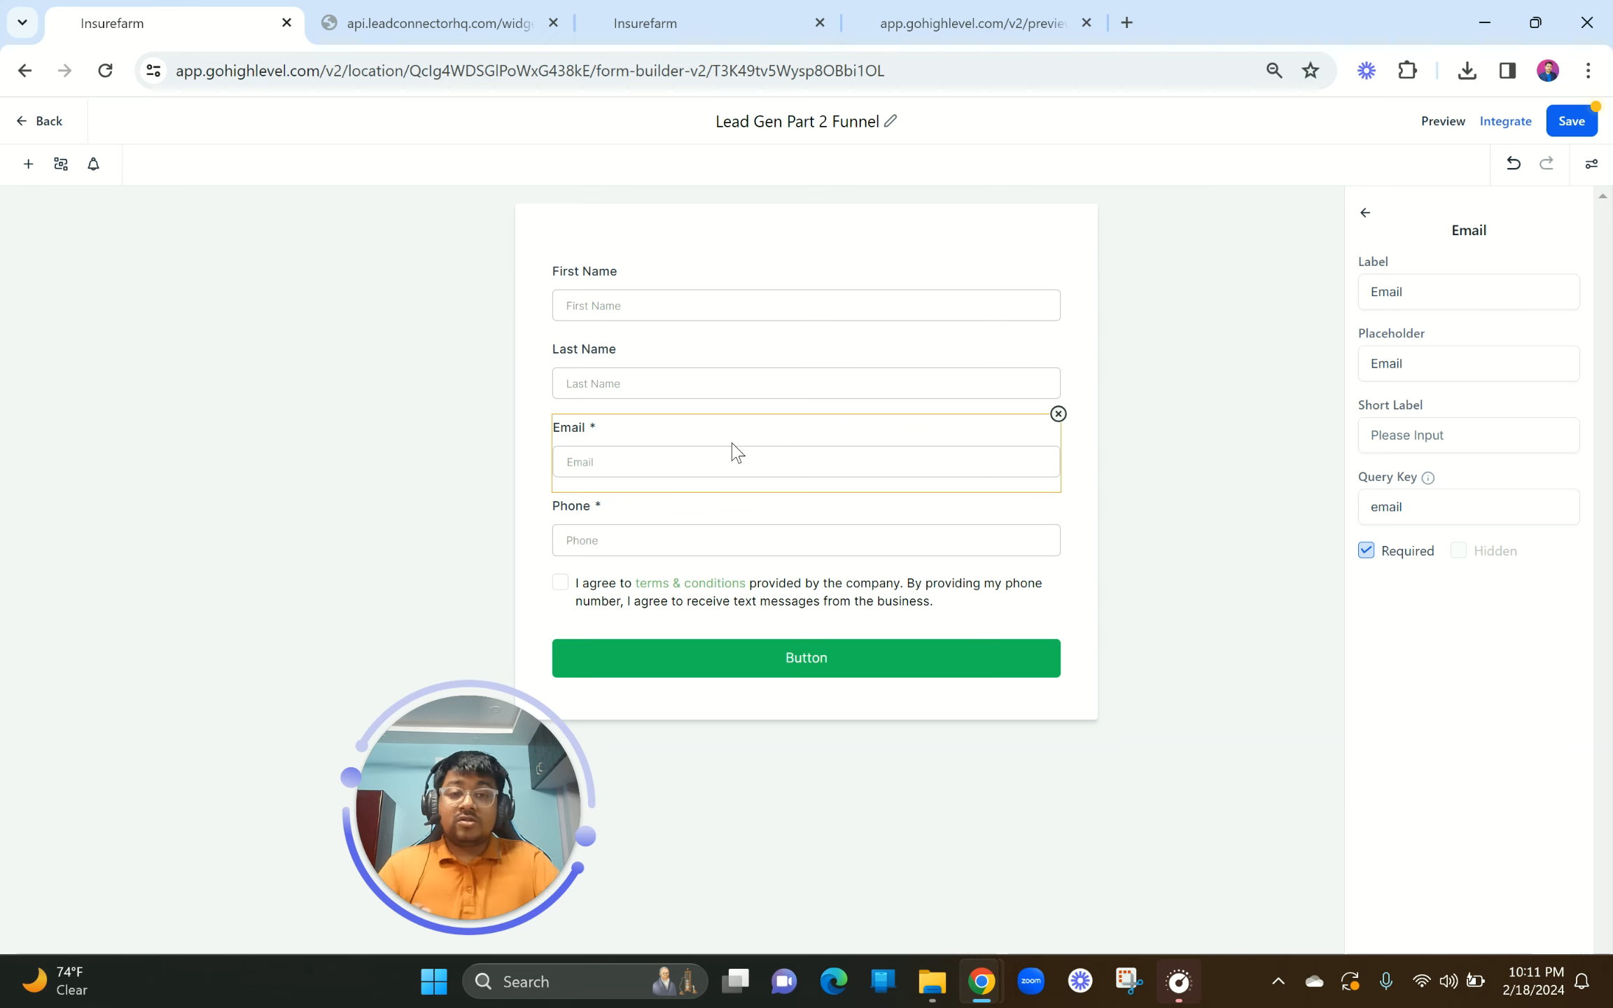
# Step: Open pritambhadra.com, the PB DIGITAL agency homepage, in a new Chrome tab
pyautogui.click(1126, 25)
pyautogui.write('pri')
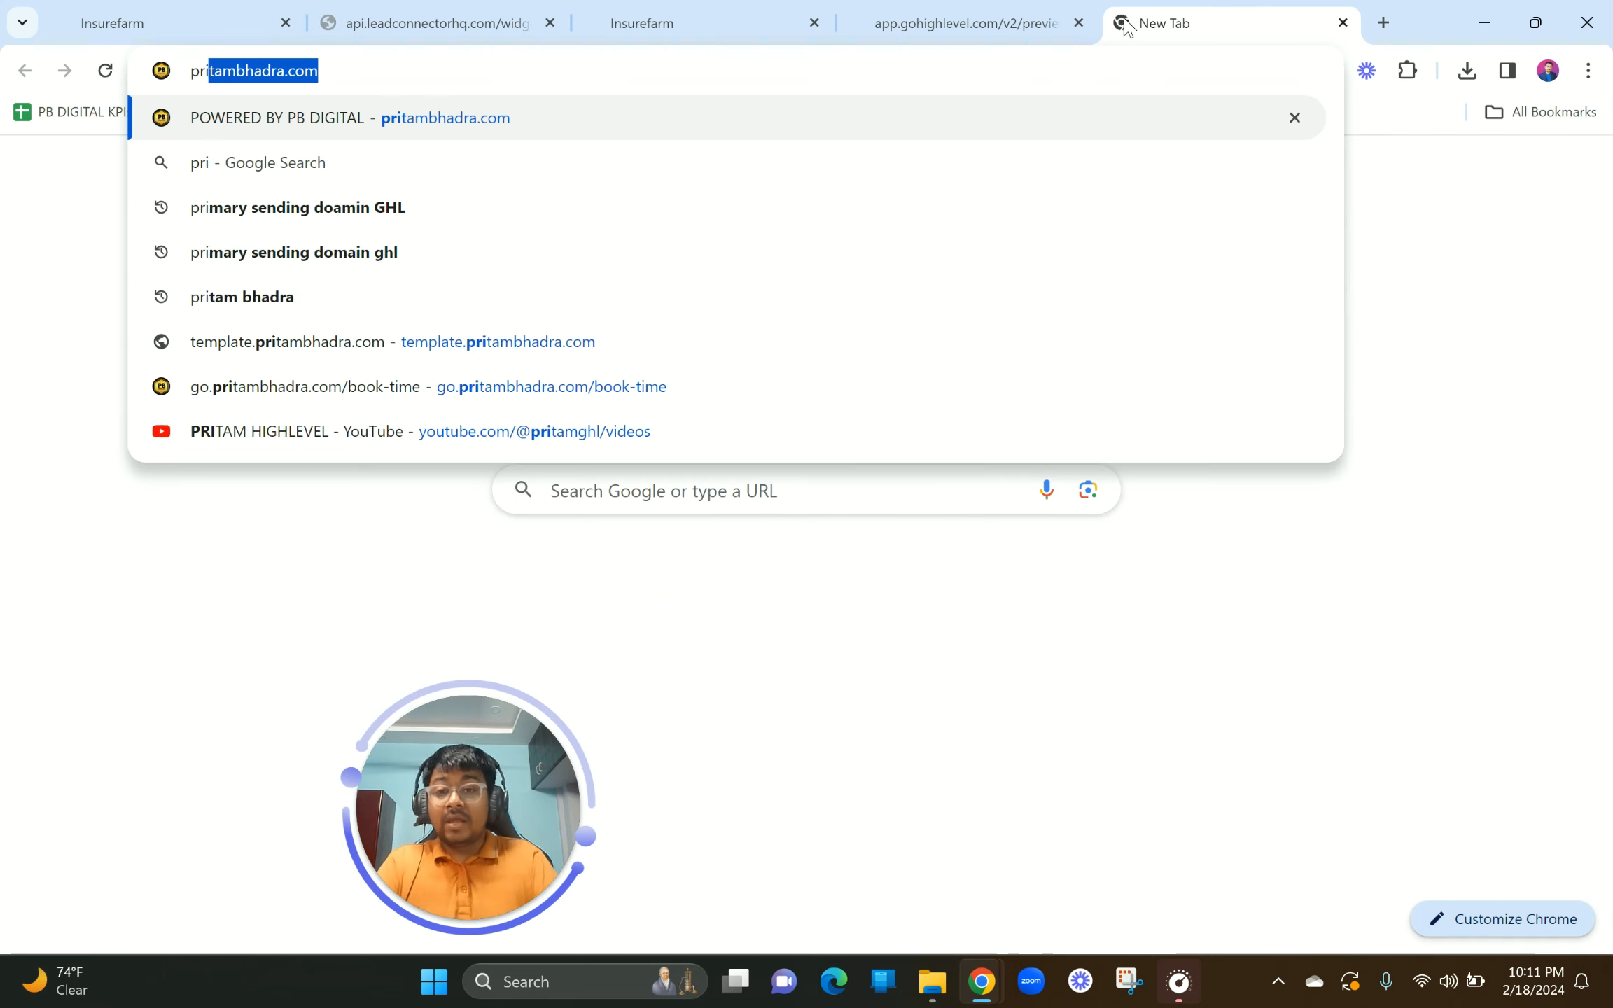
pyautogui.press('Return')
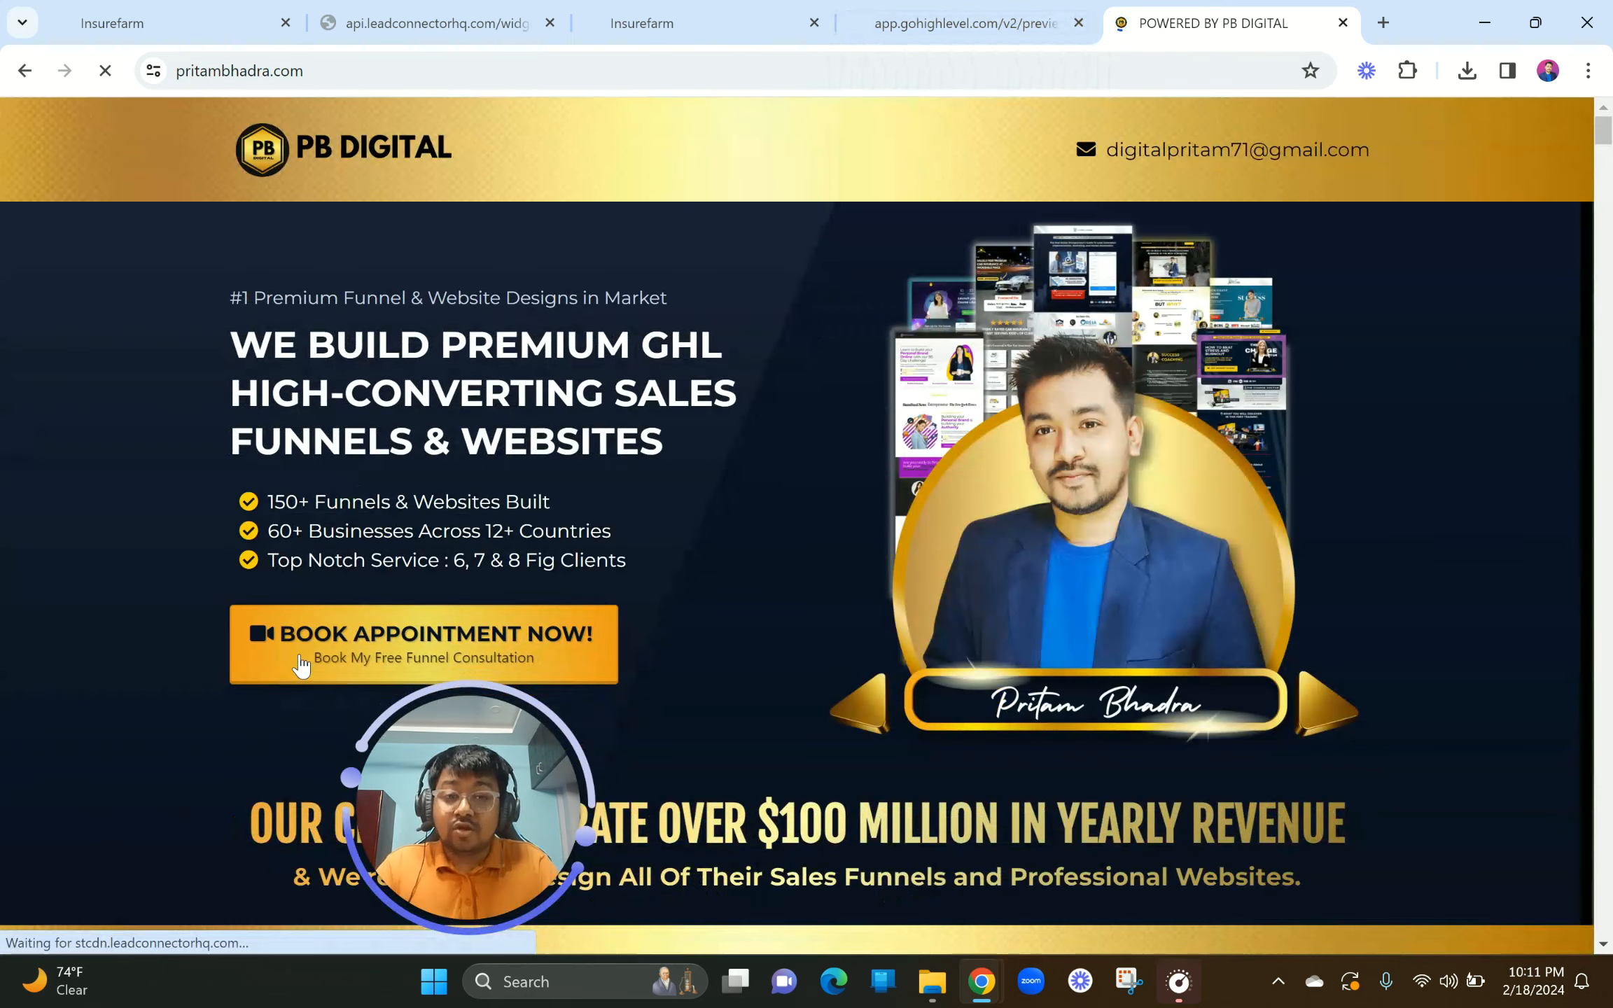
# Step: Open the PB DIGITAL appointment booking page and scroll through it
pyautogui.click(339, 668)
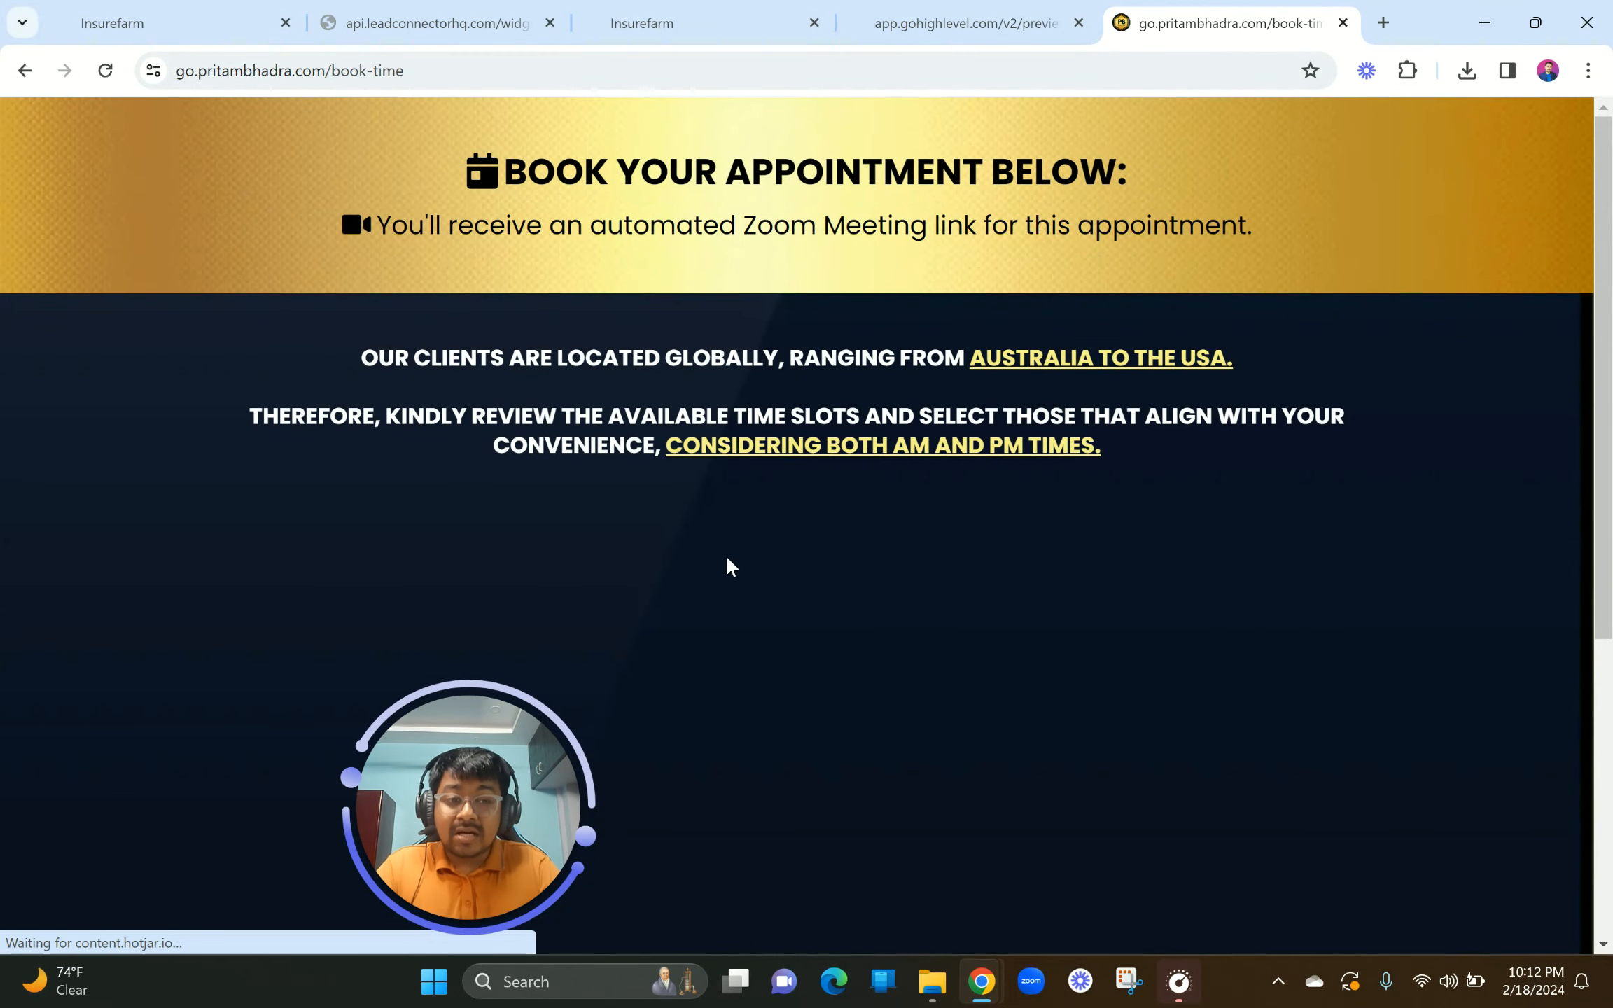
pyautogui.scroll(-2, 727, 558)
pyautogui.scroll(2, 726, 558)
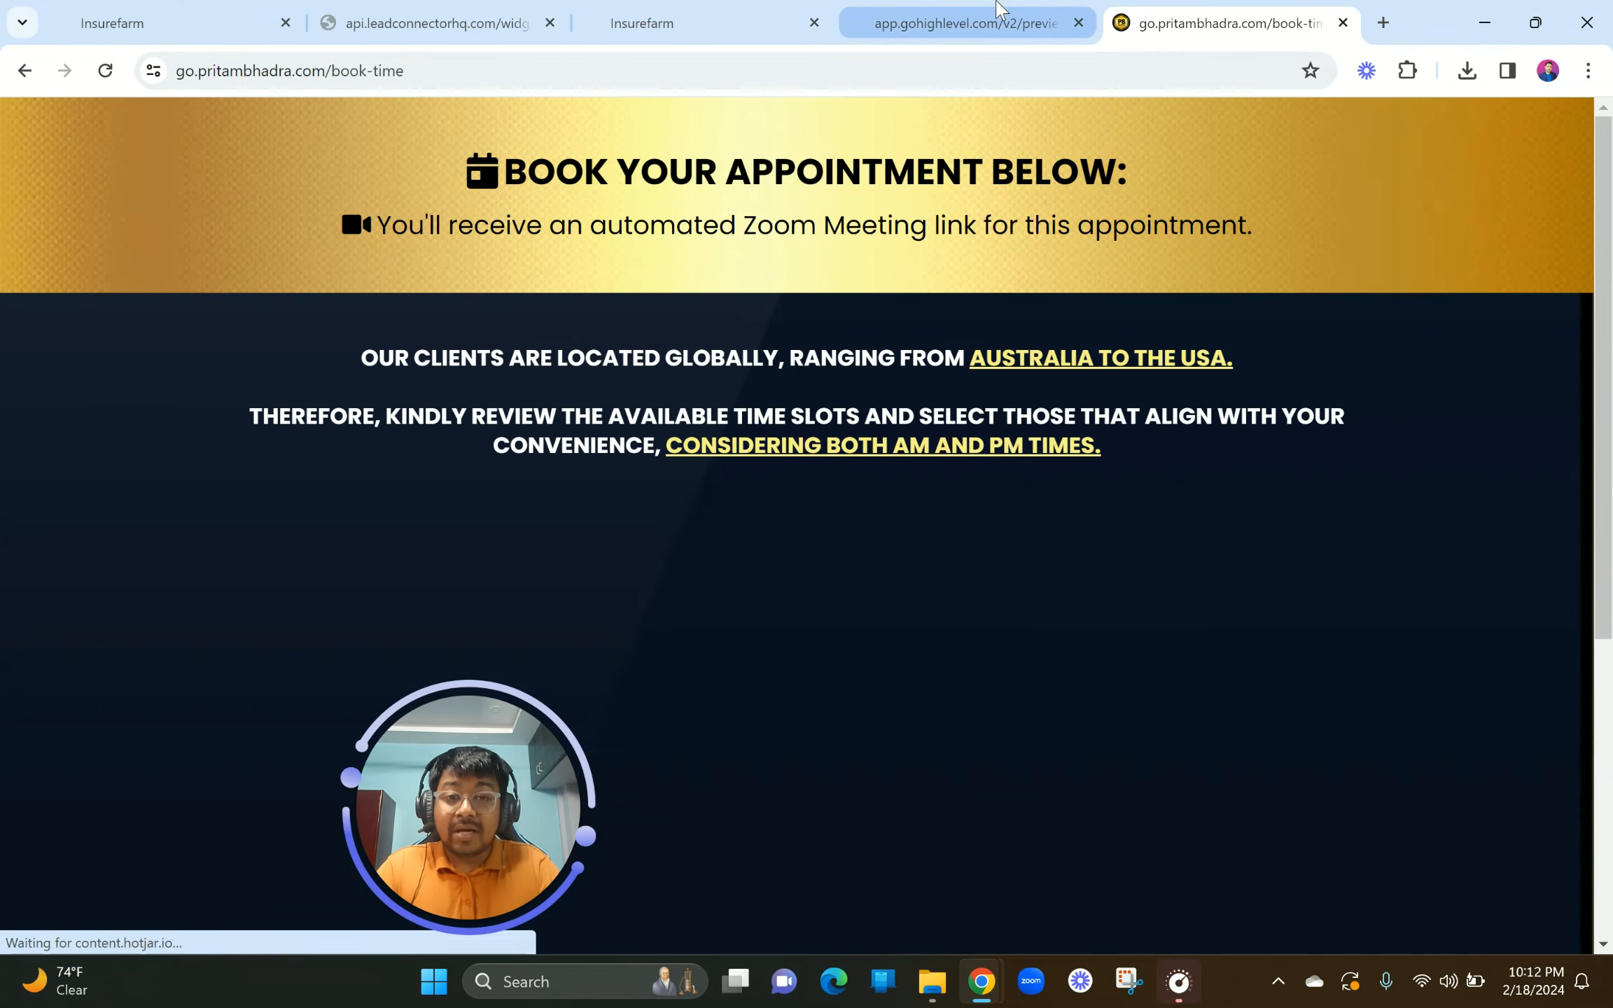
# Step: Go through the landing page preview and published form tabs back to the form builder
pyautogui.click(966, 23)
pyautogui.click(387, 14)
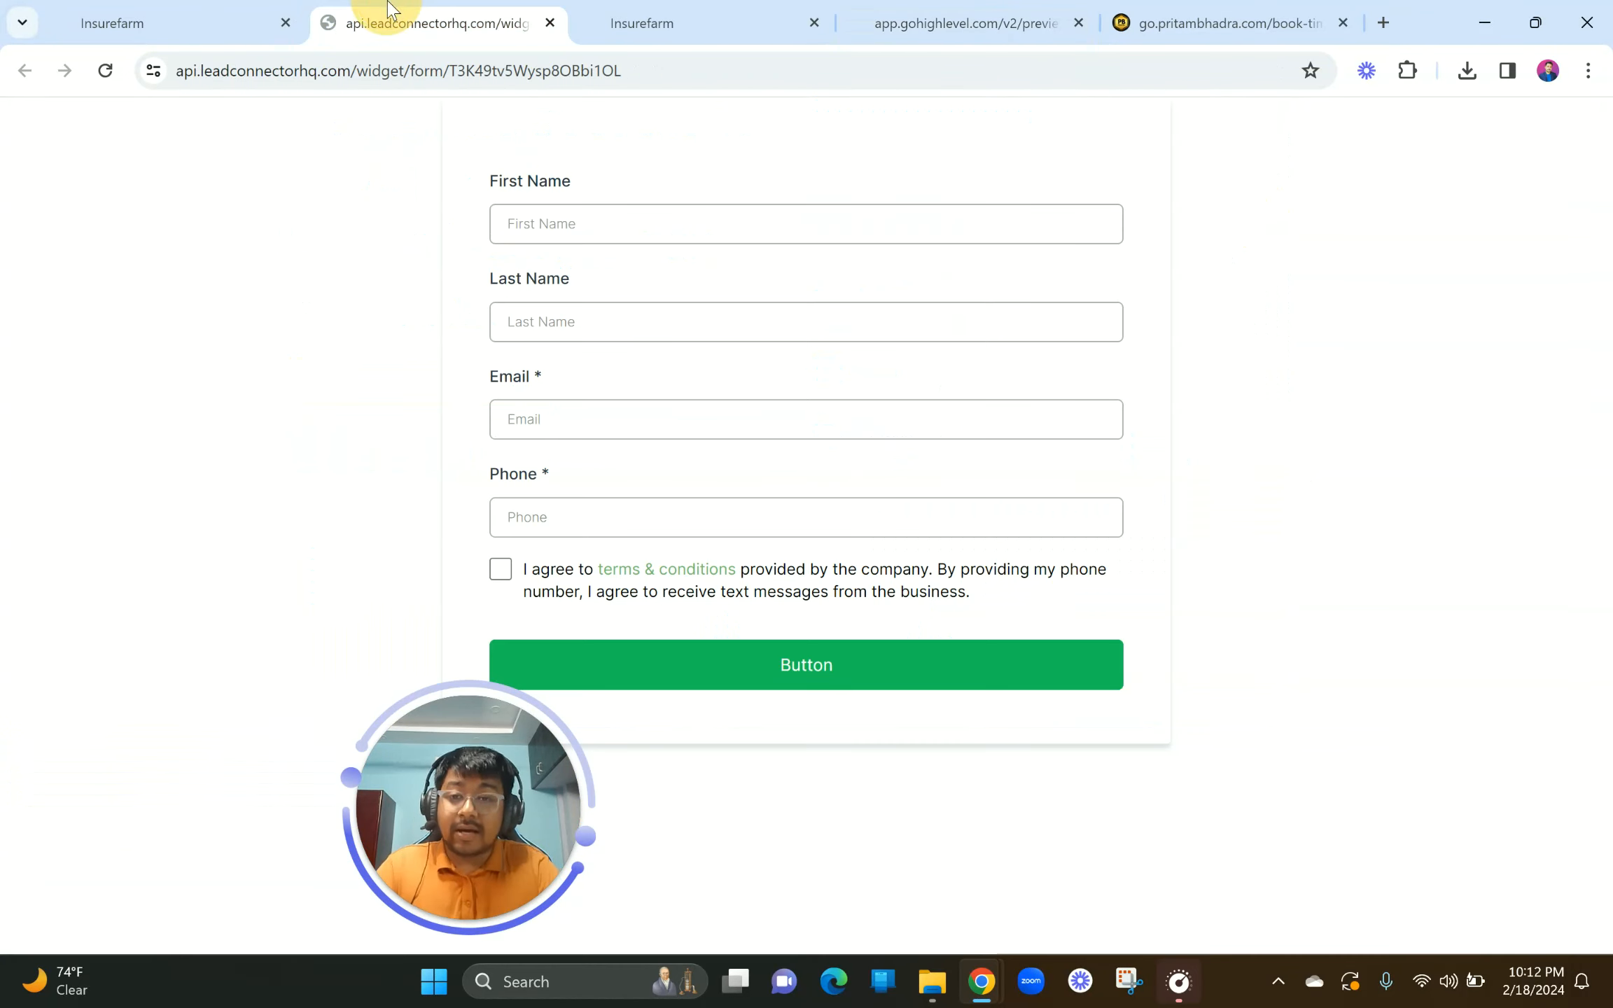
pyautogui.click(151, 14)
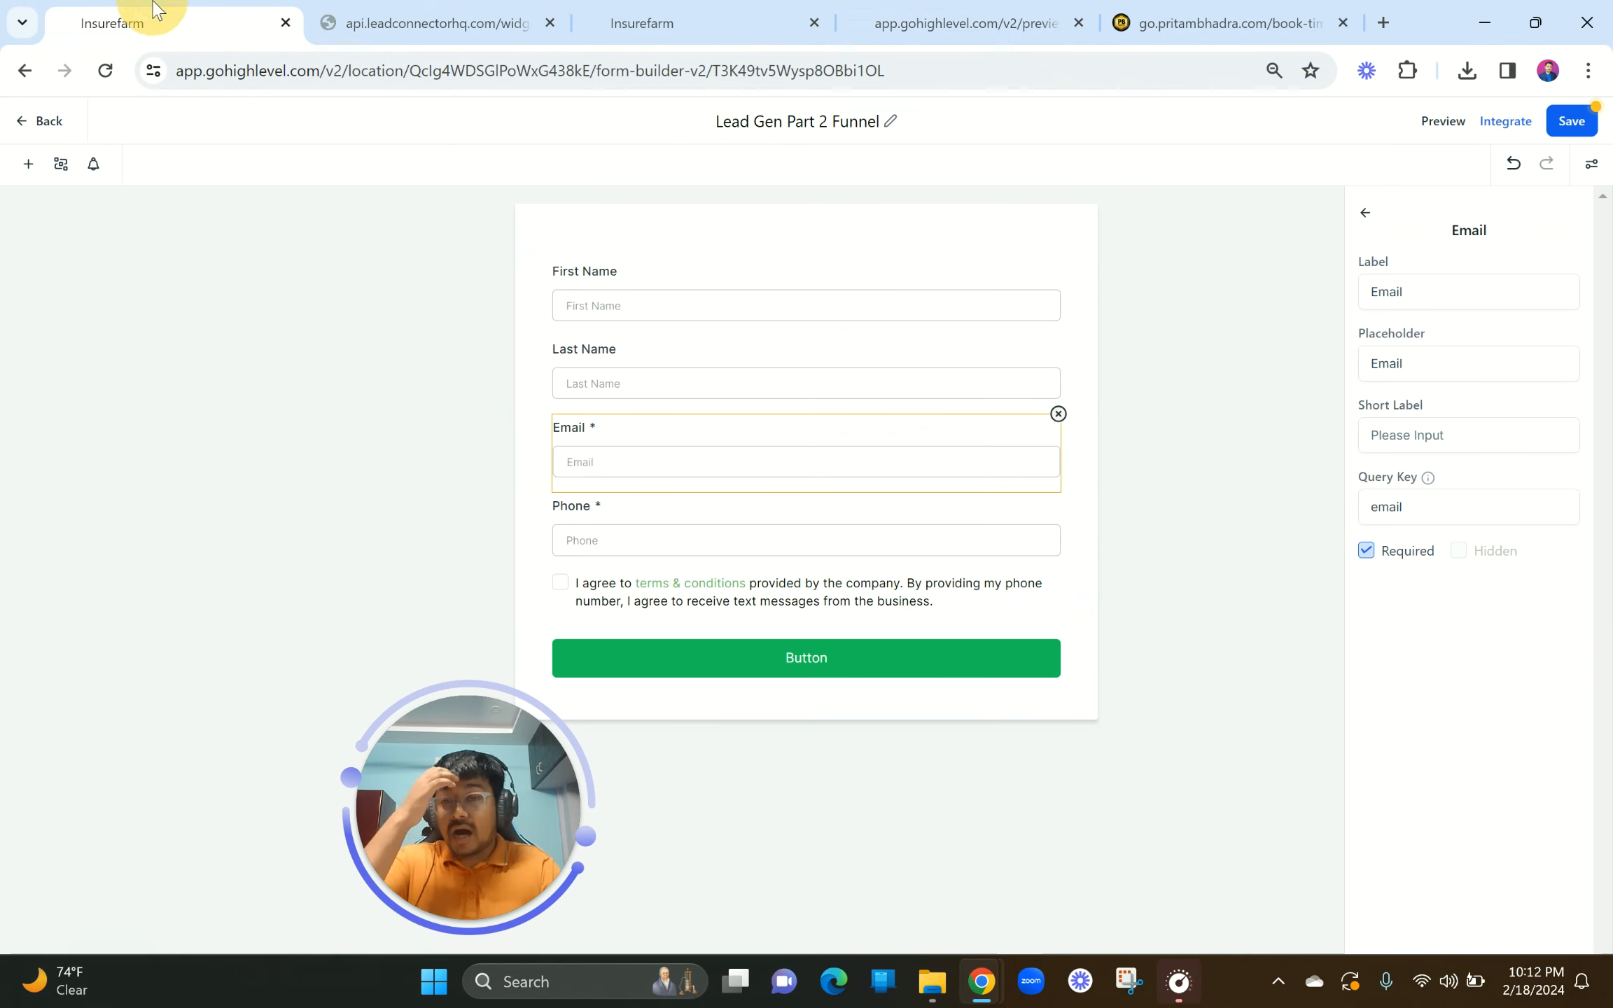
# Step: Close the booking tab and add a required Quick Add Full Name field at the form's top
pyautogui.click(1343, 23)
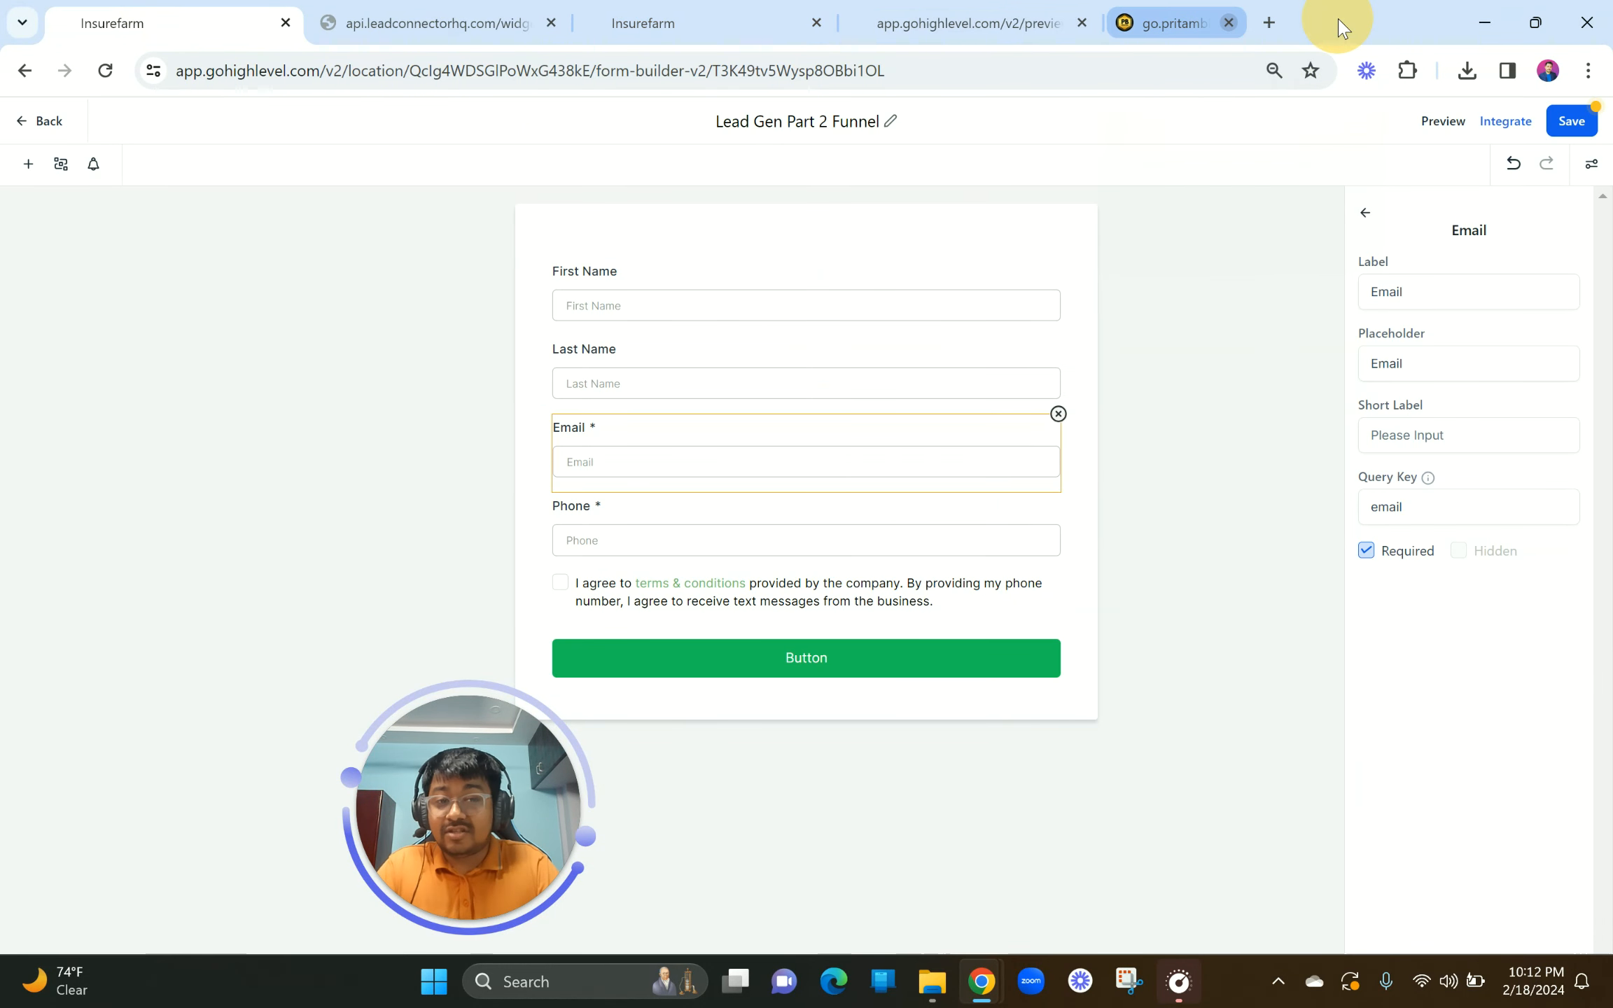
pyautogui.click(717, 303)
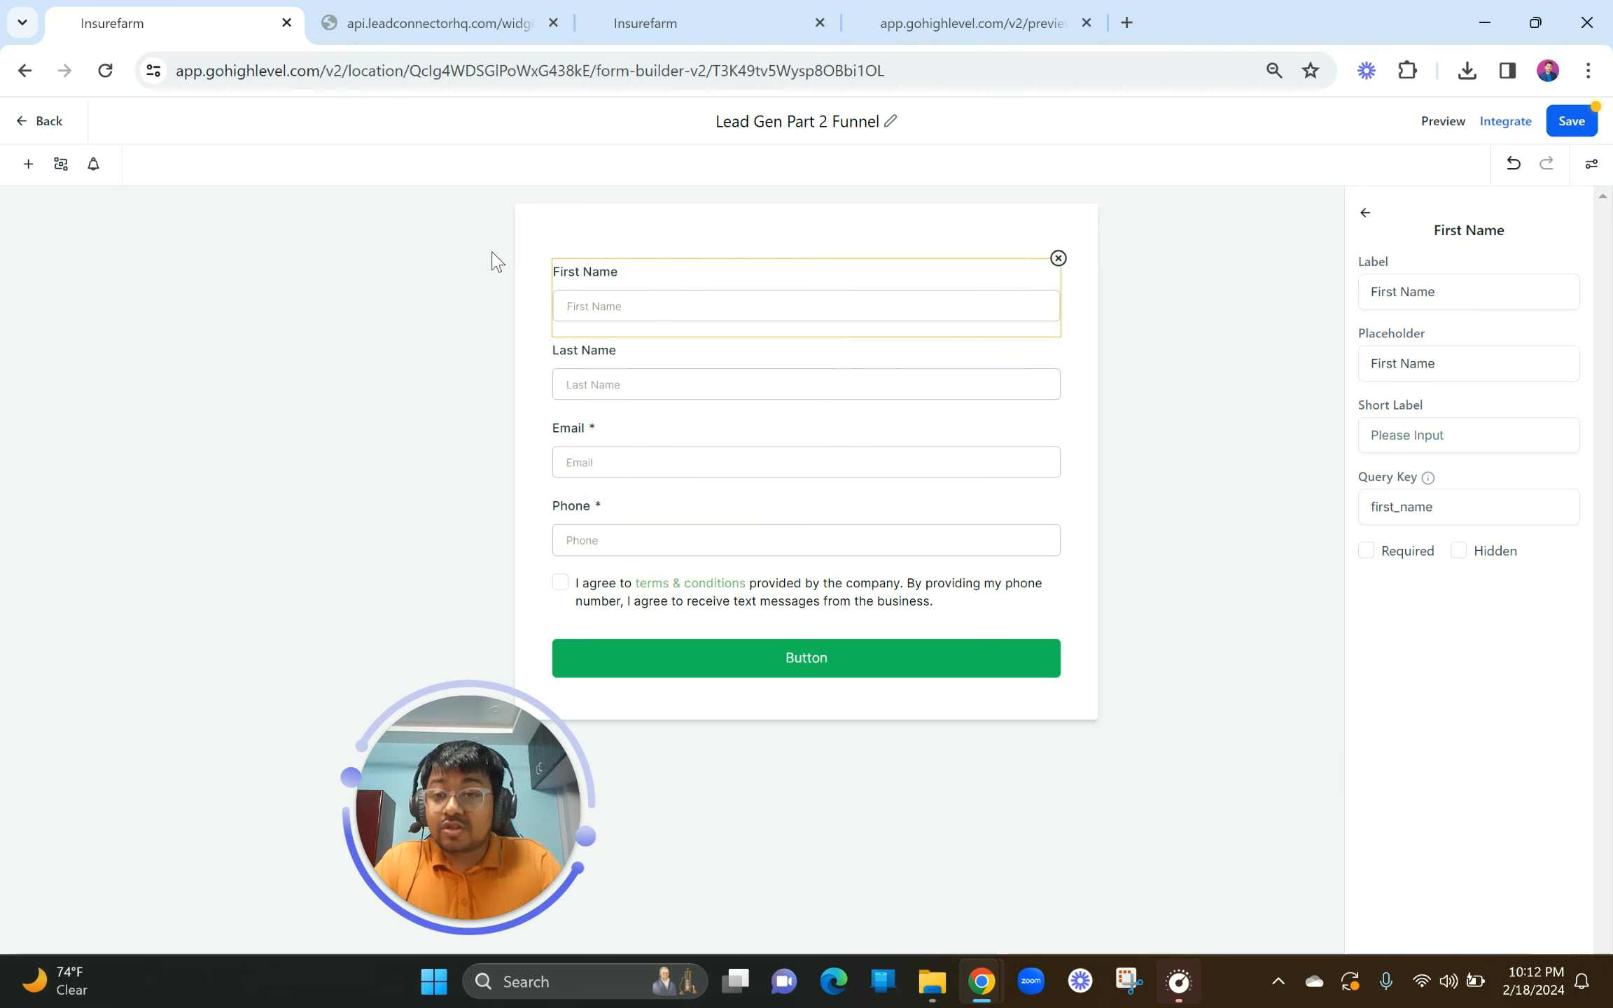
pyautogui.click(714, 308)
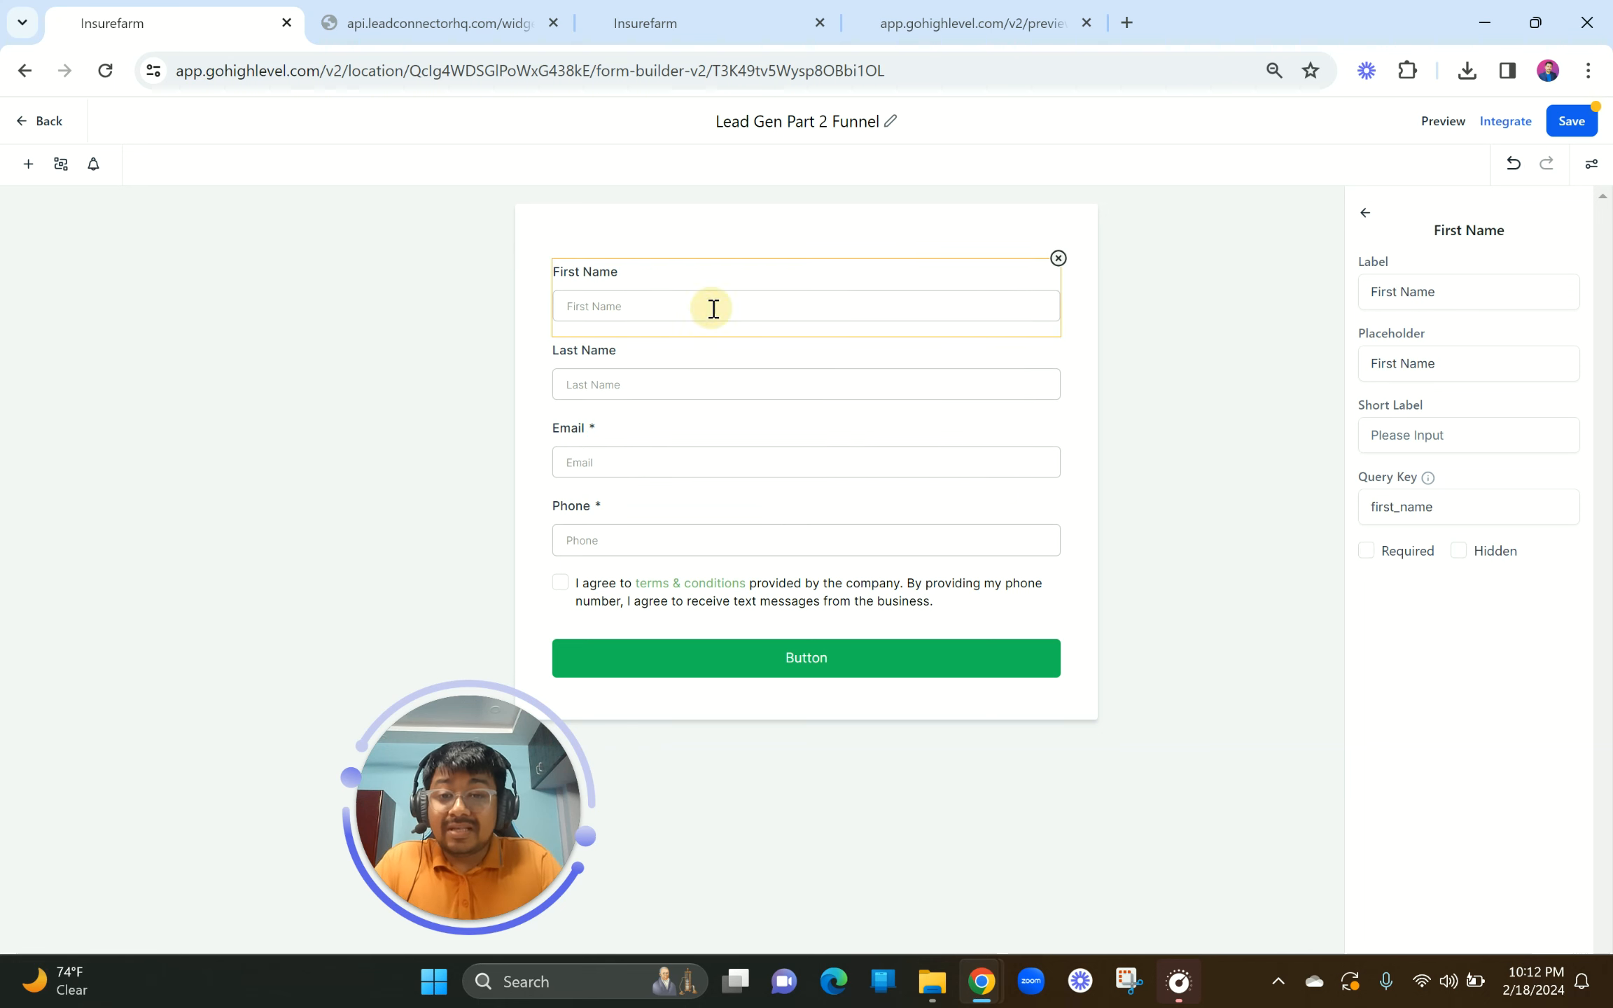
pyautogui.click(27, 166)
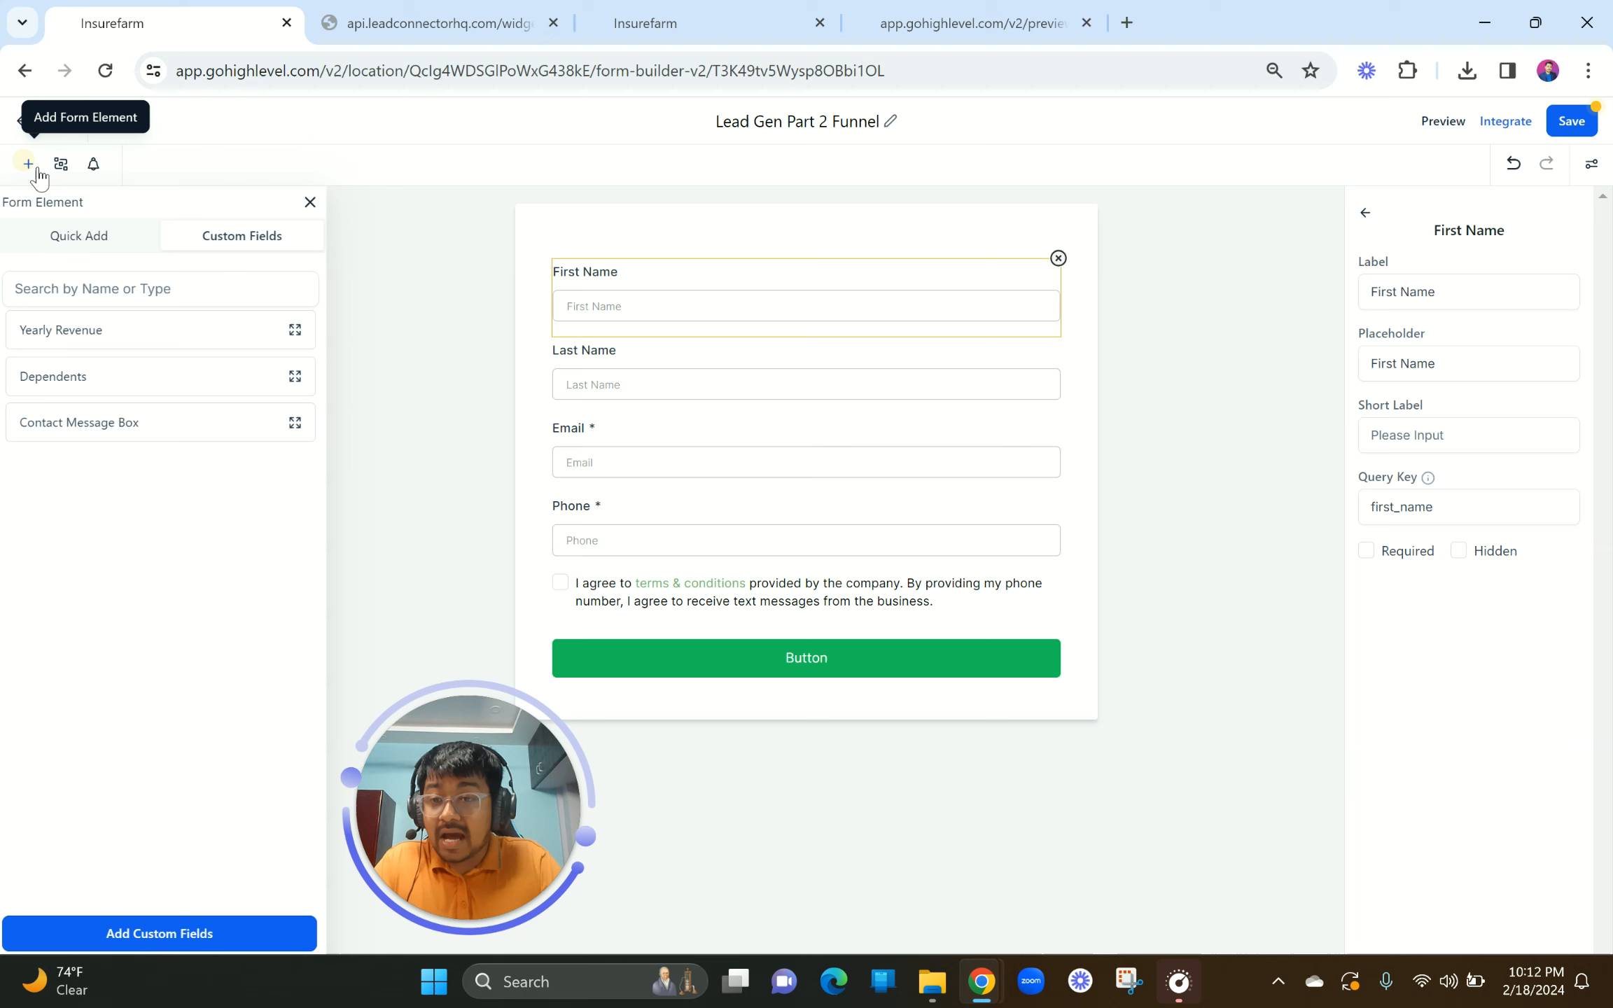
pyautogui.click(81, 237)
pyautogui.moveTo(53, 342); pyautogui.dragTo(677, 295)
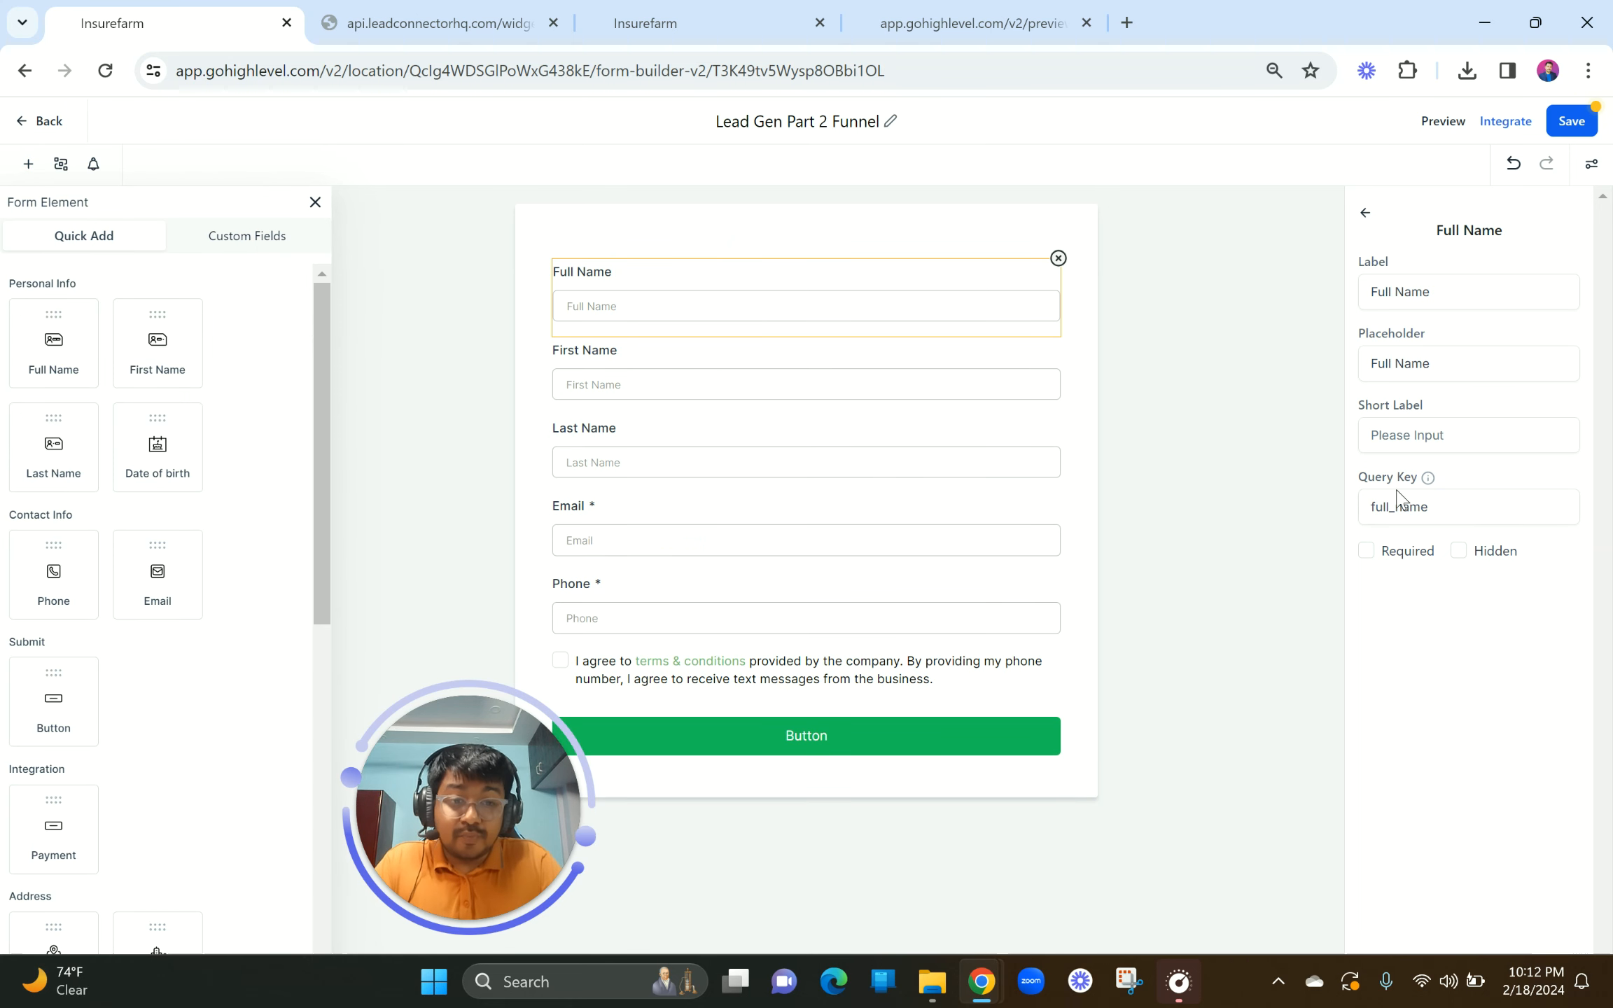
pyautogui.click(1366, 553)
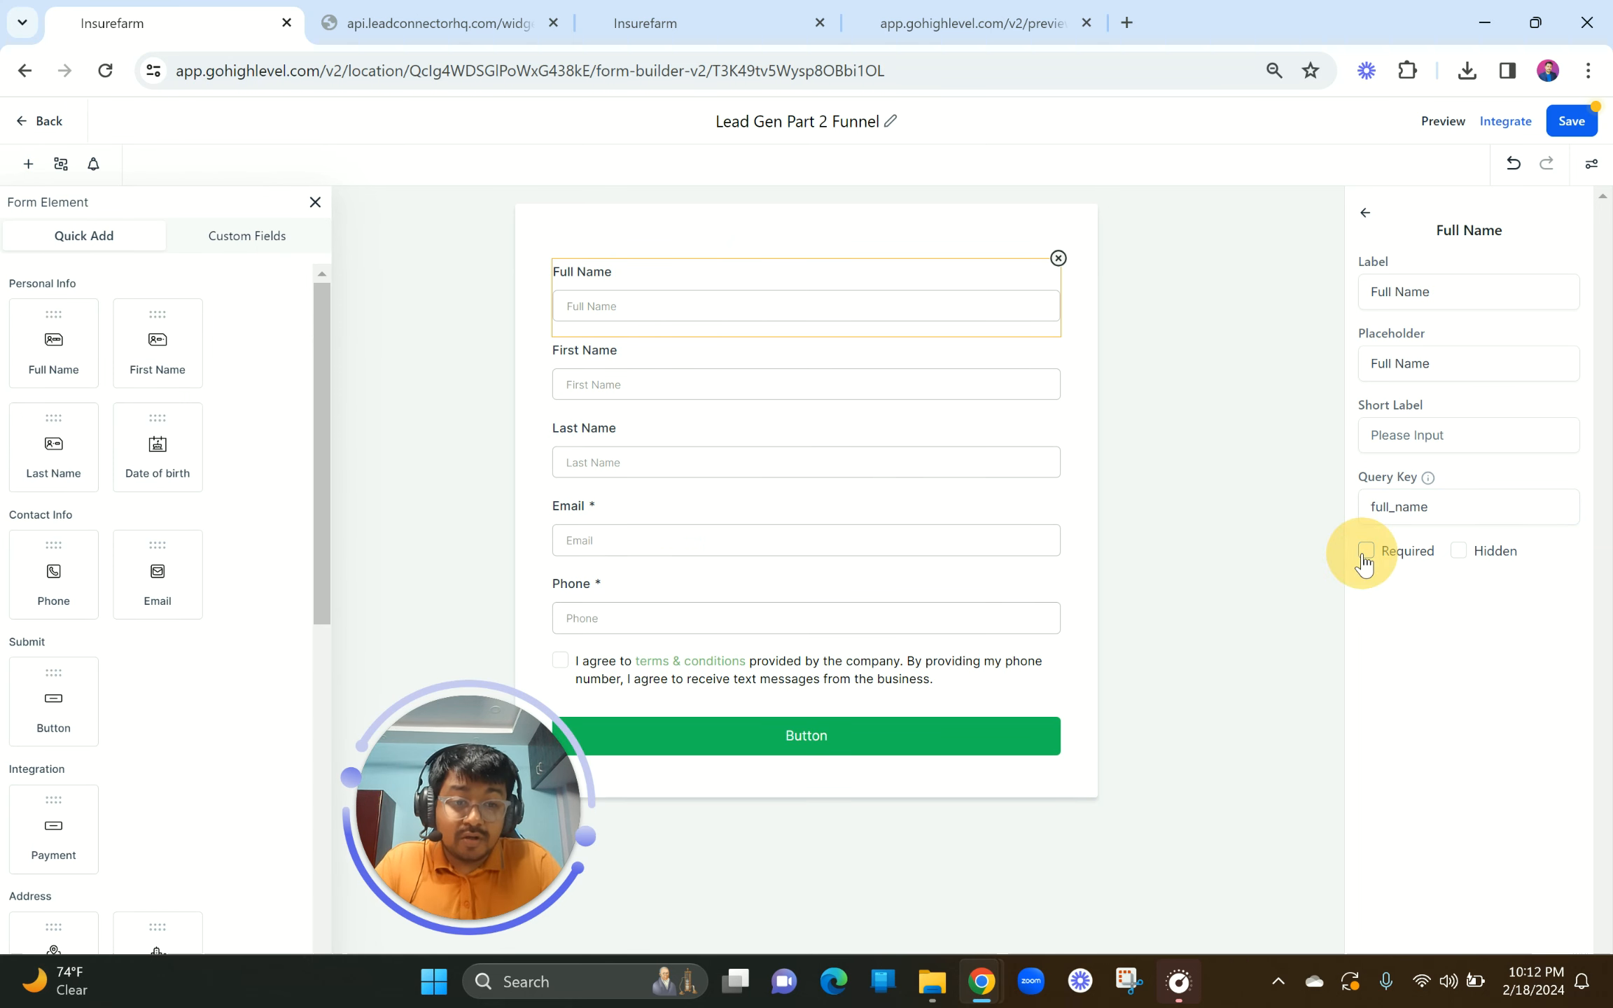
# Step: Delete the First Name and Last Name fields from the form
pyautogui.click(806, 399)
pyautogui.click(1058, 336)
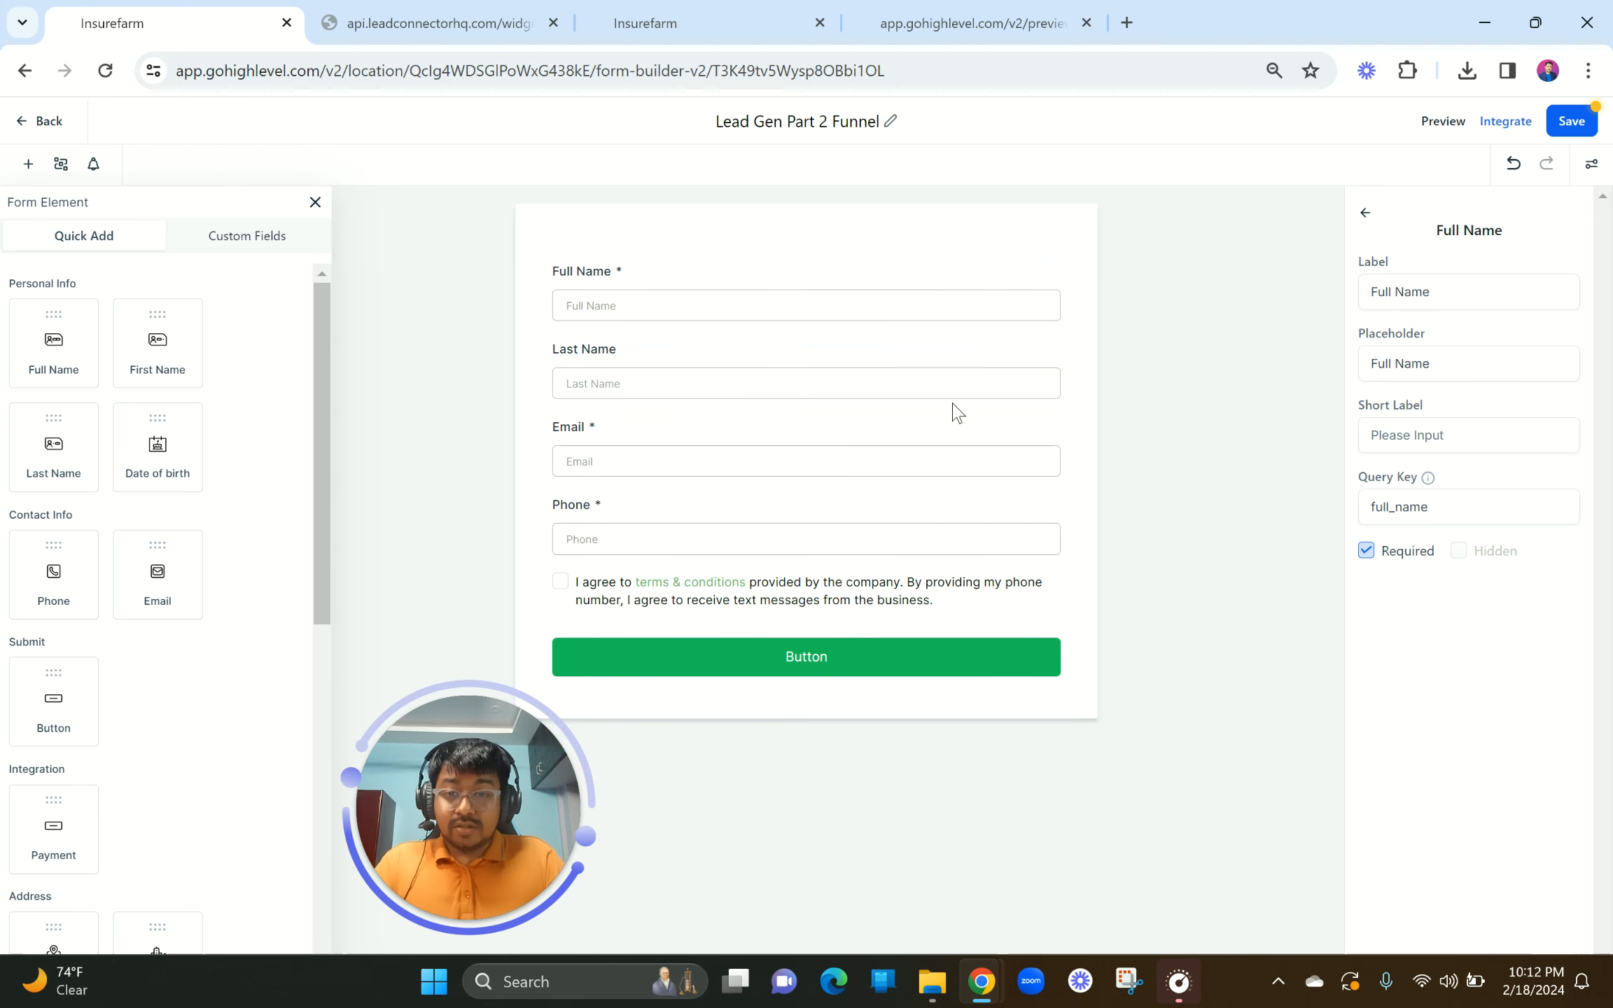
pyautogui.click(923, 369)
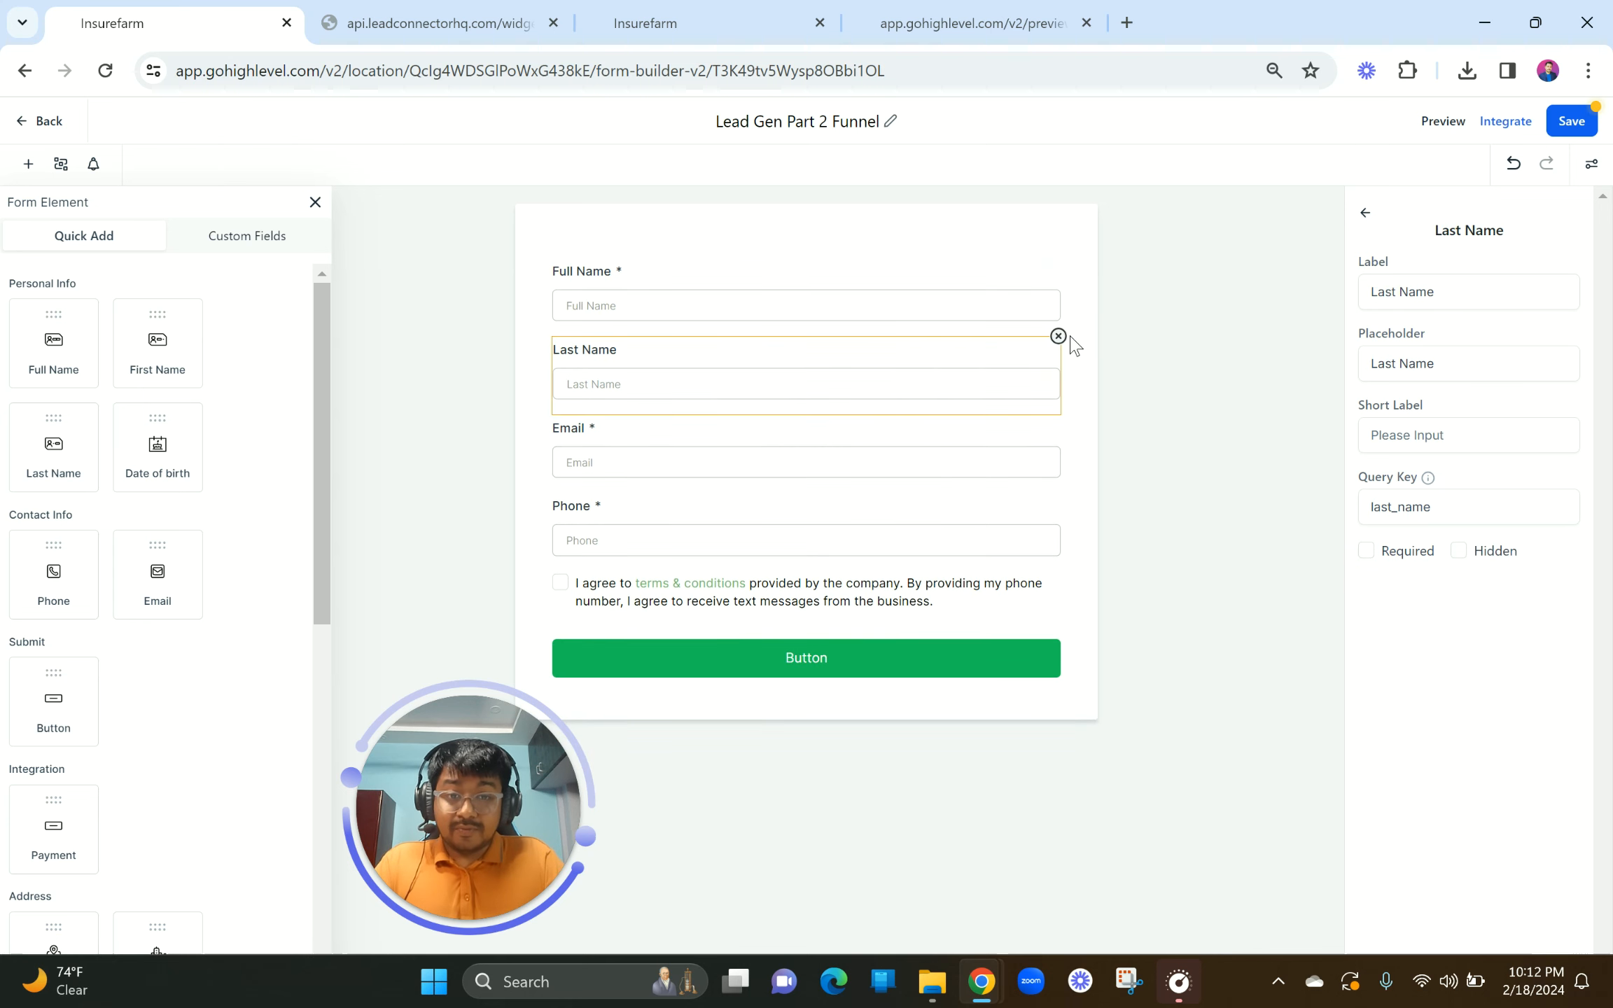
pyautogui.click(1057, 336)
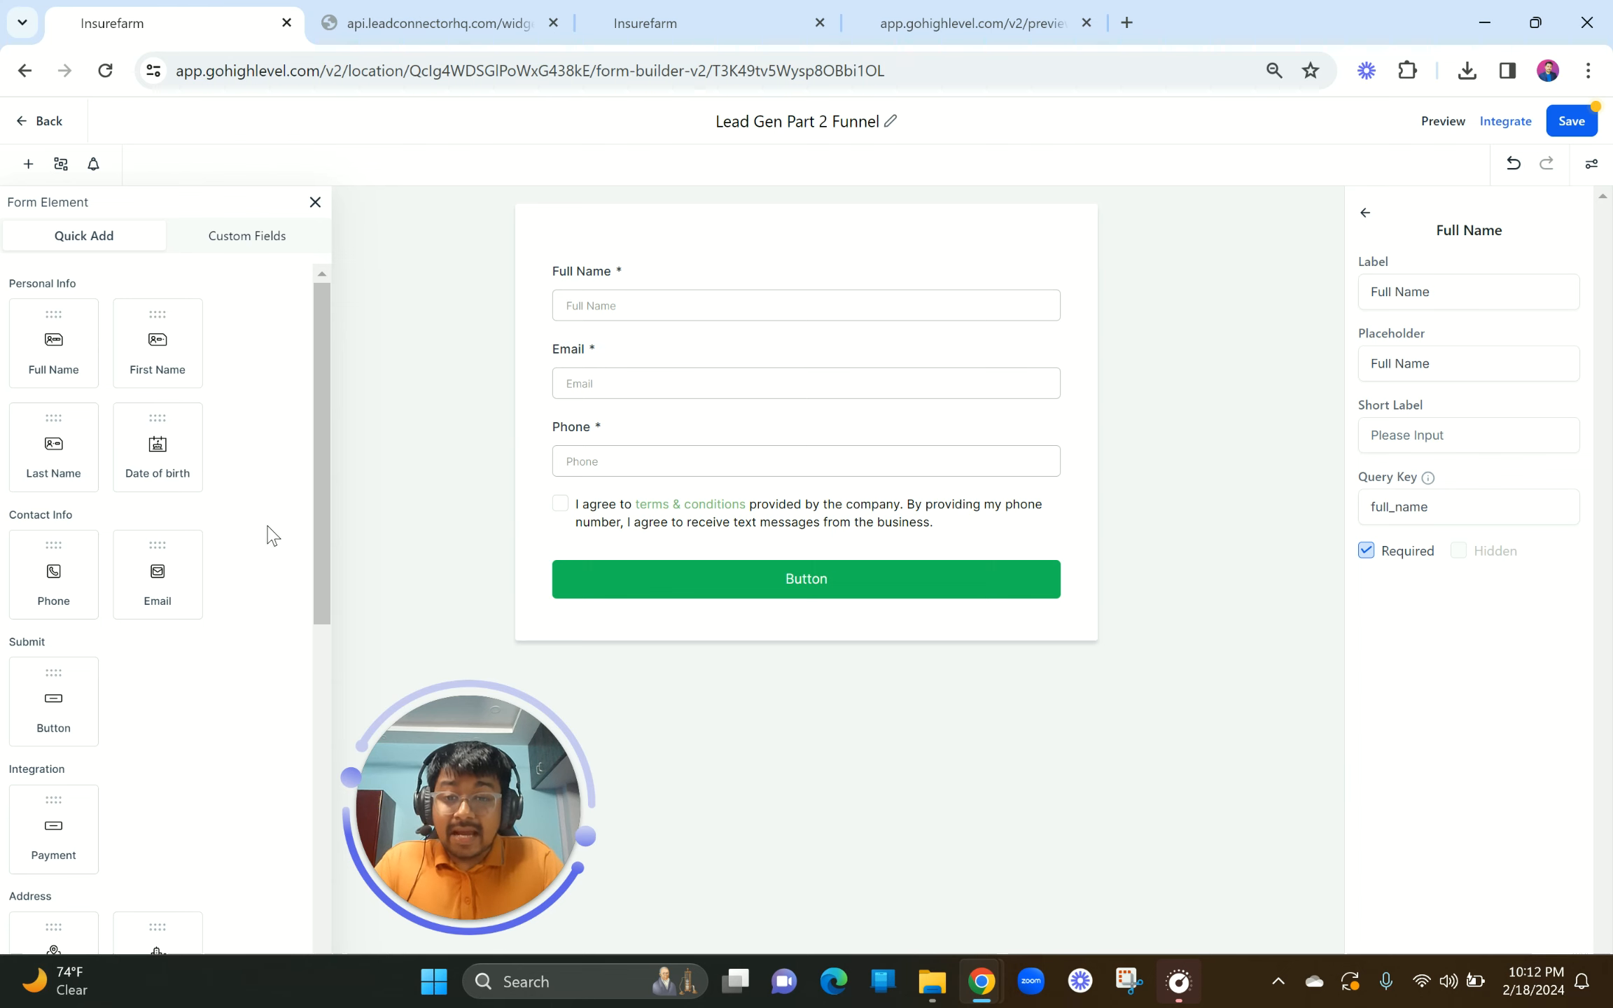
# Step: Review the Email and Phone field settings, then deselect the Phone field
pyautogui.click(651, 384)
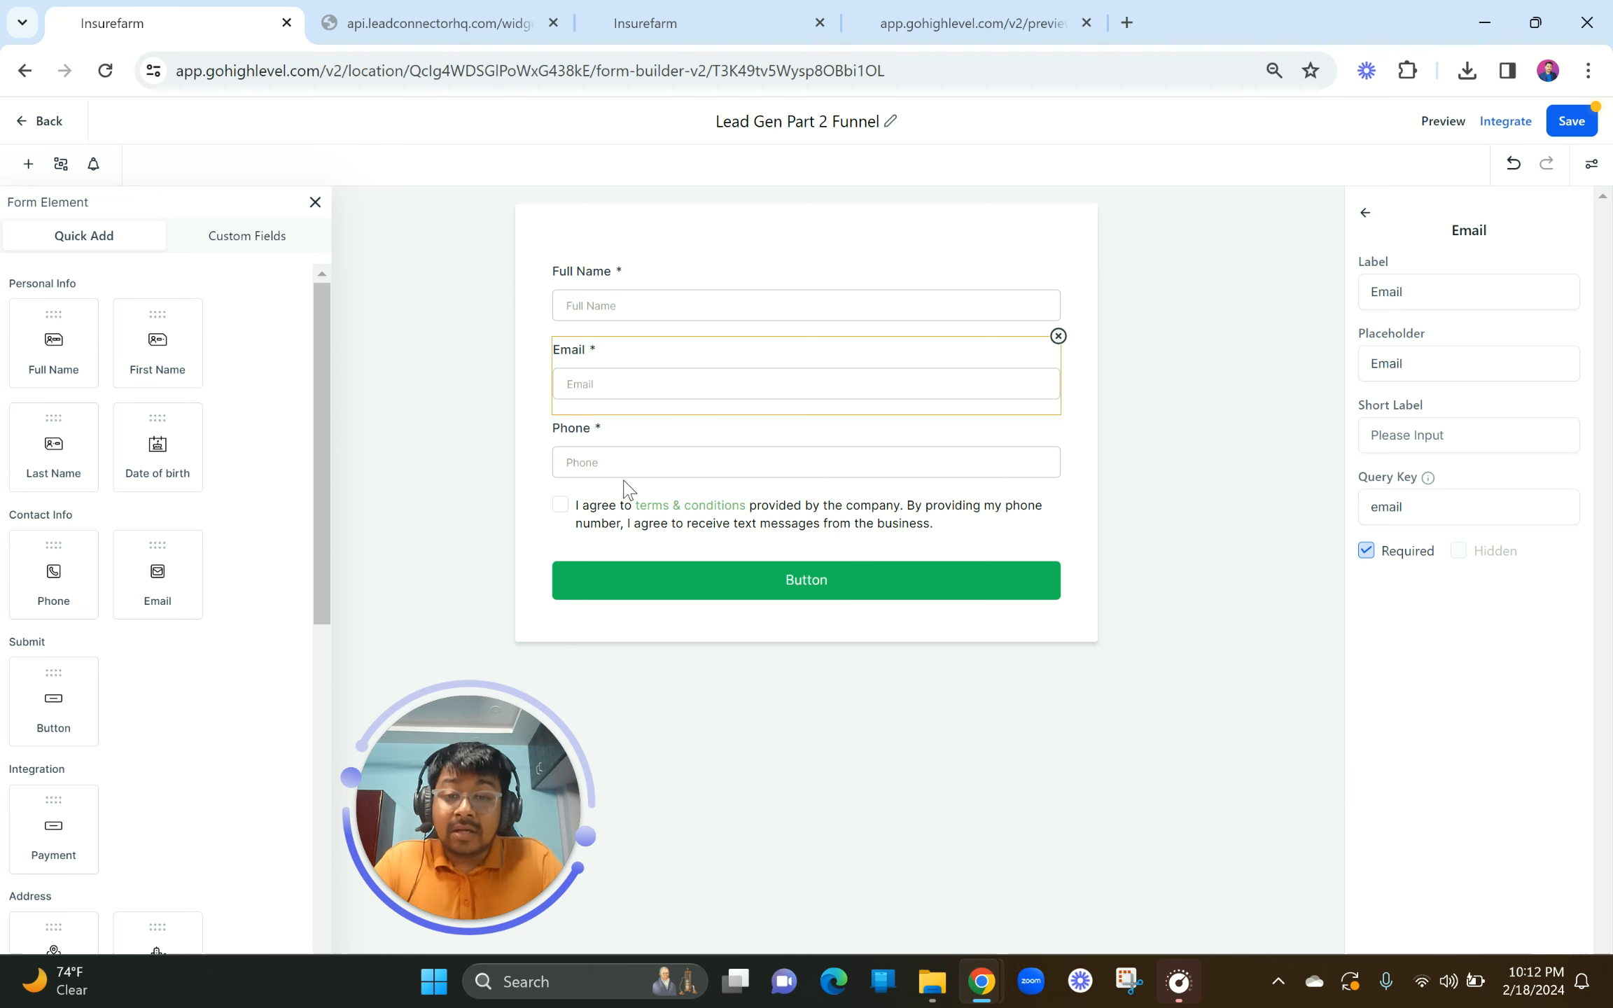
pyautogui.click(671, 457)
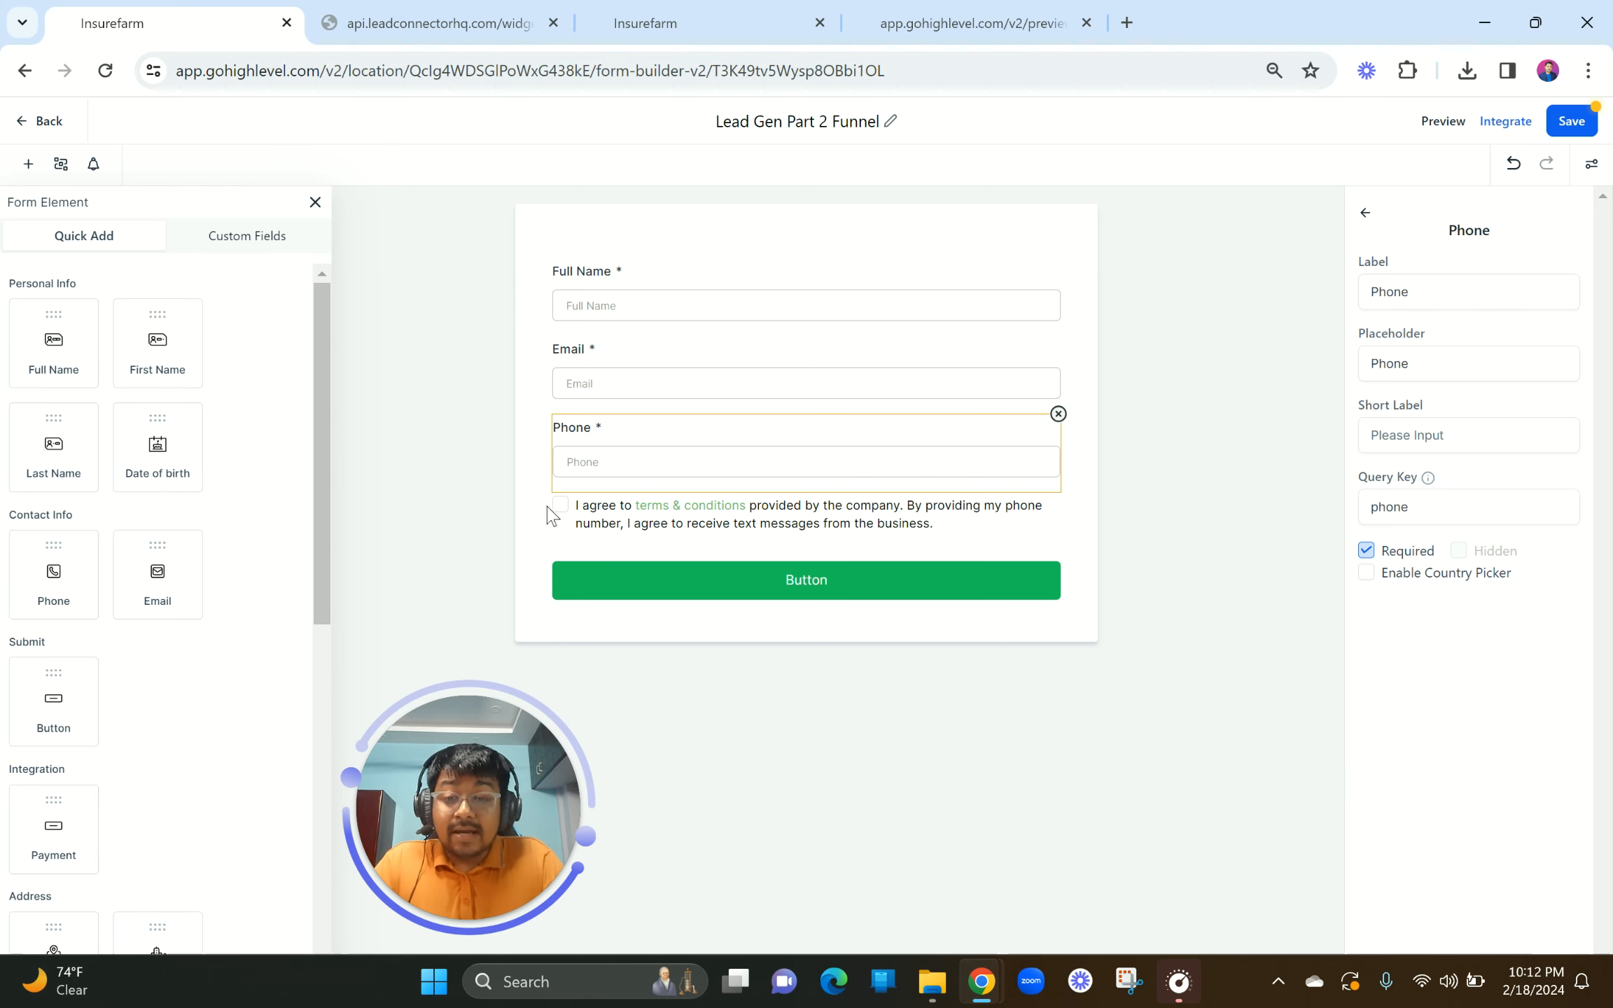
pyautogui.click(931, 535)
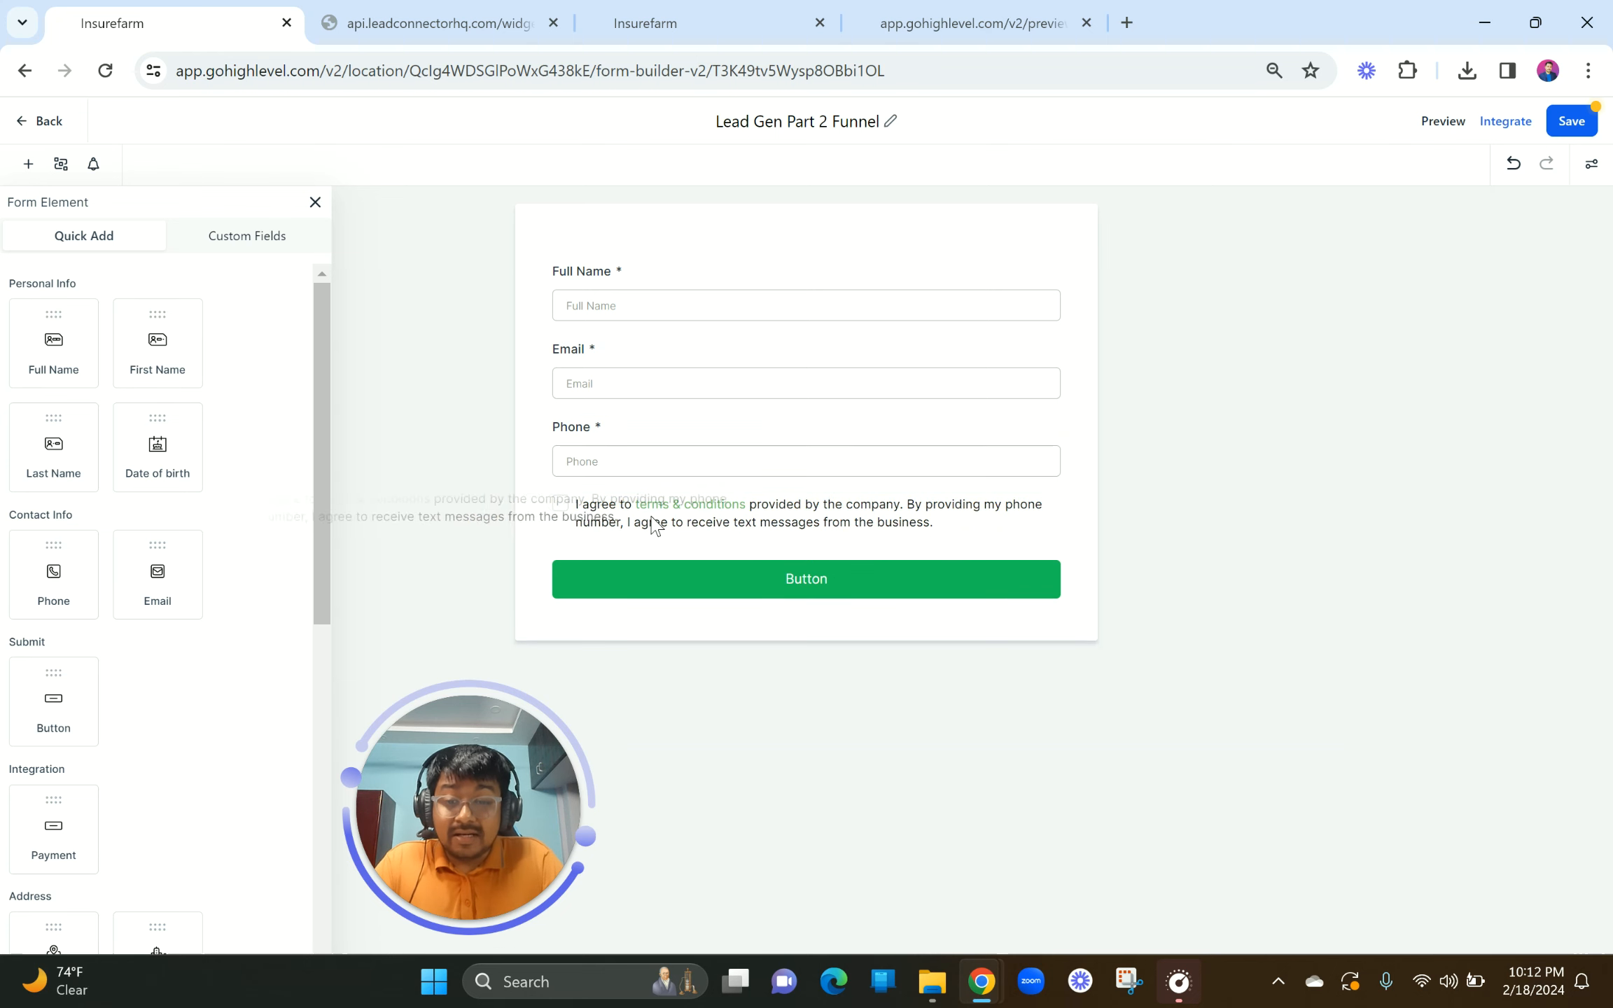
# Step: Select the Phone field and the submit button, then switch to the hues landing page builder
pyautogui.click(639, 451)
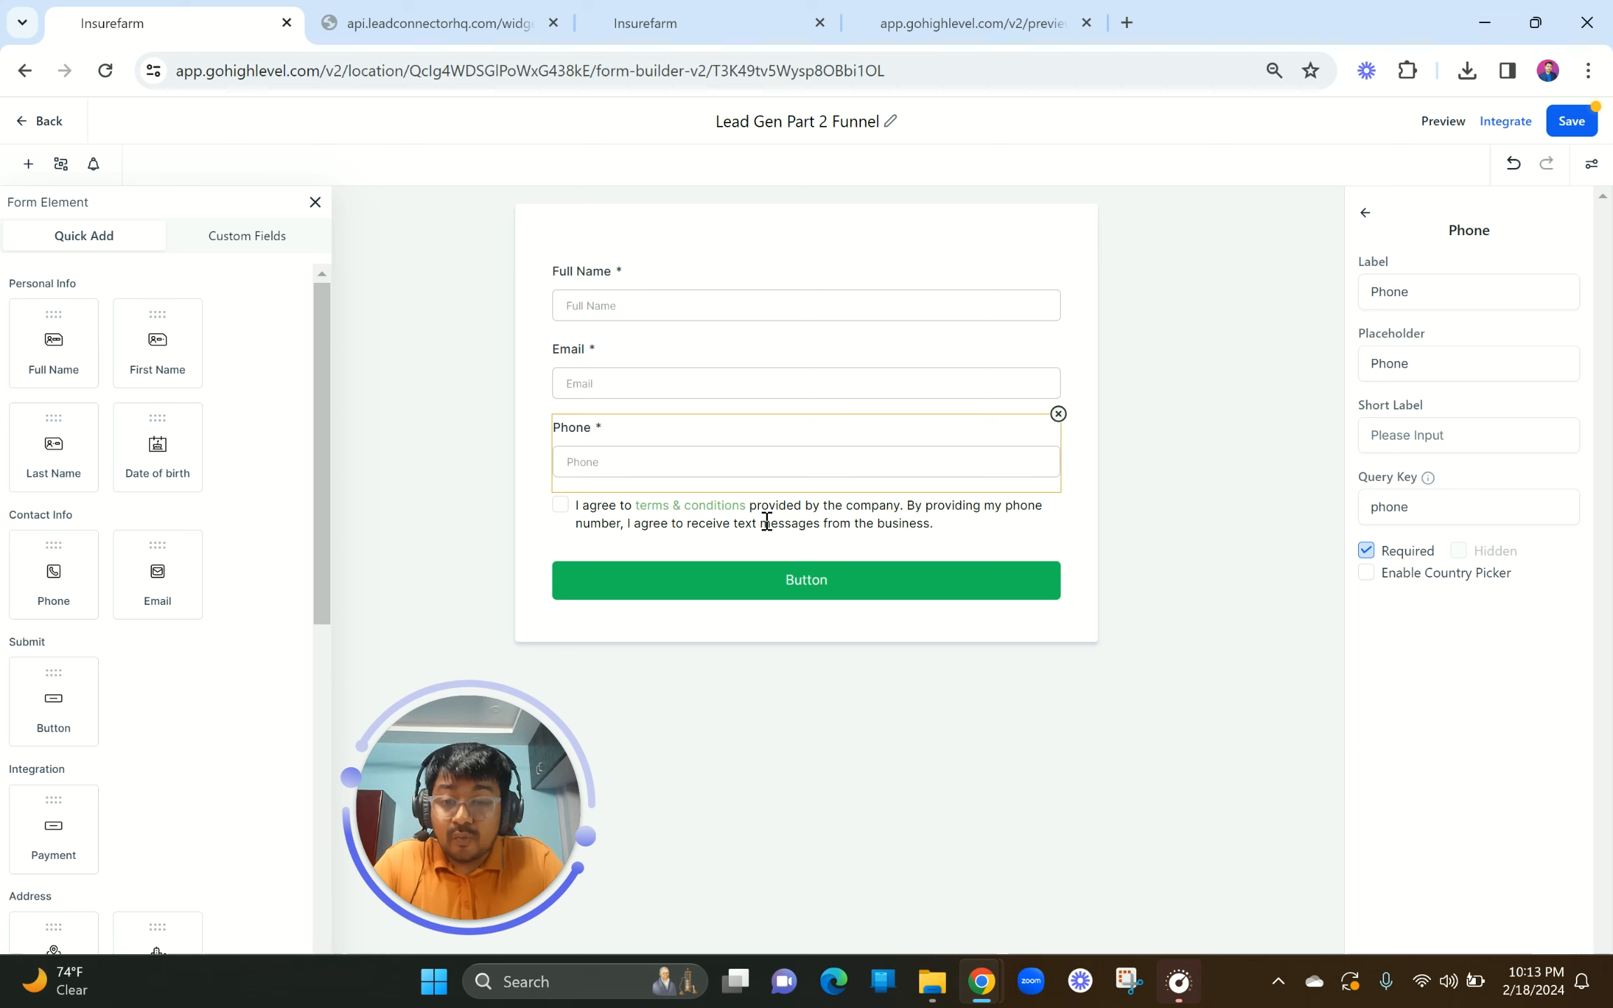
pyautogui.click(744, 594)
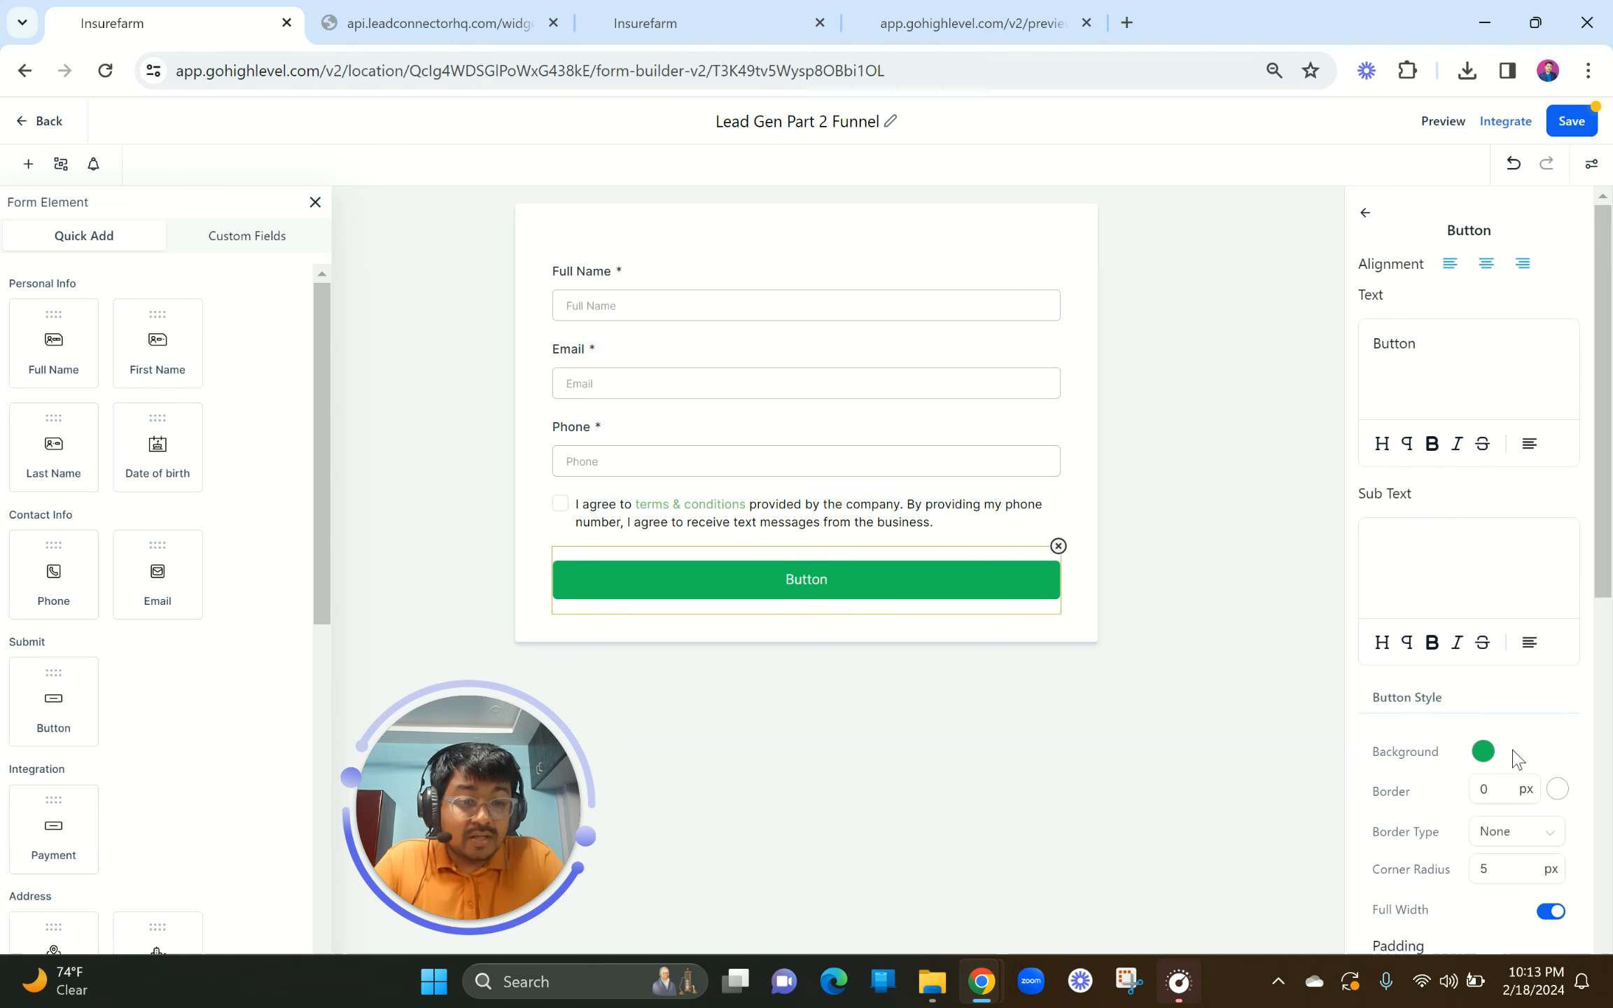
pyautogui.click(770, 21)
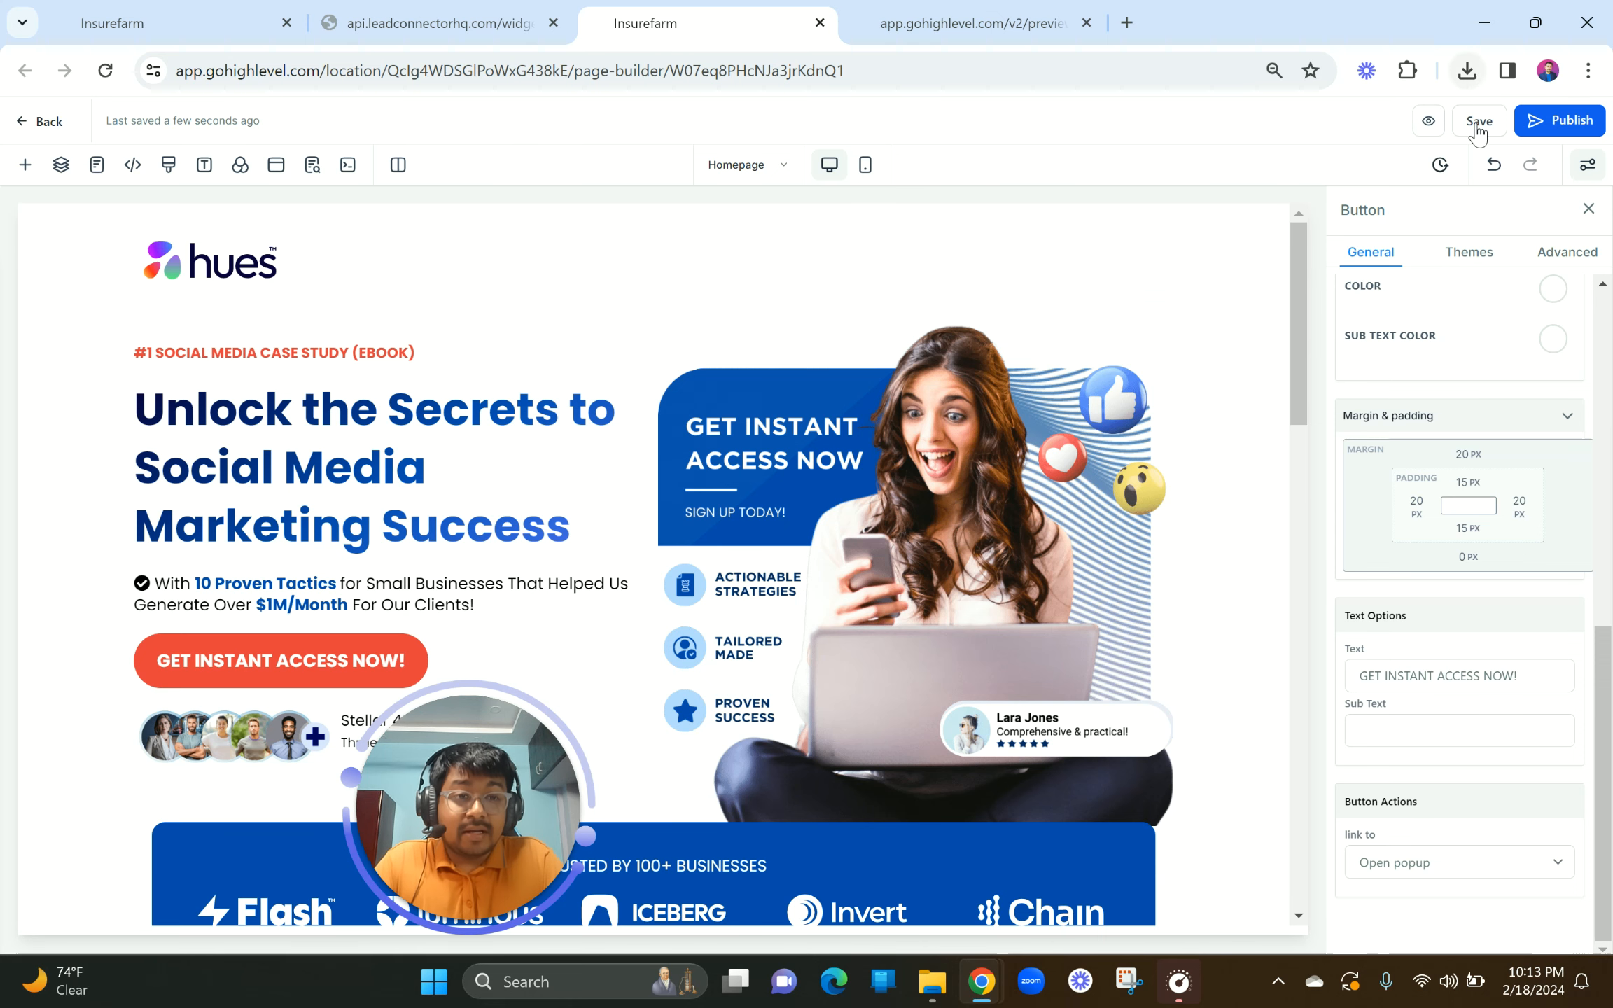
# Step: Sample blue 0C52B1 from the landing page image with ColorPick Eyedropper, then return to the form builder
pyautogui.click(1406, 70)
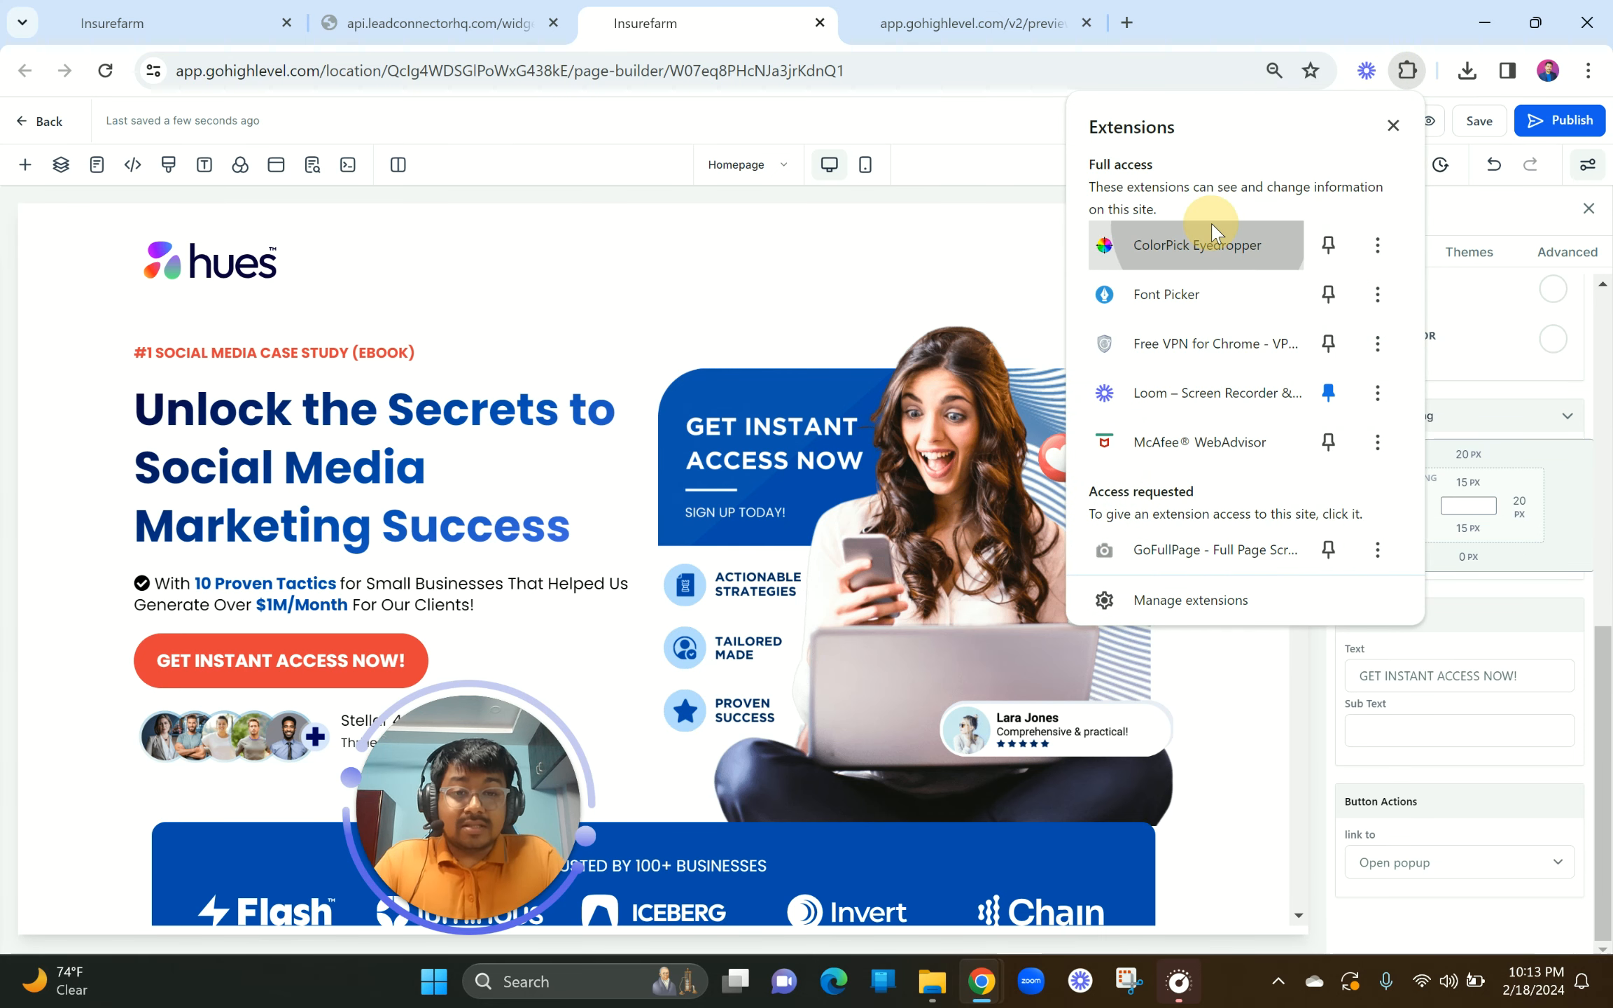
pyautogui.click(1201, 246)
pyautogui.click(754, 390)
pyautogui.hotkey('ctrl', 'c')
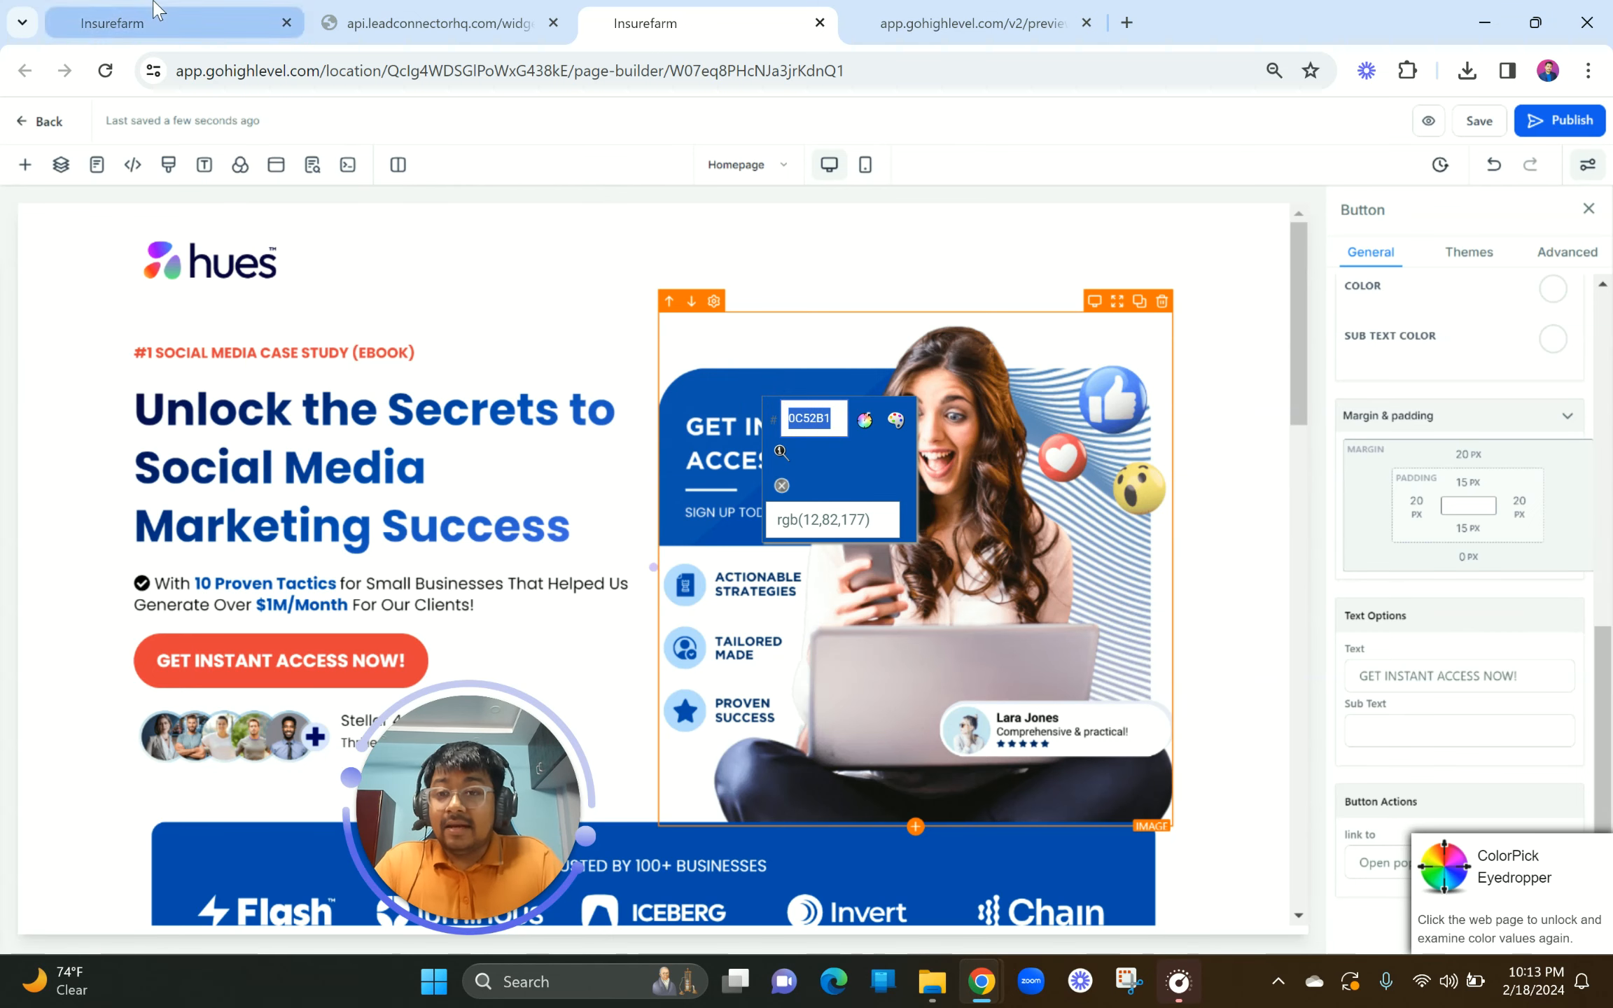
pyautogui.click(154, 23)
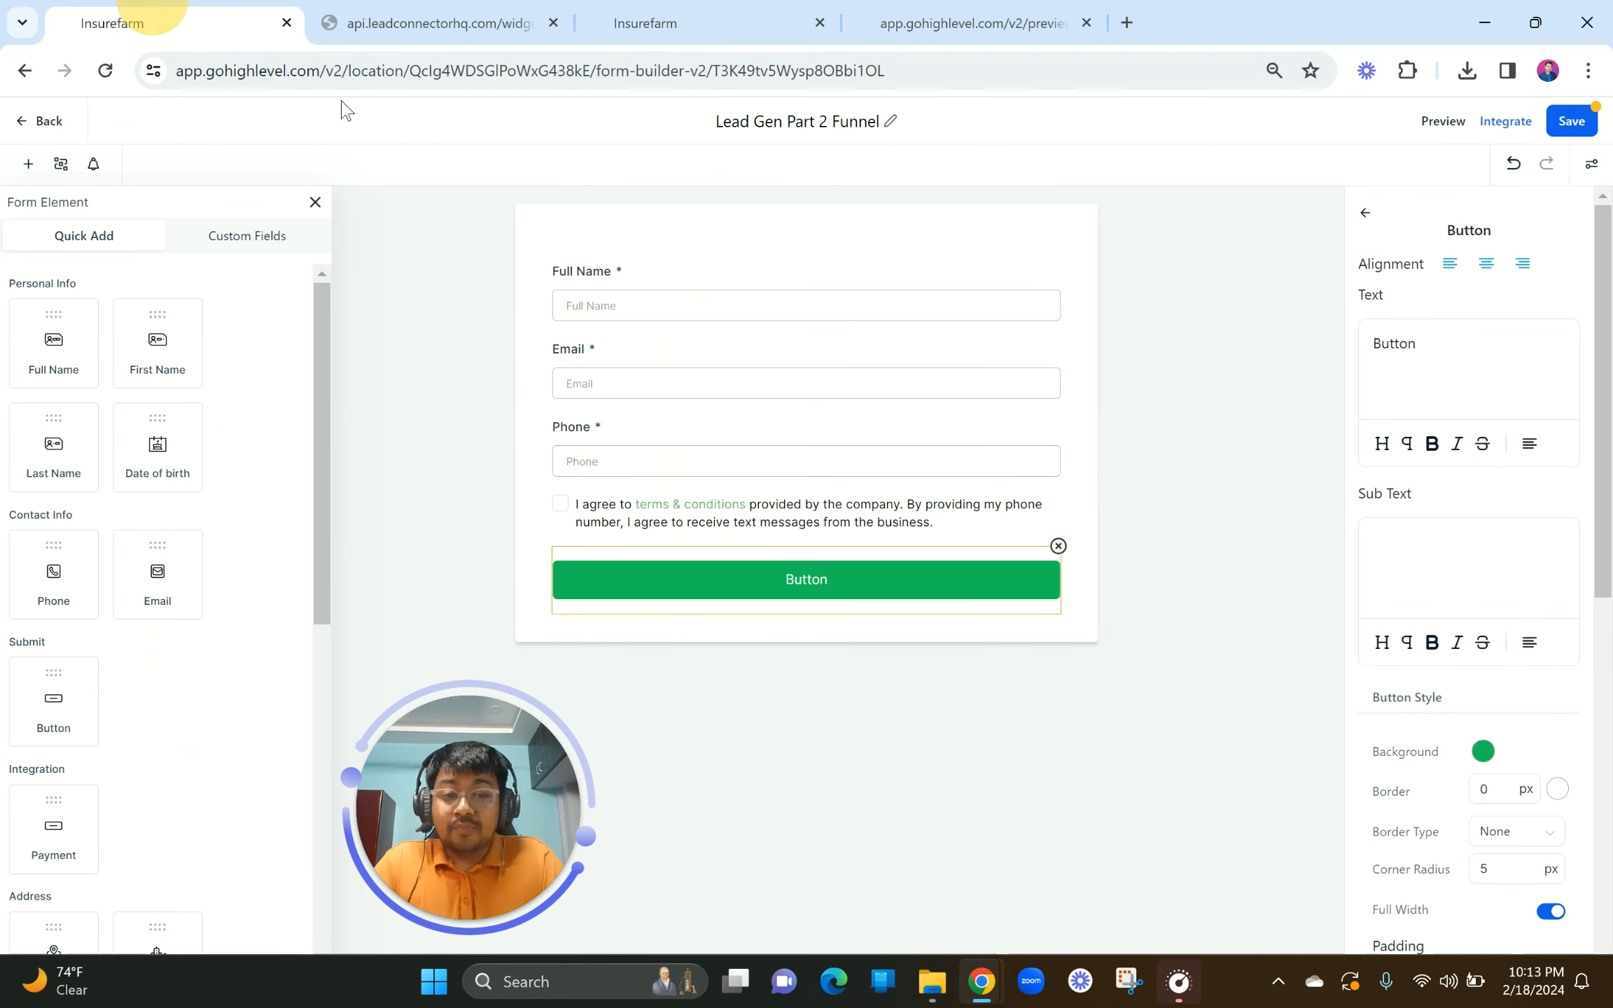
# Step: Set the submit button's background colour to #0C52B1FF
pyautogui.click(1483, 751)
pyautogui.click(1500, 709)
pyautogui.hotkey('ctrl', 'a')
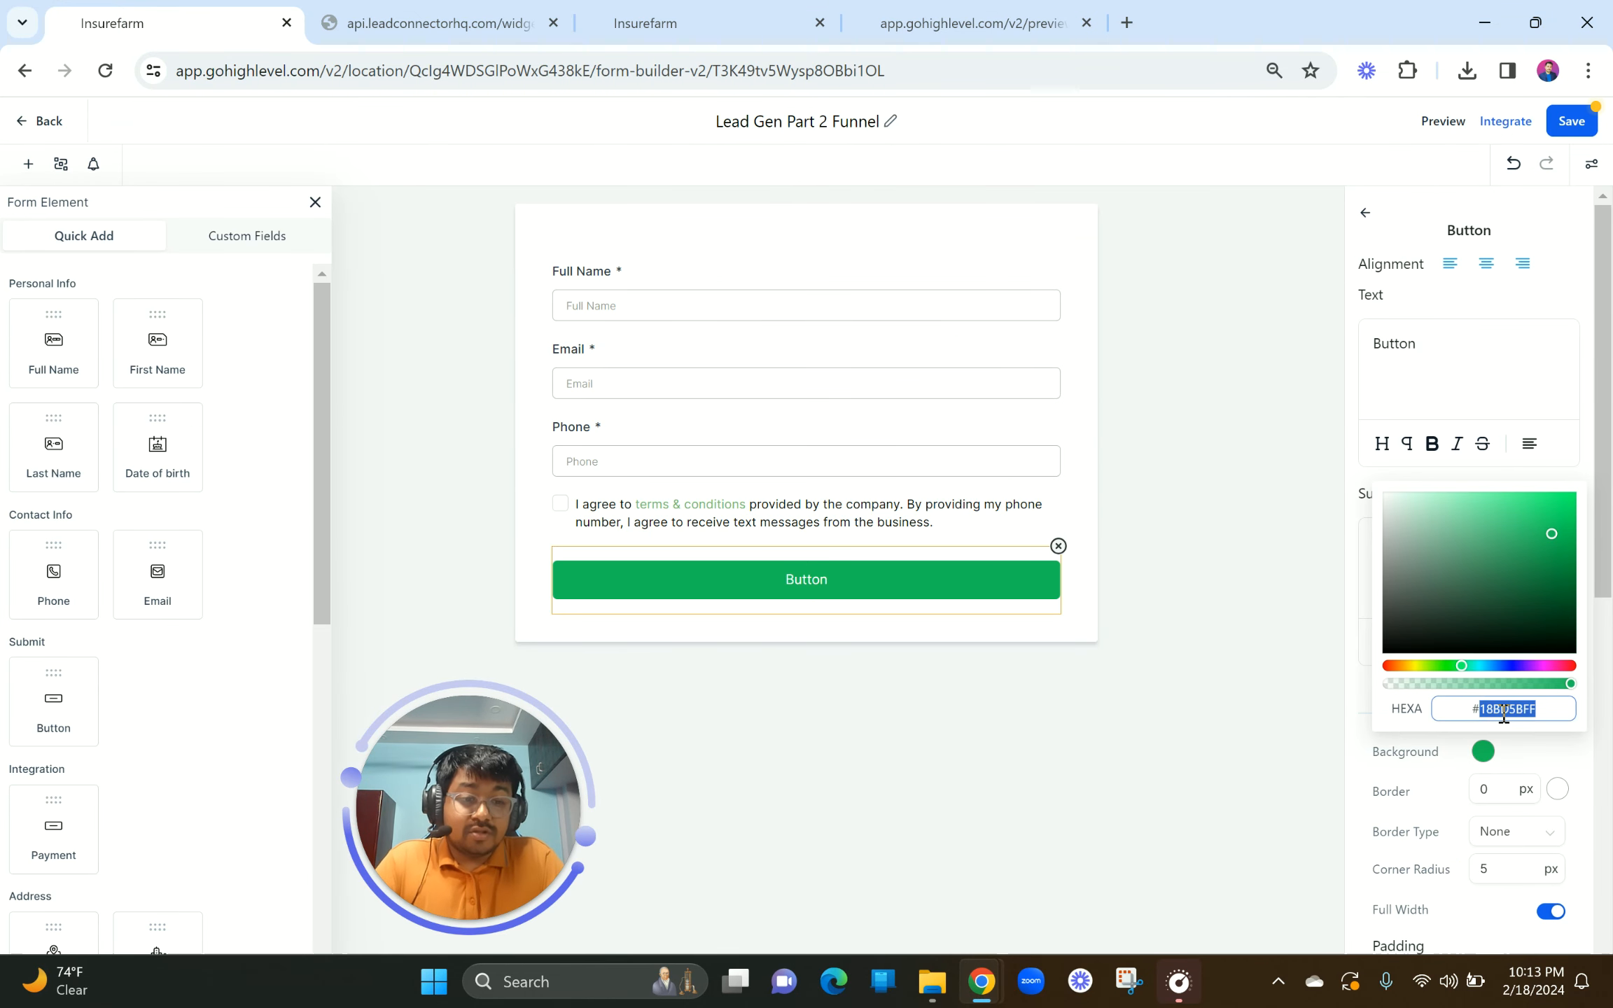
pyautogui.hotkey('ctrl', 'v')
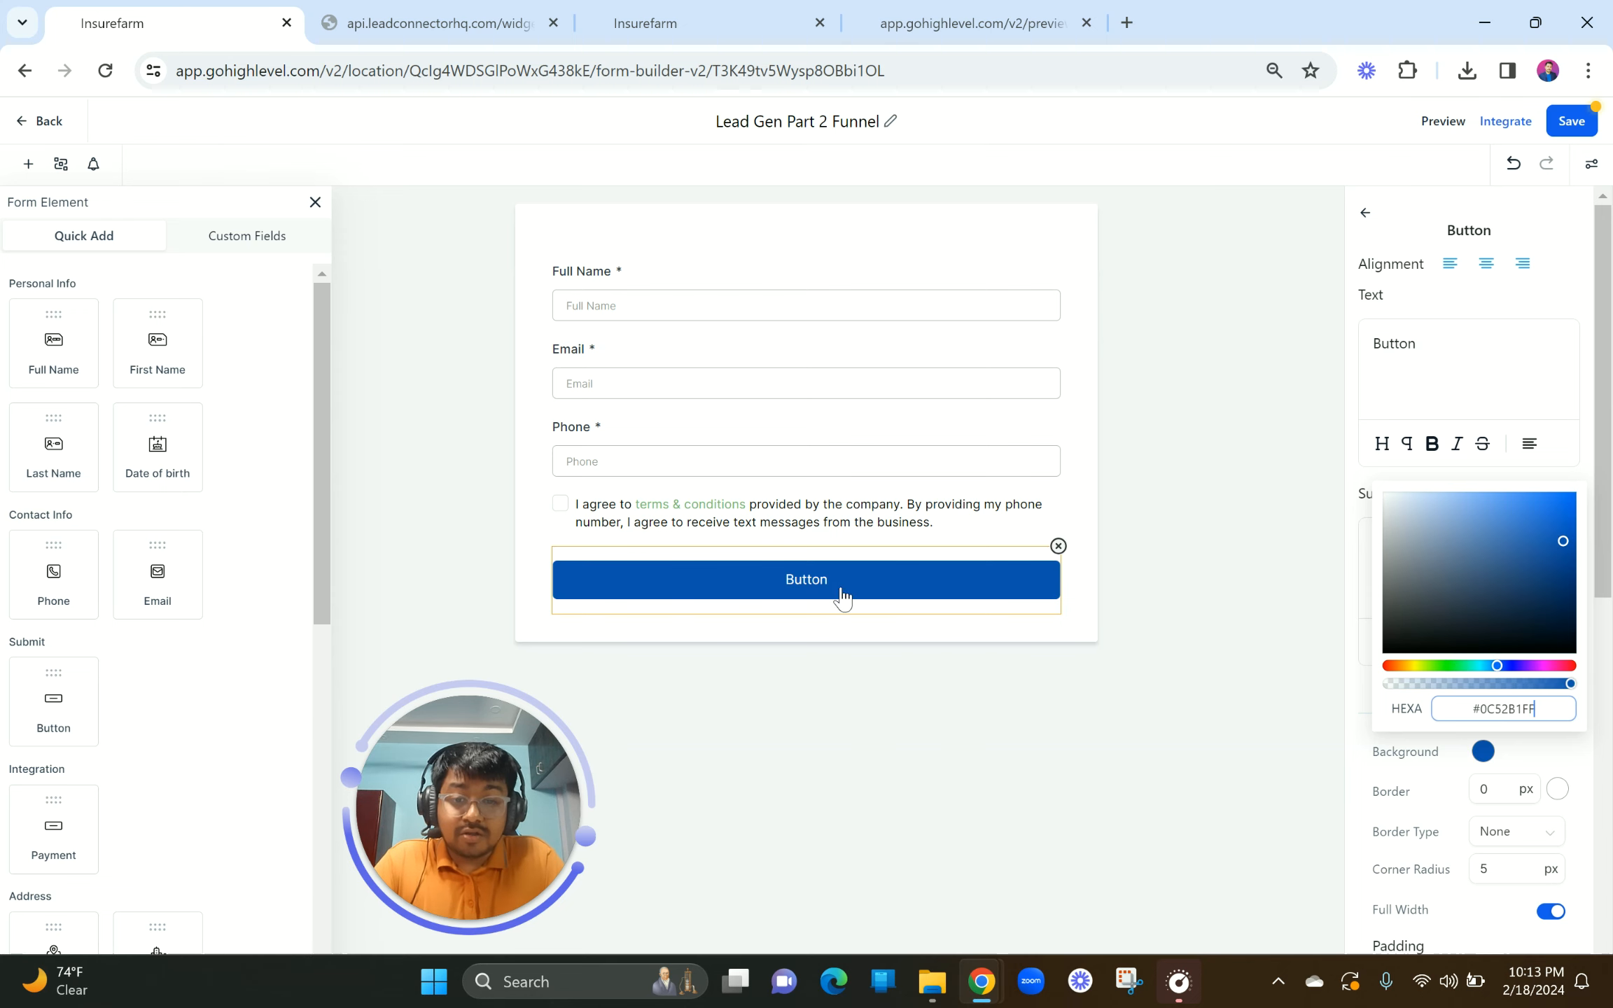
pyautogui.click(817, 582)
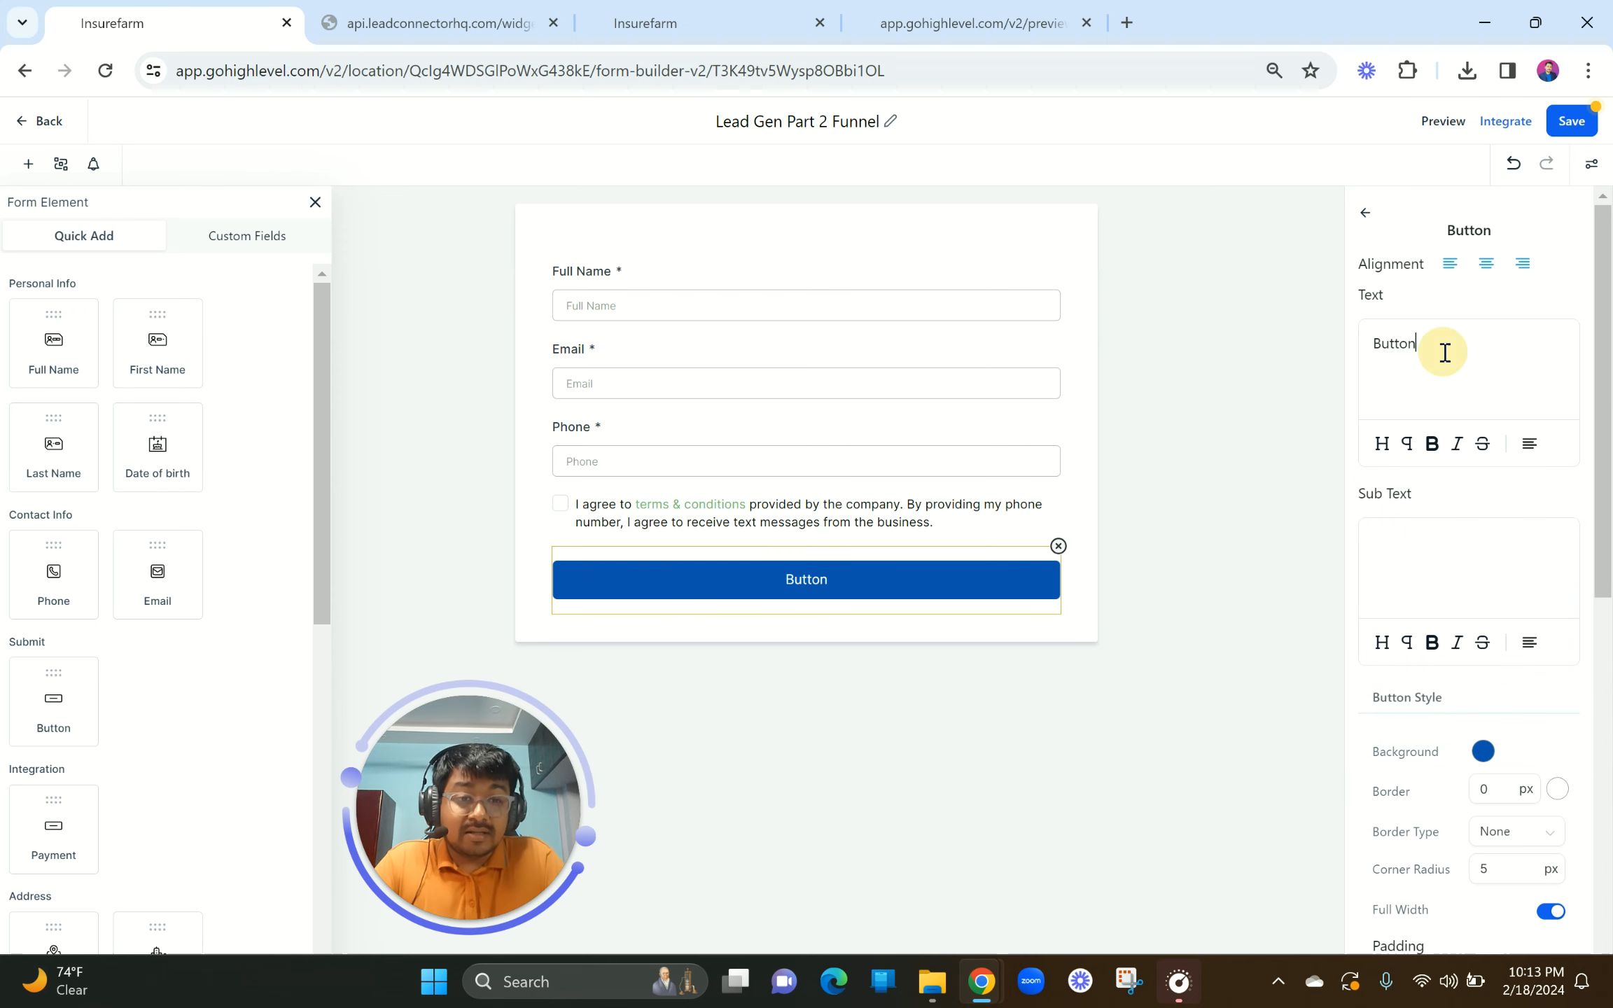
# Step: Select the button label text, re-maximise the browser and return to the form builder
pyautogui.moveTo(1444, 350); pyautogui.dragTo(1355, 343)
pyautogui.doubleClick(1101, 9)
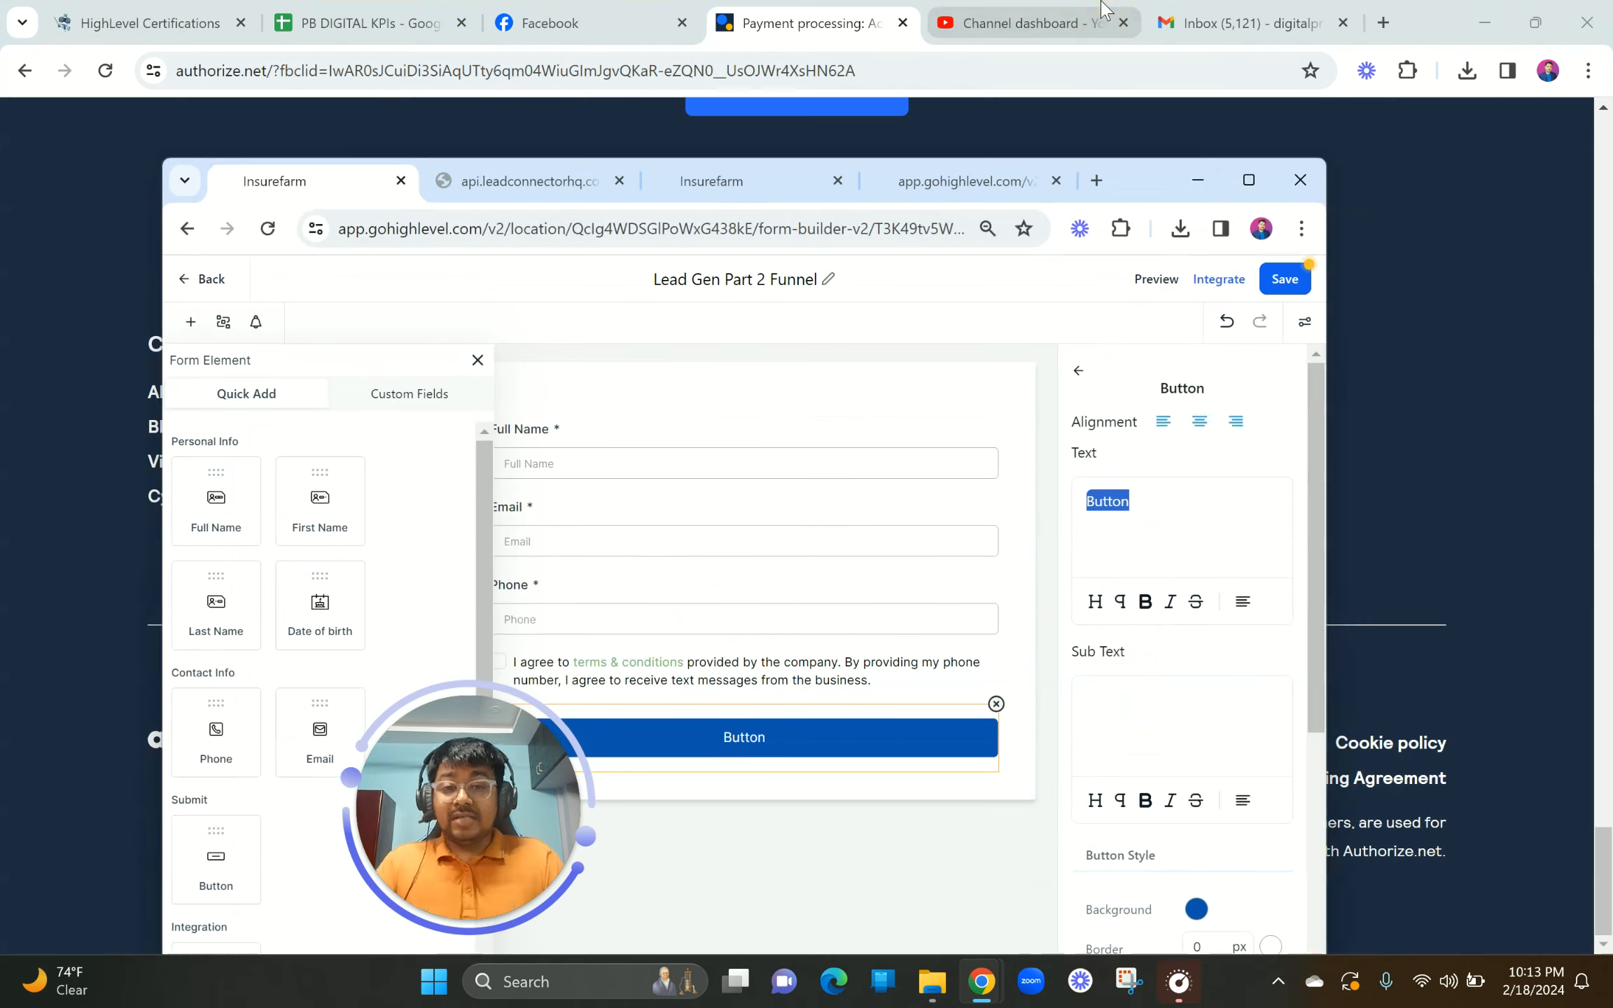
pyautogui.click(1243, 182)
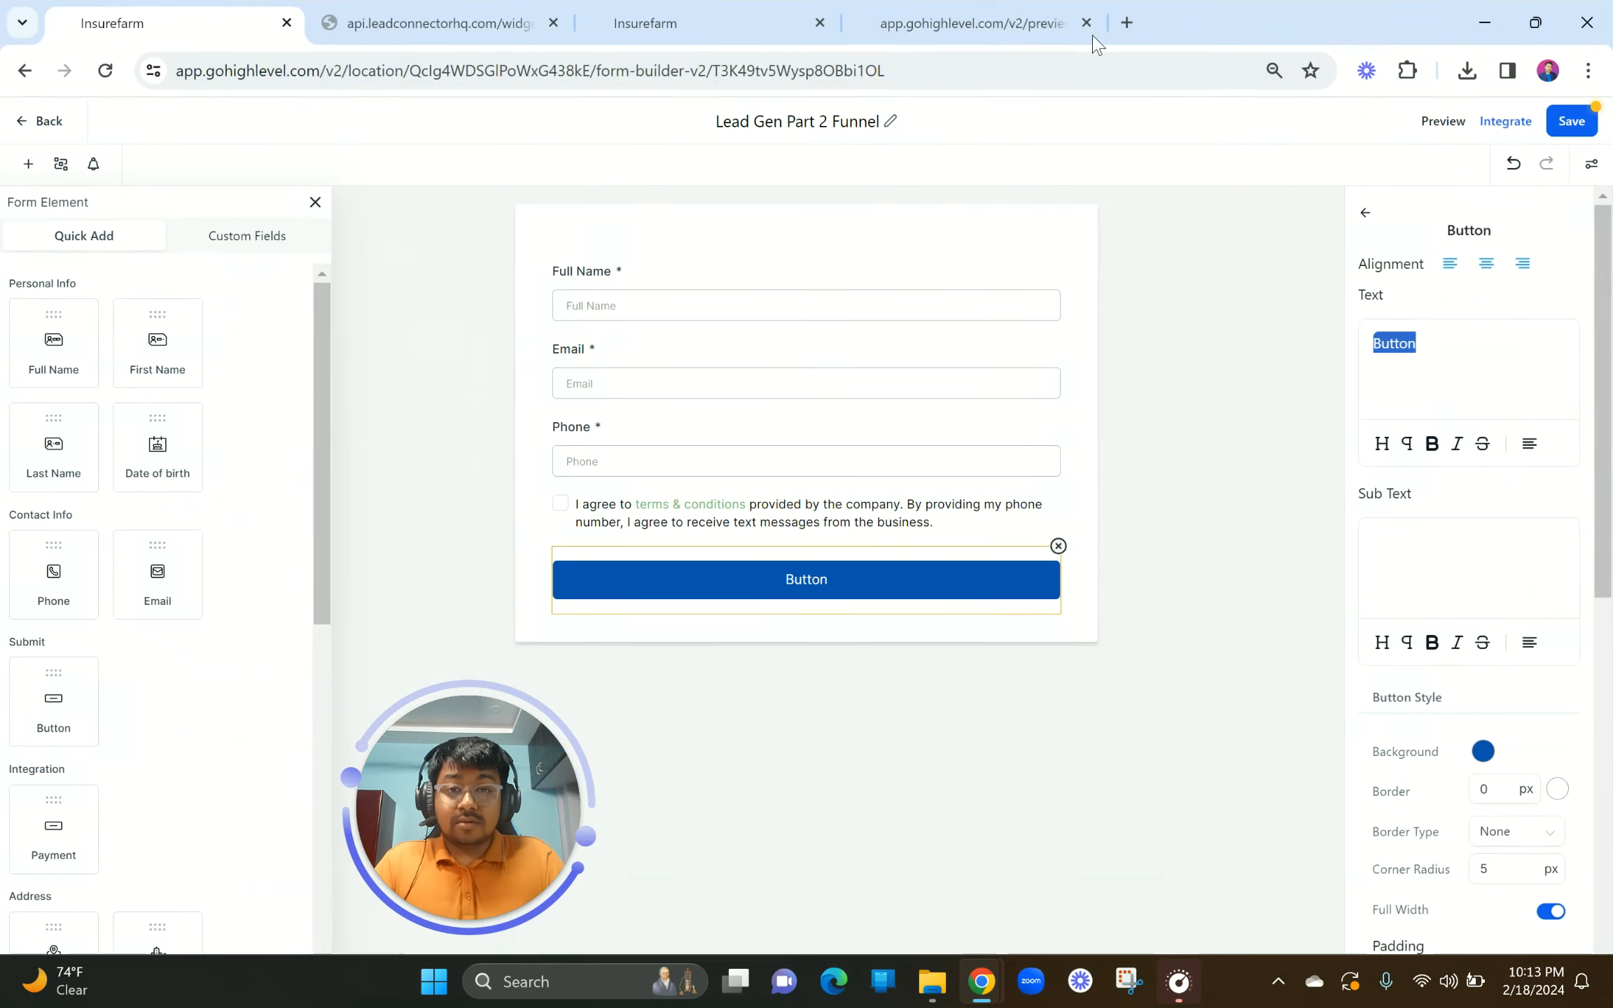
pyautogui.click(1023, 21)
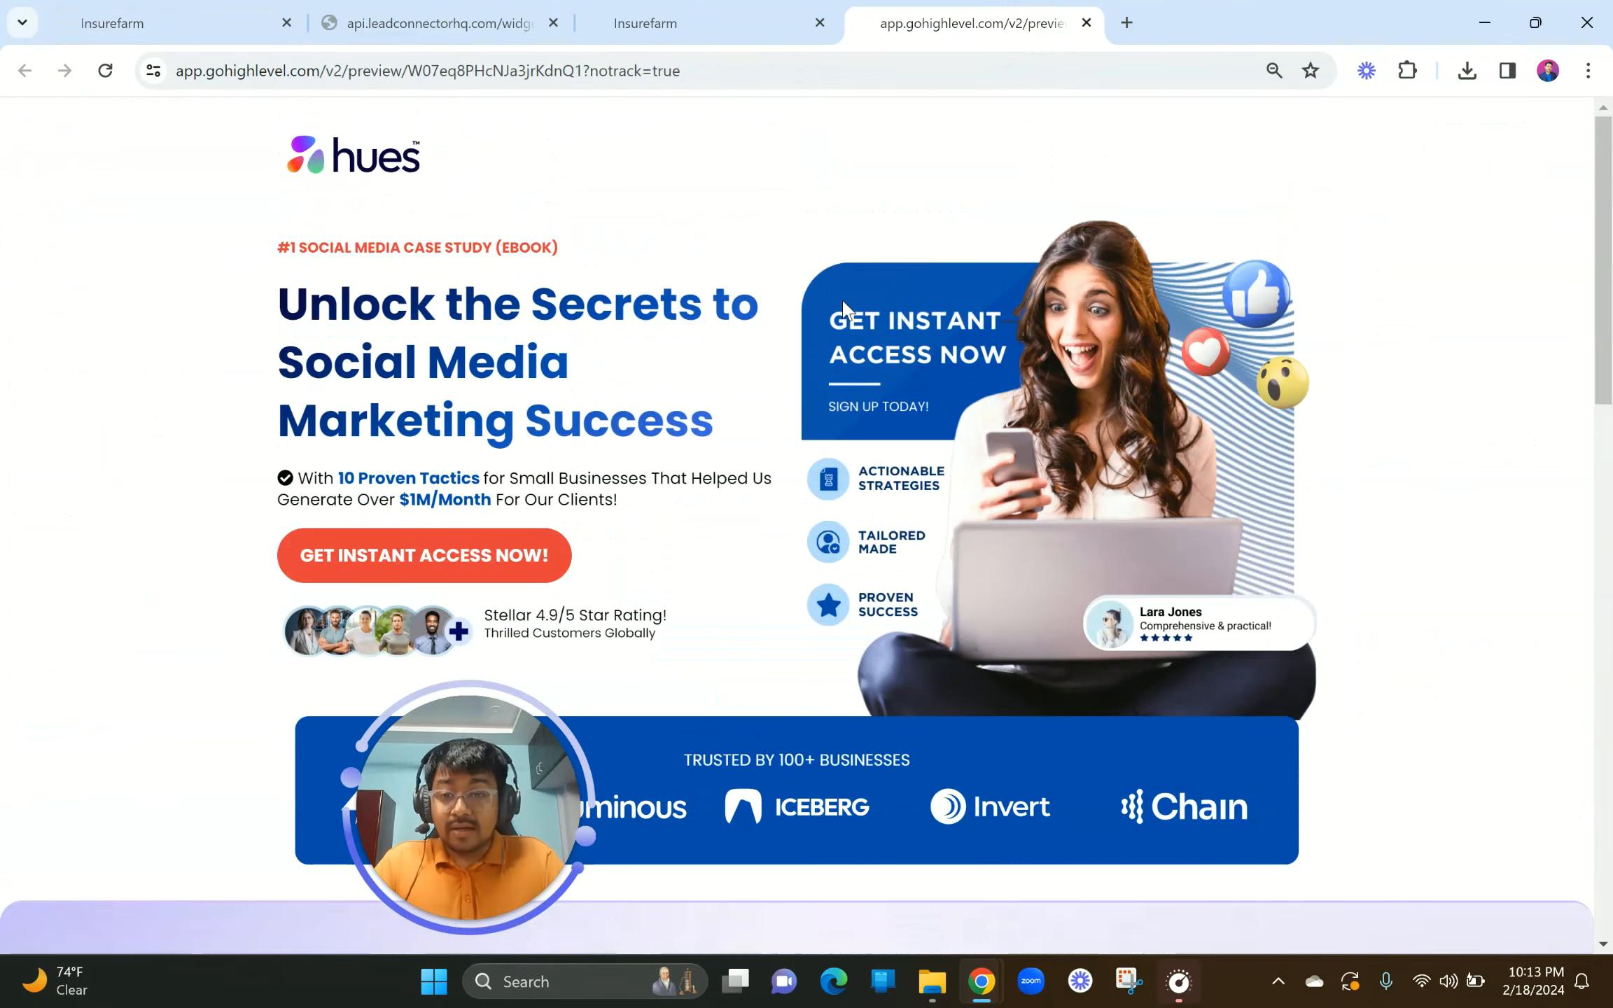
pyautogui.click(228, 11)
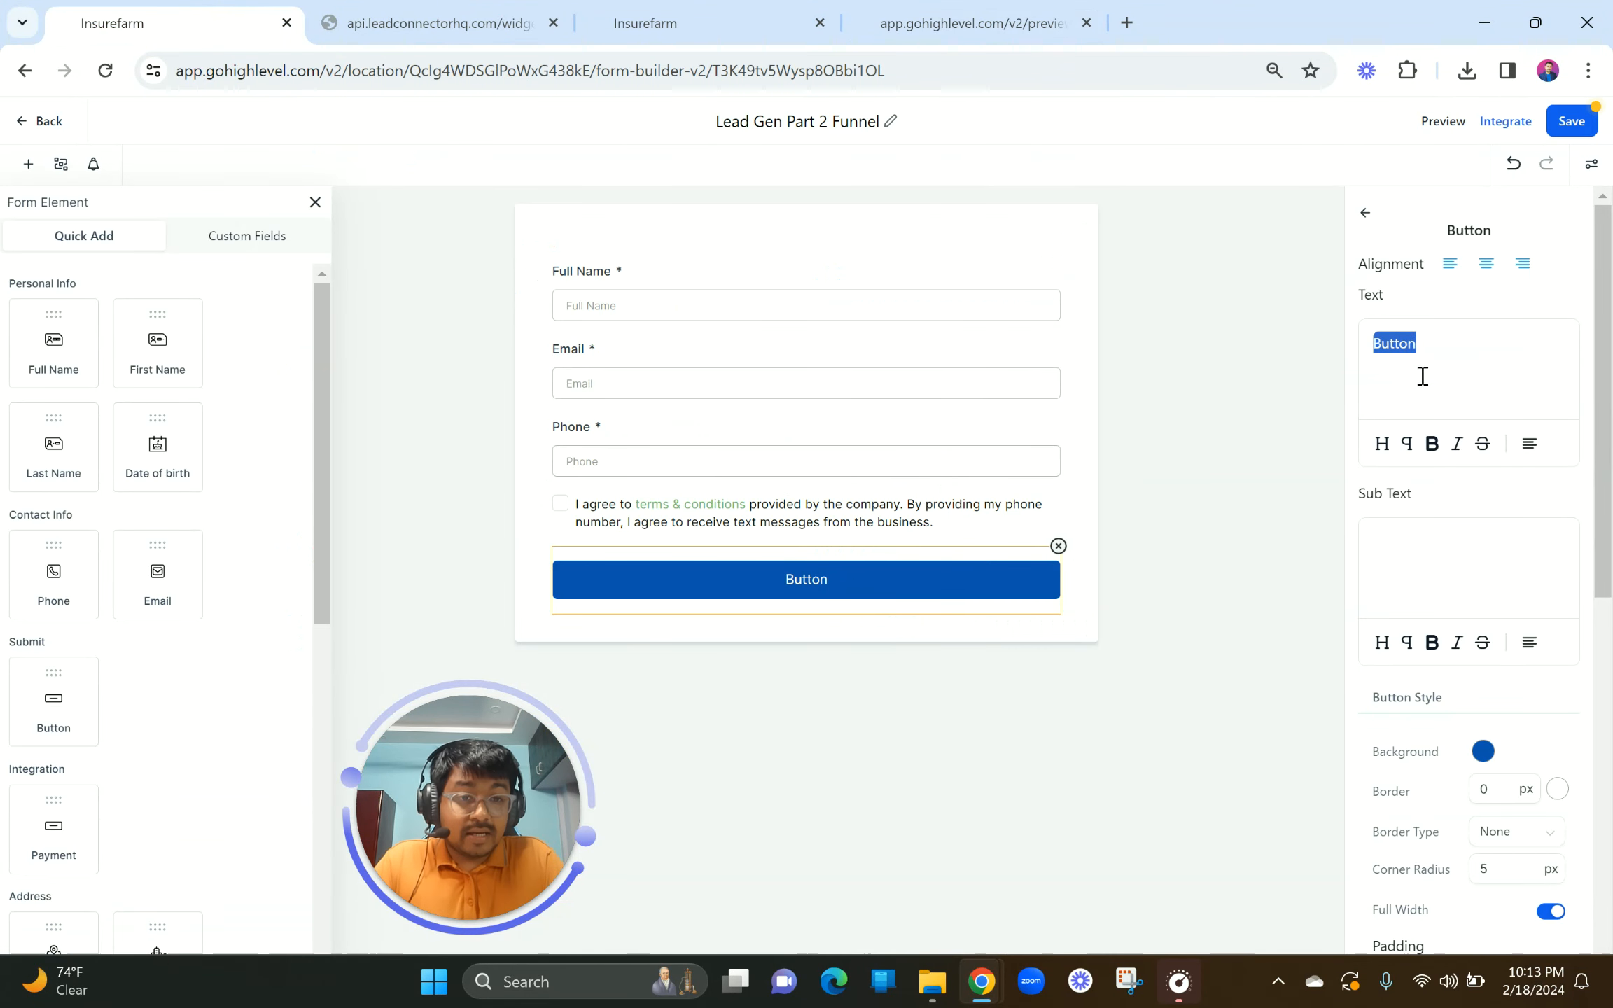
# Step: Change the submit button label to 'GET YOUR EBOOK NOW!' and make it bold
pyautogui.write('GET')
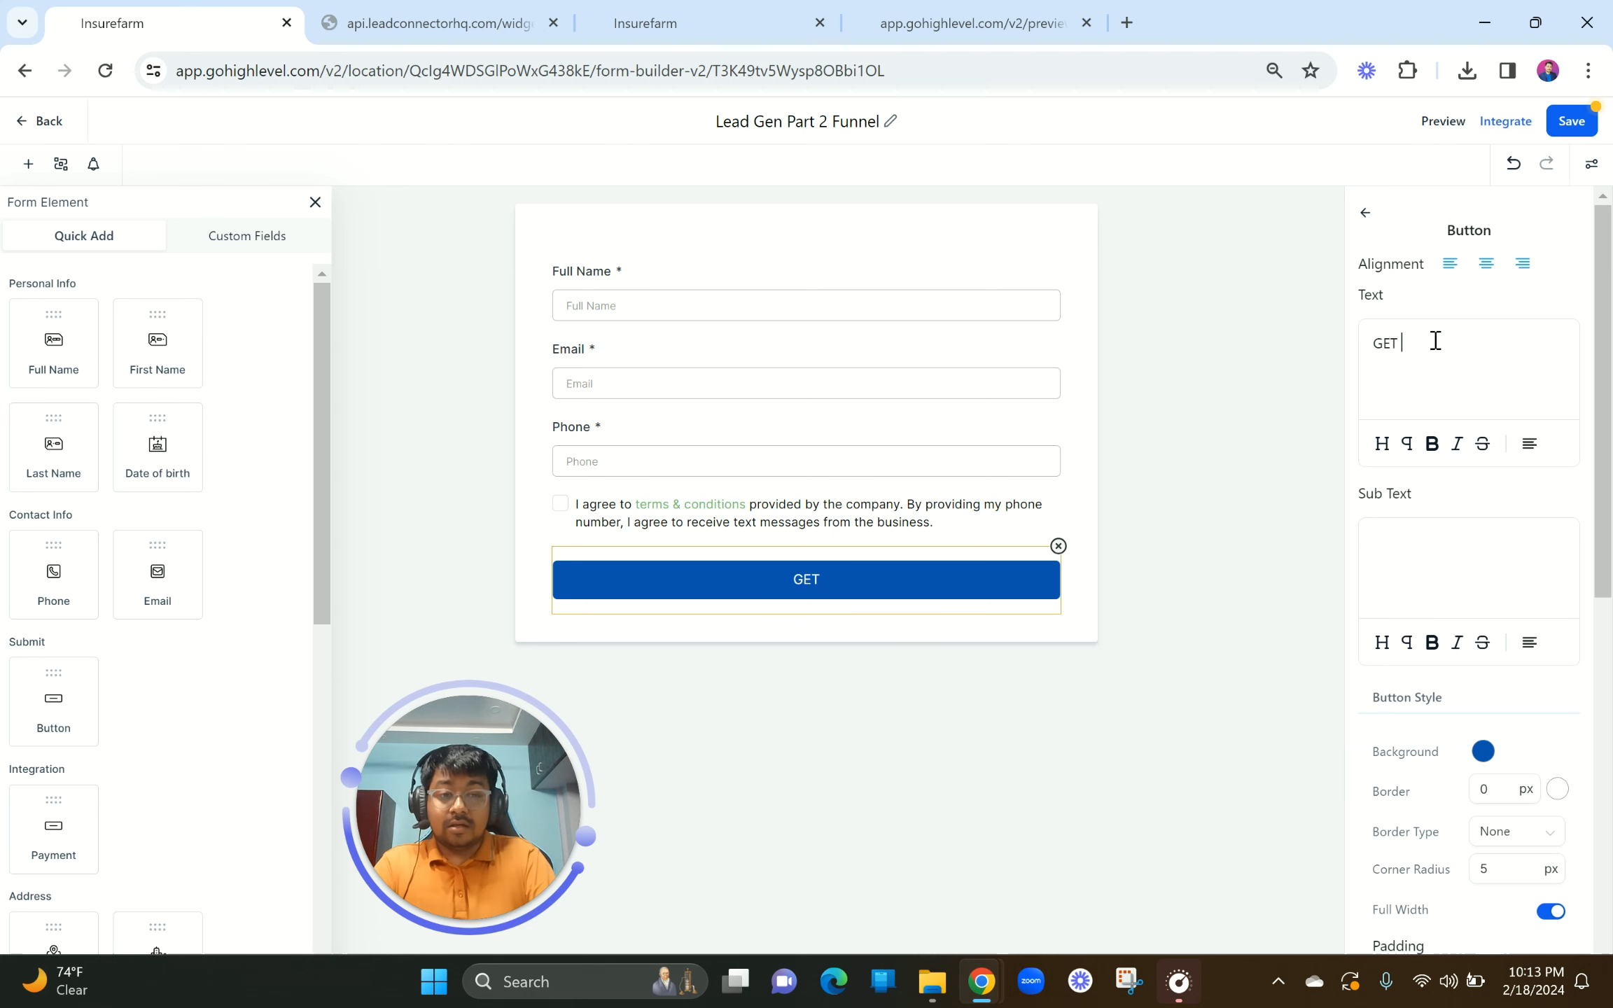
pyautogui.write(' YOUR')
pyautogui.press('BackSpace')
pyautogui.press('BackSpace')
pyautogui.press('BackSpace')
pyautogui.write('O')
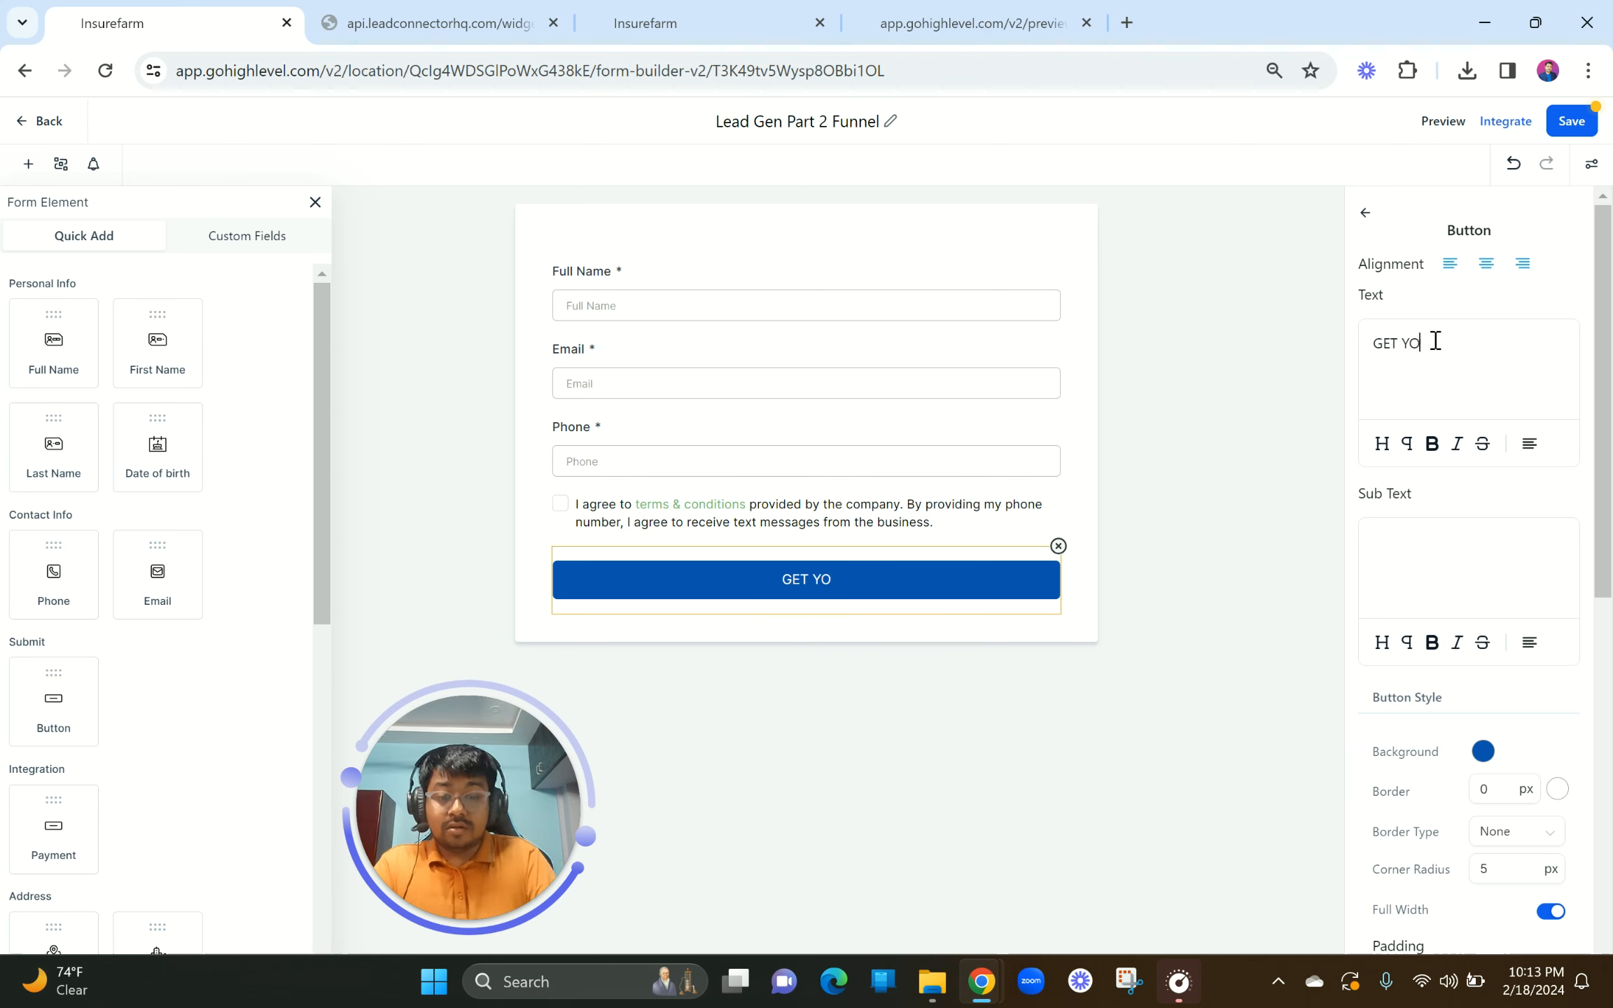
pyautogui.write('UR EB')
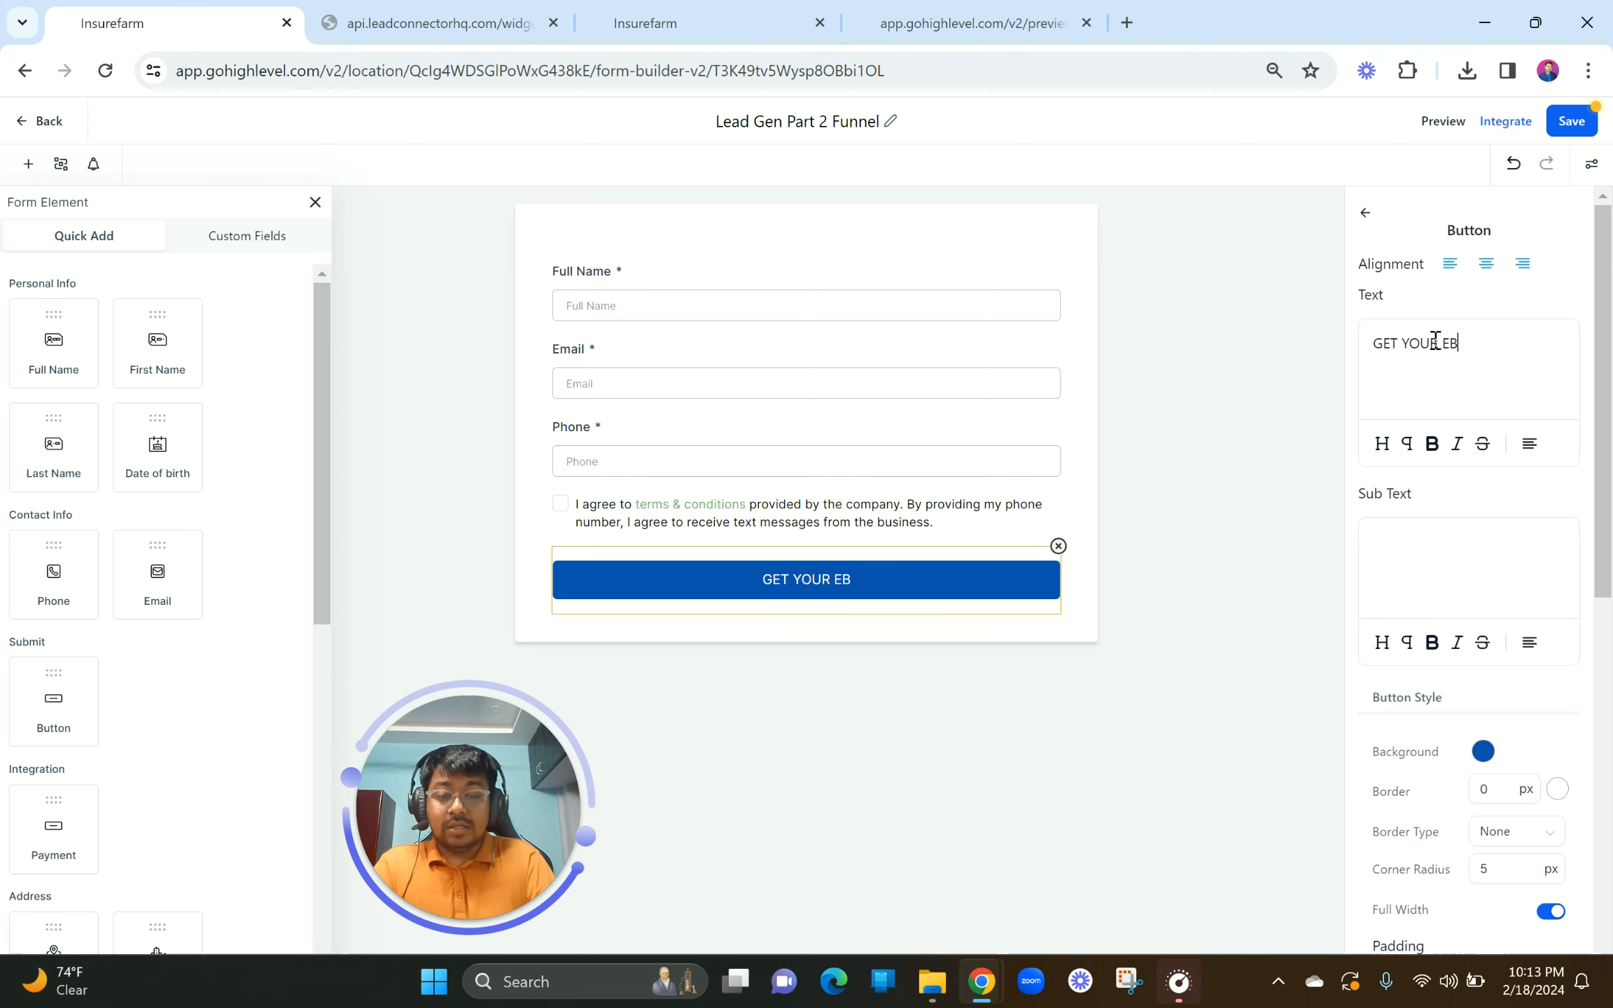
pyautogui.write('OOK NOW!')
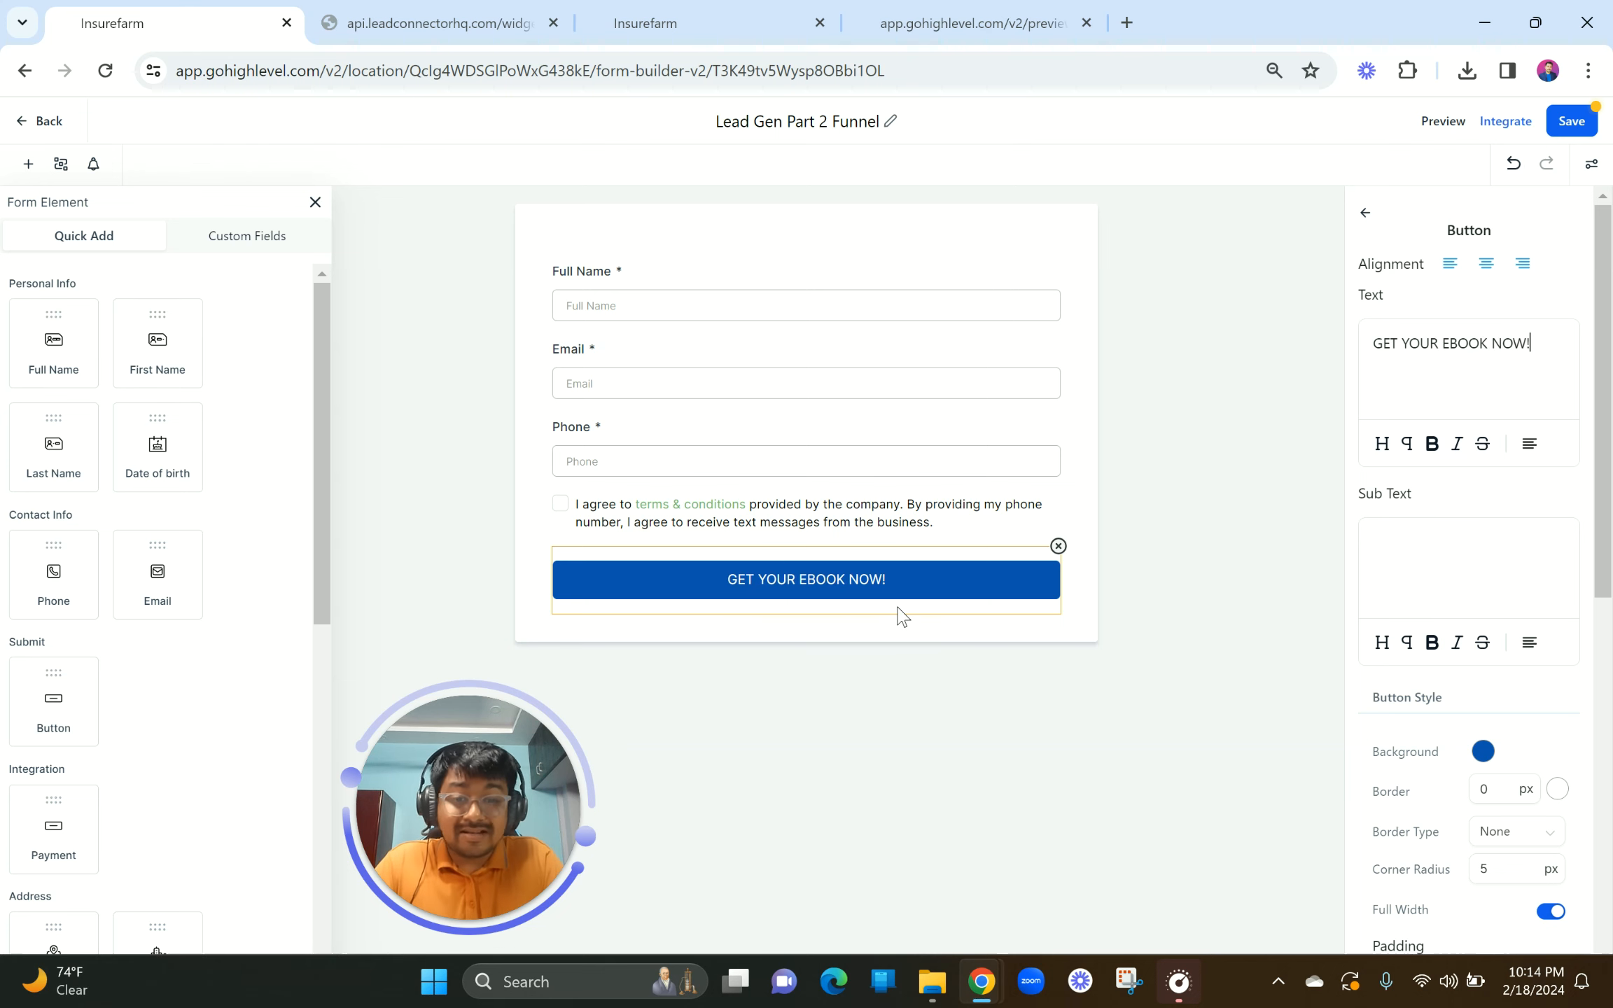
pyautogui.tripleClick(1503, 350)
pyautogui.click(1432, 444)
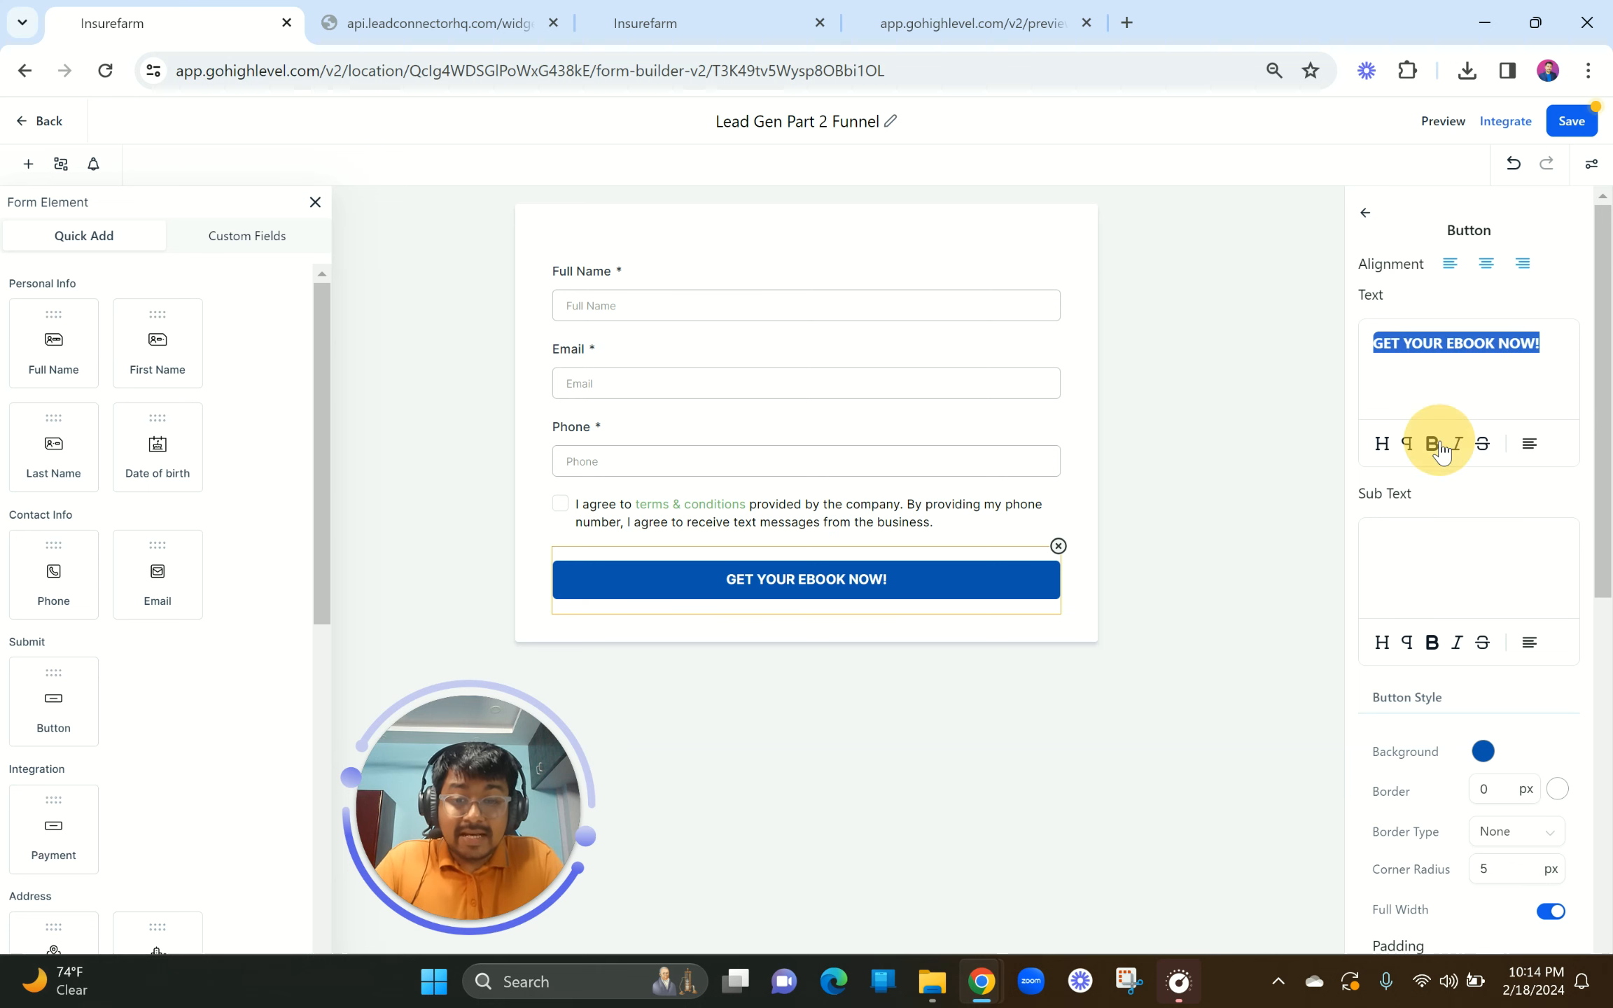
# Step: Deselect the button and close the form element list
pyautogui.scroll(-10, 1425, 734)
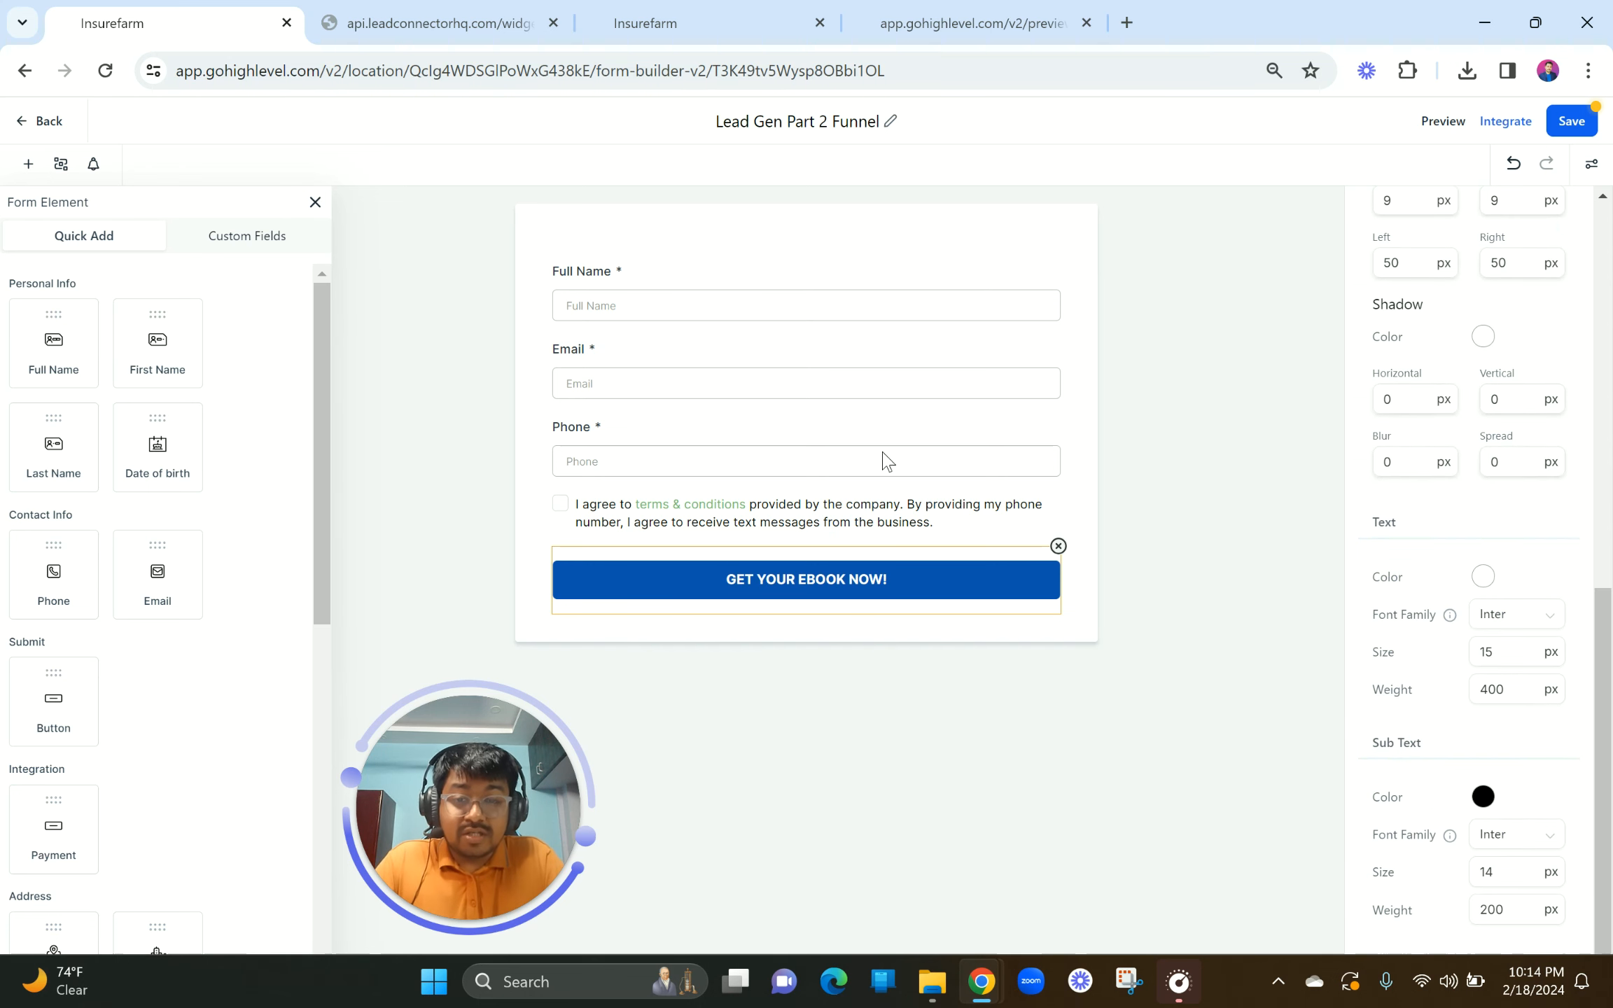
pyautogui.click(917, 243)
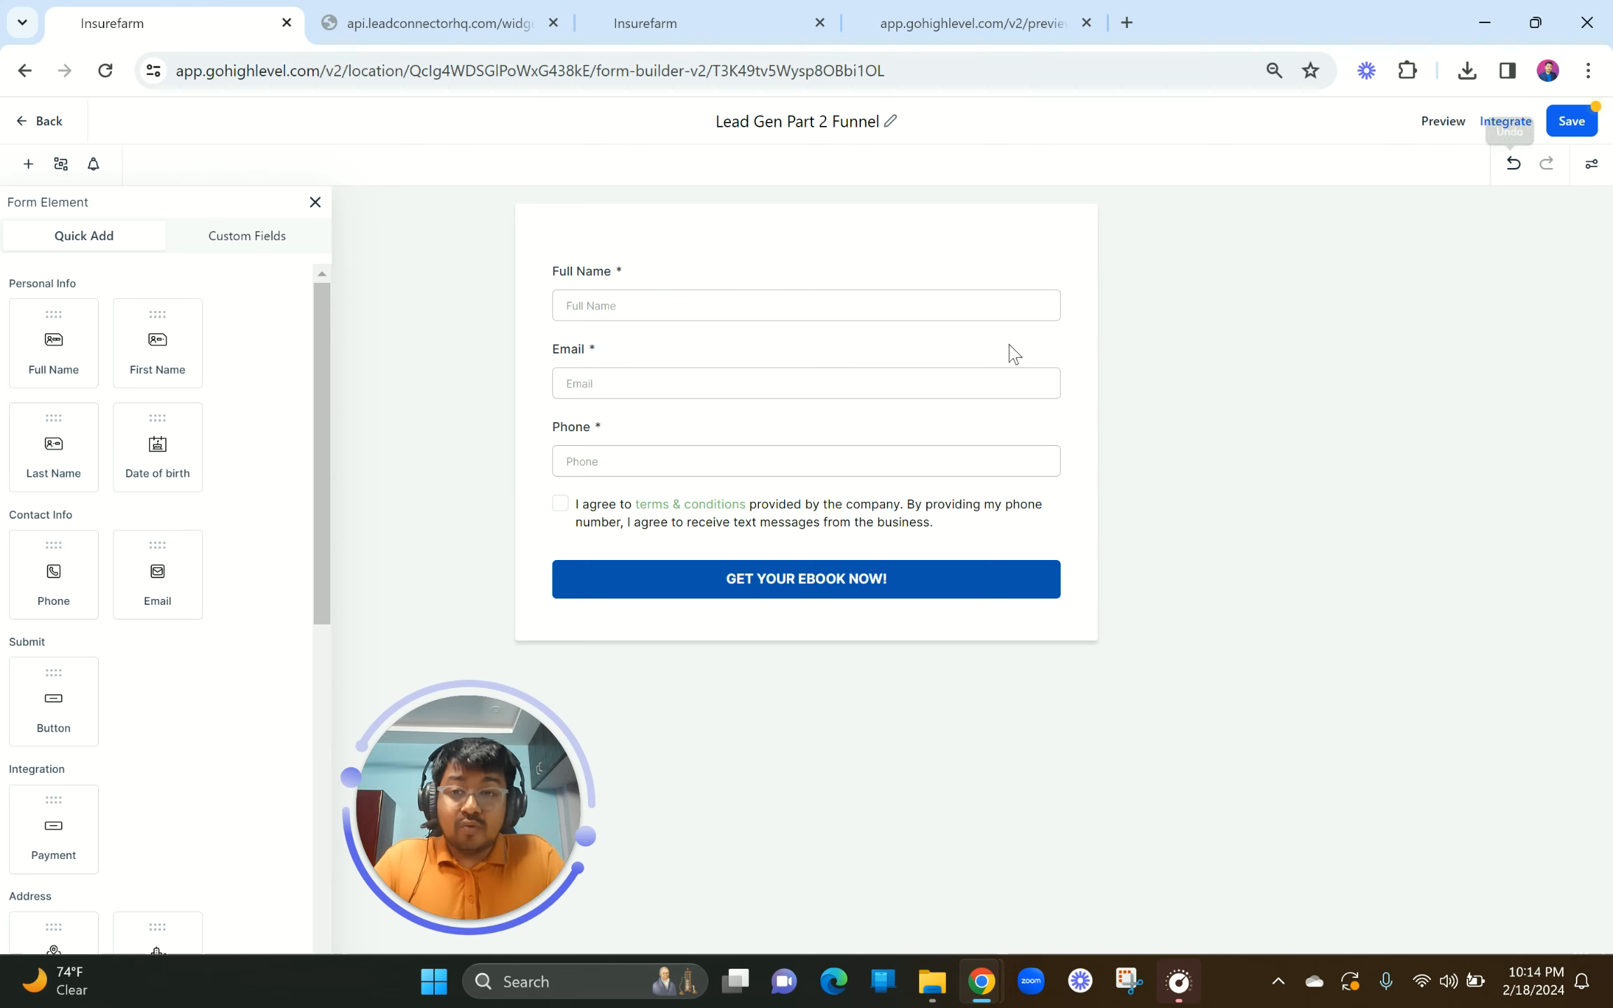
pyautogui.click(315, 203)
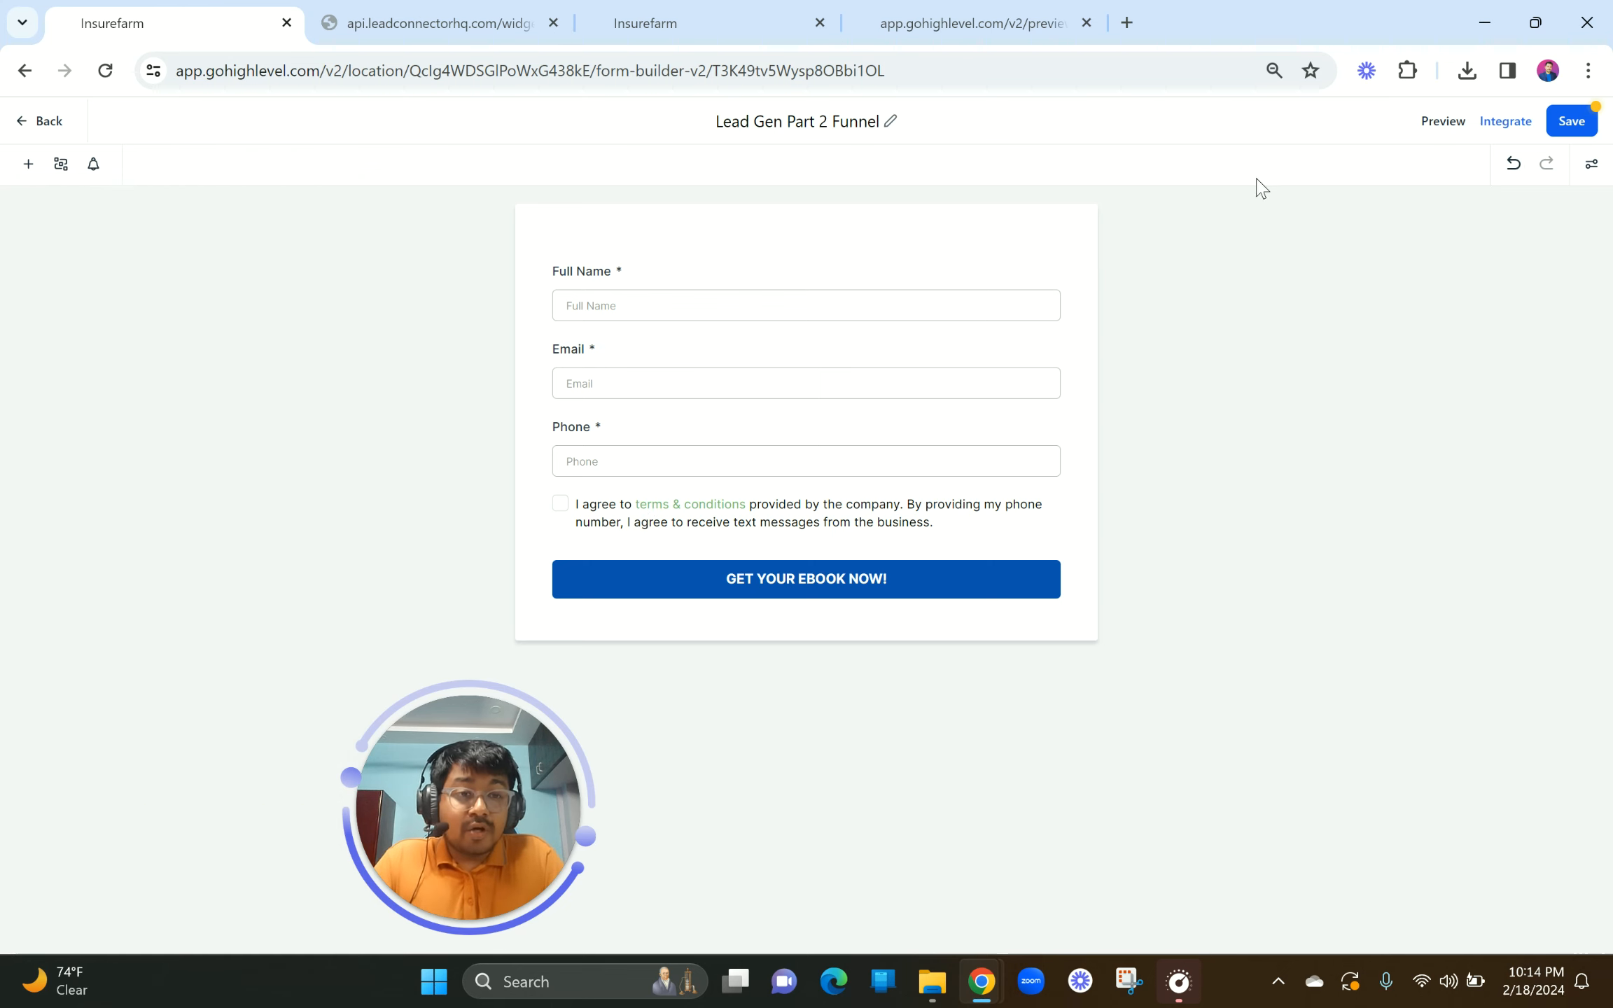
# Step: In Styles & Options, try side-by-side fields and hidden labels, then revert both
pyautogui.click(1592, 168)
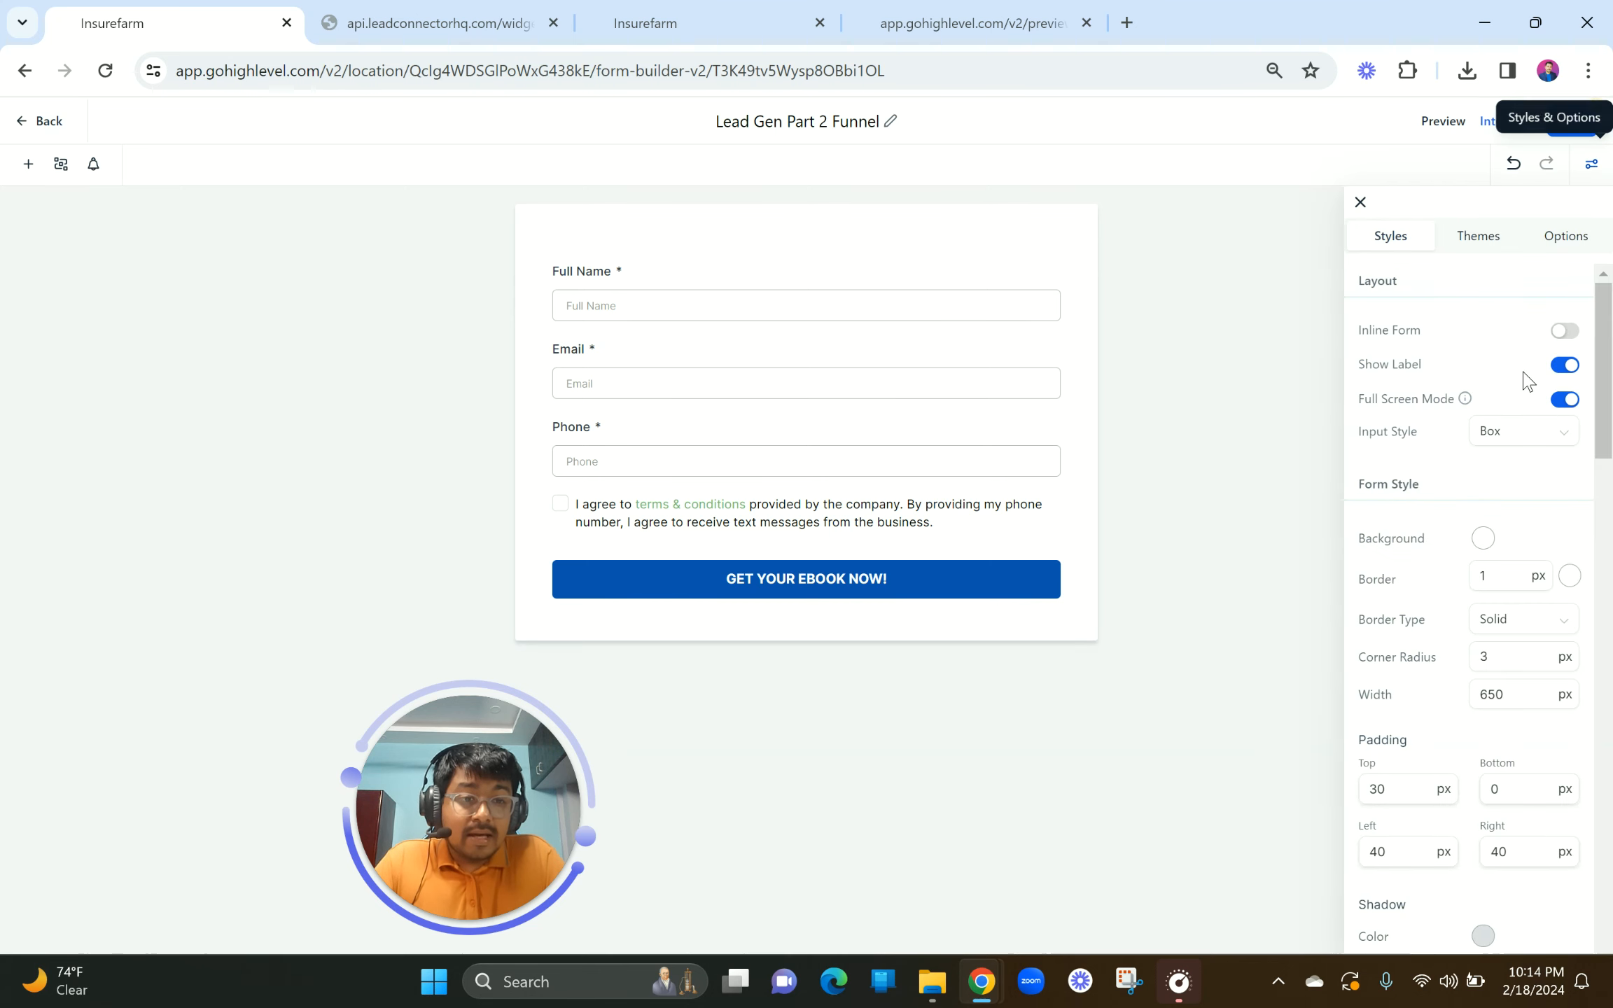
pyautogui.click(1566, 331)
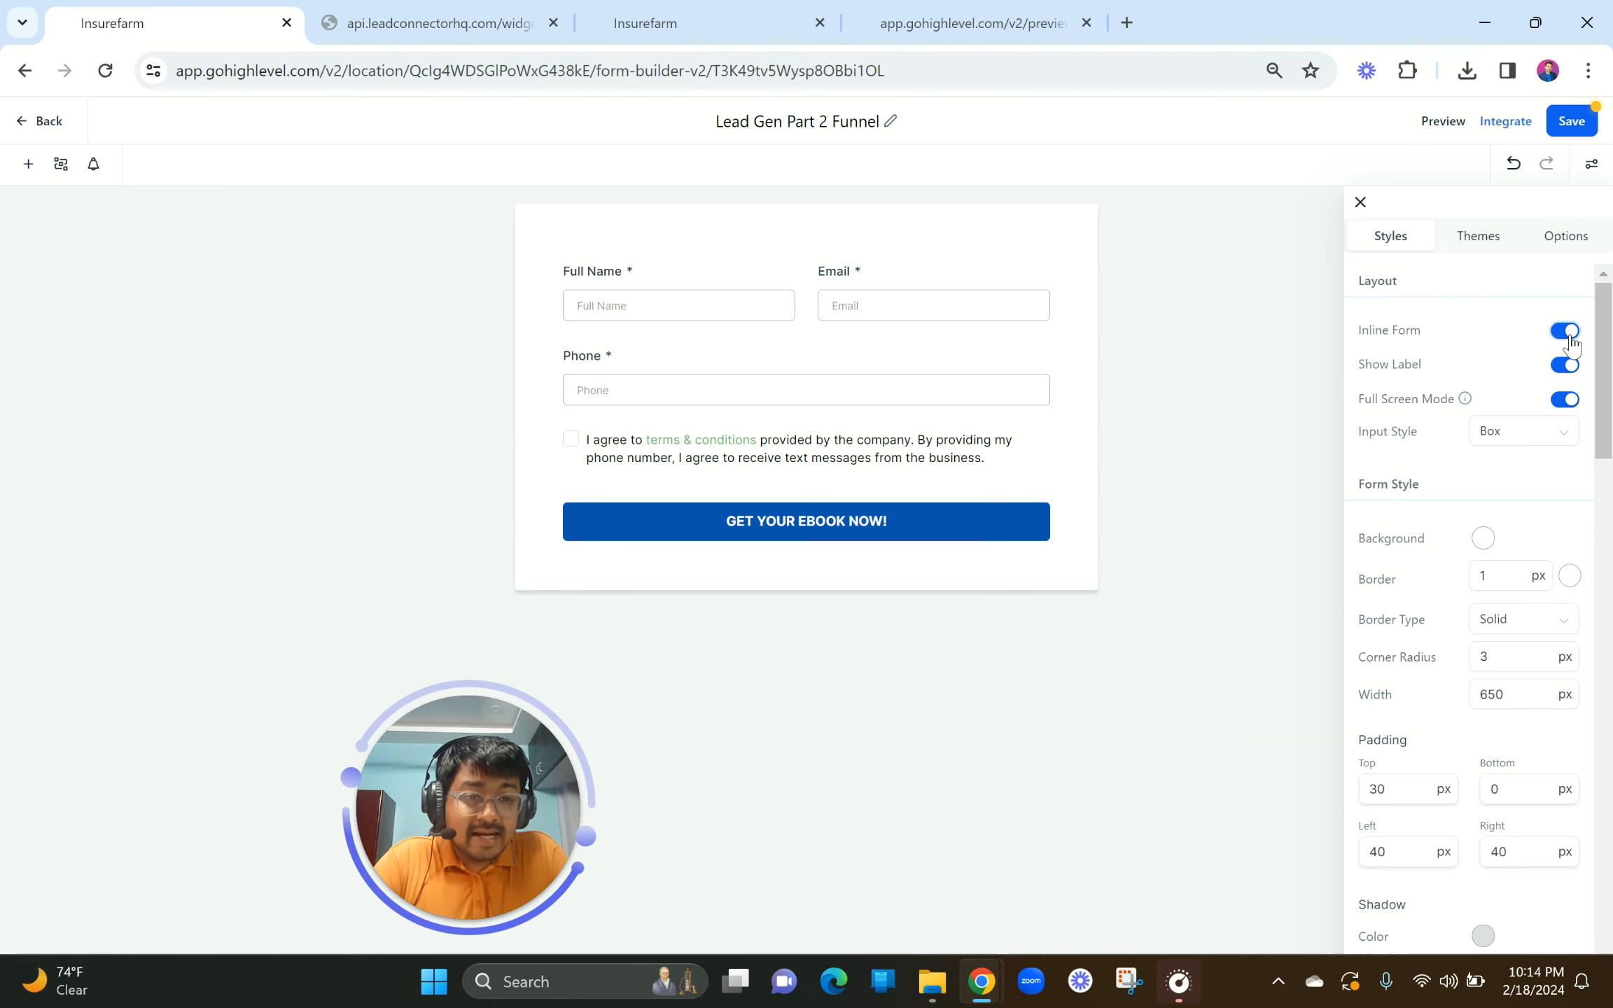
pyautogui.click(1567, 331)
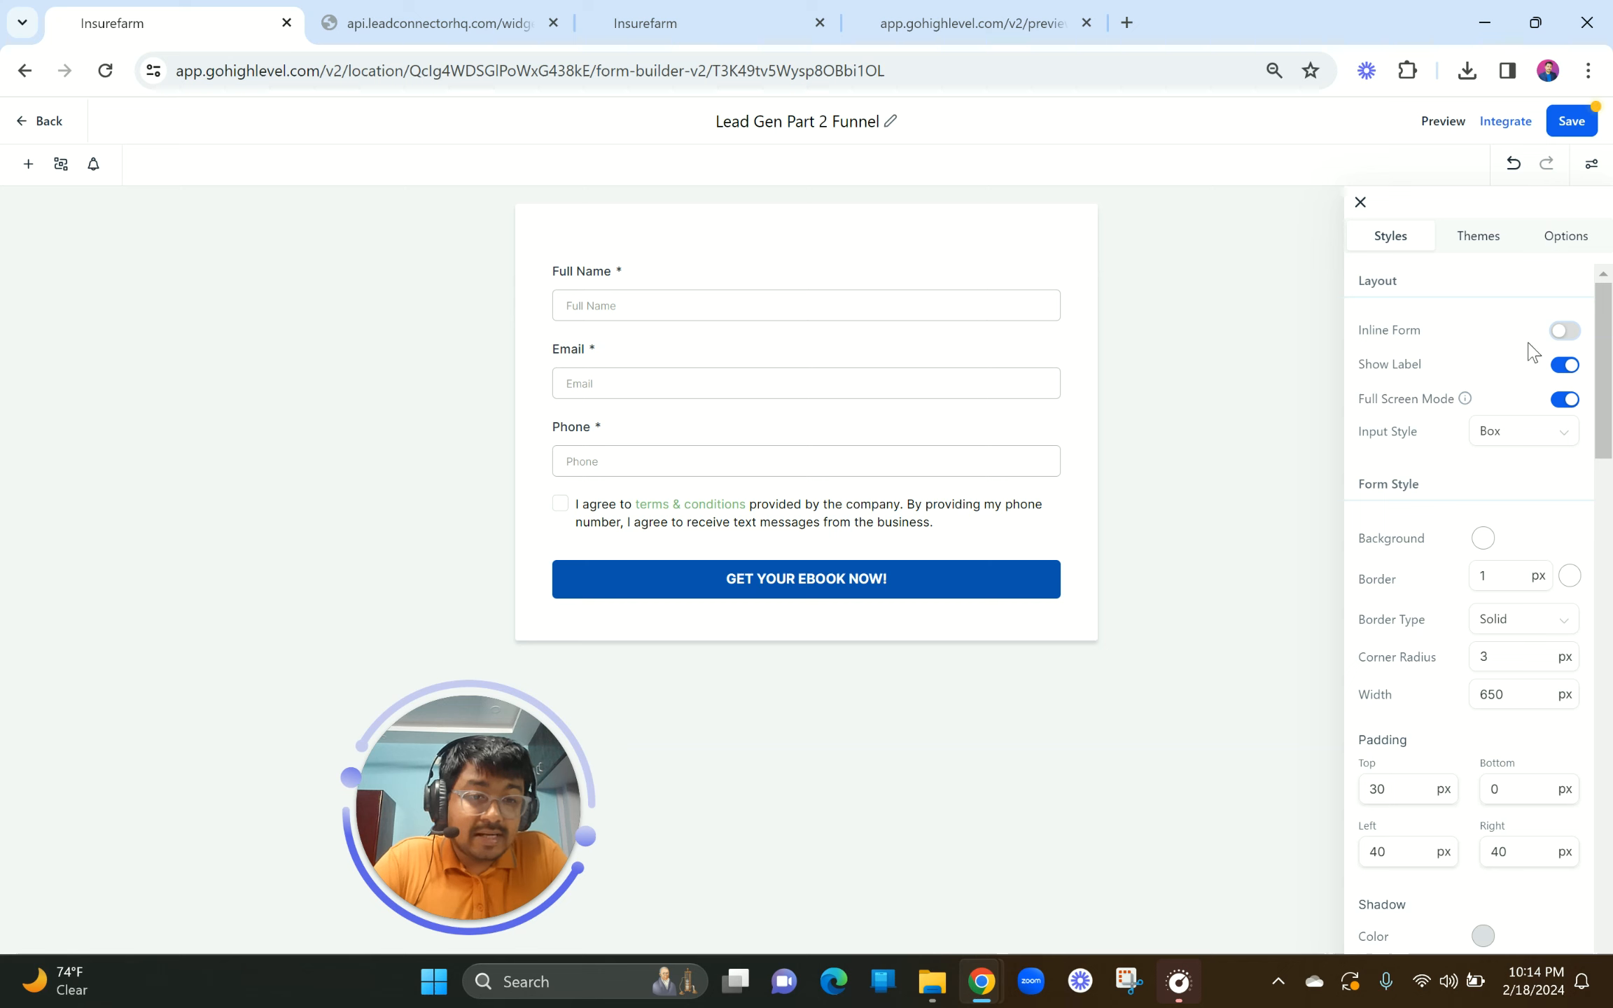
pyautogui.click(1568, 365)
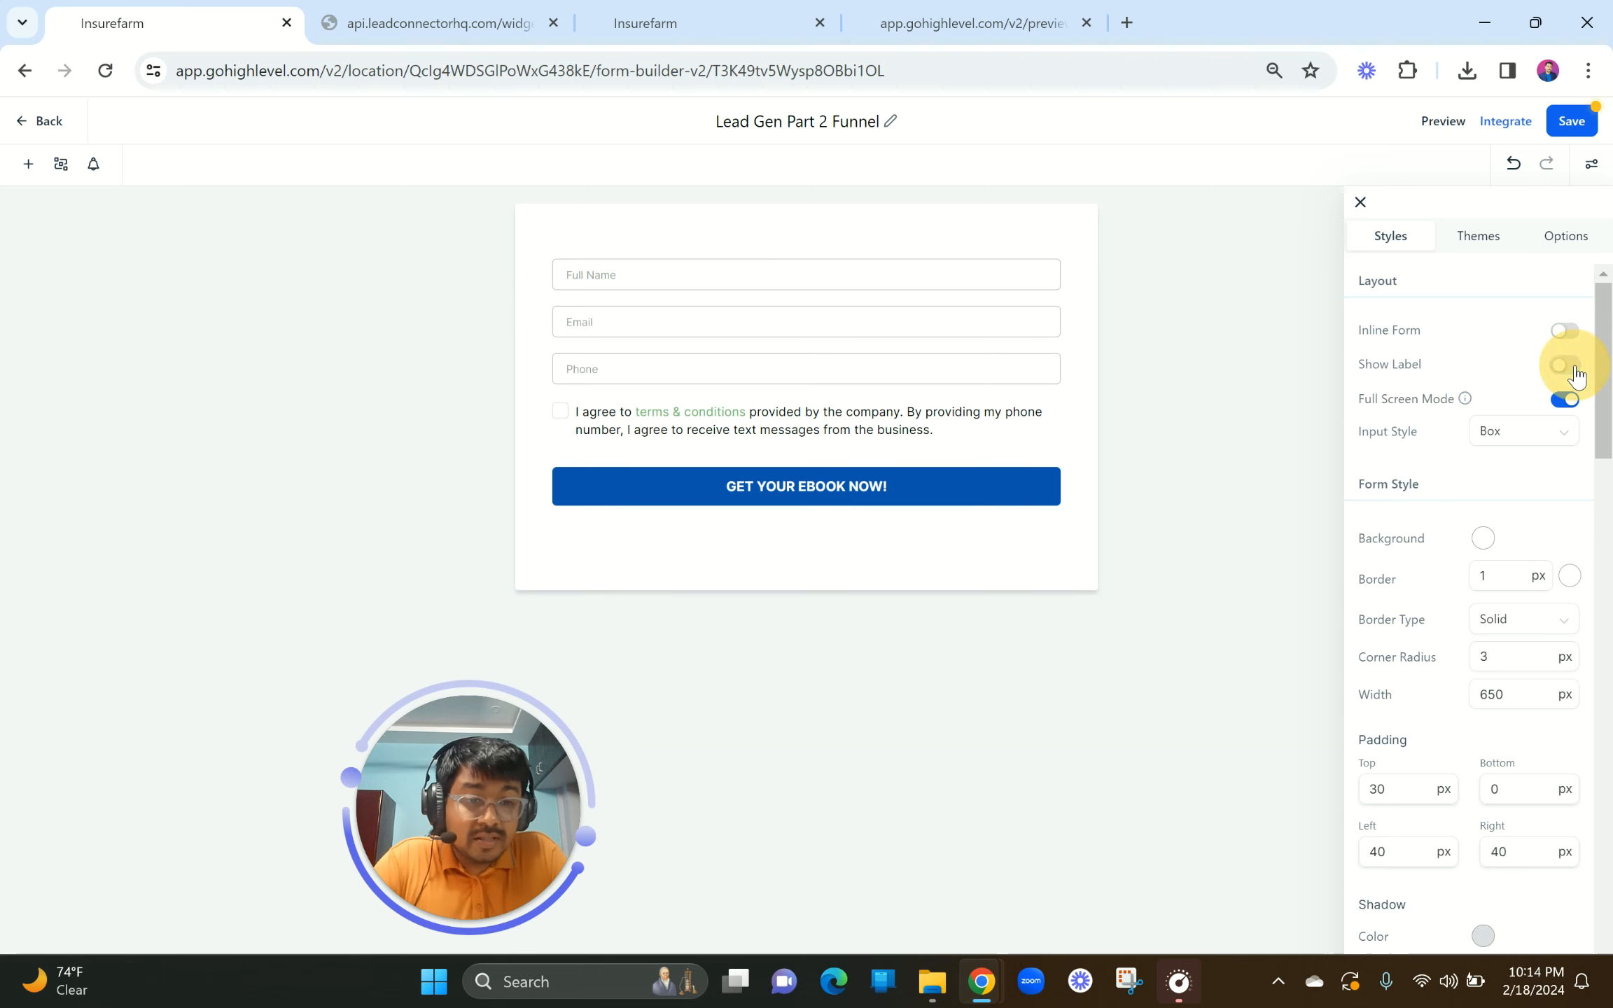
pyautogui.click(1568, 365)
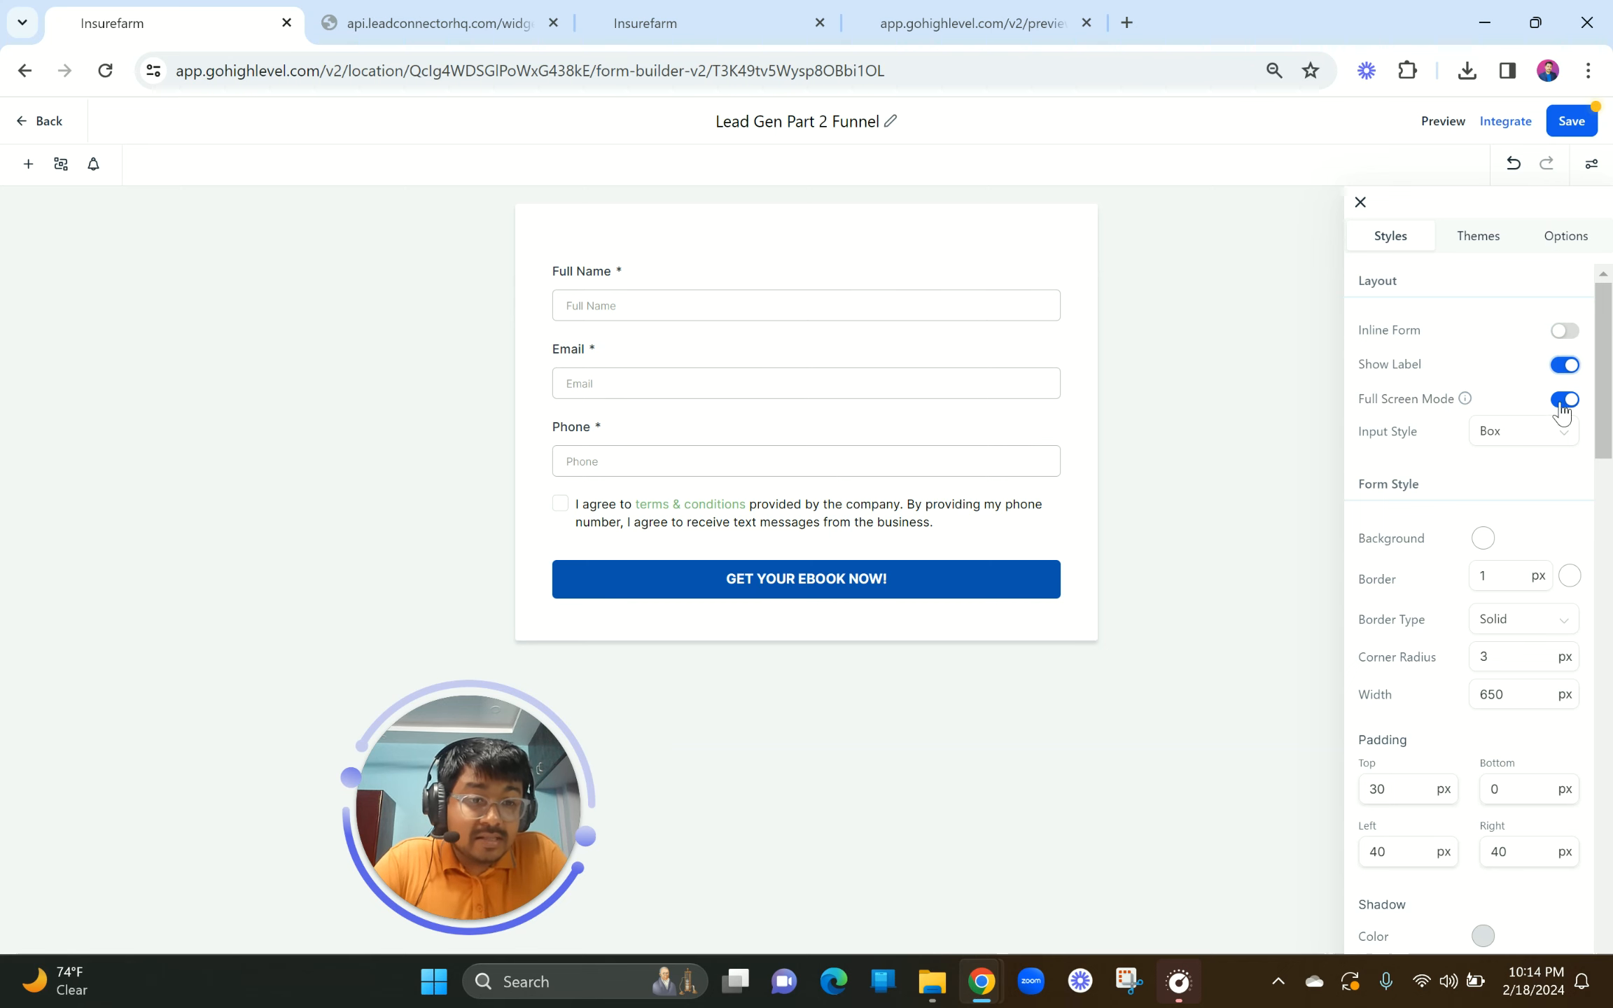
# Step: Set the form style's Padding Top to 10 px
pyautogui.scroll(-2, 1457, 490)
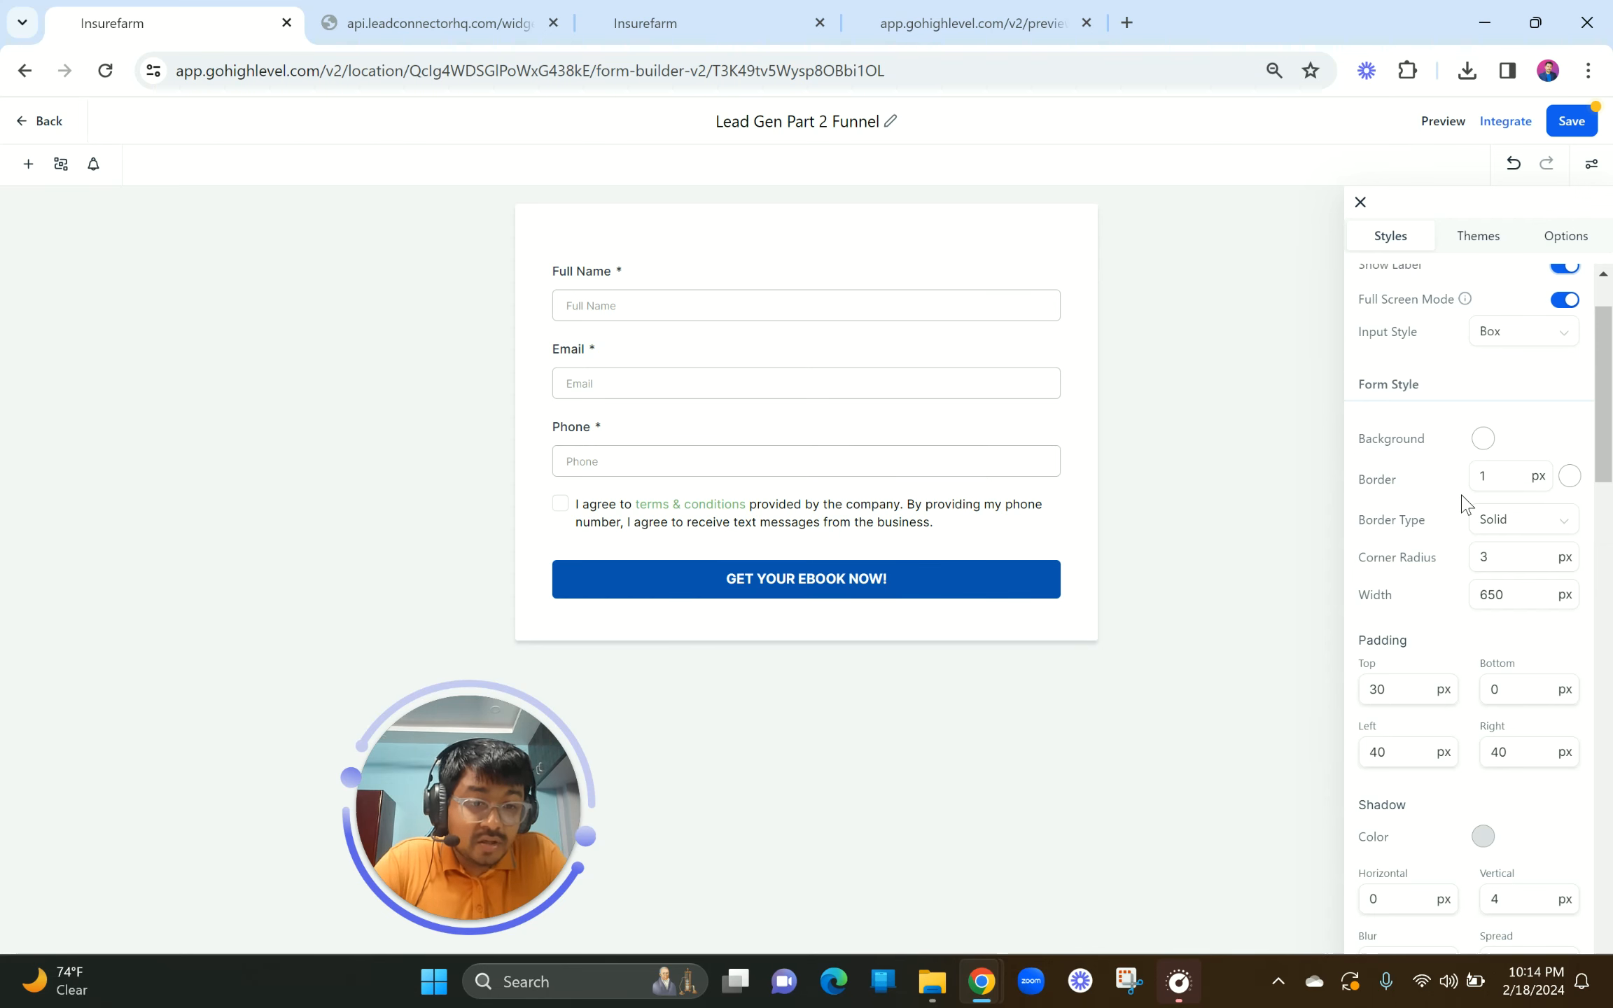
pyautogui.scroll(-1, 1463, 490)
pyautogui.click(1410, 615)
pyautogui.click(1409, 615)
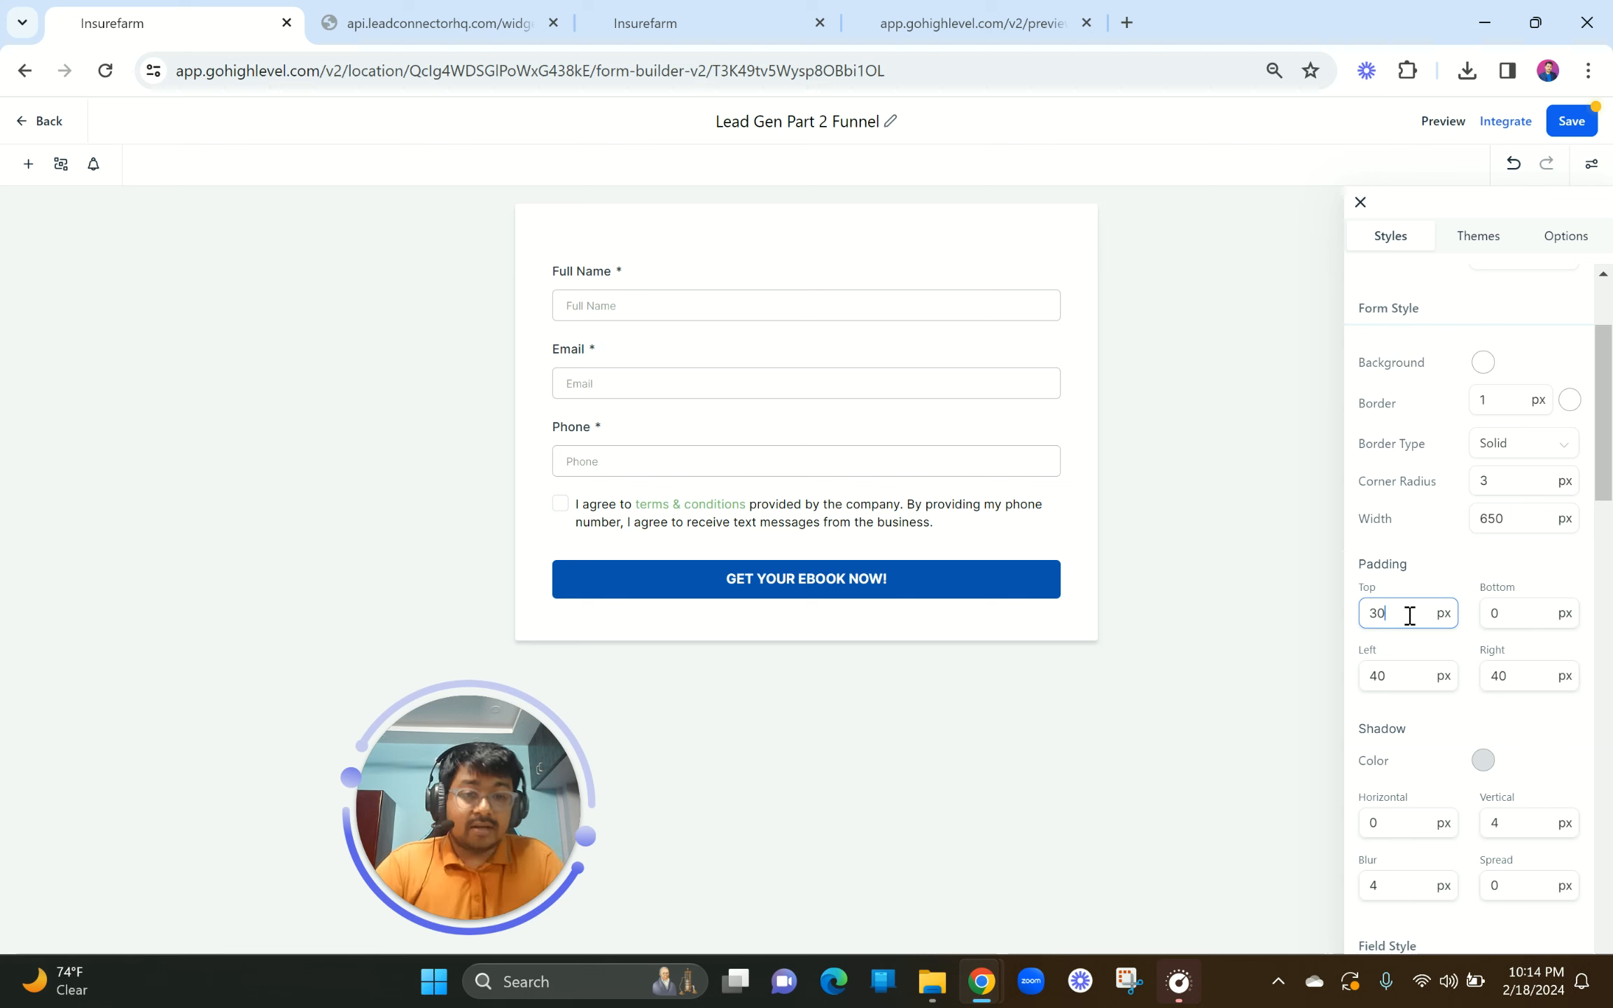
pyautogui.press('BackSpace')
pyautogui.press('BackSpace')
pyautogui.write('90')
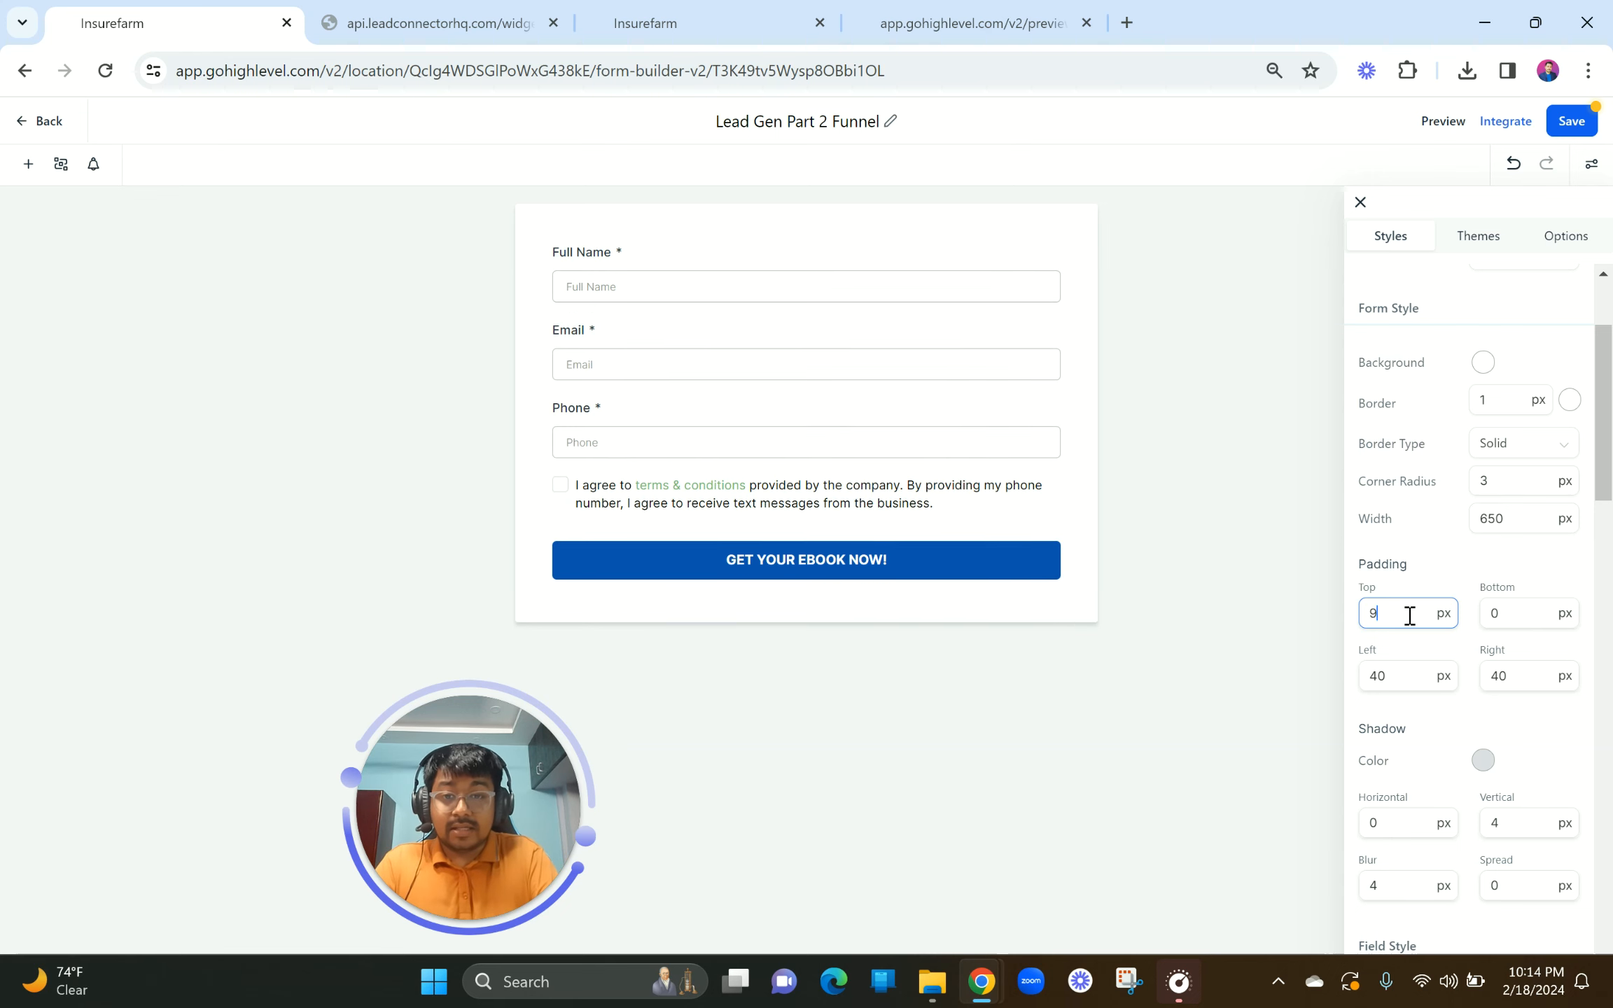
pyautogui.press('BackSpace')
pyautogui.press('BackSpace')
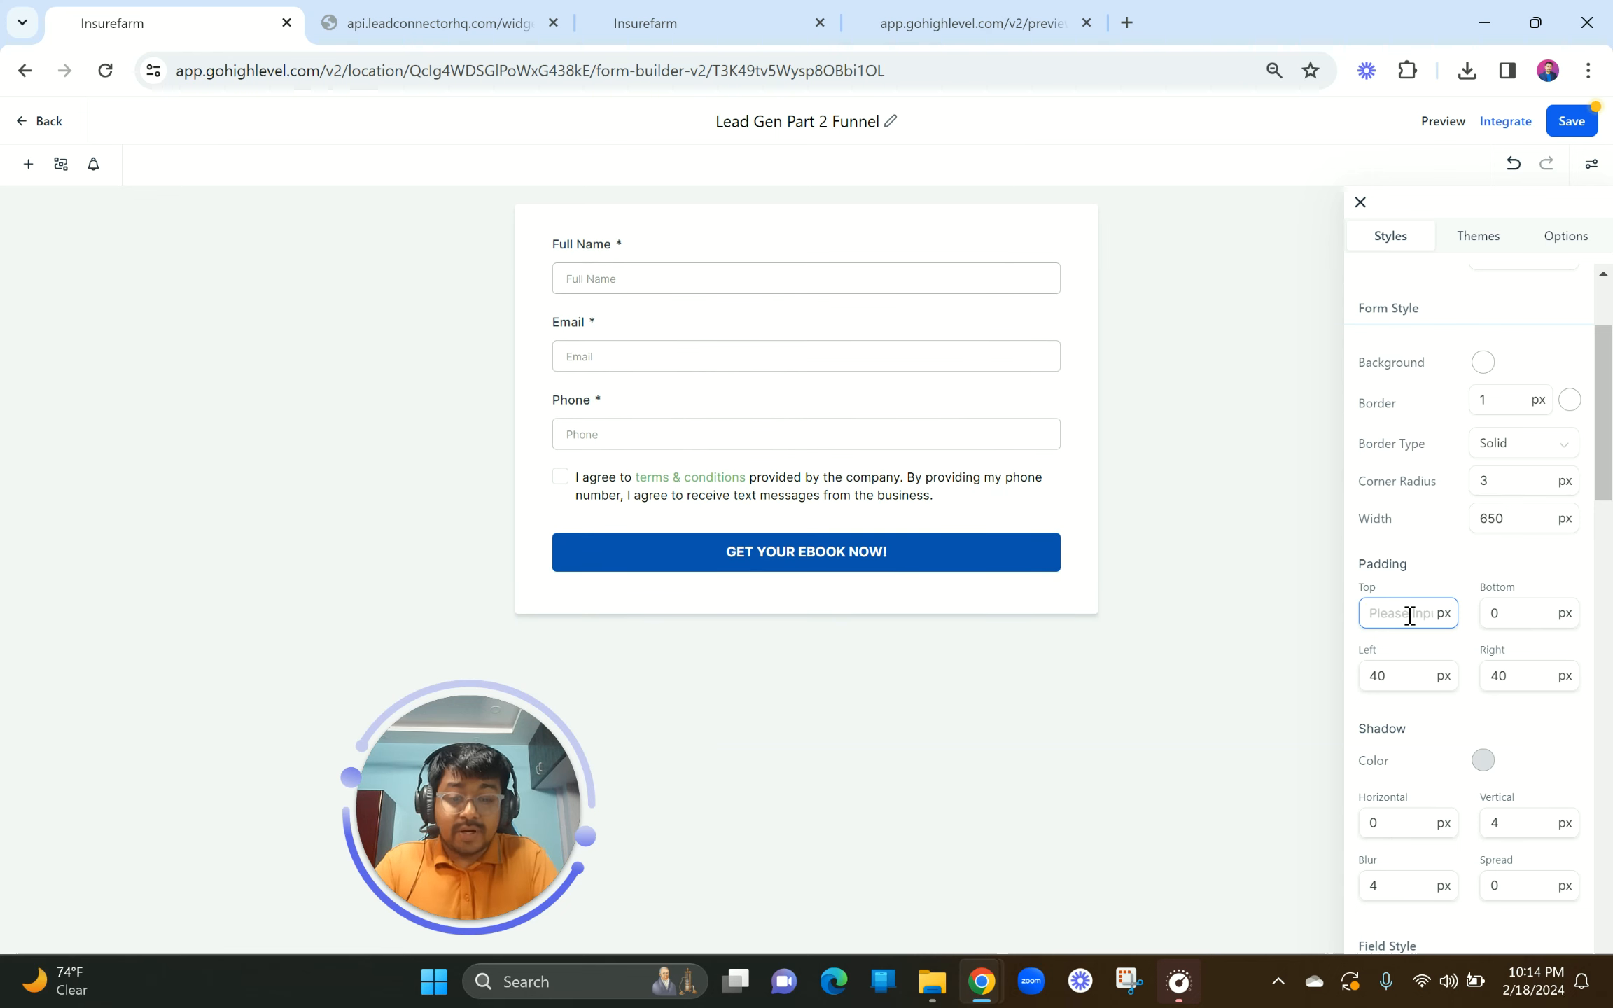
pyautogui.write('20')
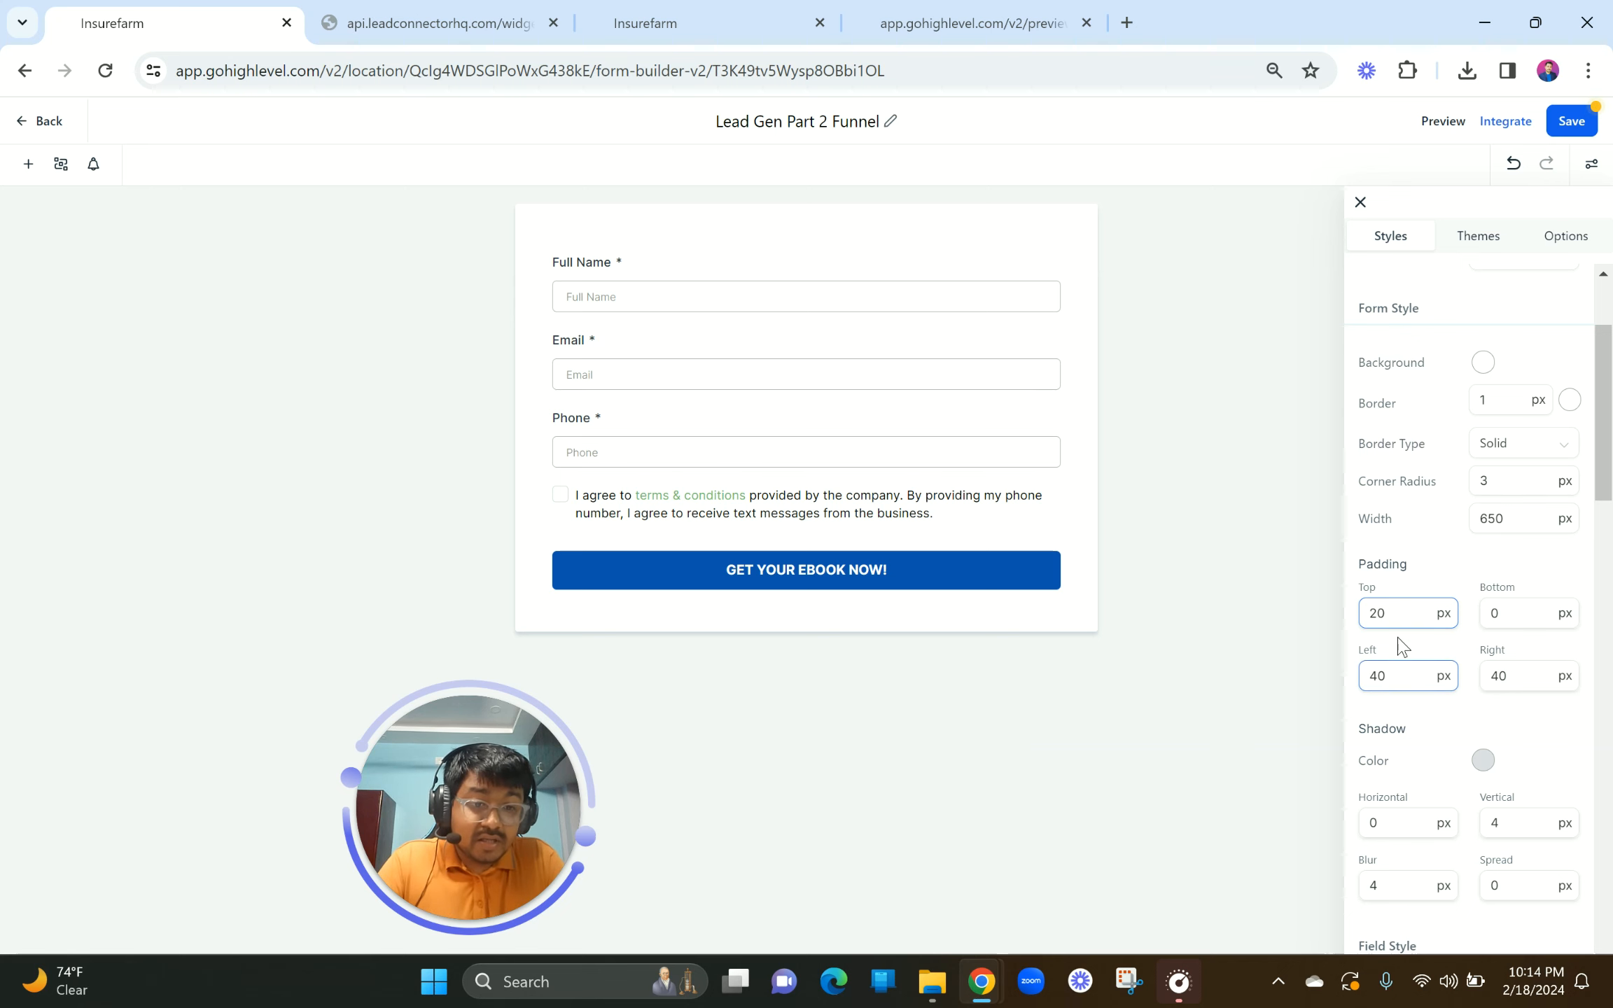
pyautogui.moveTo(1392, 614); pyautogui.dragTo(1364, 612)
pyautogui.write('10')
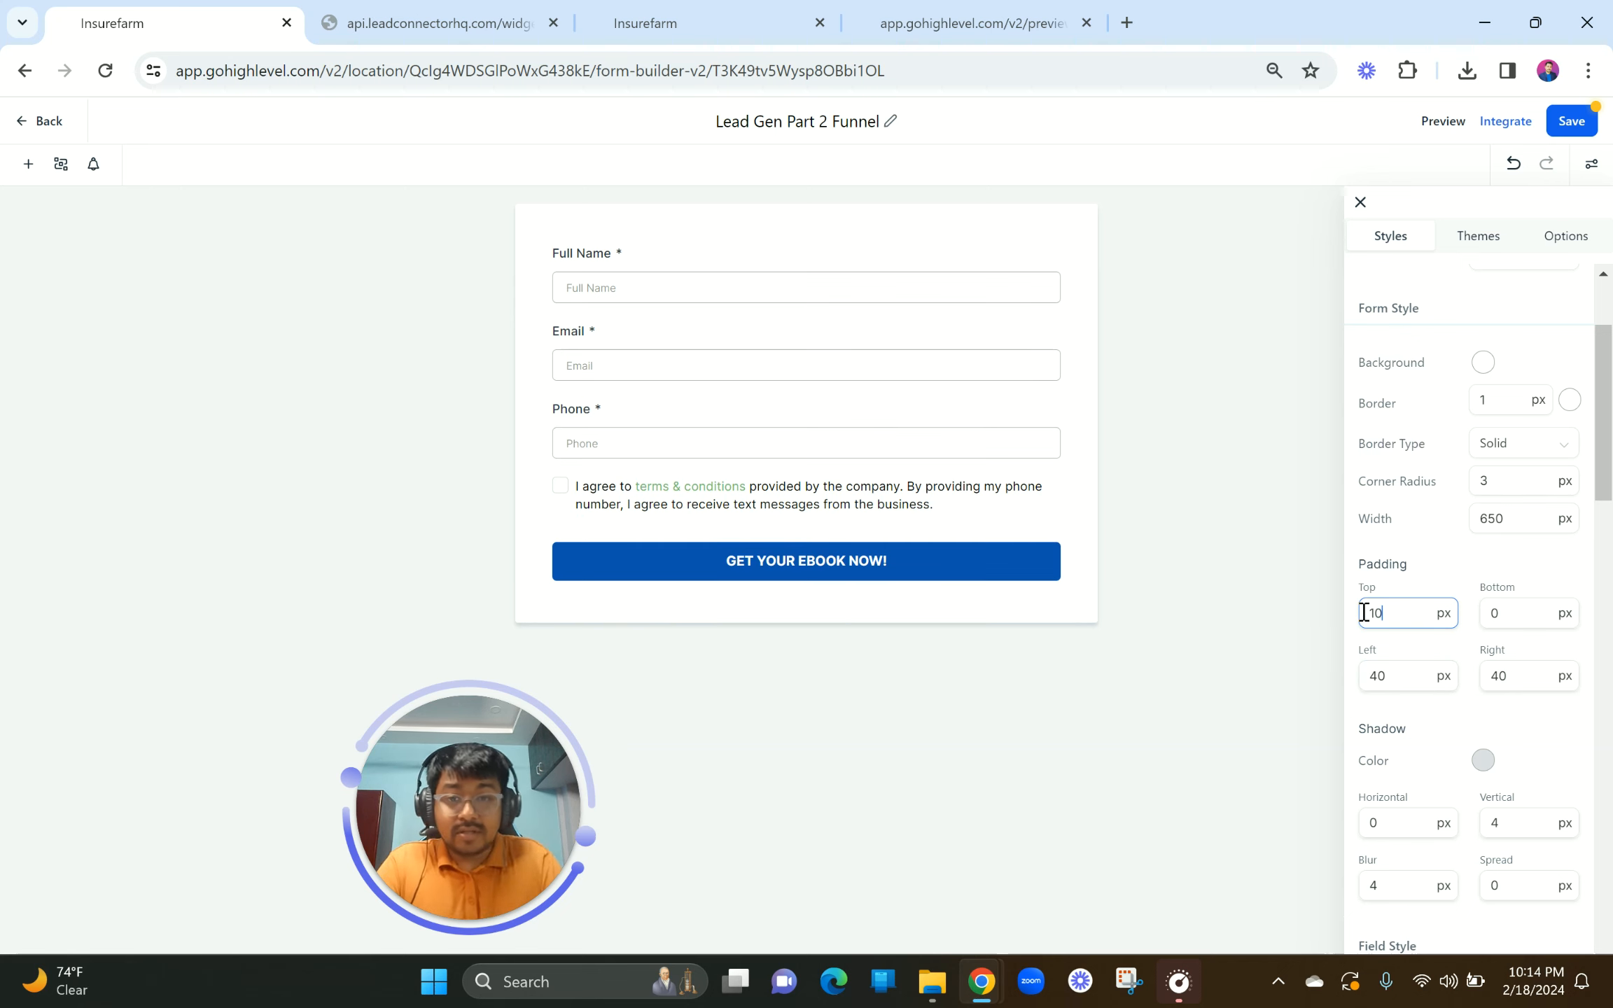
# Step: Make the form's shadow colour white
pyautogui.click(1482, 762)
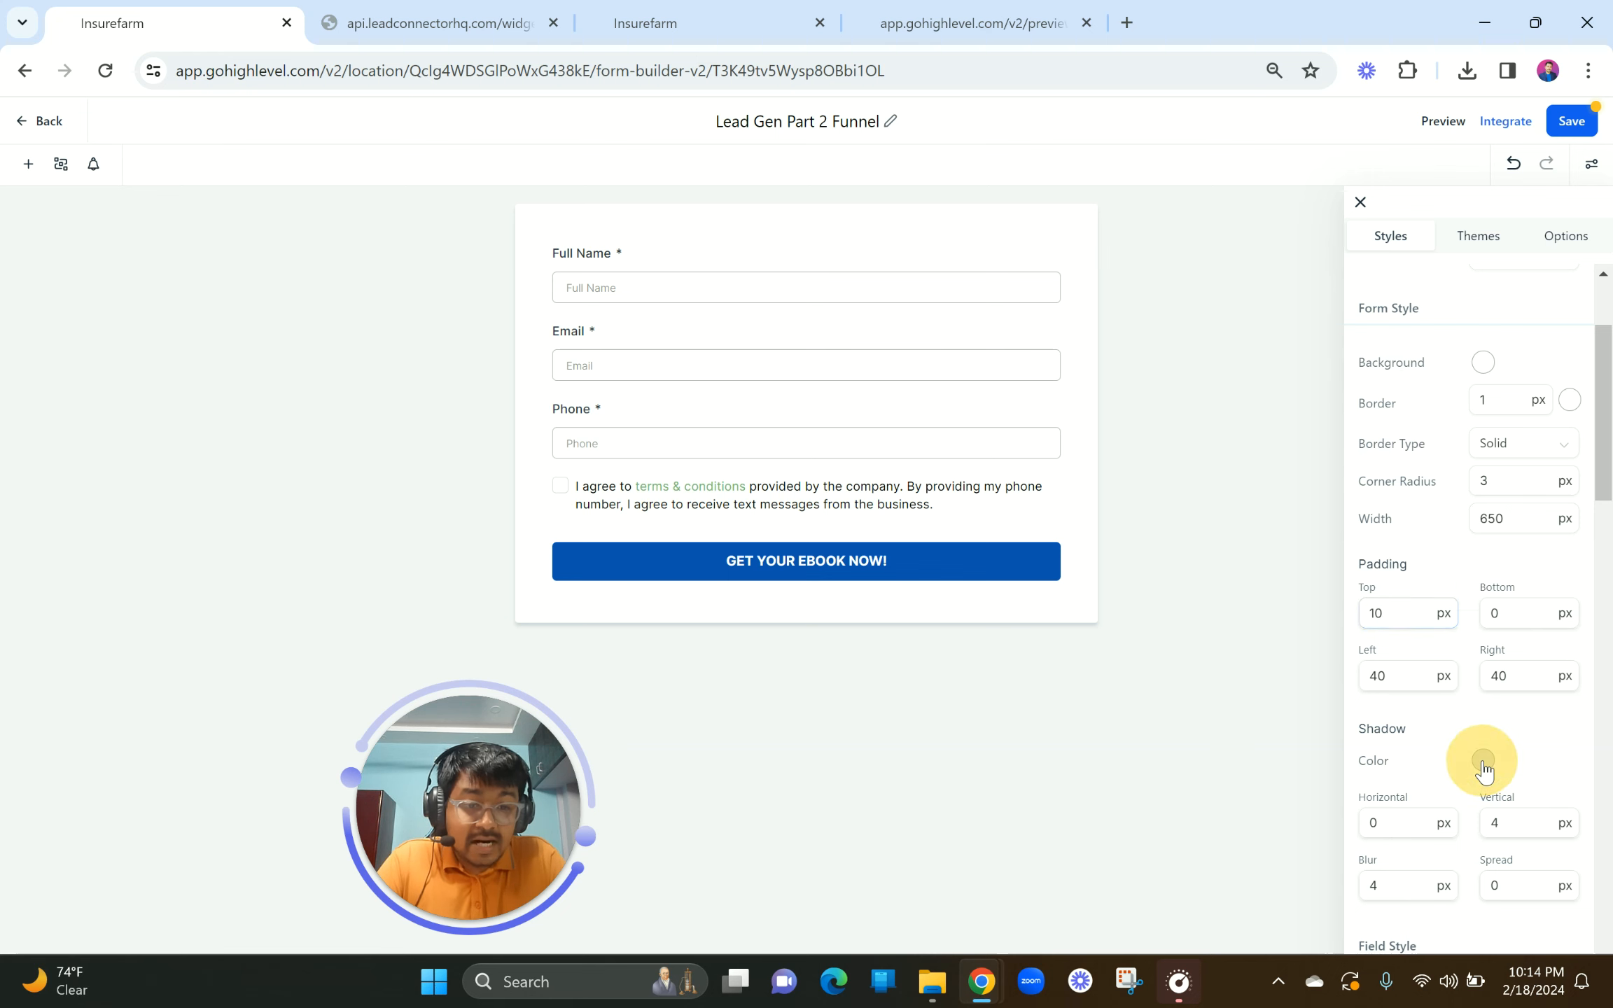
pyautogui.click(1450, 574)
pyautogui.moveTo(1370, 523); pyautogui.dragTo(1306, 460)
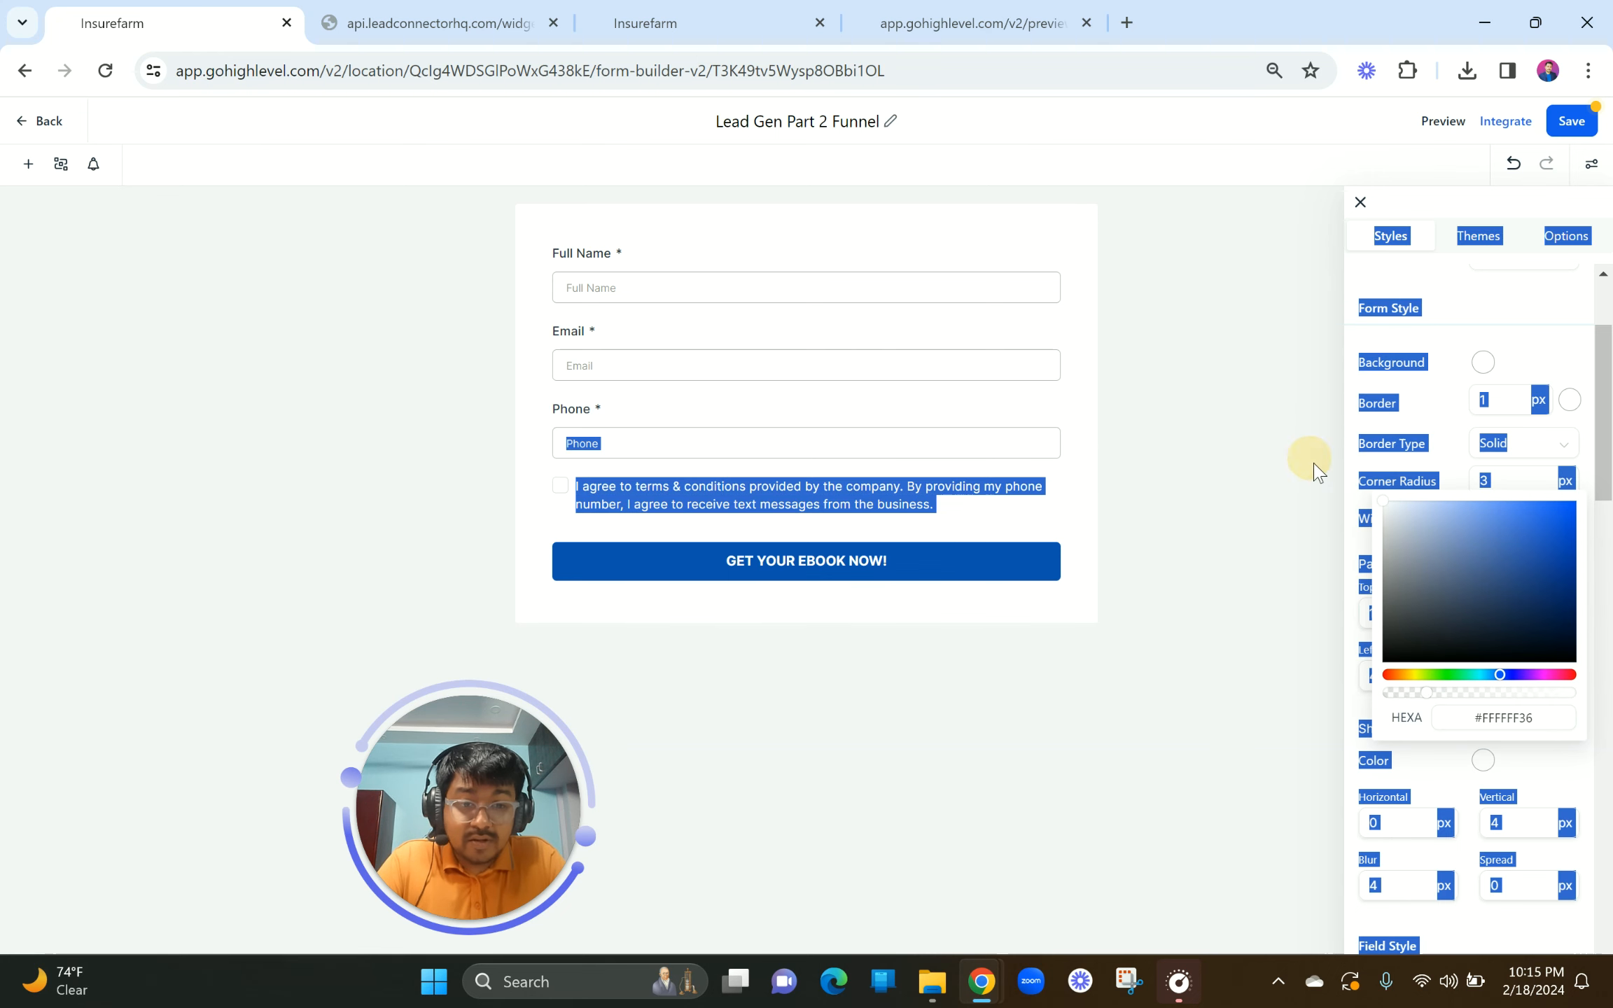
pyautogui.click(1351, 568)
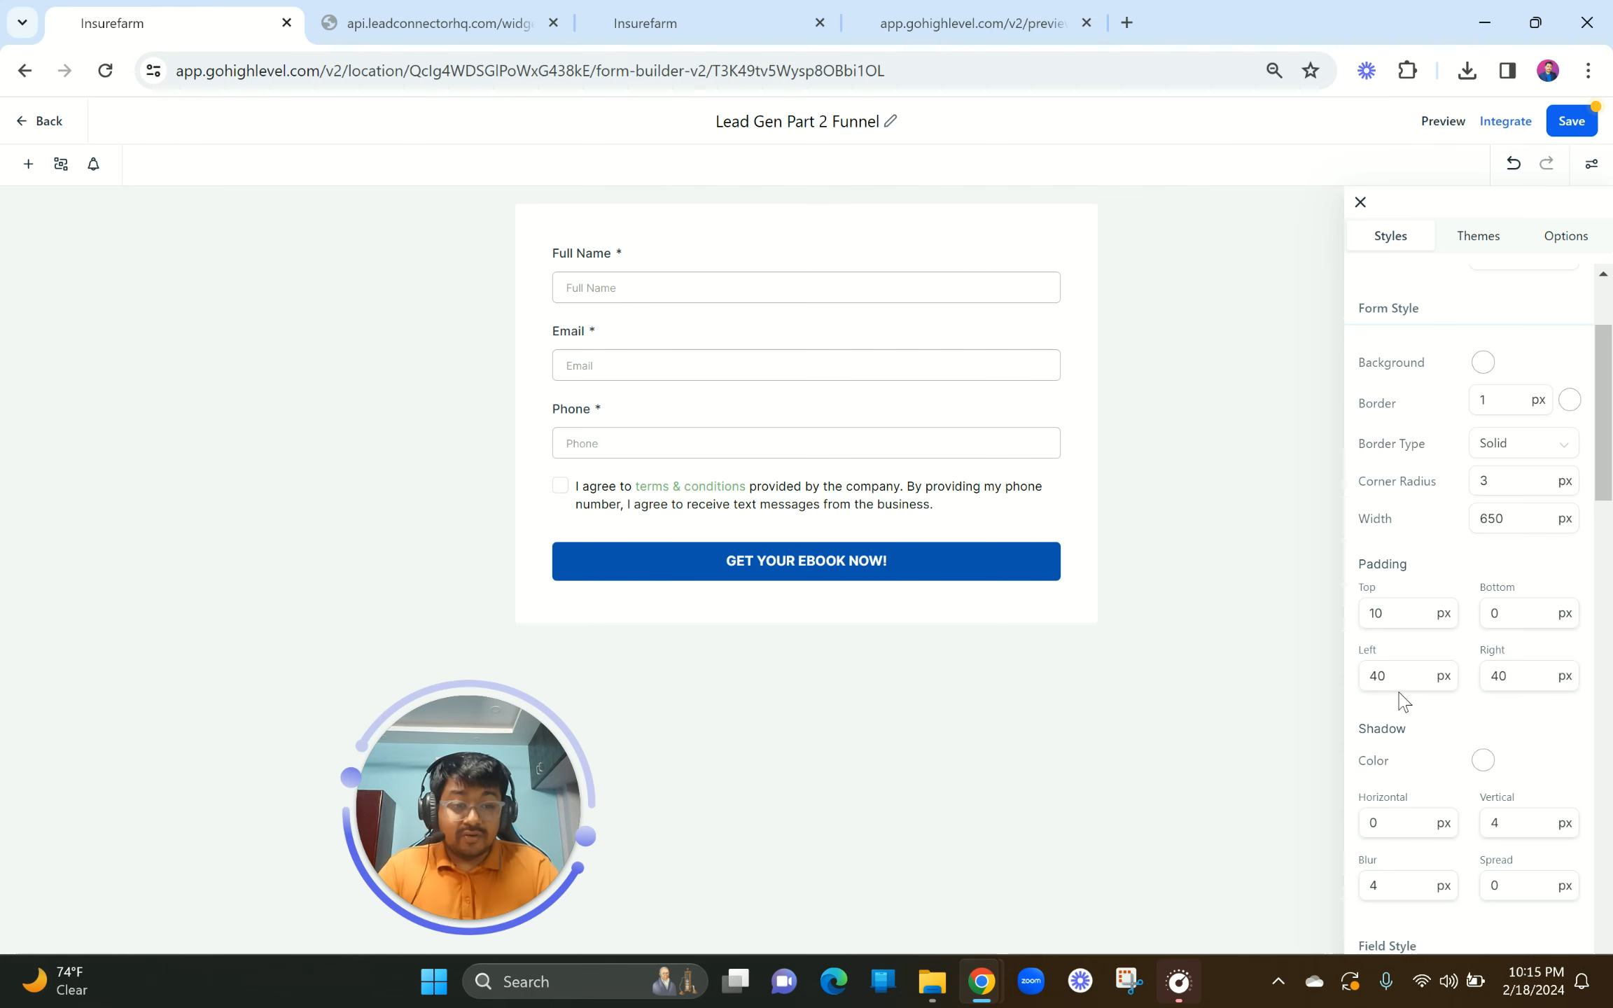
# Step: Give the form fields 13 px top and bottom padding
pyautogui.scroll(-6, 1541, 828)
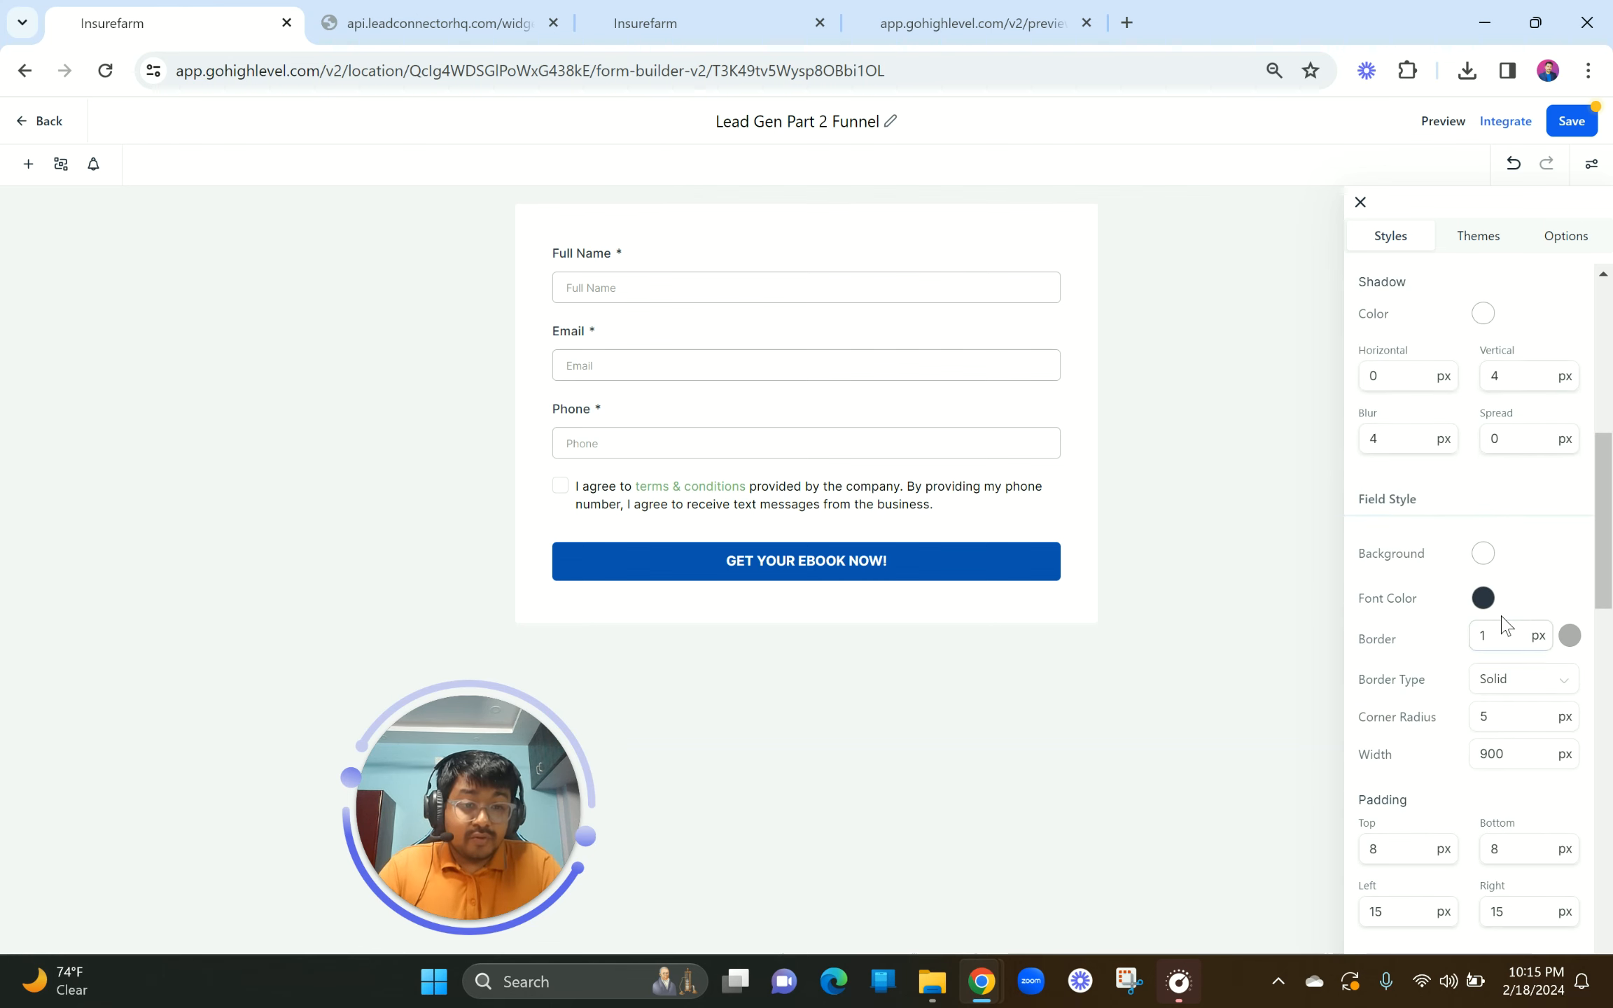
pyautogui.scroll(-2, 1498, 753)
pyautogui.moveTo(1390, 760); pyautogui.dragTo(1343, 764)
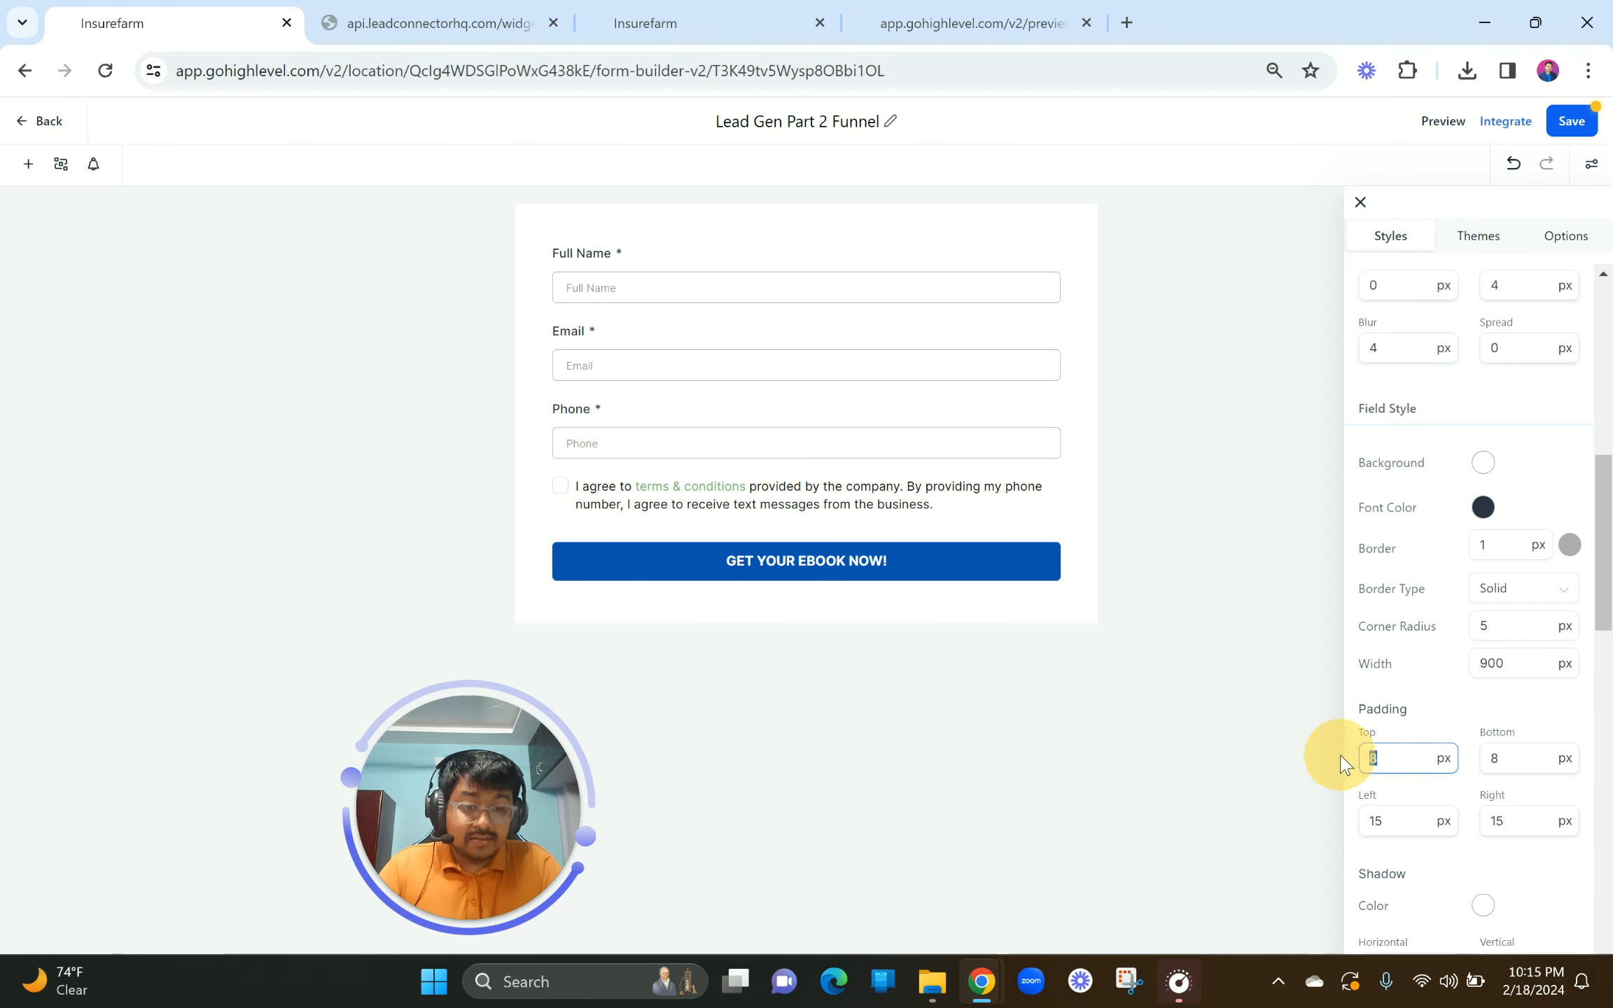
pyautogui.write('13')
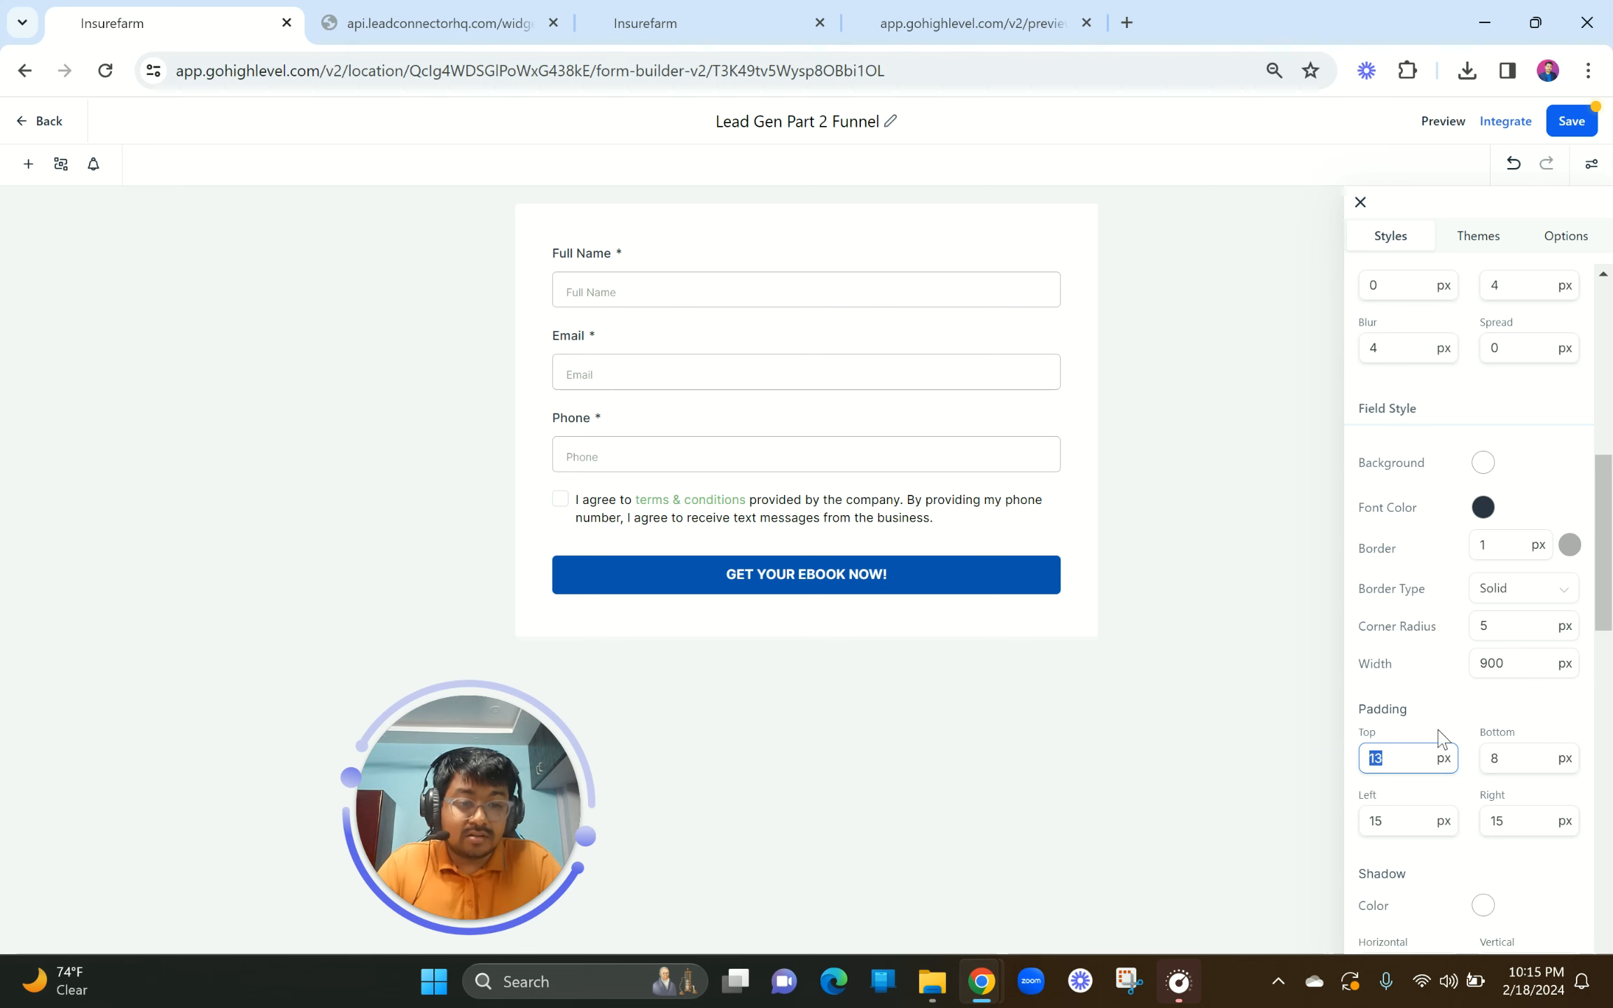
pyautogui.doubleClick(1537, 758)
pyautogui.write('13')
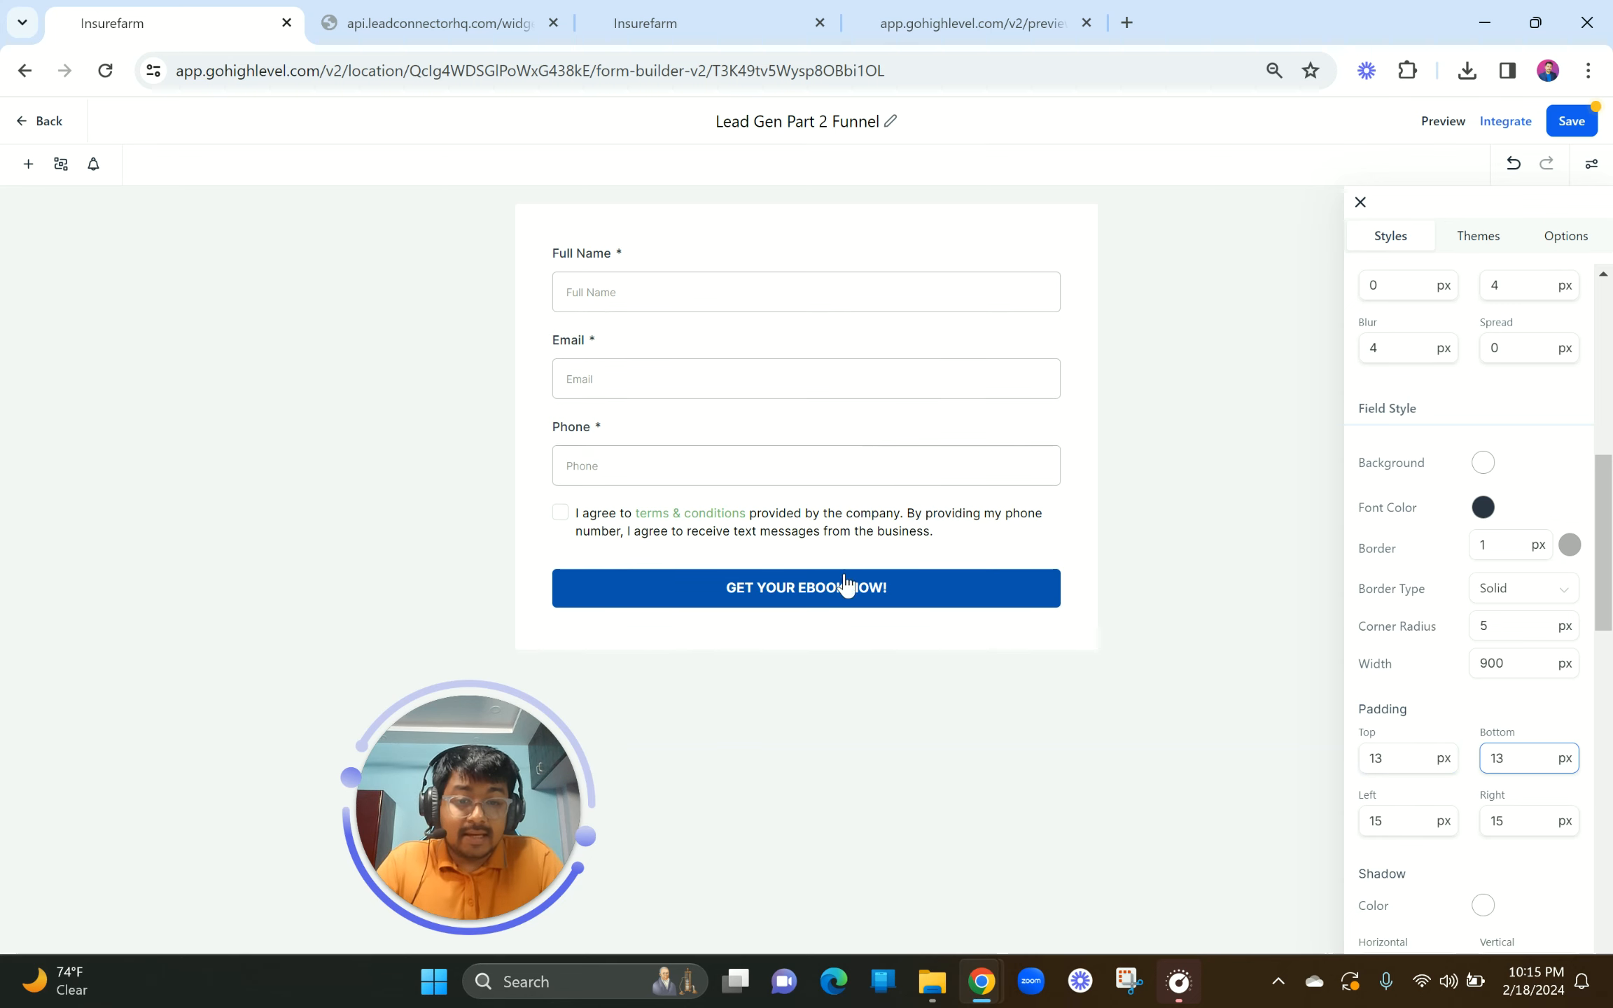
# Step: Set the GET YOUR EBOOK NOW! button's top and bottom padding to 13 px
pyautogui.scroll(-10, 1498, 602)
pyautogui.scroll(-5, 1500, 601)
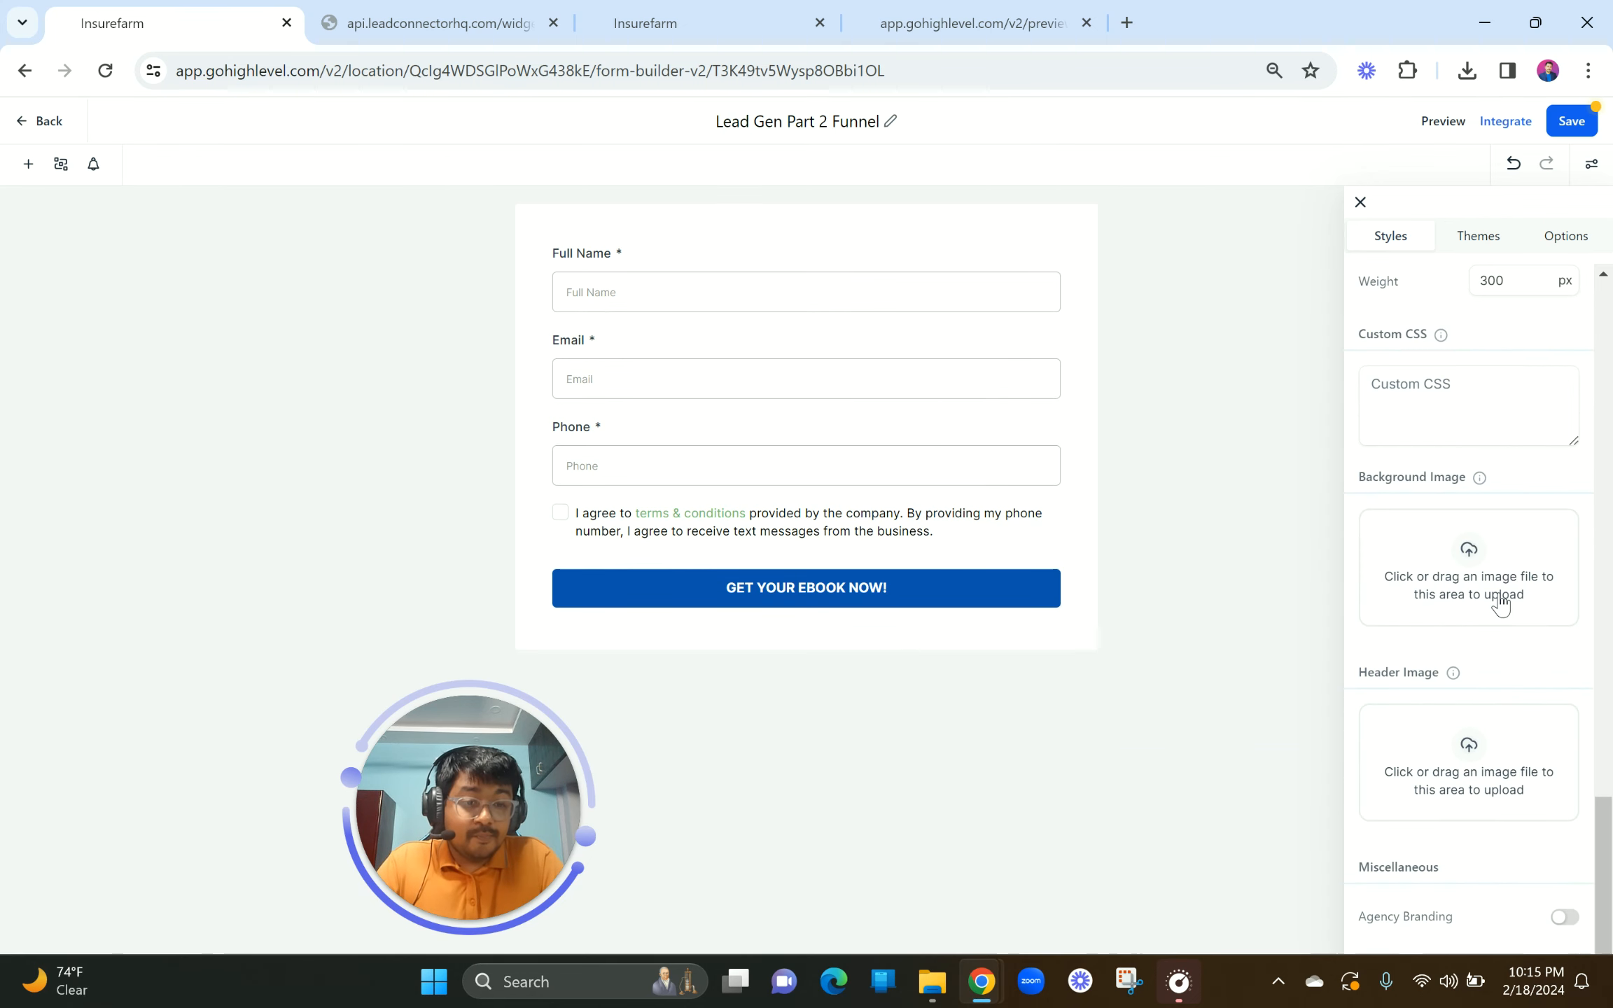
pyautogui.scroll(5, 1500, 602)
pyautogui.scroll(3, 1498, 603)
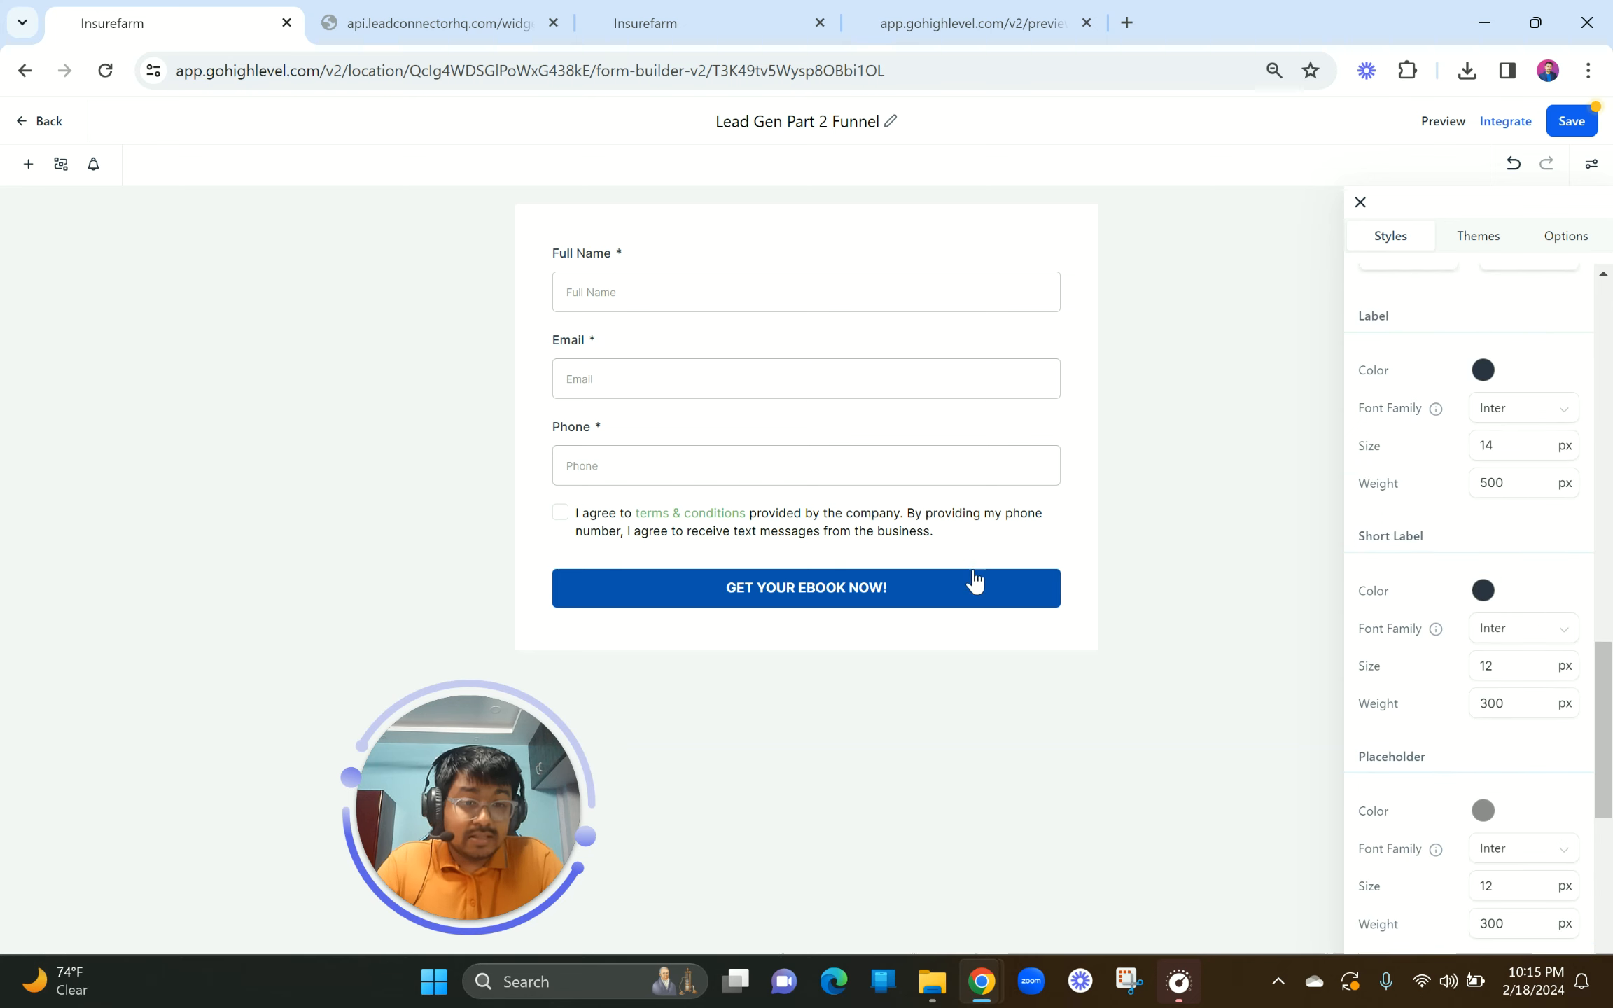
pyautogui.click(907, 592)
pyautogui.scroll(-4, 1354, 720)
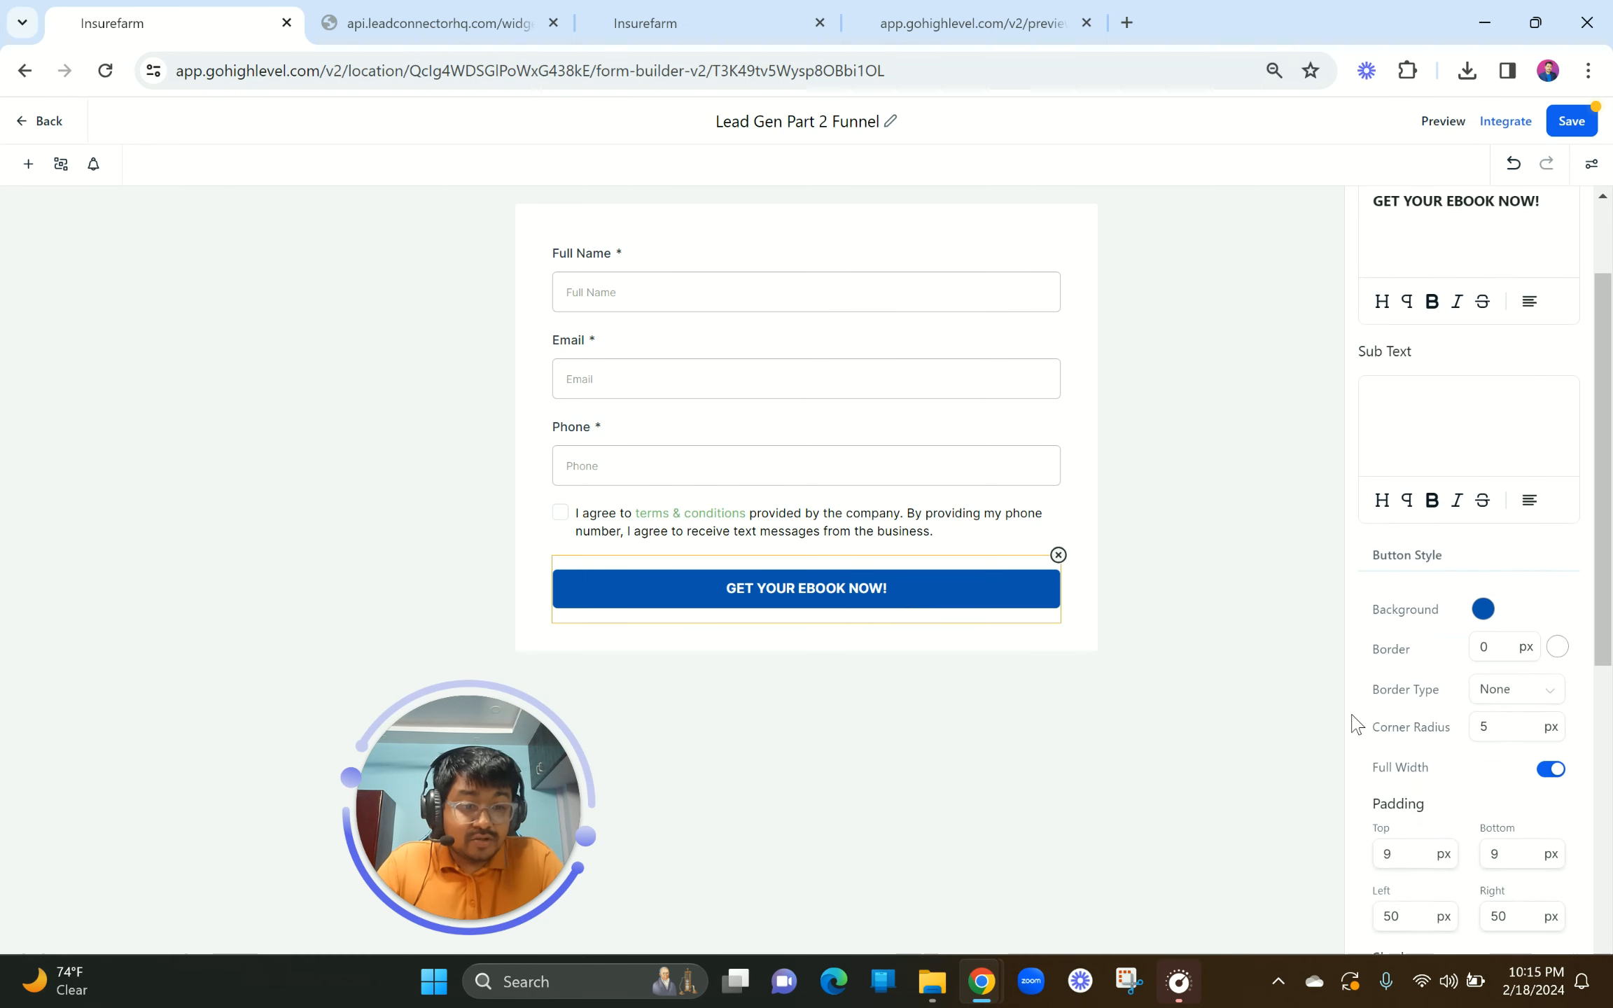
pyautogui.moveTo(1393, 713); pyautogui.dragTo(1361, 712)
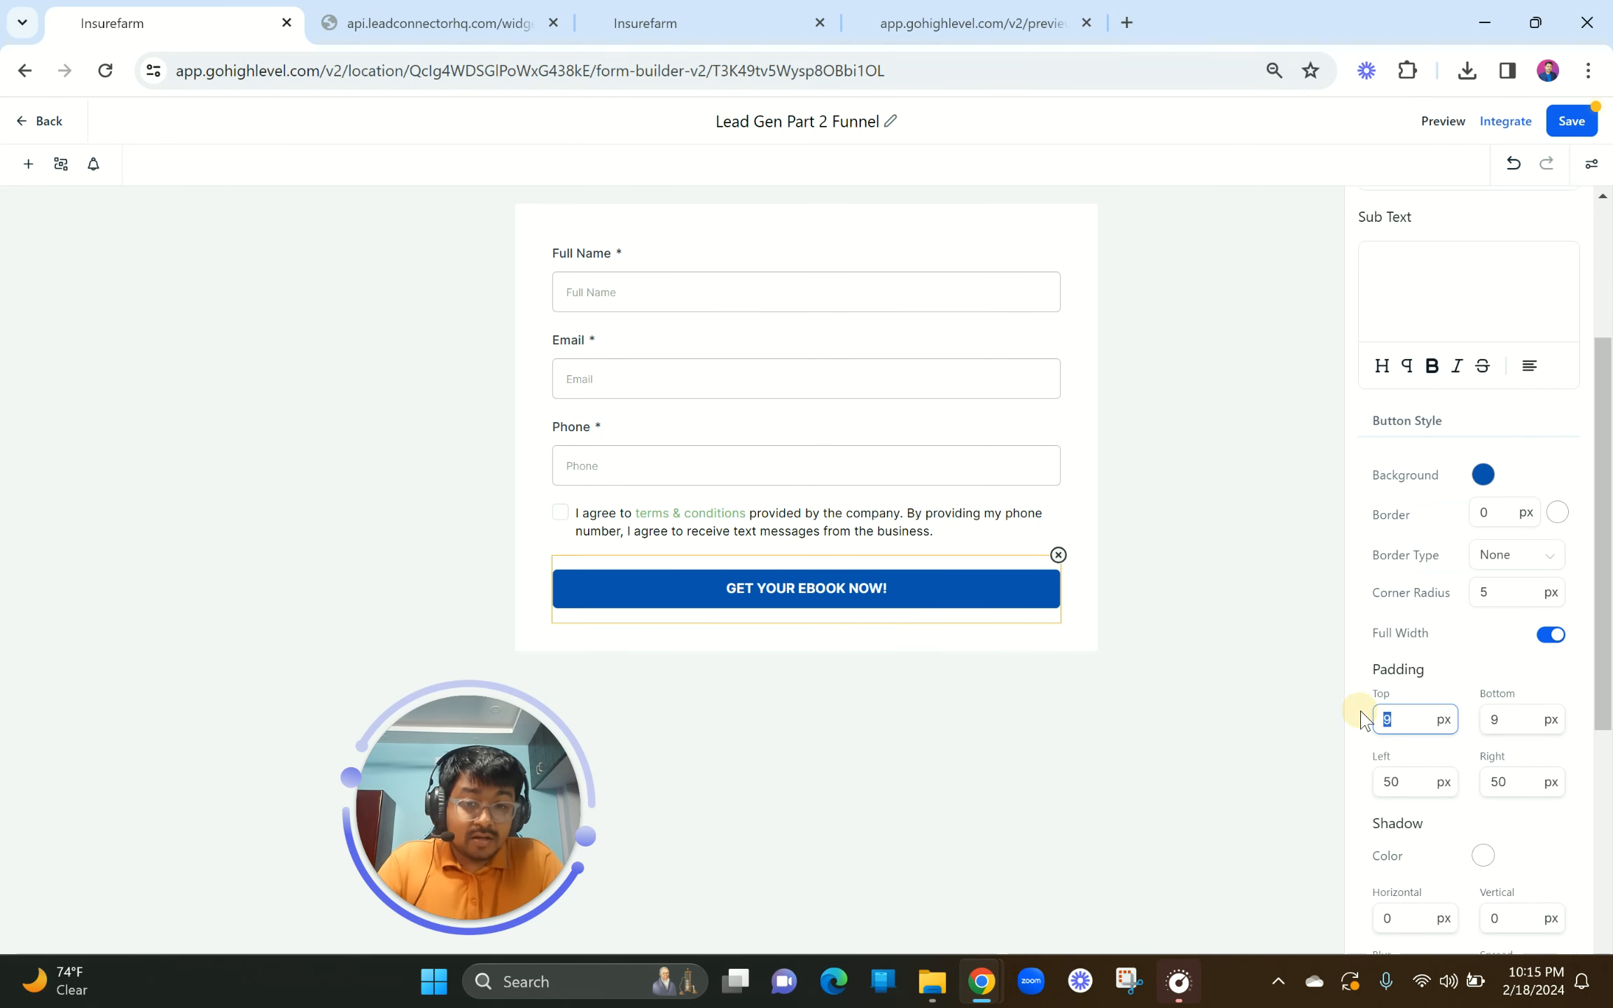
pyautogui.write('13')
pyautogui.moveTo(1519, 719); pyautogui.dragTo(1498, 720)
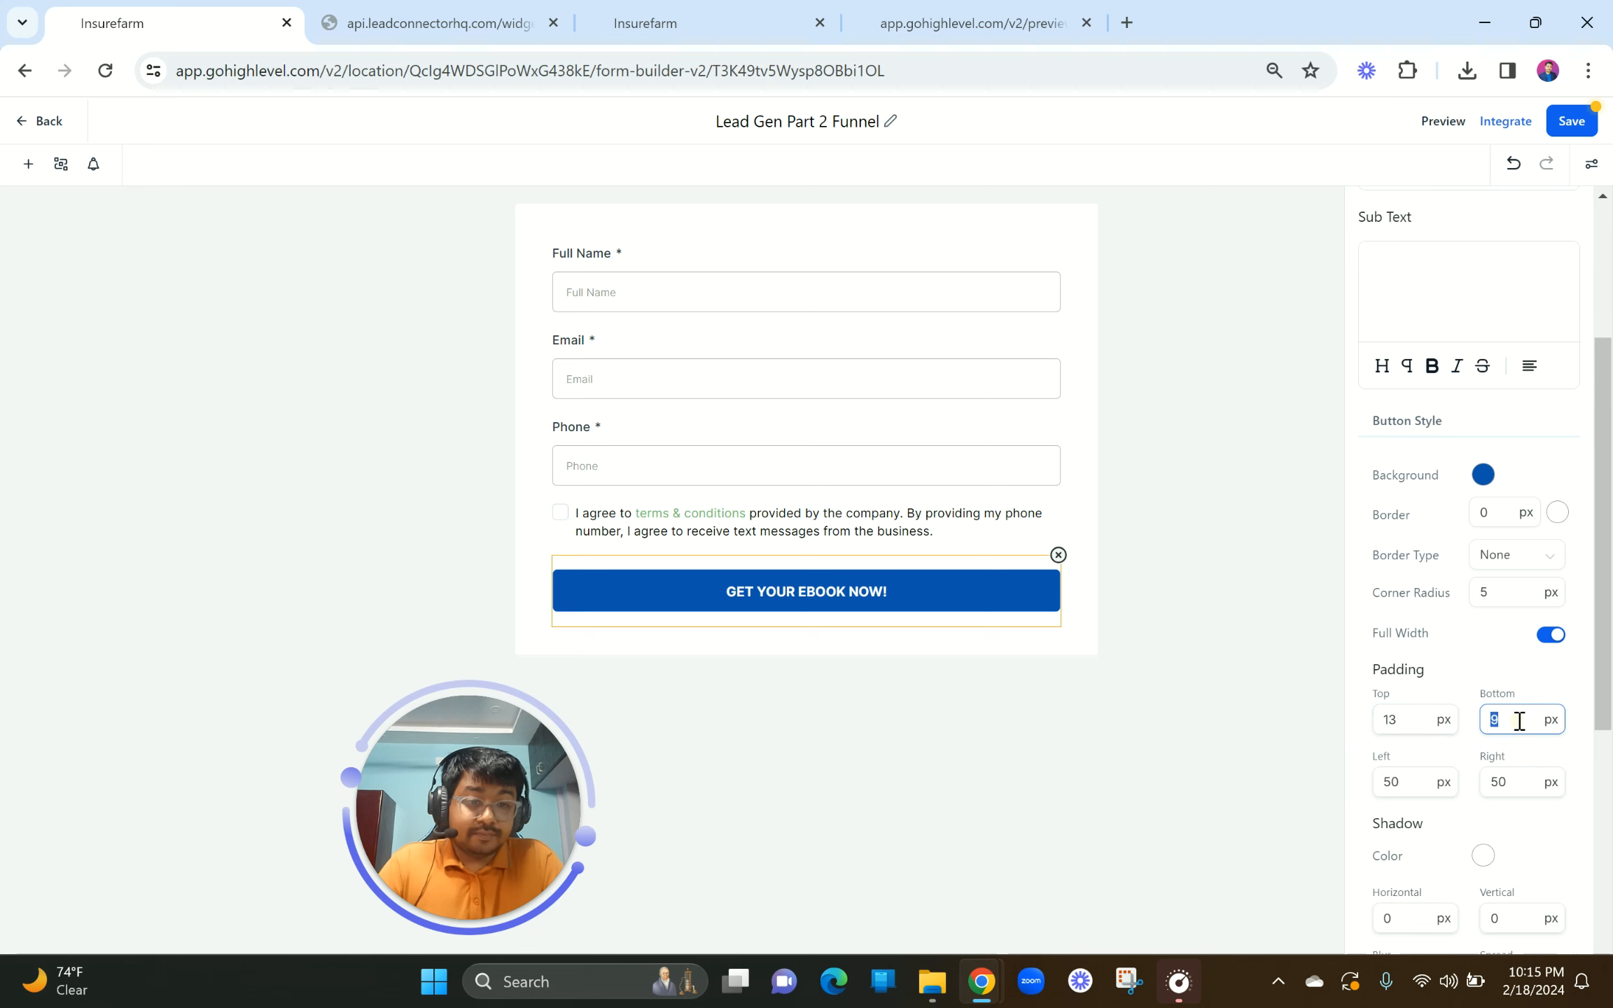
pyautogui.write('13')
pyautogui.click(1069, 707)
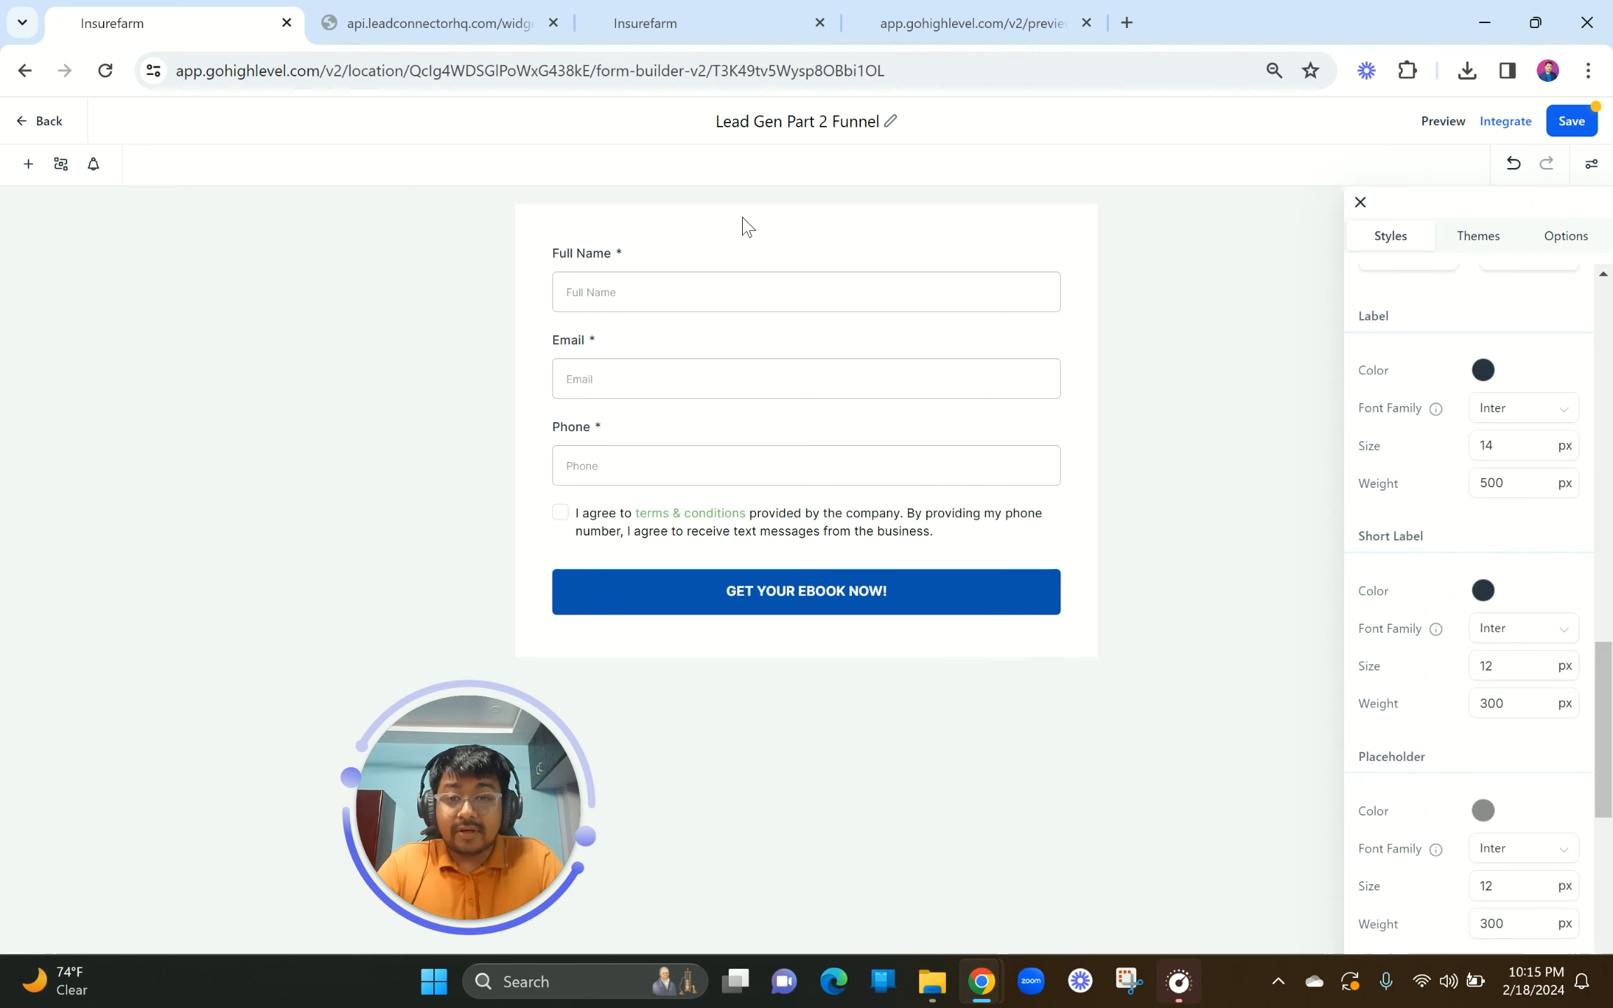
pyautogui.click(742, 216)
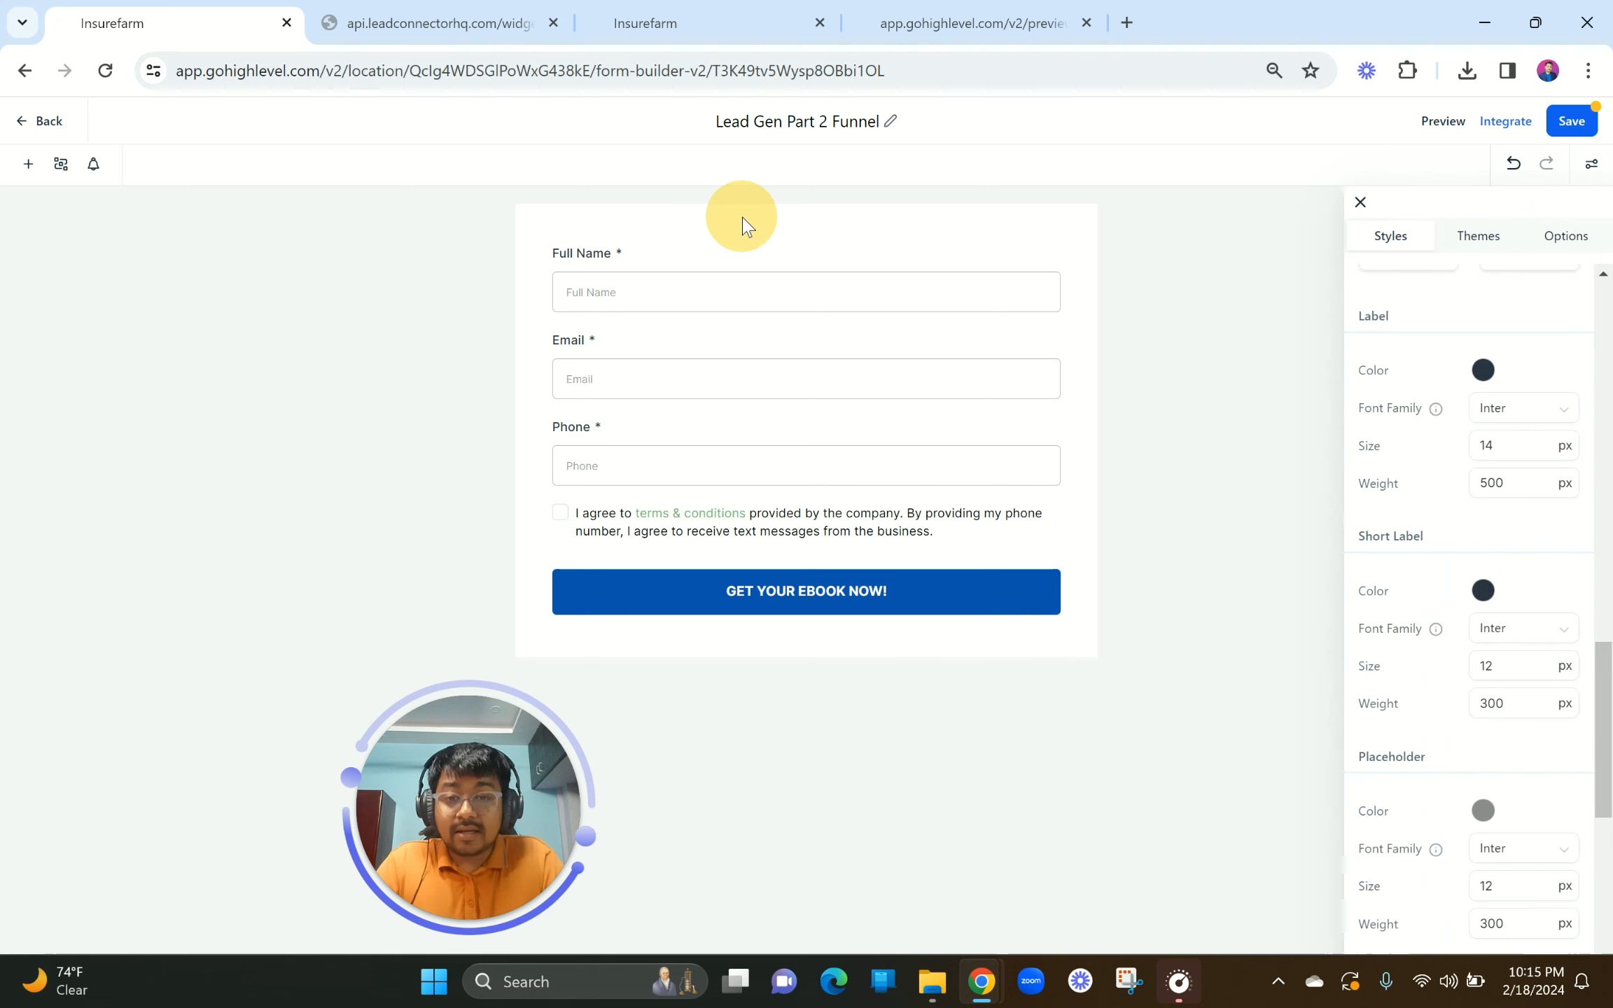
# Step: Open a live preview of the form and test its Phone and Full Name fields
pyautogui.click(1435, 121)
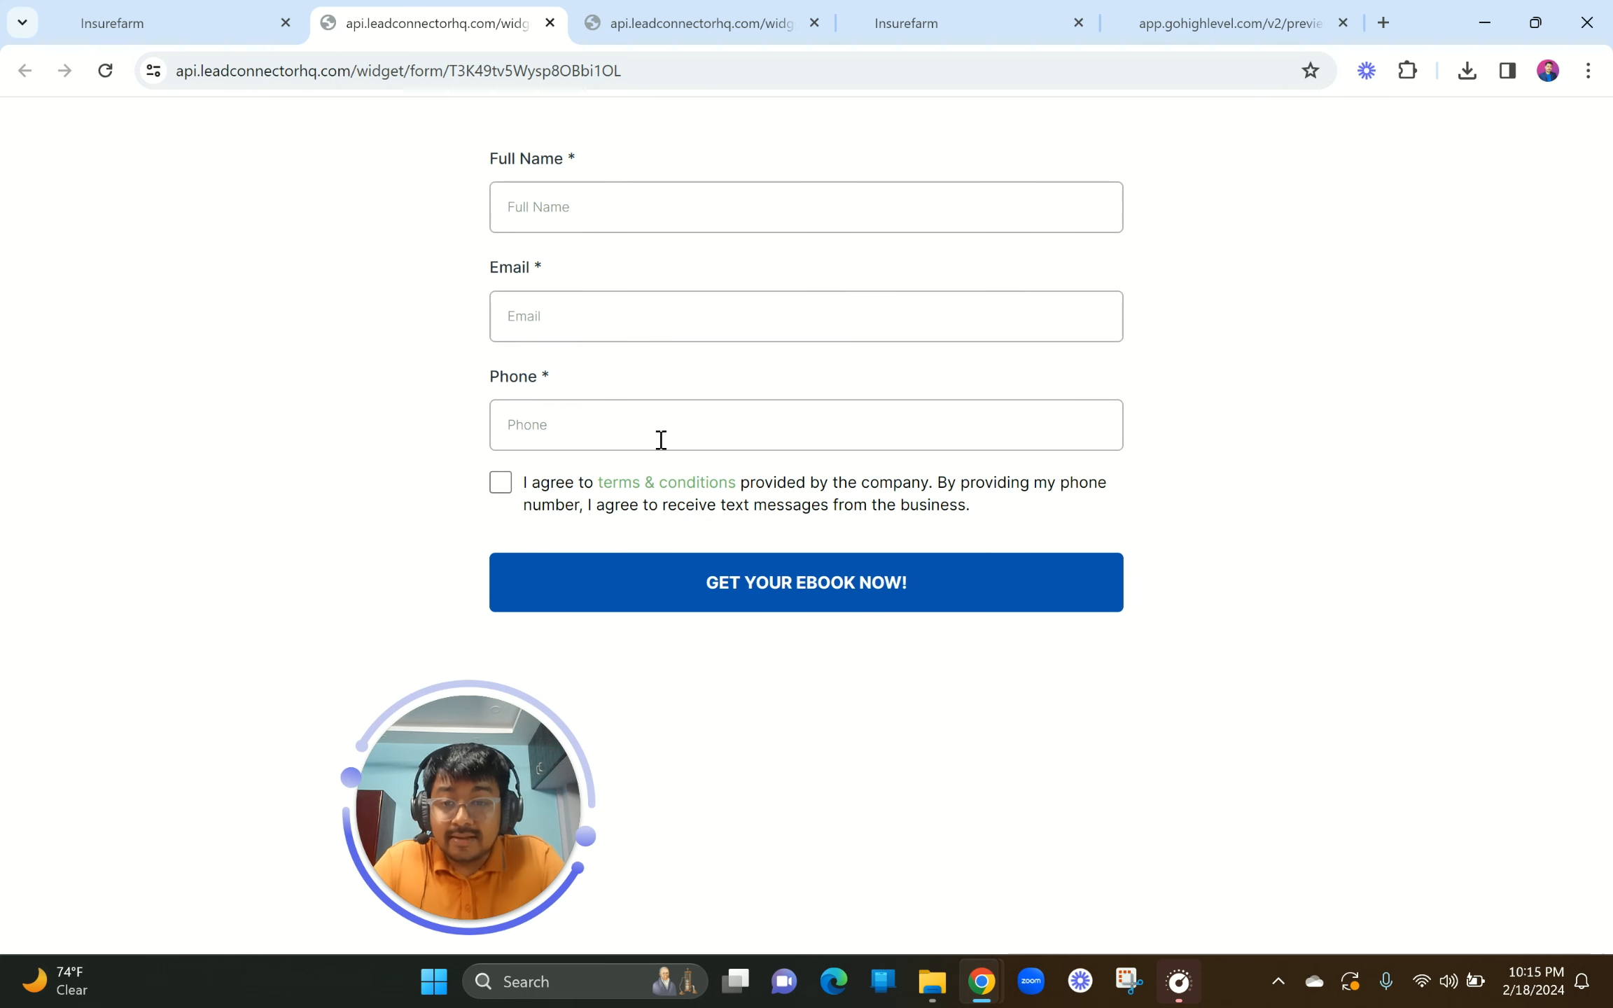
pyautogui.click(581, 440)
pyautogui.click(595, 345)
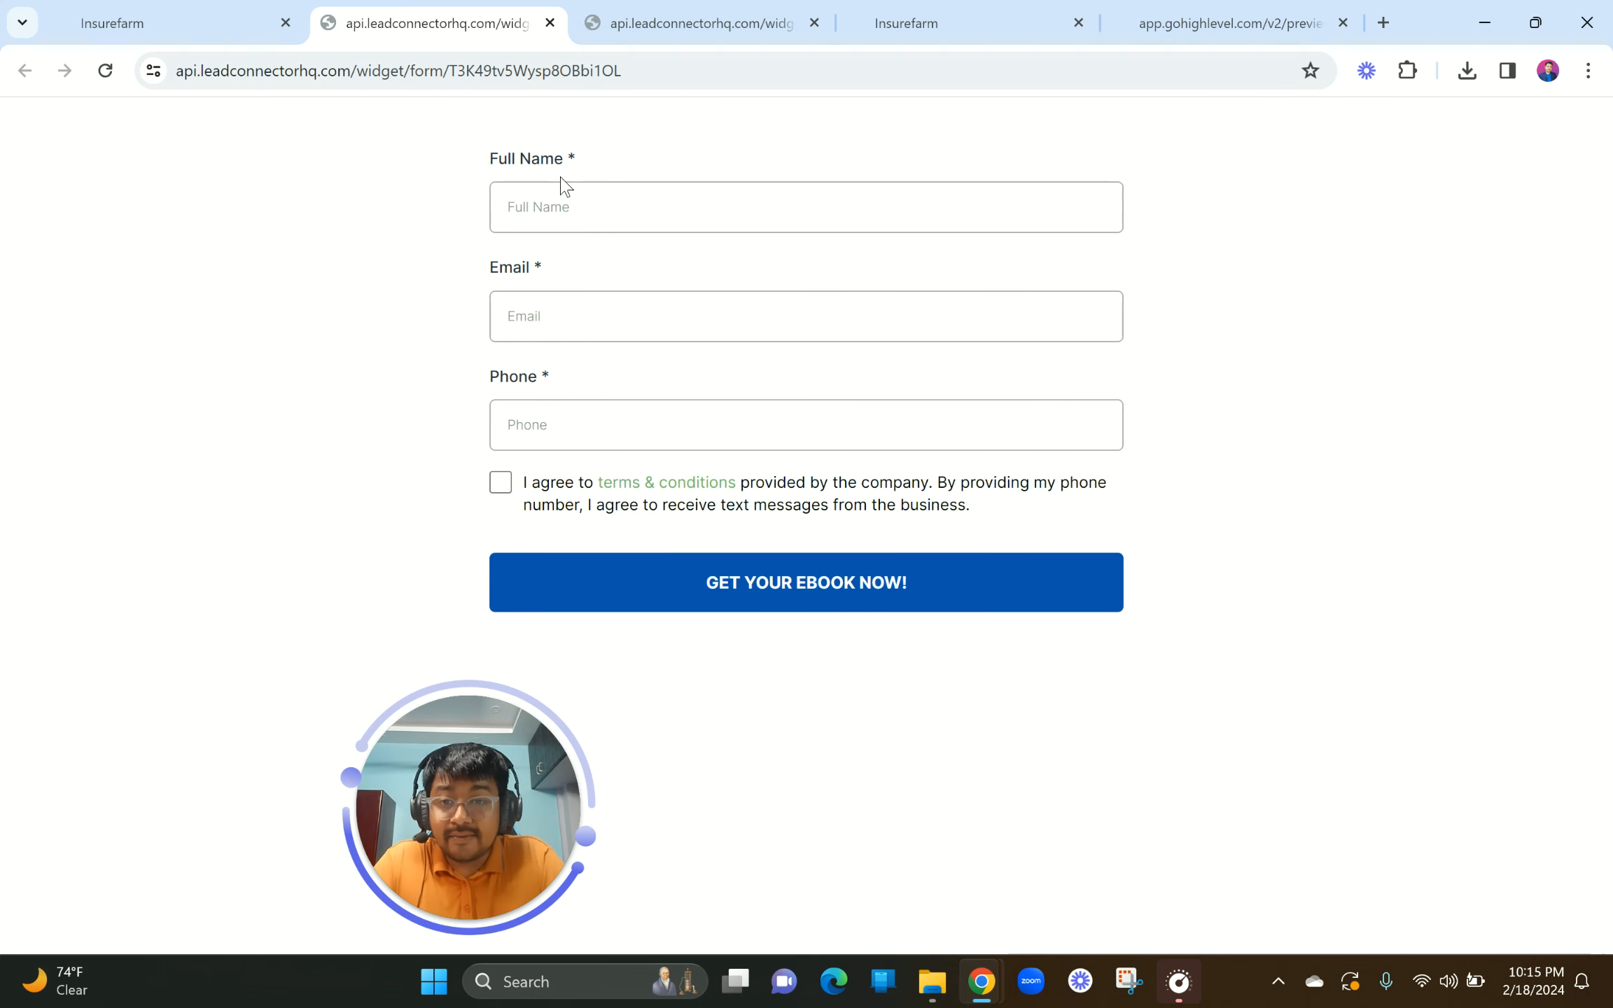
pyautogui.doubleClick(570, 159)
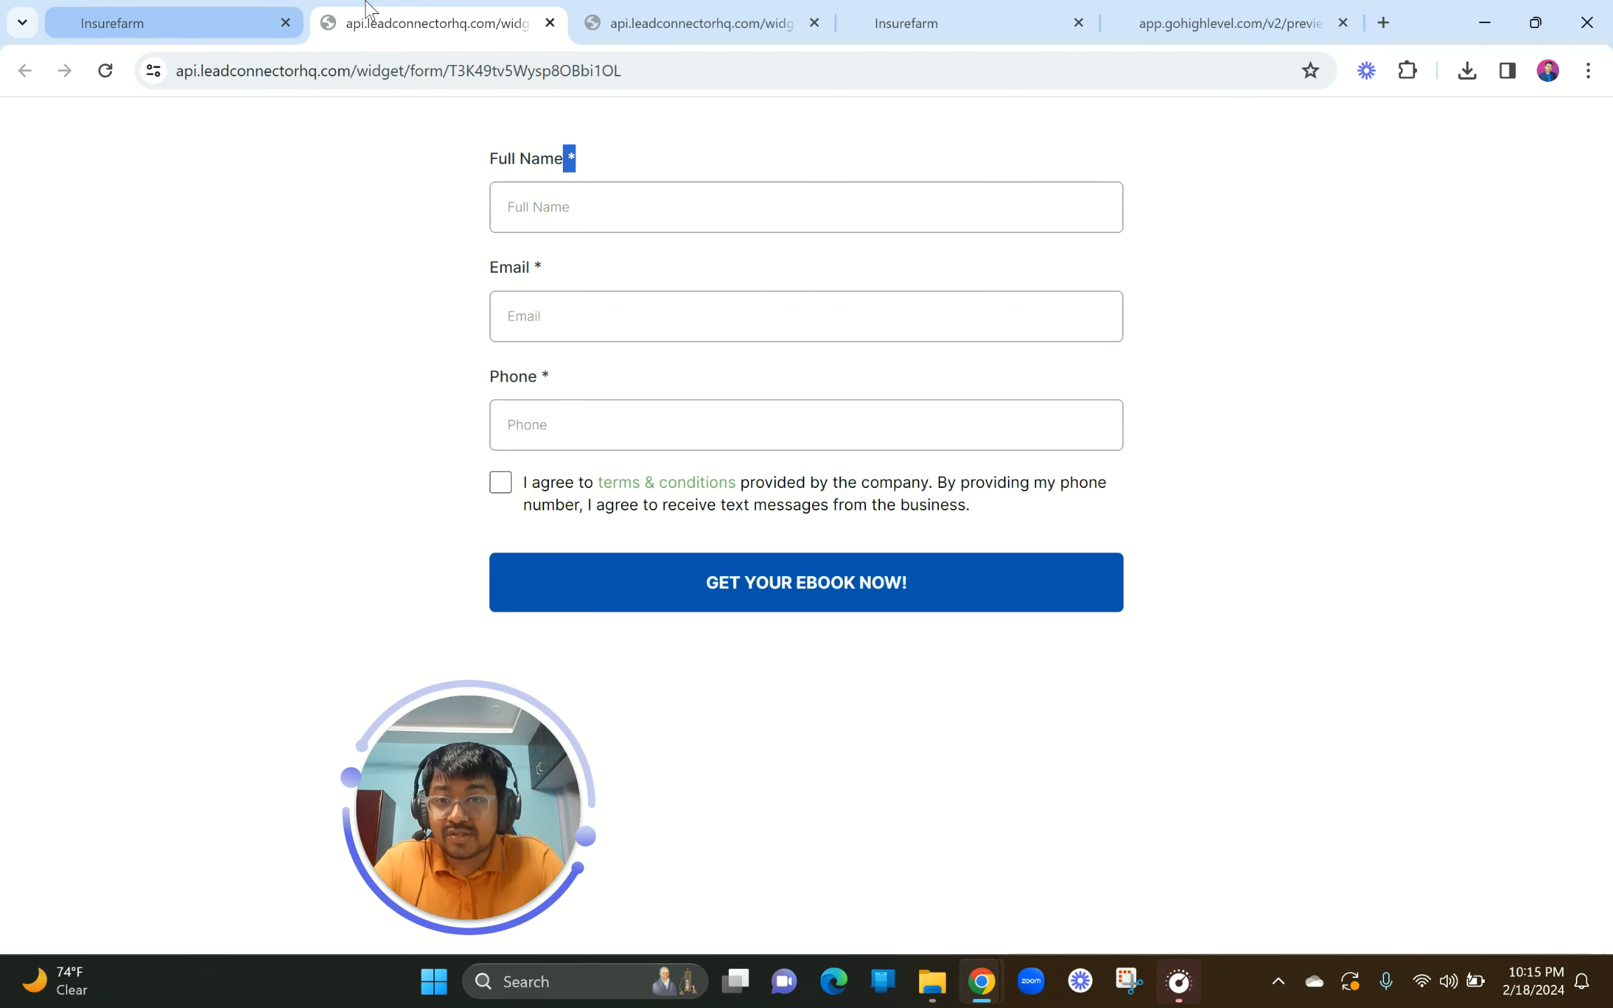
# Step: Close the preview tabs and save the form in the builder
pyautogui.click(551, 24)
pyautogui.click(499, 12)
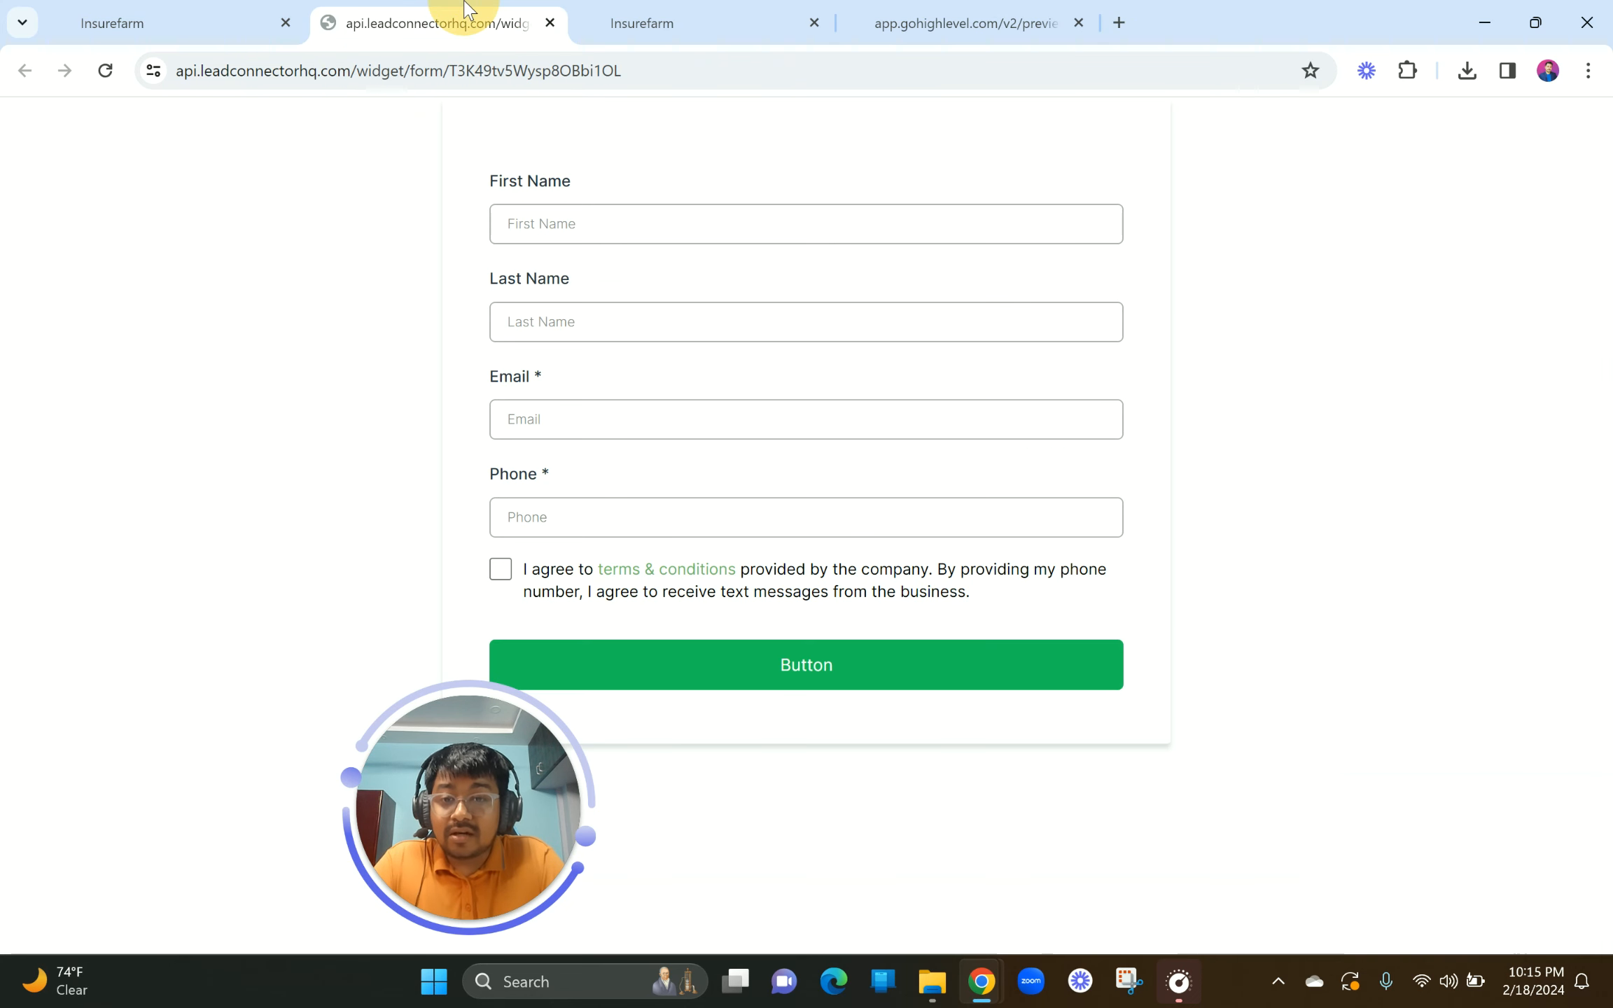
pyautogui.click(549, 23)
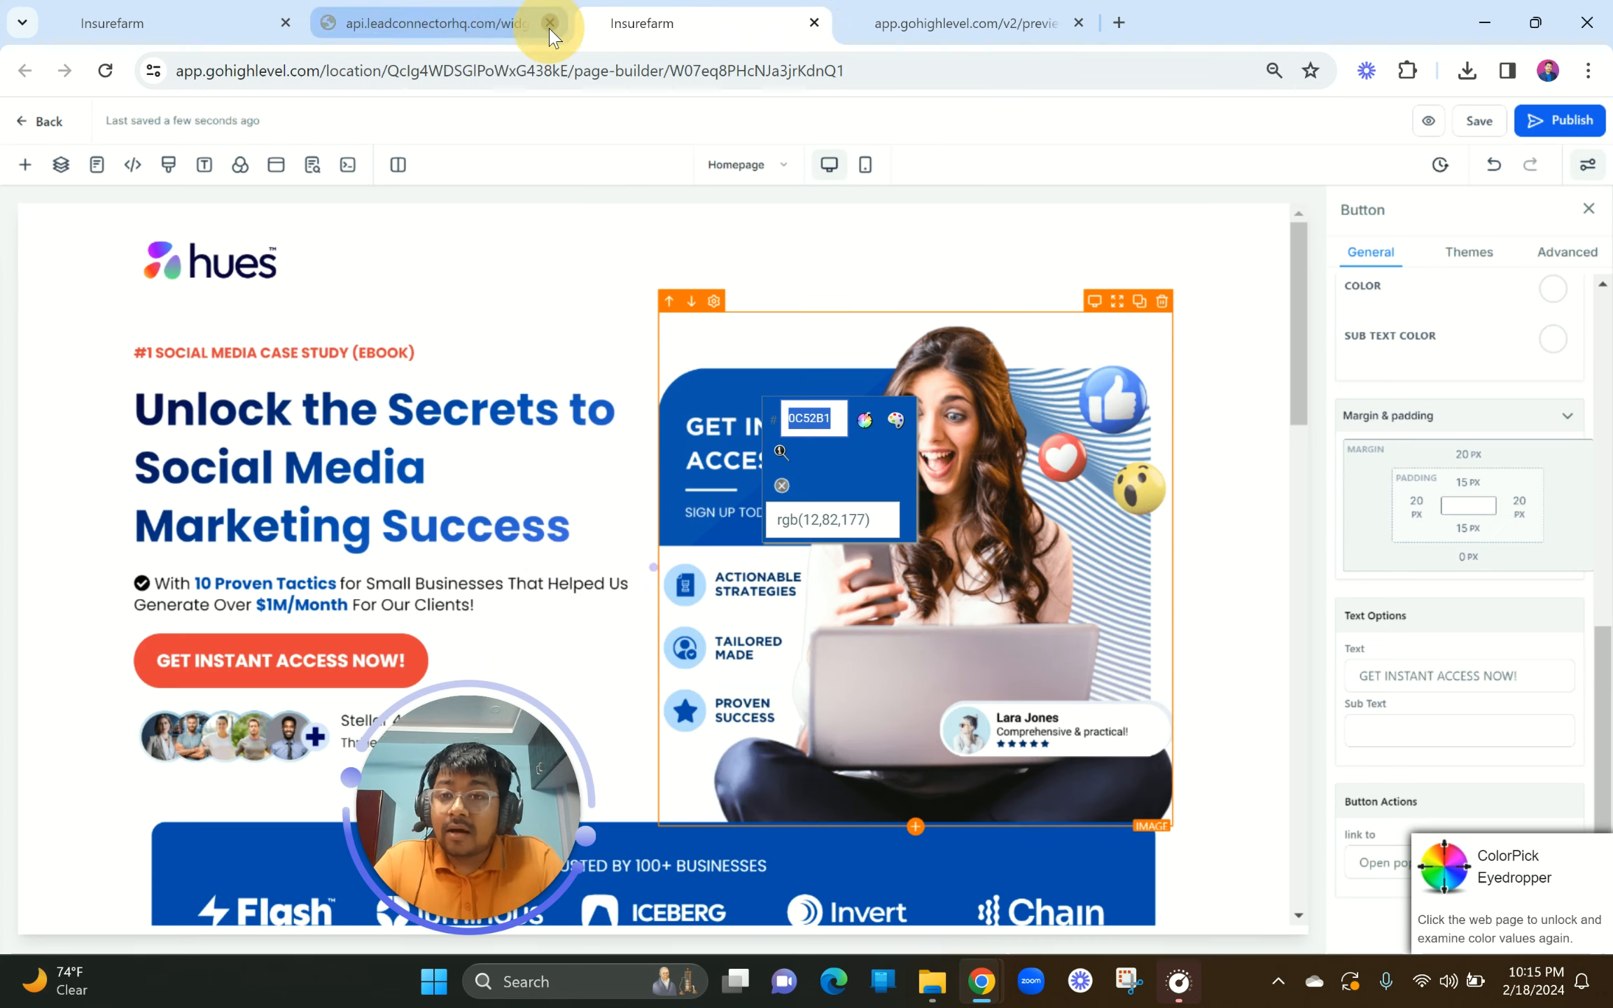
pyautogui.click(98, 16)
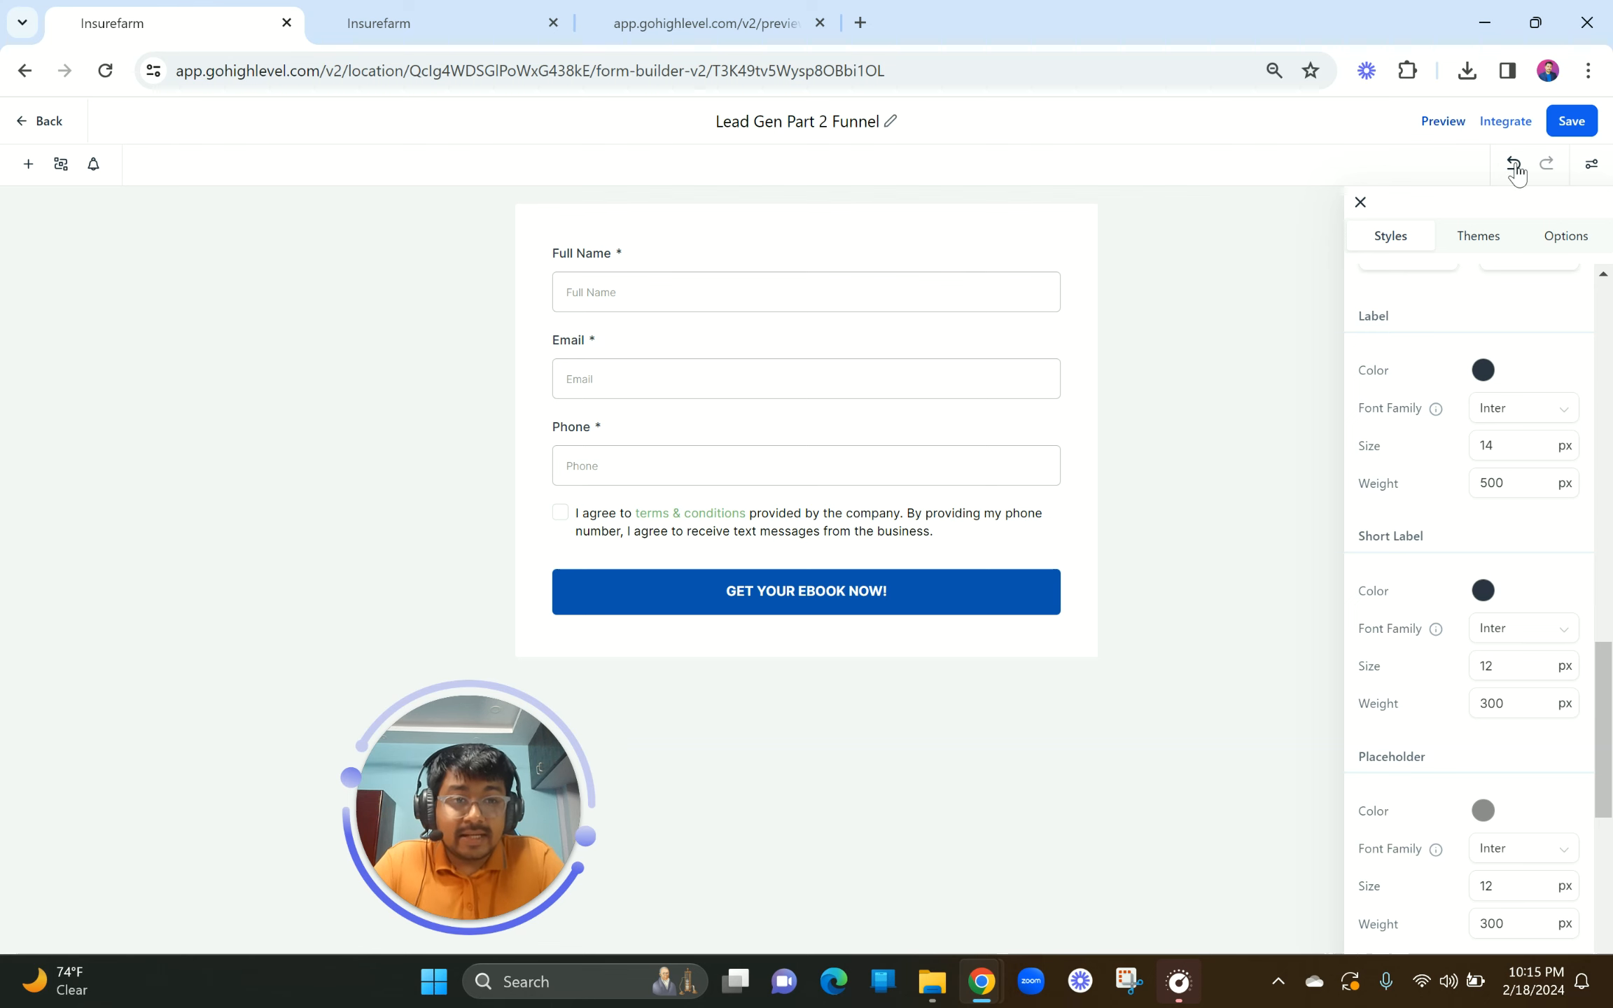
pyautogui.click(1571, 123)
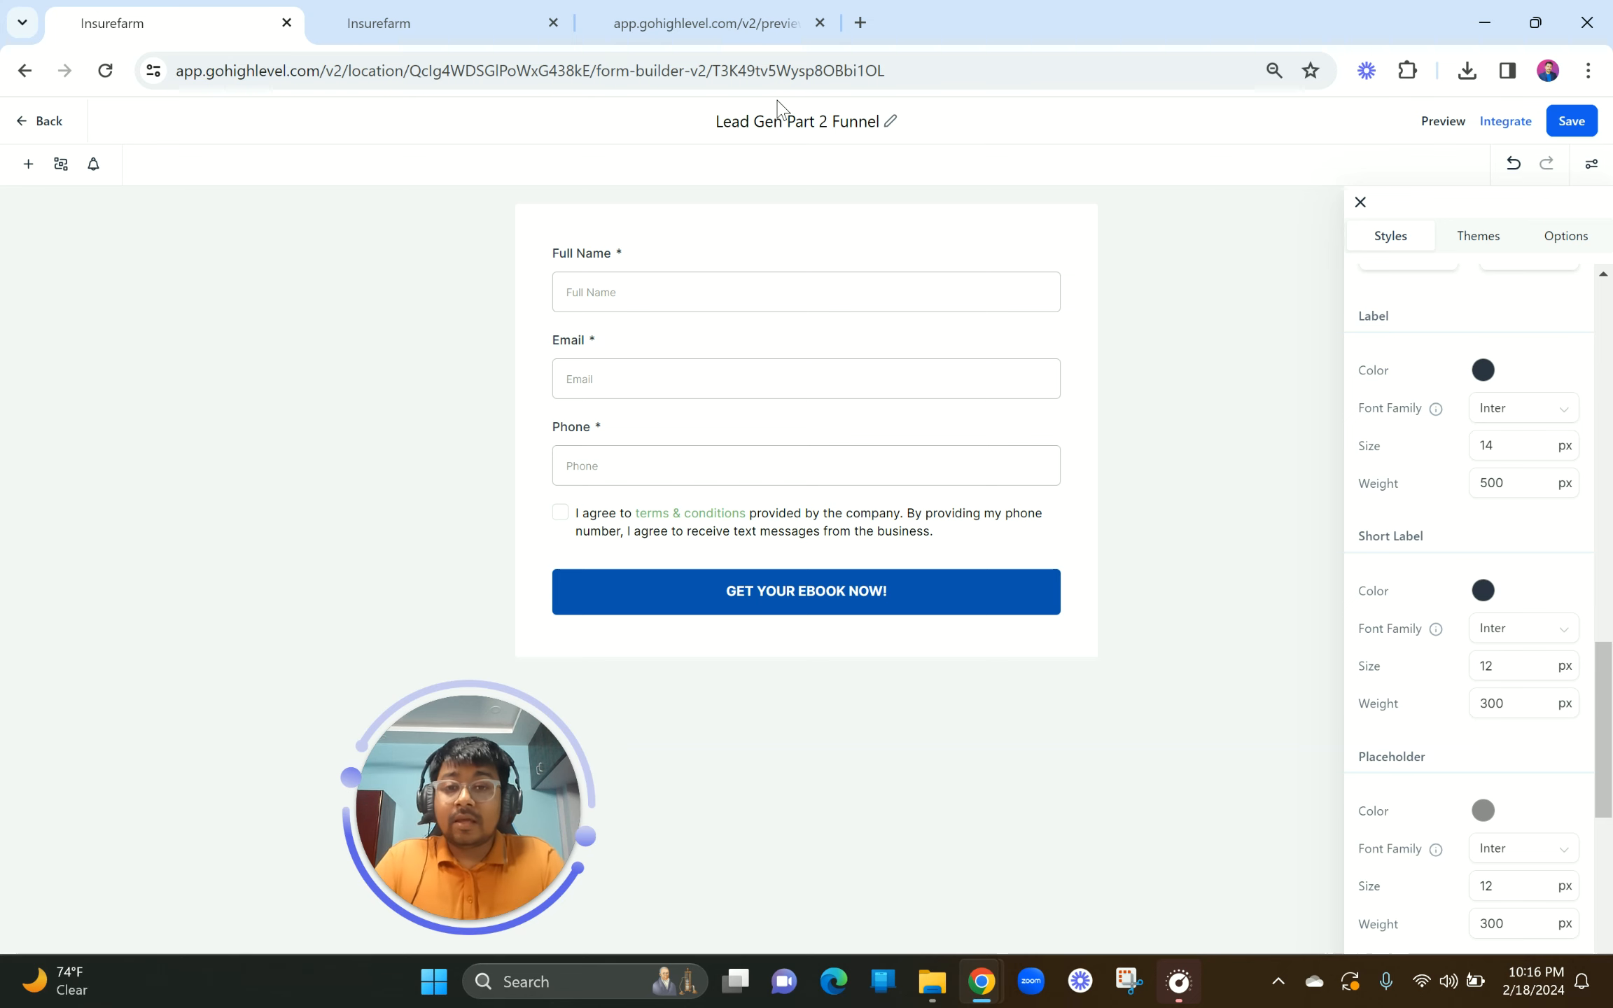
# Step: Return from the form builder to the Forms list and switch to the page-builder tab
pyautogui.click(21, 128)
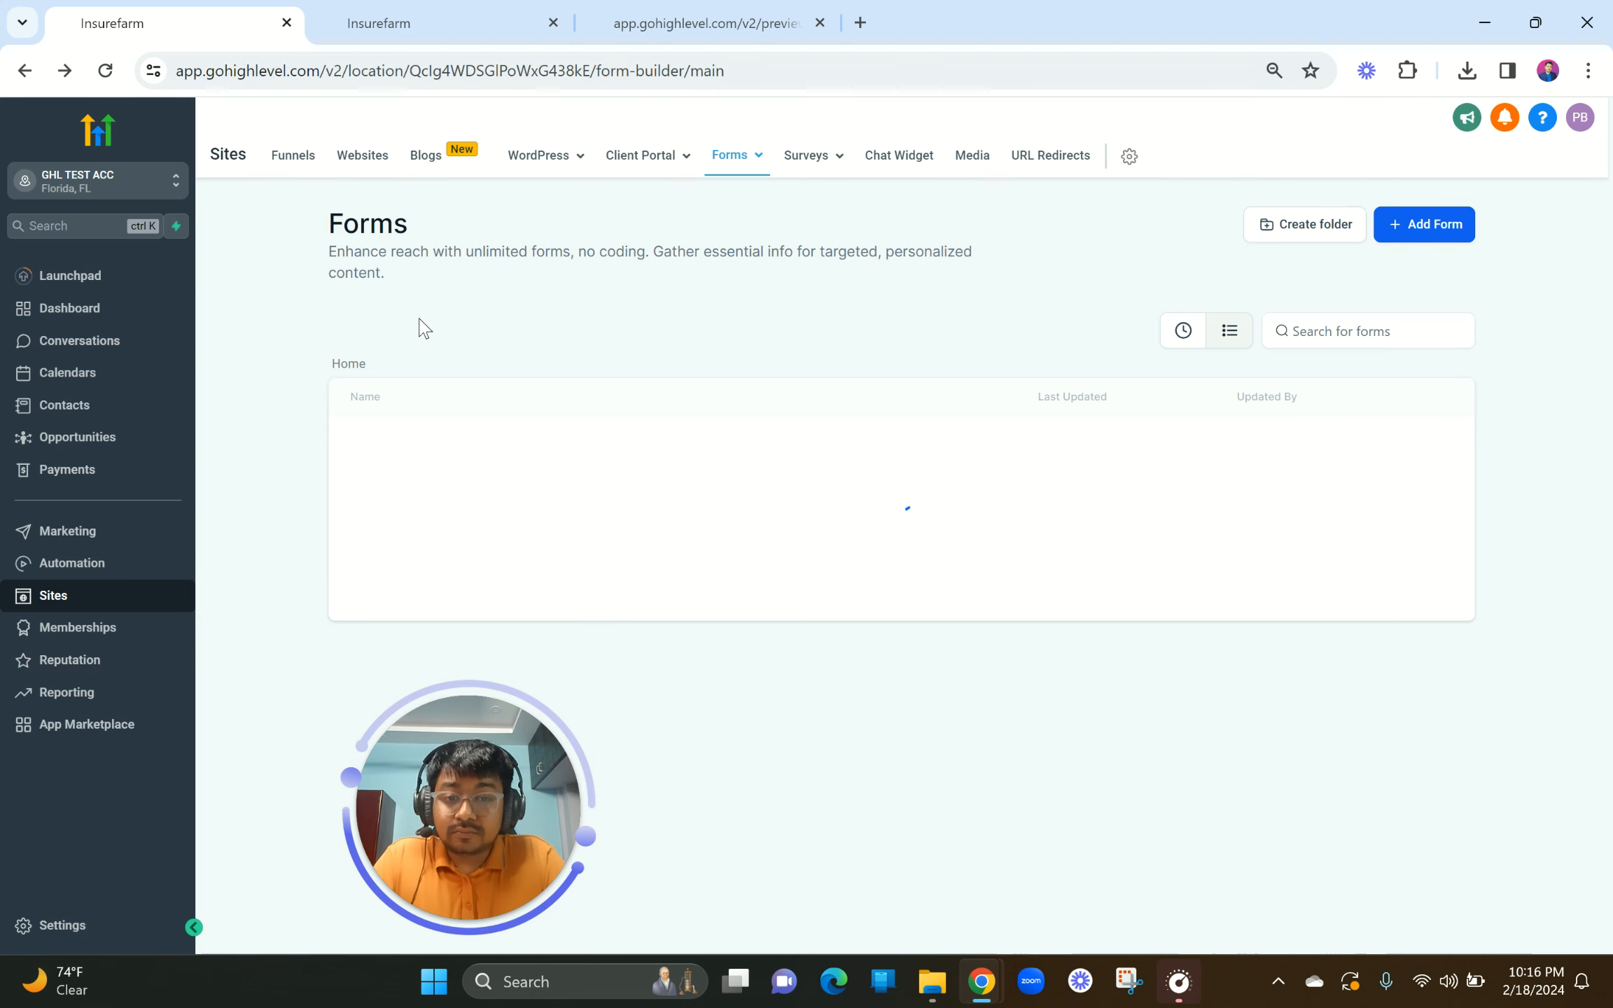
pyautogui.moveTo(463, 784); pyautogui.dragTo(191, 577)
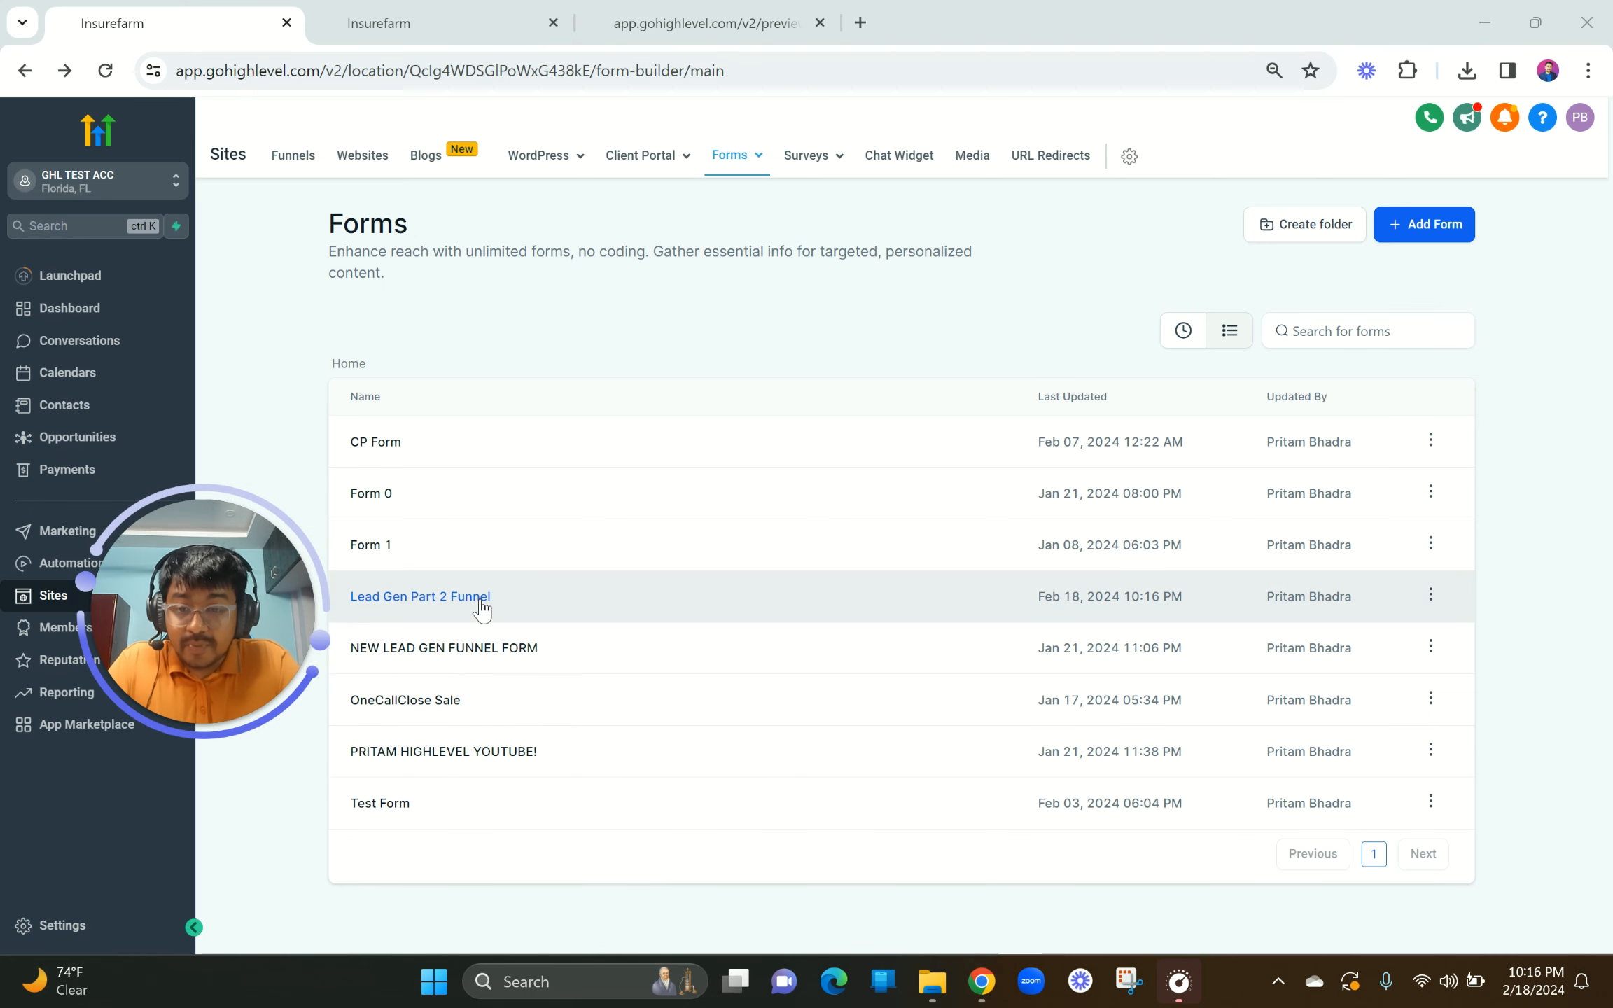
pyautogui.click(697, 22)
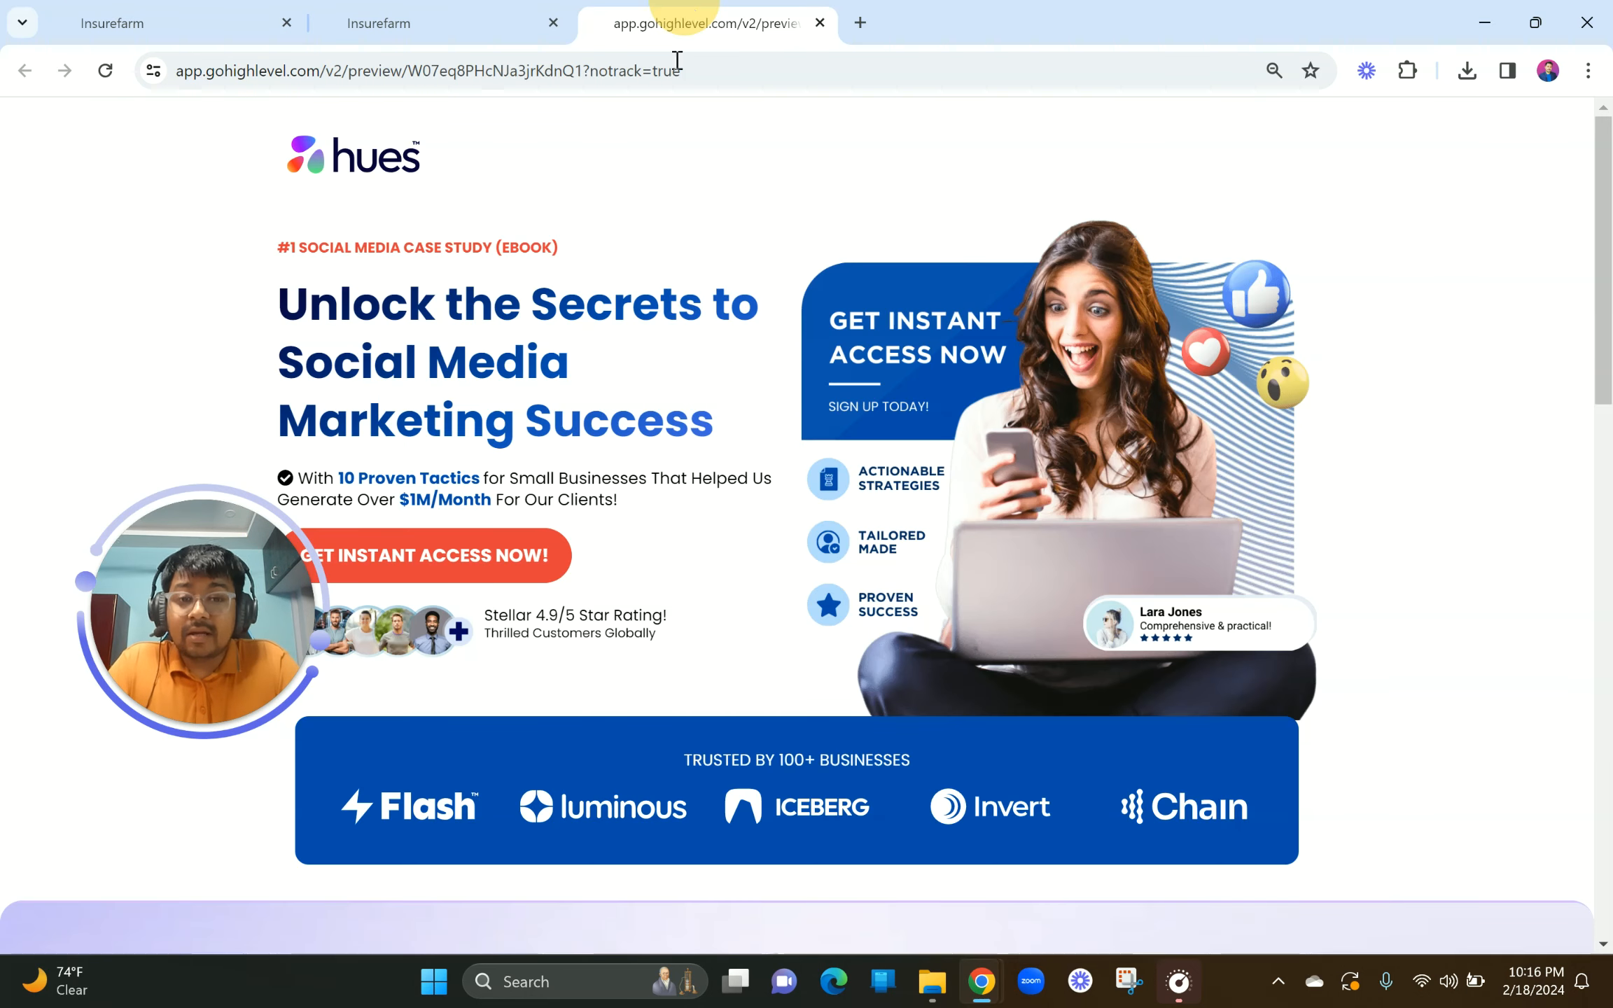
pyautogui.click(478, 10)
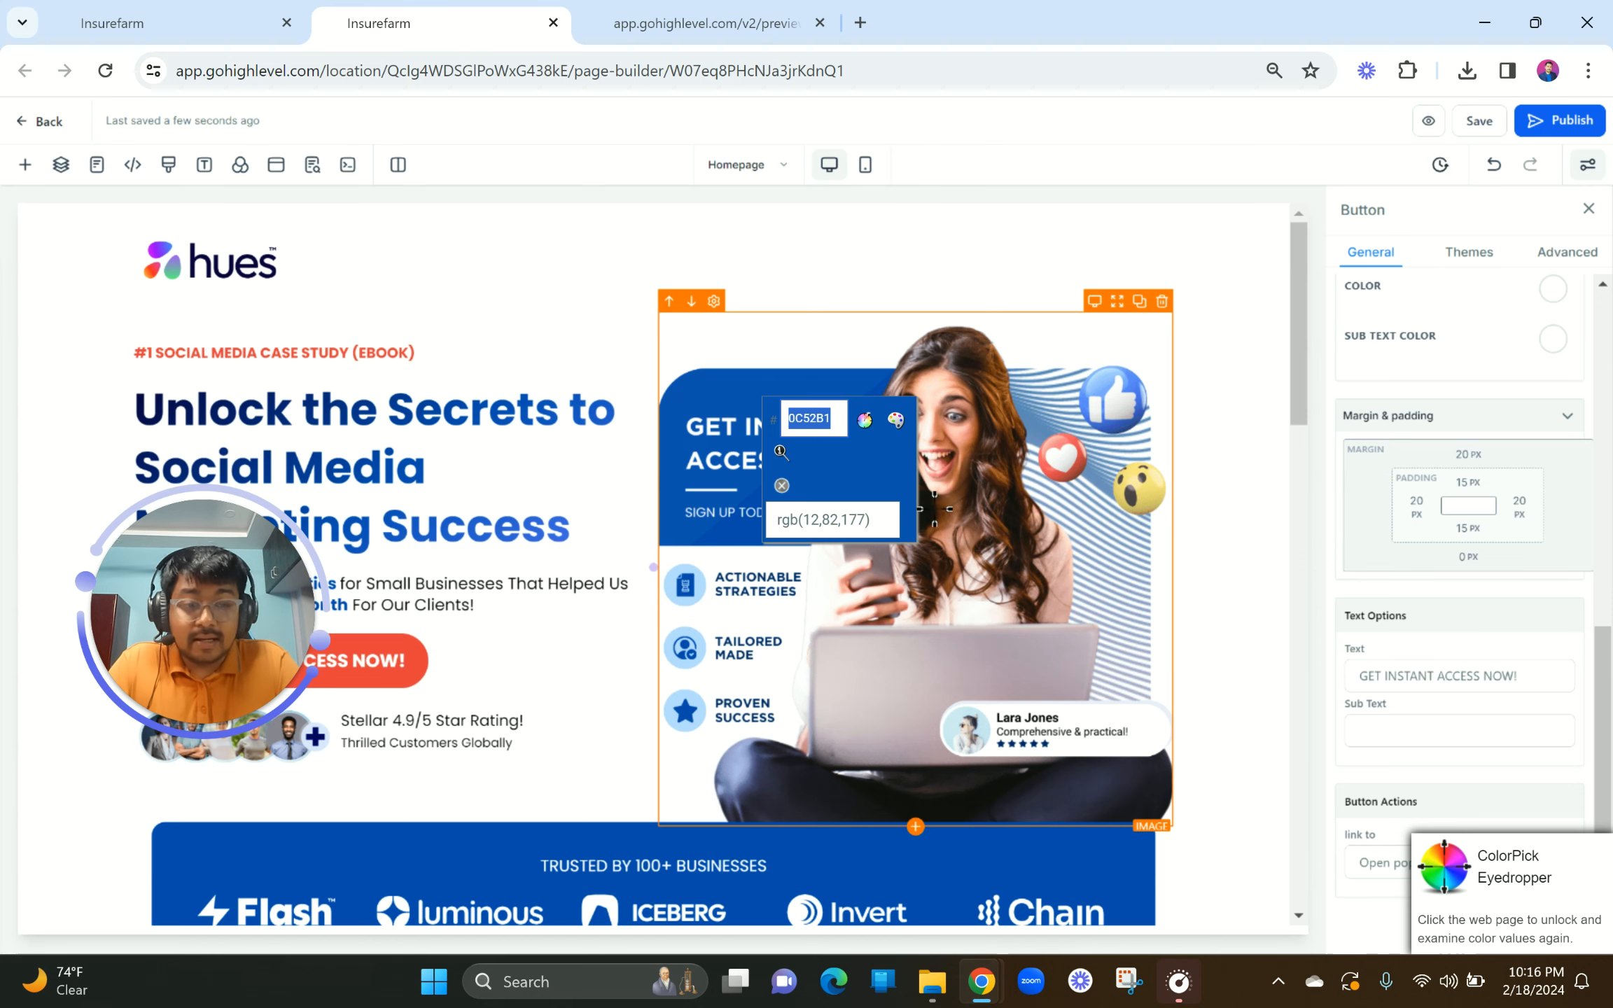
# Step: Dismiss the ColorPick eyedropper and reload the hues homepage builder
pyautogui.click(1128, 607)
pyautogui.click(1122, 603)
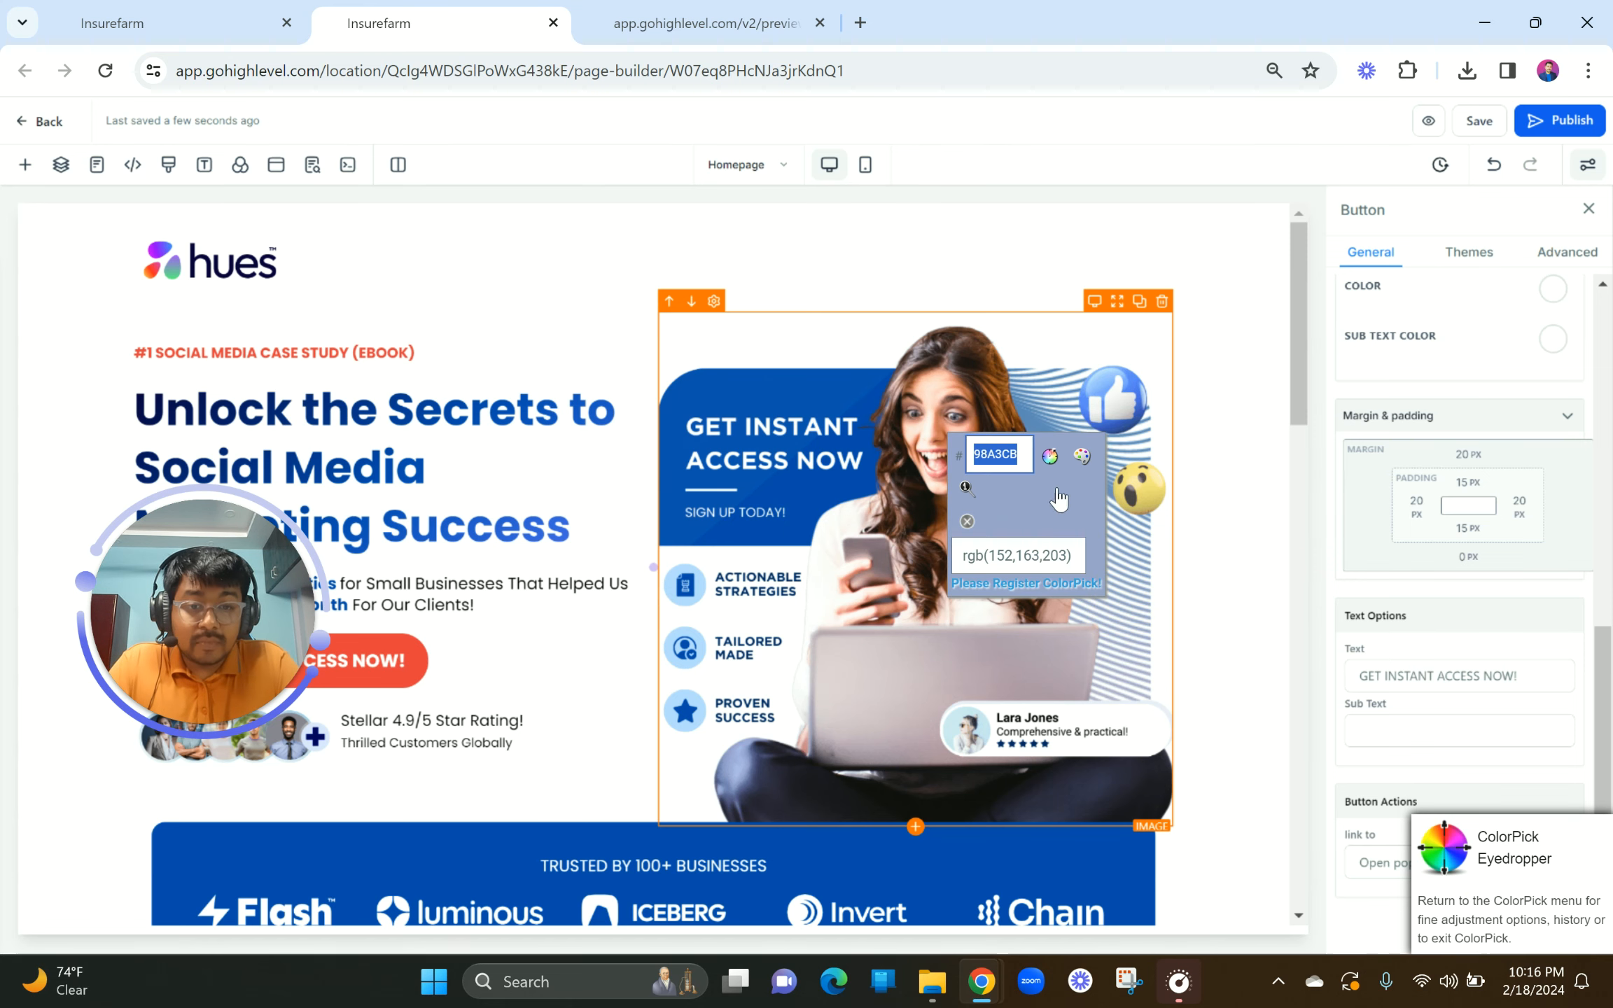
pyautogui.click(967, 520)
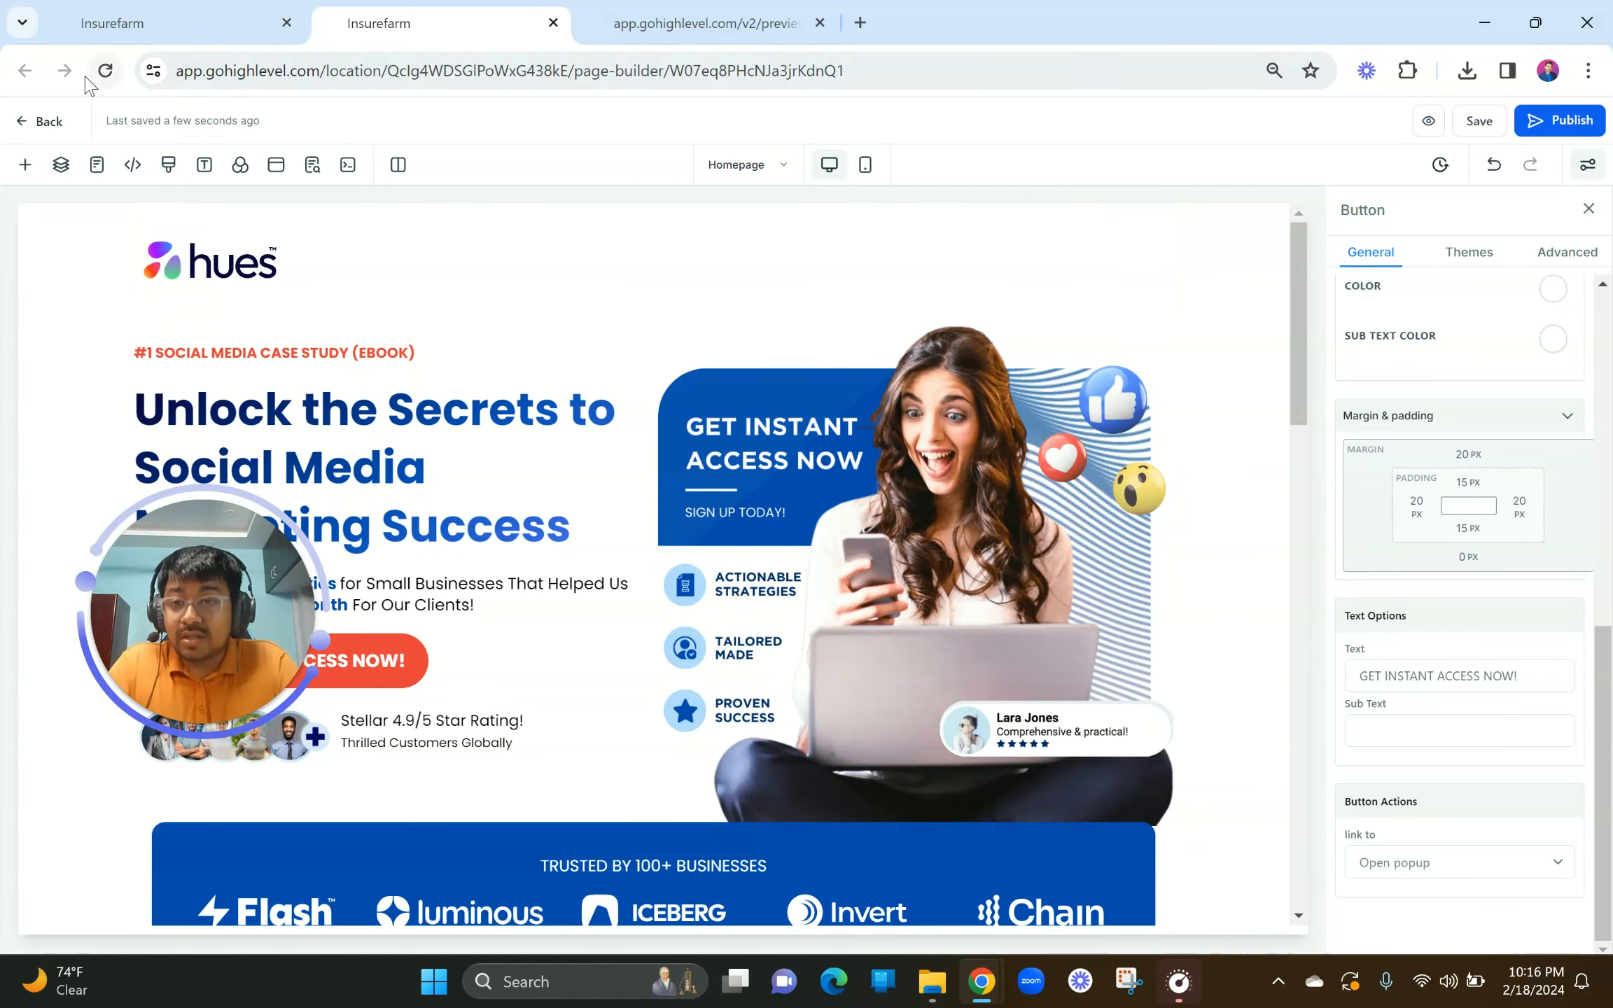
pyautogui.click(107, 71)
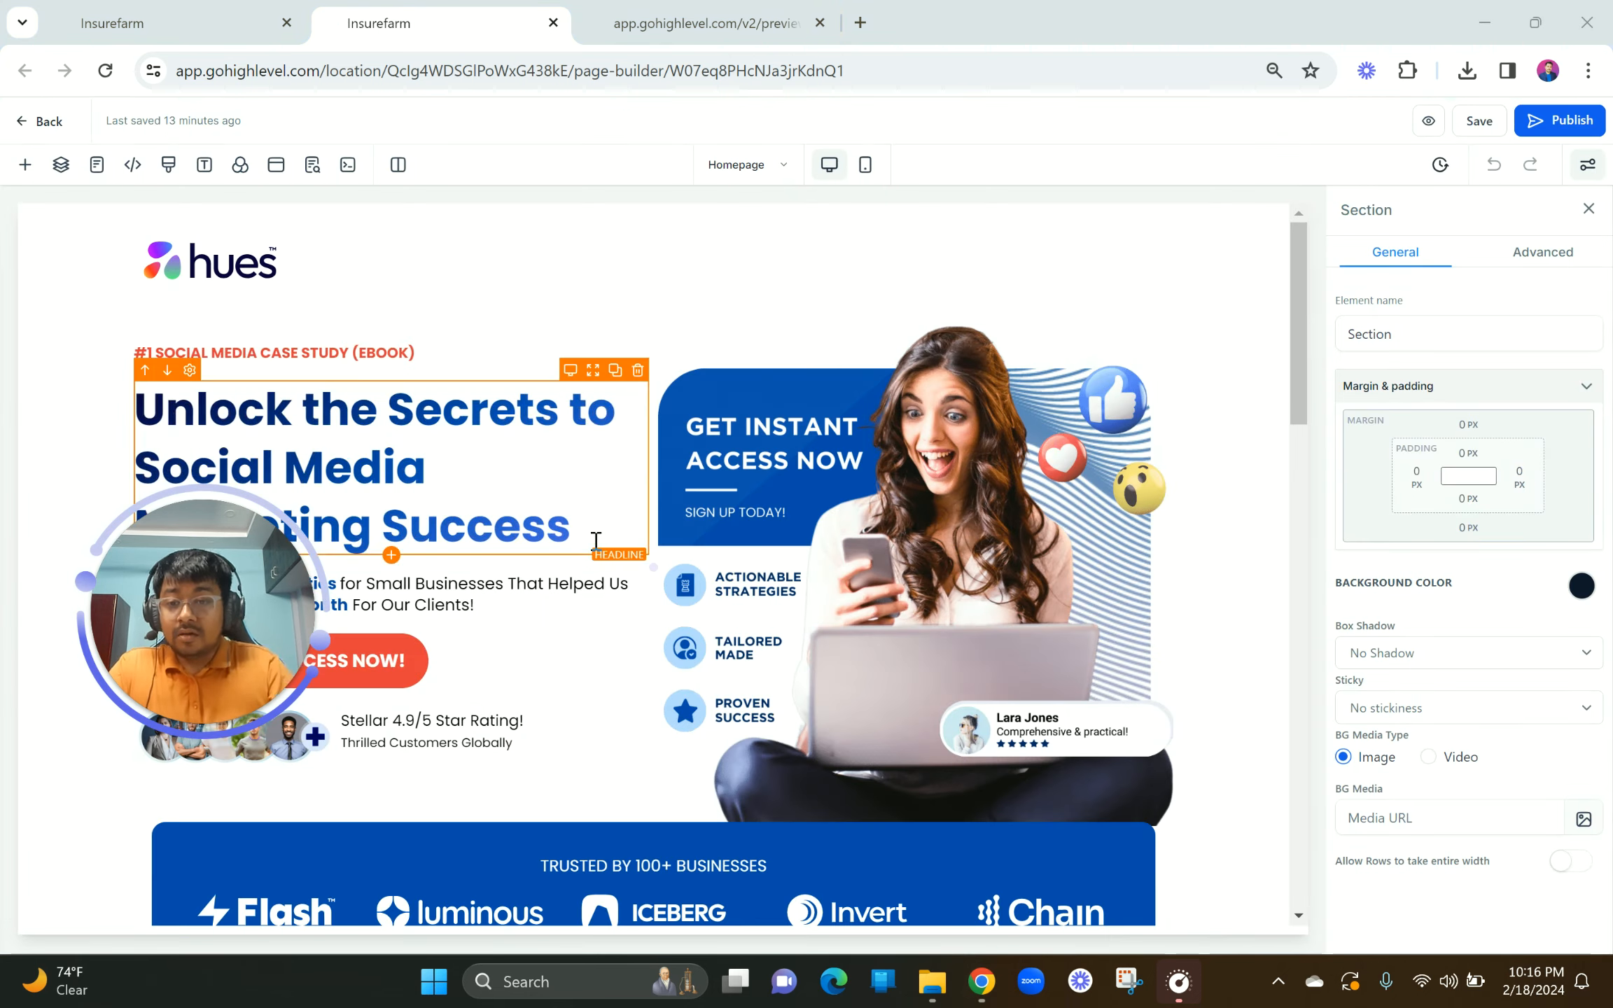
pyautogui.scroll(-20, 595, 540)
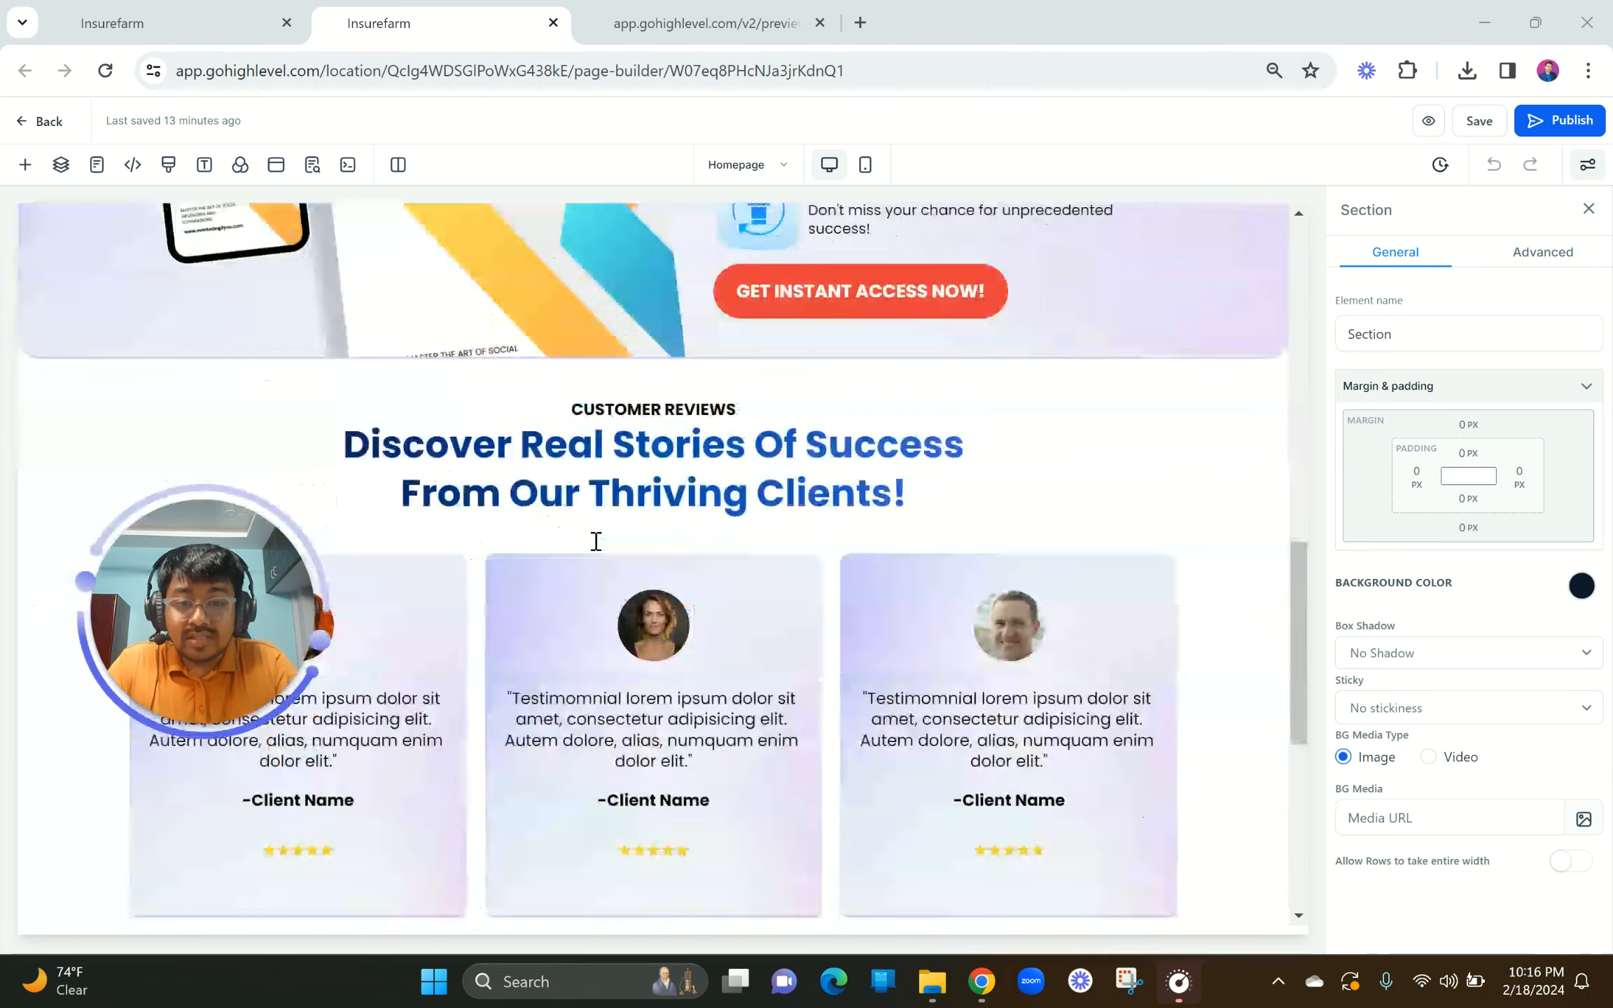
pyautogui.scroll(20, 596, 540)
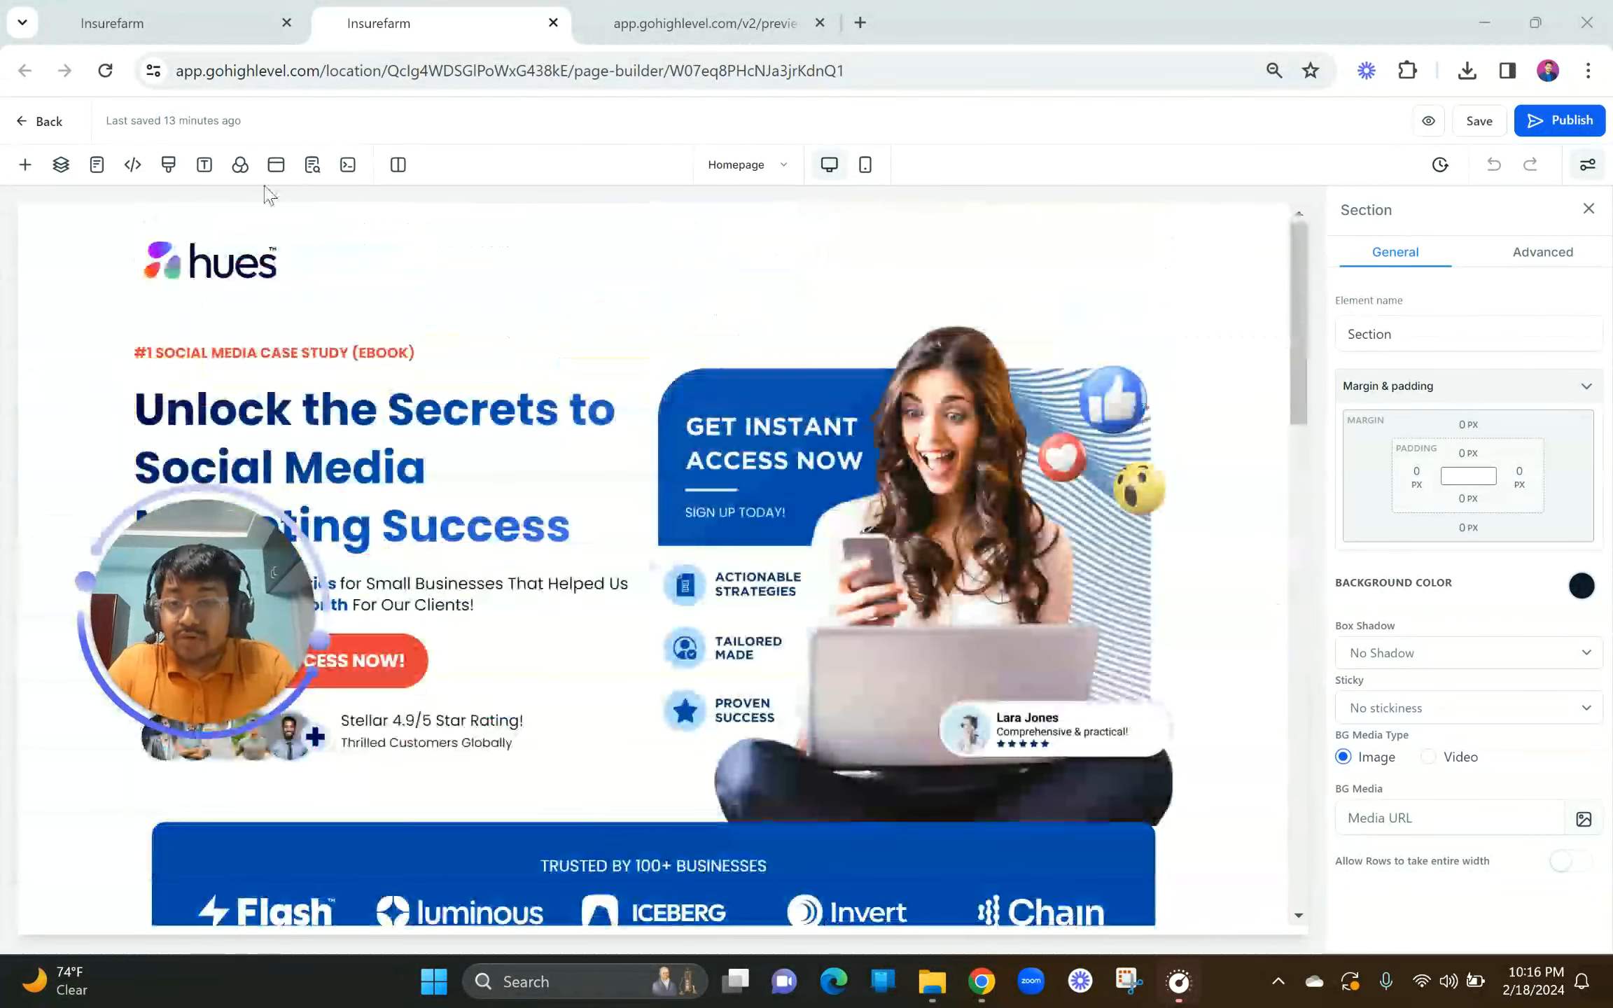
# Step: Open the homepage popup and delete its empty Form element
pyautogui.click(275, 167)
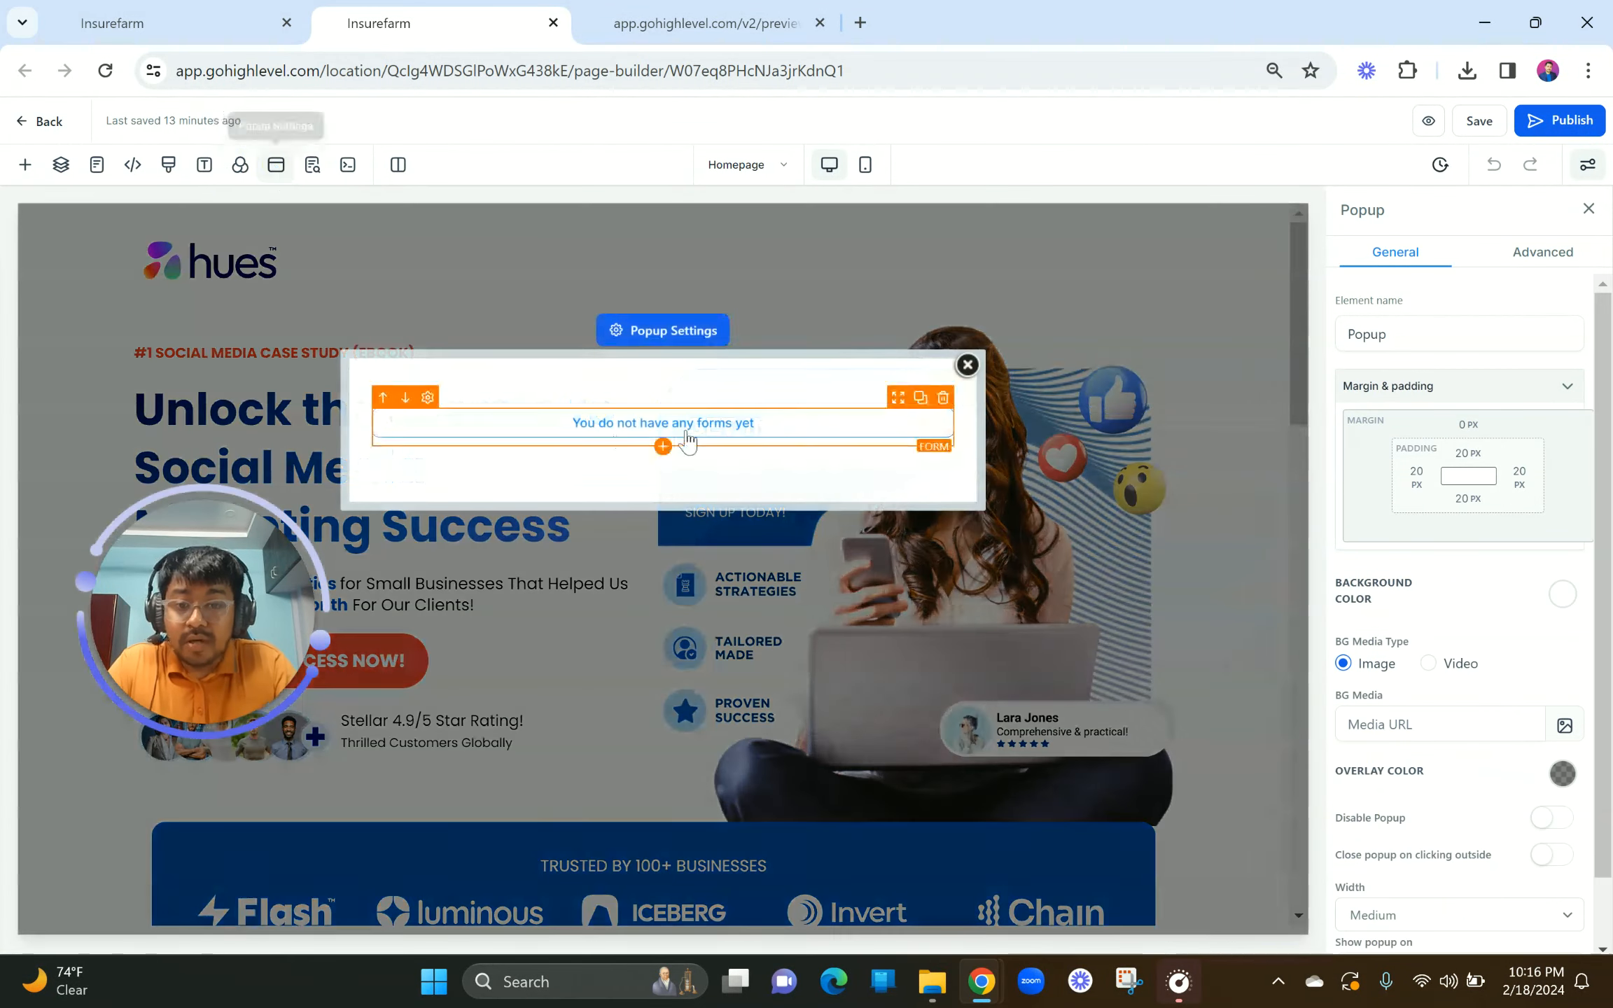
pyautogui.click(670, 429)
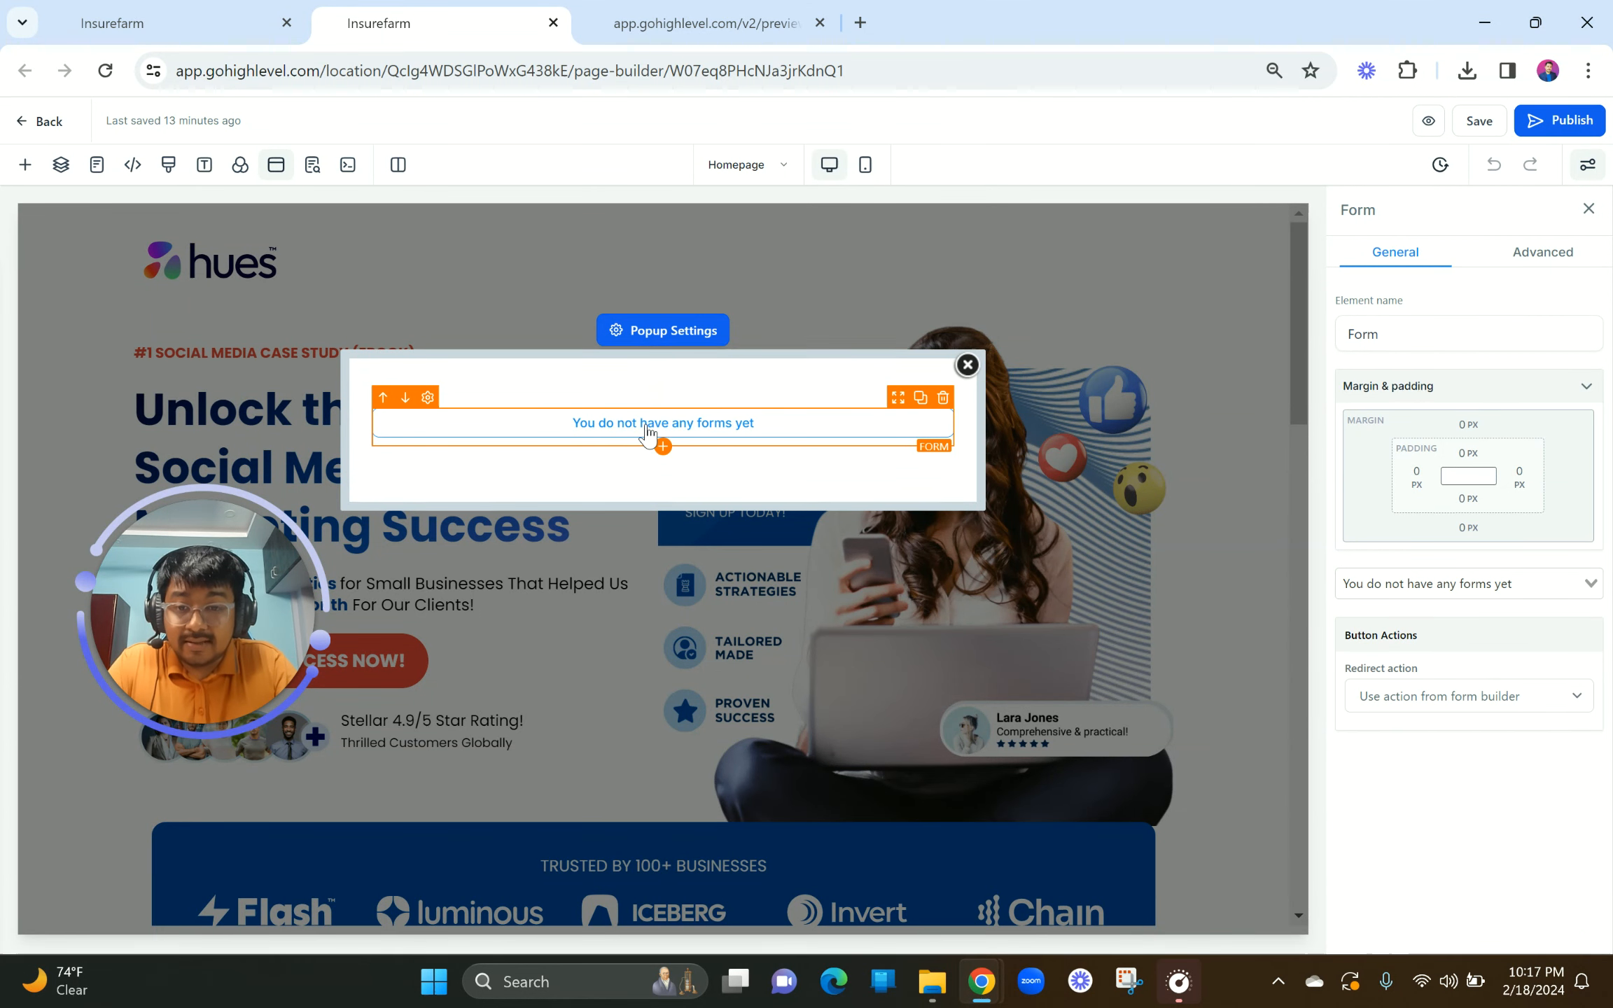
pyautogui.click(646, 424)
pyautogui.click(943, 399)
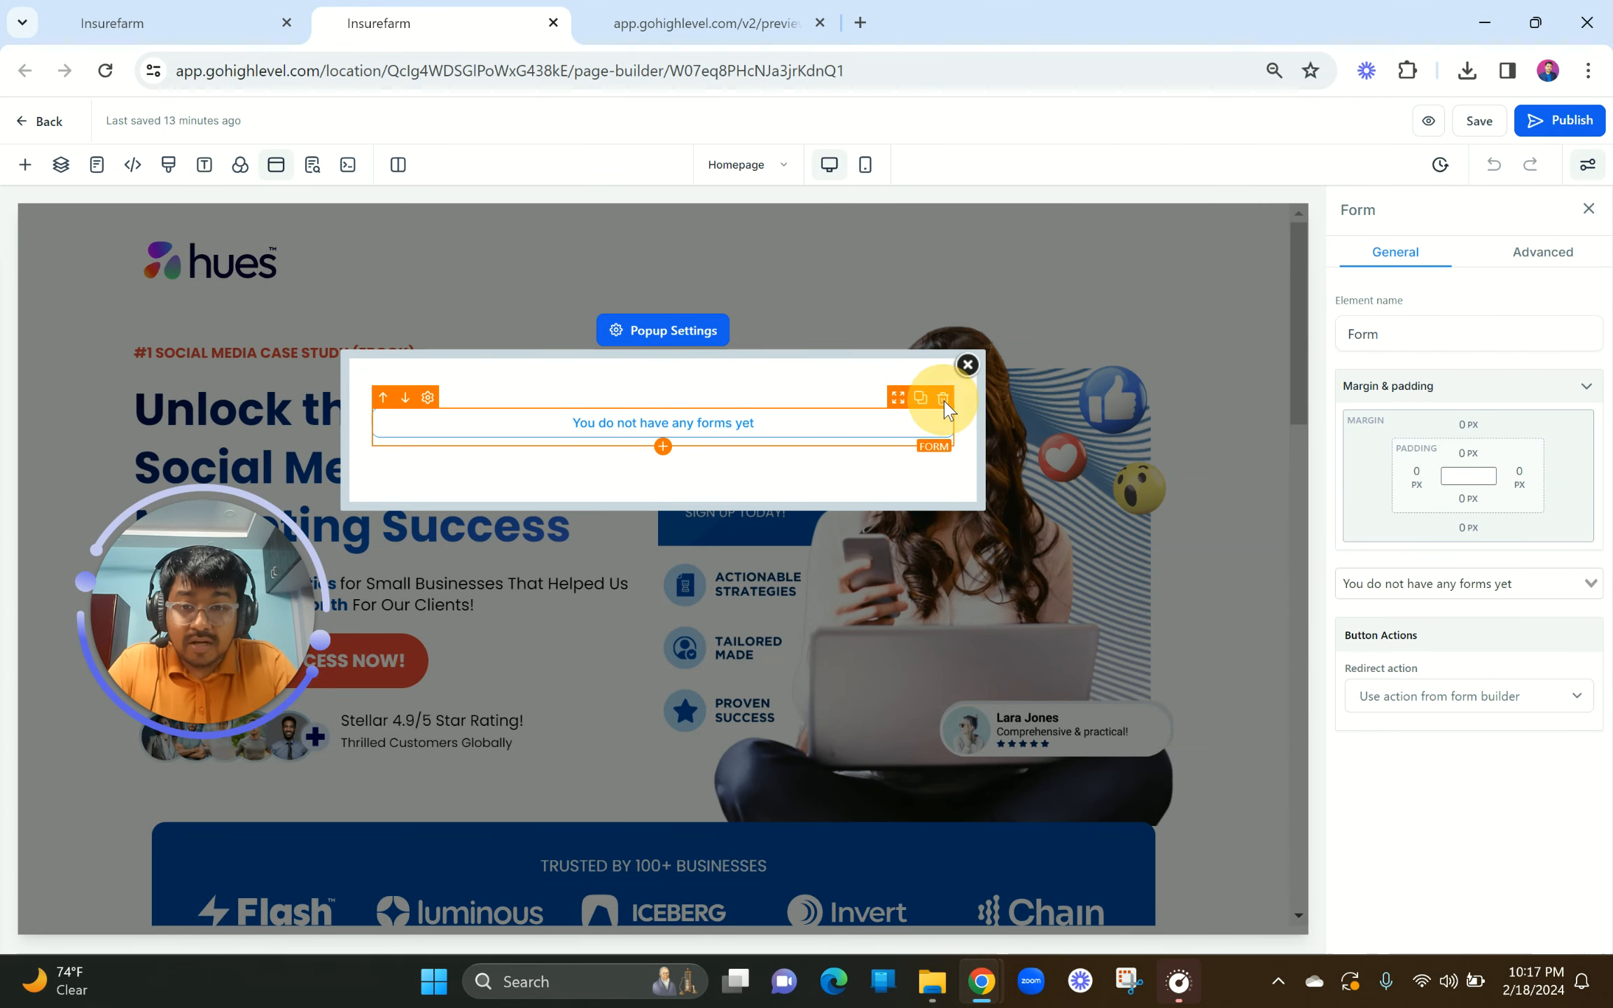
# Step: Add a Form element to the popup and link it to the Lead Gen Part 2 Funnel form
pyautogui.click(667, 452)
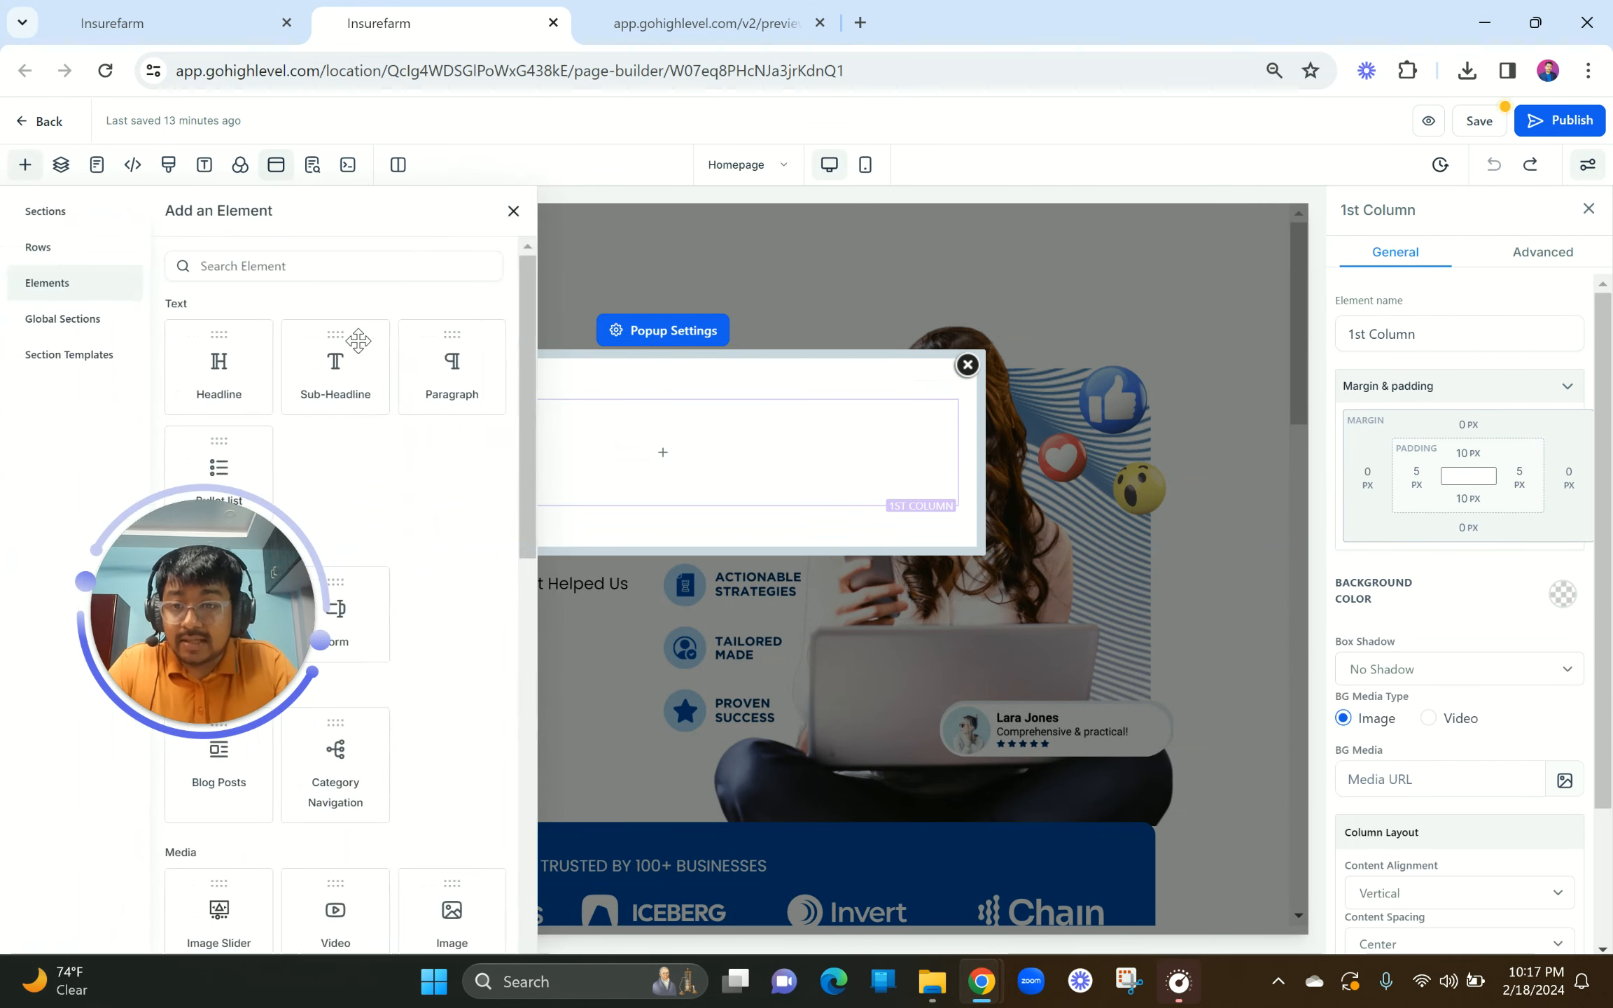
pyautogui.click(307, 263)
pyautogui.write('form')
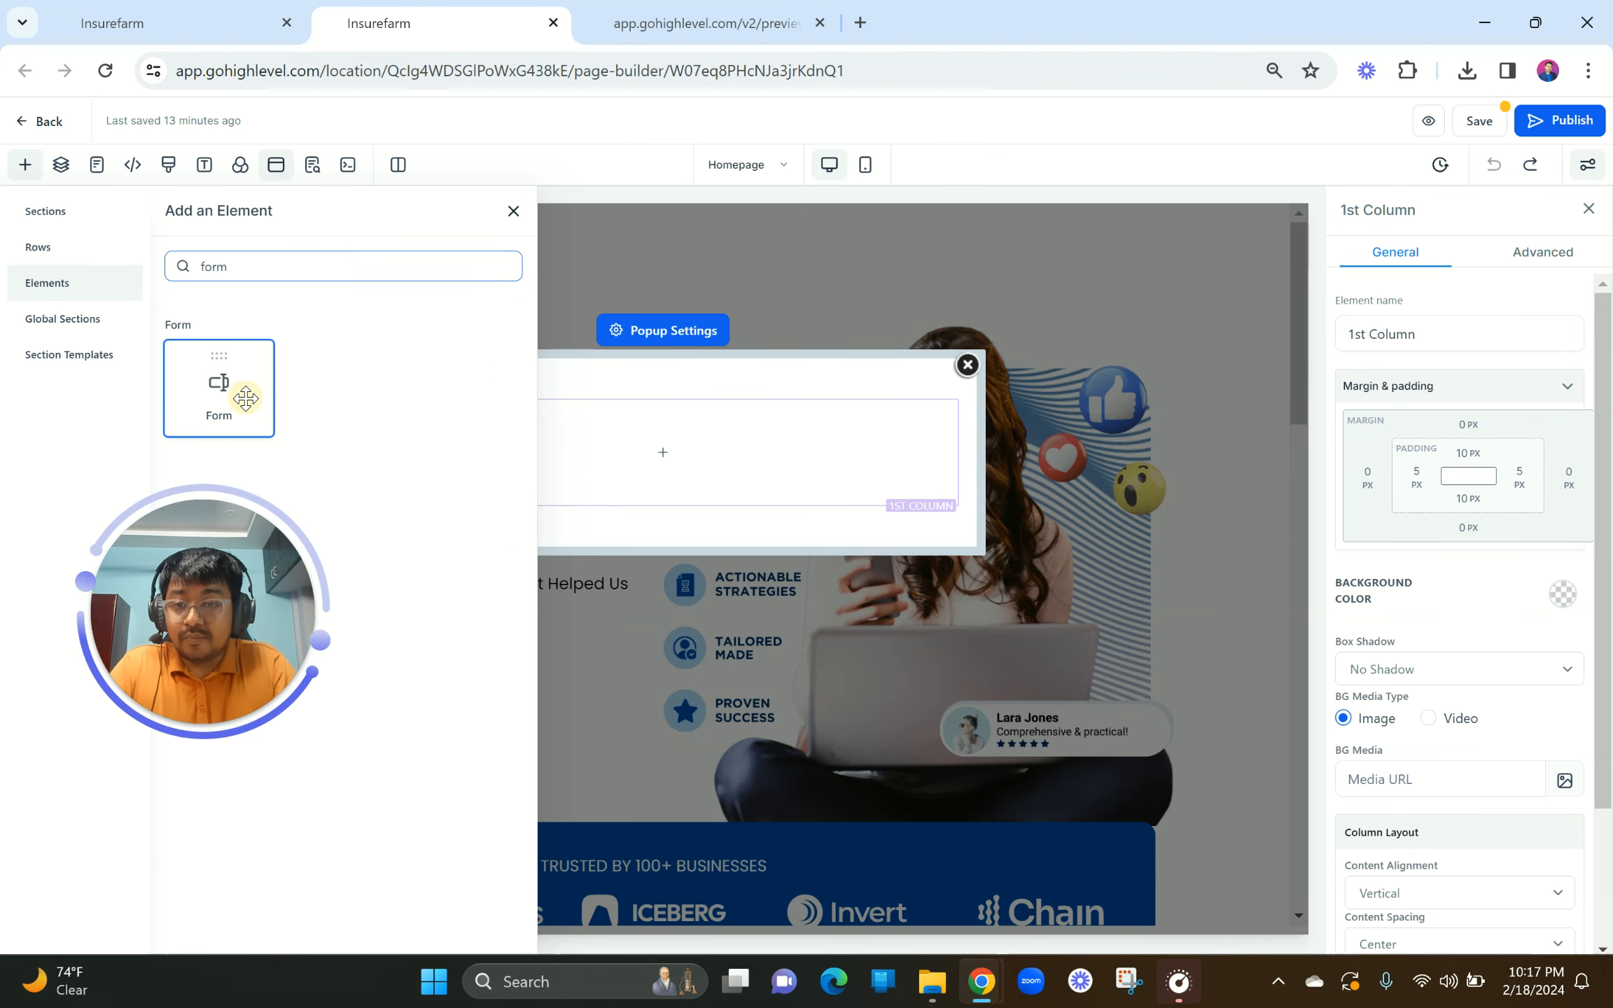
pyautogui.moveTo(238, 393); pyautogui.dragTo(665, 423)
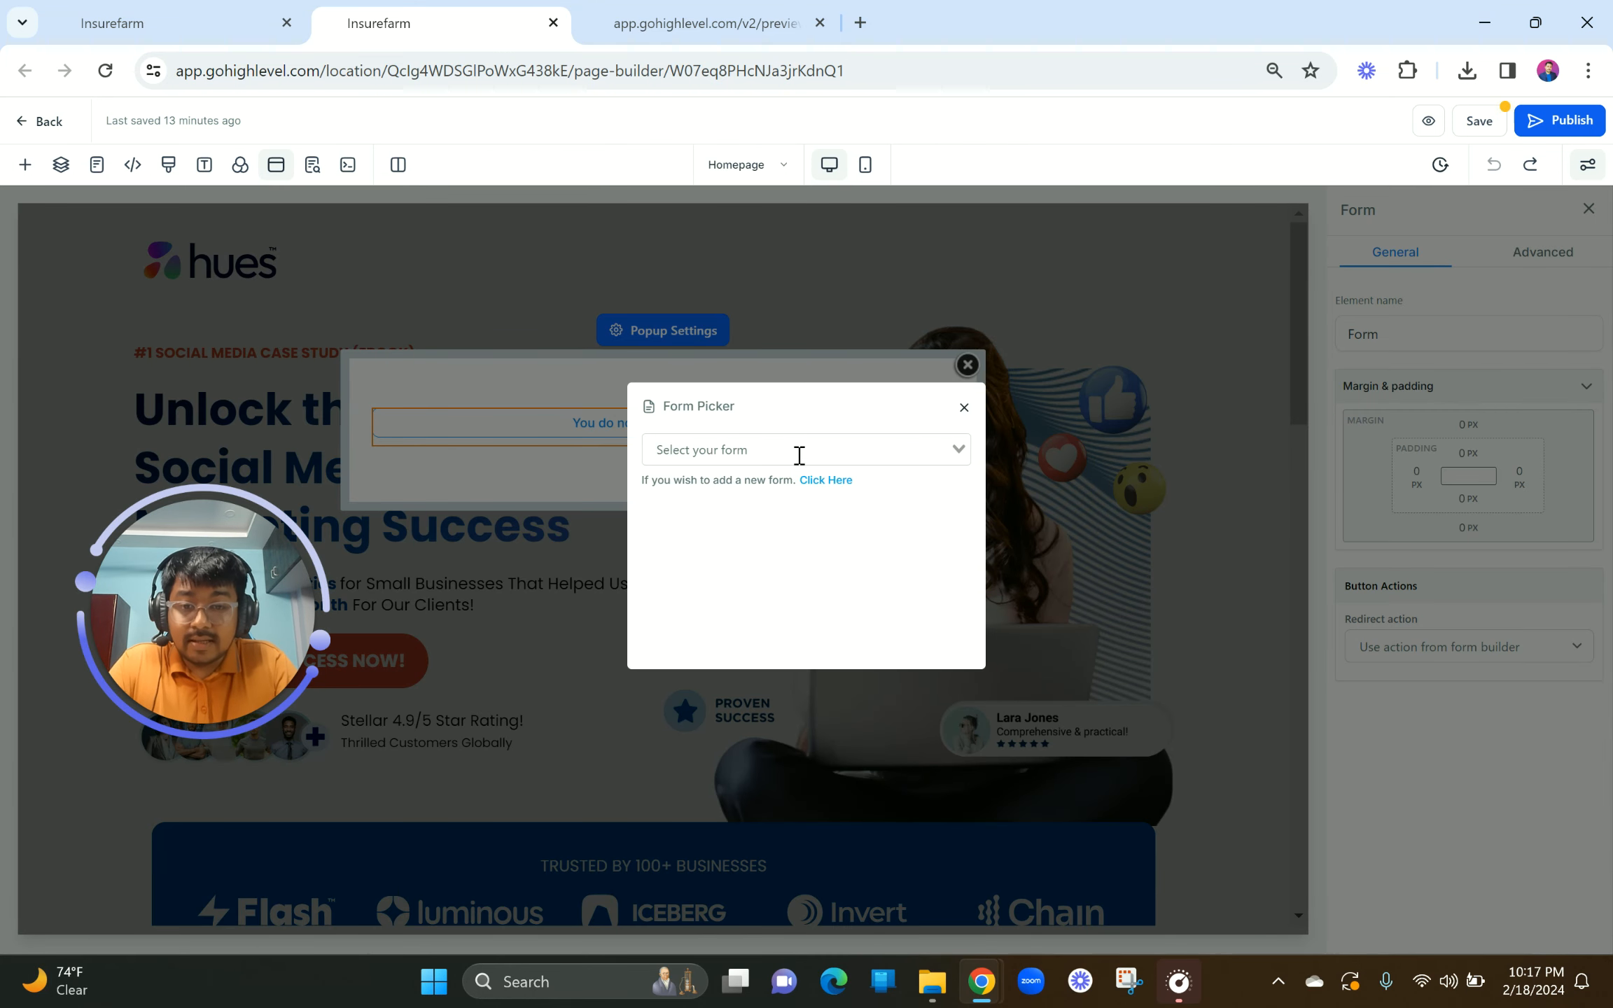
pyautogui.click(798, 455)
pyautogui.click(700, 551)
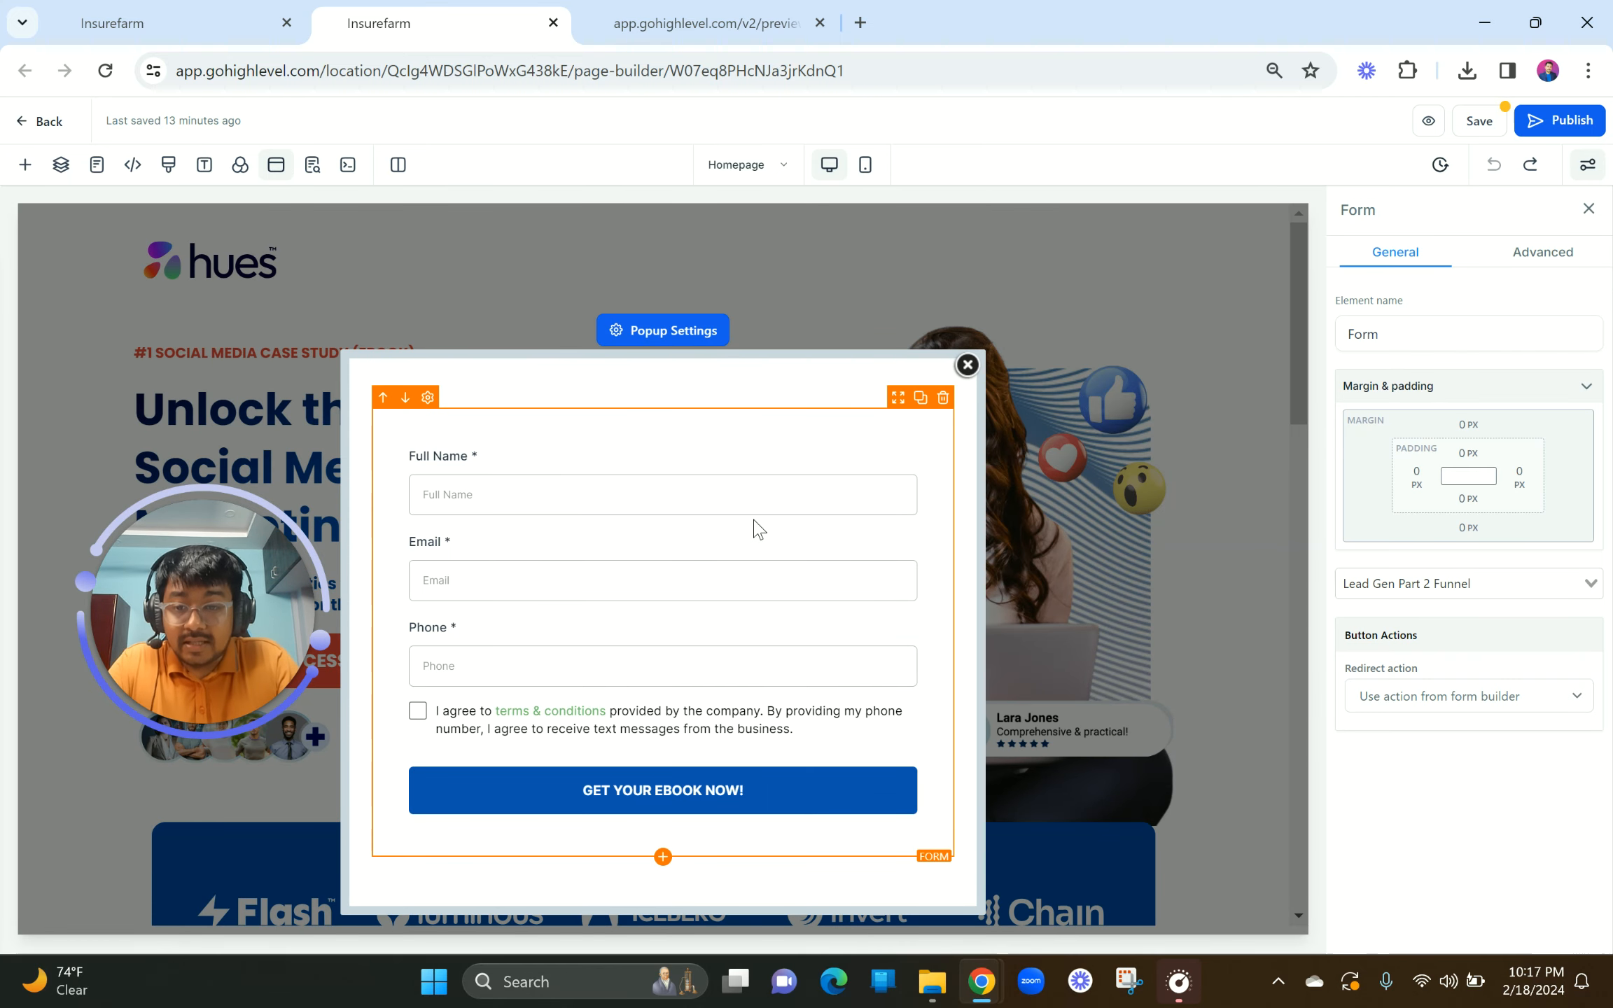
pyautogui.click(651, 340)
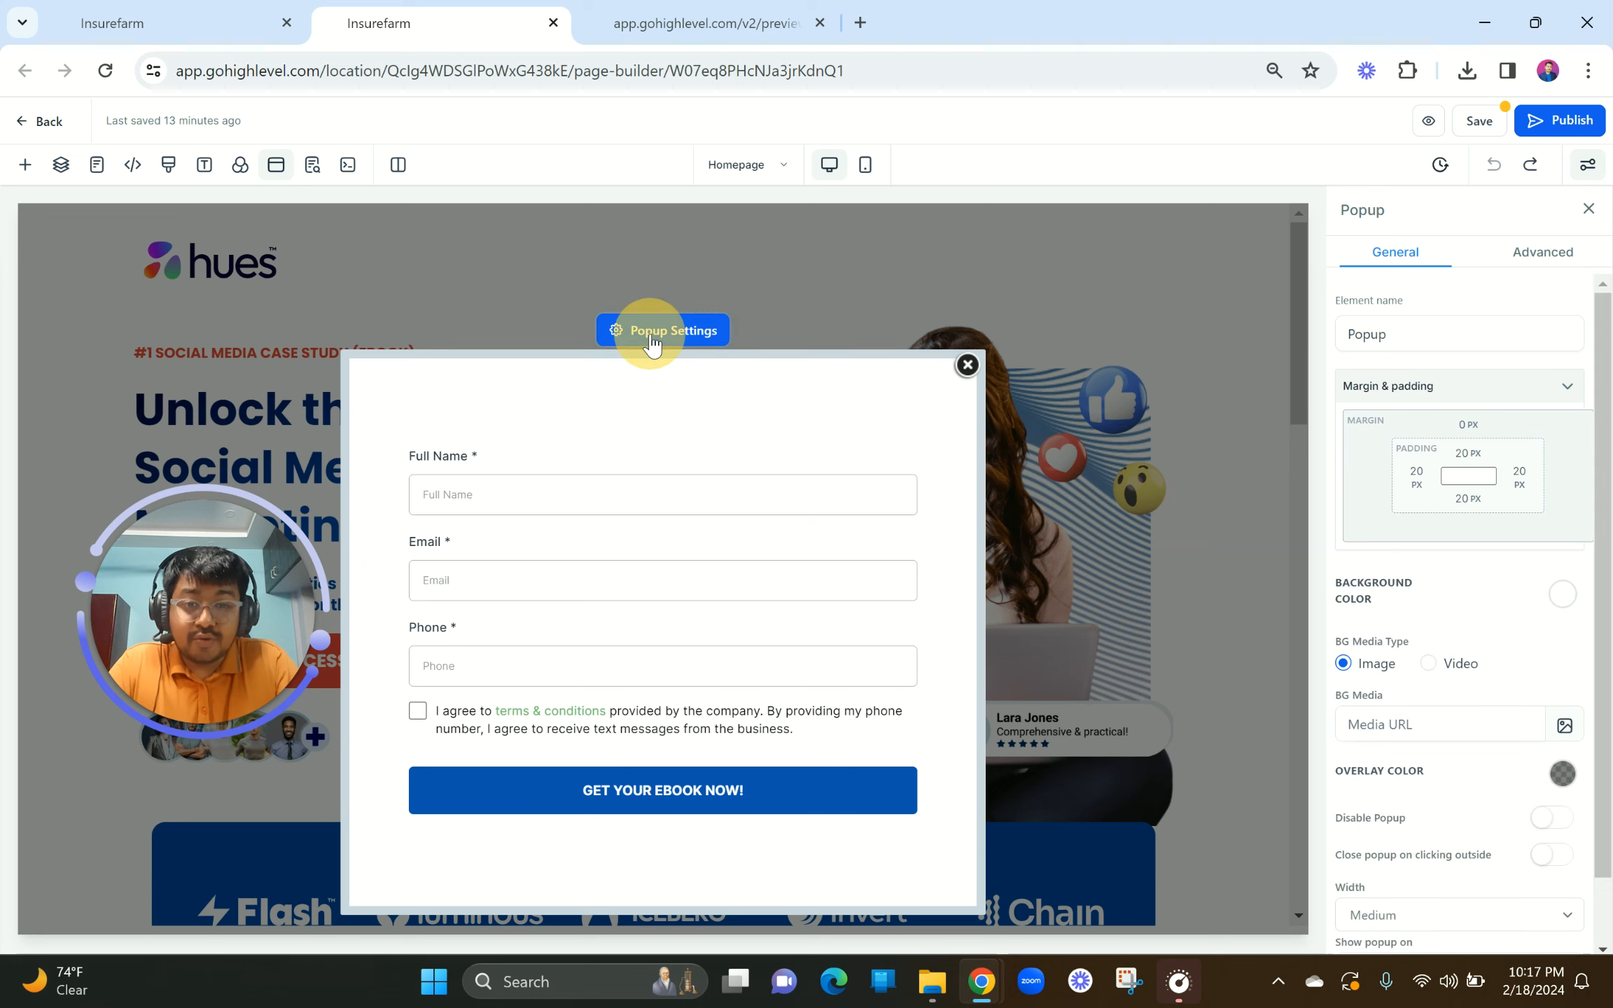
pyautogui.click(1547, 253)
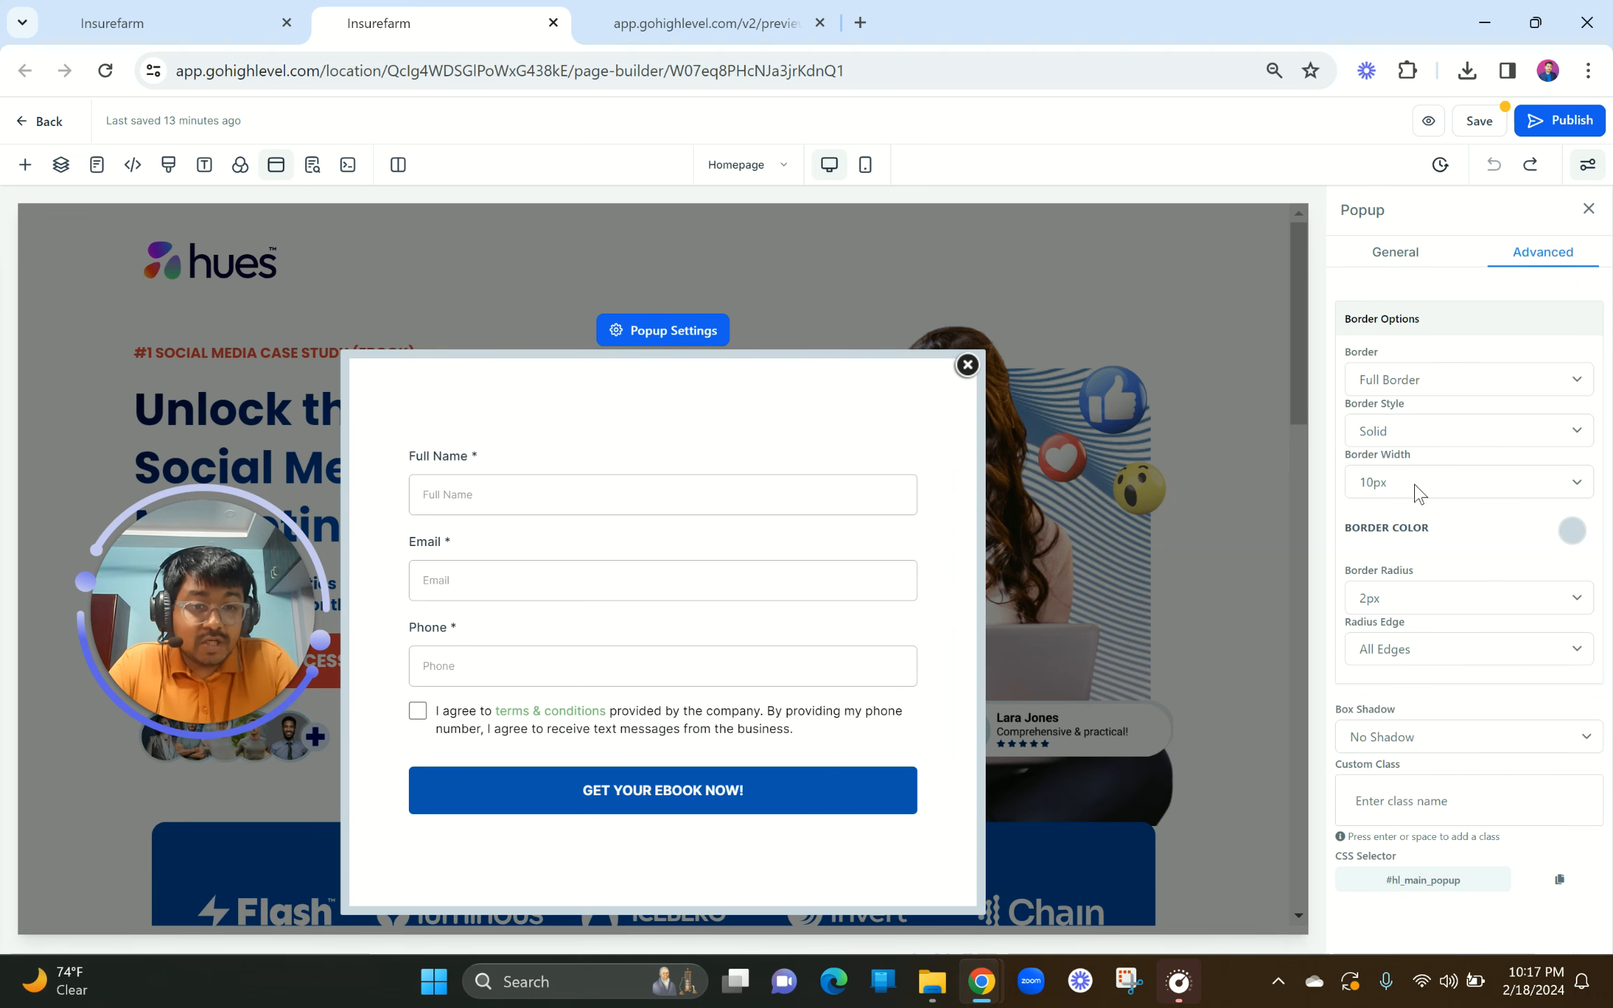
pyautogui.click(1385, 600)
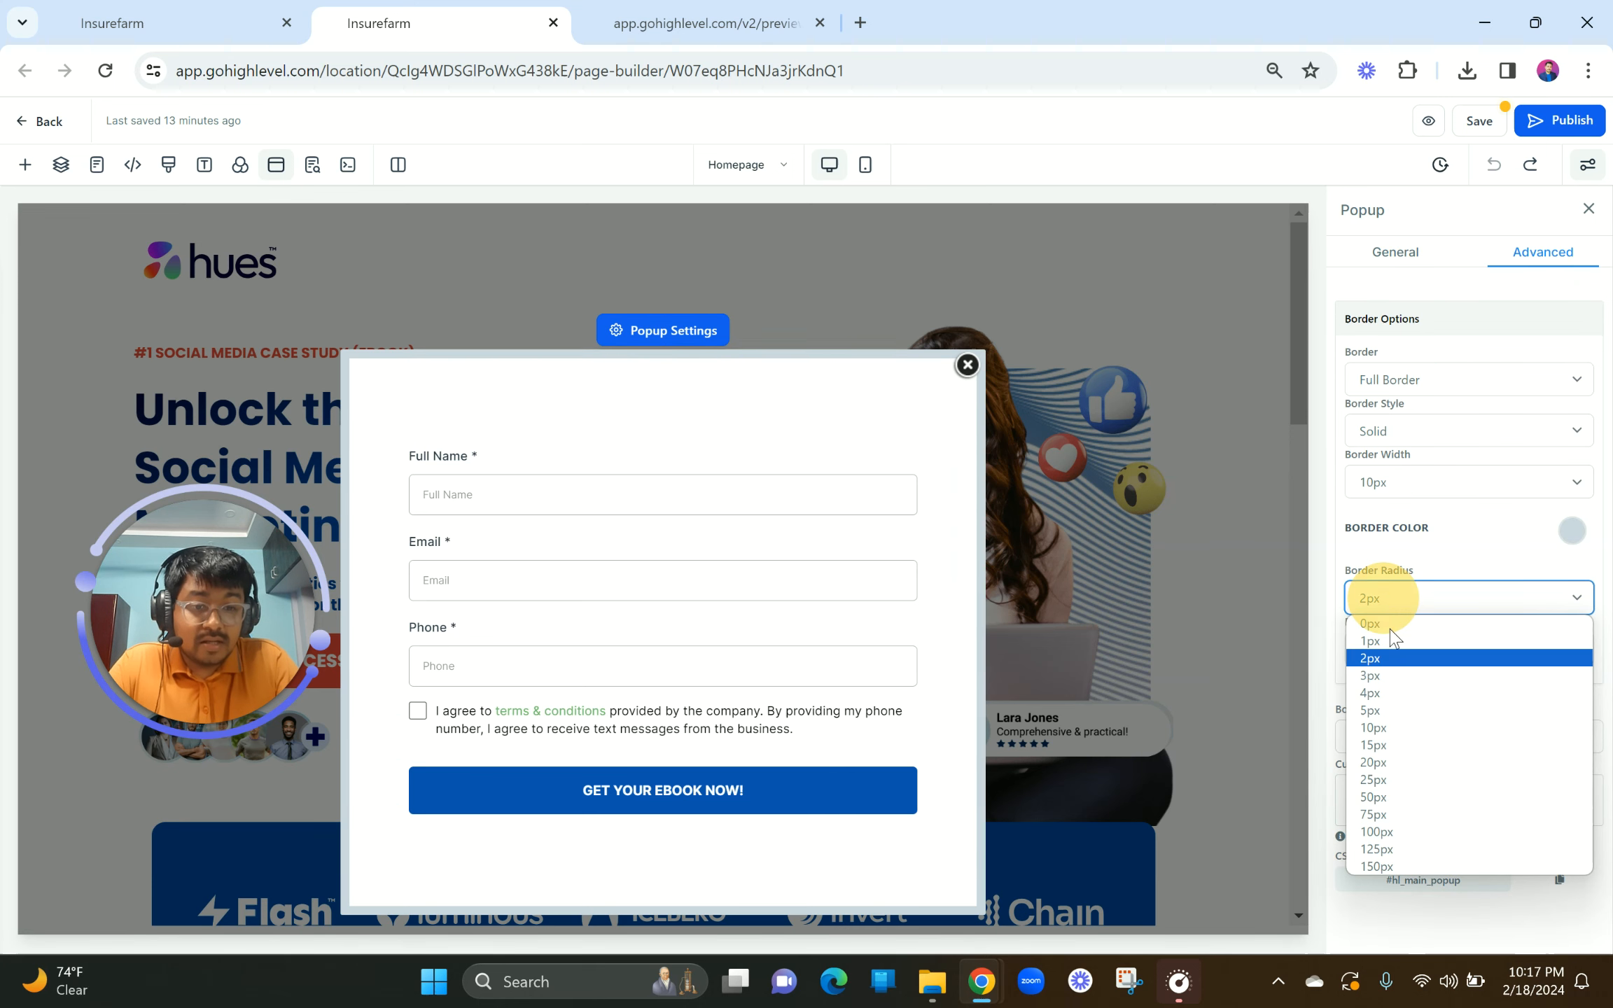
pyautogui.click(1376, 745)
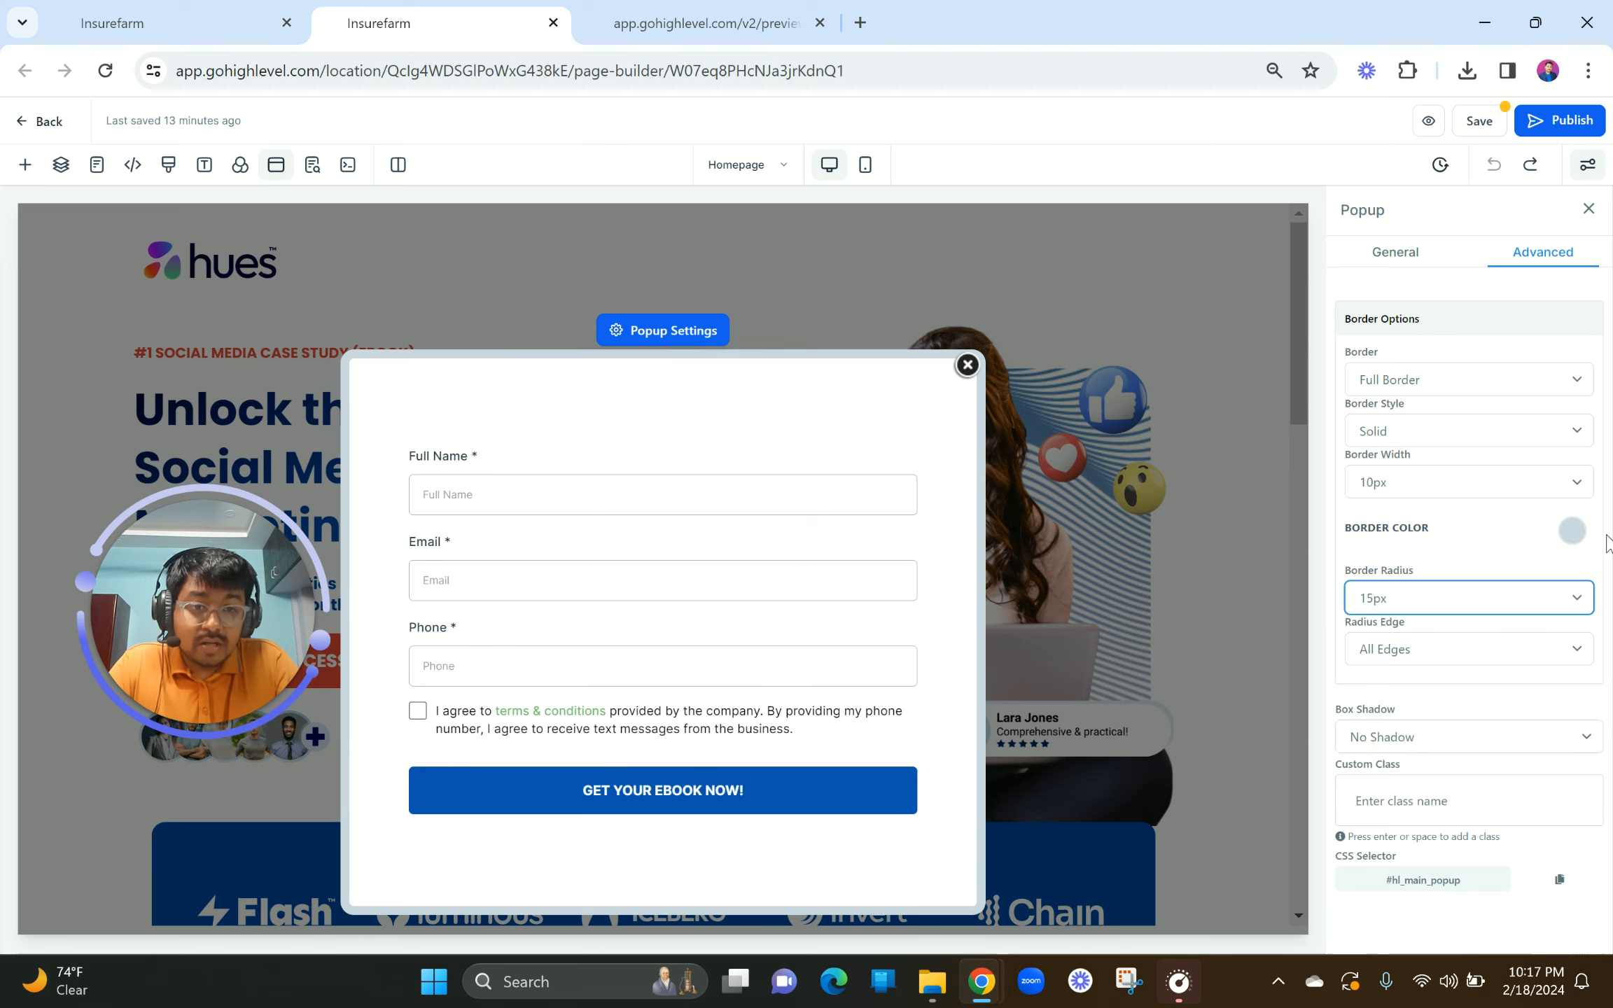
pyautogui.click(1575, 536)
pyautogui.click(1533, 638)
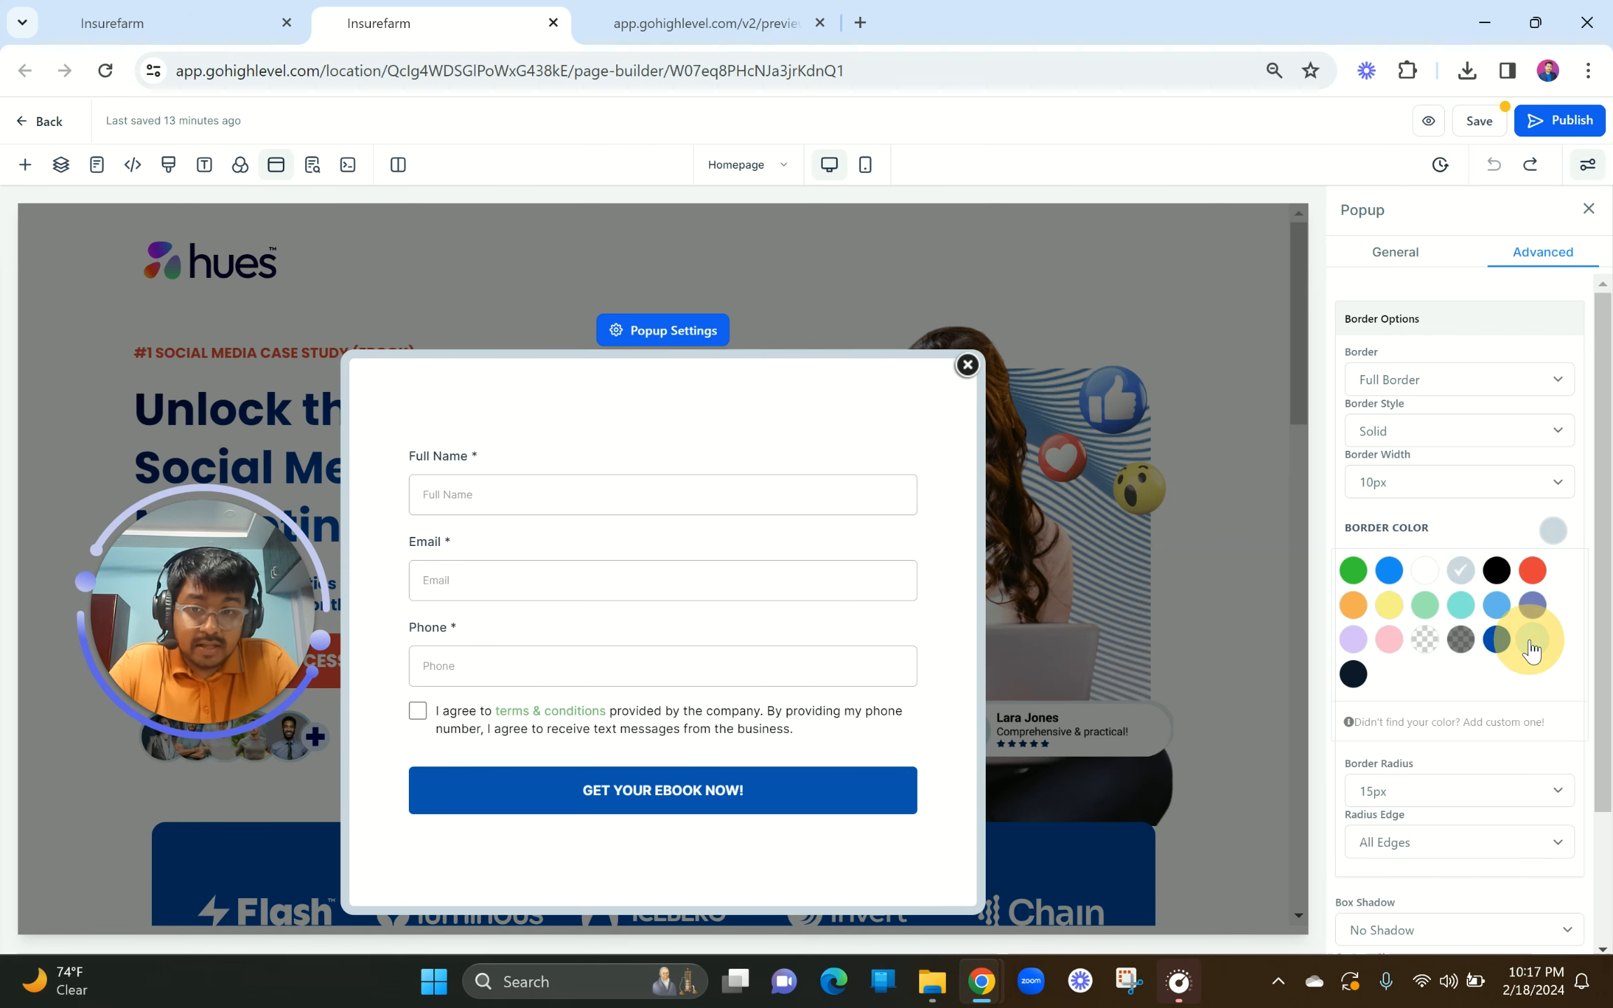
pyautogui.click(1495, 639)
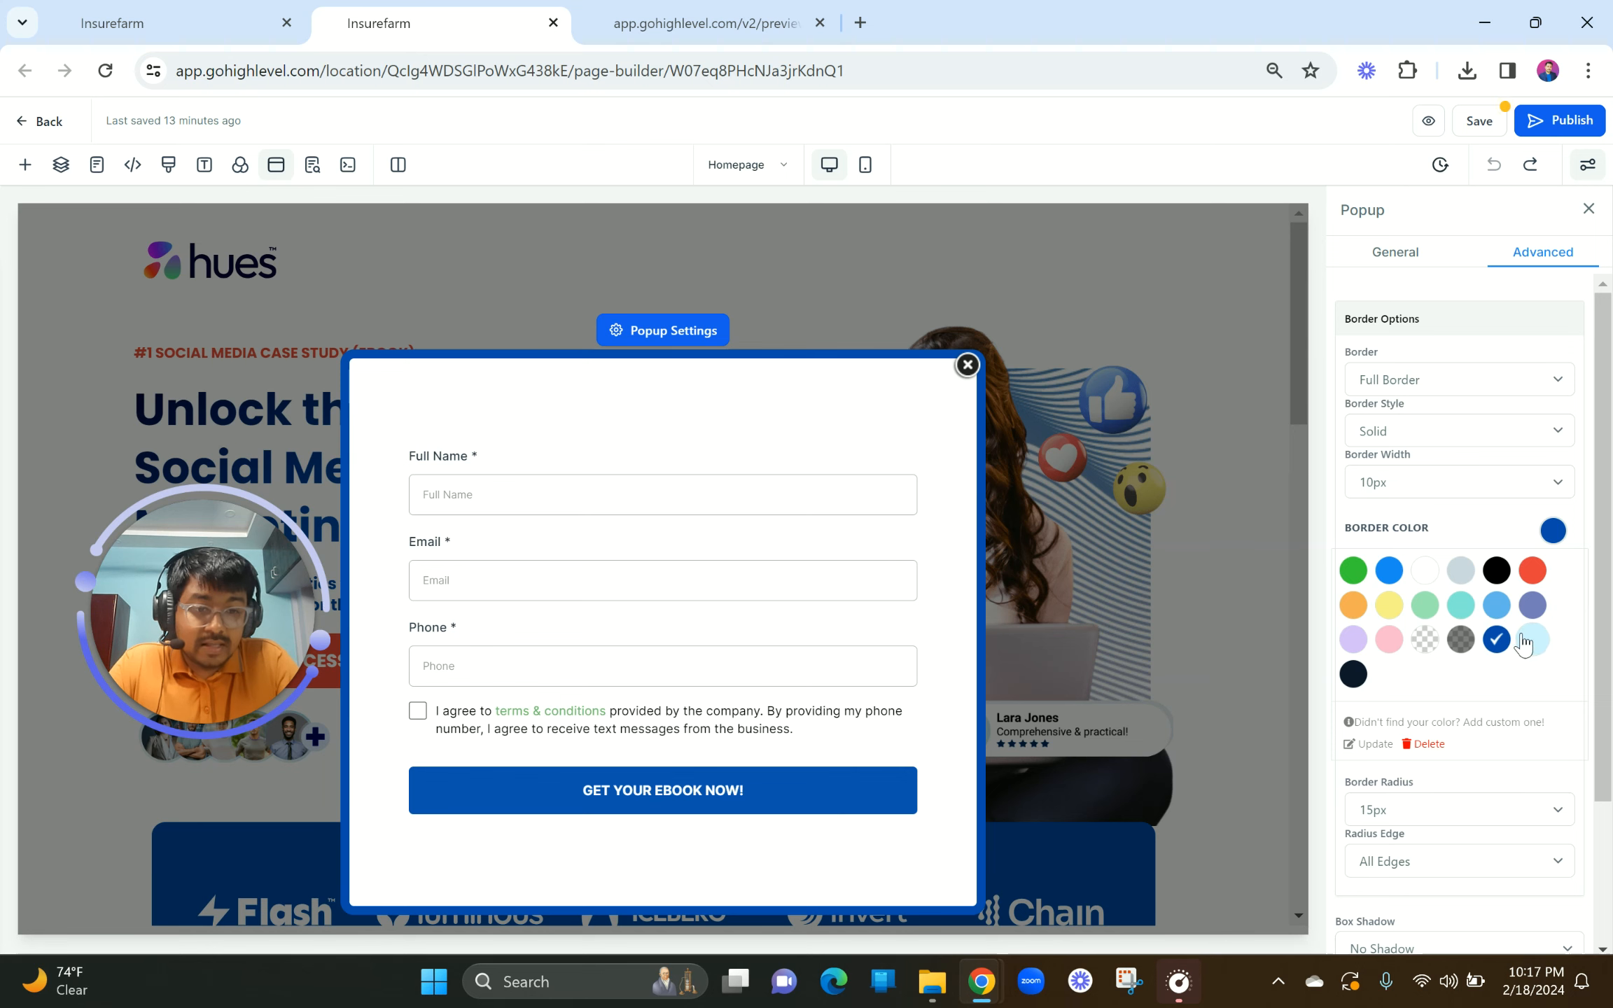
pyautogui.click(1497, 606)
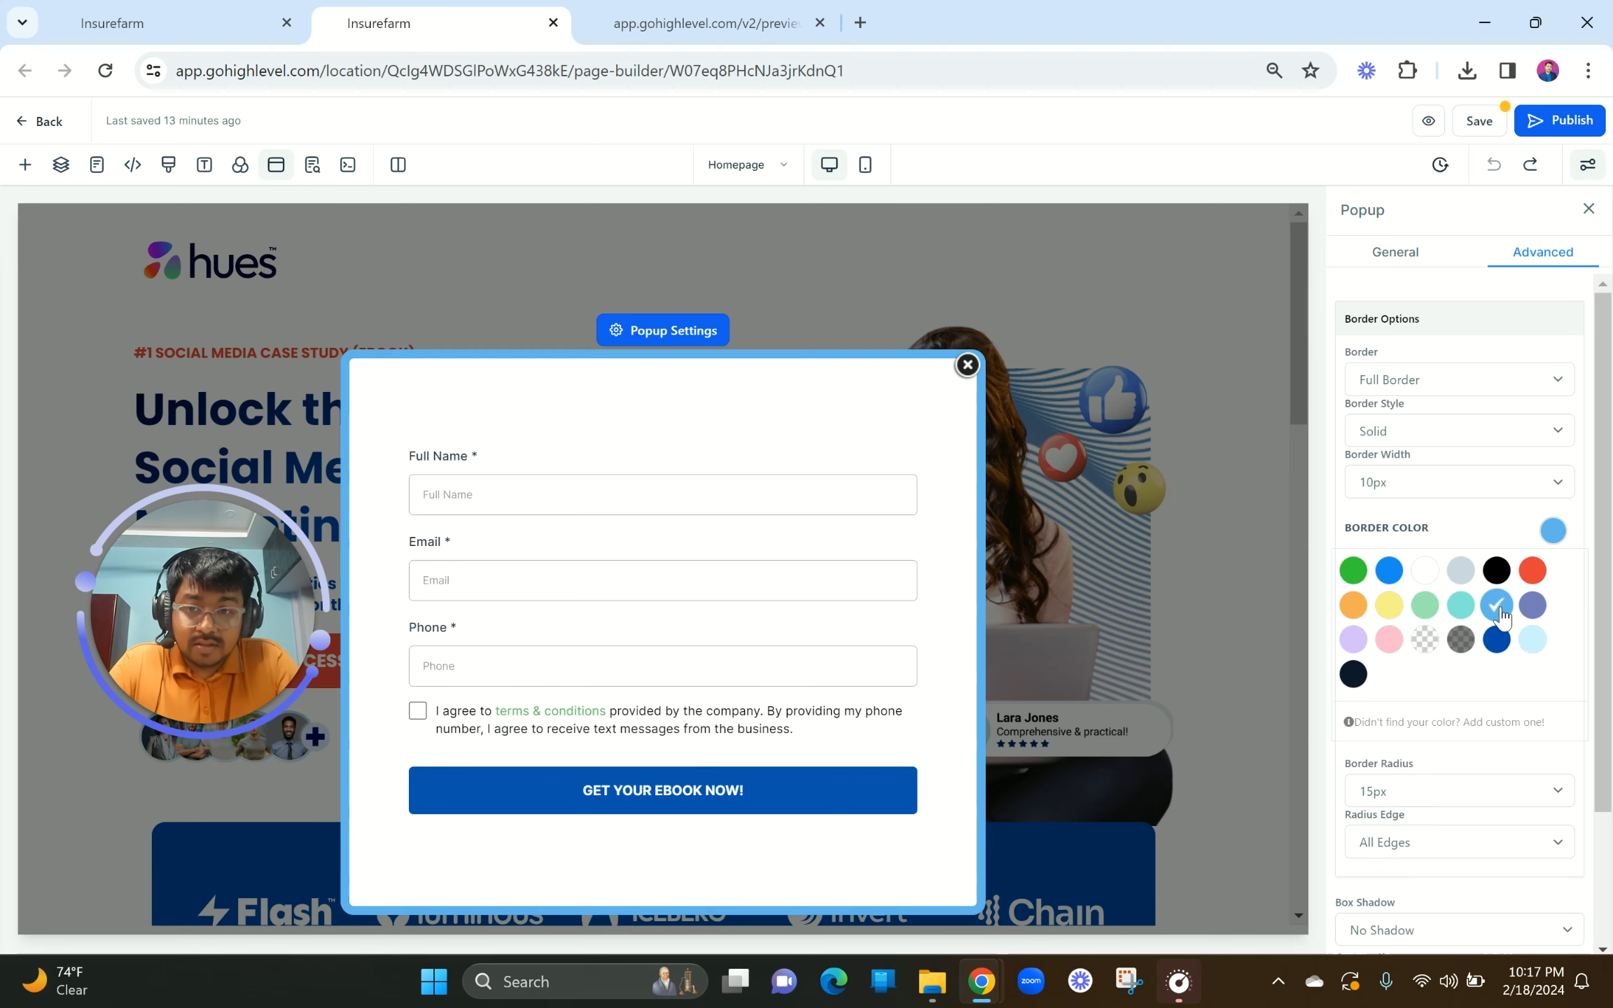
pyautogui.click(1532, 650)
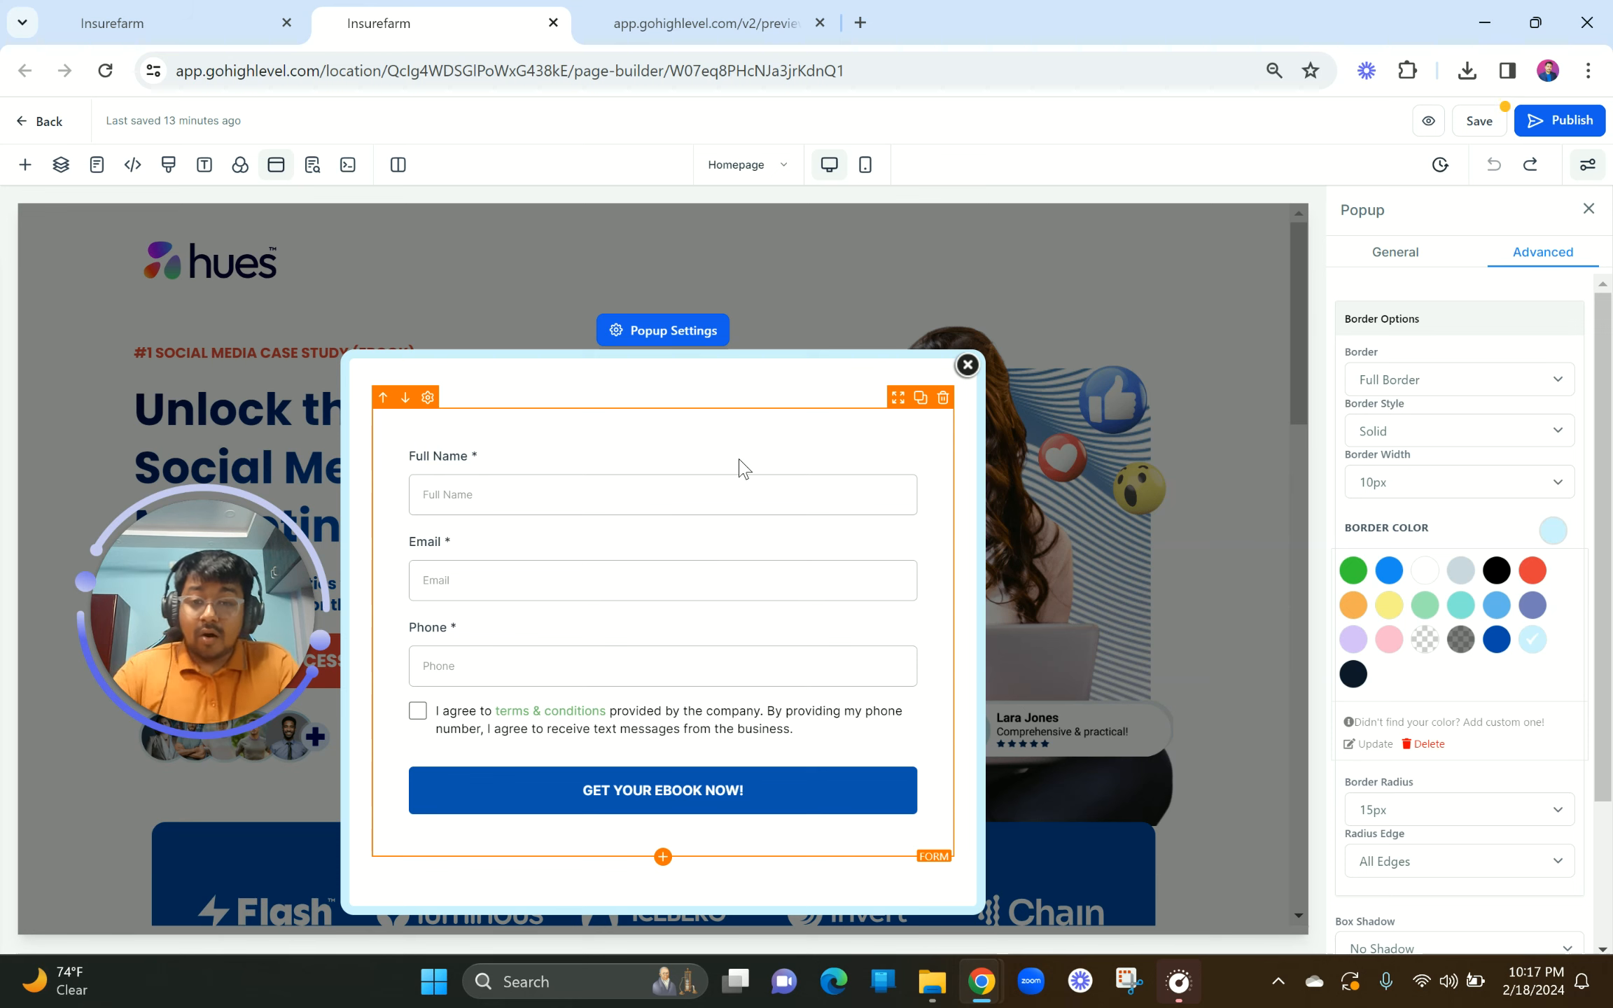
pyautogui.click(662, 856)
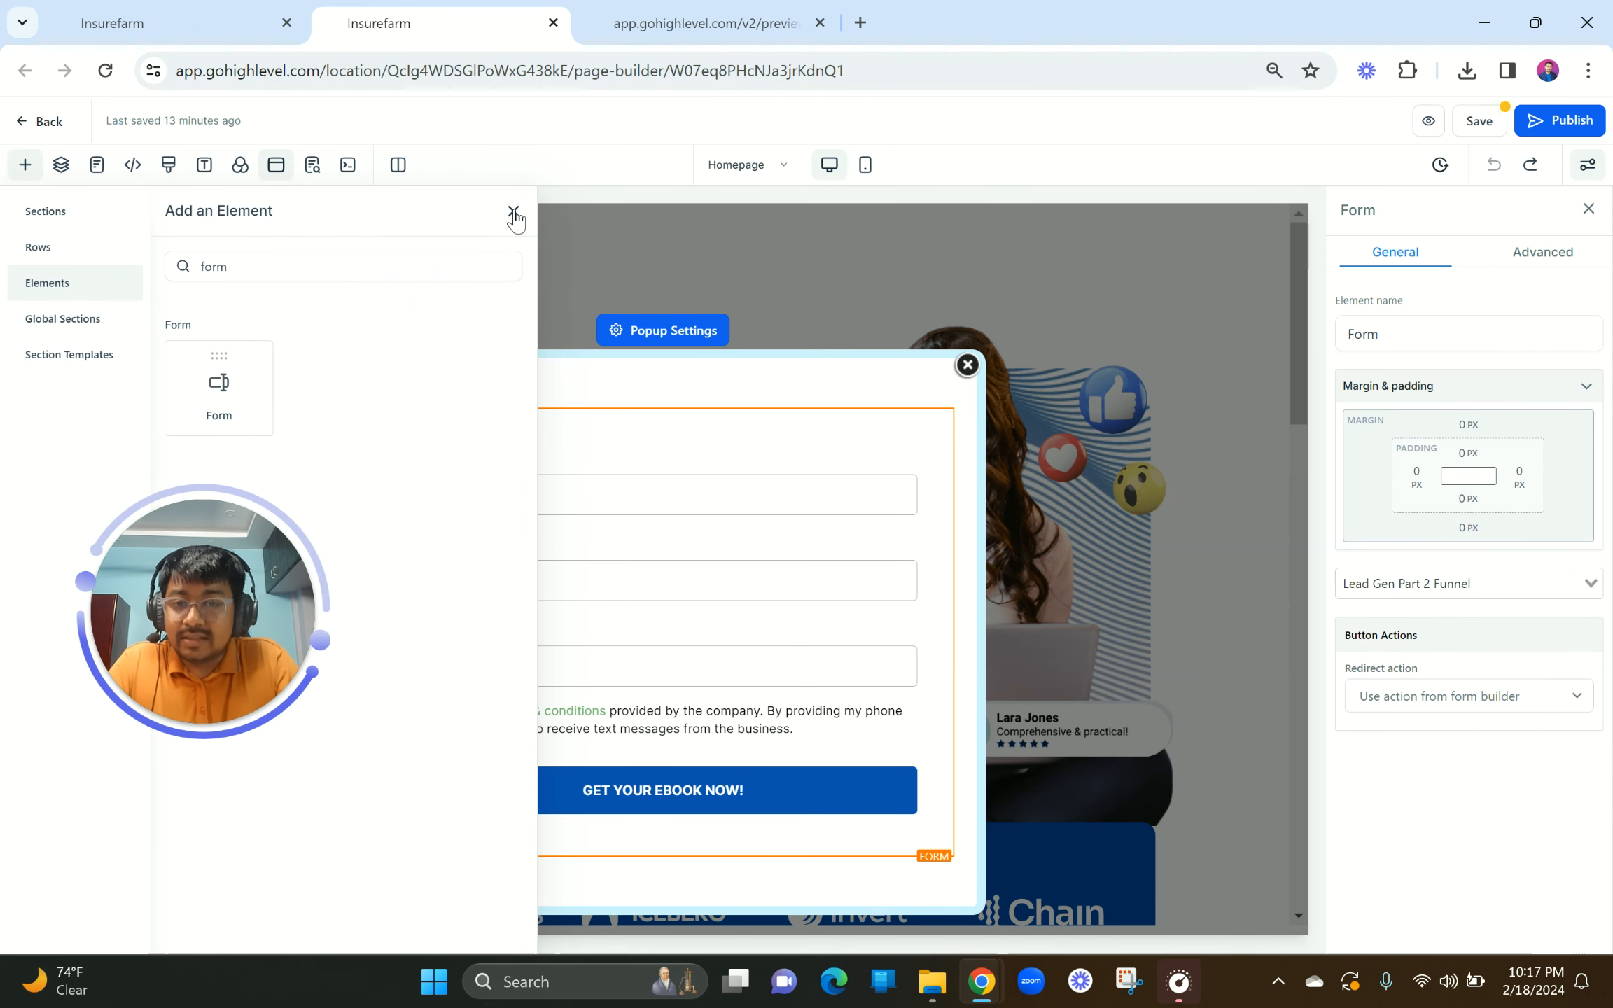
pyautogui.click(513, 212)
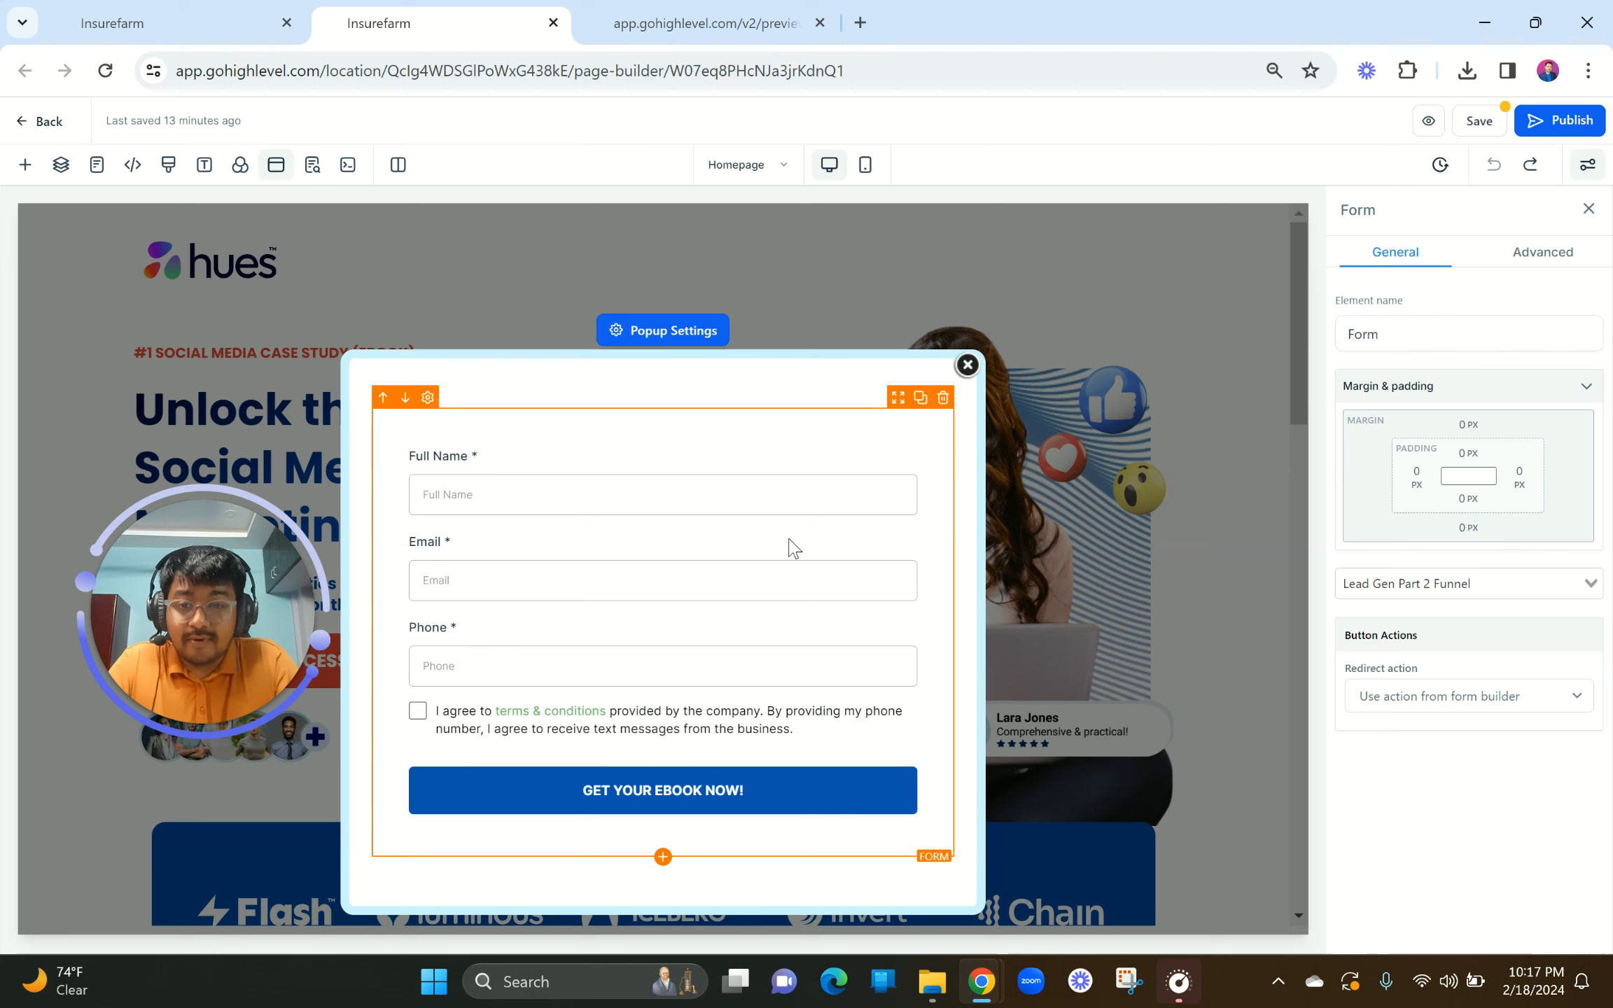
# Step: Add a Headline element to the popup and move it above the form
pyautogui.click(662, 858)
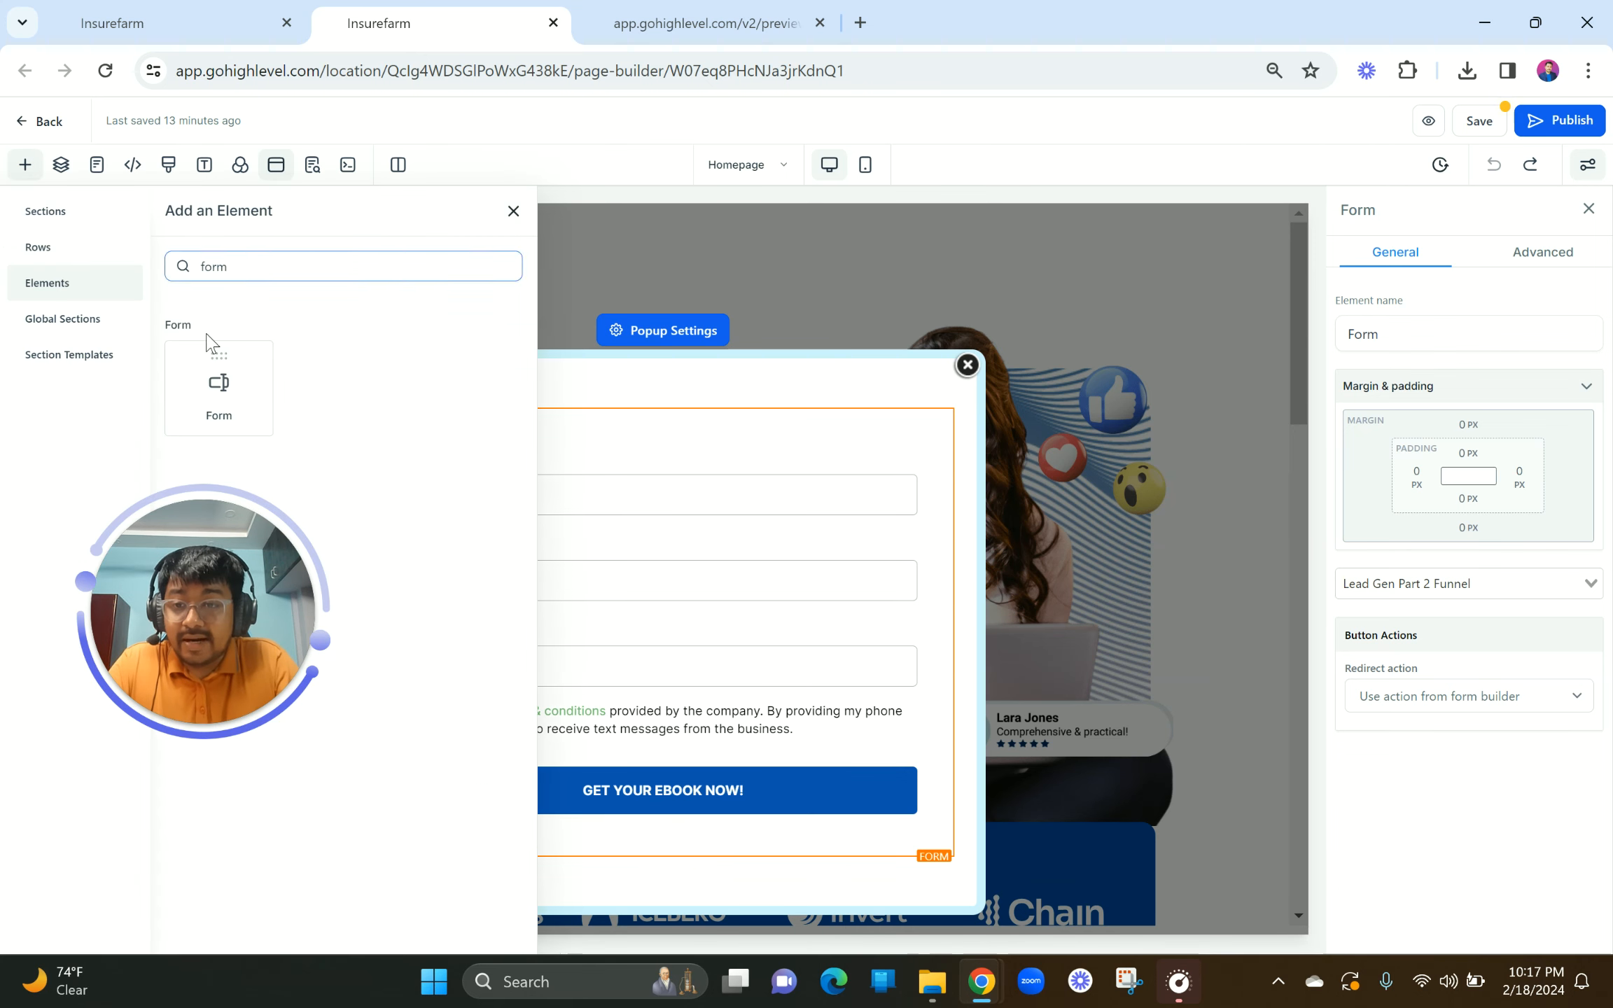
pyautogui.click(49, 212)
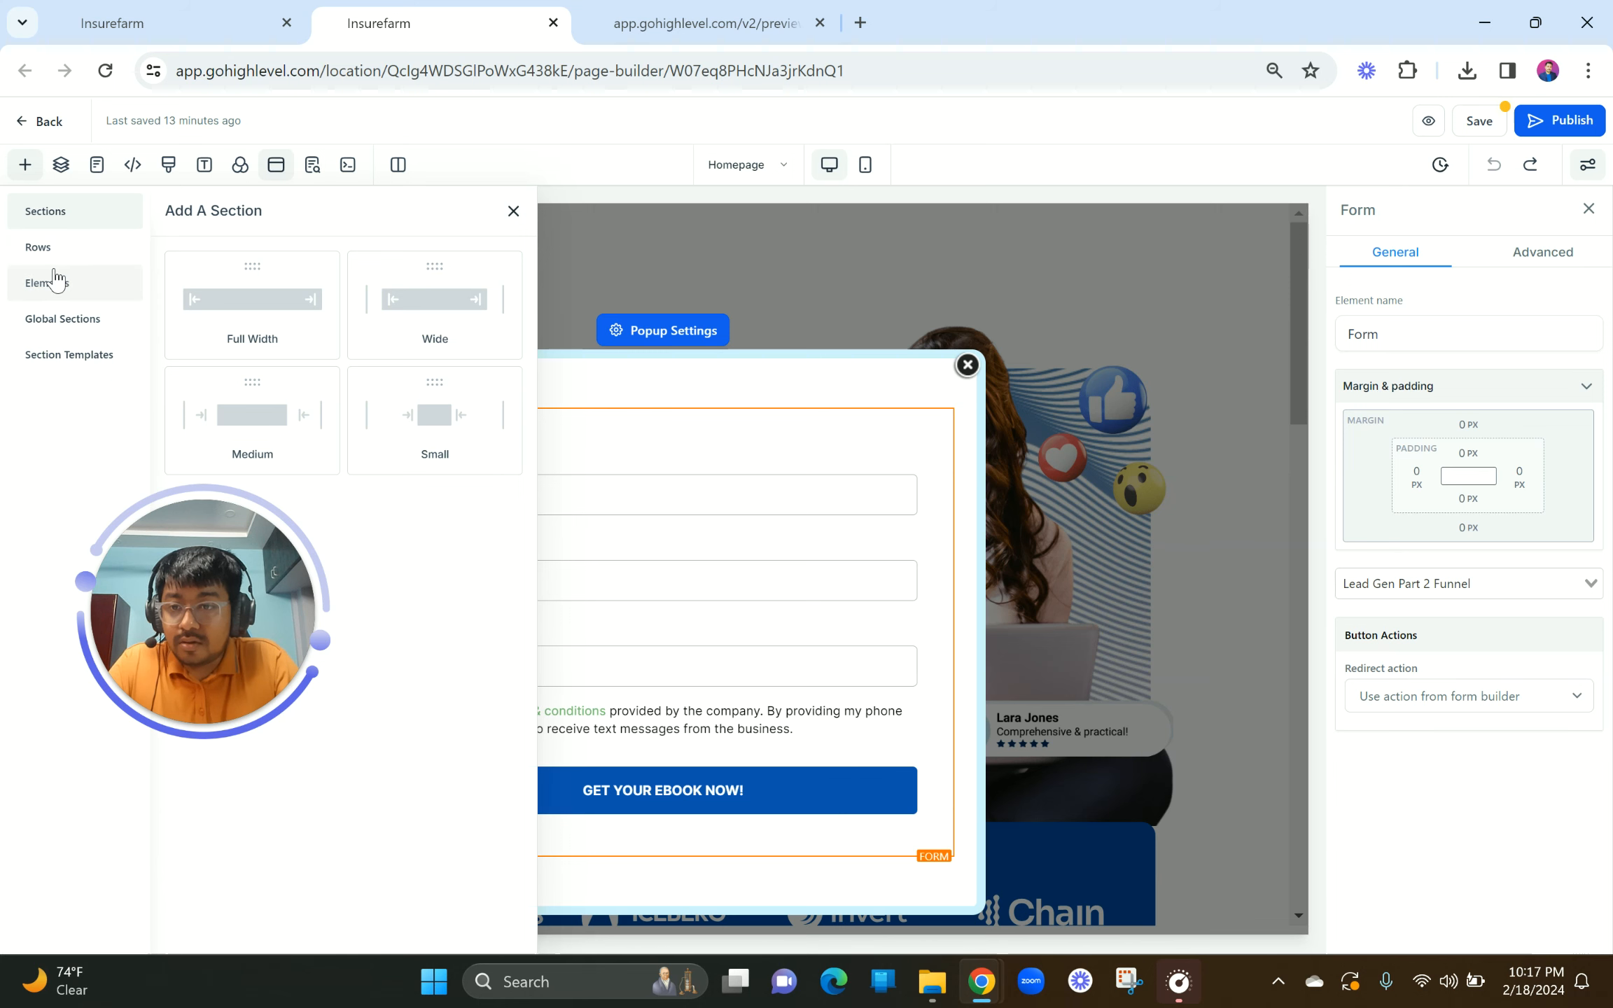
pyautogui.click(513, 211)
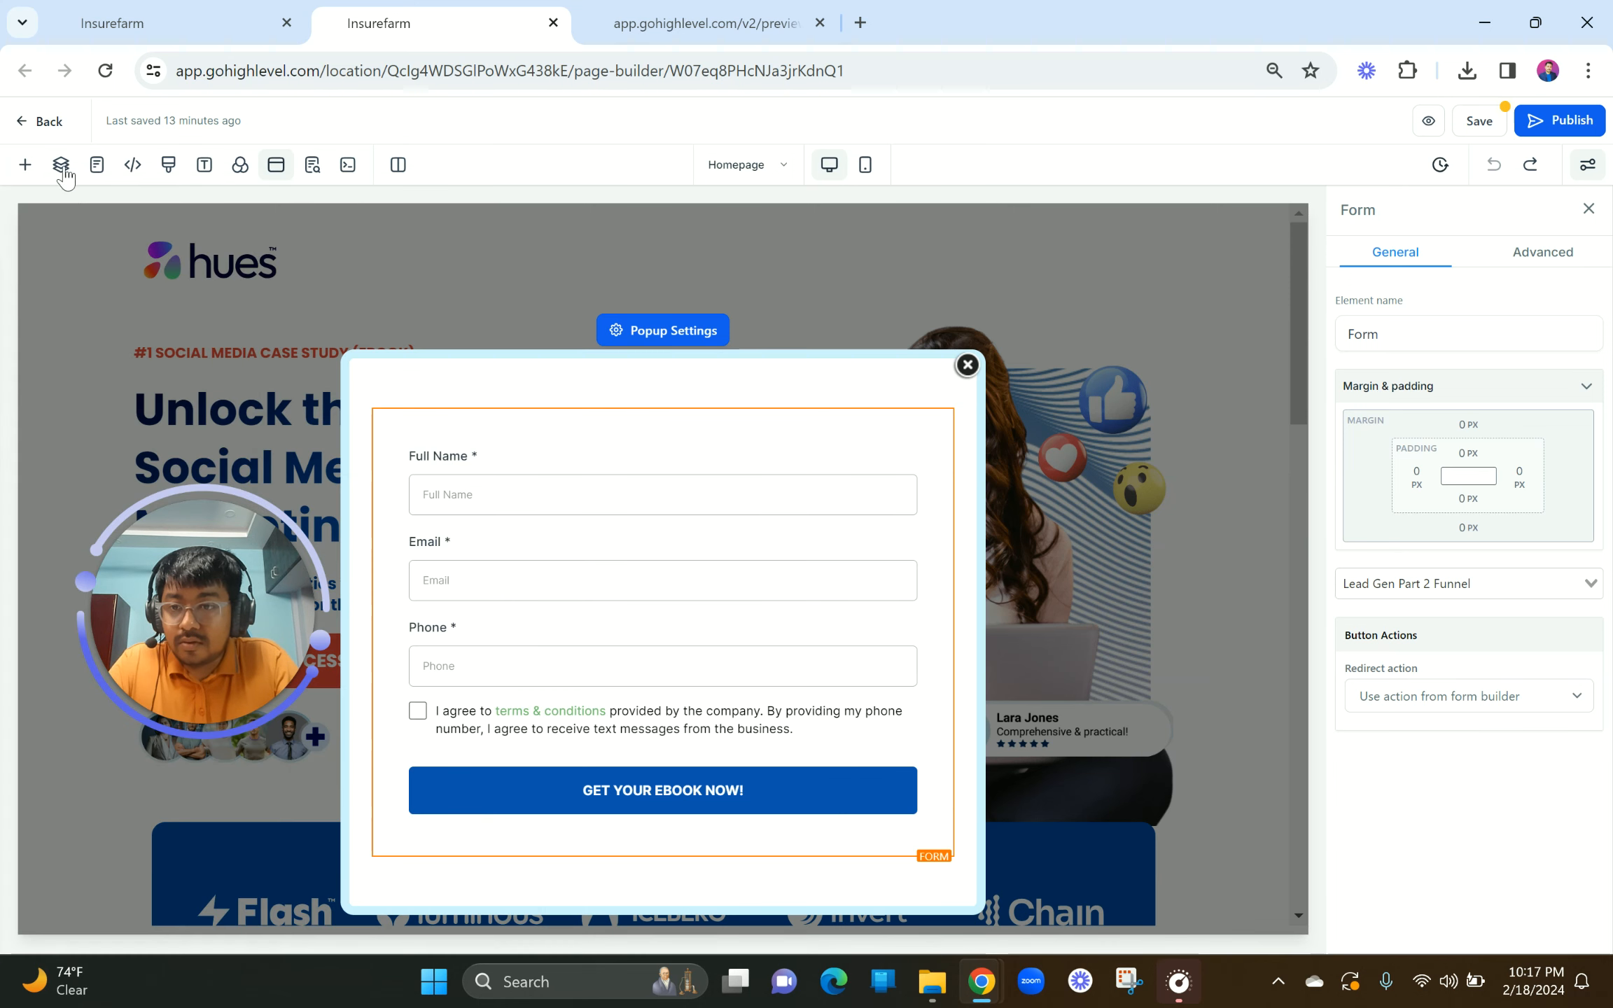
pyautogui.click(25, 165)
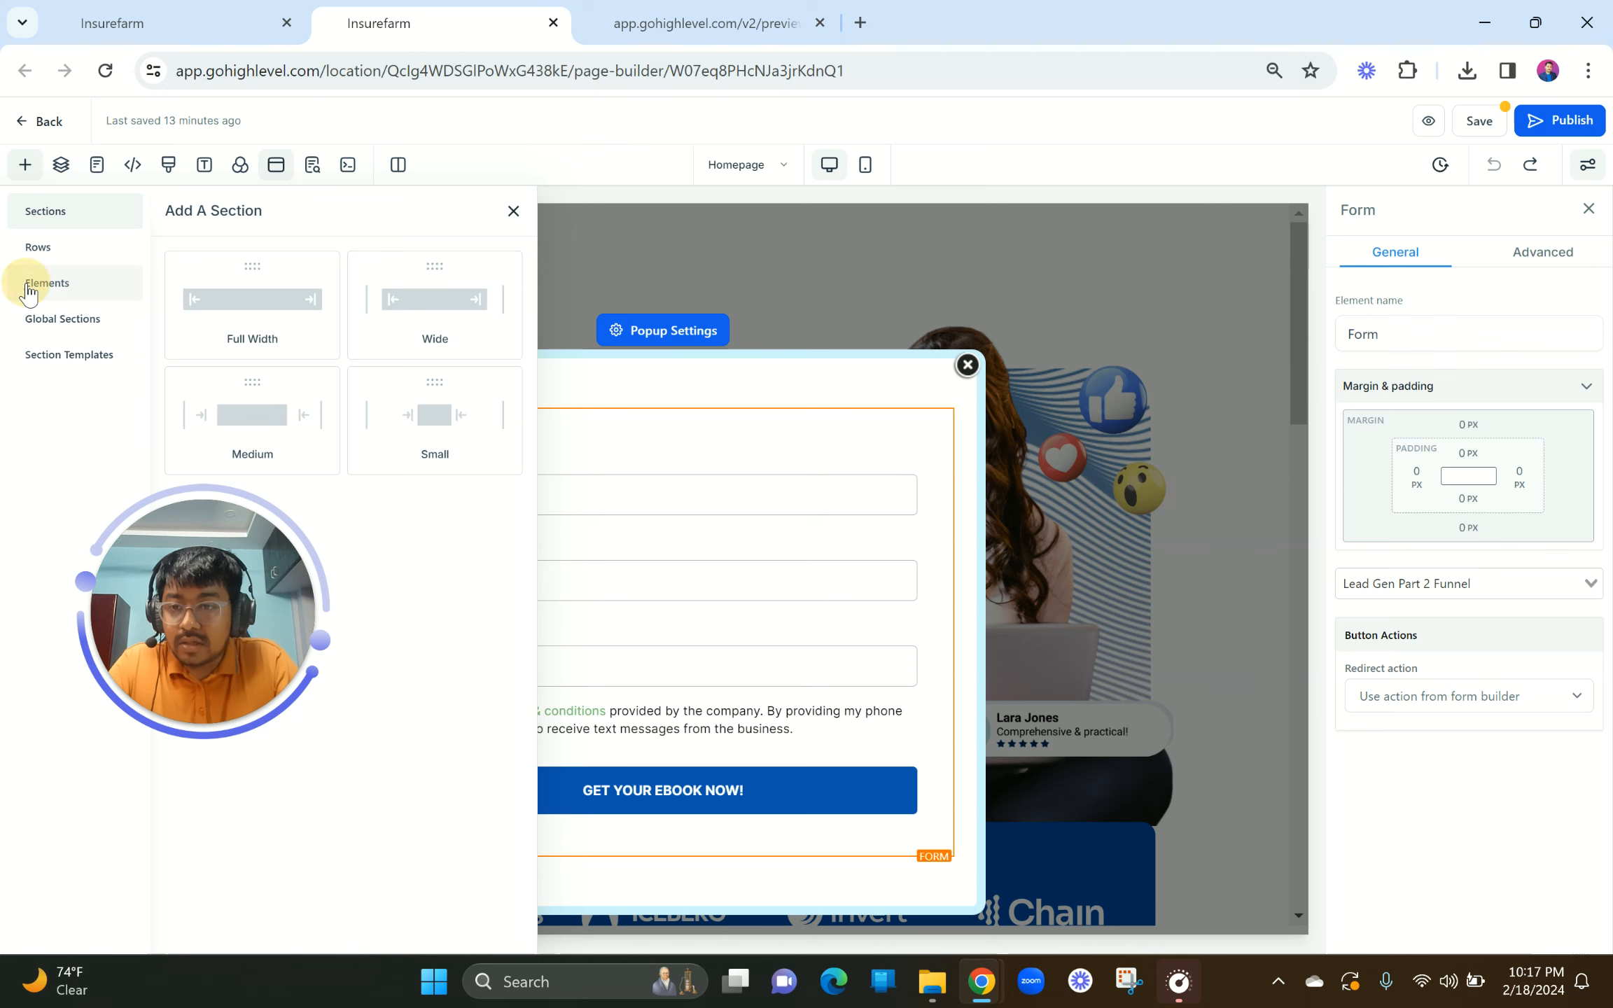
pyautogui.click(28, 283)
pyautogui.click(209, 376)
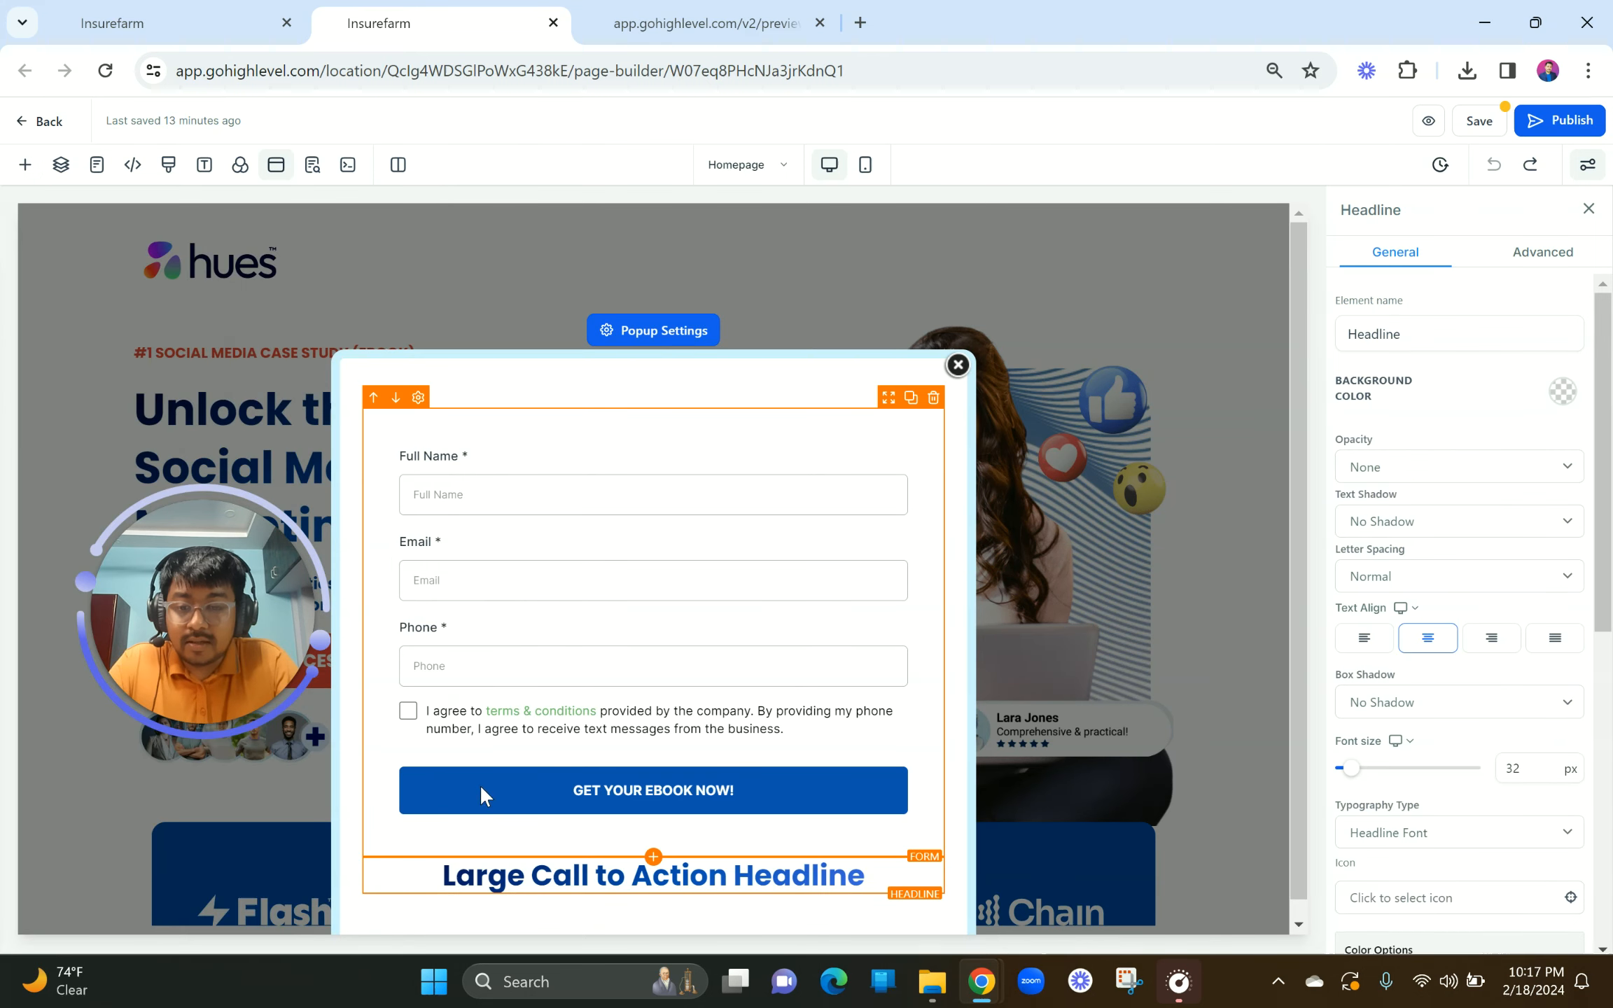
pyautogui.click(373, 847)
# Step: Change the headline text to 'Fill In The Details To Qualify!'
pyautogui.doubleClick(539, 426)
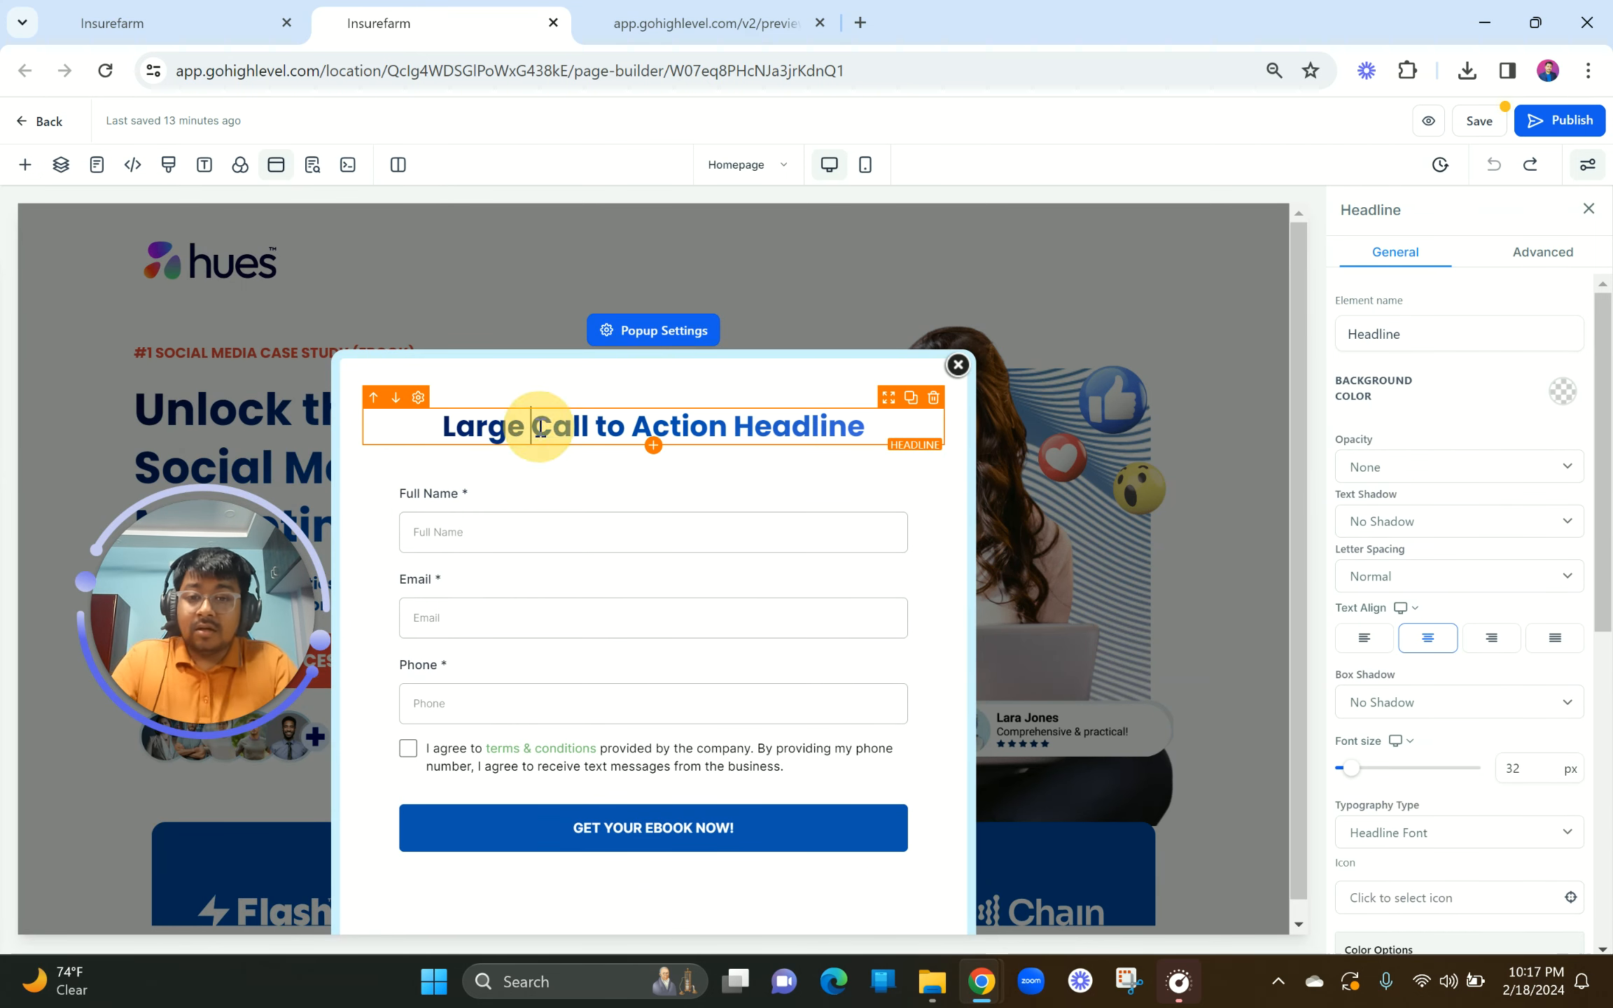
pyautogui.write('Fill')
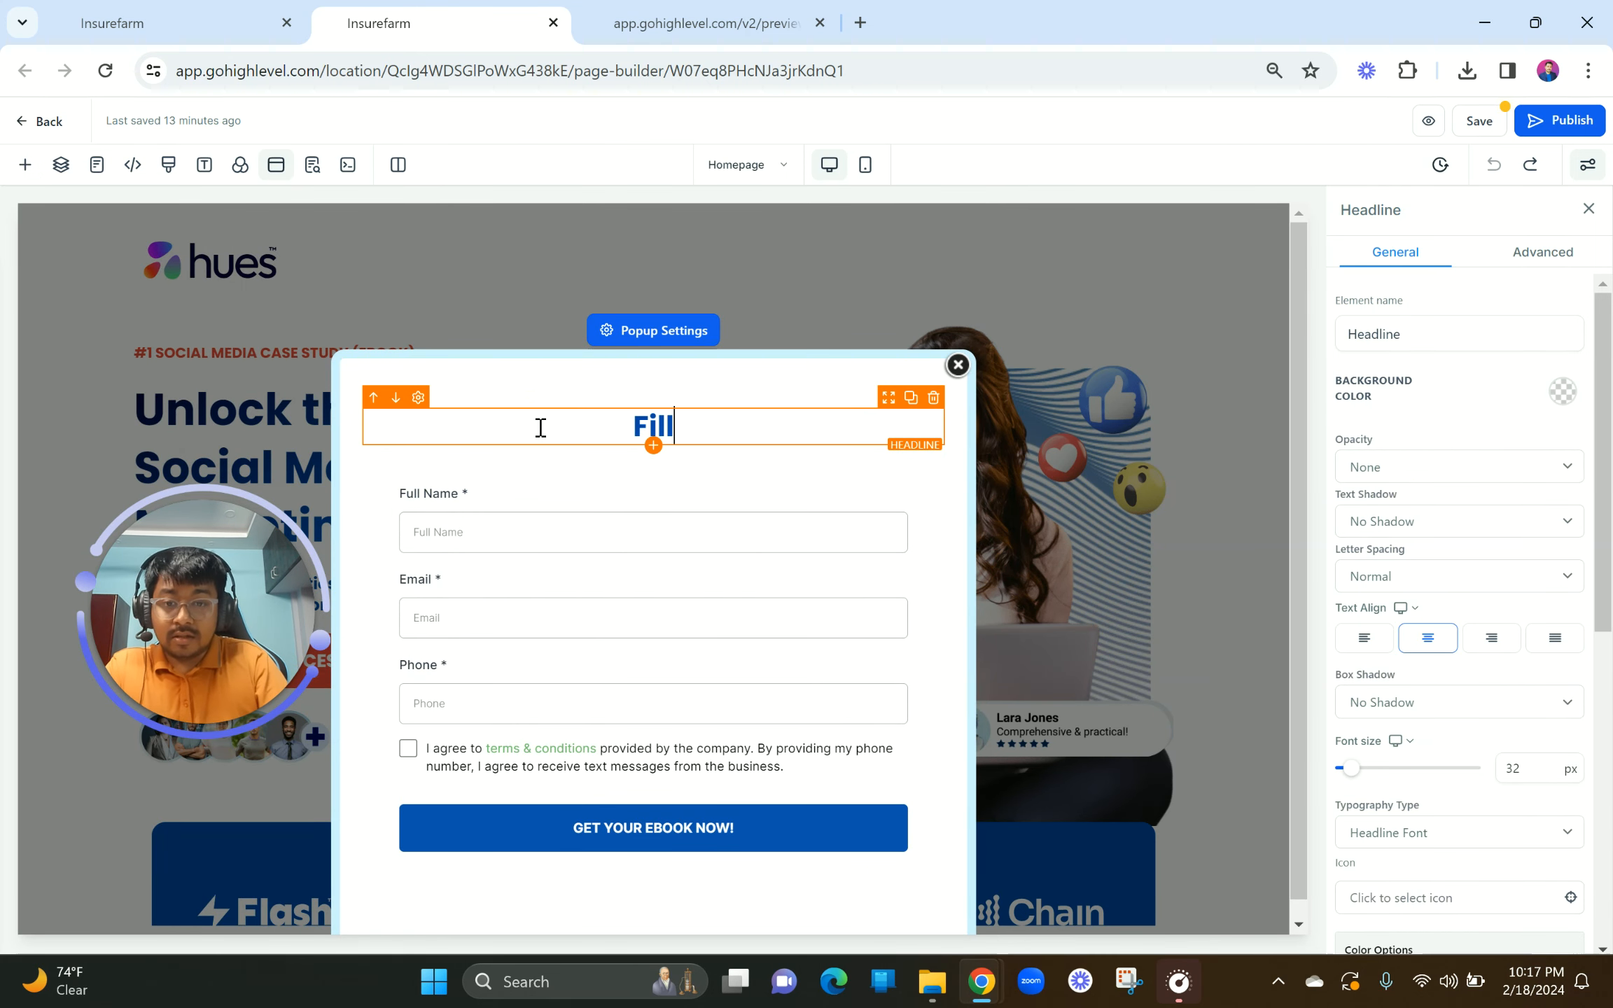
pyautogui.write(' In the De')
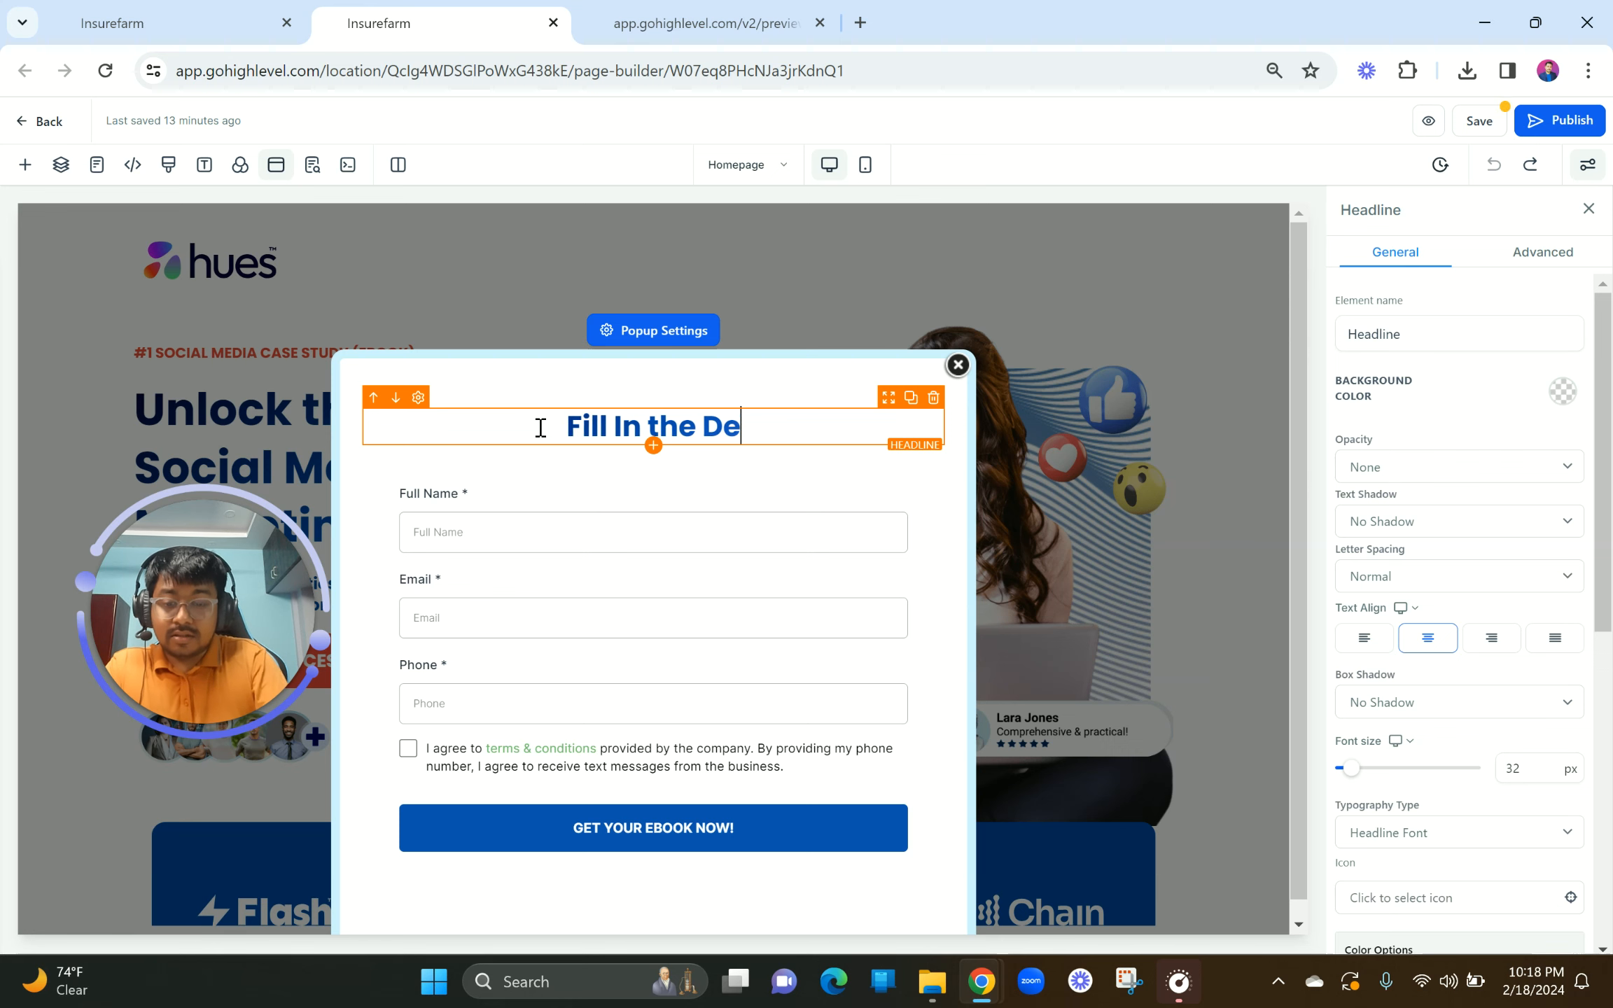
pyautogui.write('tails To ')
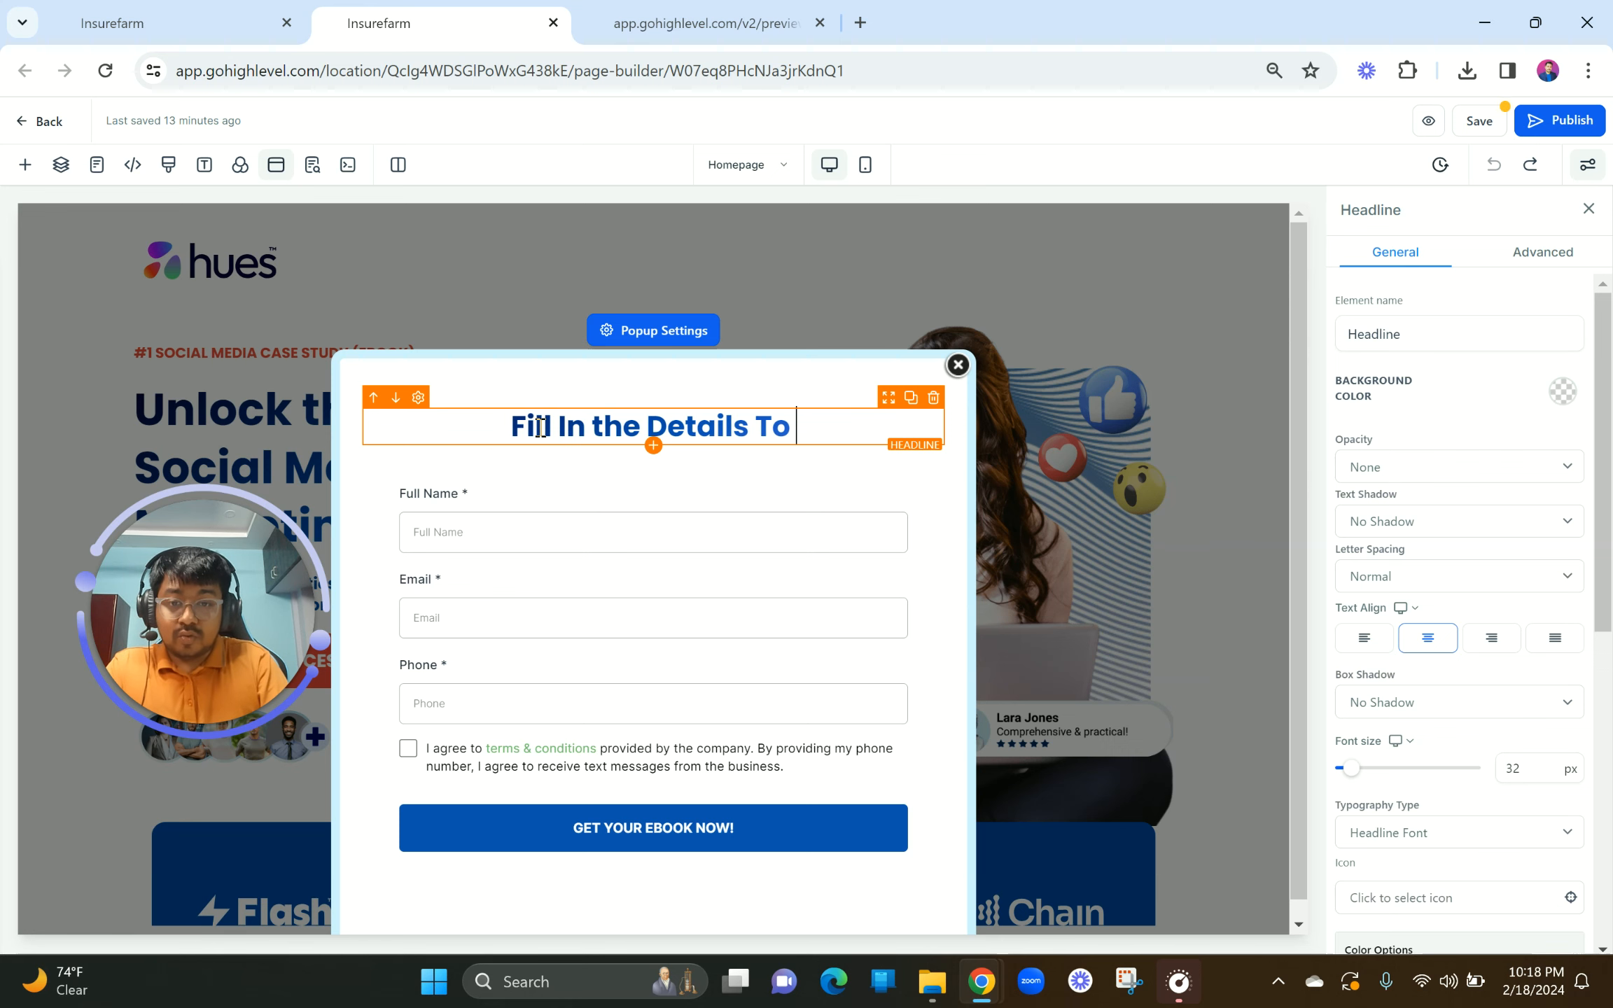
pyautogui.write('Quali')
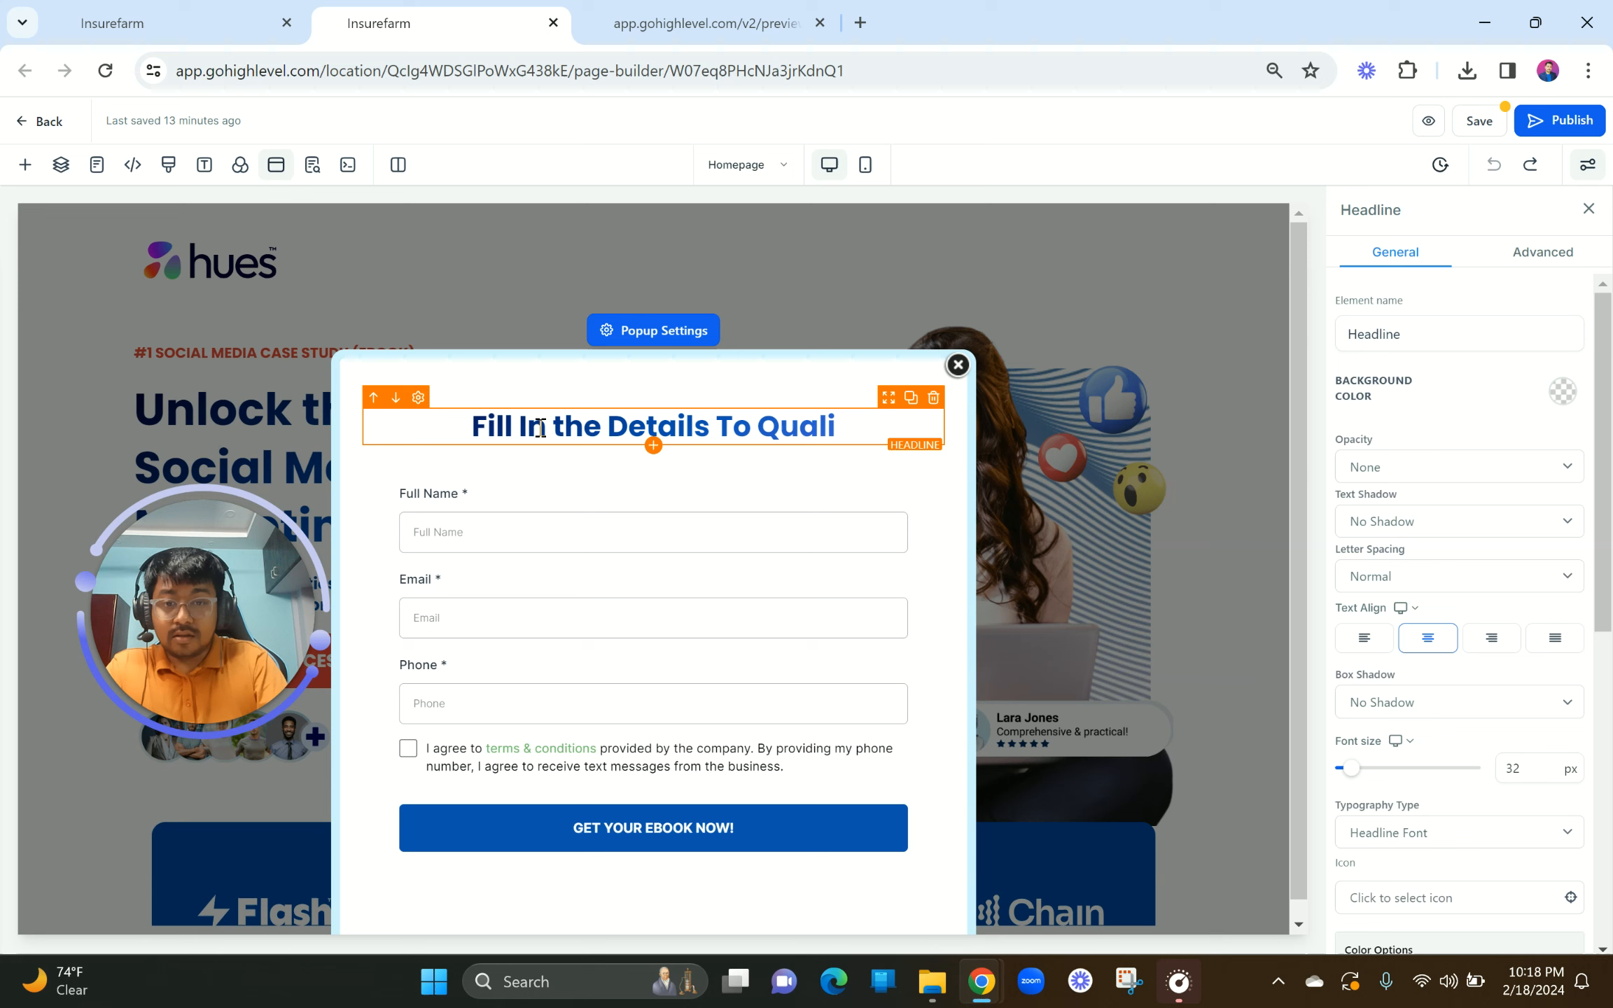
pyautogui.write('fy!')
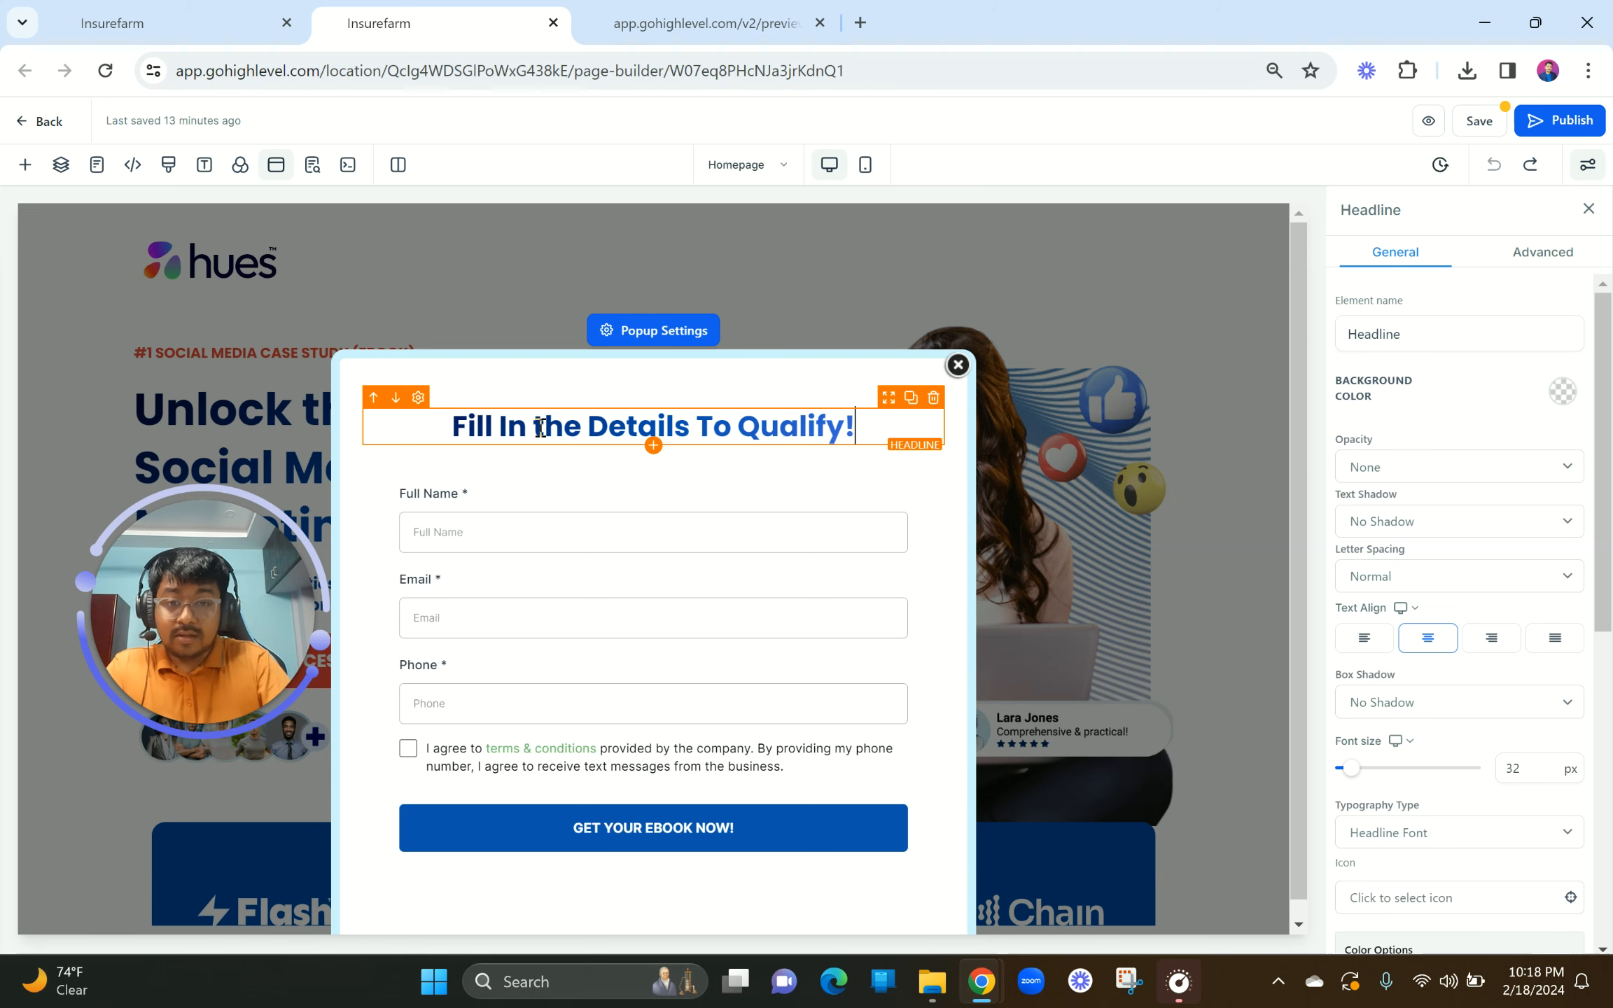
pyautogui.doubleClick(547, 422)
pyautogui.write('The')
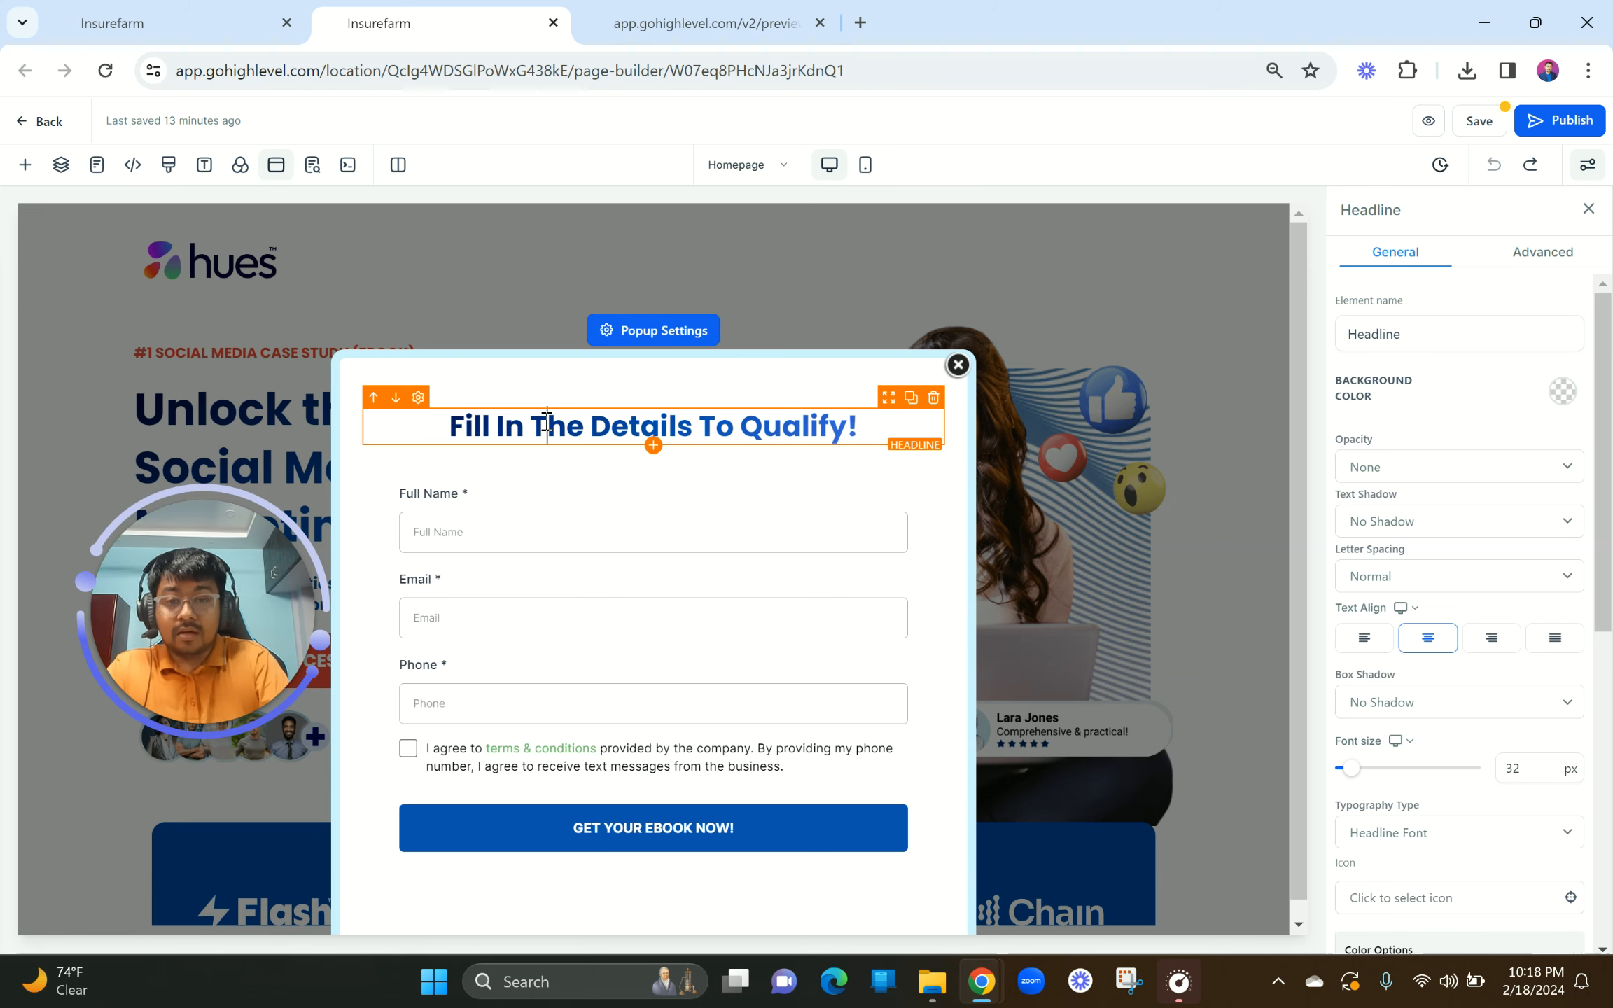
pyautogui.click(613, 490)
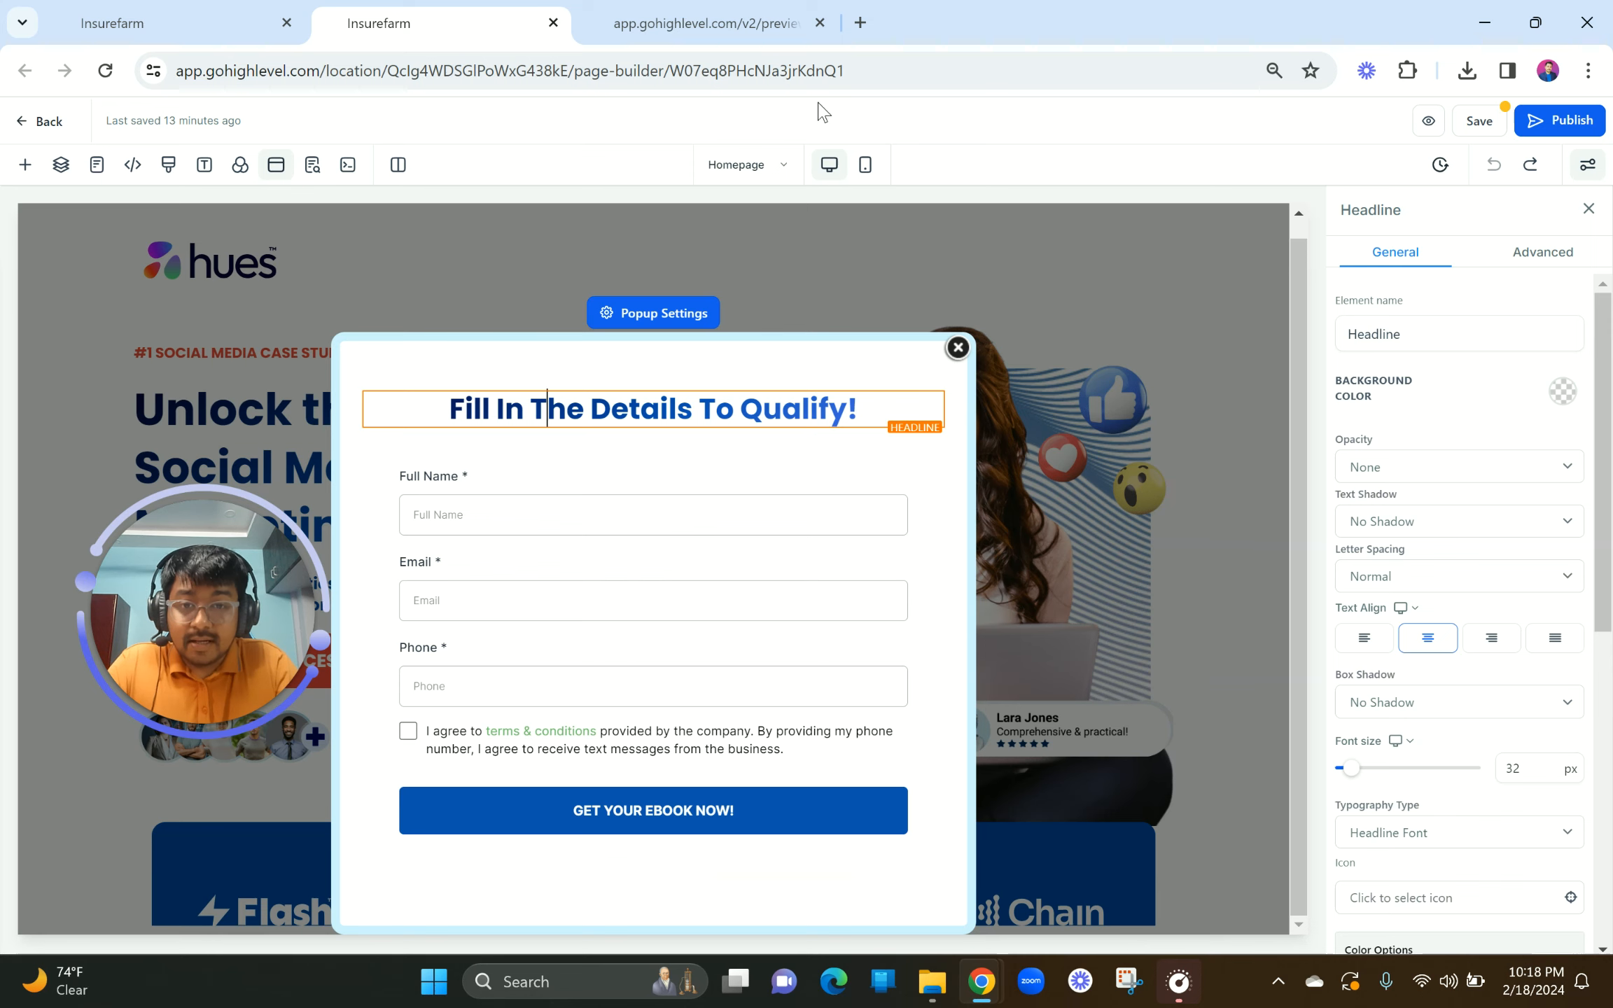
pyautogui.click(857, 166)
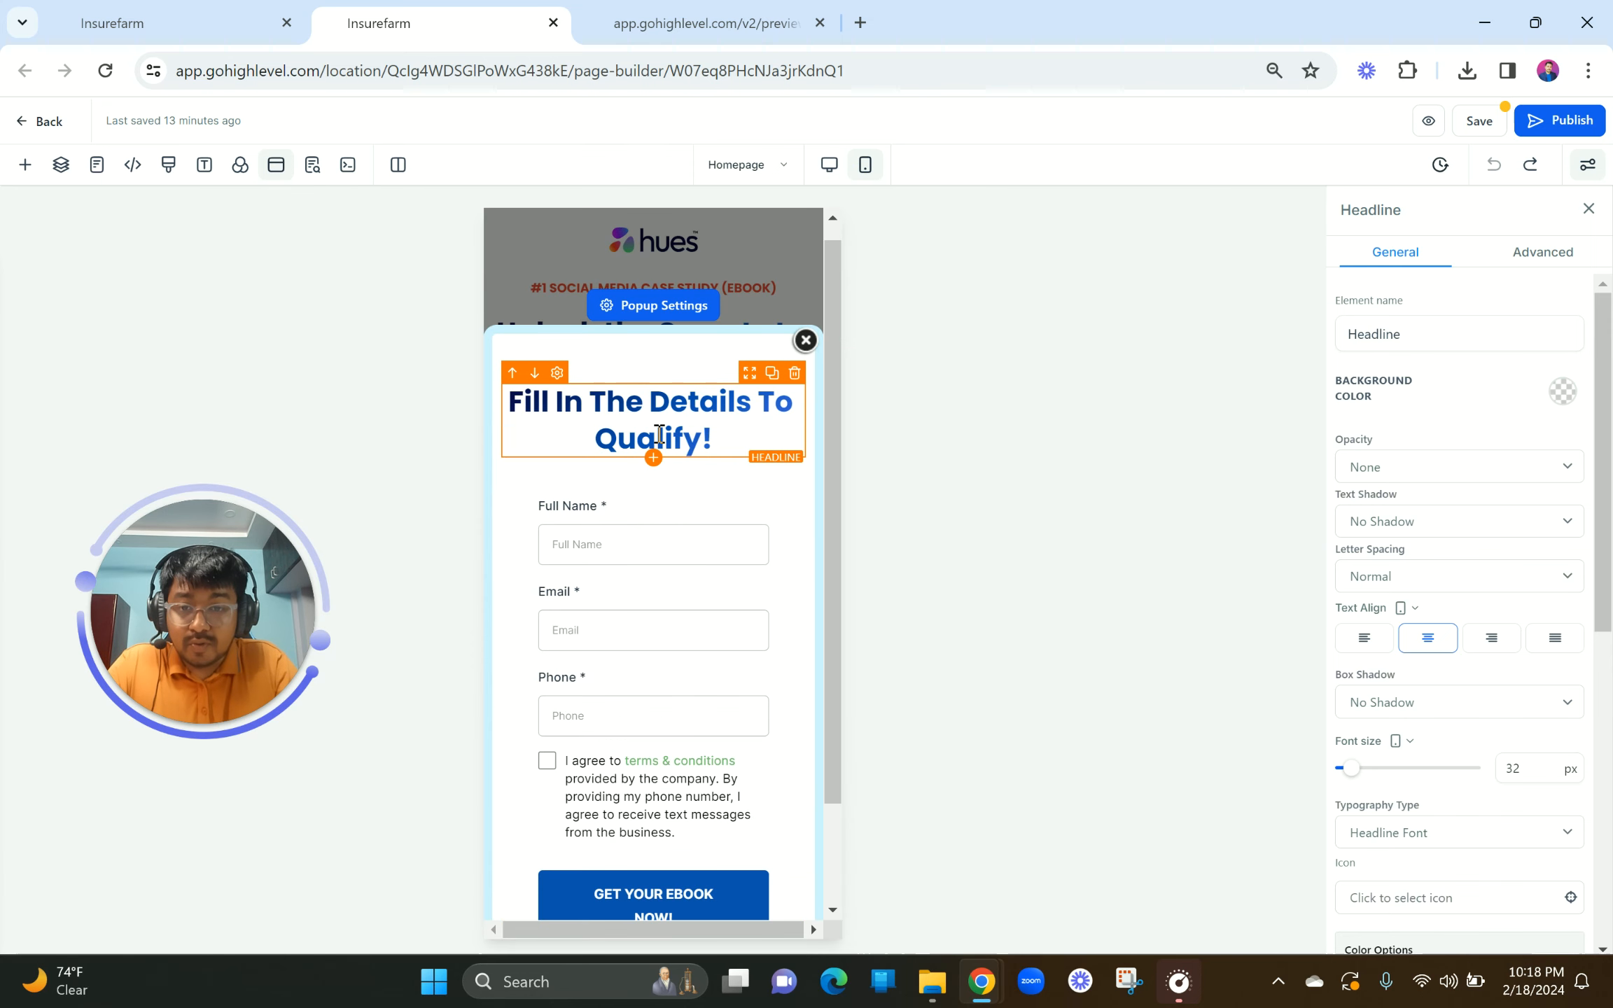
# Step: Set the popup headline's mobile font size to 22px
pyautogui.scroll(-2, 1551, 724)
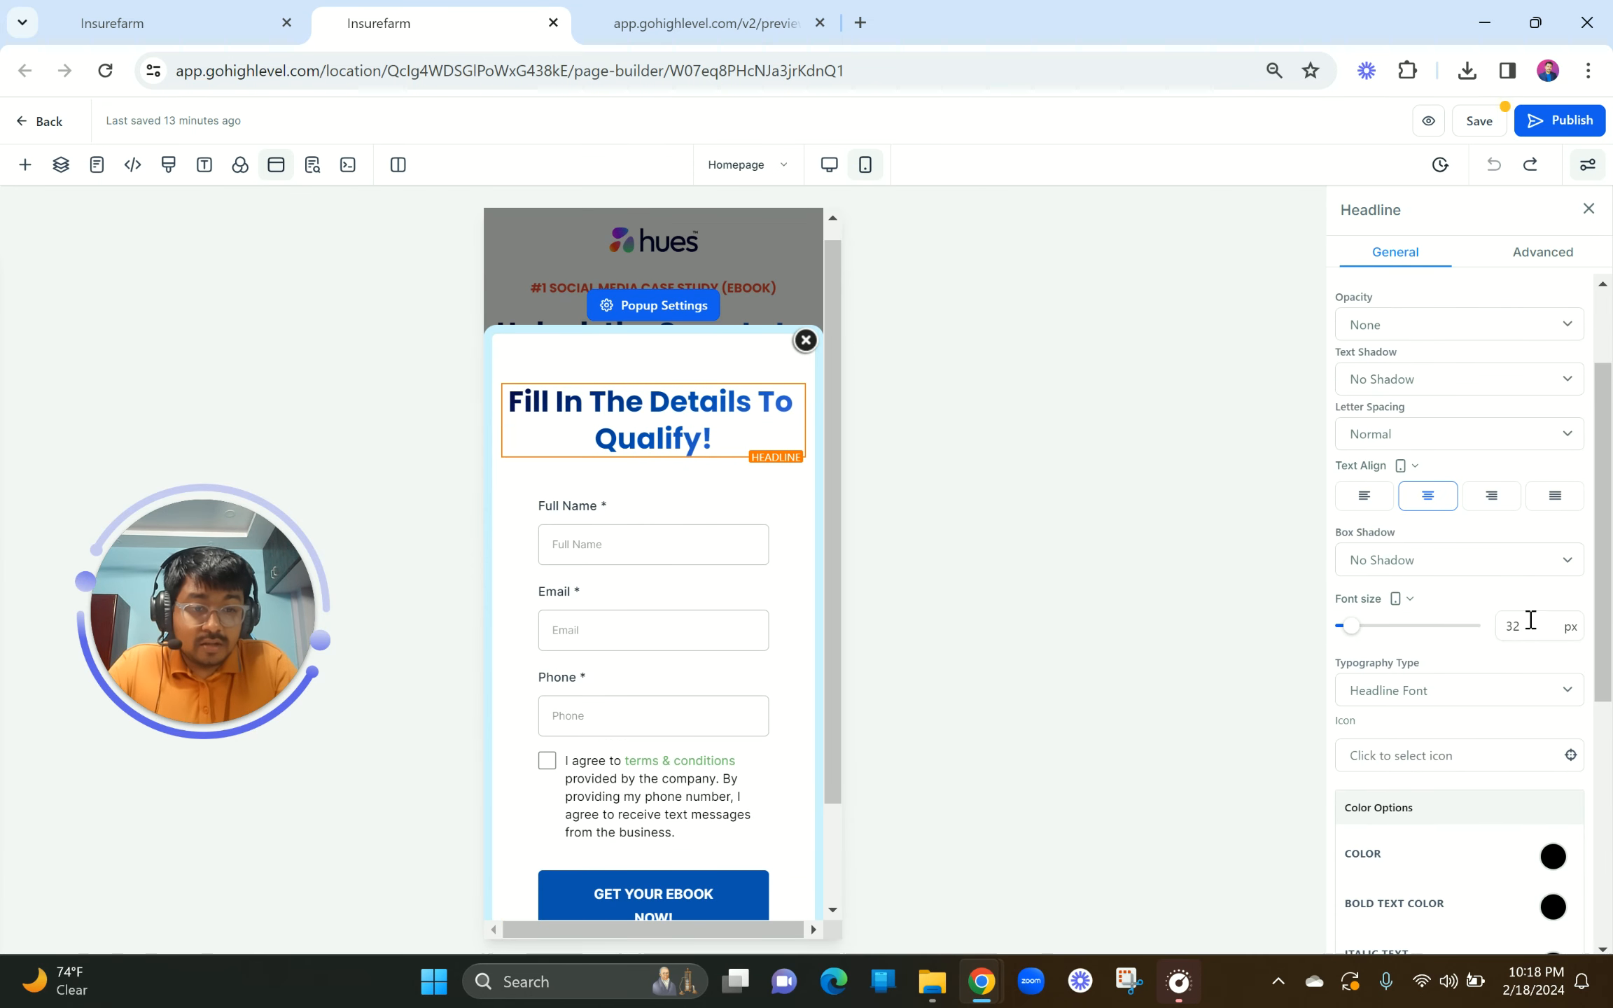
pyautogui.doubleClick(1532, 618)
pyautogui.write('22')
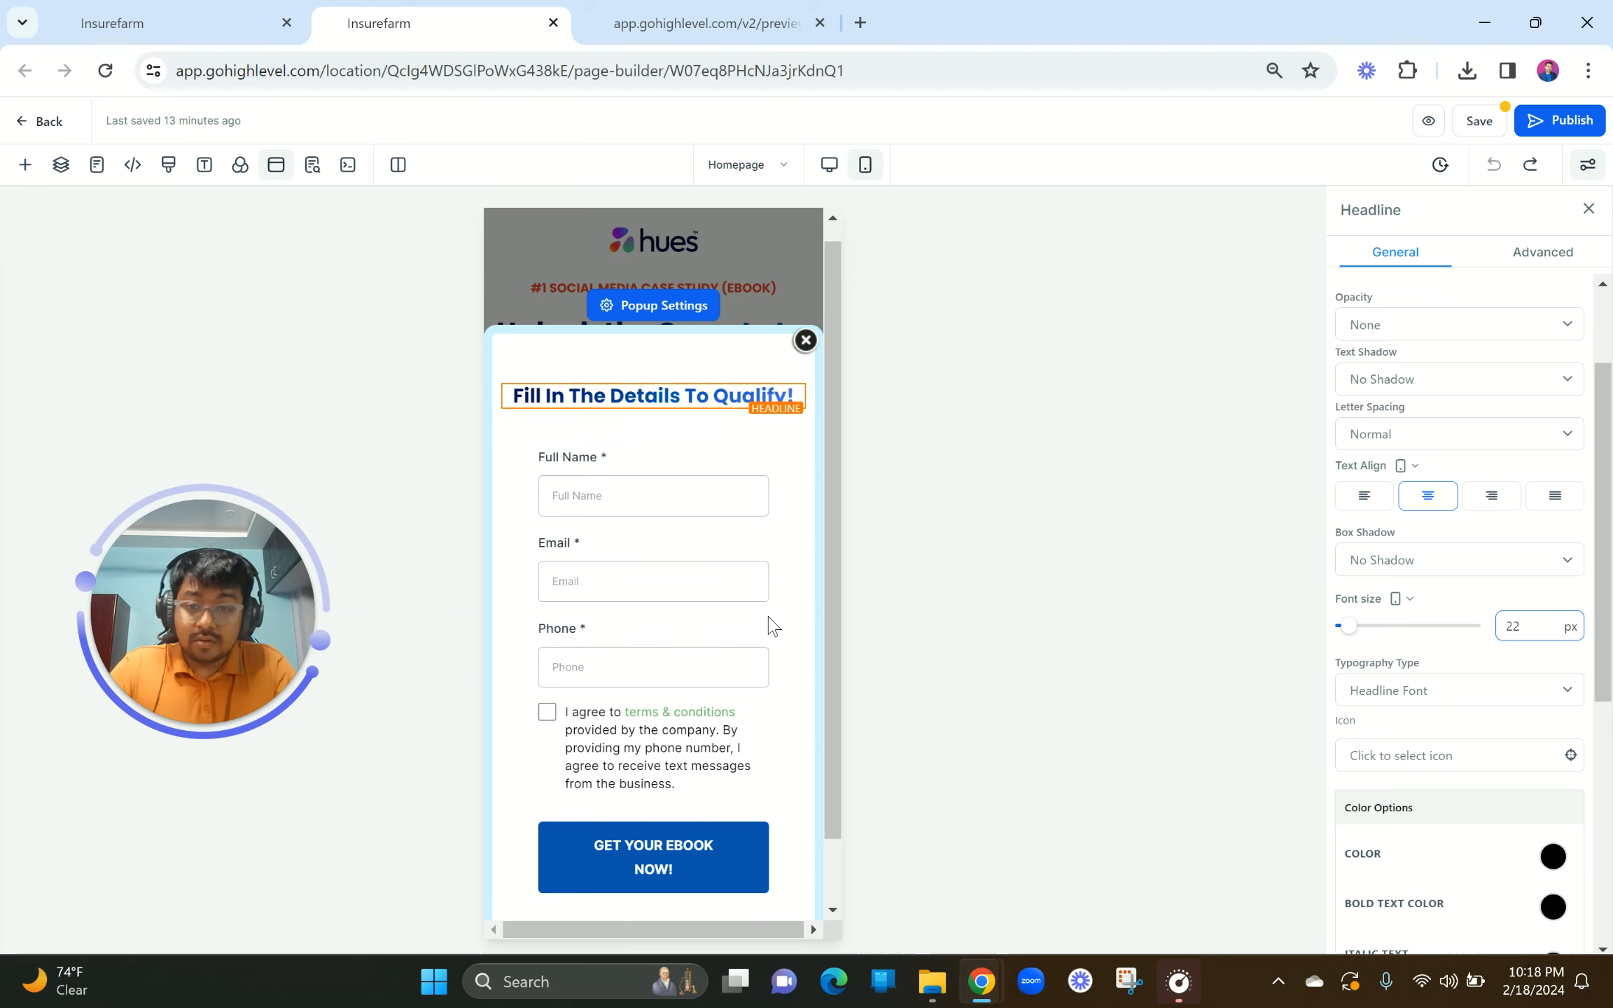
# Step: Set the popup's left and right padding to 0, check both layouts, then close the popup
pyautogui.click(678, 602)
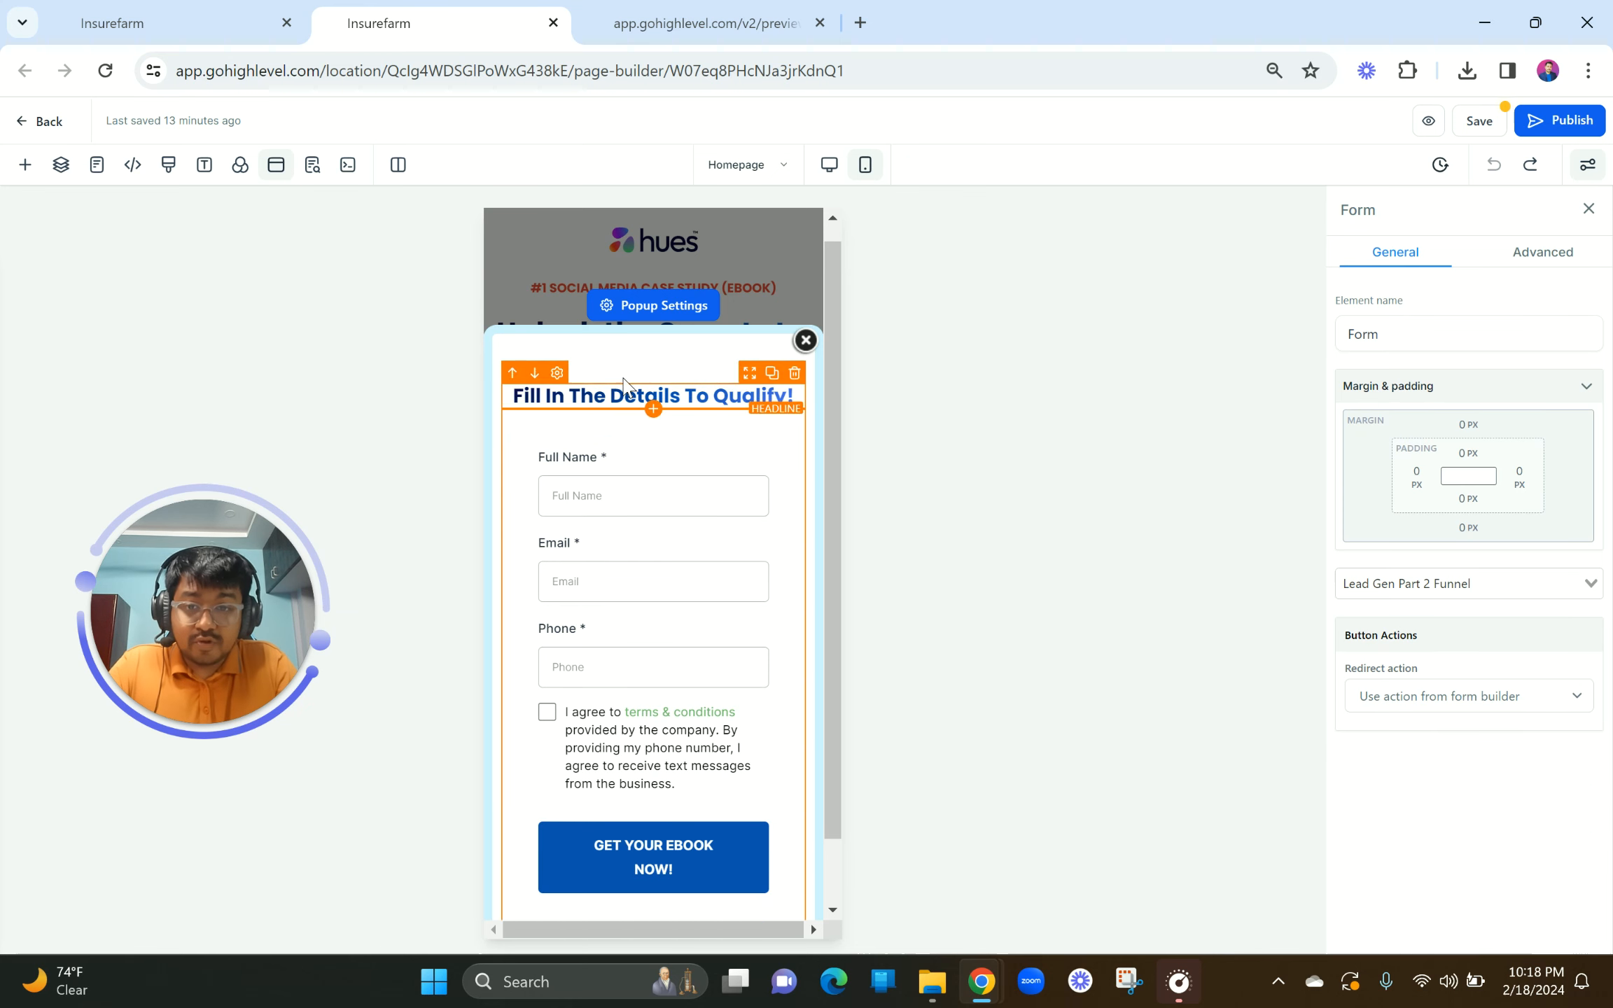
pyautogui.click(618, 370)
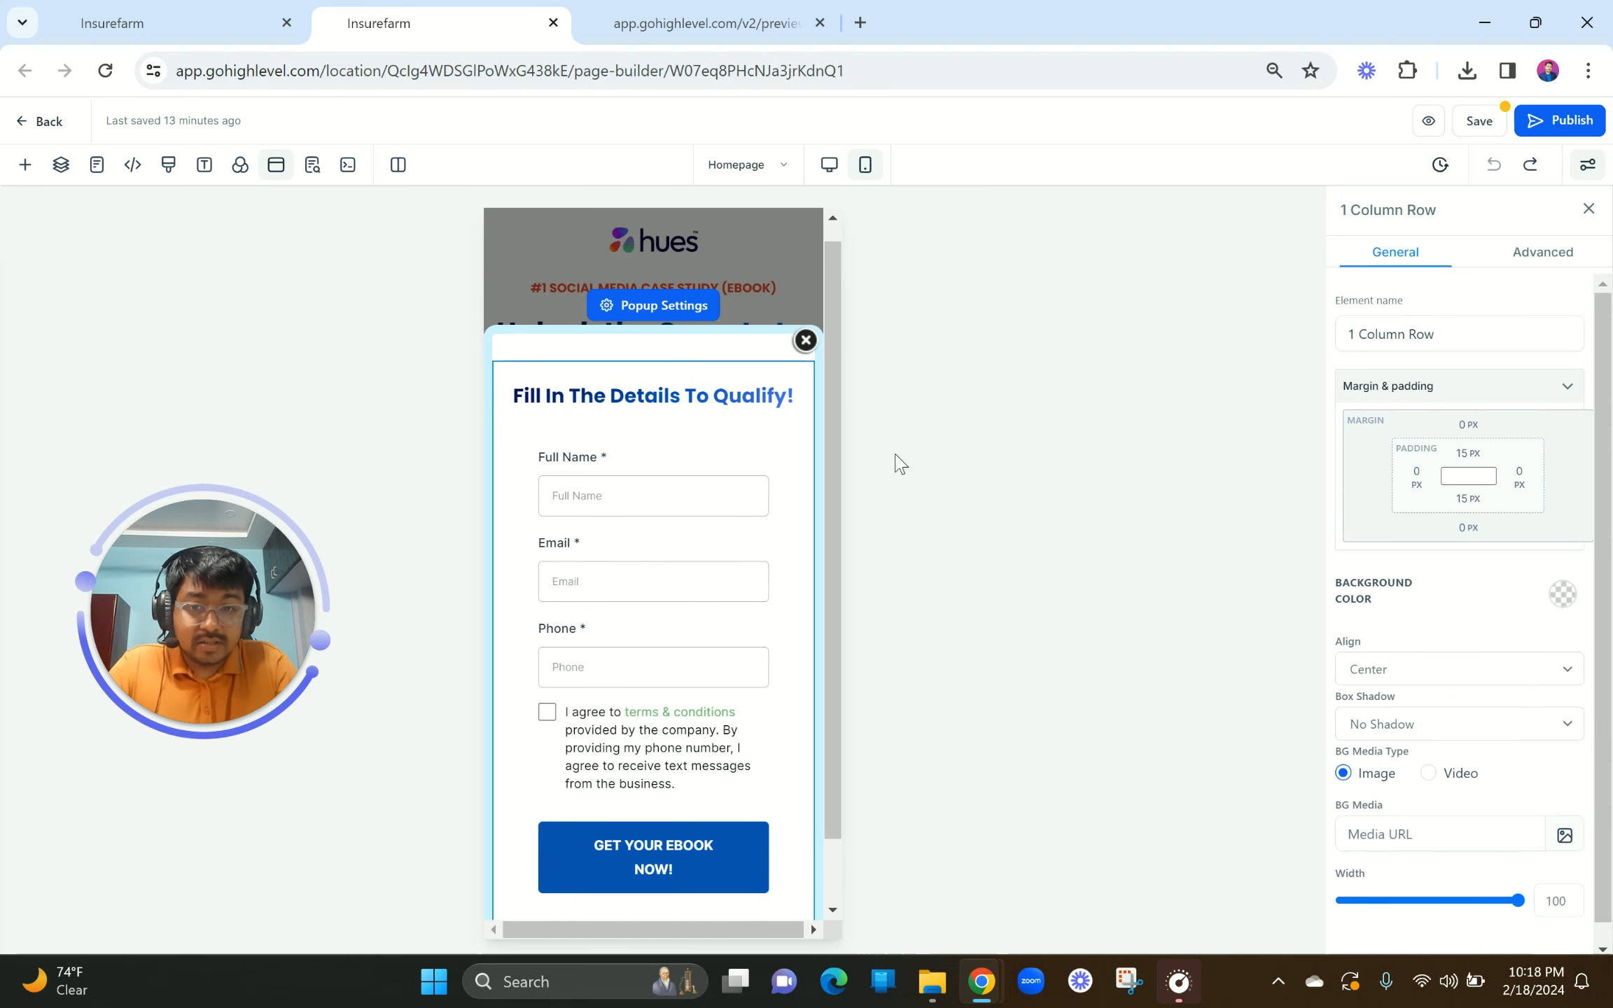
pyautogui.click(647, 308)
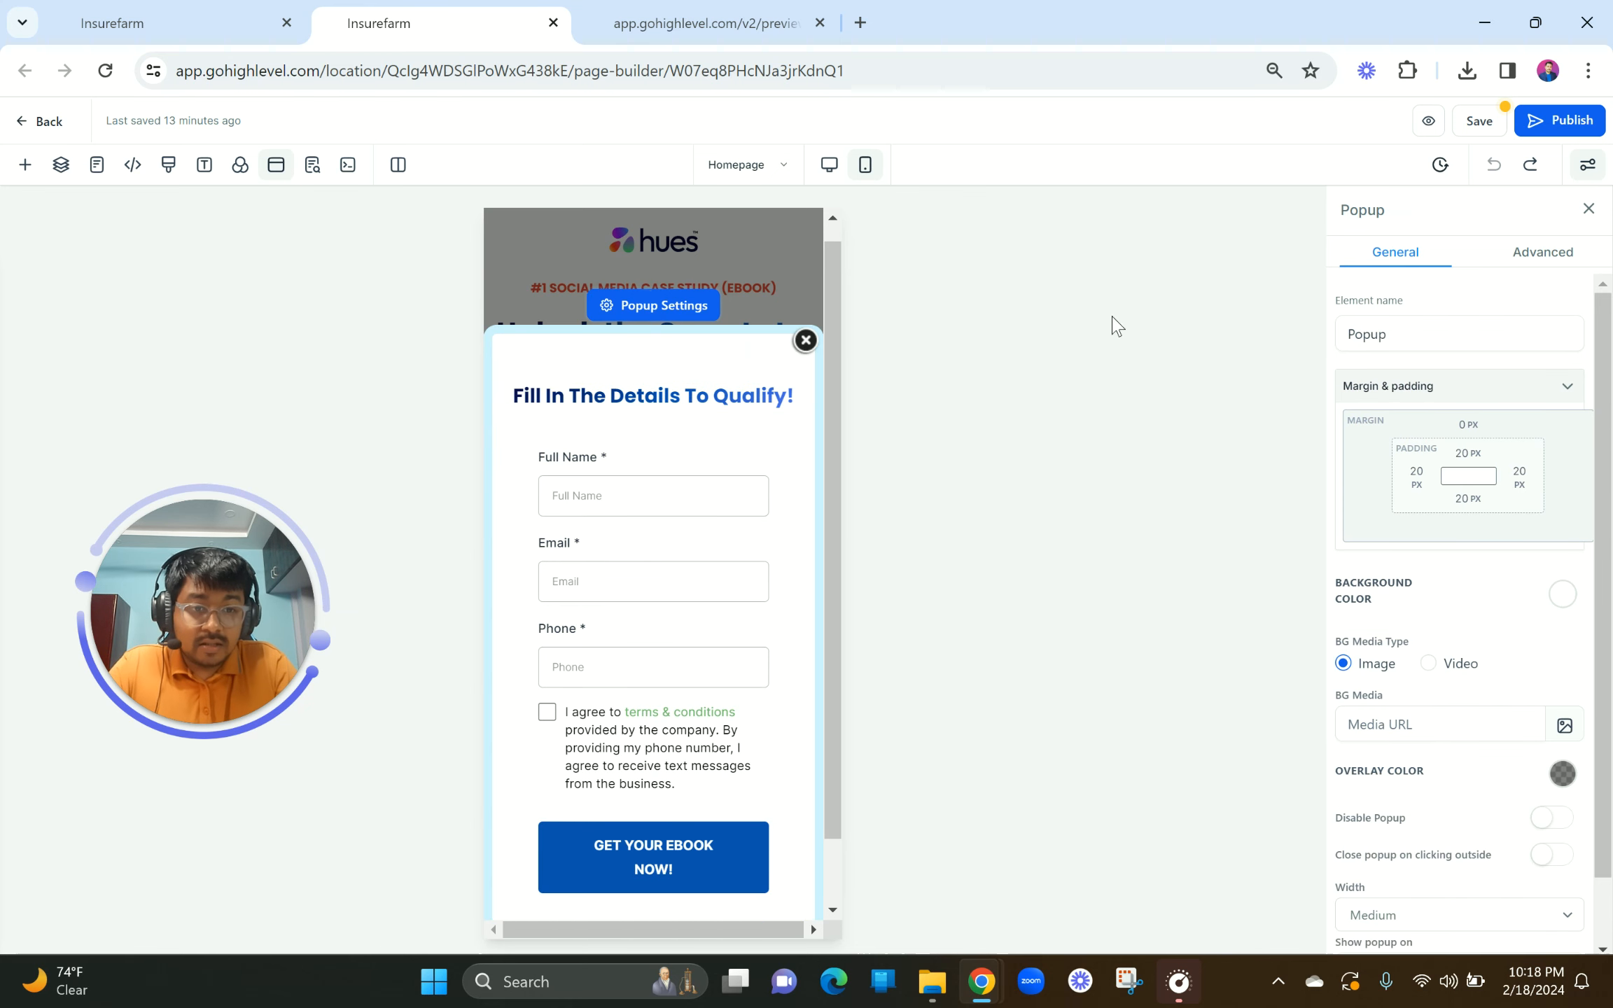
pyautogui.click(1414, 493)
pyautogui.moveTo(1341, 530); pyautogui.dragTo(1214, 529)
pyautogui.click(1516, 478)
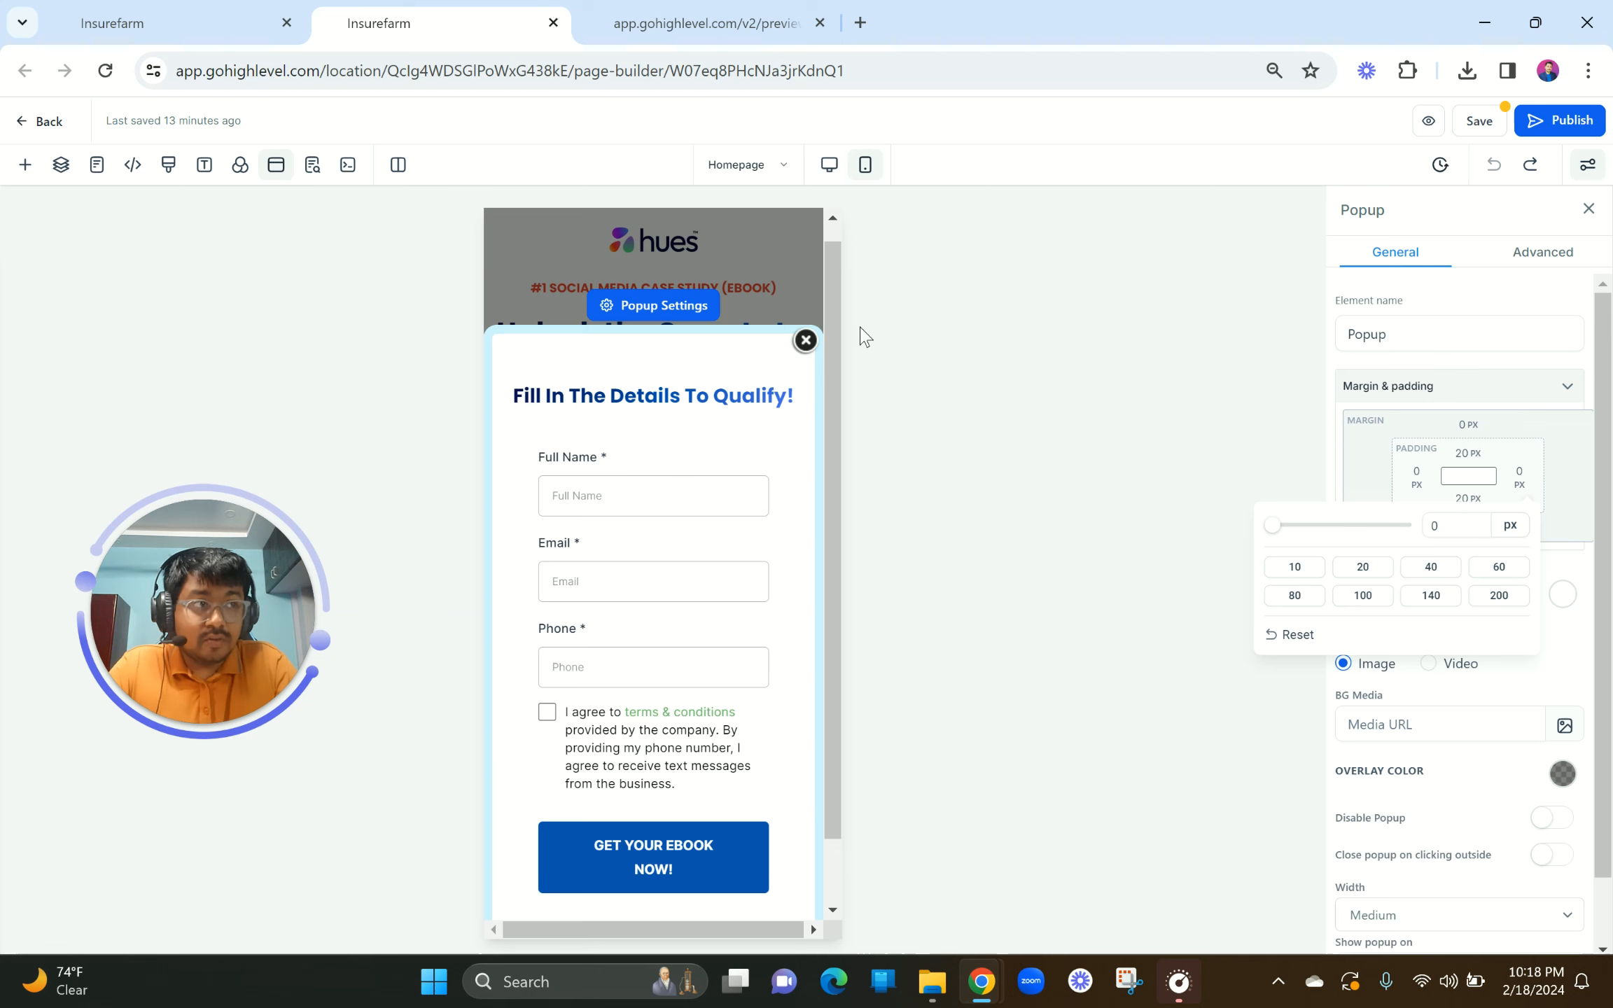
pyautogui.click(829, 167)
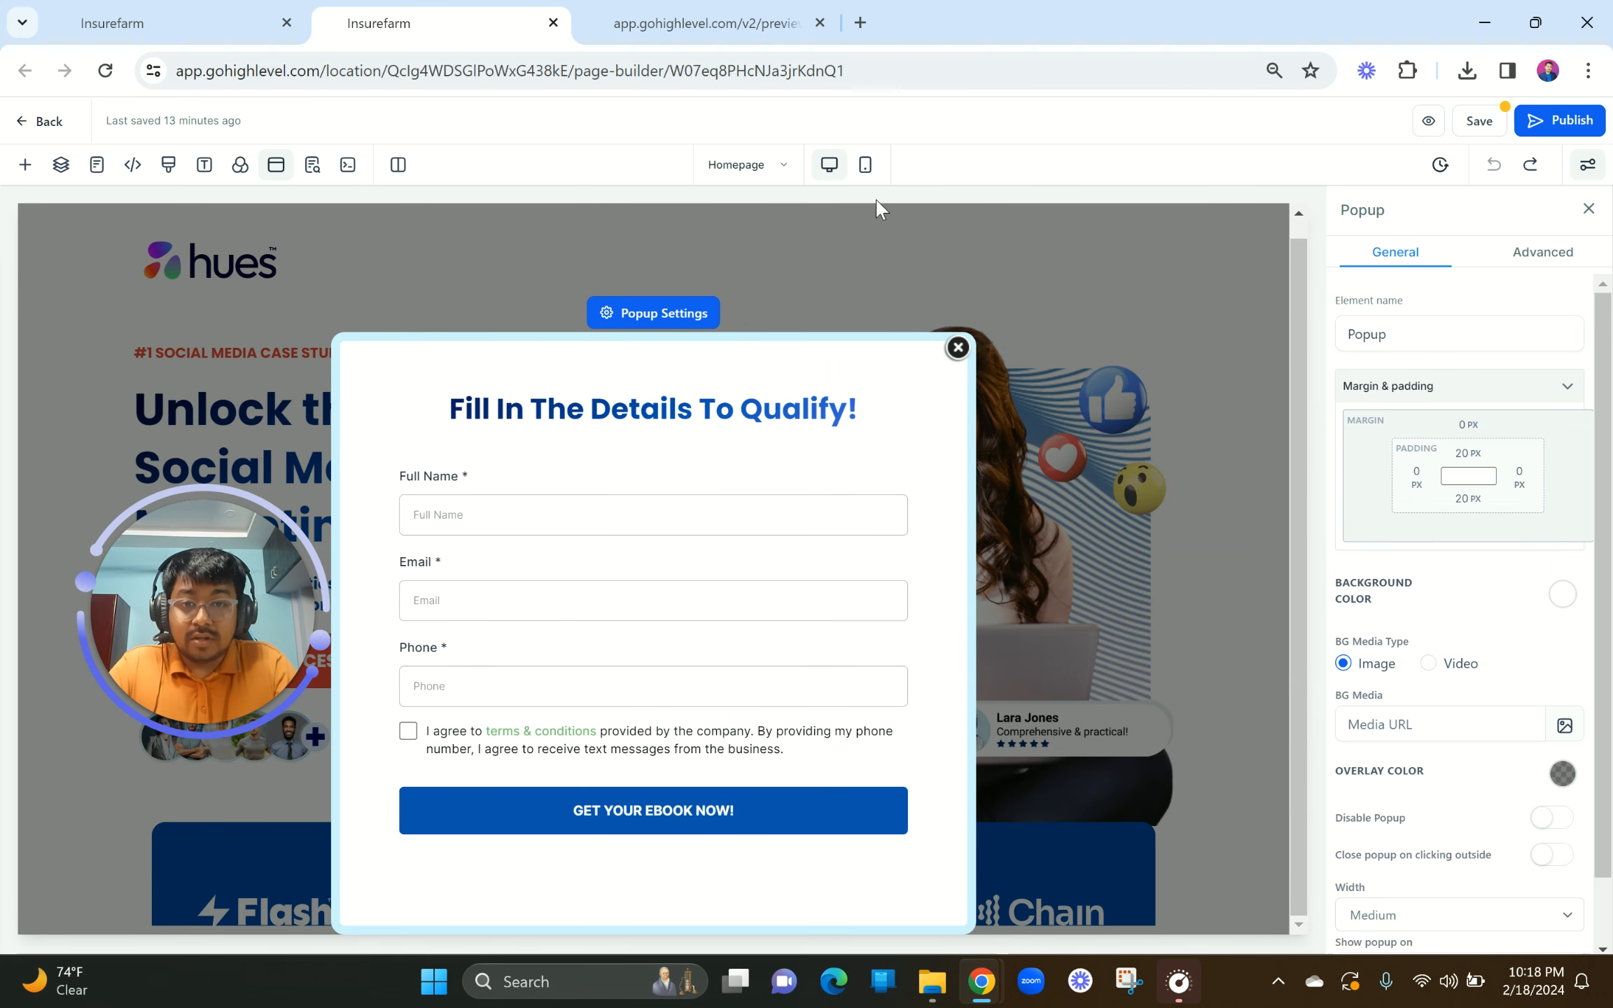
pyautogui.click(865, 165)
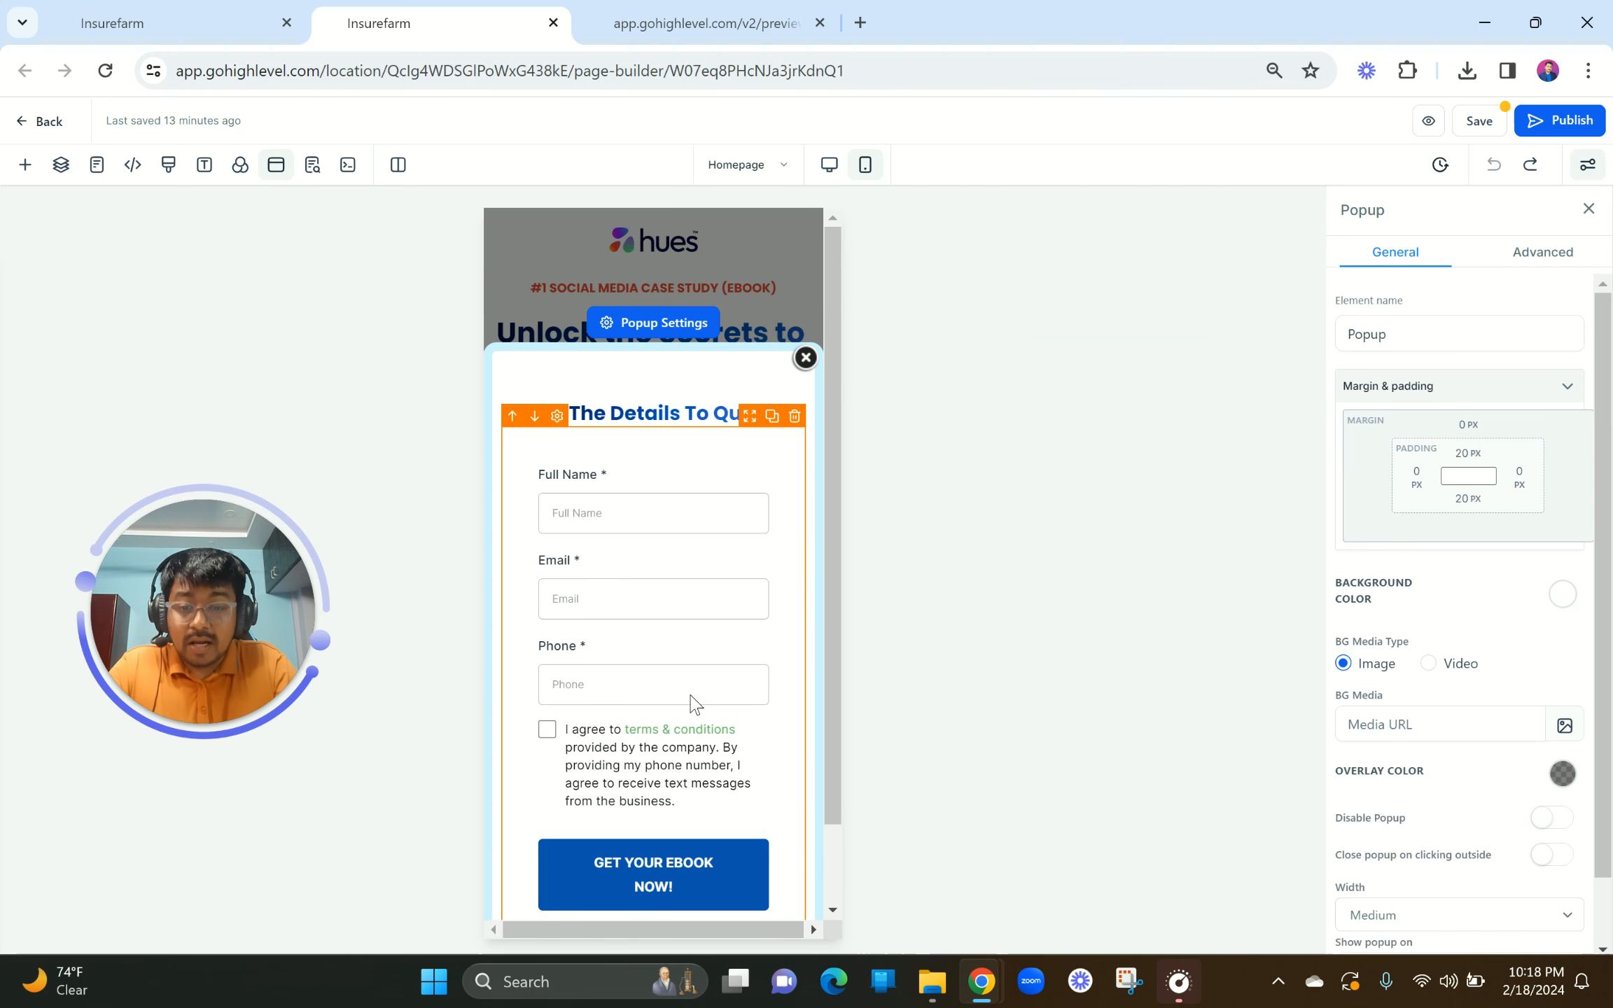
pyautogui.click(827, 172)
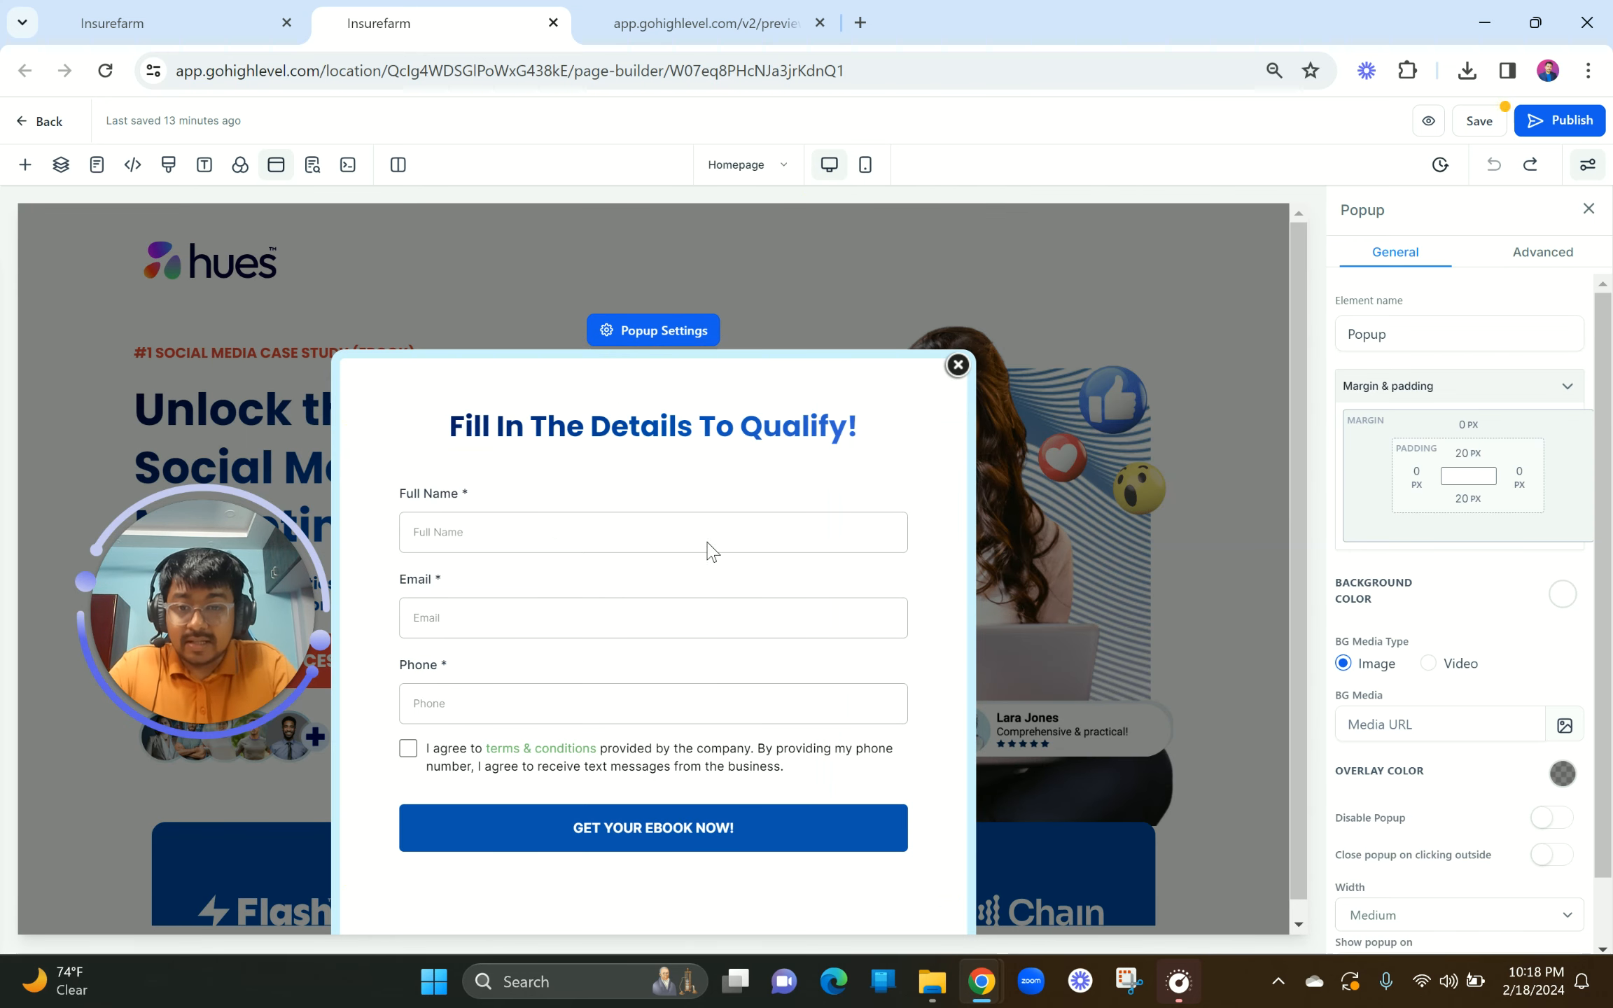
pyautogui.click(957, 347)
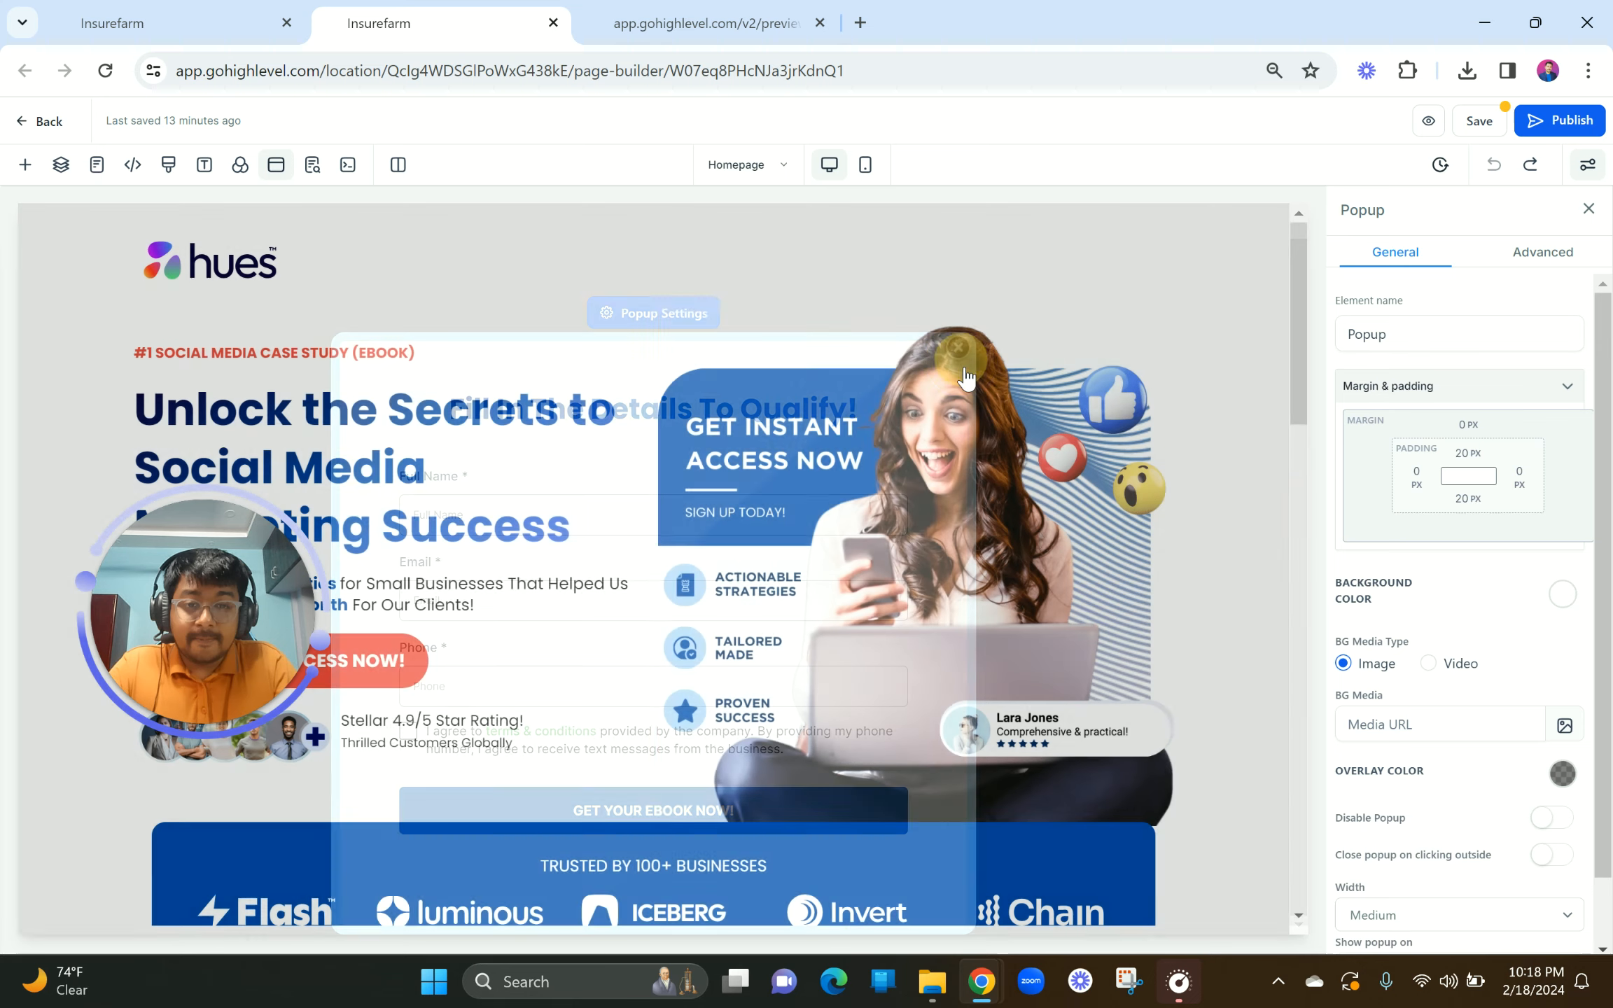
# Step: On the live preview, open the signup popup from the call to action and close it
pyautogui.click(1426, 131)
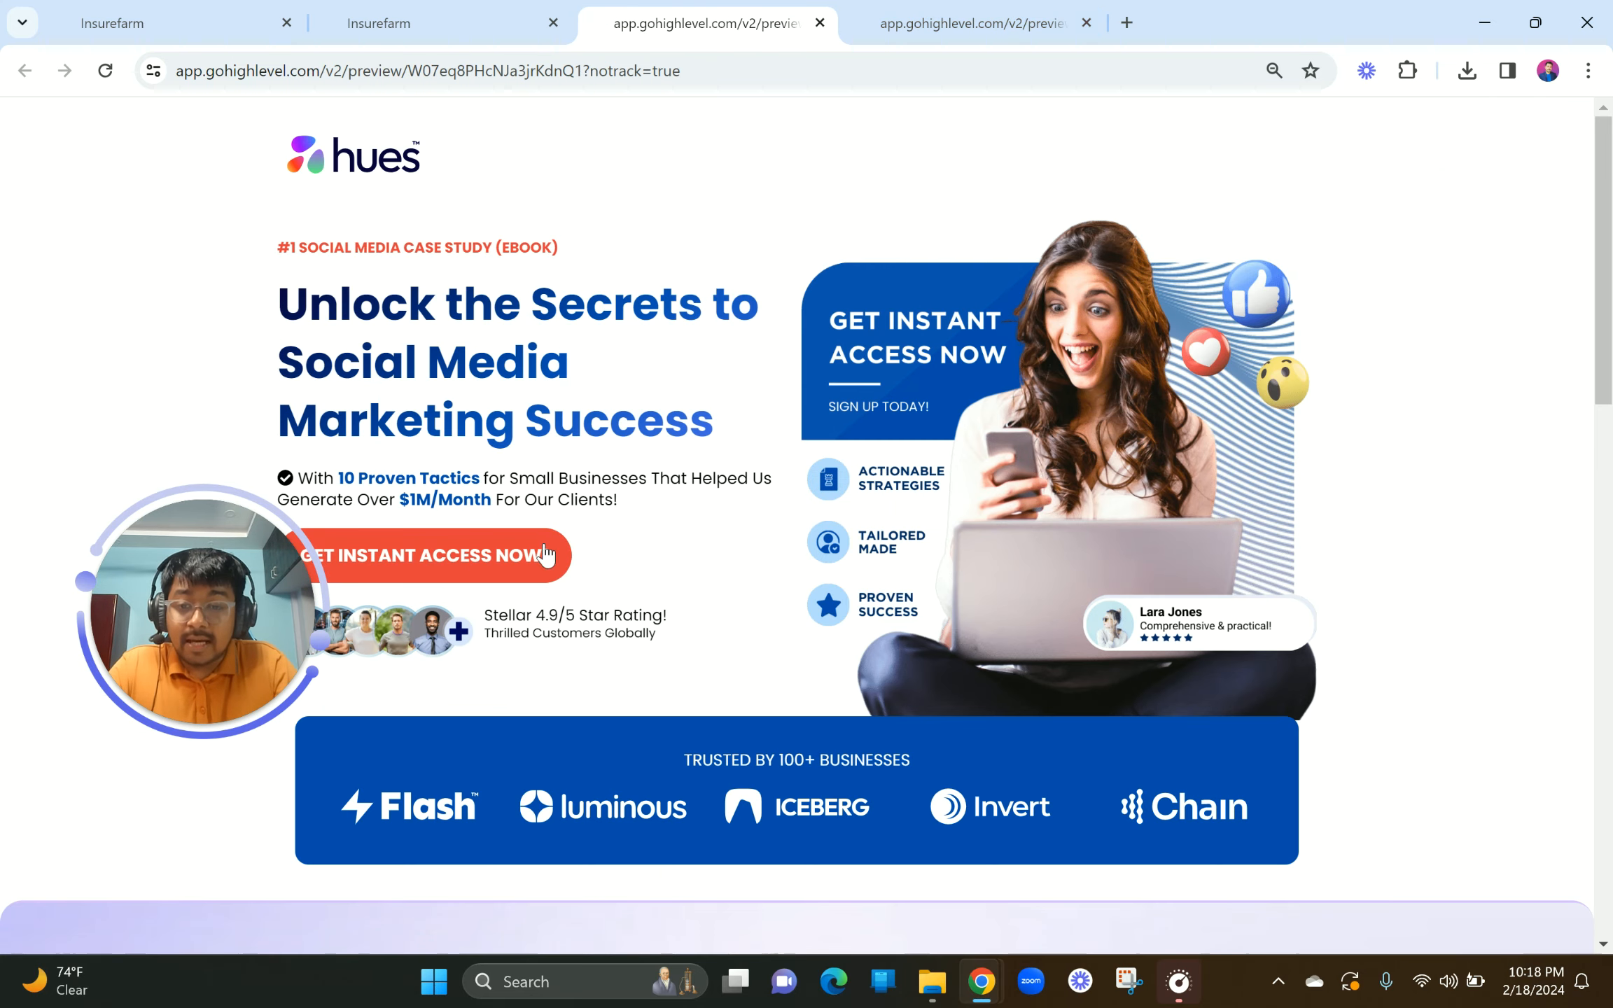
pyautogui.click(546, 555)
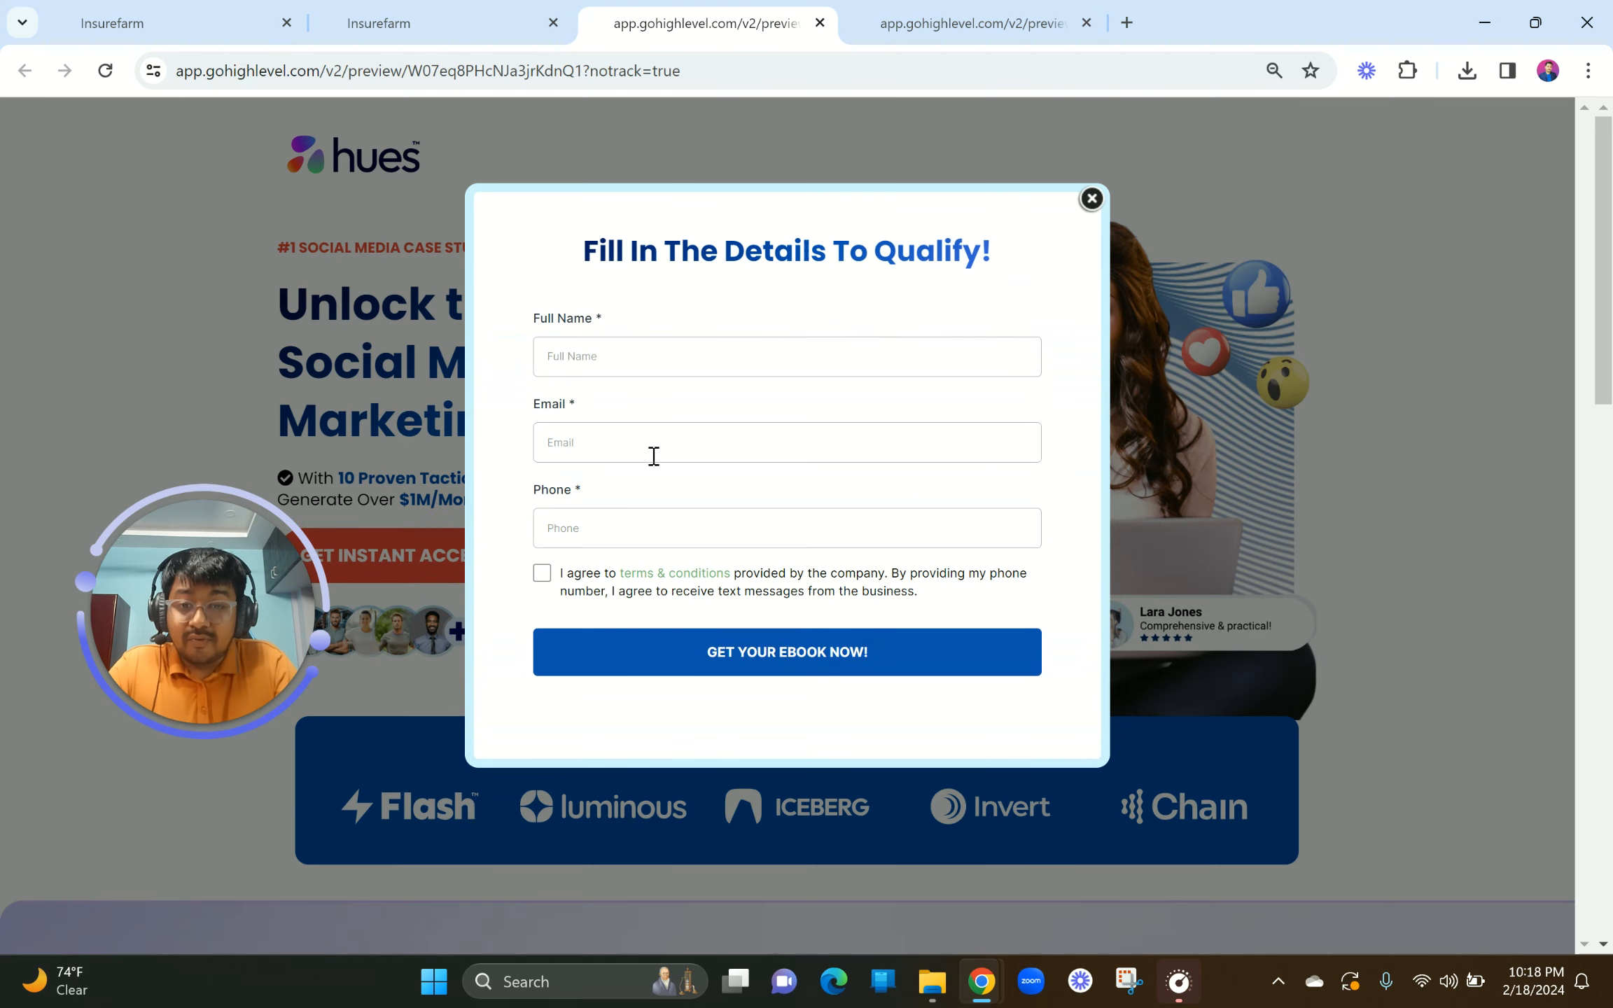
pyautogui.scroll(-15, 897, 564)
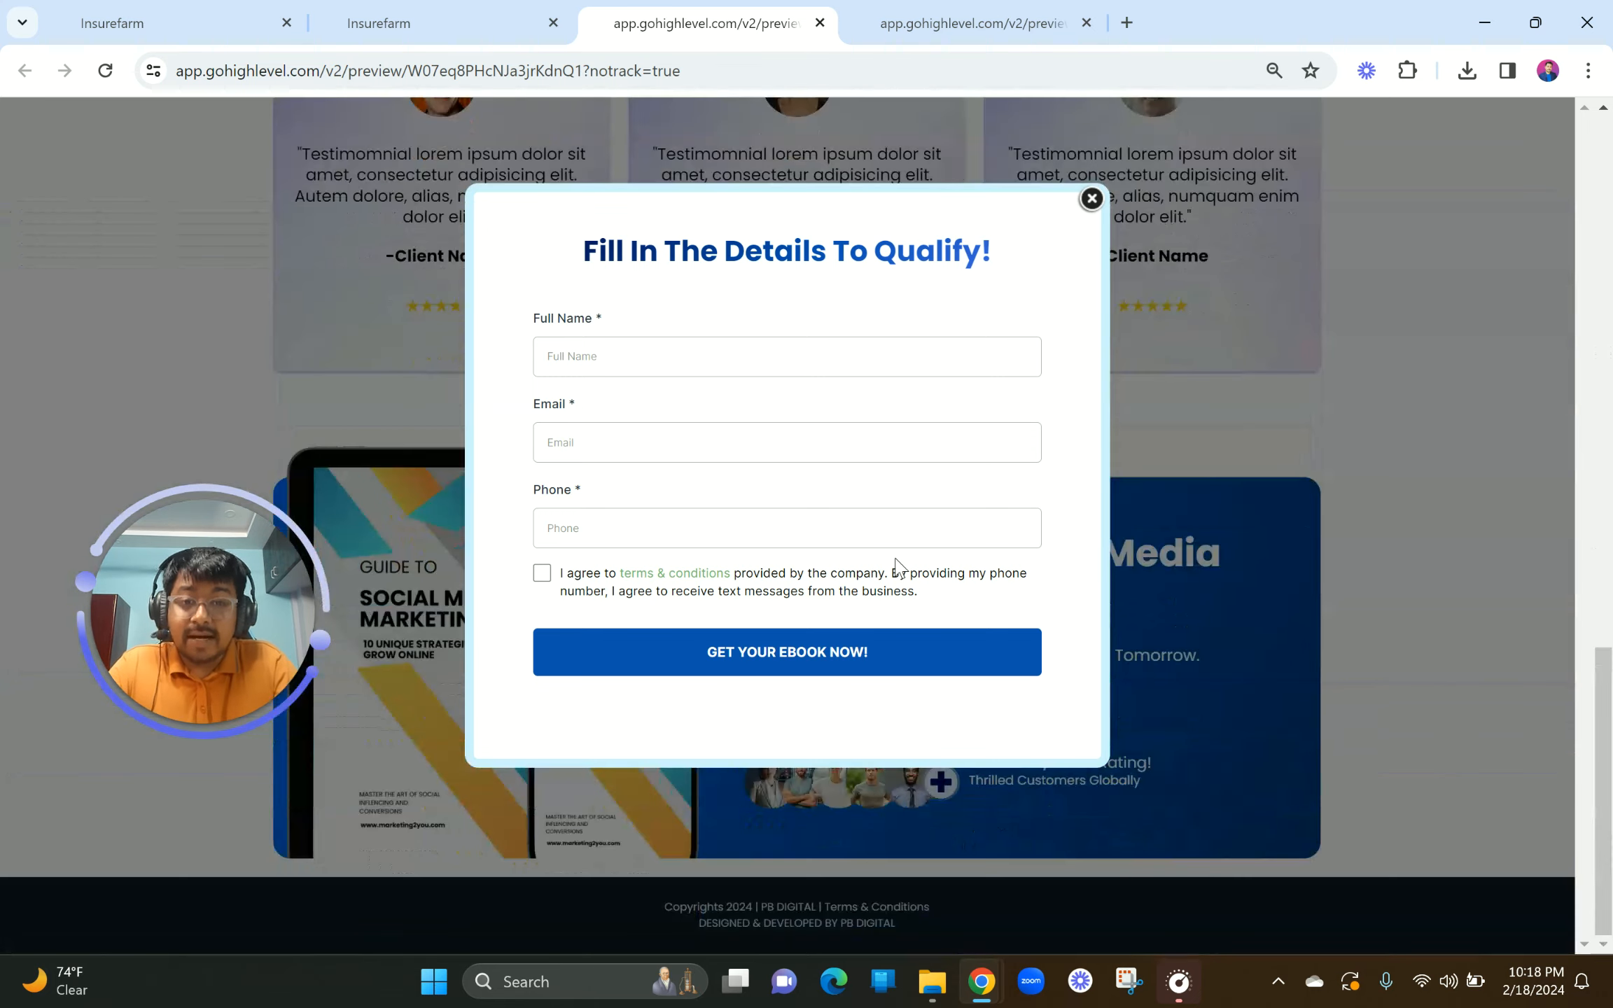
pyautogui.scroll(18, 897, 564)
pyautogui.scroll(3, 898, 566)
pyautogui.scroll(-6, 954, 457)
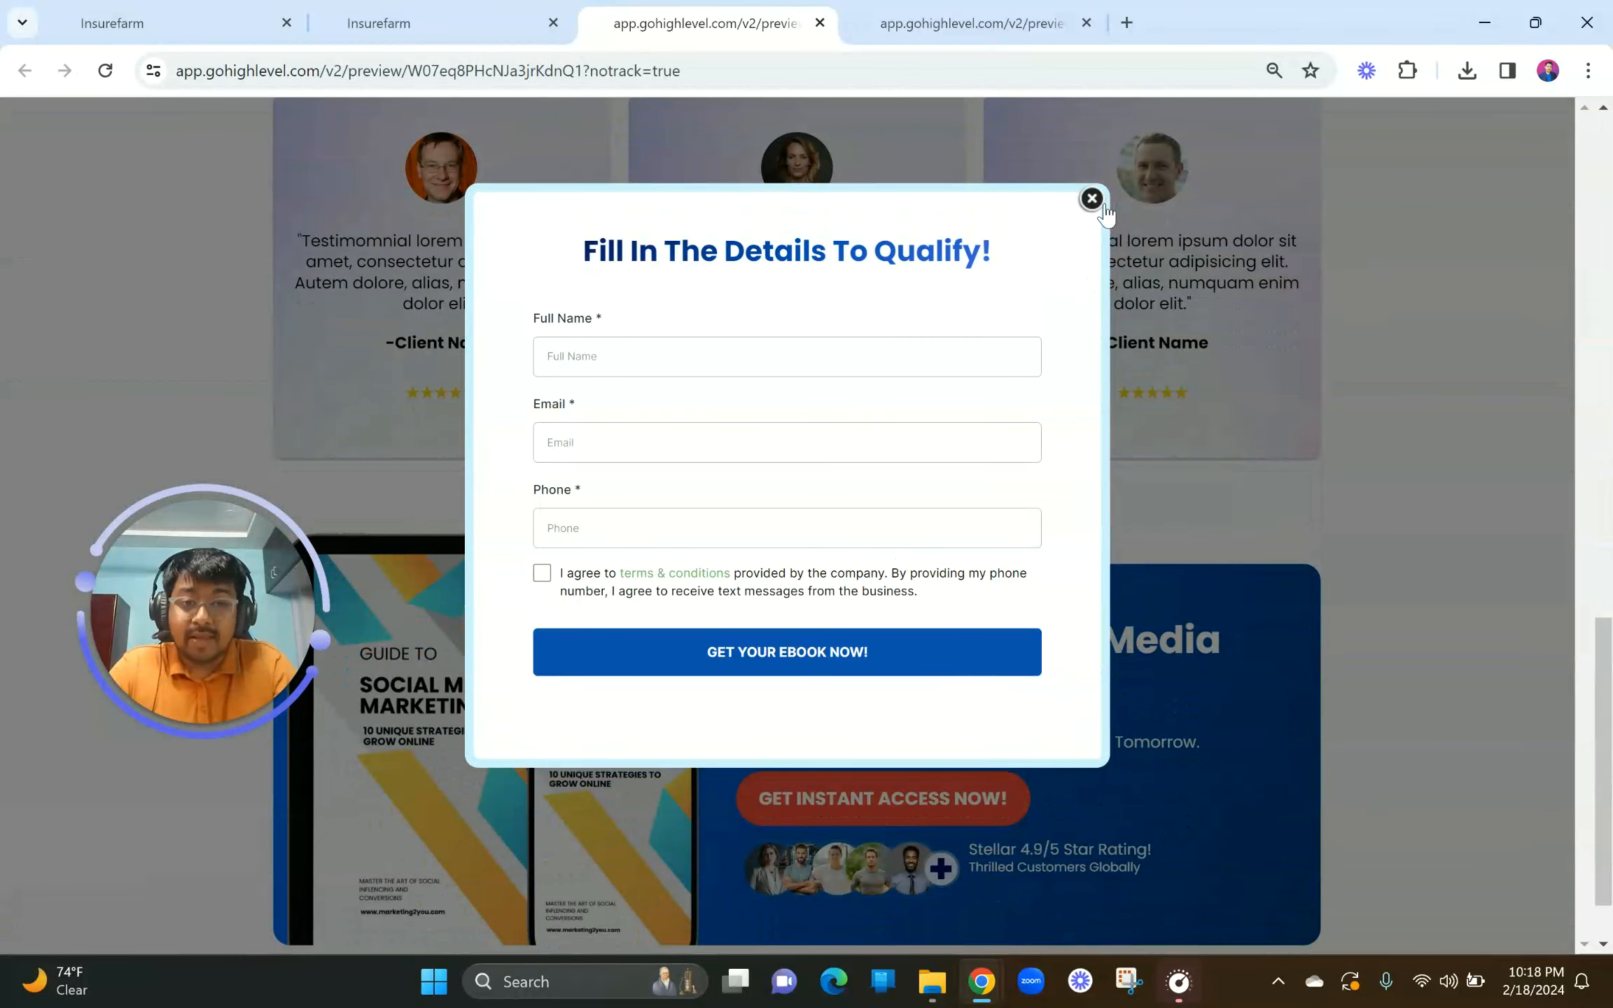
pyautogui.click(1092, 199)
# Step: Reopen and close the signup popup, then bring up the page's context menu
pyautogui.click(780, 785)
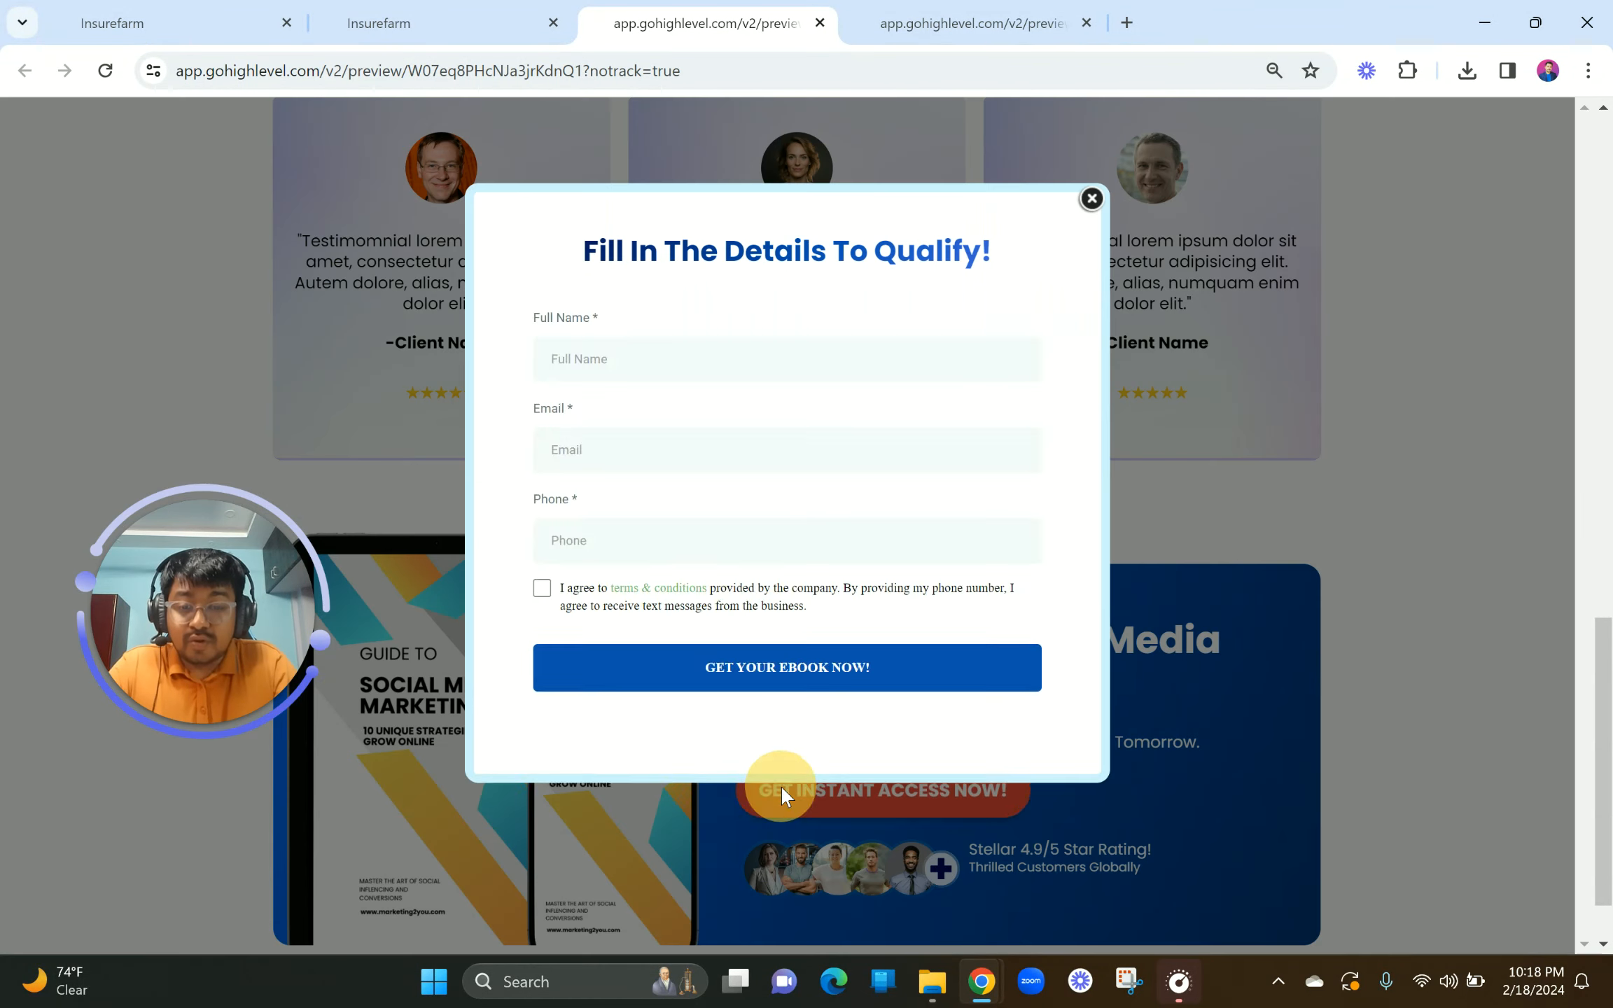
pyautogui.scroll(-3, 692, 669)
pyautogui.scroll(15, 692, 669)
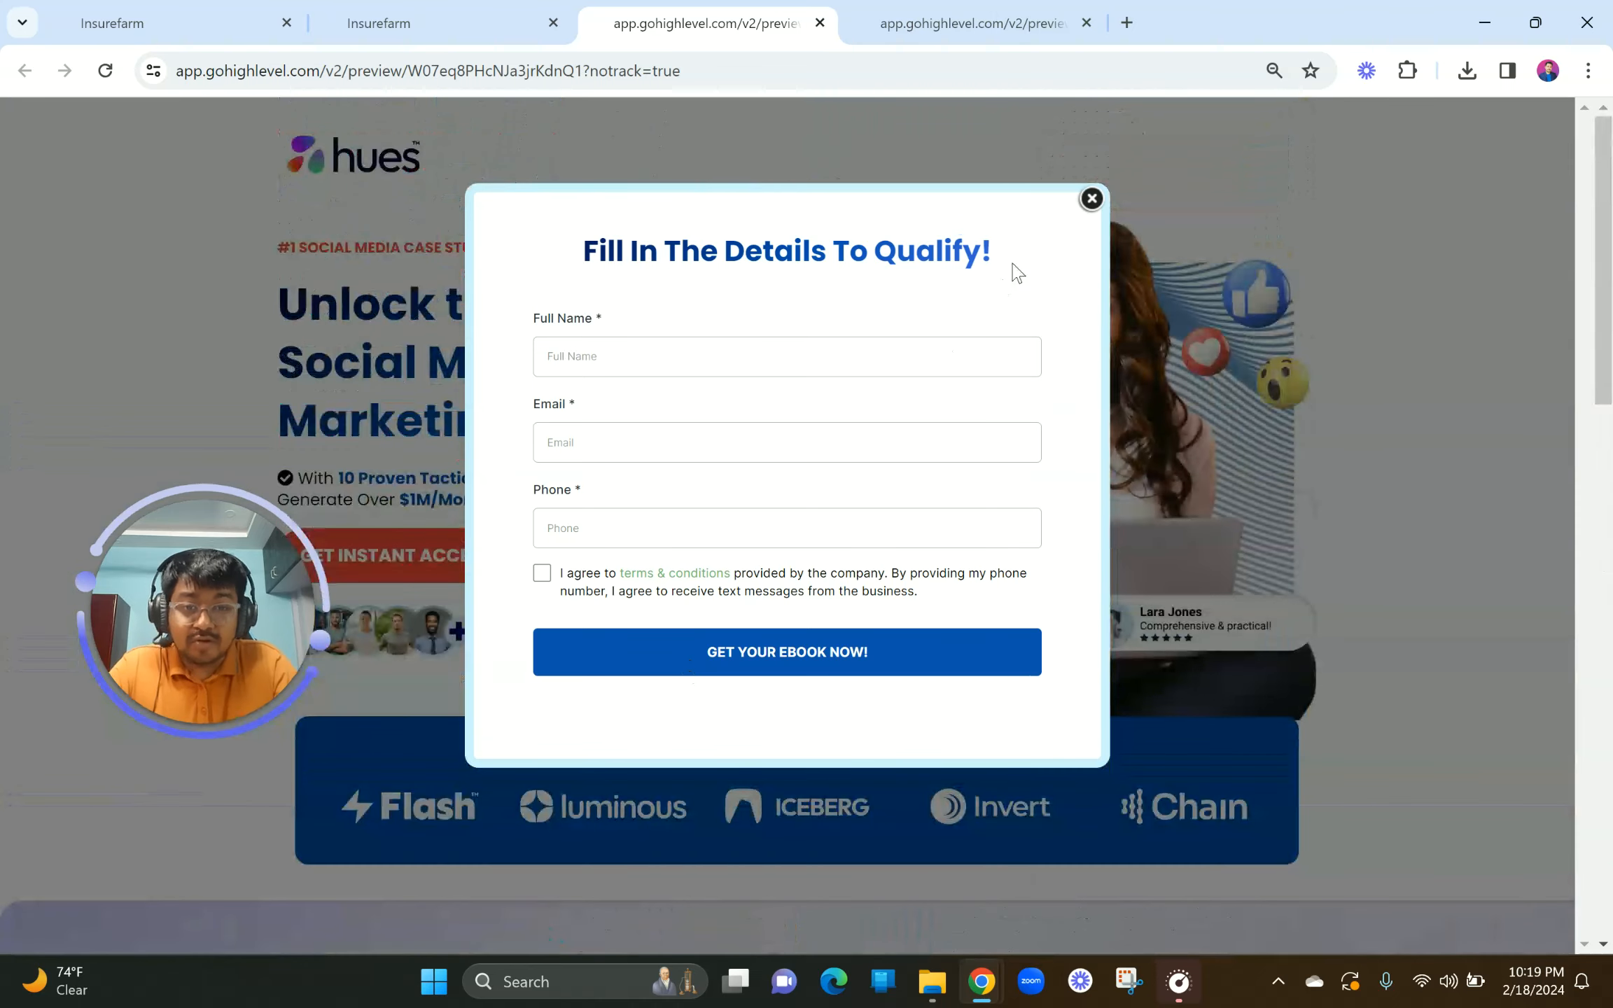
pyautogui.click(1089, 201)
pyautogui.rightClick(791, 189)
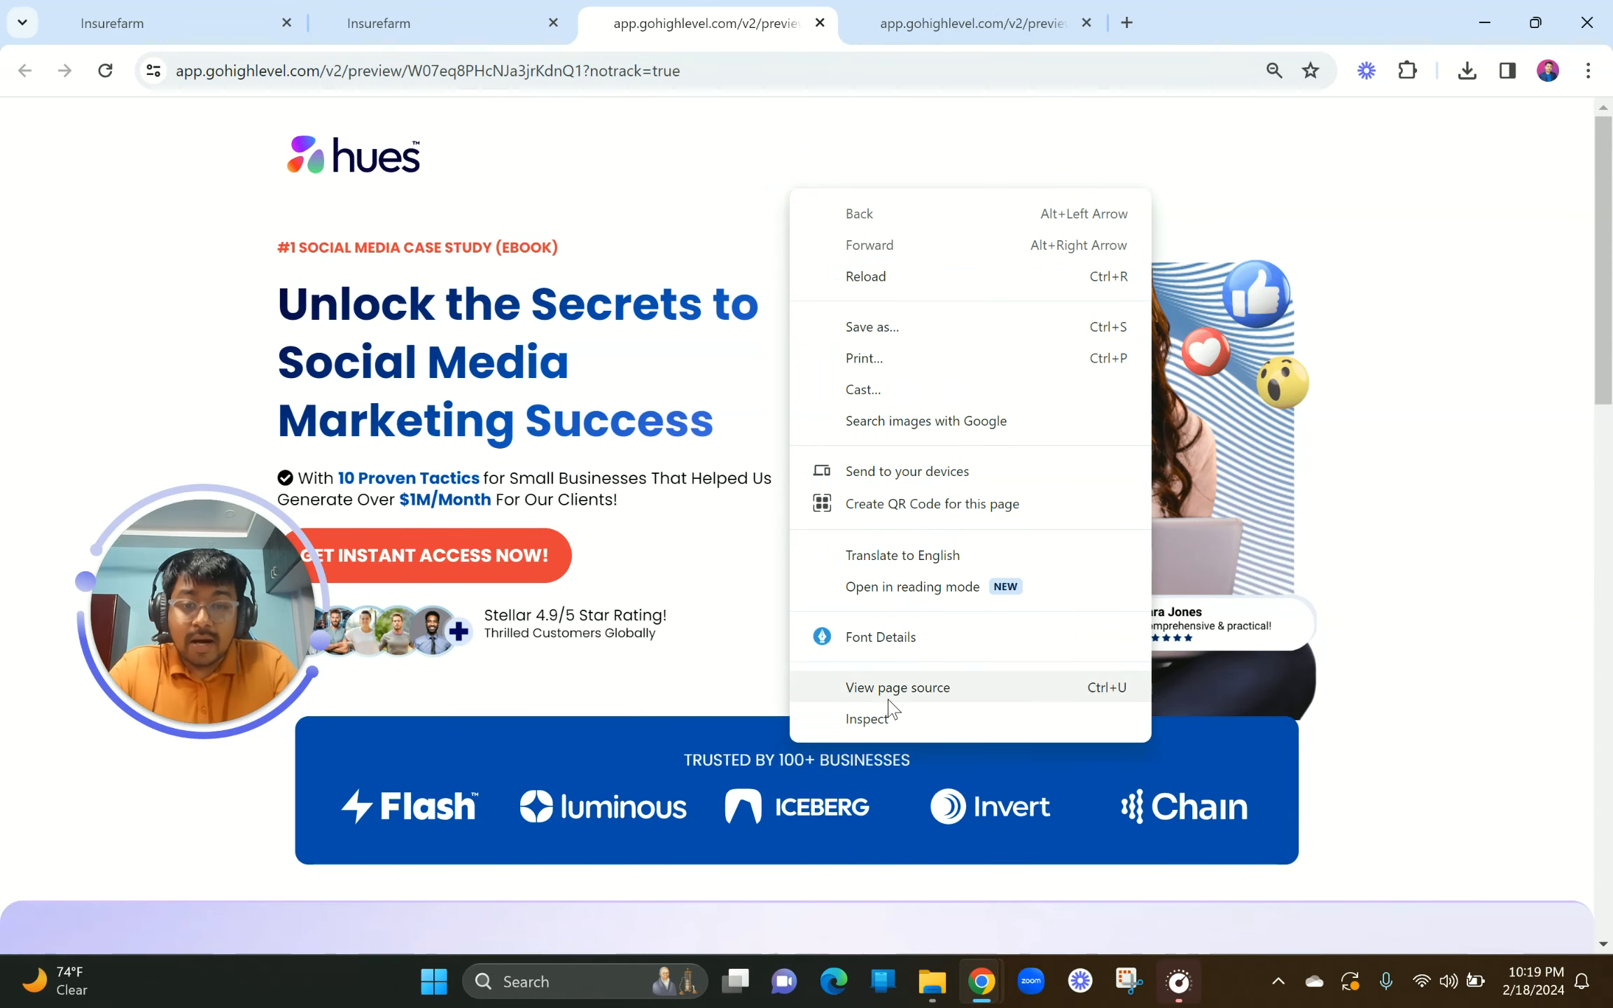
# Step: Inspect the preview in iPhone device mode and try the popup's Full Name, Email and Phone fields
pyautogui.click(868, 719)
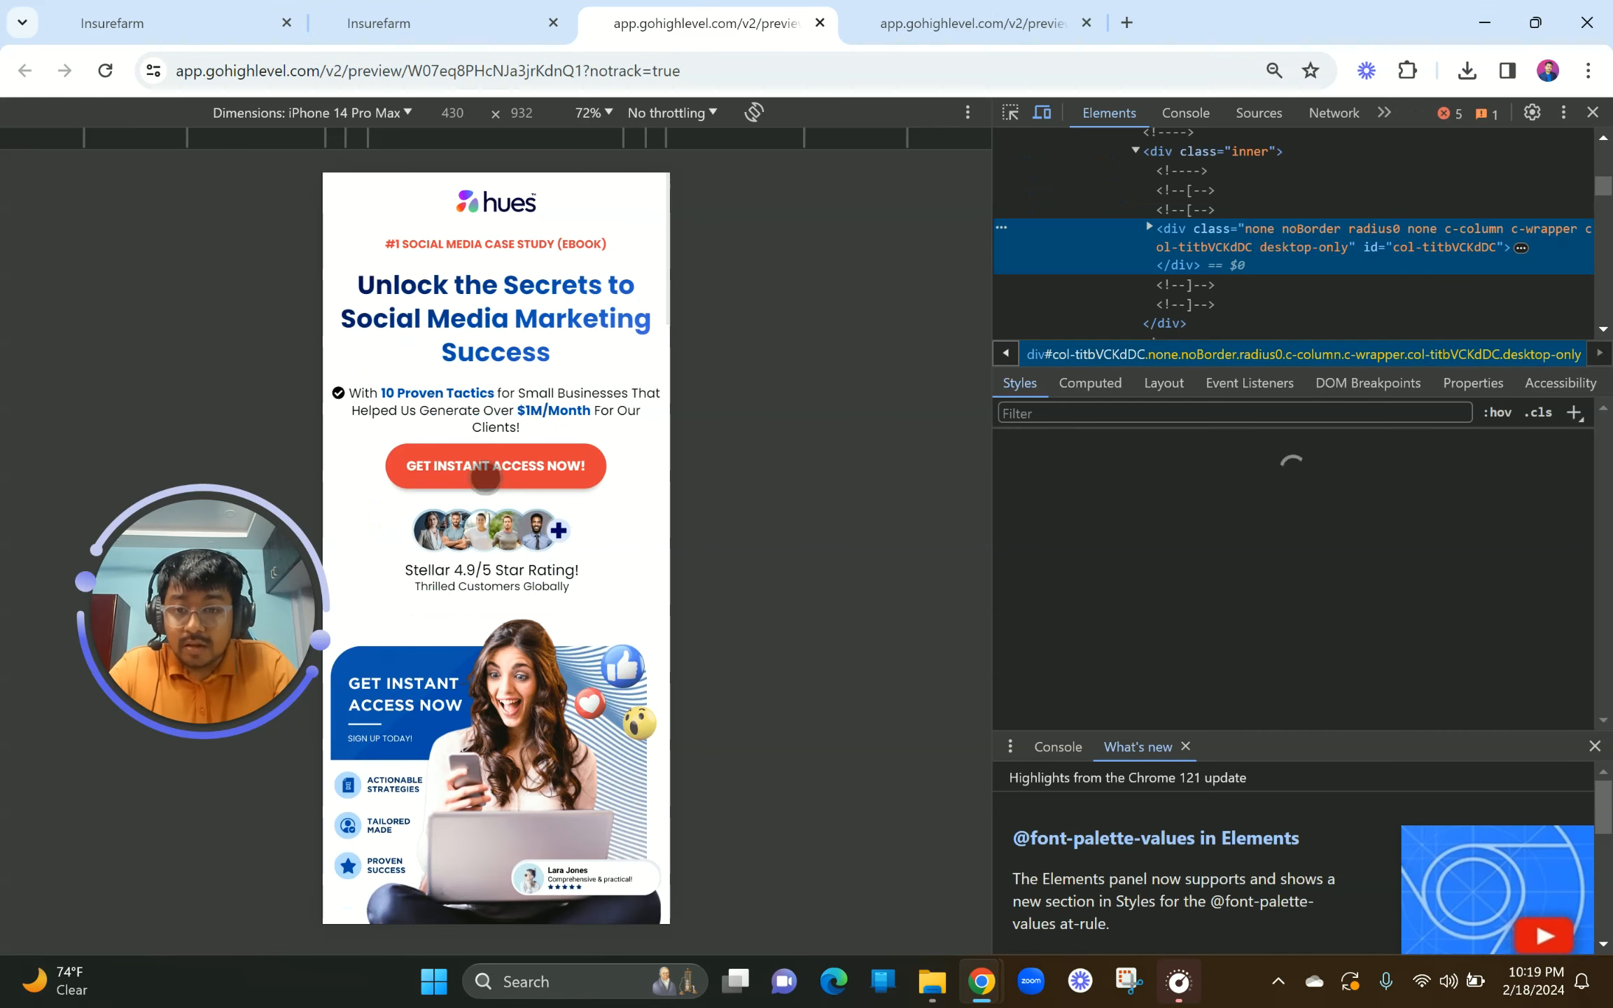
pyautogui.click(483, 467)
pyautogui.scroll(-5, 510, 557)
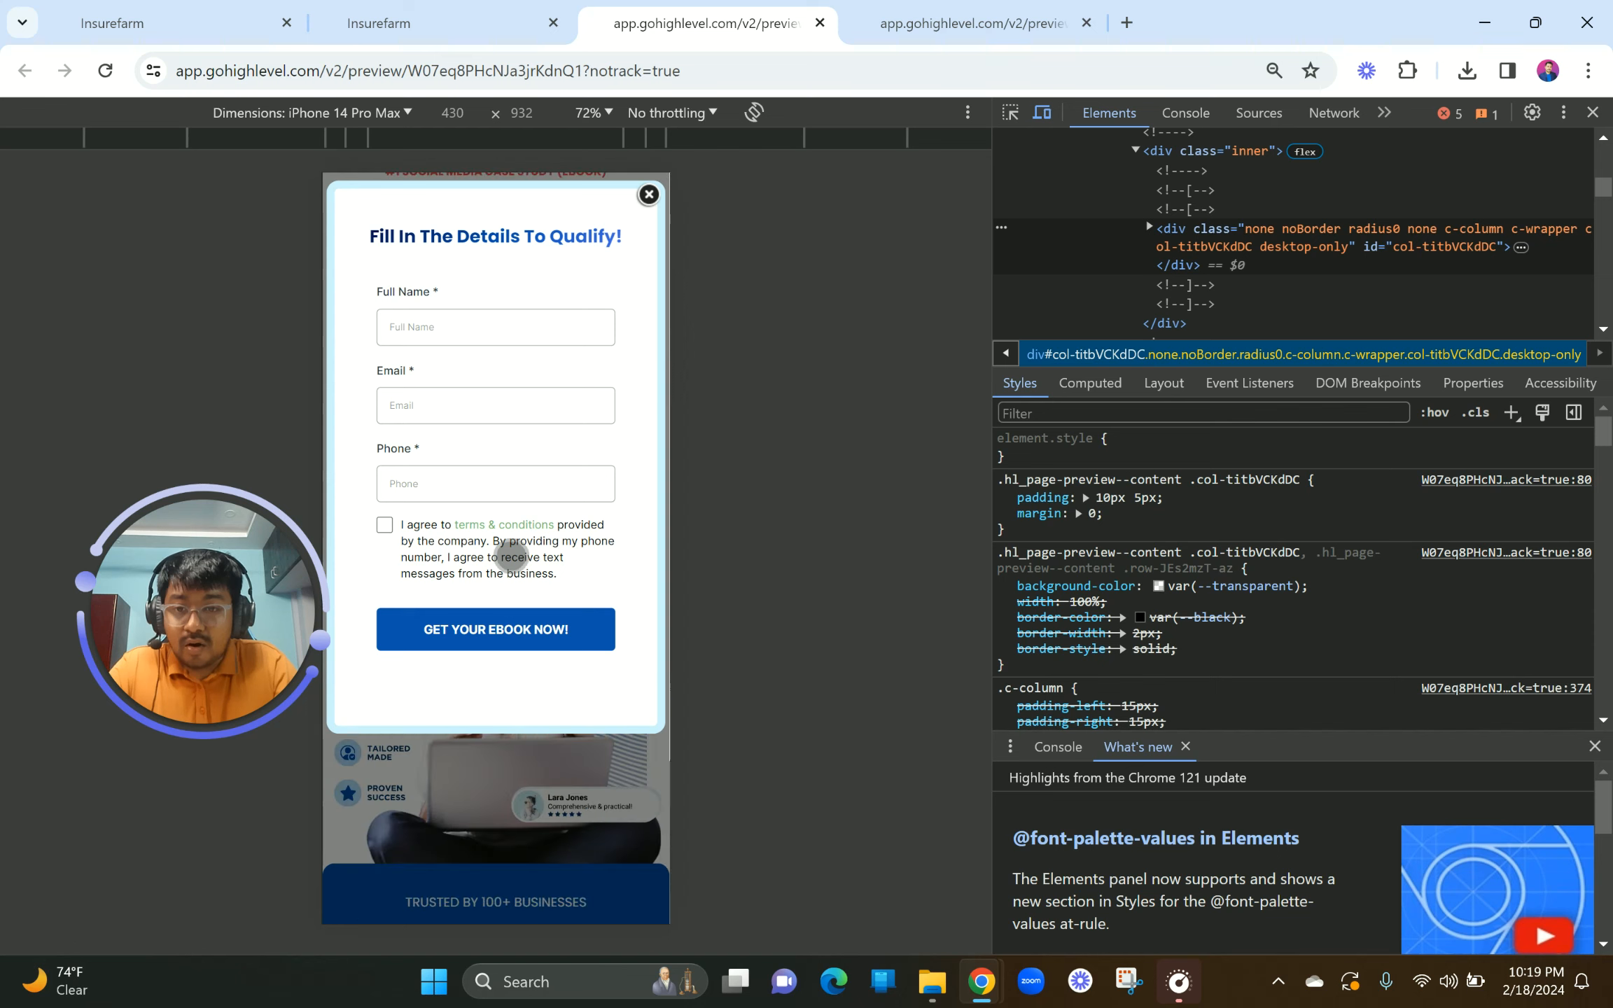
pyautogui.scroll(-5, 511, 557)
pyautogui.scroll(7, 511, 557)
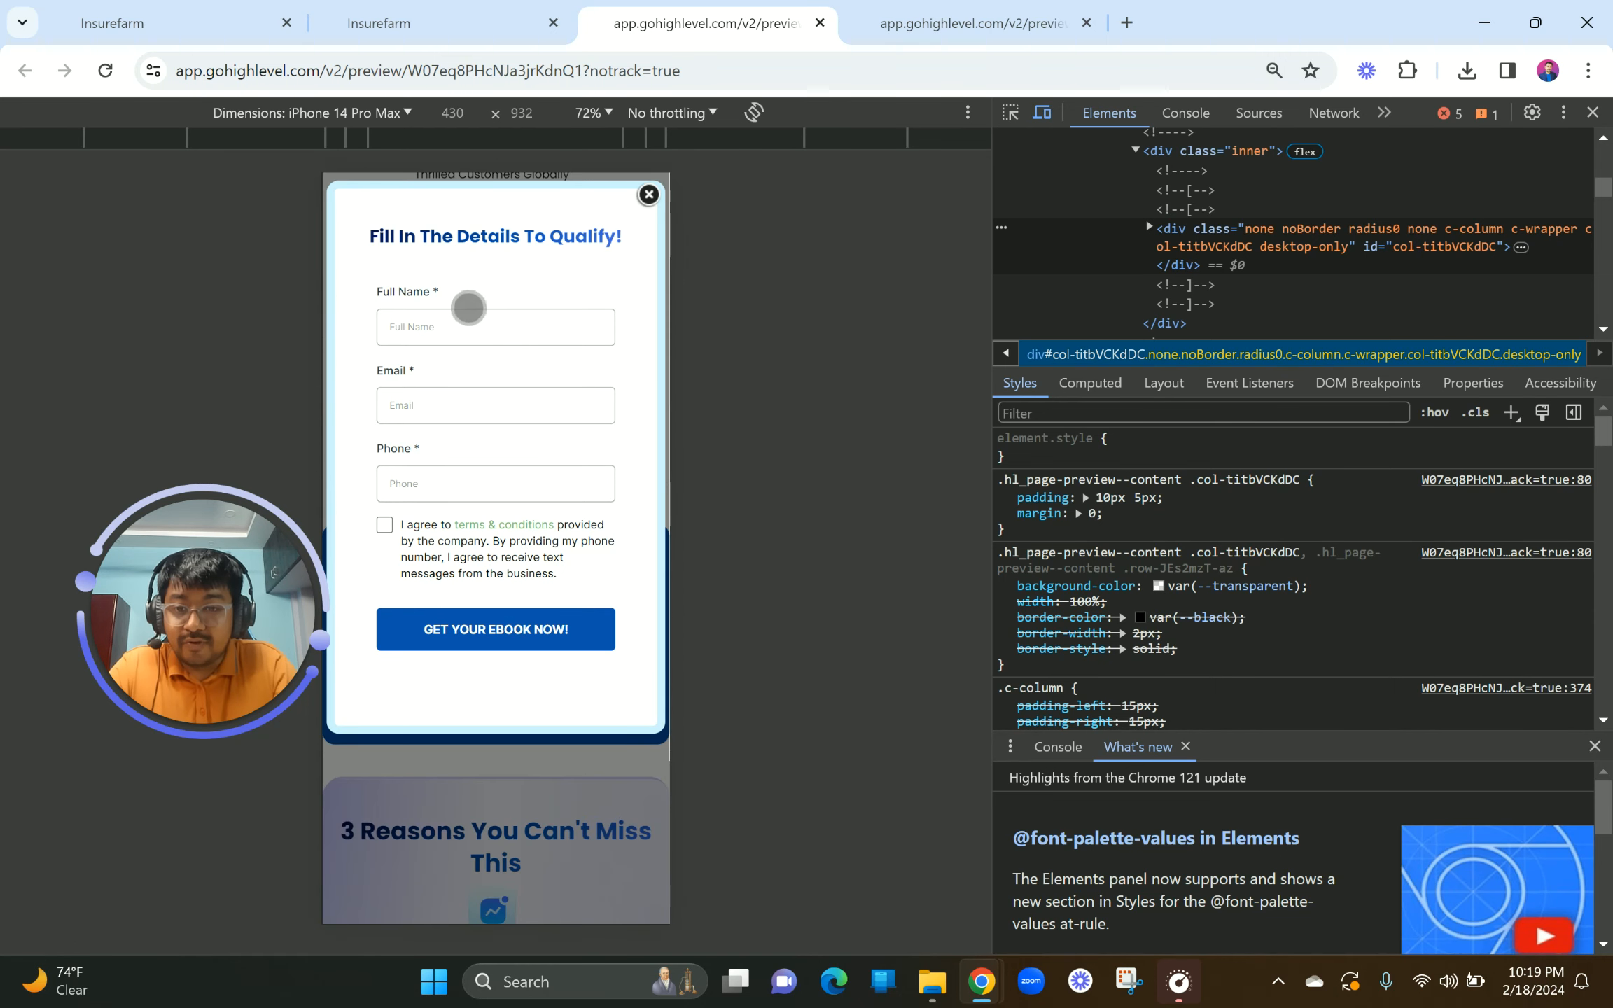
pyautogui.click(444, 346)
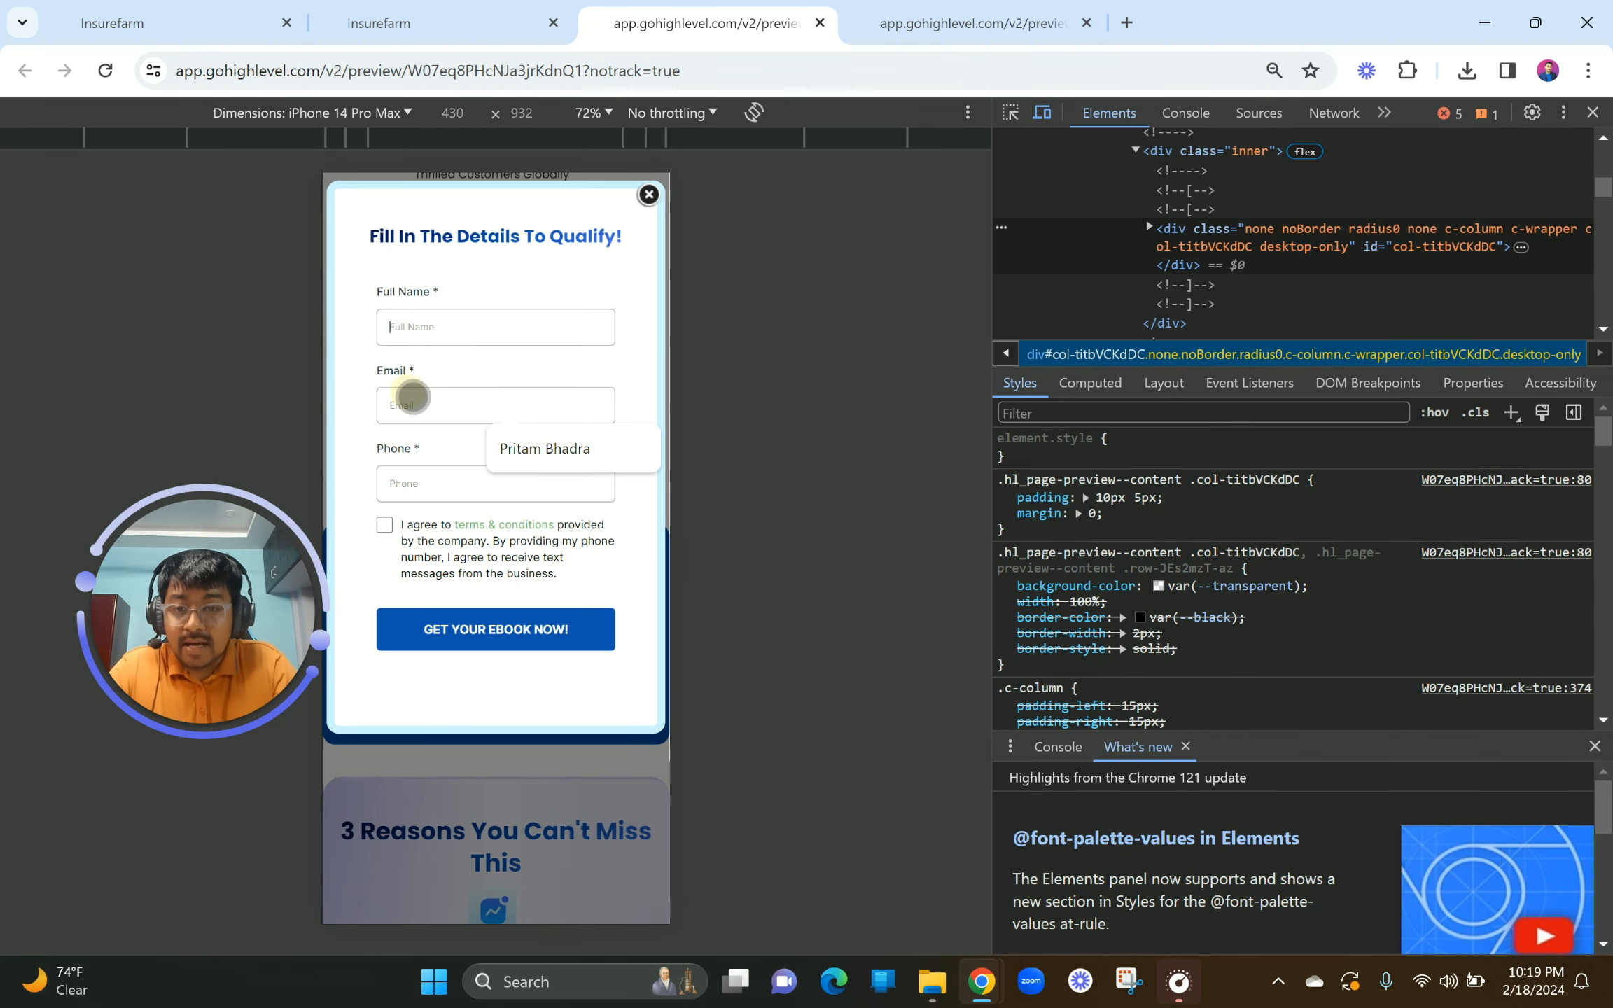
pyautogui.click(412, 397)
pyautogui.click(425, 490)
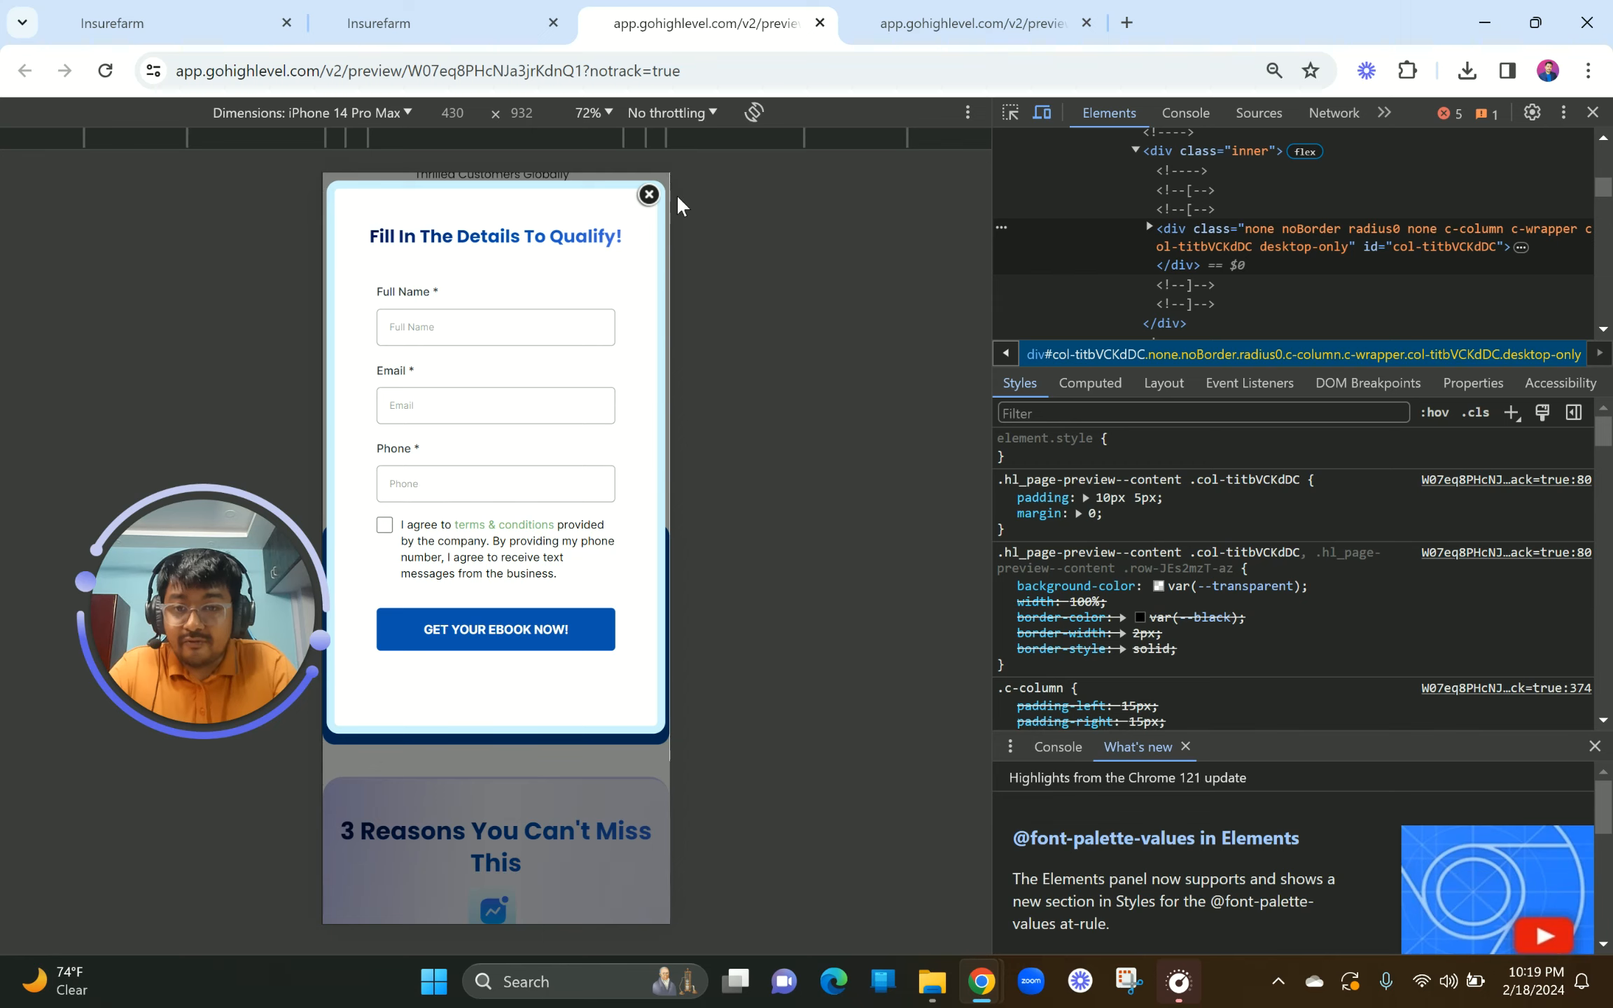
pyautogui.click(649, 193)
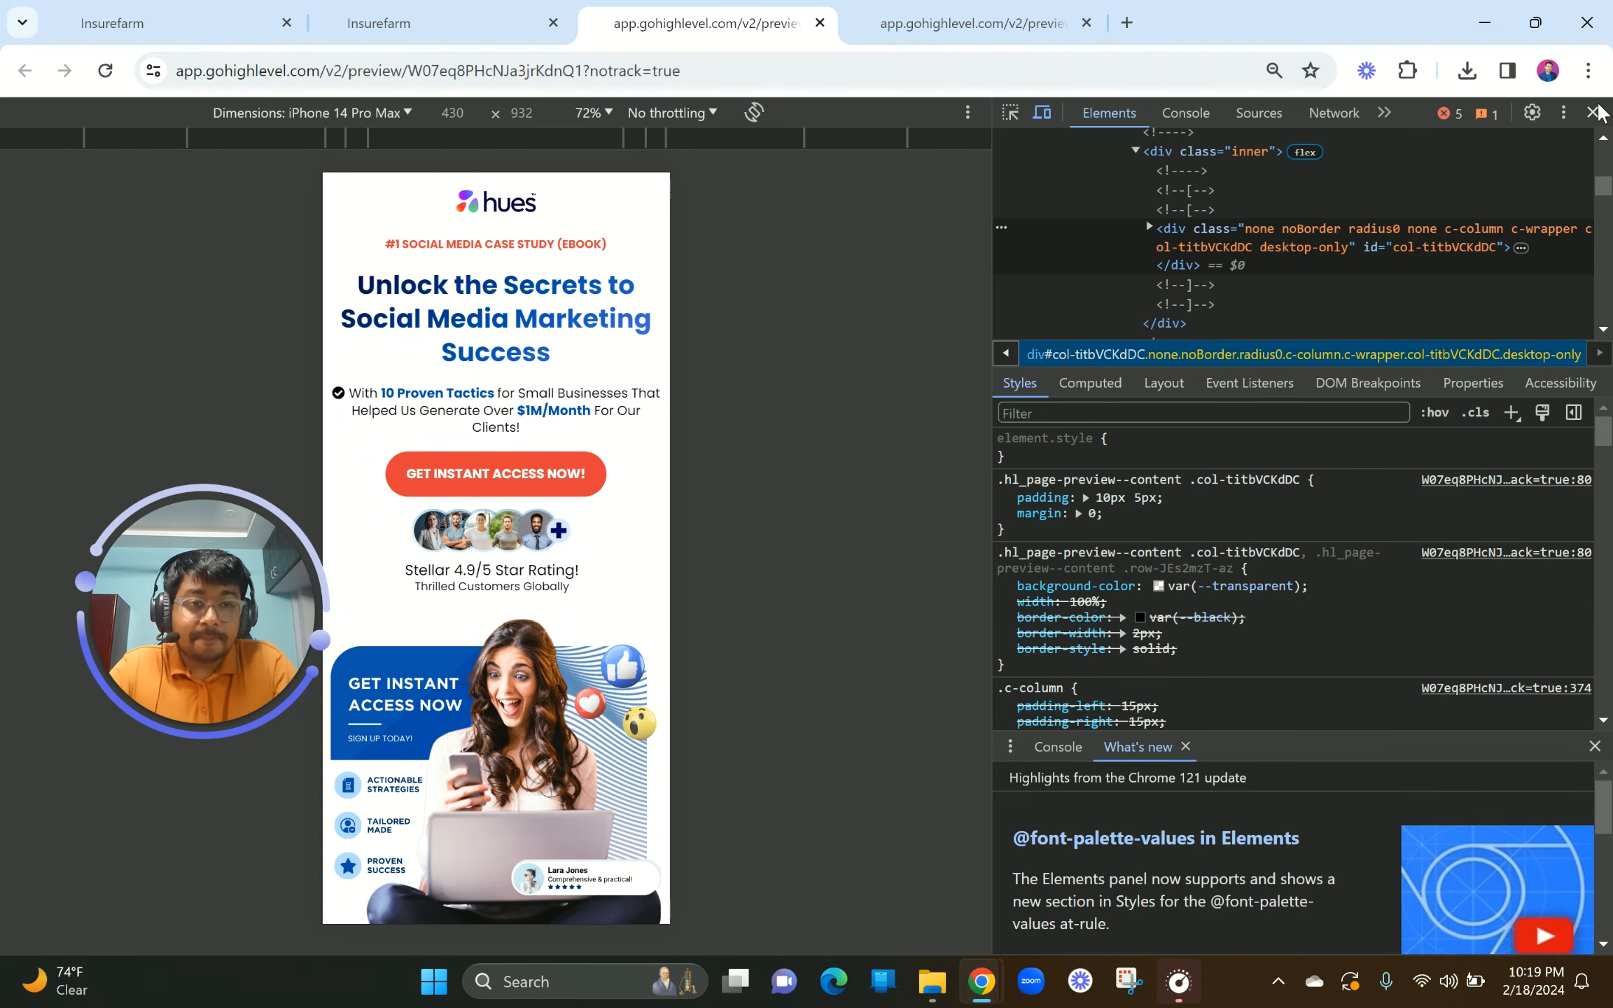
# Step: Close DevTools, reopen the popup on the desktop preview, and go to the Forms list tab
pyautogui.click(1593, 112)
pyautogui.scroll(-15, 753, 418)
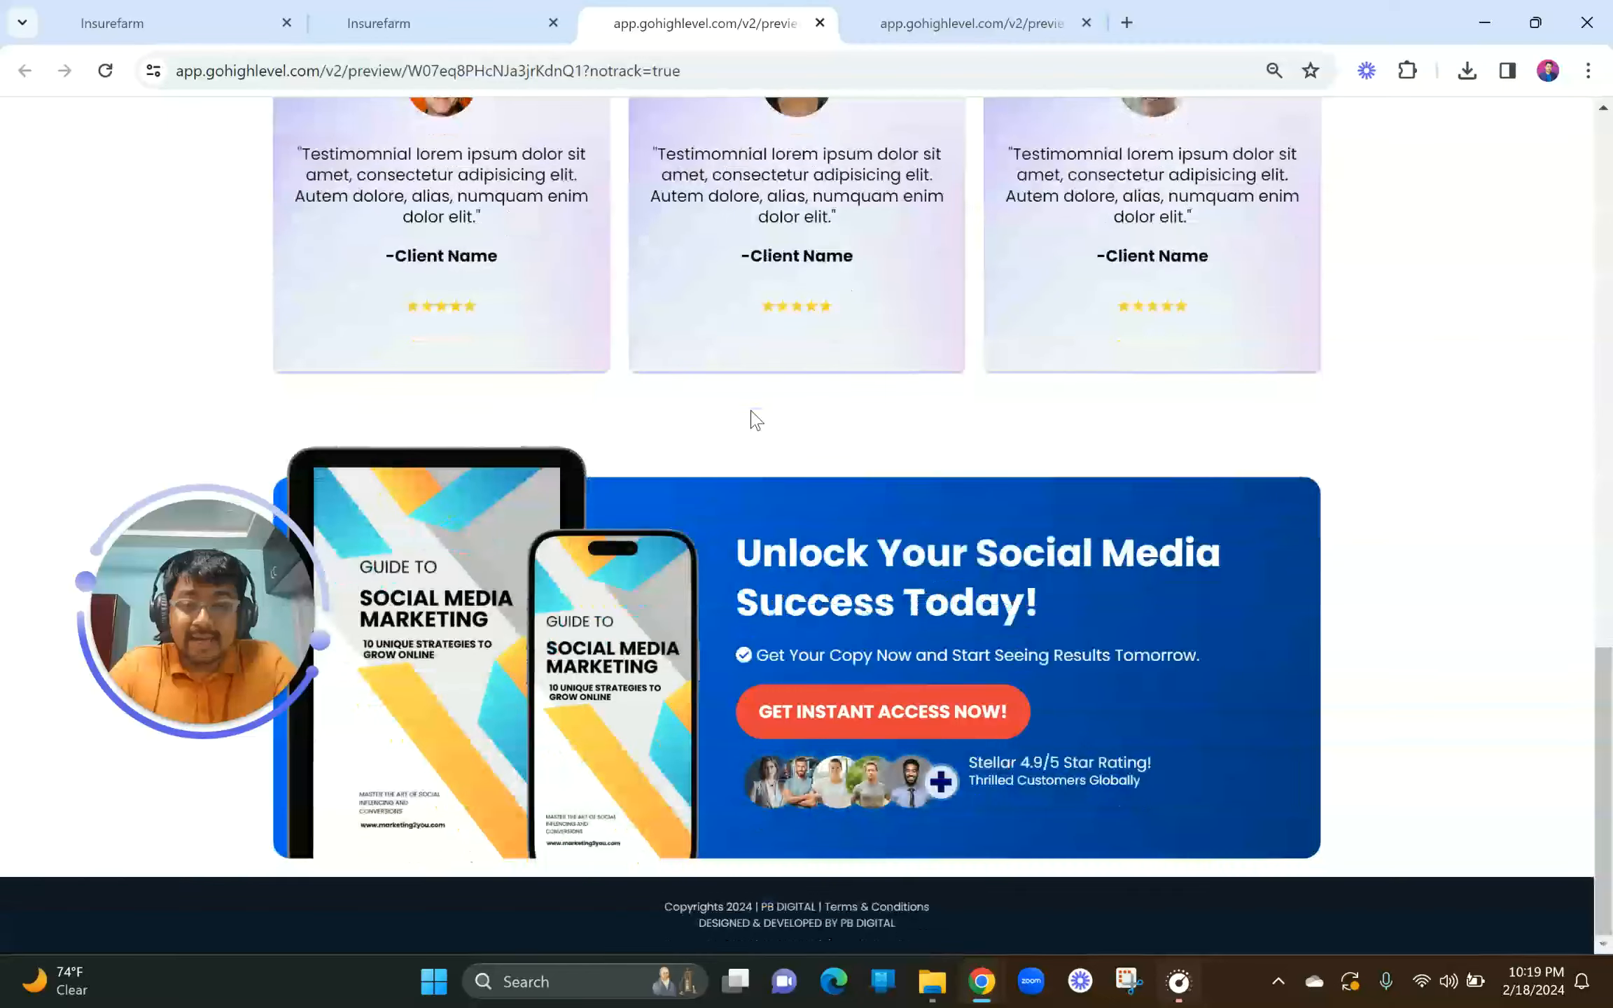
pyautogui.scroll(10, 753, 418)
pyautogui.scroll(10, 753, 418)
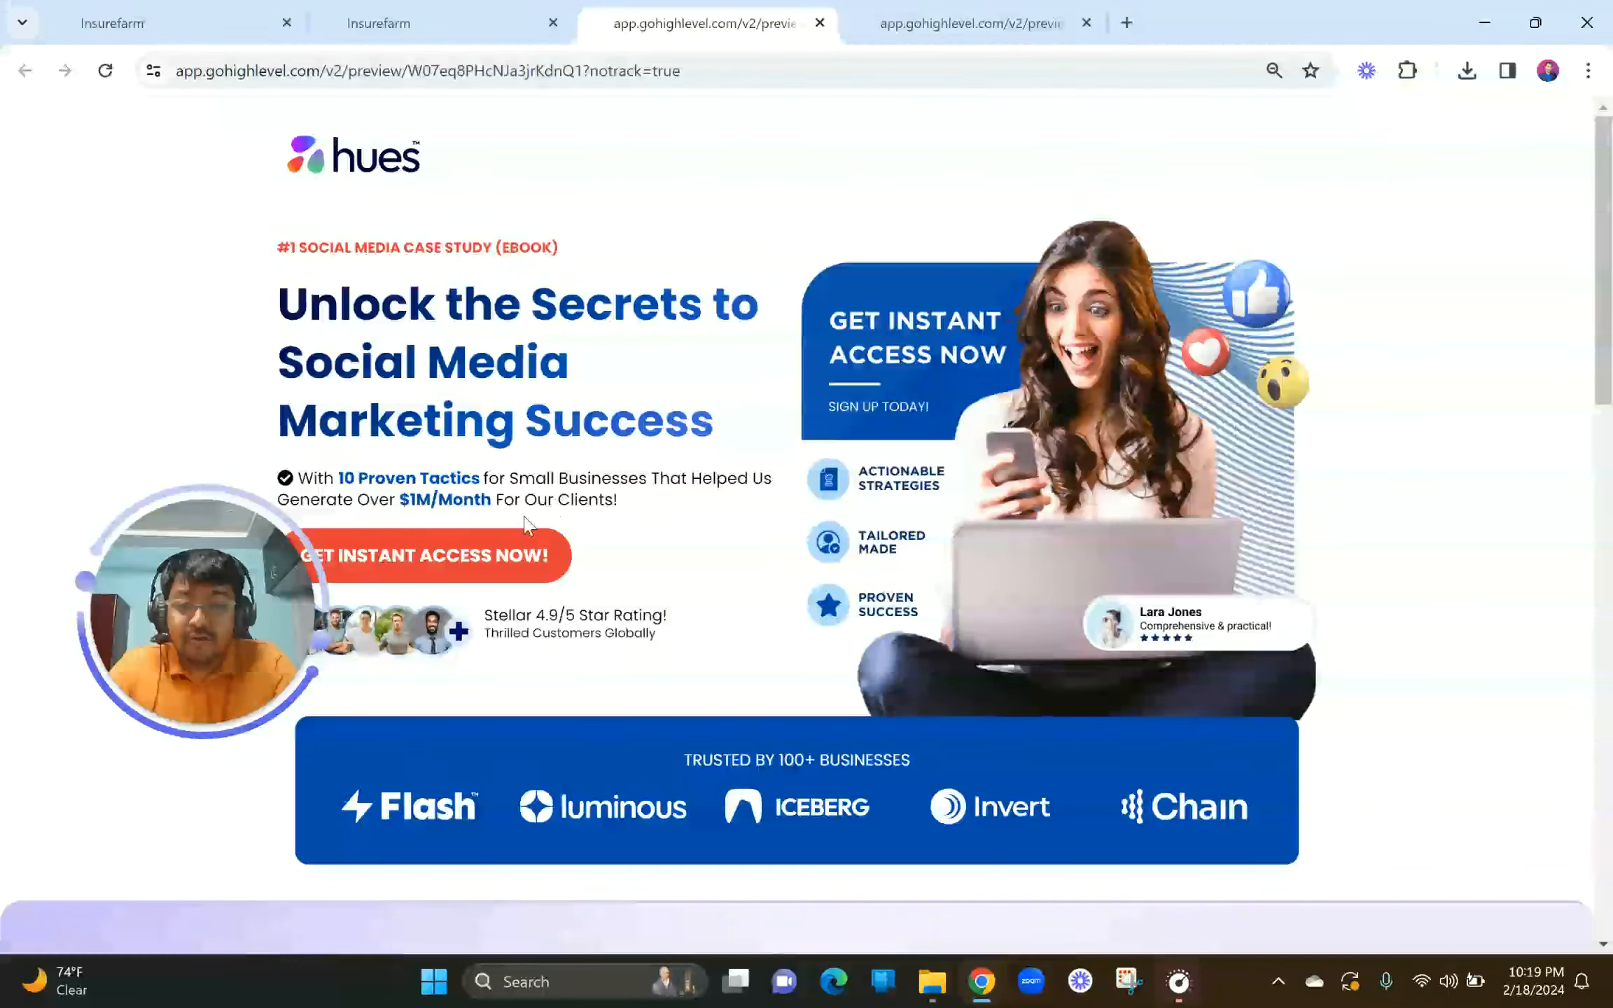
pyautogui.click(487, 561)
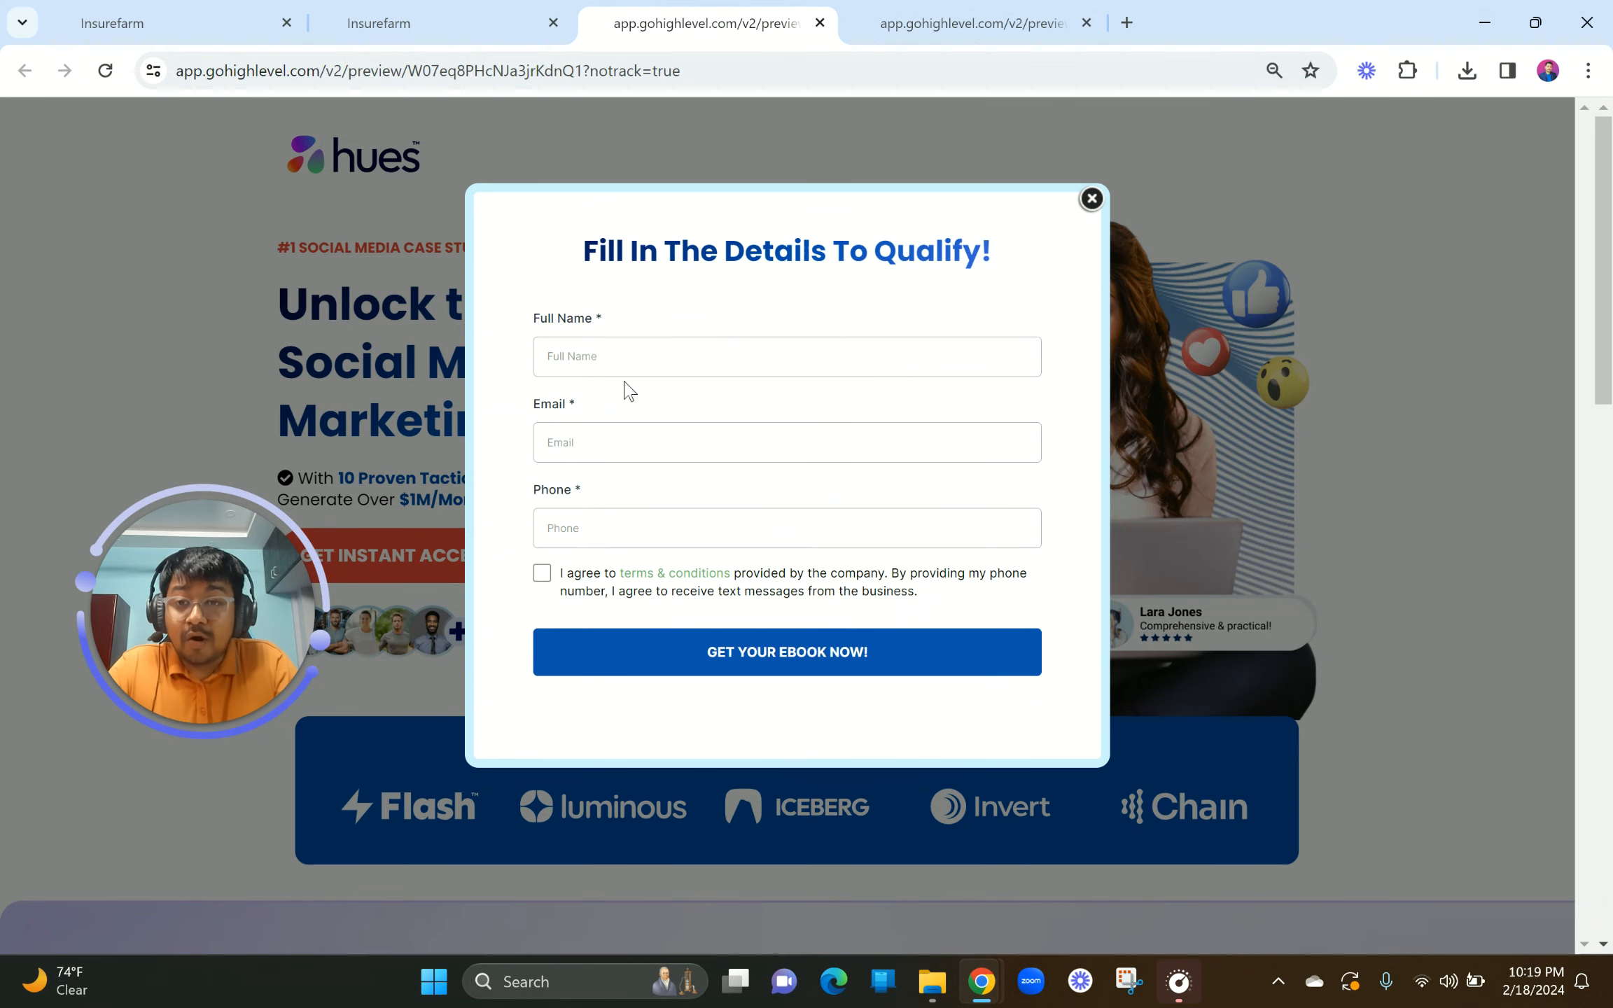
pyautogui.click(168, 10)
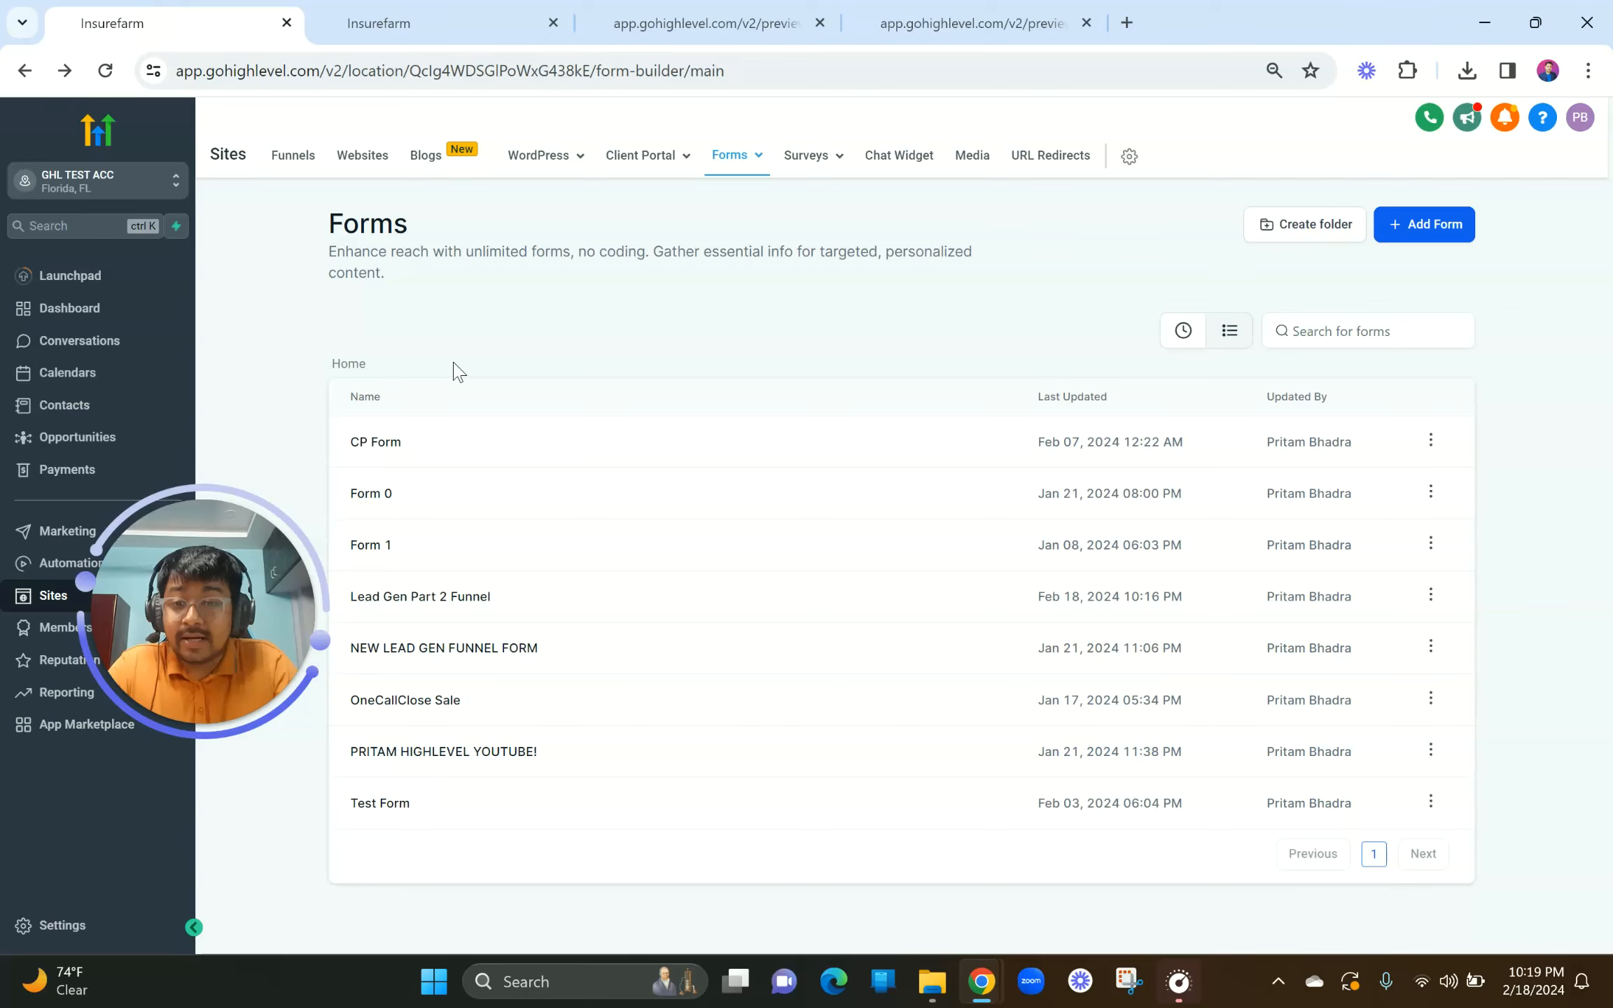
# Step: Return to the page builder, close the SEO panel, and select the form in the homepage popup
pyautogui.click(280, 162)
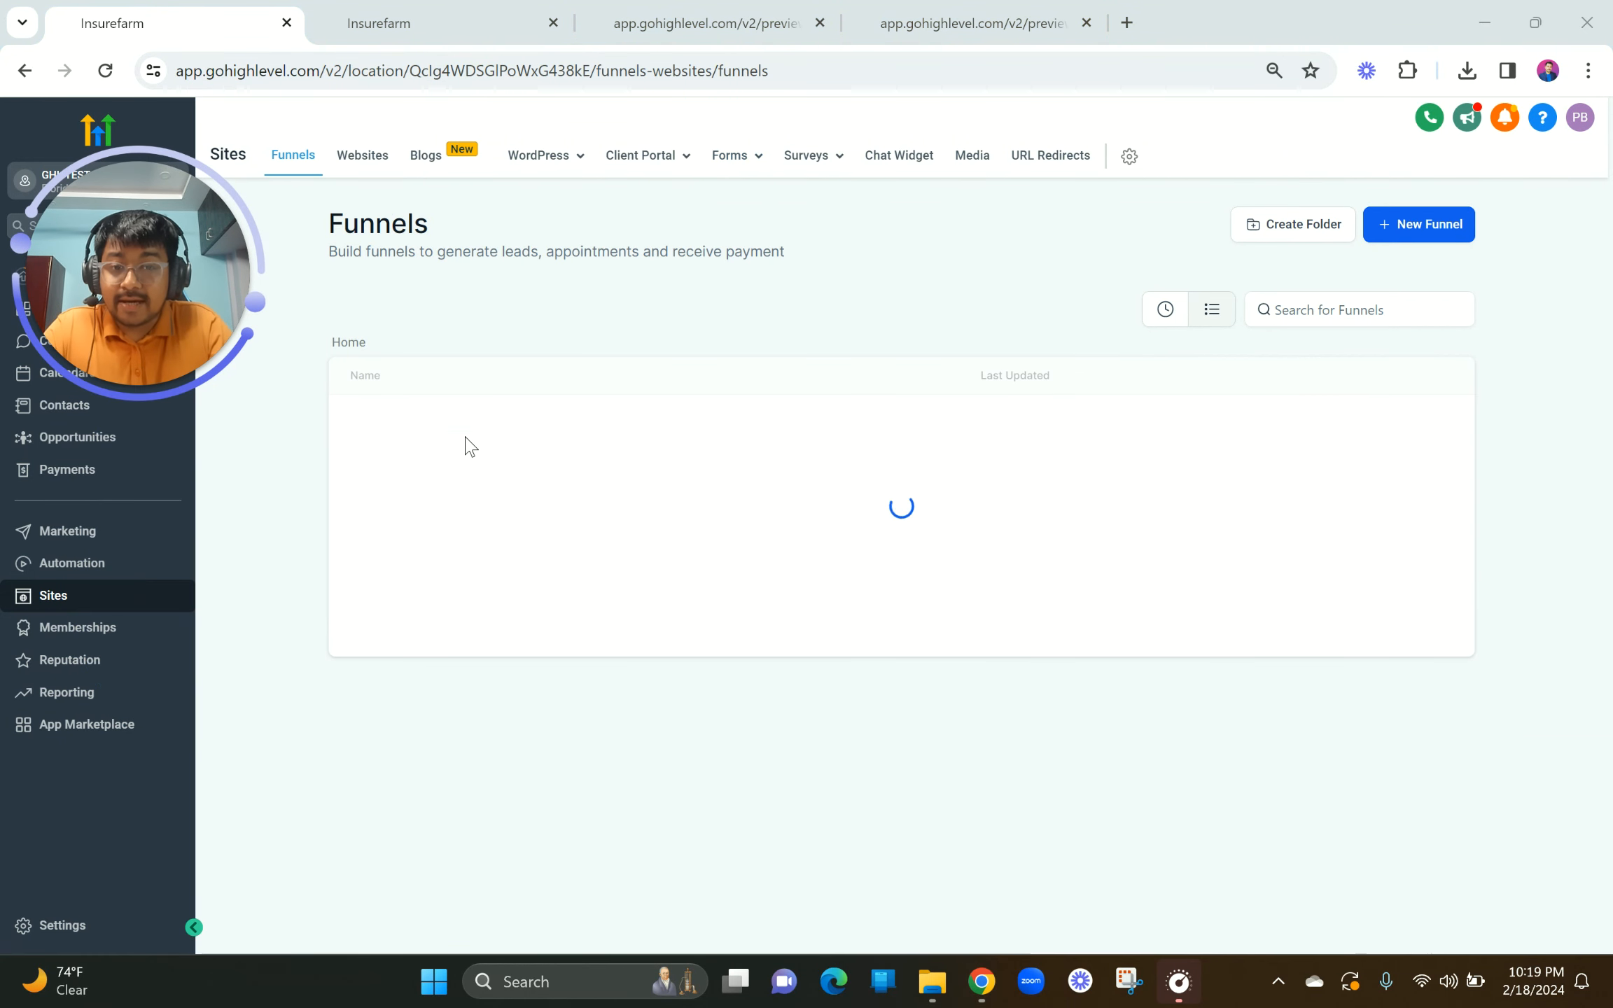
pyautogui.click(638, 10)
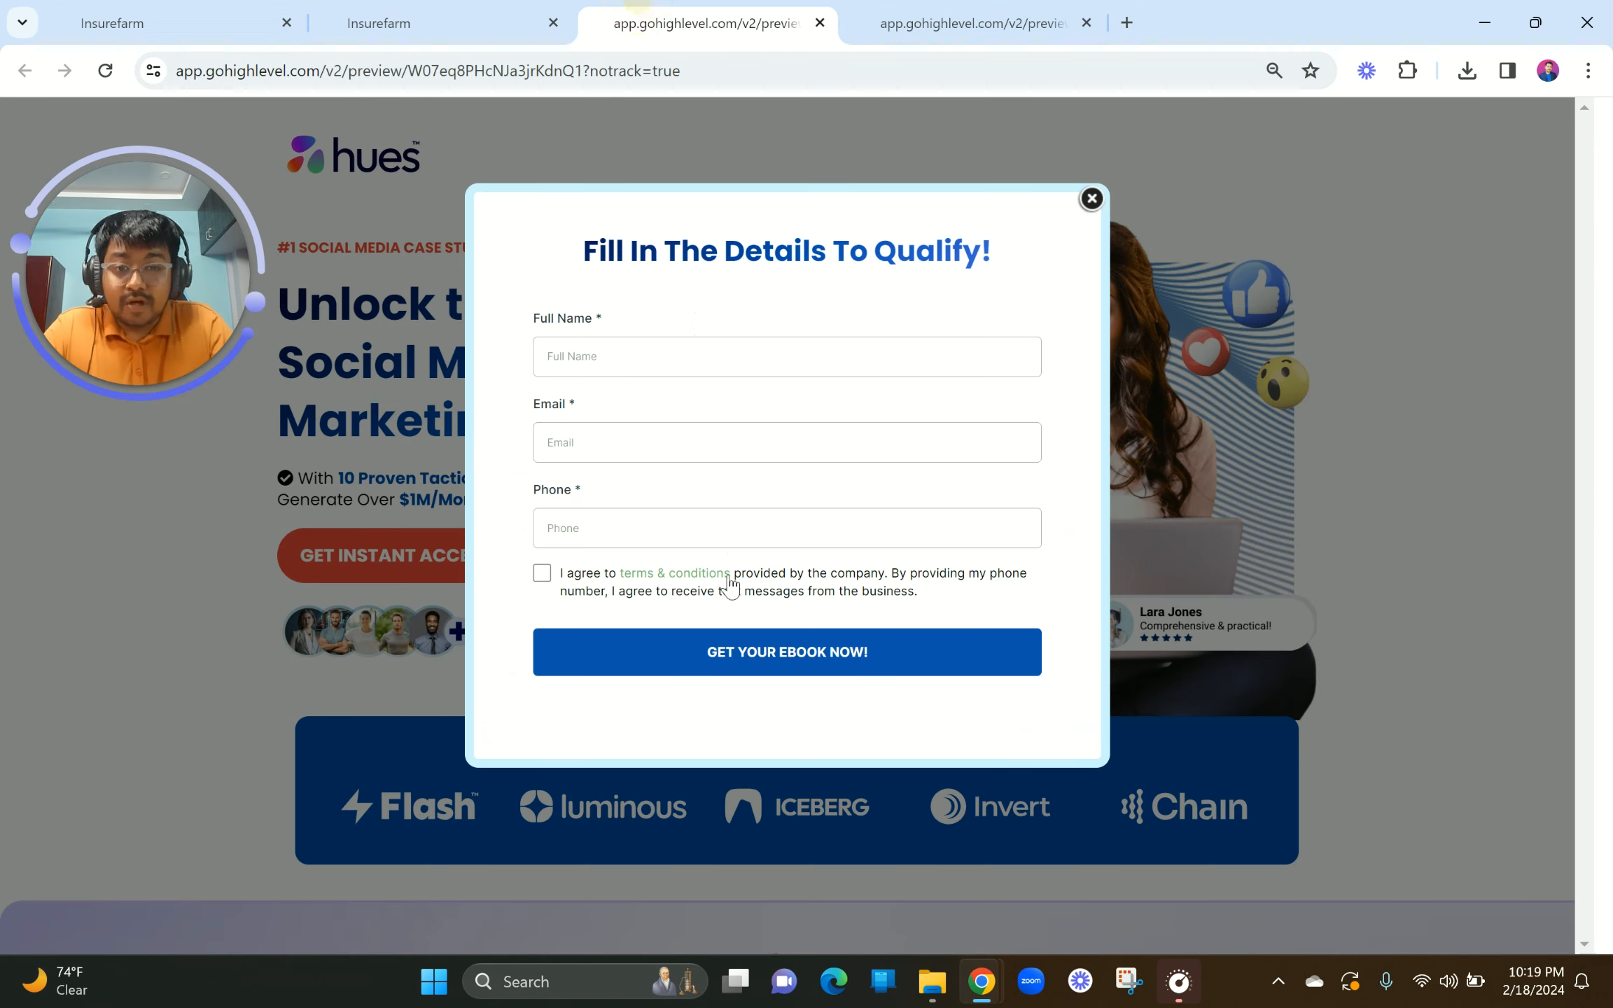
pyautogui.click(504, 21)
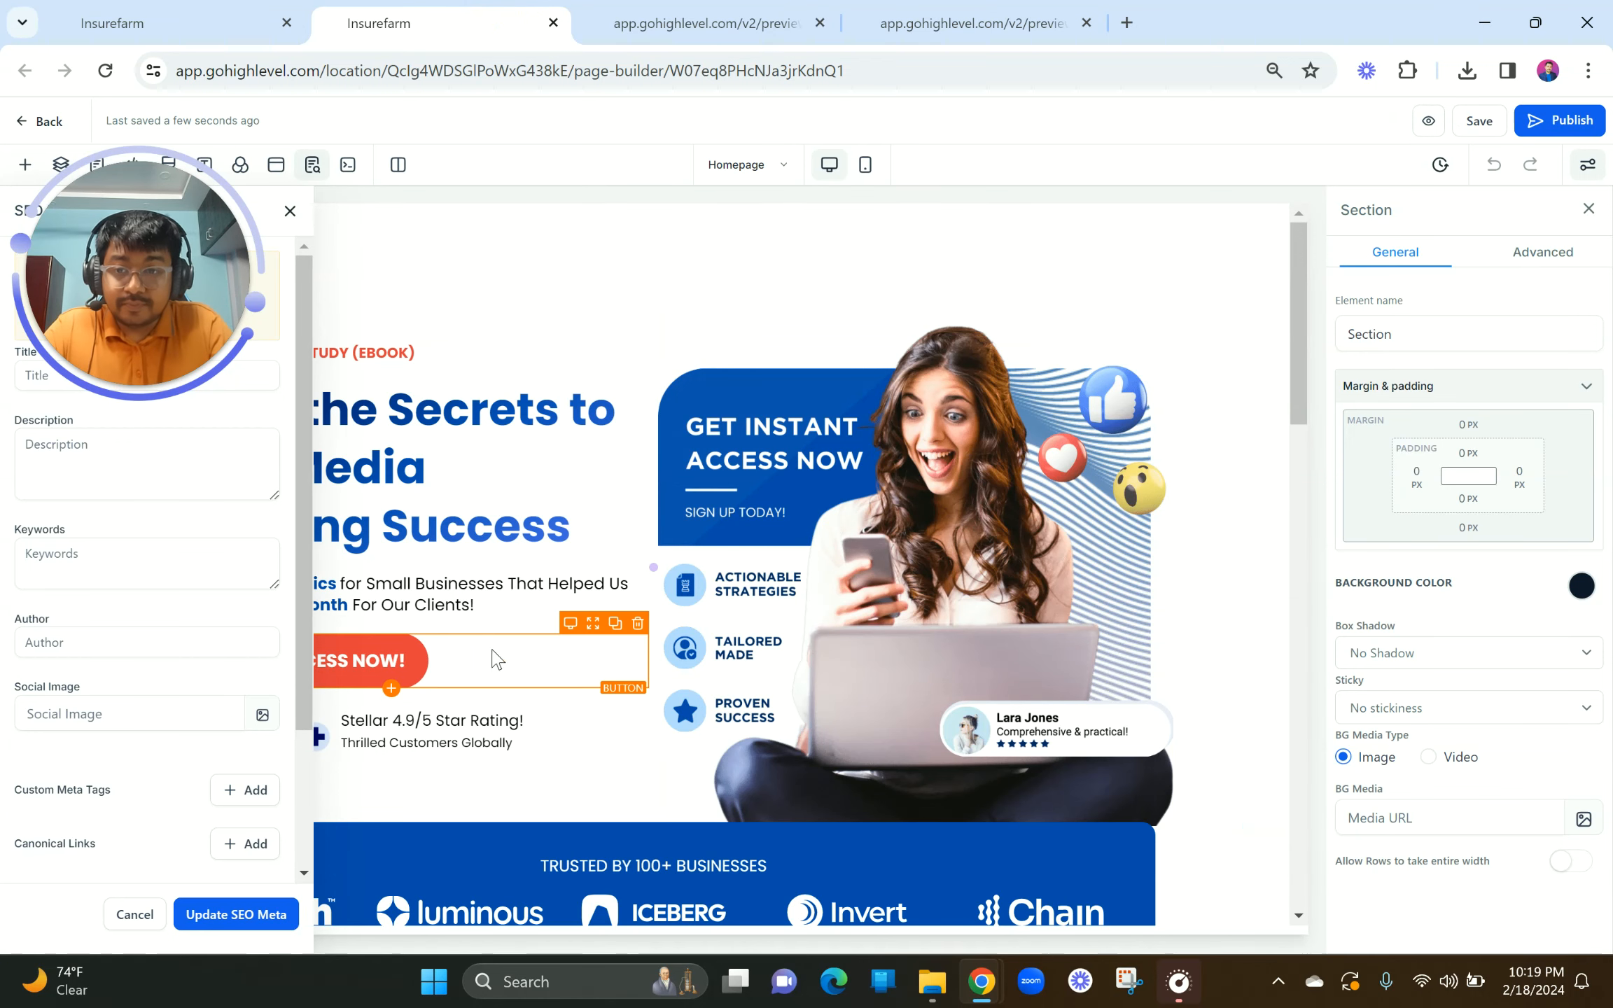
pyautogui.click(290, 211)
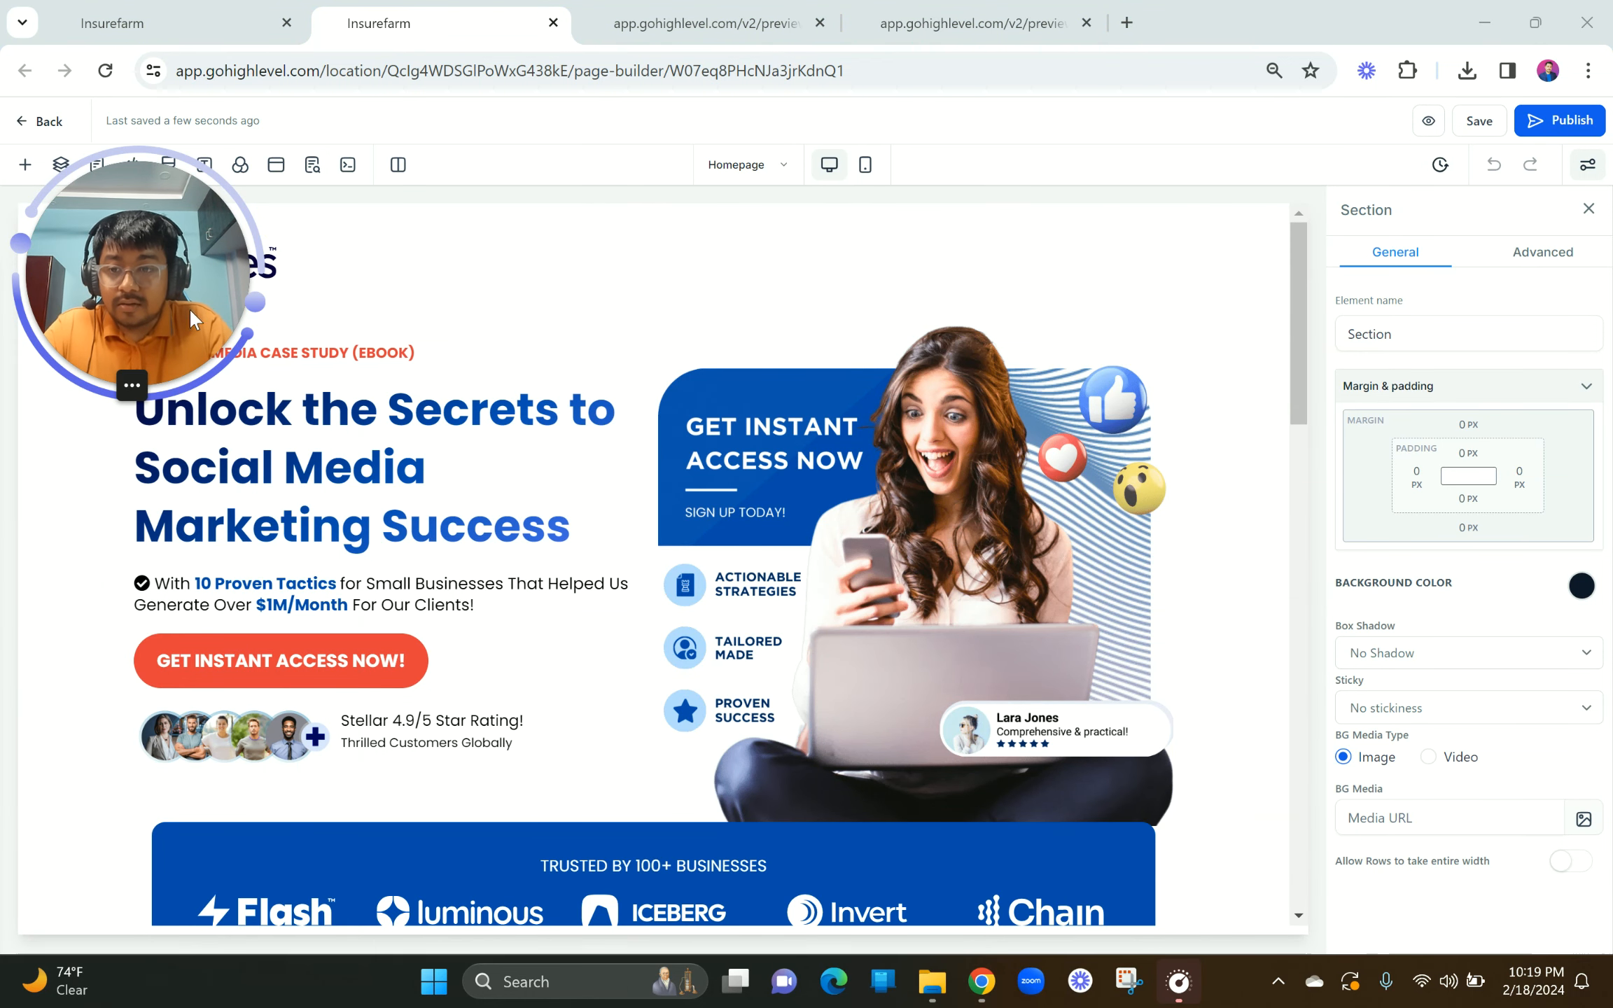
pyautogui.click(276, 165)
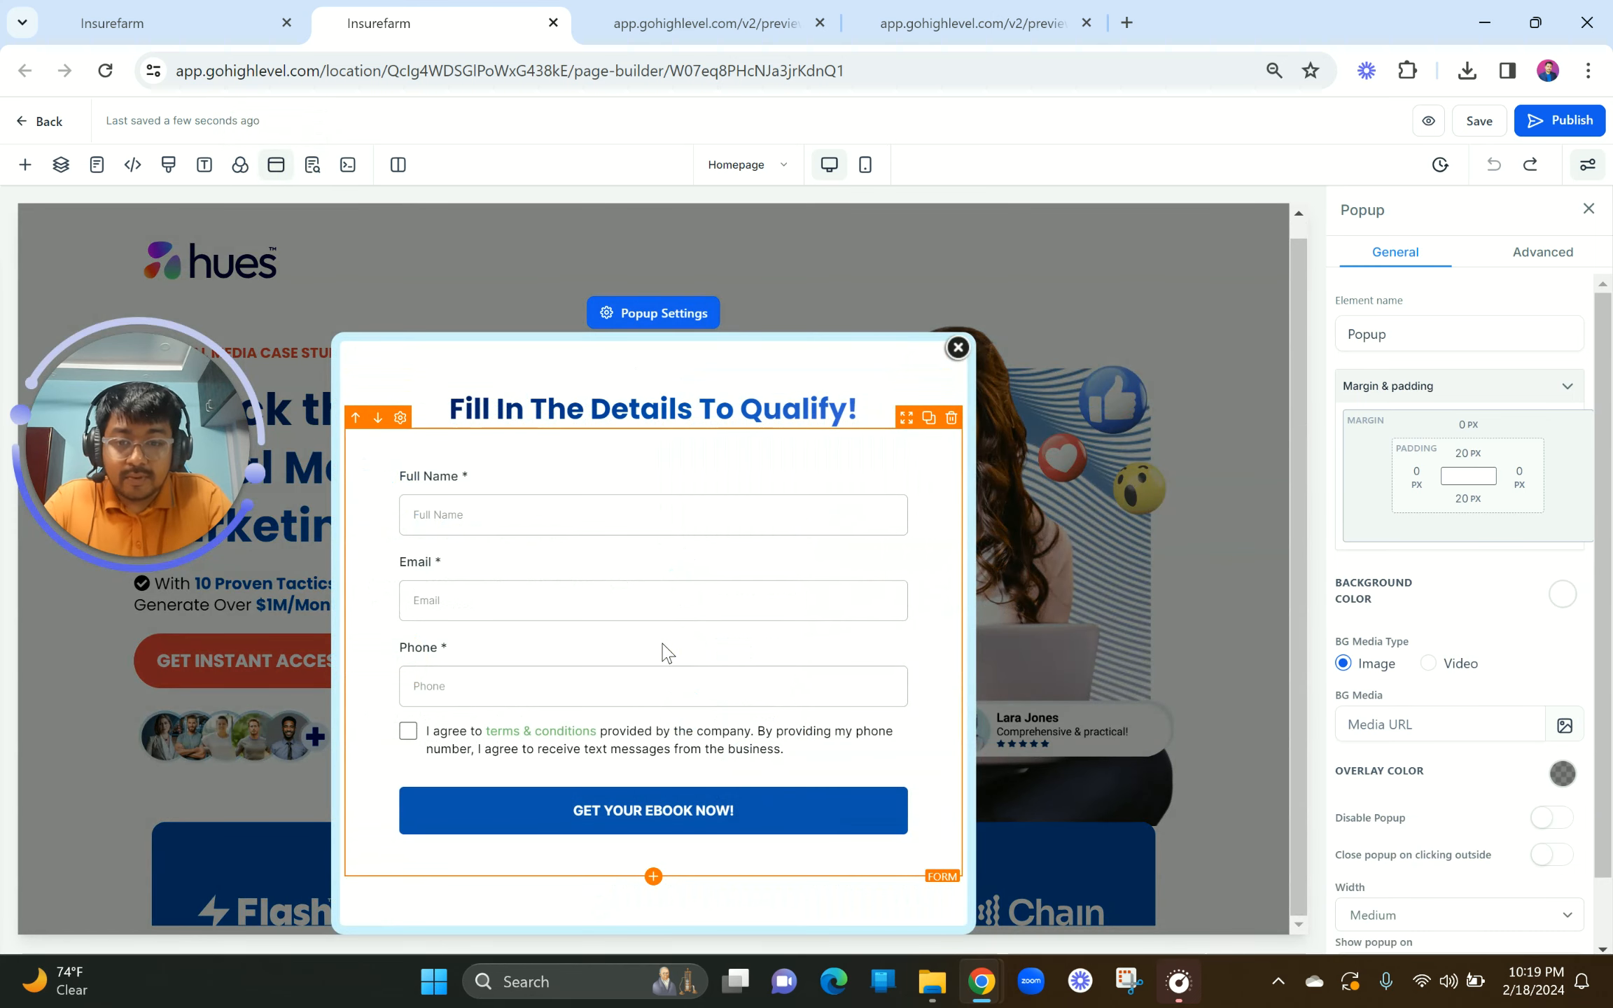
pyautogui.click(666, 651)
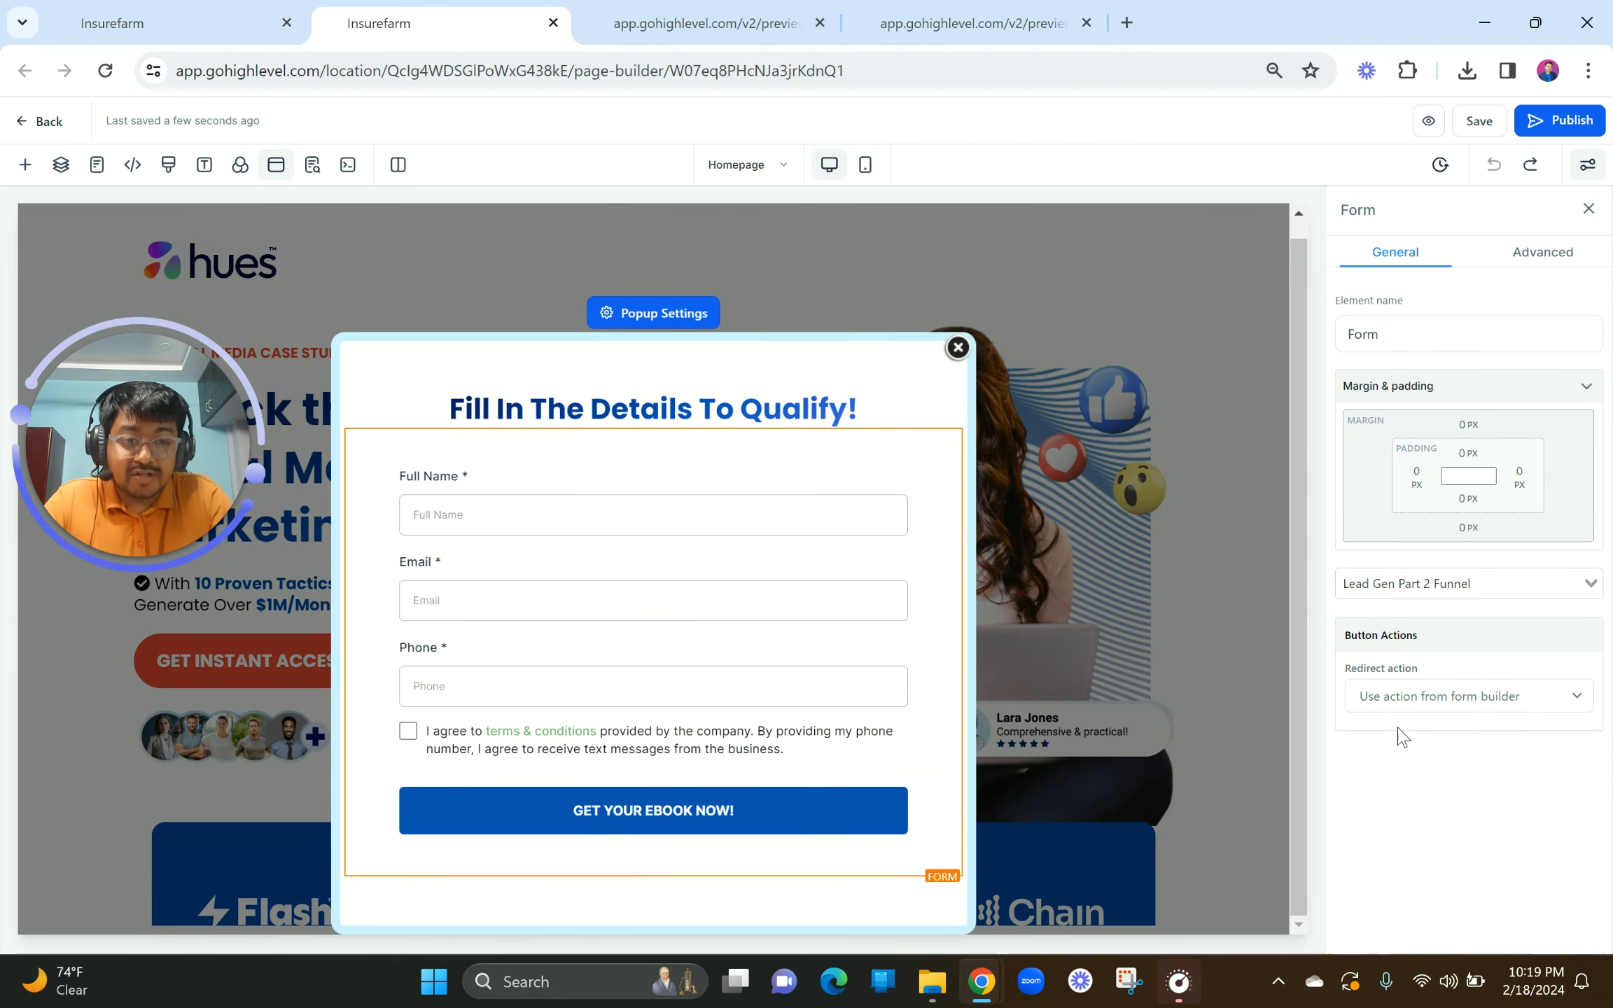
# Step: Set the popup form's redirect action to Go to Next step and save the page
pyautogui.moveTo(1345, 639); pyautogui.dragTo(1440, 641)
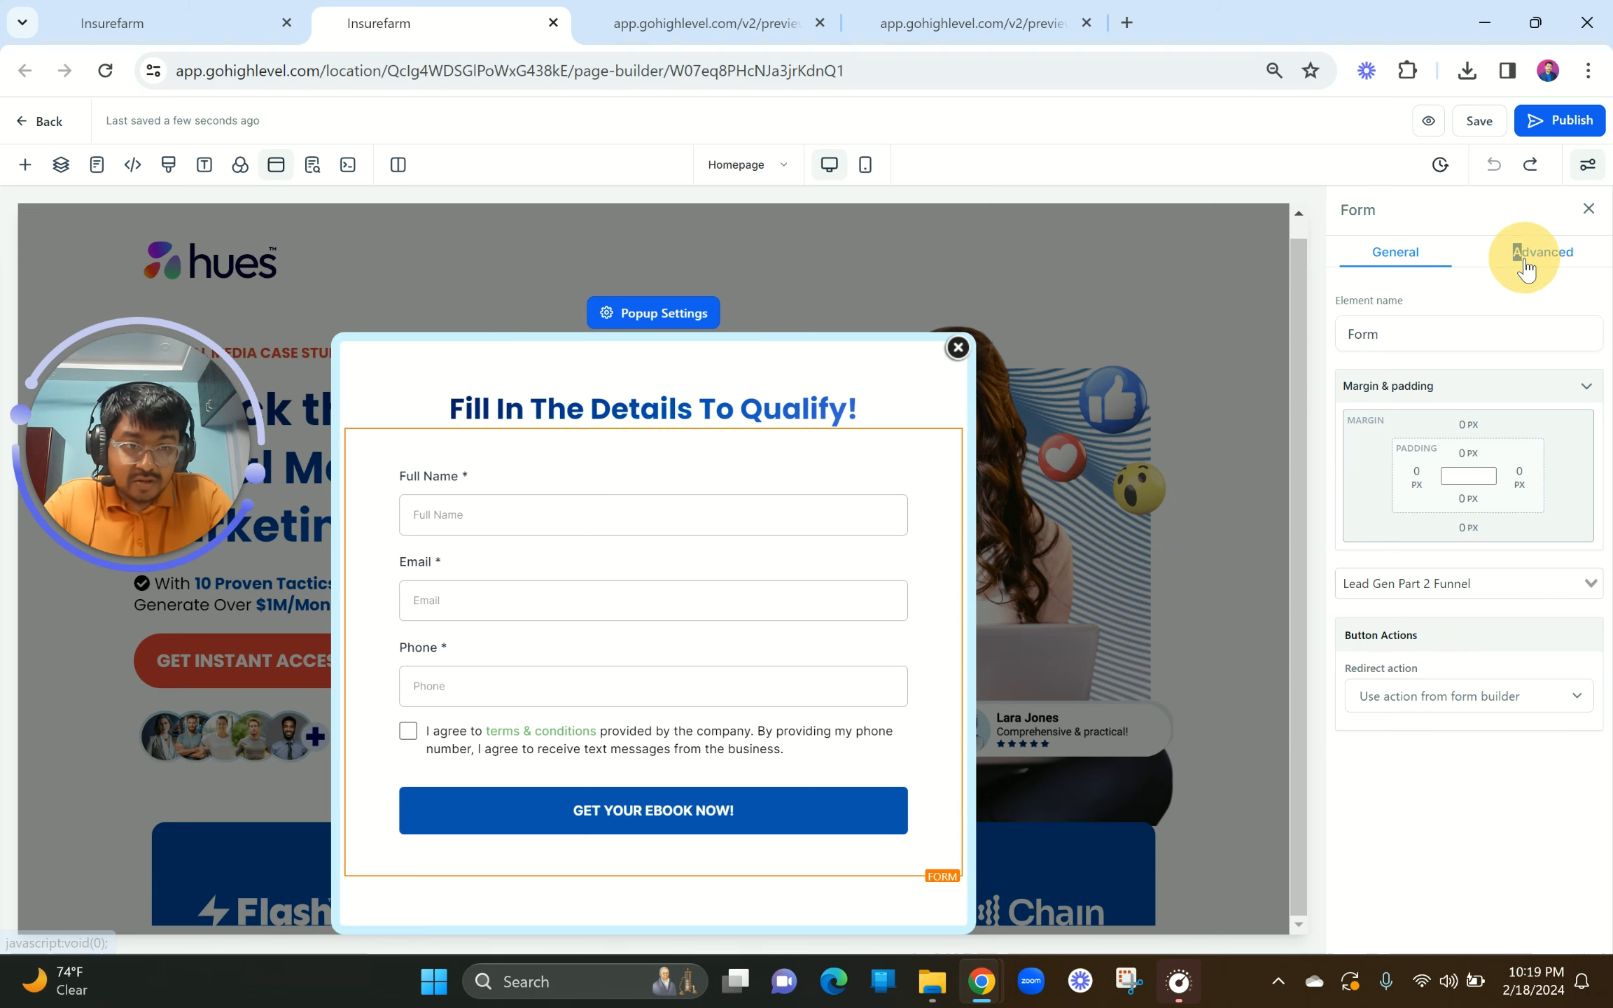
pyautogui.moveTo(1525, 252); pyautogui.dragTo(1514, 252)
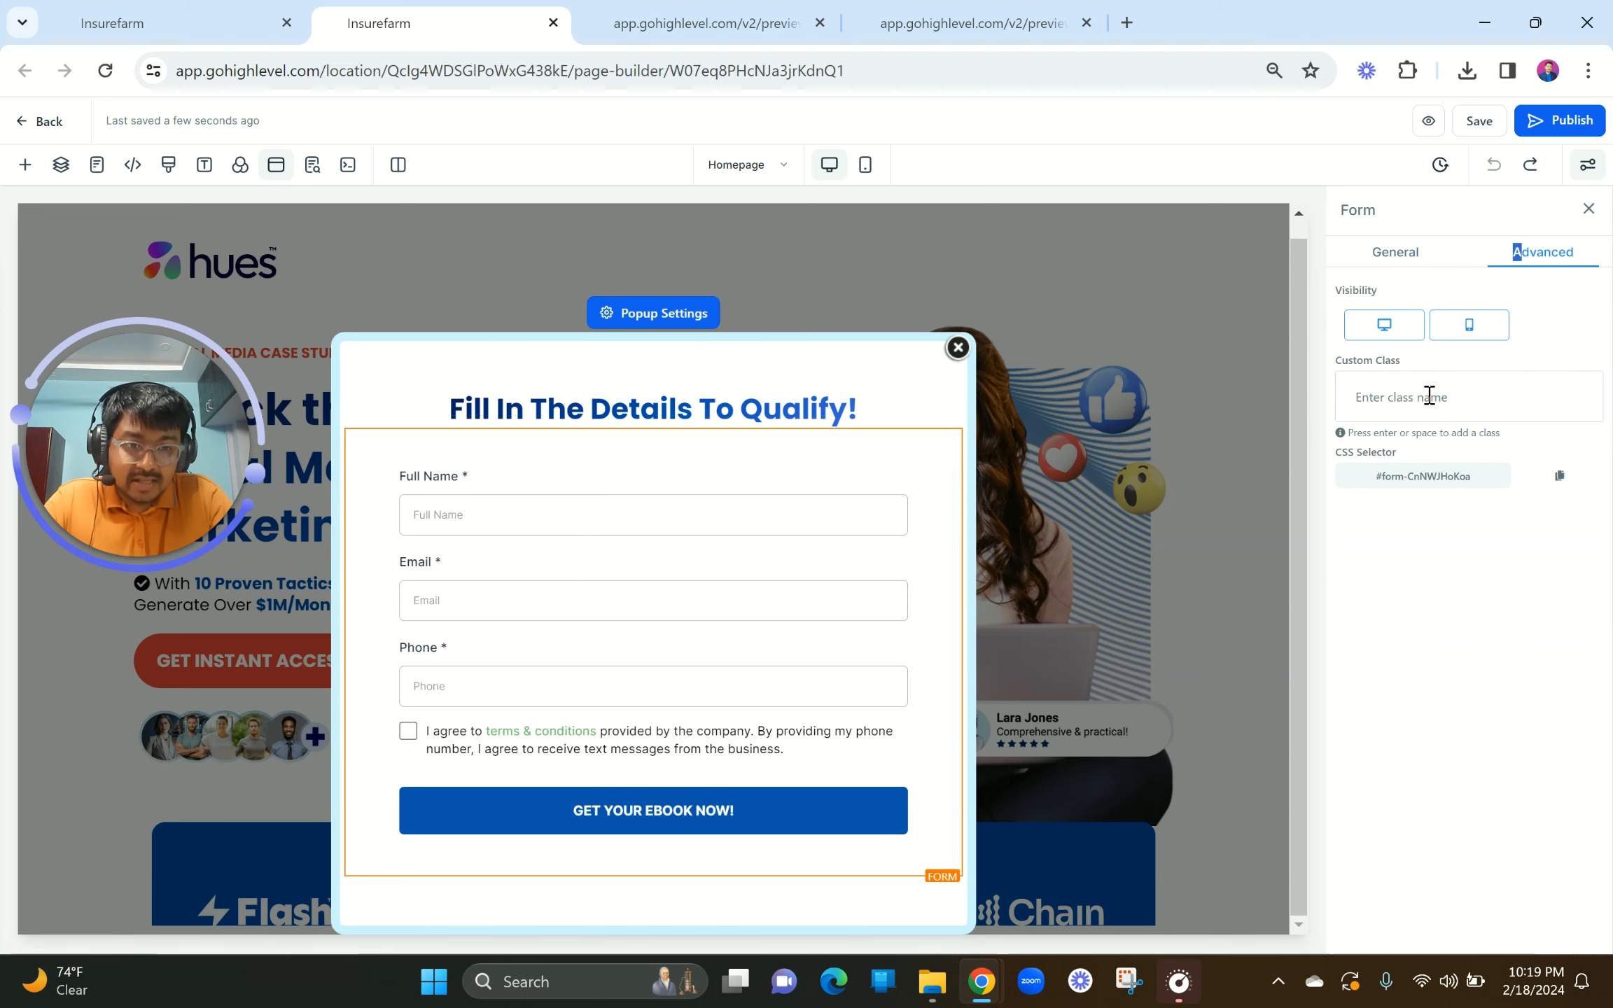
pyautogui.click(1410, 252)
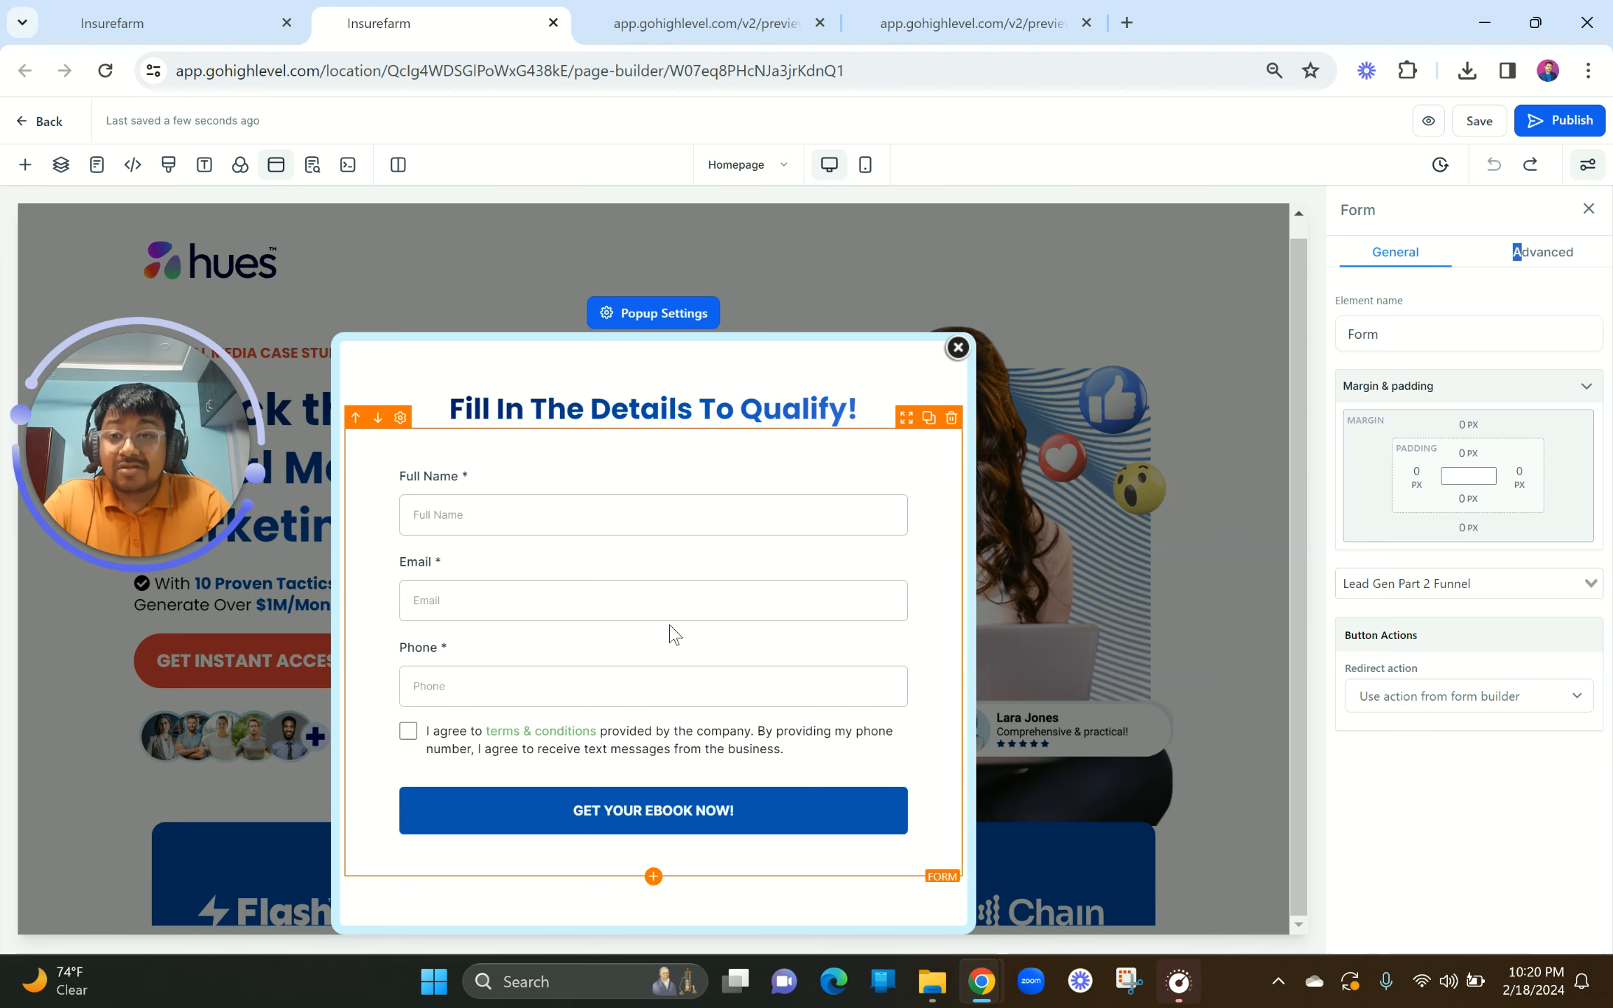
pyautogui.click(140, 21)
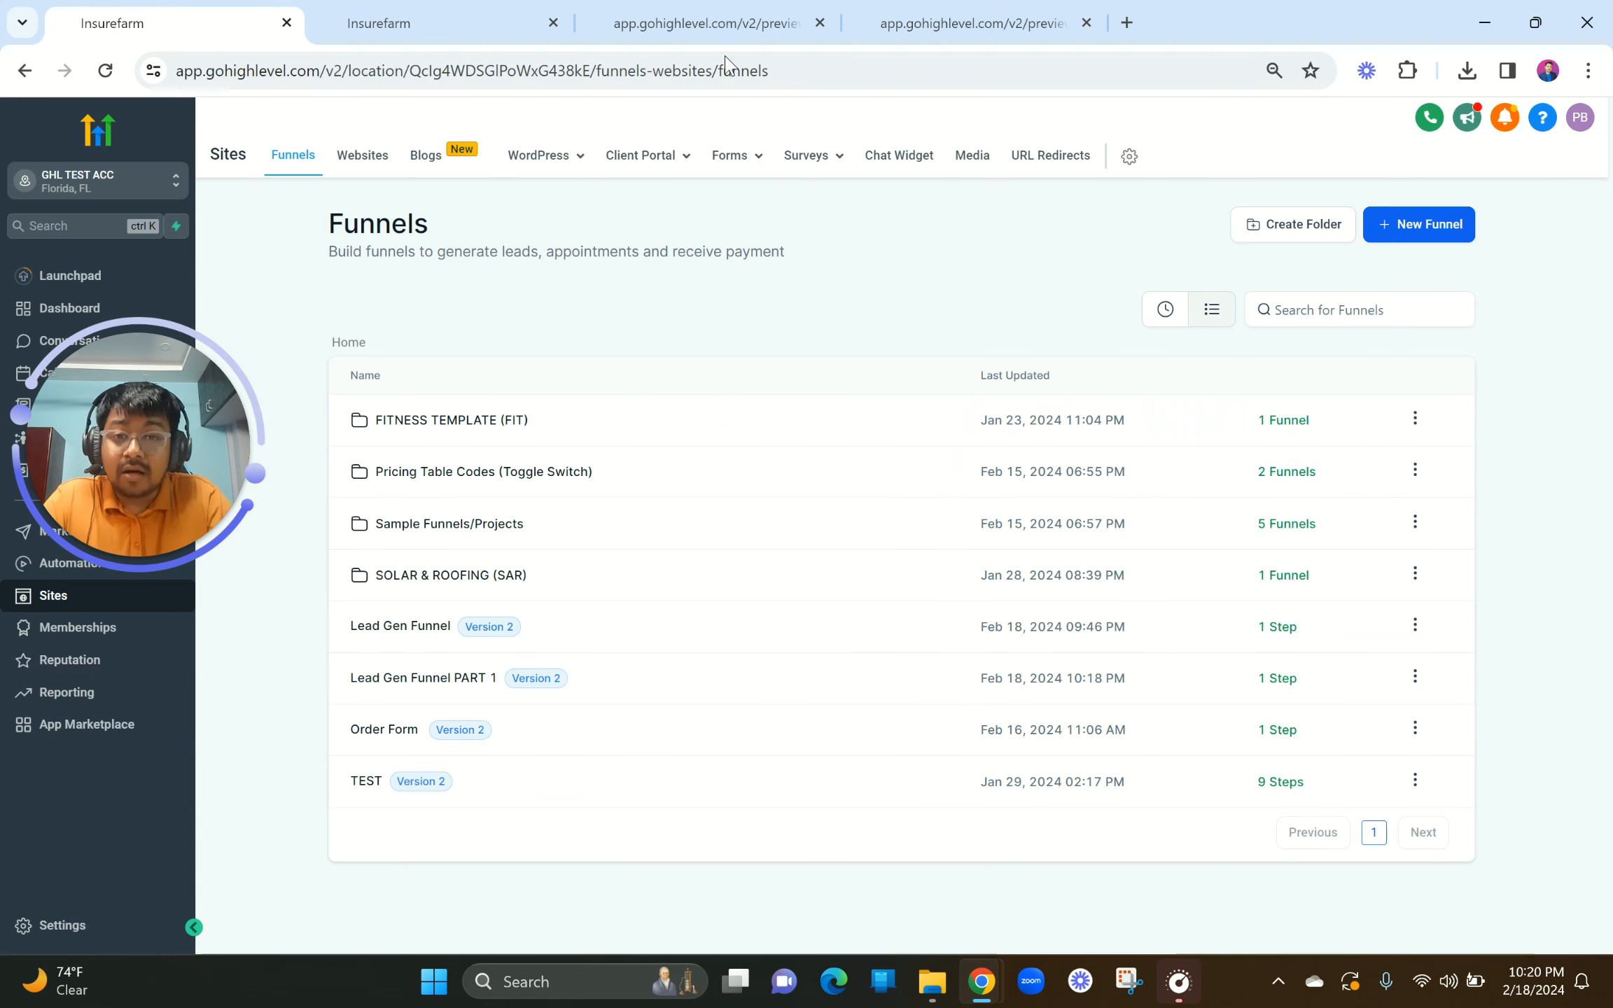
pyautogui.click(490, 11)
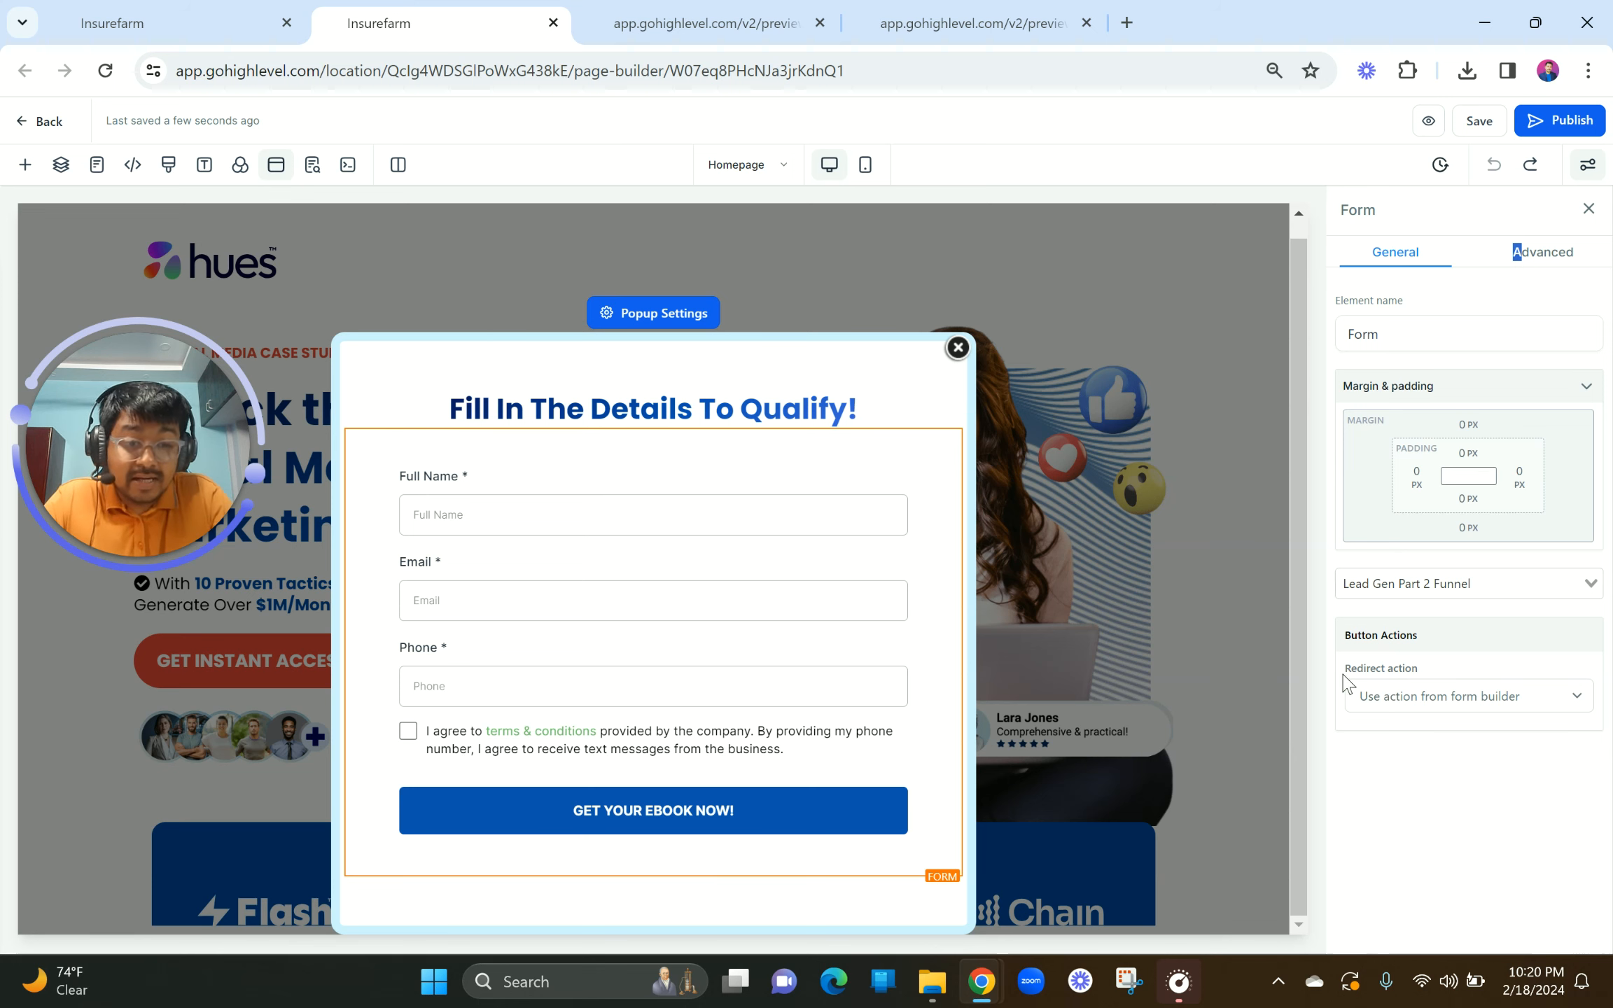
pyautogui.click(1421, 696)
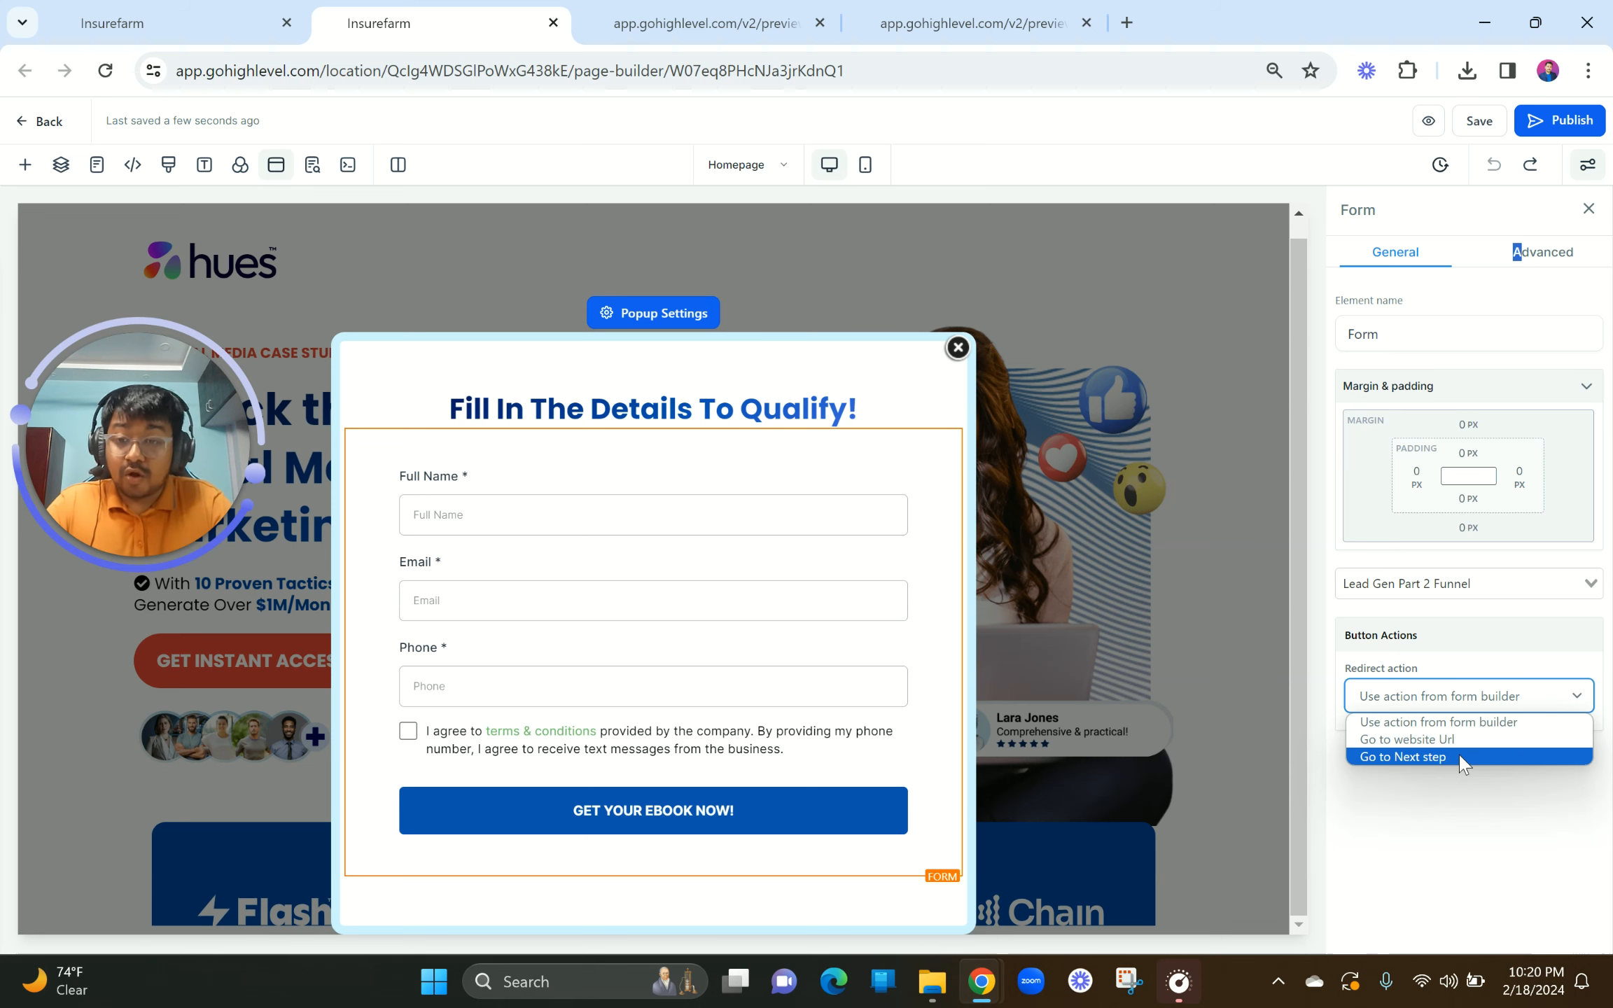
pyautogui.click(1461, 759)
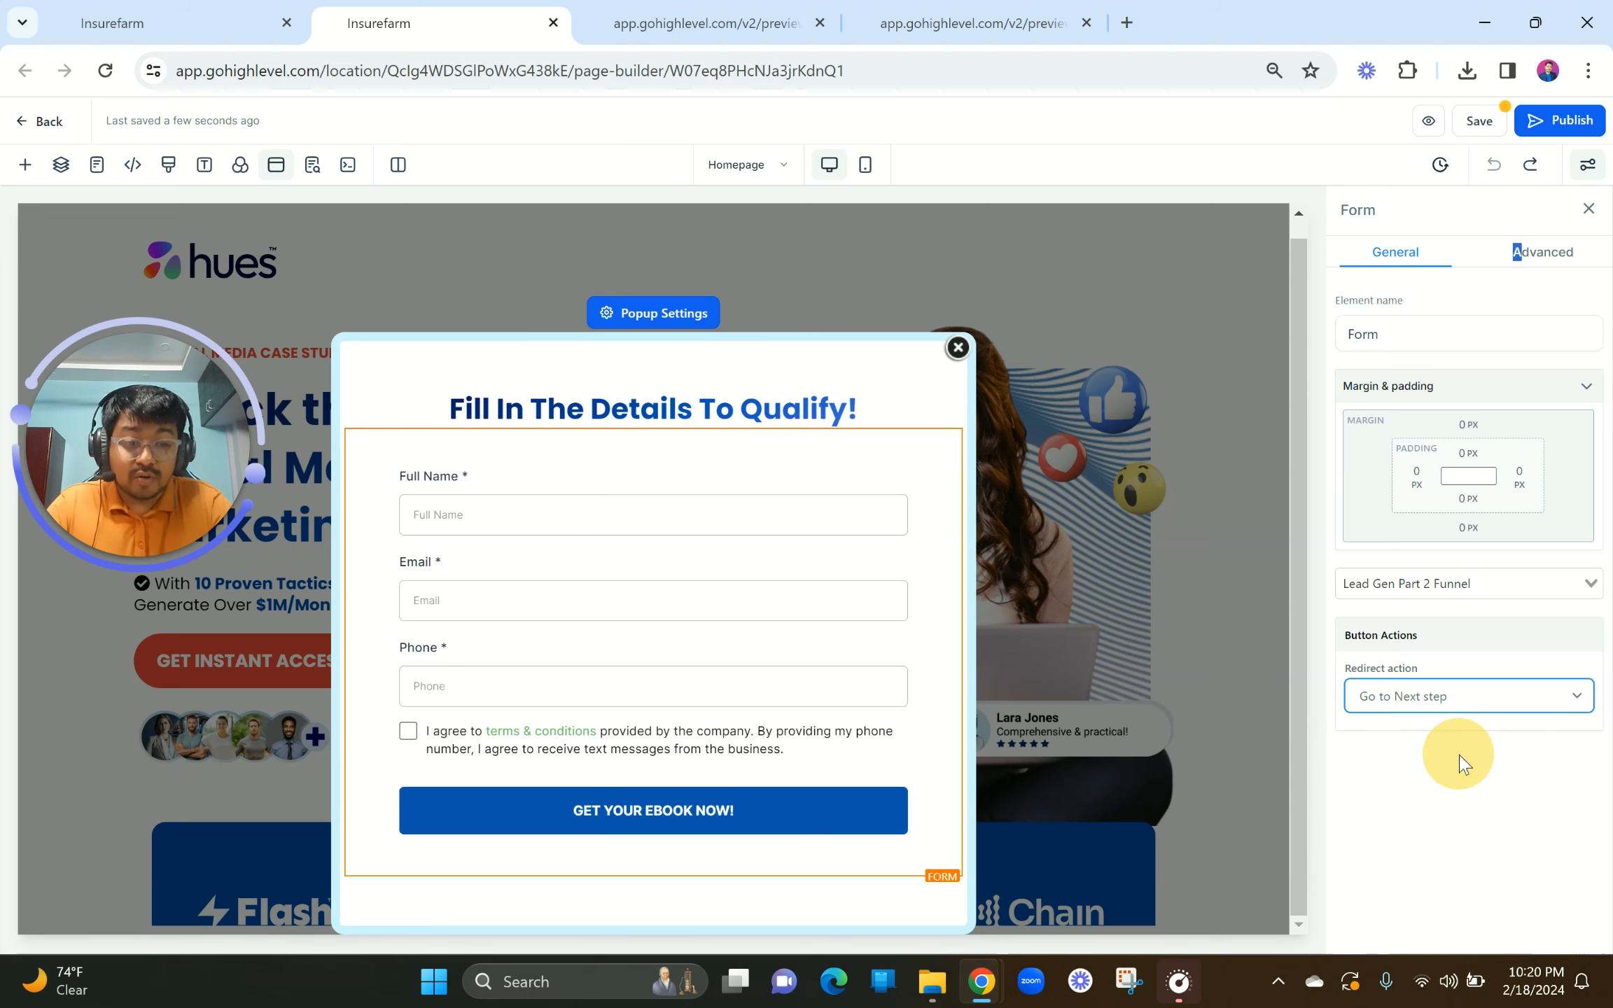
pyautogui.click(1477, 121)
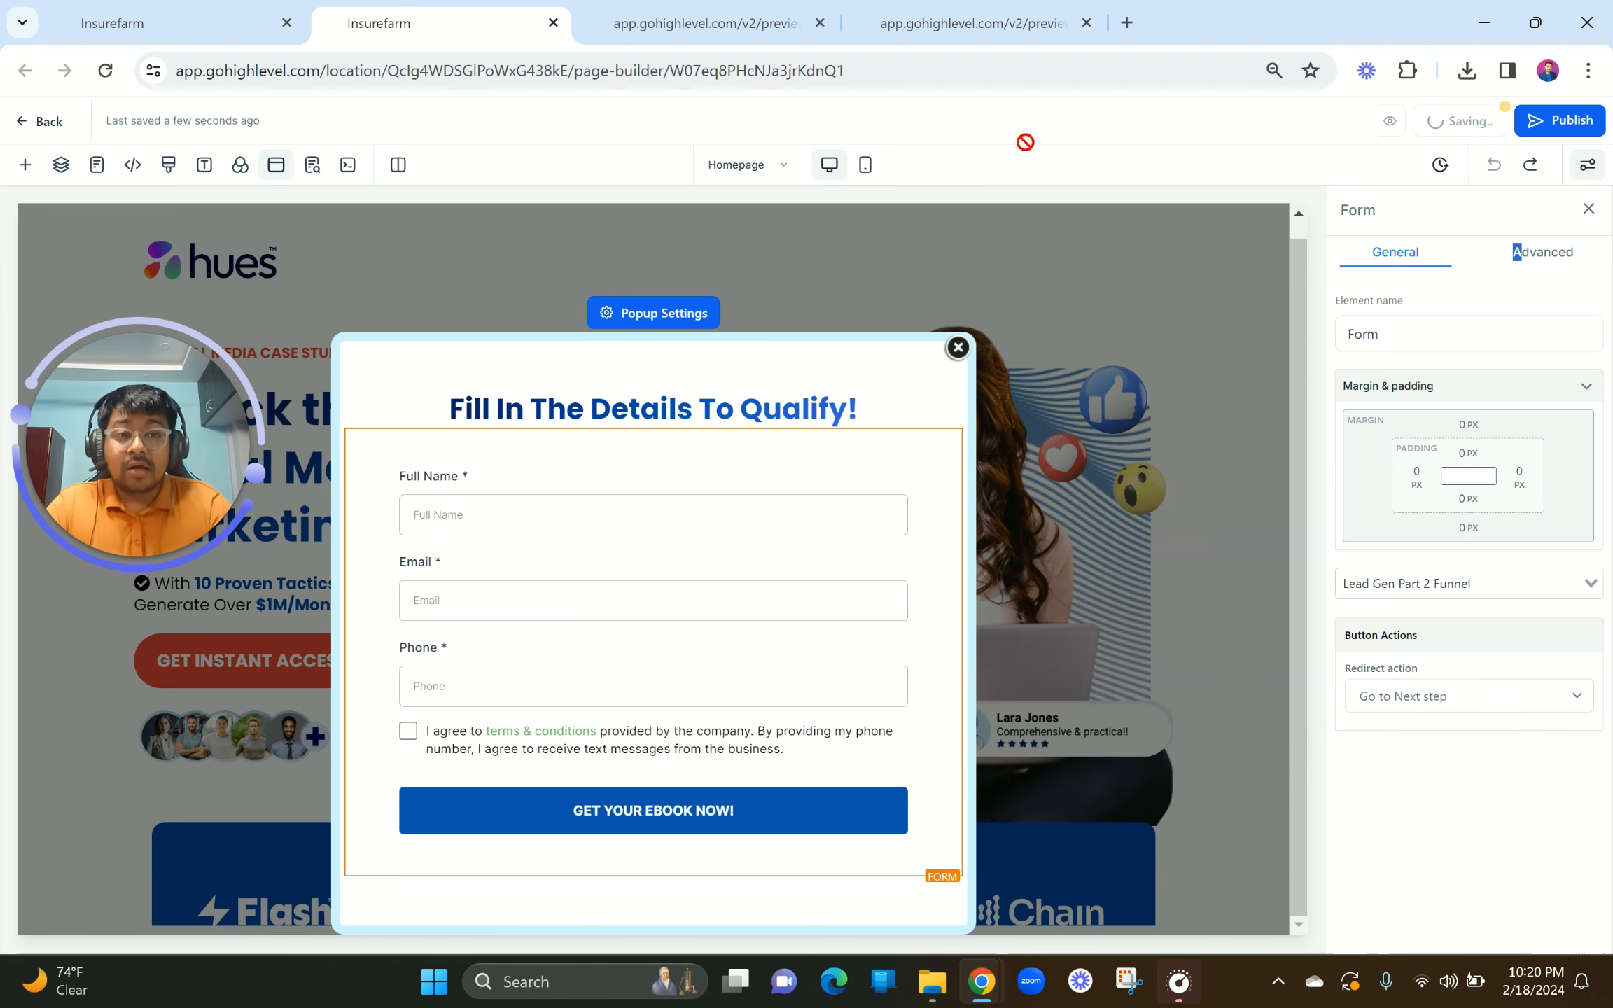
pyautogui.click(223, 21)
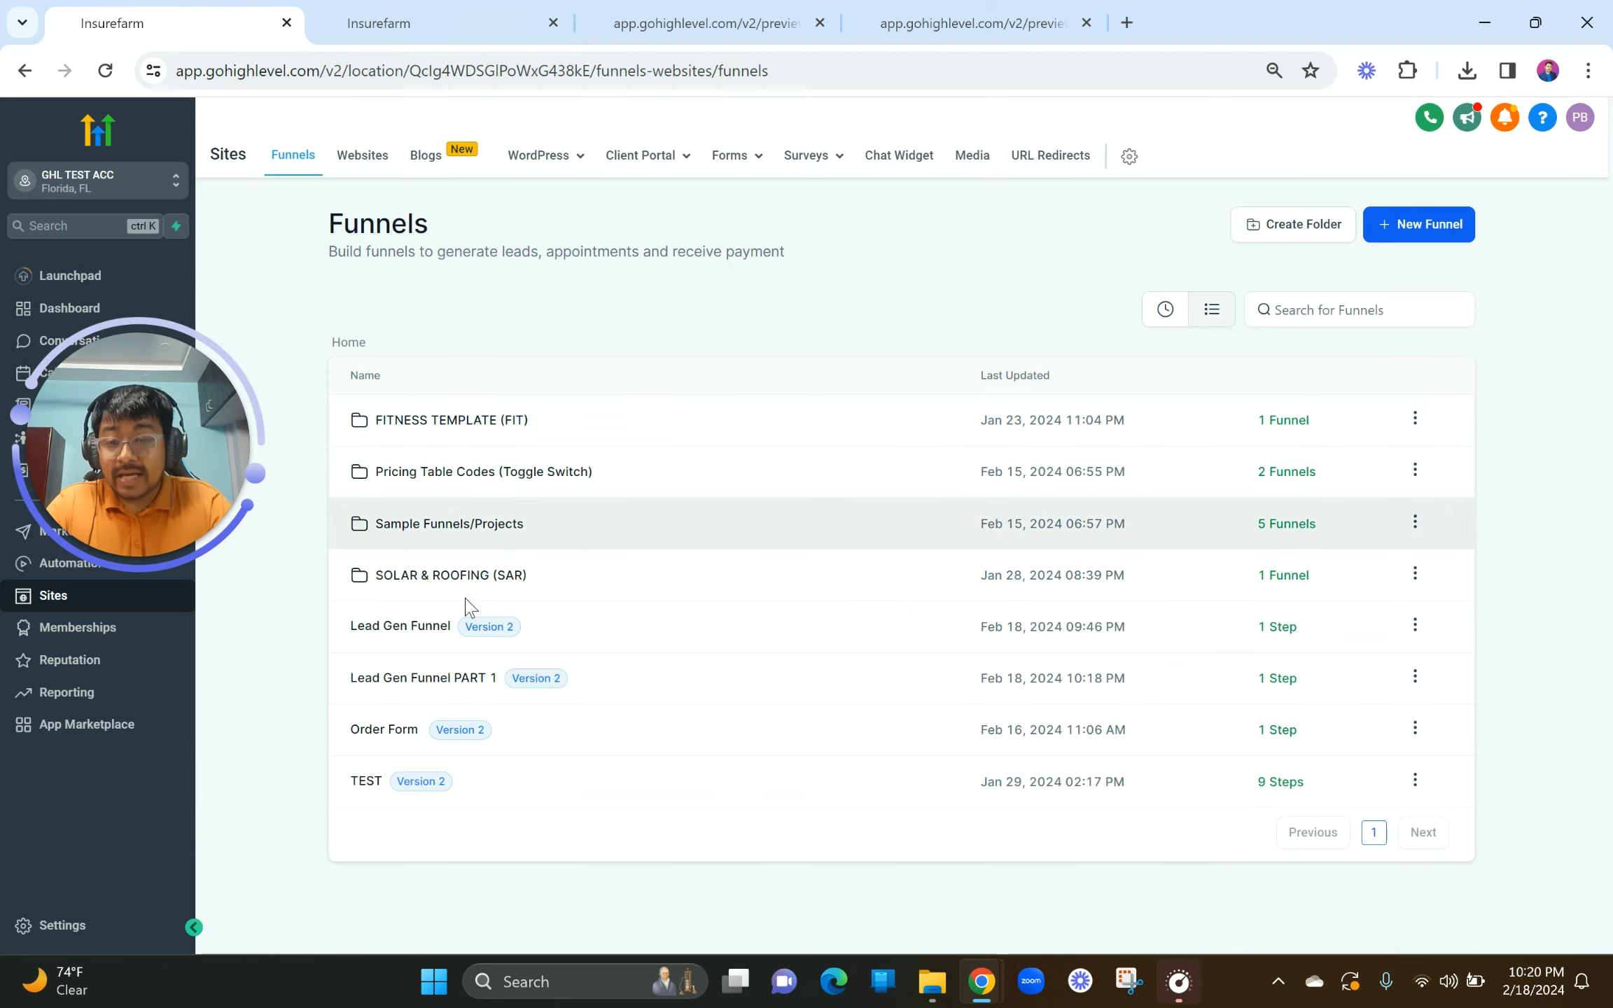
# Step: Create a Thank you/Appointment step with path thank-you in Lead Gen Funnel PART 1
pyautogui.click(437, 671)
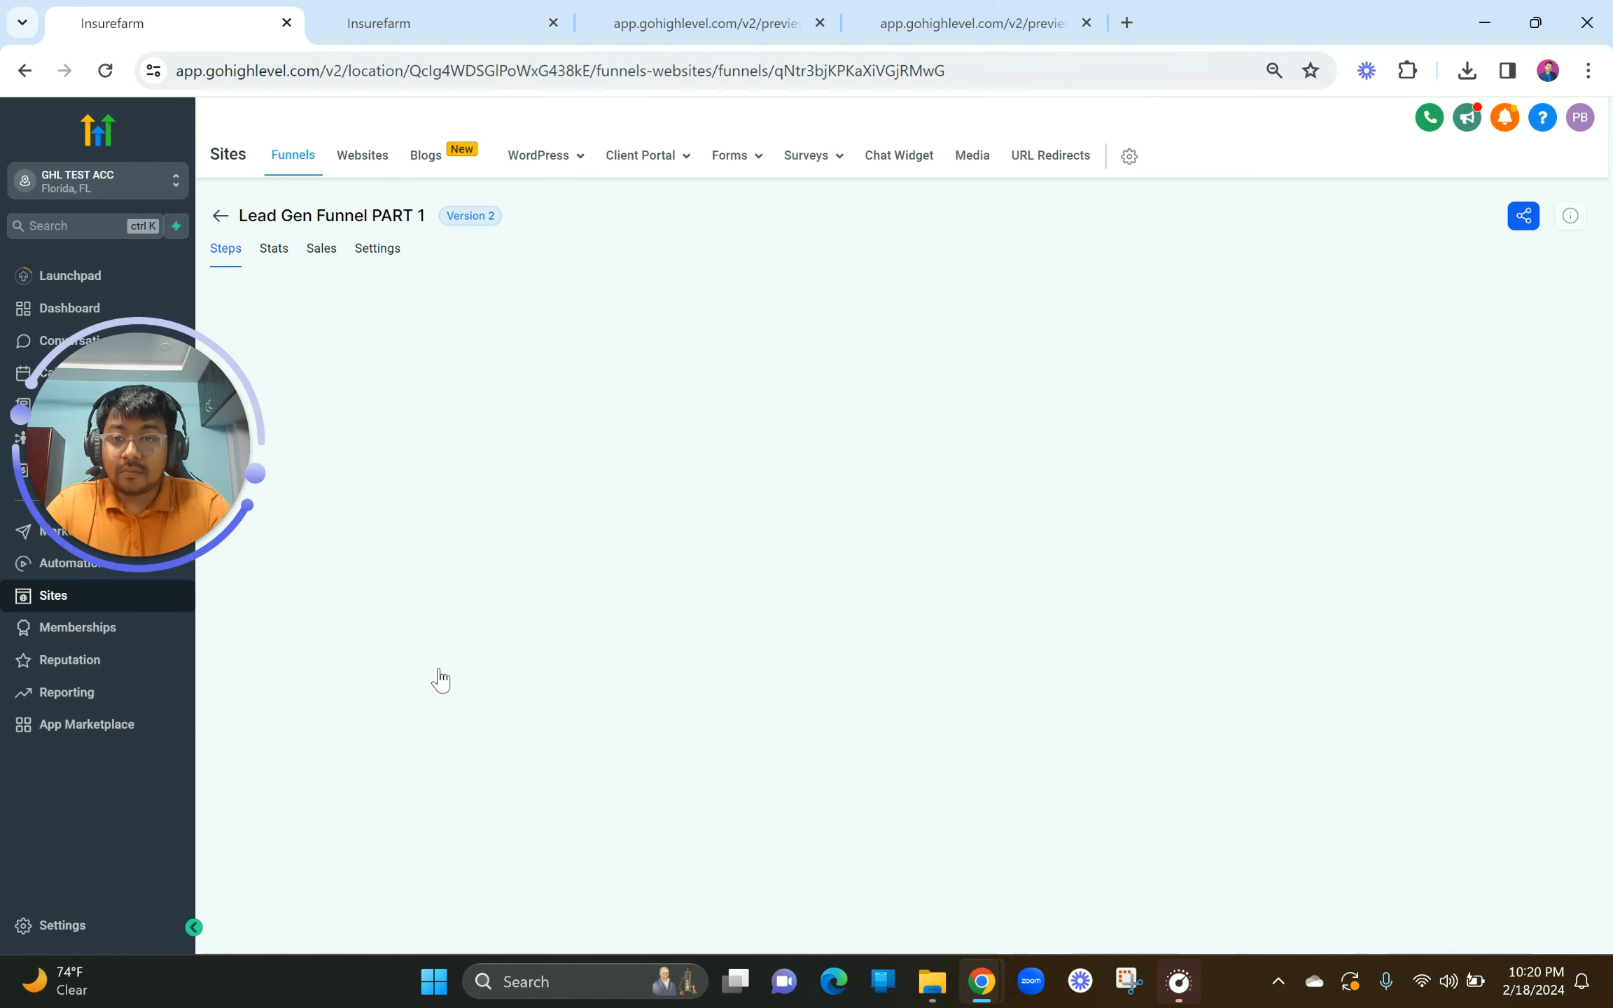
pyautogui.click(378, 416)
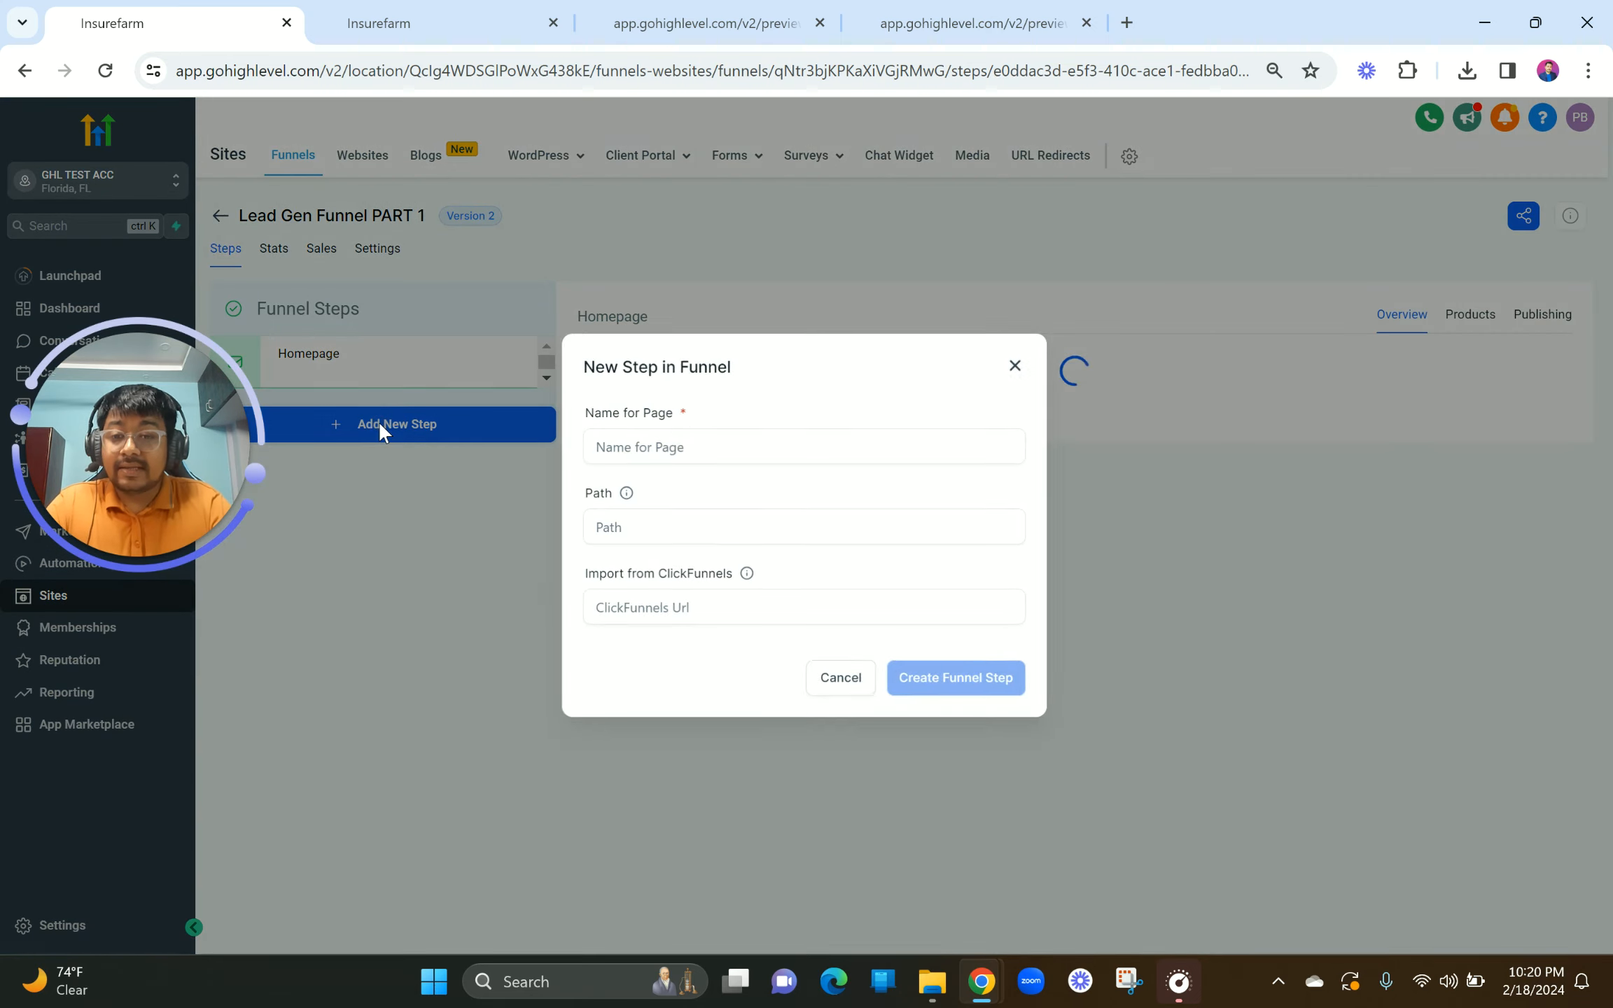
pyautogui.click(678, 442)
pyautogui.write('Thank you/Appointment')
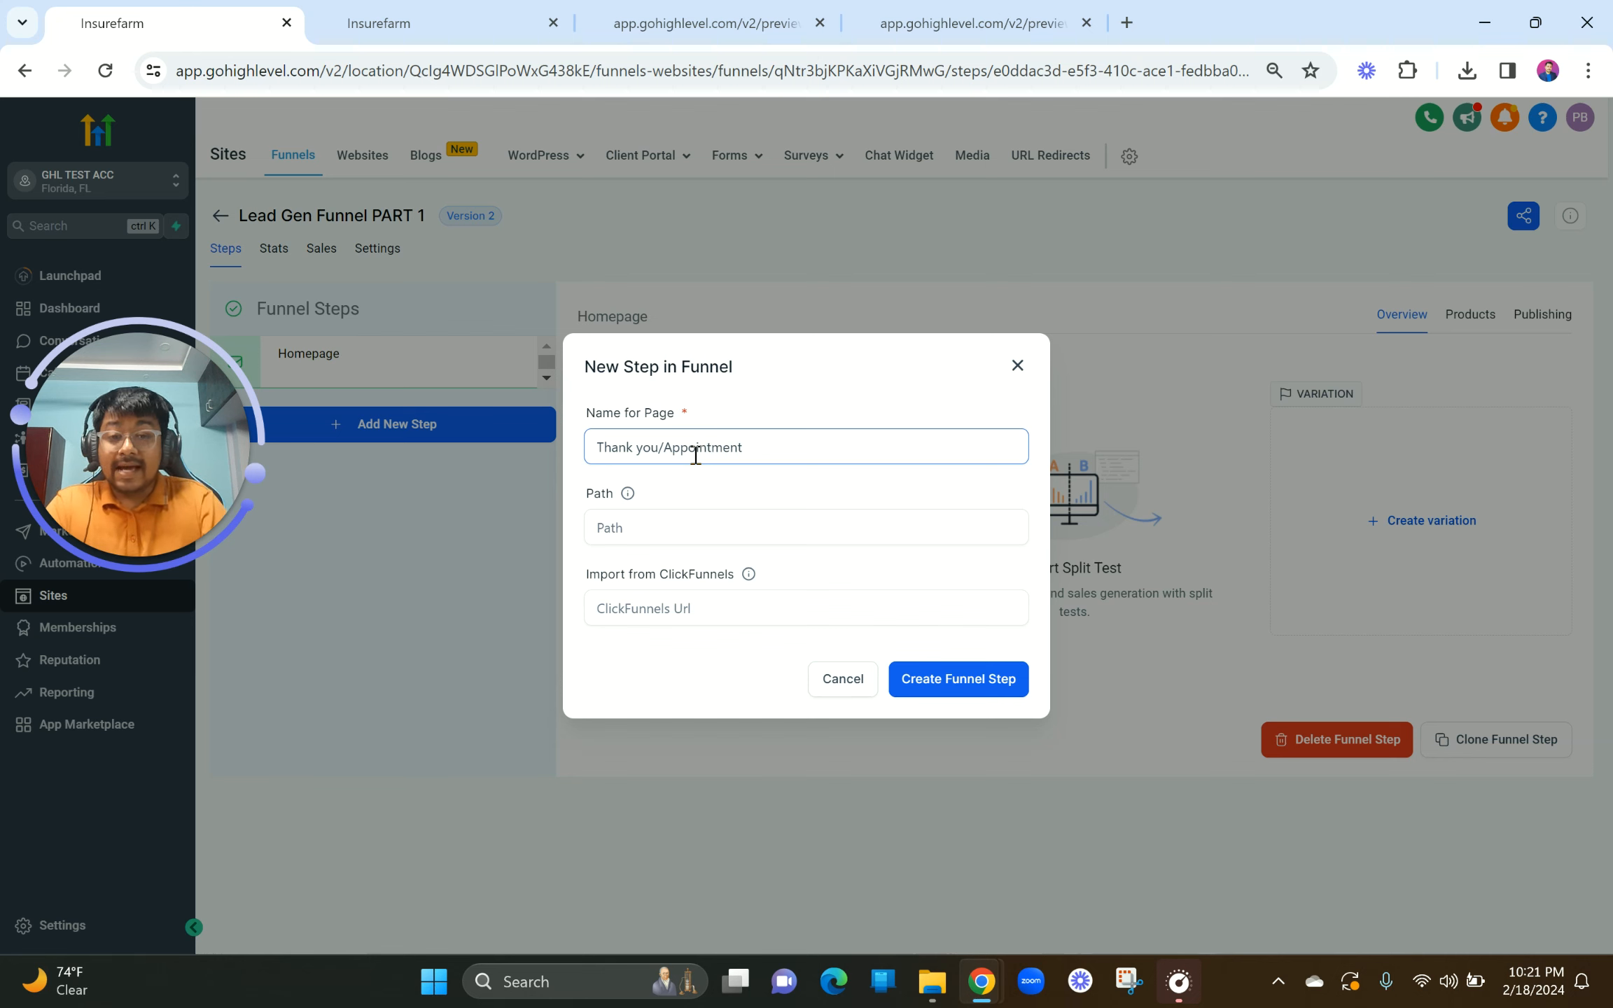
pyautogui.click(658, 530)
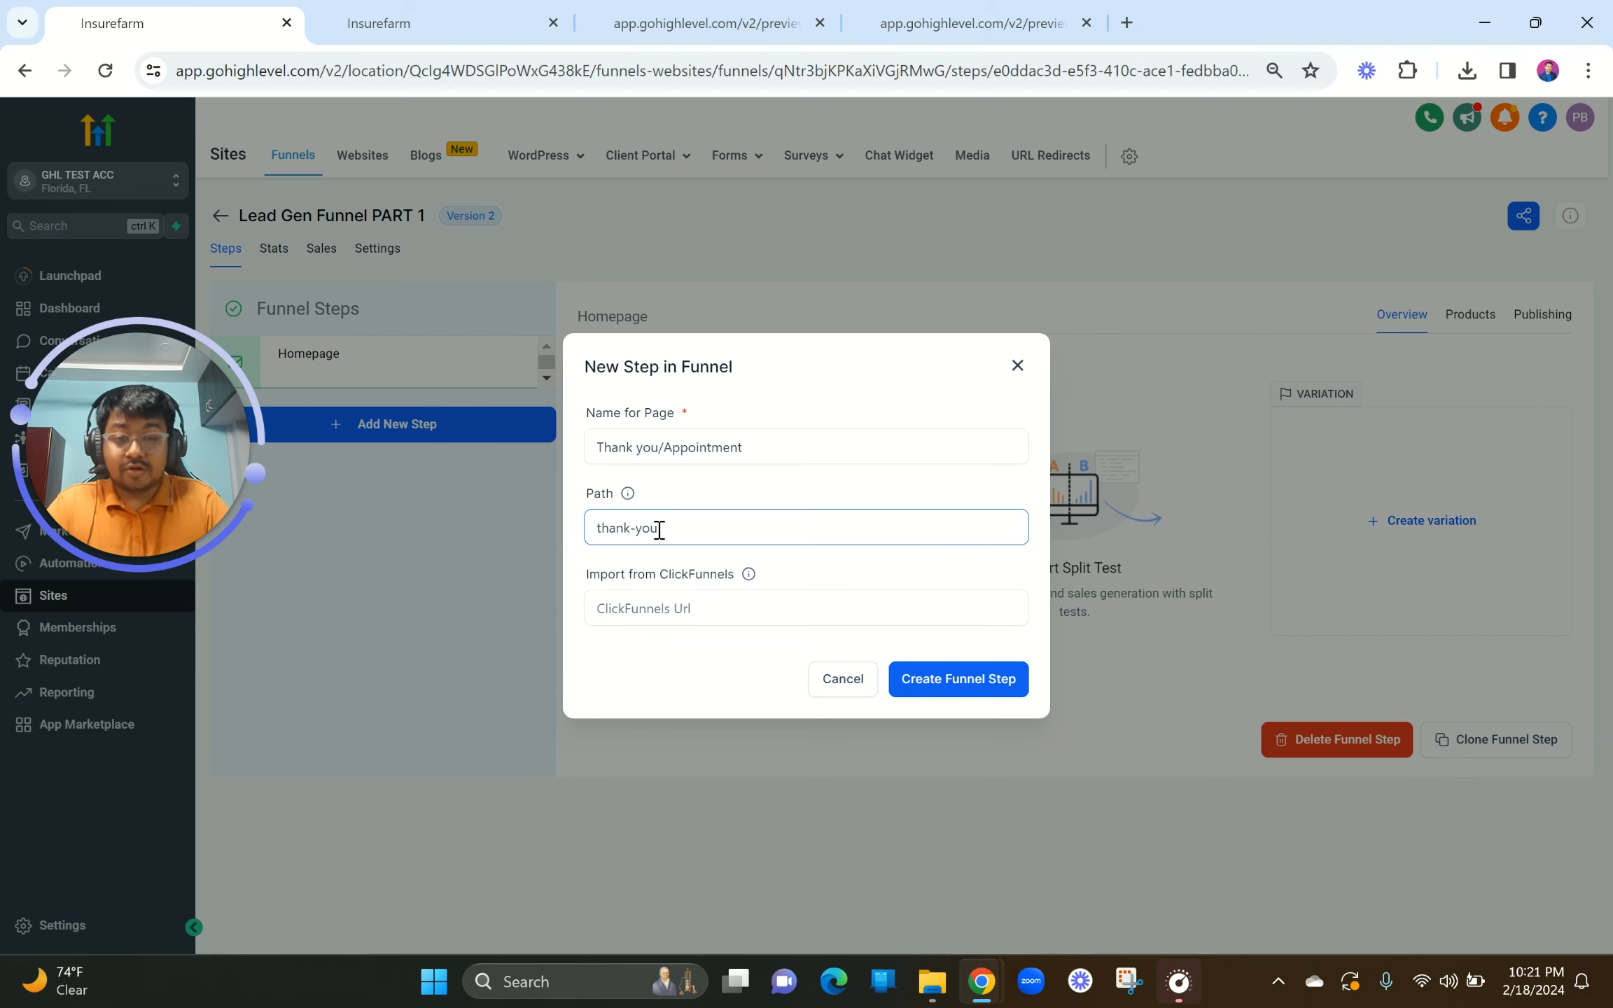
pyautogui.click(966, 686)
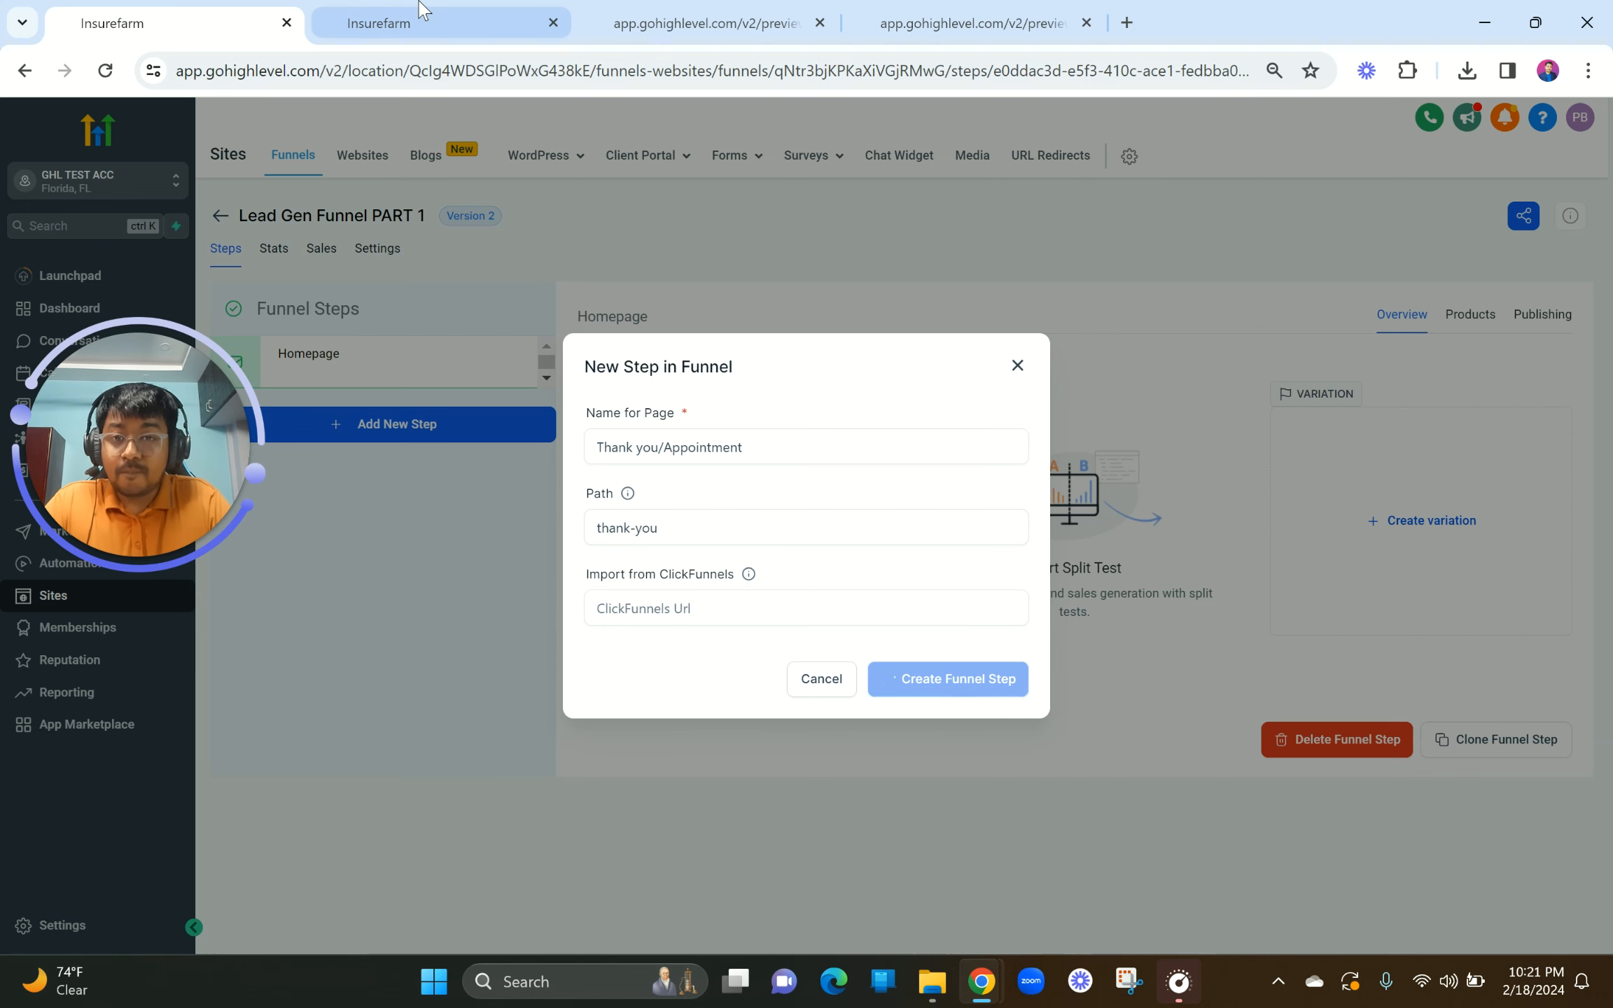
# Step: Close the form popup in the homepage builder and return to the funnel steps overview
pyautogui.click(400, 23)
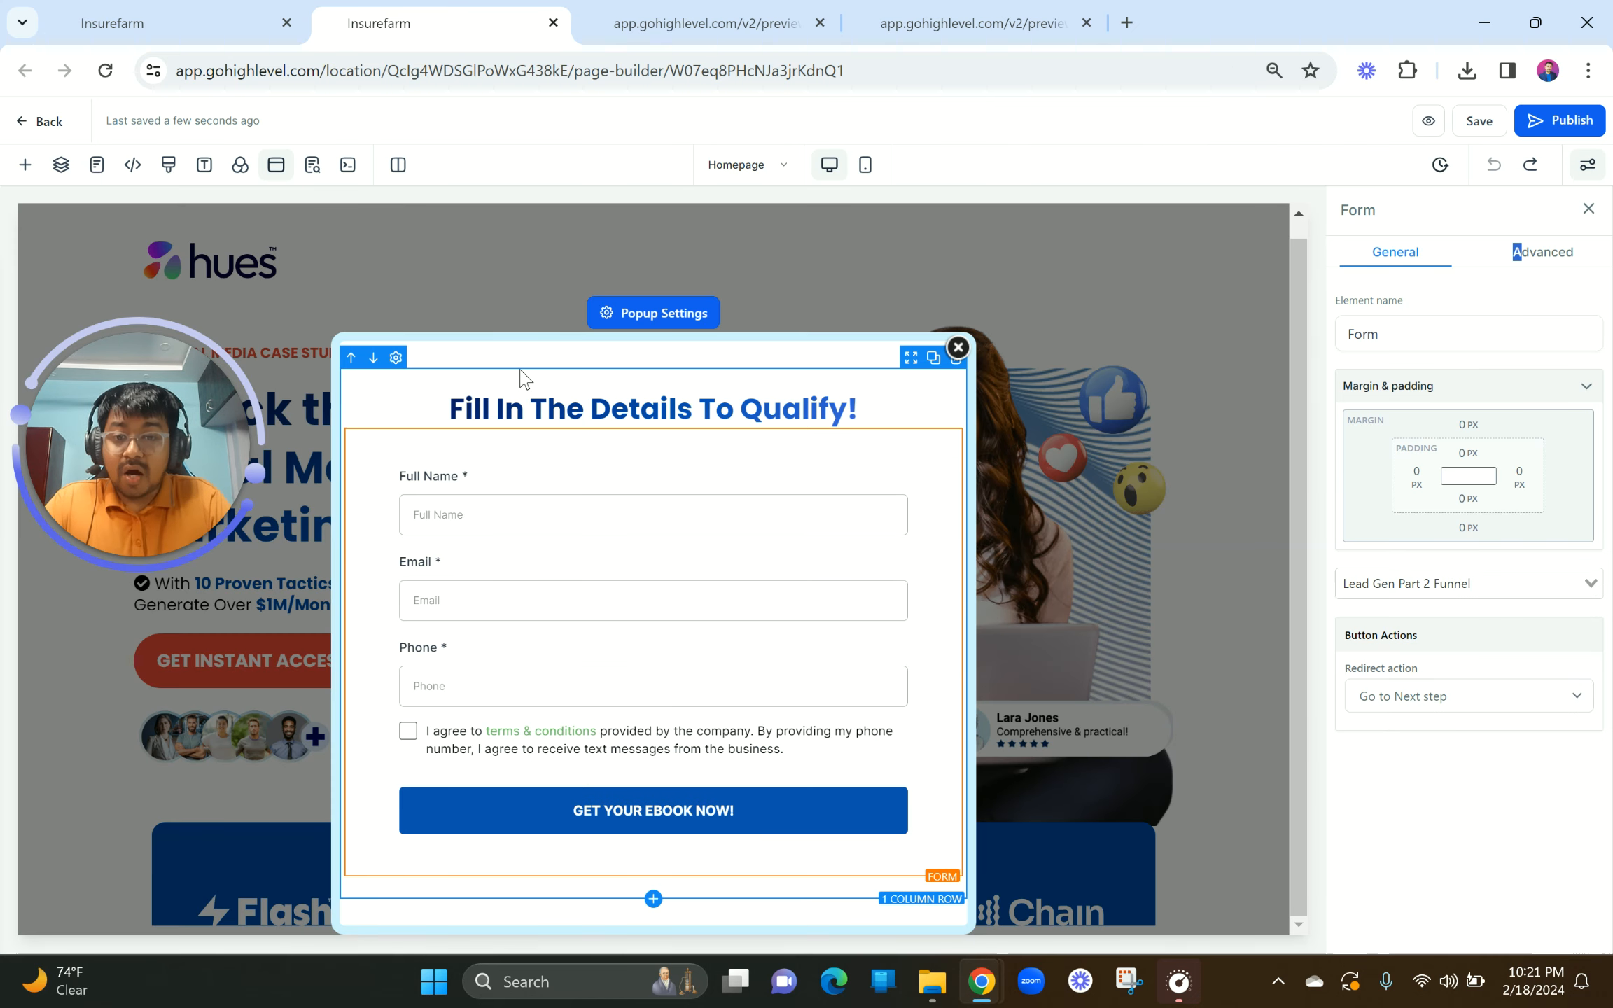
pyautogui.click(958, 346)
pyautogui.click(710, 443)
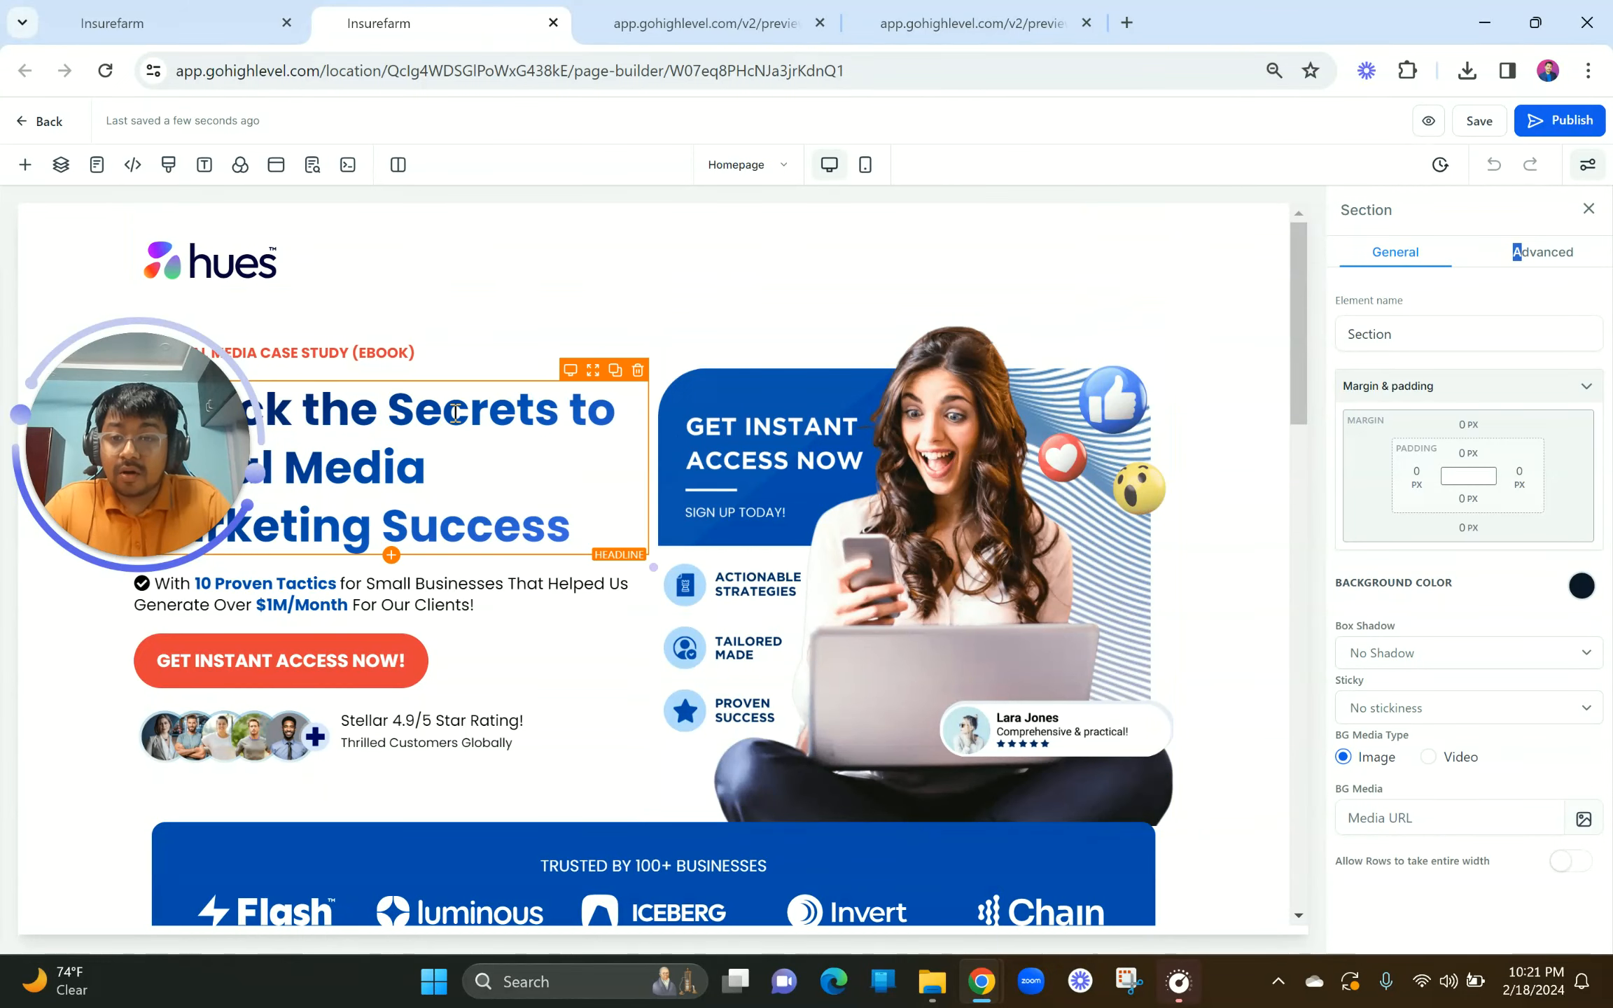
pyautogui.click(201, 10)
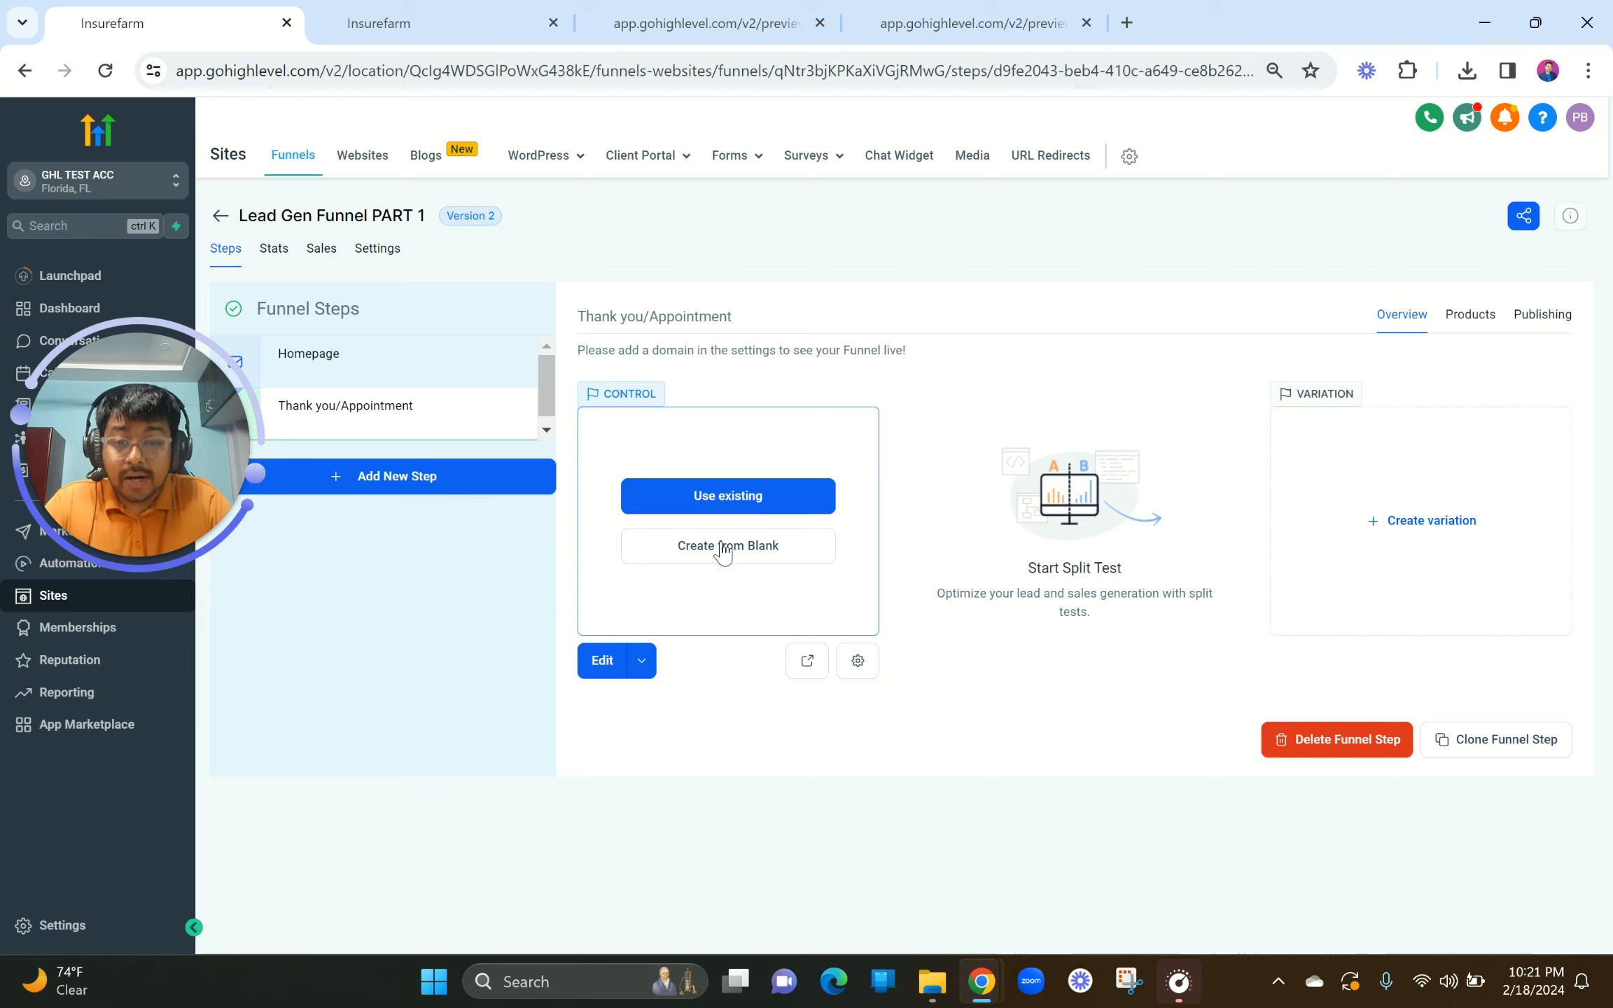
# Step: Choose Edit in a New Tab for the Thank you step, then bring the Lead Gen Part 2 Funnel form builder back up
pyautogui.click(641, 660)
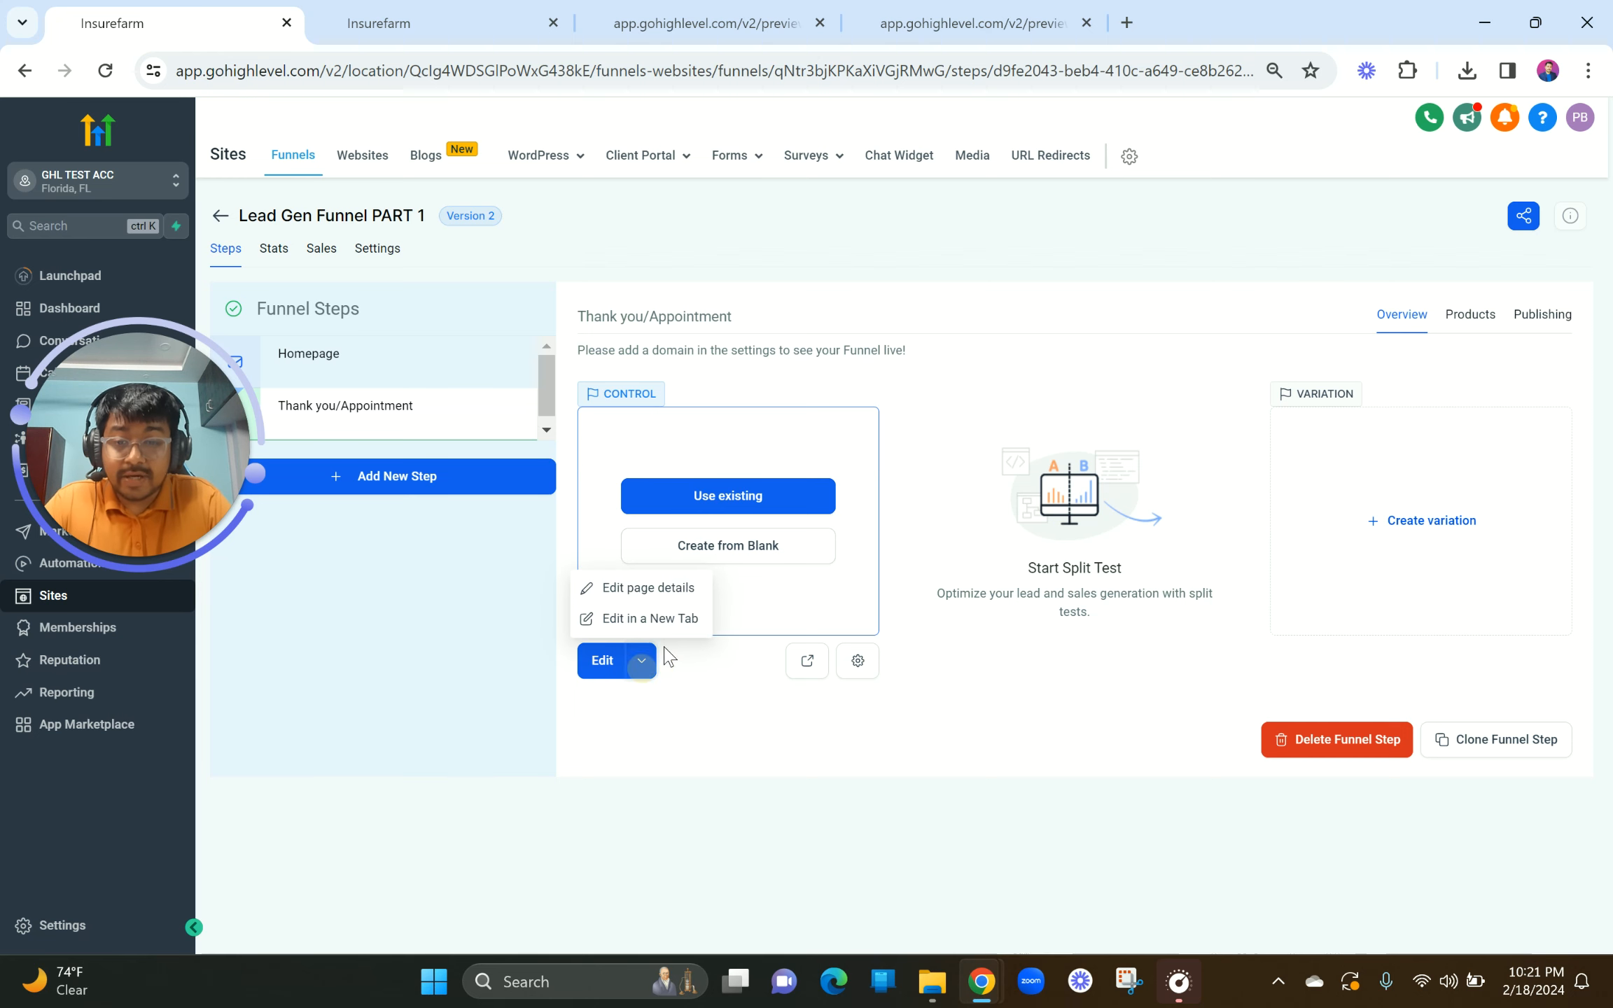
pyautogui.click(671, 619)
pyautogui.click(714, 16)
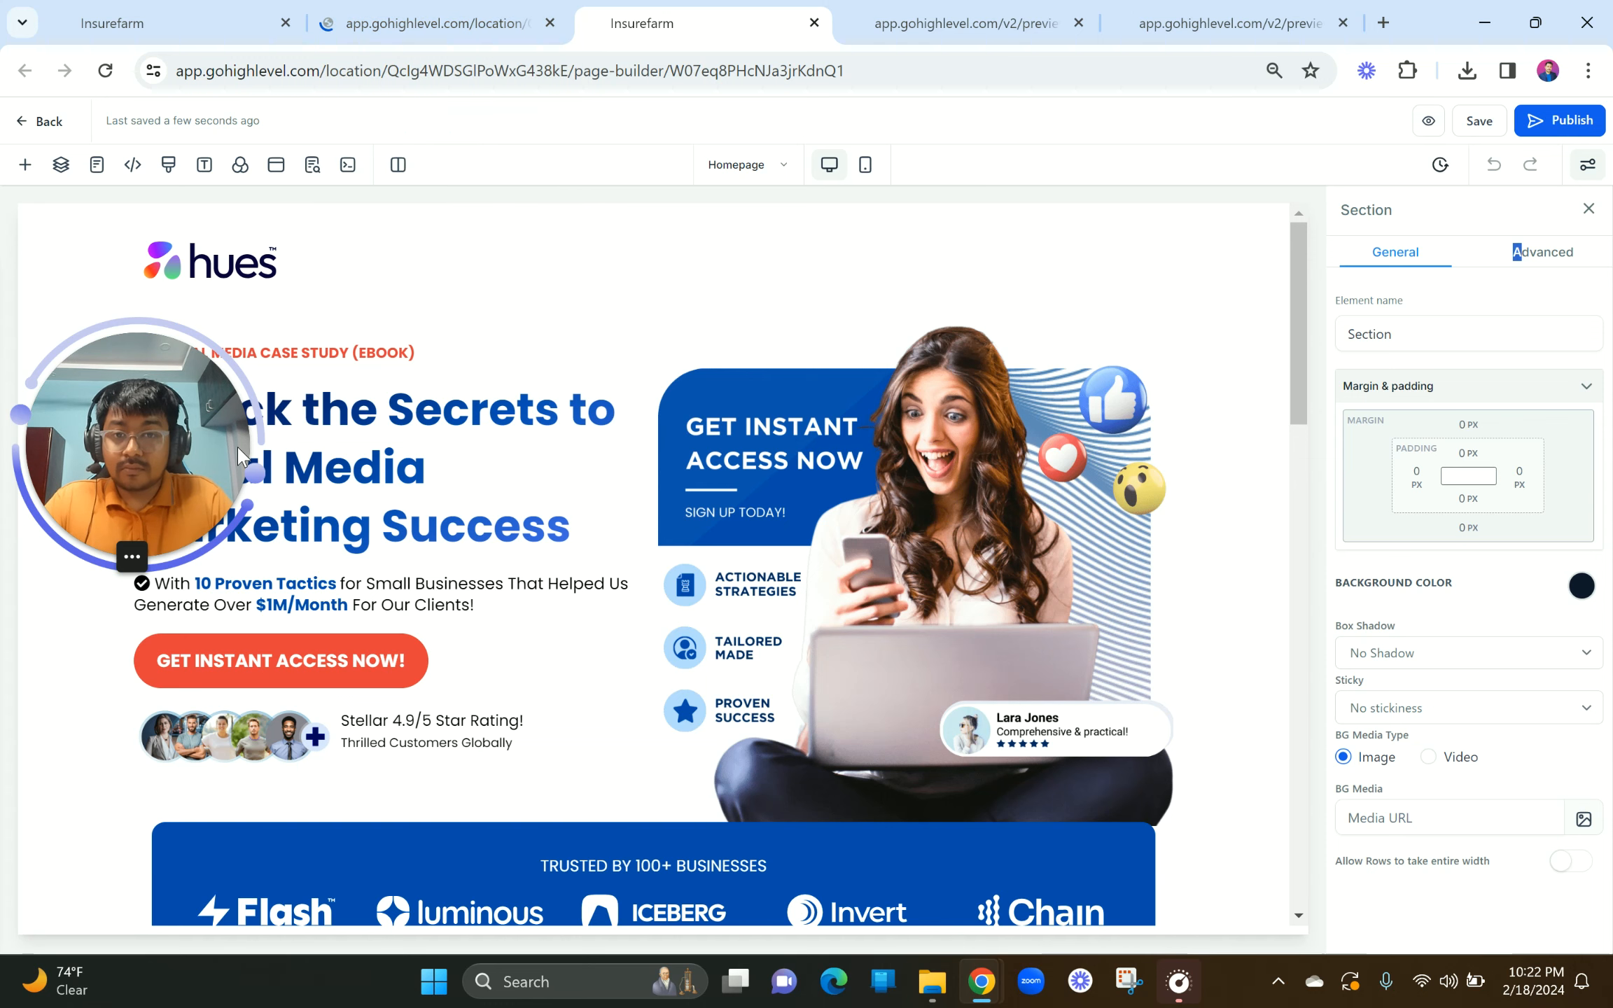
pyautogui.moveTo(237, 445); pyautogui.dragTo(322, 447)
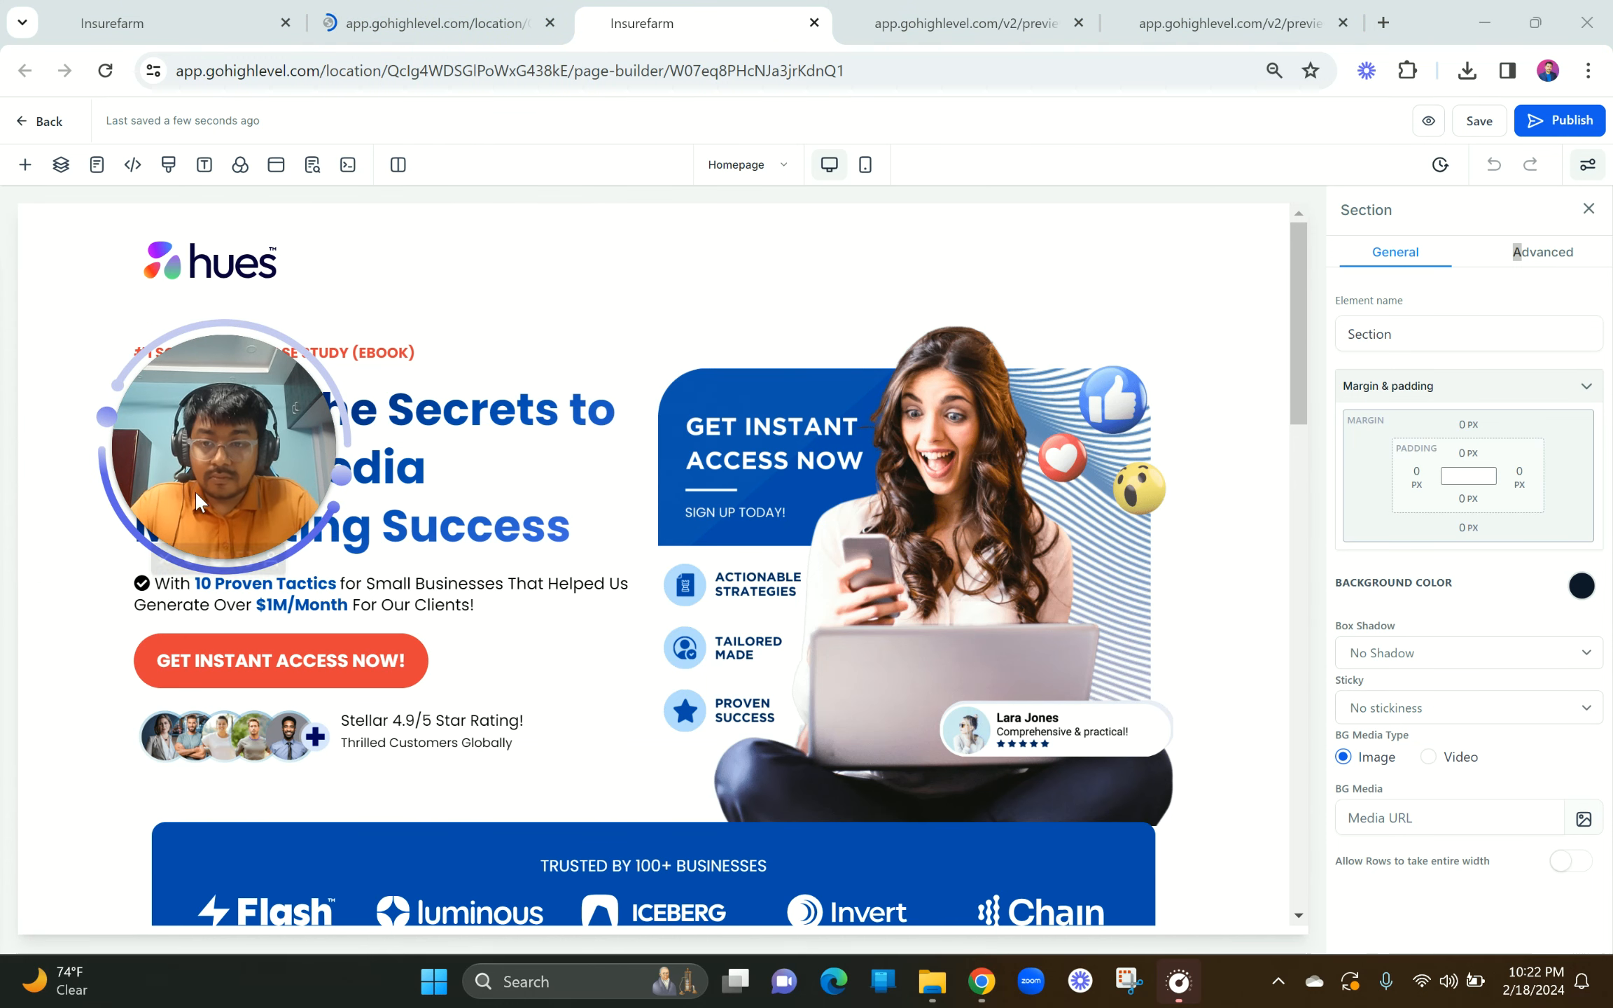
pyautogui.click(451, 10)
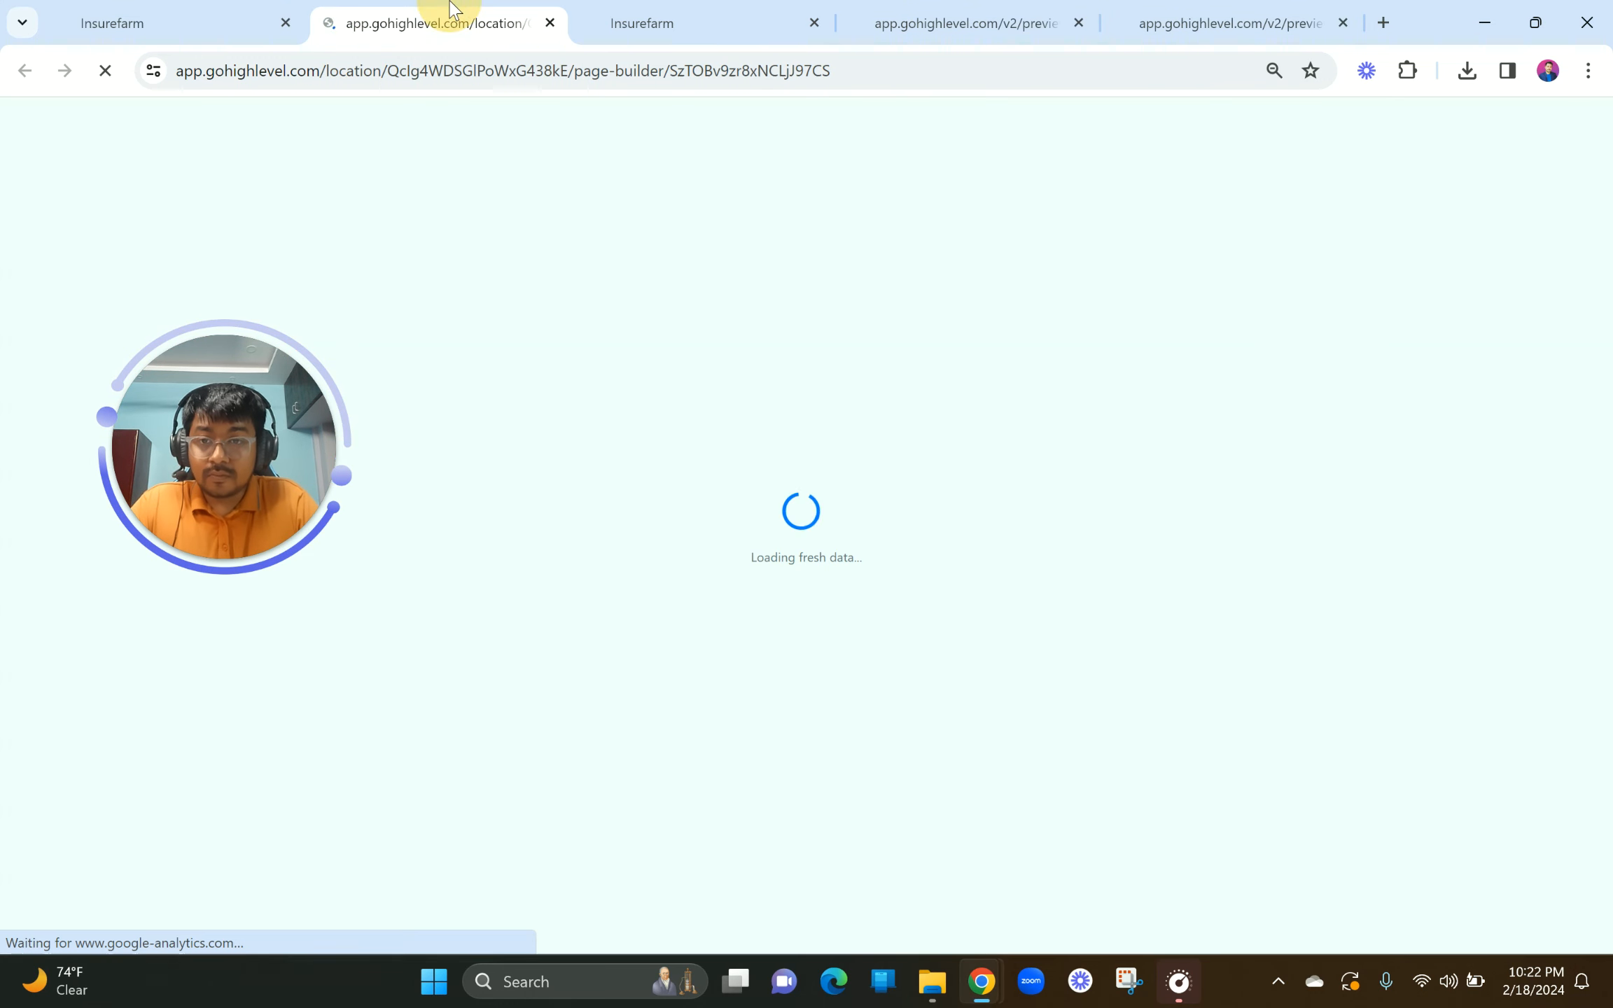
pyautogui.click(19, 590)
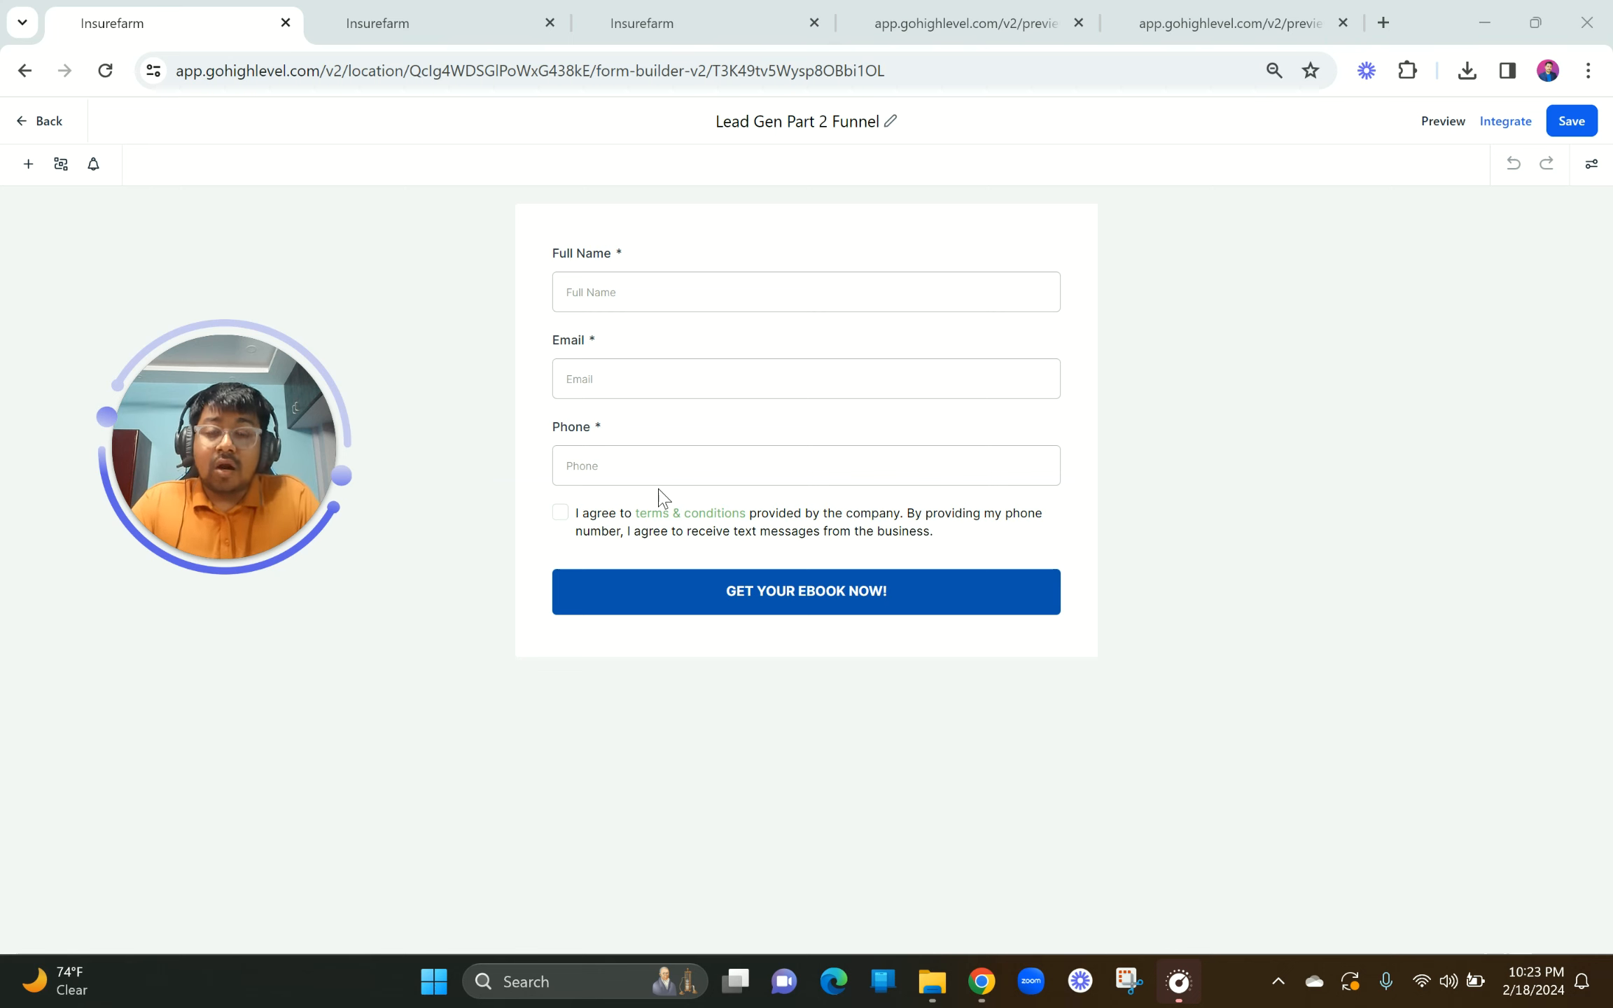
# Step: Review the settings of the Full Name and Email form fields
pyautogui.click(640, 291)
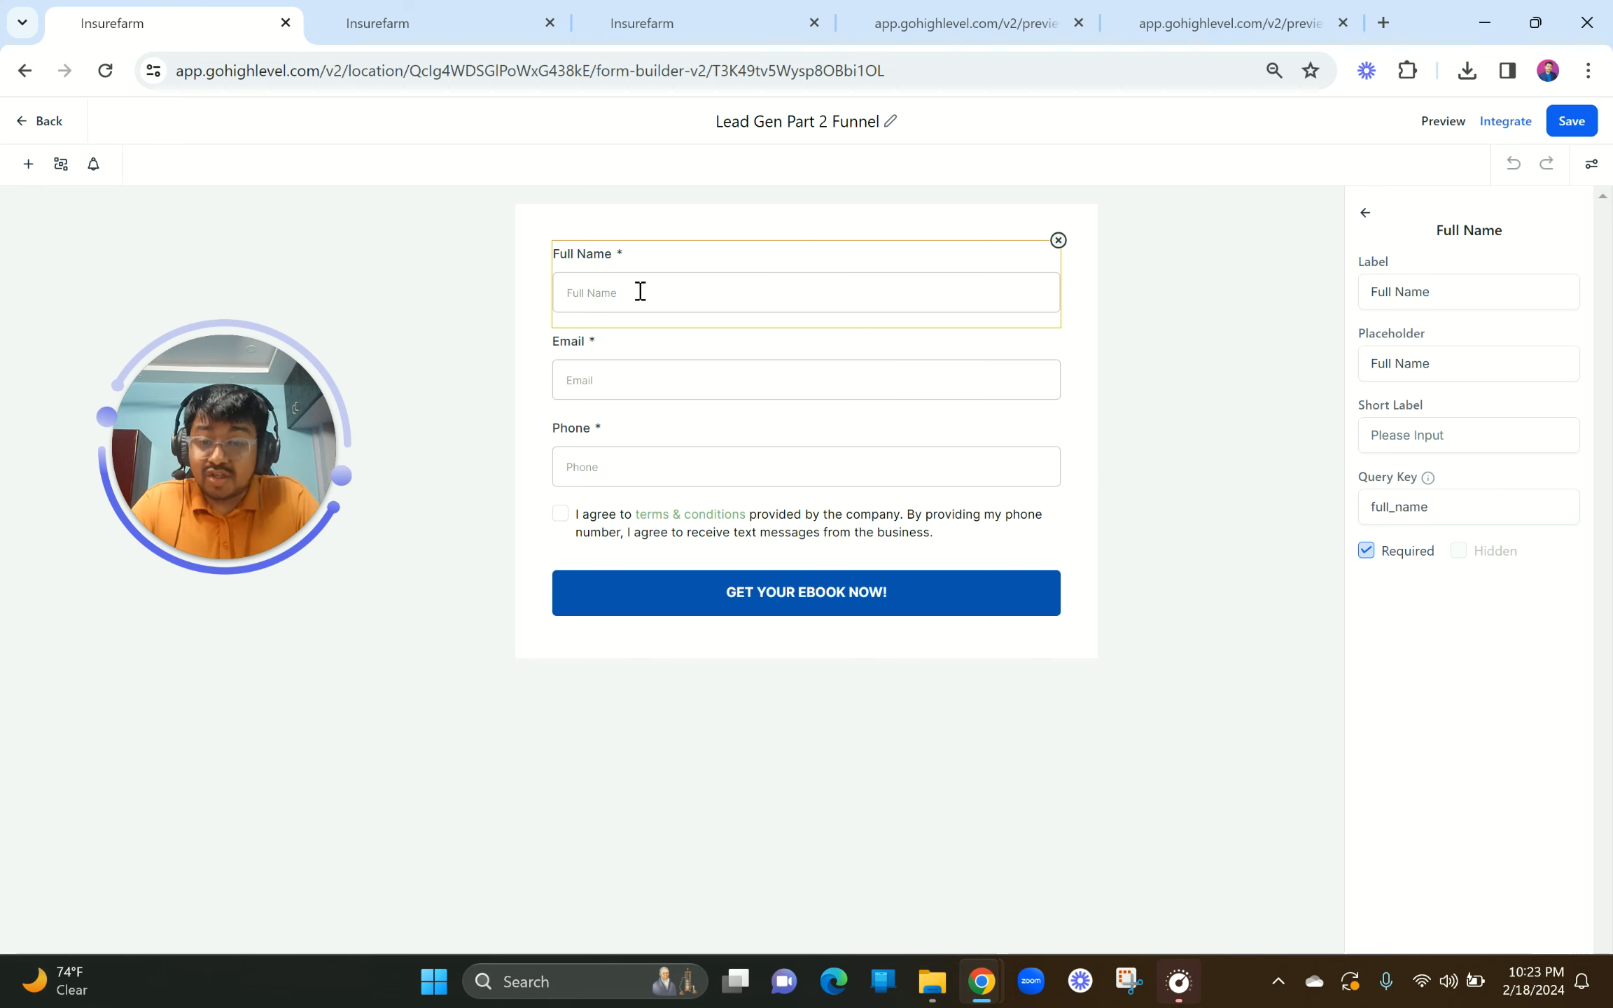
pyautogui.click(645, 379)
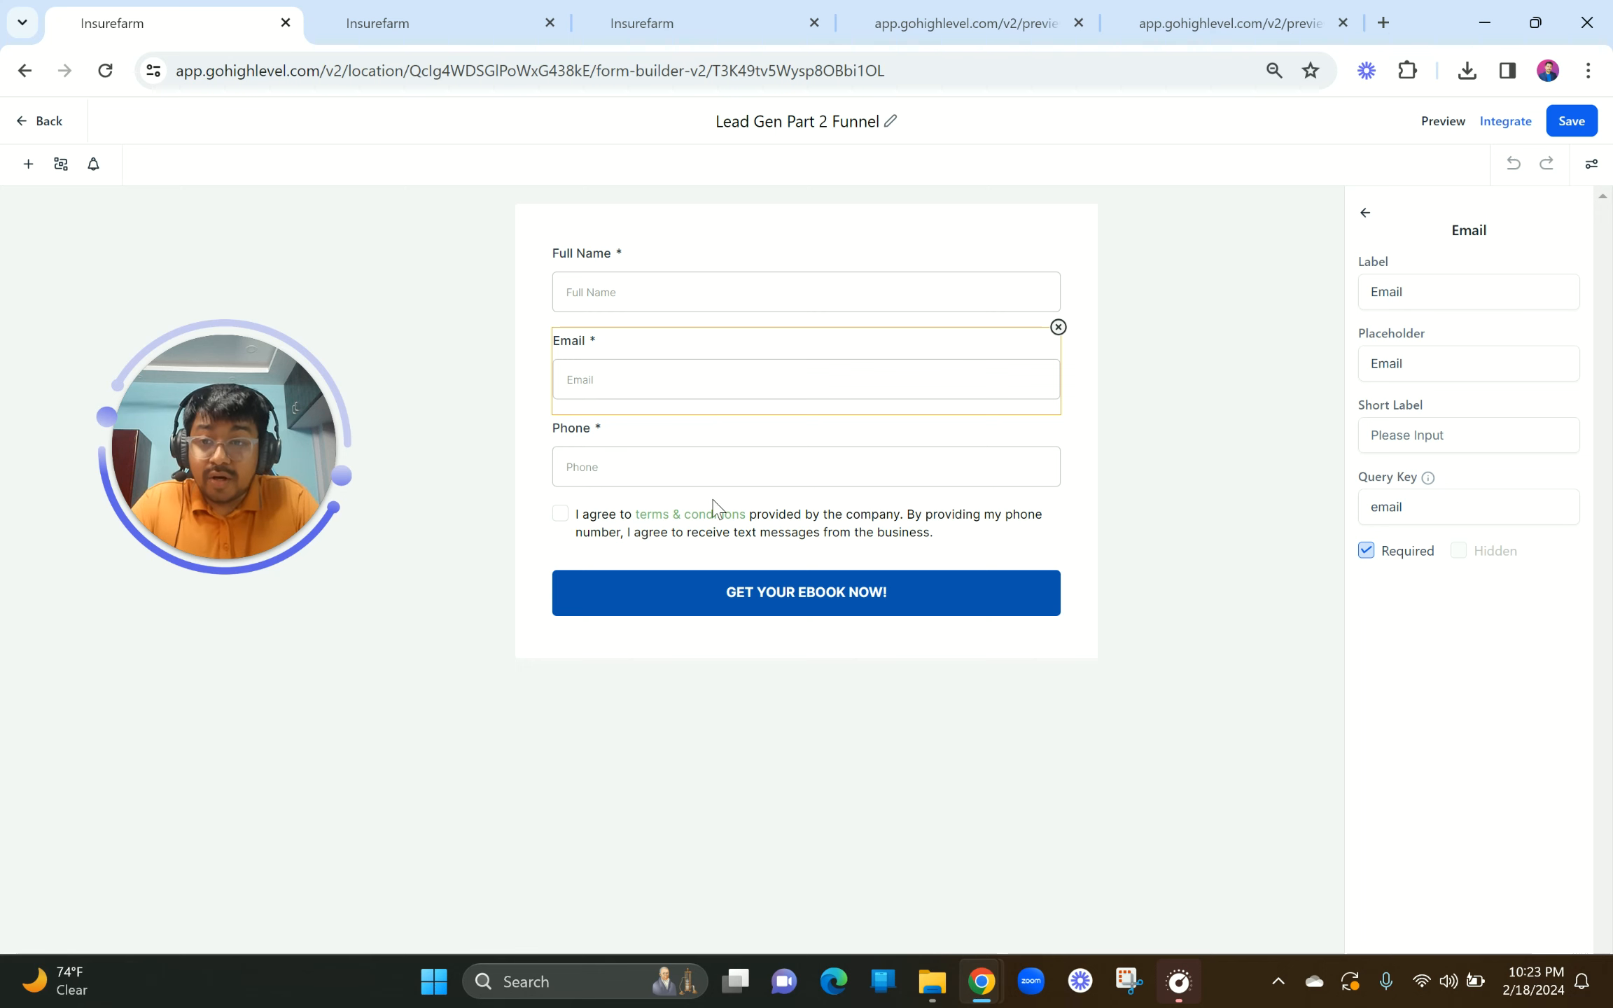
pyautogui.moveTo(238, 449); pyautogui.dragTo(304, 293)
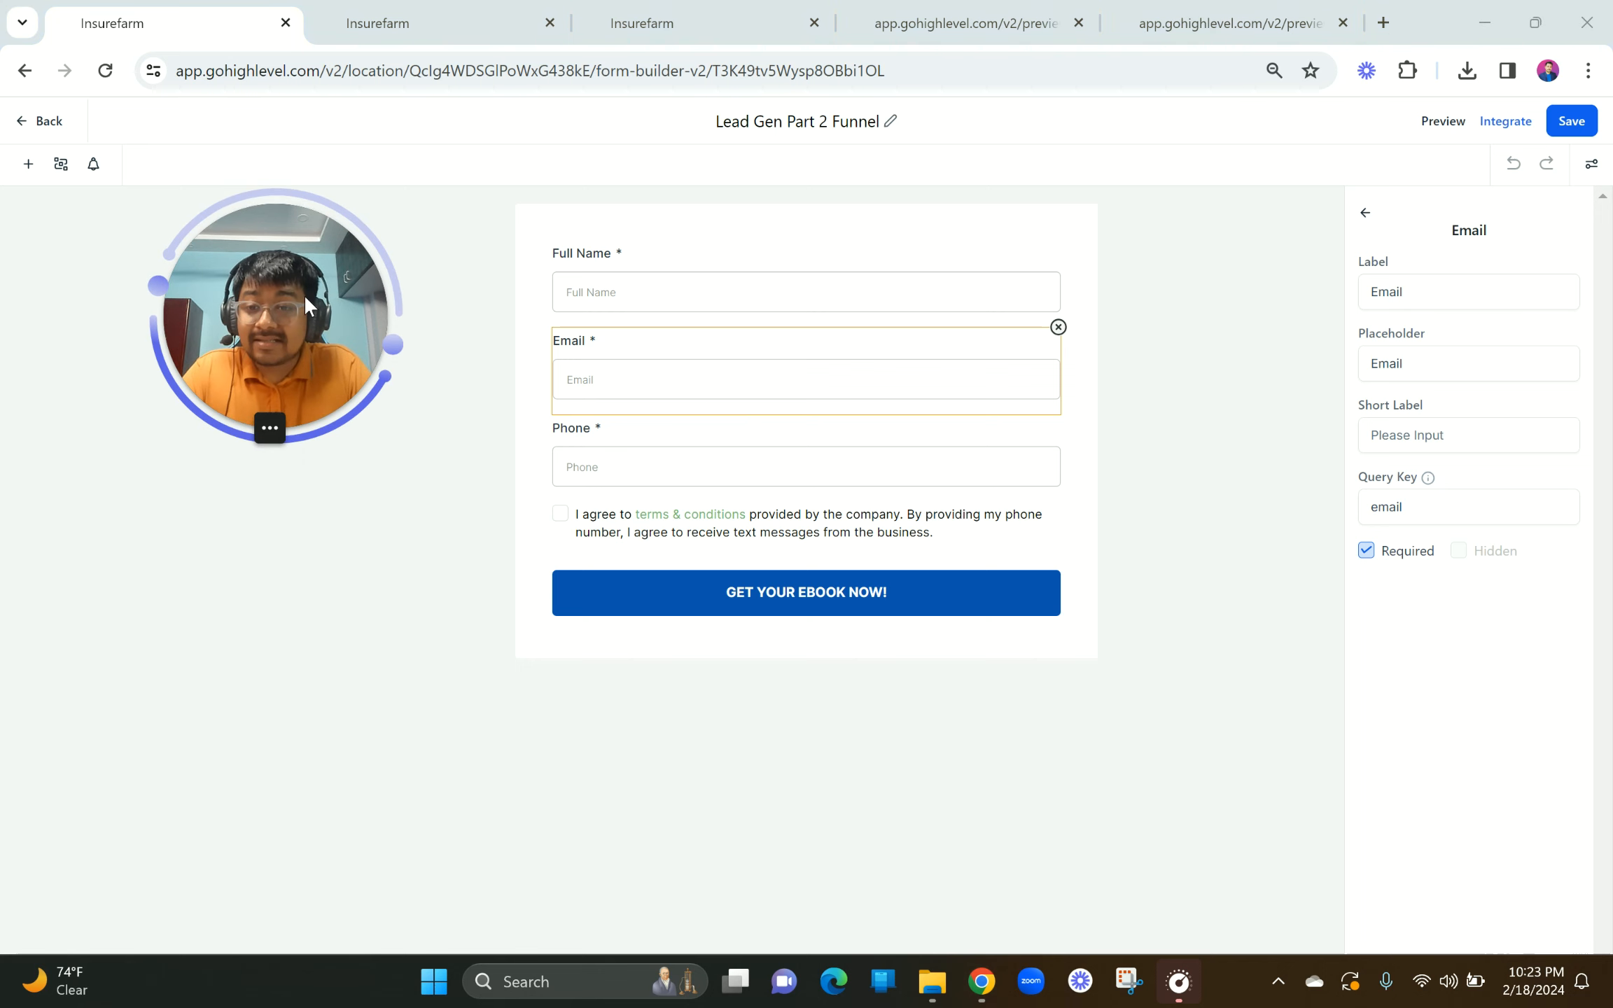
# Step: Place a Customized Text element directly beneath the 'GET YOUR EBOOK NOW!' button
pyautogui.click(28, 164)
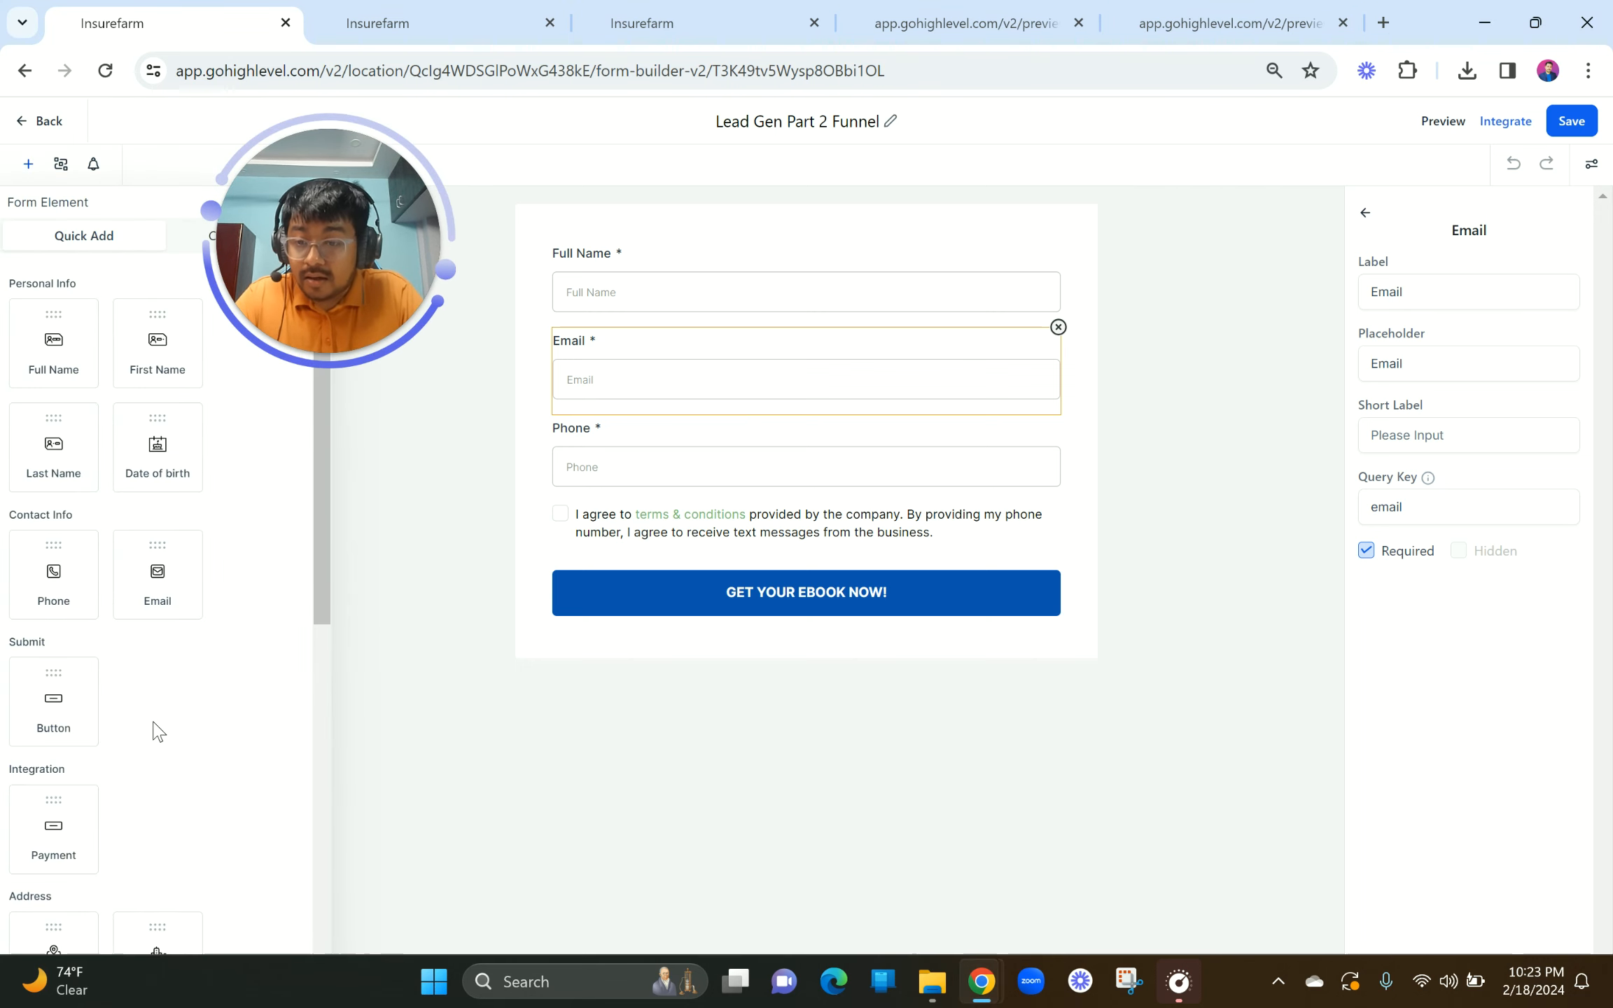
pyautogui.scroll(-5, 152, 728)
pyautogui.scroll(-5, 153, 723)
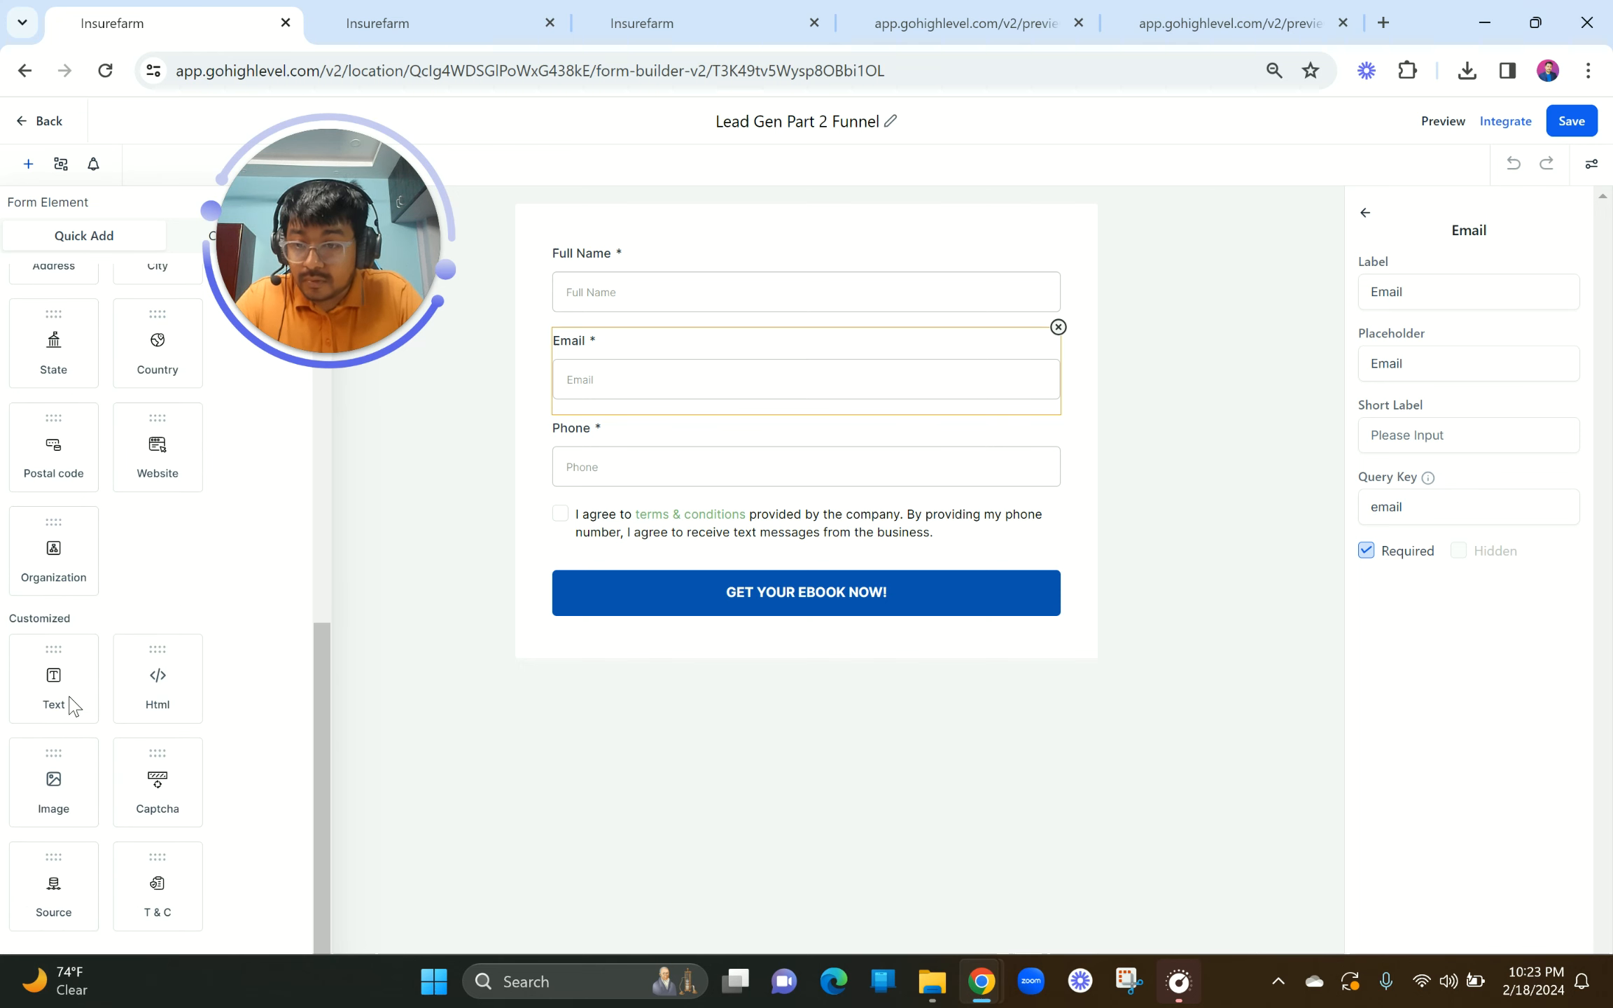
pyautogui.moveTo(70, 683); pyautogui.dragTo(35, 706)
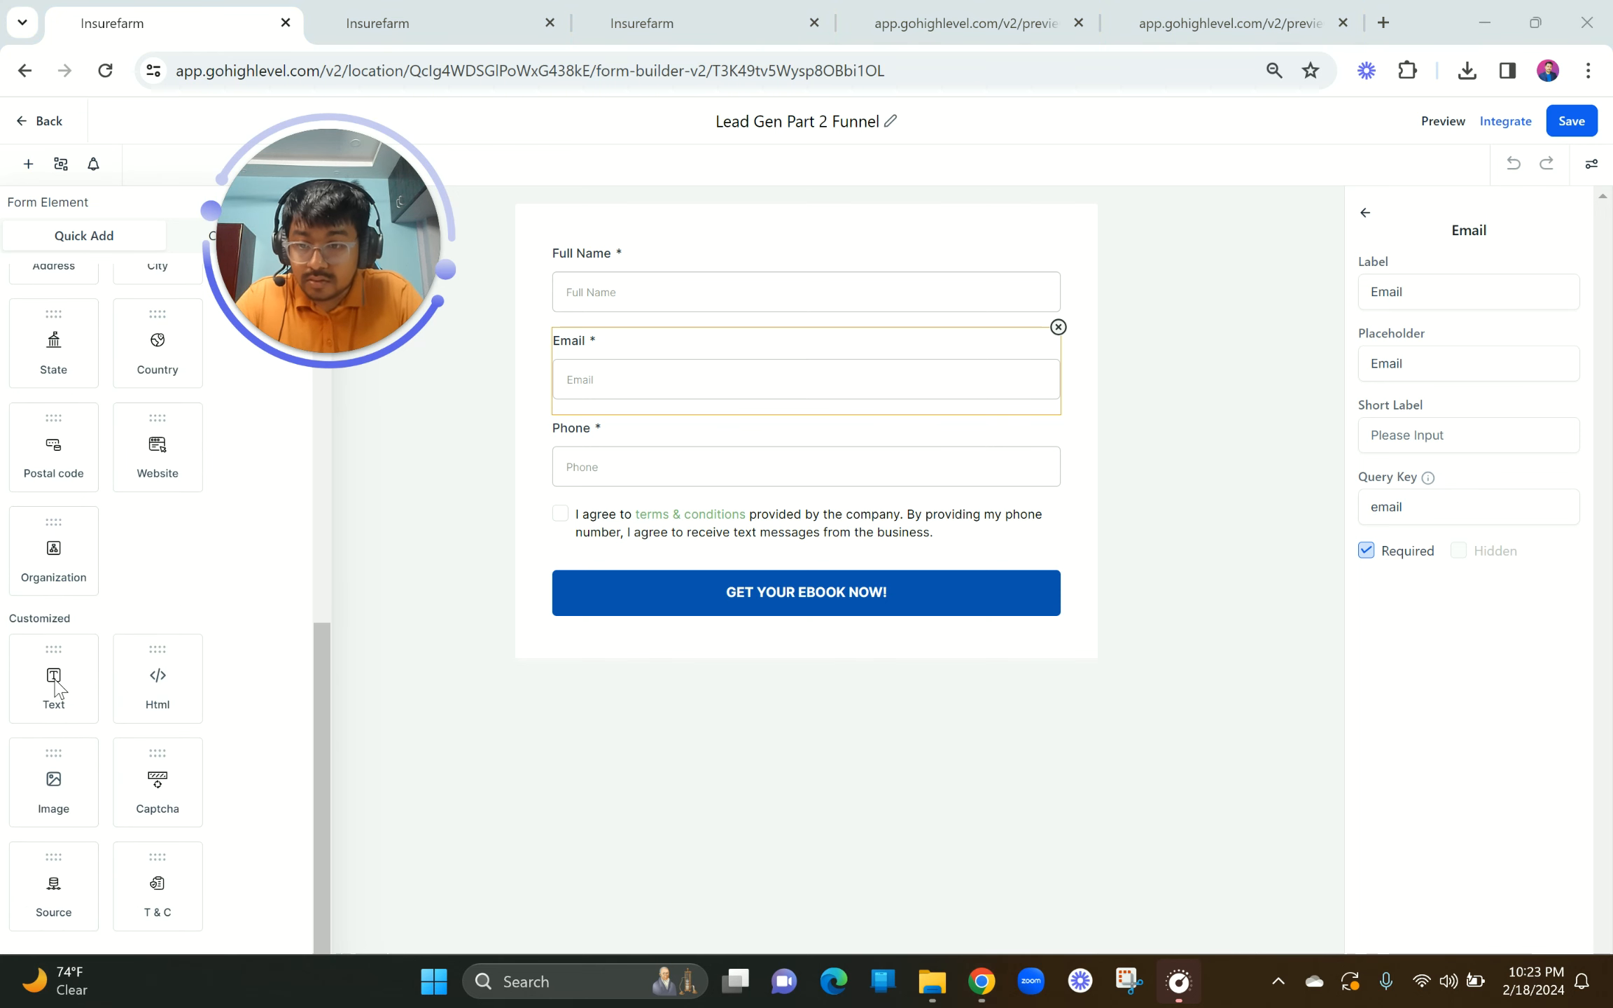
pyautogui.click(54, 679)
pyautogui.moveTo(52, 564); pyautogui.dragTo(53, 395)
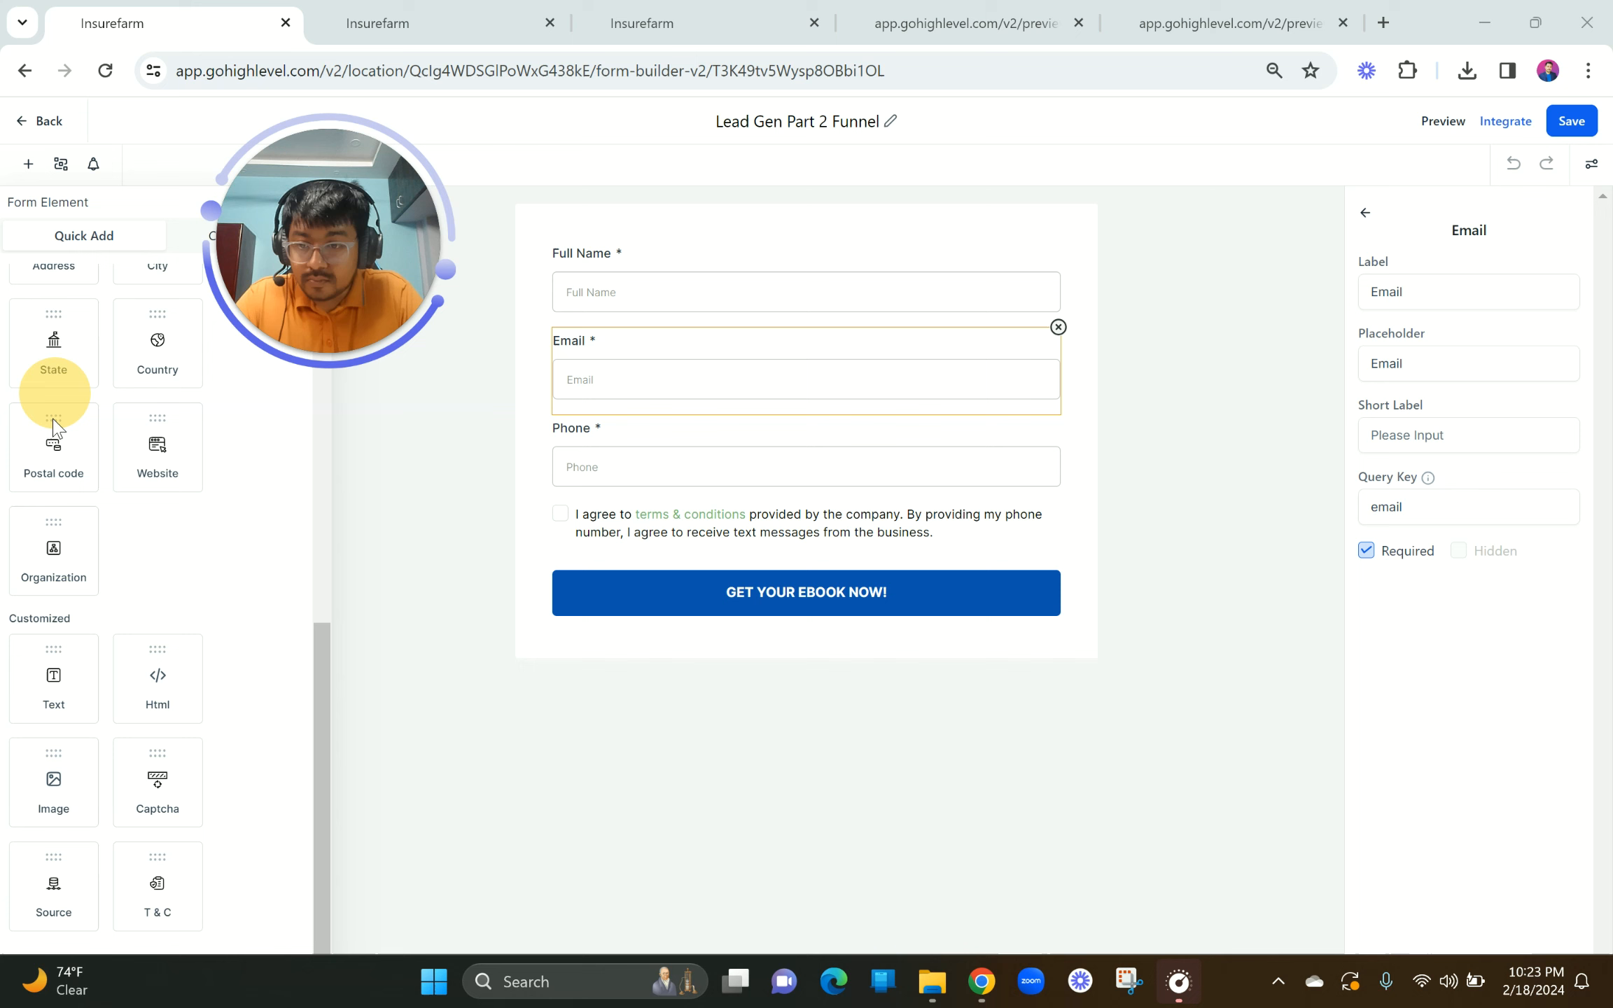
pyautogui.click(52, 690)
pyautogui.click(52, 690)
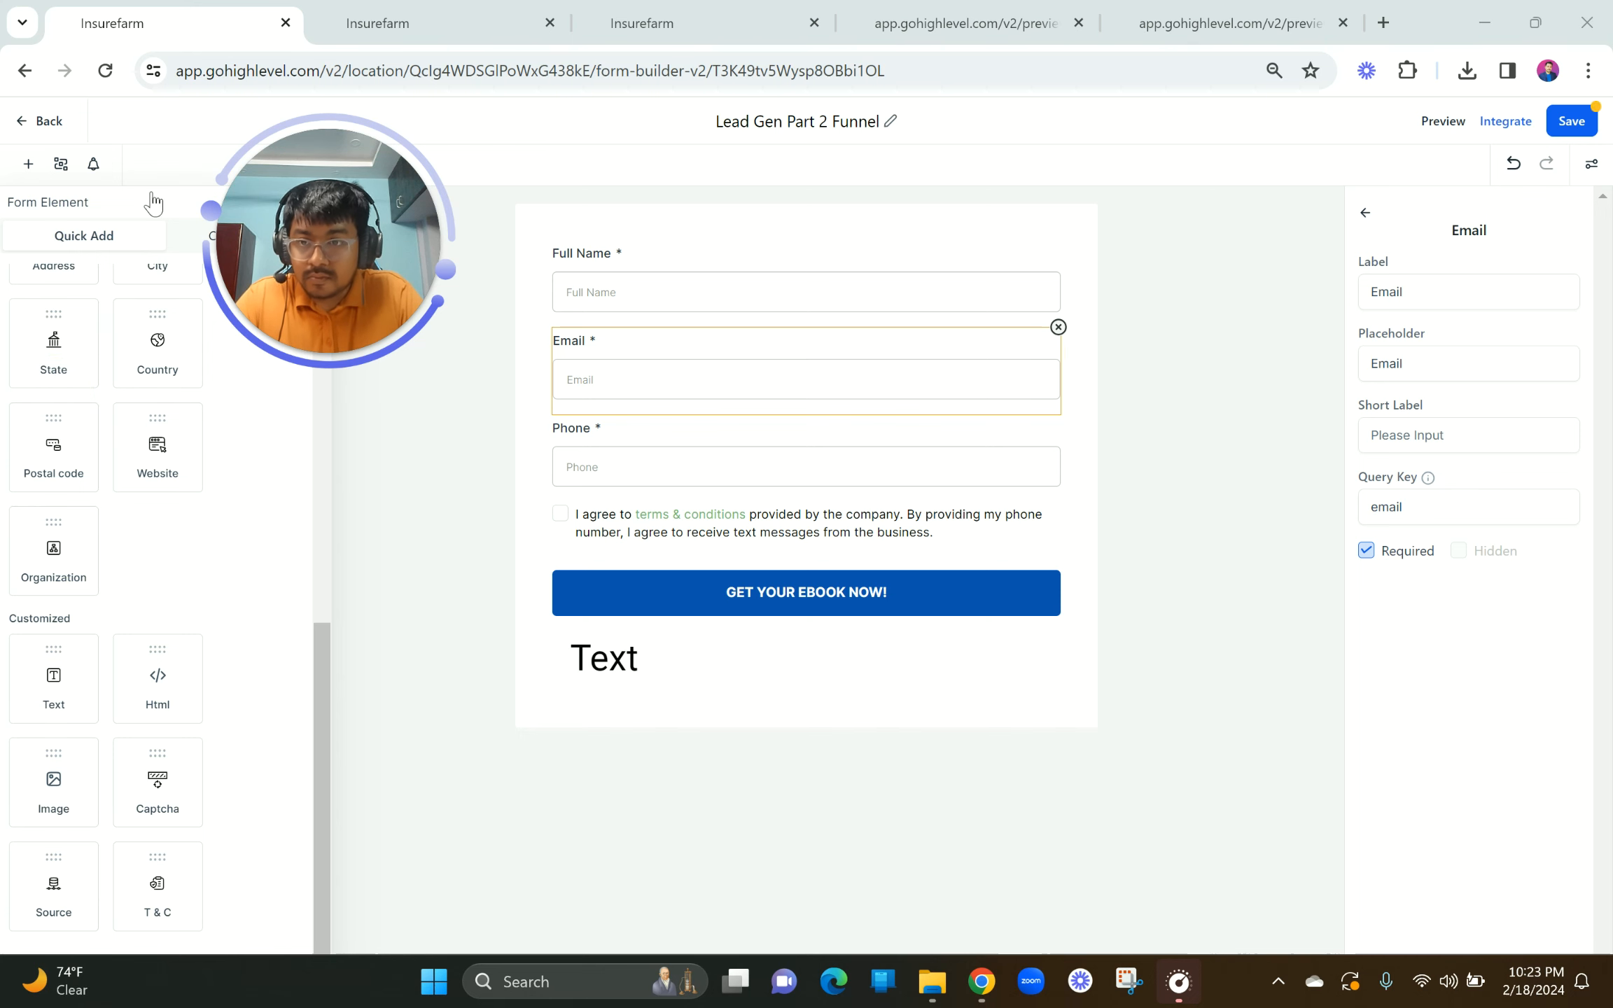
# Step: Select the new Text element on the form, clearing the stray page-wide selection
pyautogui.click(600, 648)
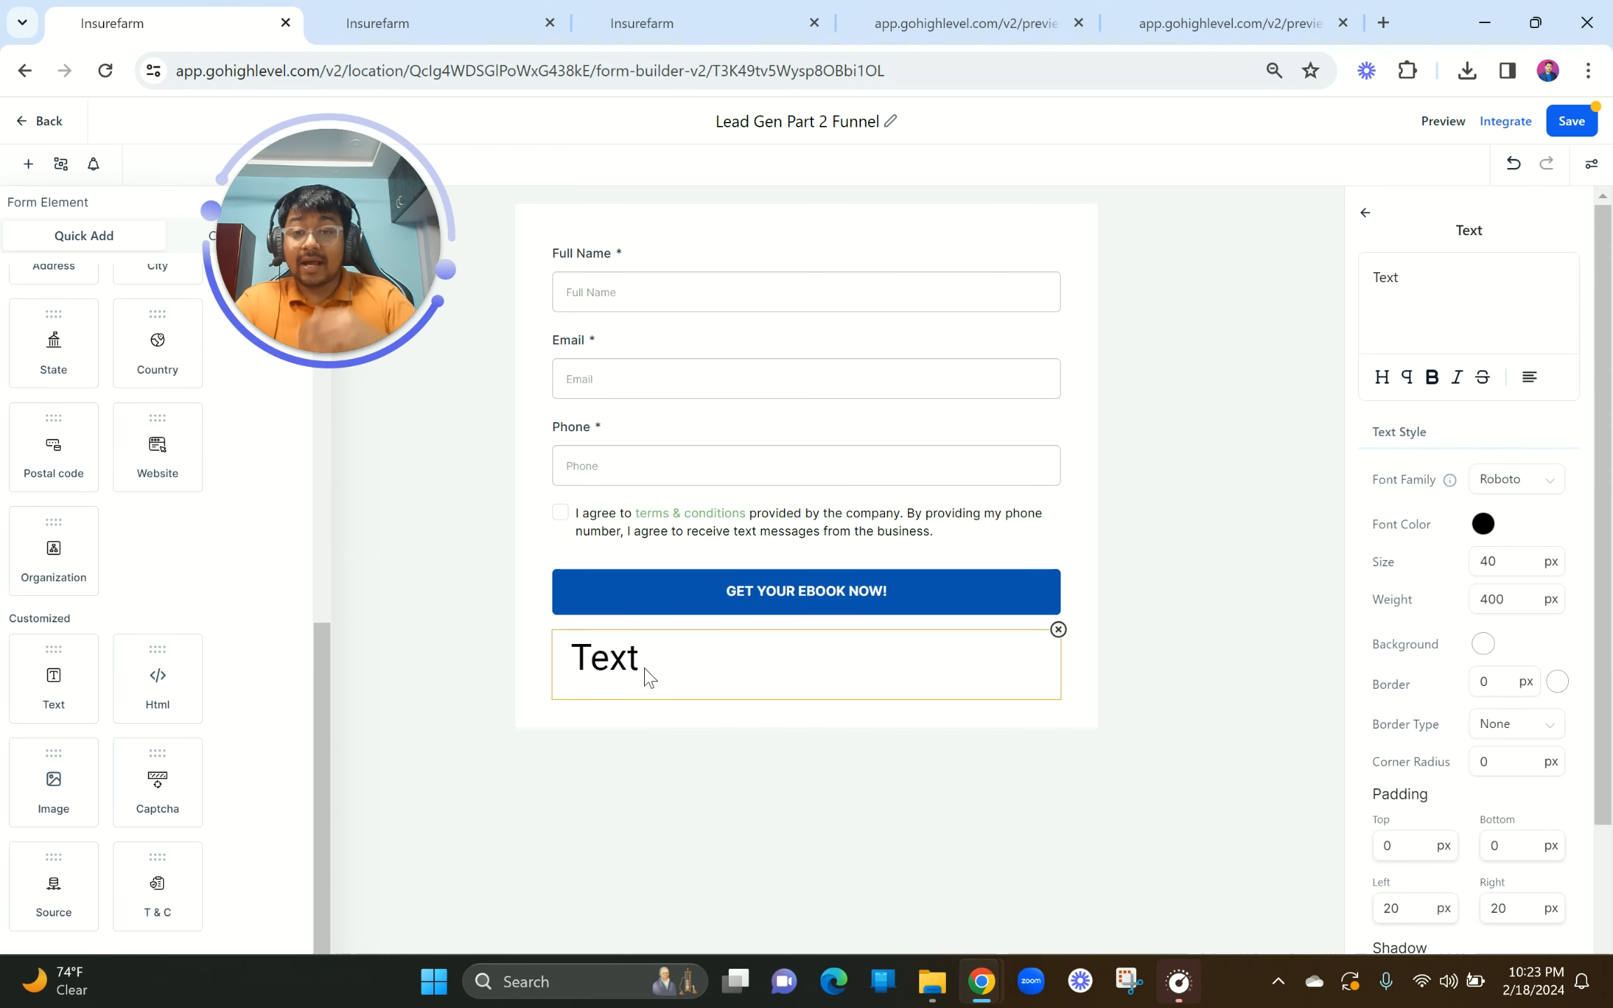
pyautogui.click(611, 658)
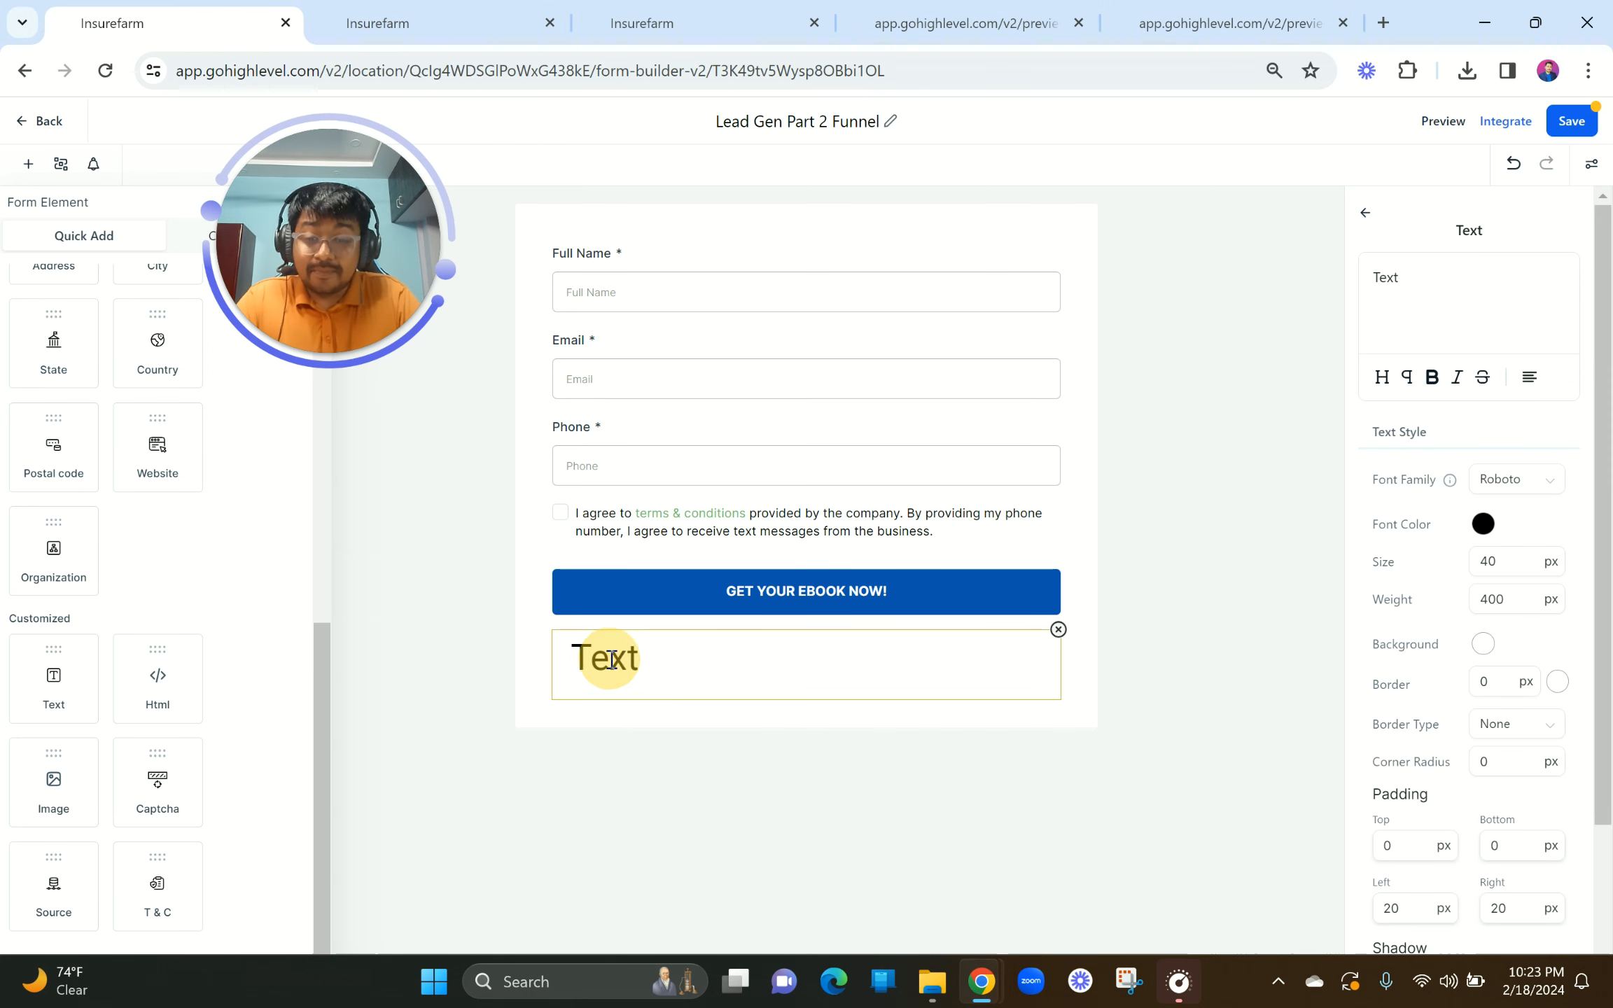
pyautogui.click(611, 658)
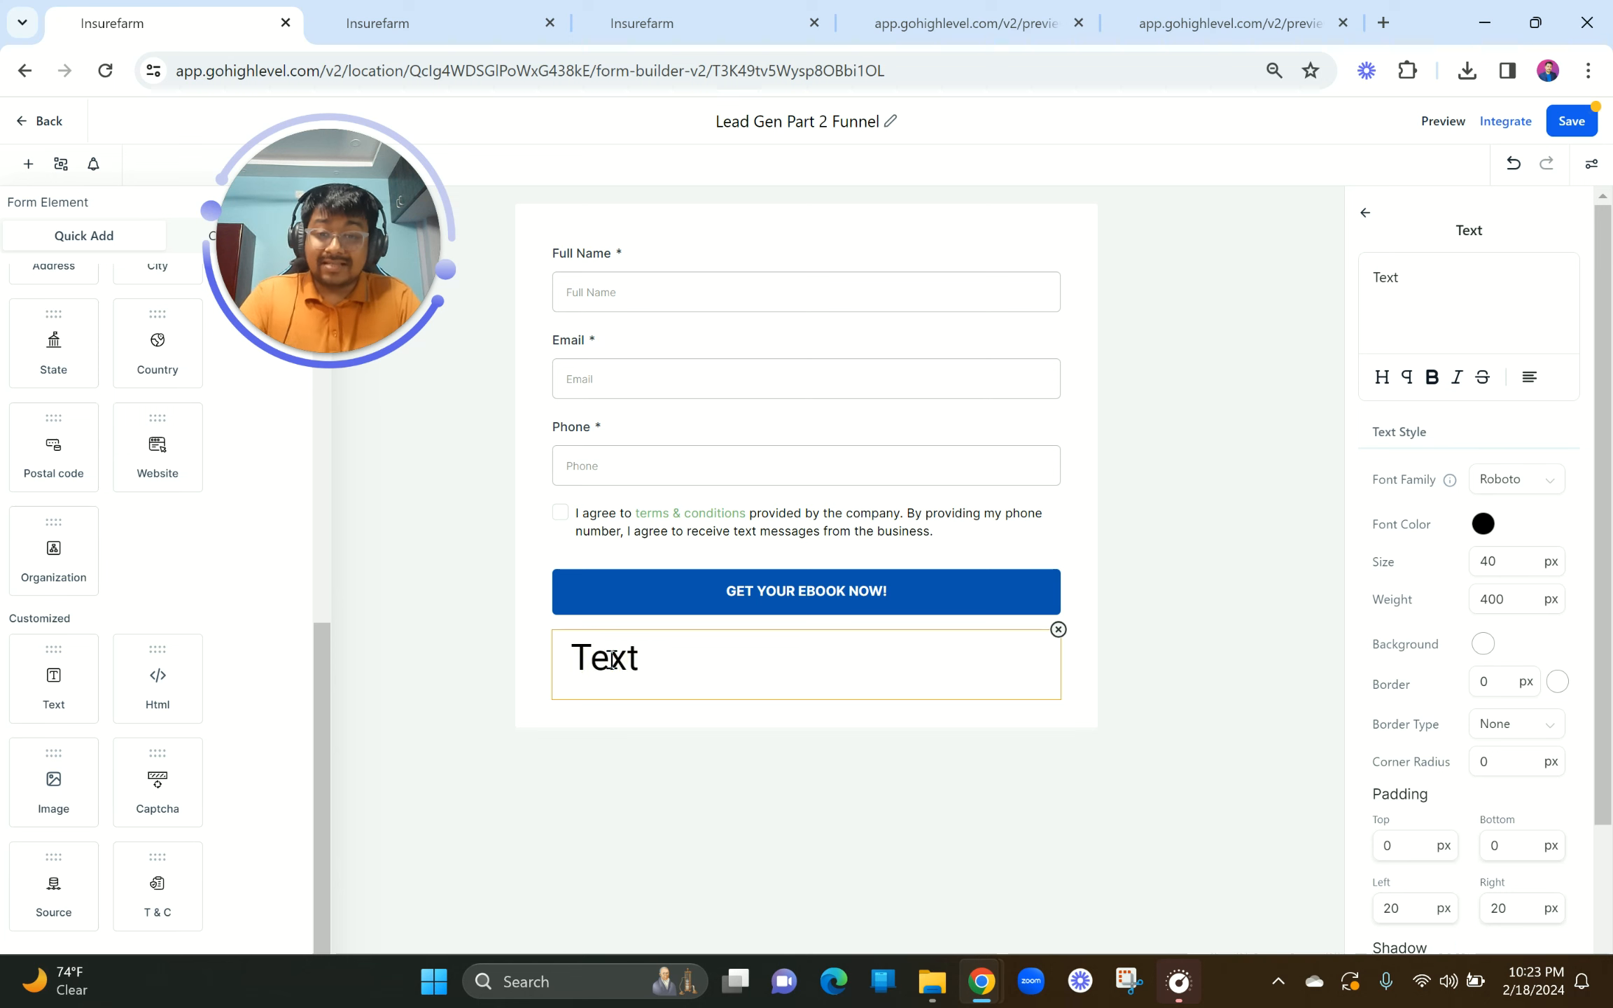
pyautogui.hotkey('ctrl', 'a')
pyautogui.click(611, 658)
pyautogui.hotkey('ctrl', 'a')
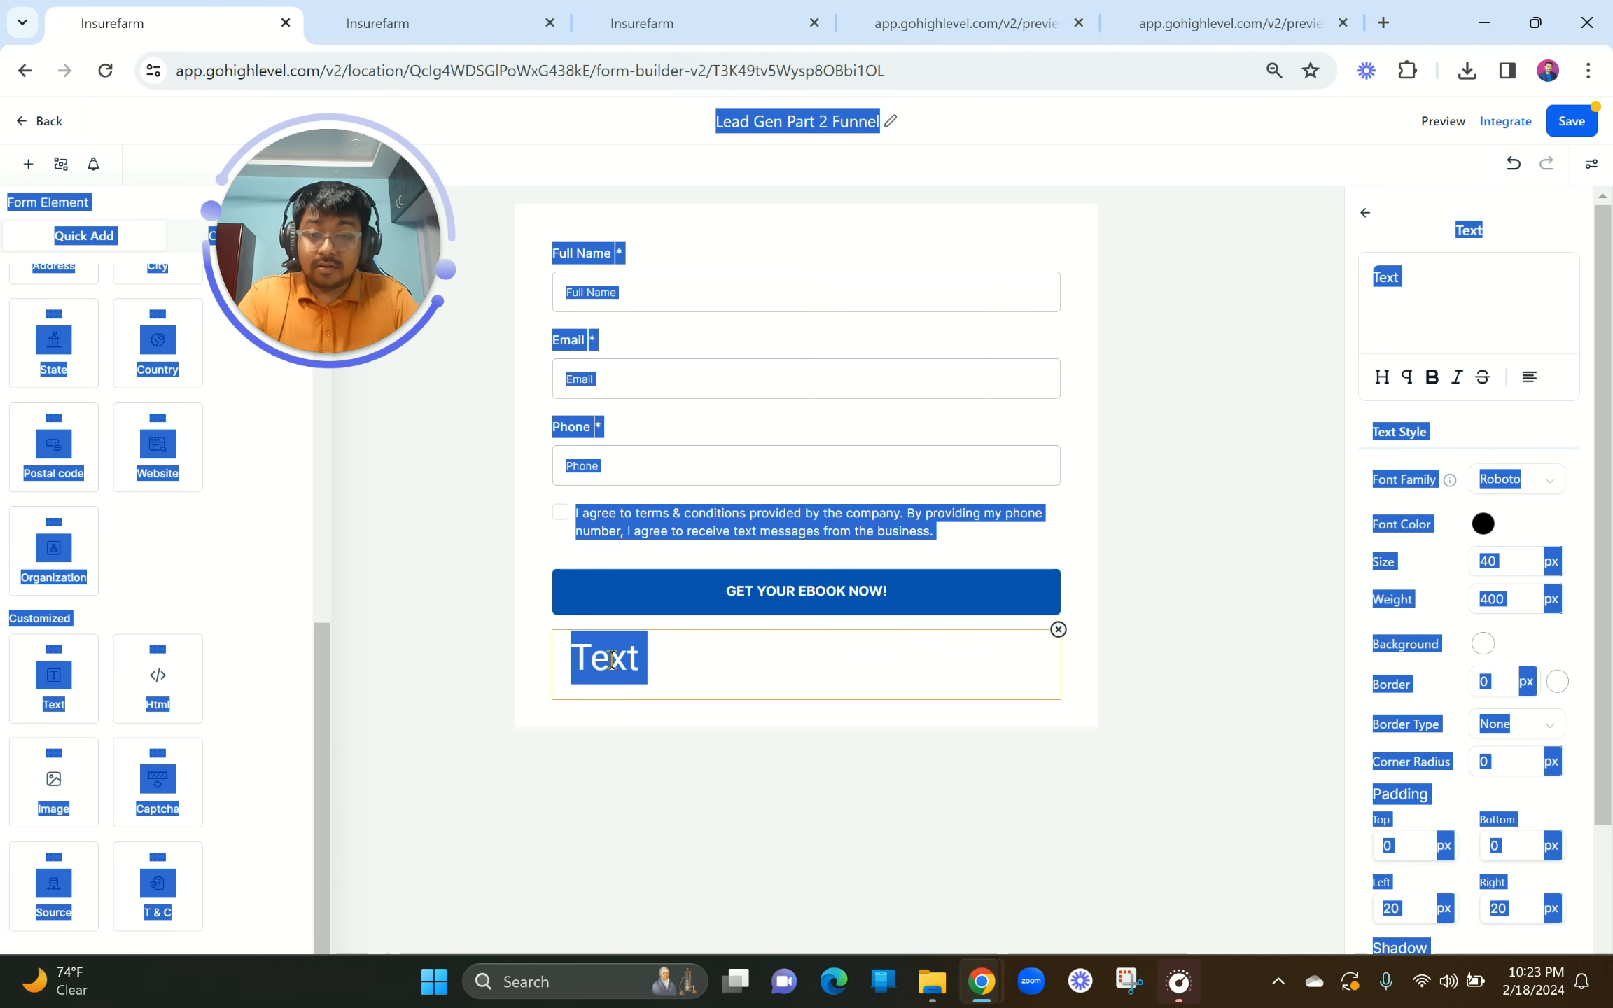
pyautogui.click(612, 659)
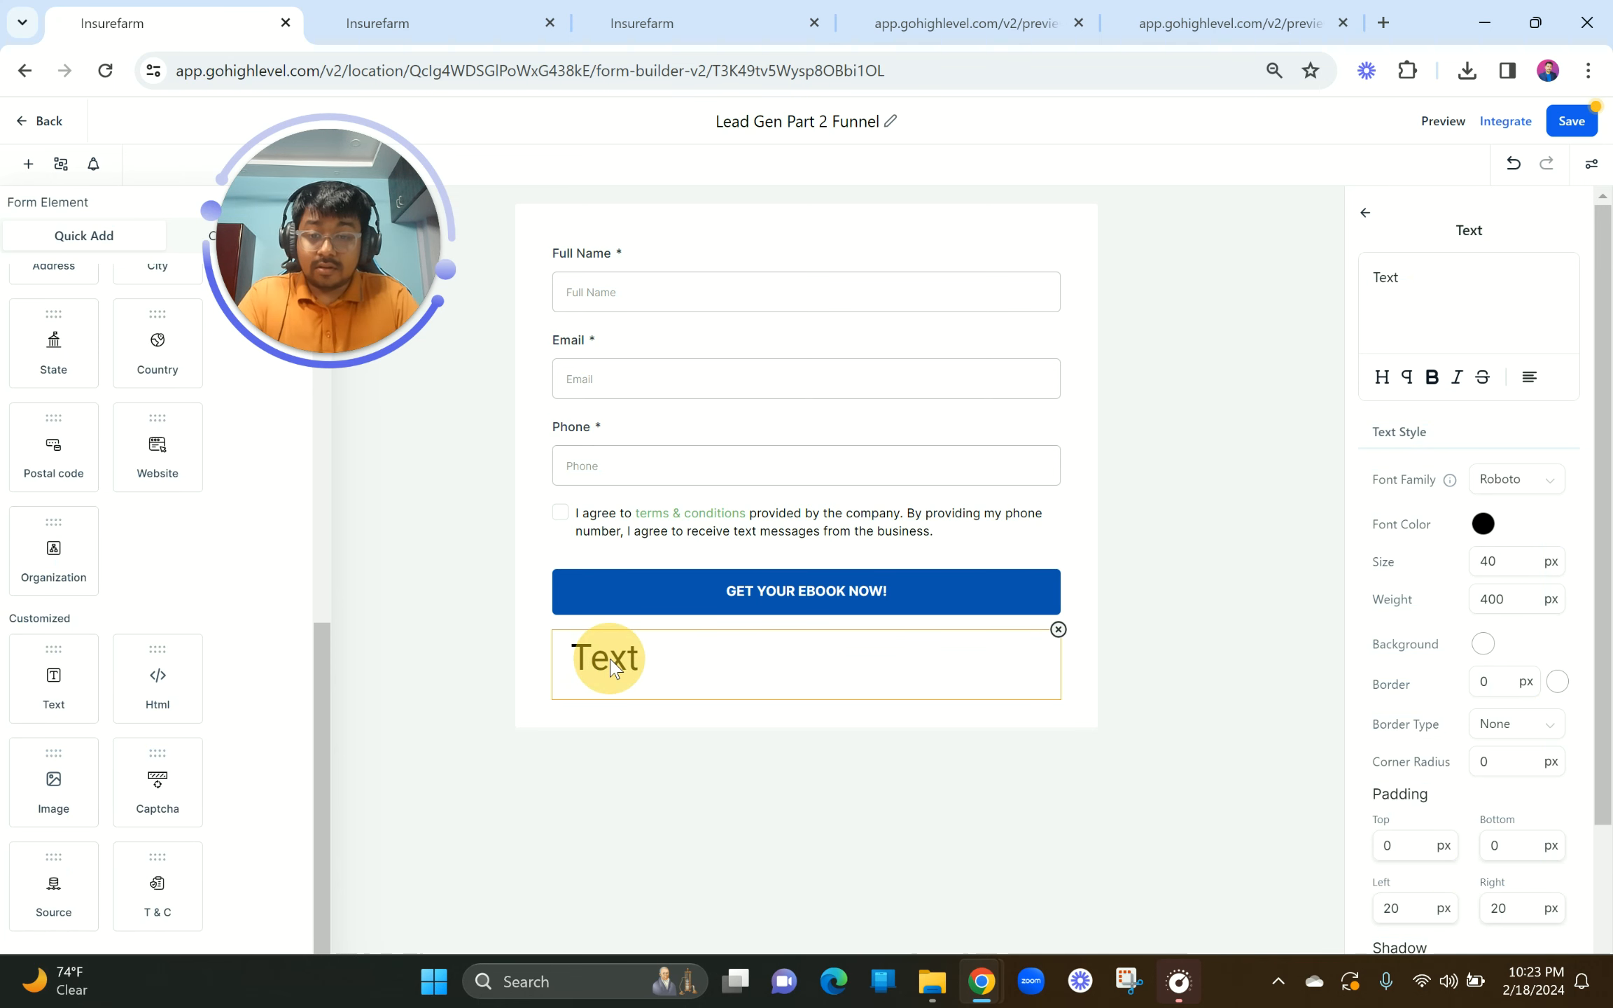
# Step: Replace the placeholder 'Text' with 'Please submit your best email so that we can send you the copy of the ebook'
pyautogui.click(1405, 282)
pyautogui.press('BackSpace')
pyautogui.press('BackSpace')
pyautogui.press('BackSpace')
pyautogui.press('BackSpace')
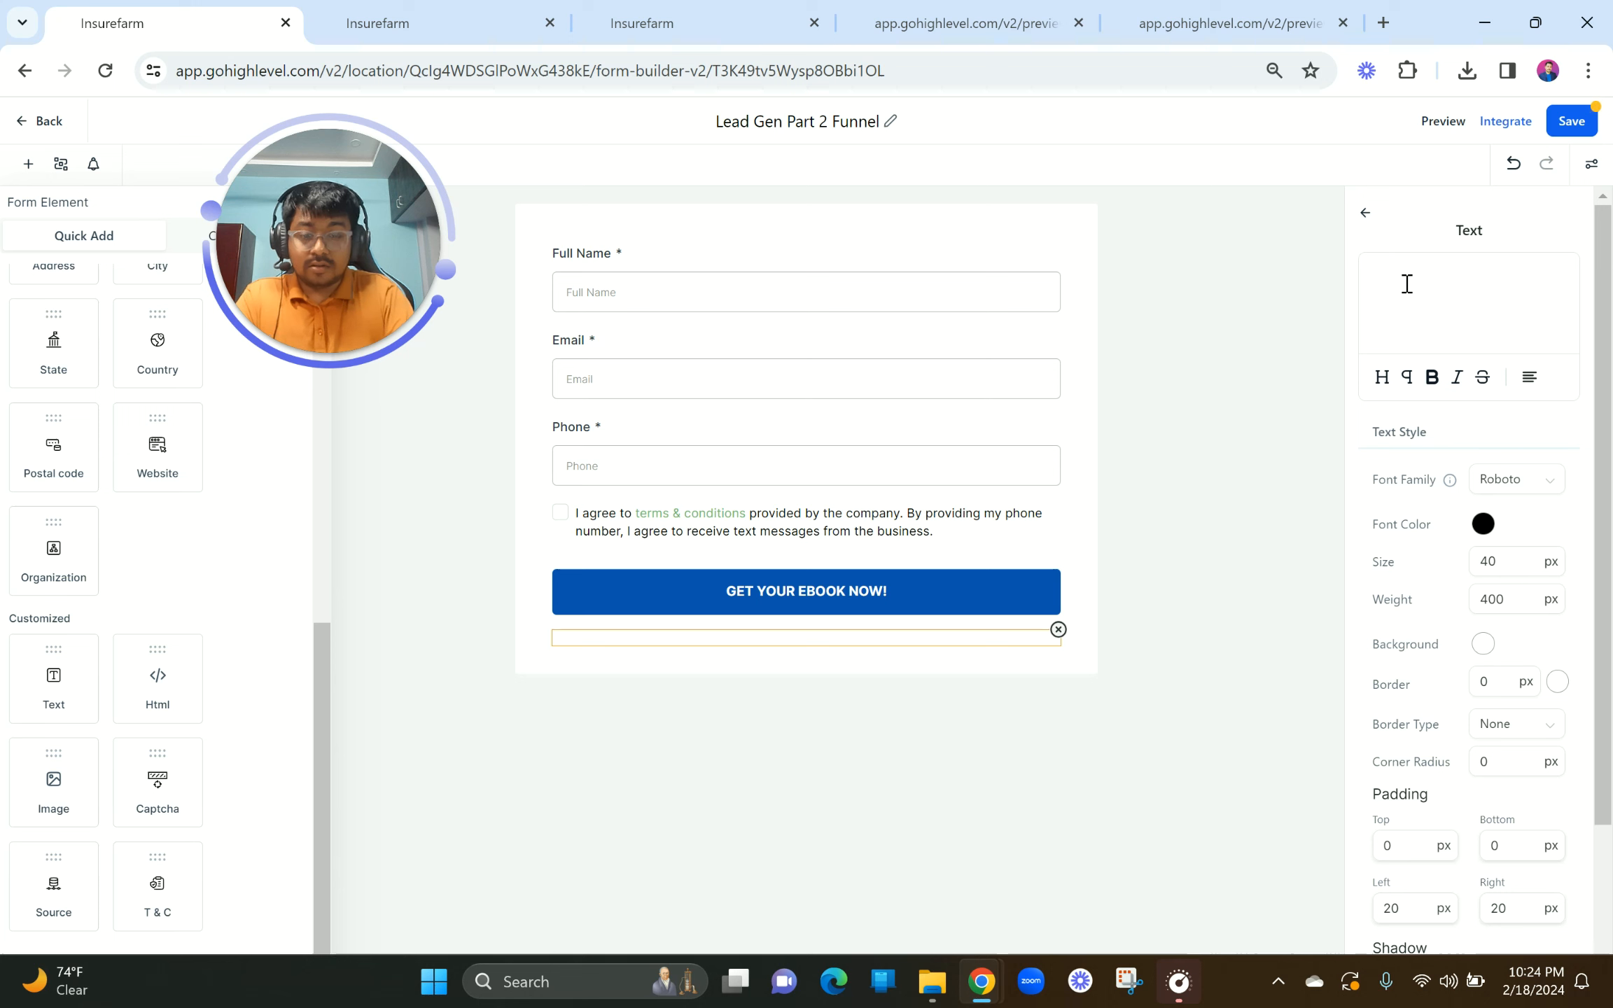
pyautogui.write('Please su')
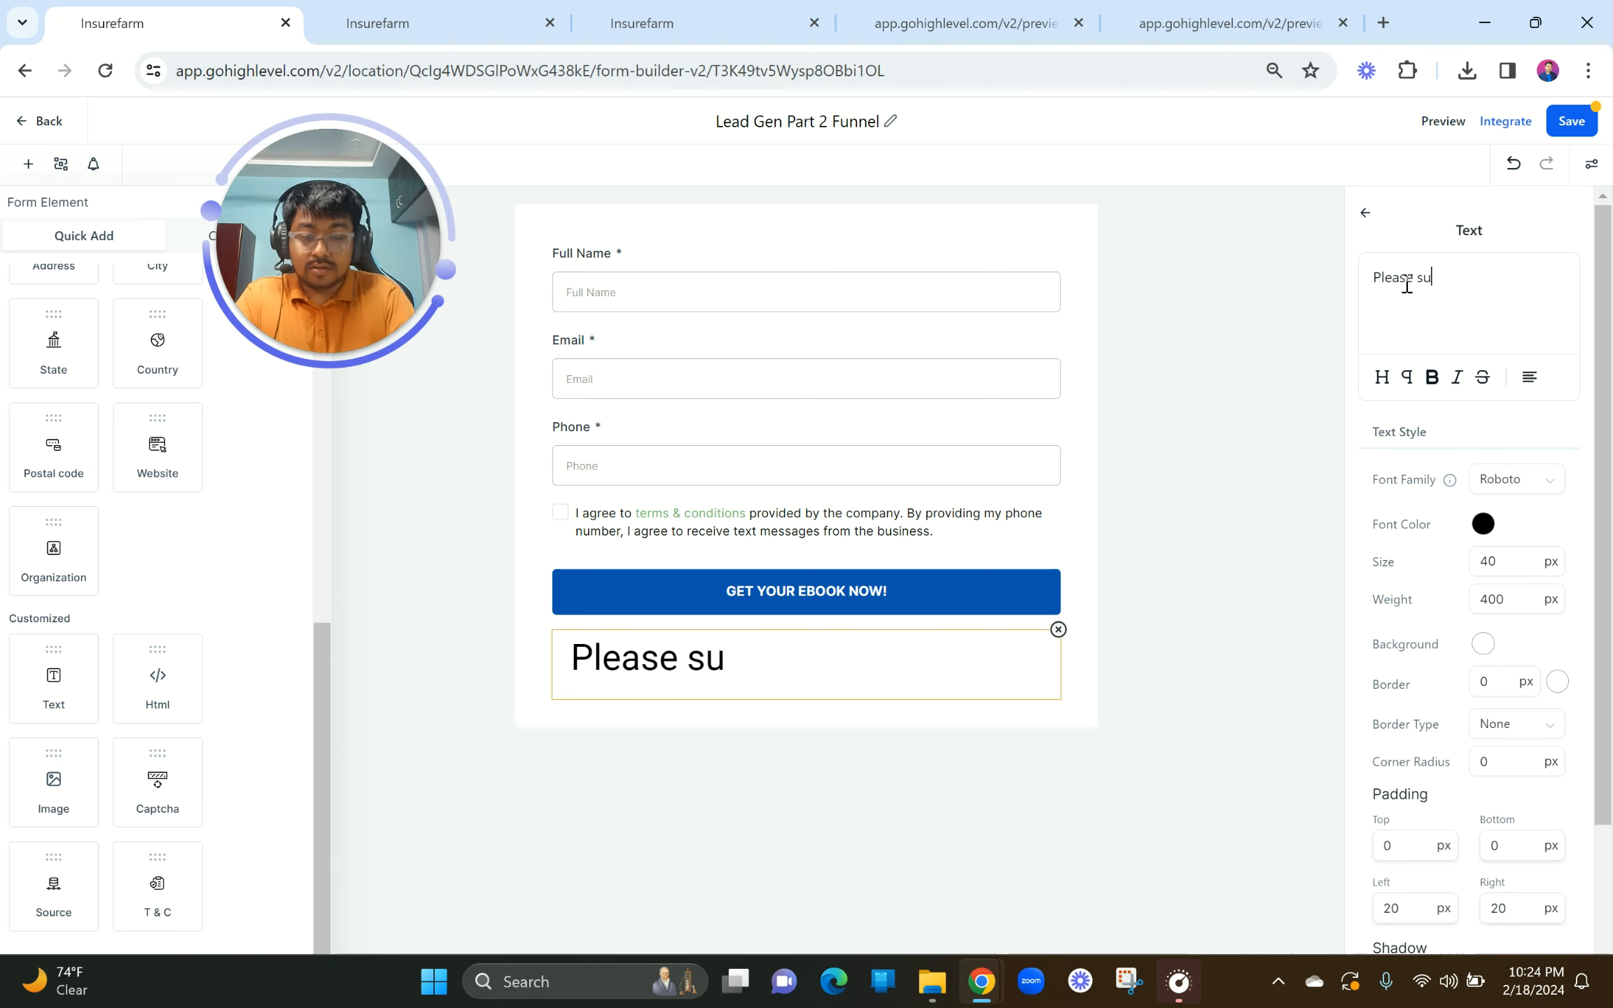
pyautogui.write('bmit your ')
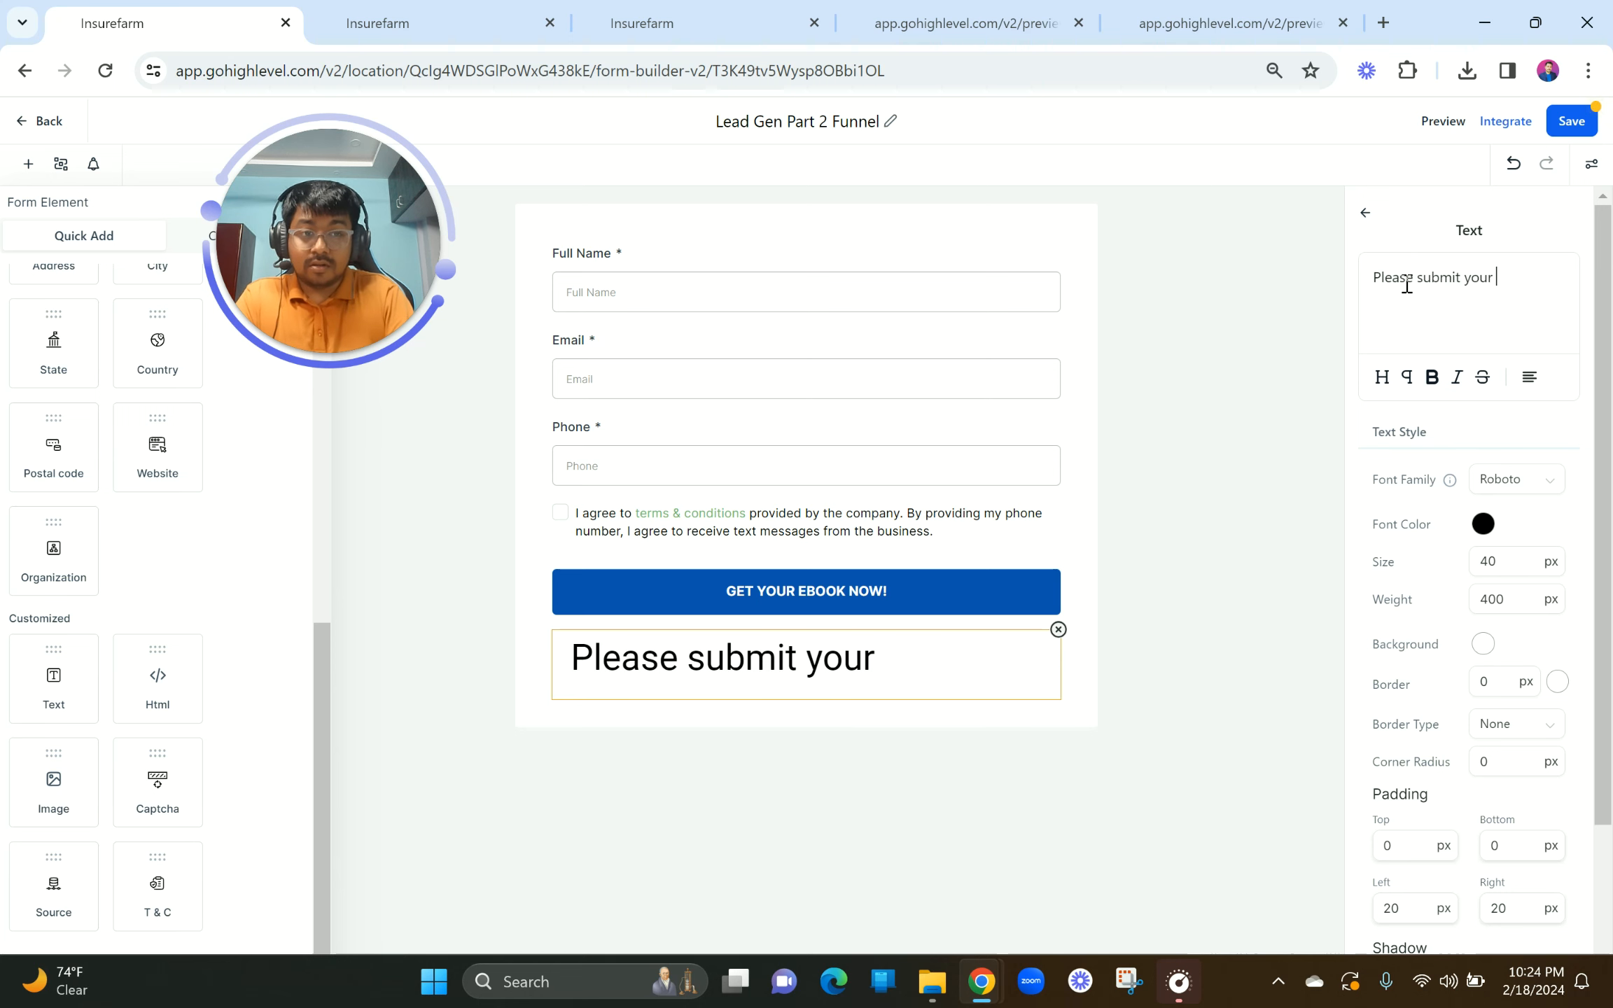
pyautogui.write('best email ')
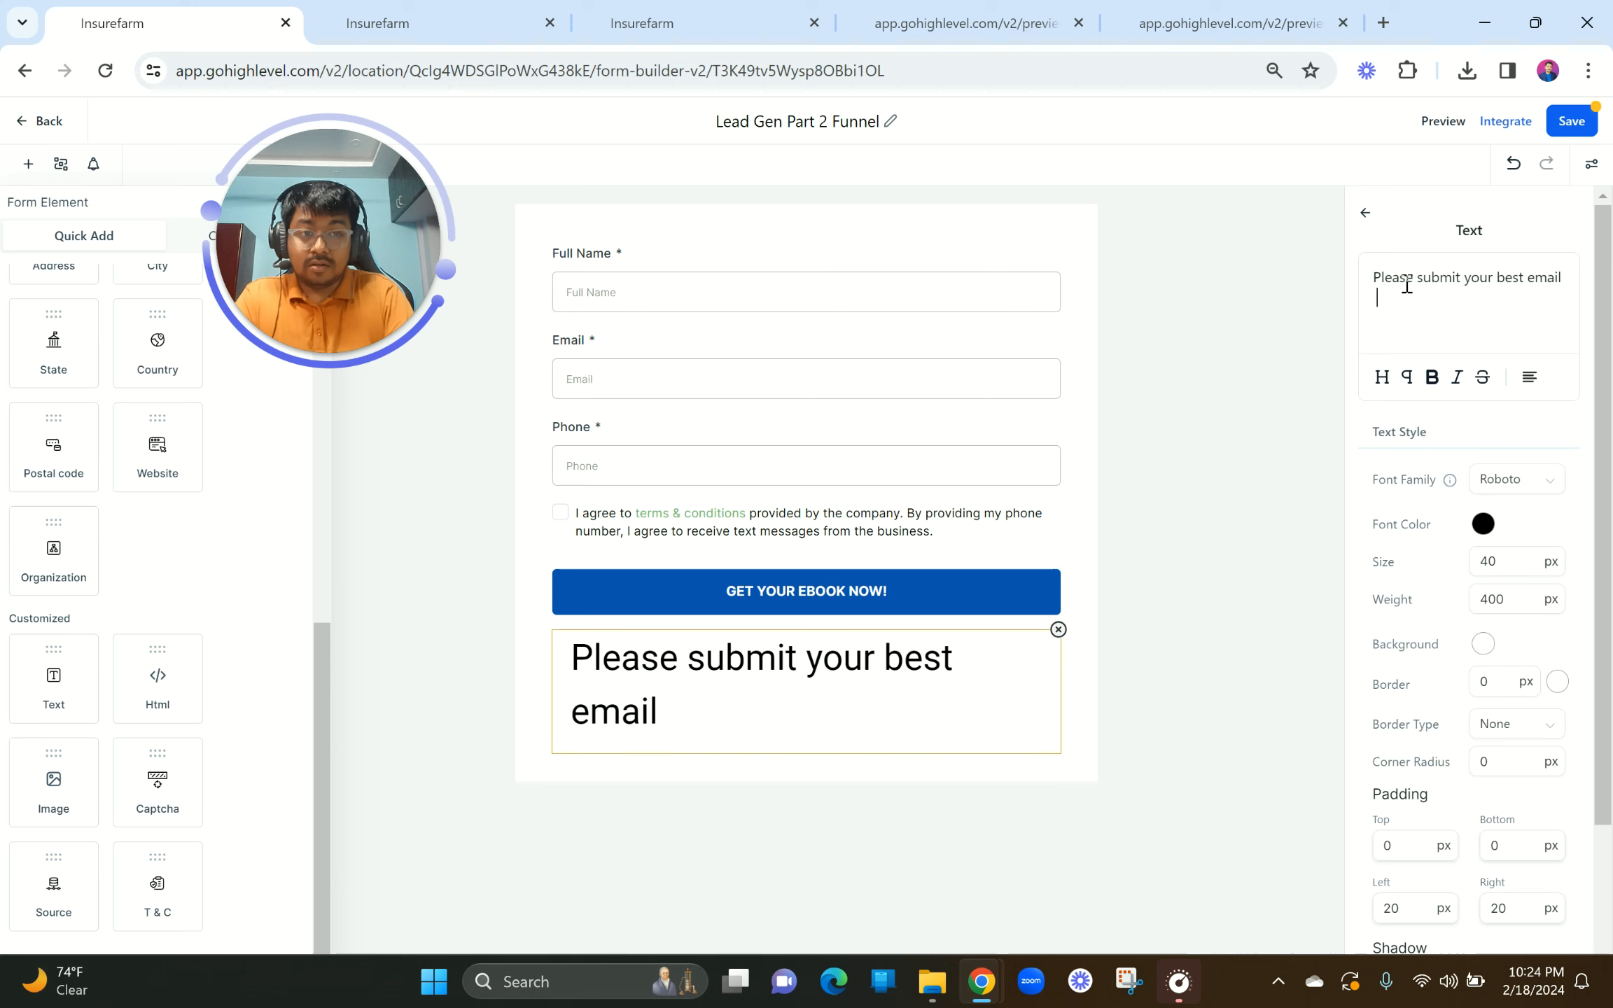
pyautogui.write('so that we can ')
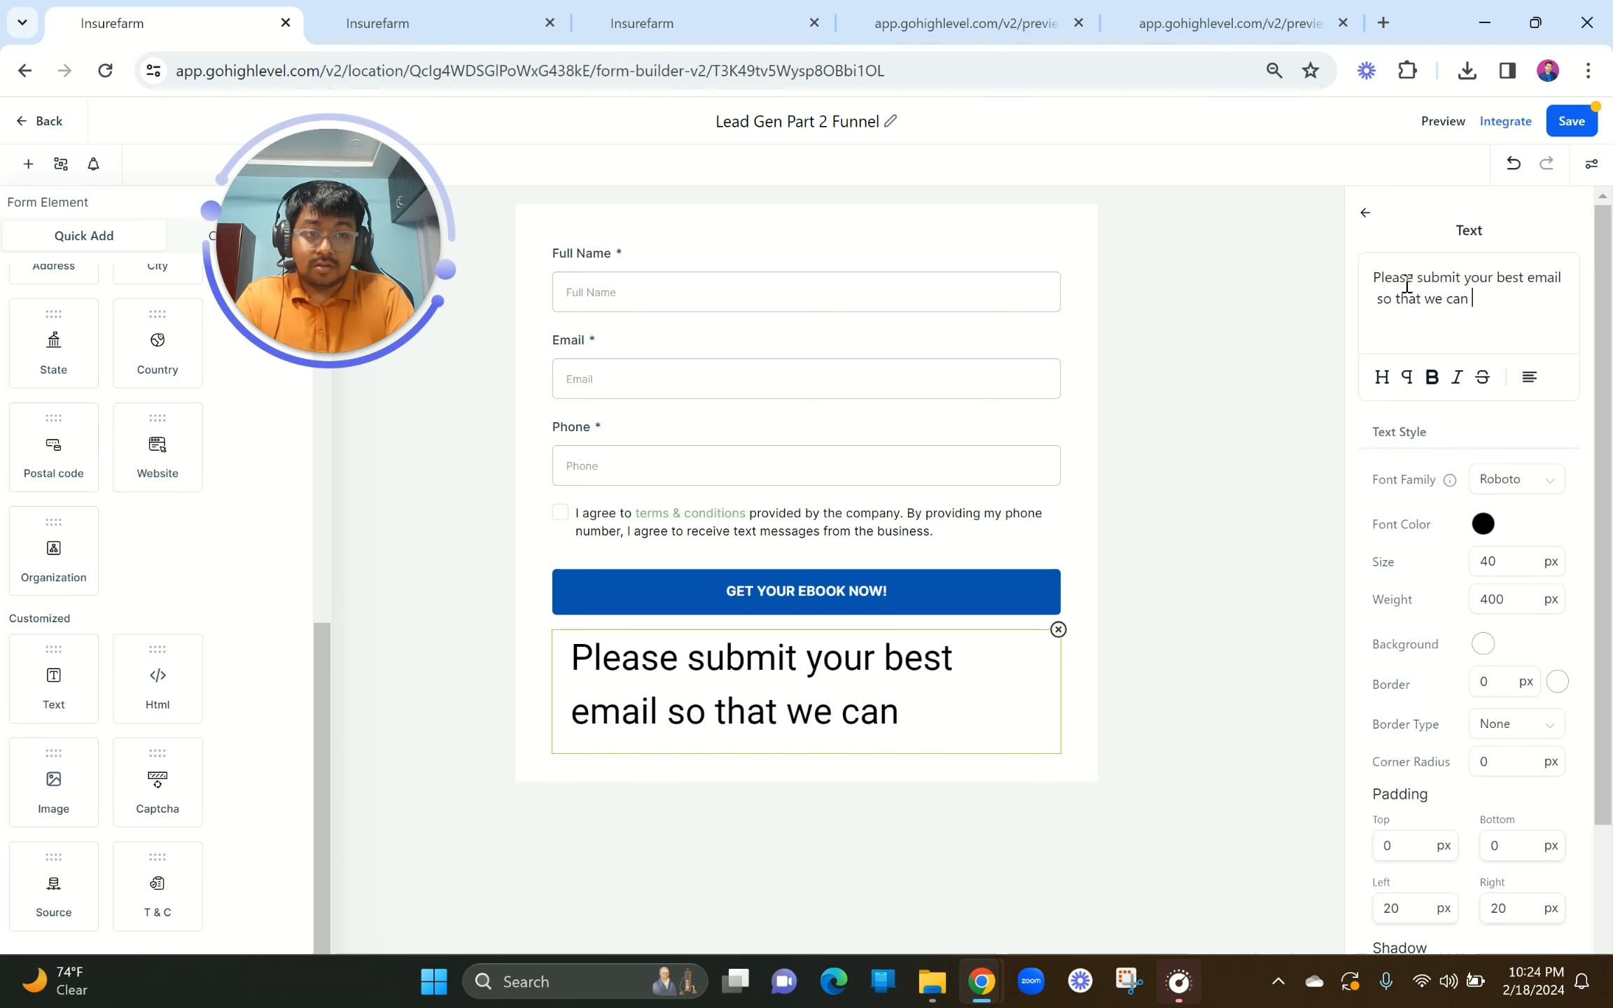
pyautogui.write('send you the ')
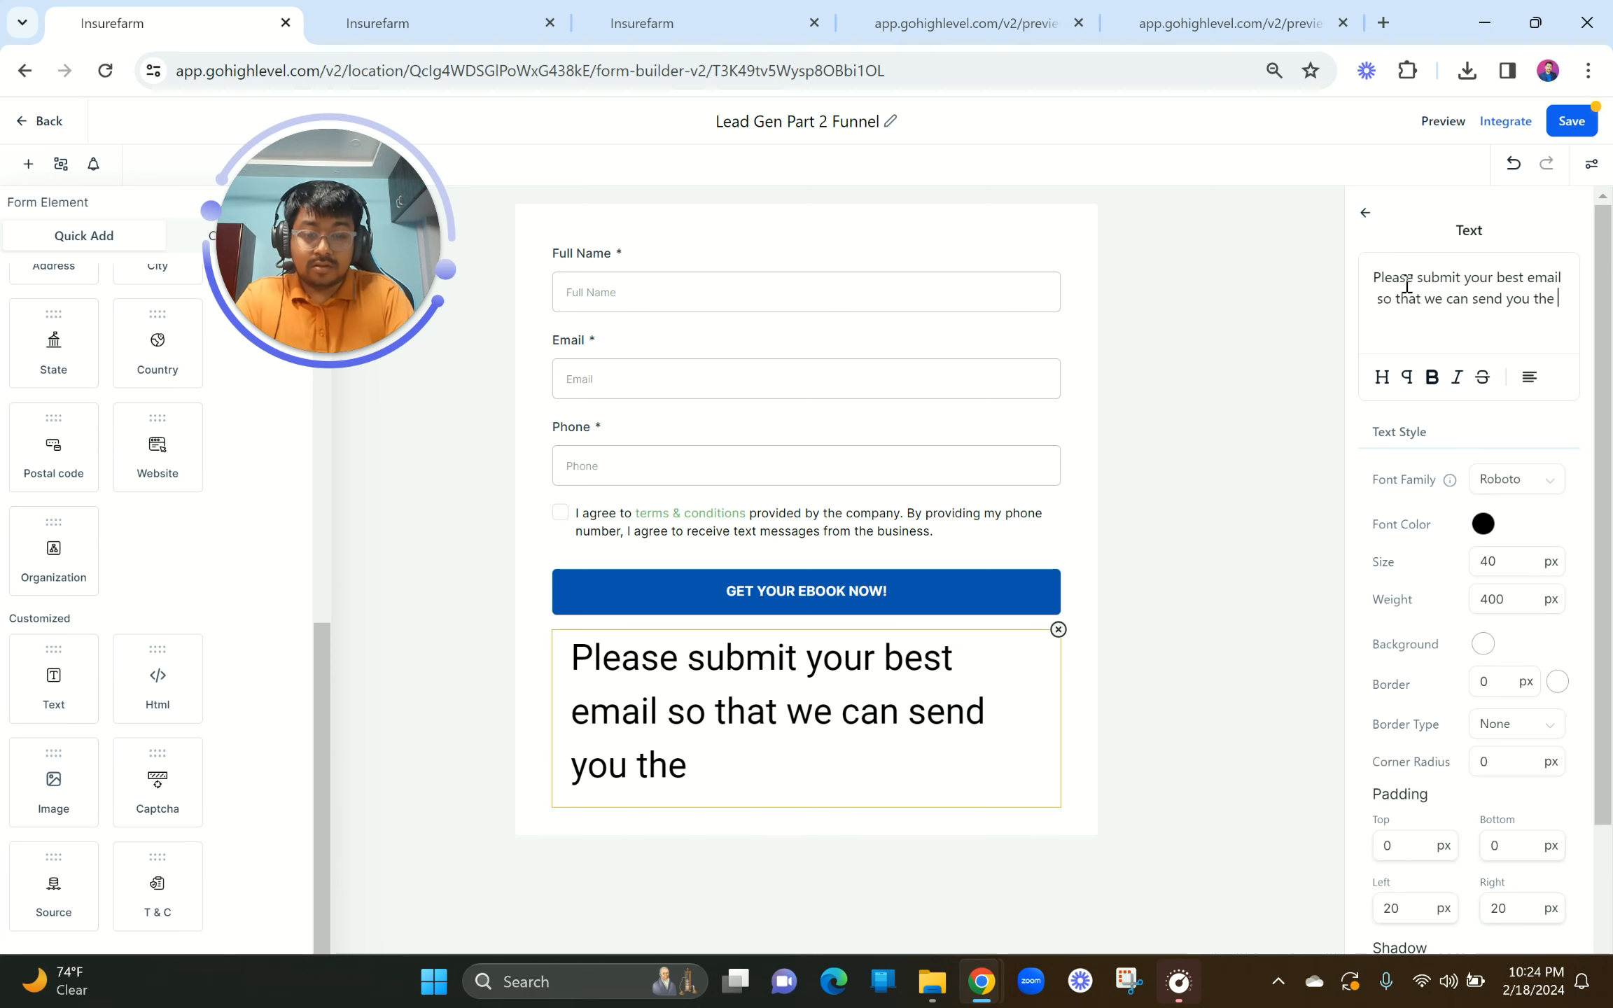
pyautogui.write('copy of the ebook!')
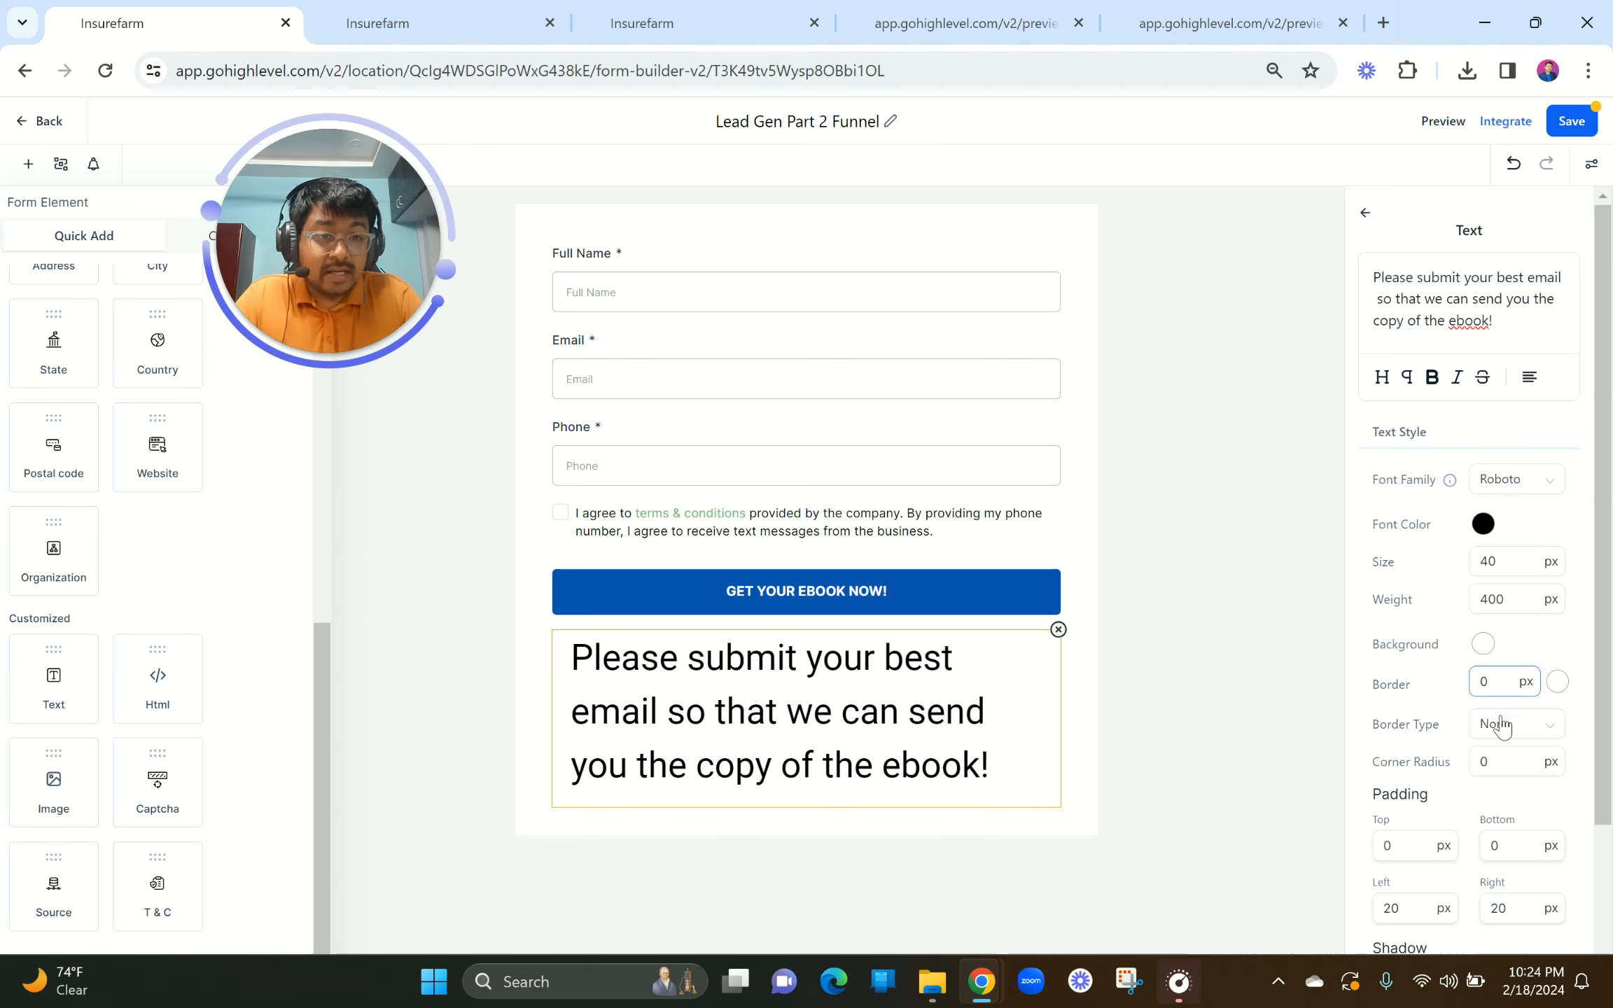
pyautogui.scroll(-3, 1437, 774)
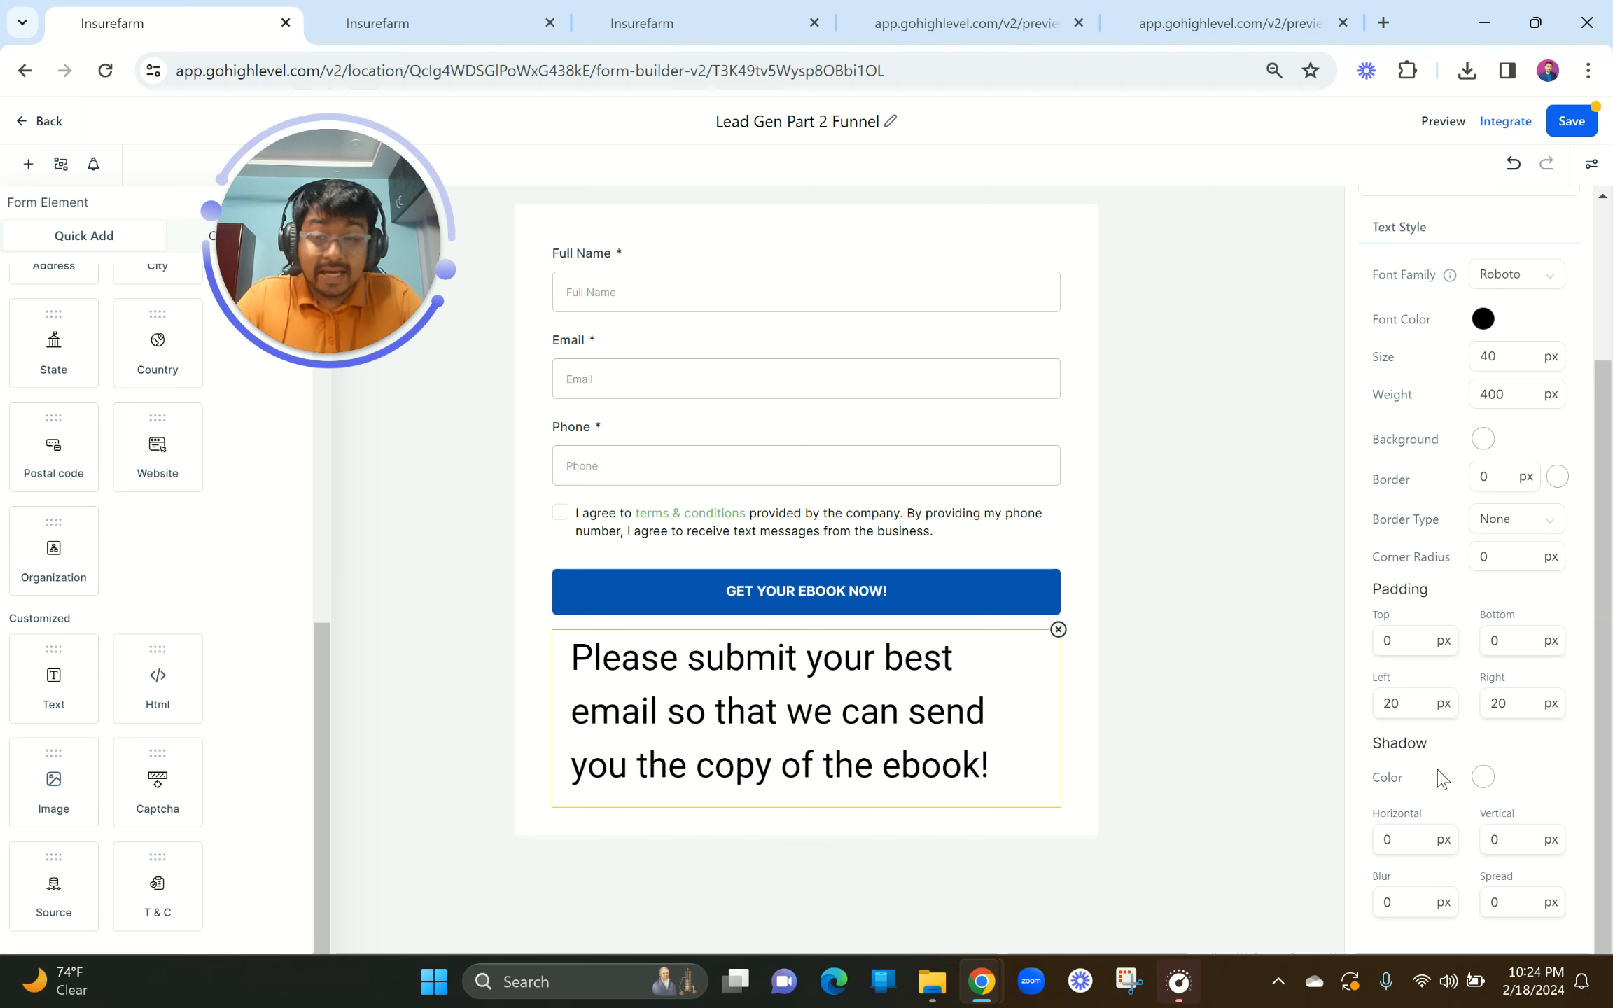
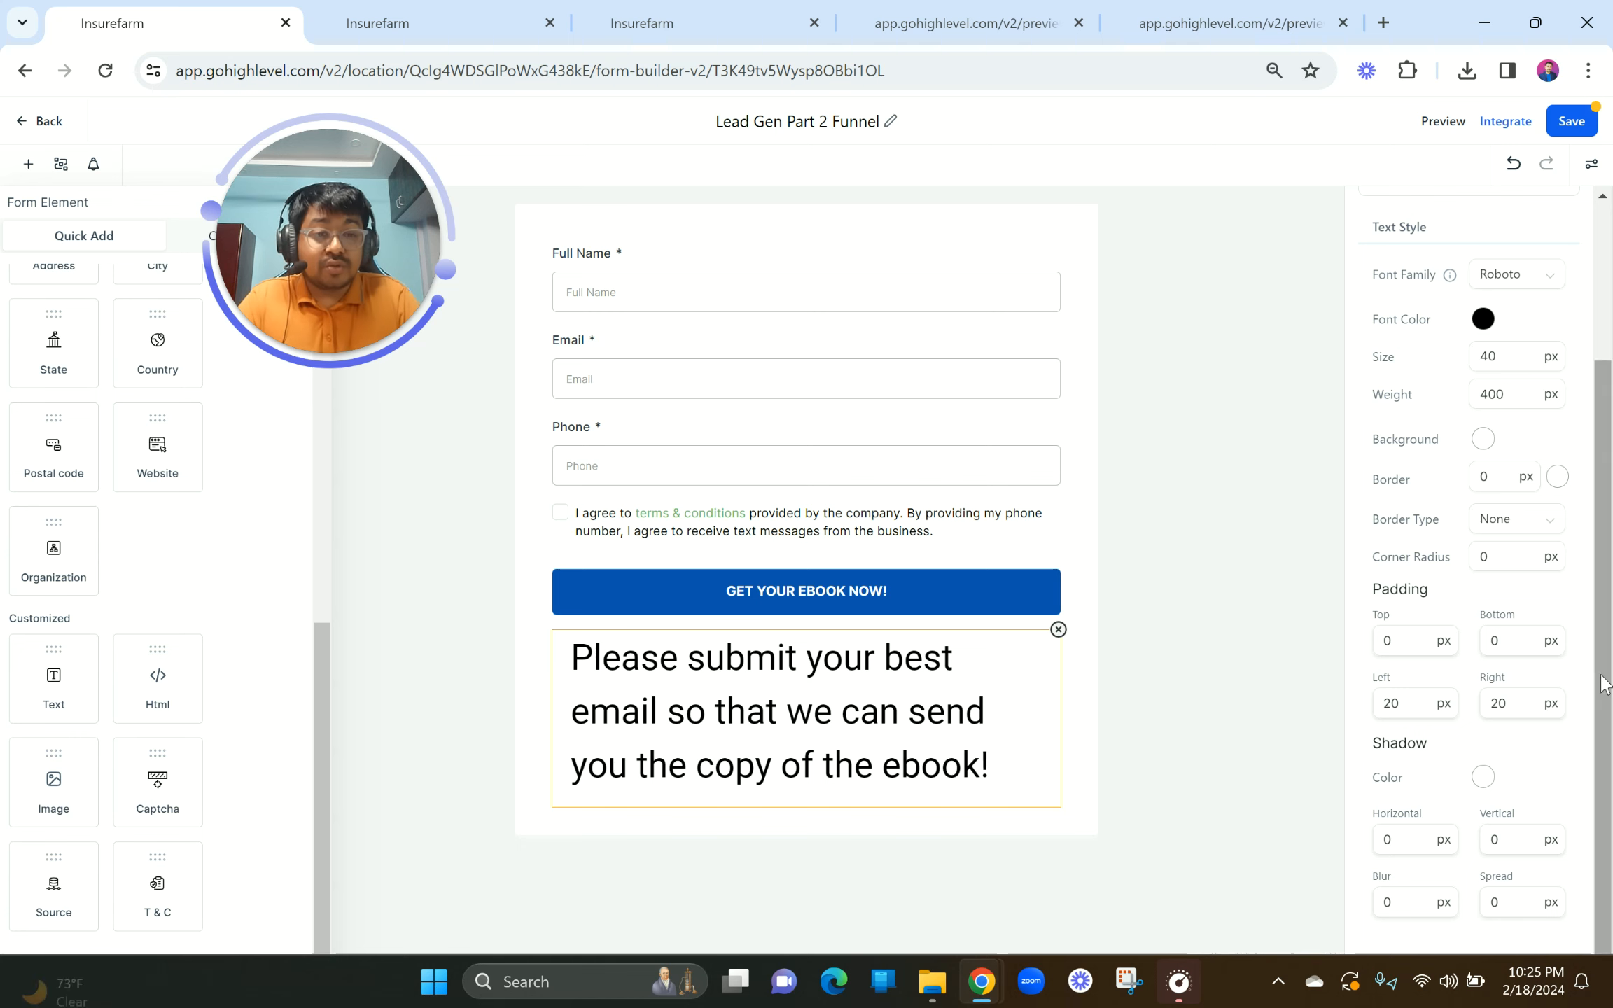
# Step: Shrink the ebook request message's text size from 40 px to 16 px
pyautogui.scroll(3, 1505, 734)
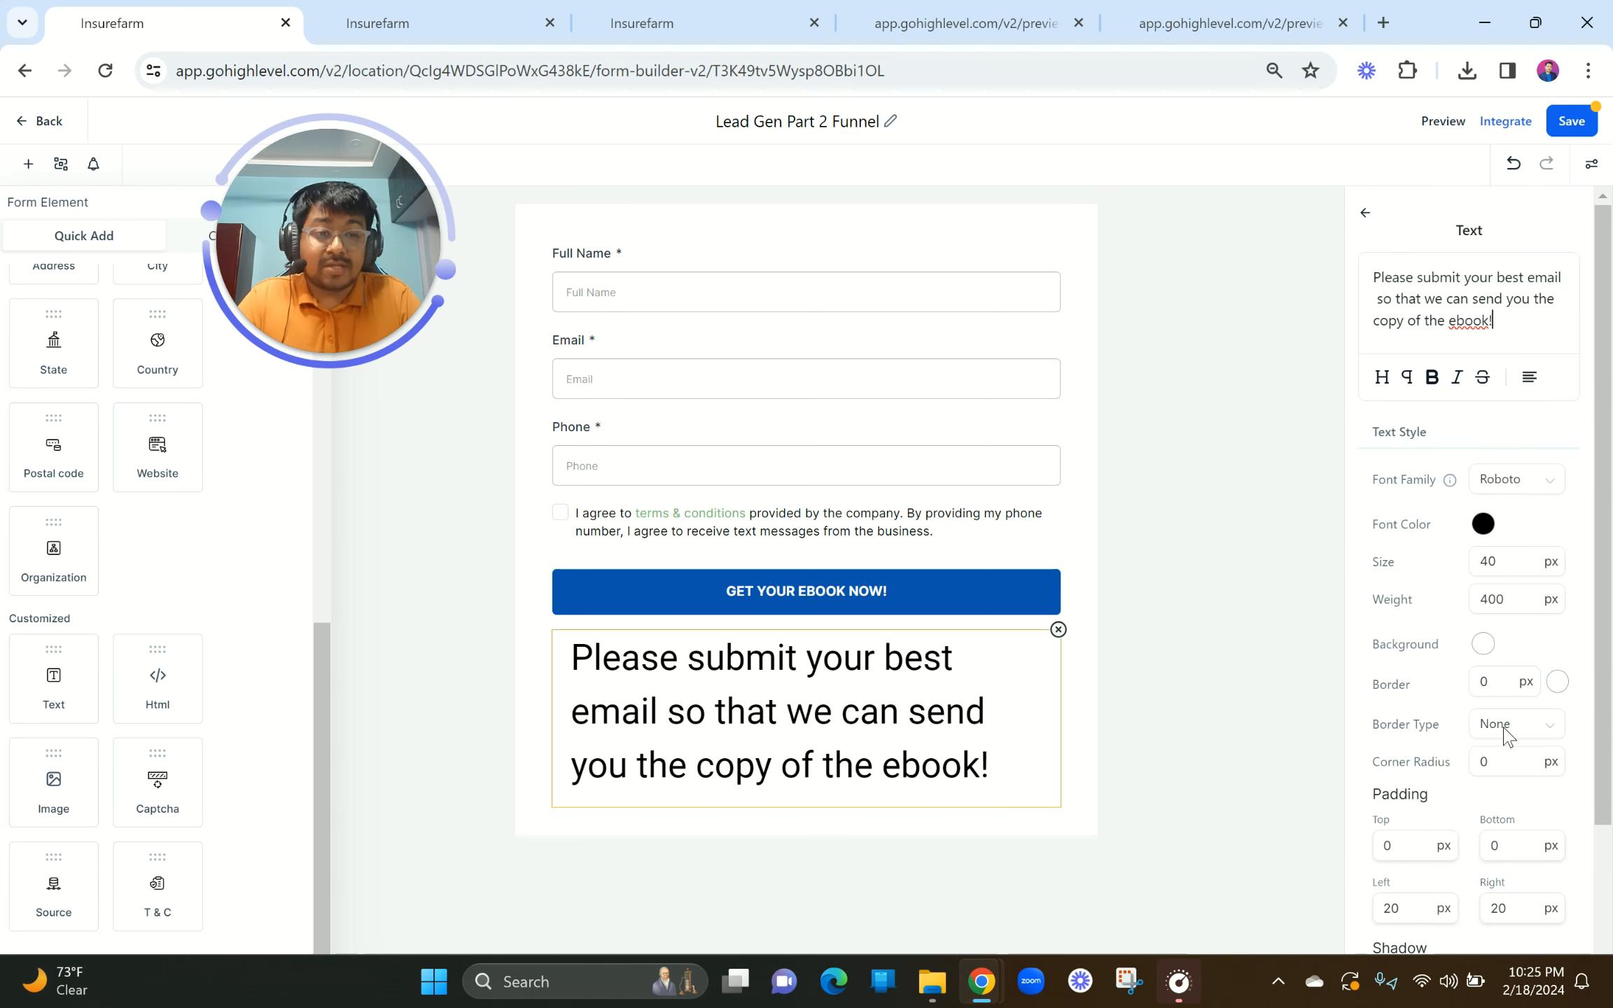
pyautogui.click(1477, 560)
pyautogui.scroll(-2, 1476, 553)
pyautogui.scroll(2, 1452, 690)
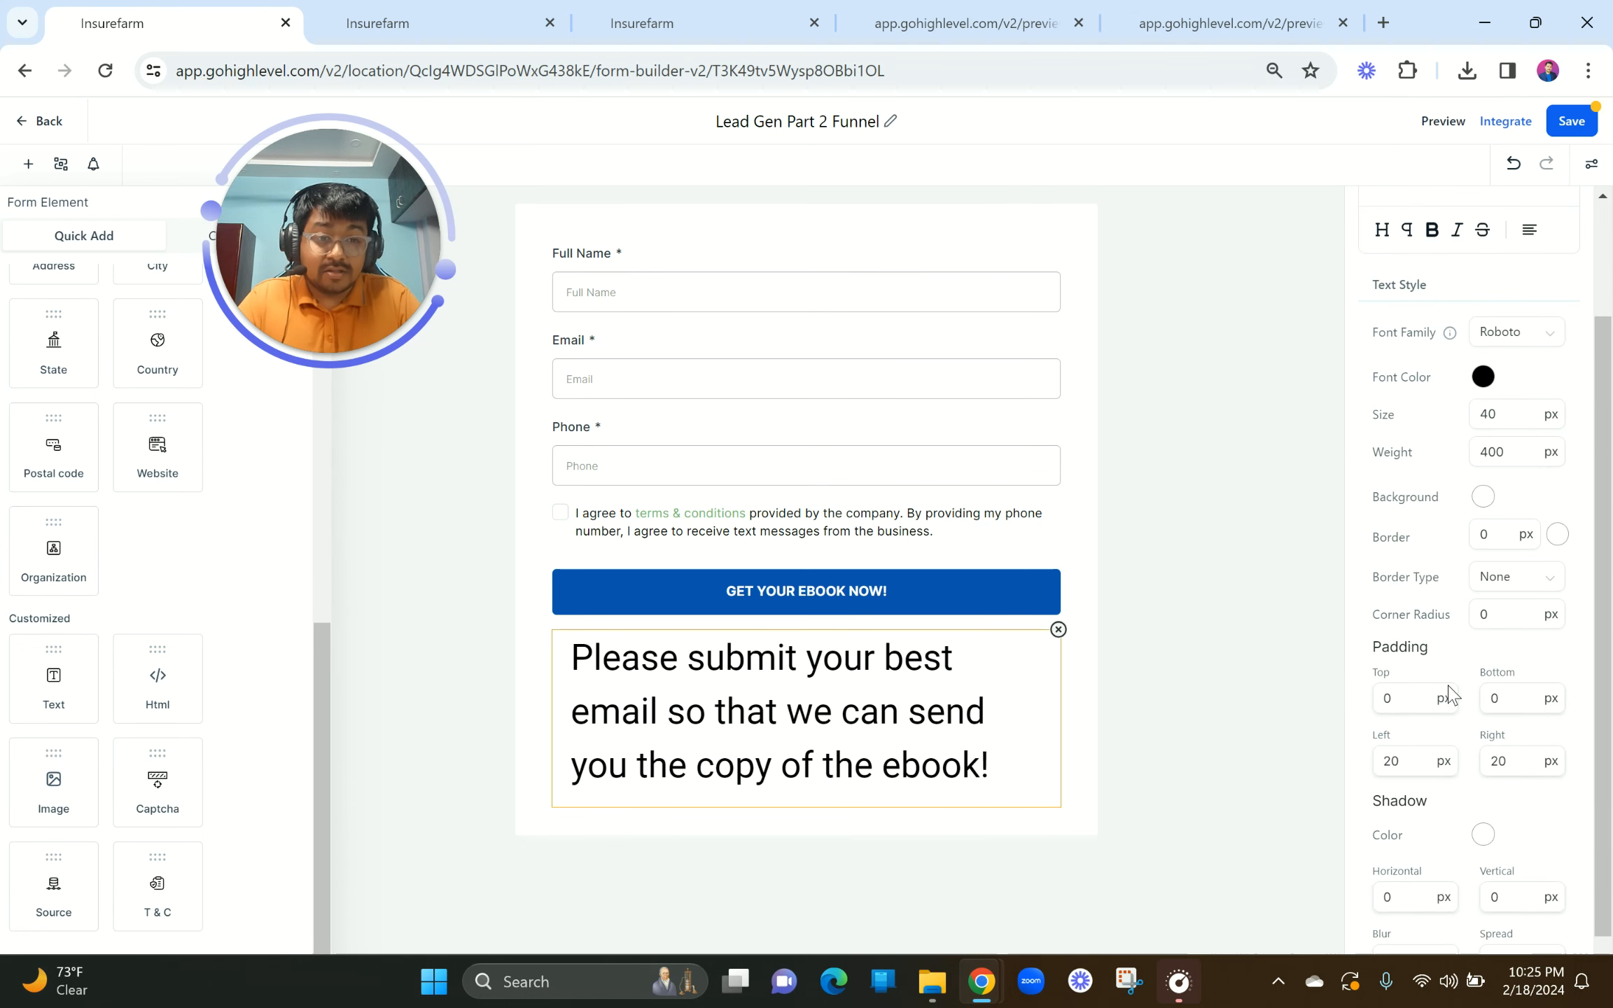
pyautogui.doubleClick(1497, 483)
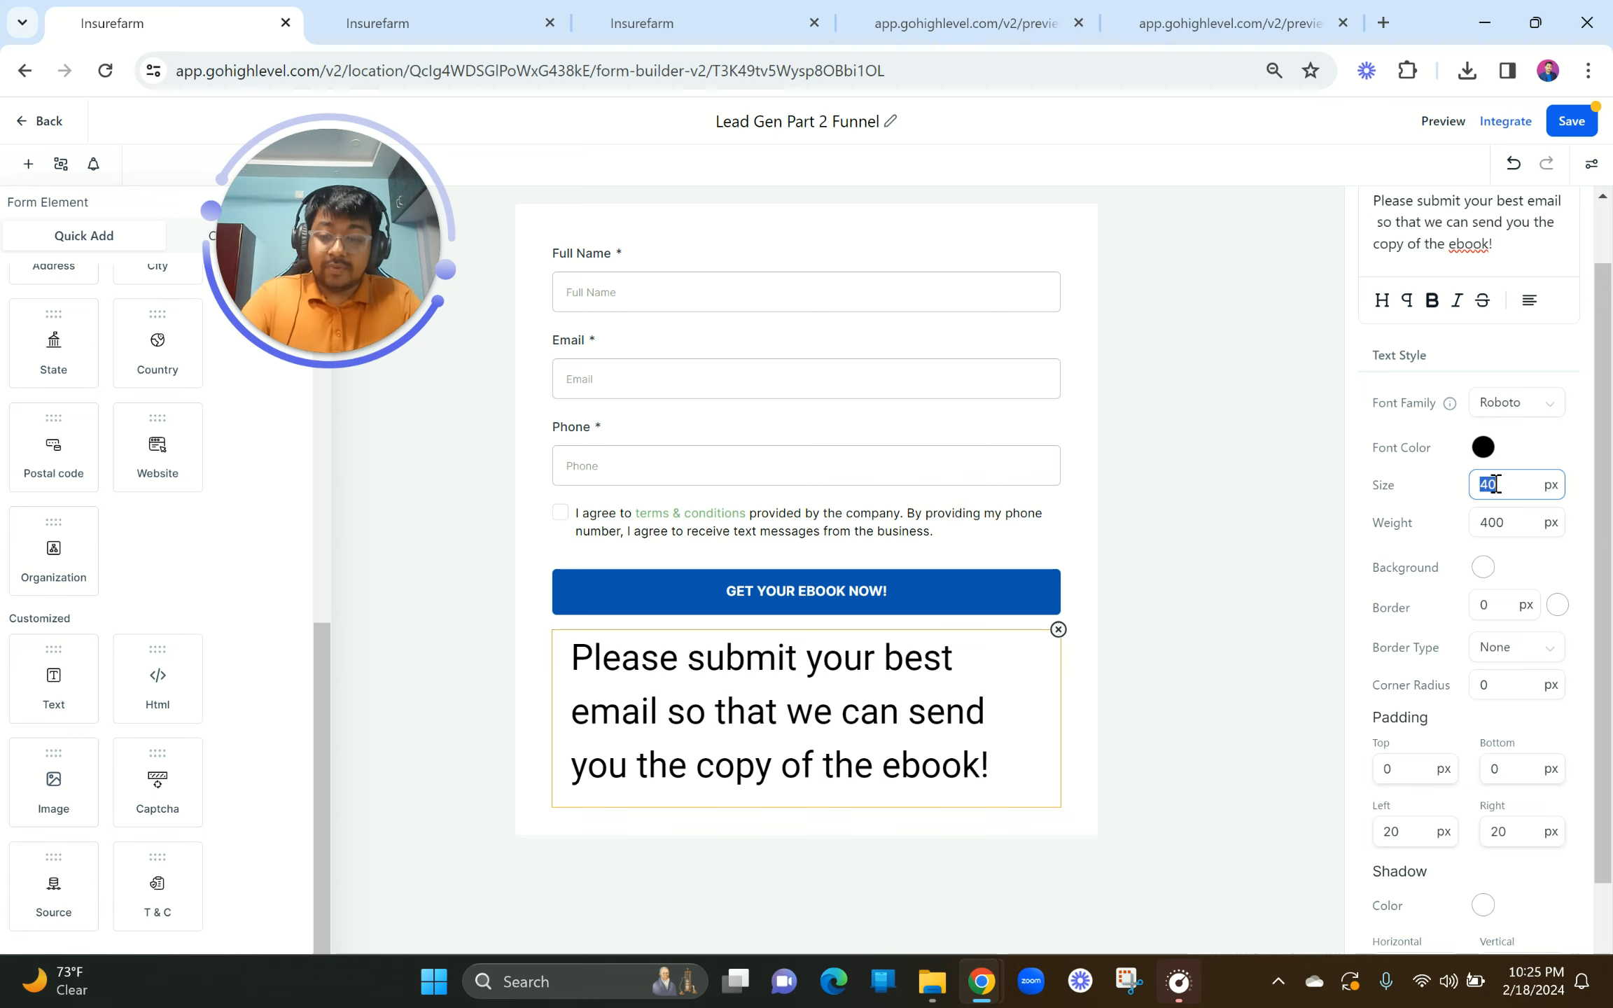
pyautogui.write('12')
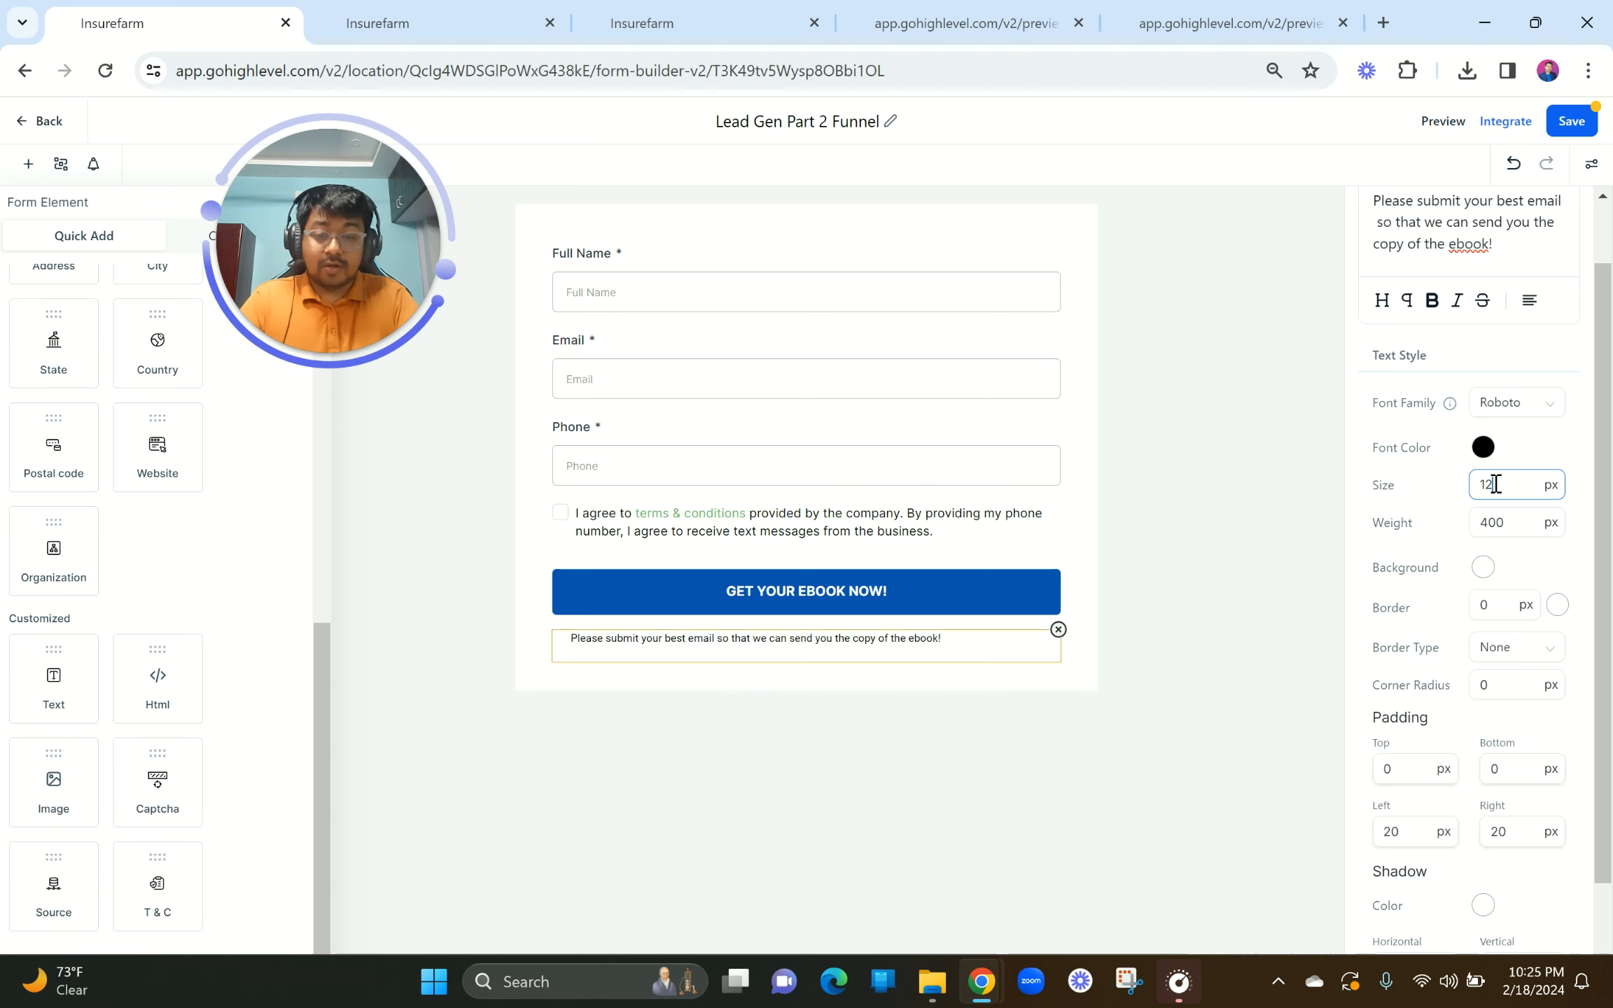
pyautogui.press('BackSpace')
pyautogui.write('8')
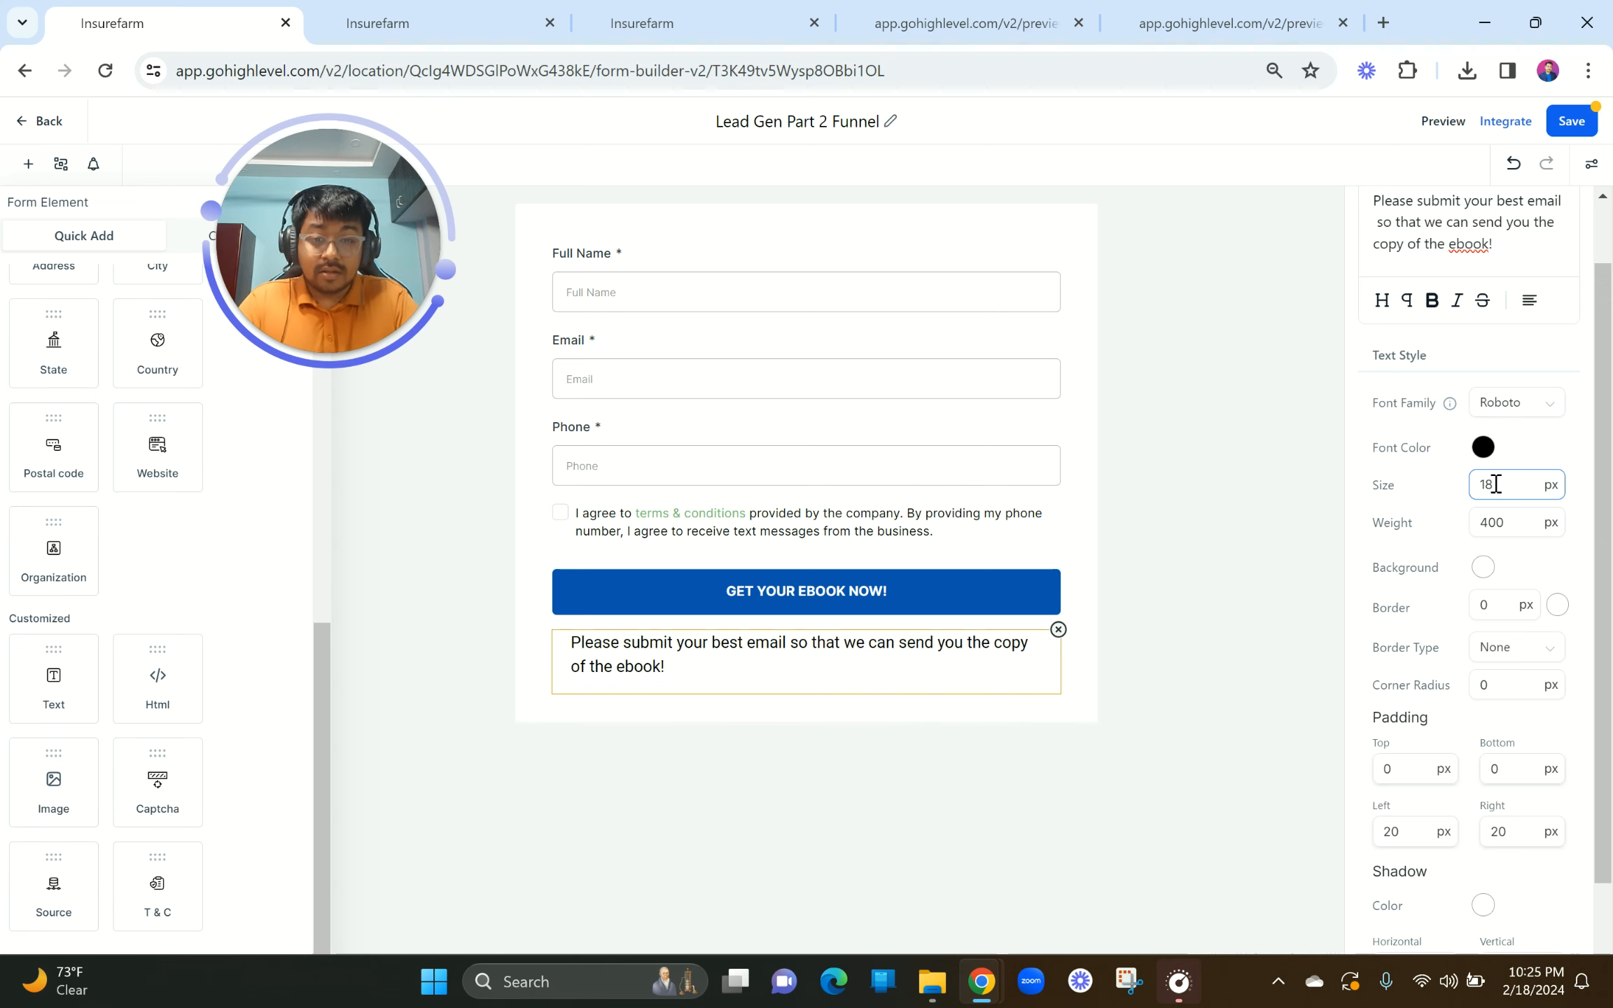
pyautogui.press('BackSpace')
pyautogui.write('6')
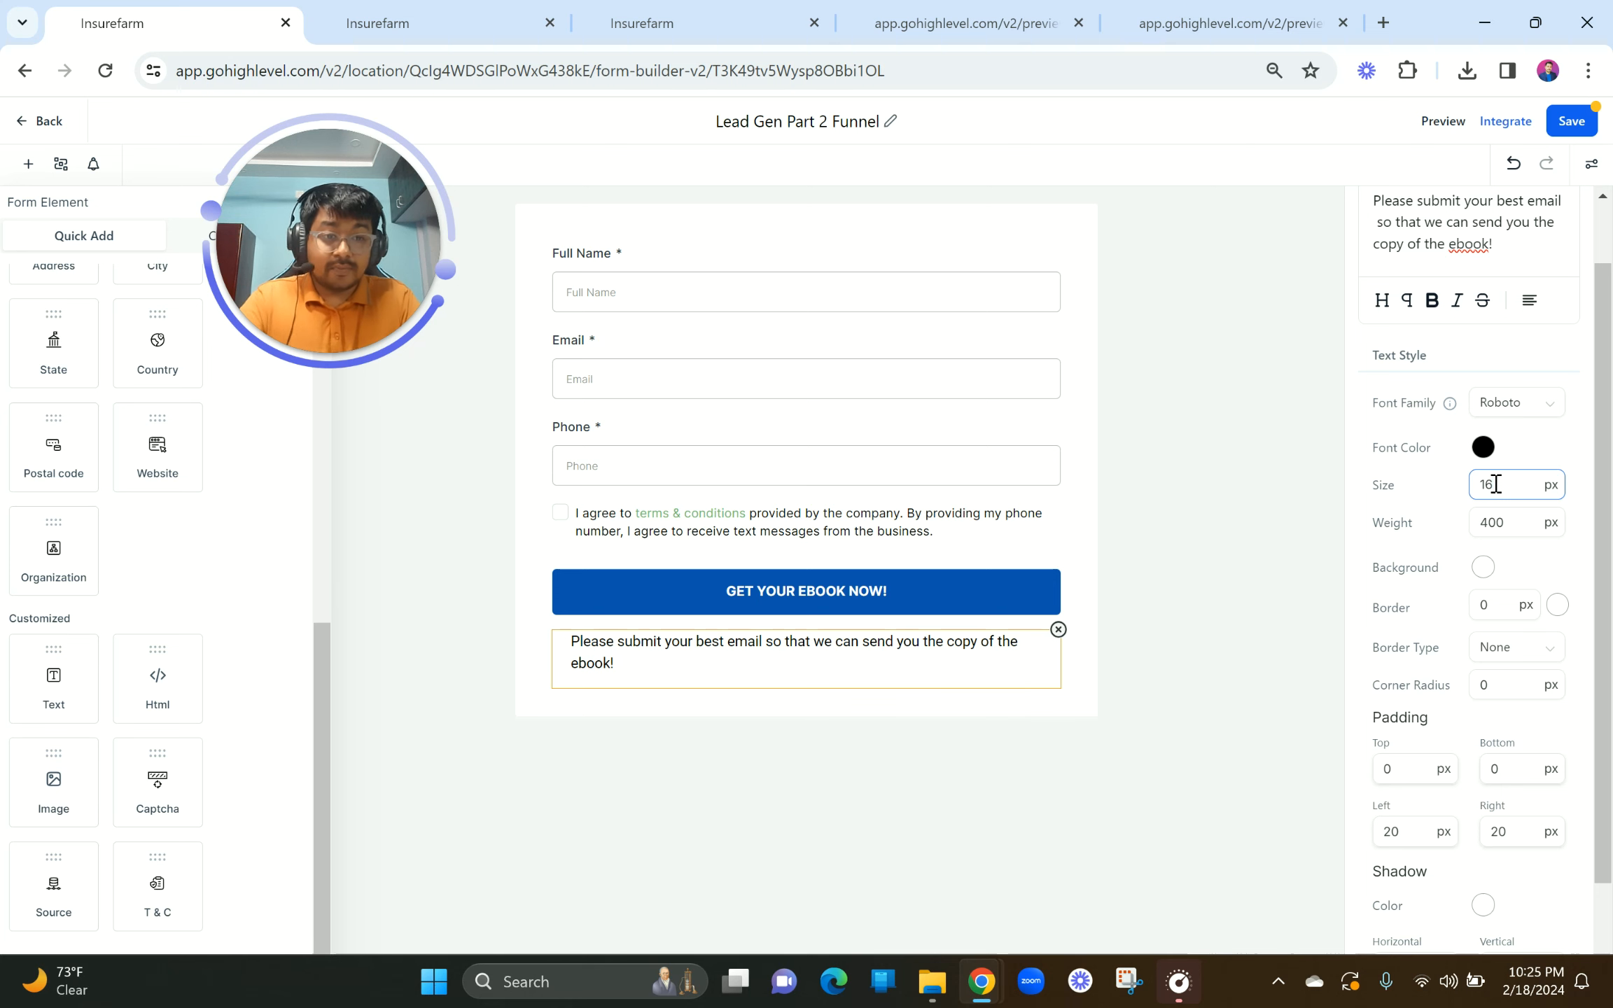
# Step: Centre the message, correct its size to 18 px, and save the form
pyautogui.scroll(1, 1505, 406)
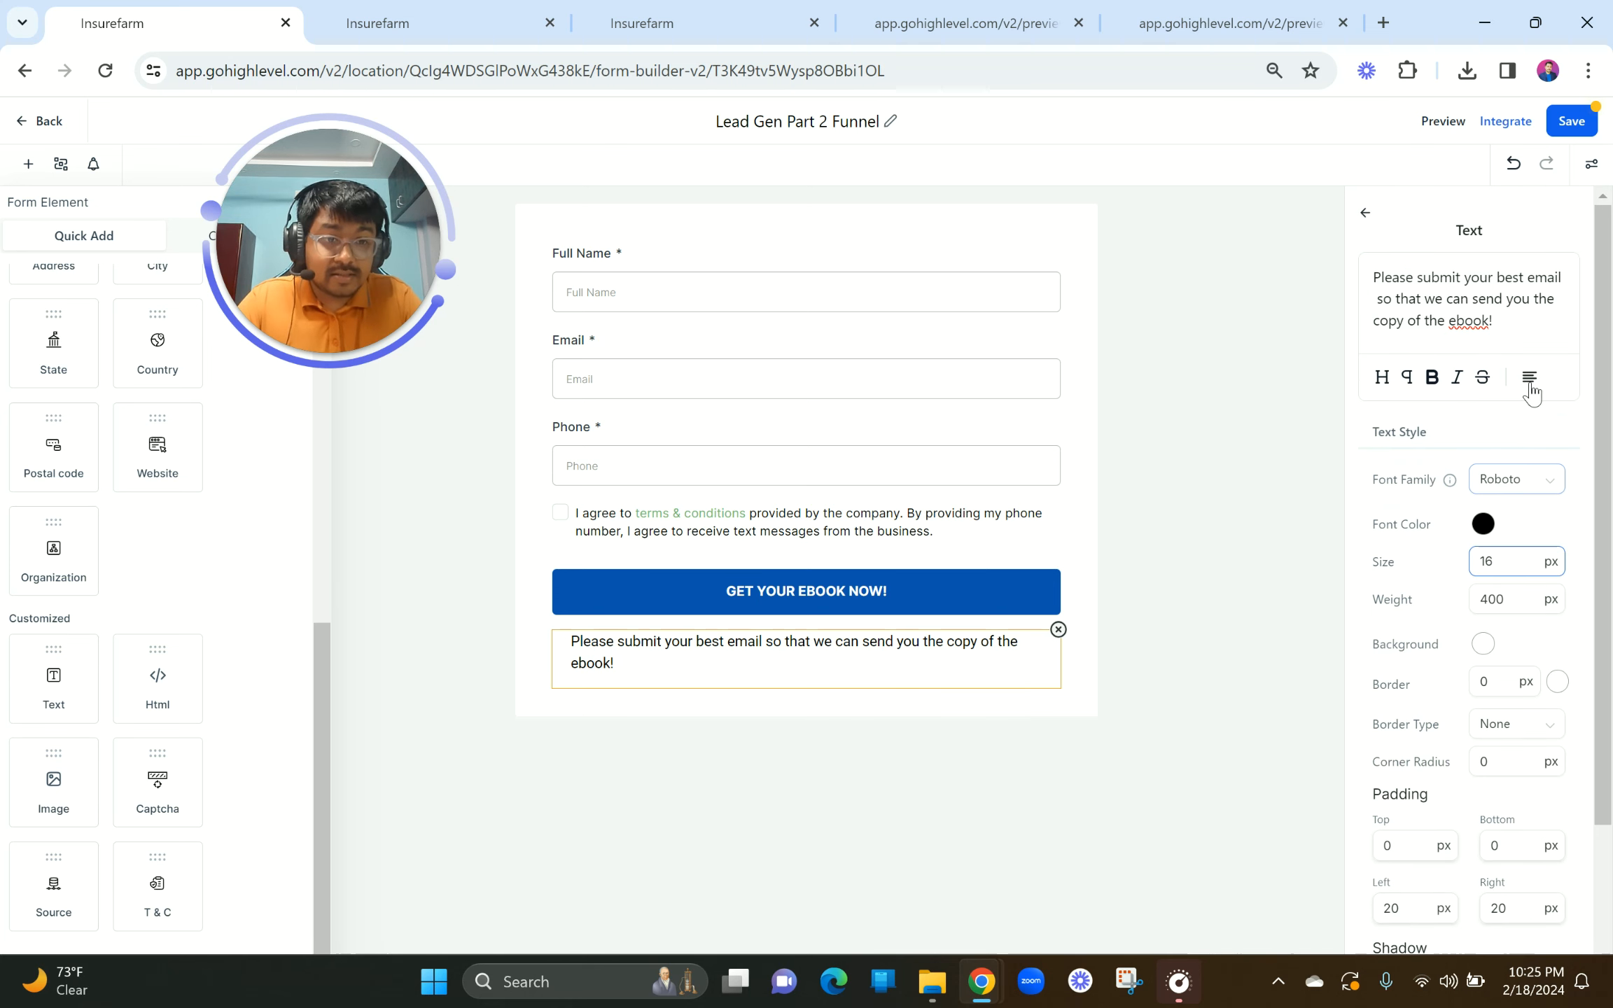
pyautogui.click(1530, 382)
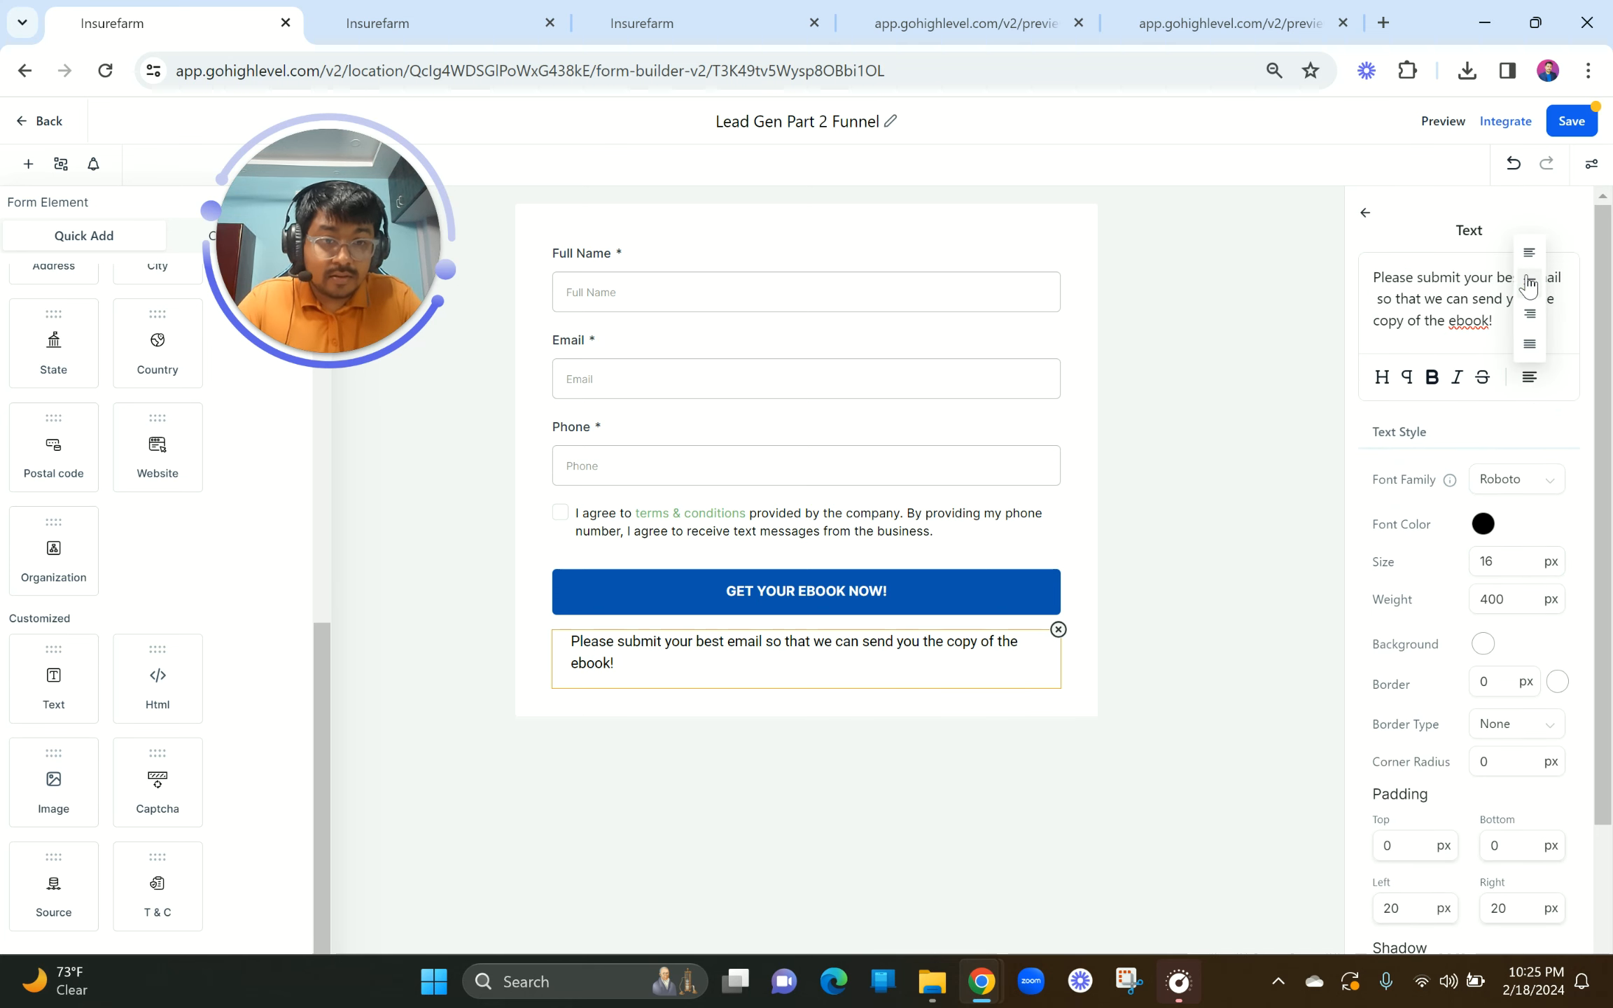
pyautogui.click(1528, 286)
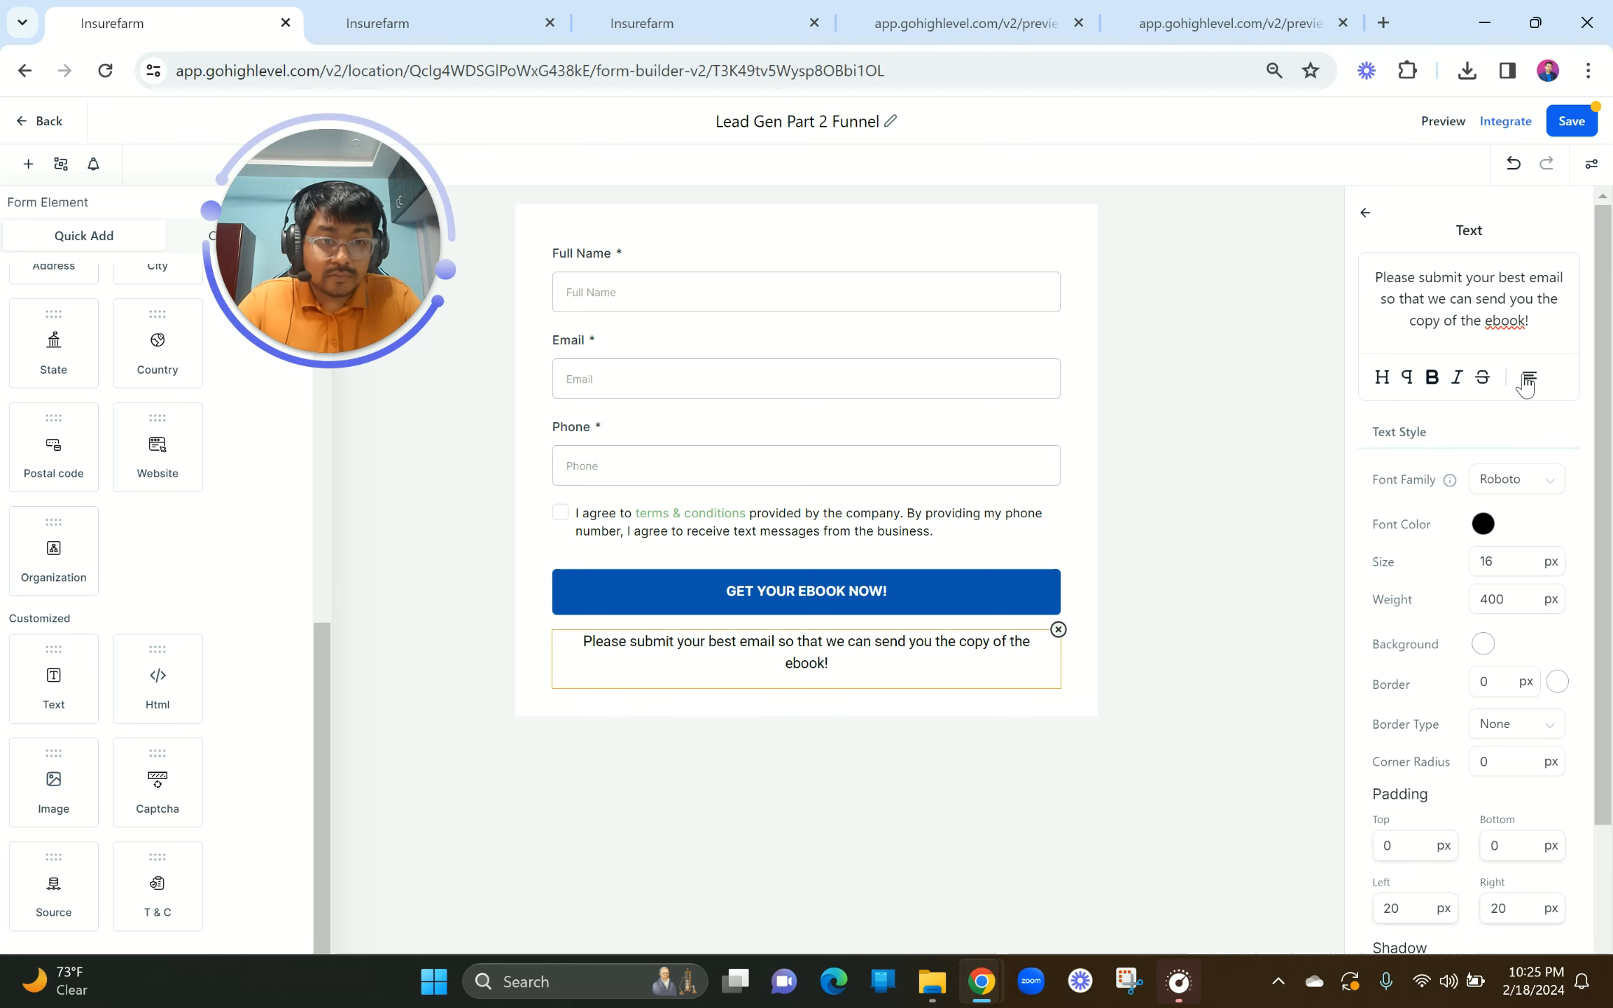
pyautogui.moveTo(1502, 562); pyautogui.dragTo(1486, 563)
pyautogui.write('8')
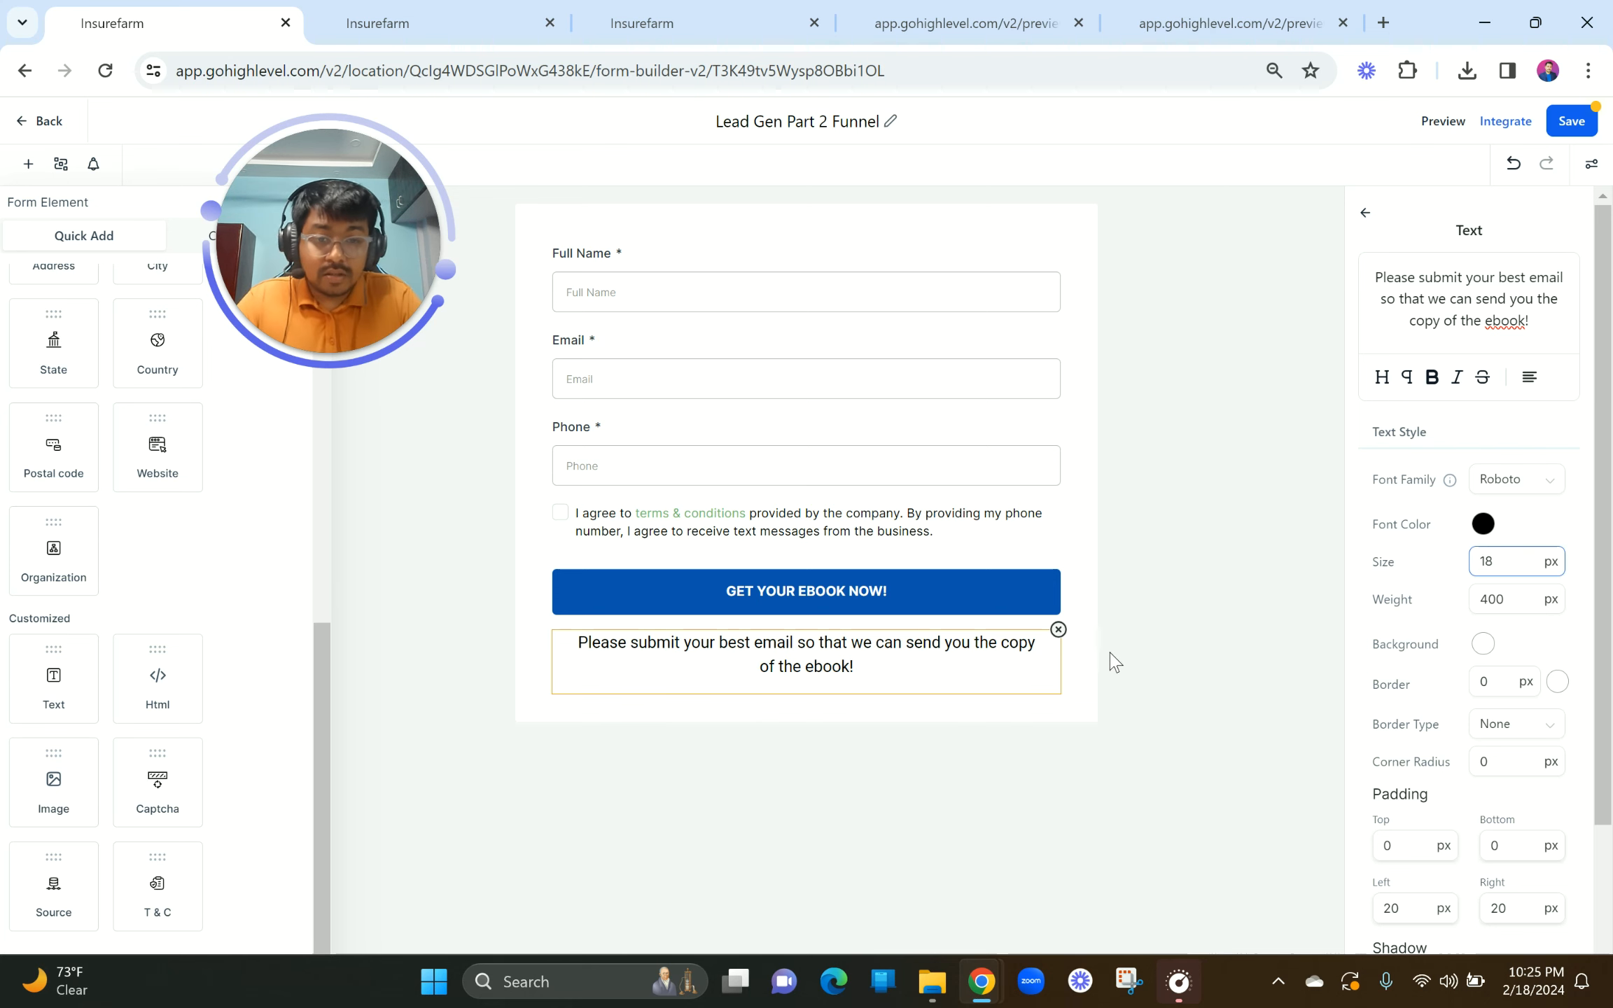
pyautogui.scroll(-3, 1427, 792)
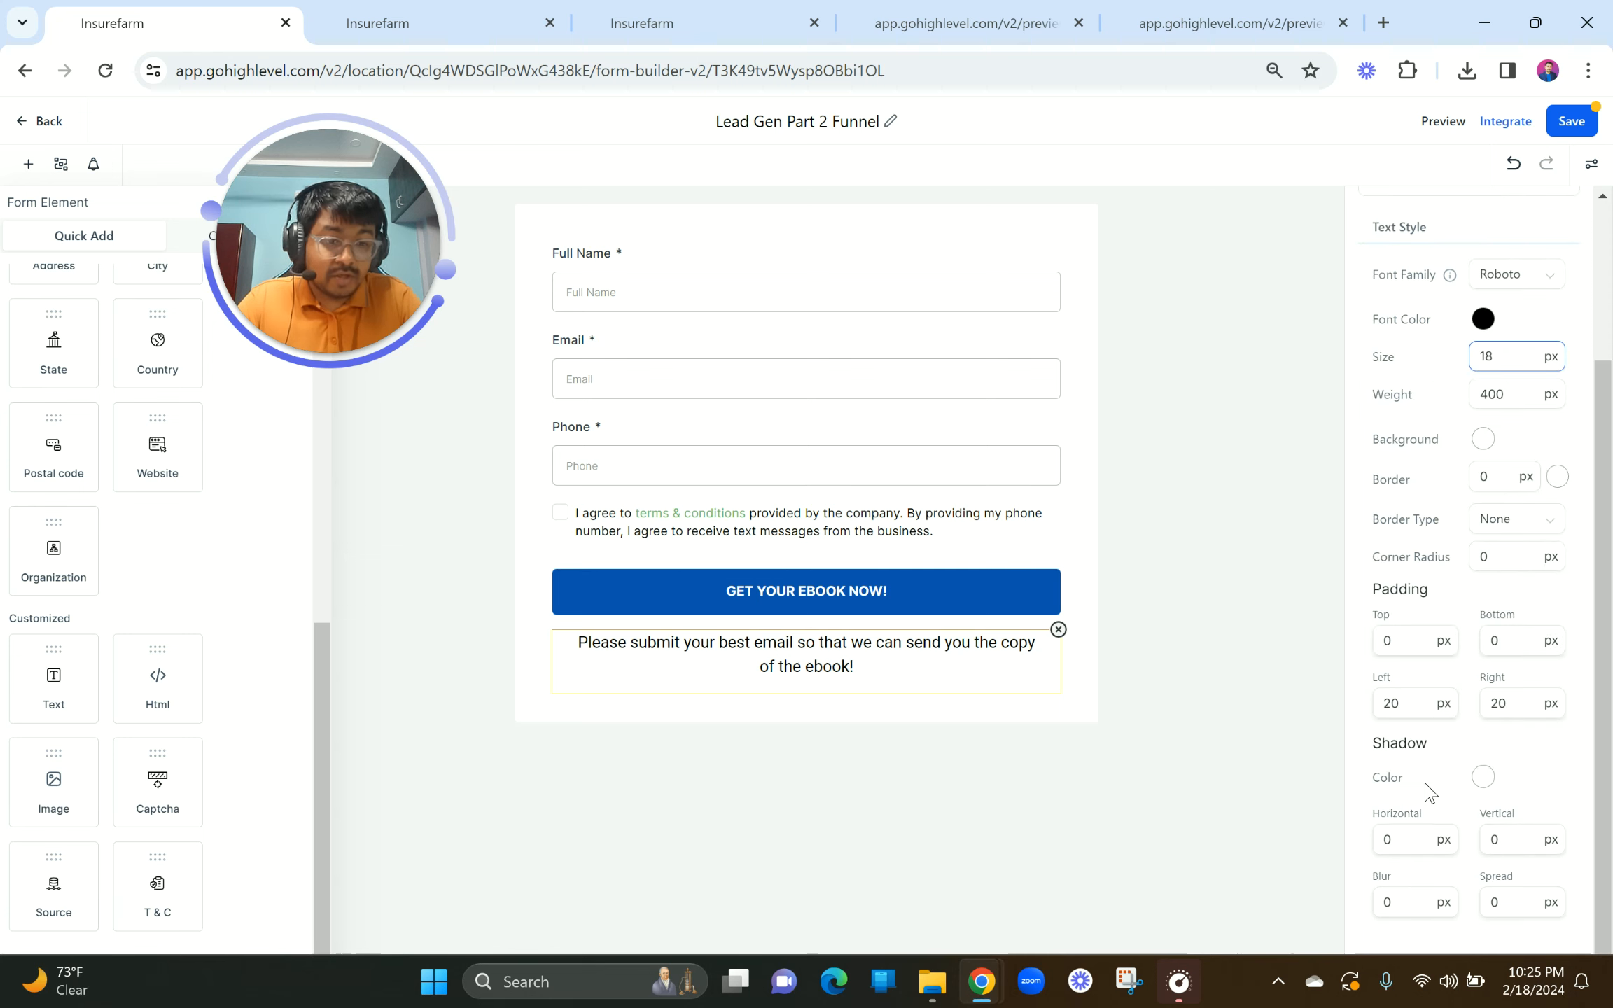
pyautogui.click(1177, 688)
pyautogui.click(1554, 131)
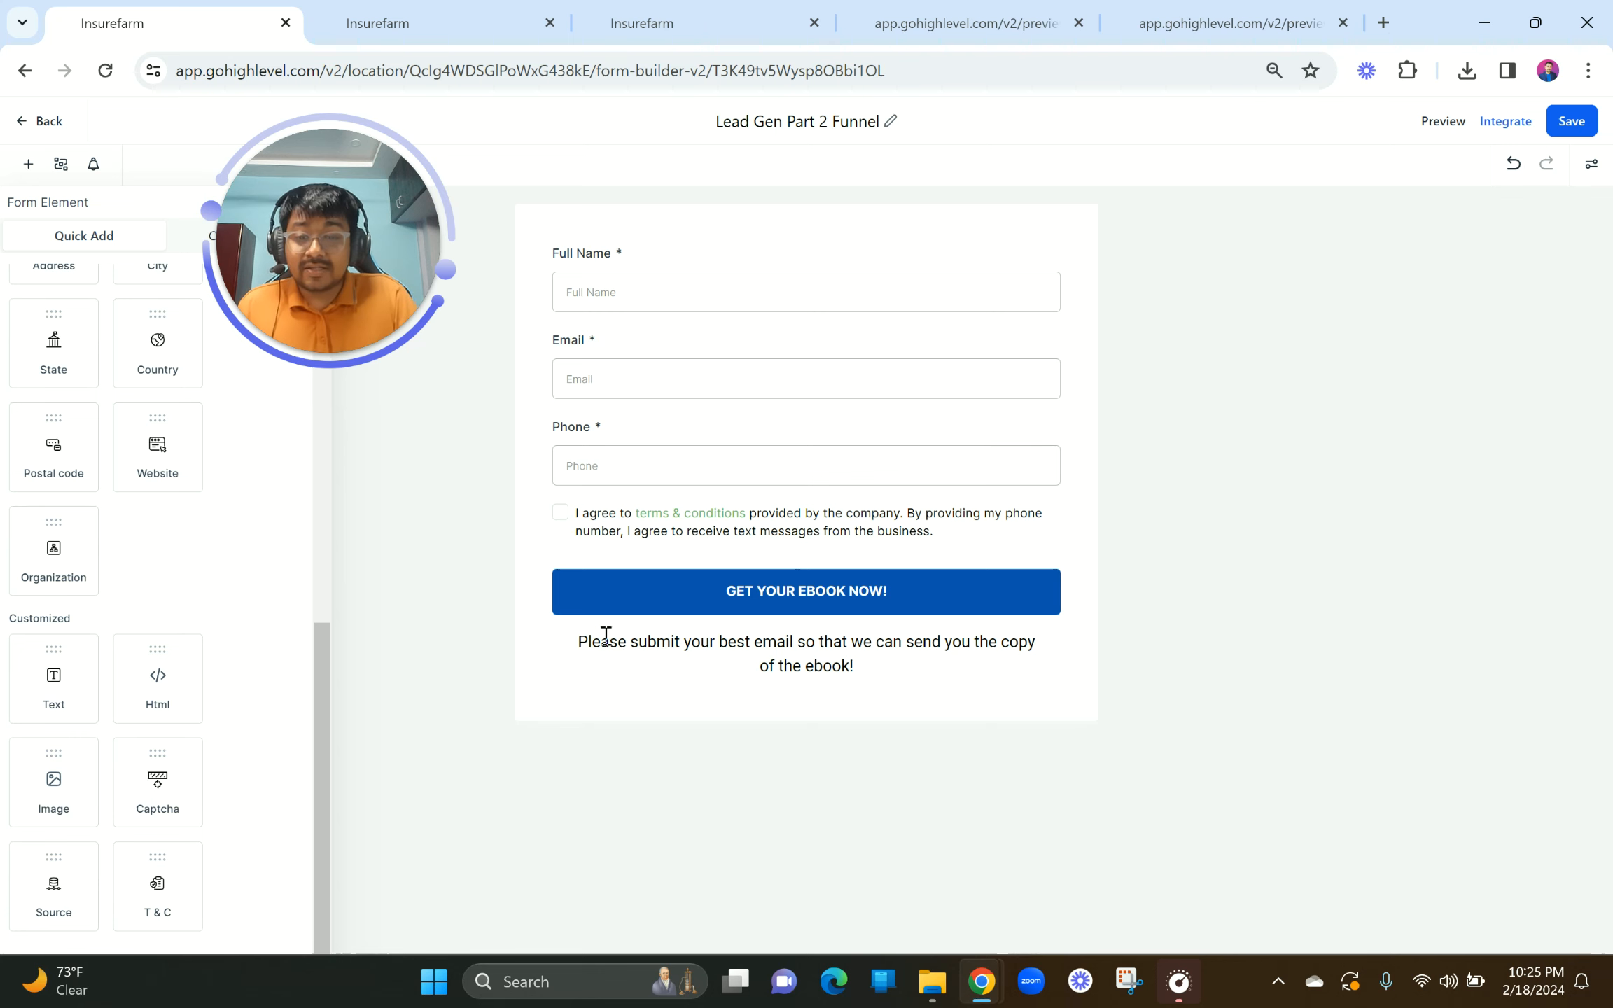
# Step: Try moving the ebook request message, put it back, and exit to the forms list
pyautogui.moveTo(583, 641); pyautogui.dragTo(916, 675)
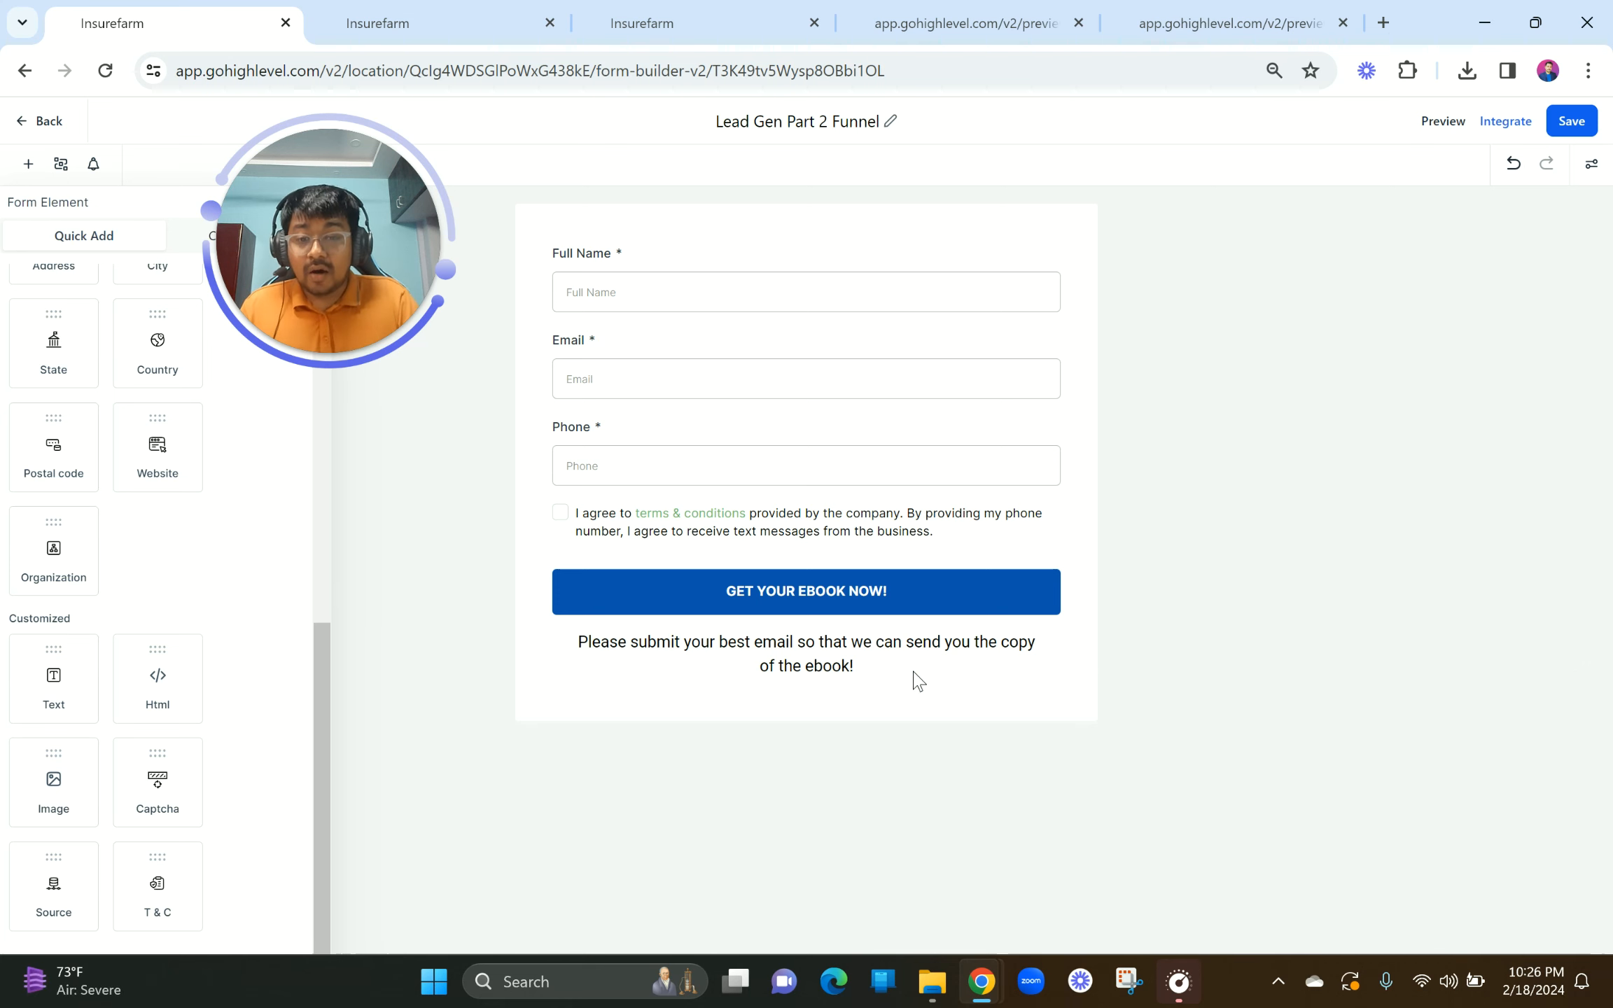
pyautogui.moveTo(867, 673); pyautogui.dragTo(584, 642)
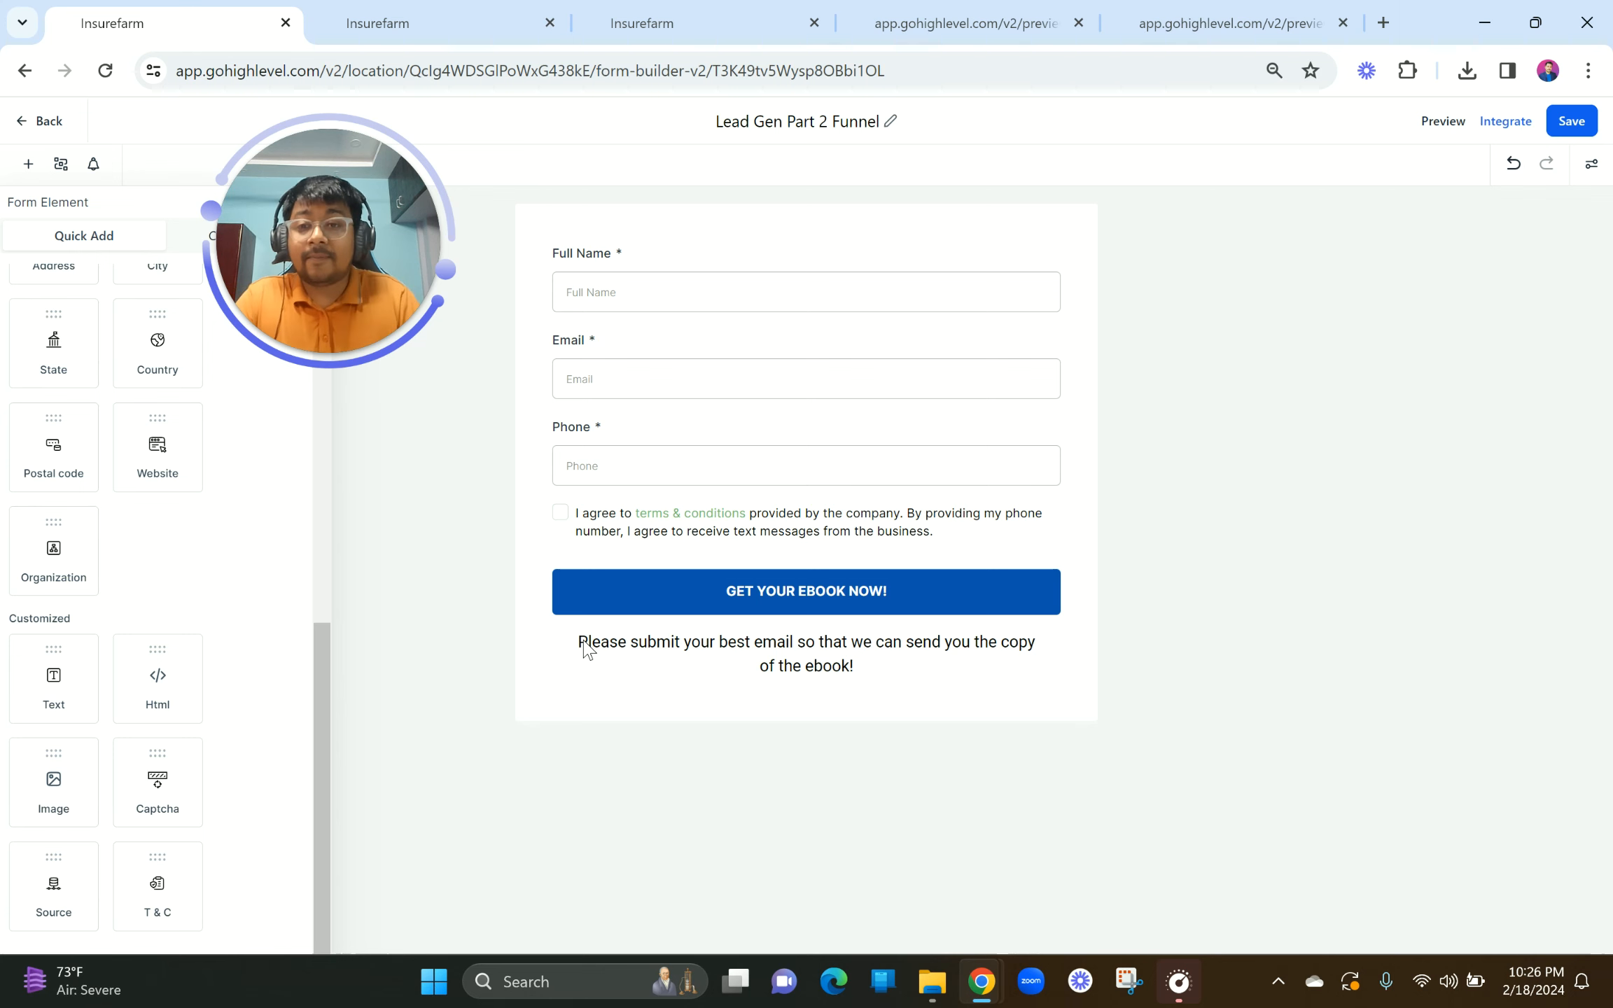
pyautogui.click(20, 120)
# Step: Add a Full Width section with a 1-column row and drop an Image element into it
pyautogui.click(466, 10)
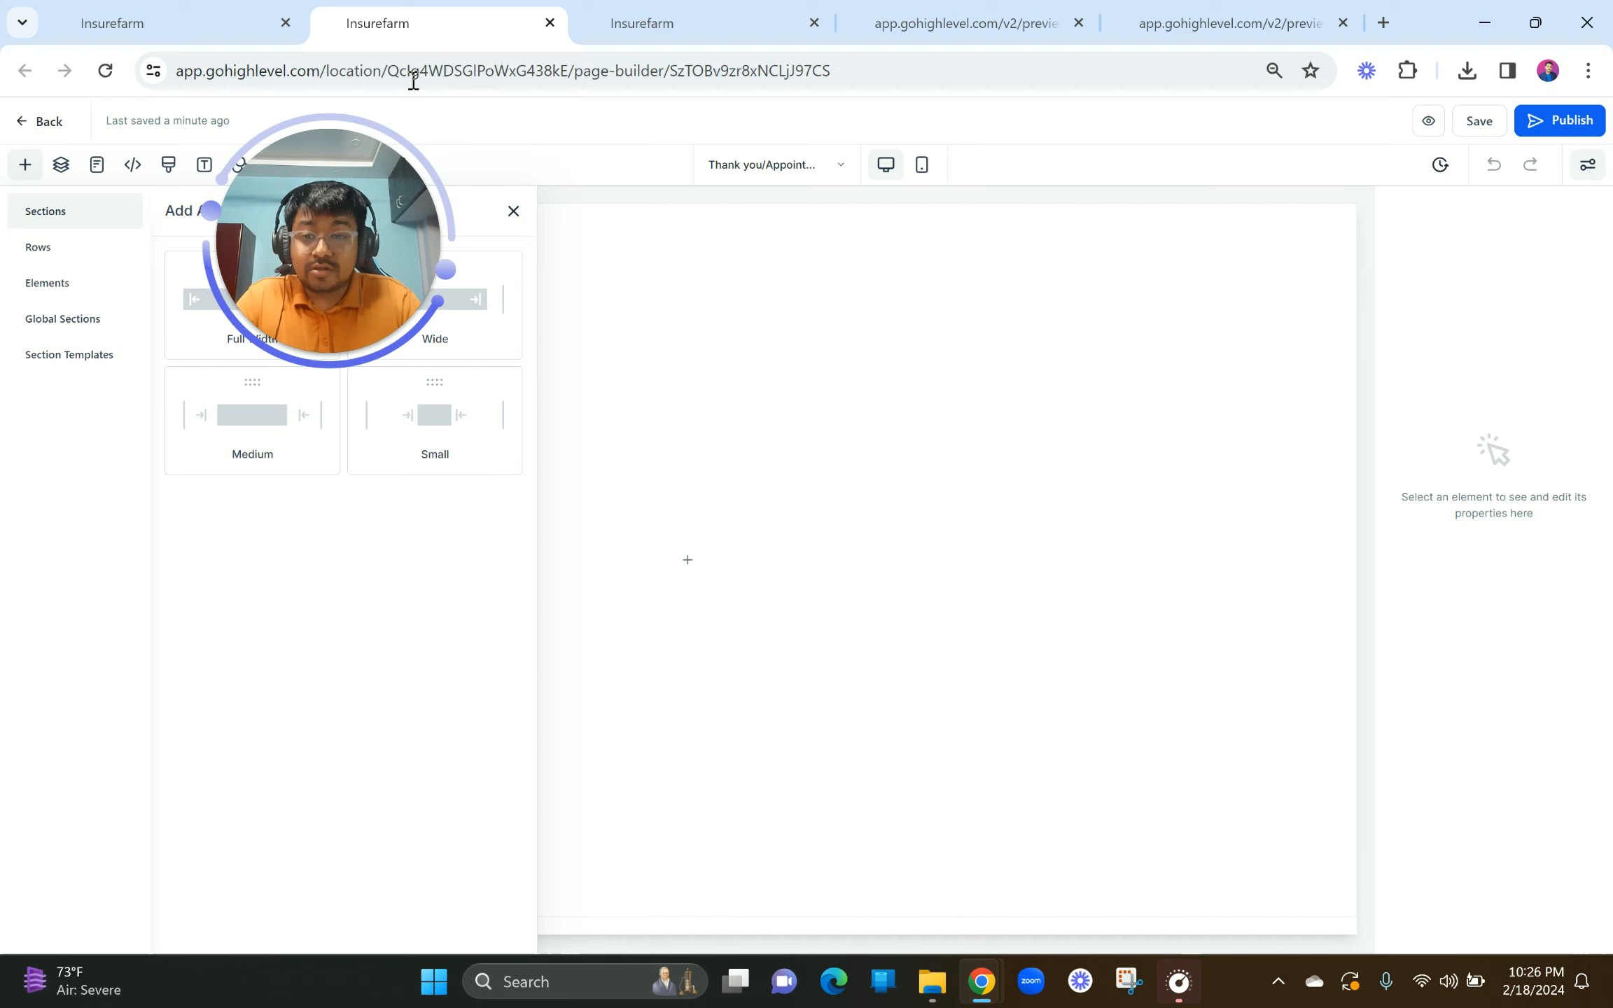
pyautogui.moveTo(371, 243); pyautogui.dragTo(117, 487)
pyautogui.click(261, 301)
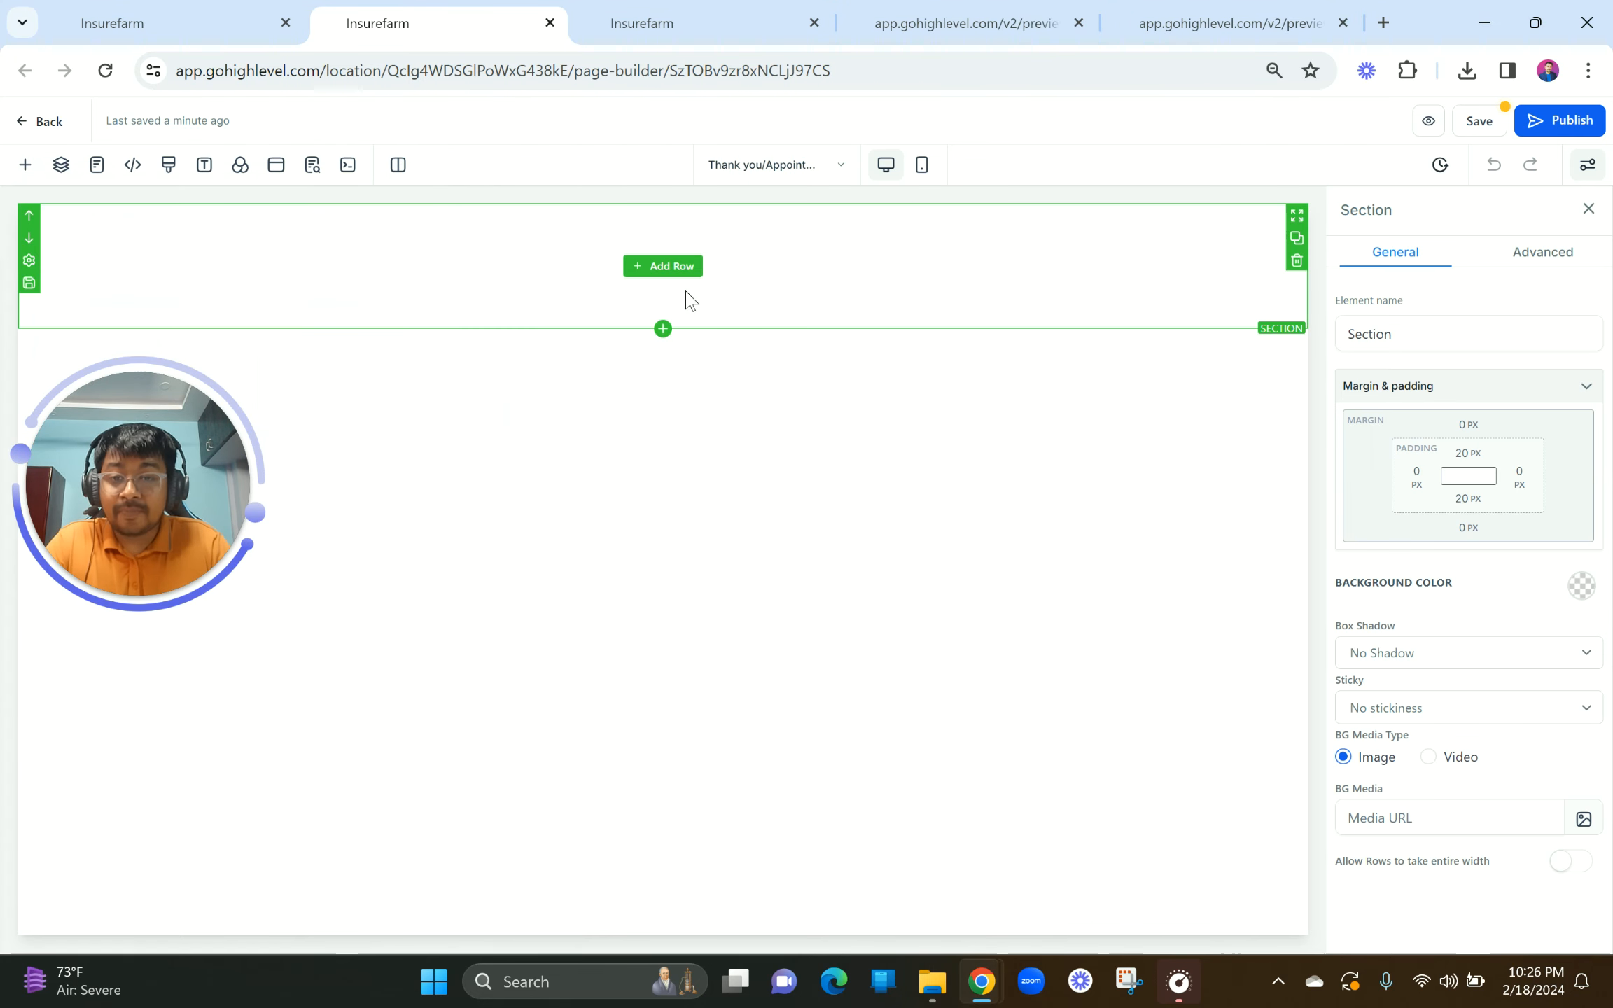
pyautogui.click(673, 268)
pyautogui.click(315, 295)
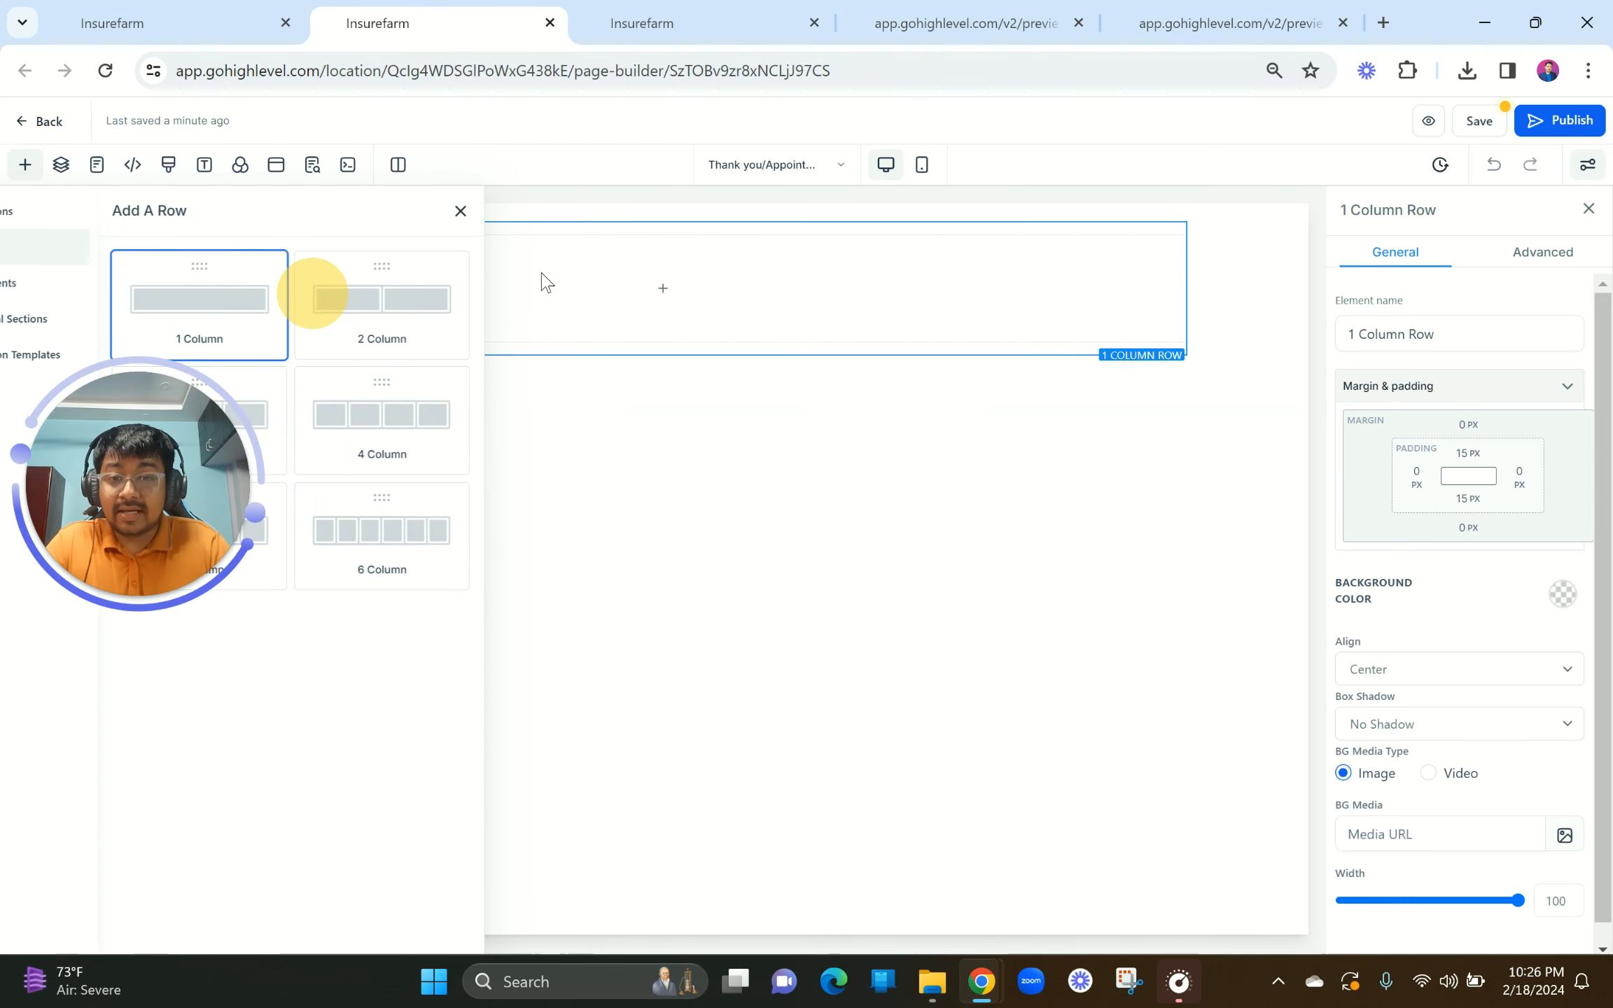
pyautogui.click(631, 289)
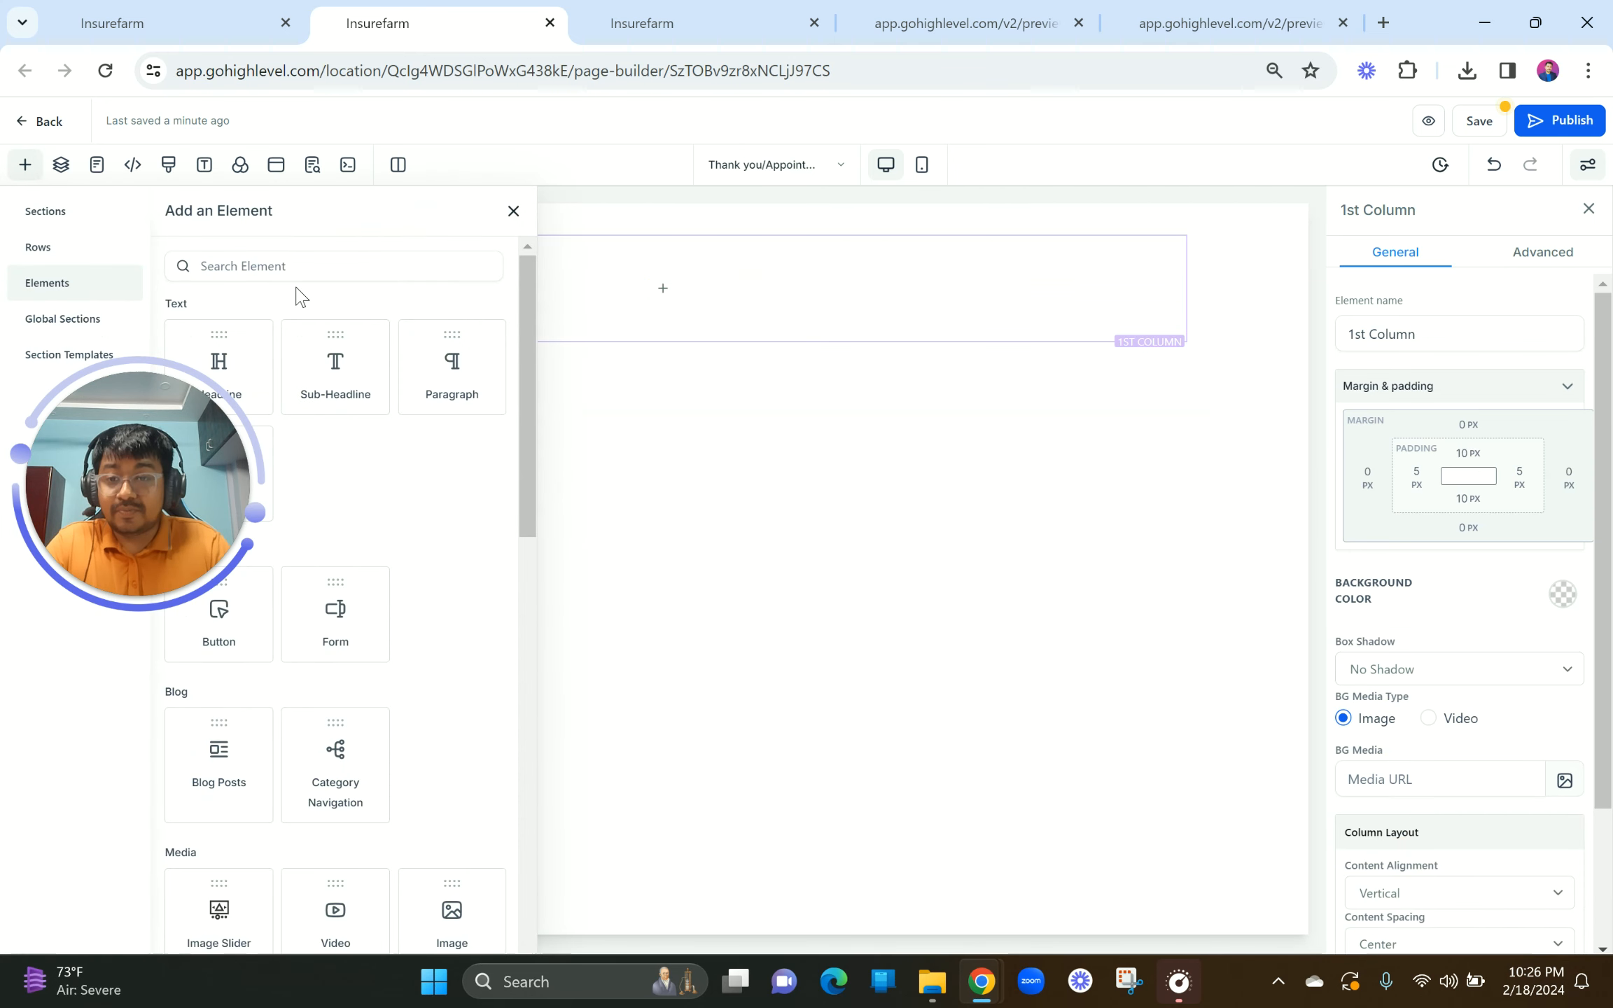
pyautogui.click(281, 261)
pyautogui.write('image')
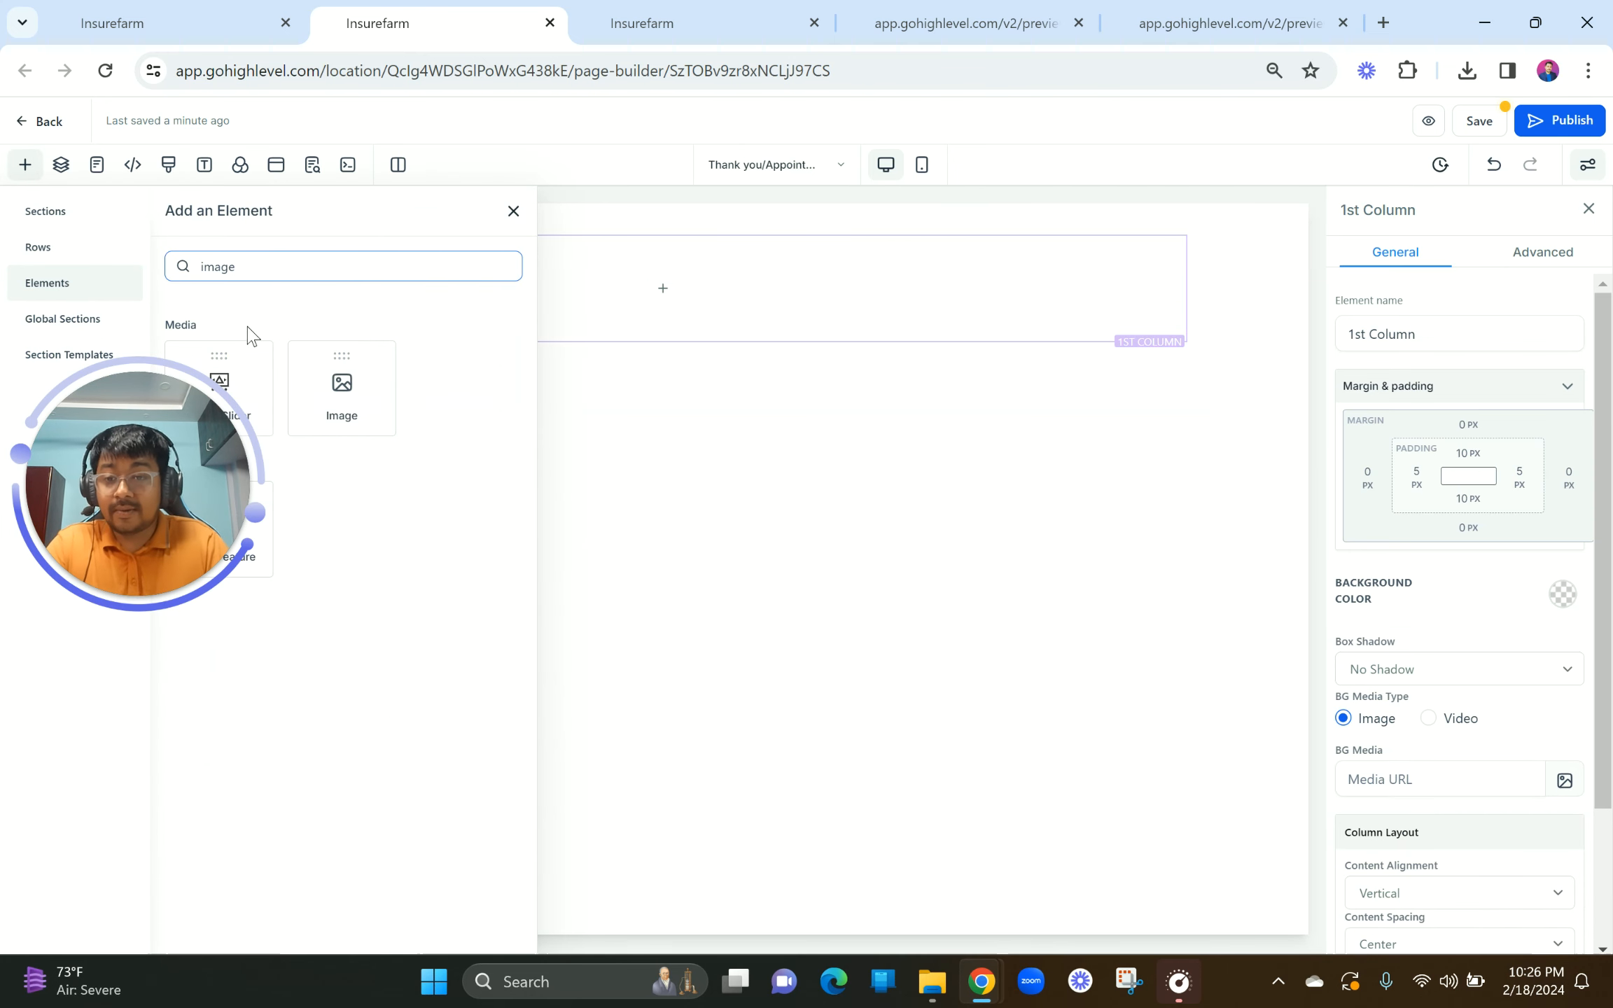
pyautogui.moveTo(159, 509); pyautogui.dragTo(164, 749)
pyautogui.moveTo(342, 385); pyautogui.dragTo(420, 294)
# Step: Turn off Optimize Image Load and enter 150 as the image width
pyautogui.click(1544, 888)
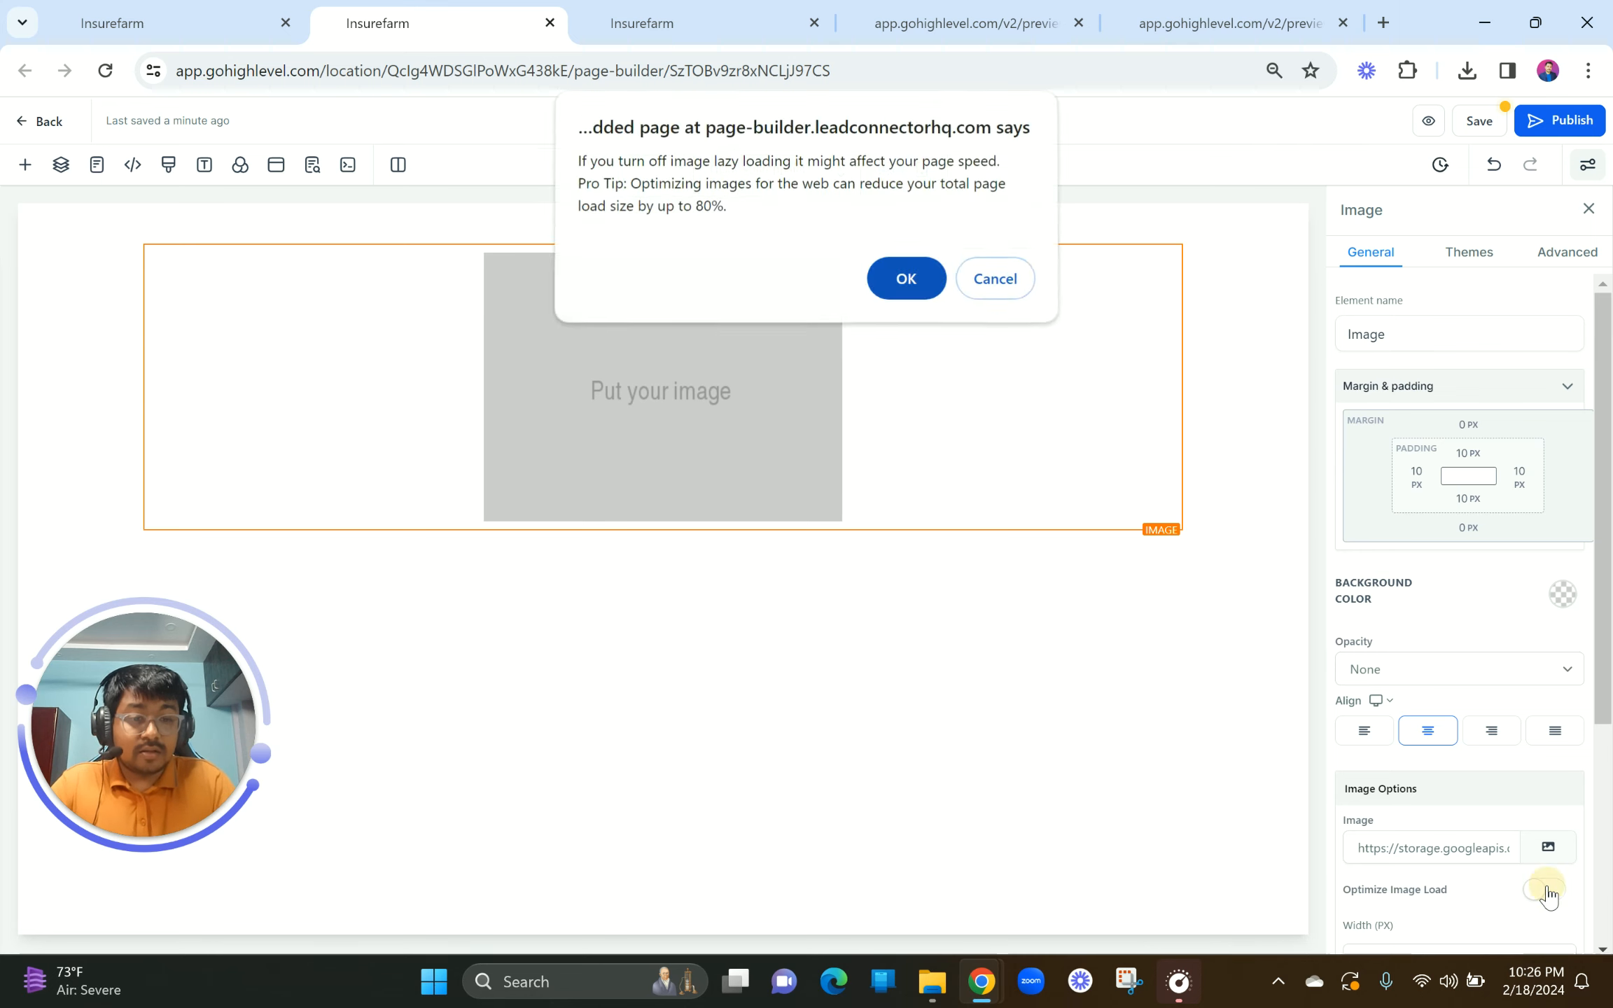
pyautogui.press('Return')
pyautogui.scroll(-5, 1403, 771)
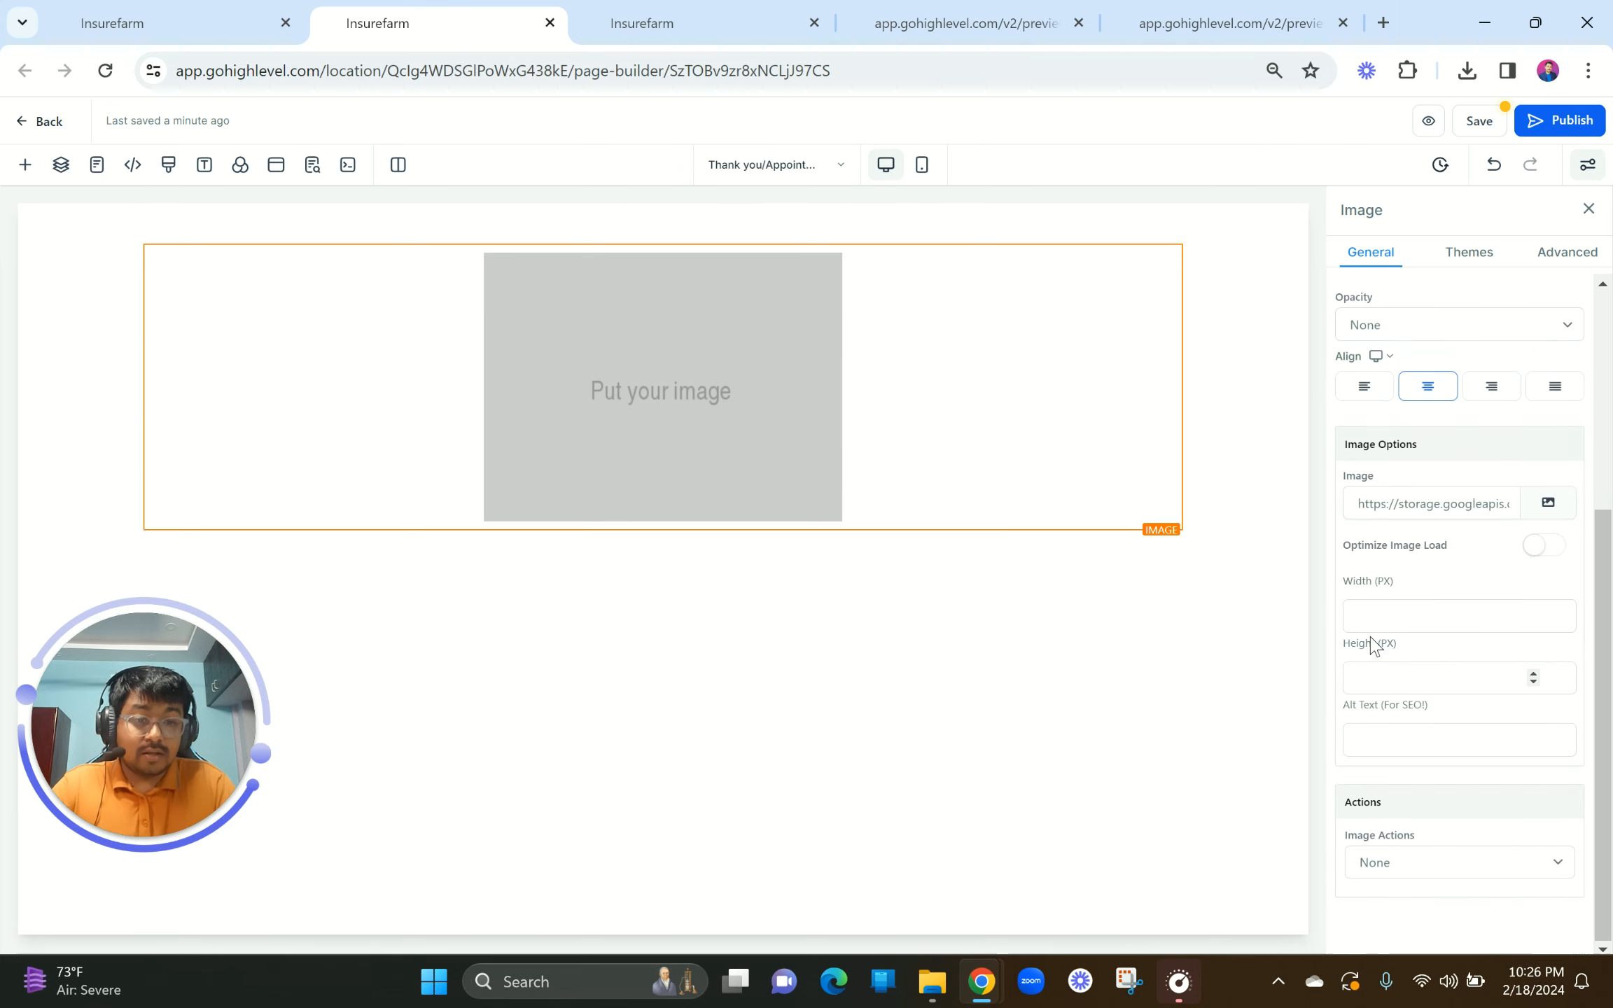
pyautogui.click(1373, 688)
pyautogui.write('150')
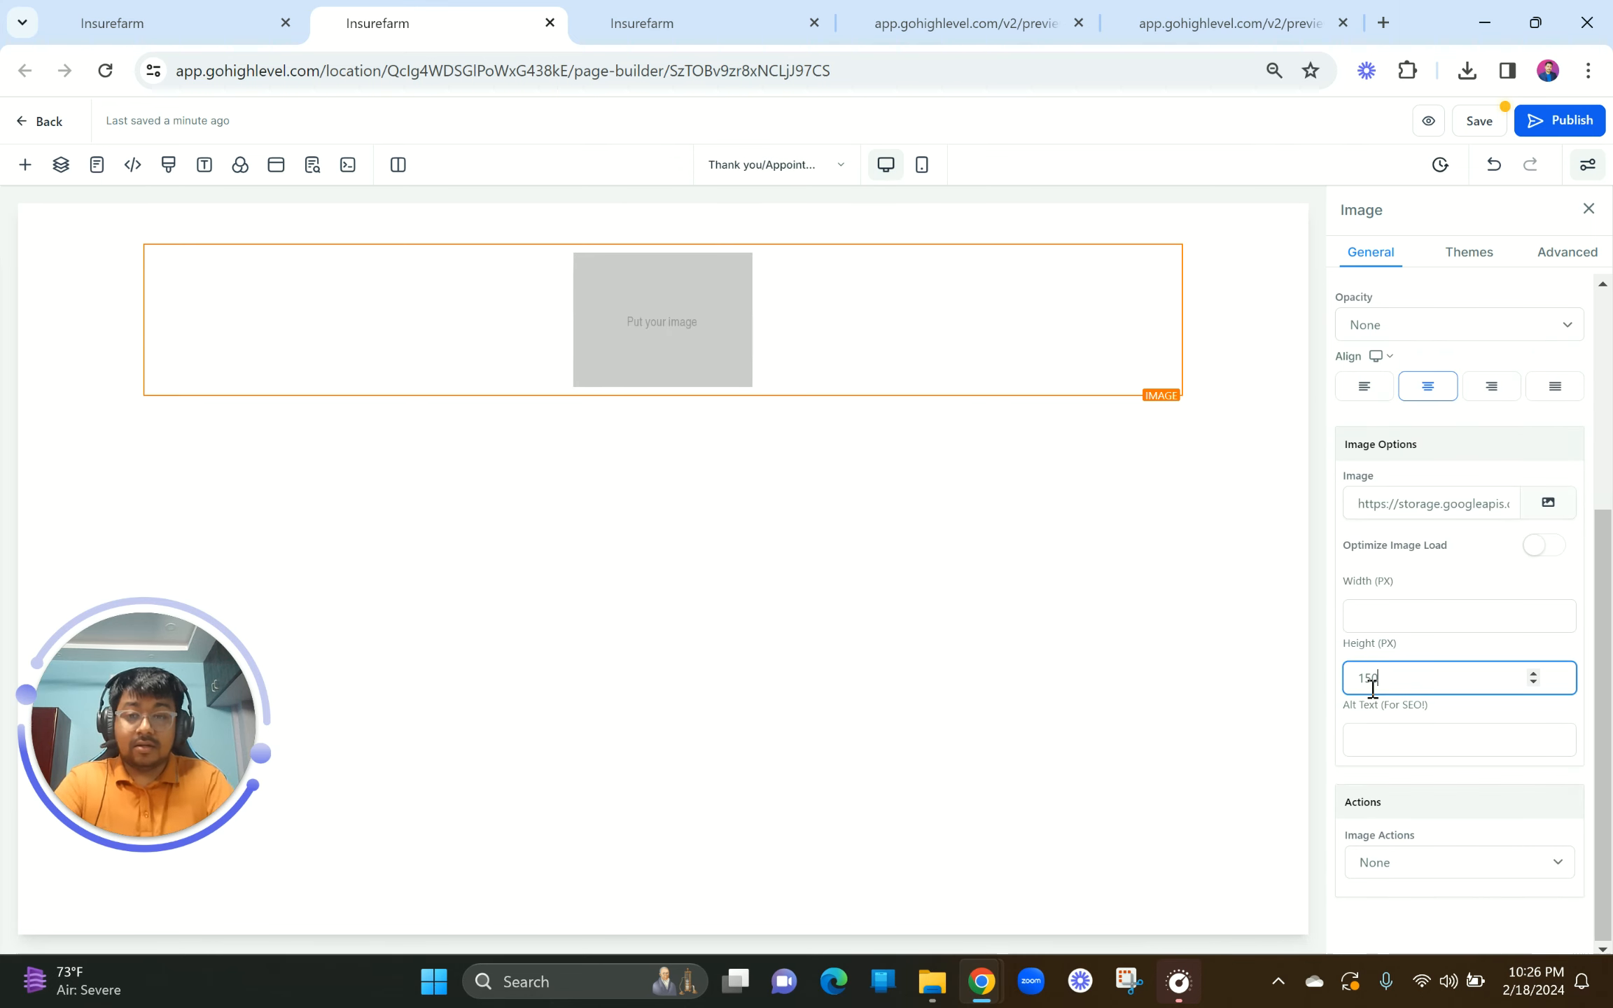
pyautogui.press('BackSpace')
pyautogui.press('BackSpace')
pyautogui.press('BackSpace')
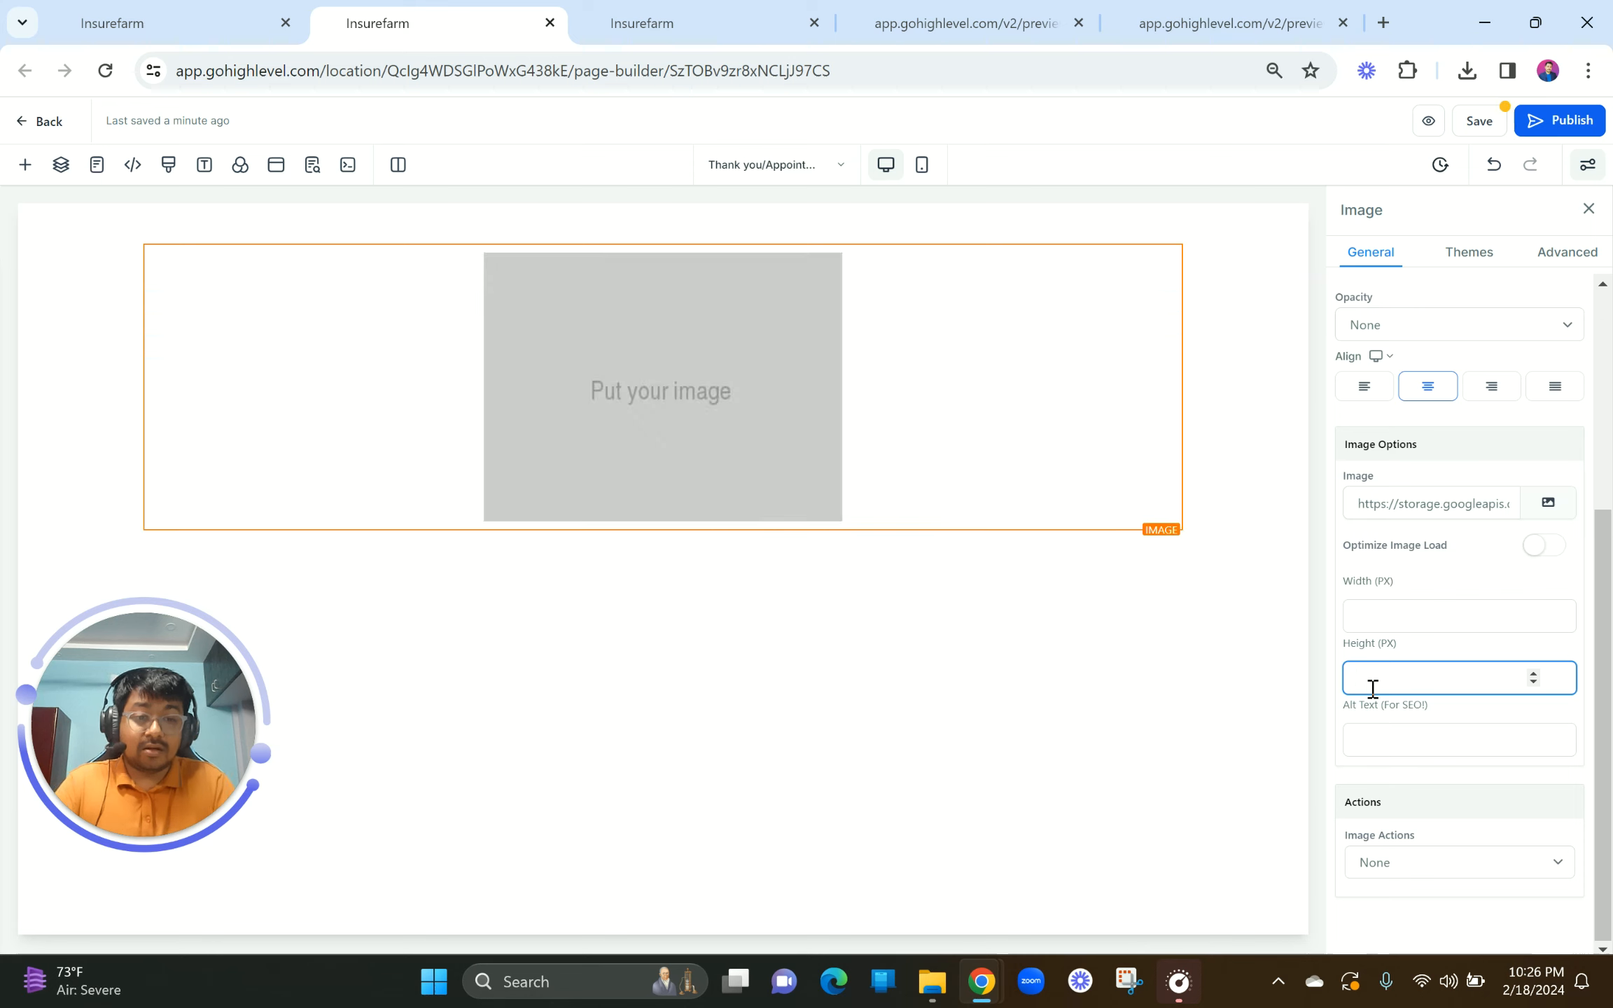
pyautogui.click(1361, 616)
pyautogui.write('150')
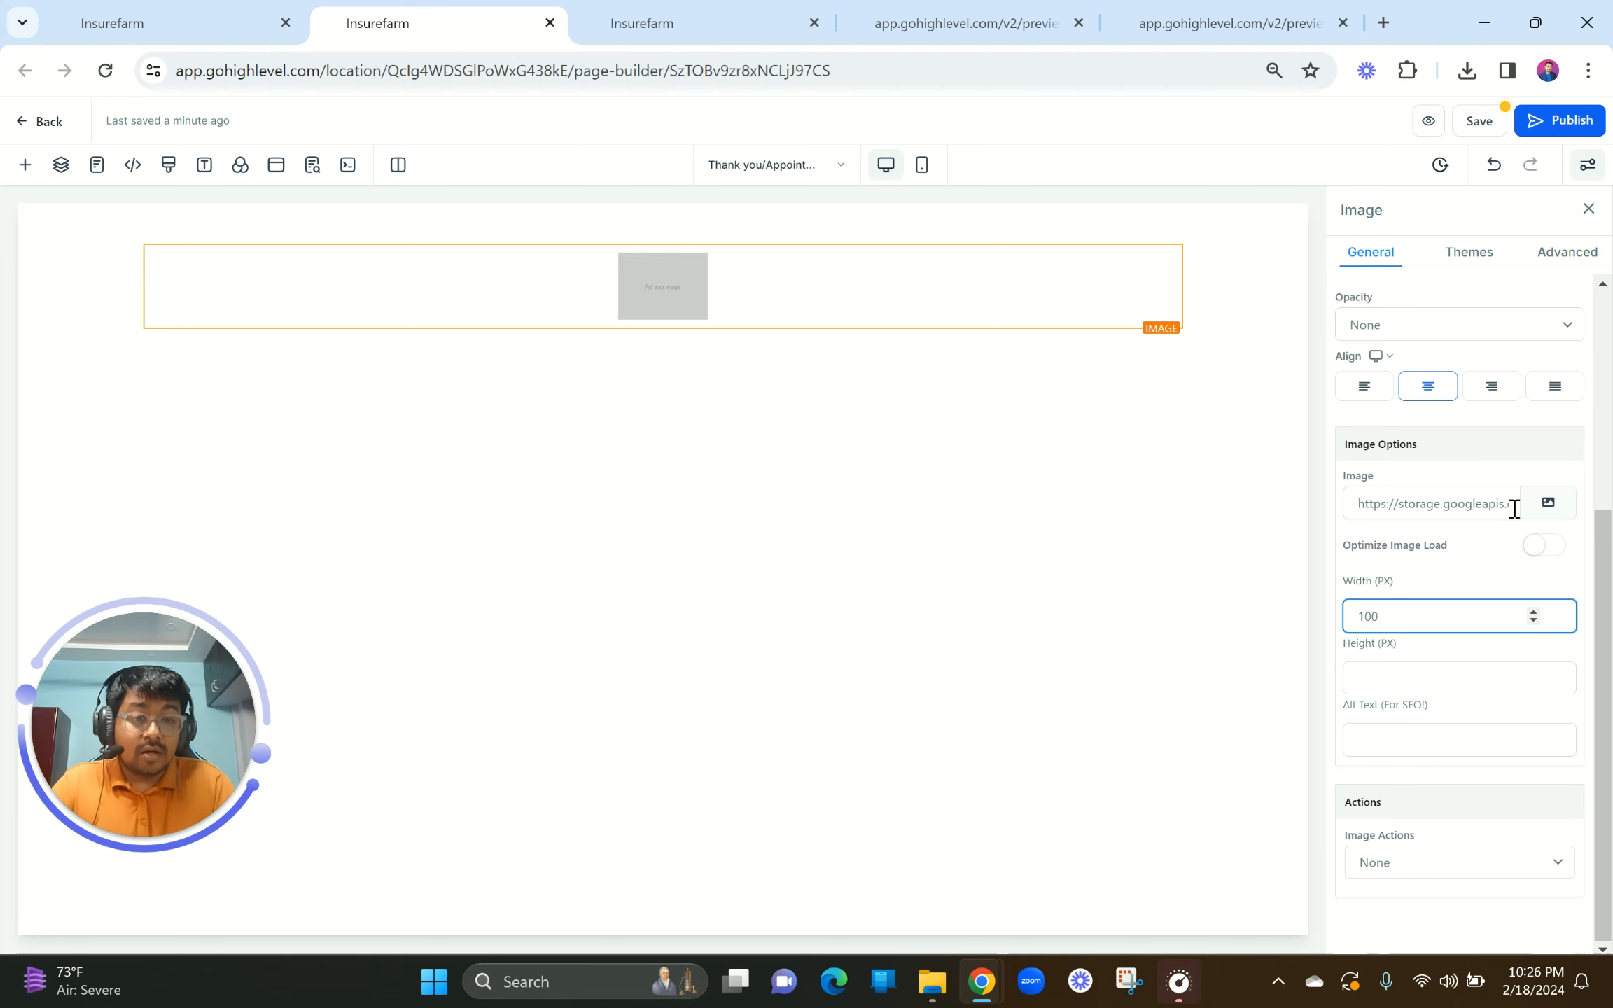
# Step: Insert the hues logo from the Lead Gen Page Ebook folder, left-aligned at 140 px wide
pyautogui.click(1548, 503)
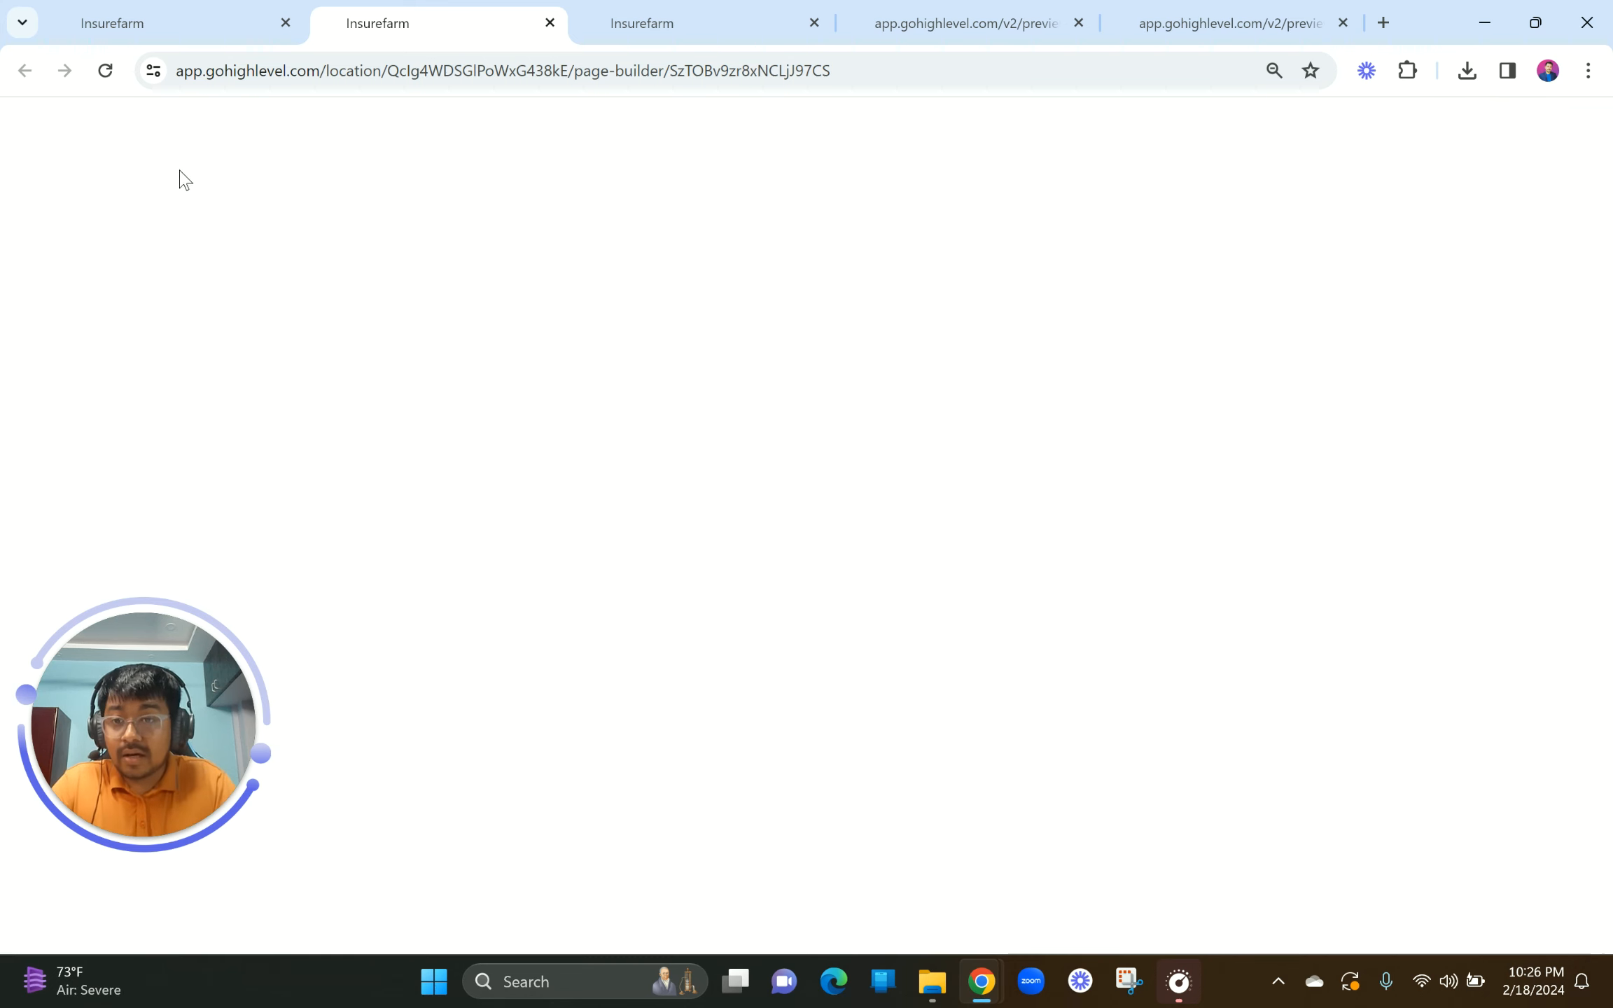
pyautogui.moveTo(174, 172); pyautogui.dragTo(170, 462)
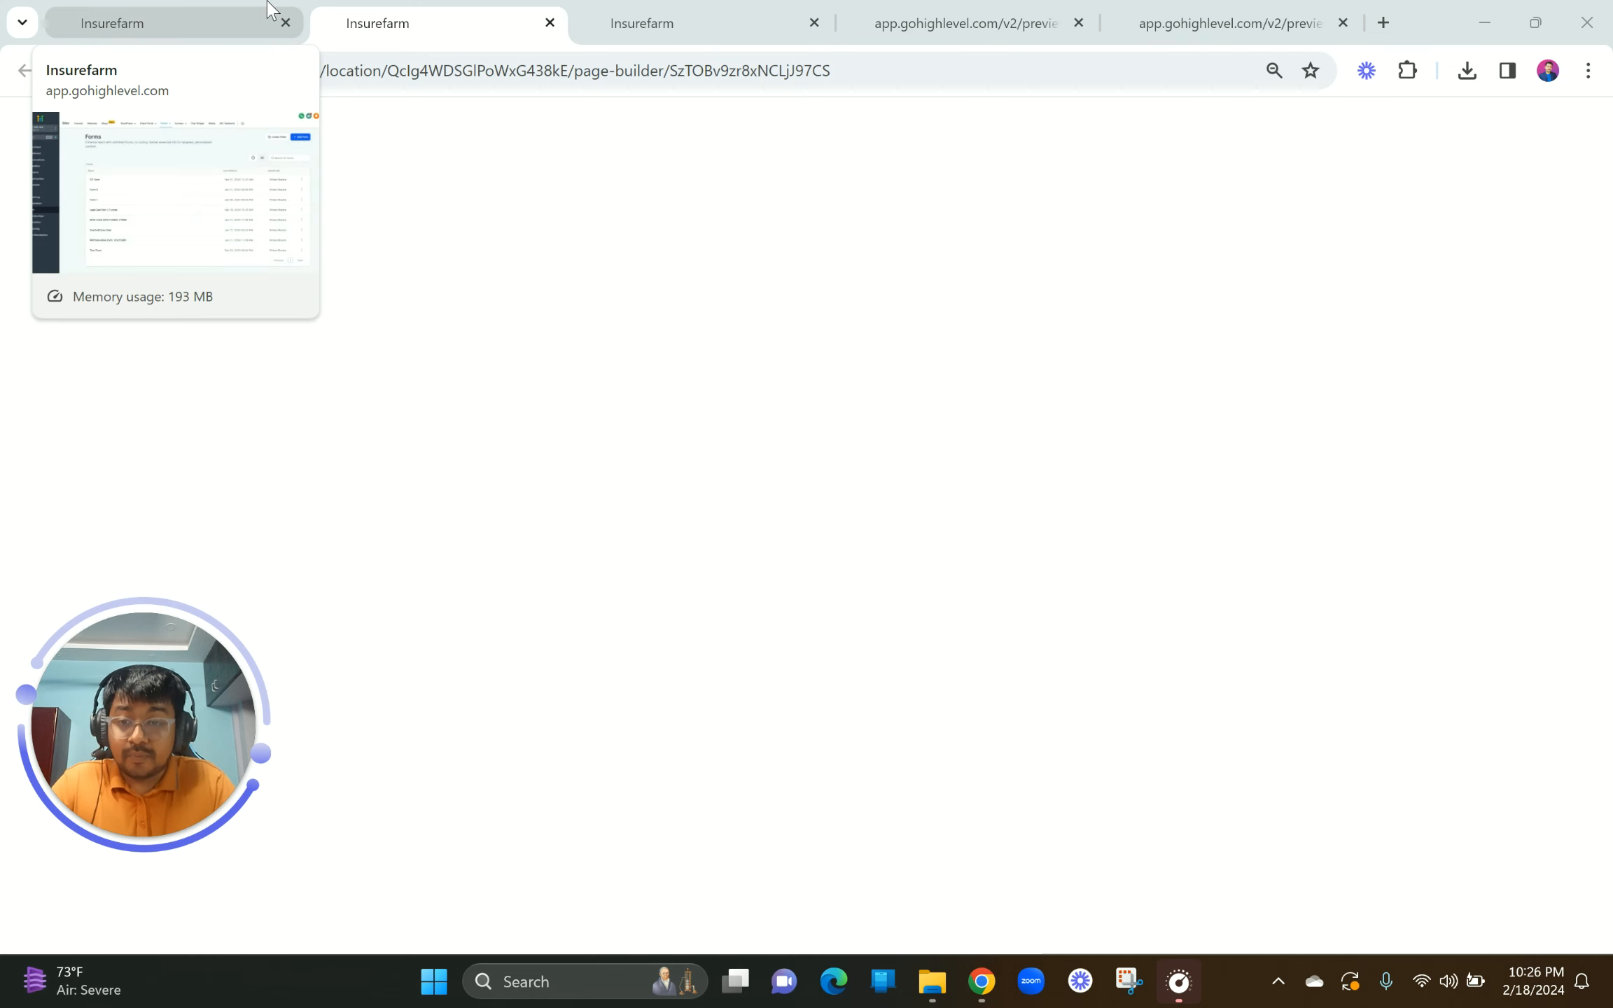
pyautogui.click(750, 9)
pyautogui.click(432, 11)
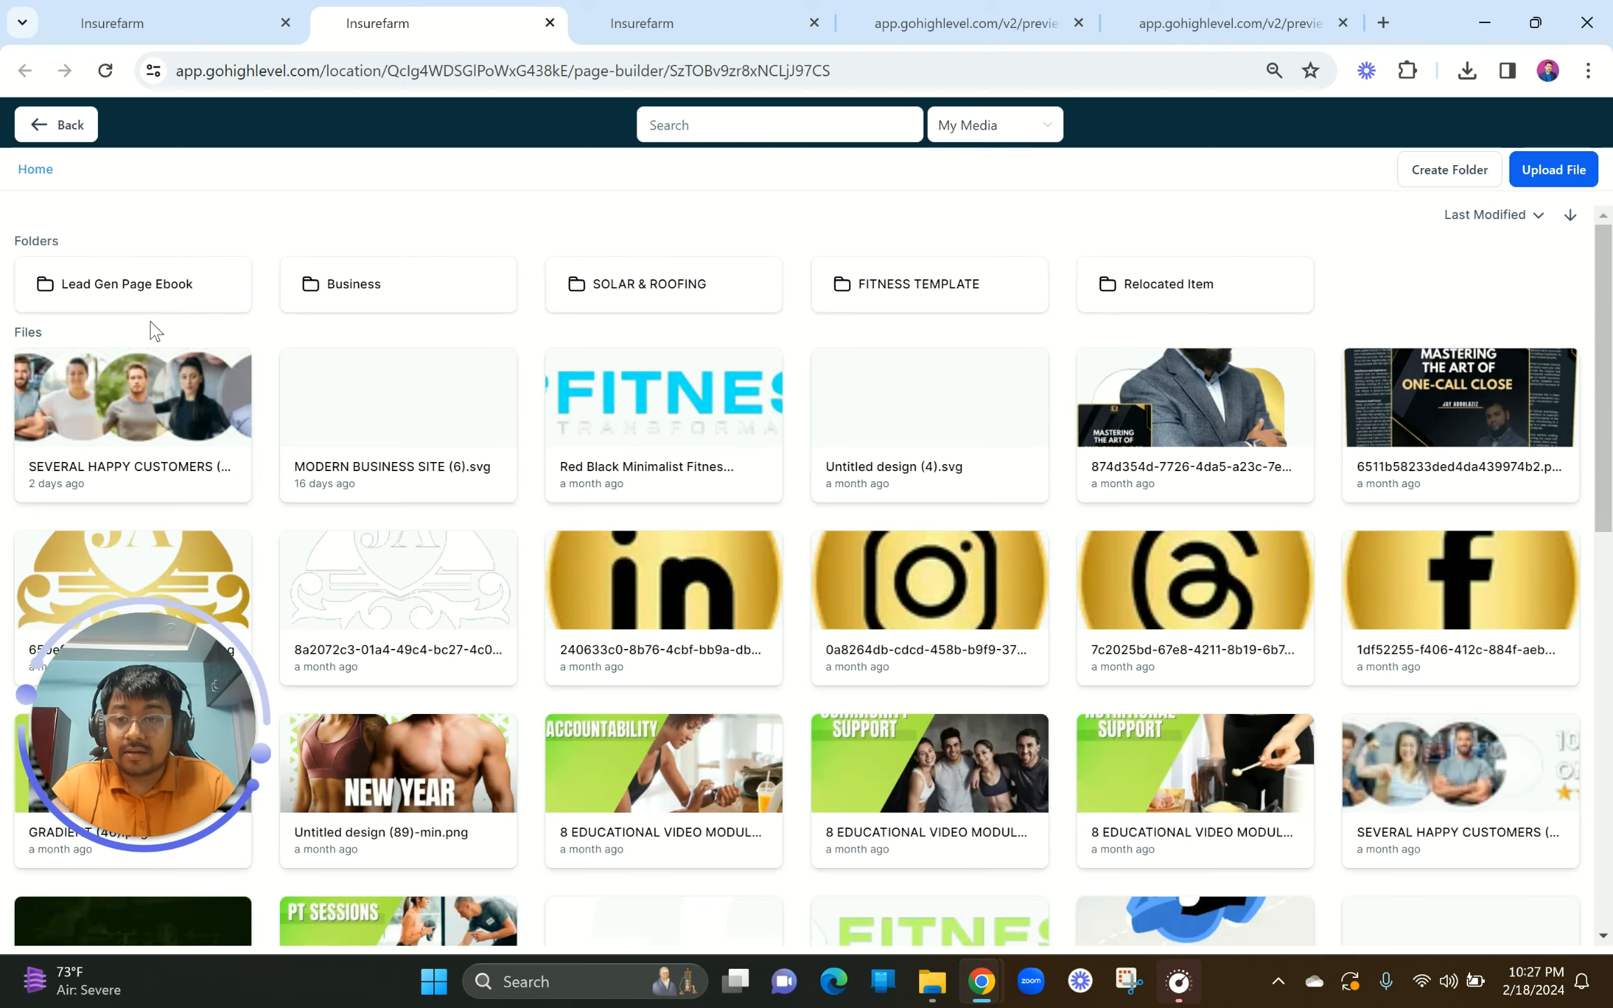
pyautogui.click(131, 290)
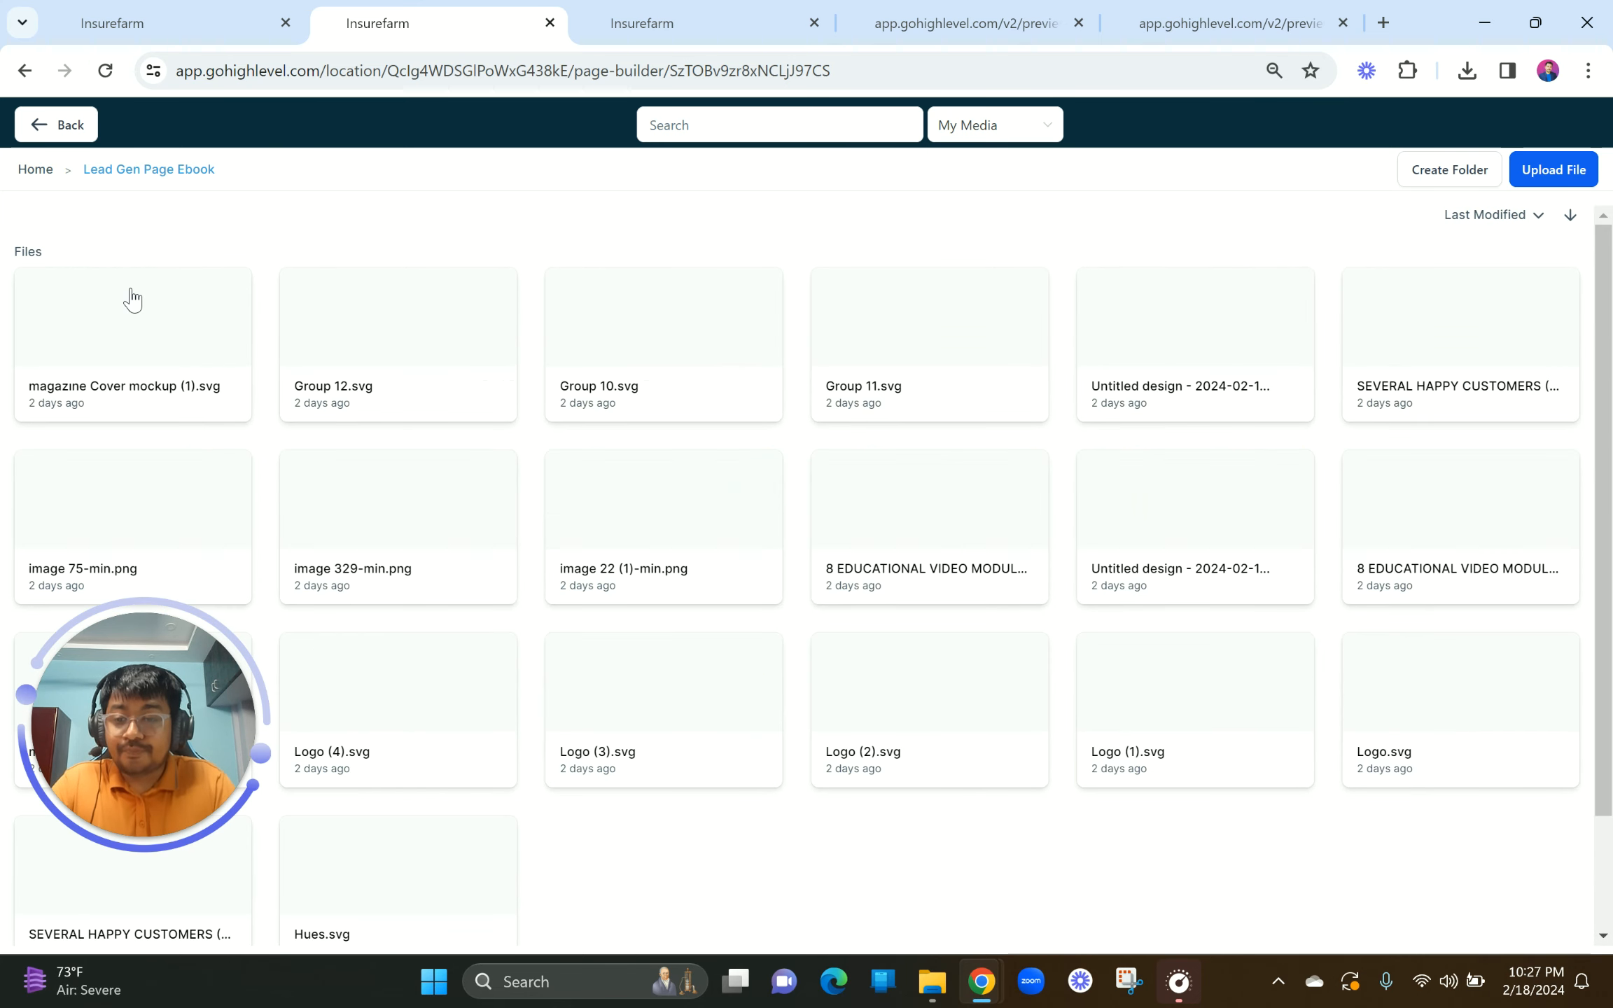
pyautogui.click(402, 893)
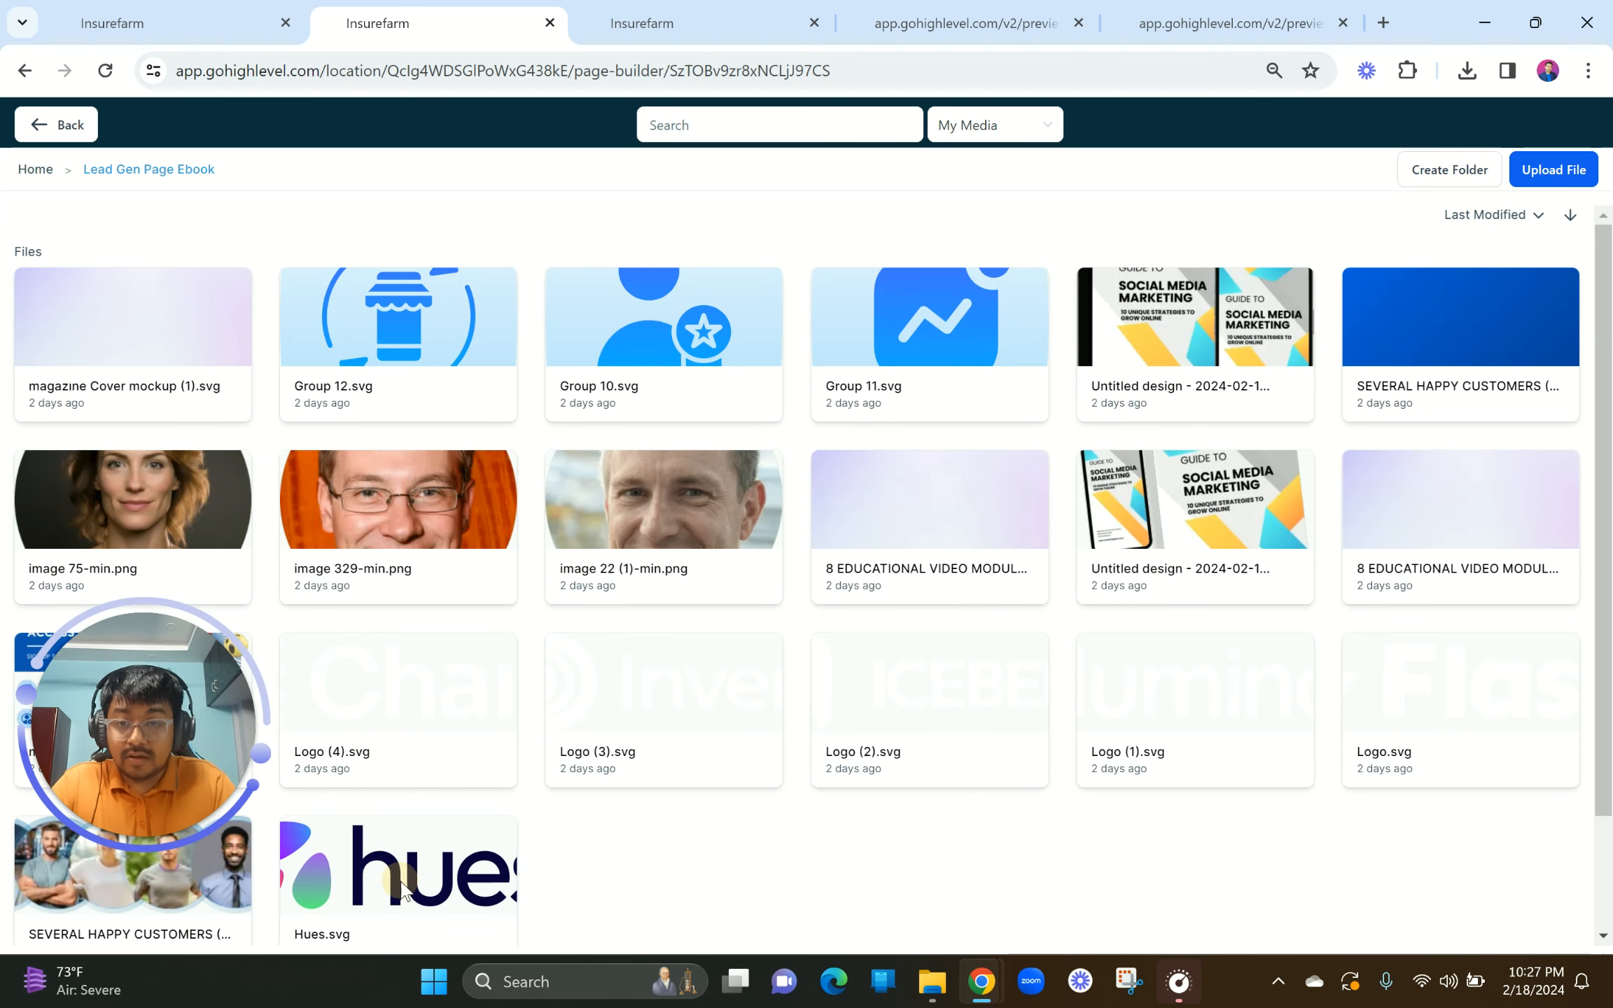
pyautogui.click(1376, 391)
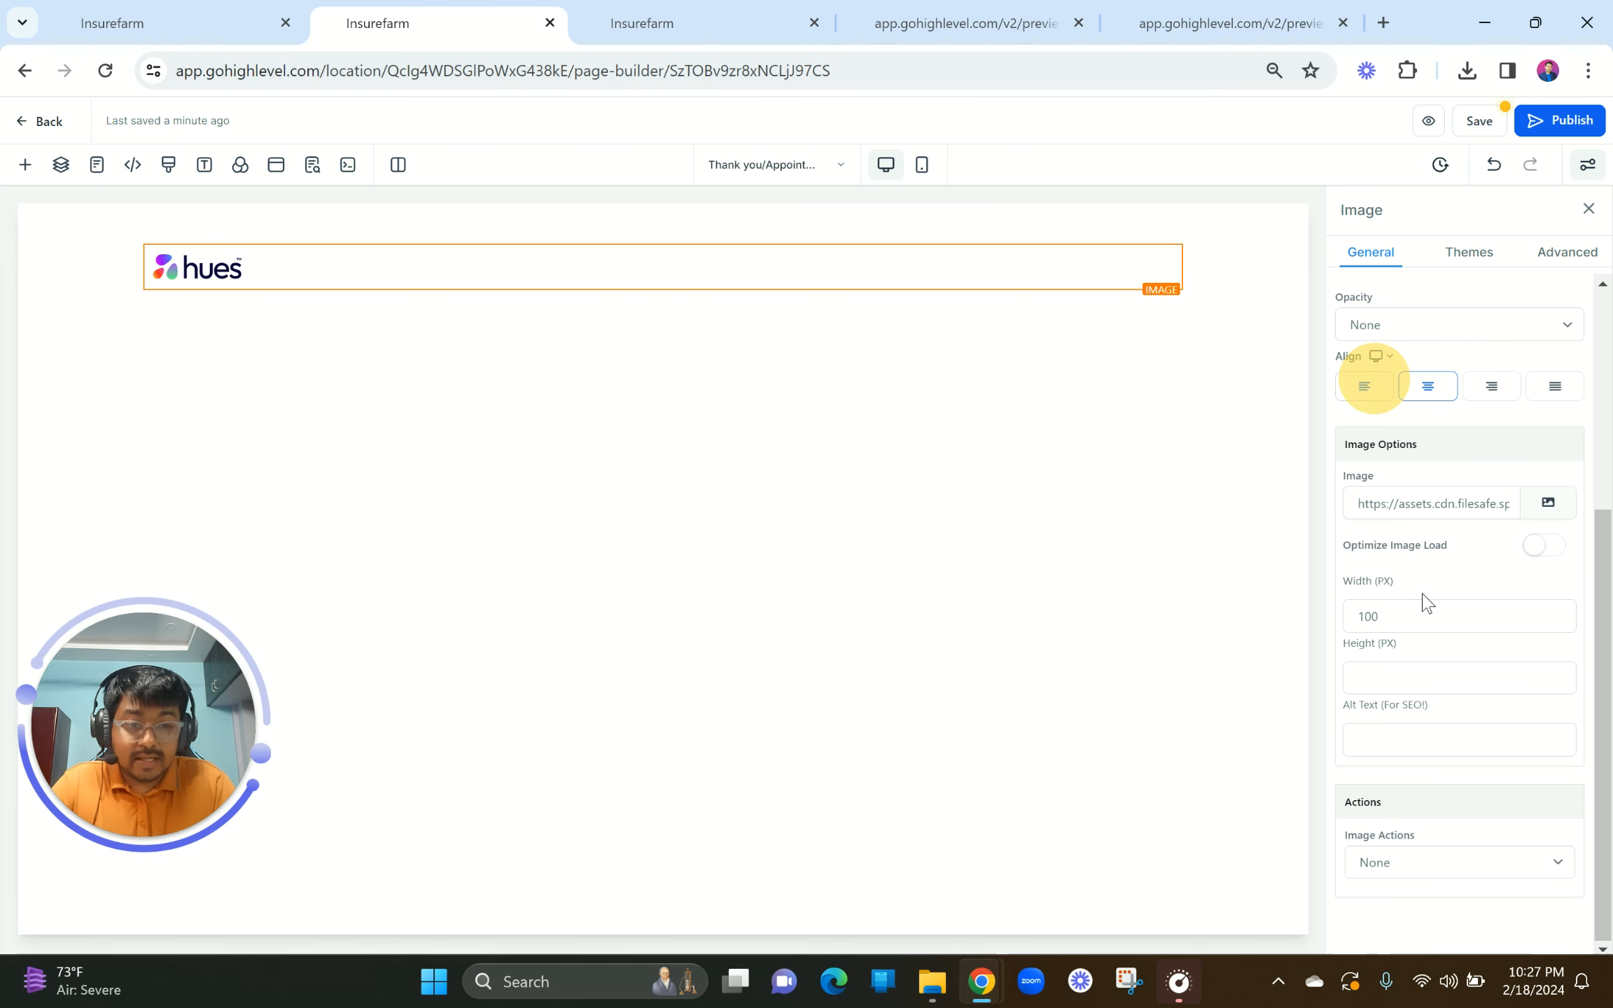
pyautogui.moveTo(1404, 612); pyautogui.dragTo(1343, 613)
pyautogui.write('140')
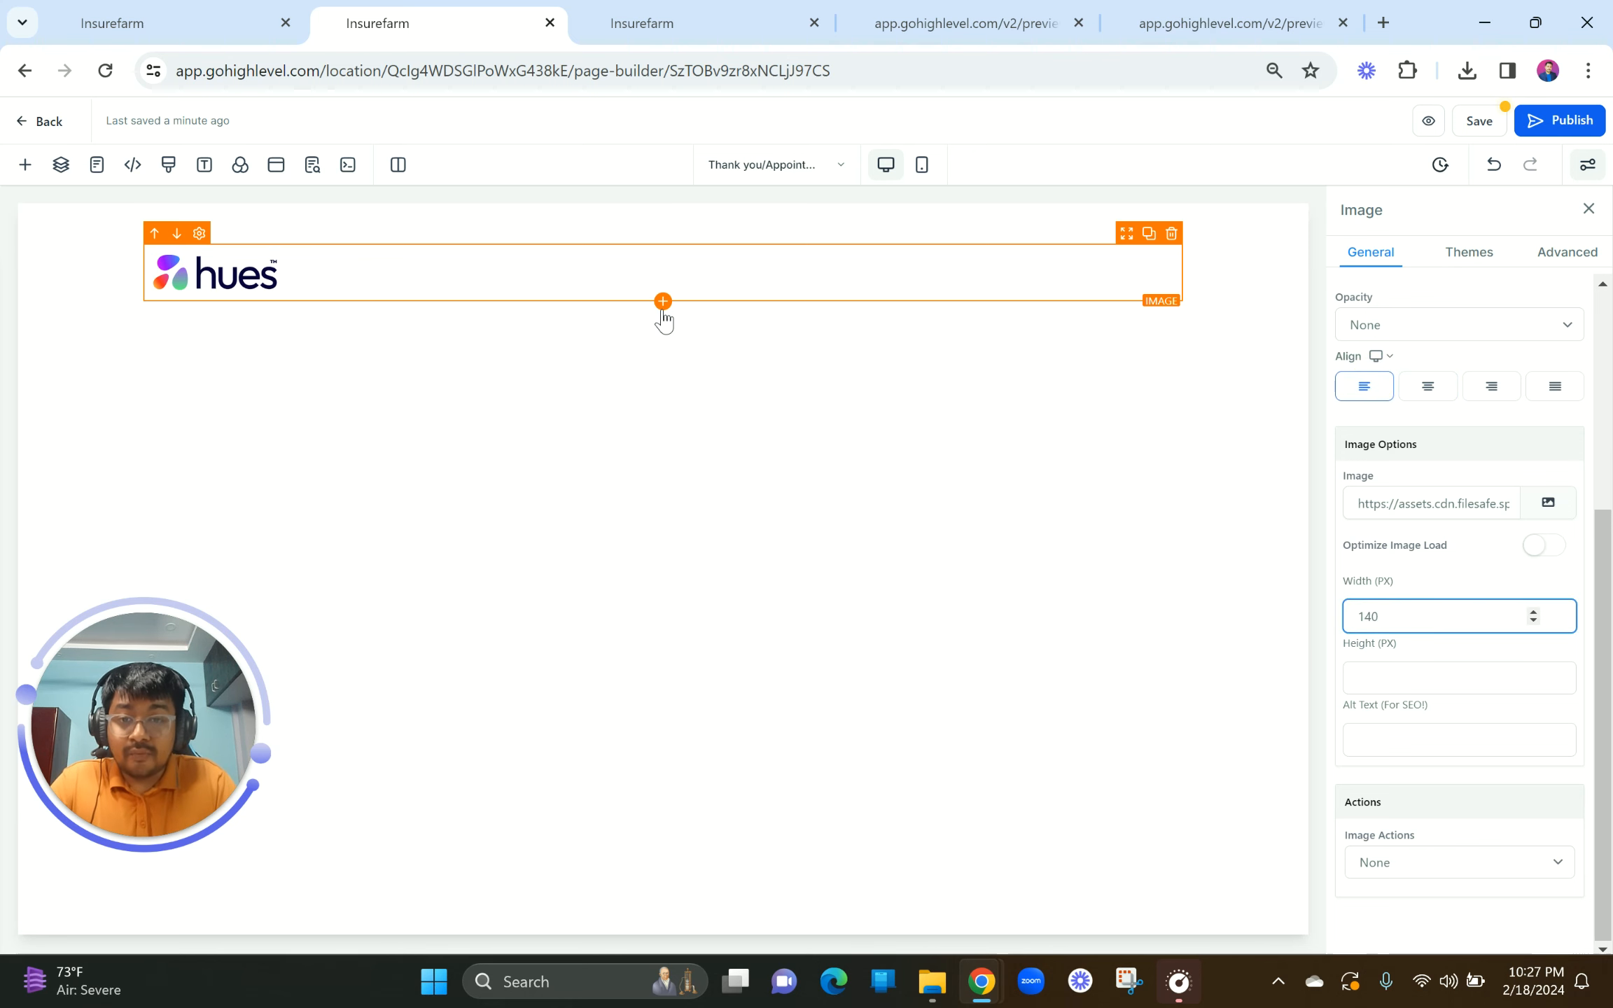
# Step: Add a 1-column row below the logo containing a Headline element
pyautogui.click(663, 324)
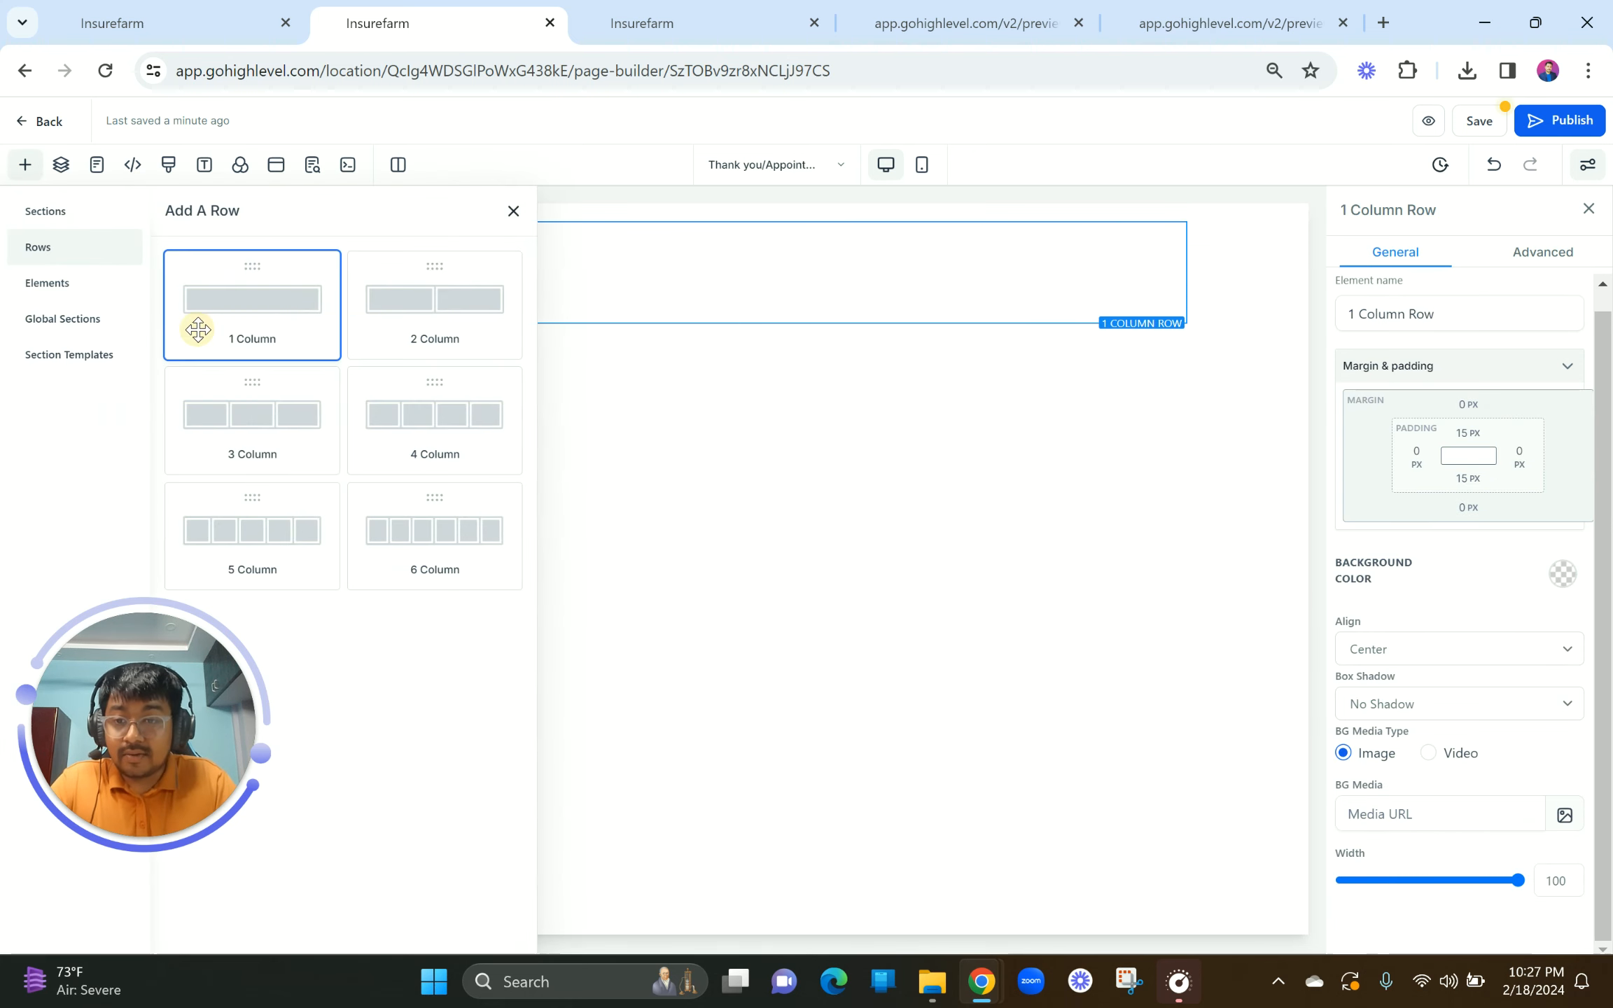
pyautogui.click(198, 325)
pyautogui.click(655, 394)
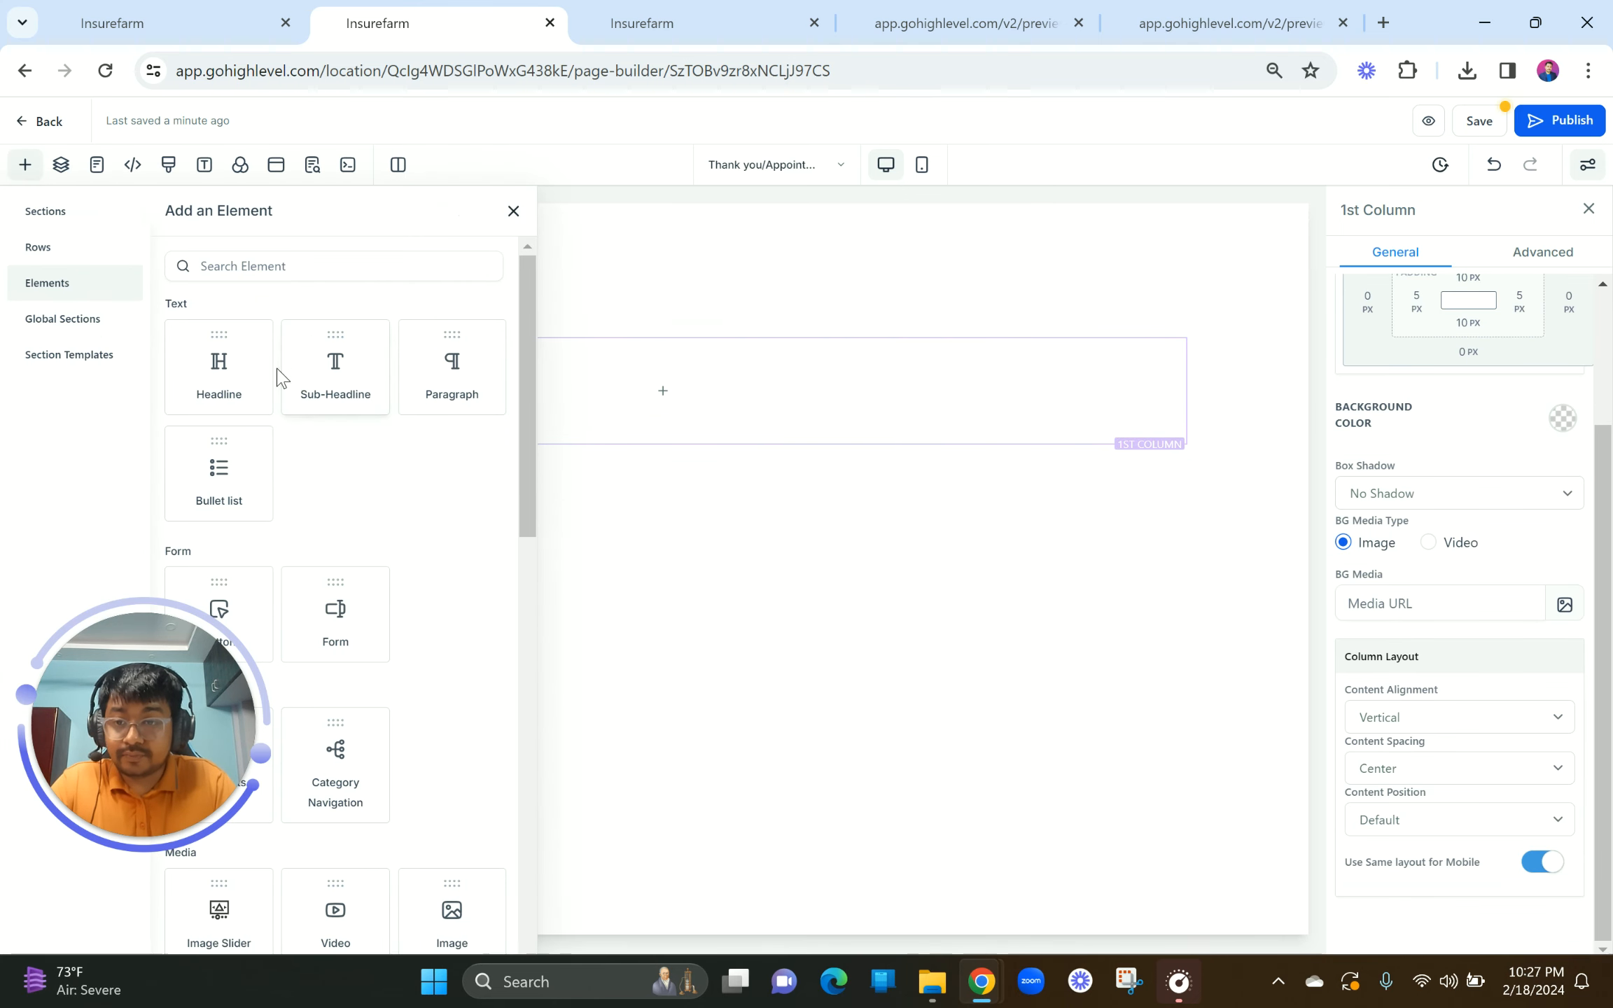
pyautogui.click(257, 358)
# Step: Copy the homepage's h1 gradient CSS into the thank-you page's Custom CSS and save it
pyautogui.click(665, 18)
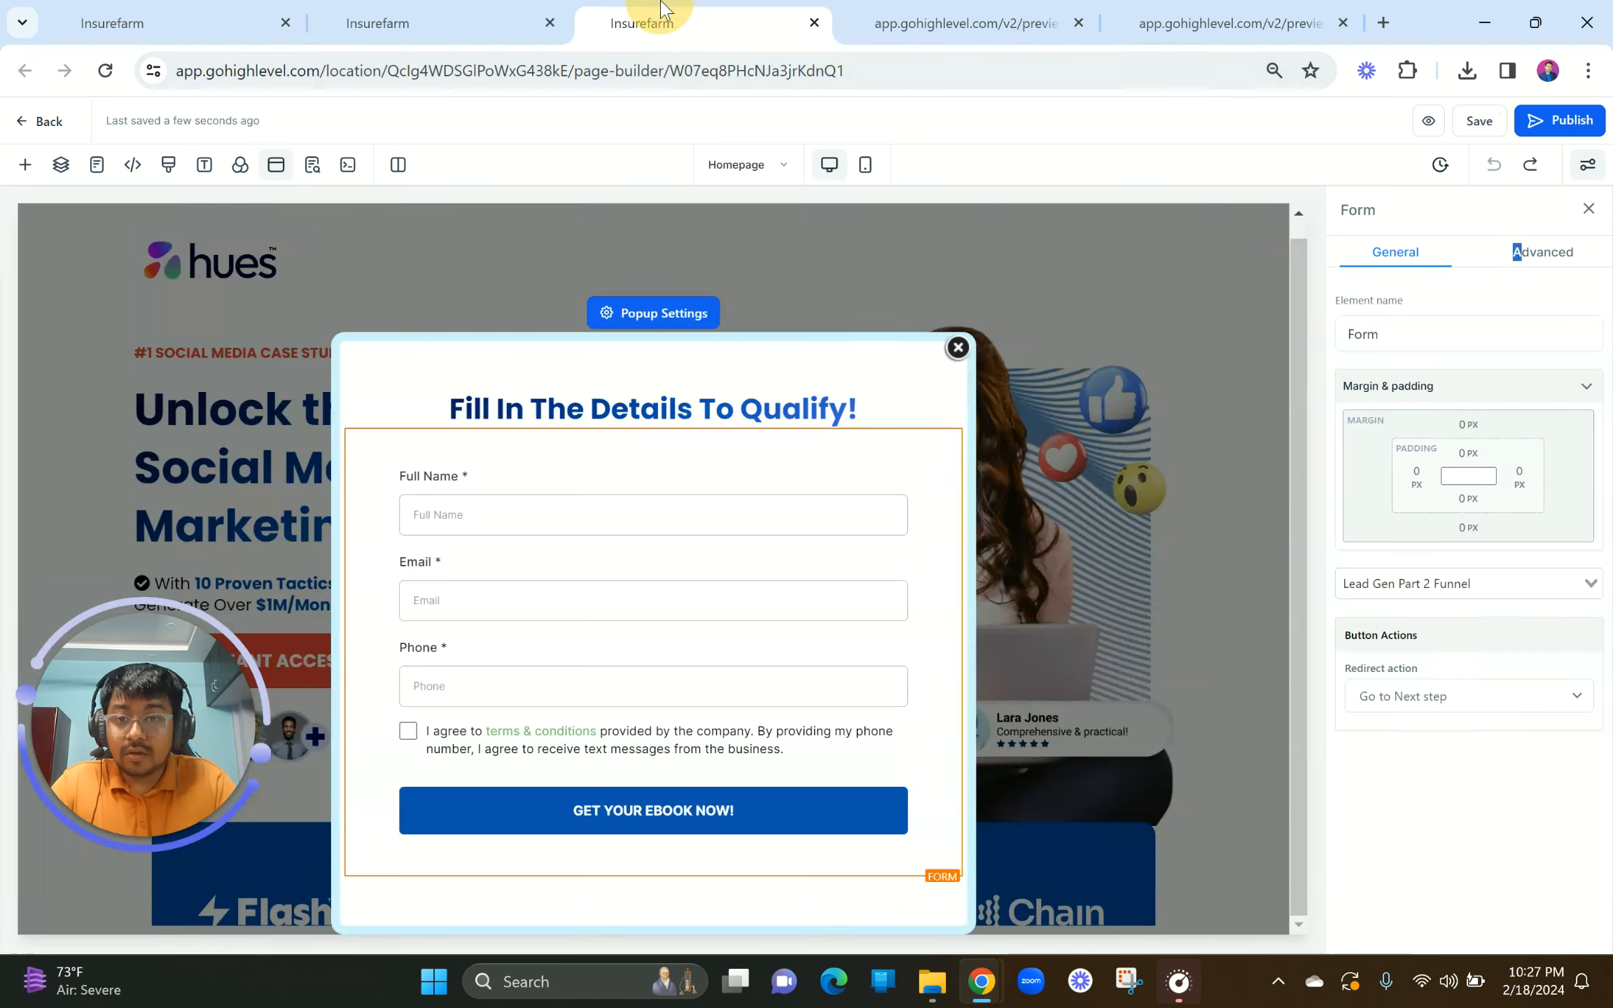
pyautogui.click(169, 166)
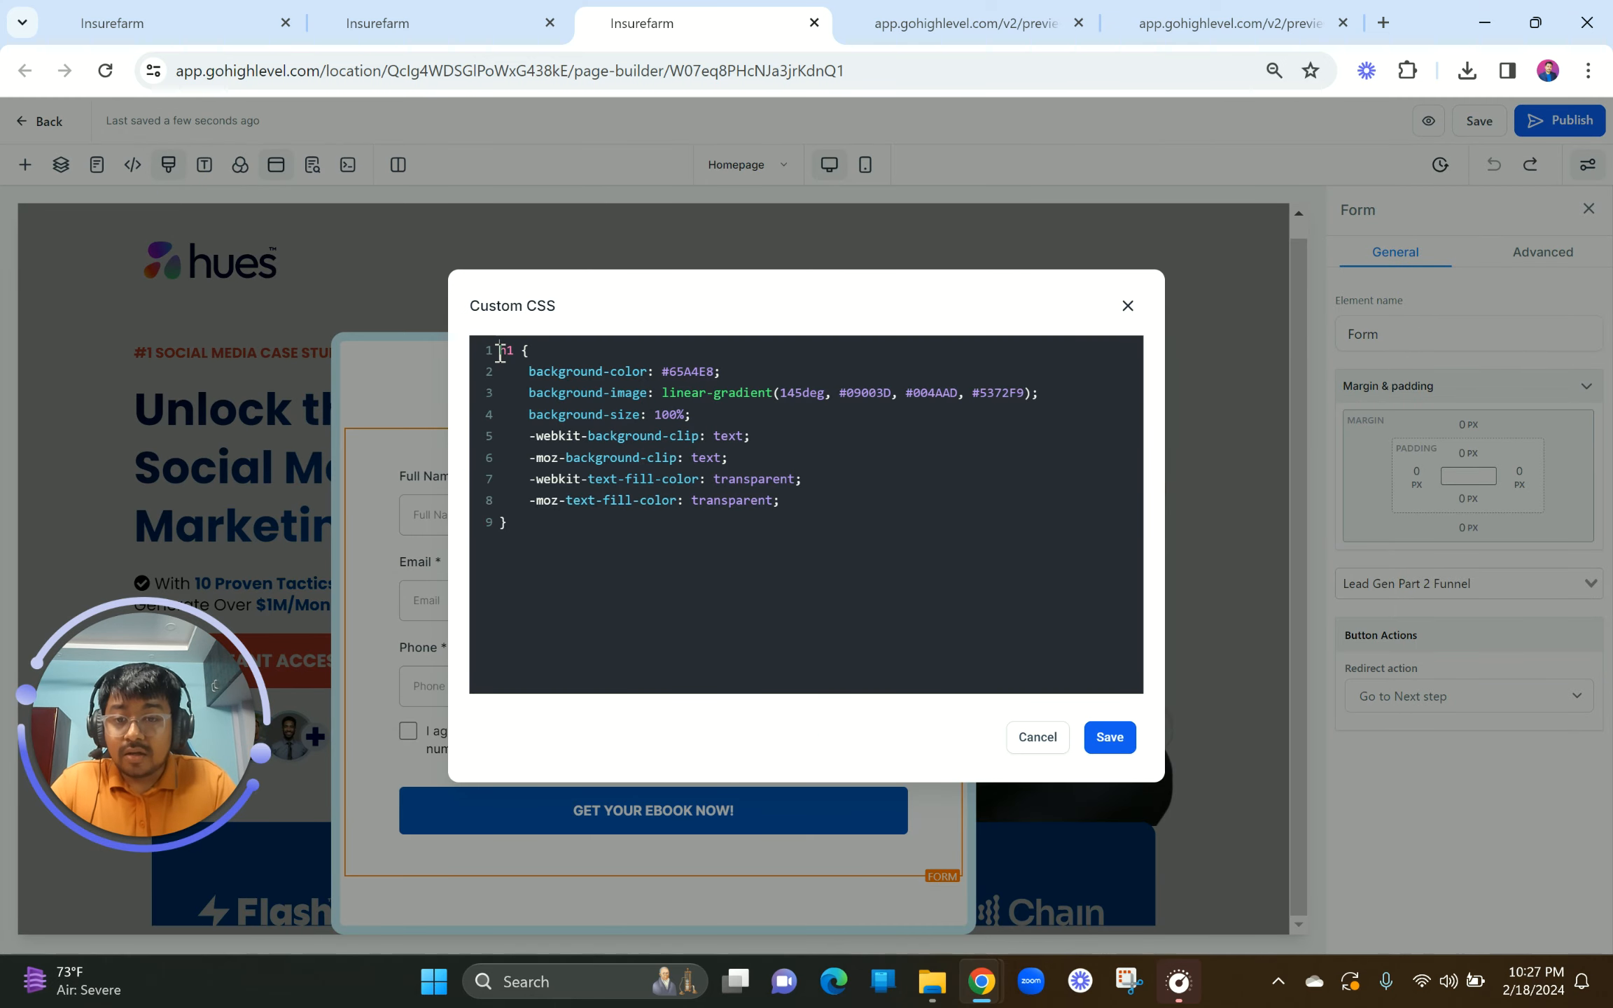
pyautogui.moveTo(501, 354); pyautogui.dragTo(527, 528)
pyautogui.hotkey('ctrl', 'c')
pyautogui.click(382, 23)
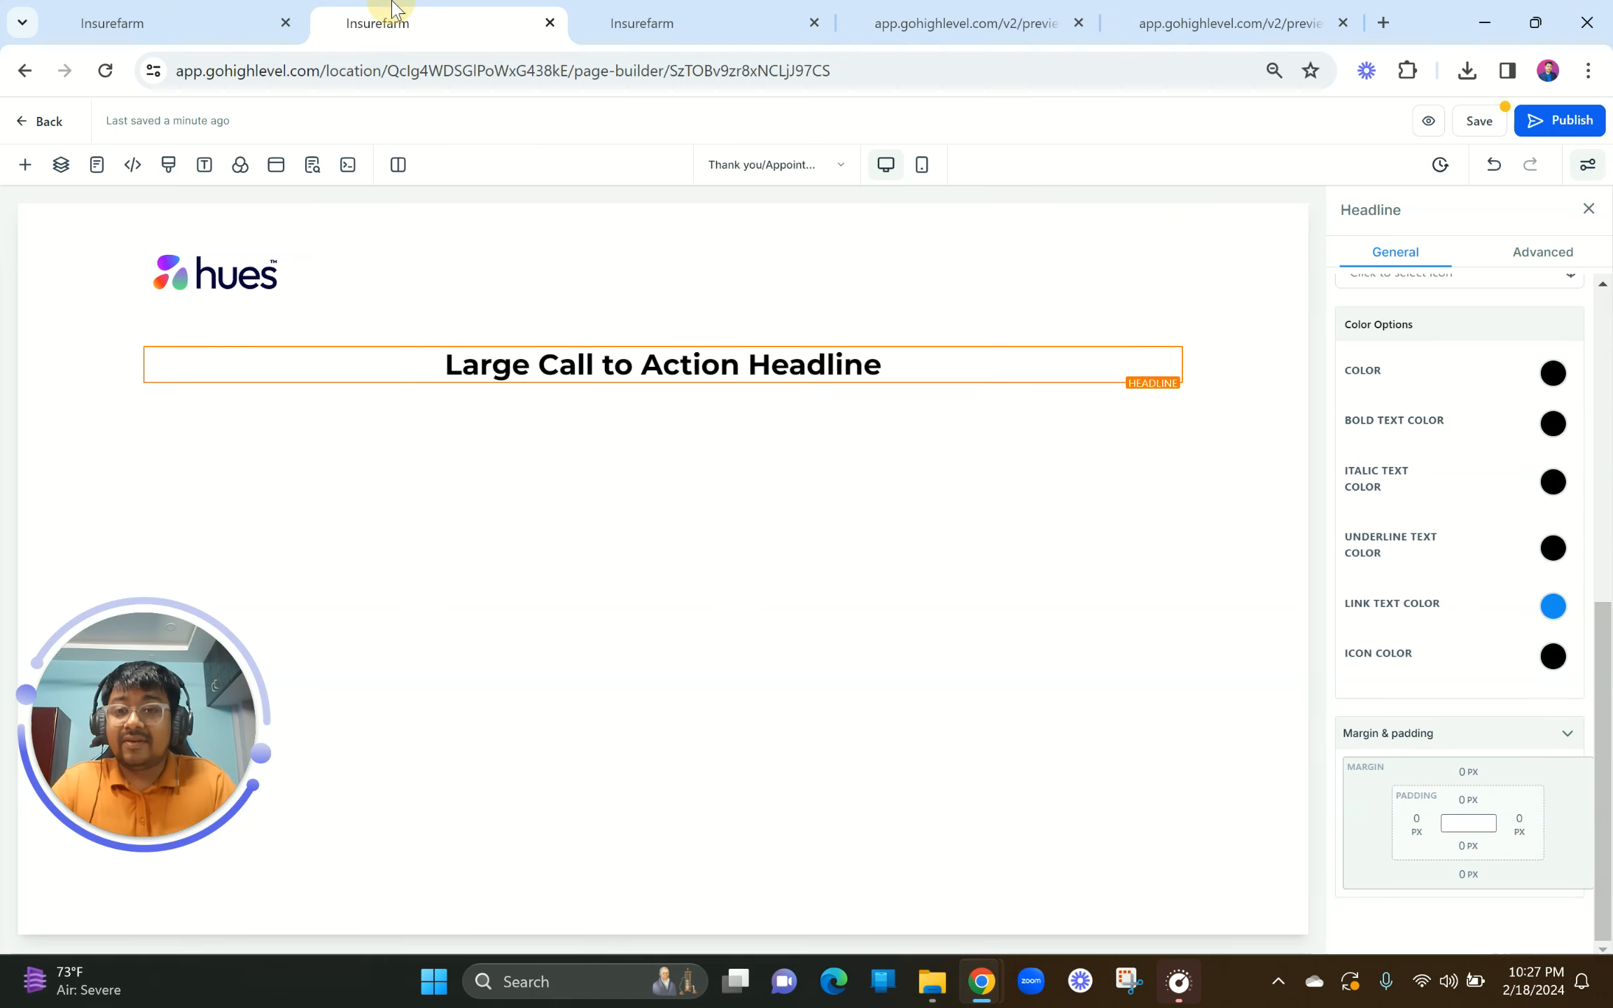
pyautogui.click(525, 365)
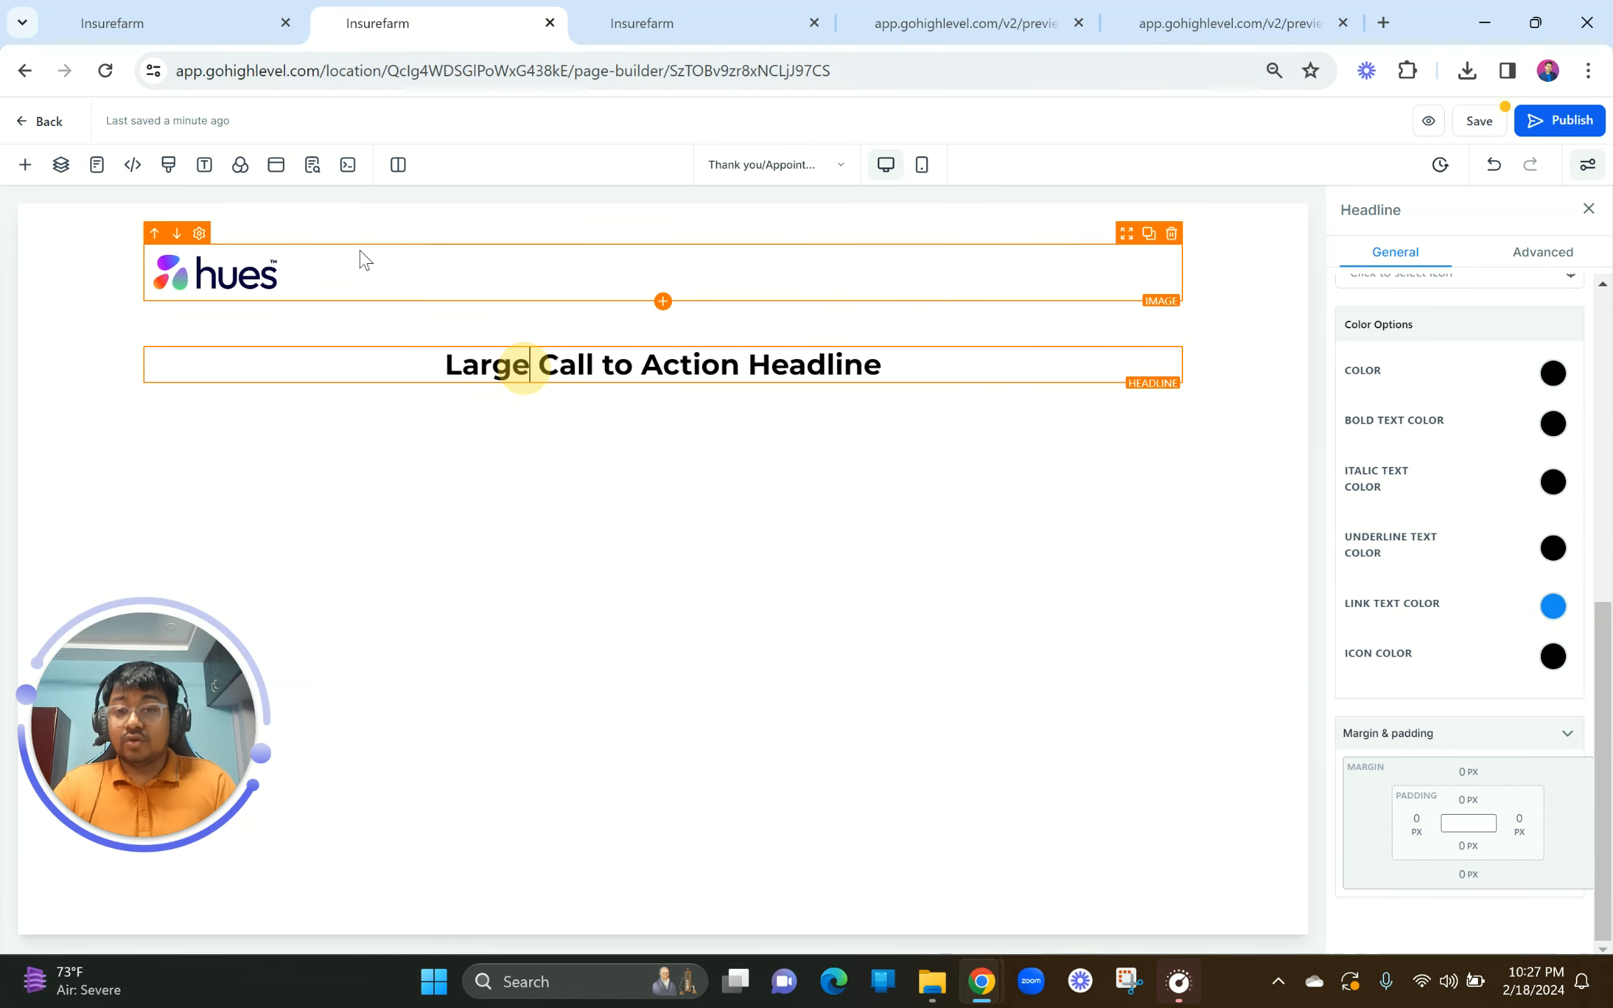
pyautogui.click(168, 164)
pyautogui.click(524, 369)
pyautogui.hotkey('ctrl', 'v')
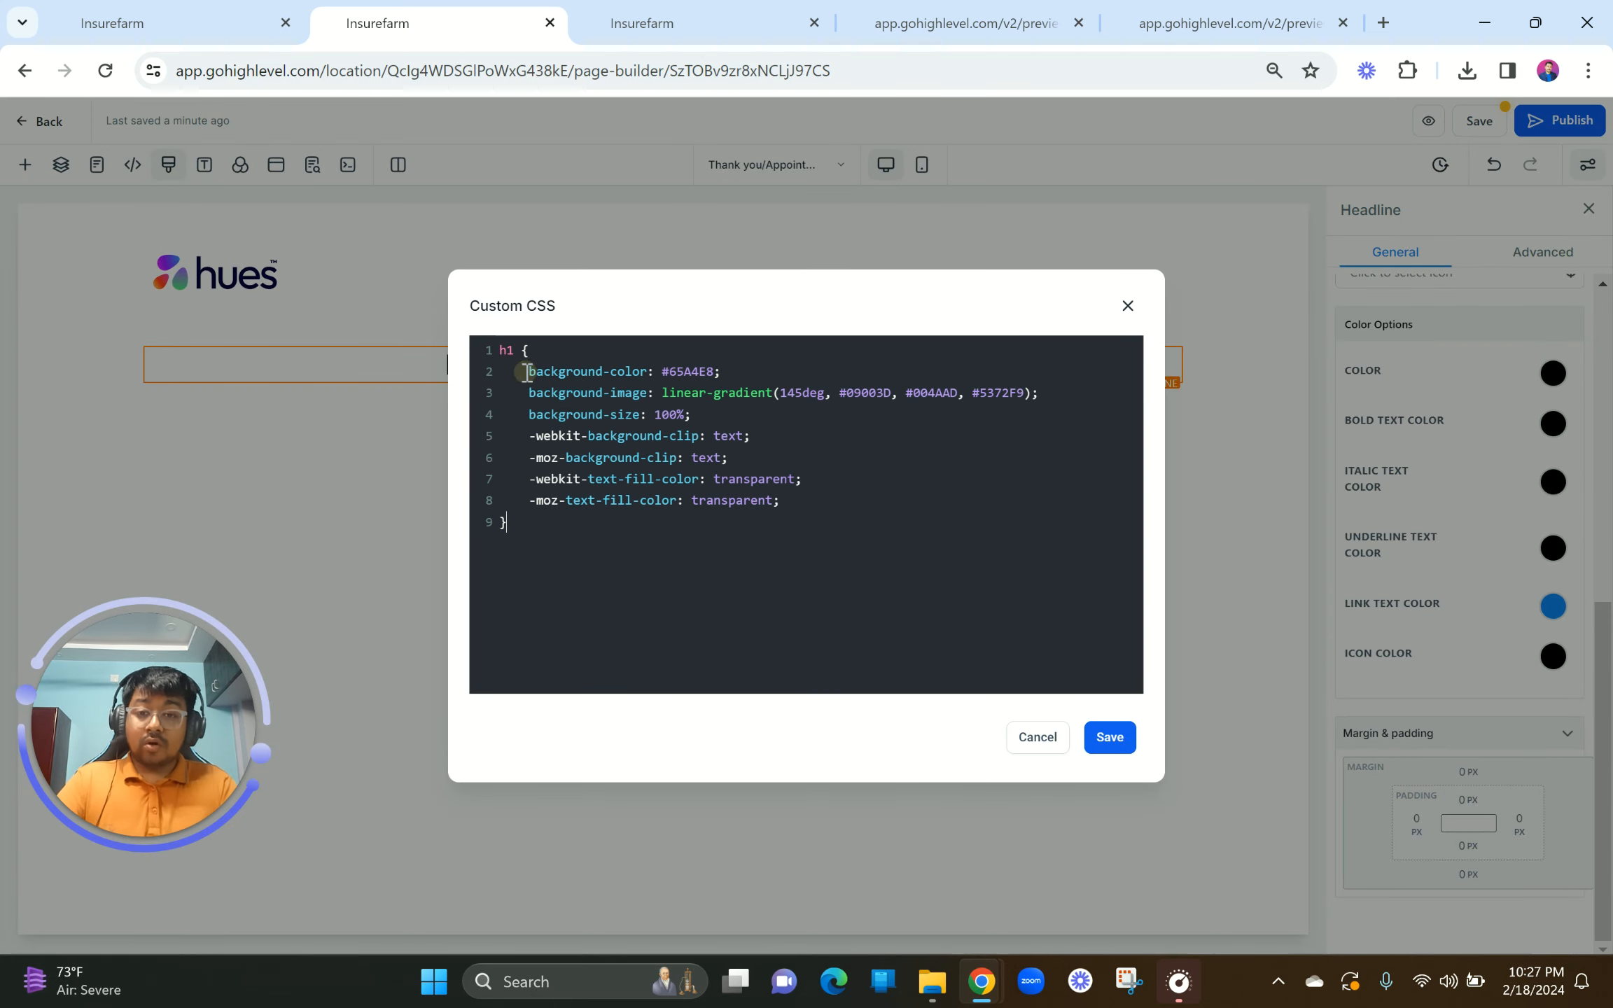
pyautogui.click(1109, 737)
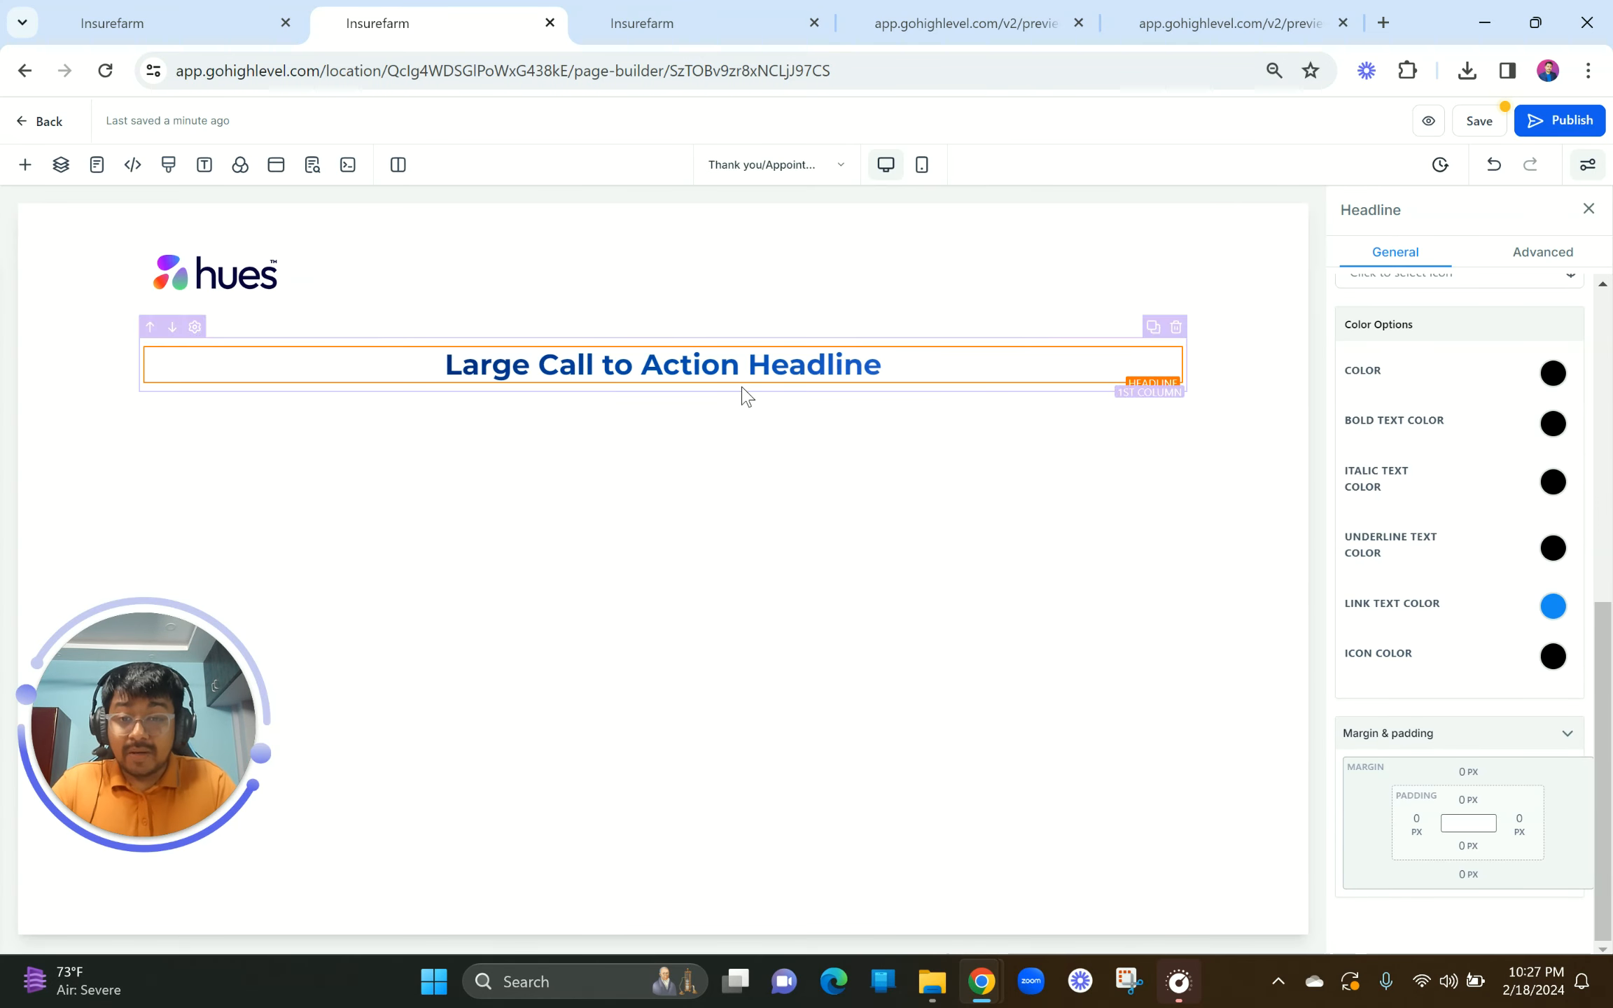
# Step: Retitle the headline 'Congratulations!!!' at 42 px and add a paragraph beneath it
pyautogui.click(708, 368)
pyautogui.hotkey('ctrl', 'a')
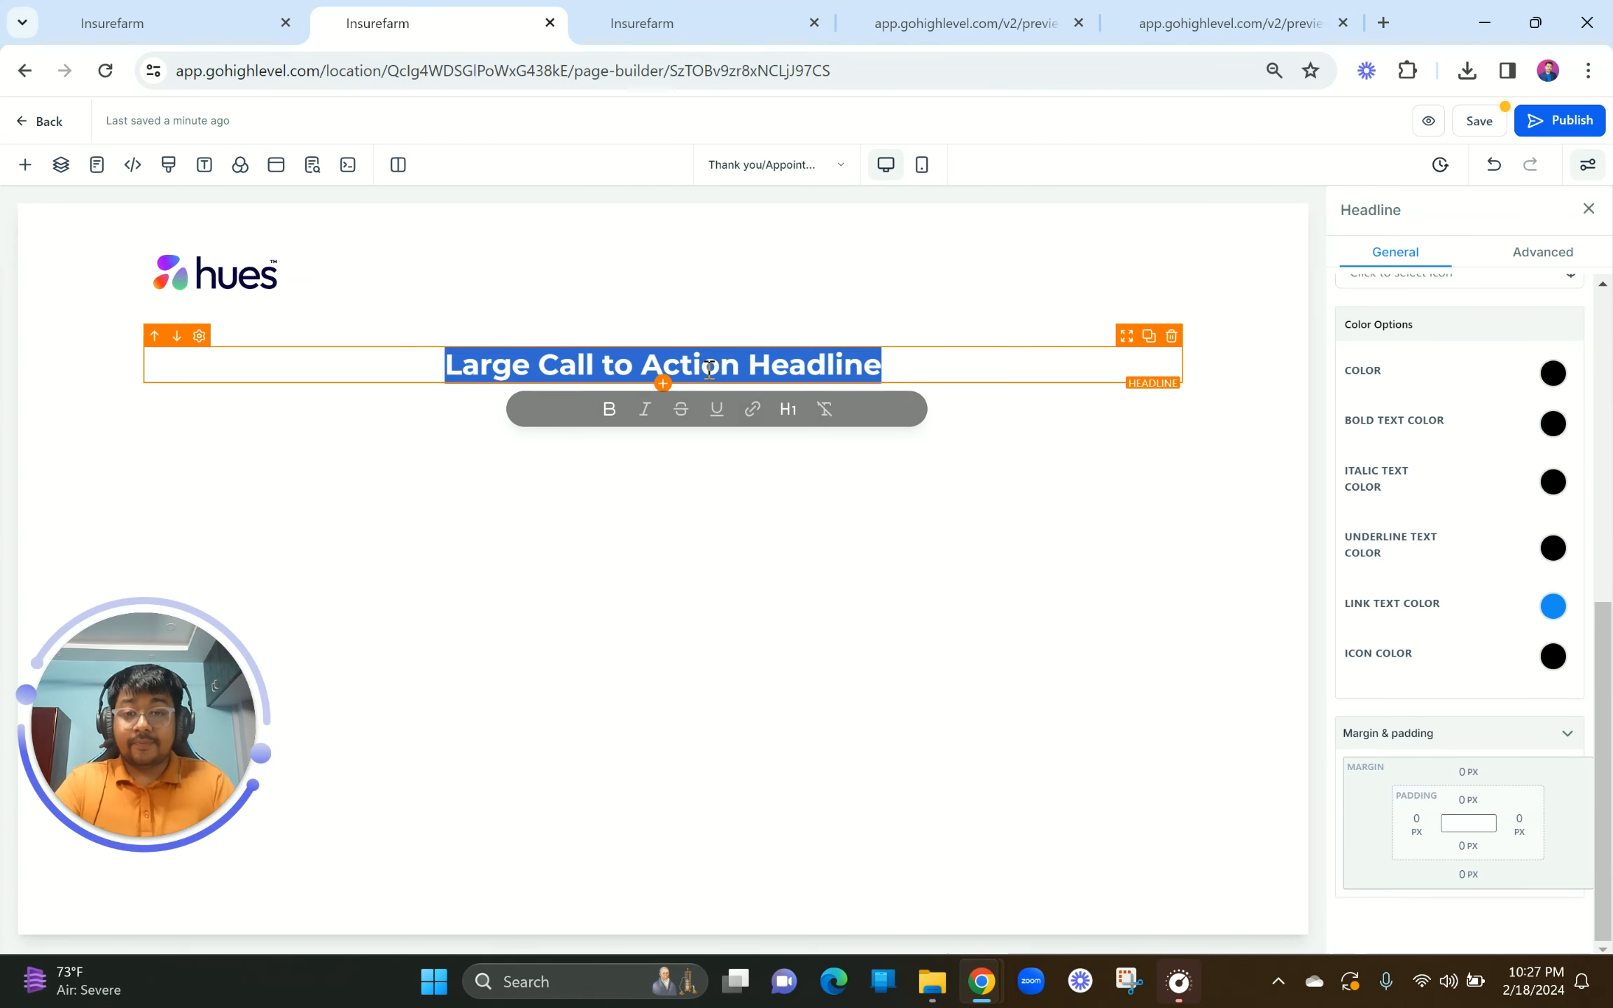
pyautogui.write('Cong')
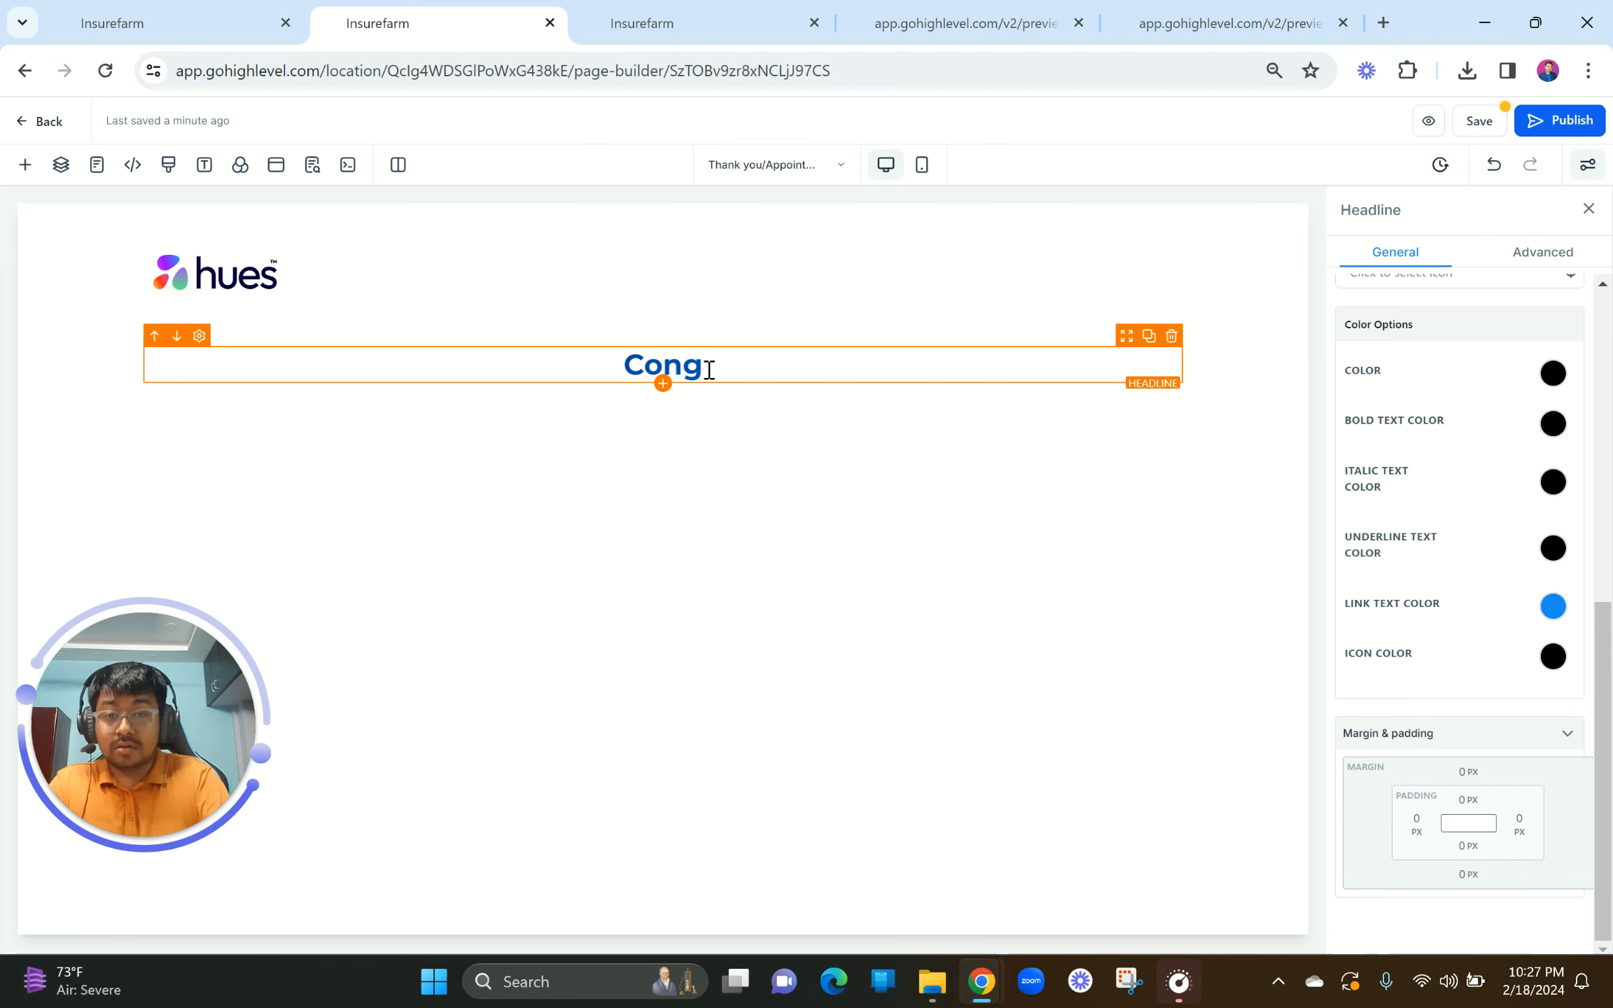
pyautogui.write('ratulations!!!')
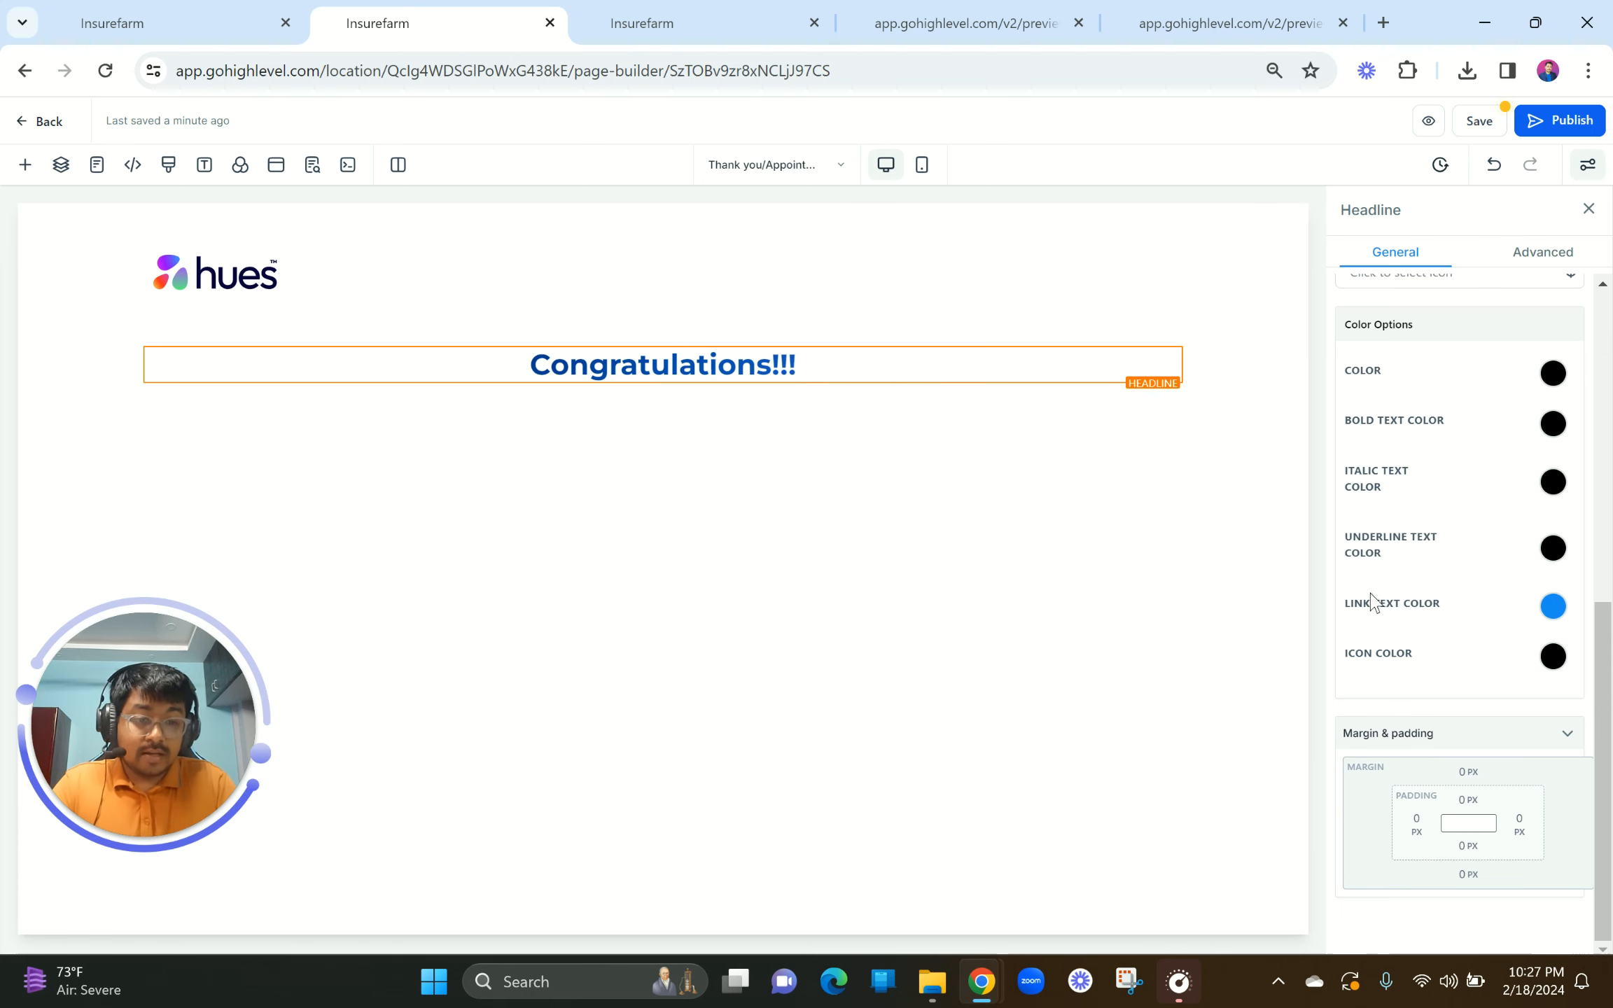
pyautogui.scroll(8, 1487, 514)
pyautogui.moveTo(1537, 765); pyautogui.dragTo(1489, 767)
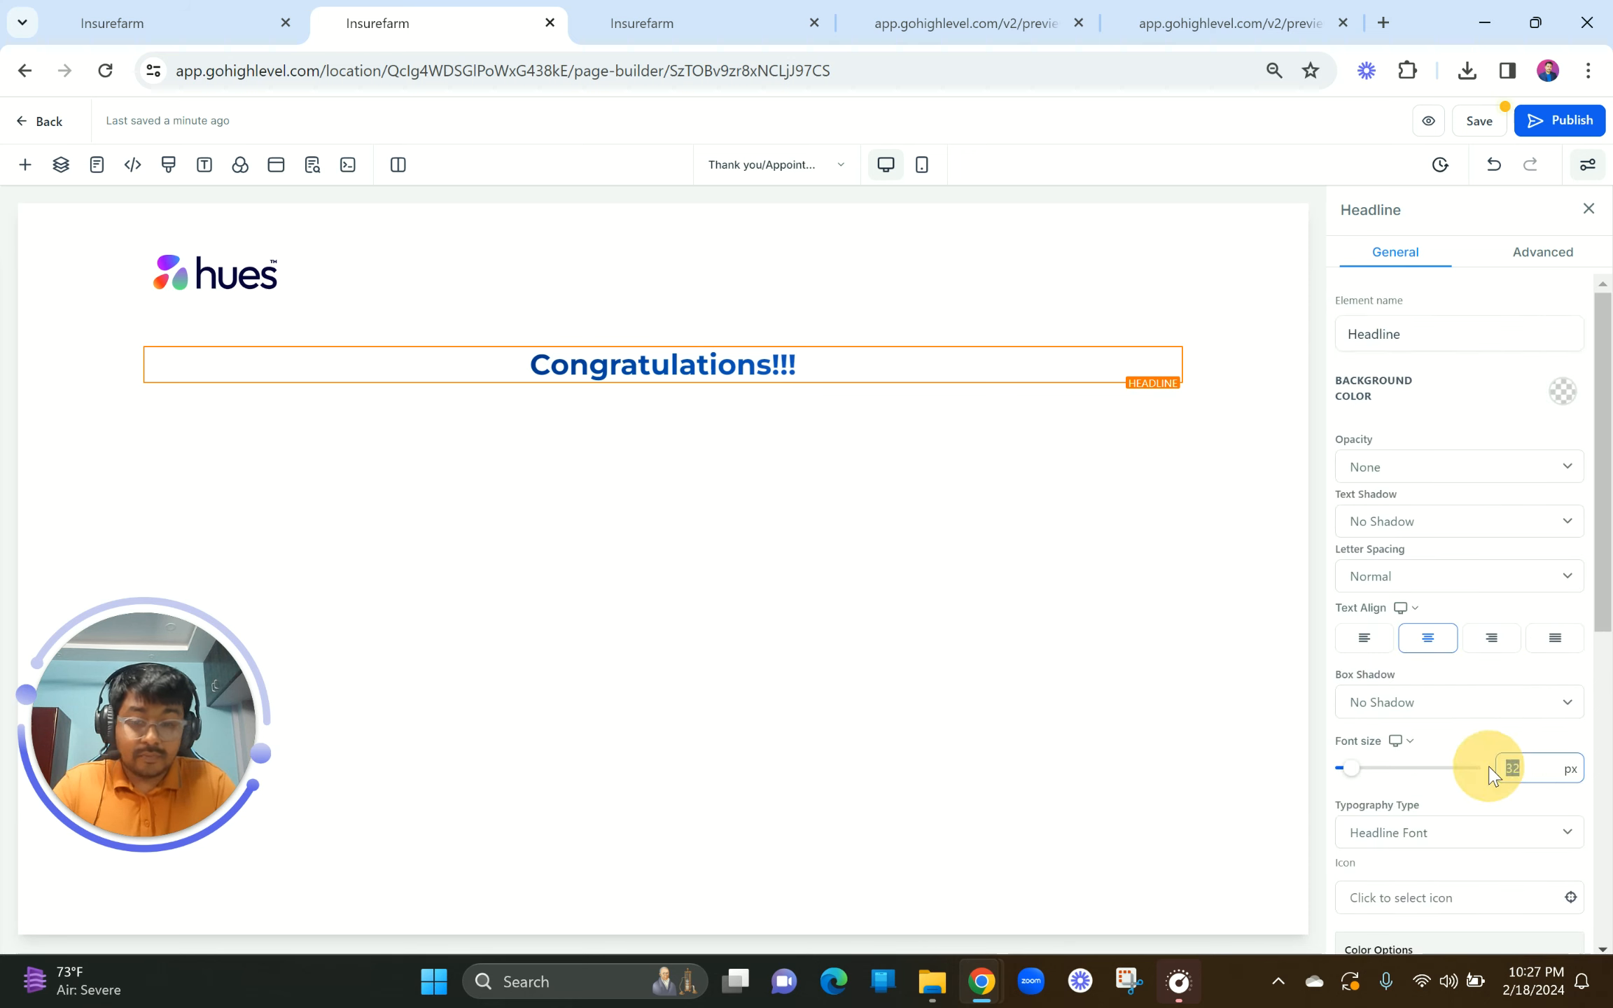
pyautogui.write('4')
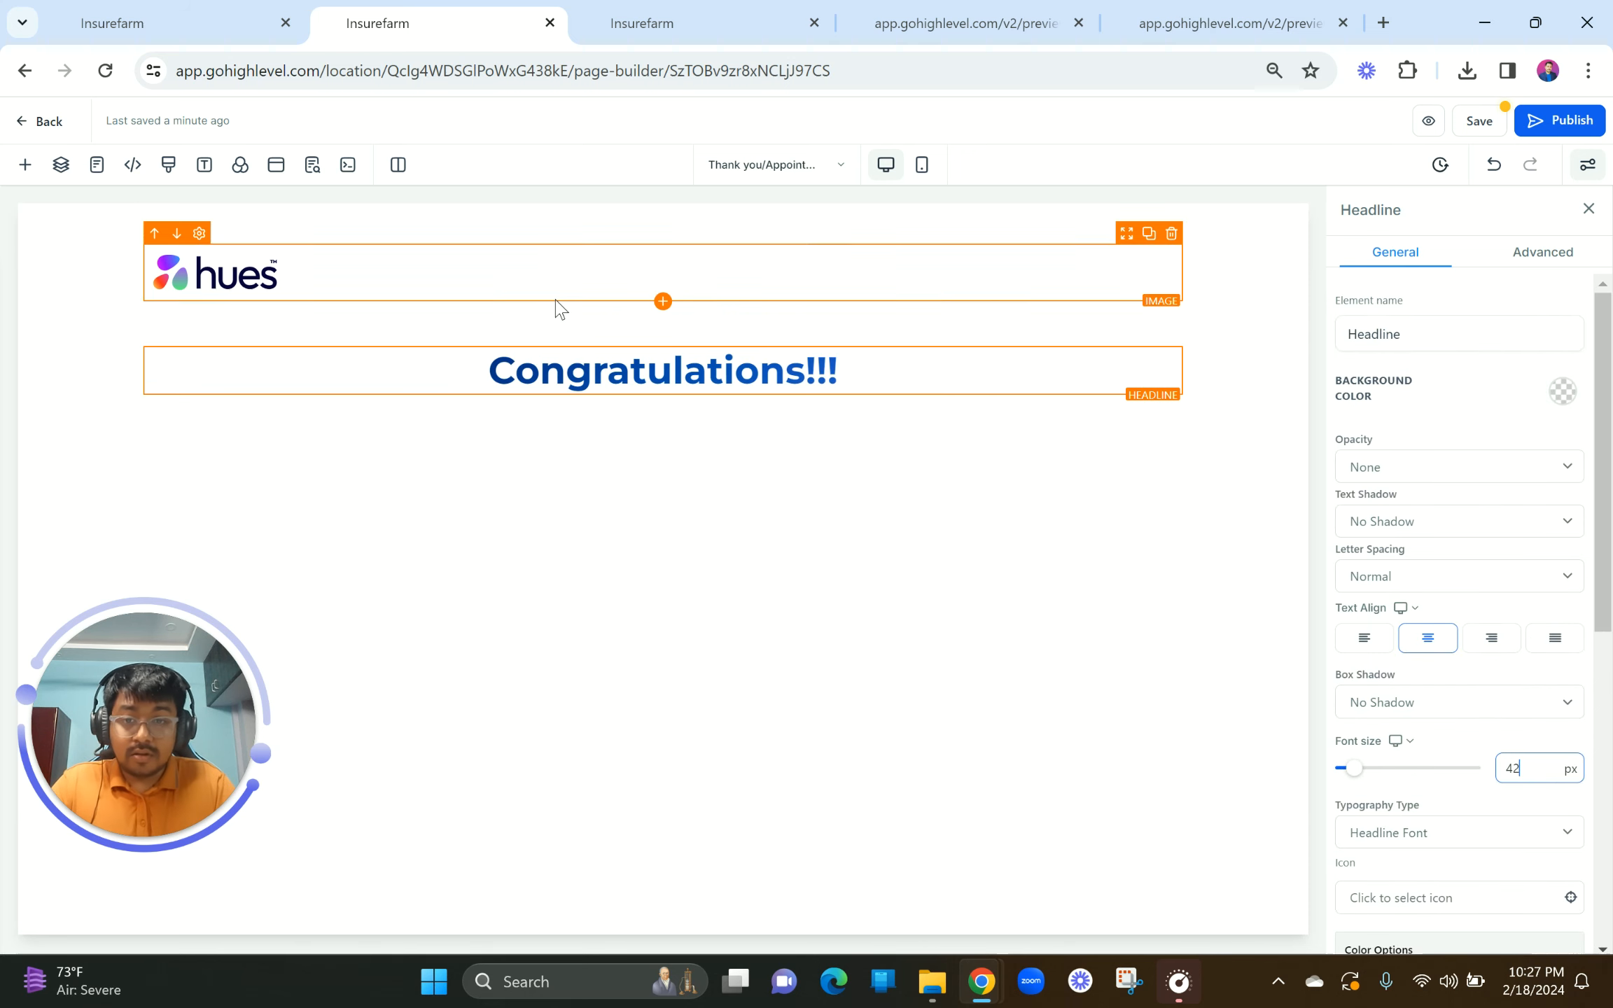
pyautogui.click(665, 383)
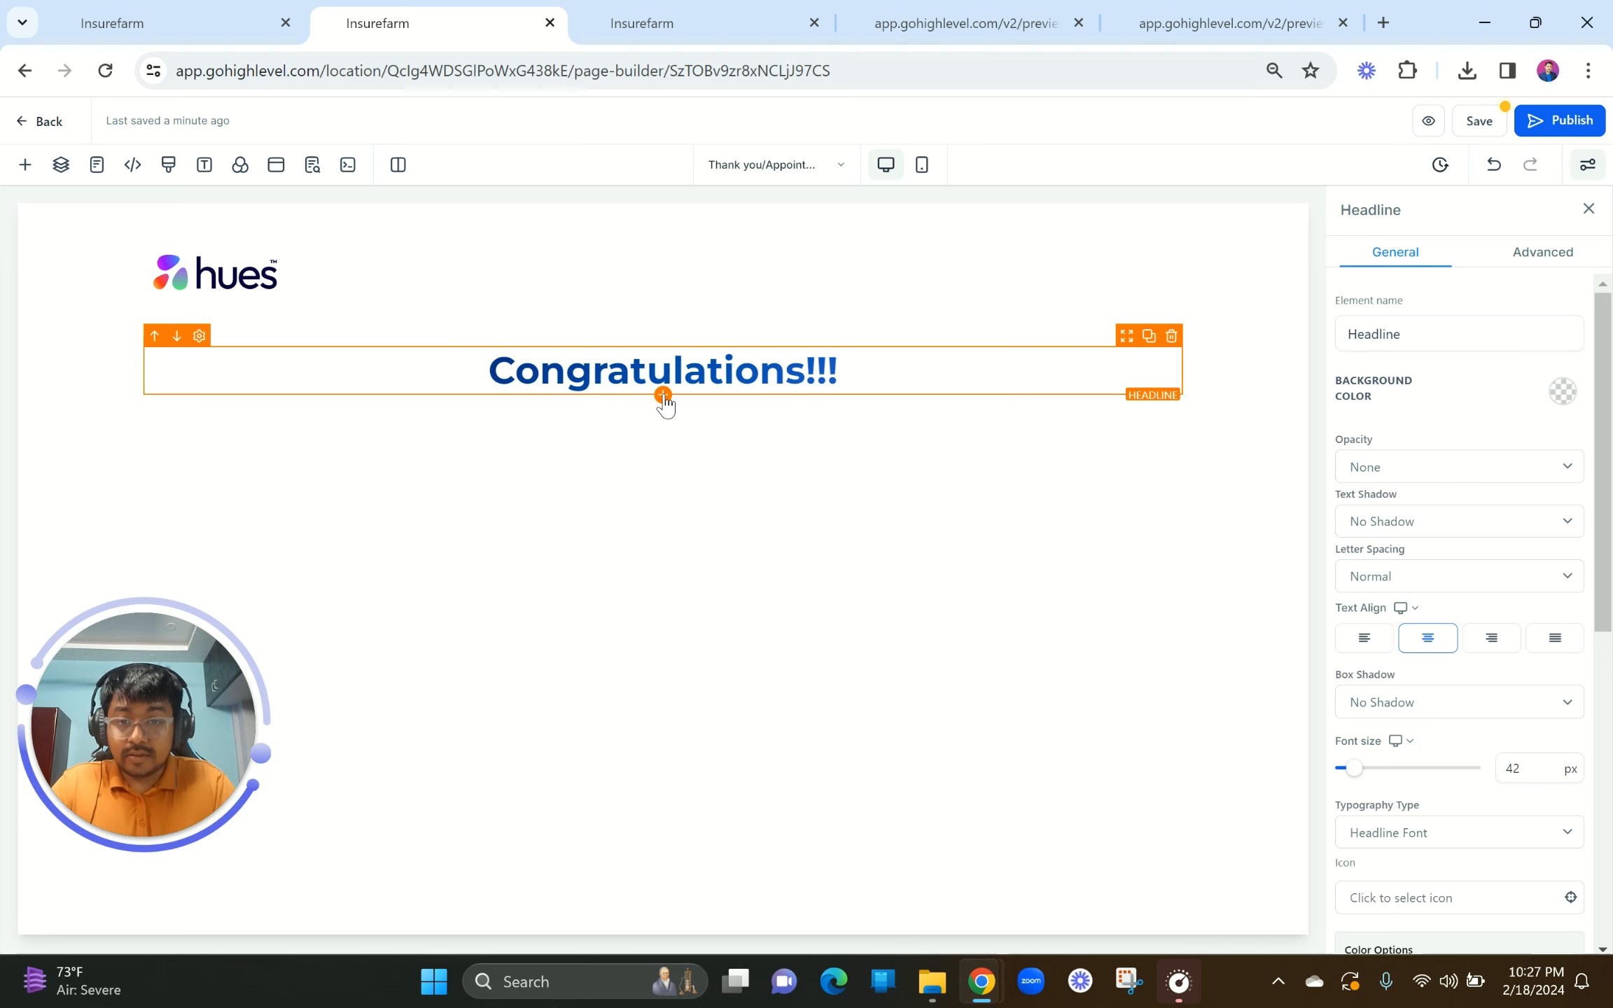
pyautogui.click(663, 394)
pyautogui.click(477, 361)
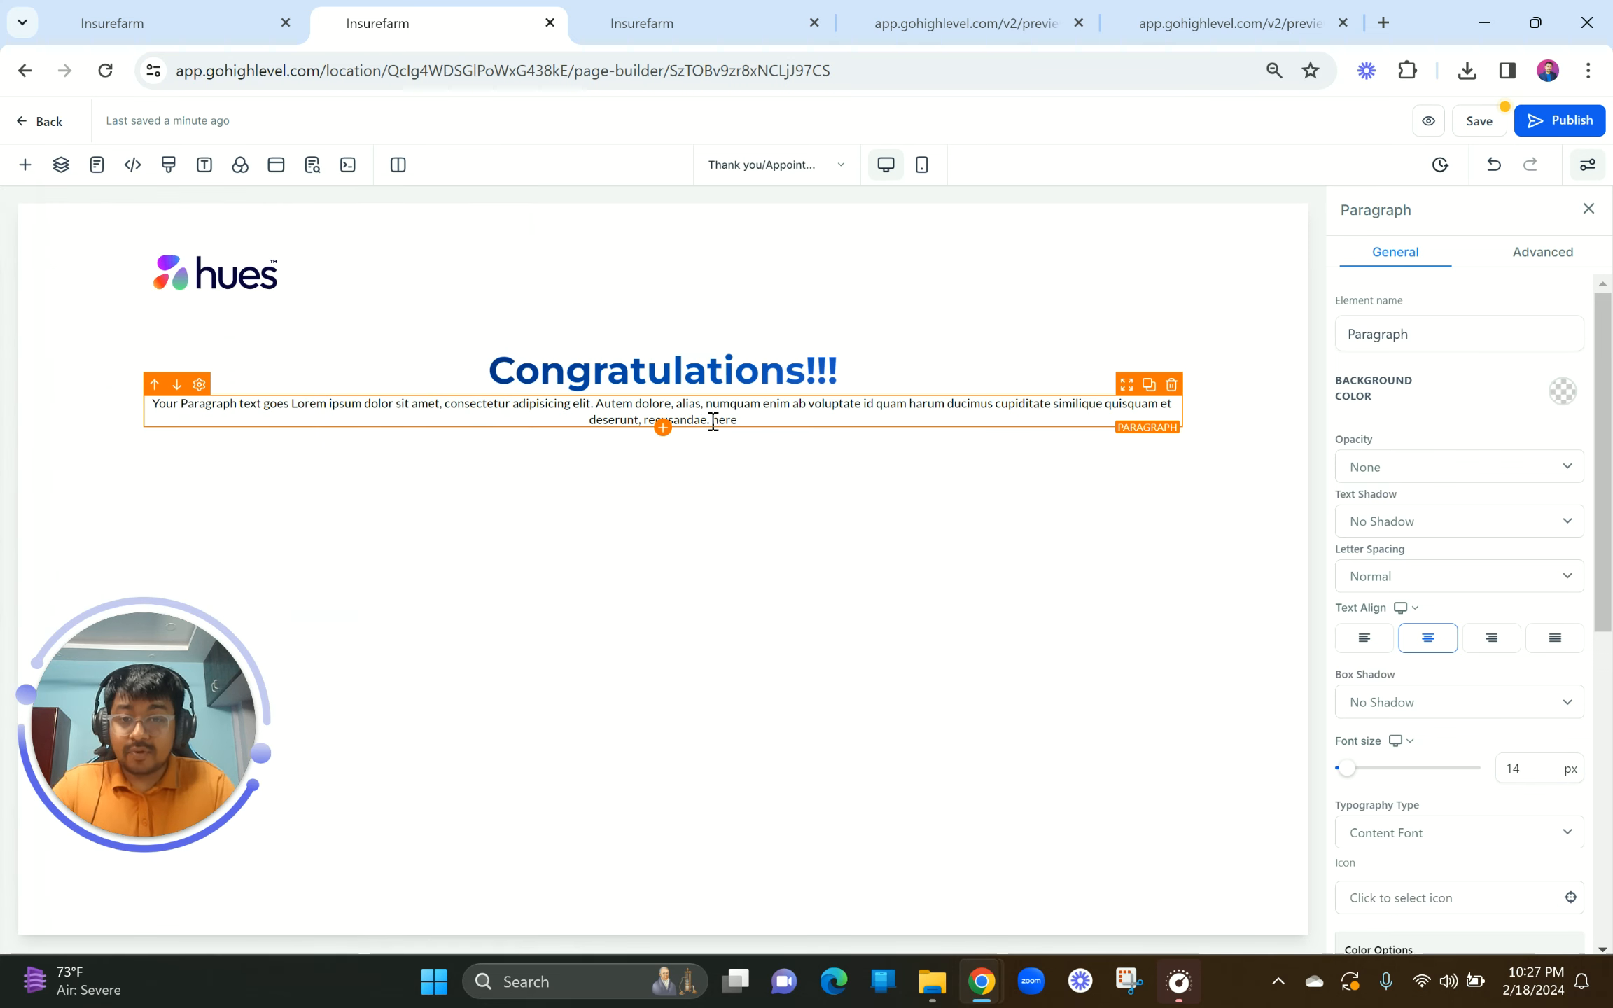
pyautogui.click(713, 421)
# Step: Rewrite the paragraph as 'We have sent you the FREE EBOOK GUIDE TO YOUR EMAIL INBOX' at 18 px, ebook phrase bold
pyautogui.hotkey('ctrl', 'a')
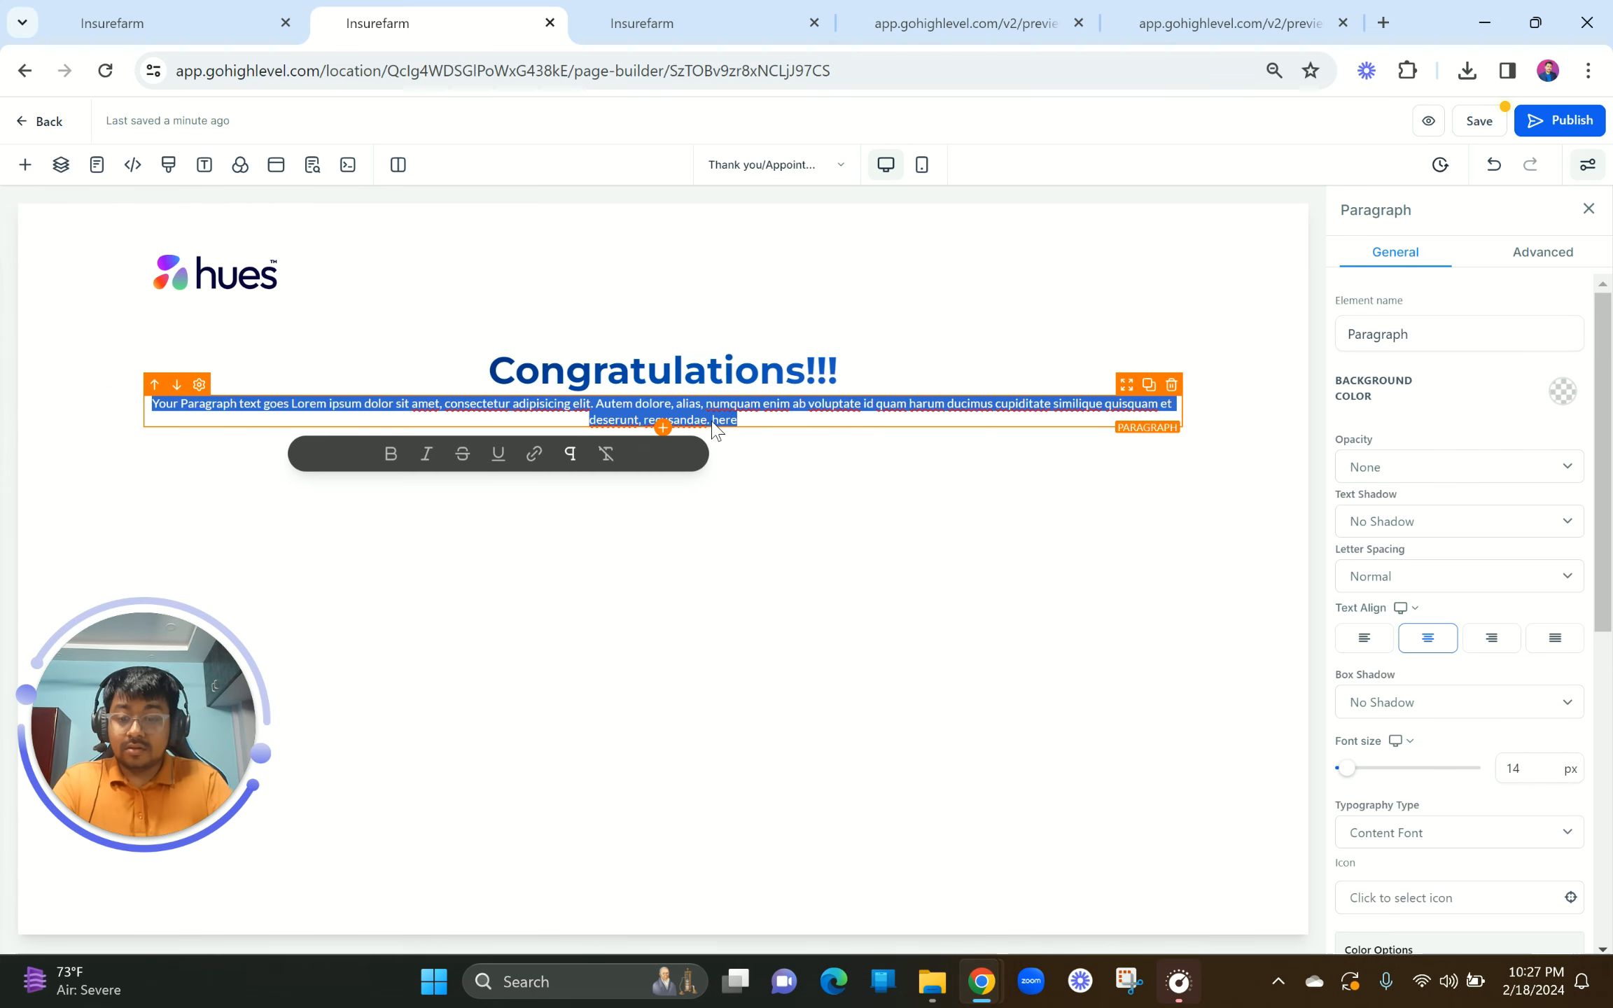
pyautogui.write('We have sent you the FREE EBOOK GUIDE')
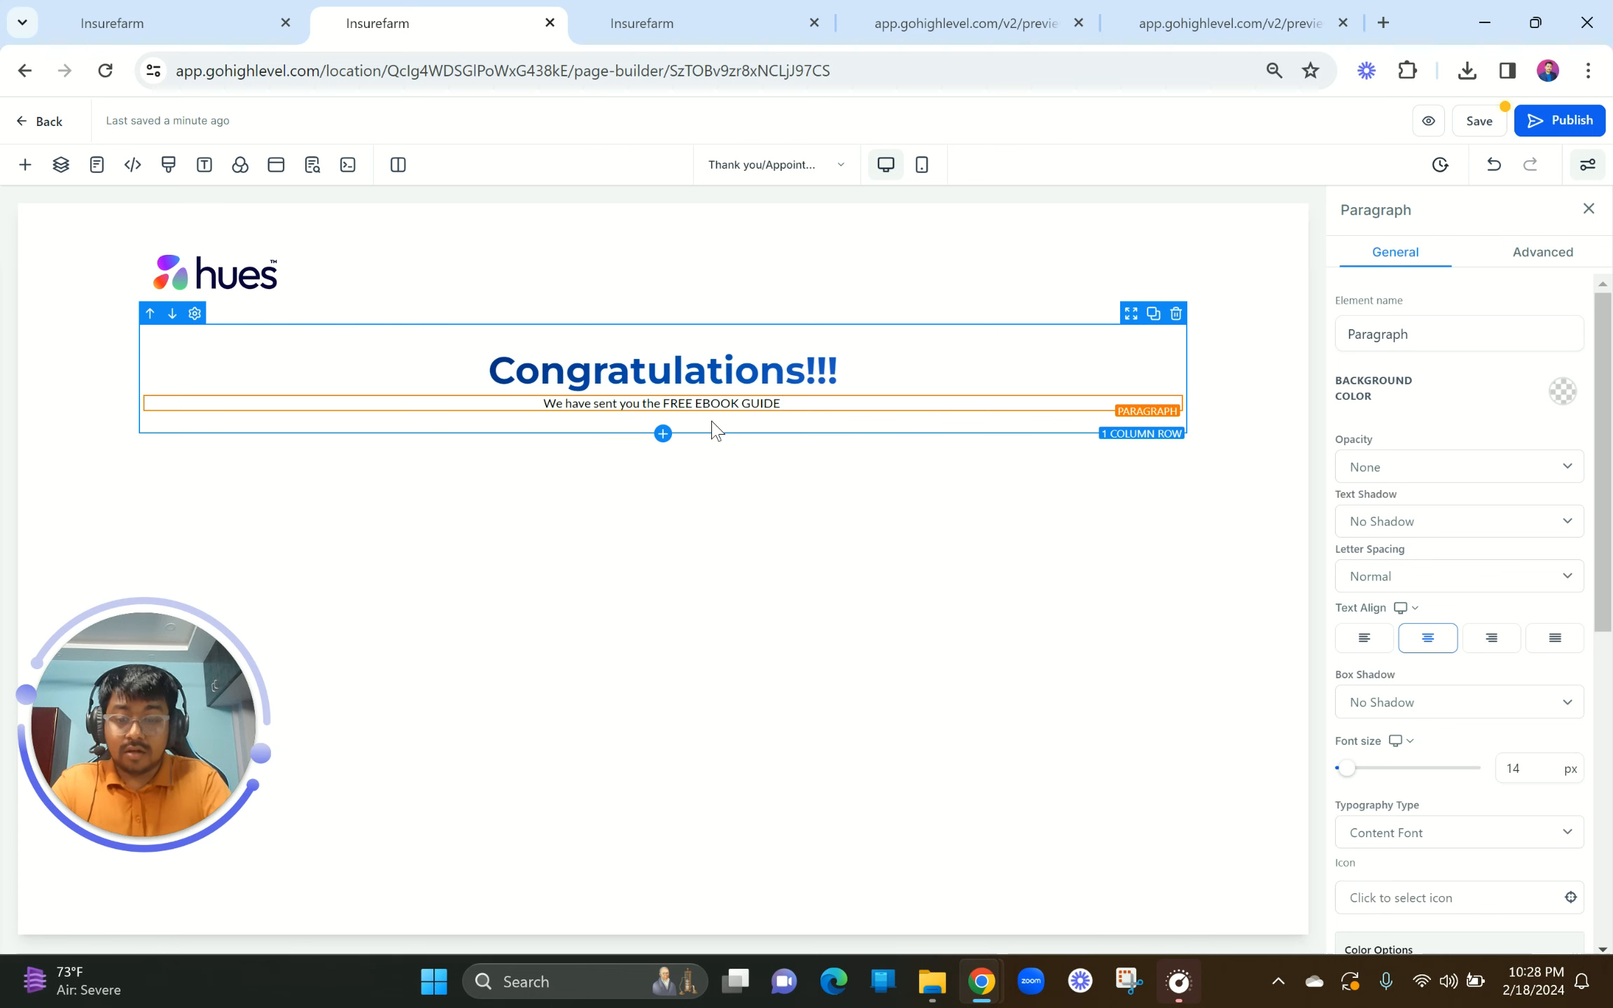
pyautogui.write('O YOUR EMAI')
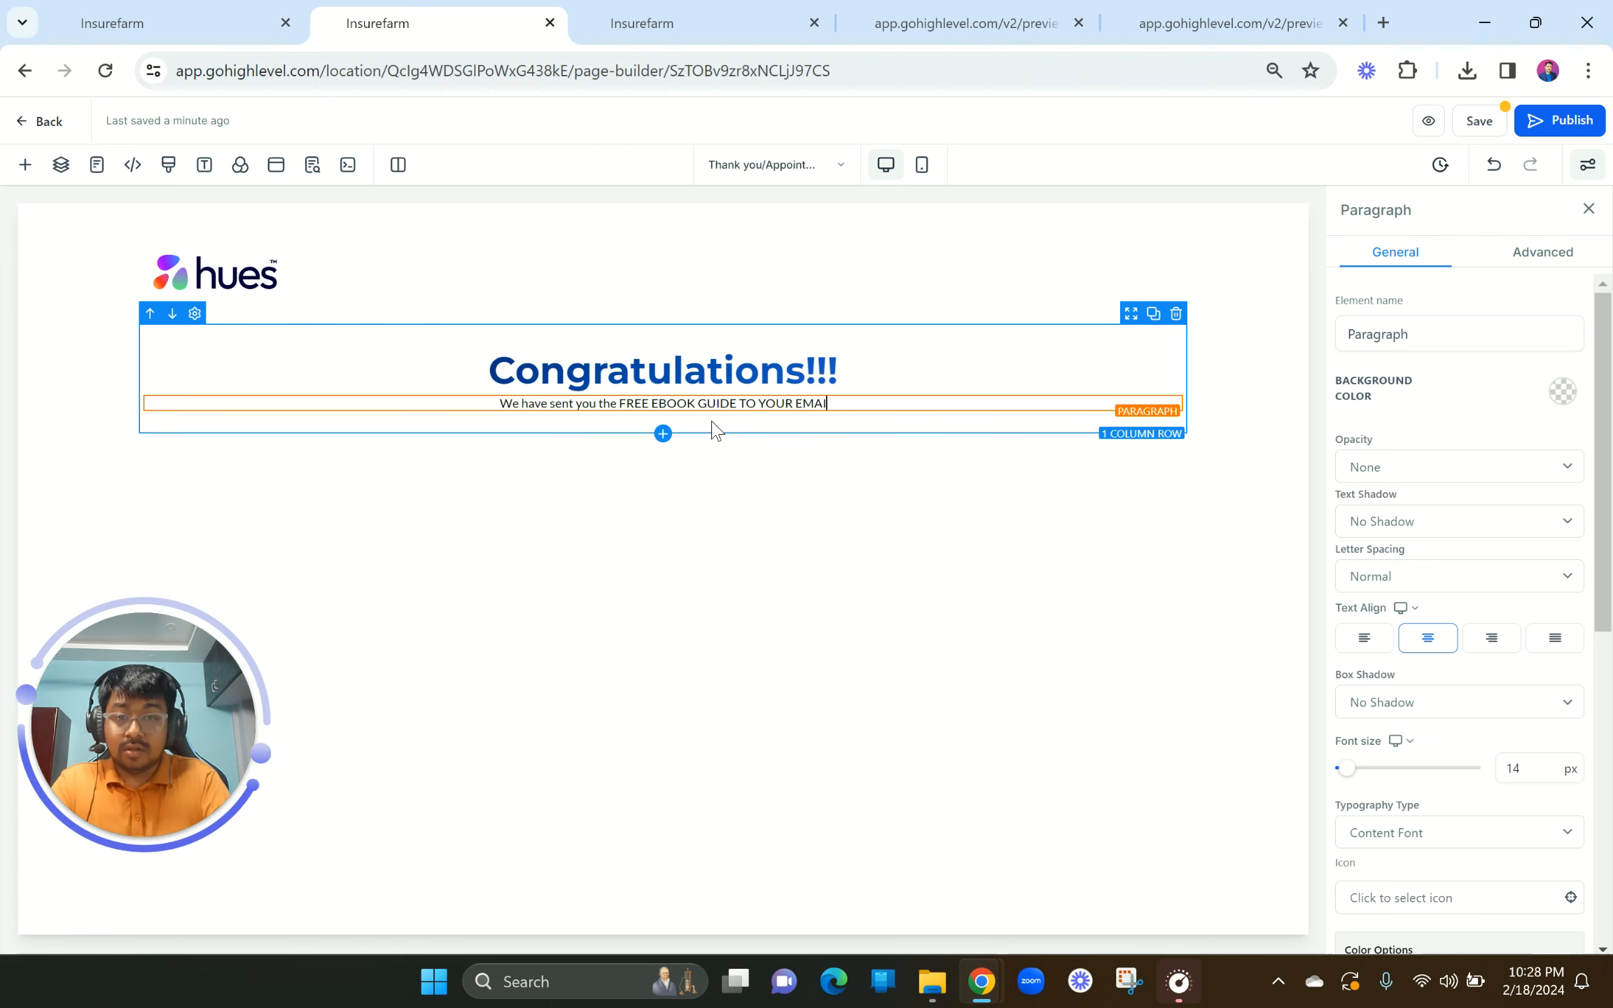
pyautogui.write('L INBOX')
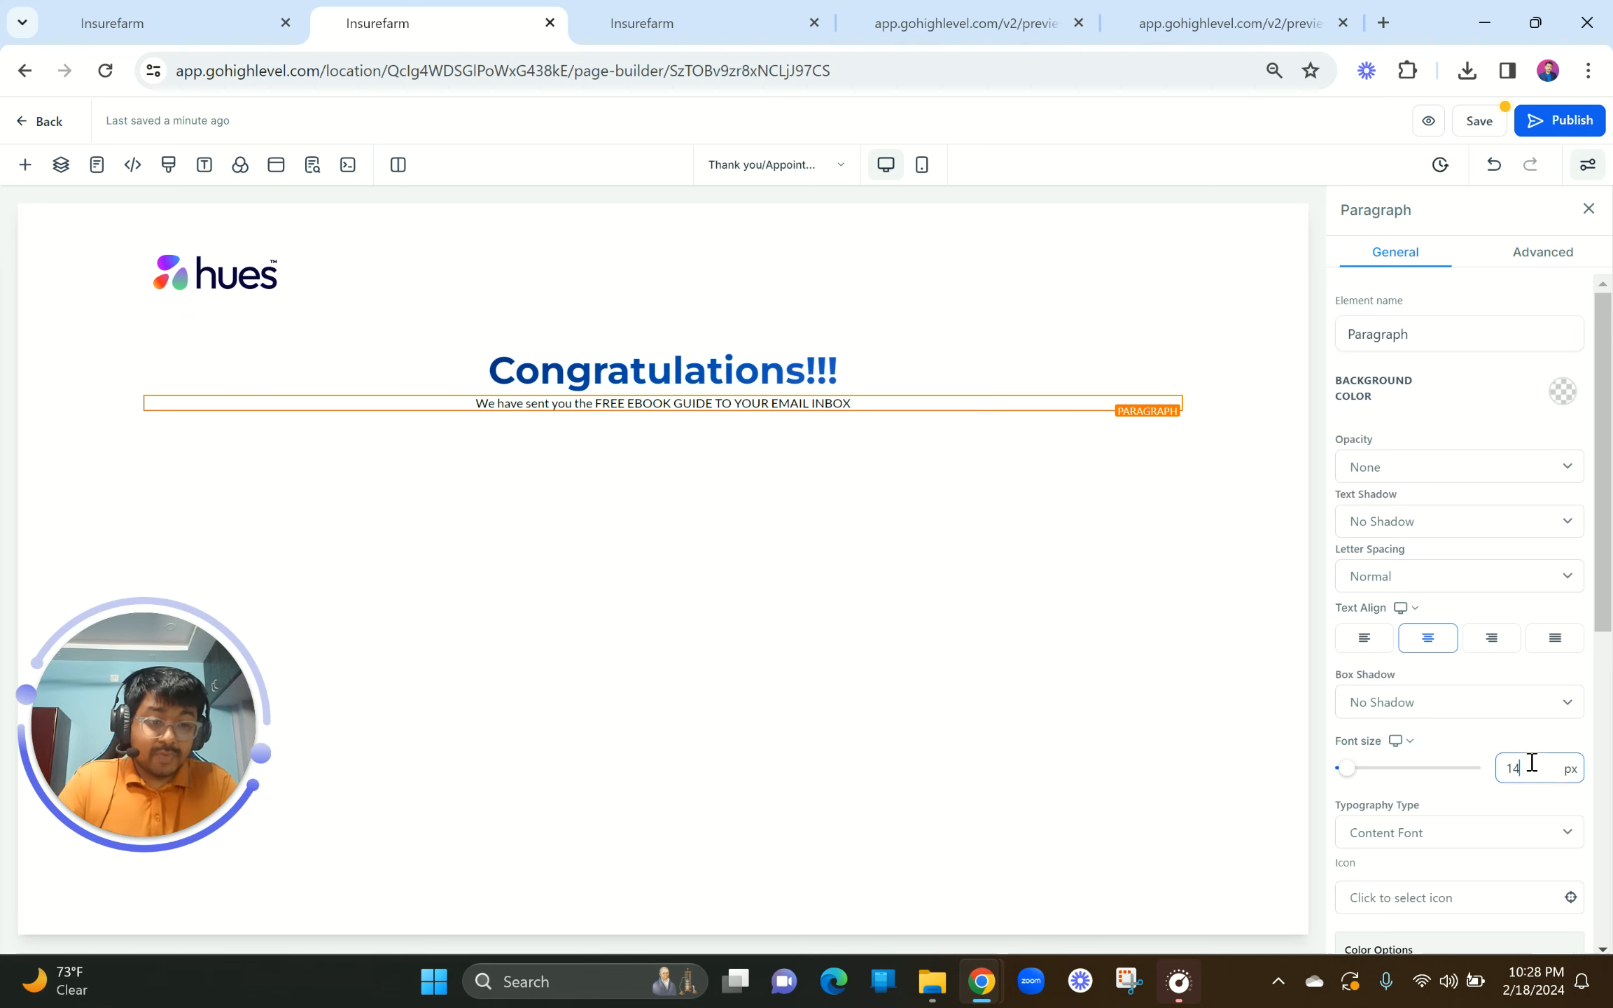
pyautogui.moveTo(1532, 763); pyautogui.dragTo(1493, 762)
pyautogui.write('1')
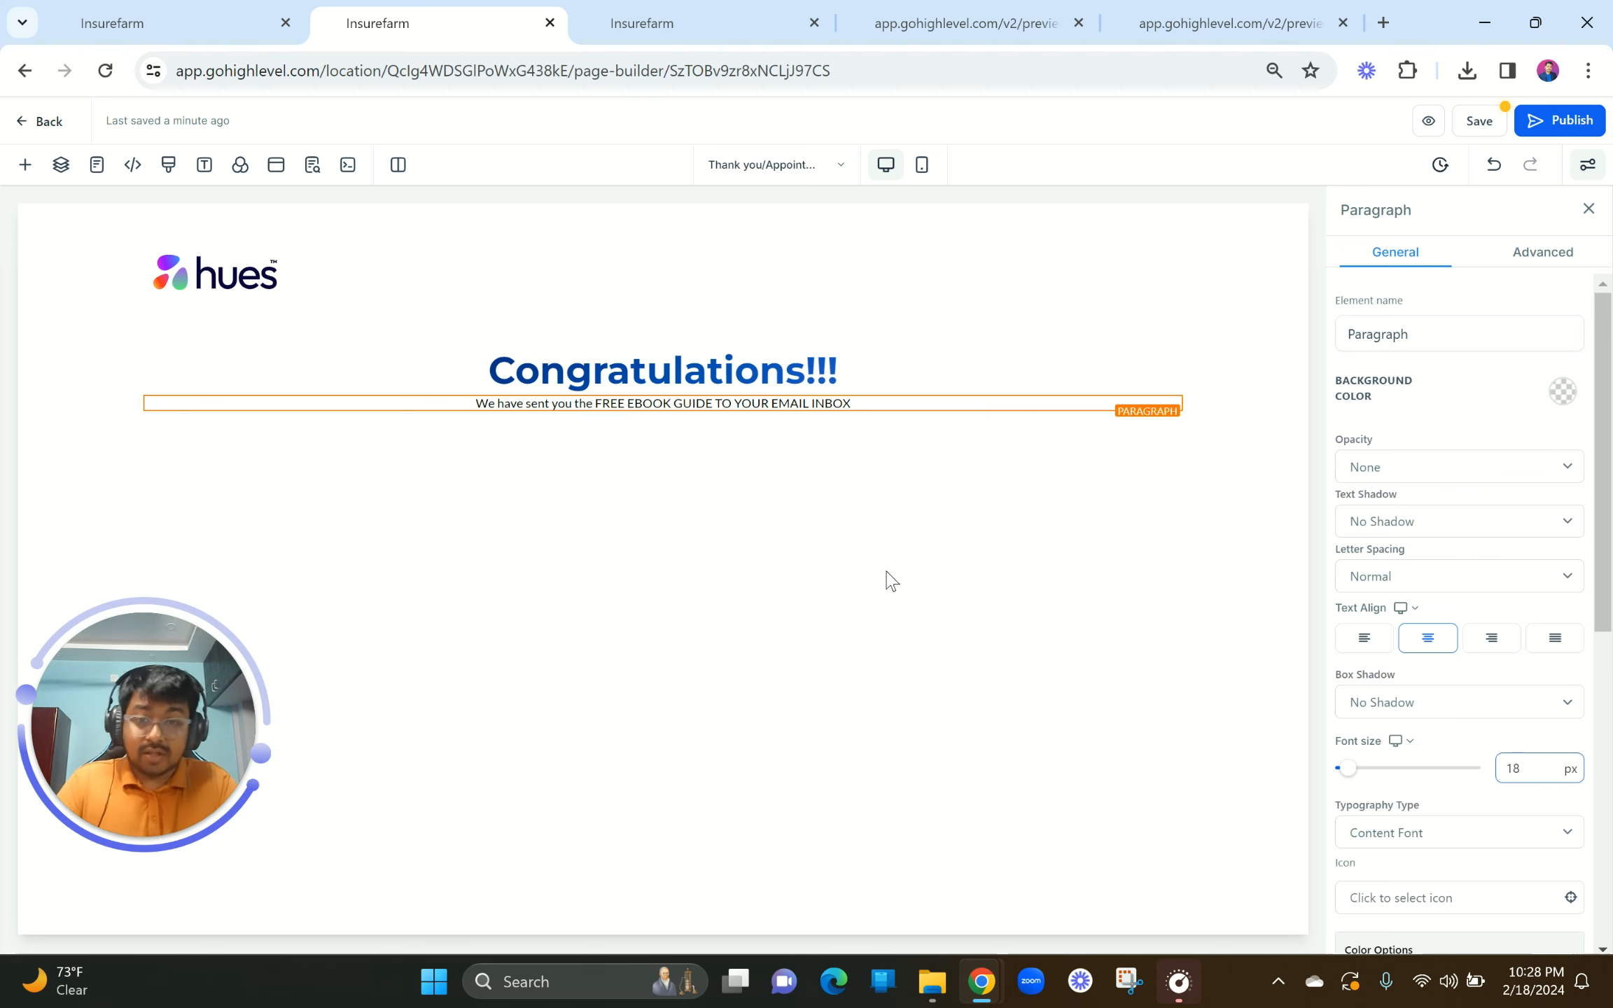
pyautogui.click(601, 408)
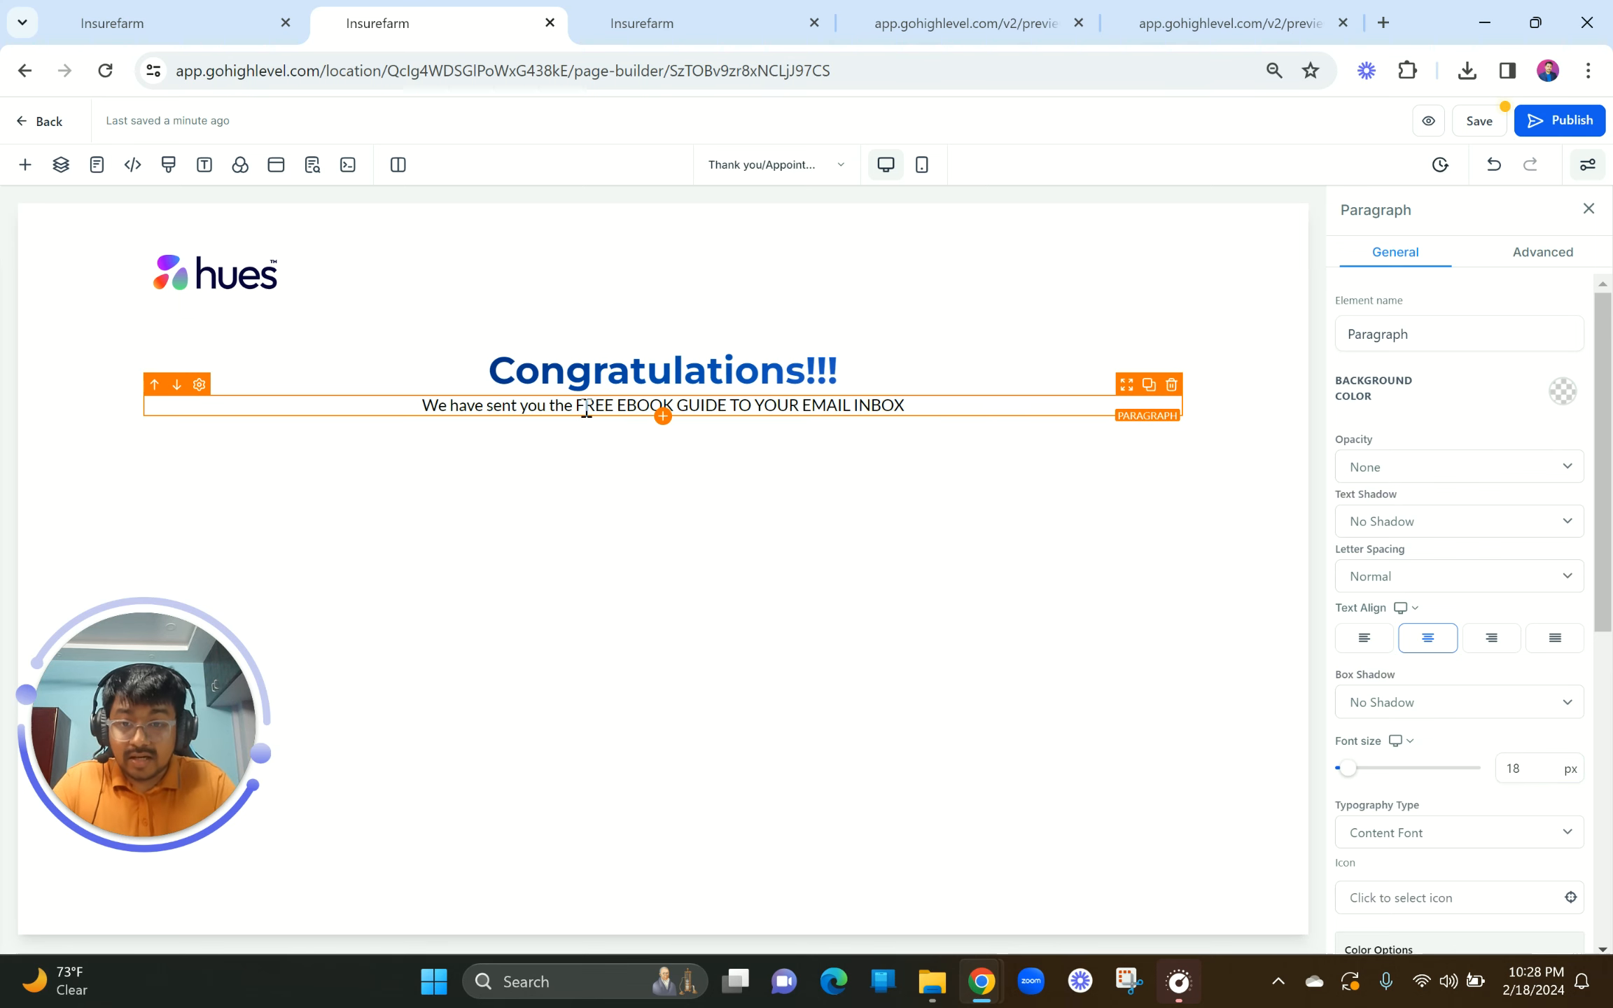
pyautogui.moveTo(576, 408); pyautogui.dragTo(924, 404)
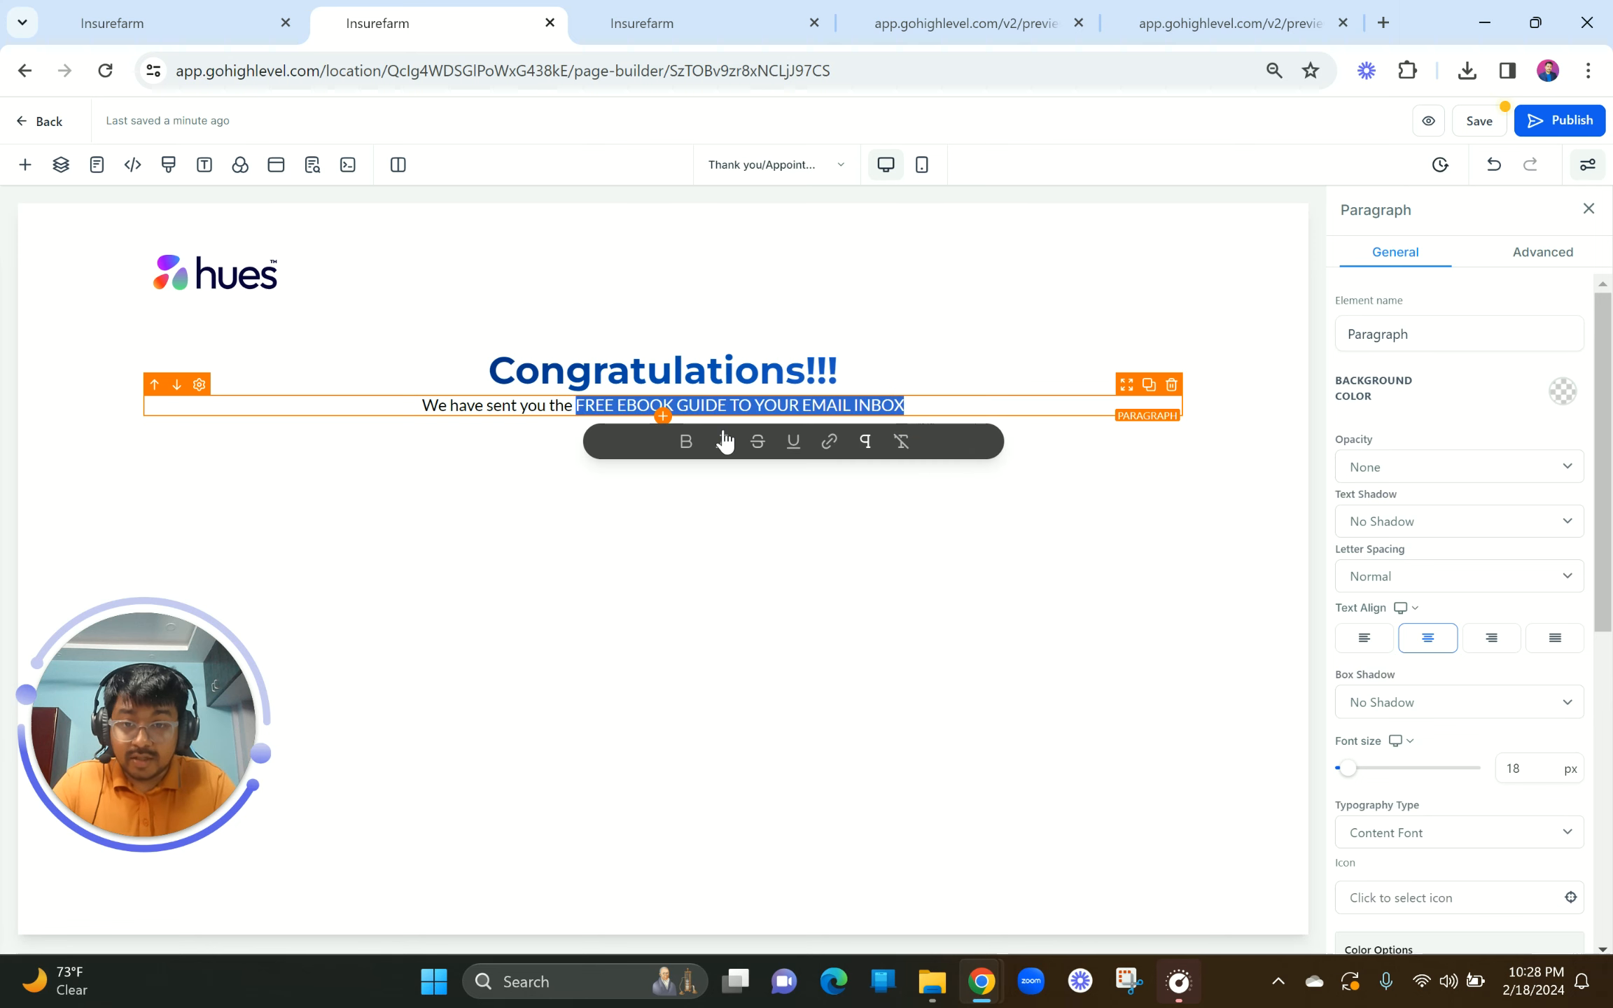
pyautogui.click(686, 443)
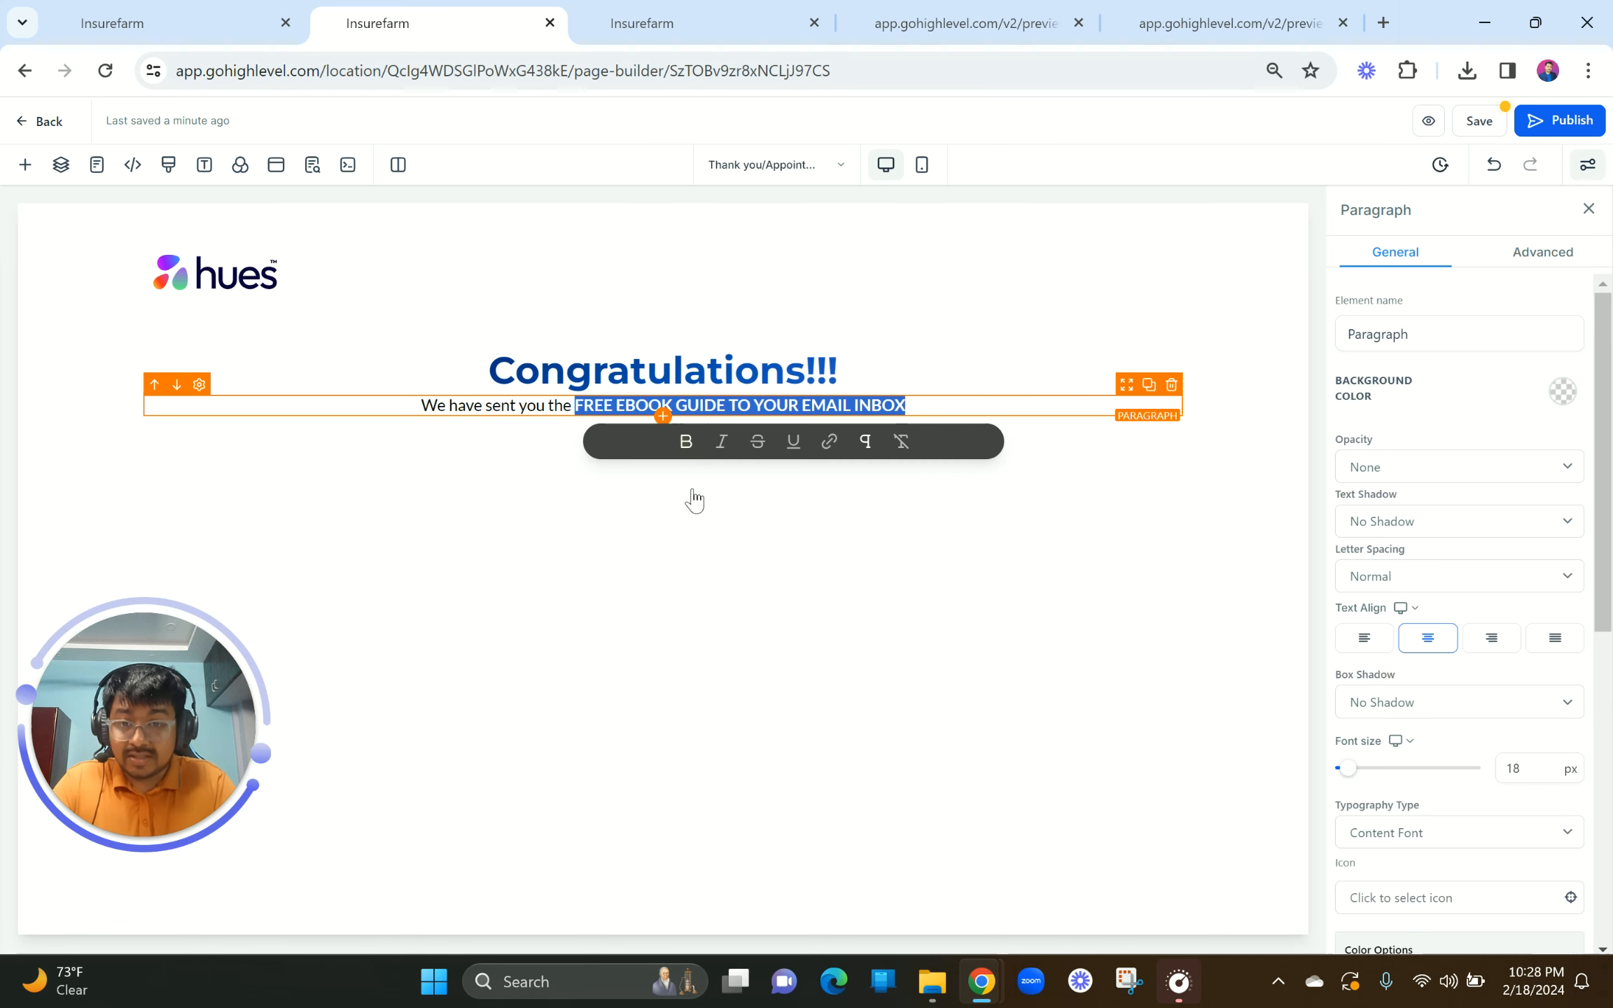
pyautogui.click(662, 417)
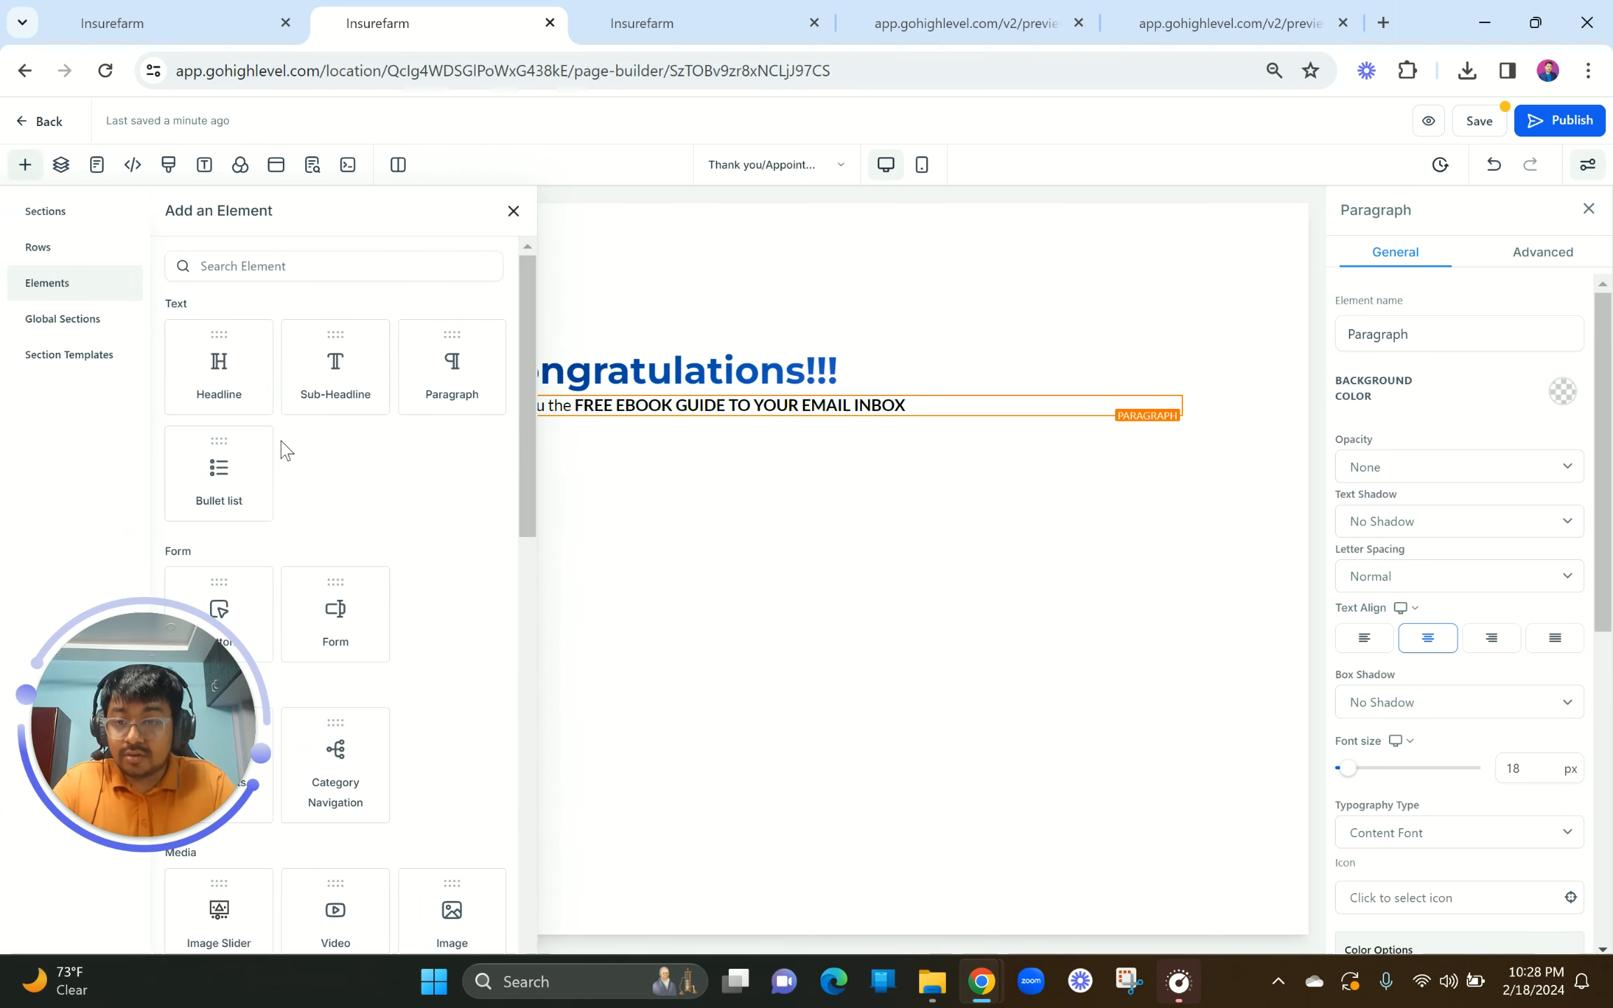
# Step: Add a '*make sure to check your SPAM Folder as well' paragraph with a 10 px top margin
pyautogui.click(448, 375)
pyautogui.tripleClick(622, 443)
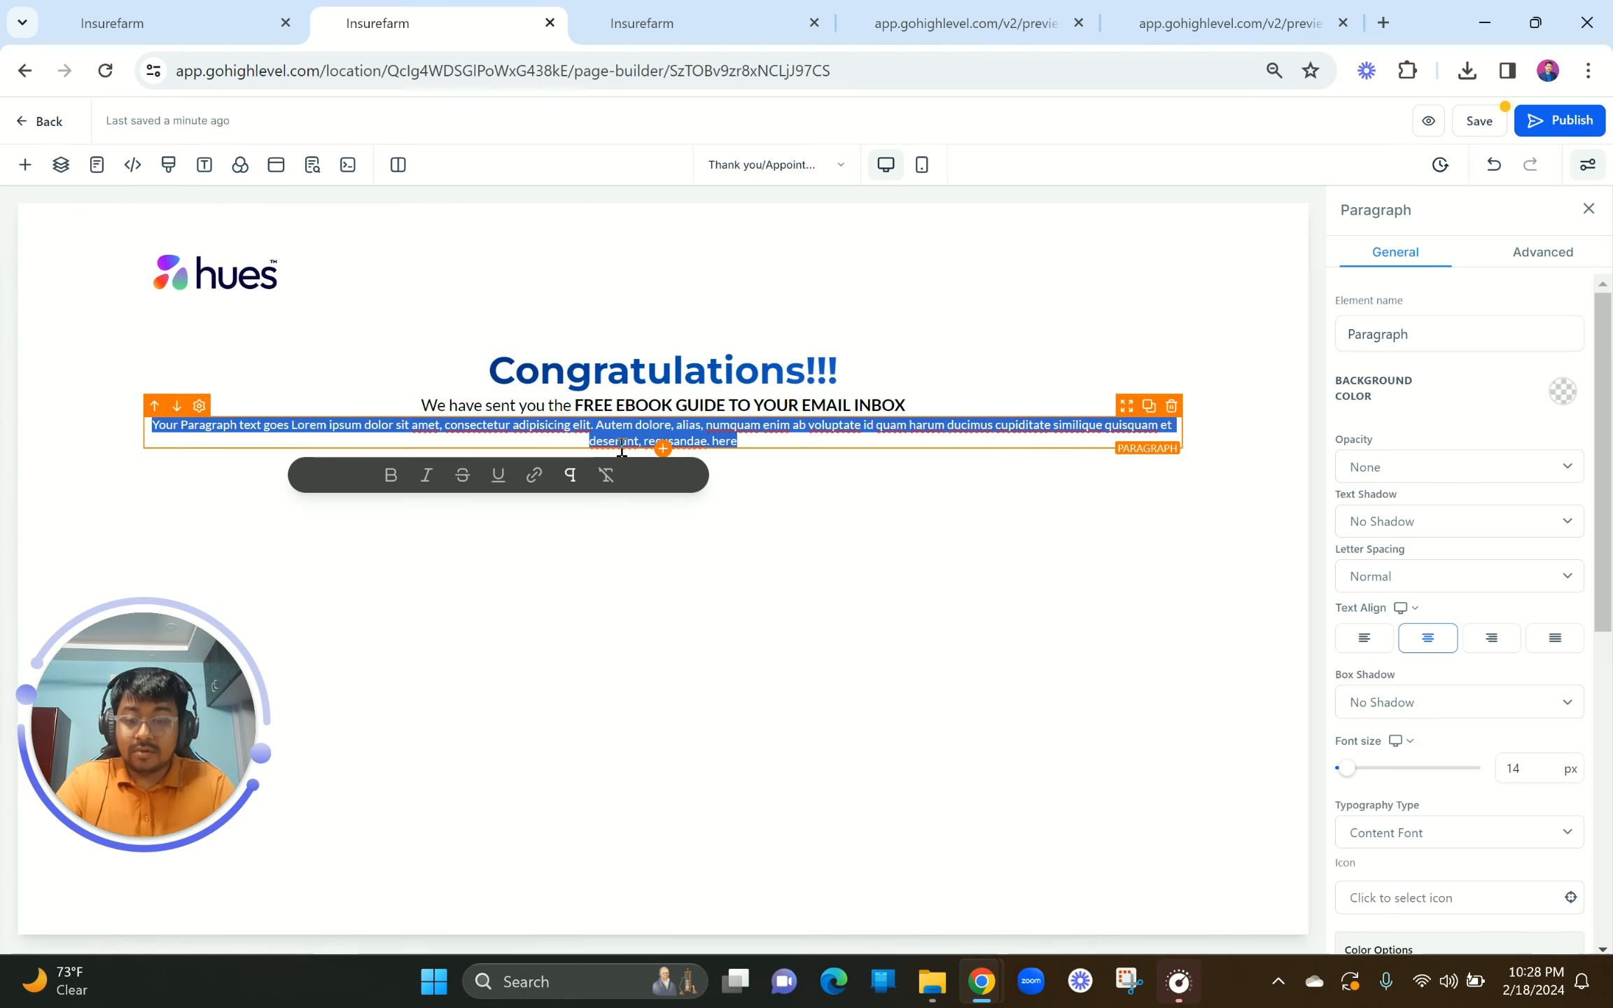
pyautogui.press('BackSpace')
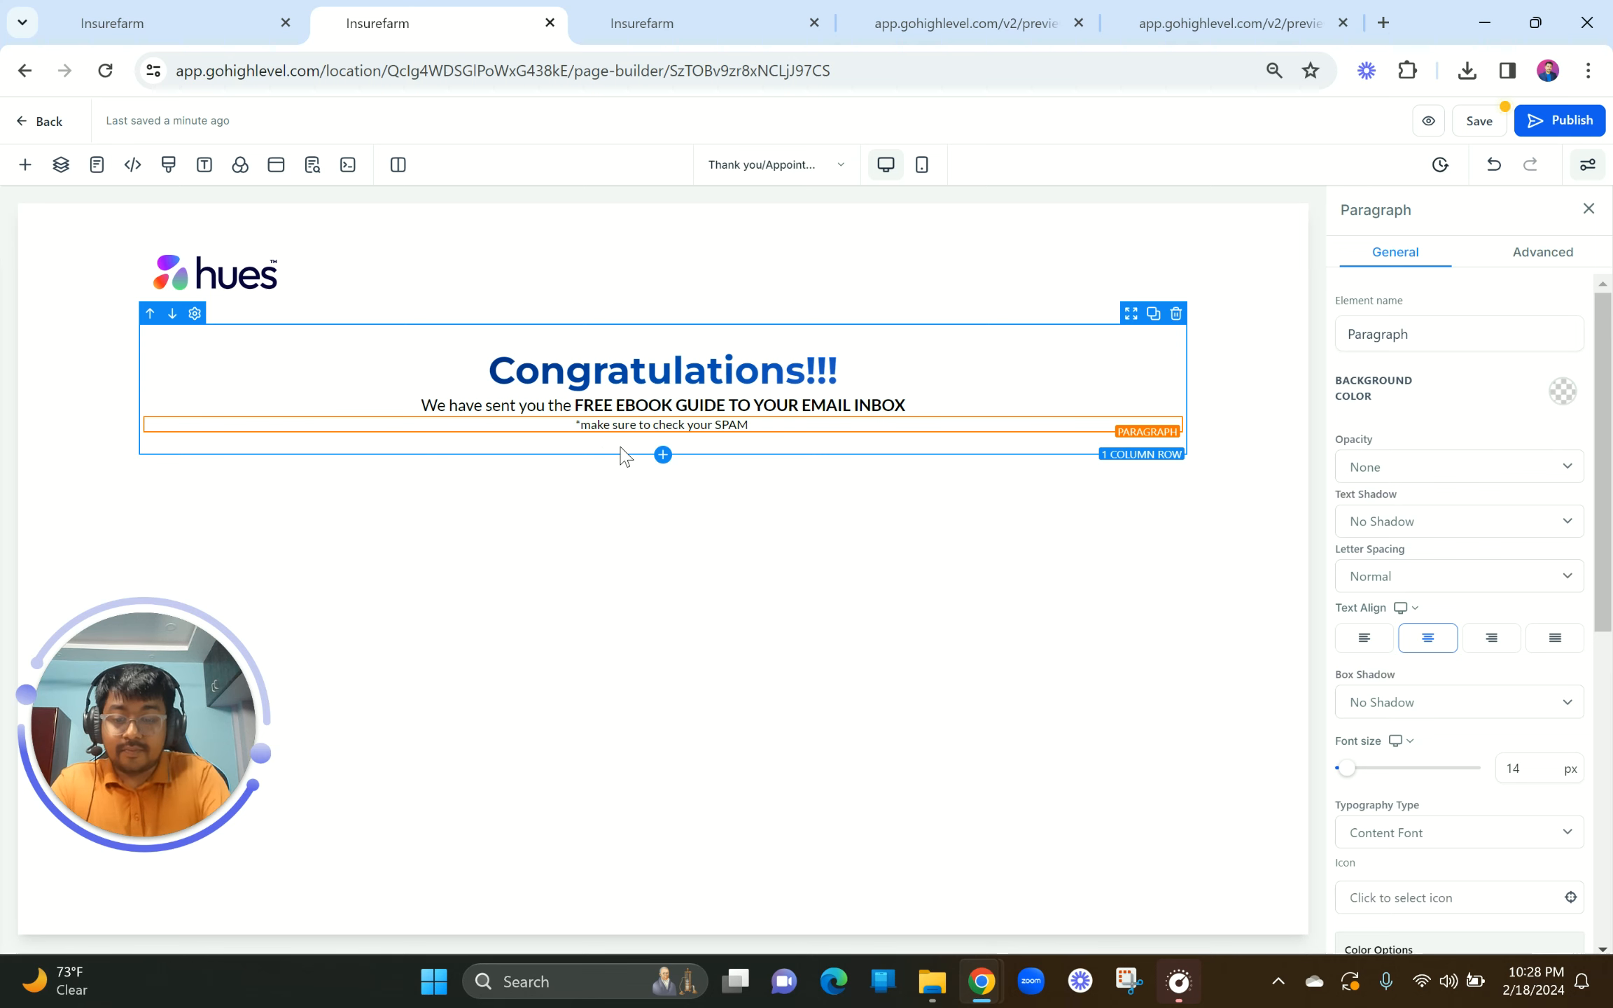
pyautogui.write('lder as well')
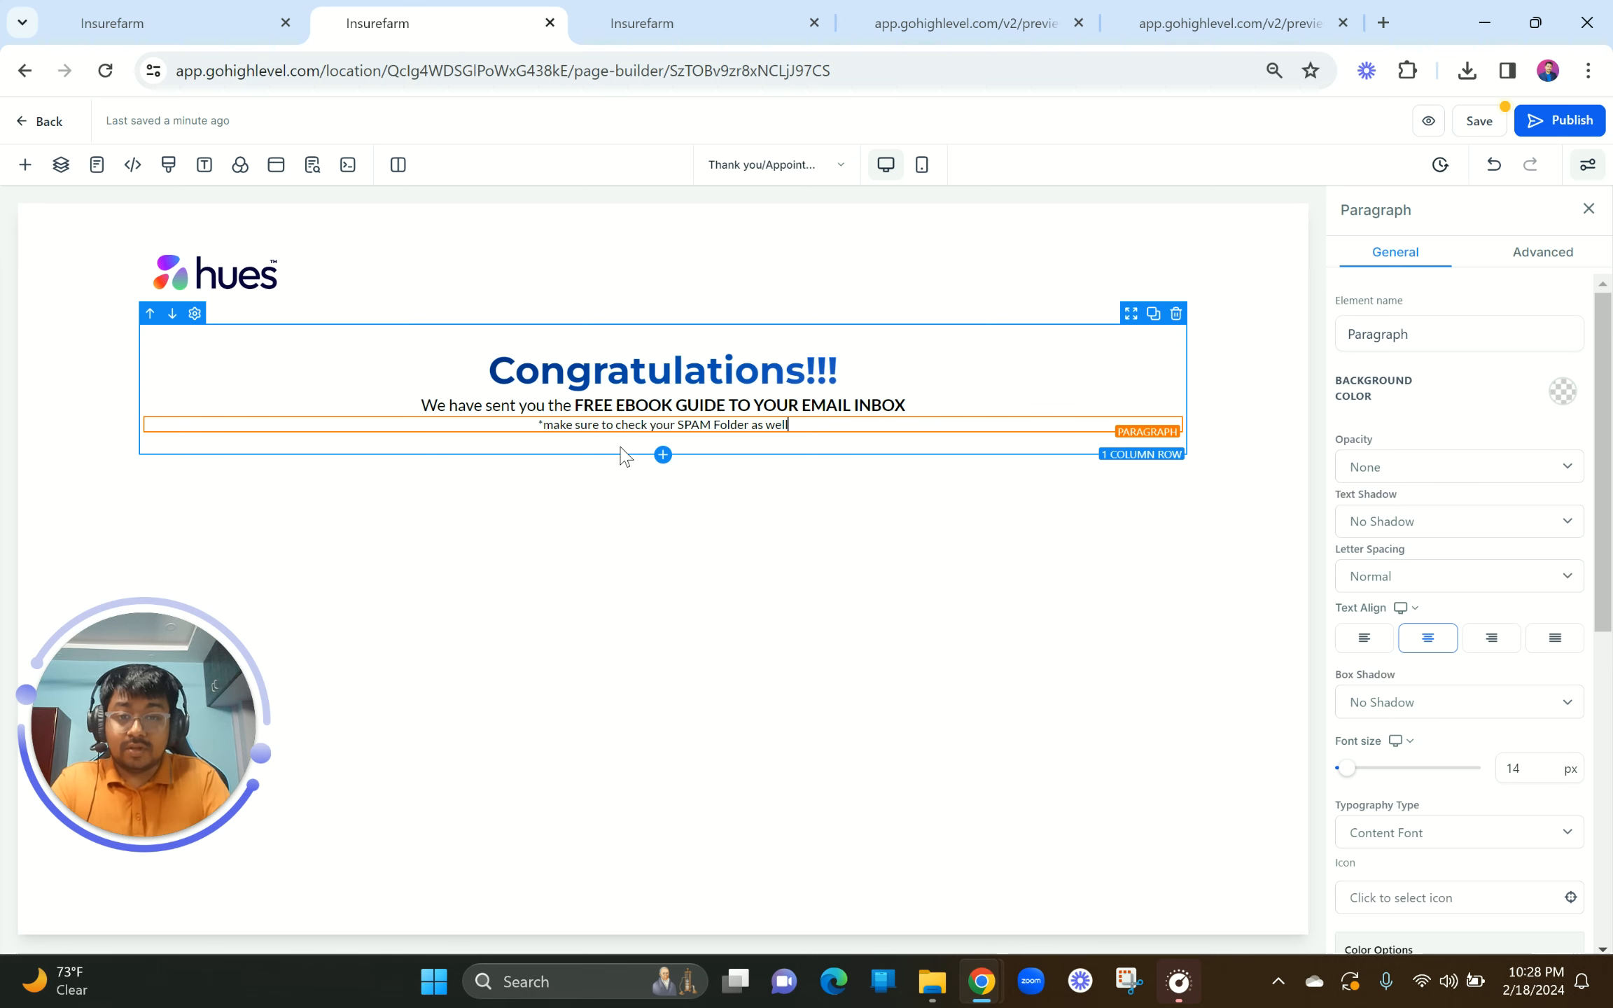
pyautogui.click(1513, 770)
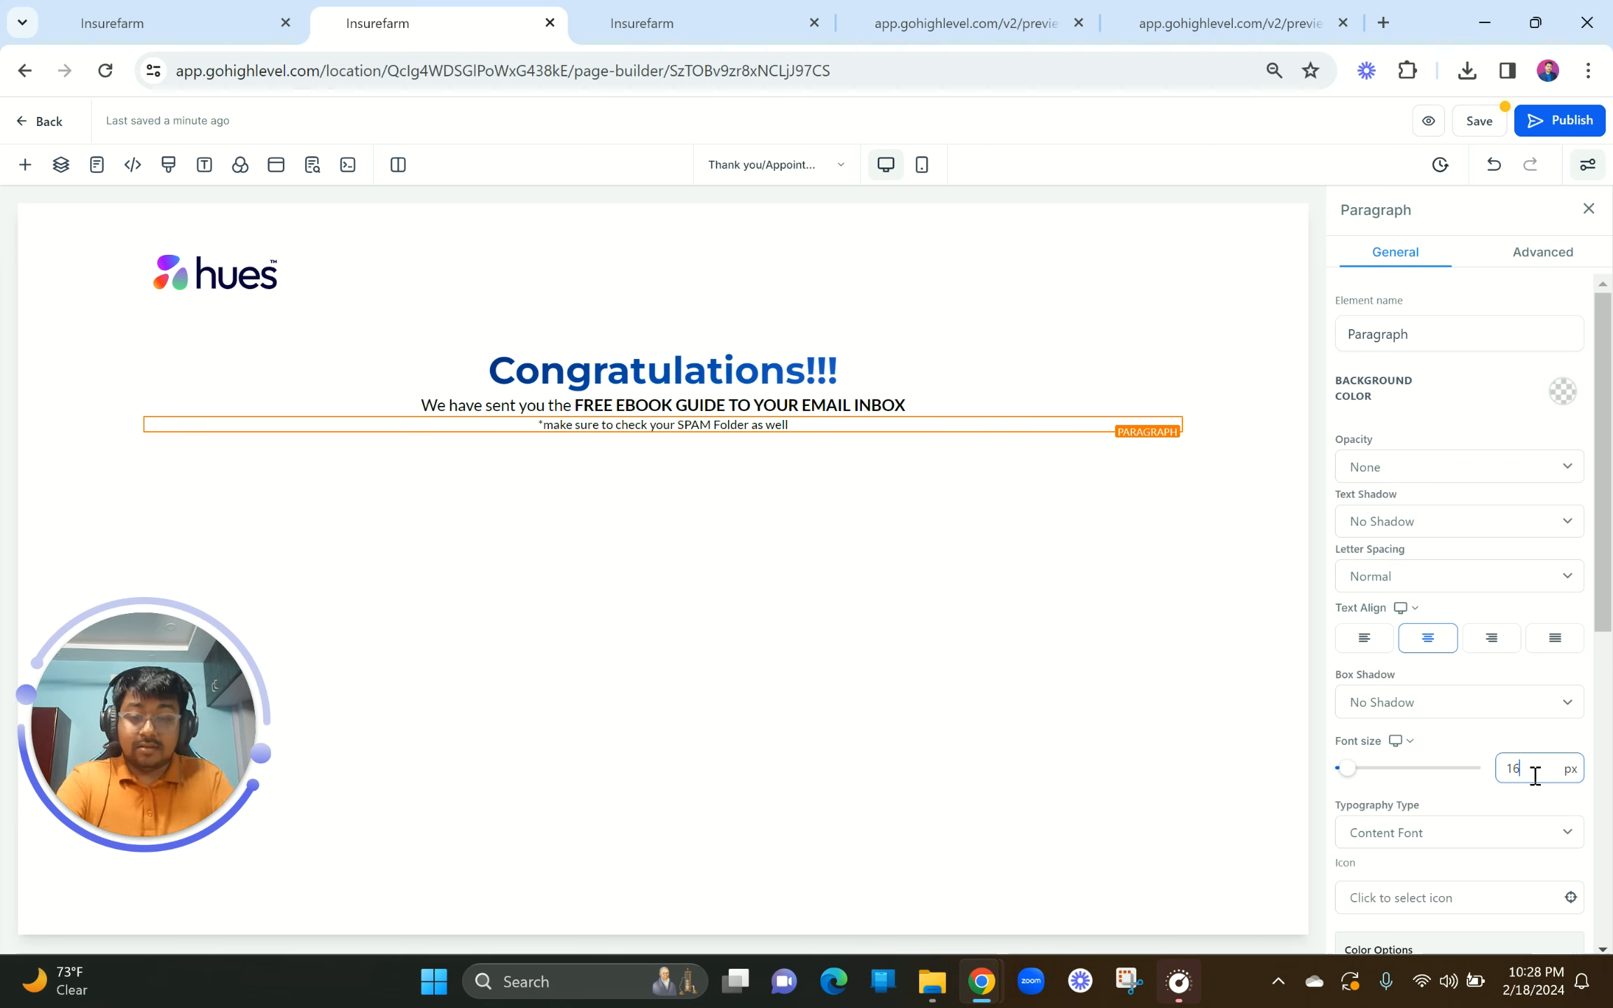
pyautogui.scroll(-8, 1527, 774)
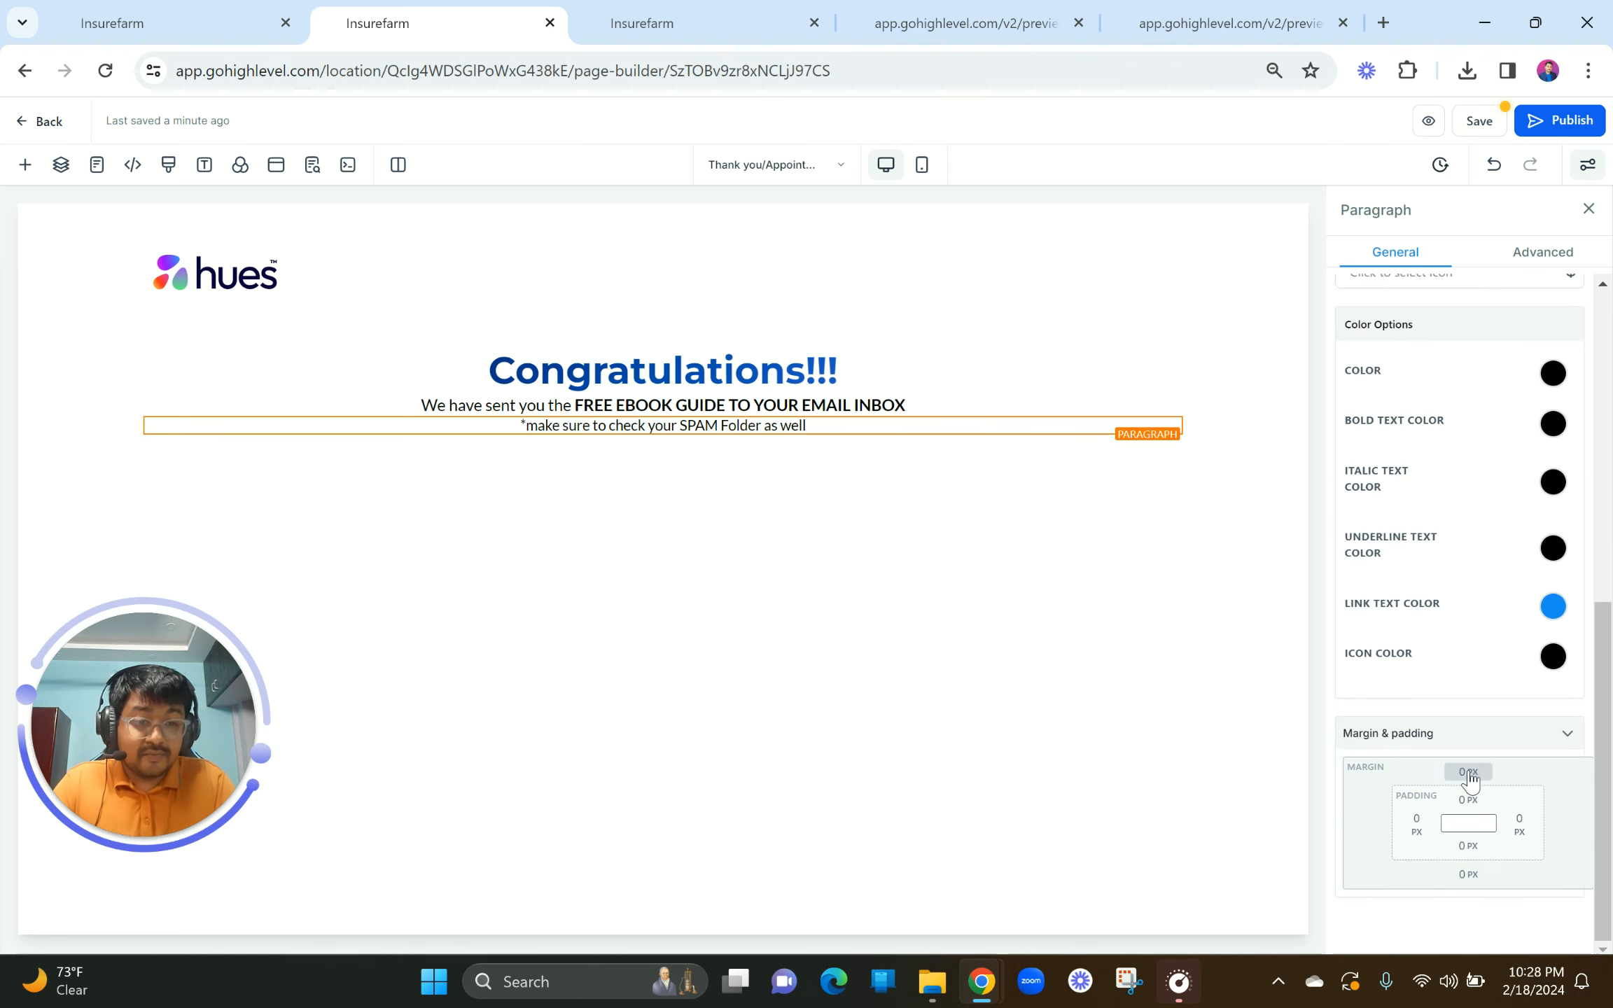
pyautogui.click(1469, 772)
pyautogui.click(1499, 856)
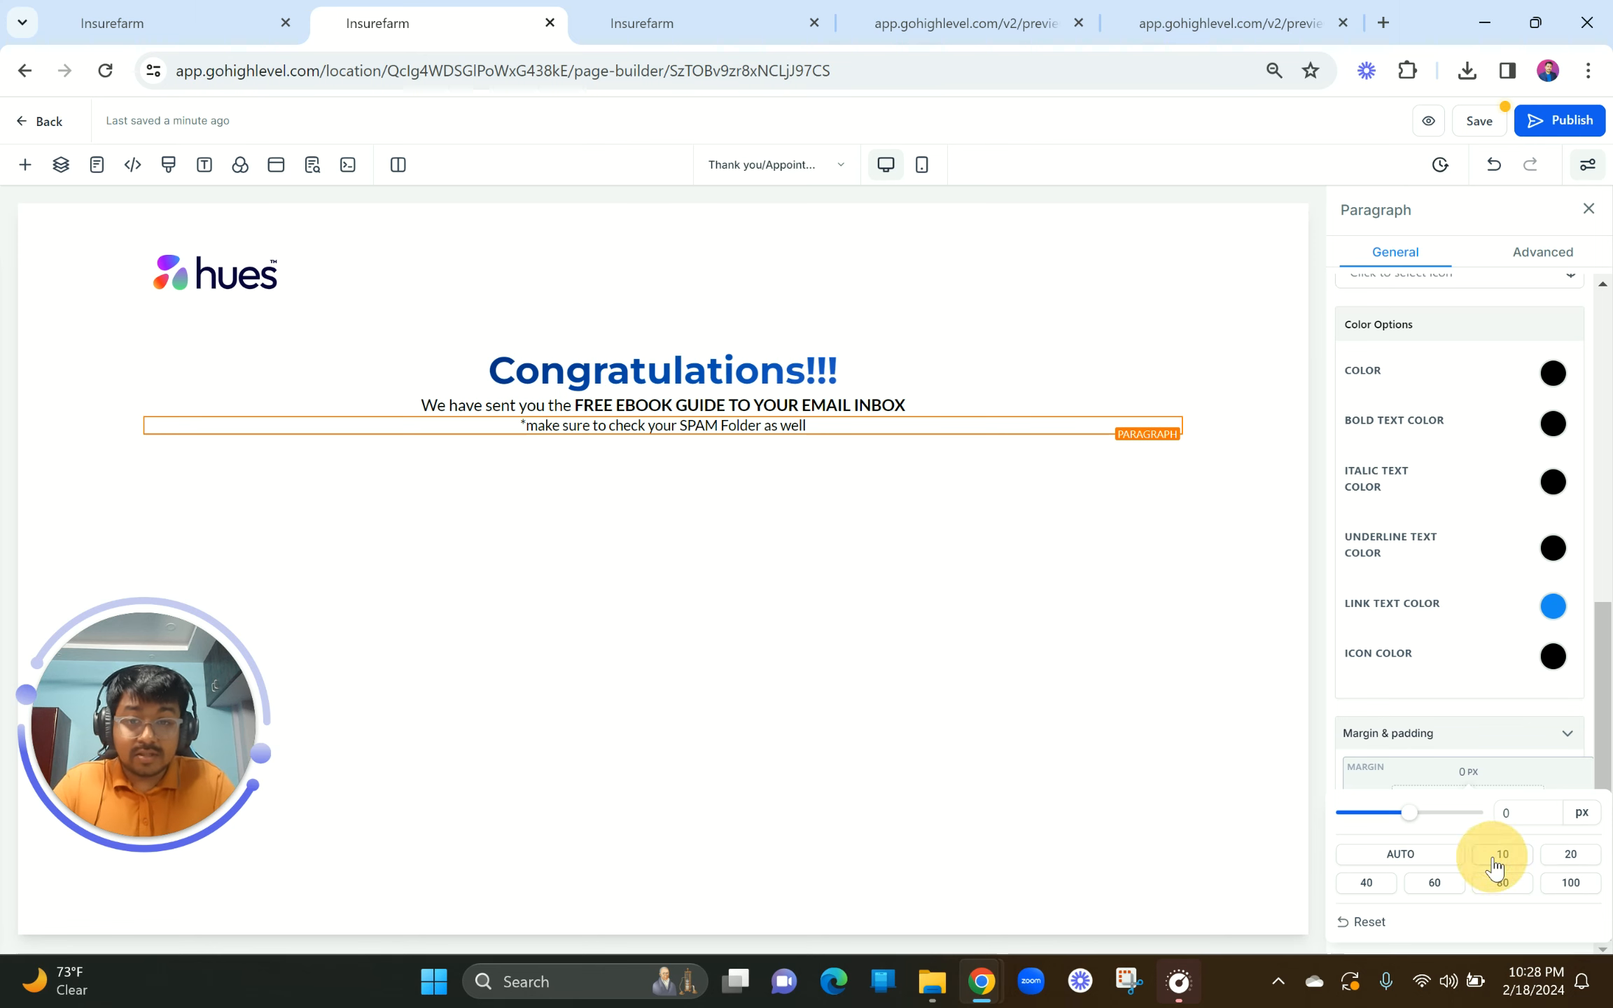
# Step: Give the FREE EBOOK GUIDE paragraph a 20 px top margin and 20 px text
pyautogui.click(789, 406)
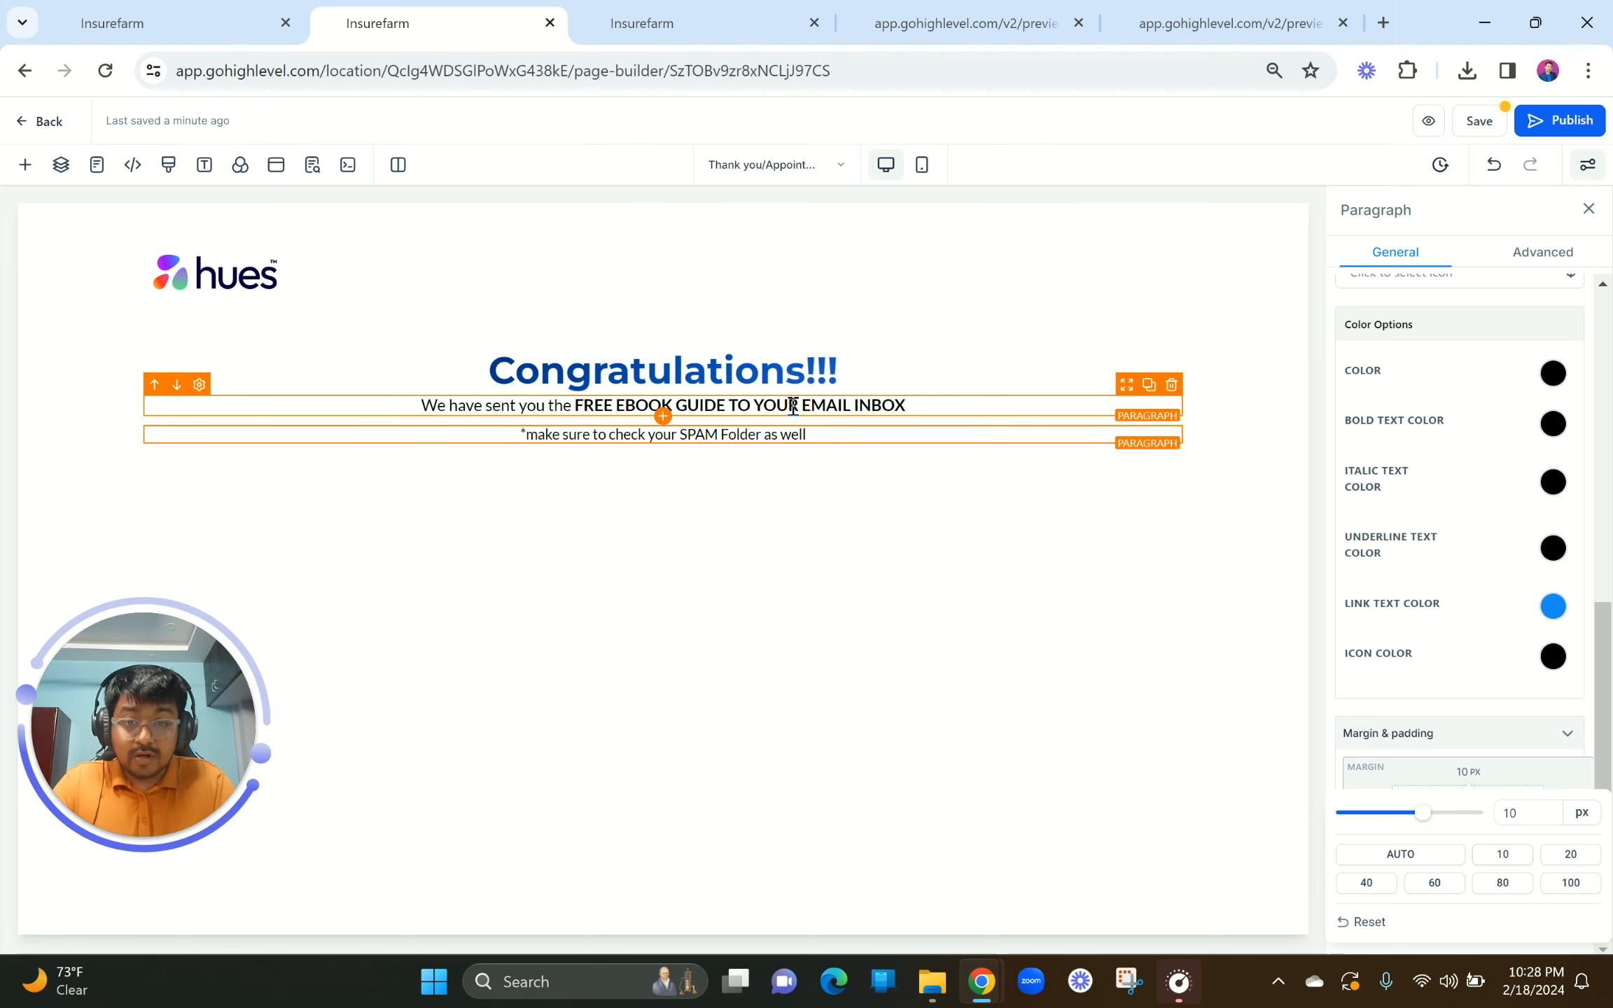
pyautogui.click(1466, 773)
pyautogui.click(1571, 855)
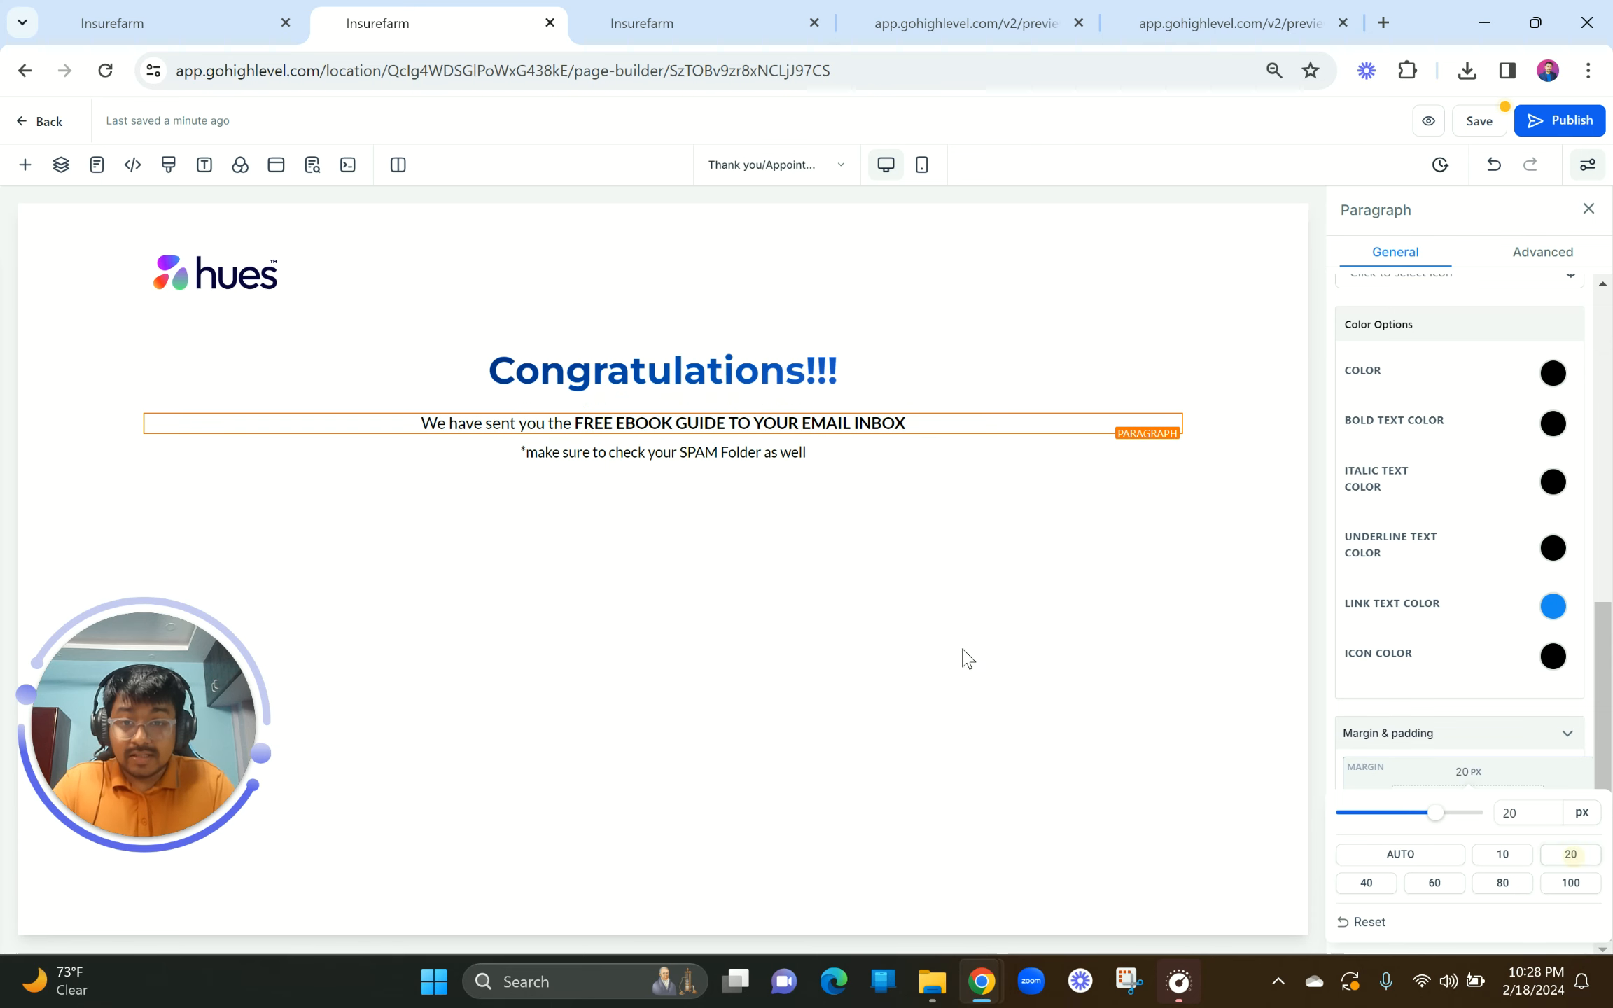
pyautogui.scroll(7, 1544, 581)
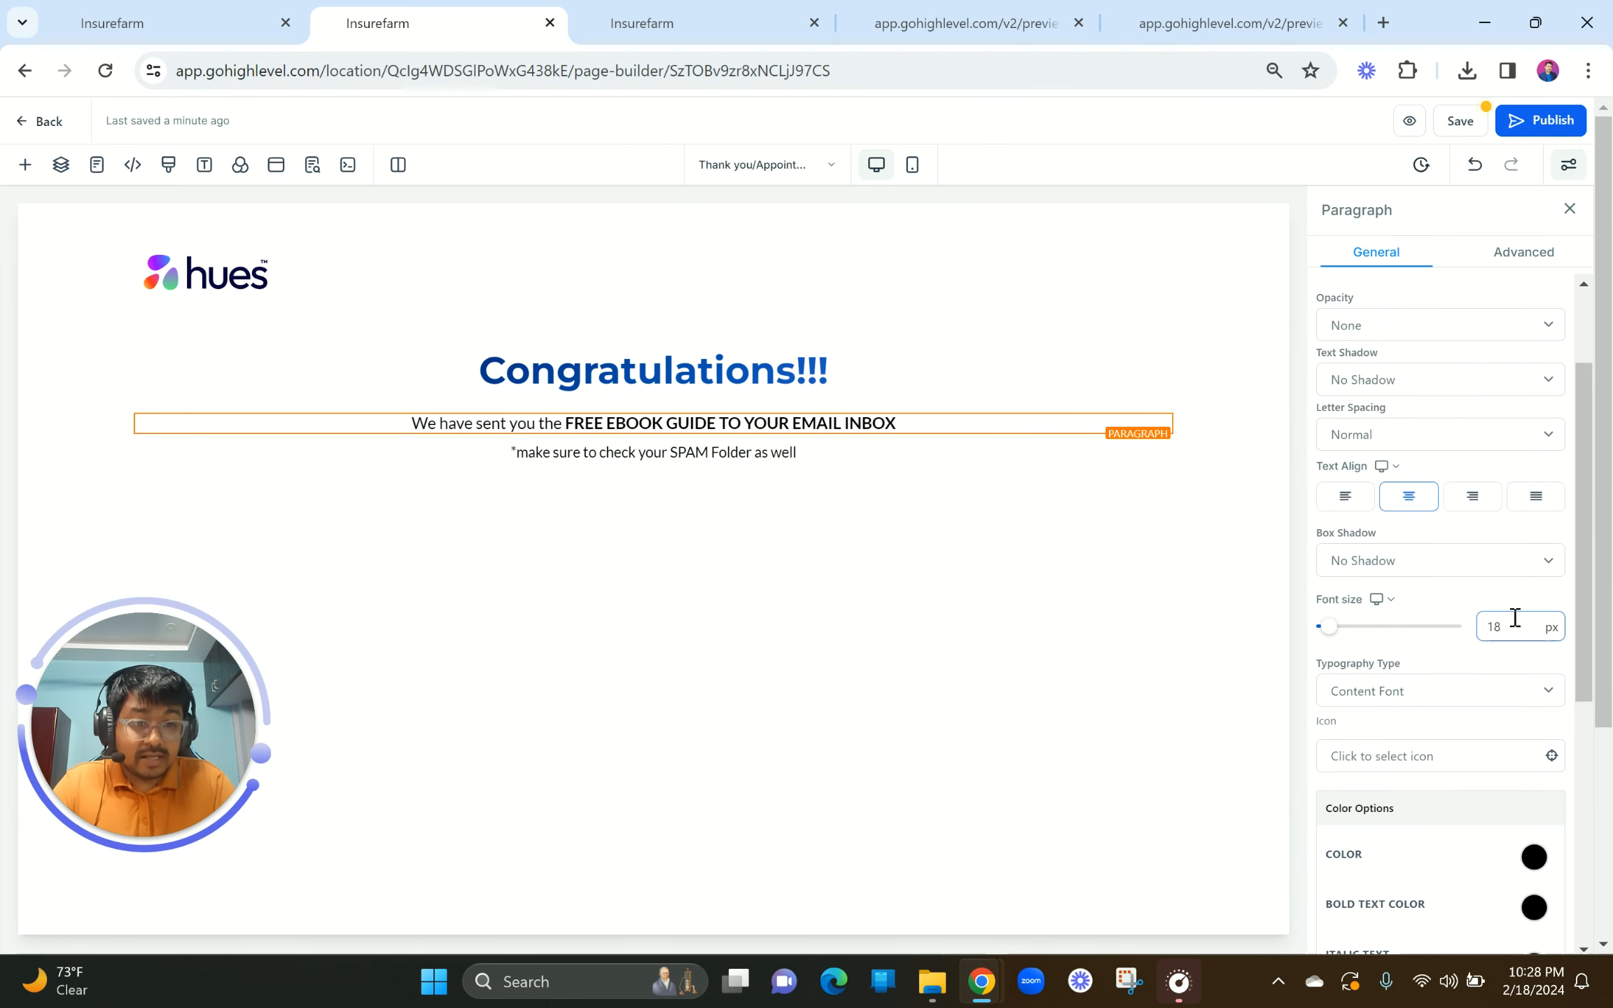
pyautogui.moveTo(1514, 619); pyautogui.dragTo(1475, 628)
pyautogui.write('20')
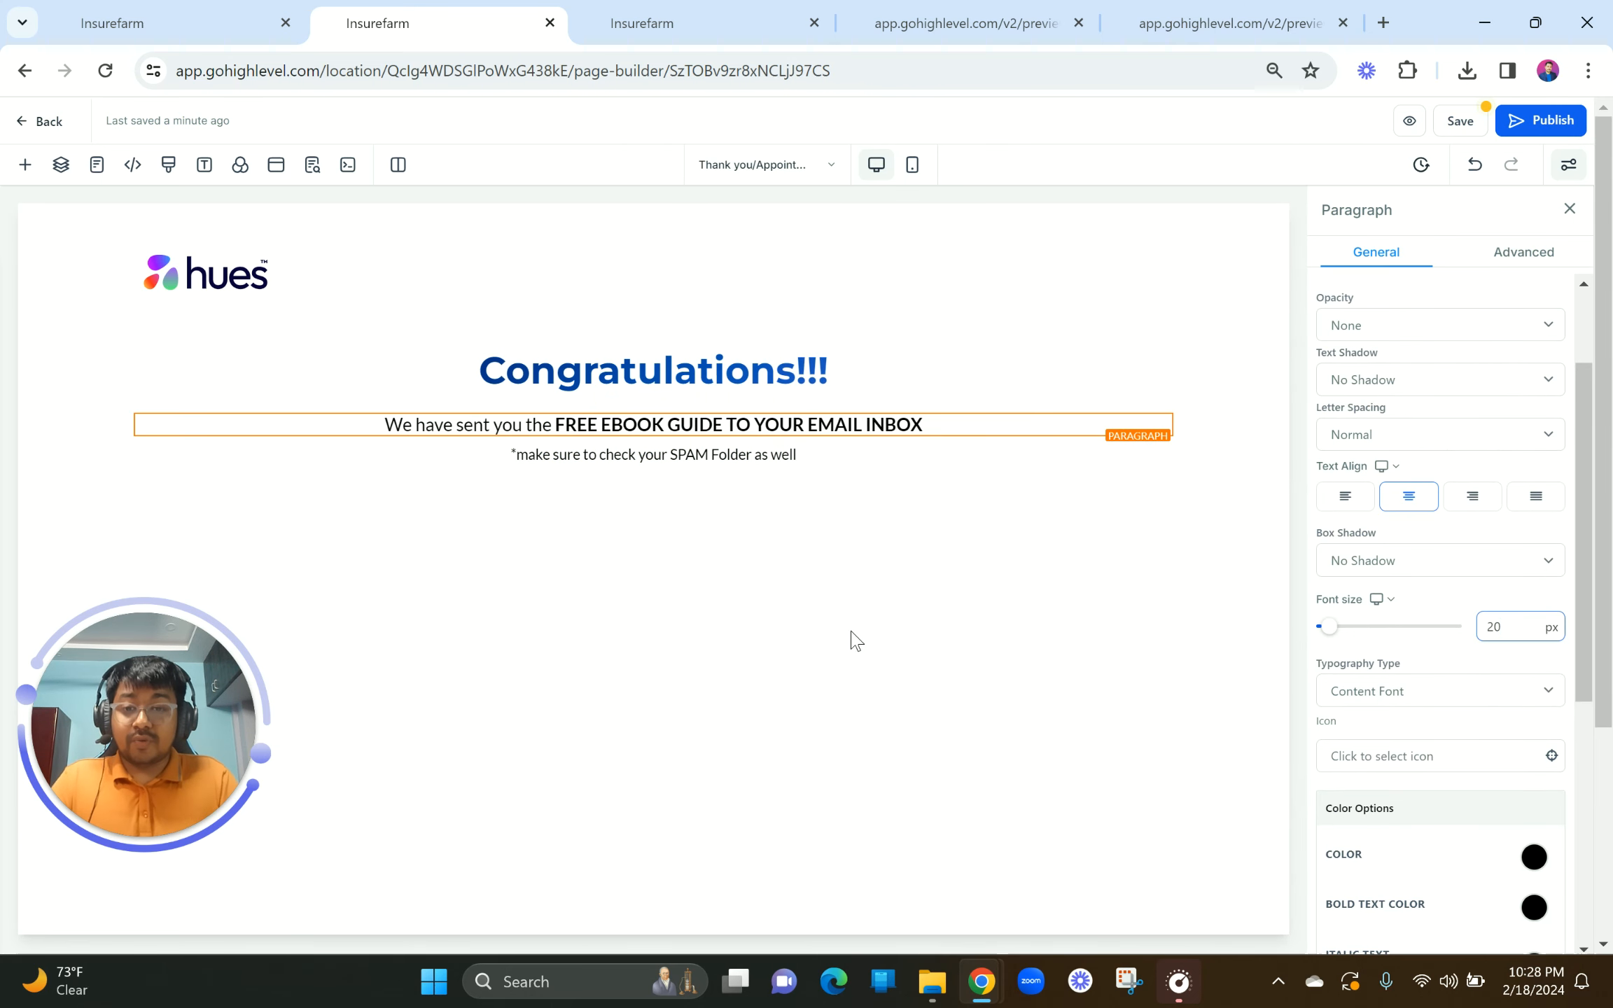
pyautogui.click(606, 538)
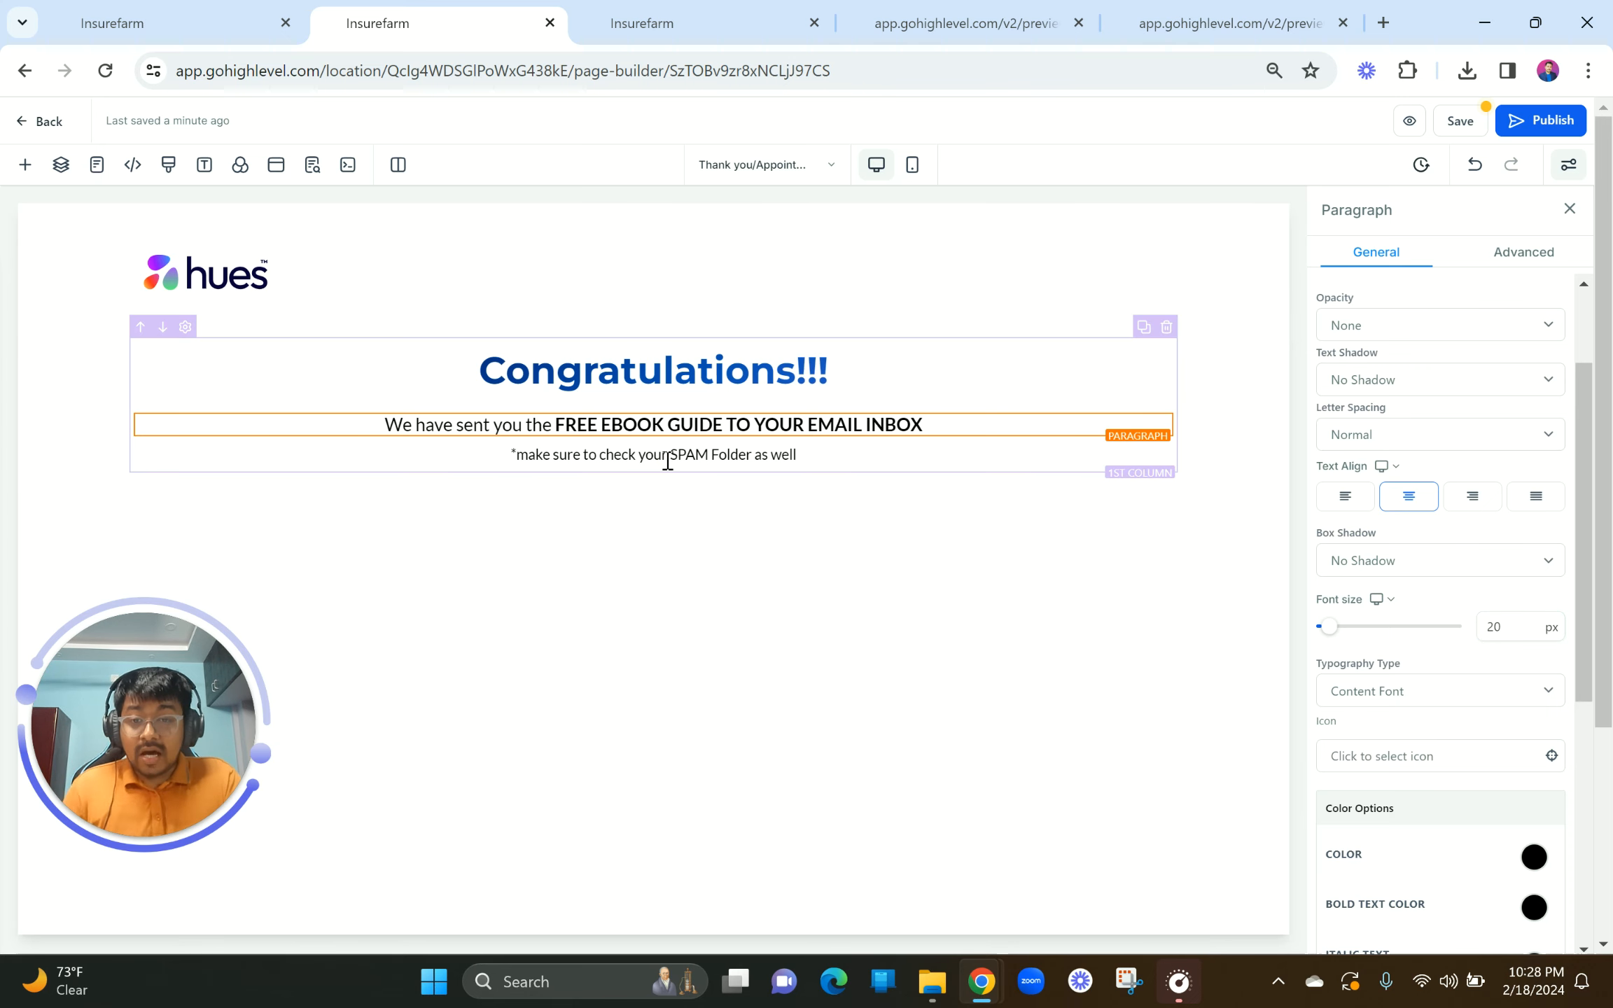
pyautogui.click(653, 381)
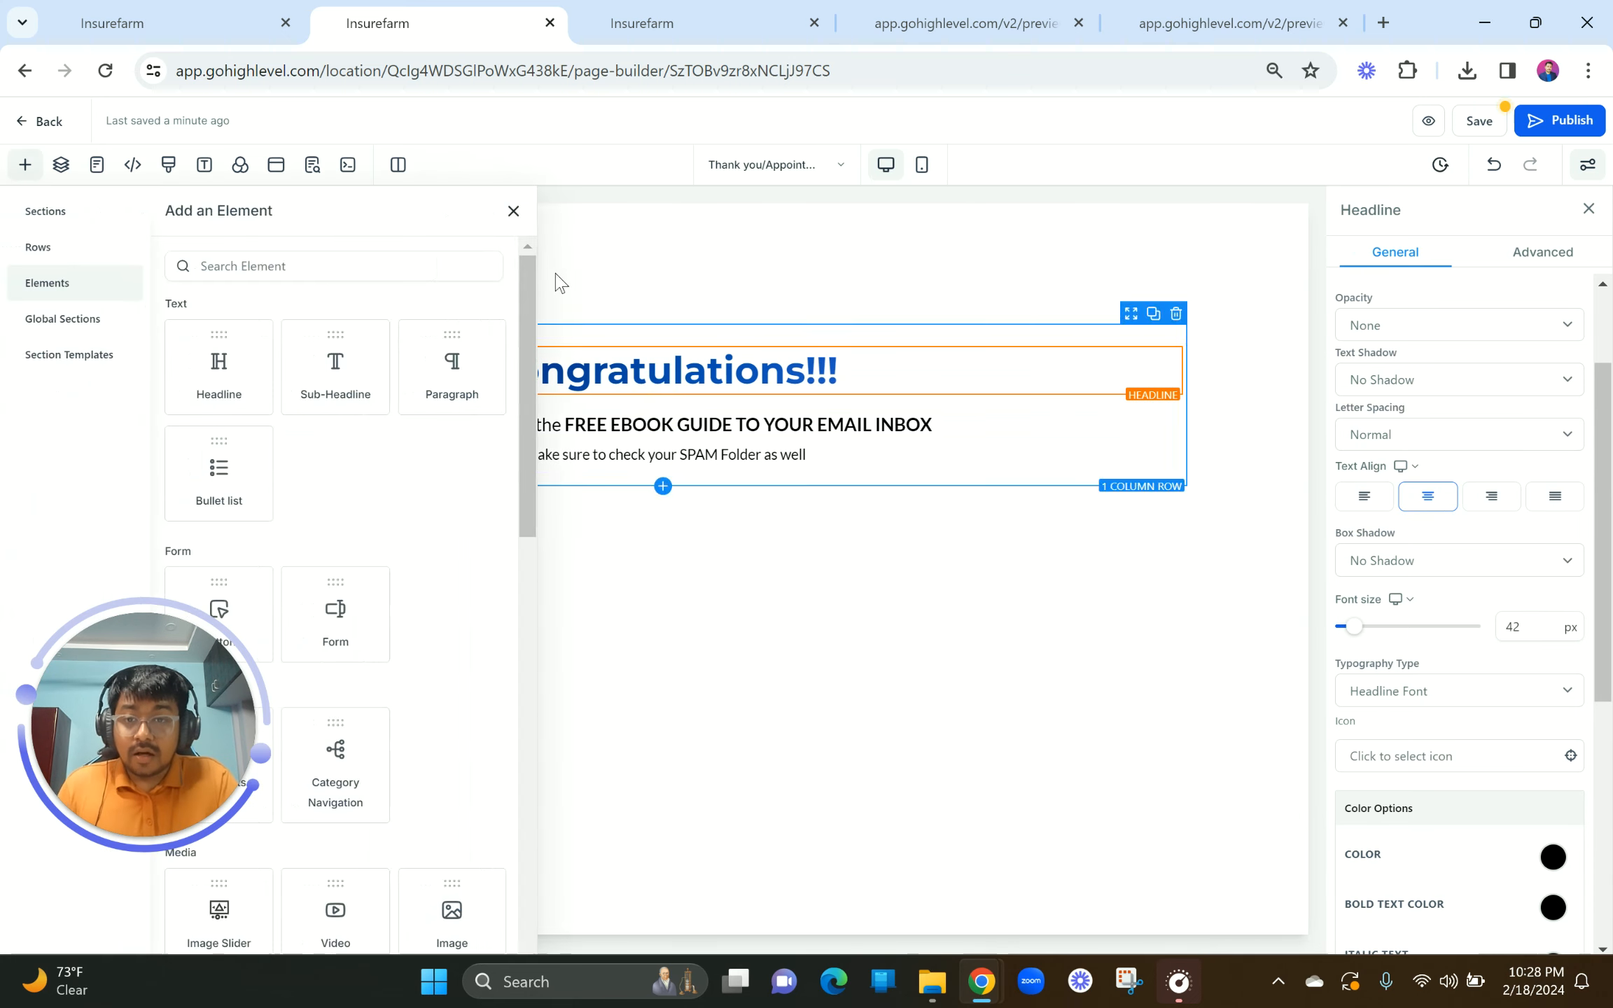
# Step: Add an Image element above the Congratulations headline with Optimize Image Load turned off
pyautogui.click(511, 209)
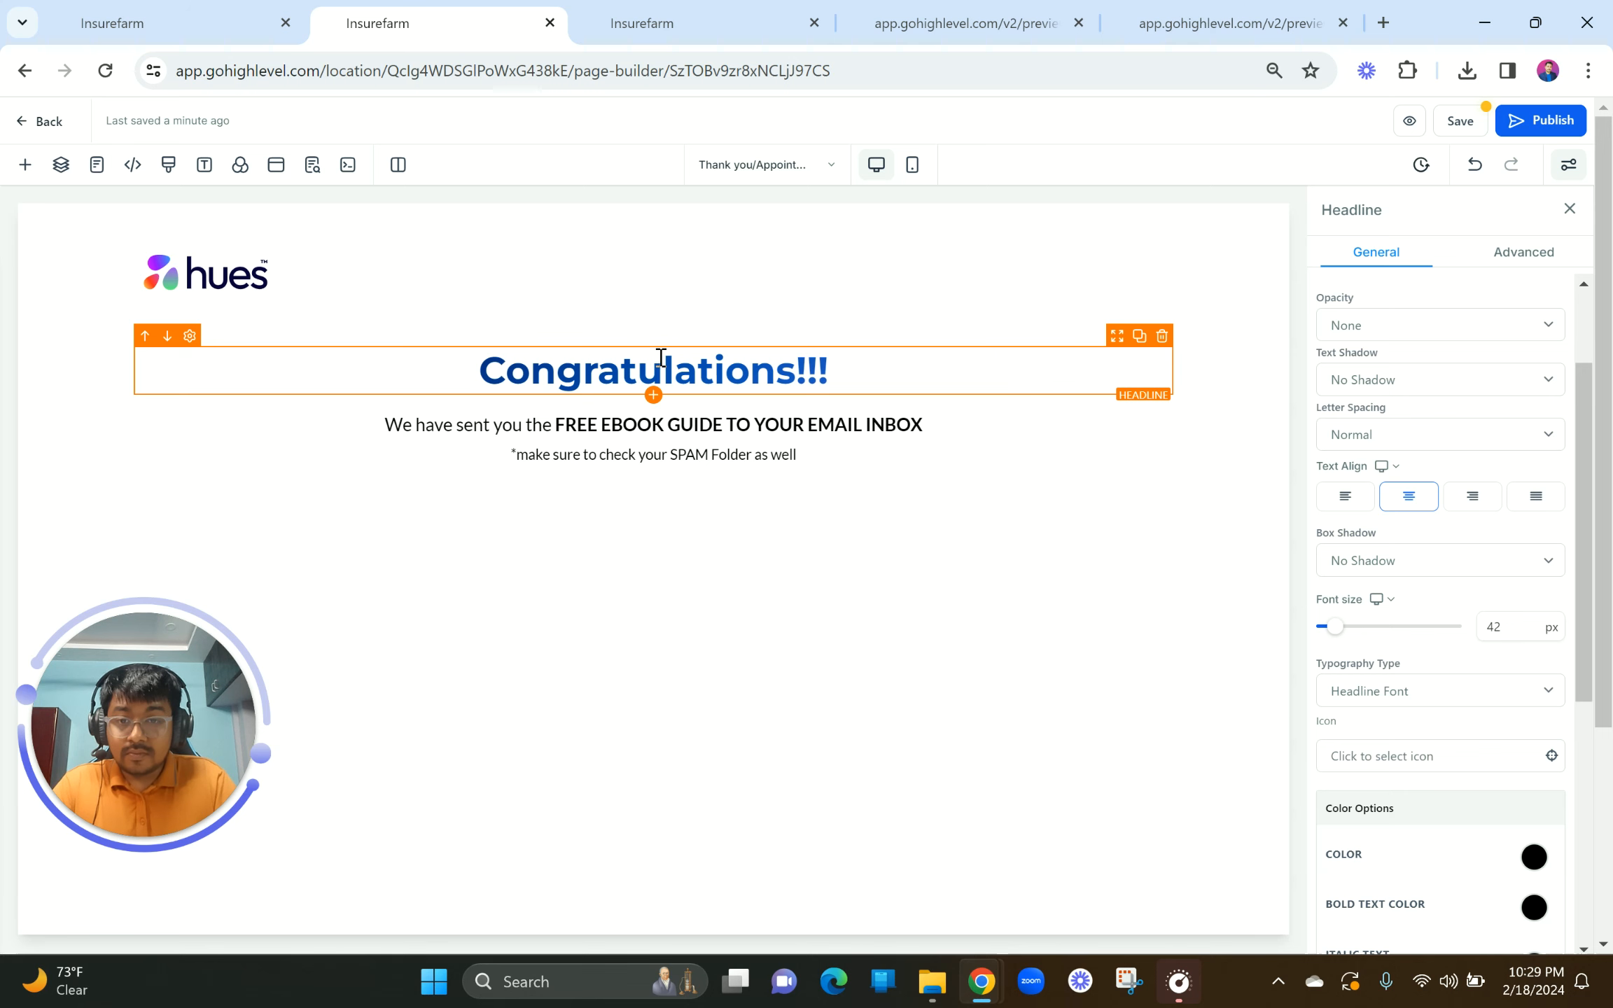
pyautogui.click(653, 396)
pyautogui.click(261, 263)
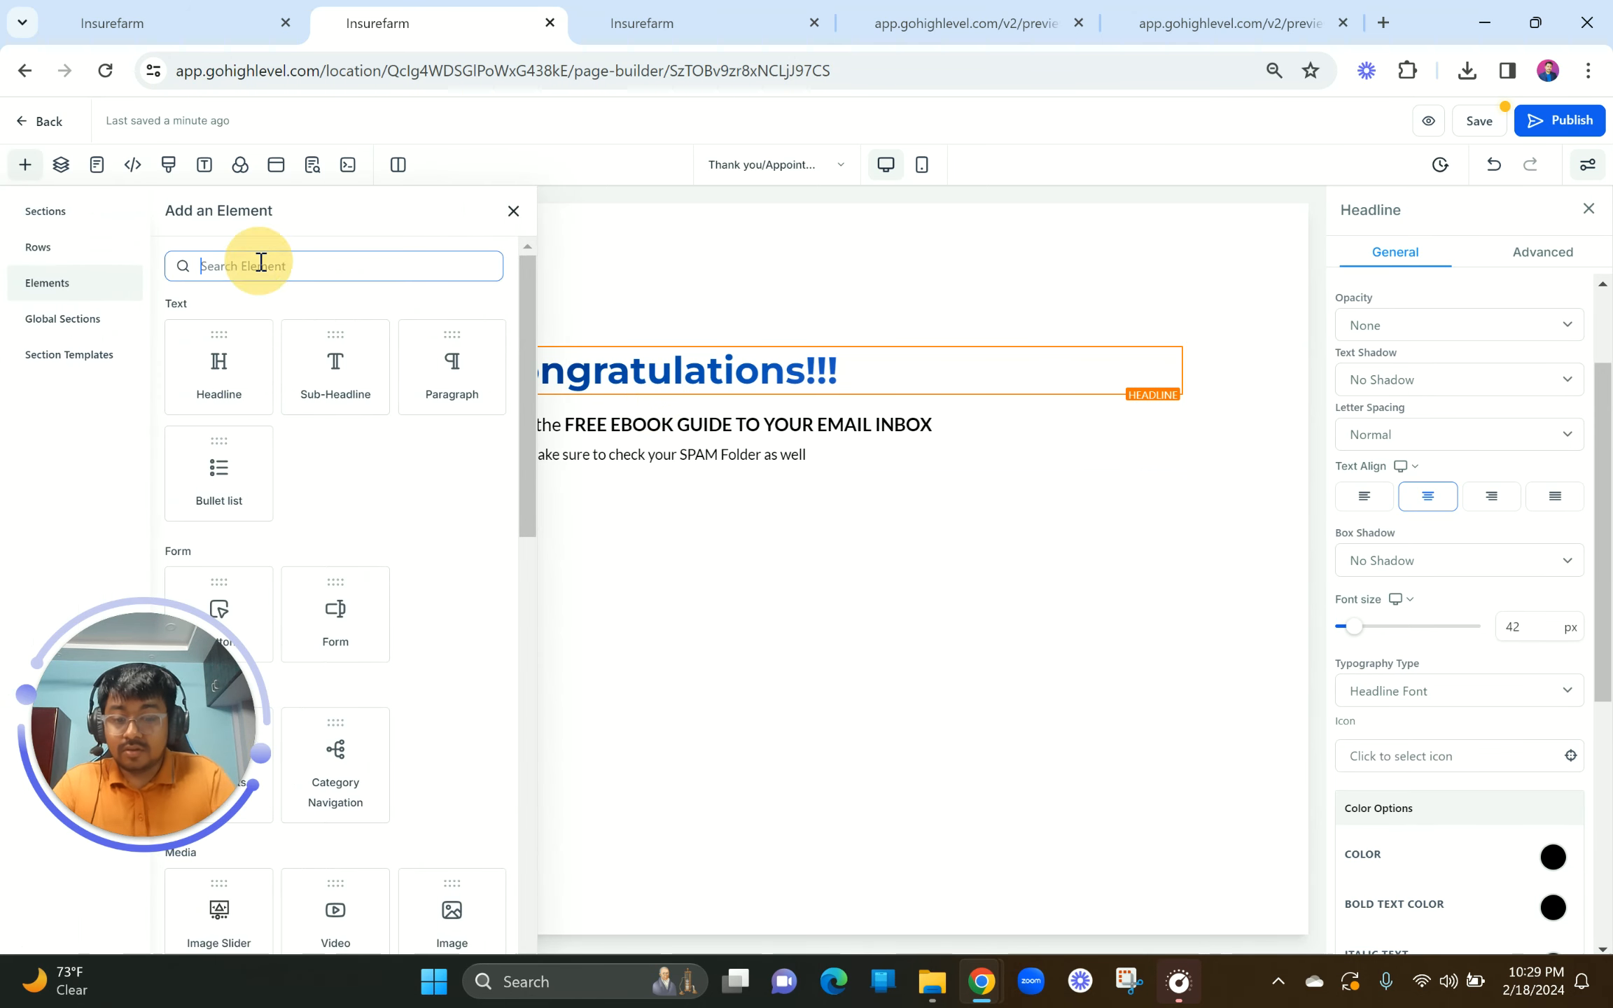
pyautogui.write('image')
pyautogui.click(316, 381)
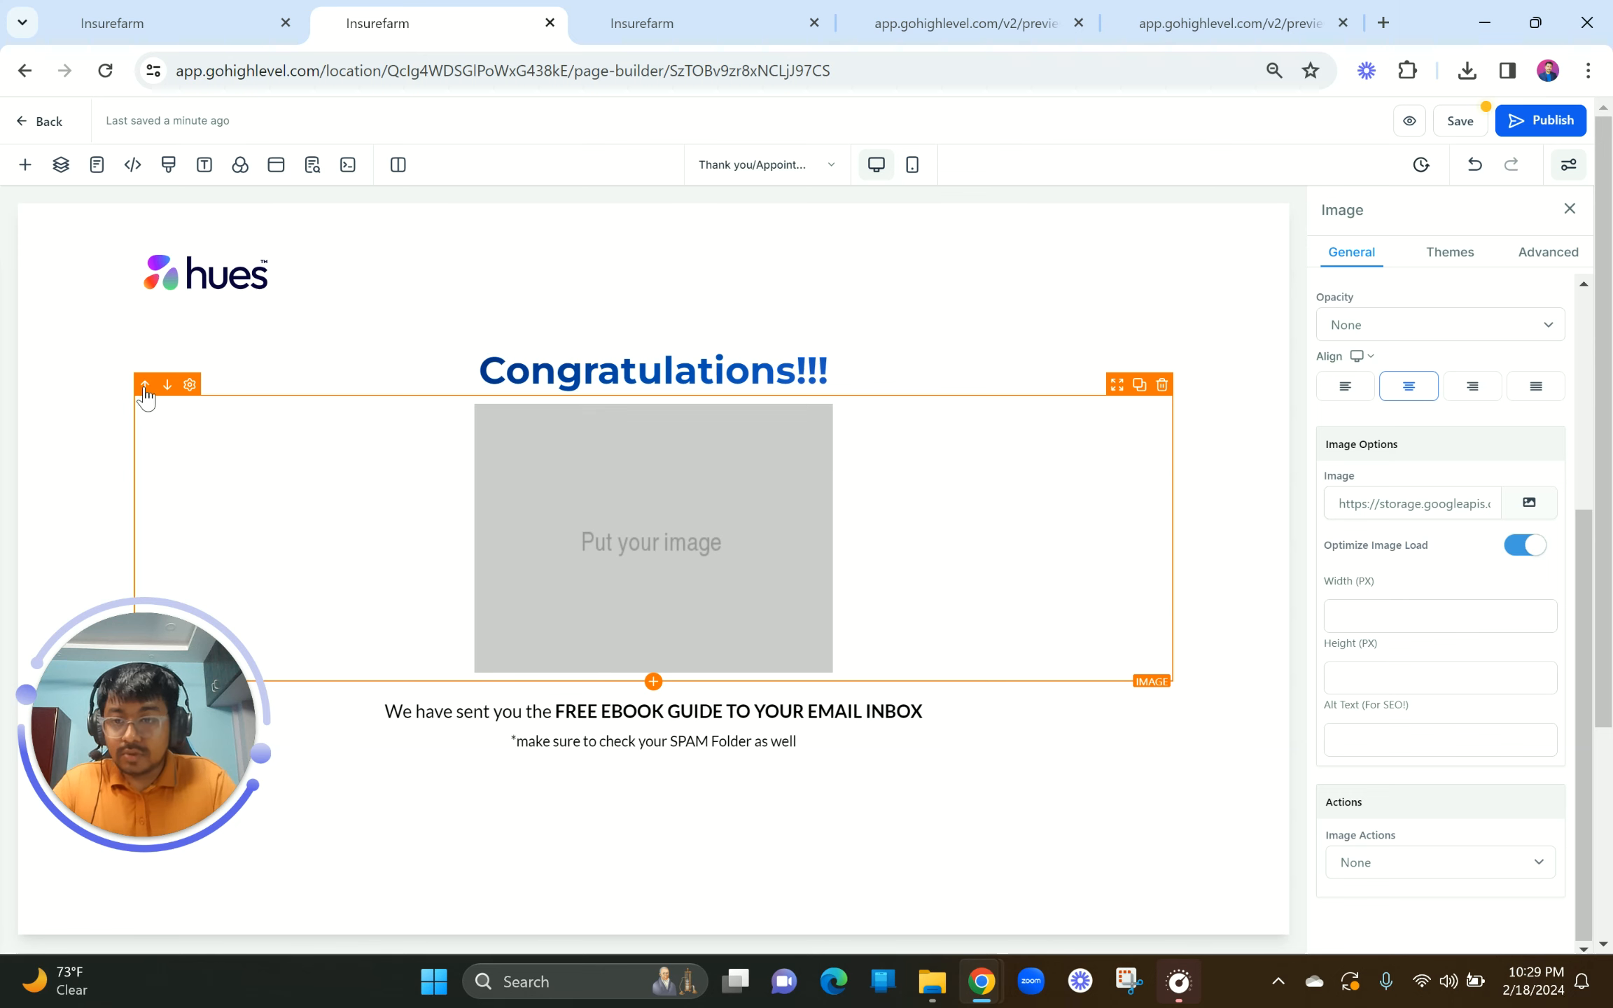
pyautogui.click(145, 386)
pyautogui.click(1529, 546)
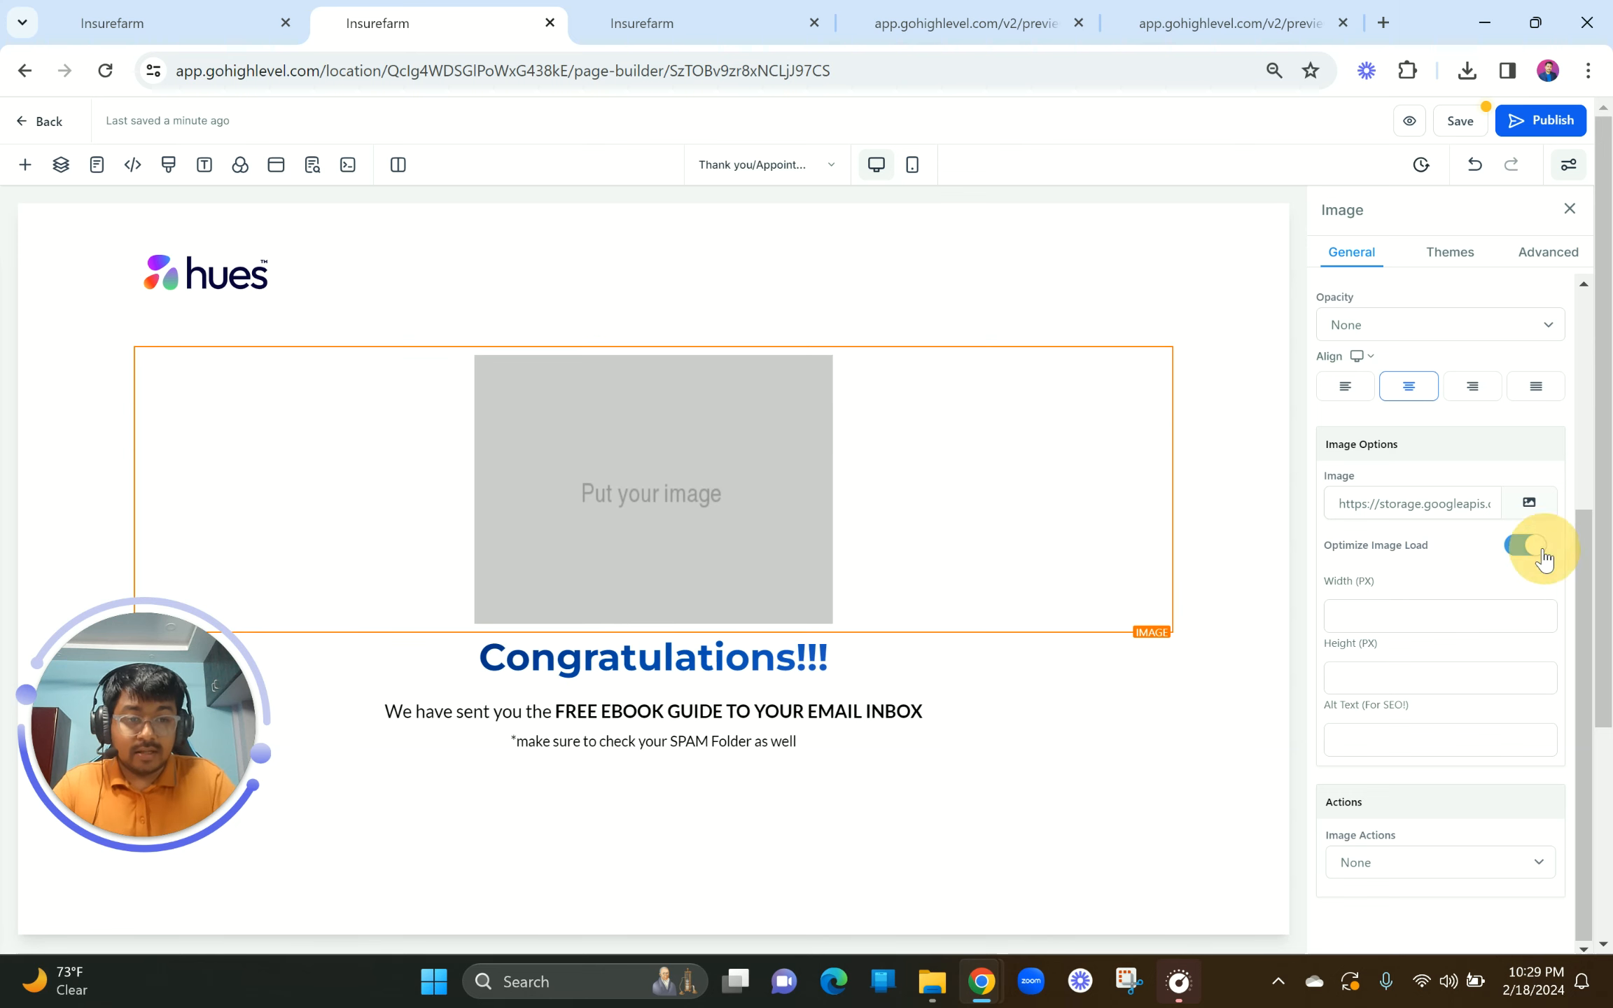
# Step: Use the Social Media Marketing ebook mockup from Lead Gen Page Ebook at 400 px wide
pyautogui.click(1529, 505)
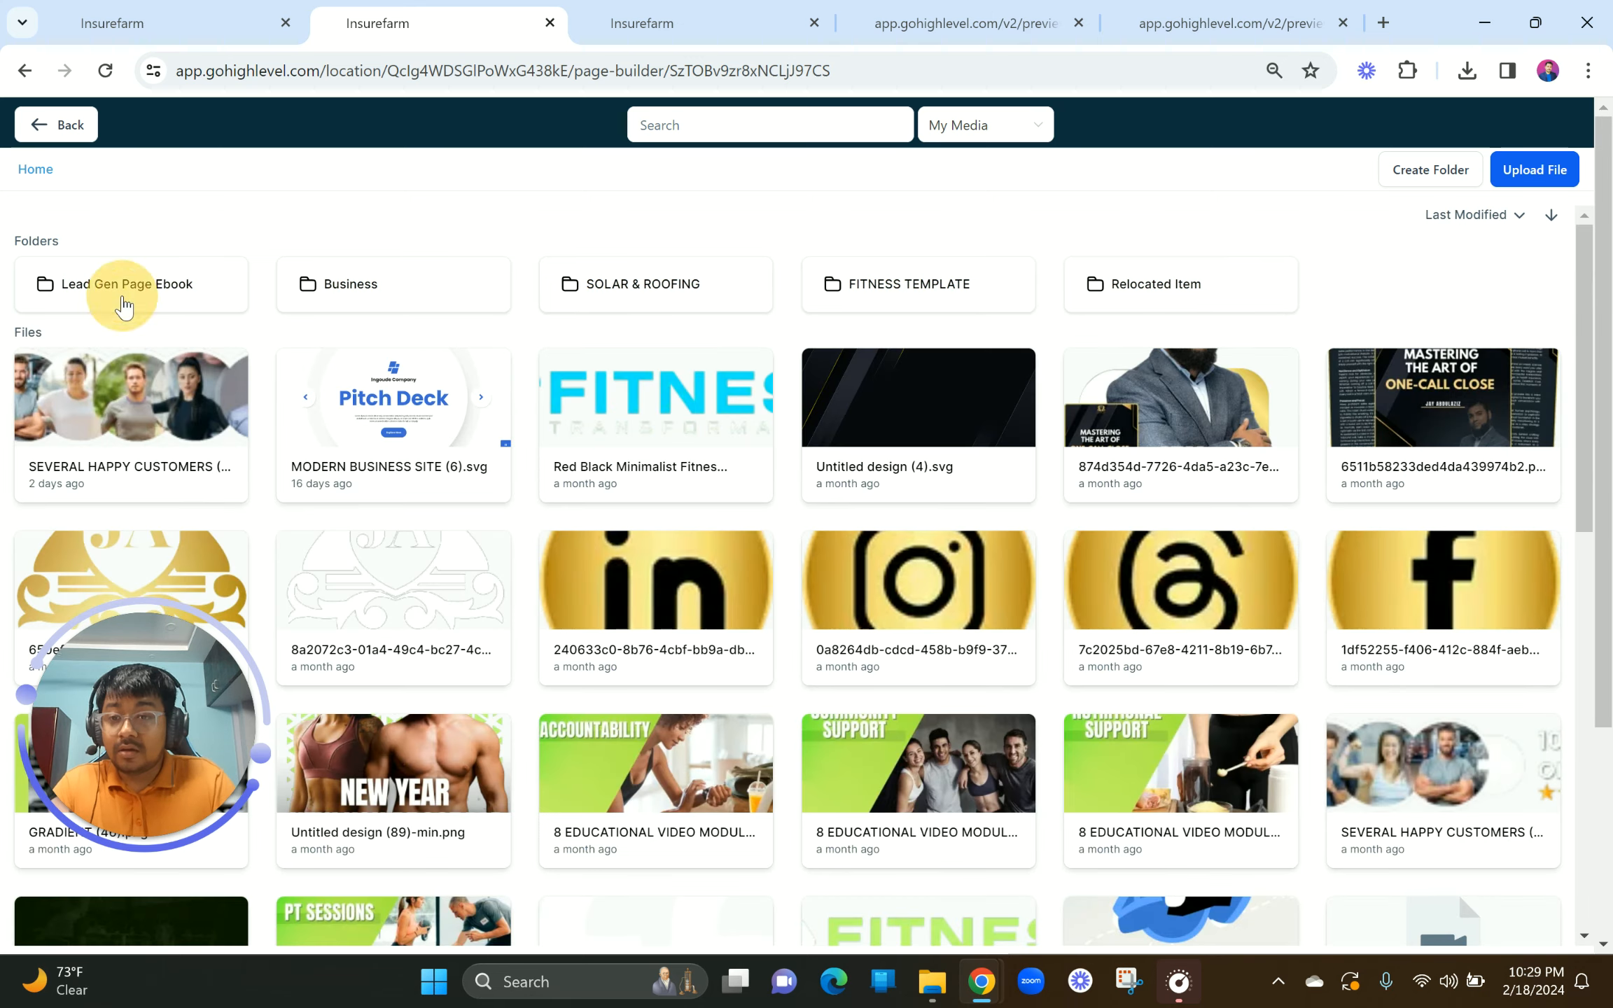
pyautogui.click(125, 304)
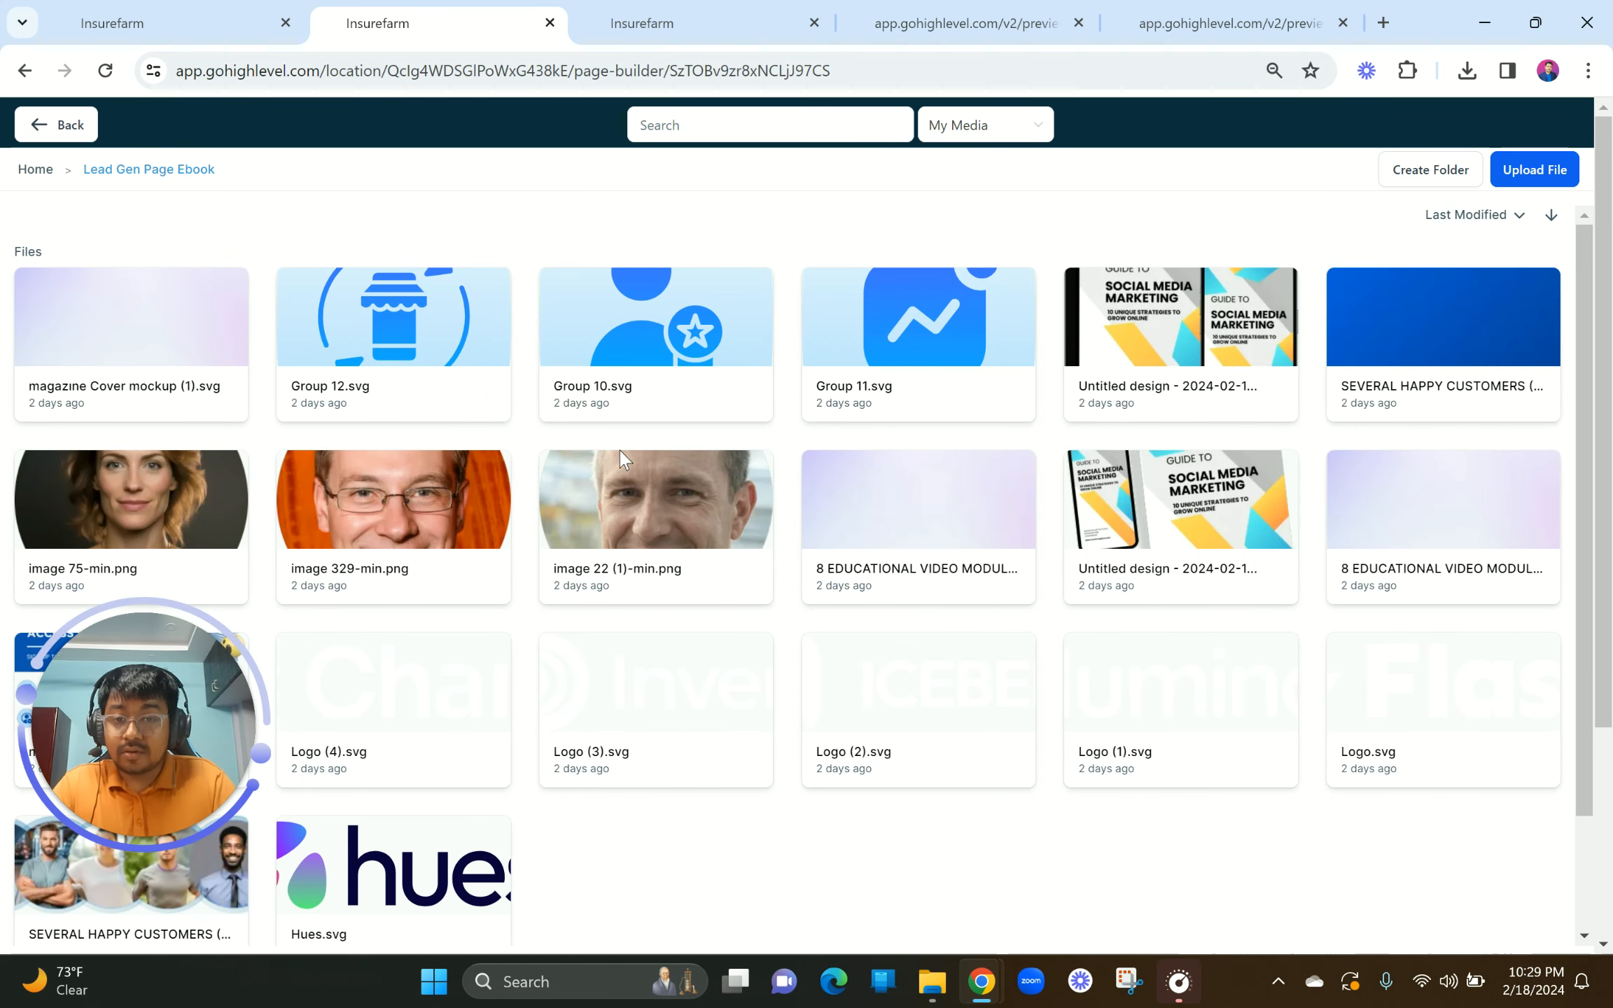
pyautogui.click(1122, 357)
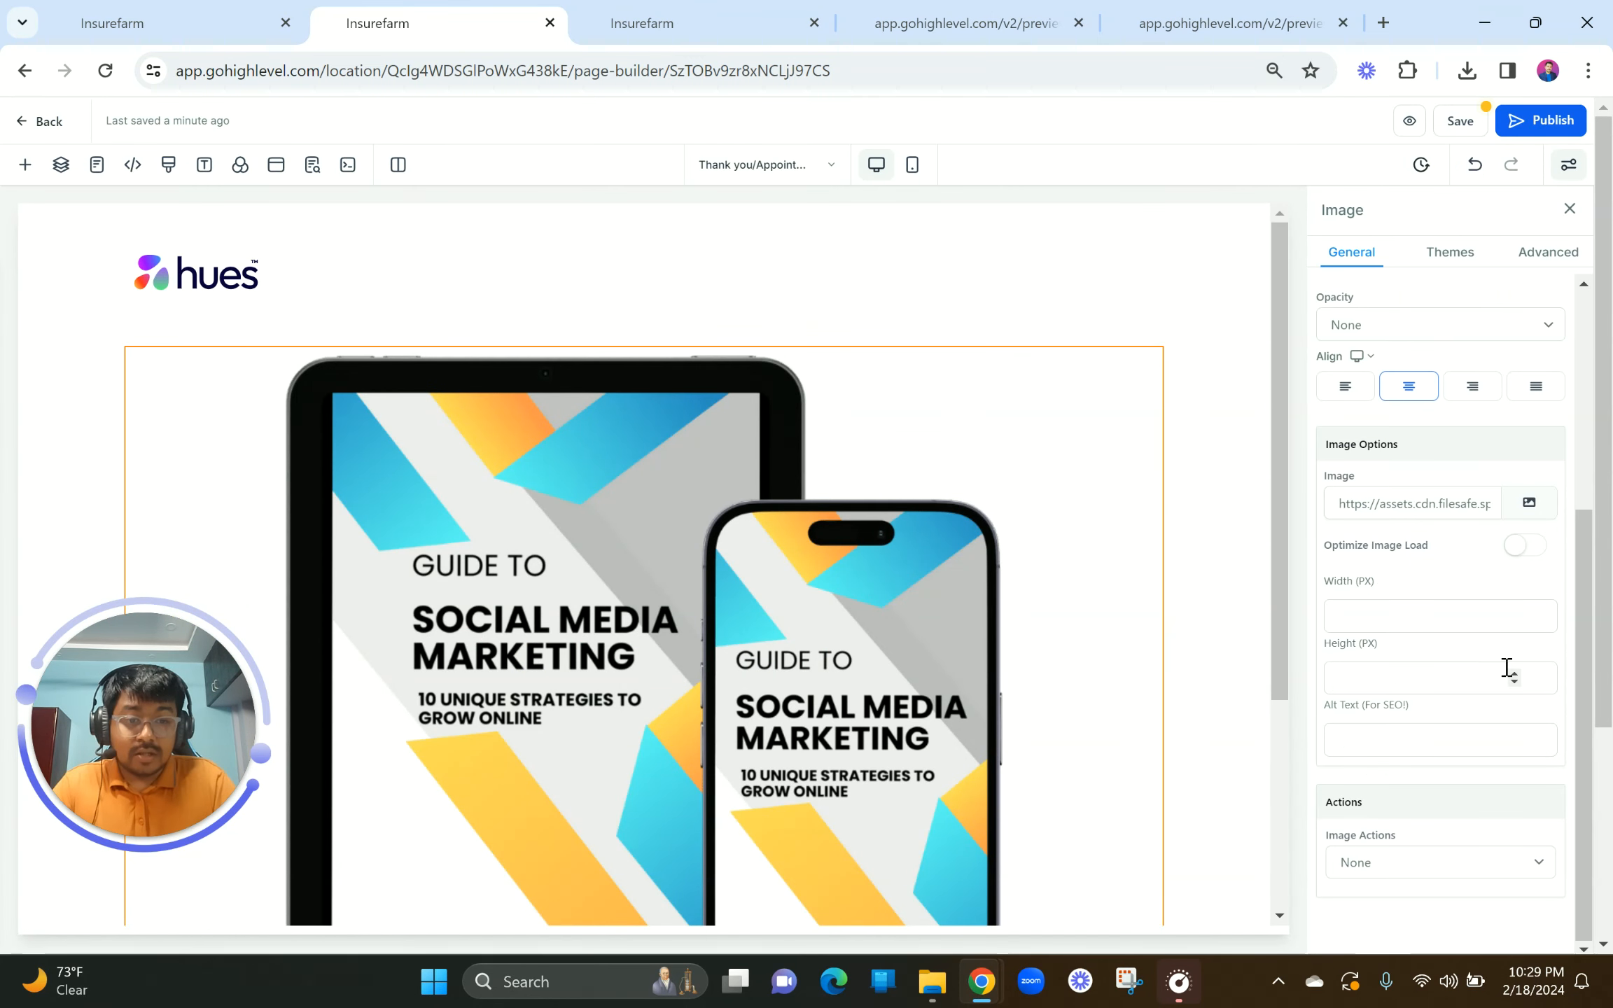
pyautogui.click(1386, 613)
pyautogui.write('400')
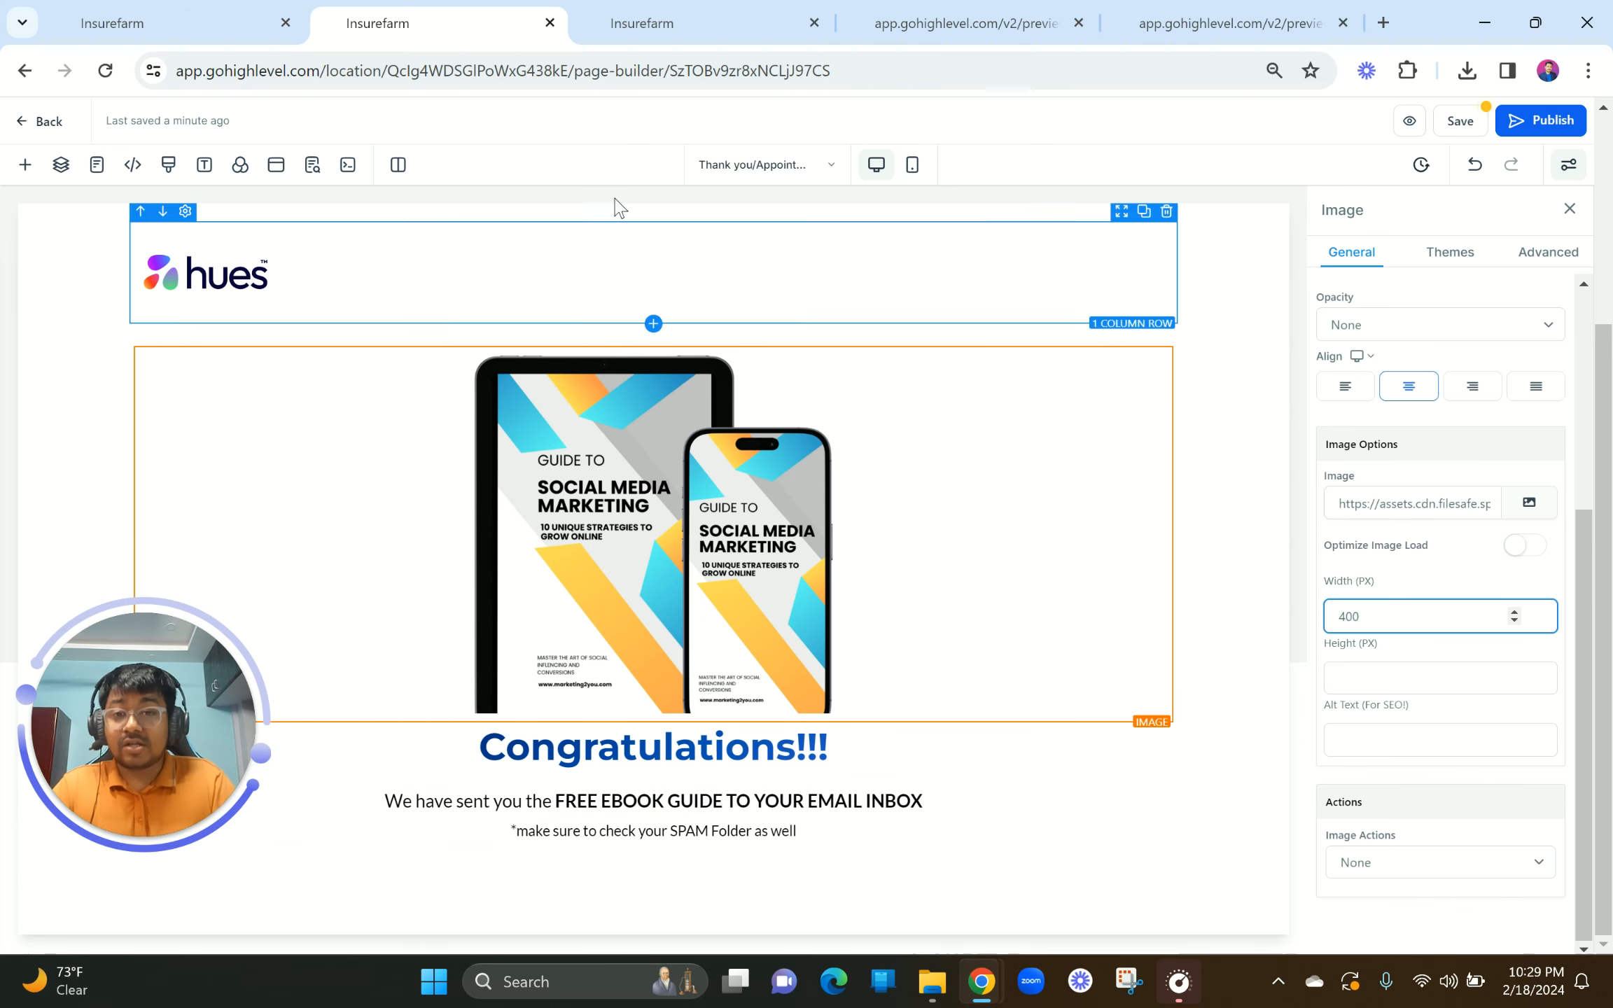
pyautogui.click(686, 21)
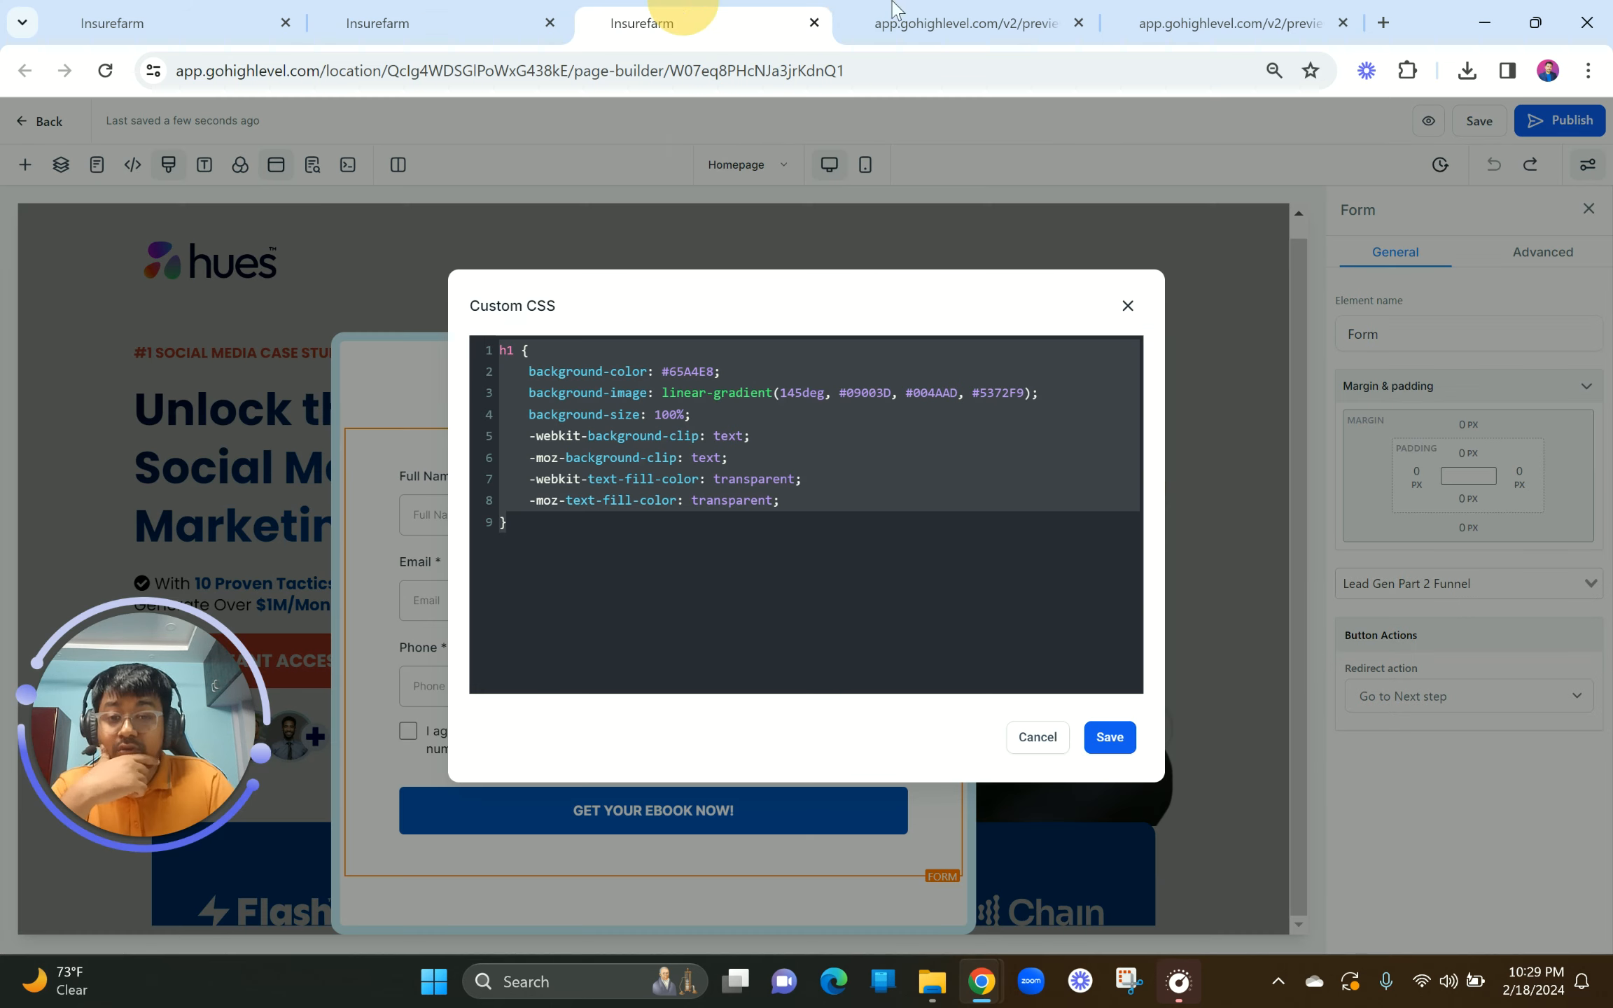
# Step: Close the homepage's CSS dialog and form popup, then add the saved footer template to the thank-you page
pyautogui.click(1127, 305)
pyautogui.click(958, 349)
pyautogui.scroll(-5, 876, 677)
pyautogui.click(876, 677)
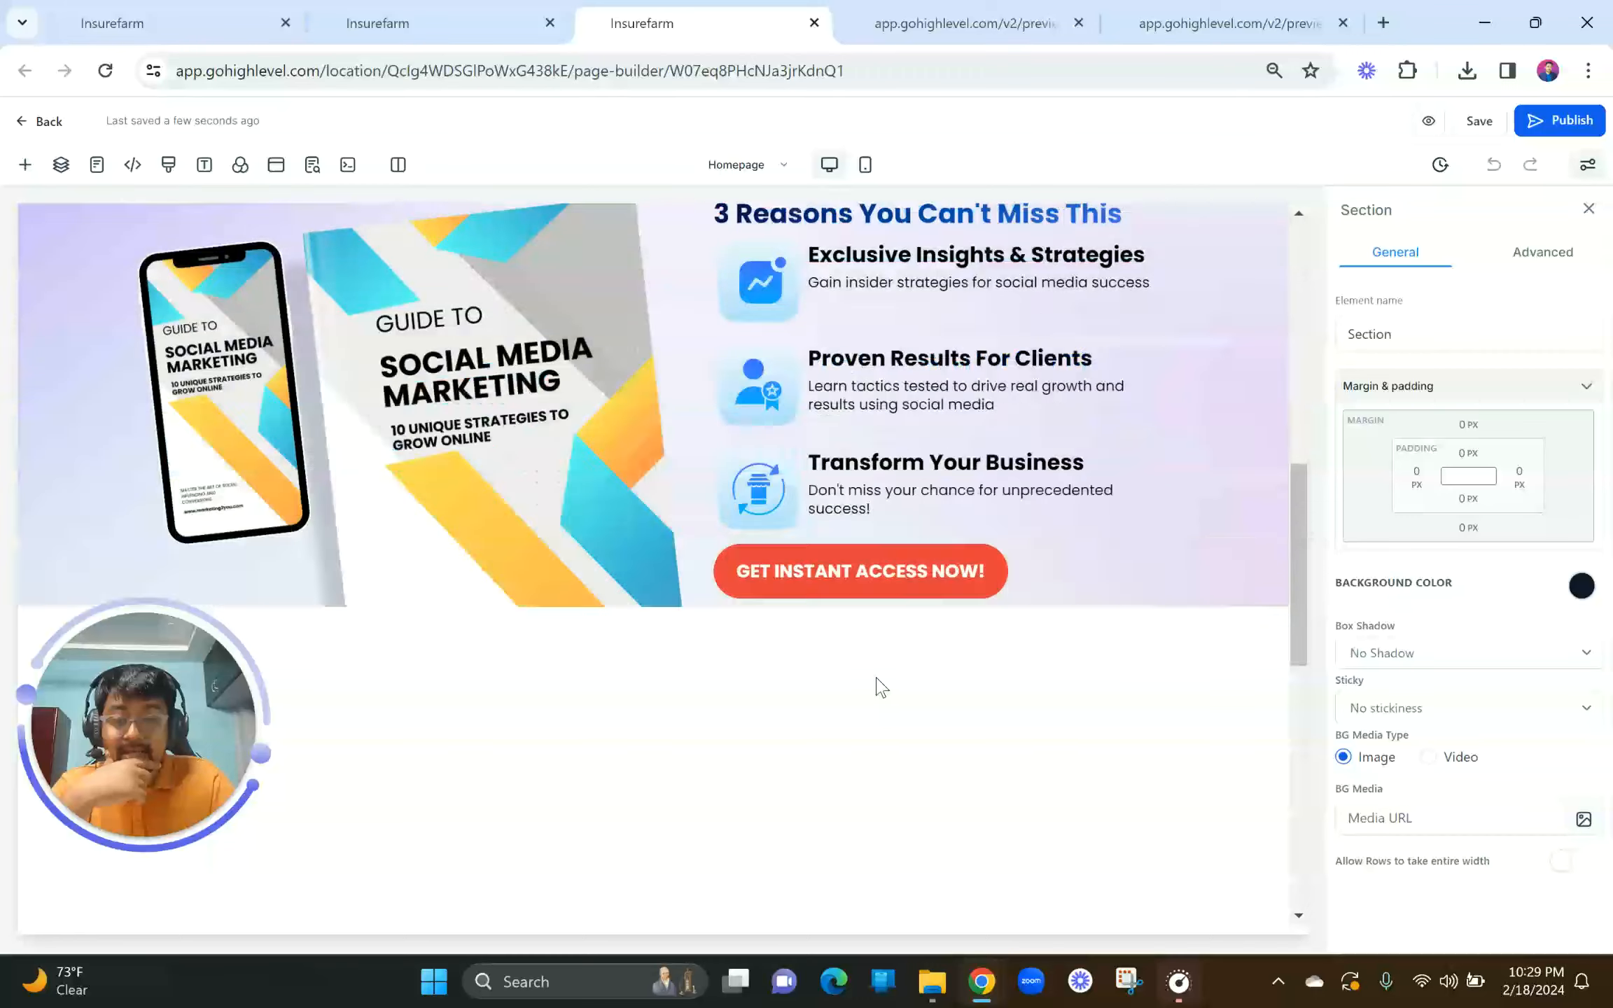
pyautogui.scroll(-10, 876, 677)
pyautogui.scroll(9, 877, 683)
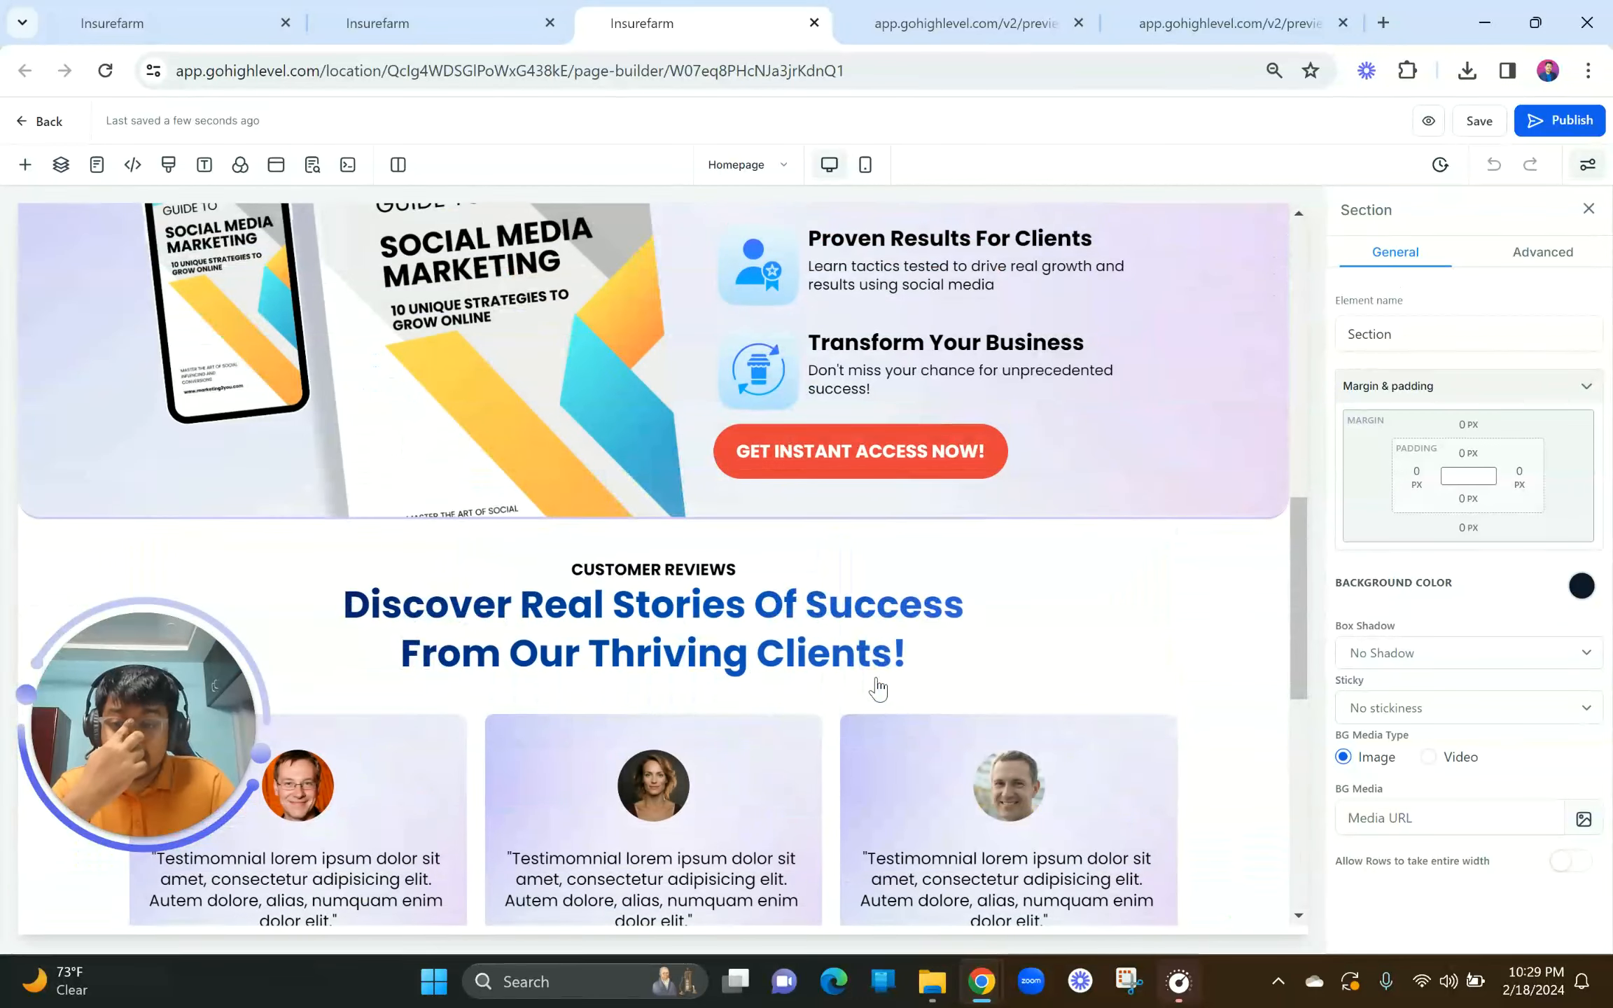
pyautogui.click(442, 19)
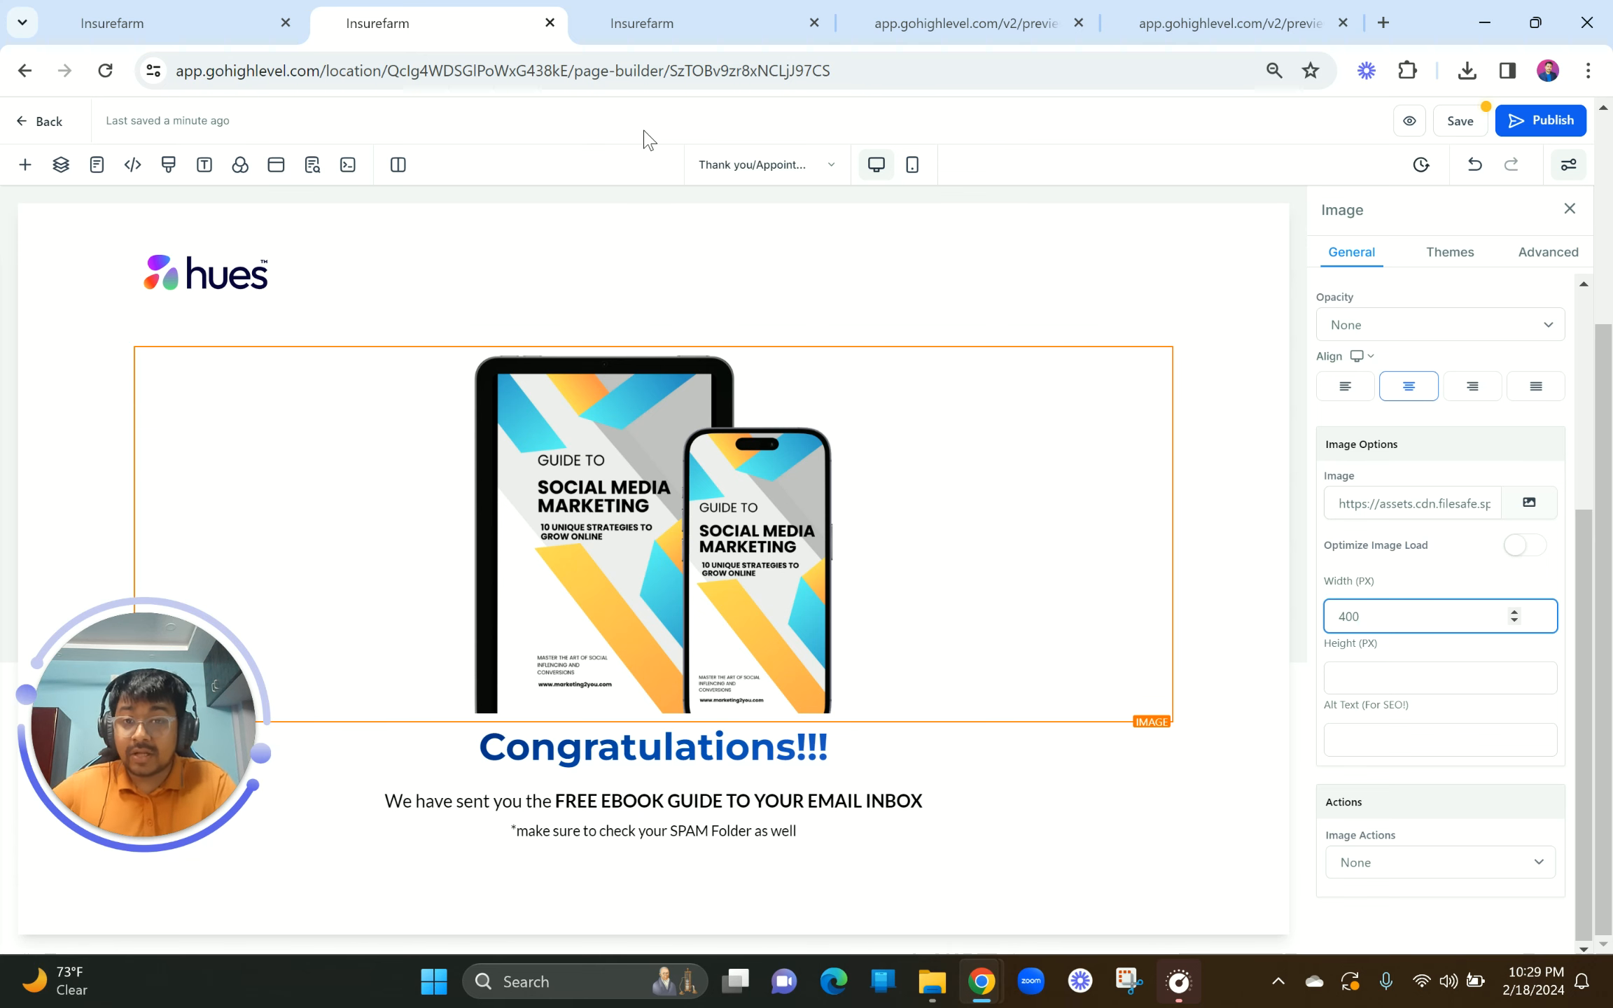
pyautogui.click(25, 165)
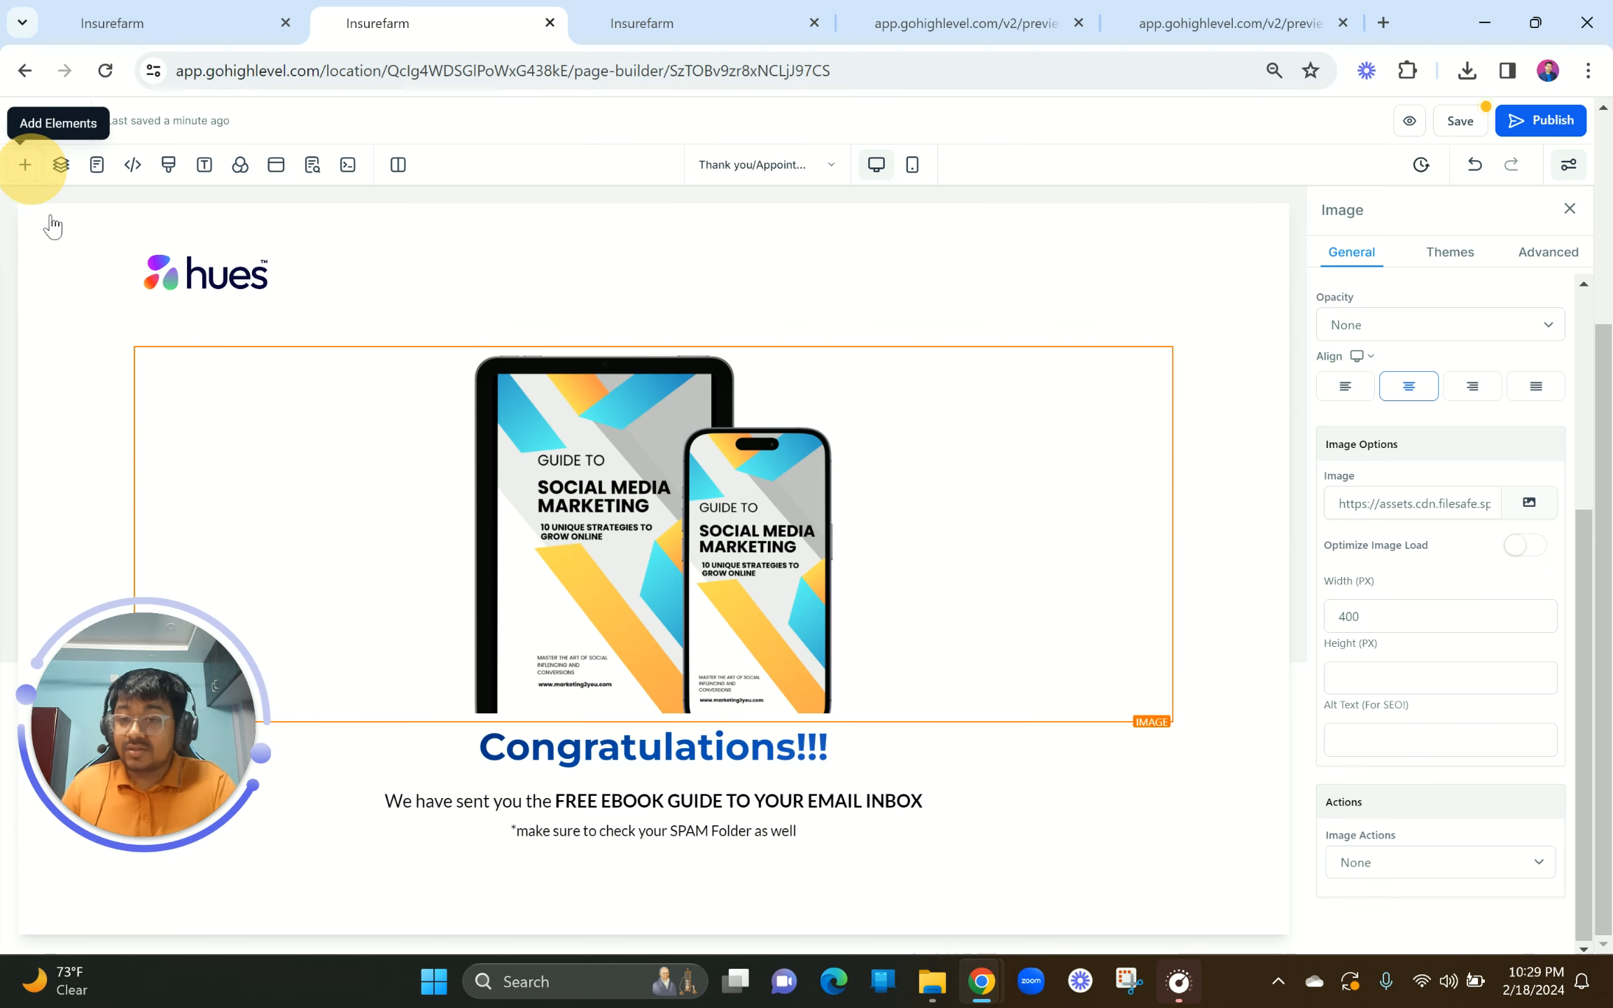
pyautogui.click(77, 320)
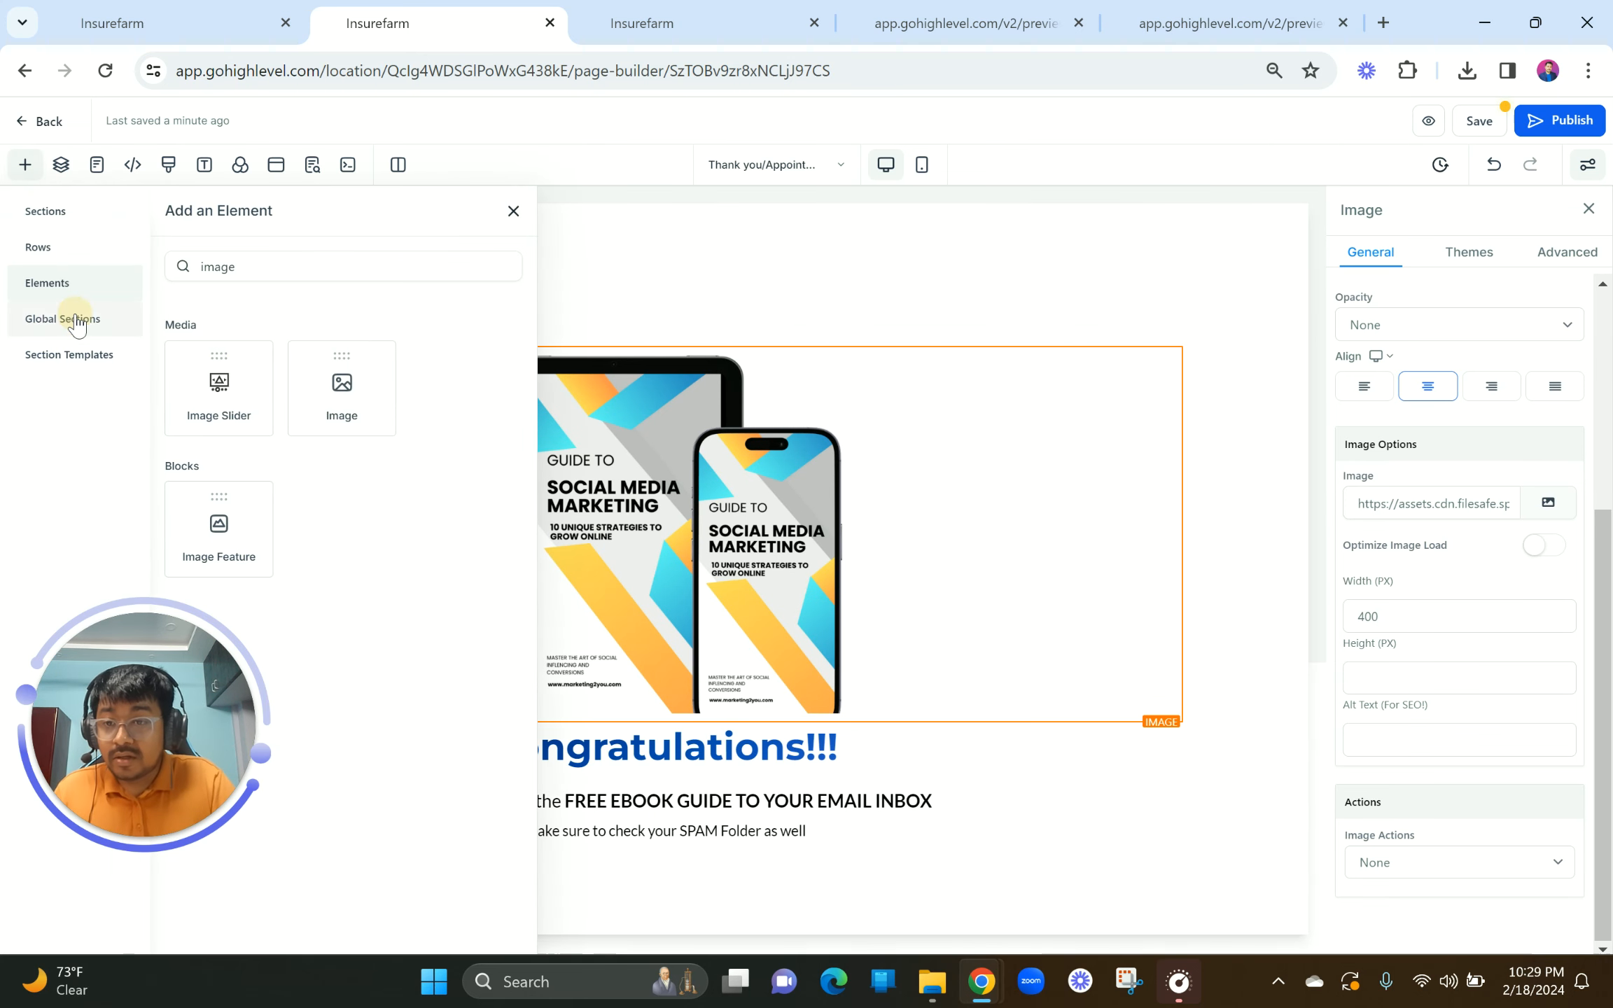
pyautogui.click(84, 357)
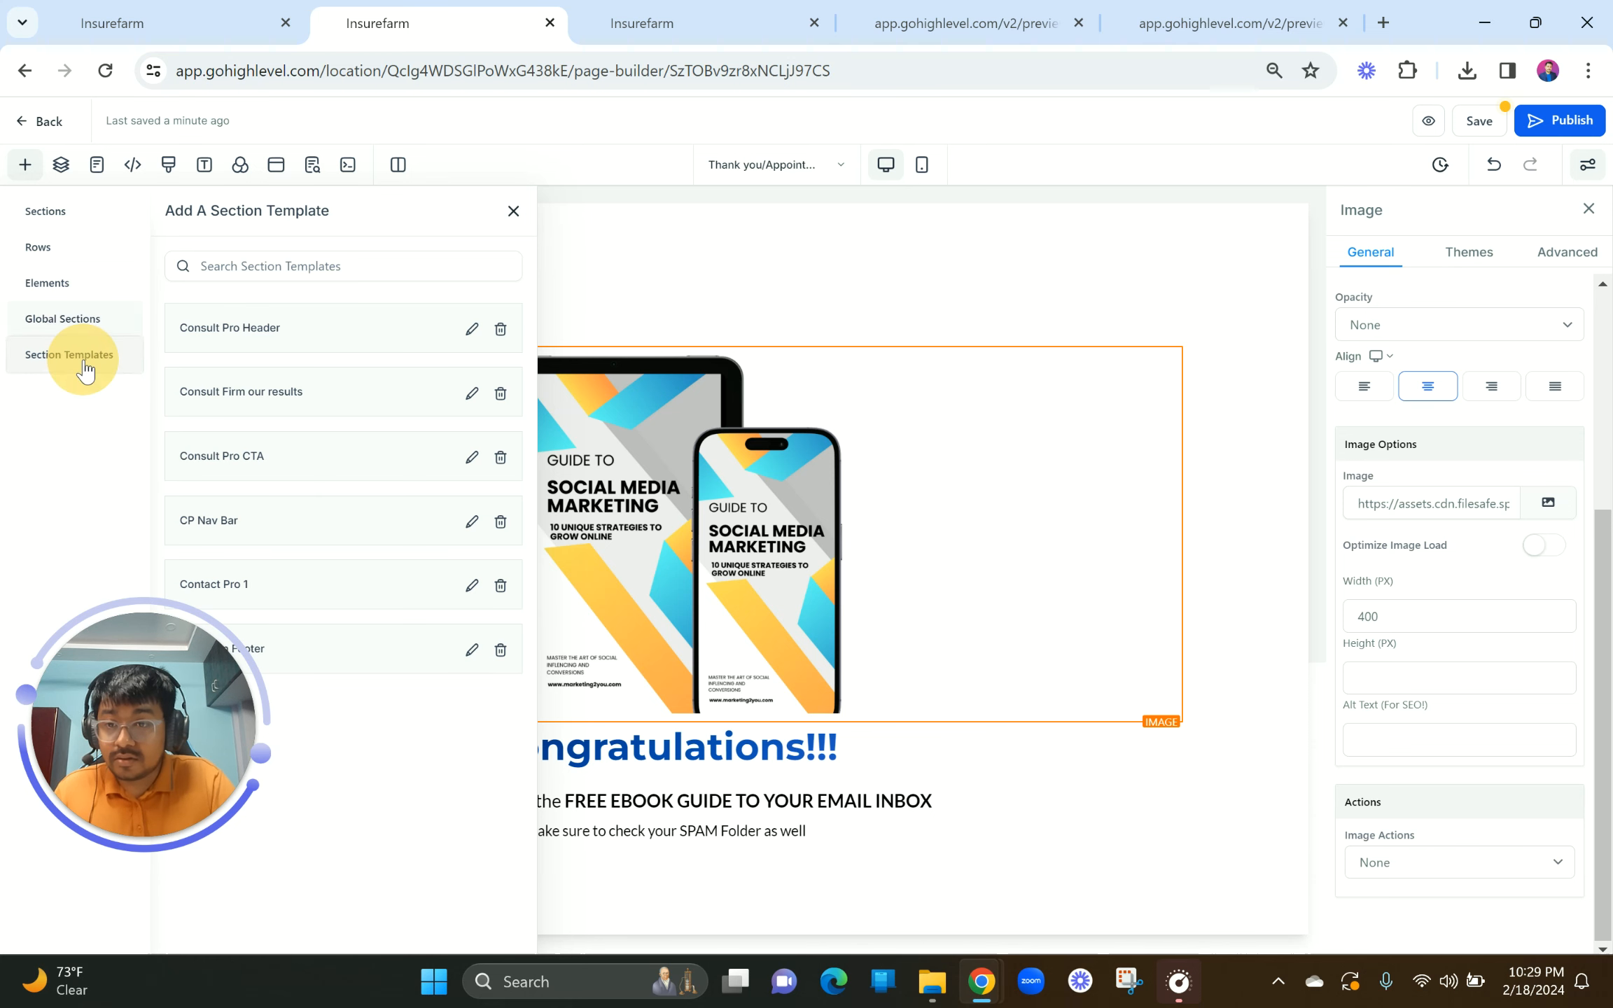
pyautogui.moveTo(293, 649); pyautogui.dragTo(756, 902)
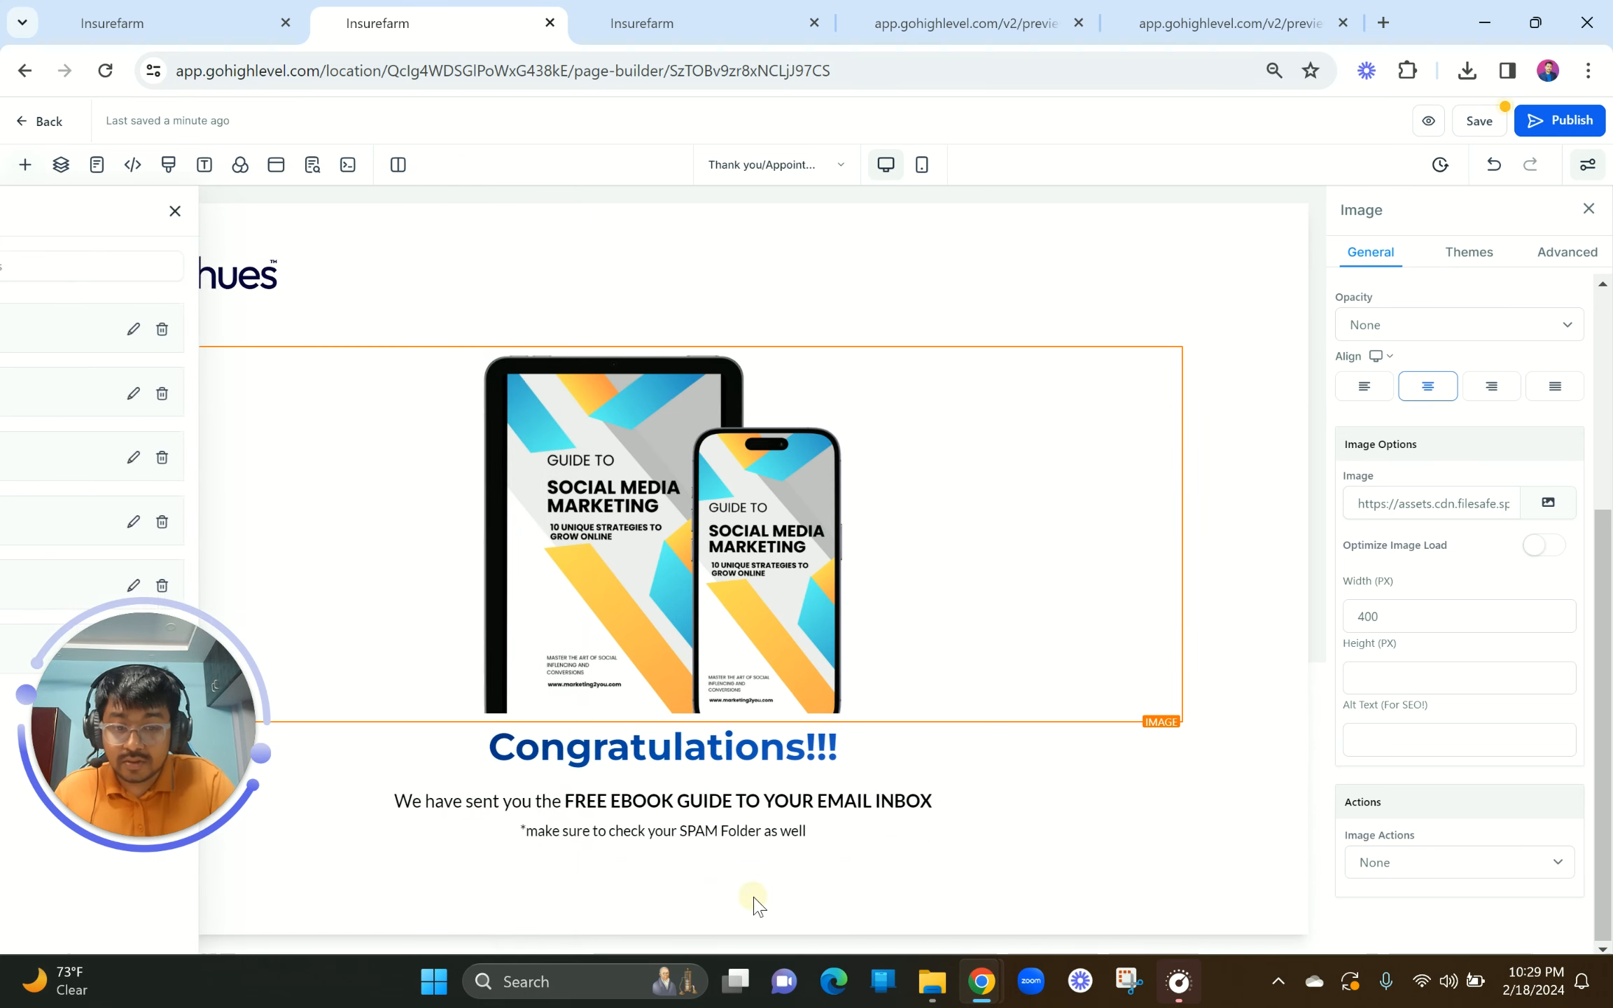
# Step: Sample the homepage footer's dark navy colour 0E182C with the ColorPick eyedropper and copy it
pyautogui.click(767, 24)
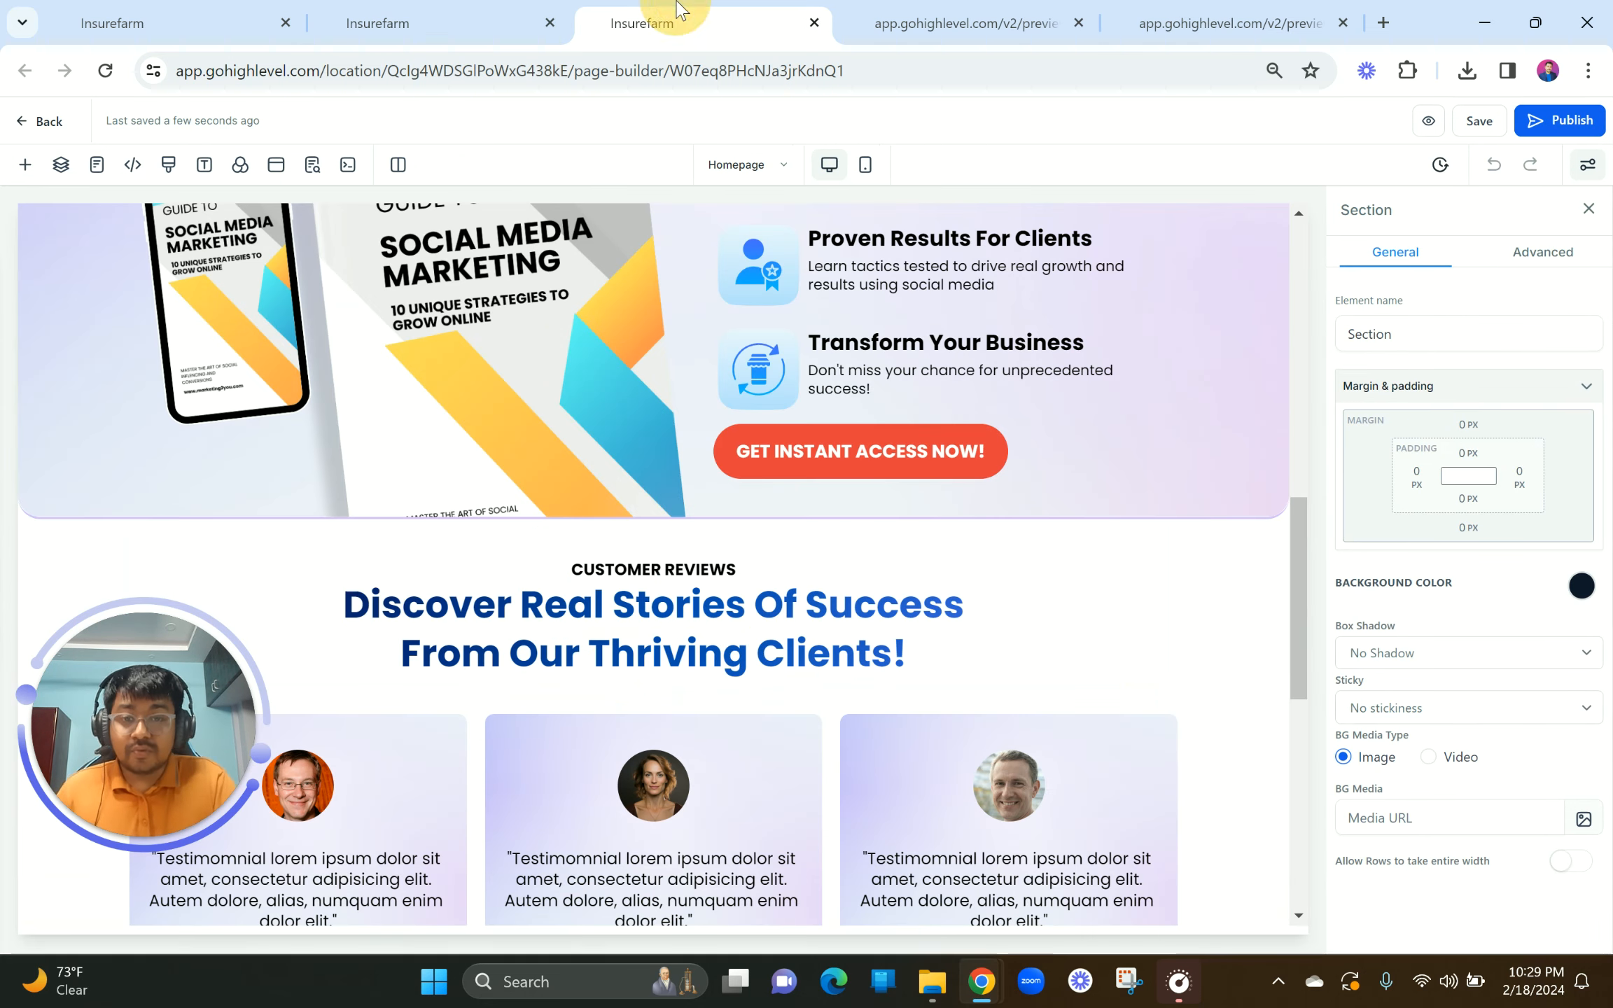
pyautogui.scroll(-10, 1138, 652)
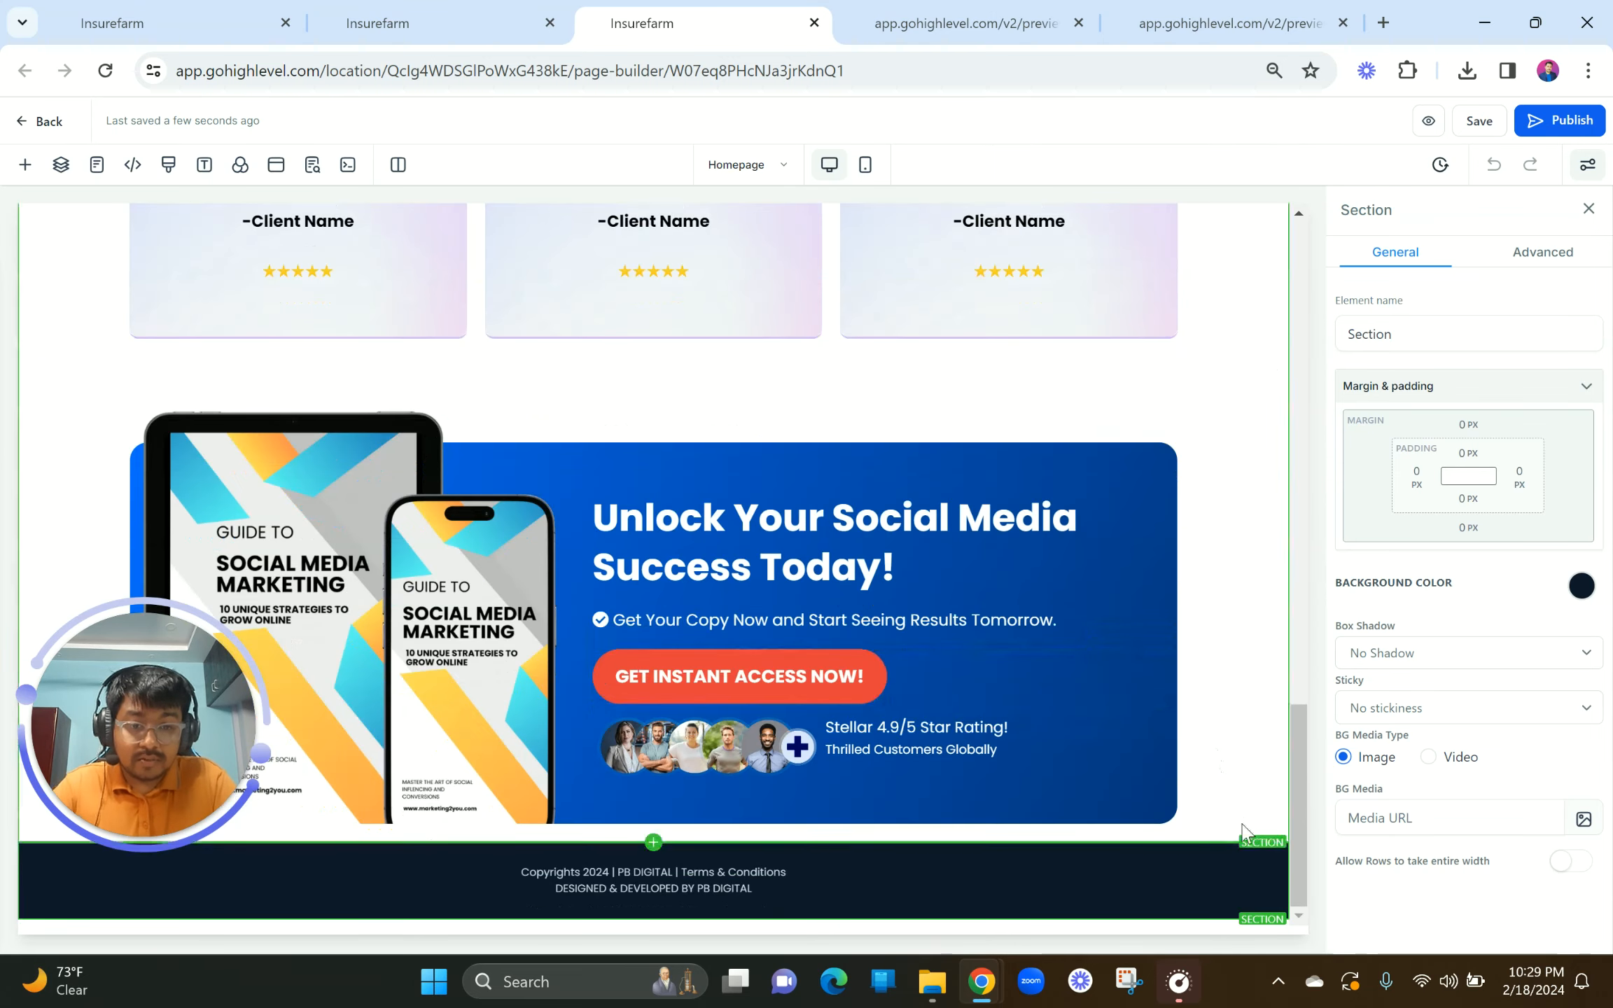
pyautogui.click(1224, 853)
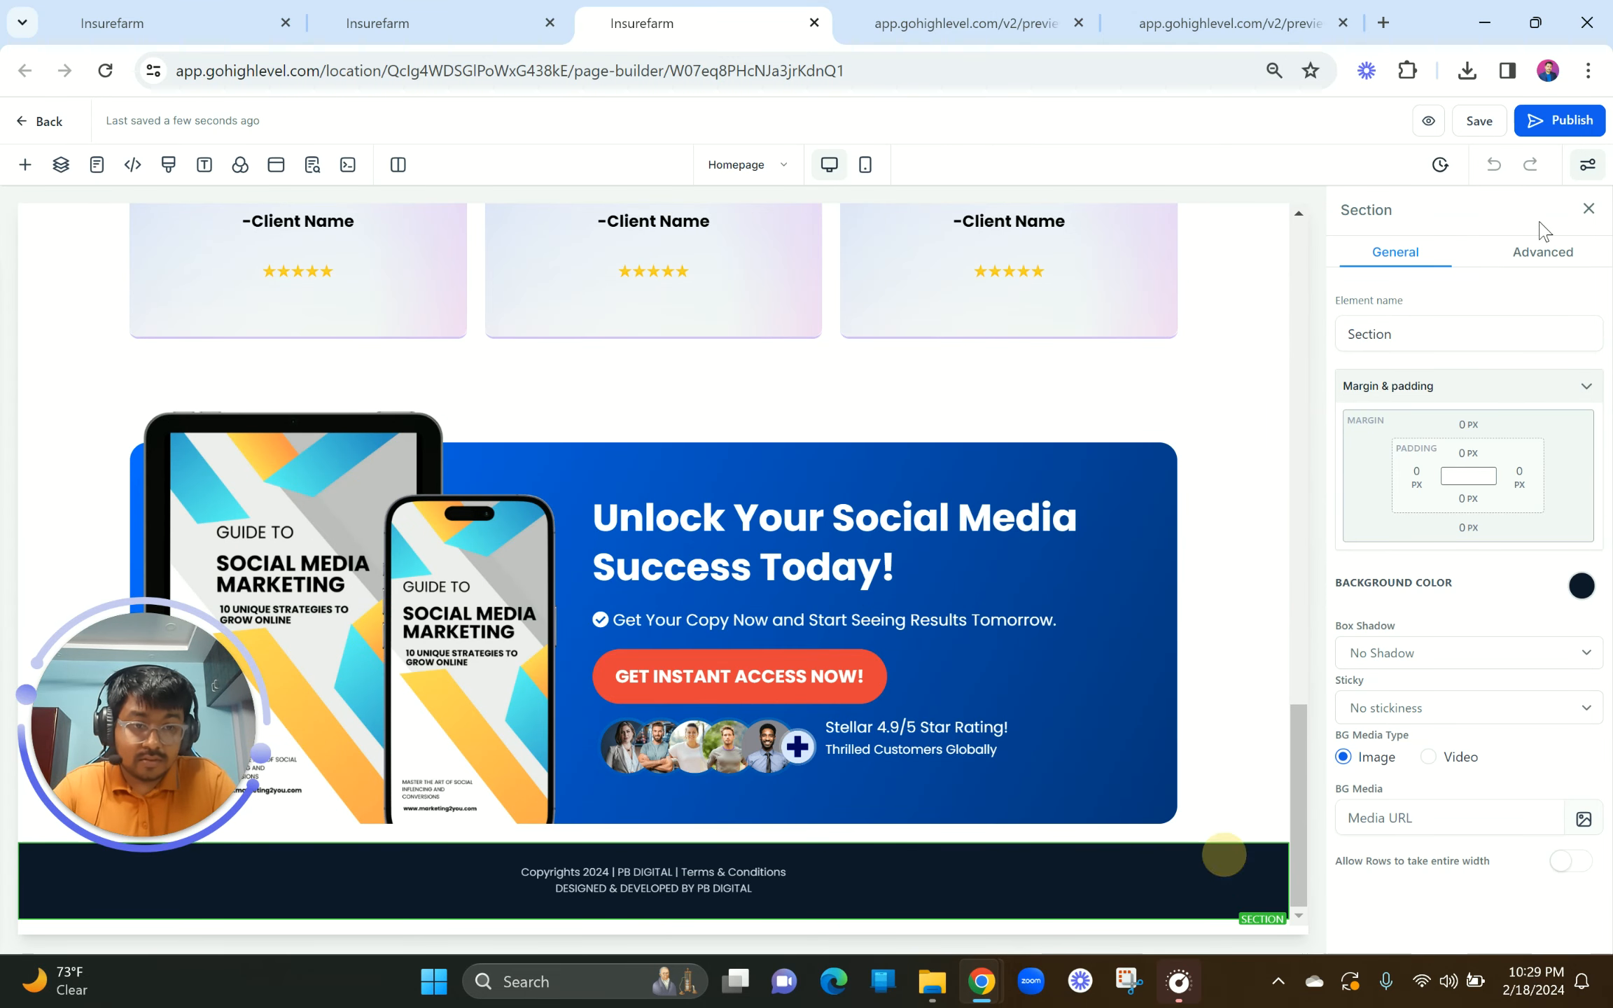
pyautogui.click(1408, 70)
pyautogui.click(1208, 241)
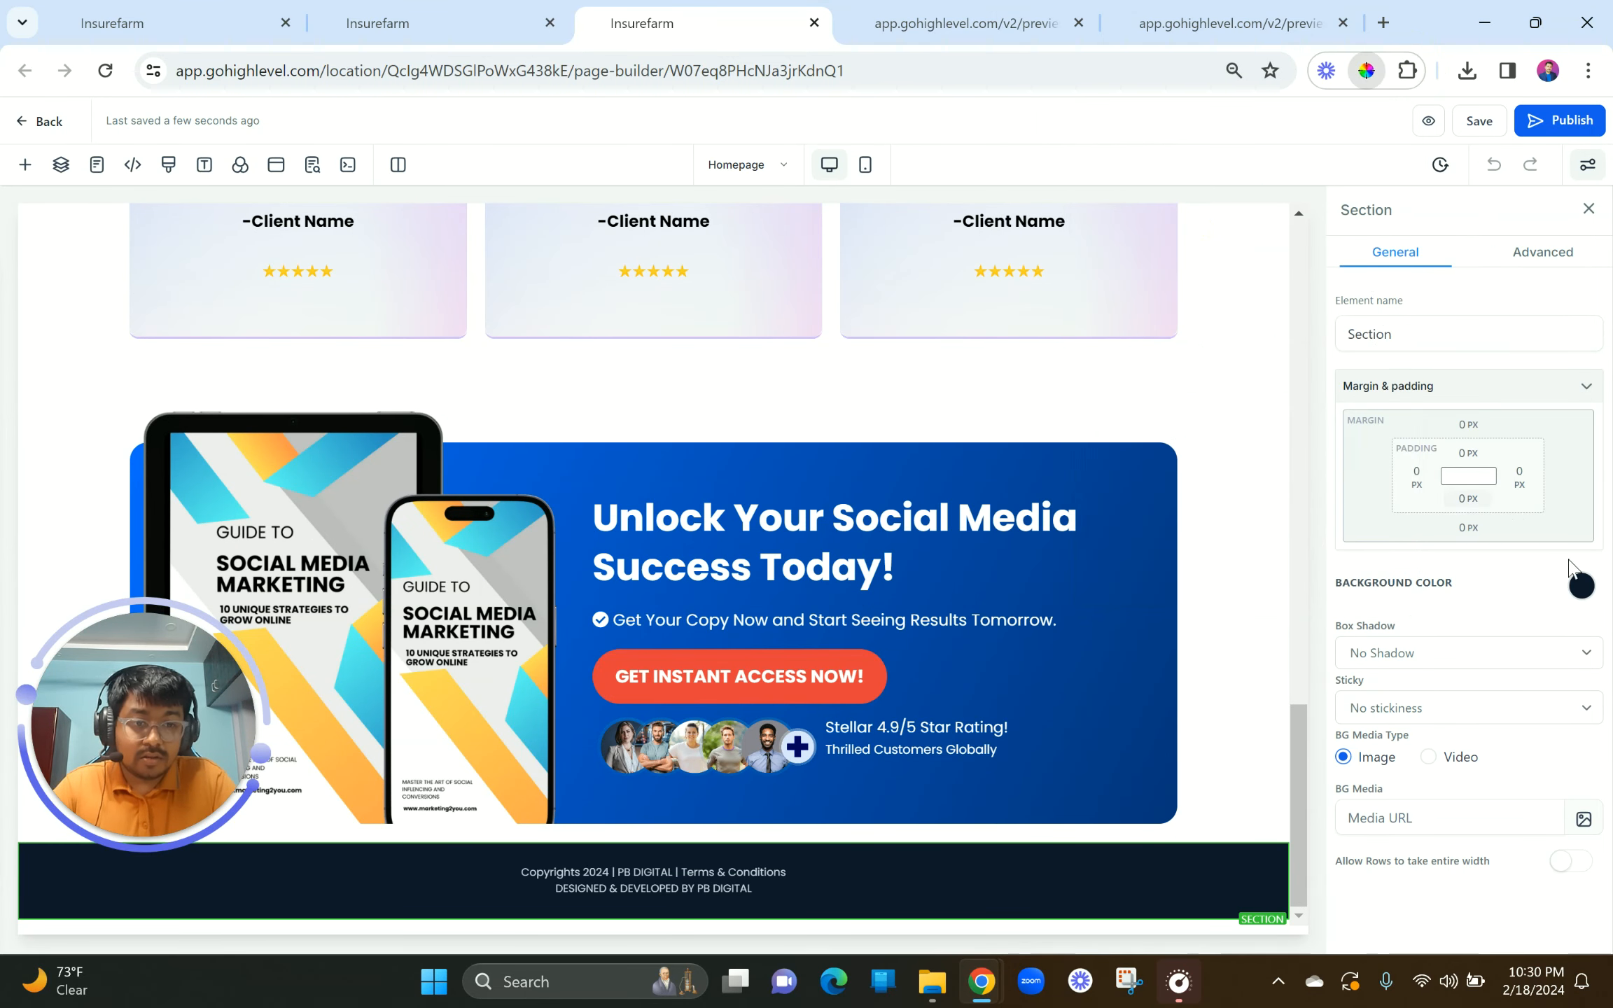
pyautogui.click(1191, 872)
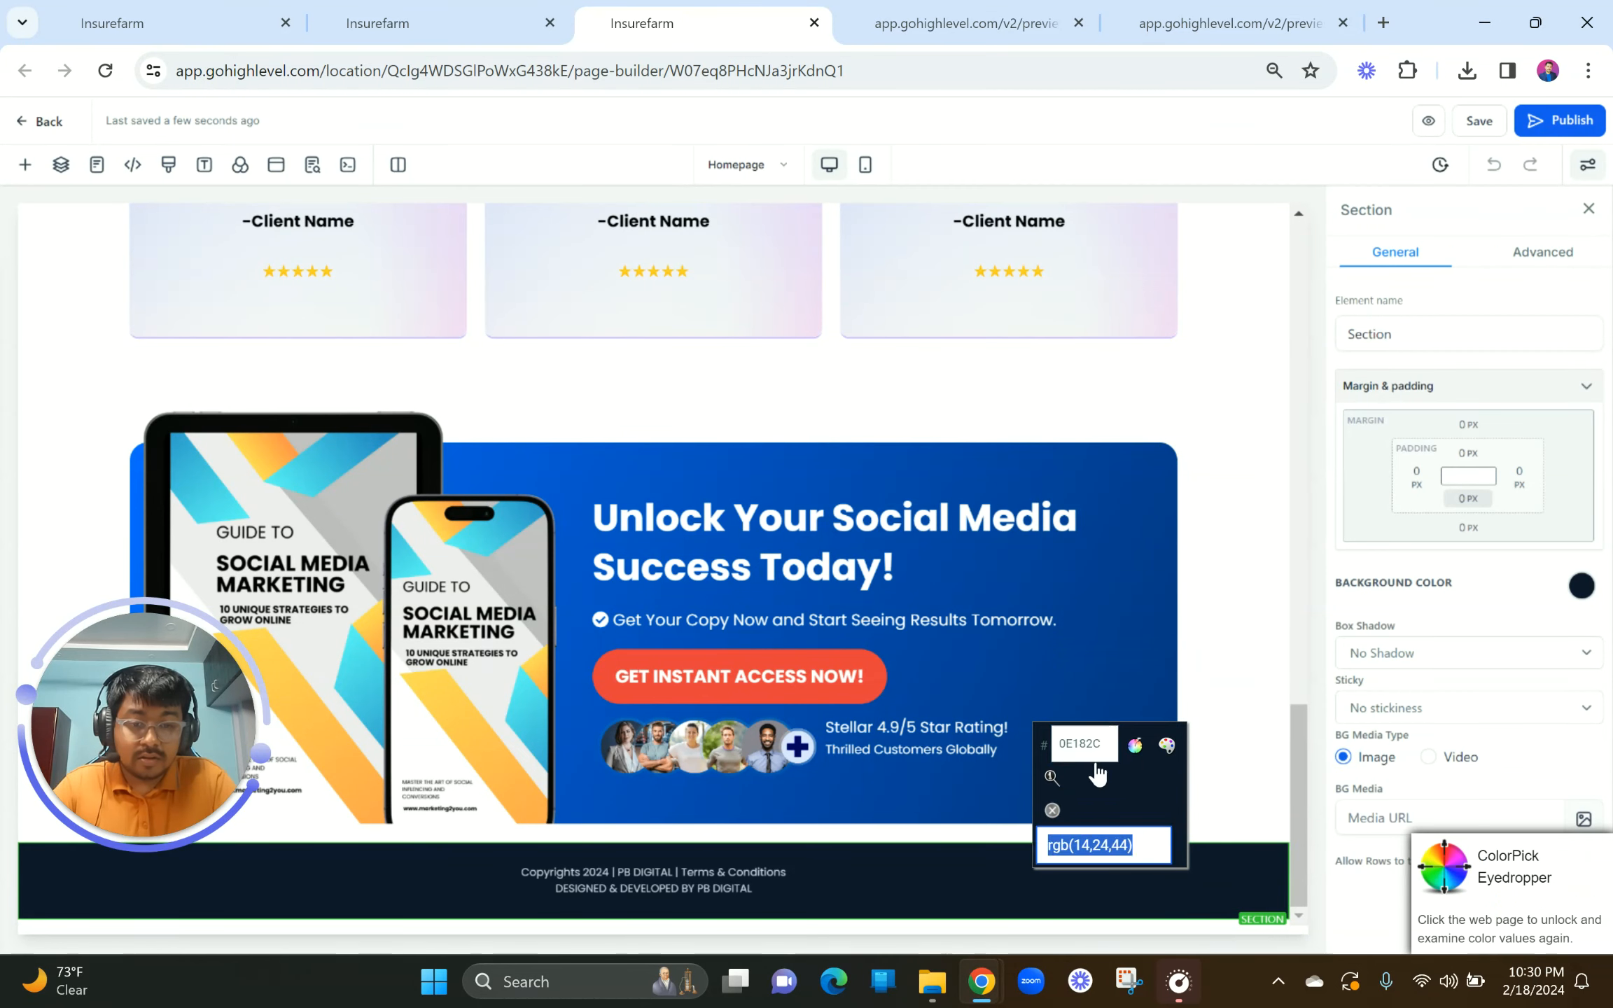
pyautogui.click(1108, 744)
pyautogui.hotkey('ctrl', 'c')
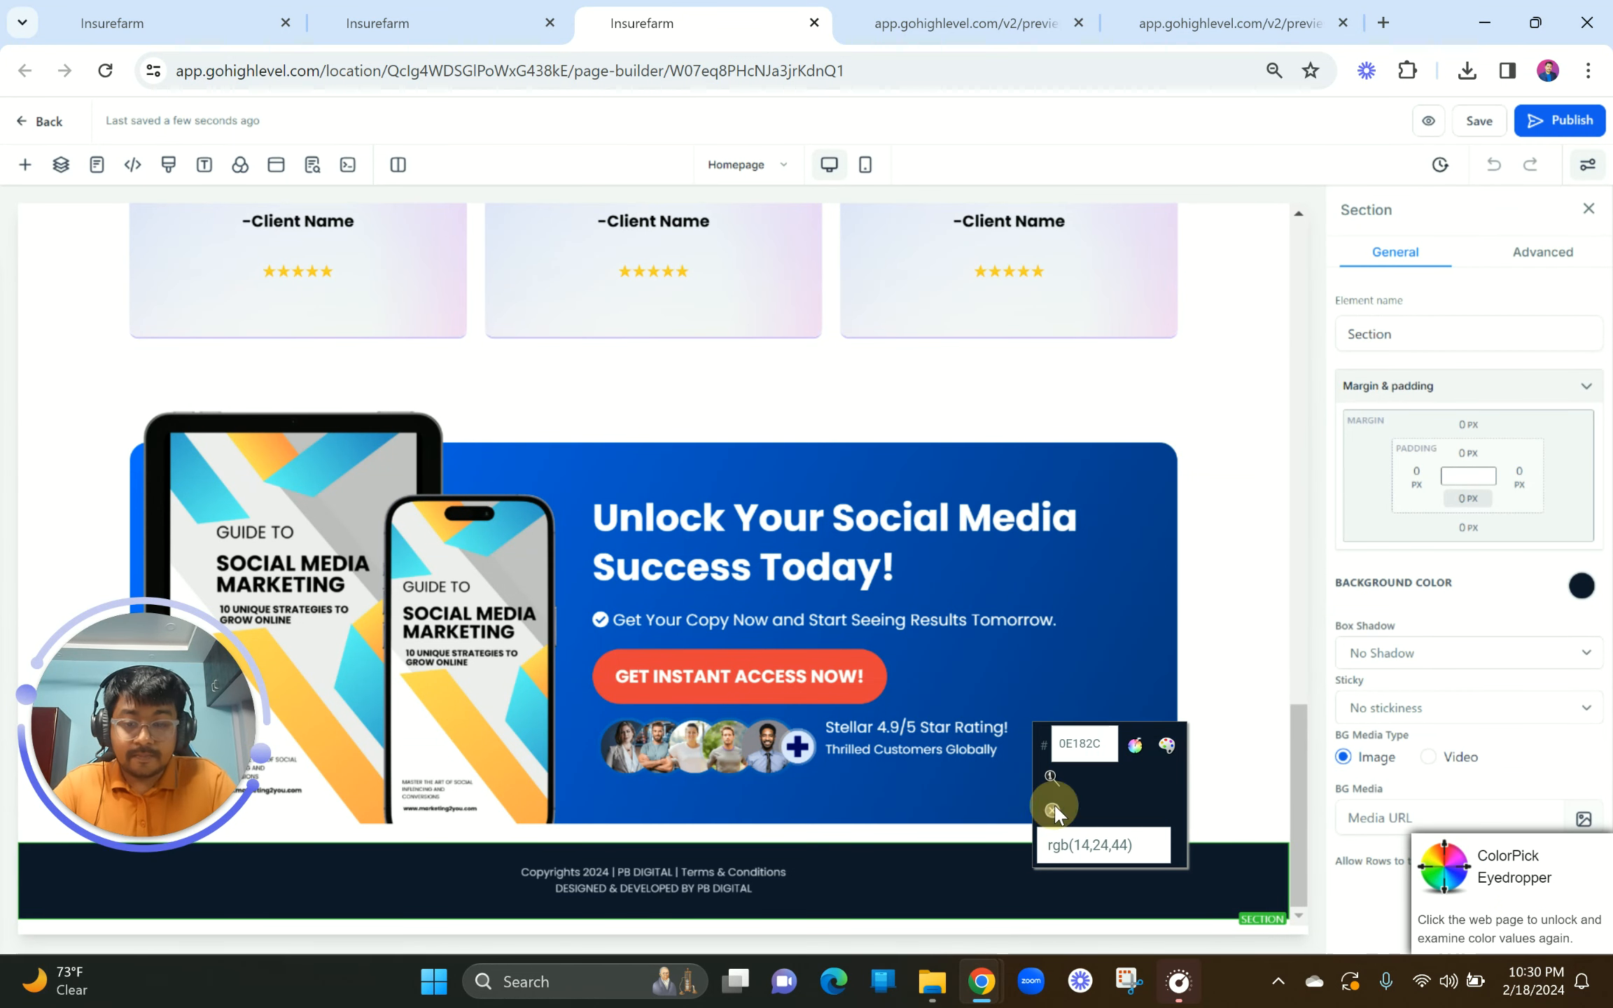
pyautogui.click(1054, 812)
pyautogui.hotkey('ctrl', 'pageup')
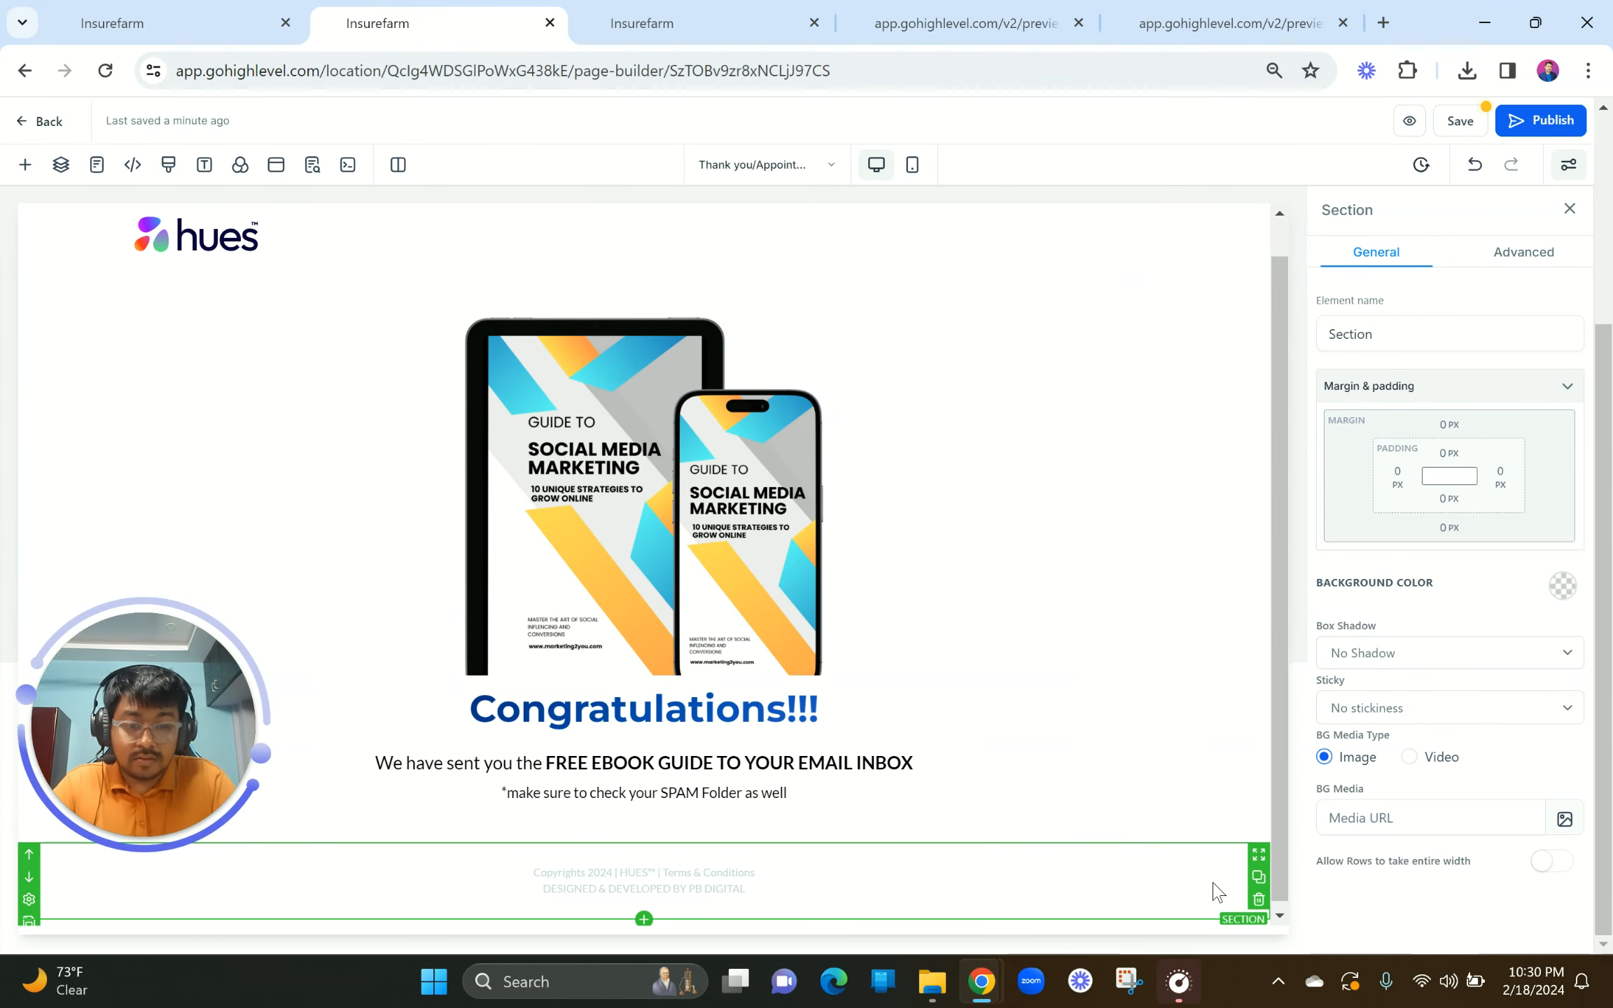
# Step: Set the footer section's background to a custom navy colour, hex 0E182C
pyautogui.click(1561, 585)
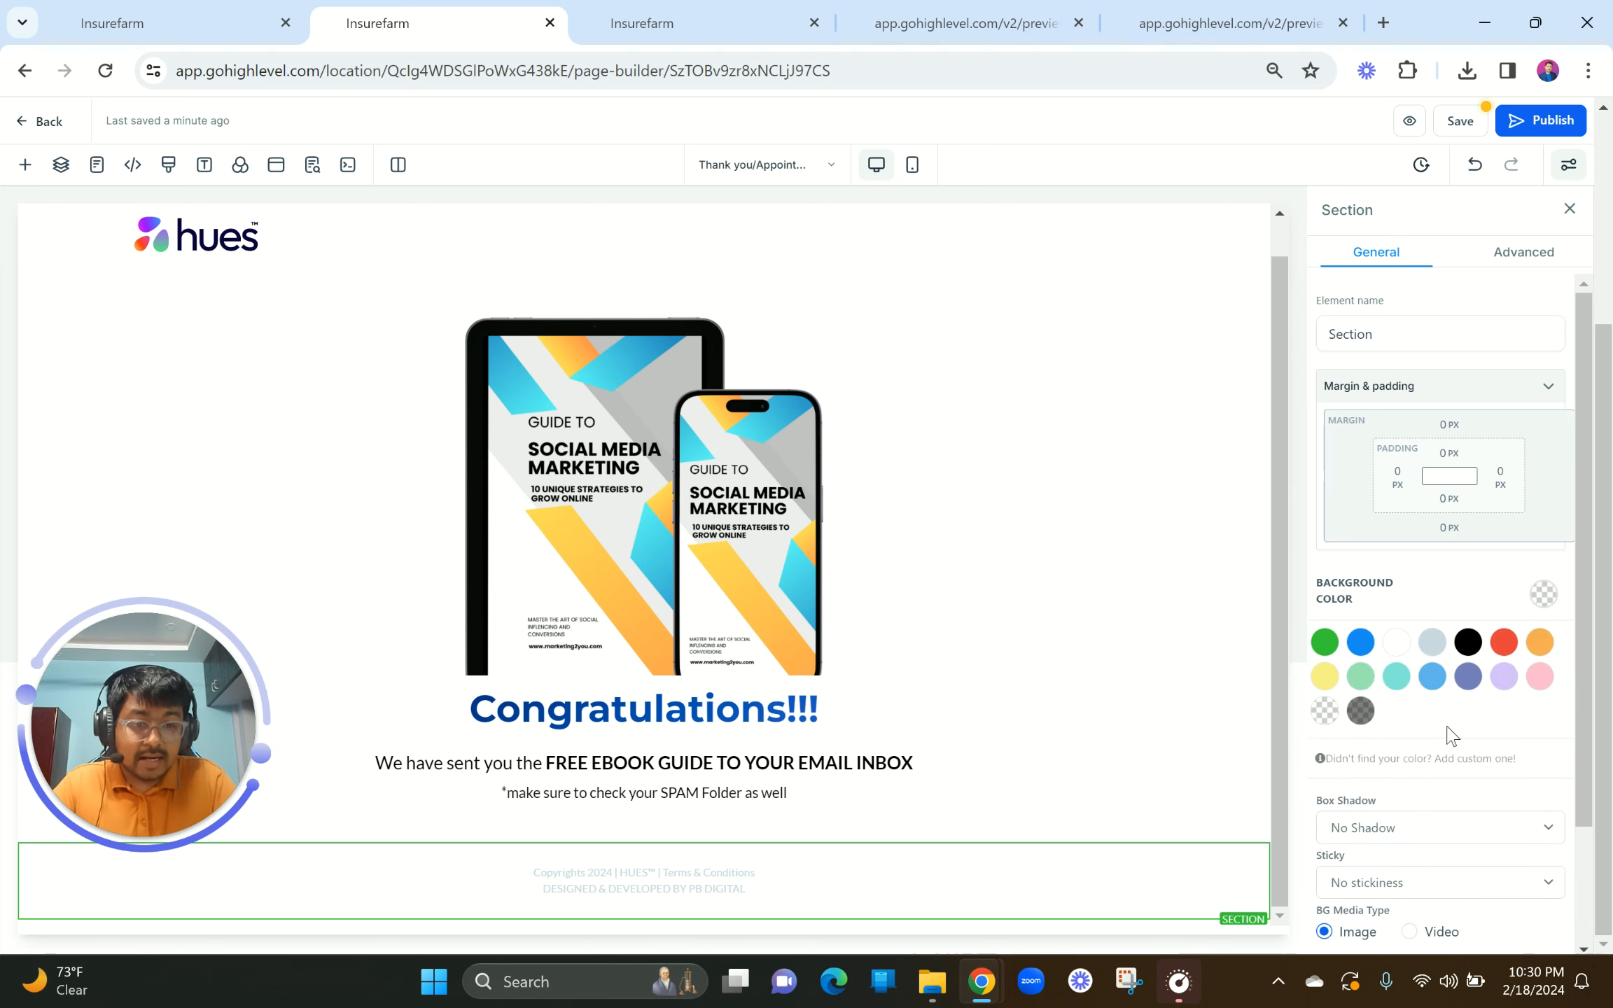
pyautogui.click(1393, 757)
pyautogui.doubleClick(1356, 823)
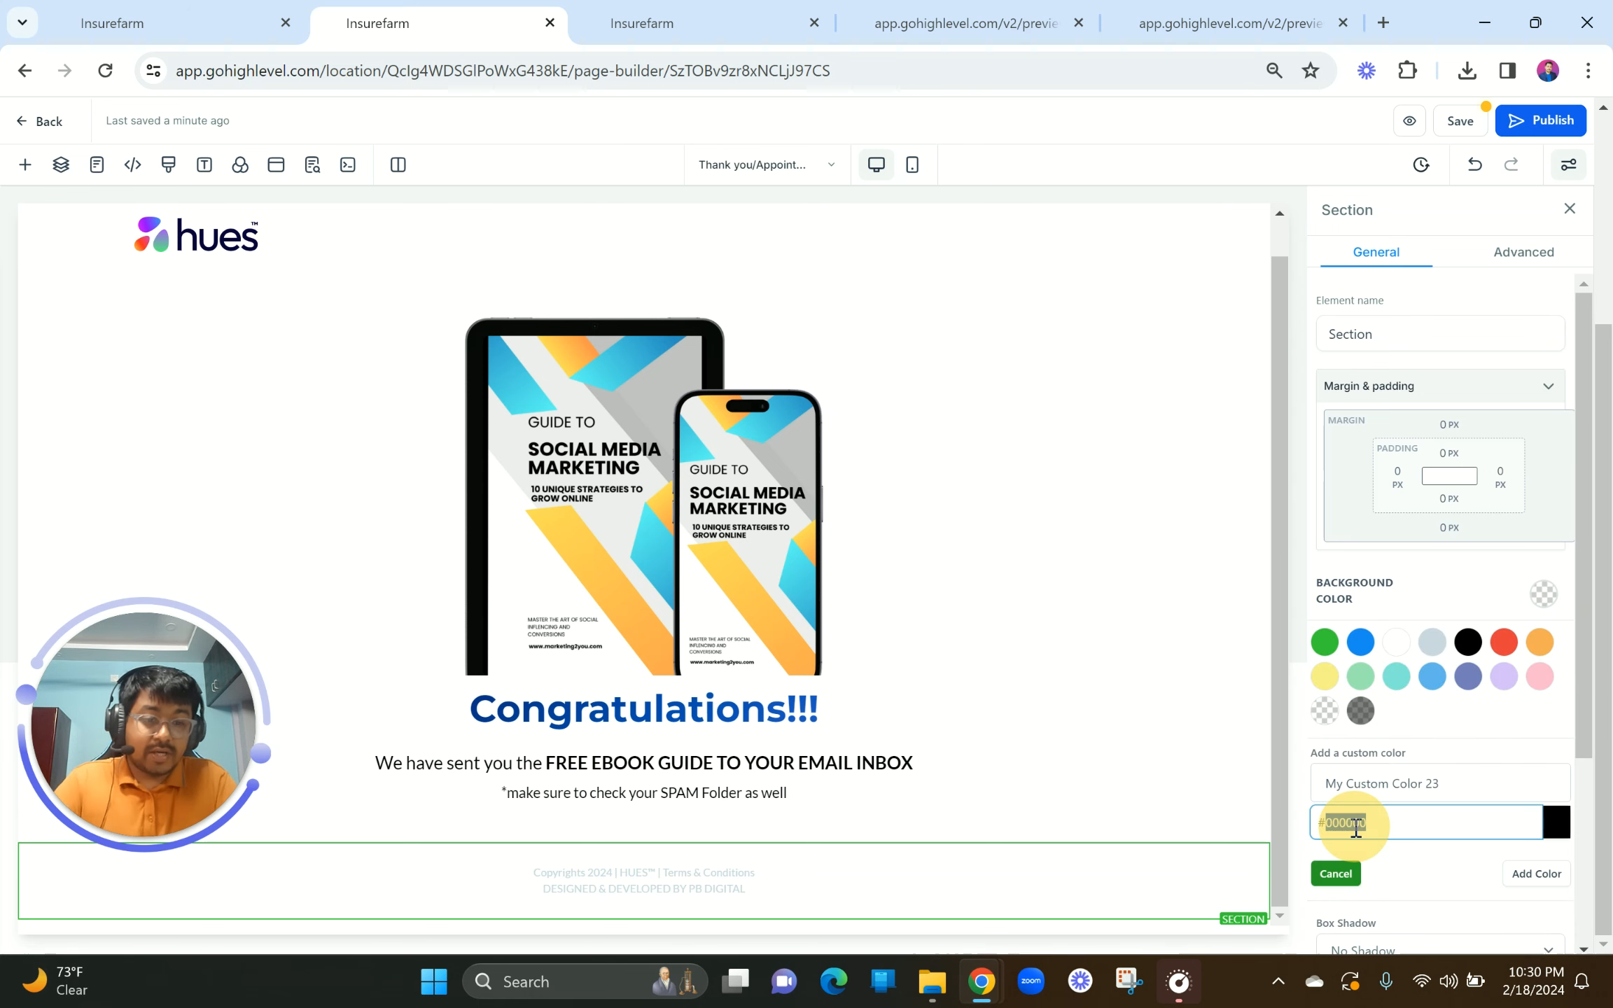
pyautogui.hotkey('ctrl', 'v')
pyautogui.click(1528, 875)
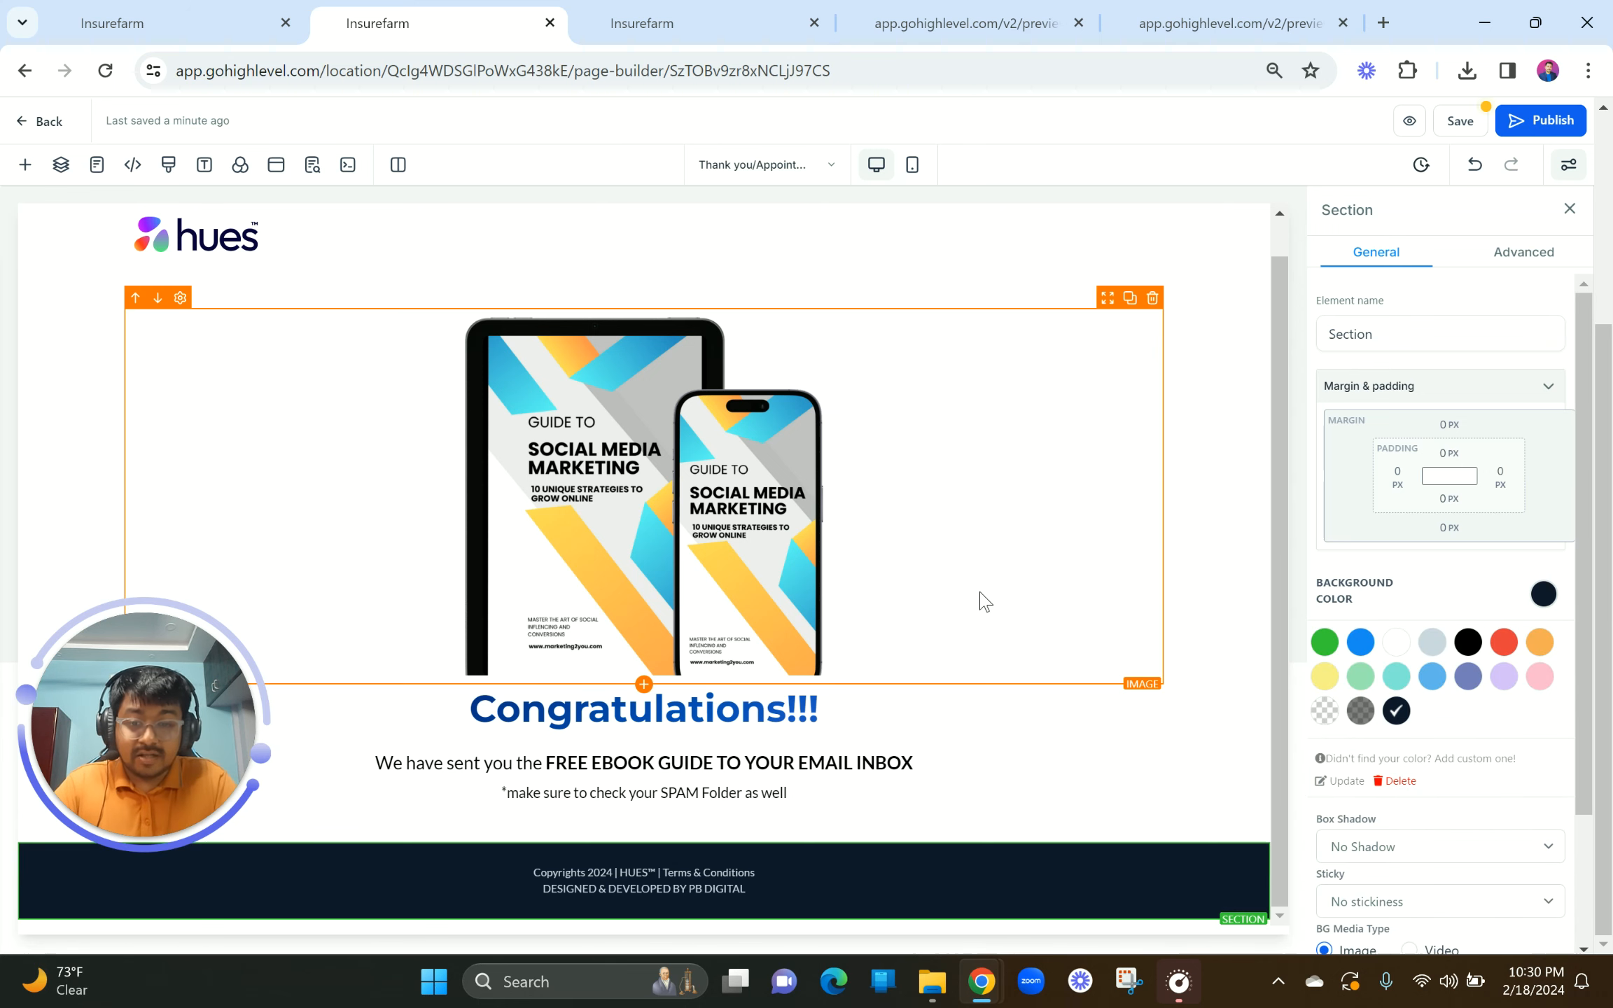
pyautogui.scroll(1, 980, 601)
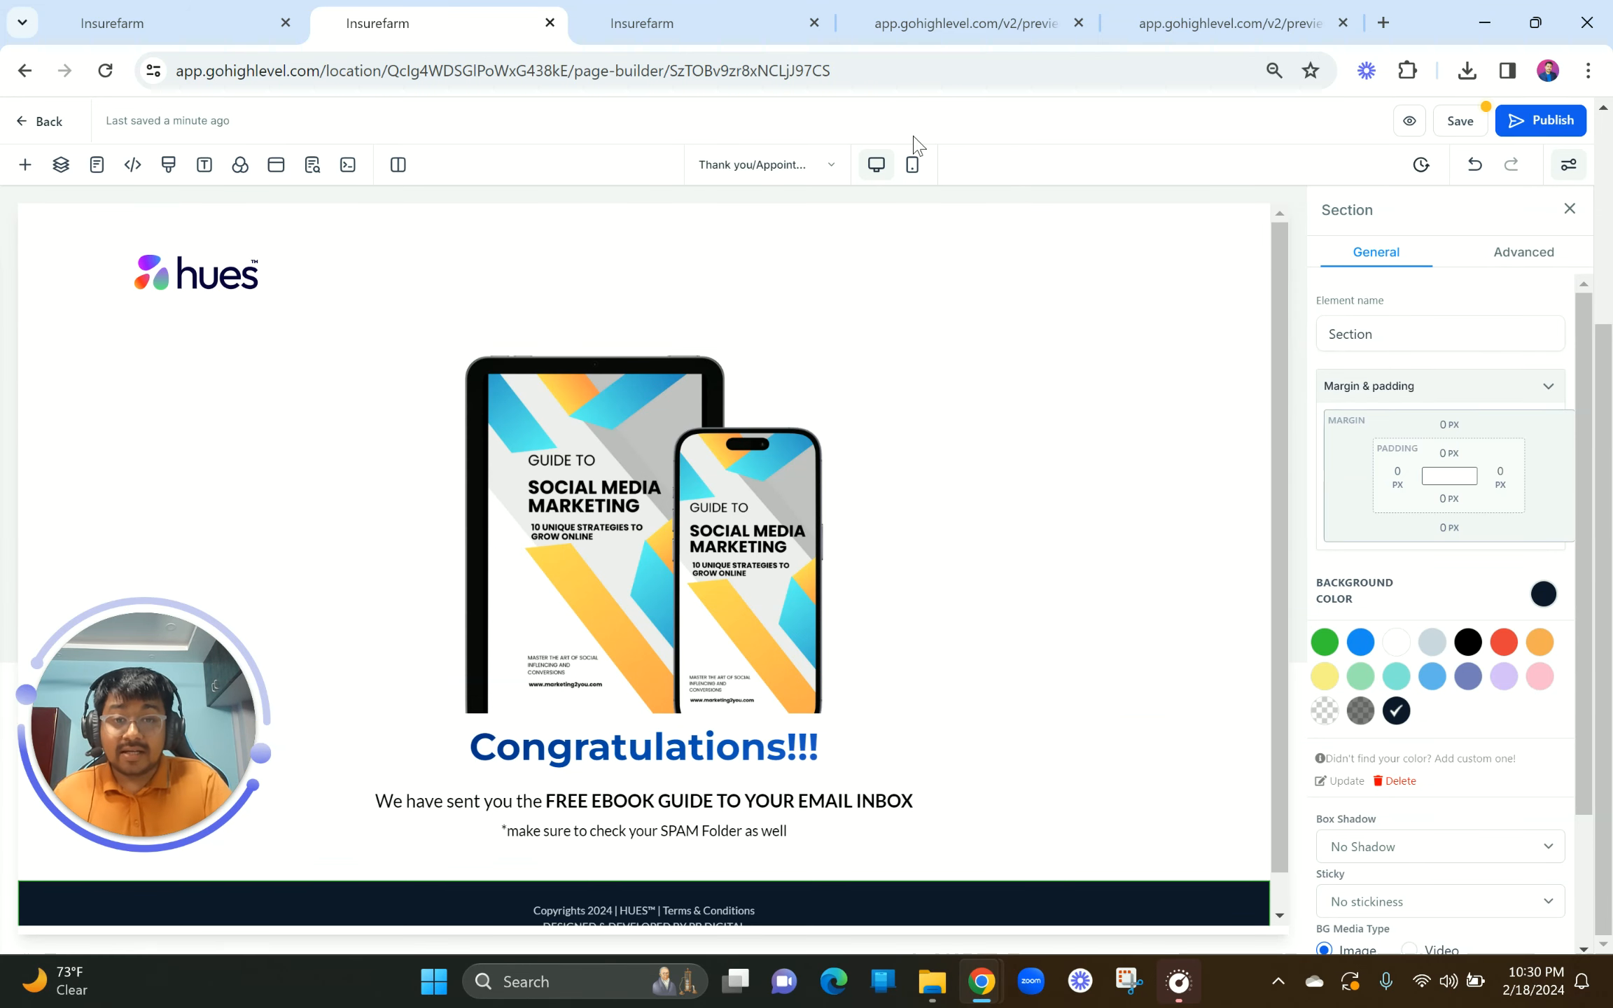
# Step: In mobile view, duplicate the hues logo so one copy shows only on mobile, centred
pyautogui.click(912, 168)
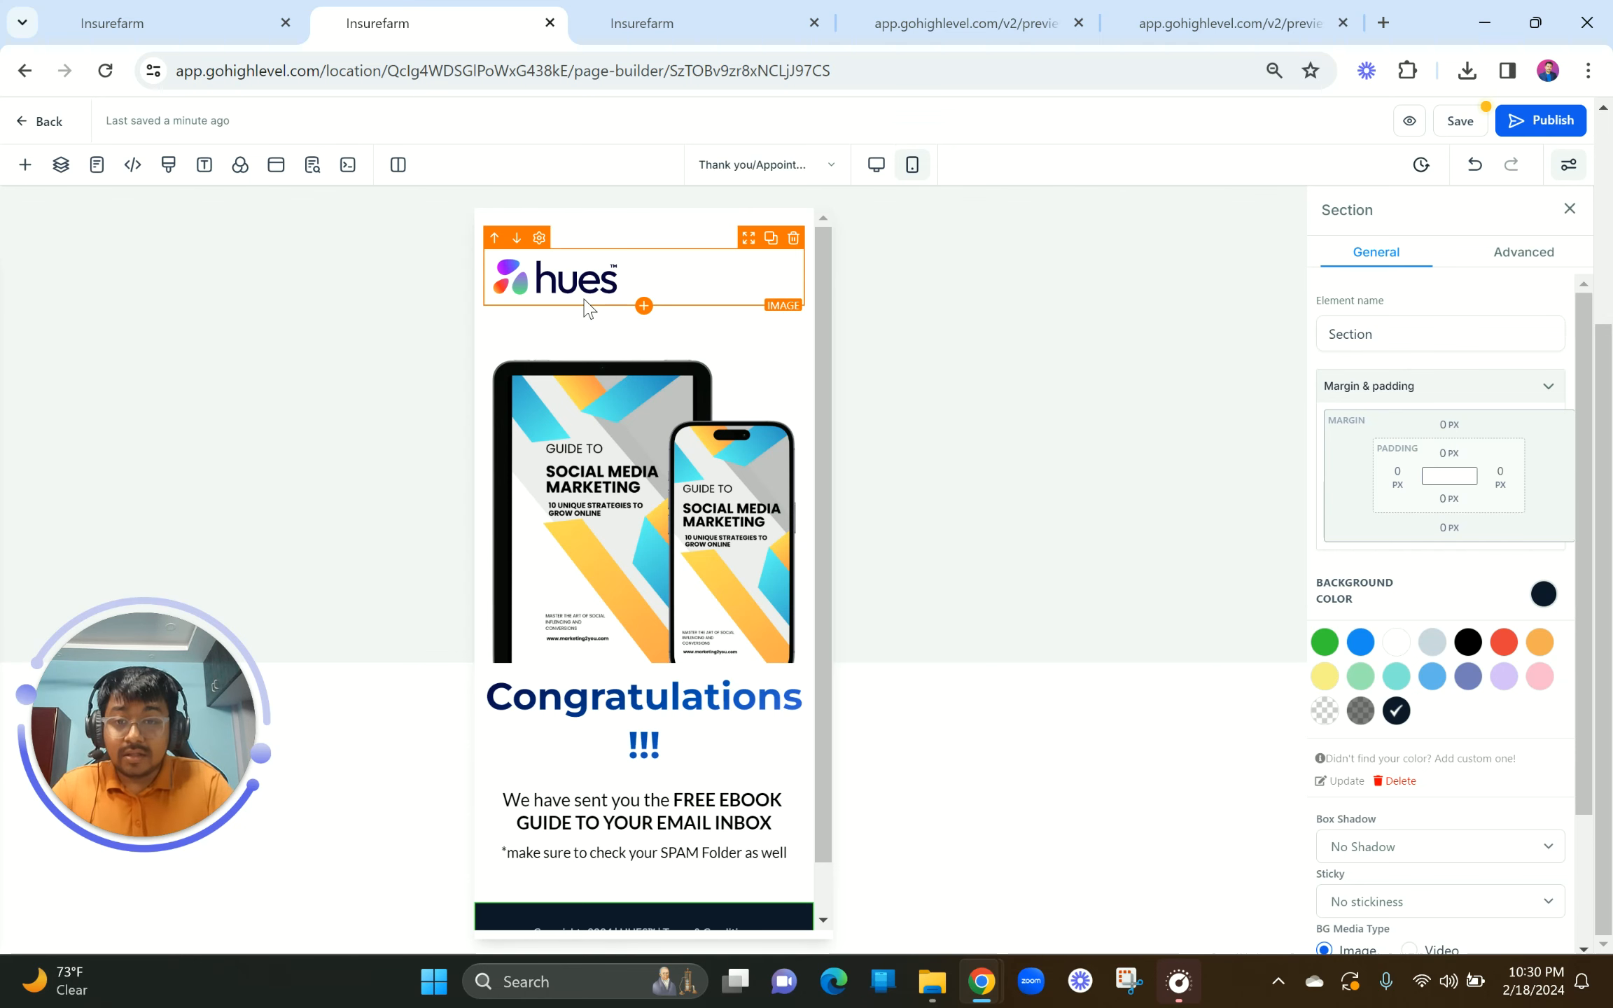
pyautogui.click(770, 240)
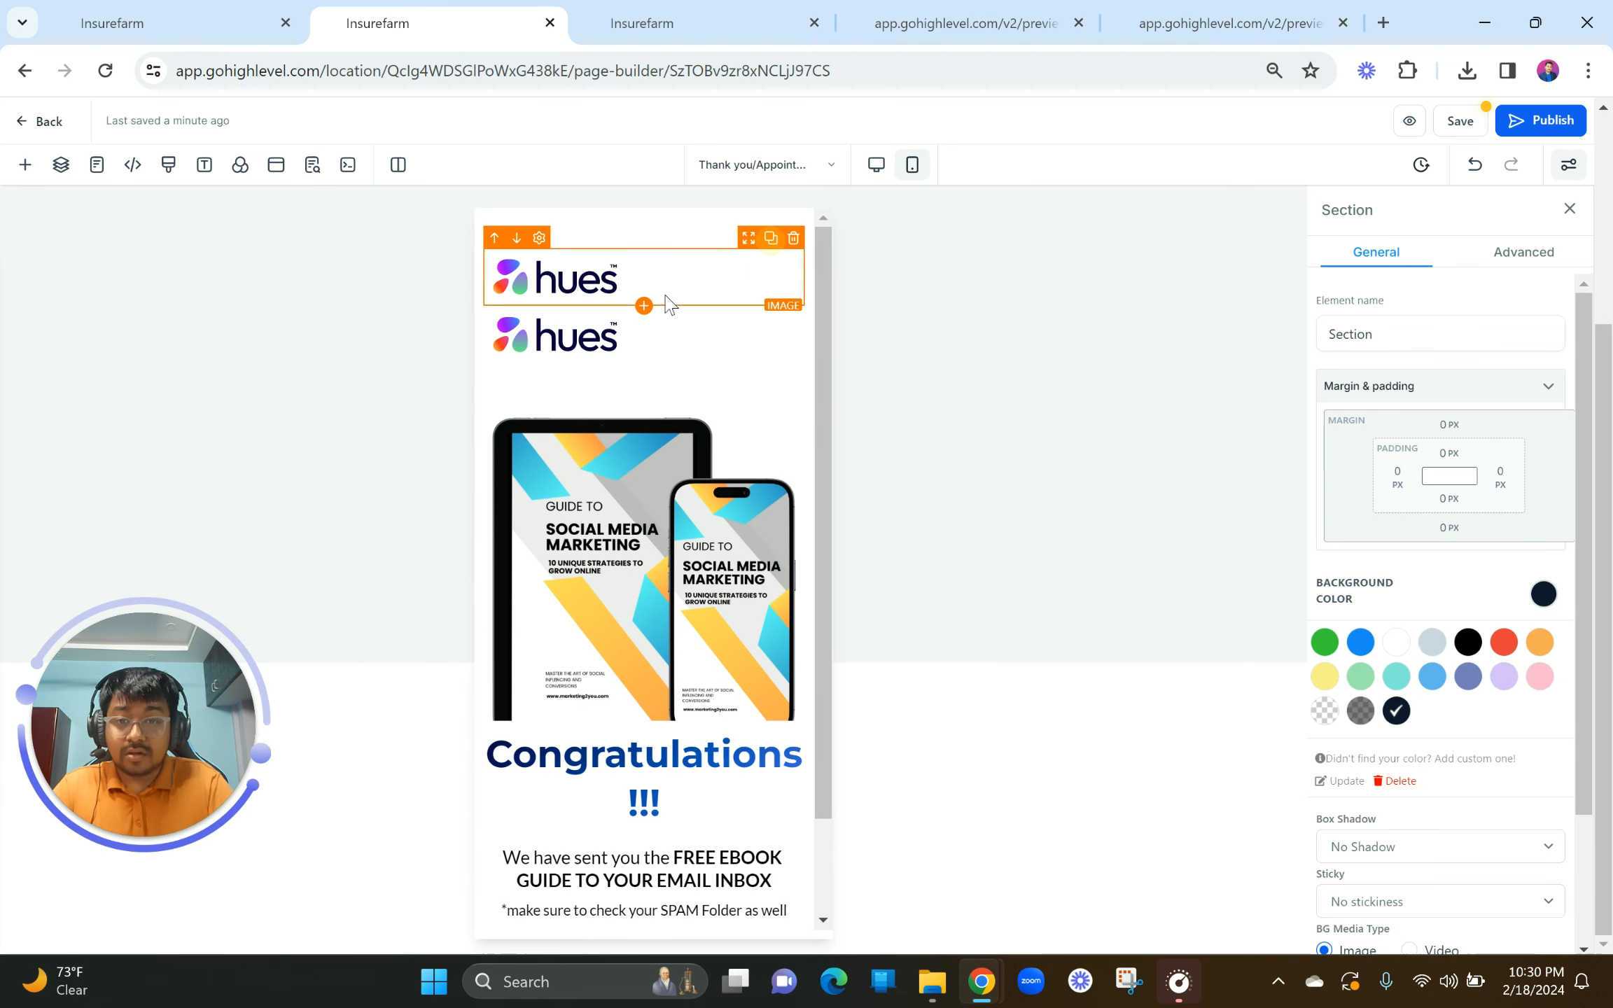
pyautogui.click(662, 296)
pyautogui.click(1550, 254)
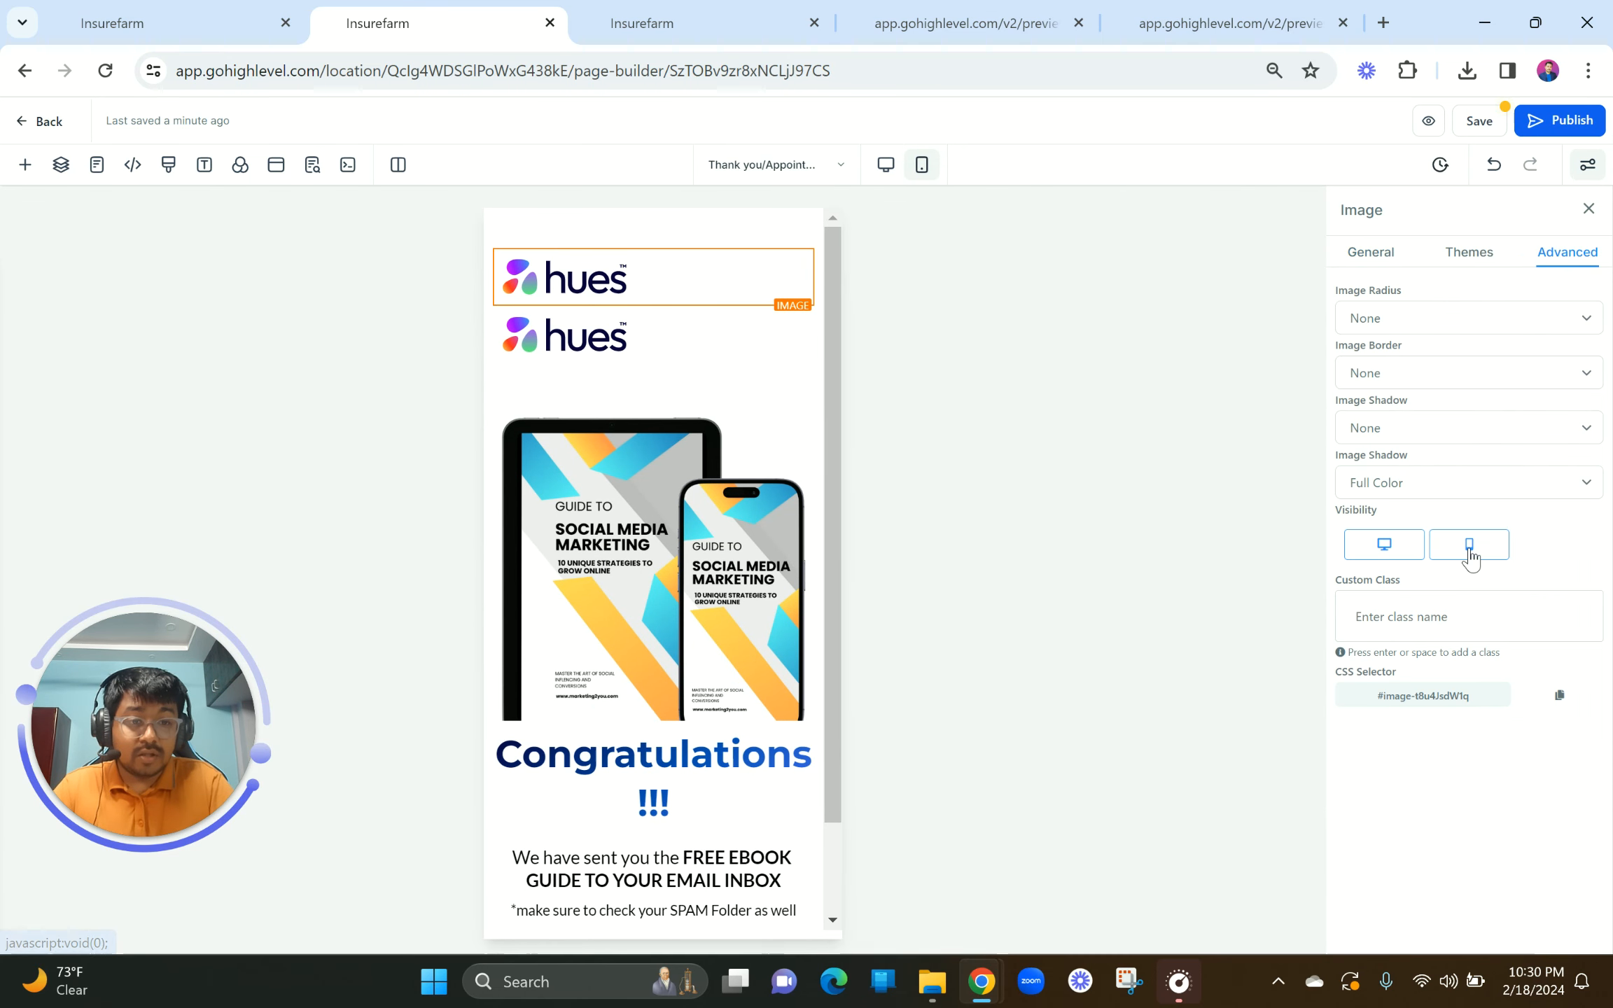
pyautogui.click(1469, 545)
pyautogui.click(634, 298)
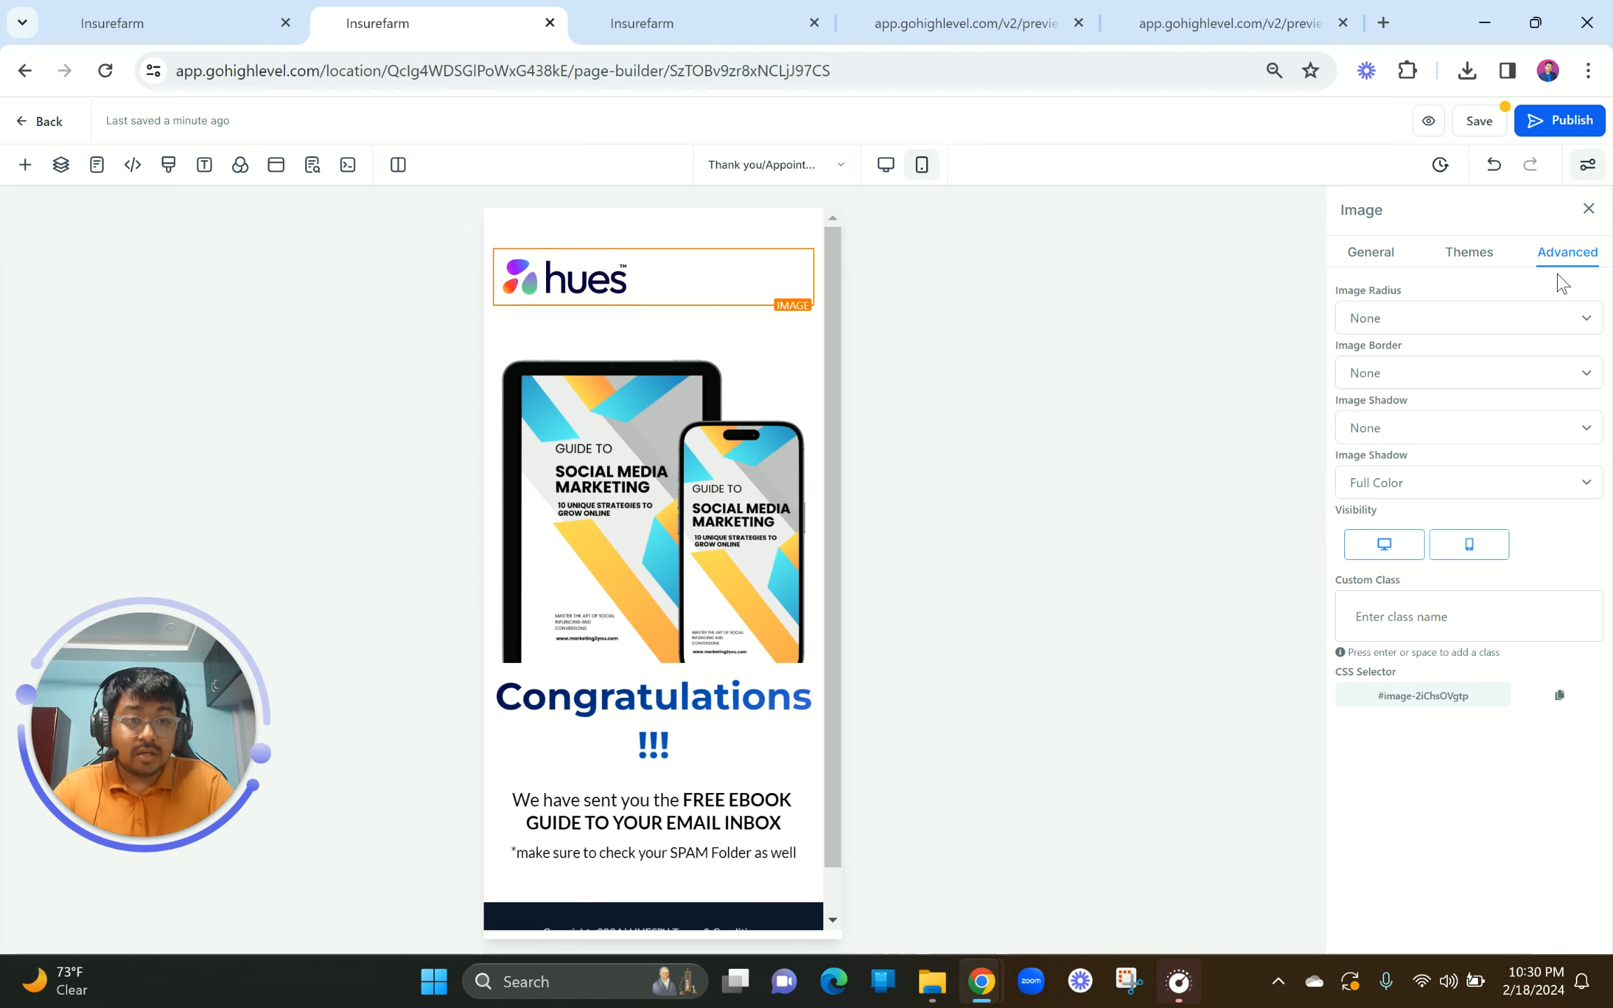
pyautogui.click(1385, 547)
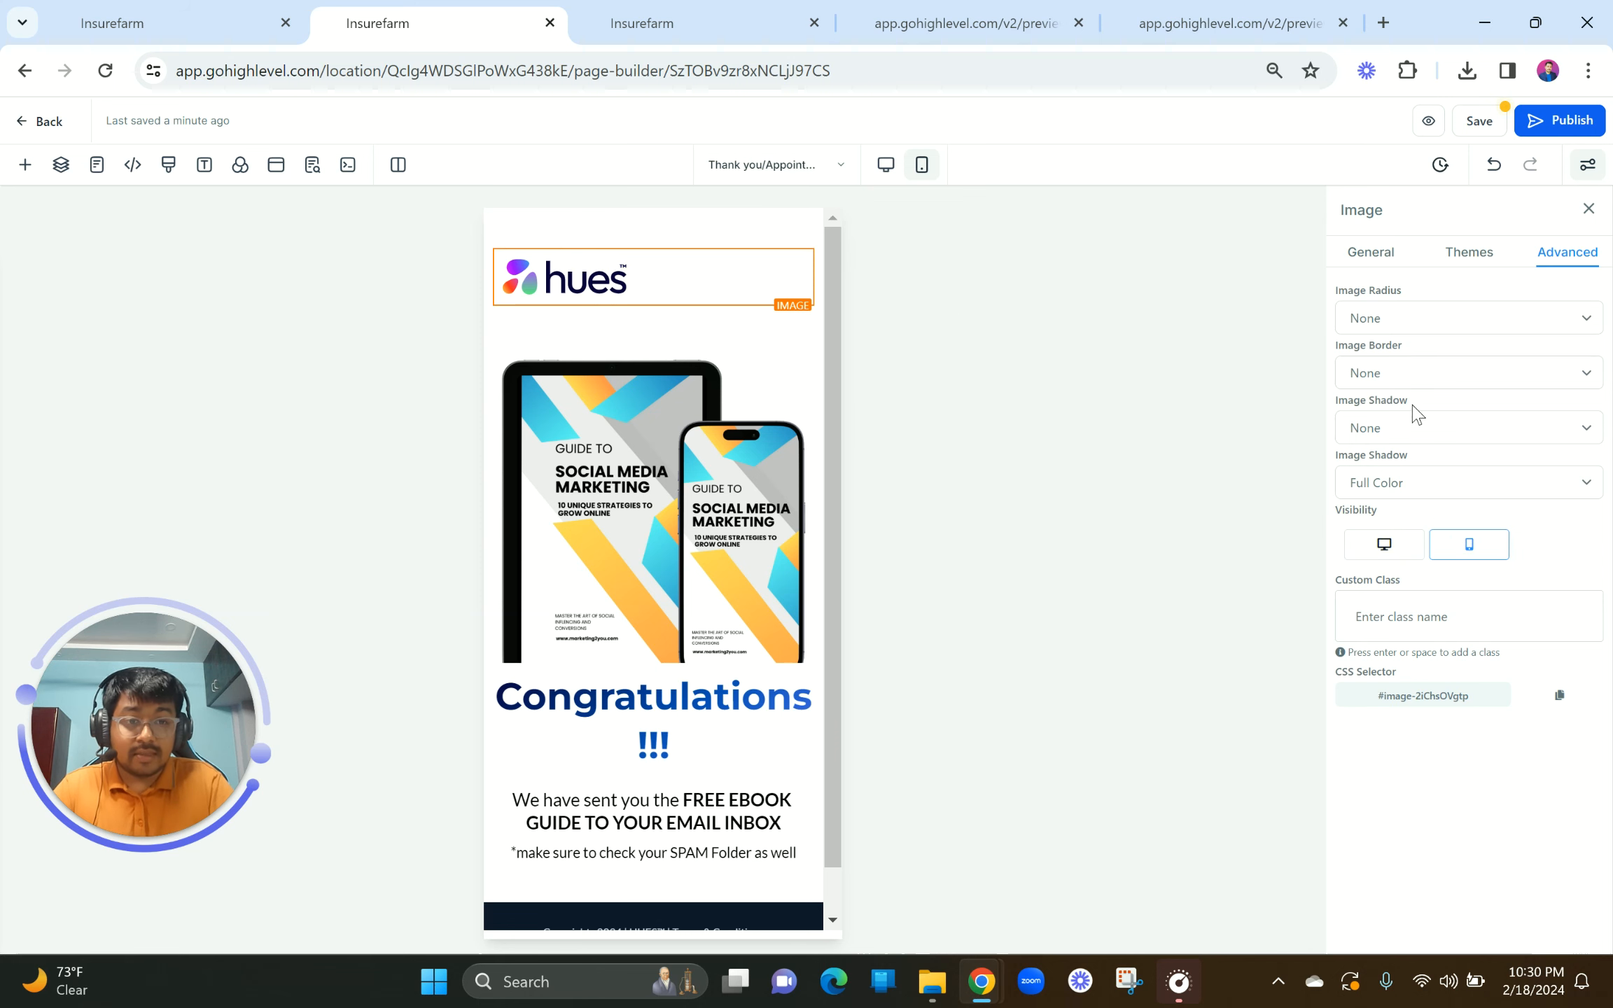
pyautogui.click(1370, 255)
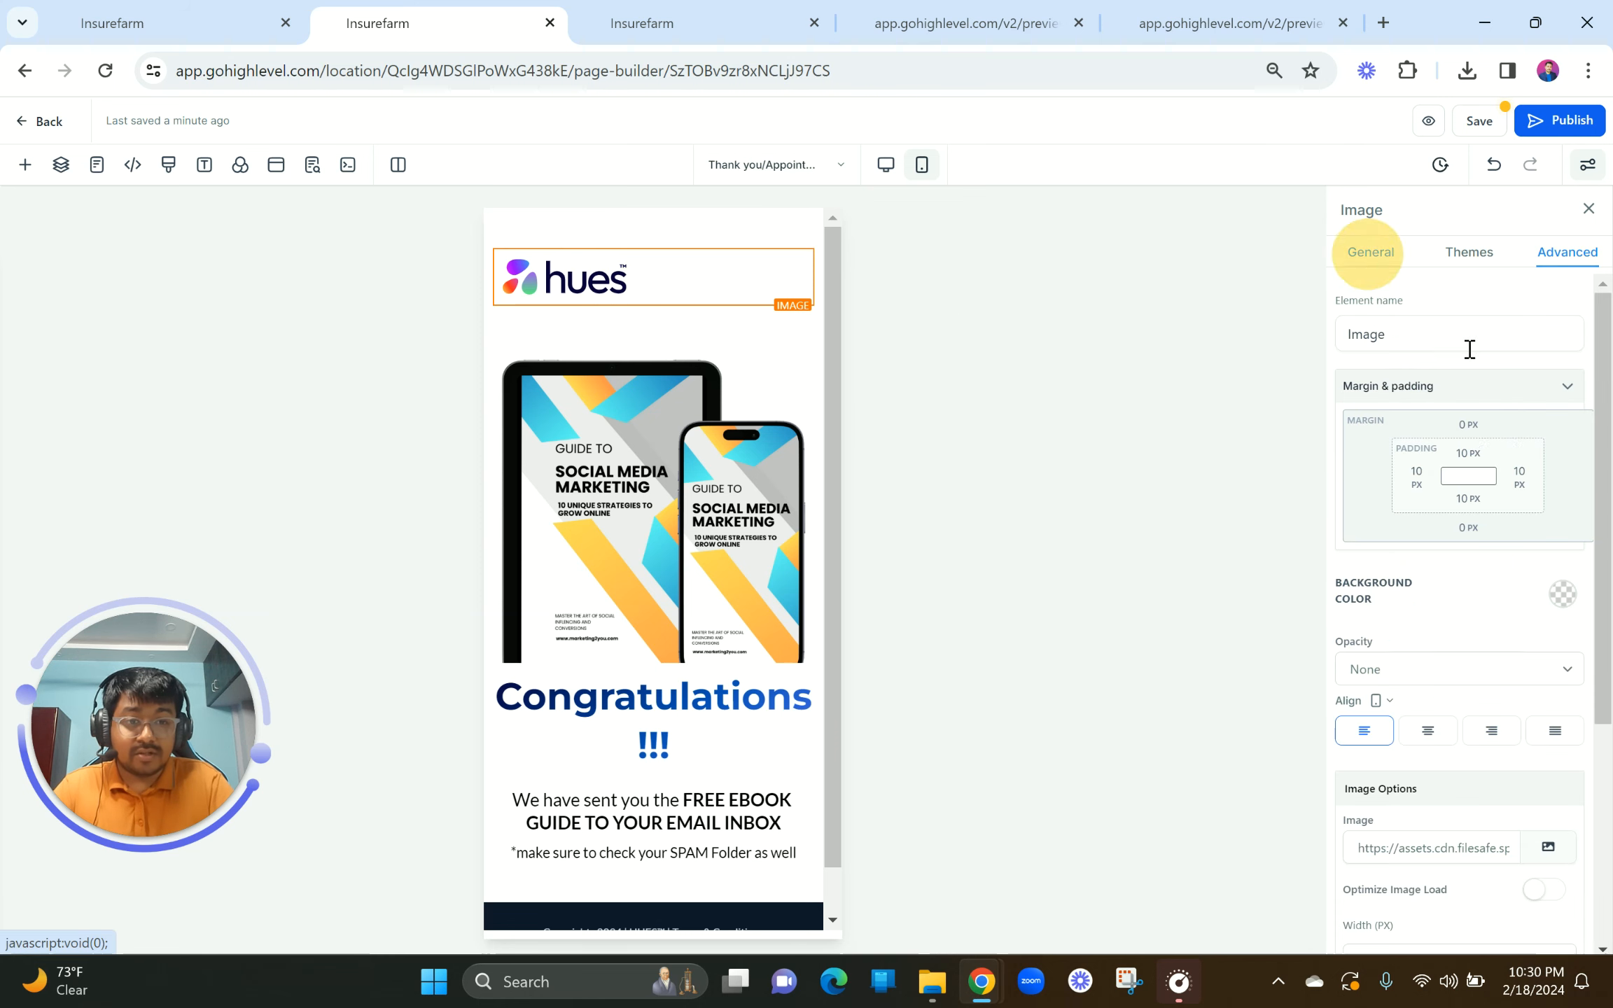
pyautogui.click(1428, 730)
# Step: Shrink the mobile Congratulations headline to 34 px and the ebook paragraph to 18 px
pyautogui.click(683, 696)
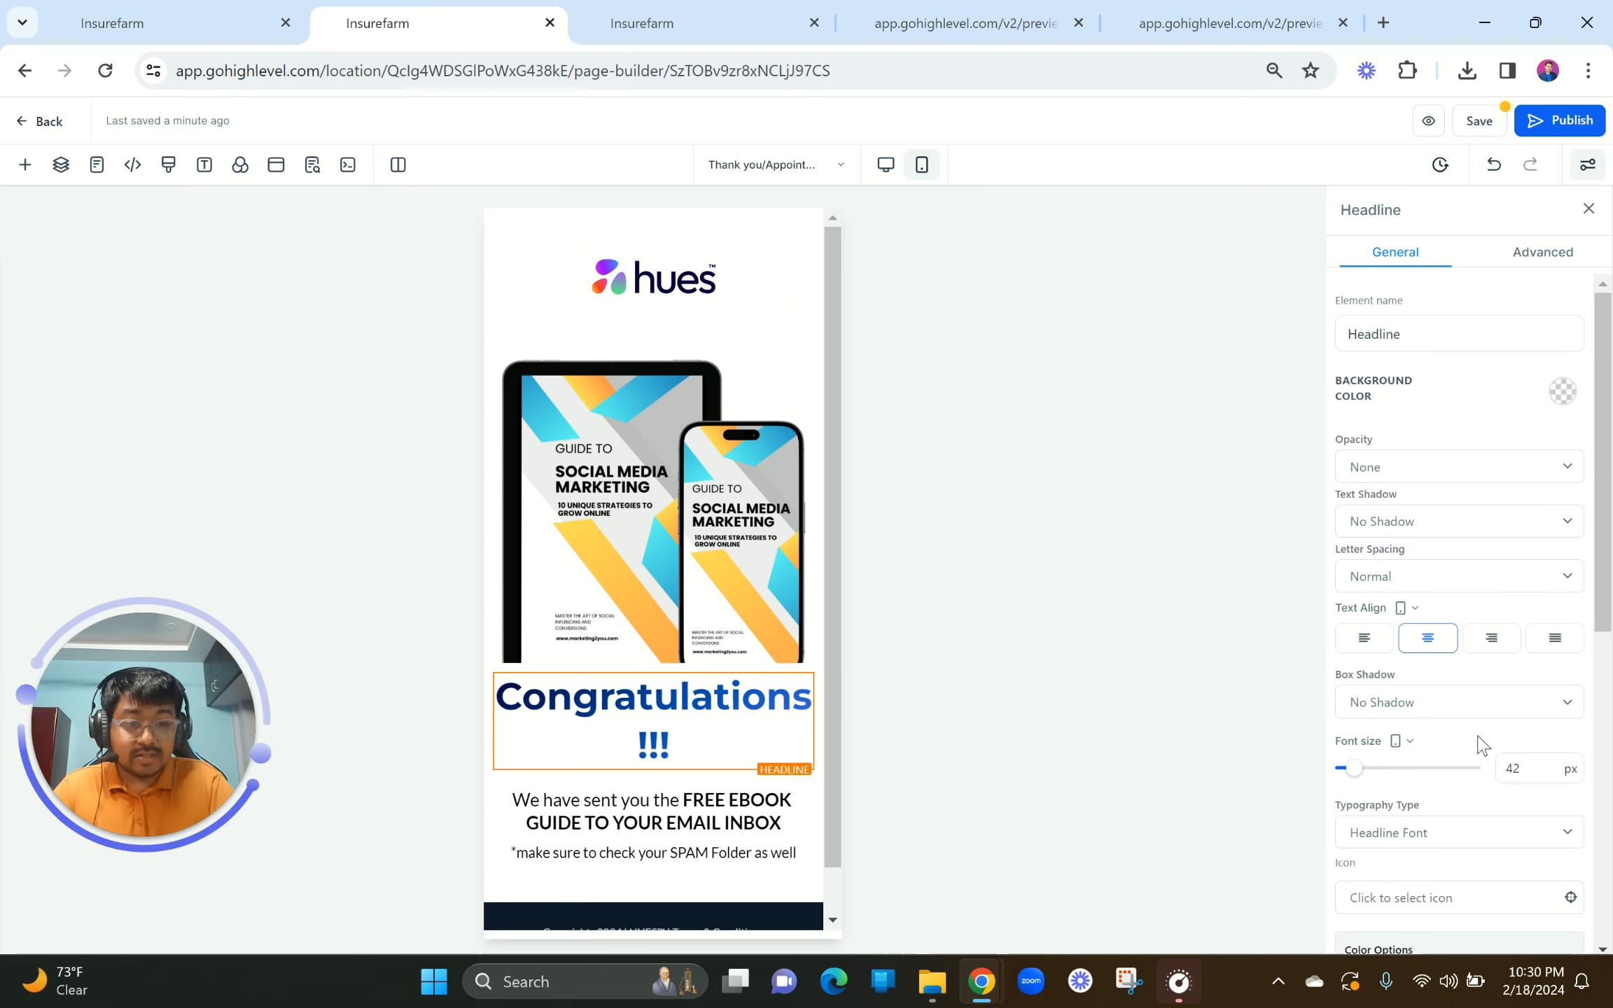
pyautogui.doubleClick(1524, 772)
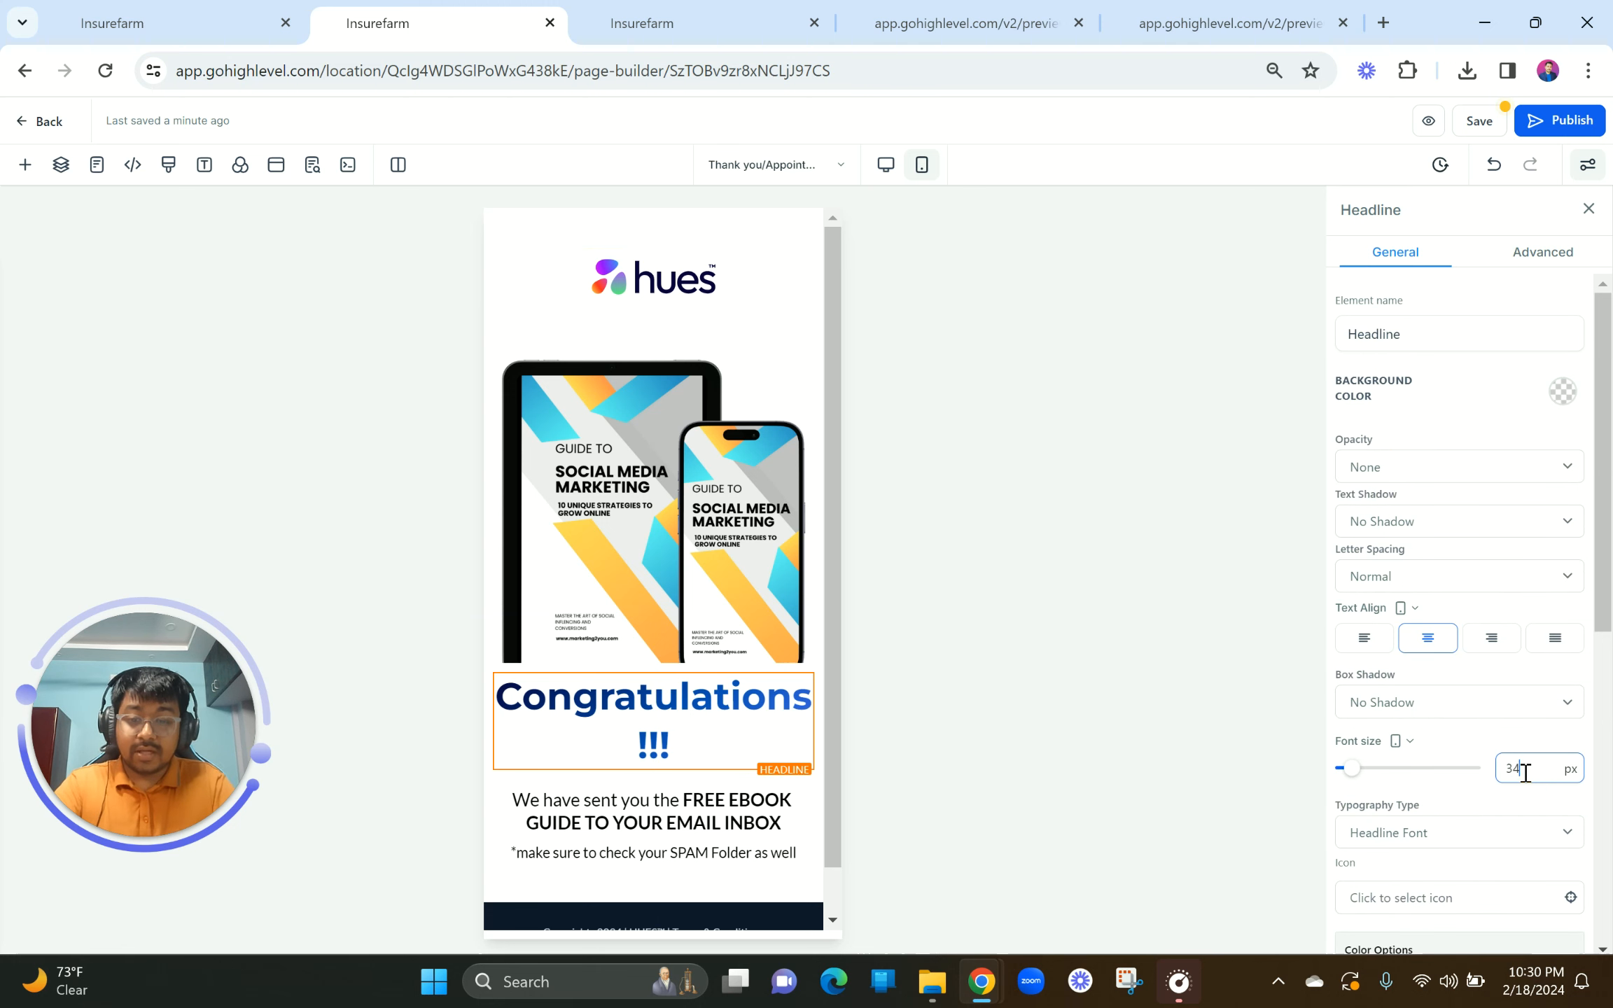
pyautogui.click(633, 765)
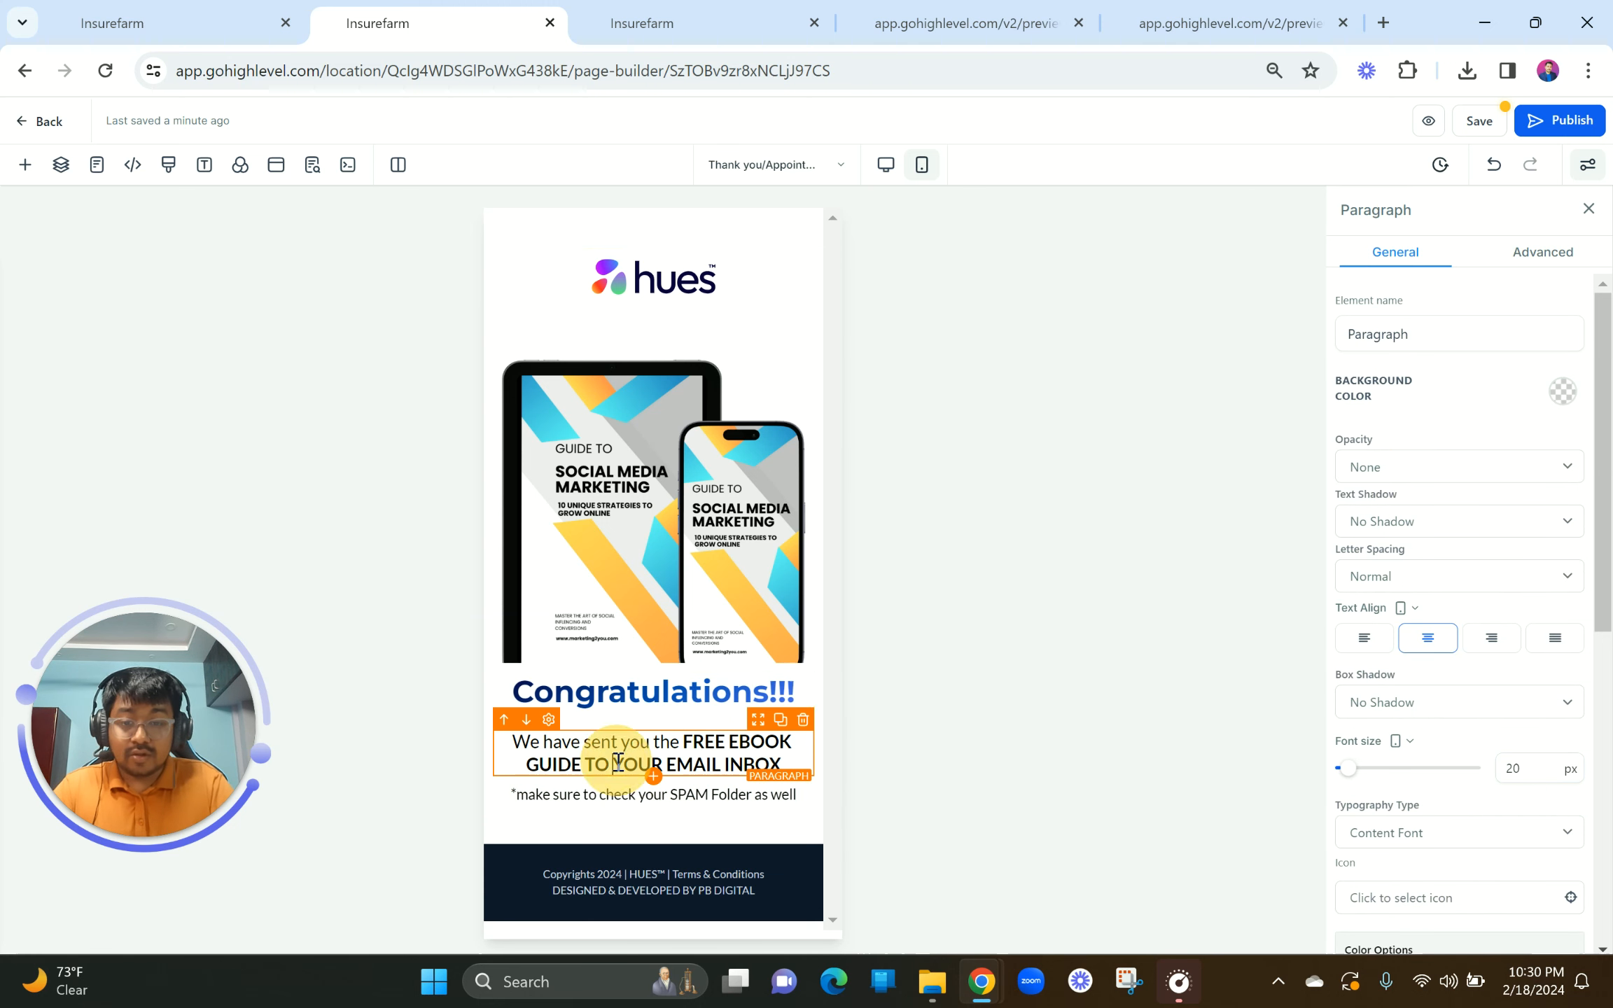
pyautogui.doubleClick(1537, 773)
pyautogui.write('1')
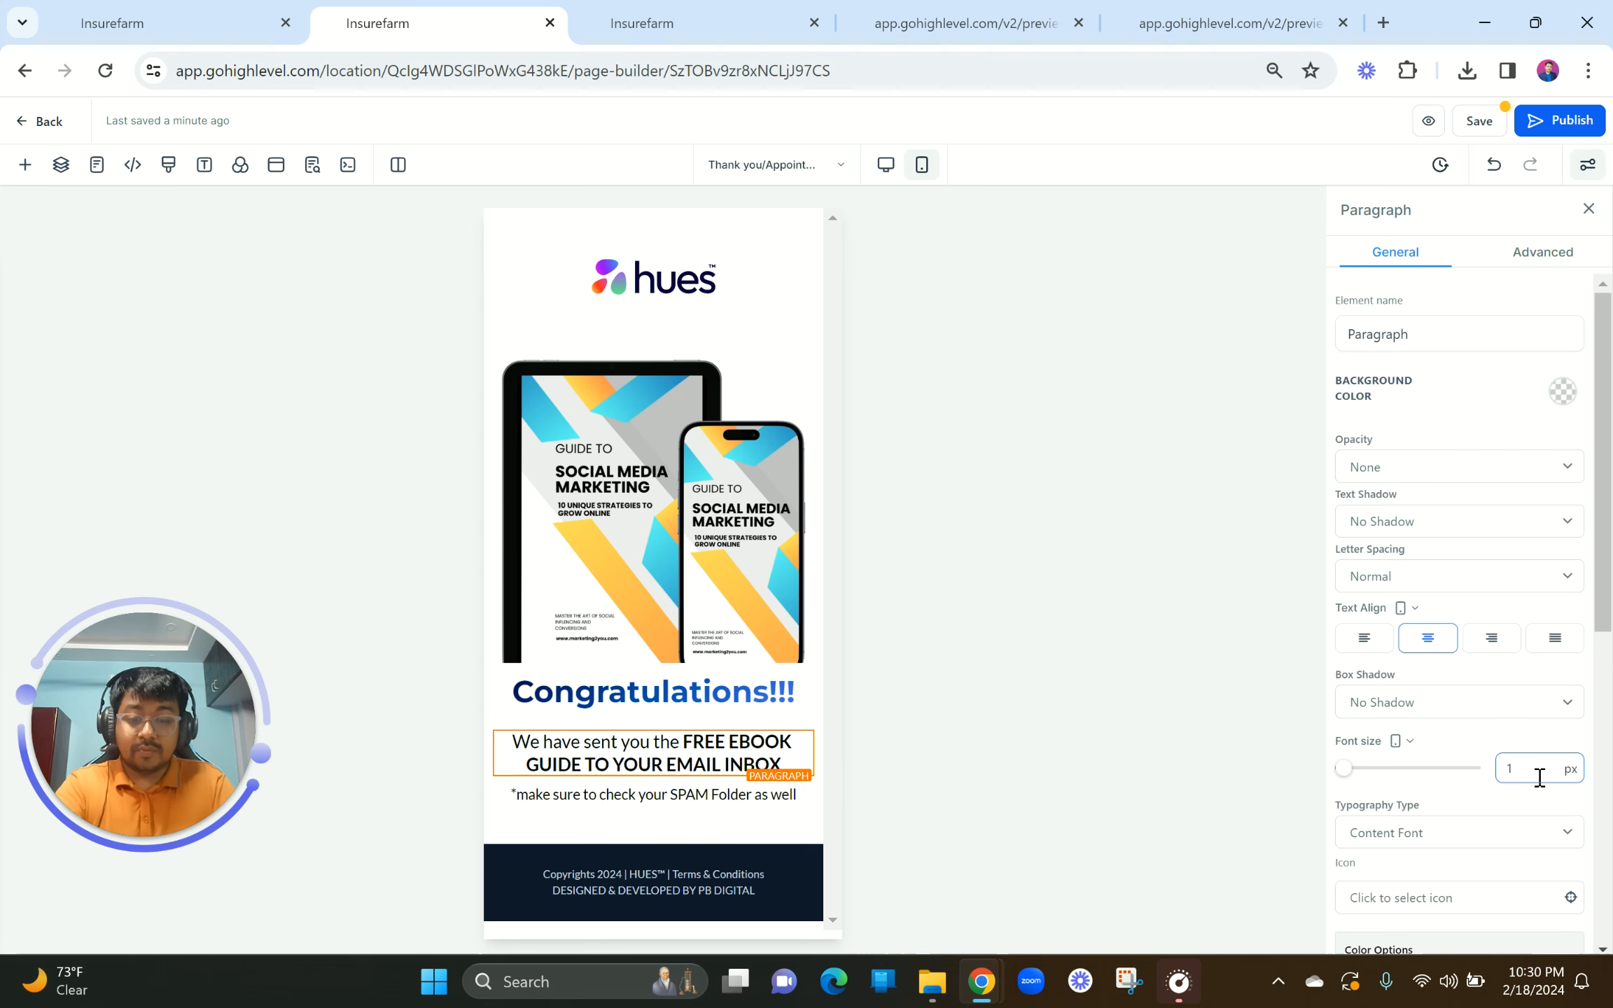
pyautogui.write('8')
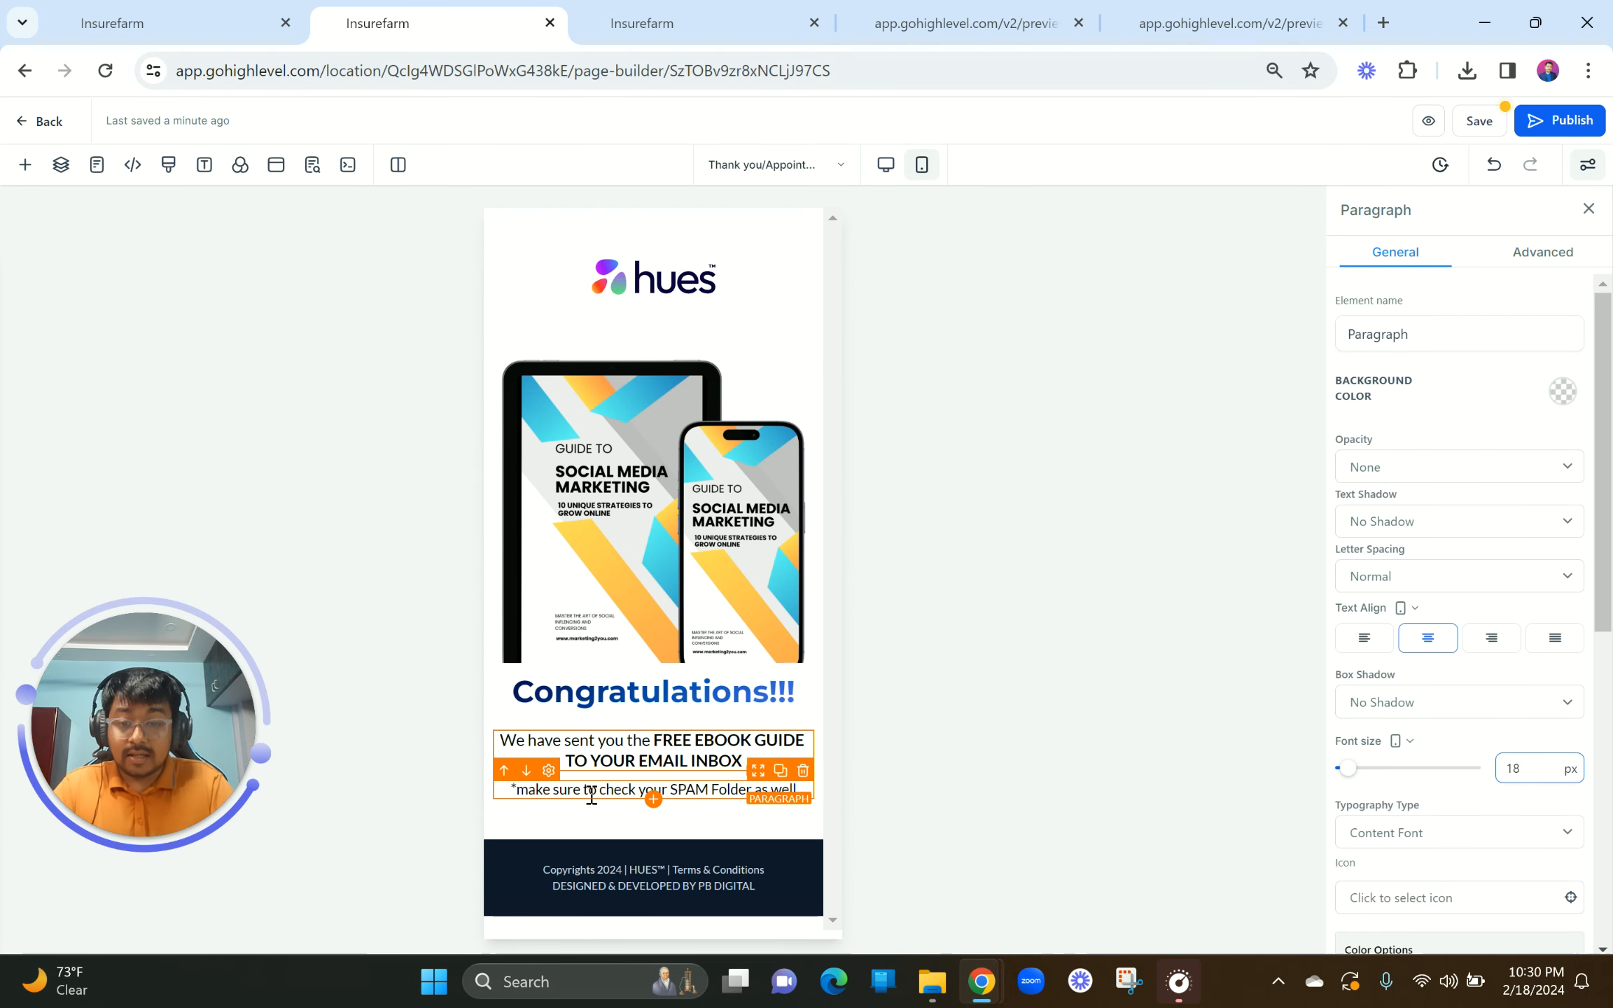
pyautogui.click(591, 792)
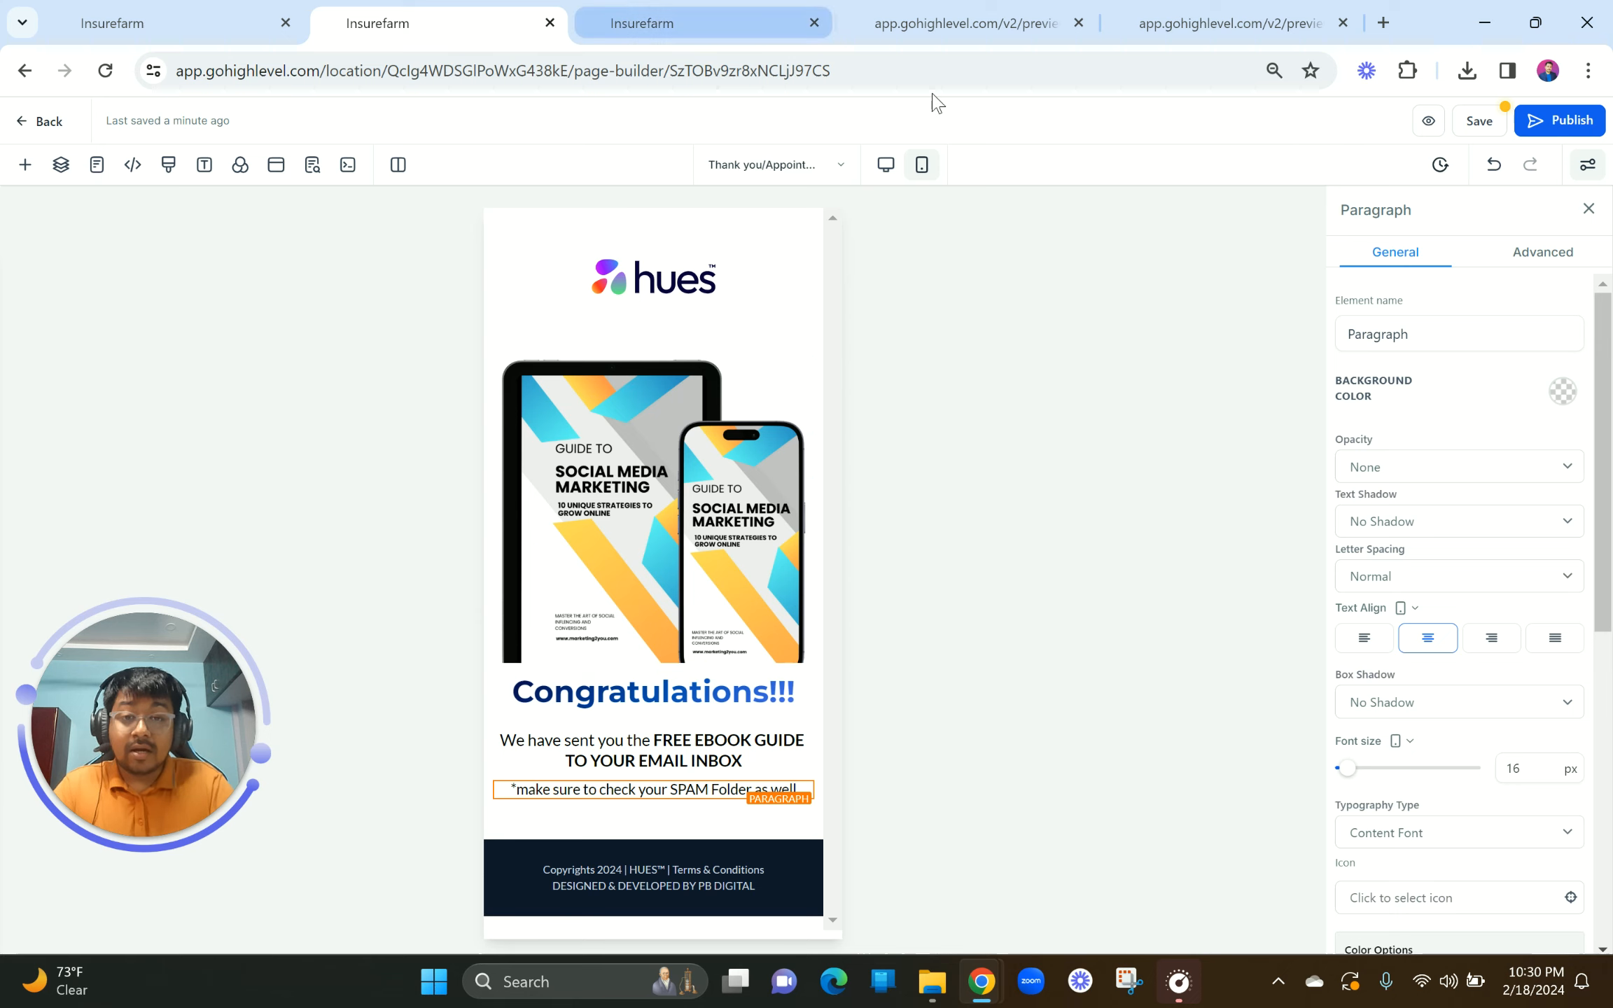
pyautogui.click(885, 171)
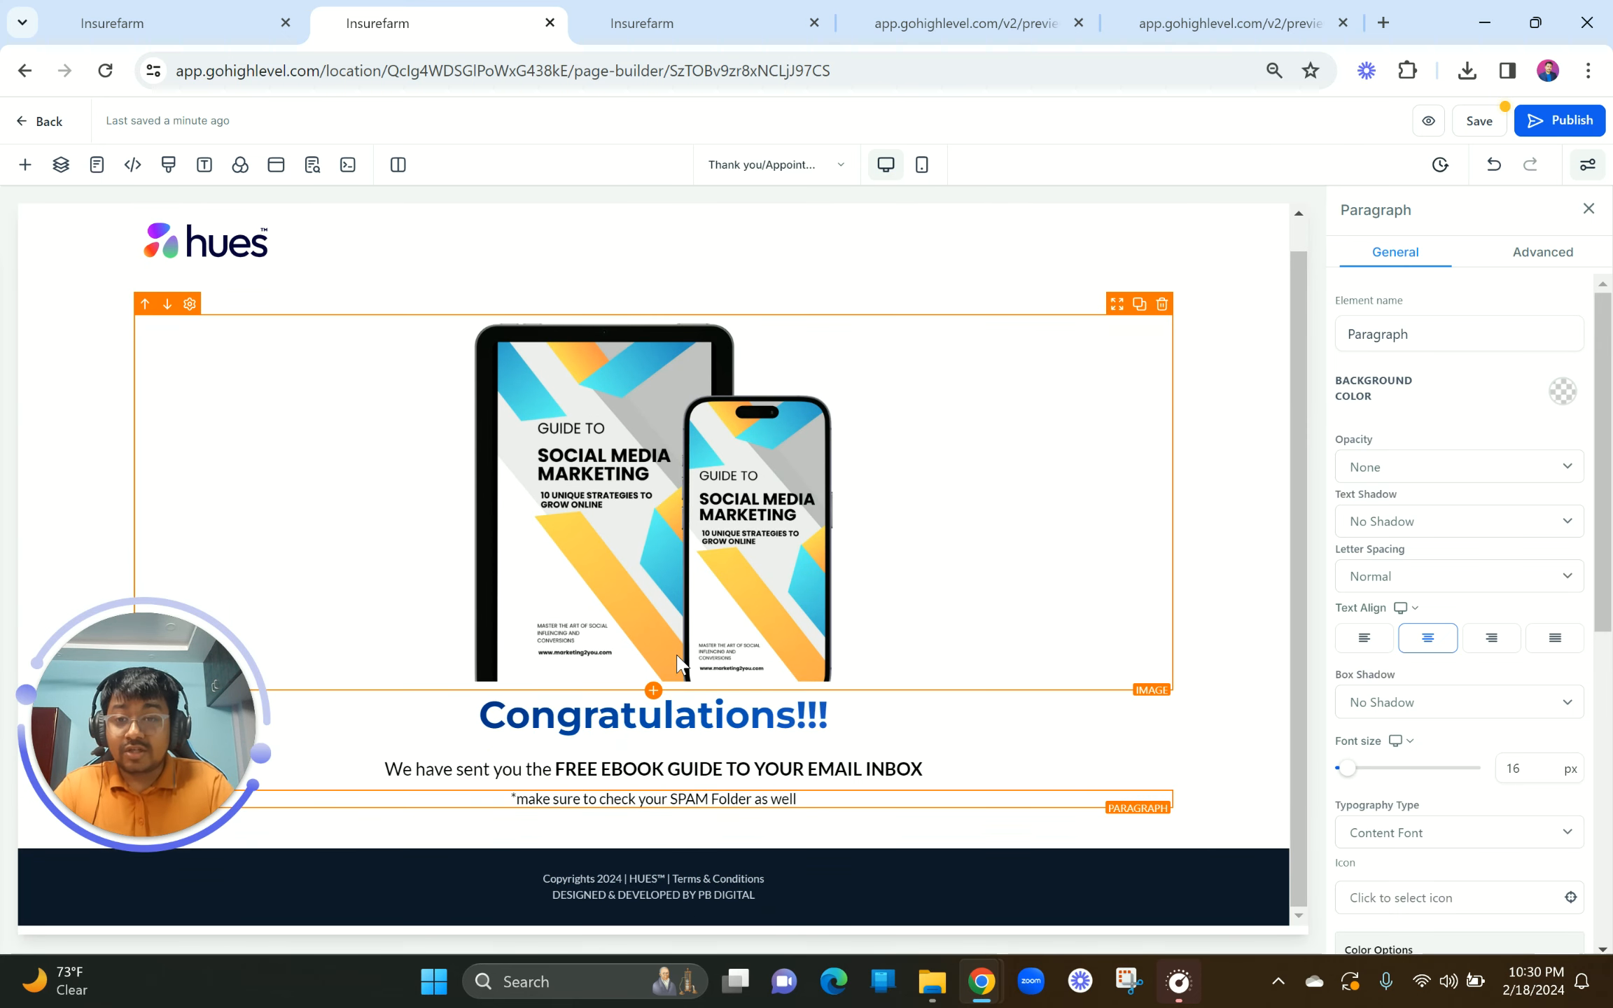
# Step: Check the Homepage's popup lead form in the builder and live preview
pyautogui.click(702, 21)
pyautogui.scroll(15, 443, 444)
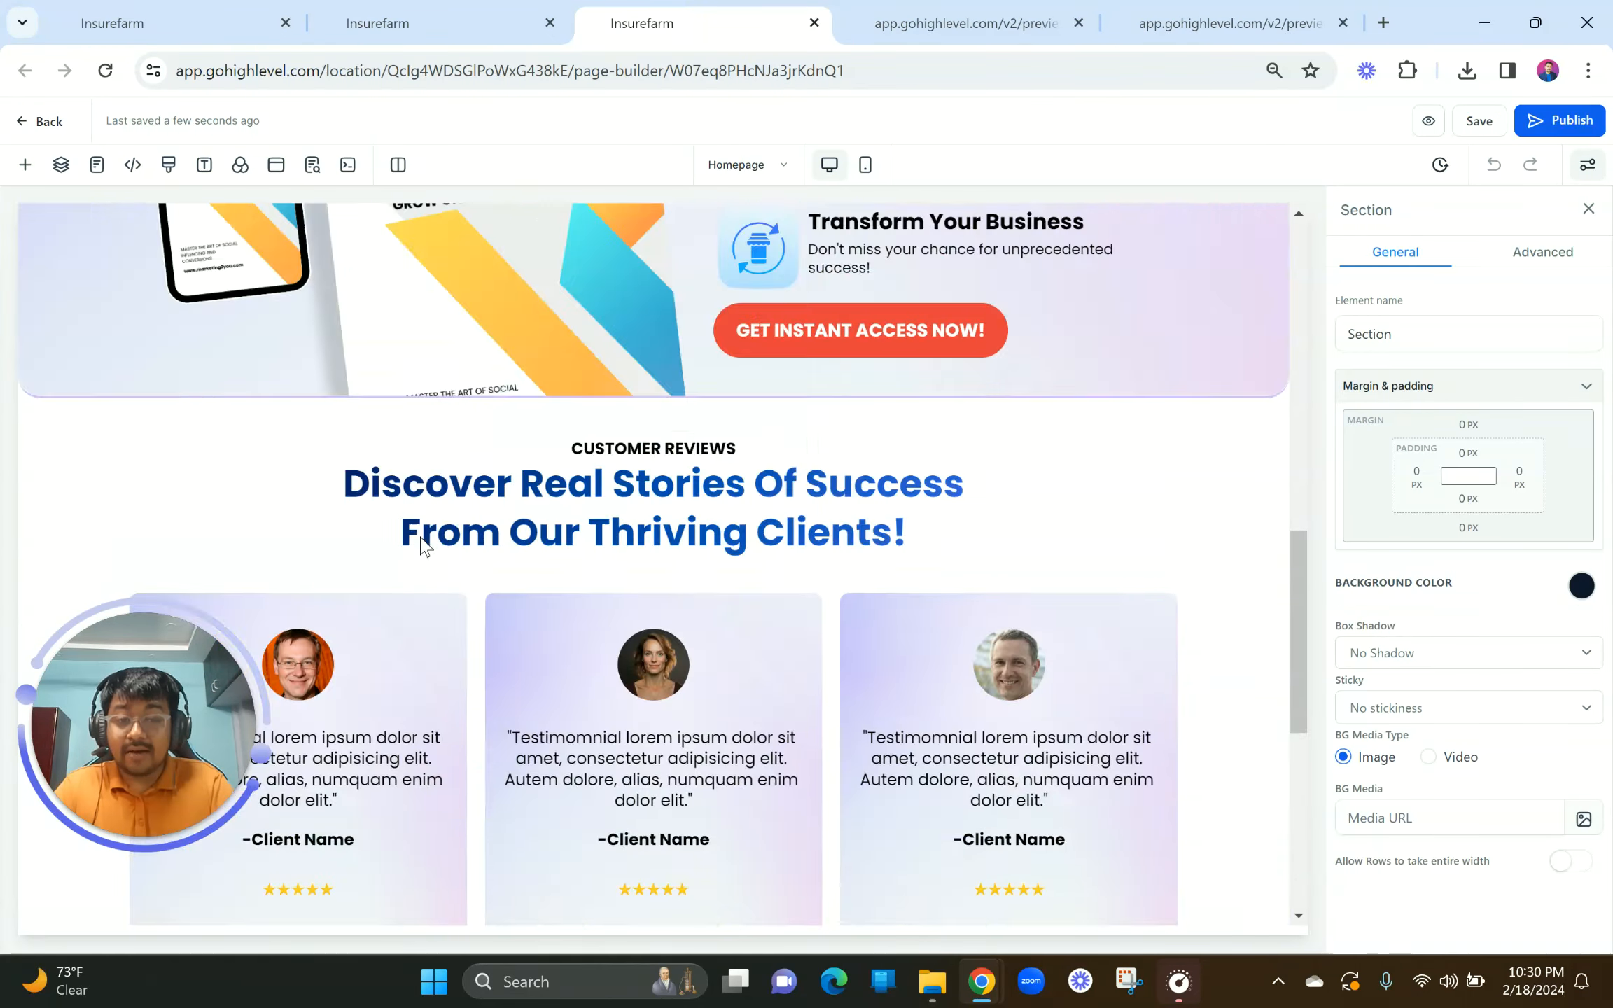
pyautogui.click(919, 10)
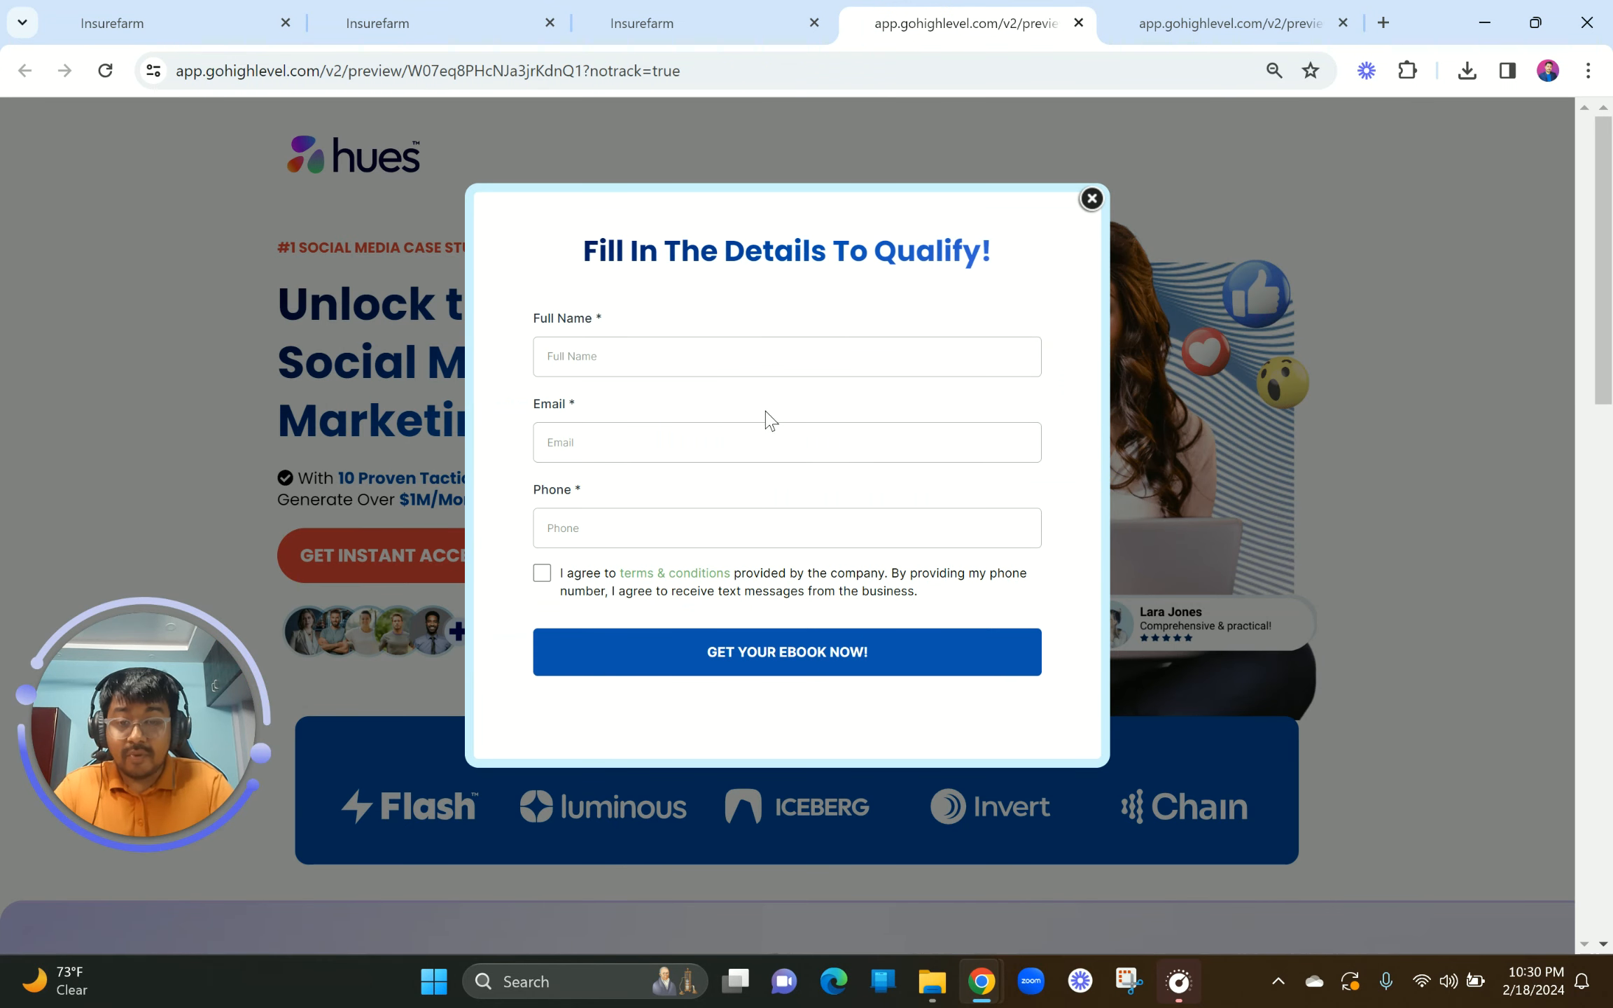
pyautogui.click(616, 16)
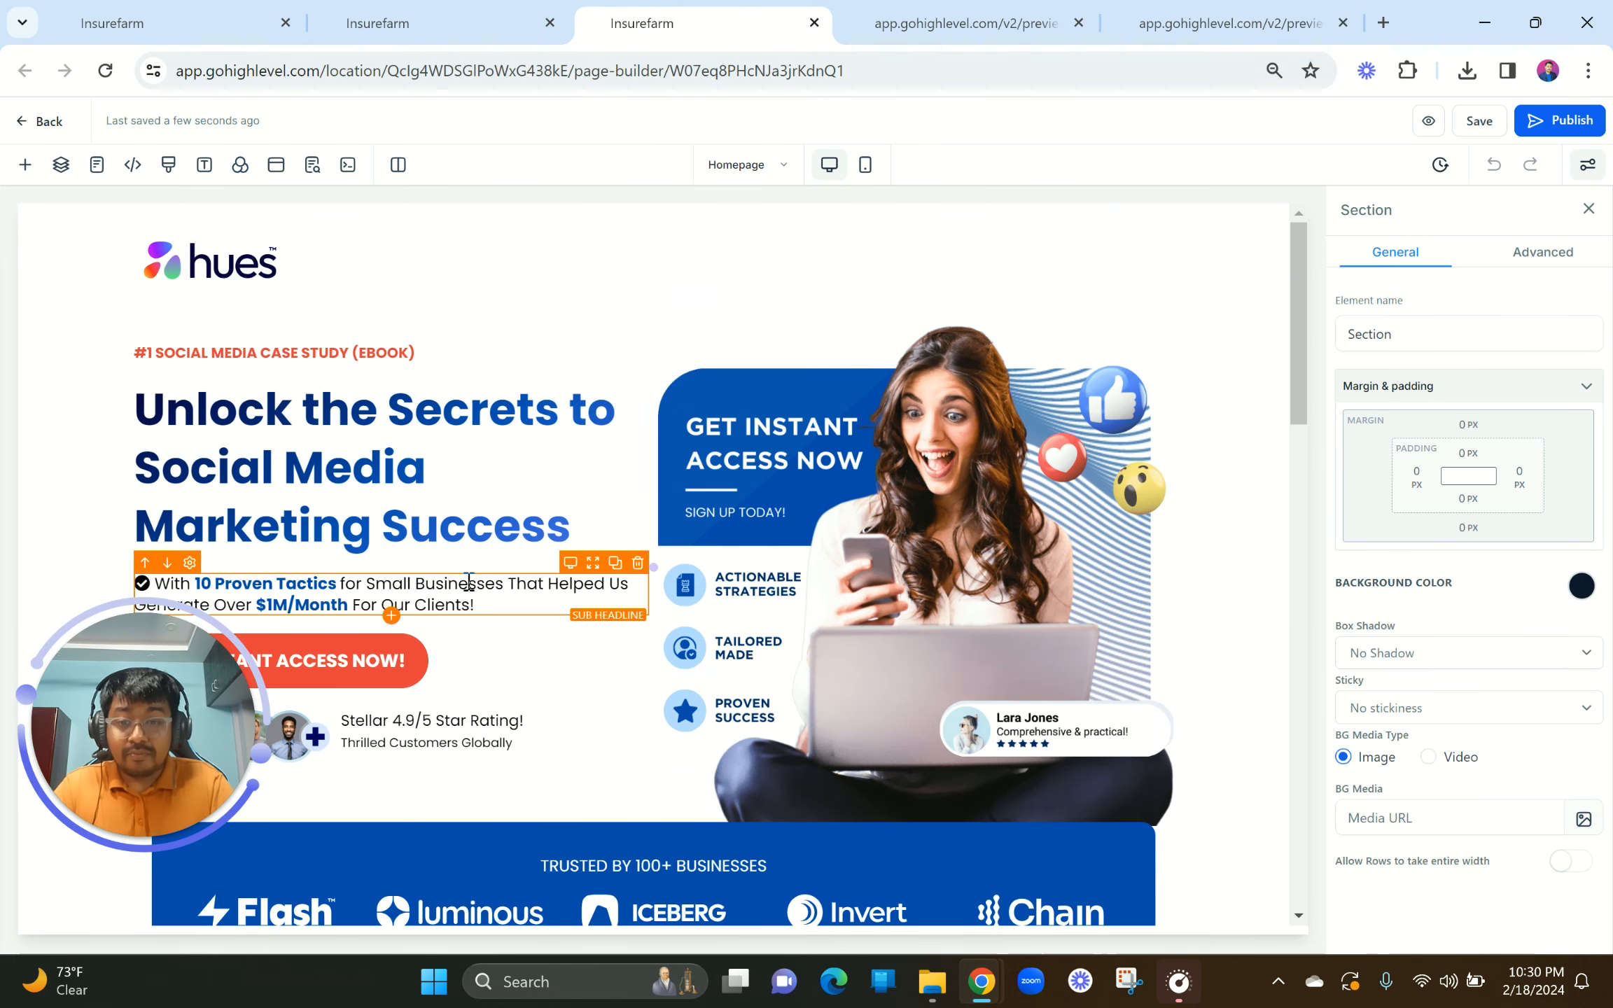
pyautogui.click(275, 165)
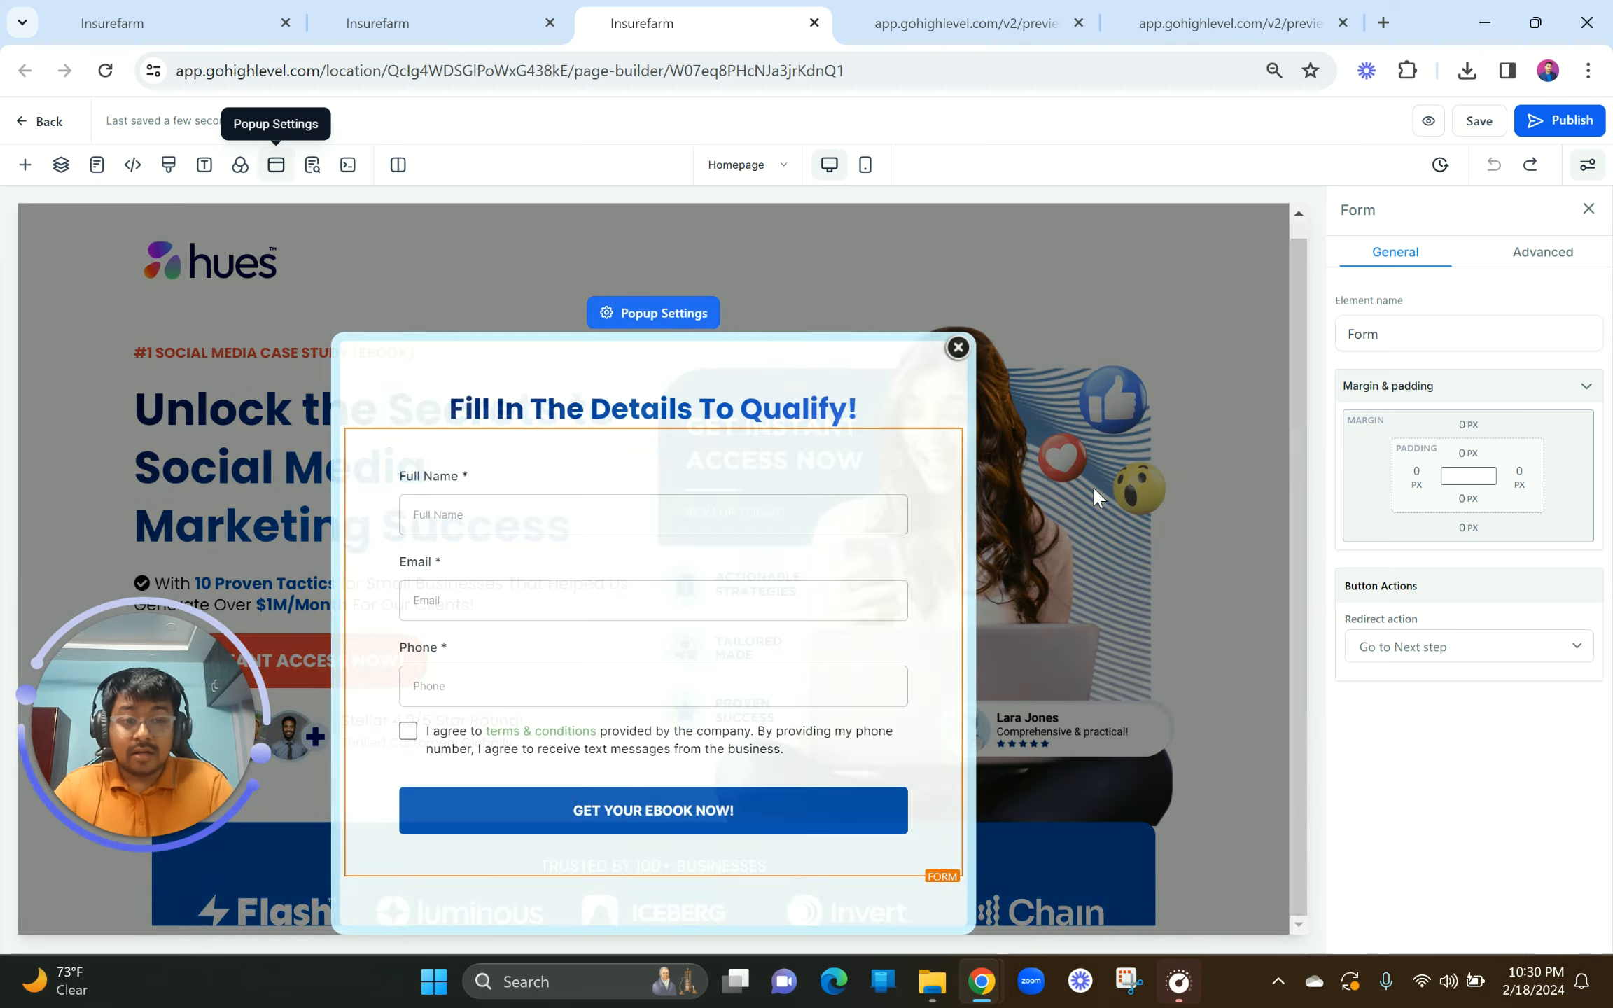
# Step: Save the Thank you page, dismiss the SEO Meta Data panel, and go to Forms
pyautogui.click(448, 18)
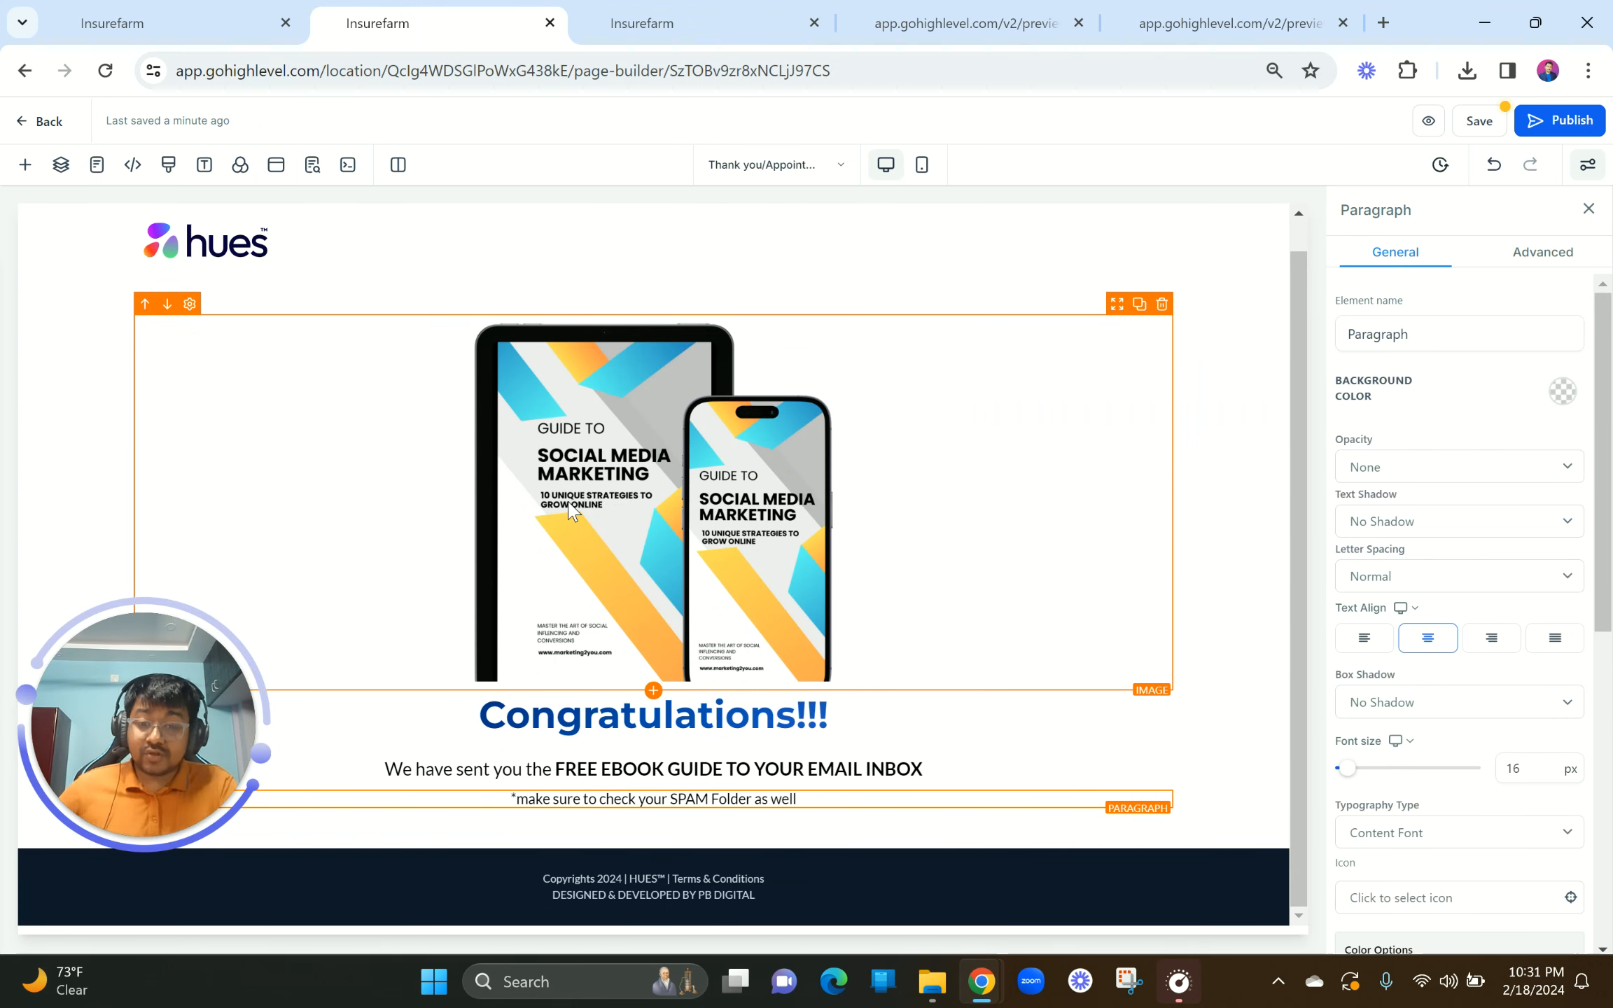
pyautogui.scroll(1, 685, 614)
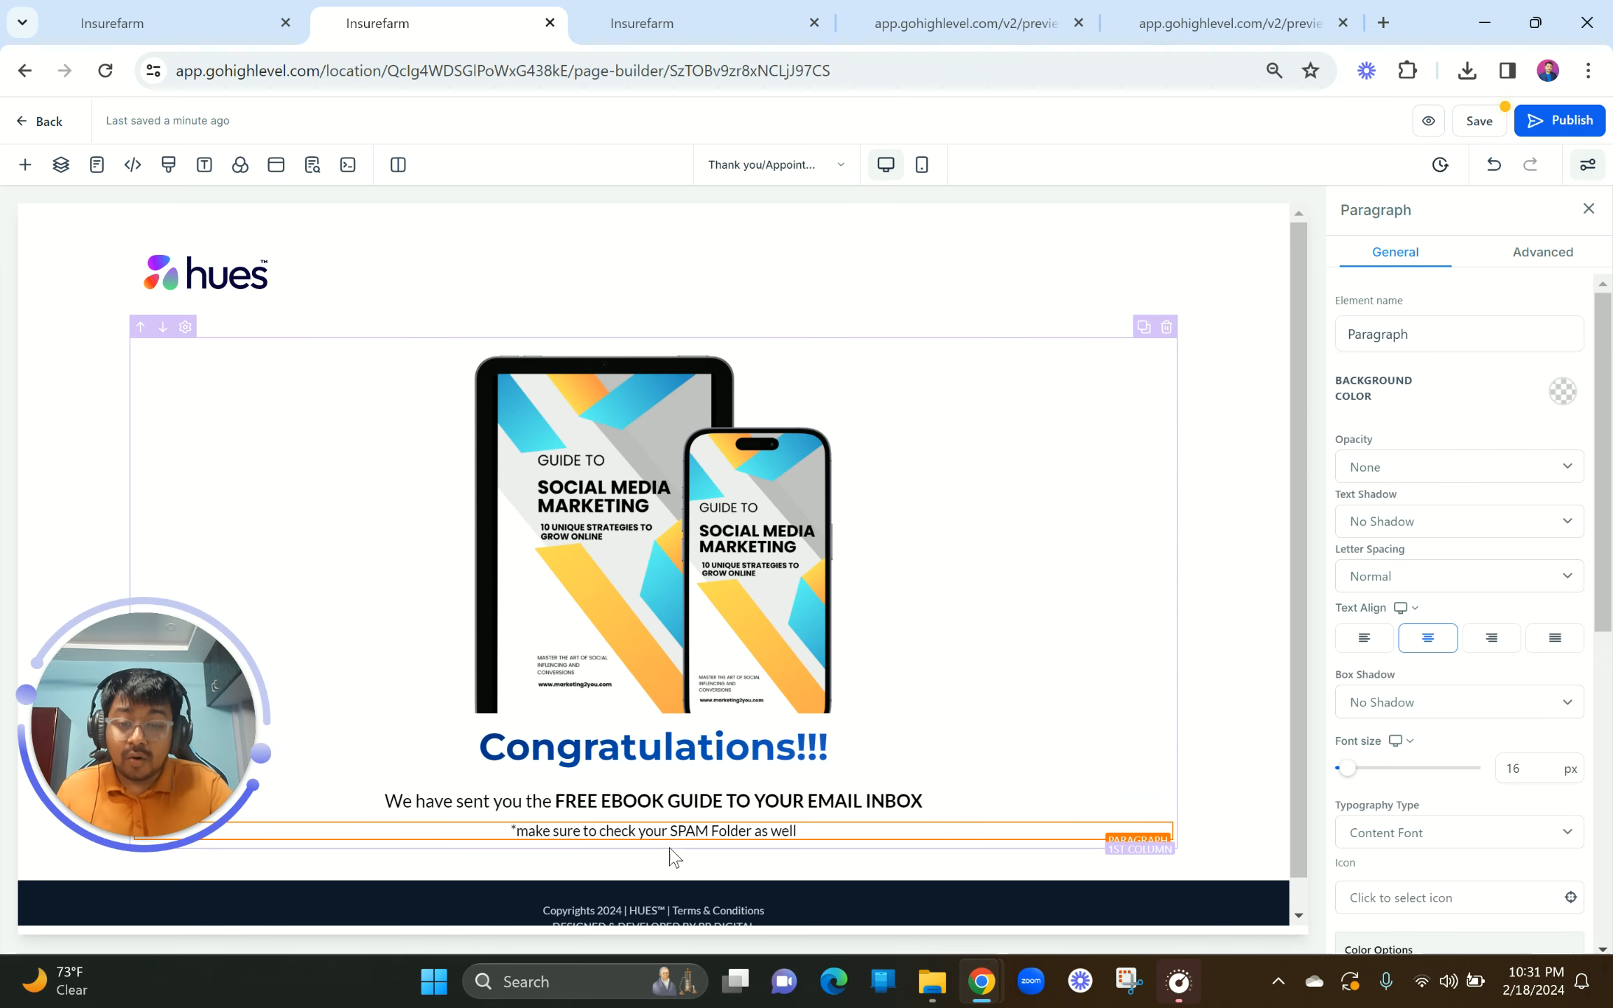
pyautogui.scroll(-1, 671, 848)
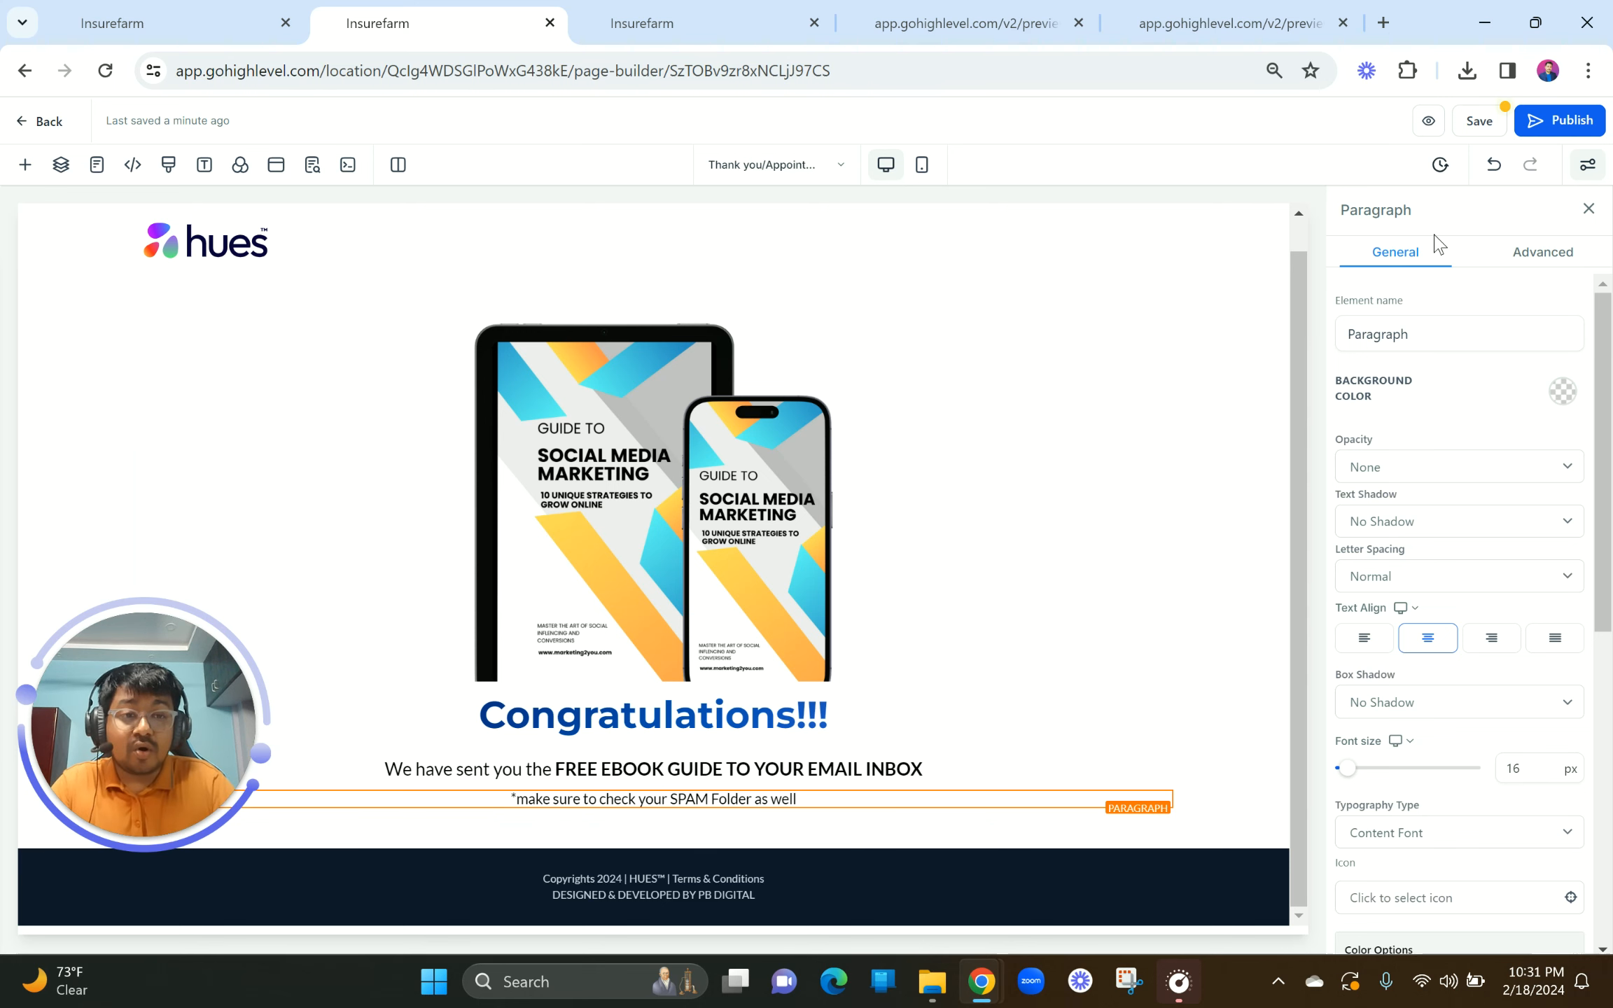
pyautogui.click(1477, 120)
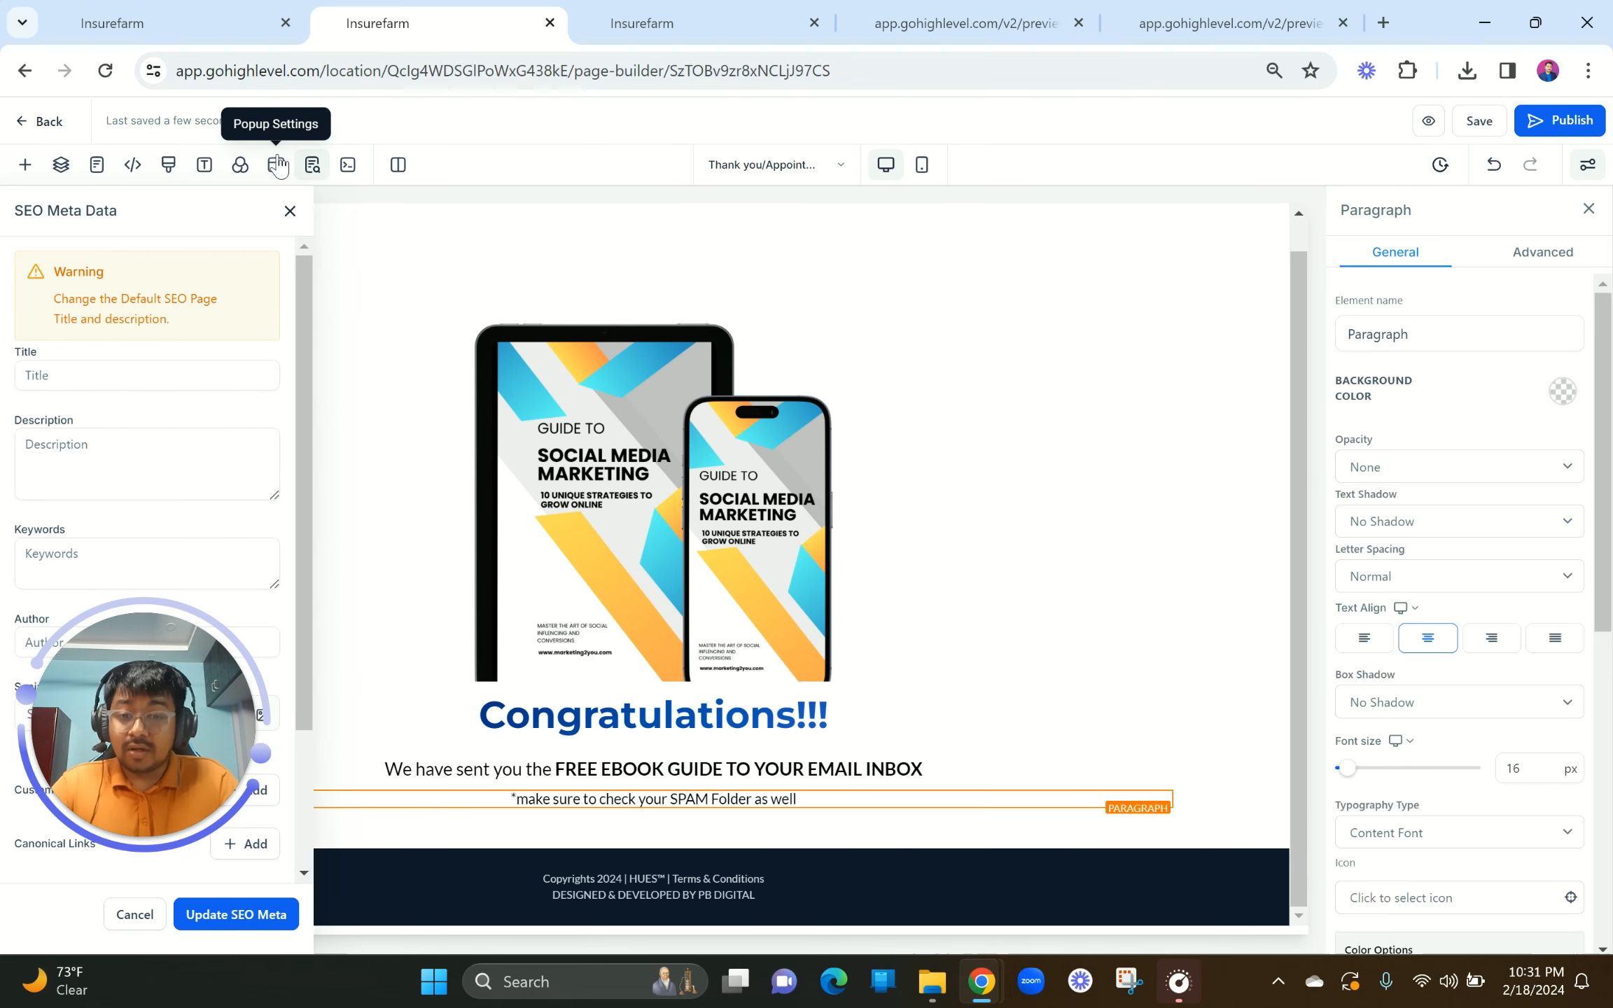
pyautogui.click(289, 212)
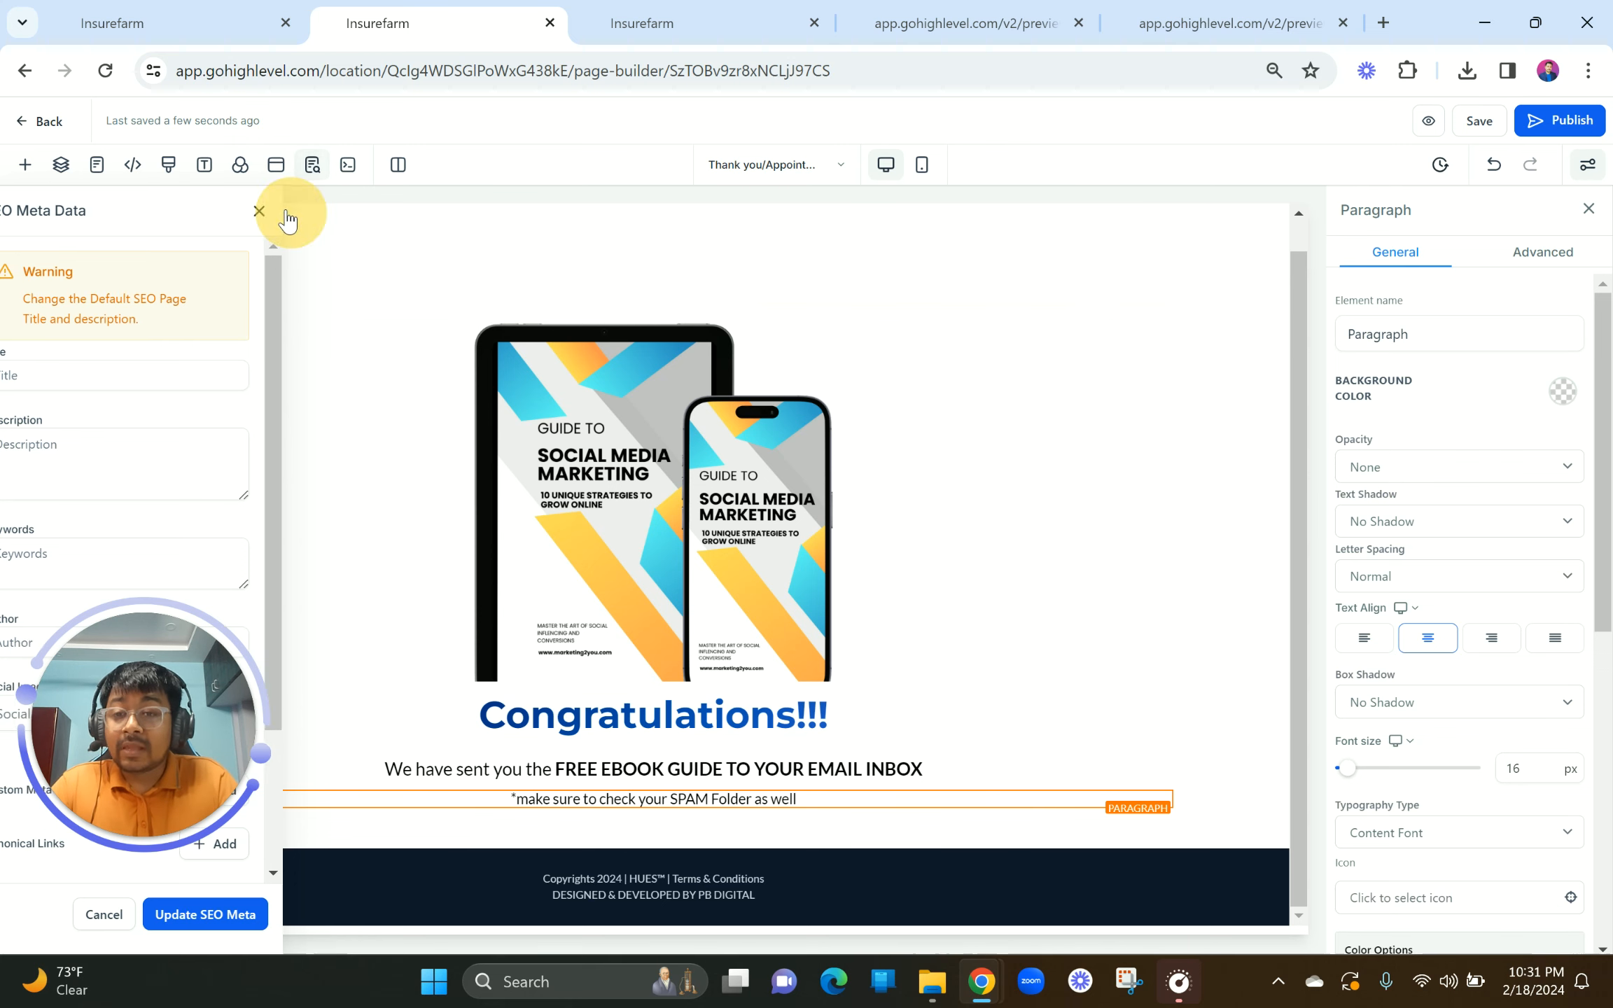
pyautogui.click(154, 22)
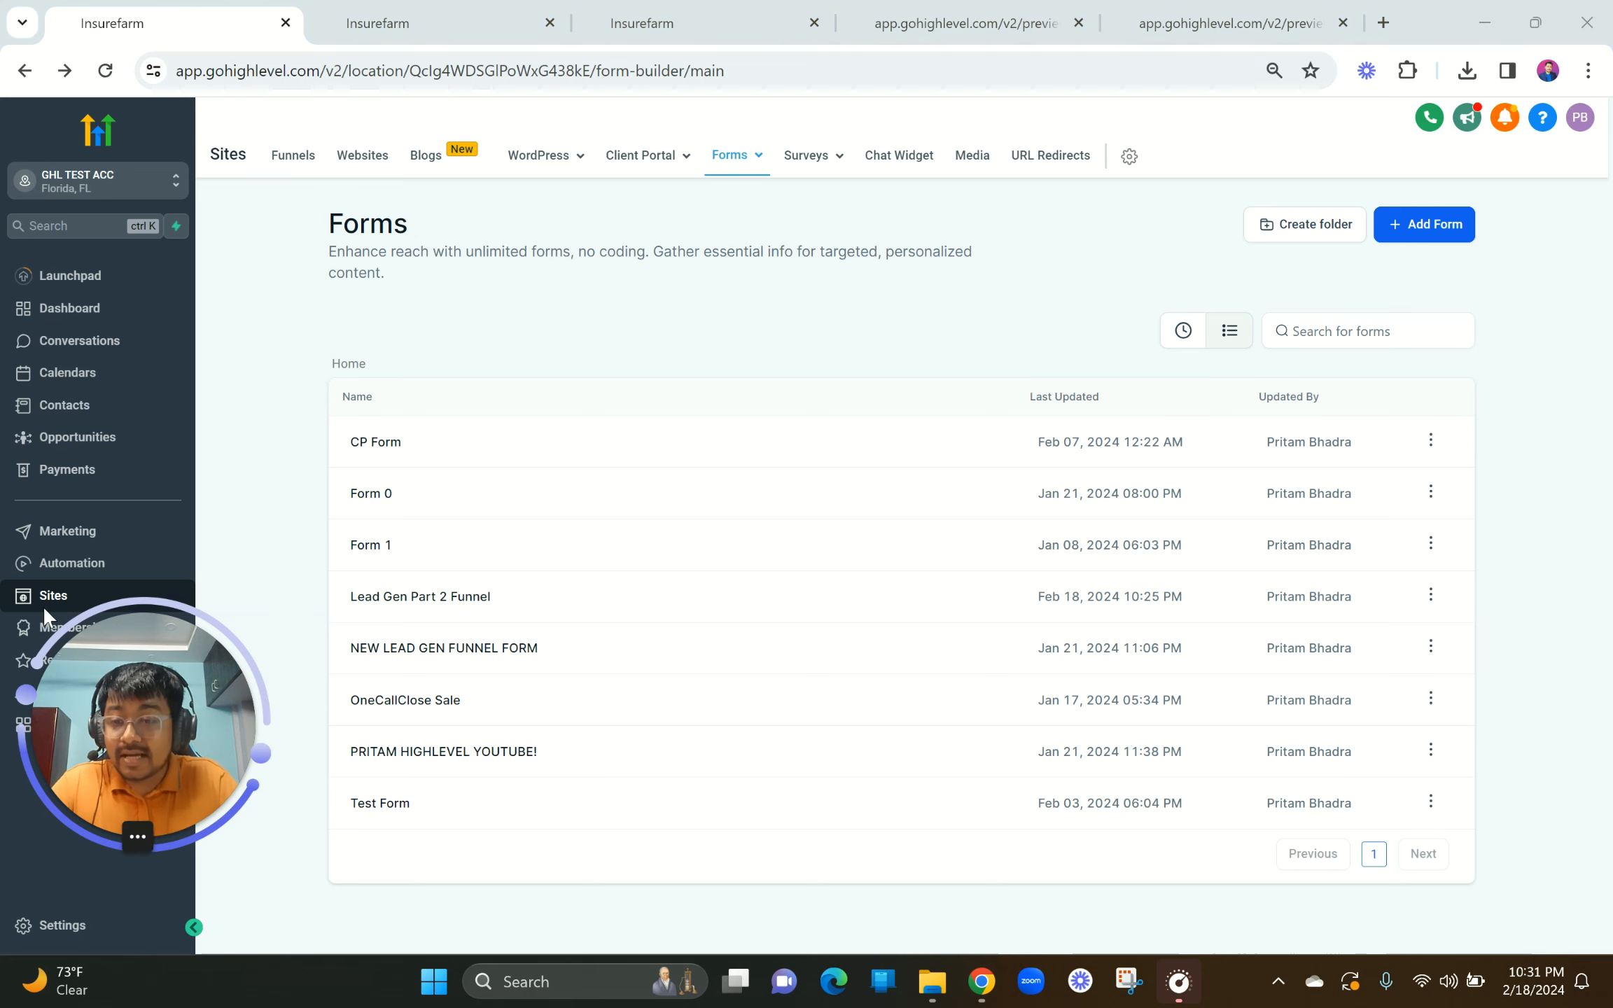
# Step: Open the media library from Media settings and enter the Lead Gen Page Ebook folder
pyautogui.moveTo(238, 662); pyautogui.dragTo(332, 848)
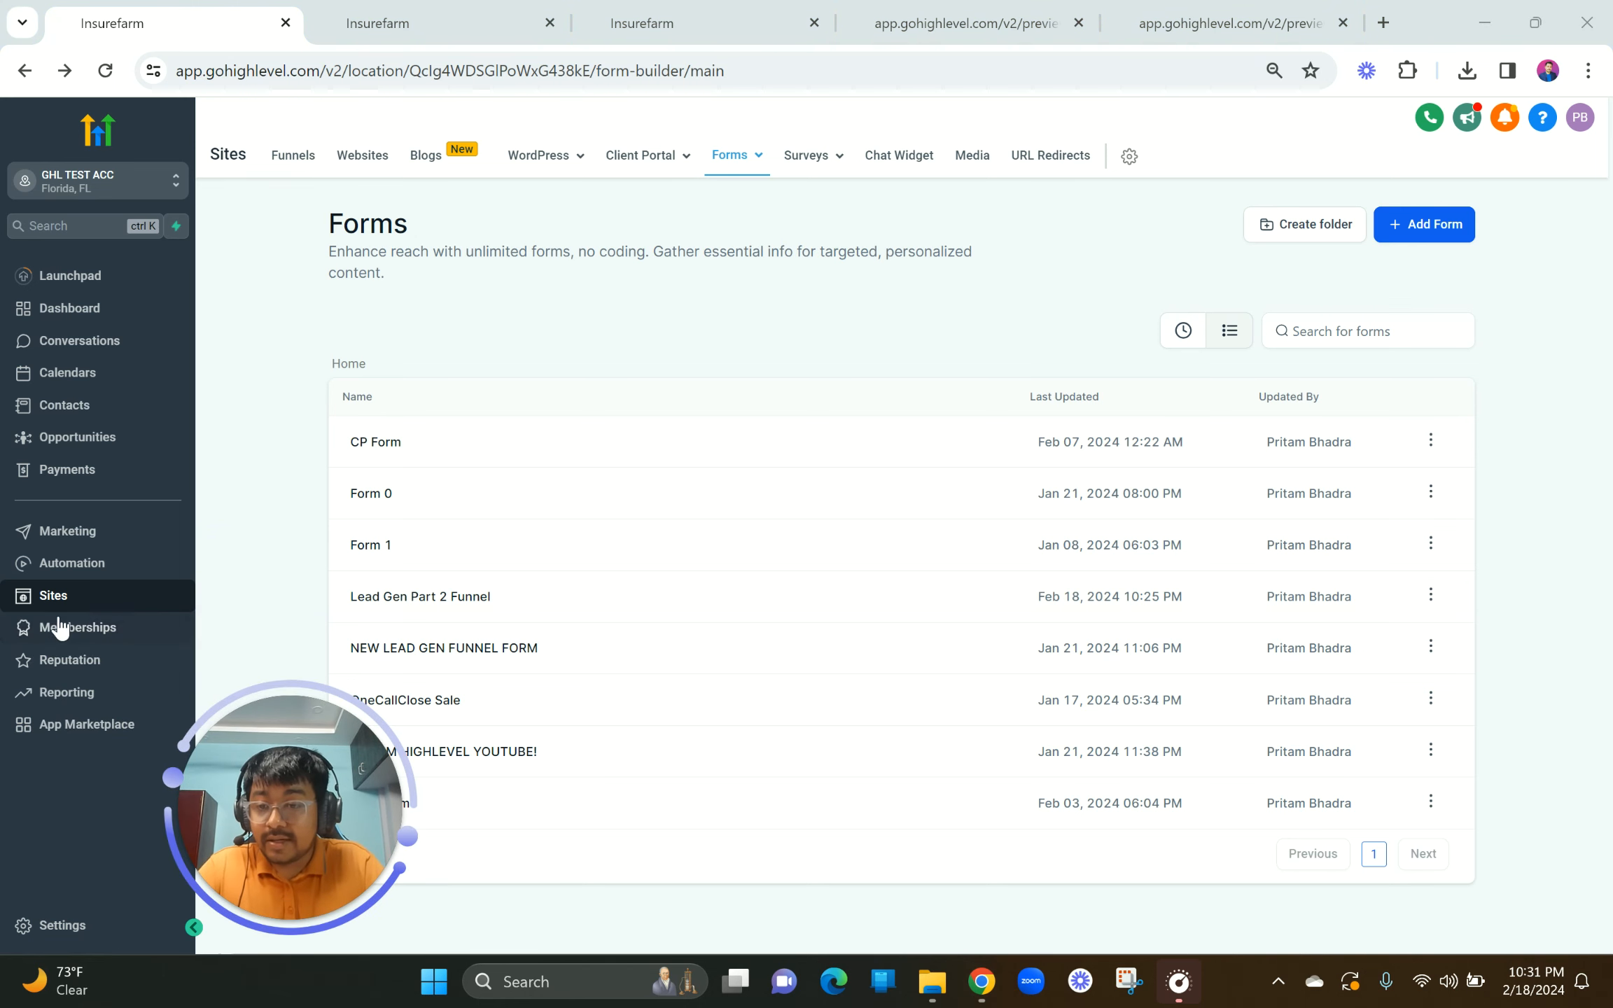
pyautogui.click(974, 157)
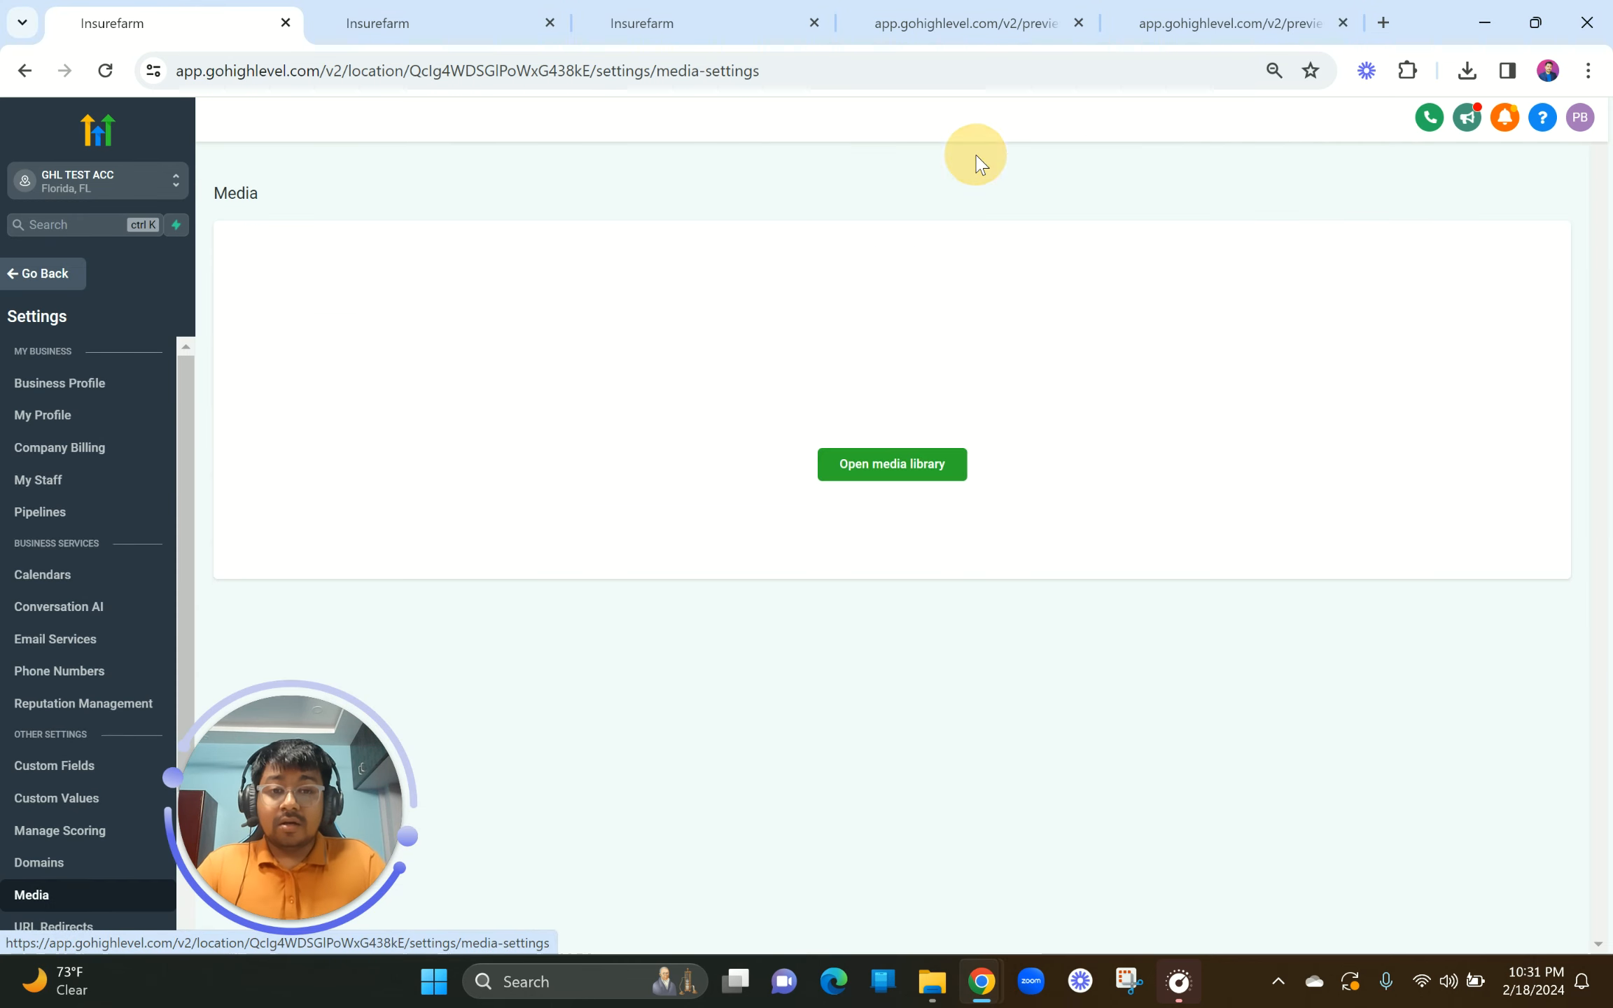
pyautogui.click(888, 479)
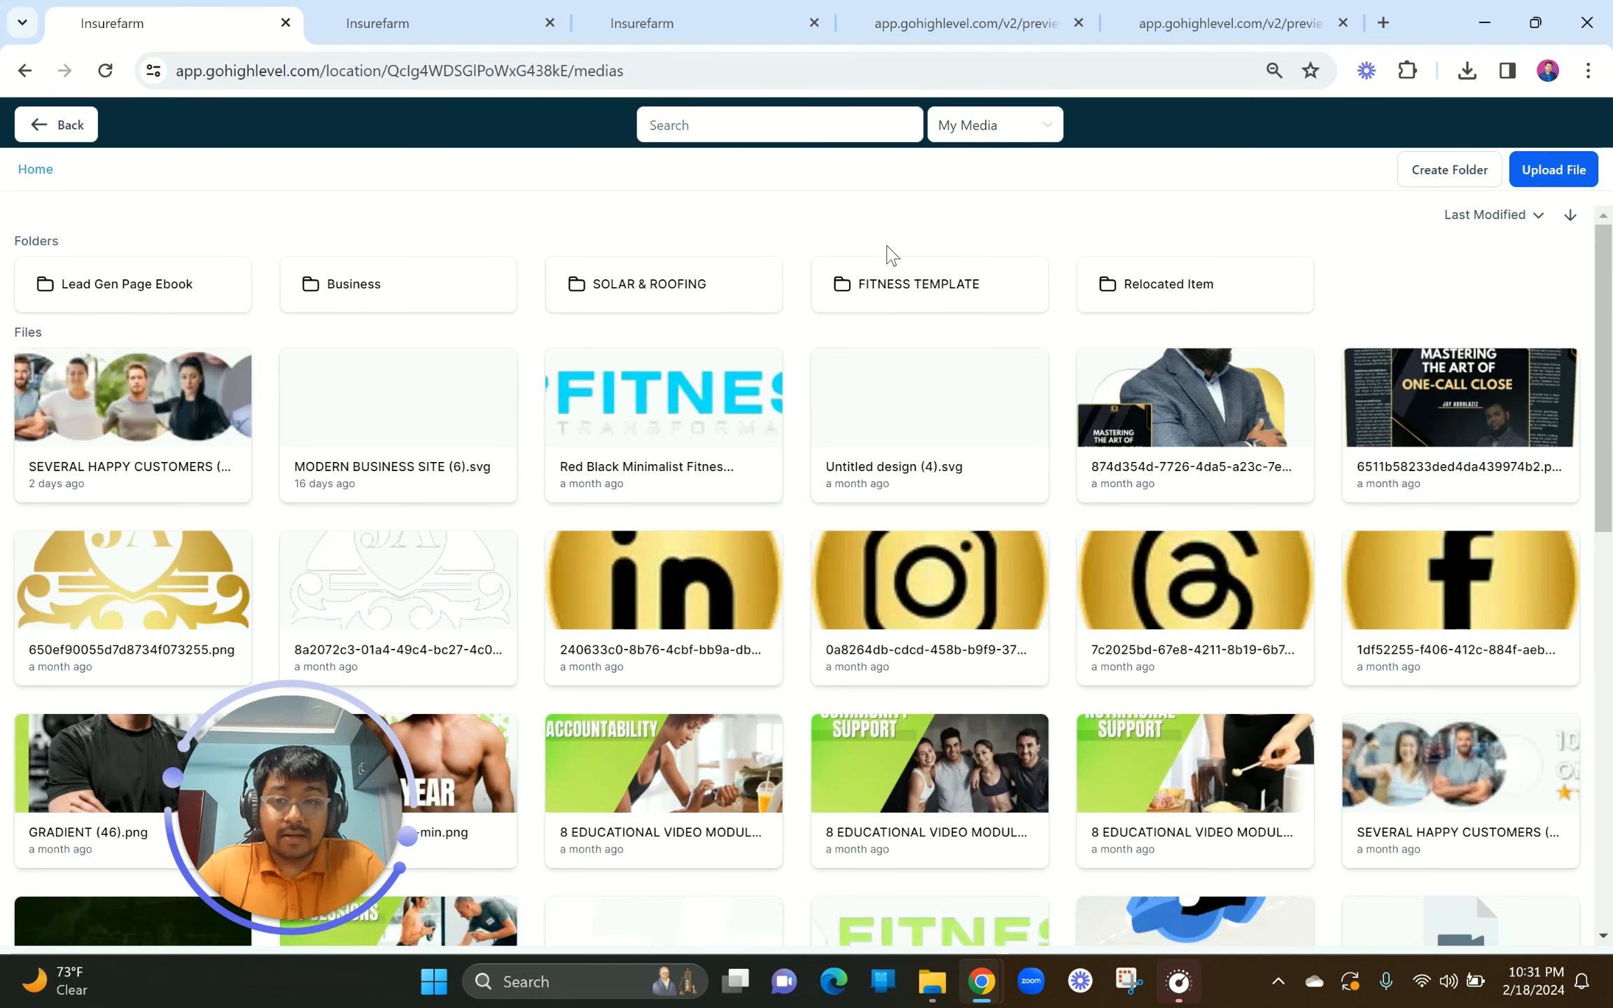
pyautogui.doubleClick(137, 288)
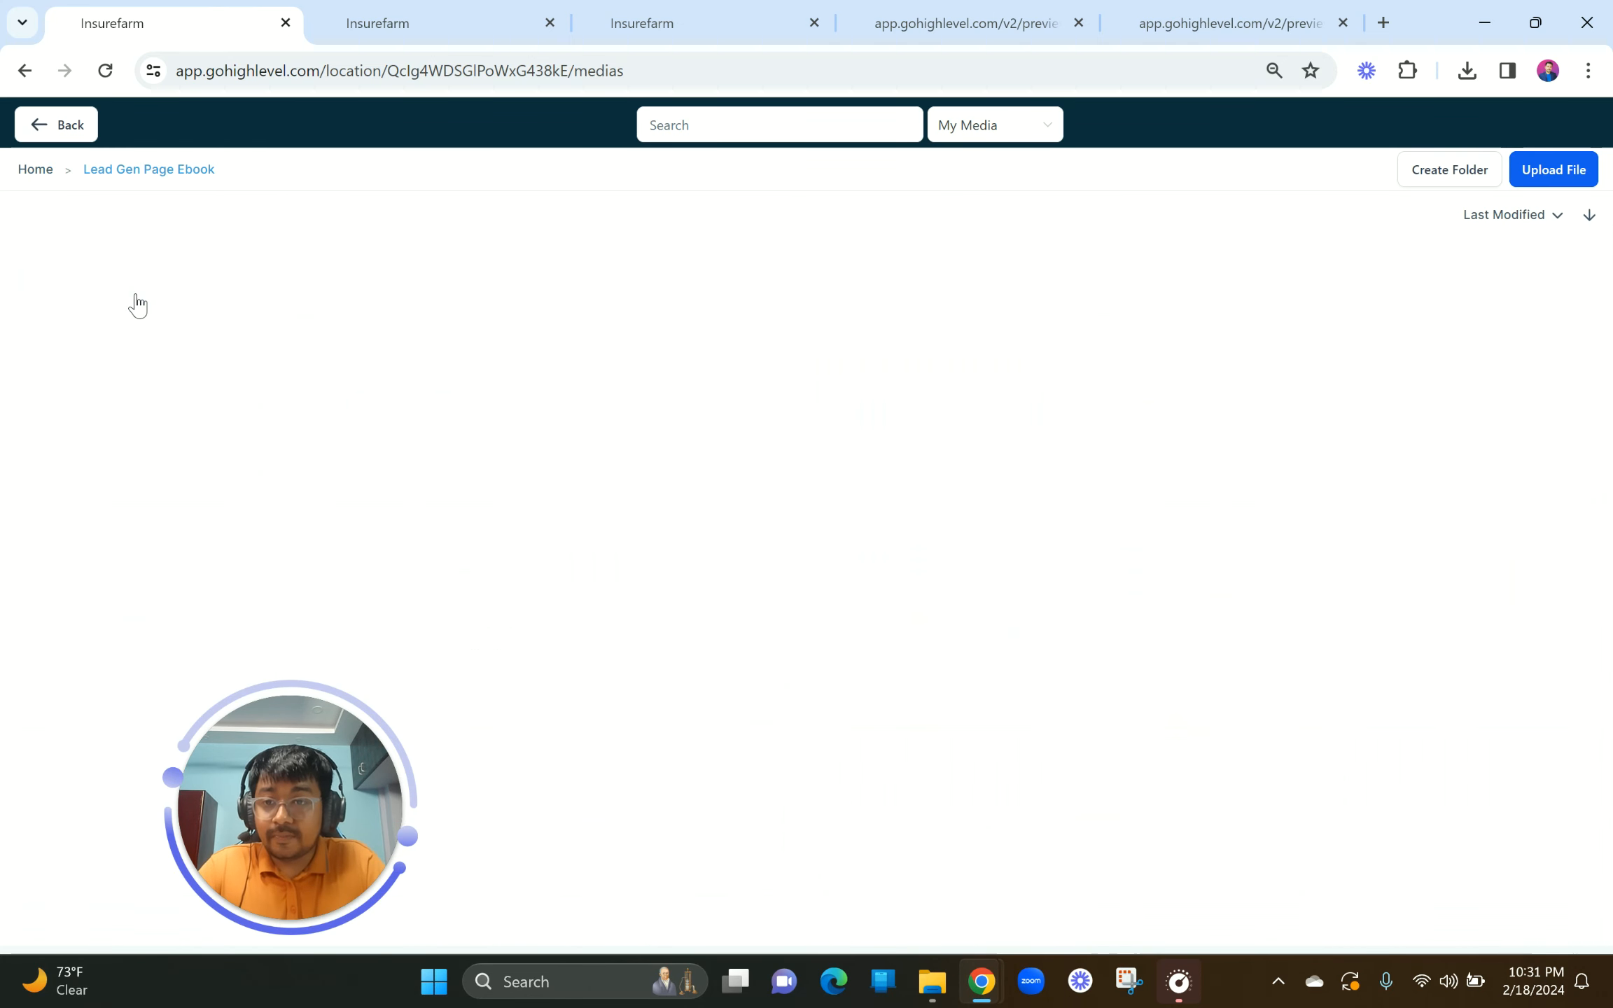
# Step: Upload EBOOK_DEMO.pdf into the Lead Gen Page Ebook folder
pyautogui.click(1550, 183)
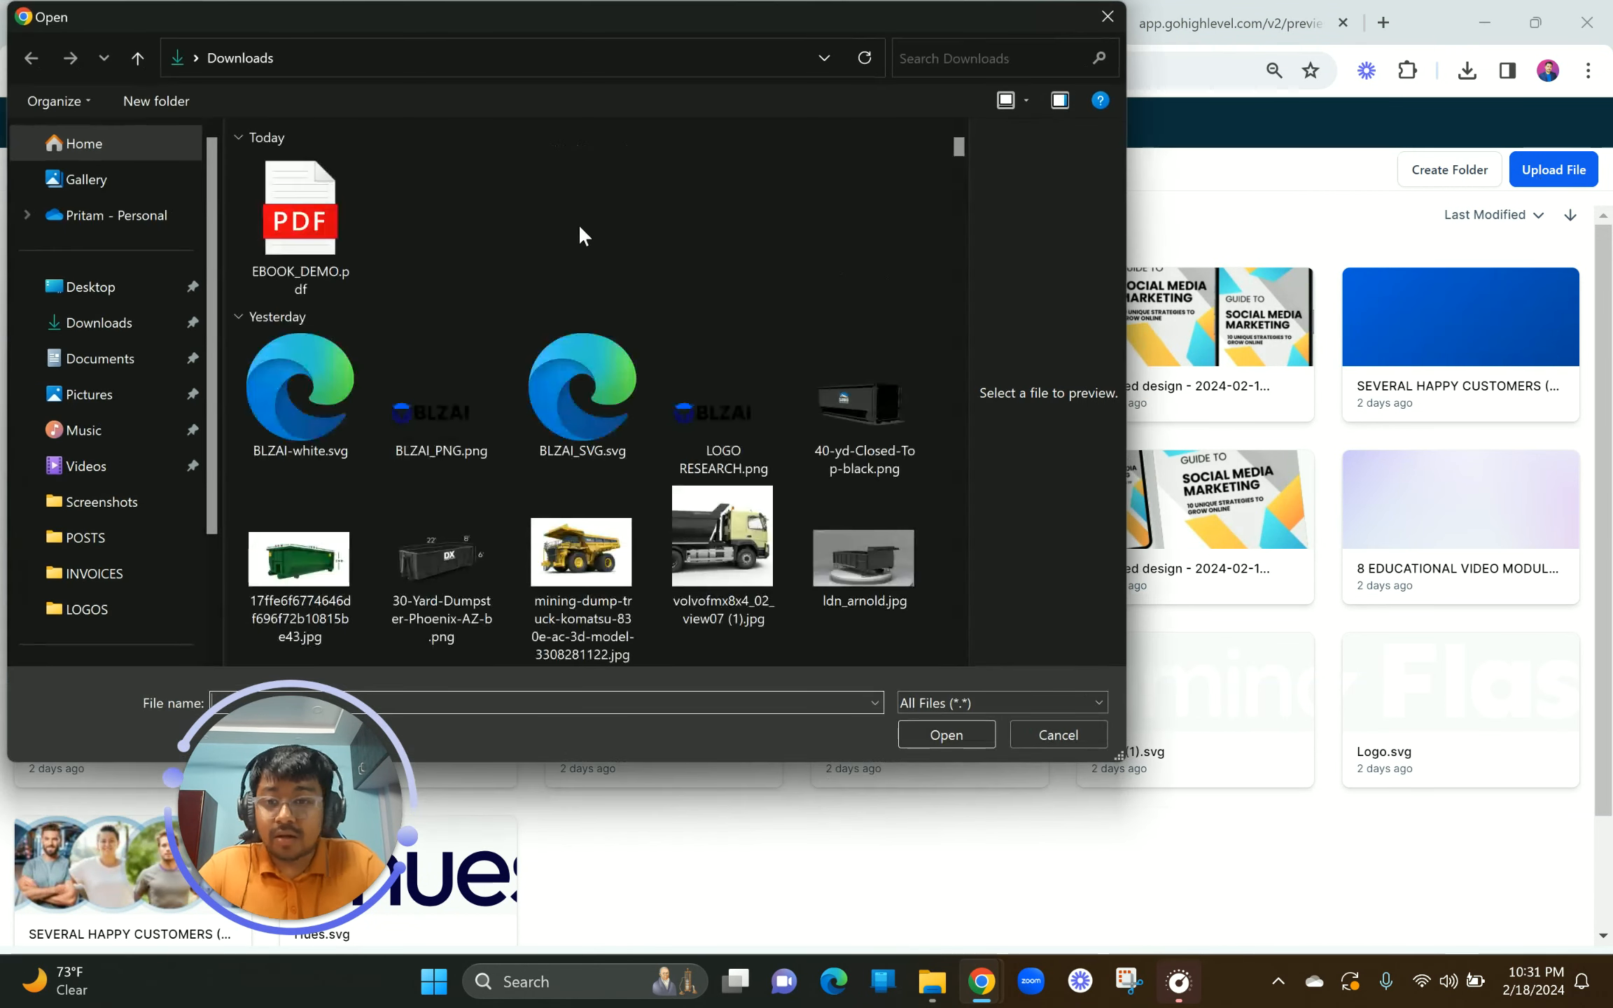
pyautogui.click(309, 204)
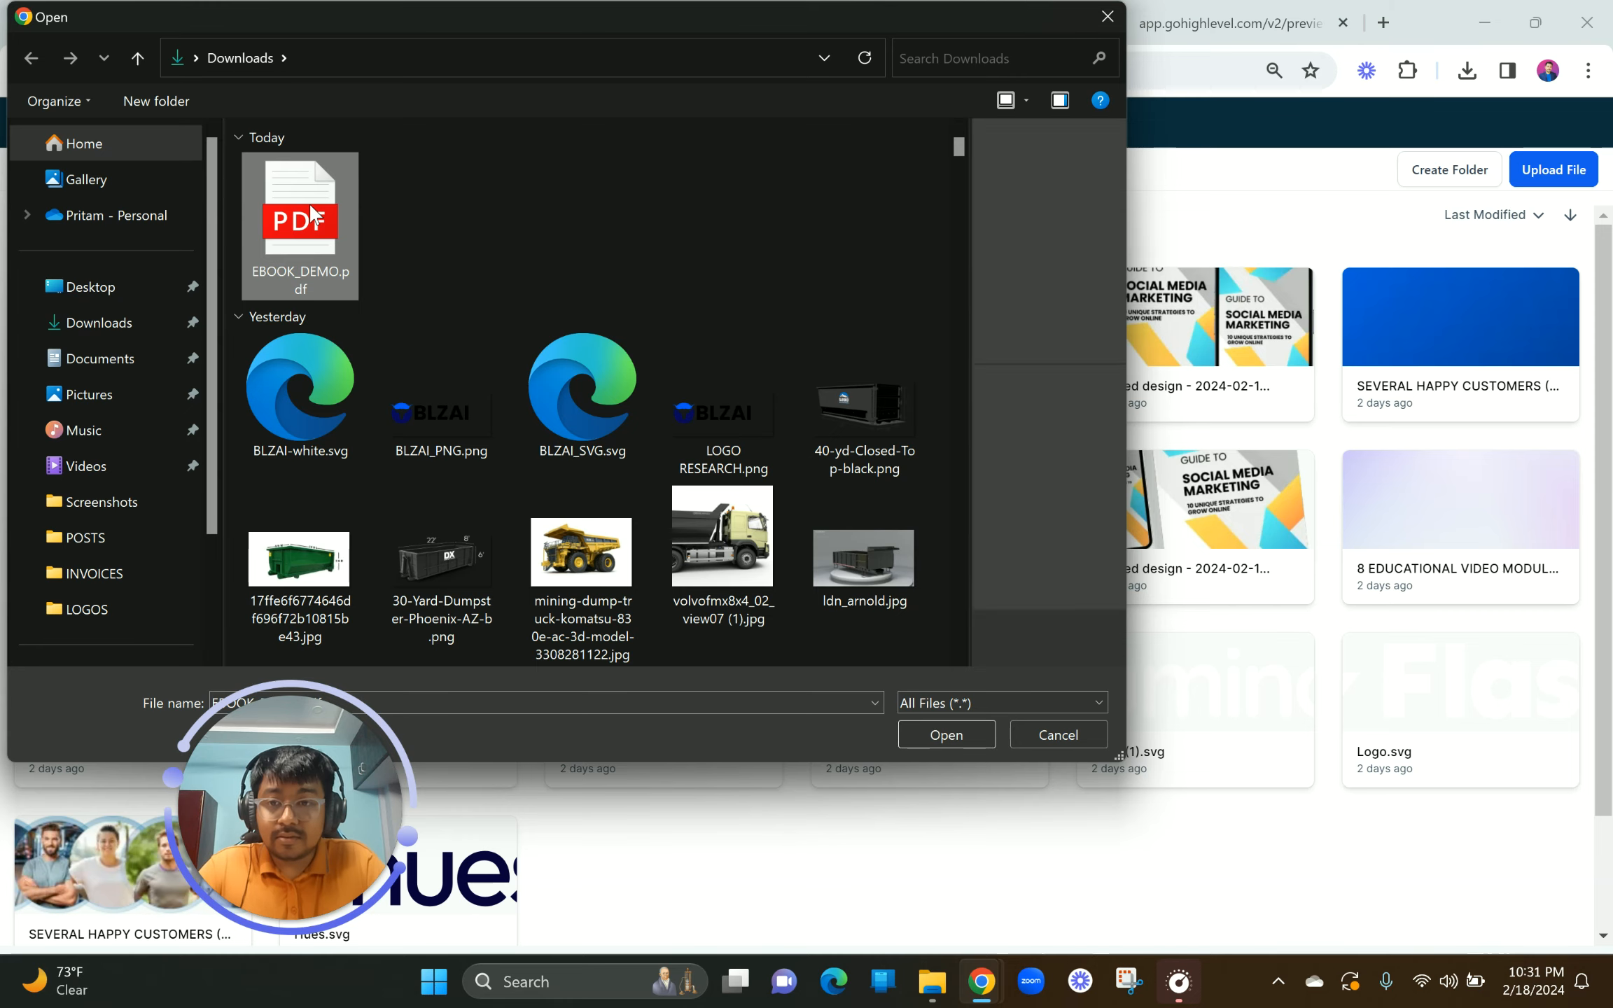
pyautogui.doubleClick(309, 203)
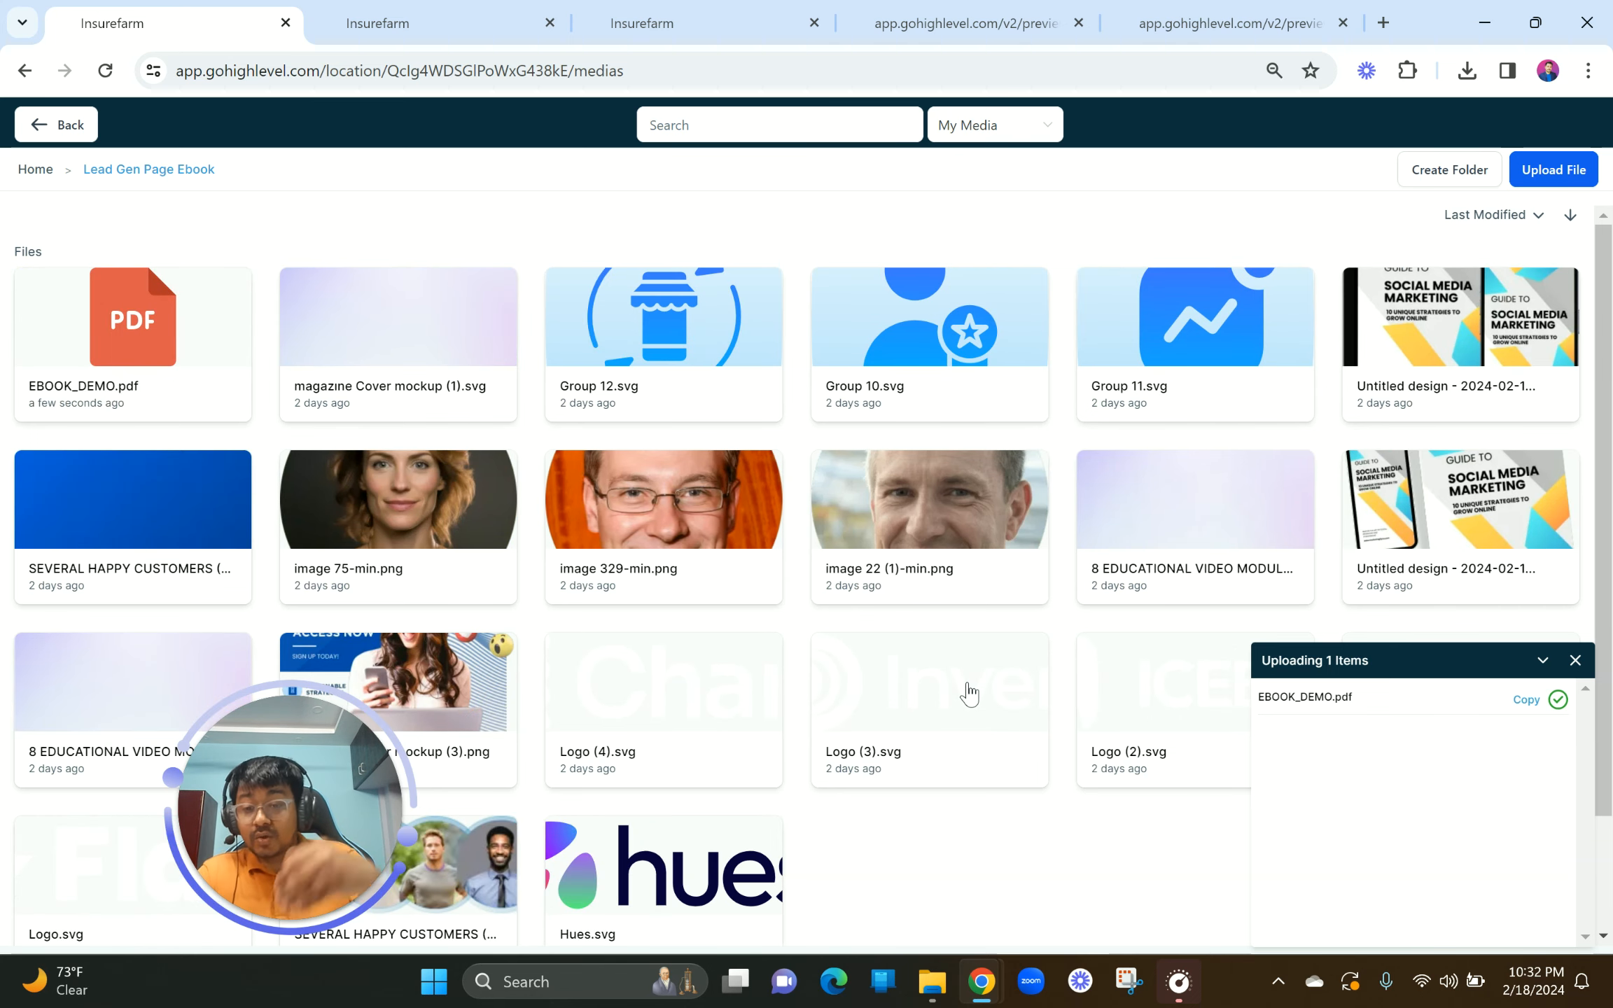
# Step: Copy EBOOK_DEMO.pdf's link and load it in a new browser tab
pyautogui.rightClick(193, 329)
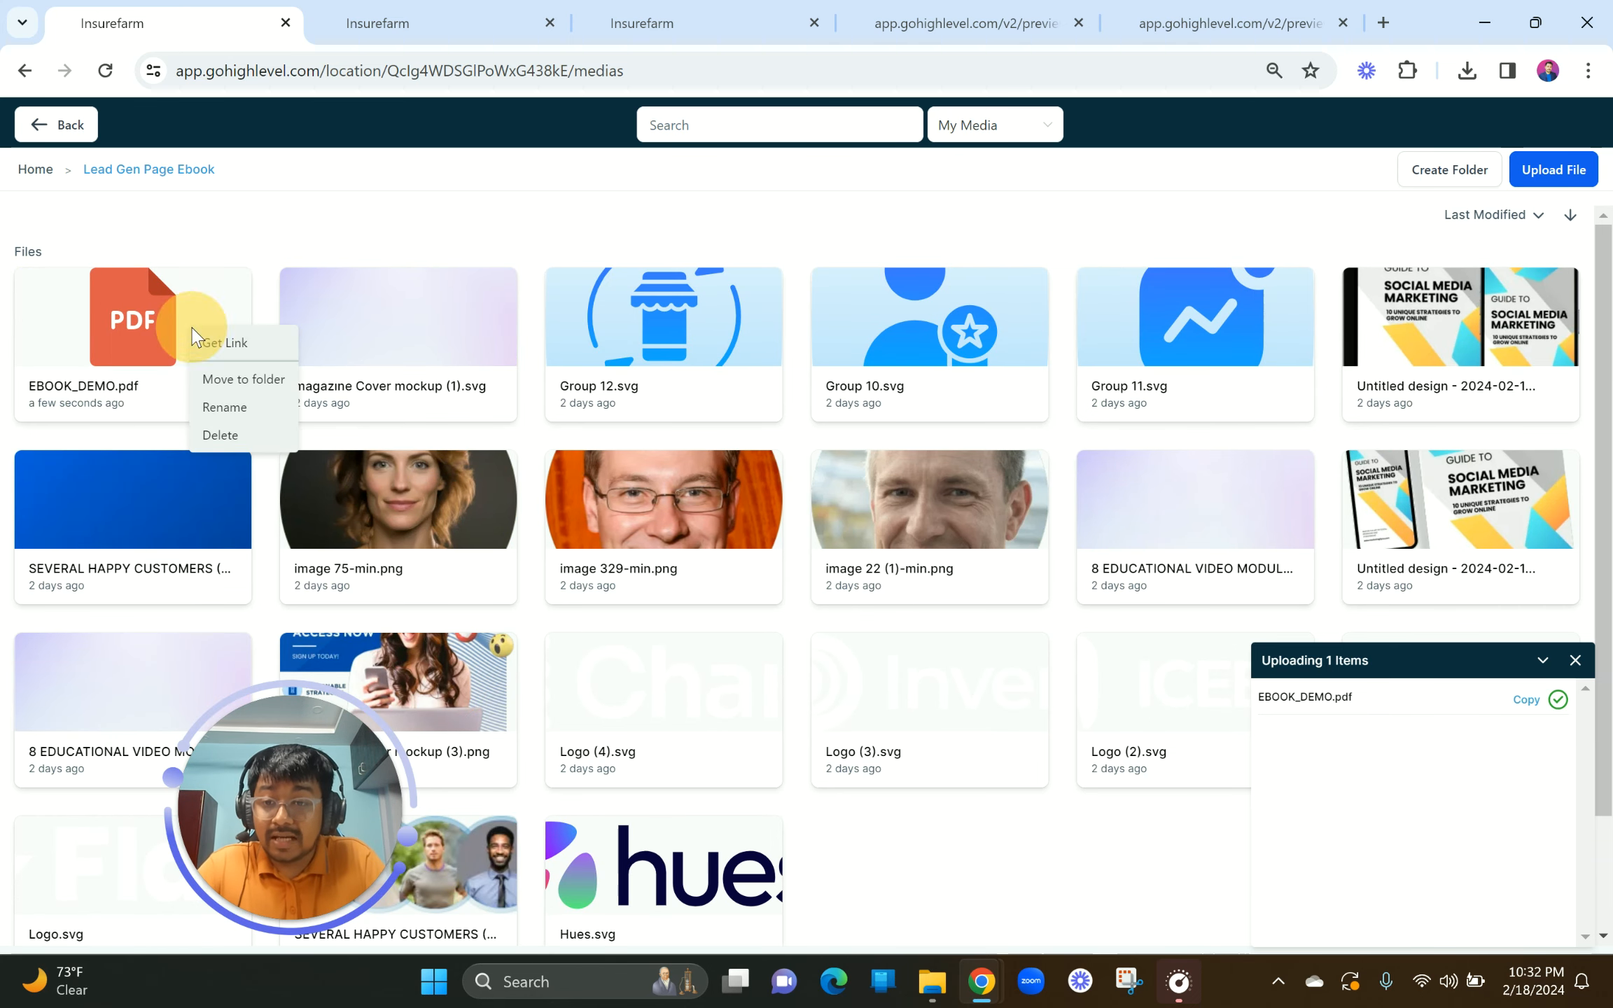
pyautogui.click(224, 343)
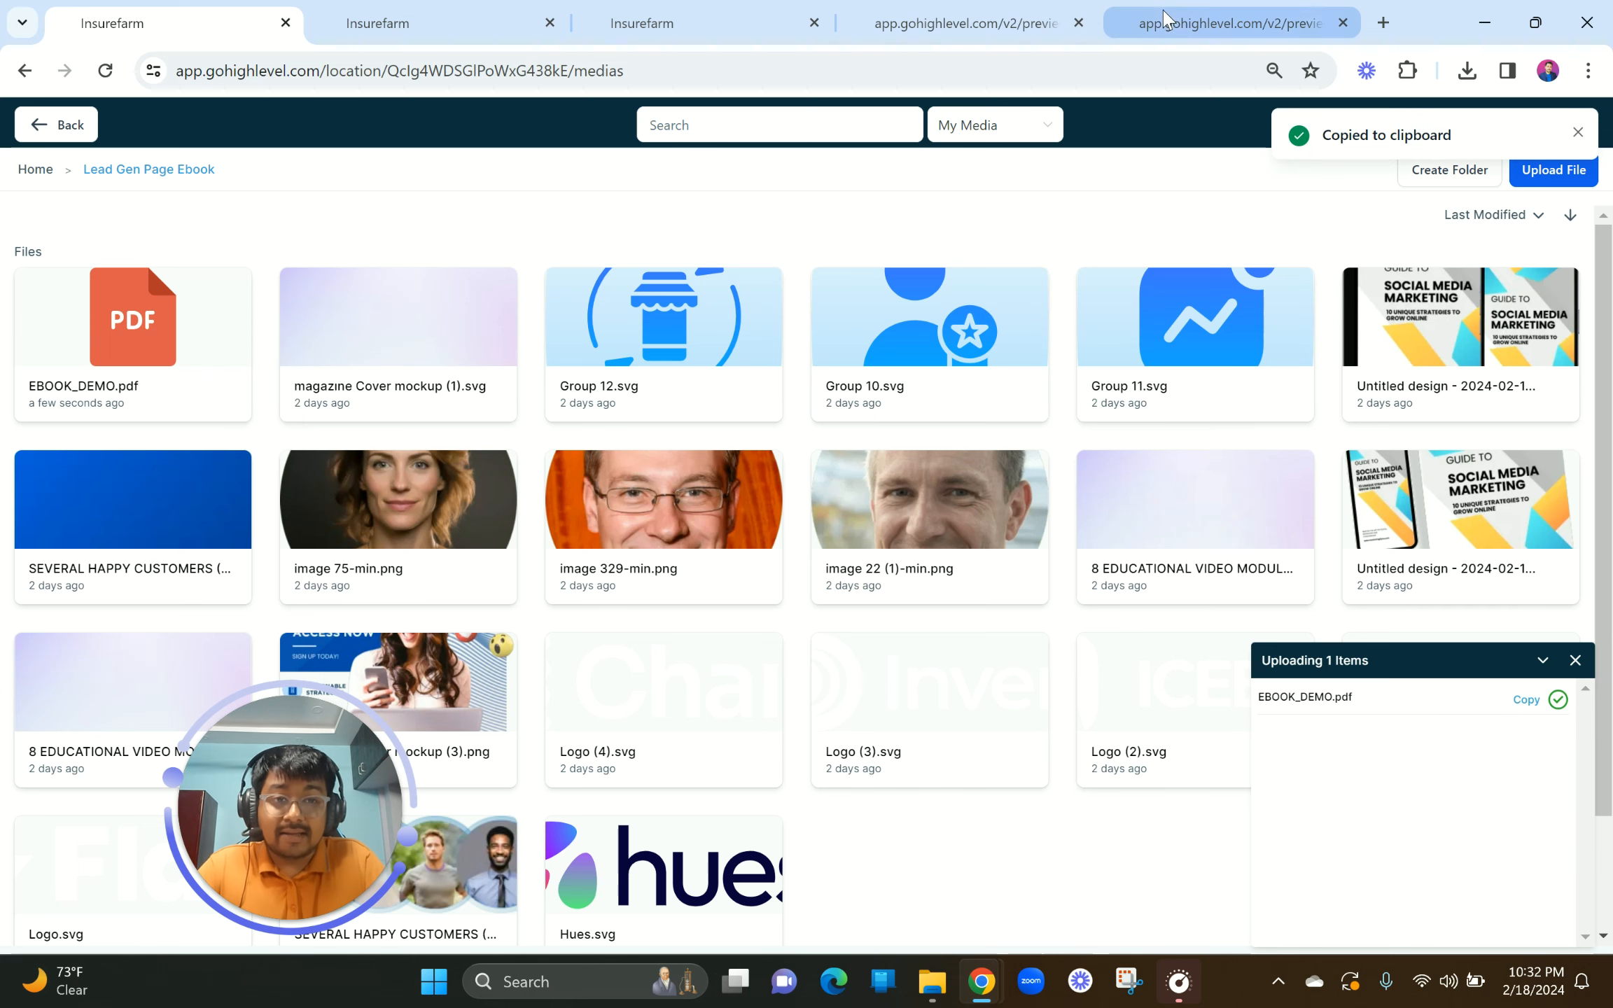
pyautogui.click(1389, 22)
pyautogui.hotkey('ctrl', 'v')
pyautogui.press('Return')
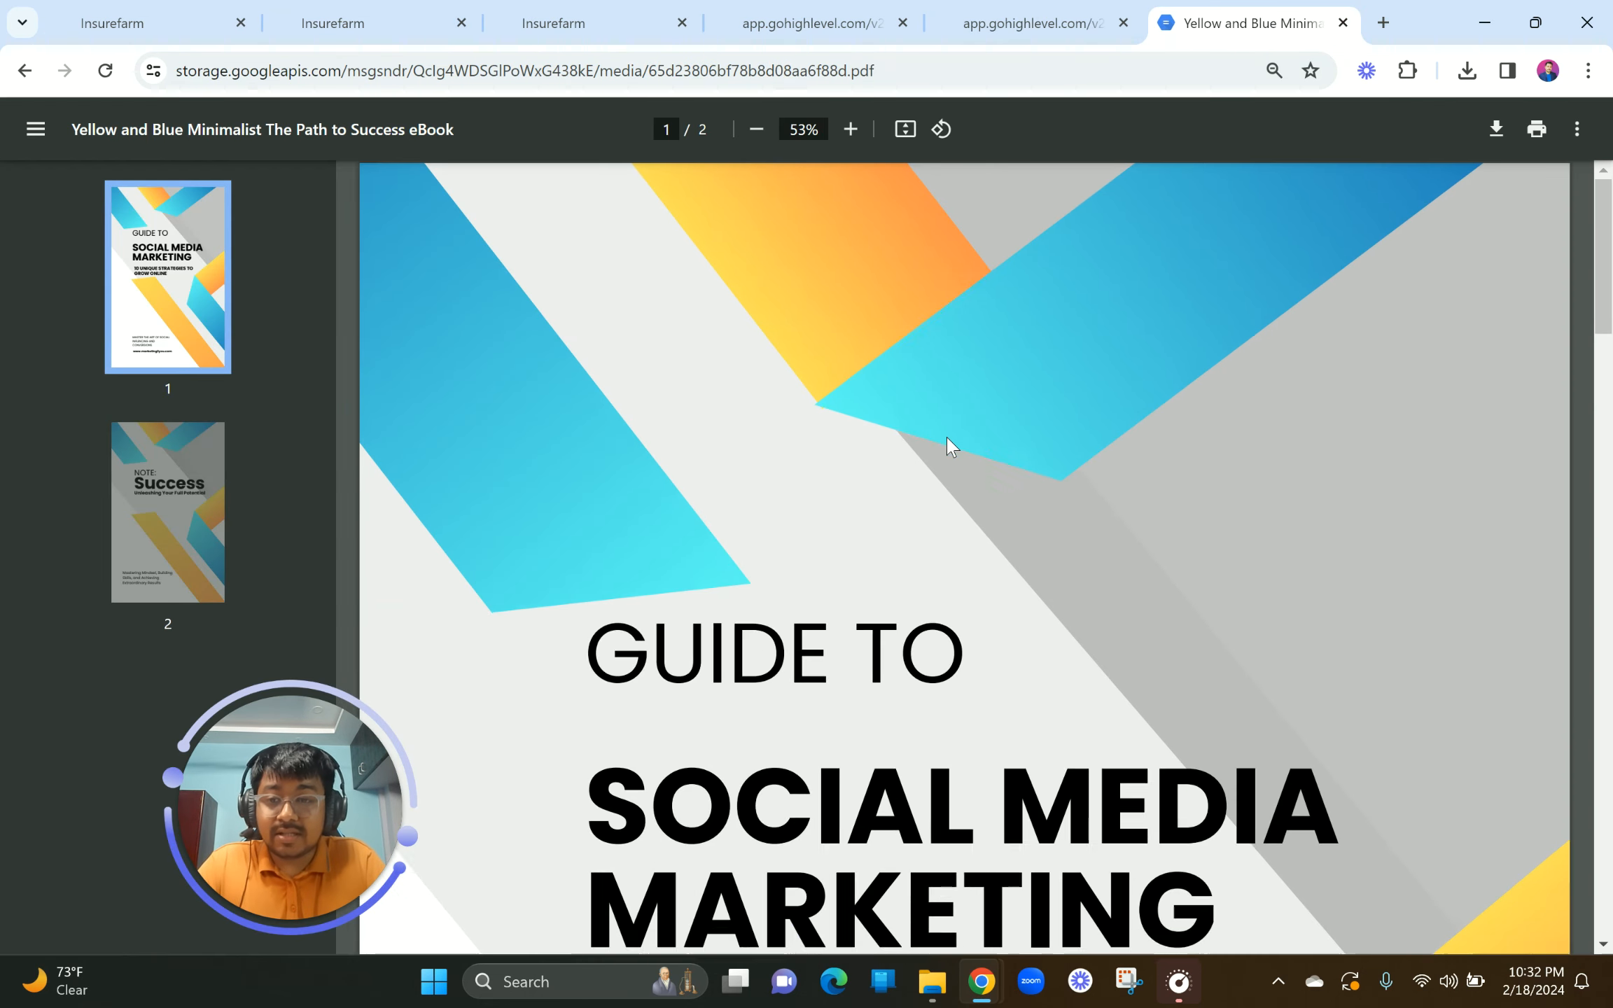
# Step: Scroll through the Social Media Marketing ebook PDF, then return to the media library tab
pyautogui.scroll(-10, 902, 574)
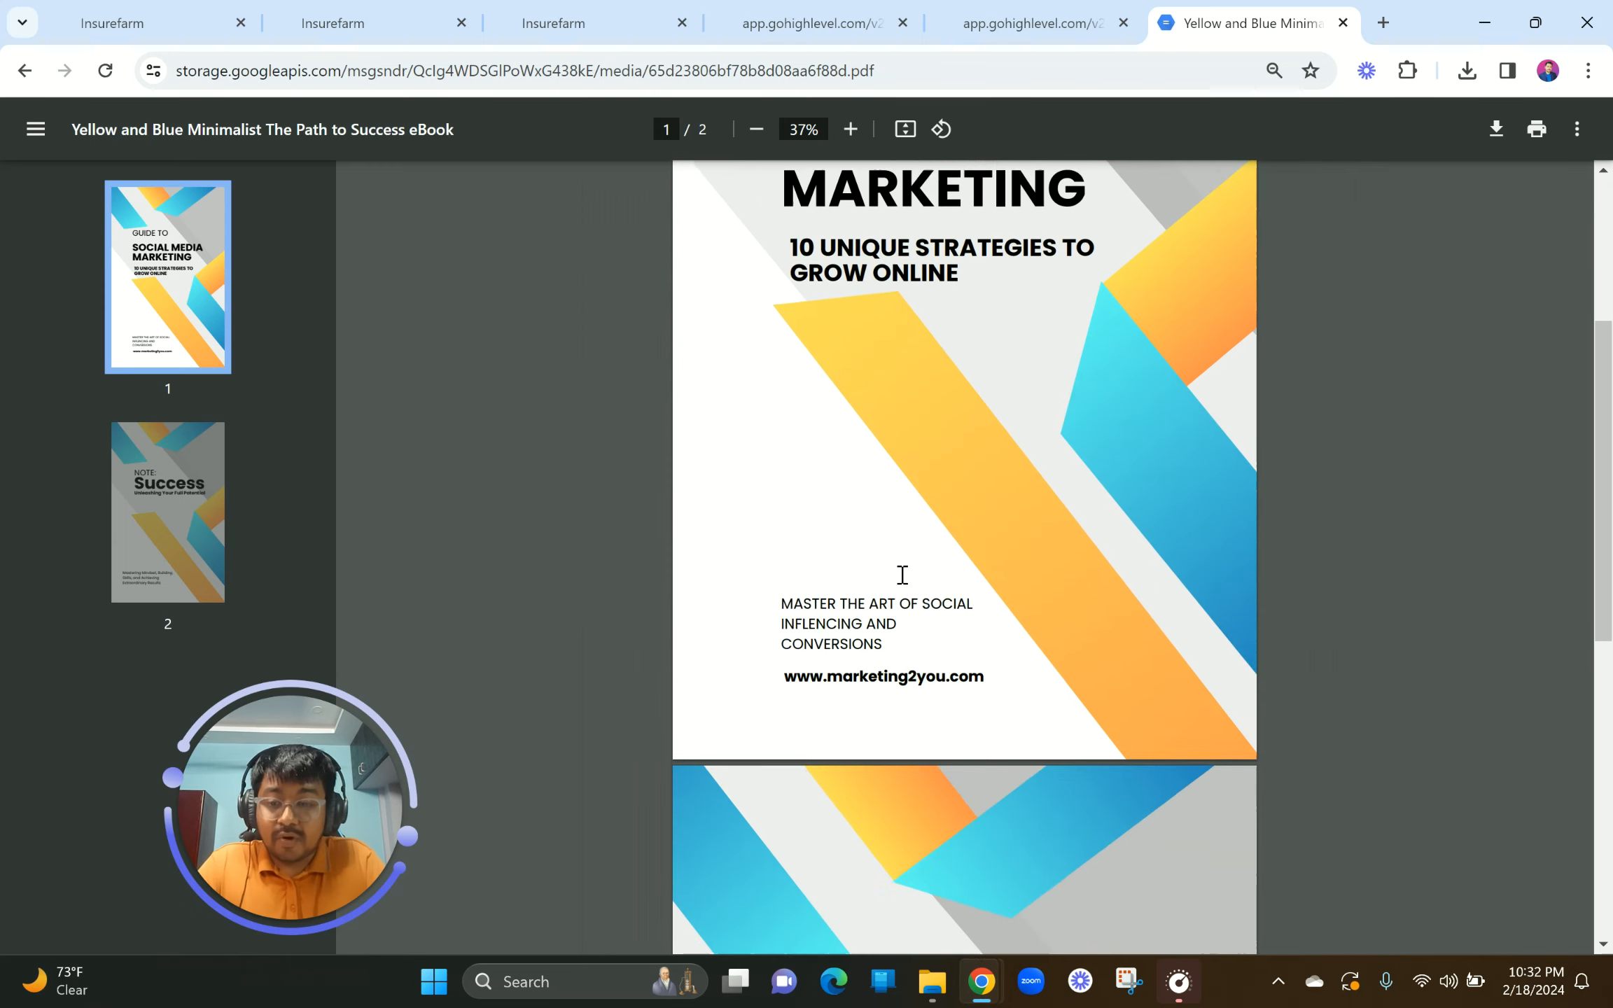
pyautogui.scroll(10, 902, 574)
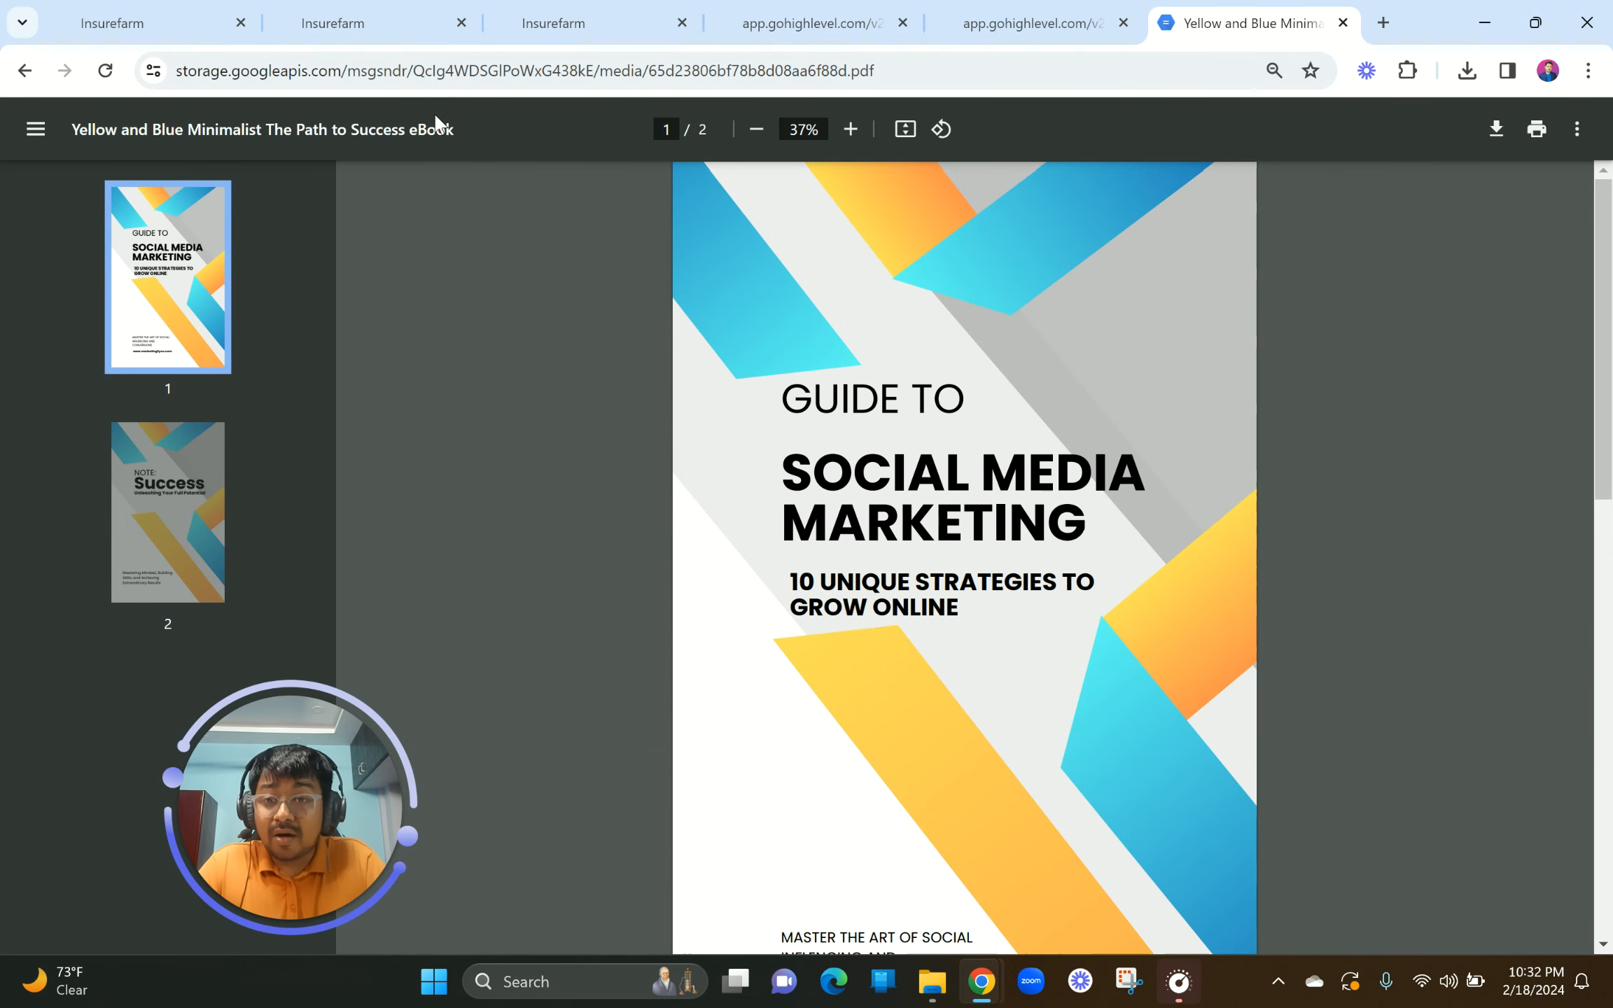
pyautogui.click(364, 12)
pyautogui.click(196, 21)
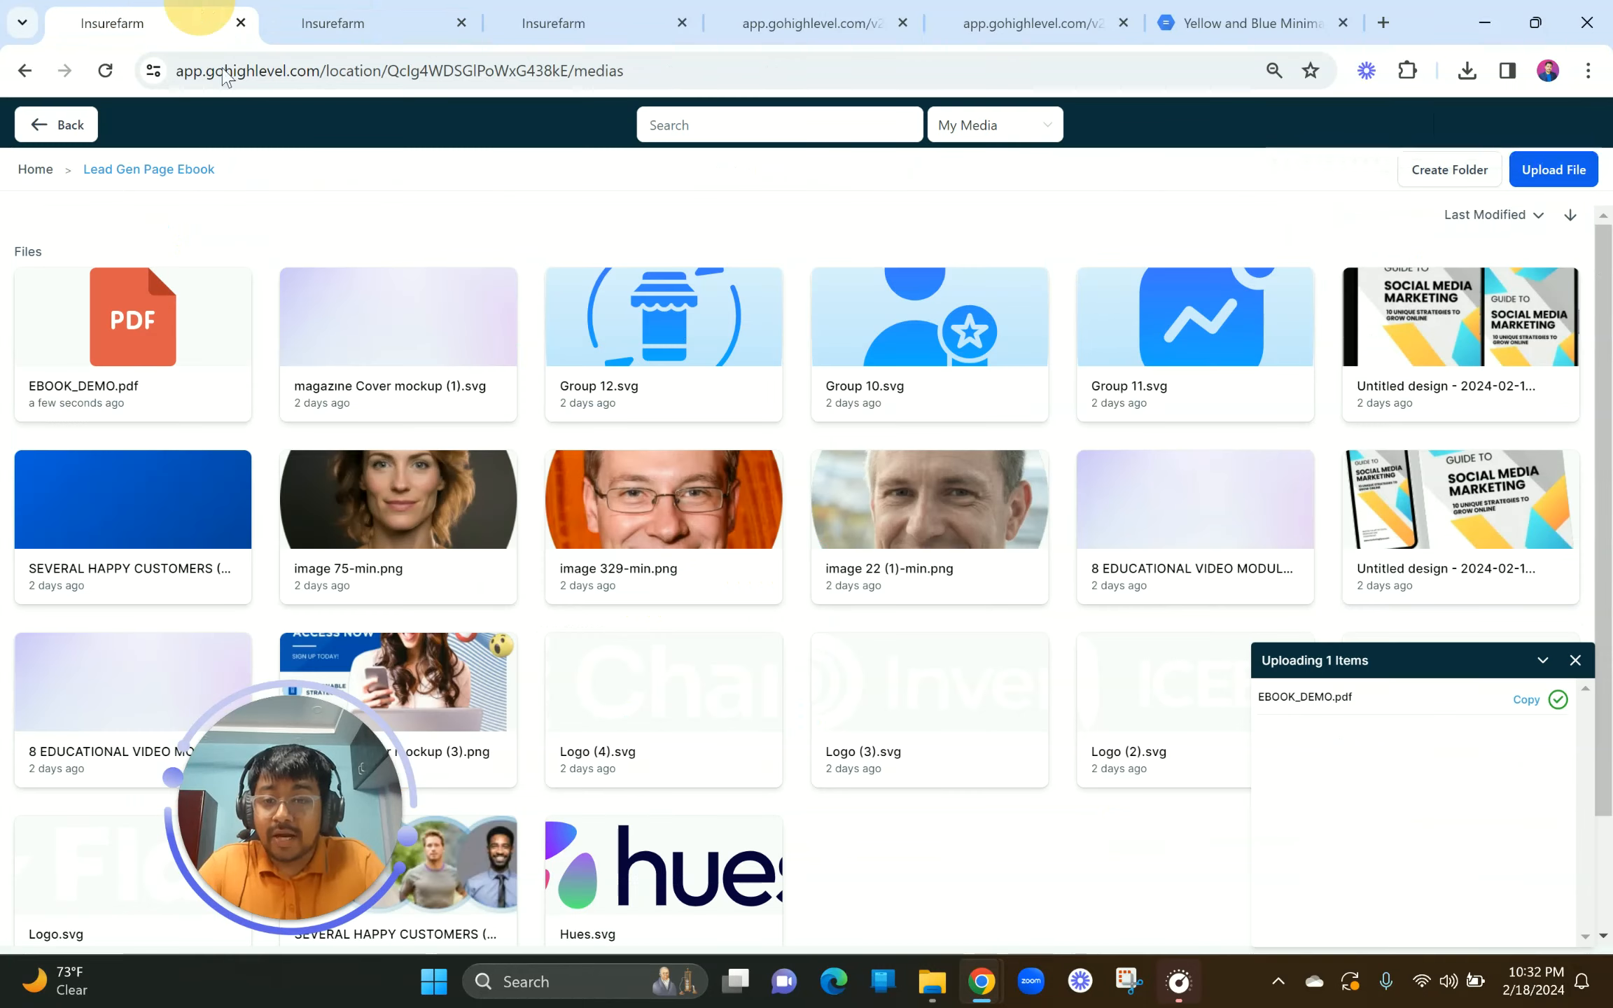
# Step: Back out of the media library to the dashboard and open Automation workflows
pyautogui.click(49, 133)
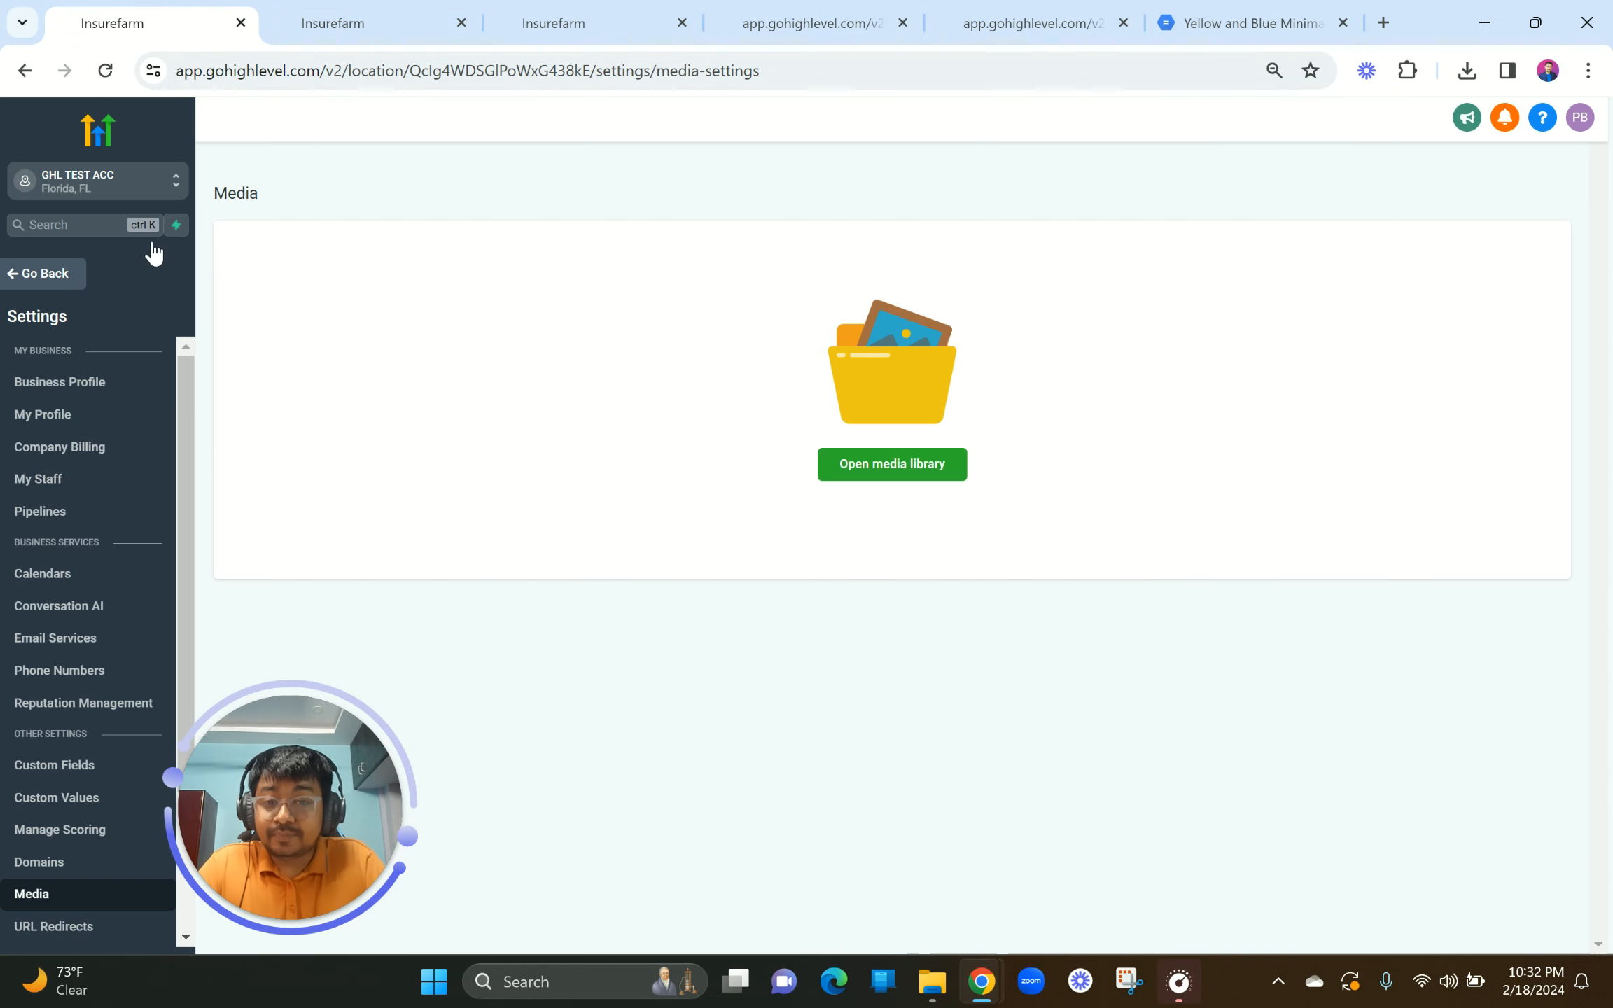
pyautogui.click(20, 277)
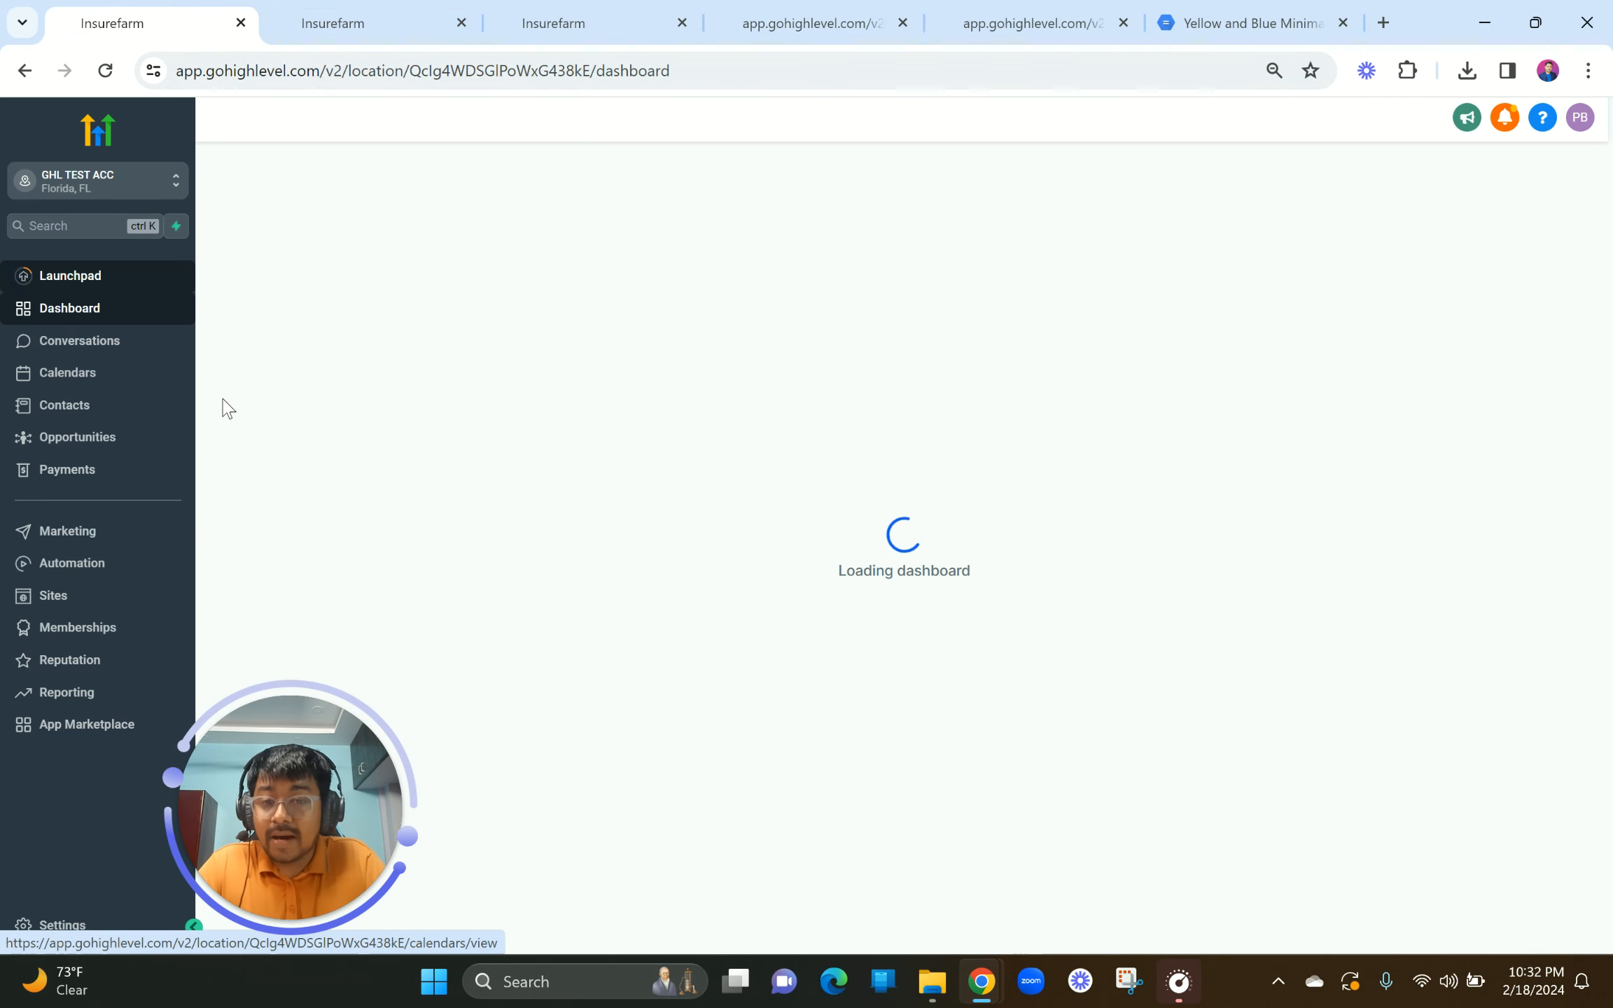
pyautogui.click(59, 571)
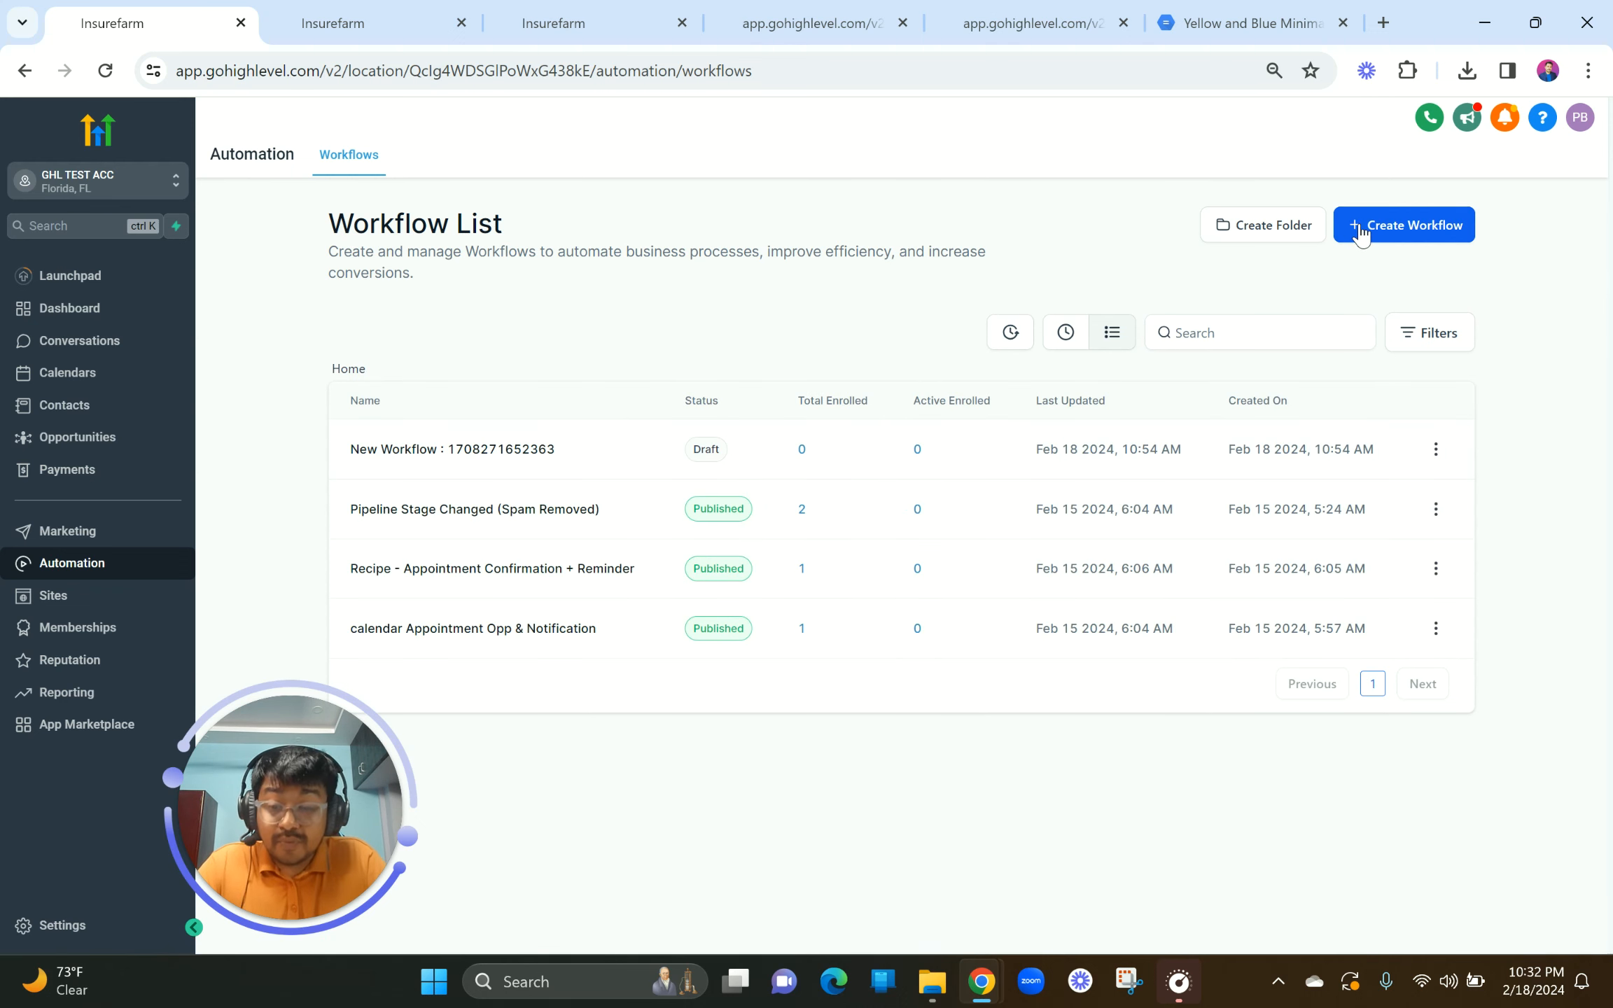
# Step: Create a new workflow using the Start from scratch option
pyautogui.click(1456, 240)
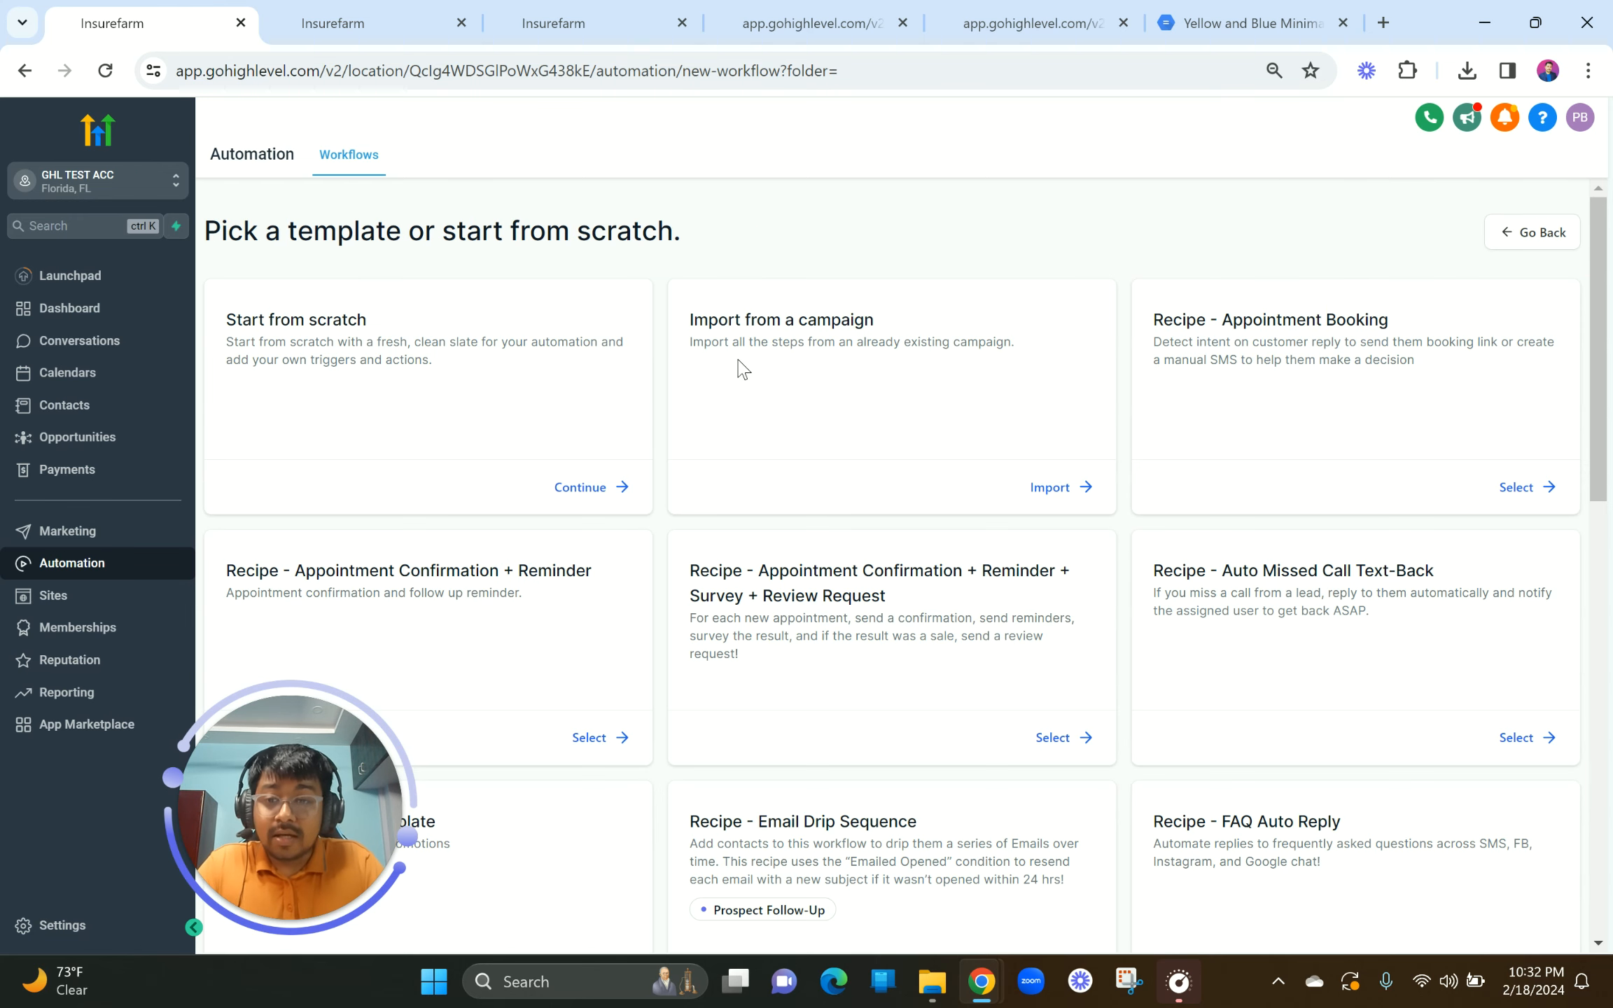
pyautogui.scroll(-5, 978, 710)
pyautogui.scroll(-10, 978, 711)
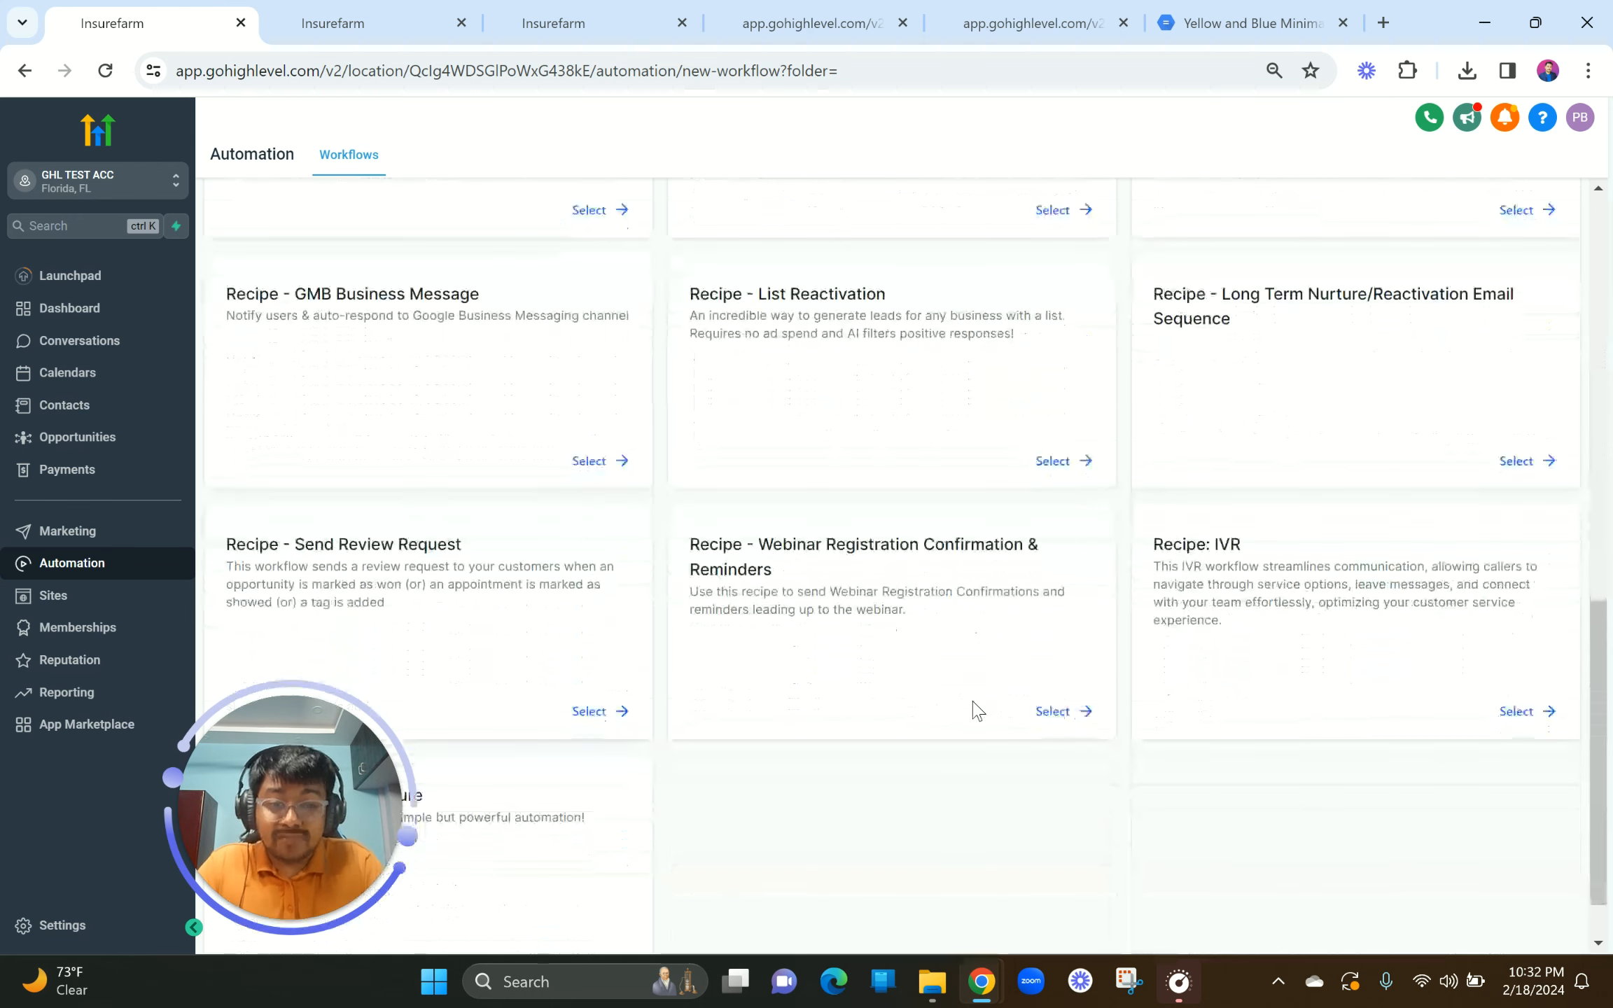
pyautogui.scroll(15, 978, 710)
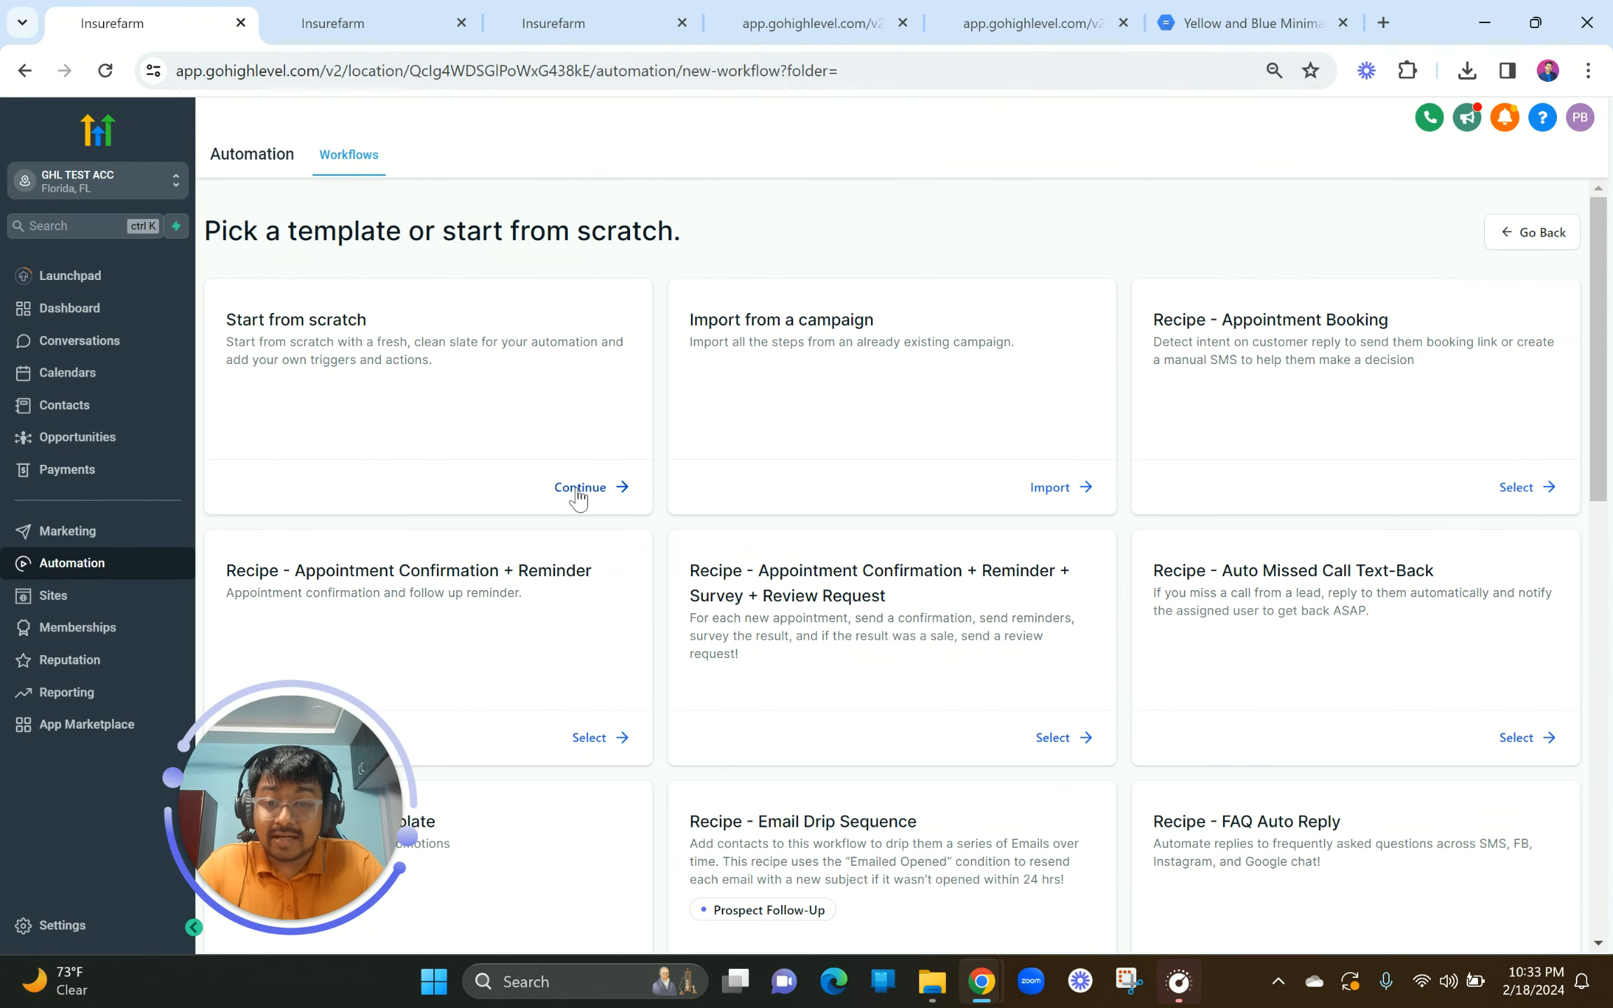
pyautogui.moveTo(217, 320); pyautogui.dragTo(438, 324)
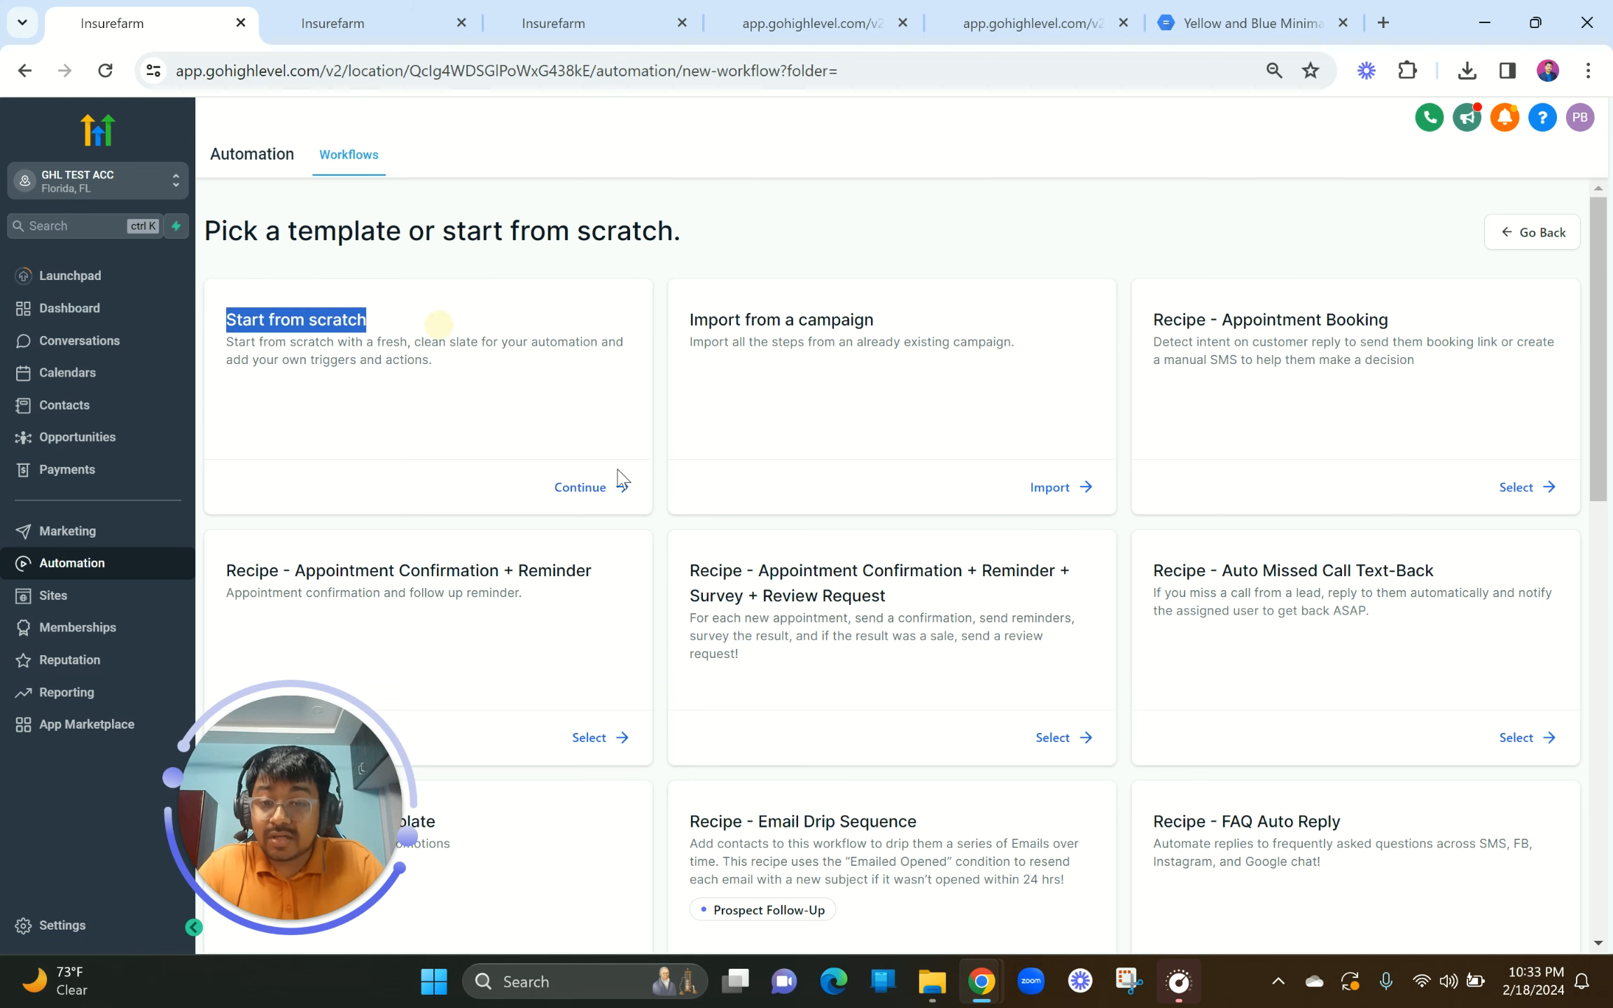
pyautogui.click(575, 495)
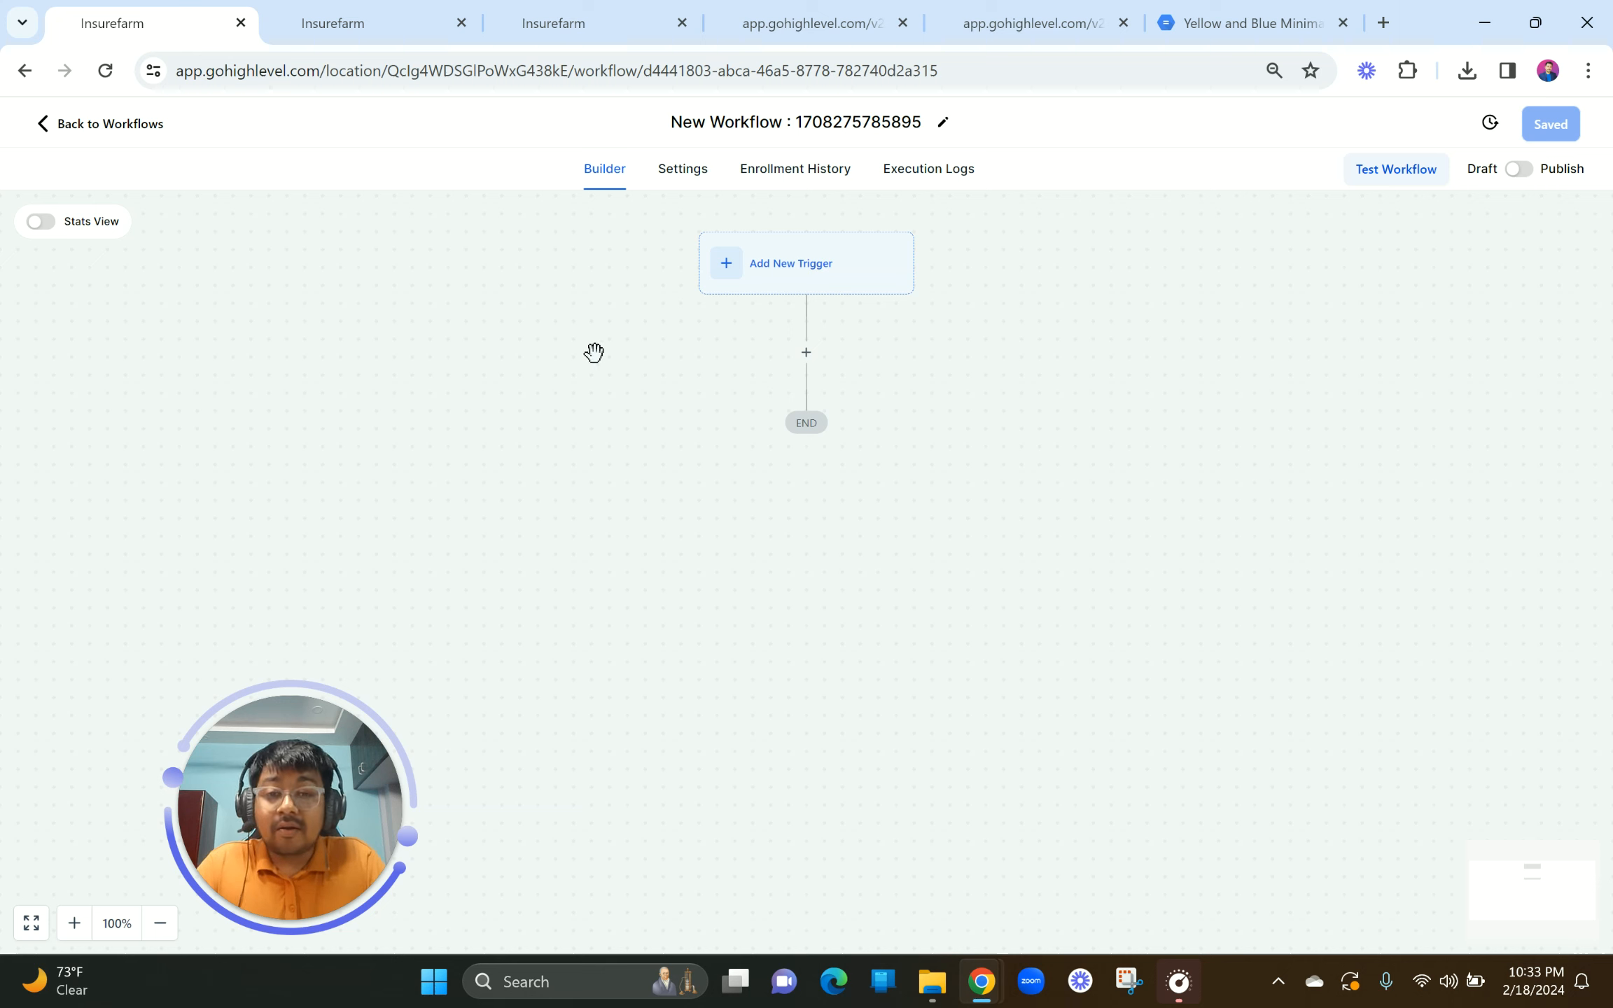
# Step: Rename the workflow to 'Lead gen Ebook Delivery'
pyautogui.click(757, 119)
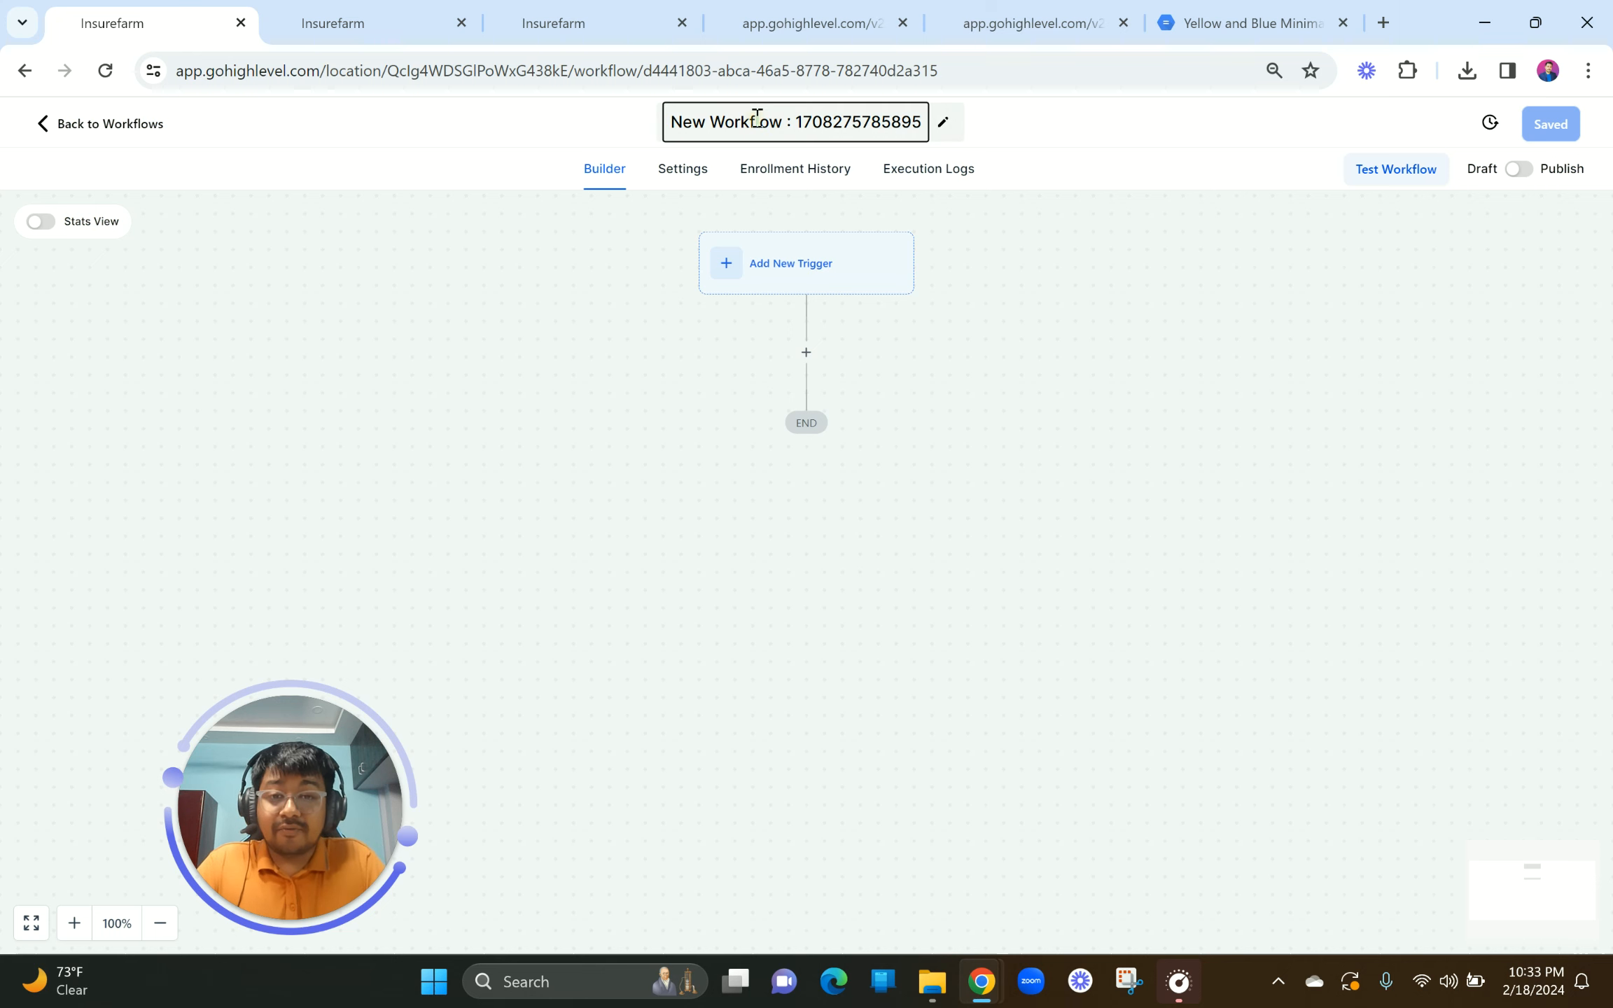
pyautogui.hotkey('ctrl', 'a')
pyautogui.write('Lead gen ')
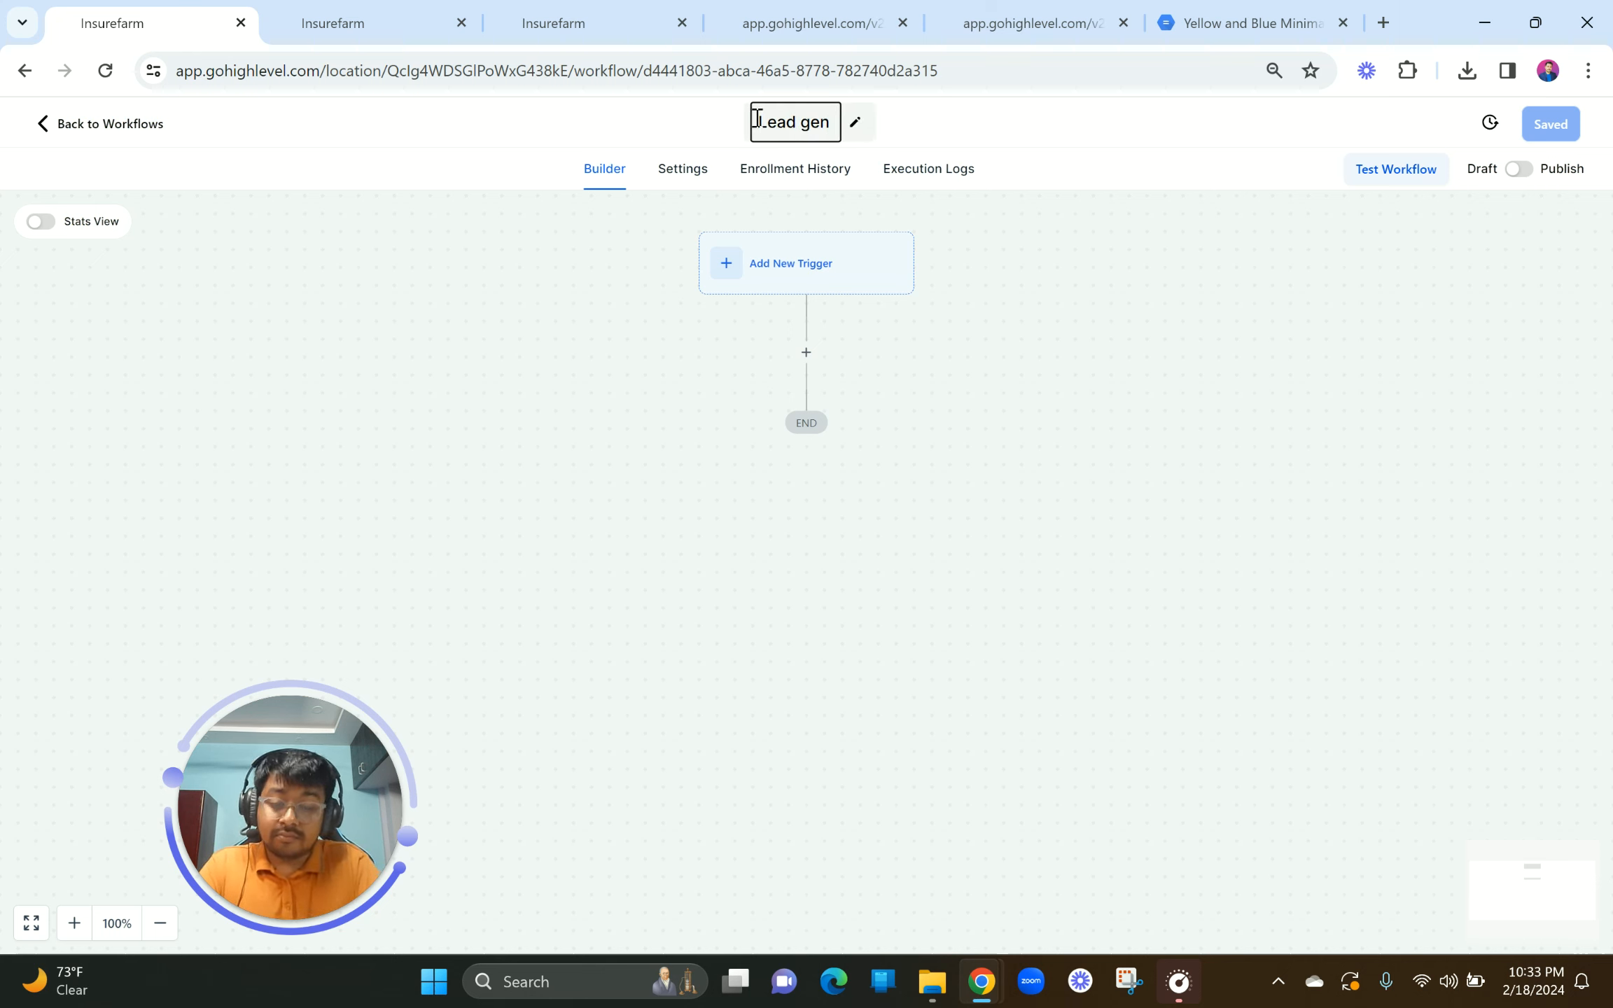
pyautogui.write('Eboo')
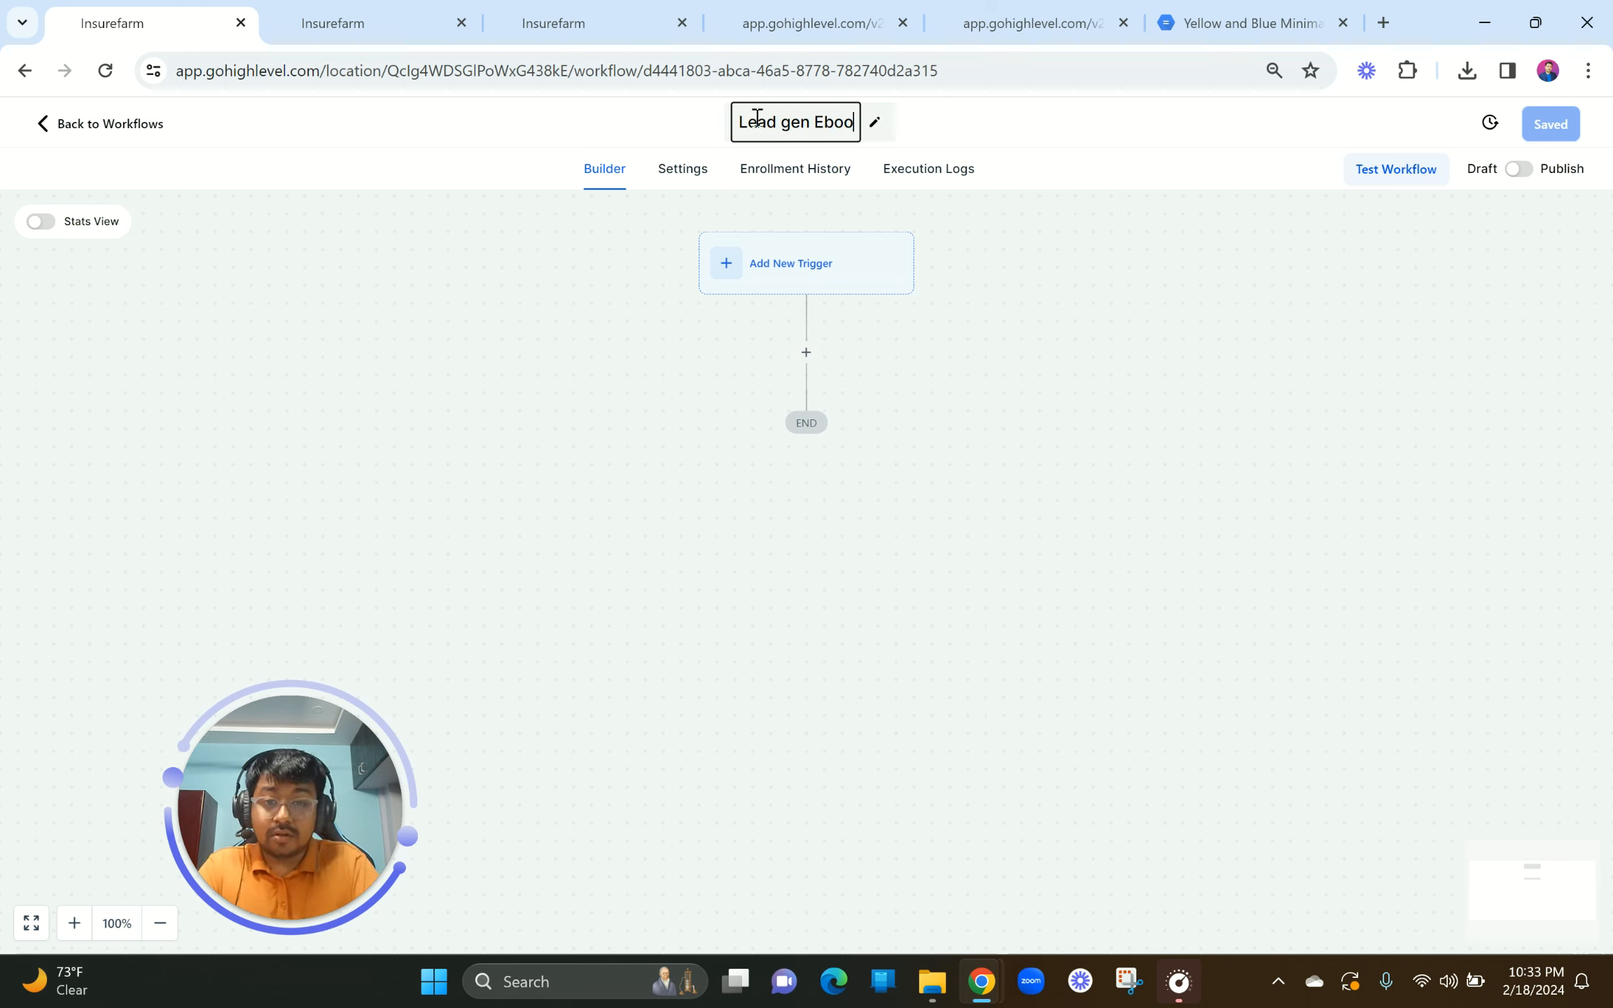
pyautogui.write('k Delivery')
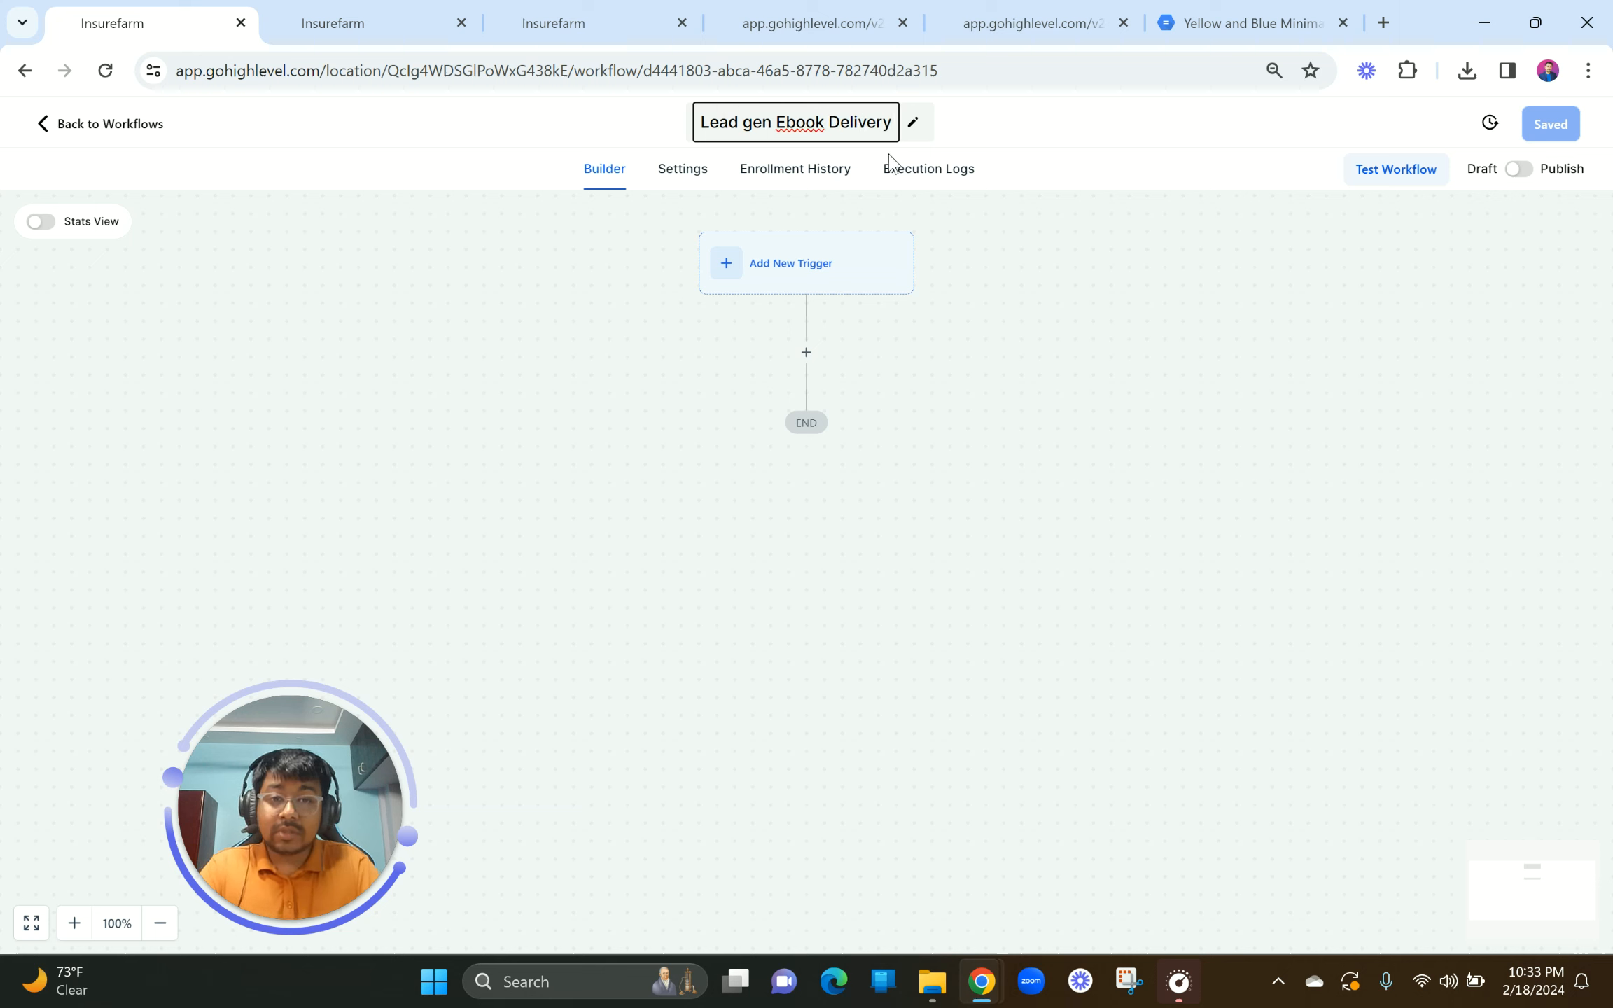
pyautogui.click(990, 216)
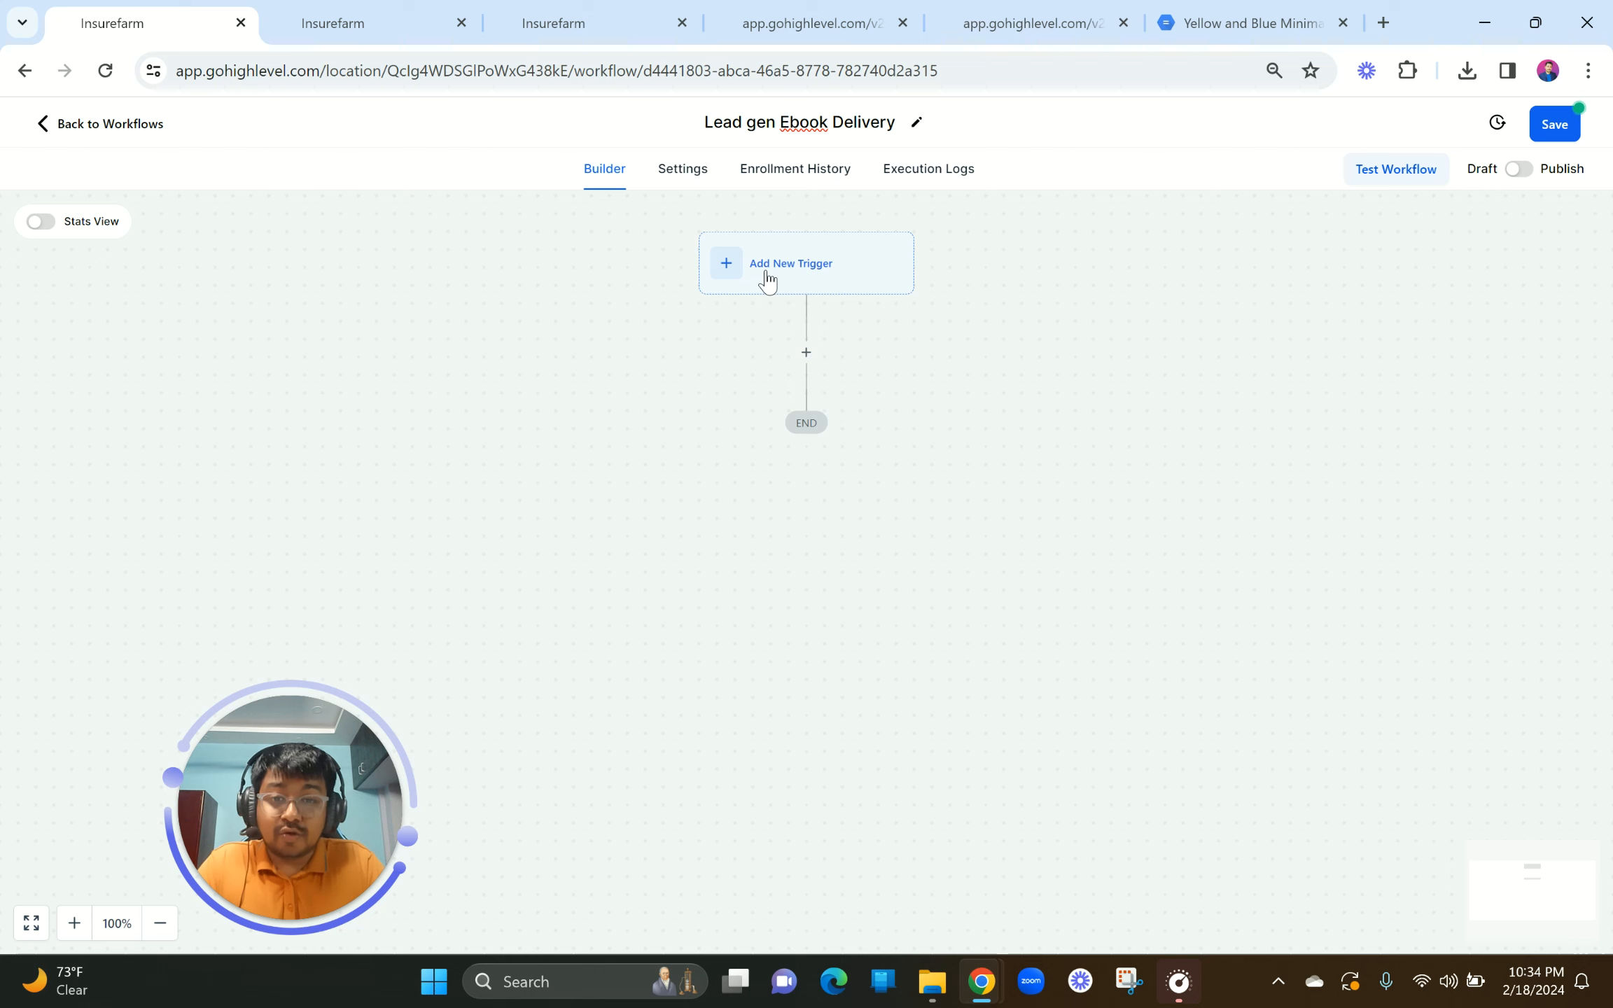
# Step: Add a Form Submitted trigger named 'Lead Gen Form' and add a filter row to it
pyautogui.click(768, 280)
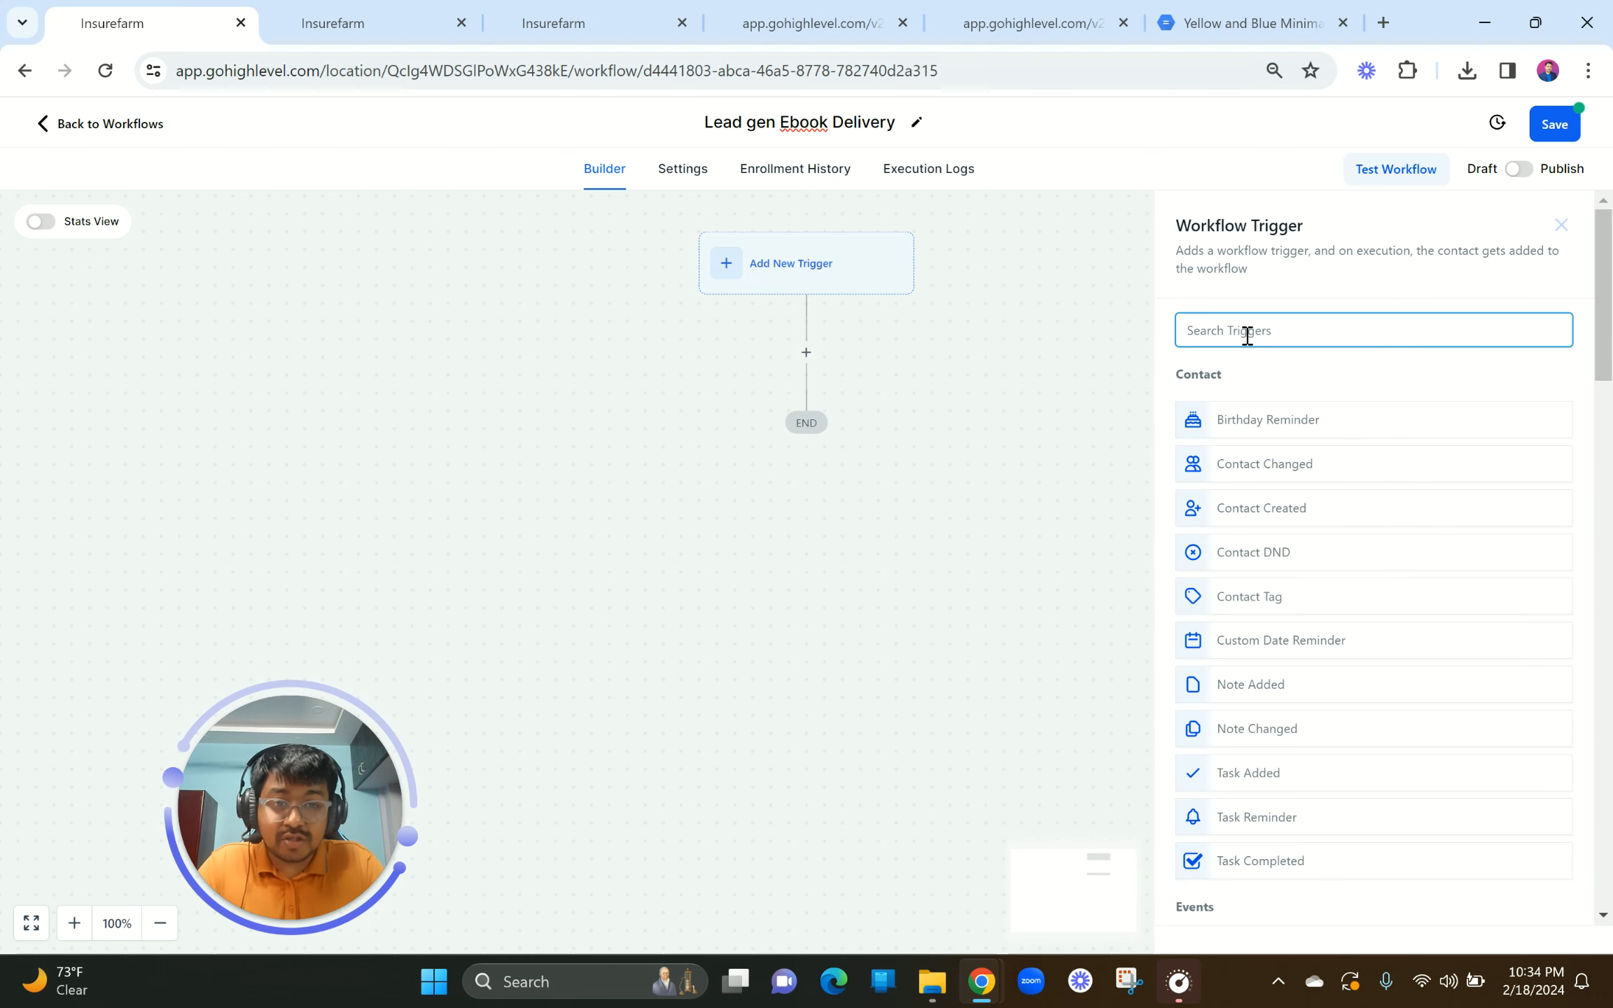
pyautogui.write('form')
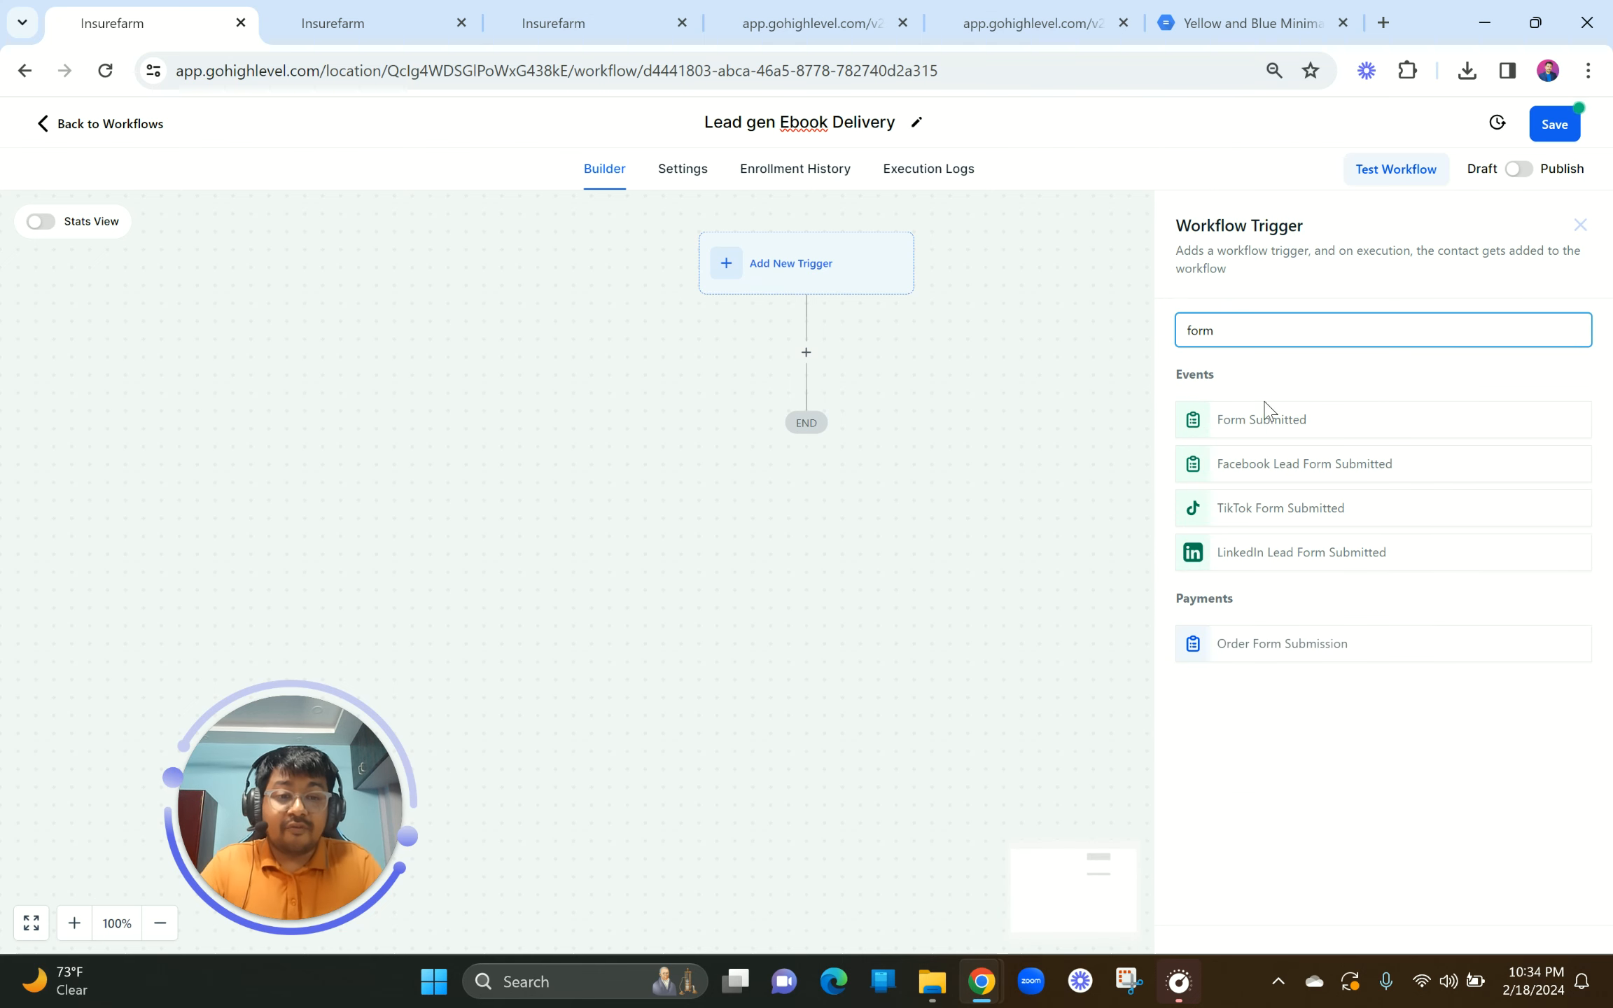
pyautogui.click(1264, 420)
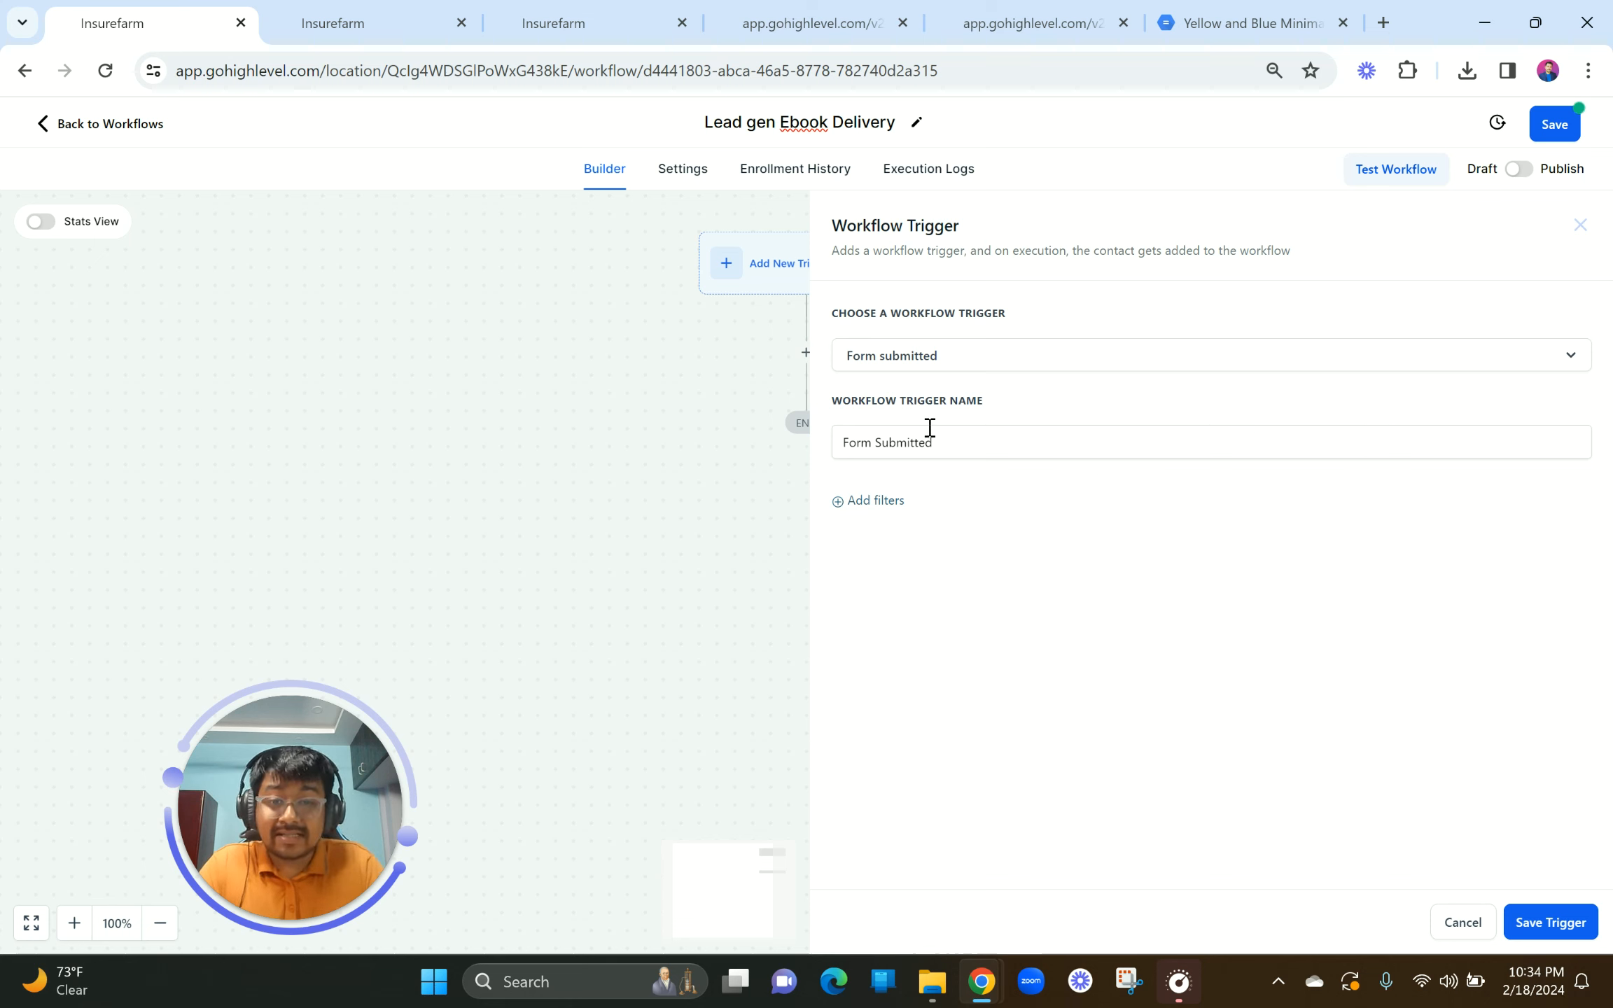
pyautogui.moveTo(954, 436); pyautogui.dragTo(814, 439)
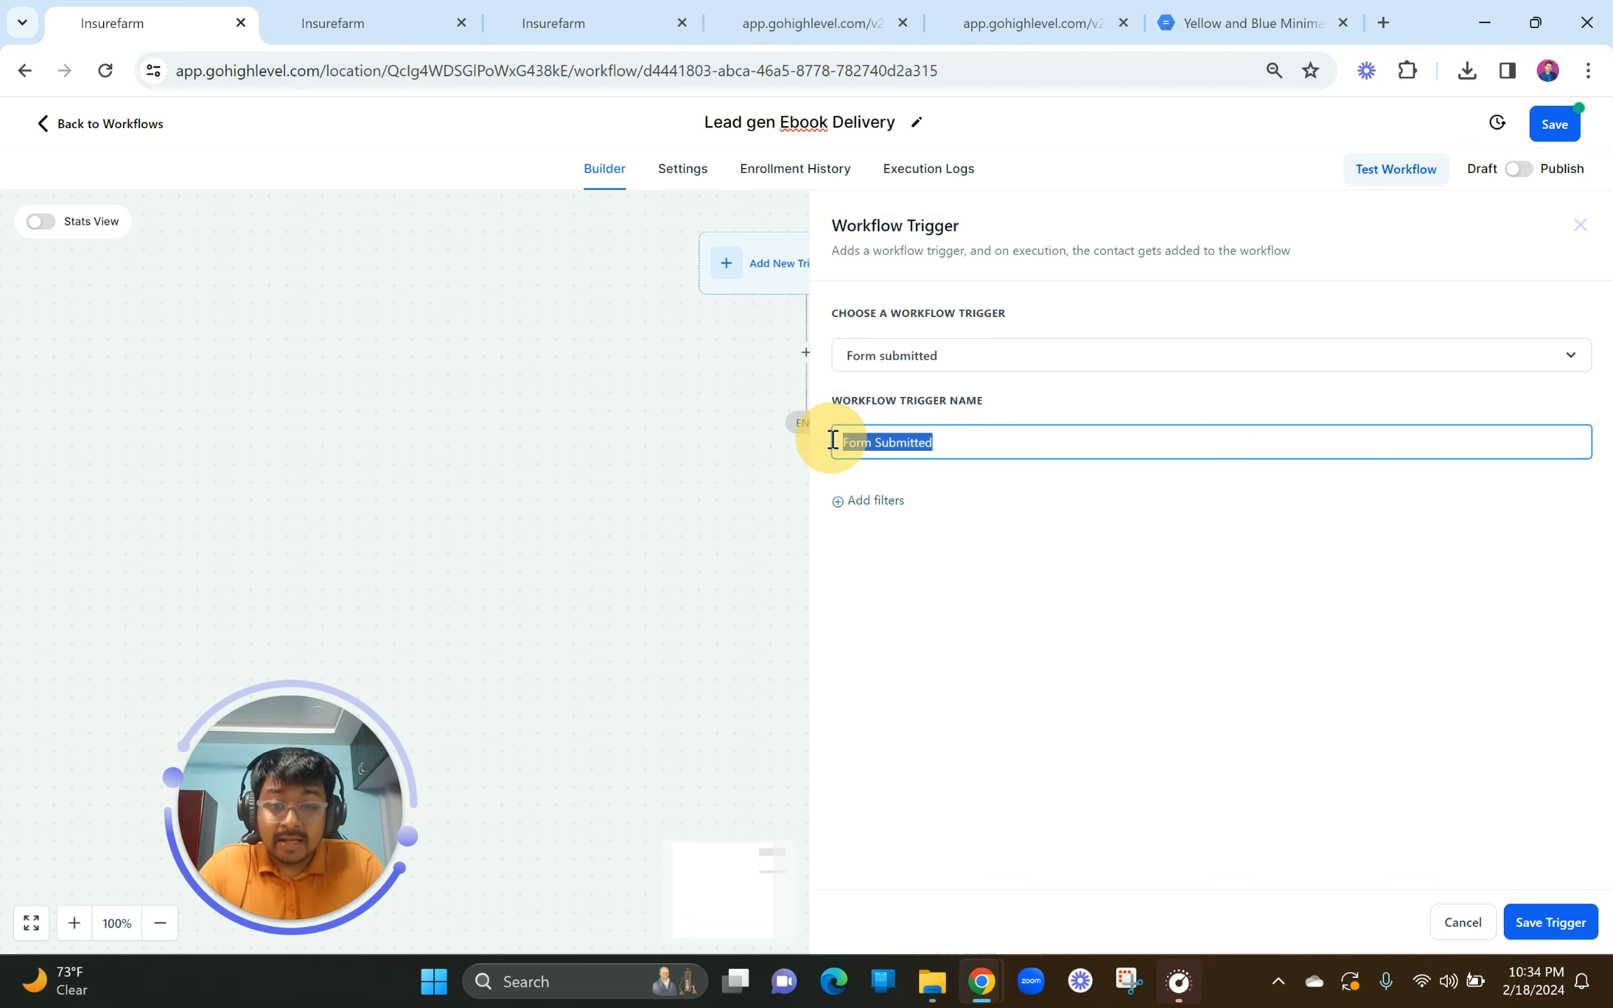
pyautogui.write('Lead Gen Form')
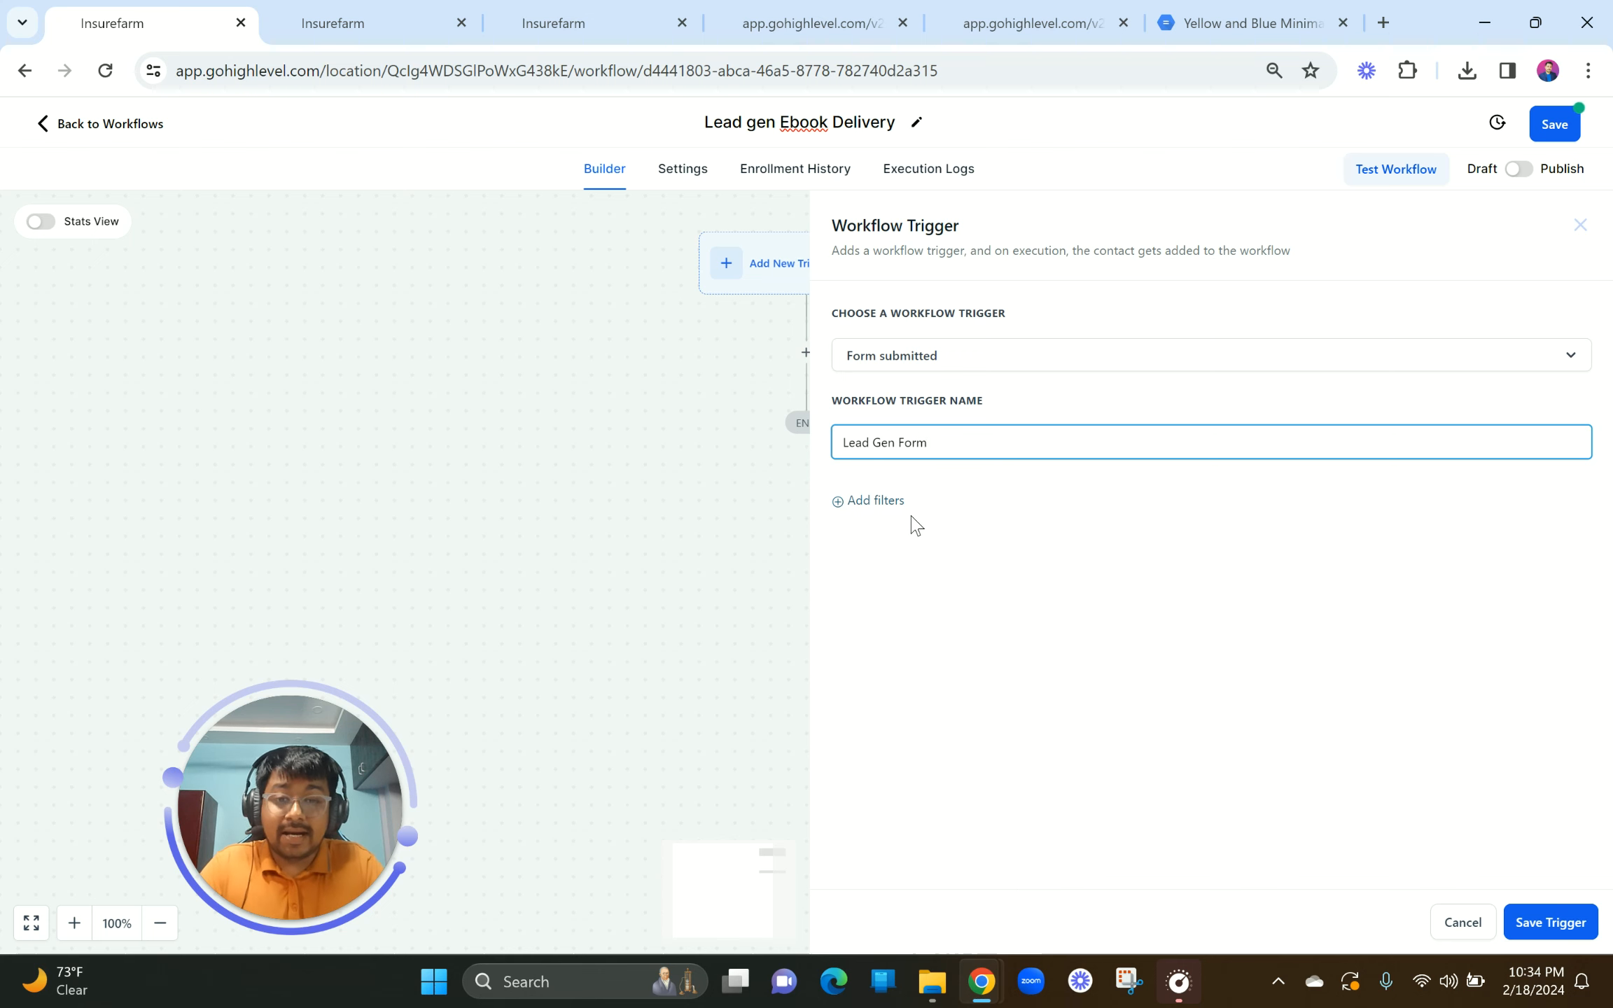
pyautogui.click(872, 501)
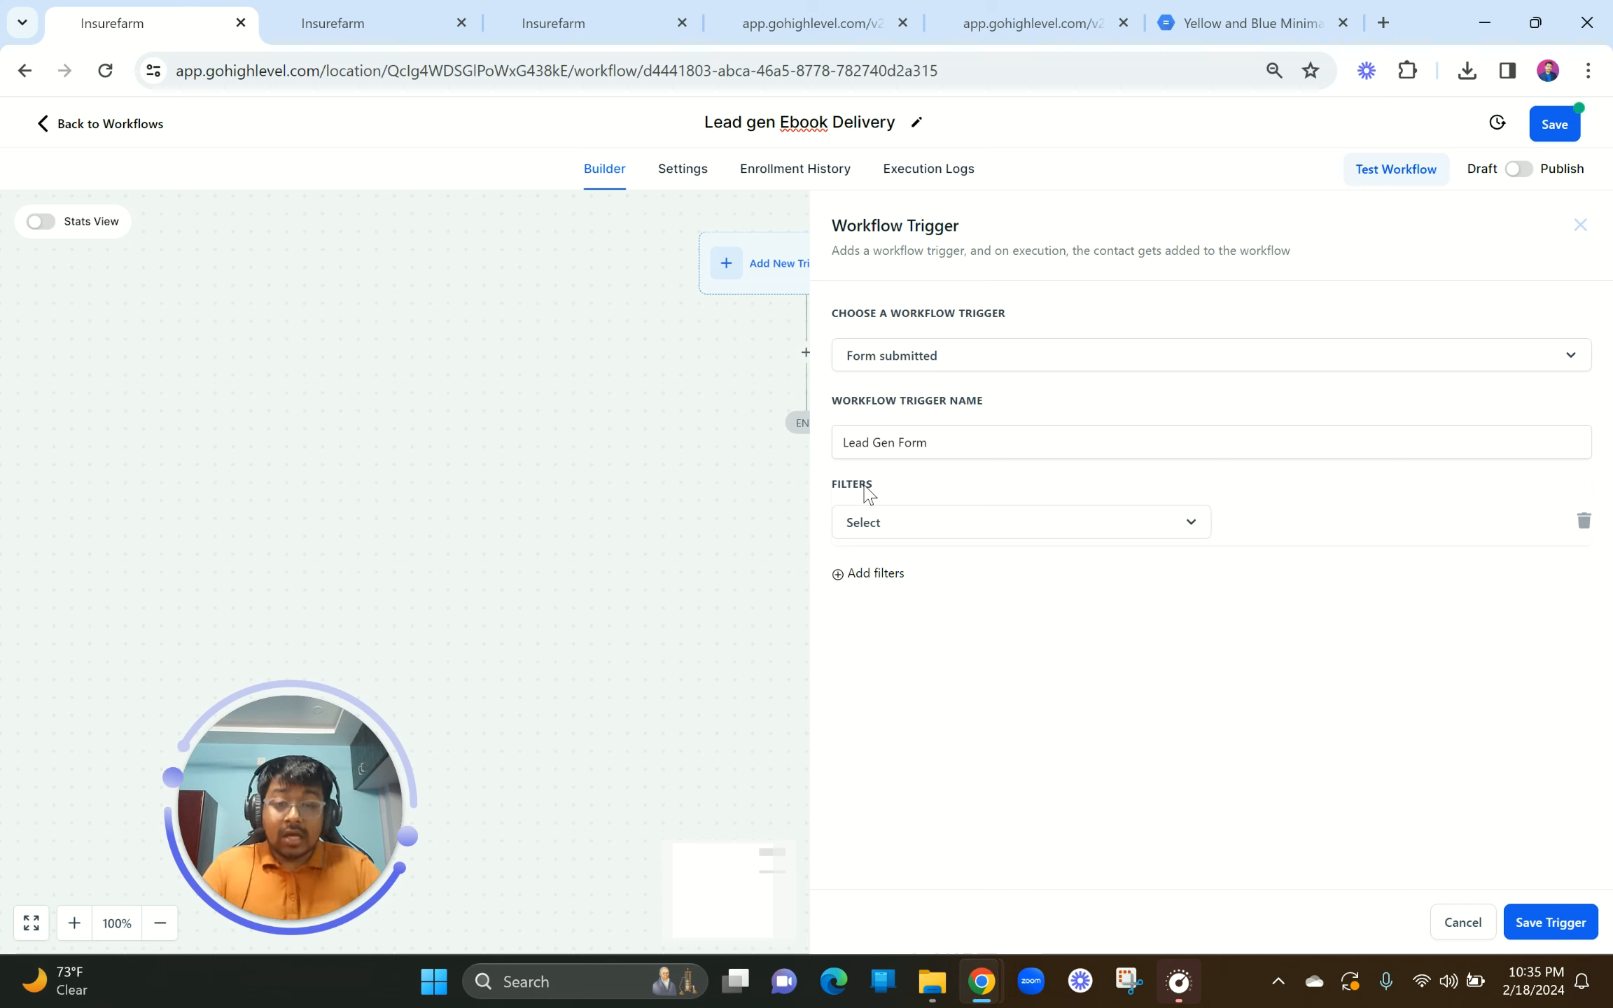
# Step: Set the trigger filter to Form is 'Lead Gen Part 2 Funnel' and save the trigger
pyautogui.click(883, 535)
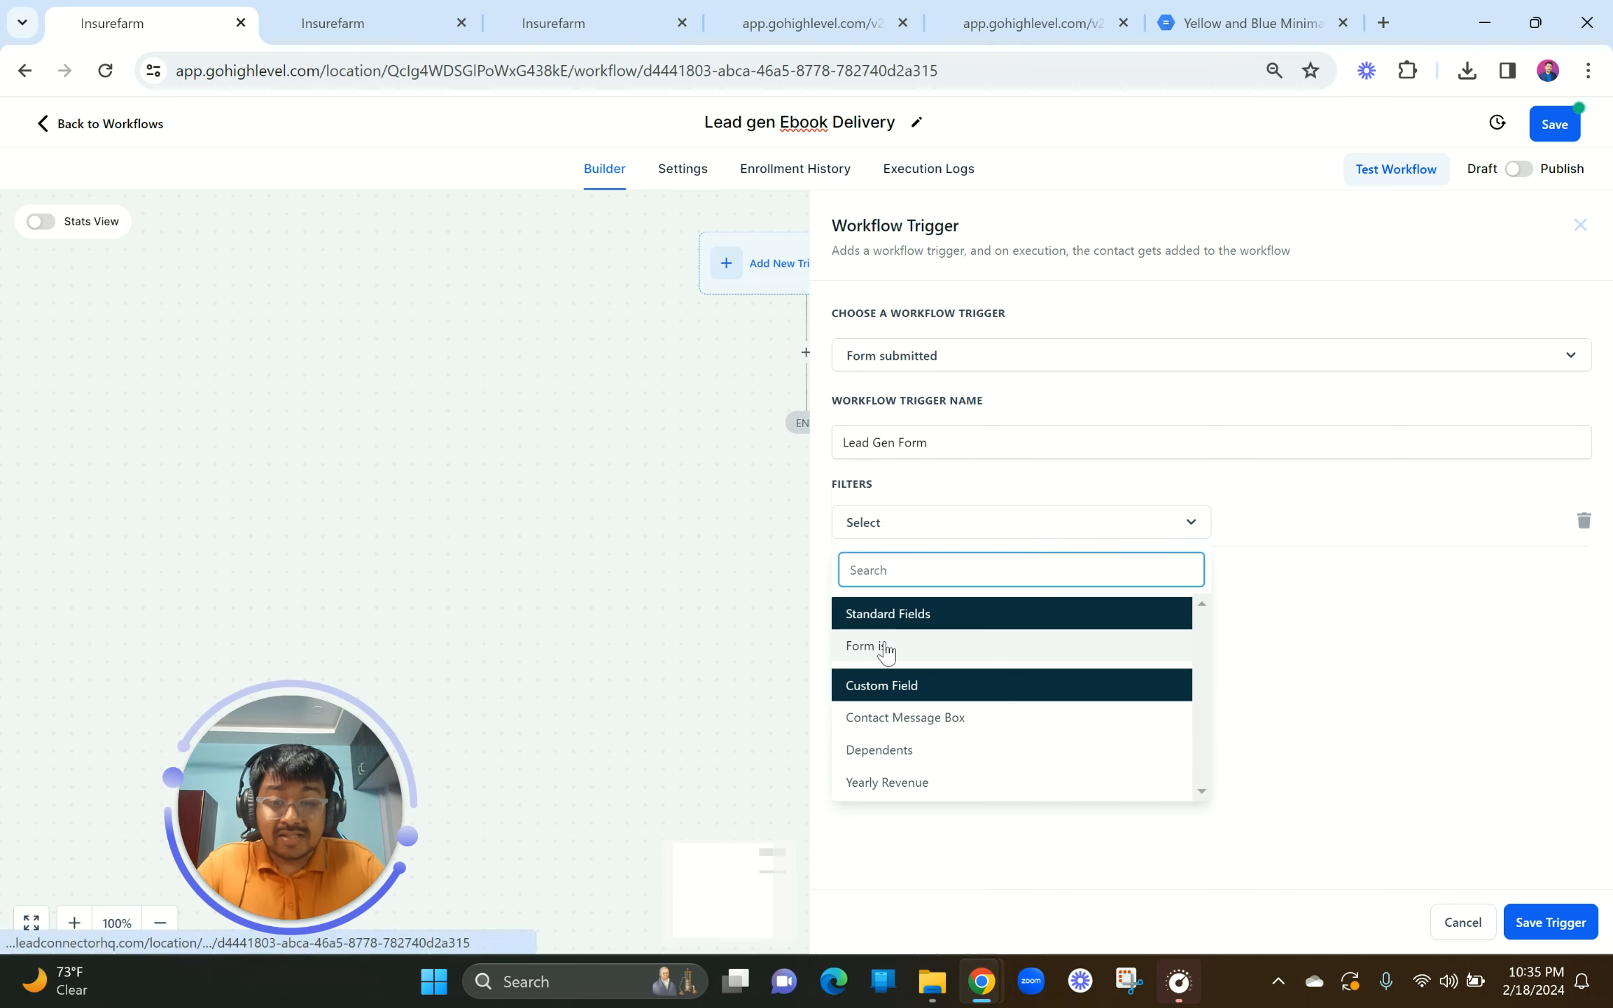
pyautogui.click(885, 651)
pyautogui.click(1264, 523)
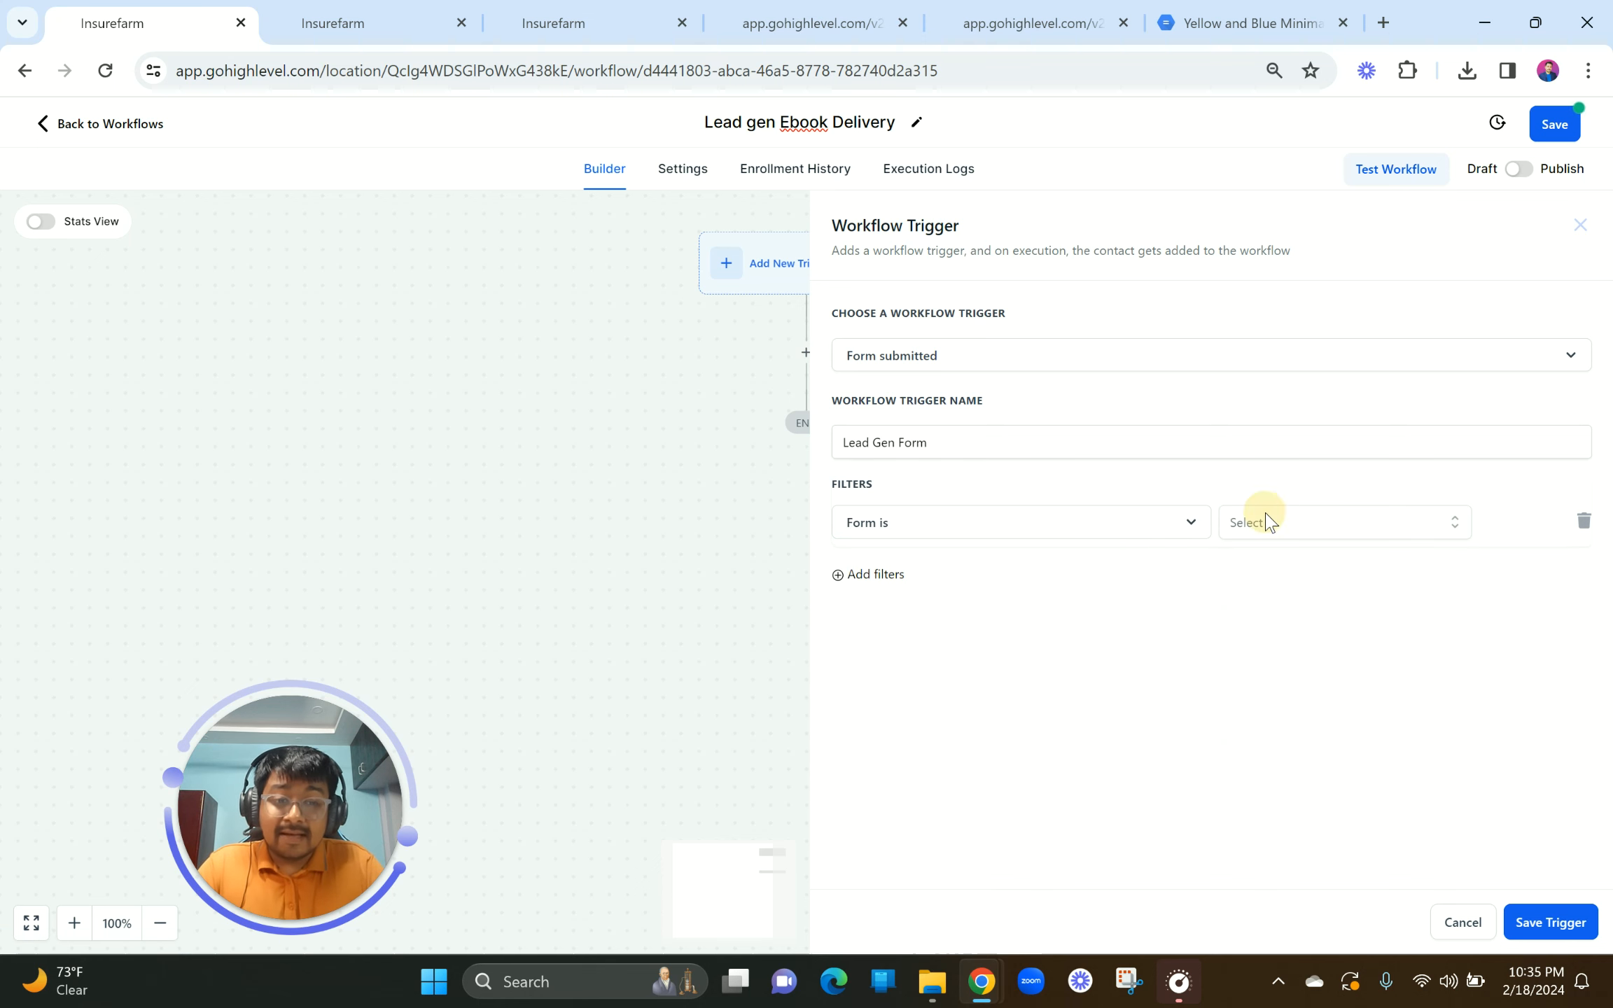
pyautogui.scroll(-1, 1278, 725)
pyautogui.scroll(1, 1277, 728)
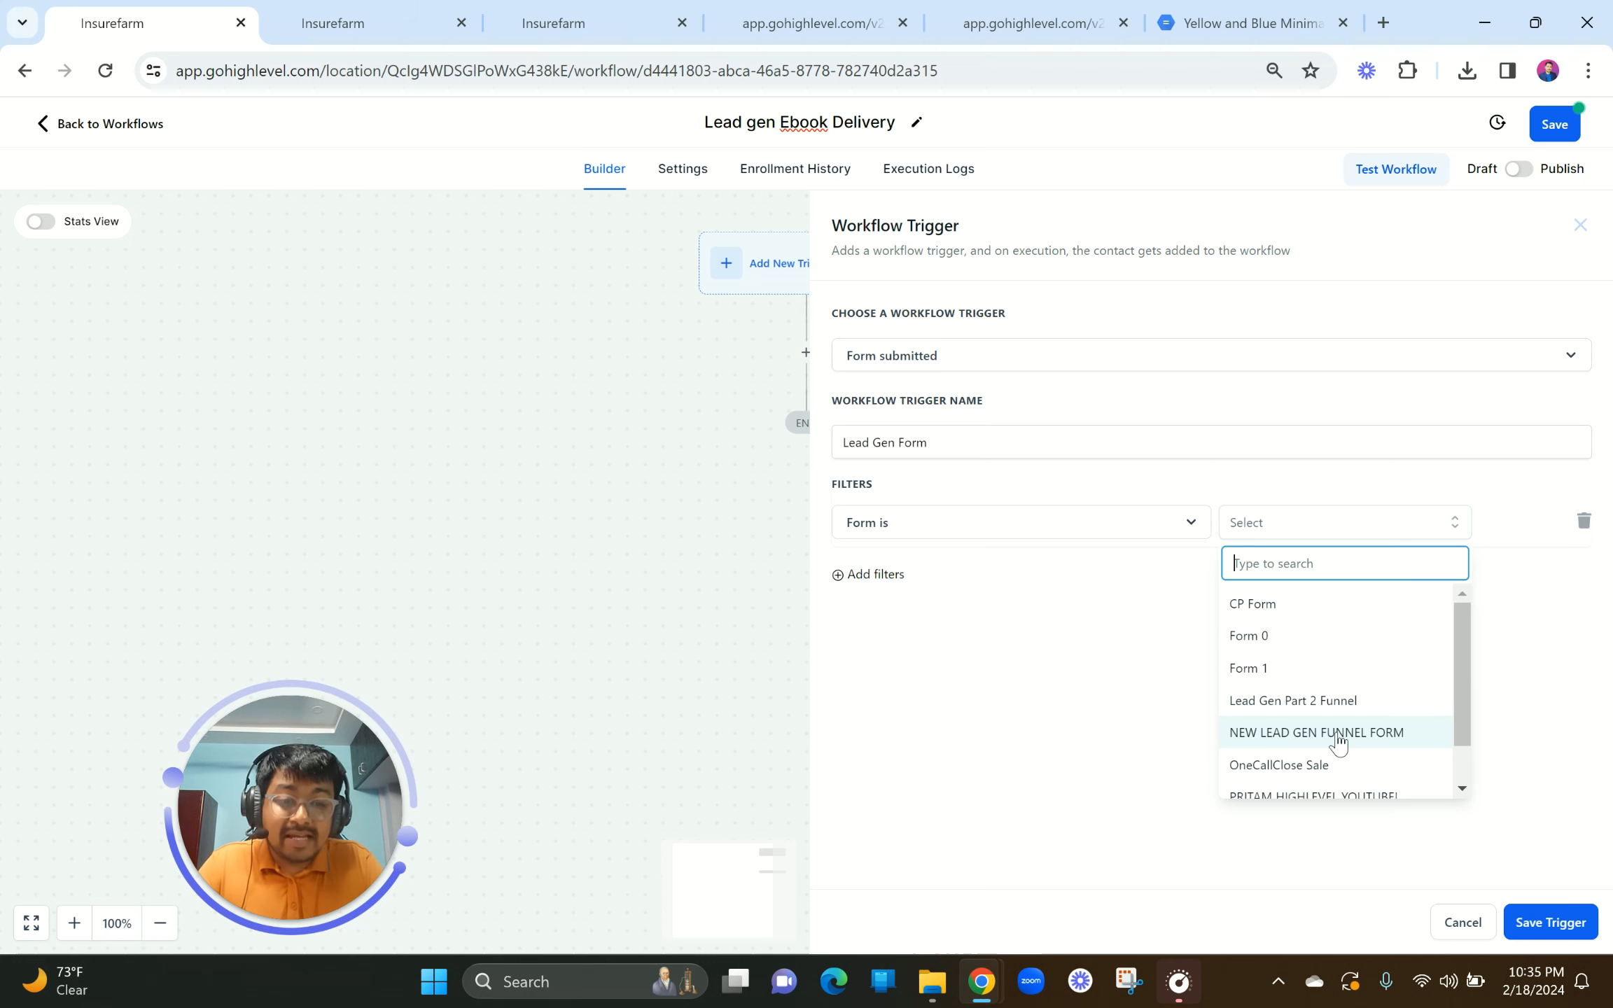
pyautogui.scroll(-2, 1339, 739)
pyautogui.scroll(2, 1339, 740)
pyautogui.scroll(-1, 1338, 743)
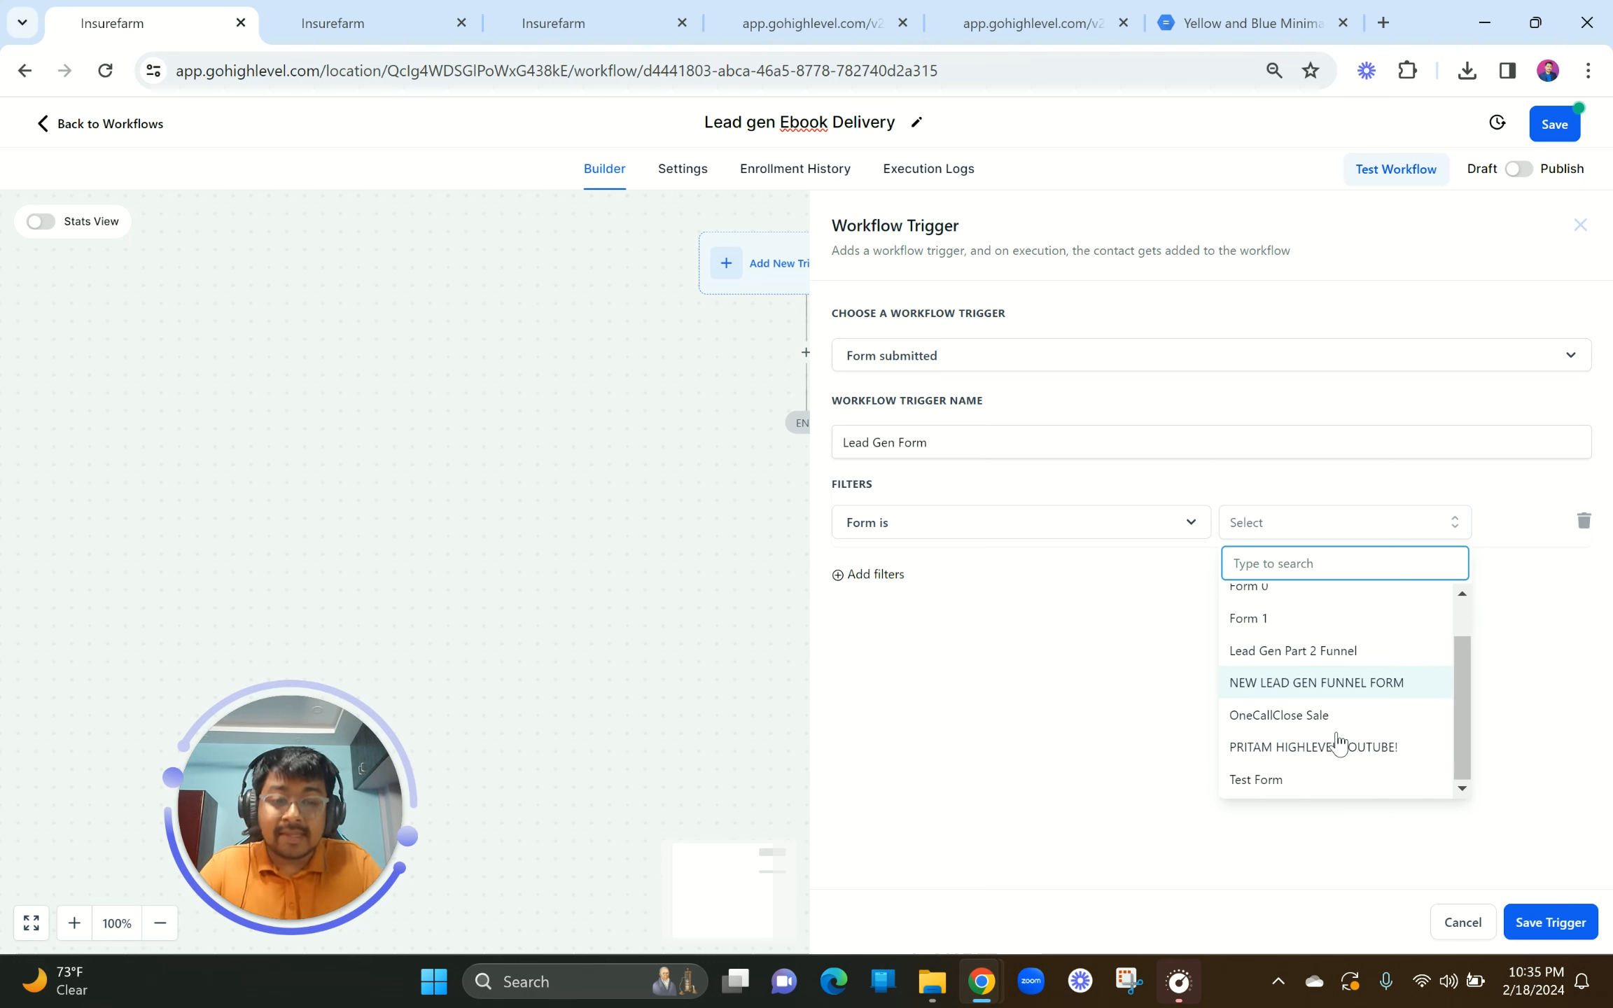
pyautogui.scroll(1, 1339, 743)
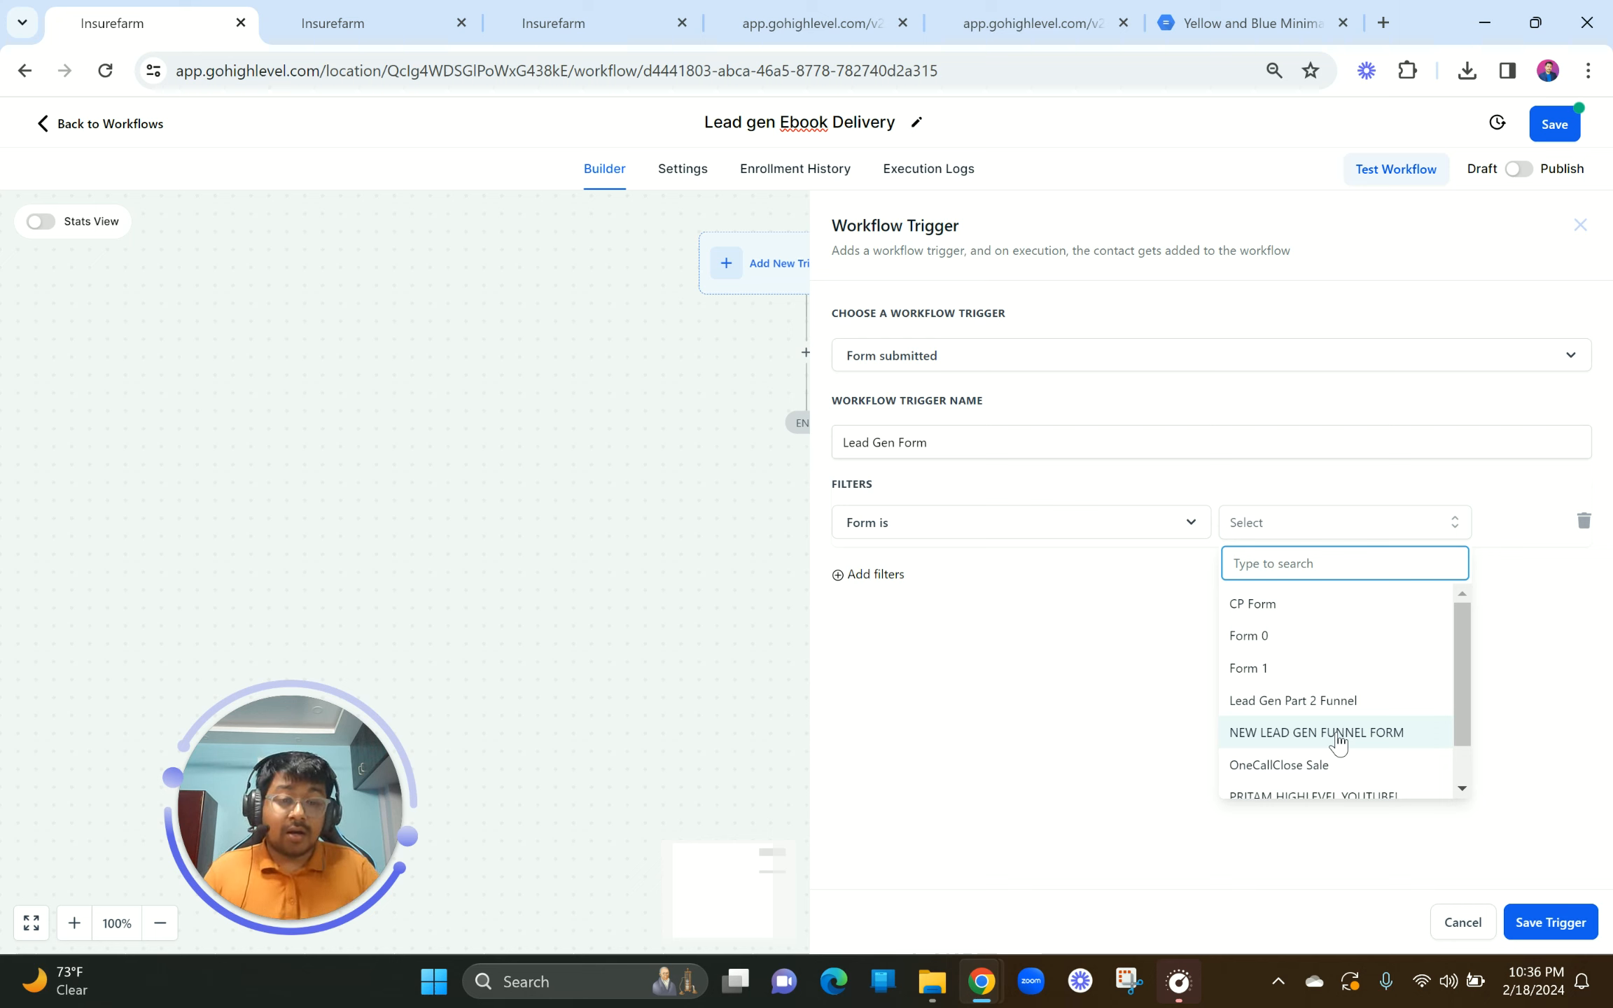
pyautogui.scroll(-1, 1365, 770)
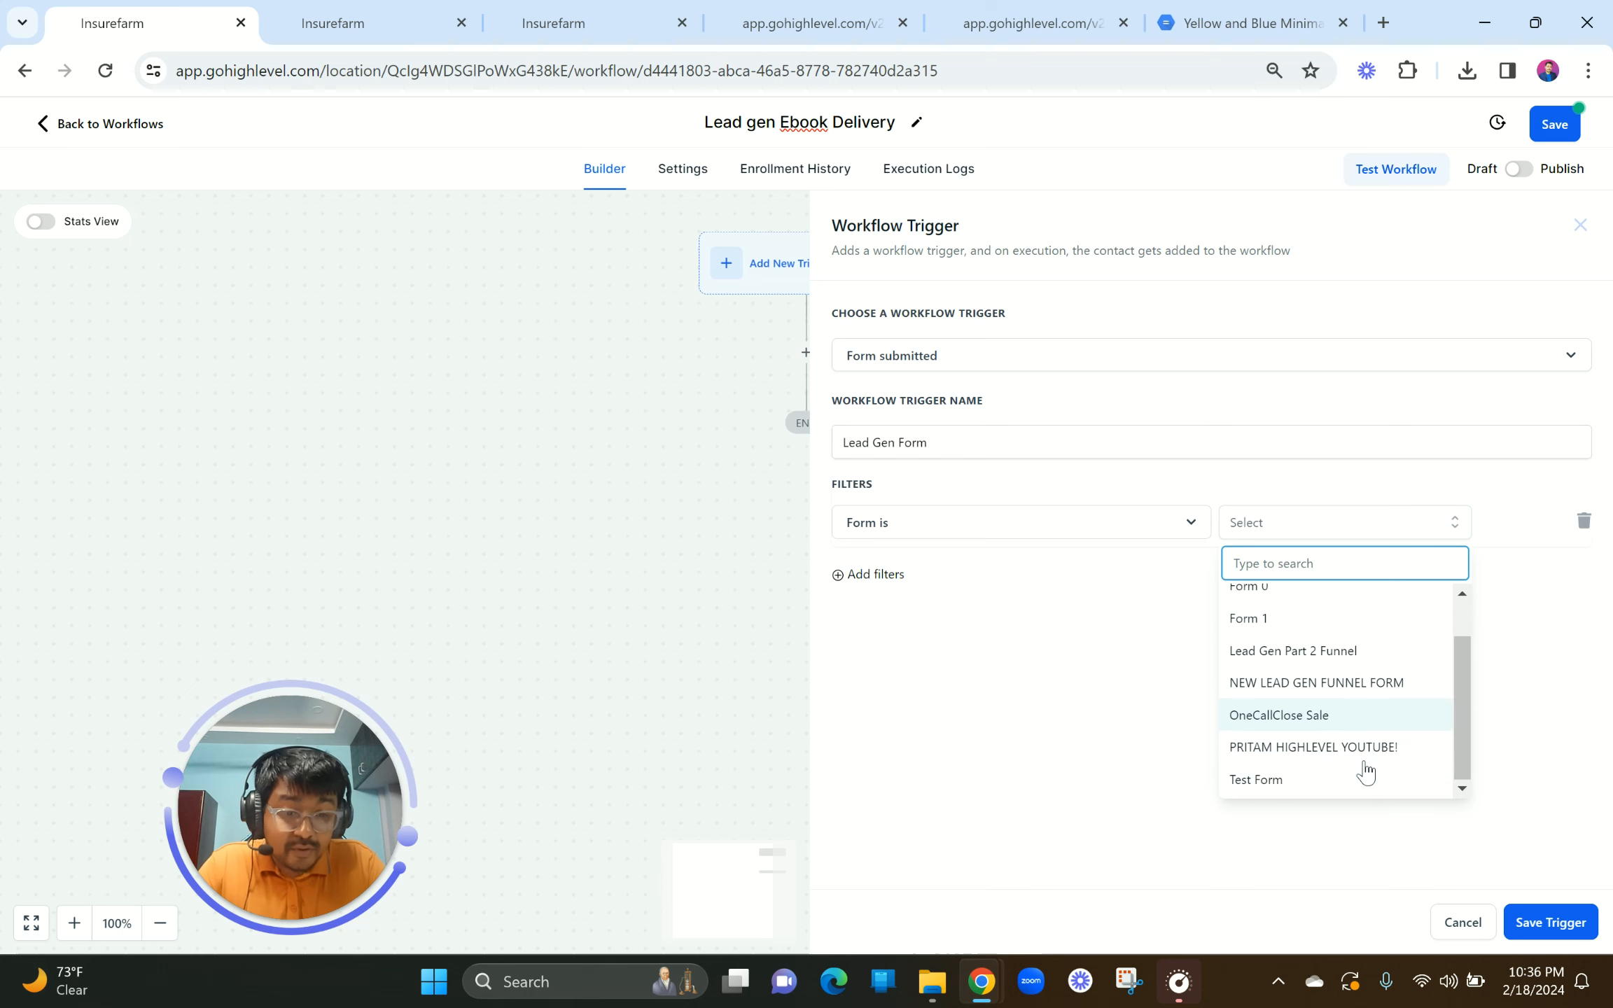
pyautogui.scroll(1, 1330, 707)
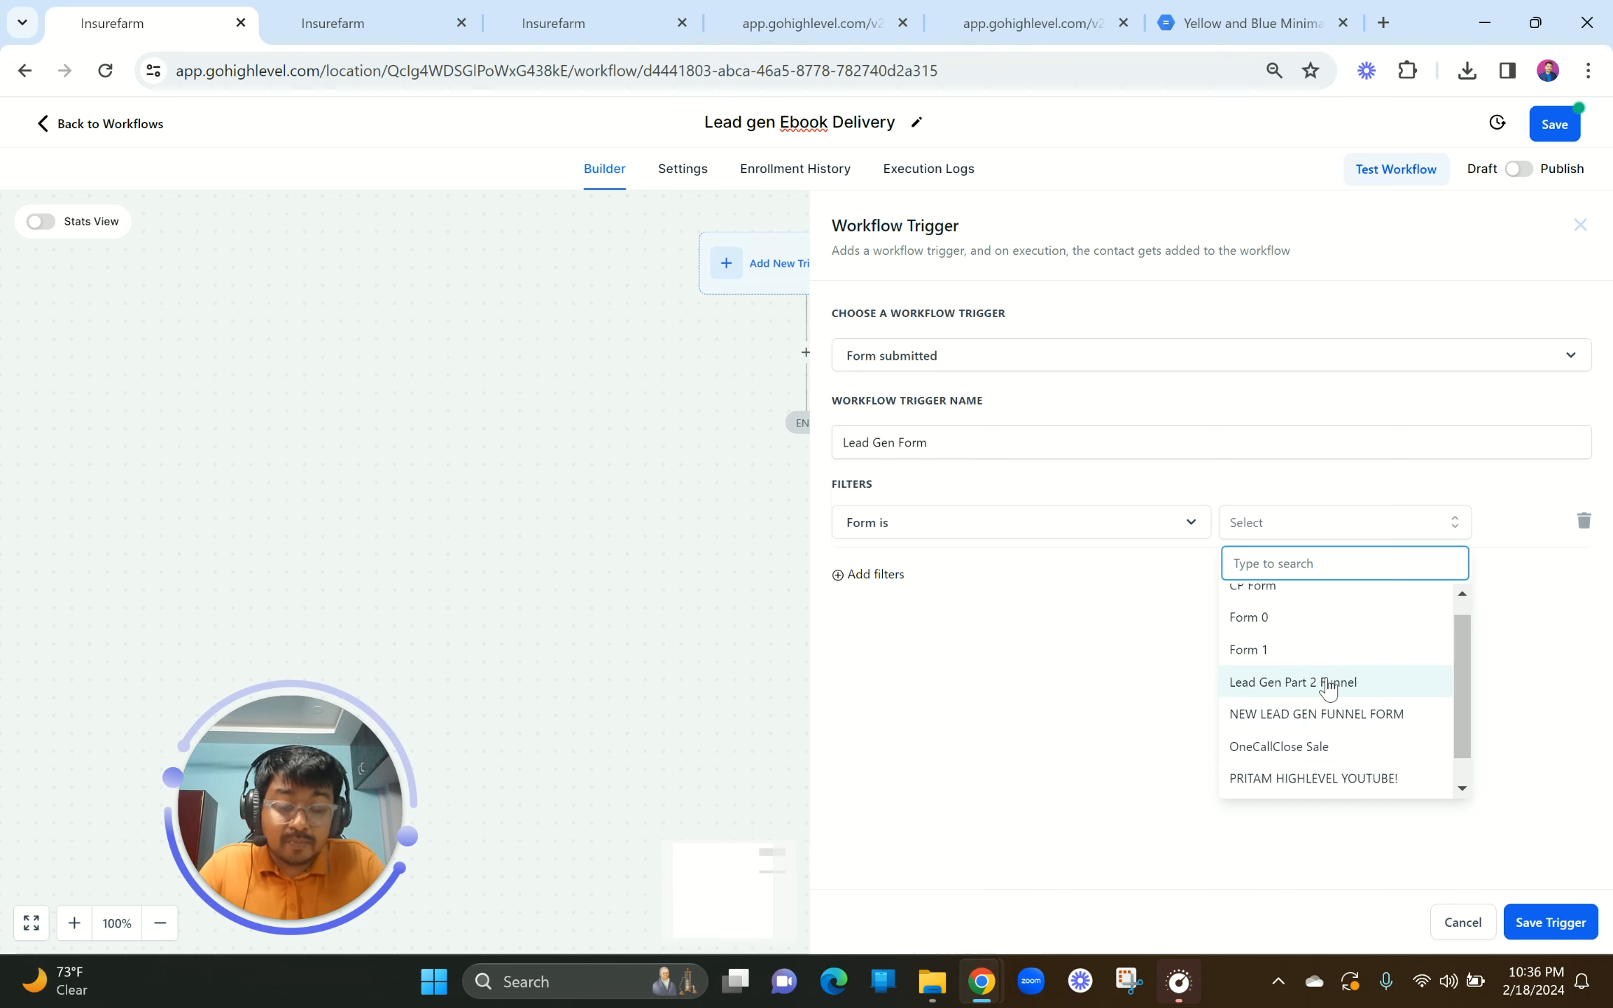
pyautogui.click(1328, 686)
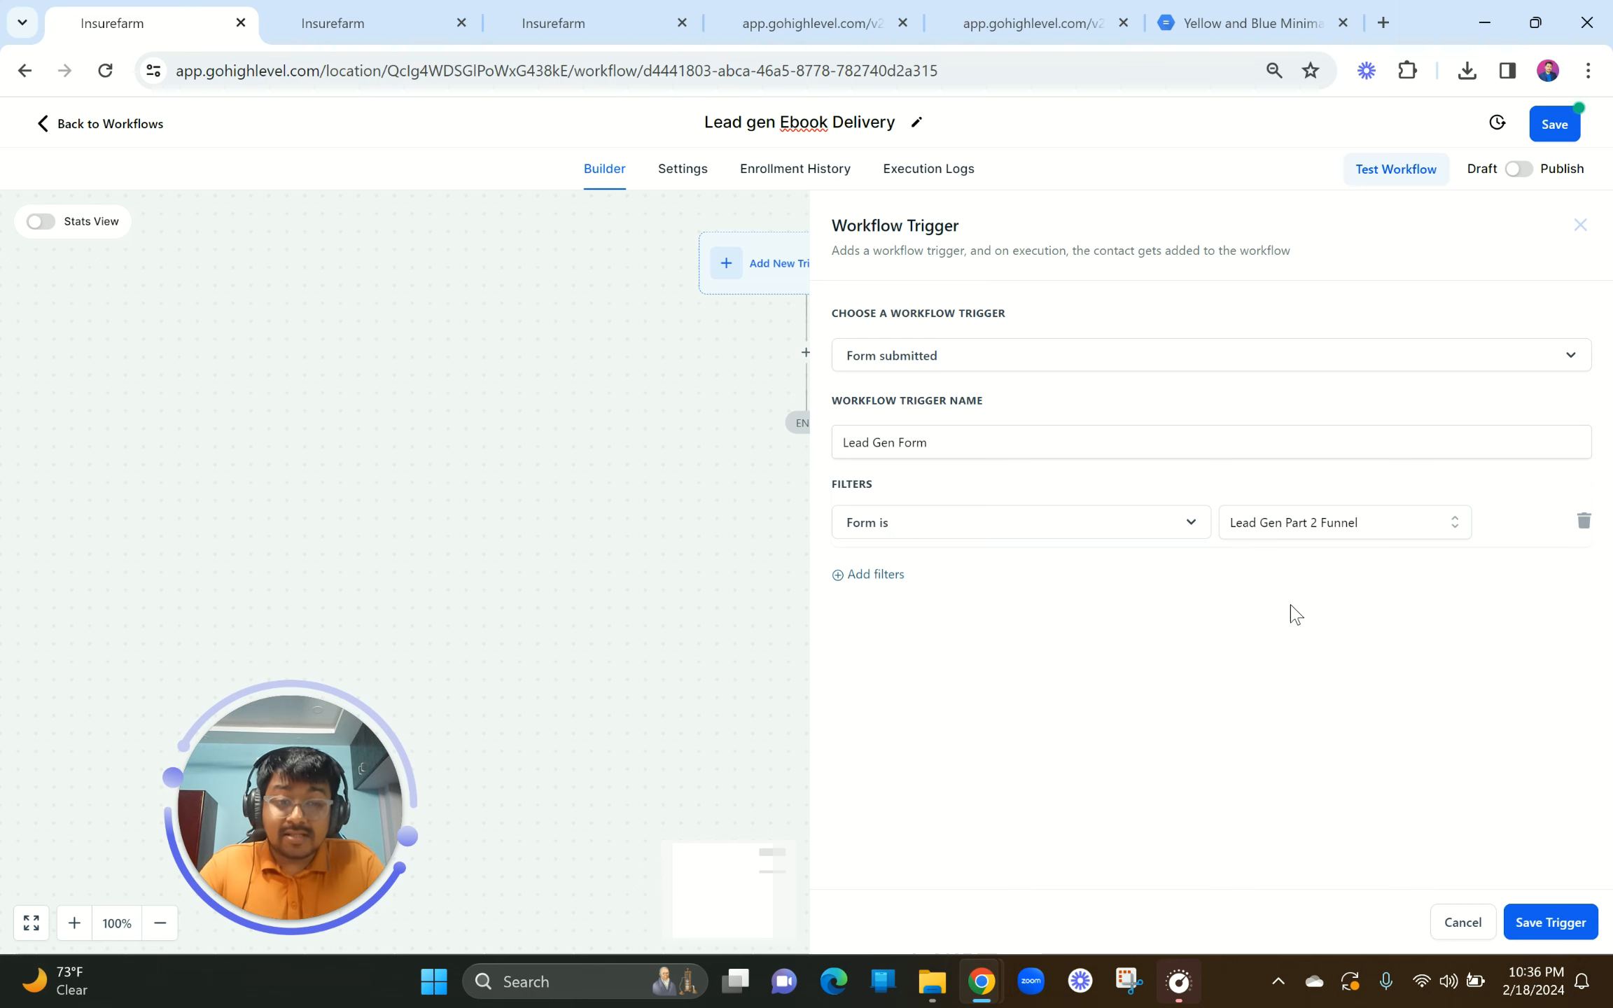
pyautogui.click(1542, 923)
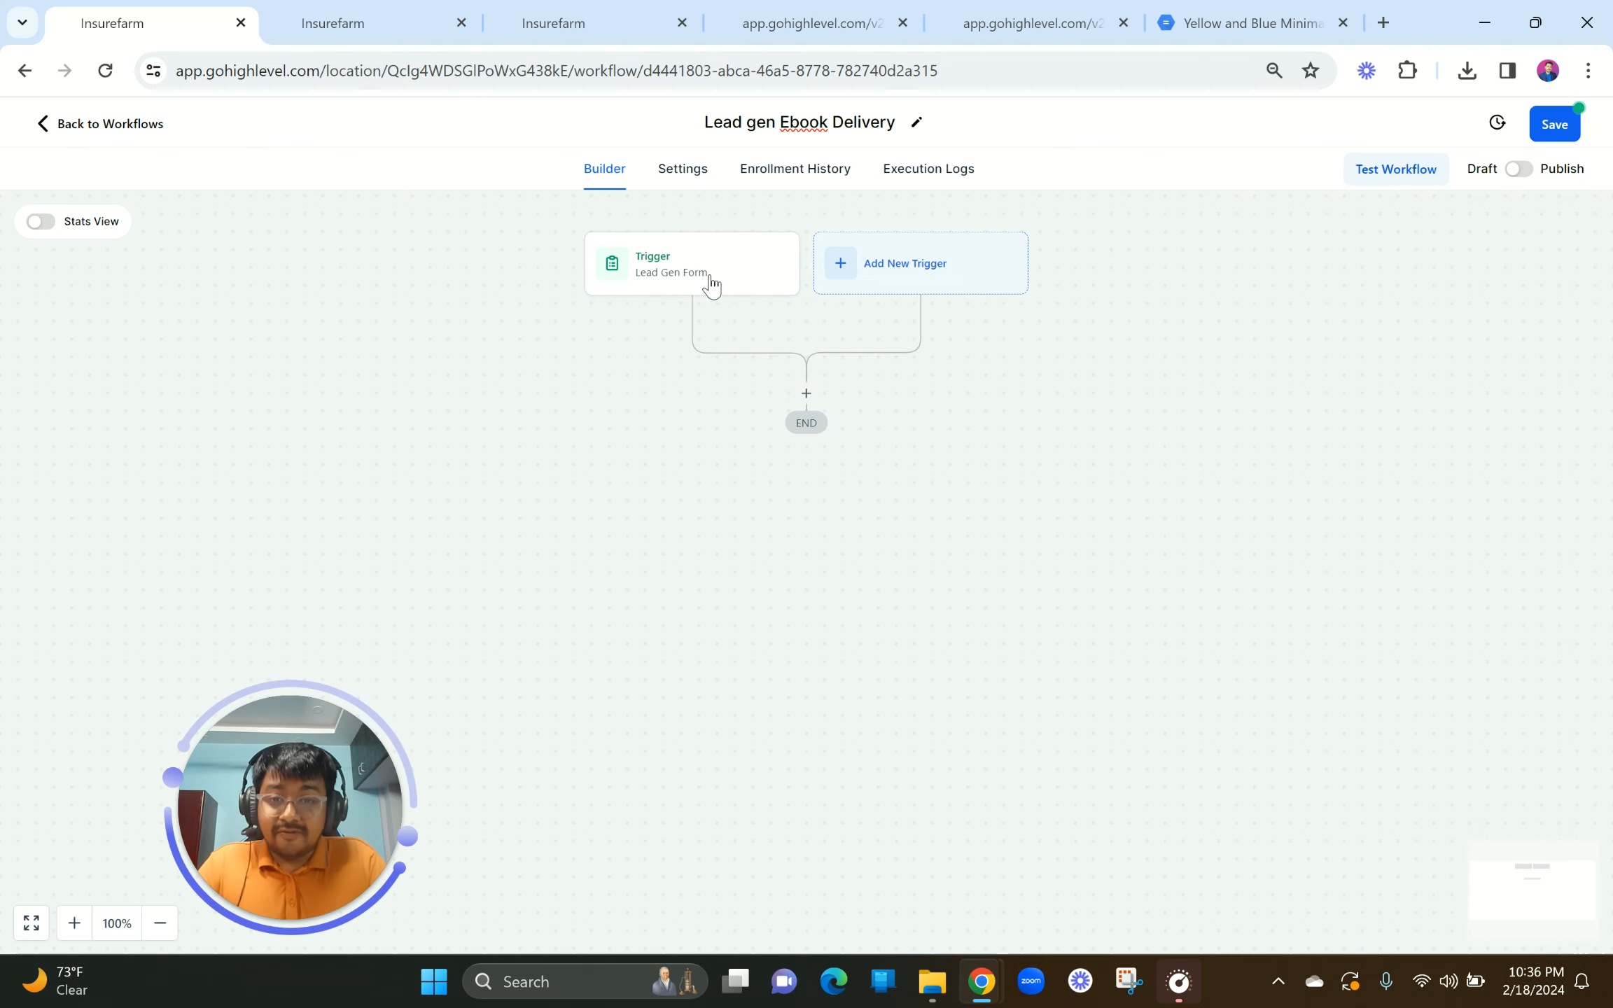
# Step: Insert an Add Contact Tag action directly after the Lead Gen Form trigger
pyautogui.click(806, 394)
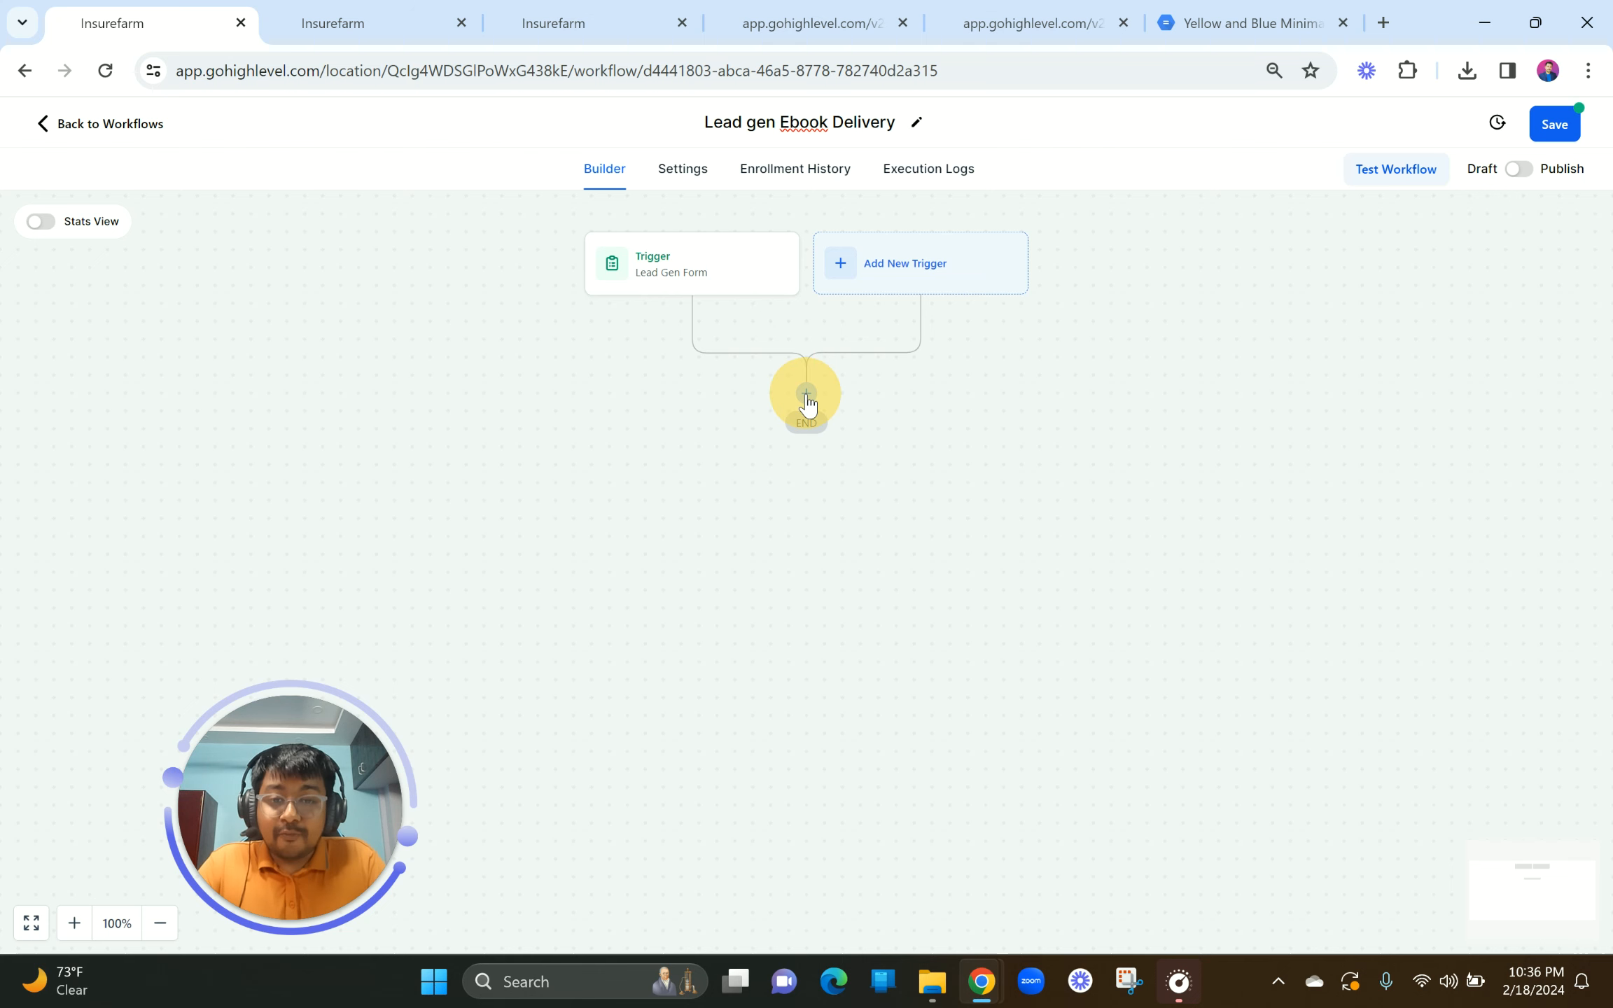
pyautogui.write('tag')
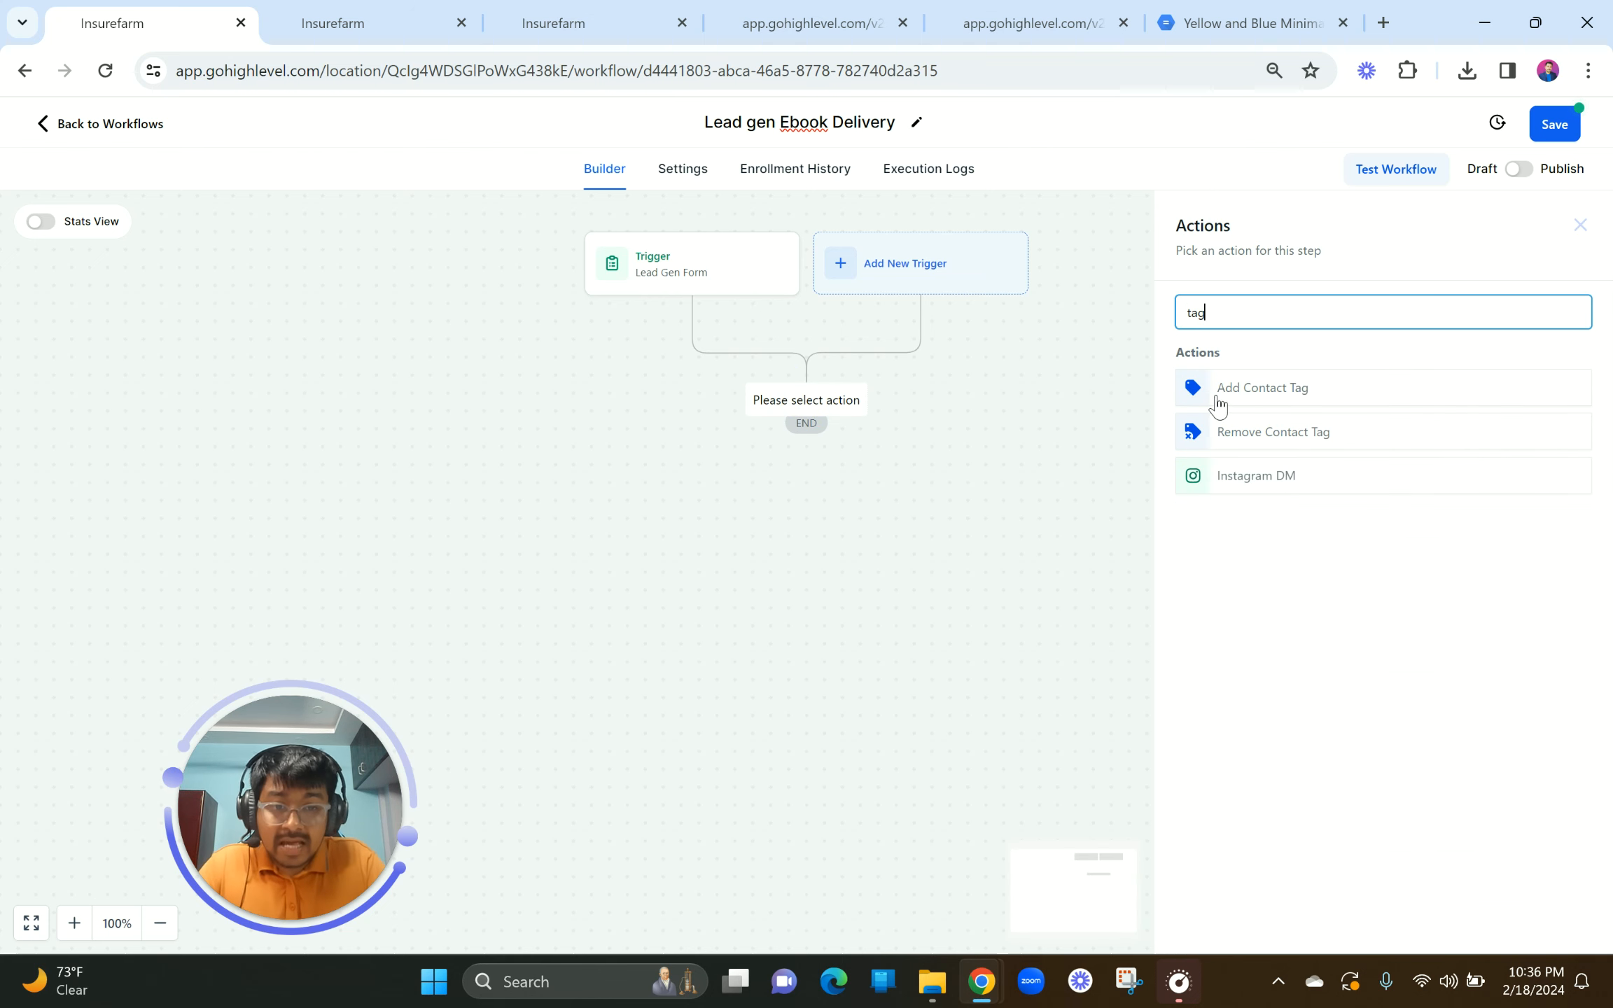
pyautogui.click(1296, 388)
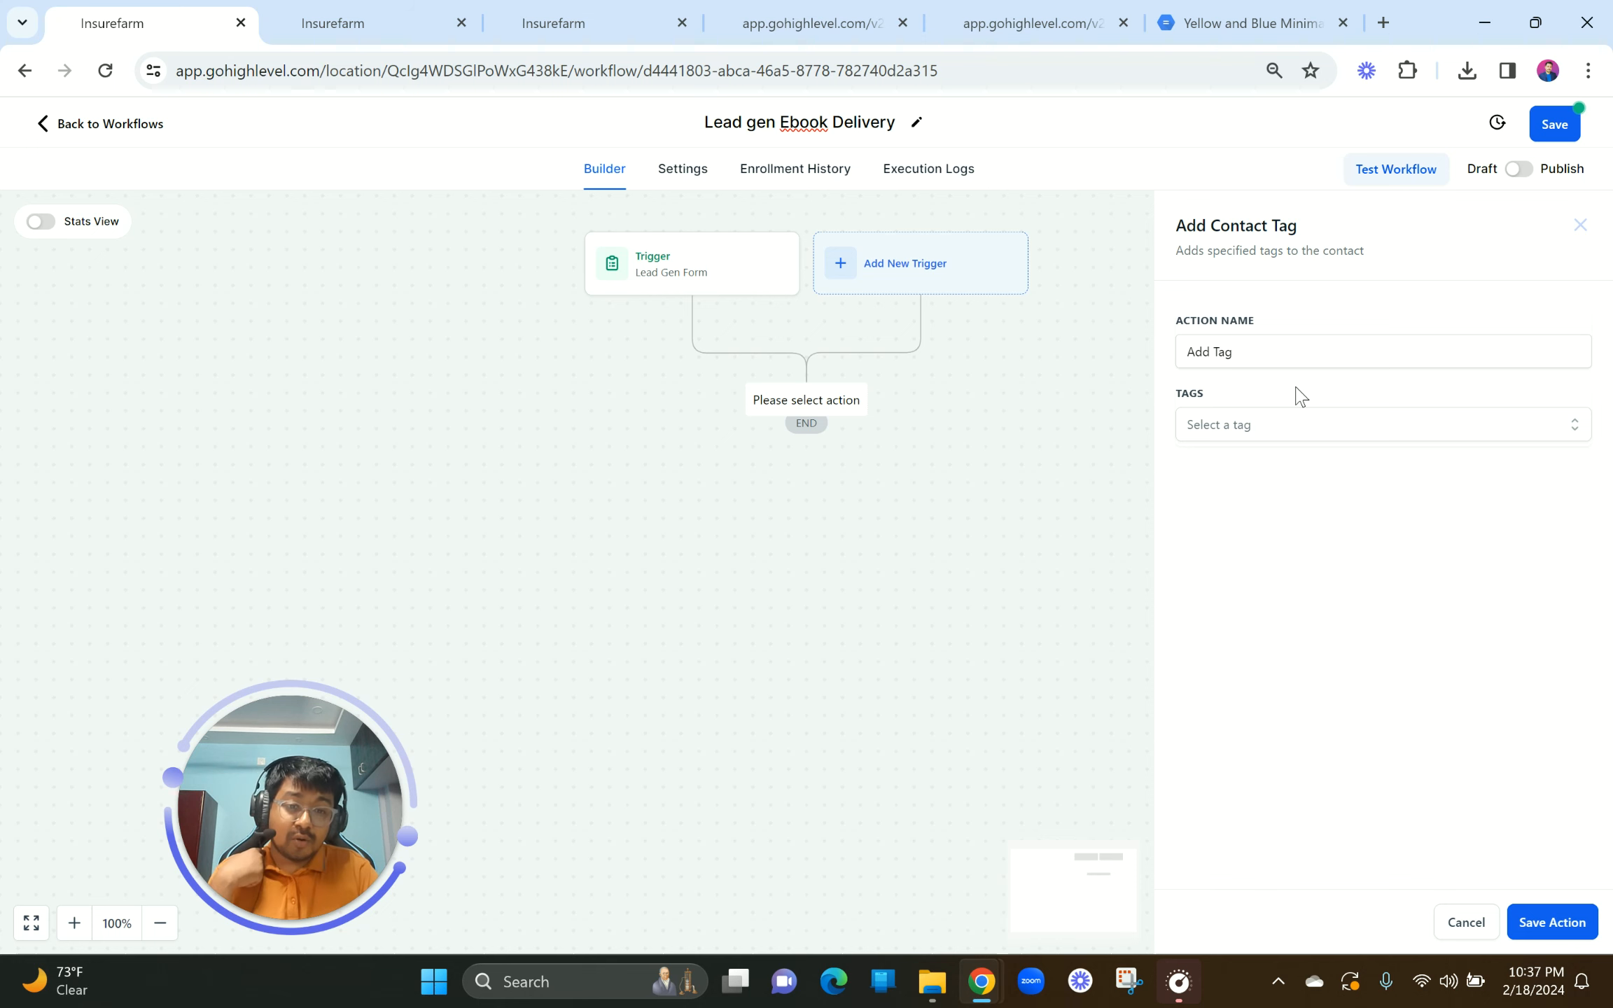
# Step: Create a new 'form lead' tag, apply it in the Add Tag step and save the step
pyautogui.click(1273, 415)
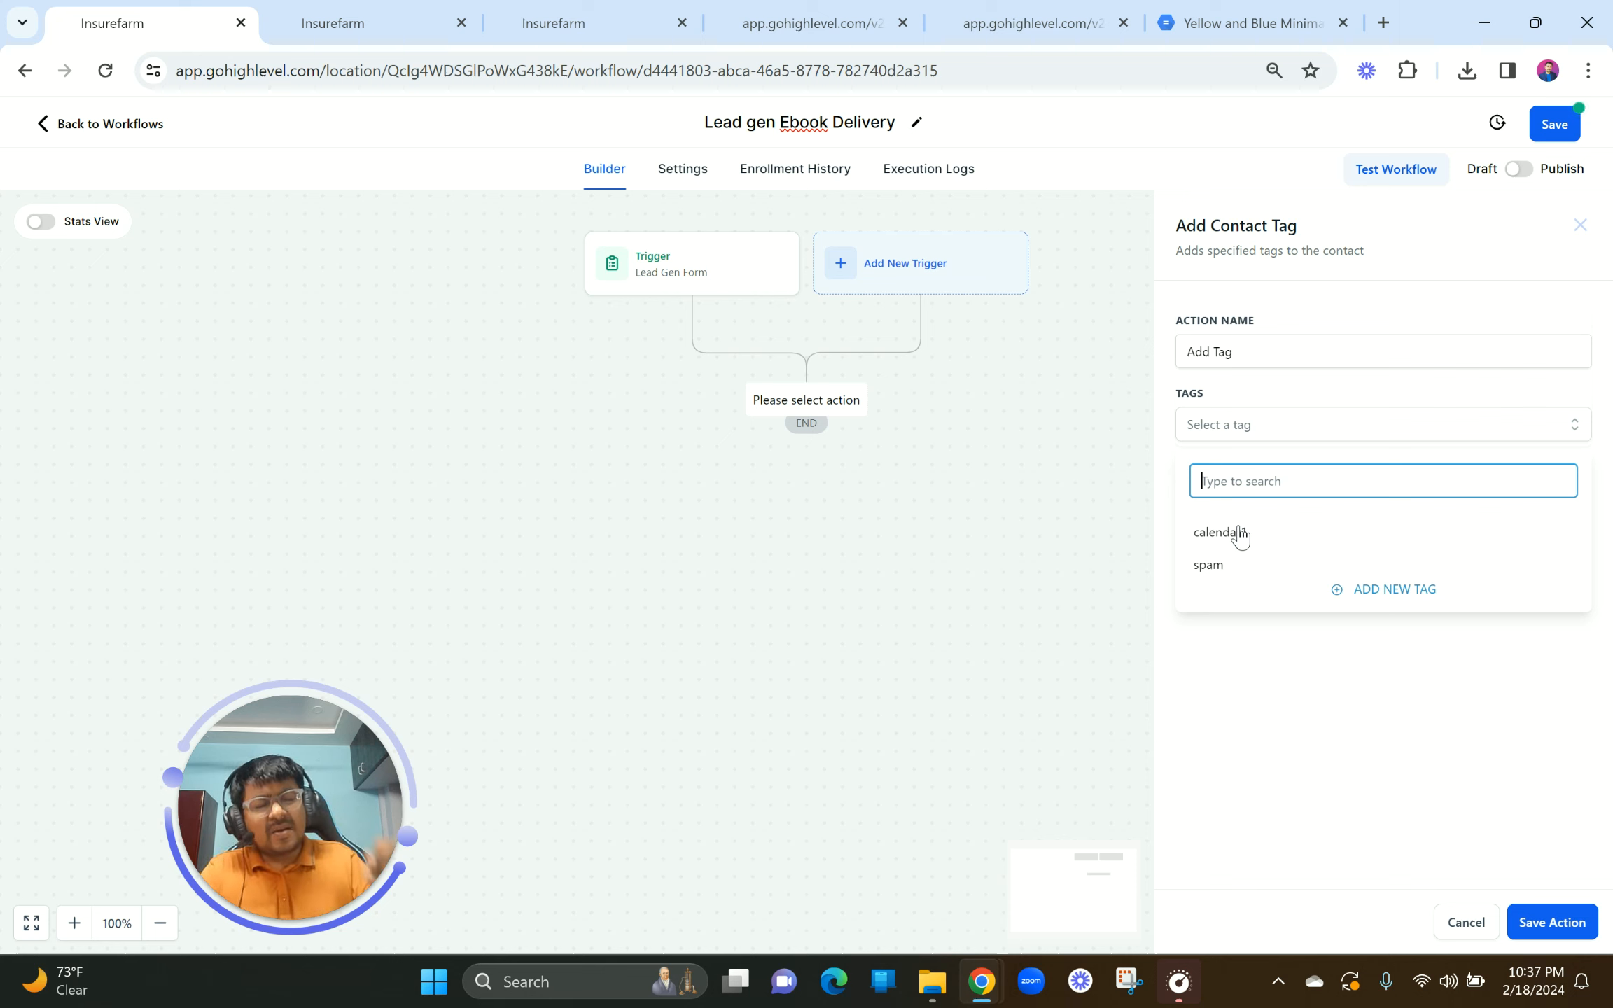
pyautogui.click(1353, 594)
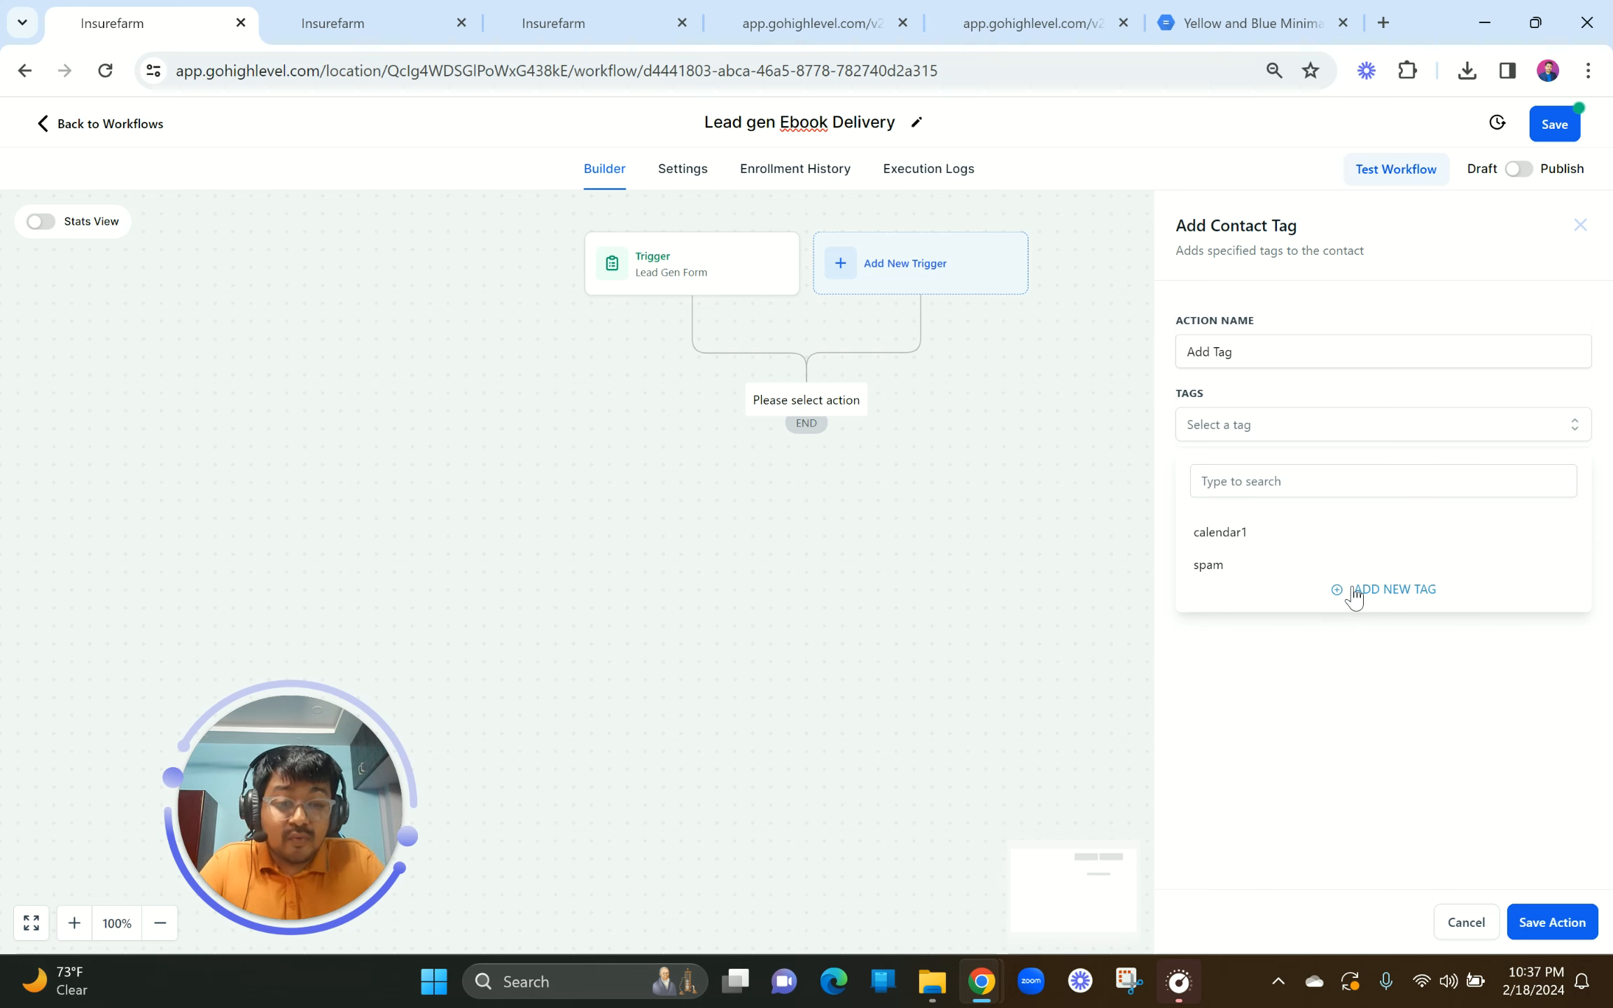
pyautogui.click(1334, 592)
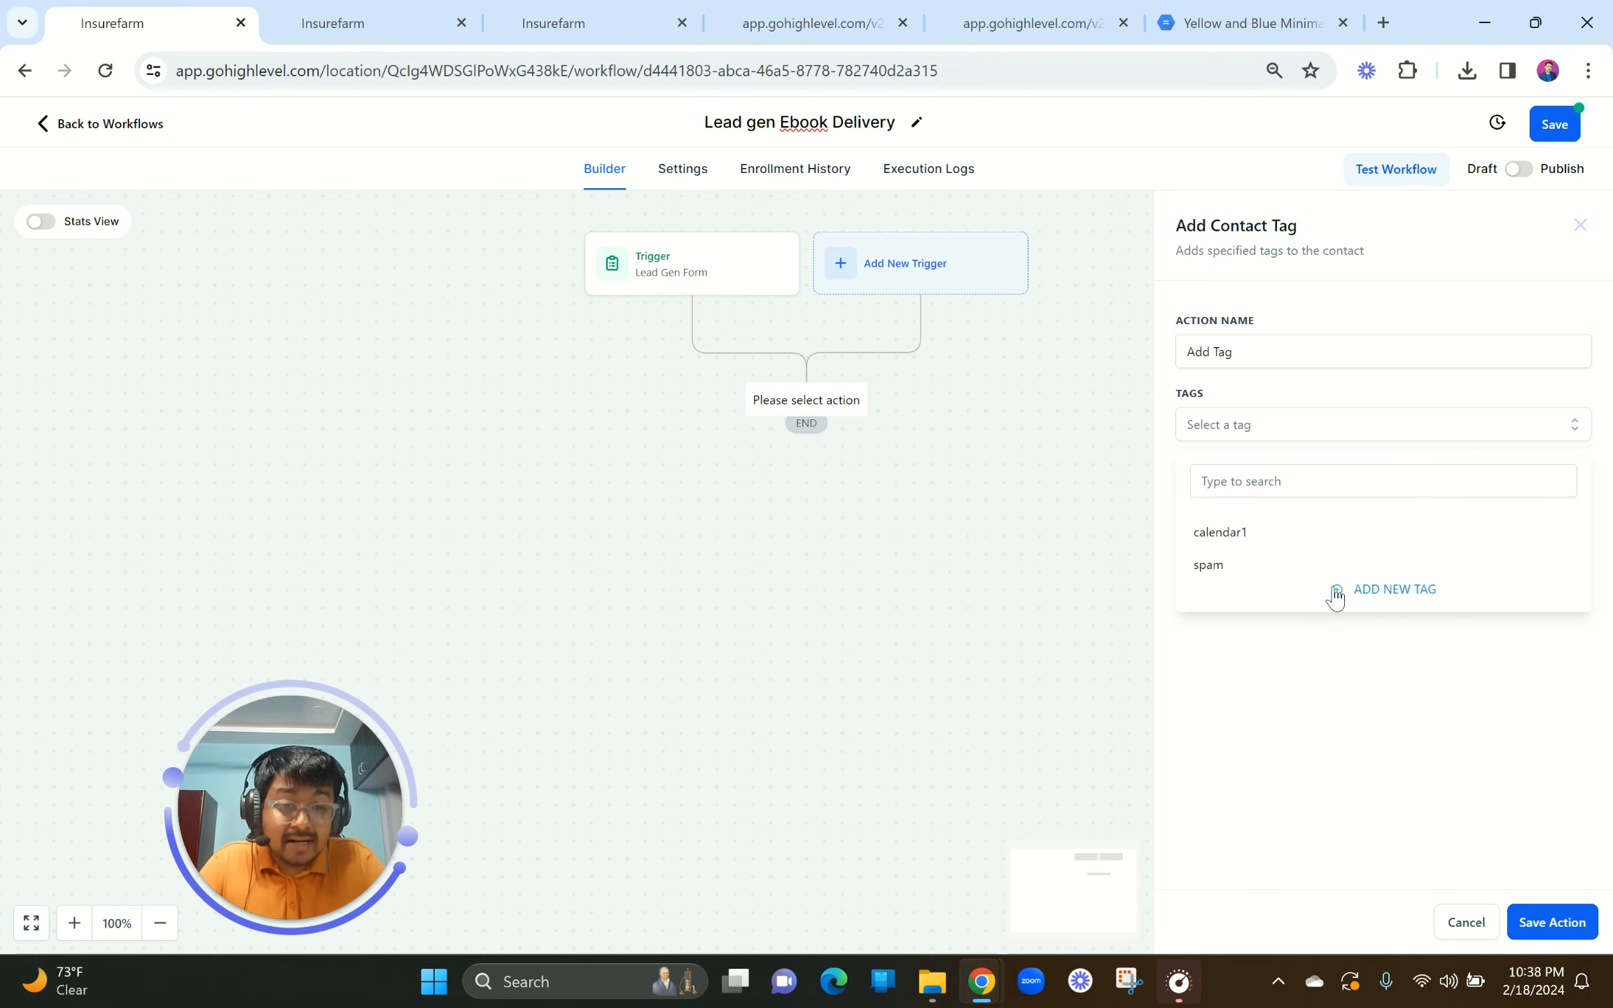
pyautogui.click(1384, 589)
pyautogui.click(1239, 482)
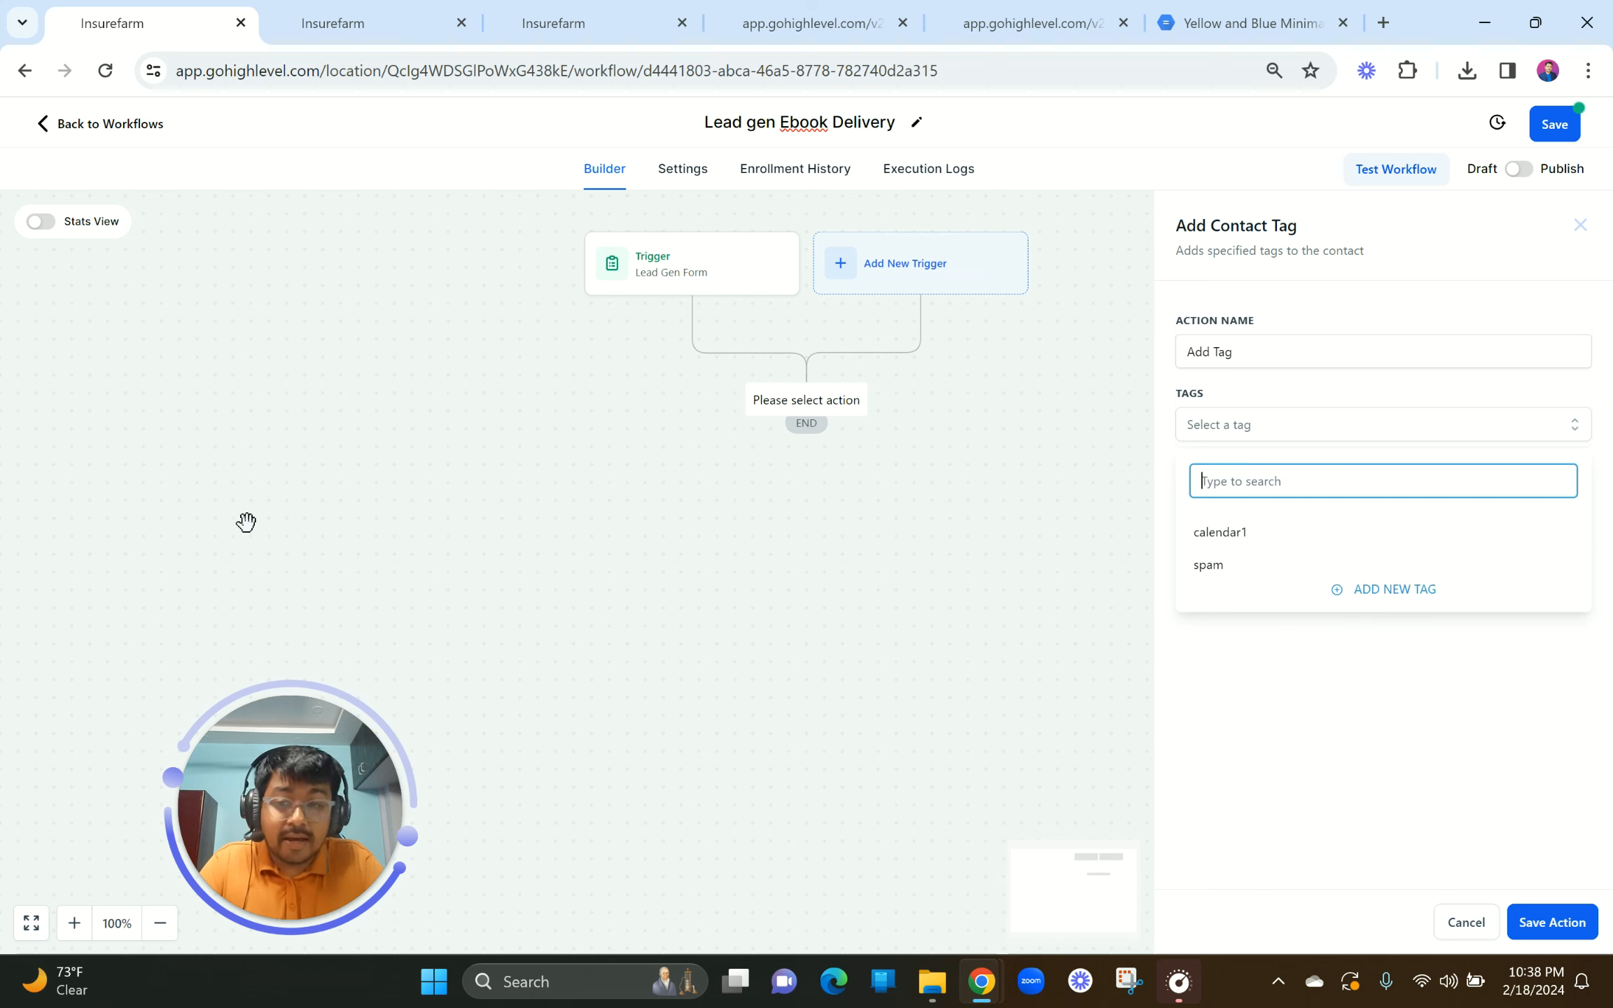
pyautogui.click(143, 558)
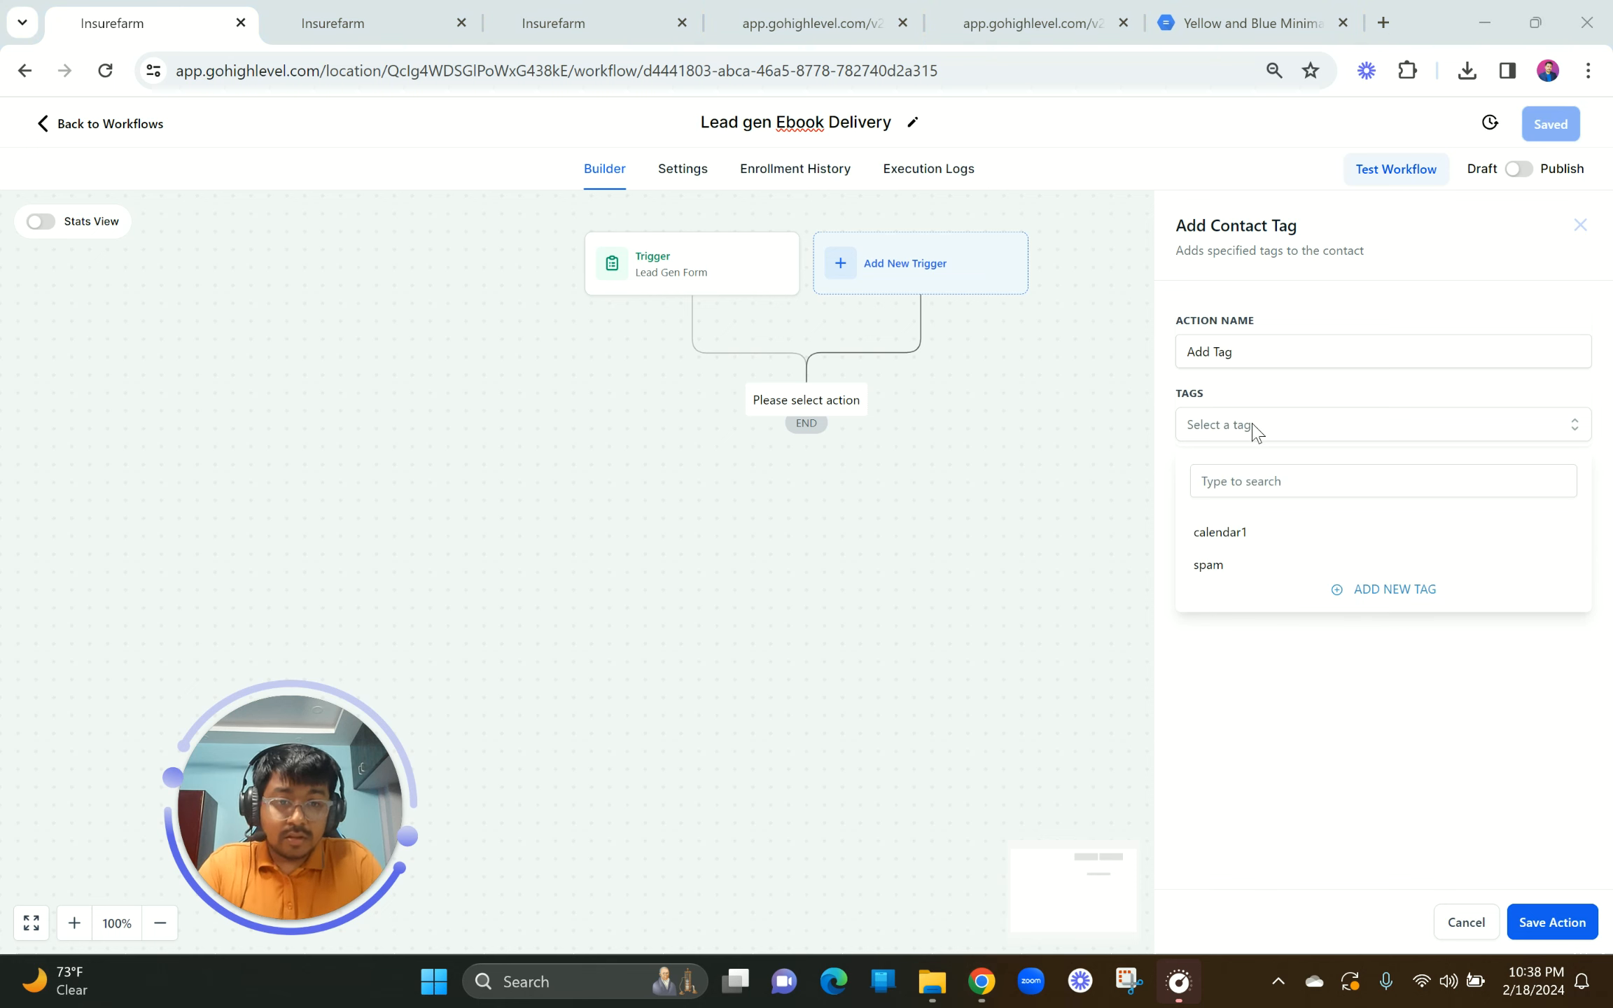
pyautogui.click(1247, 479)
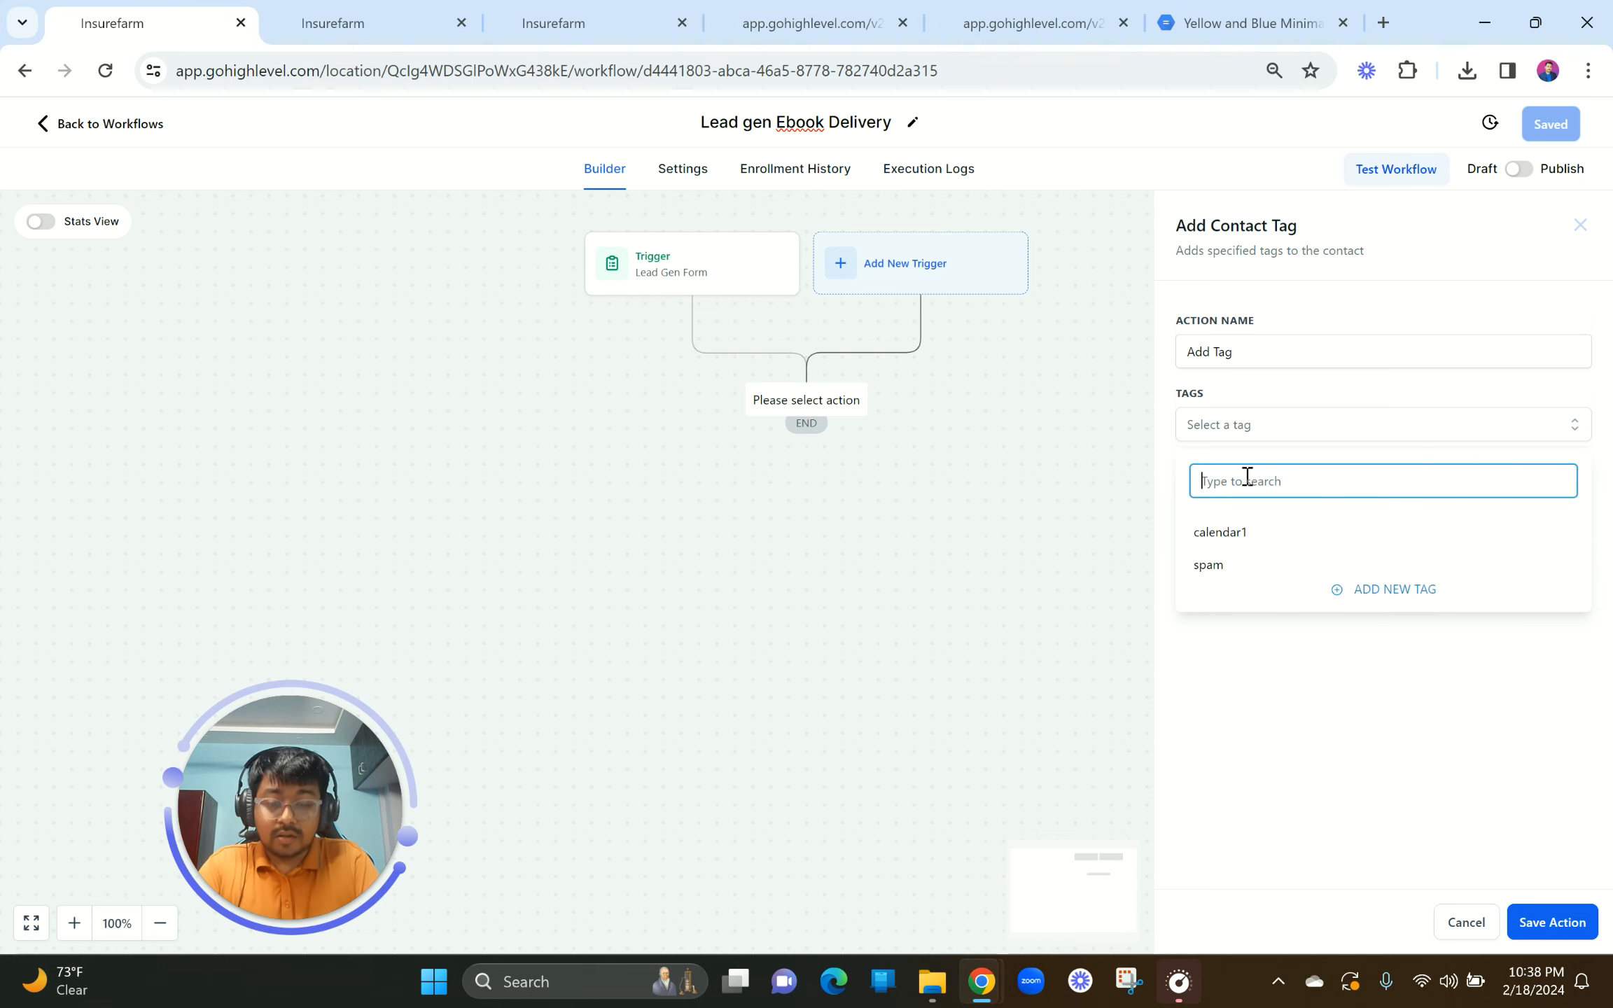
pyautogui.write('form le')
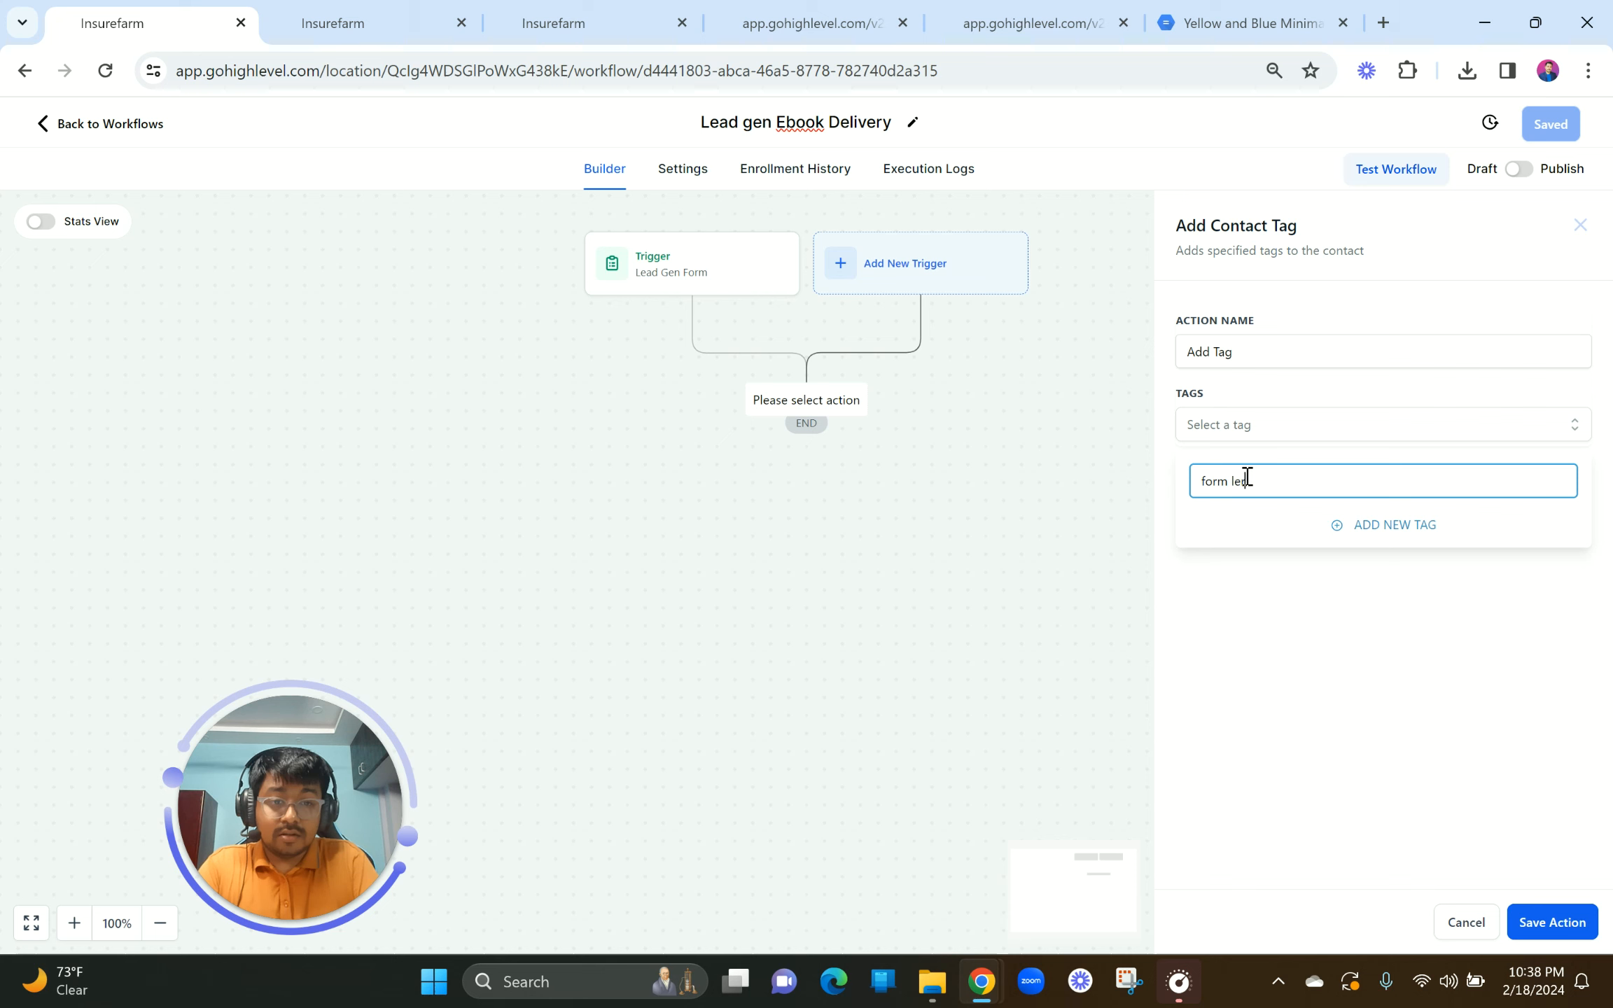
pyautogui.write('ad')
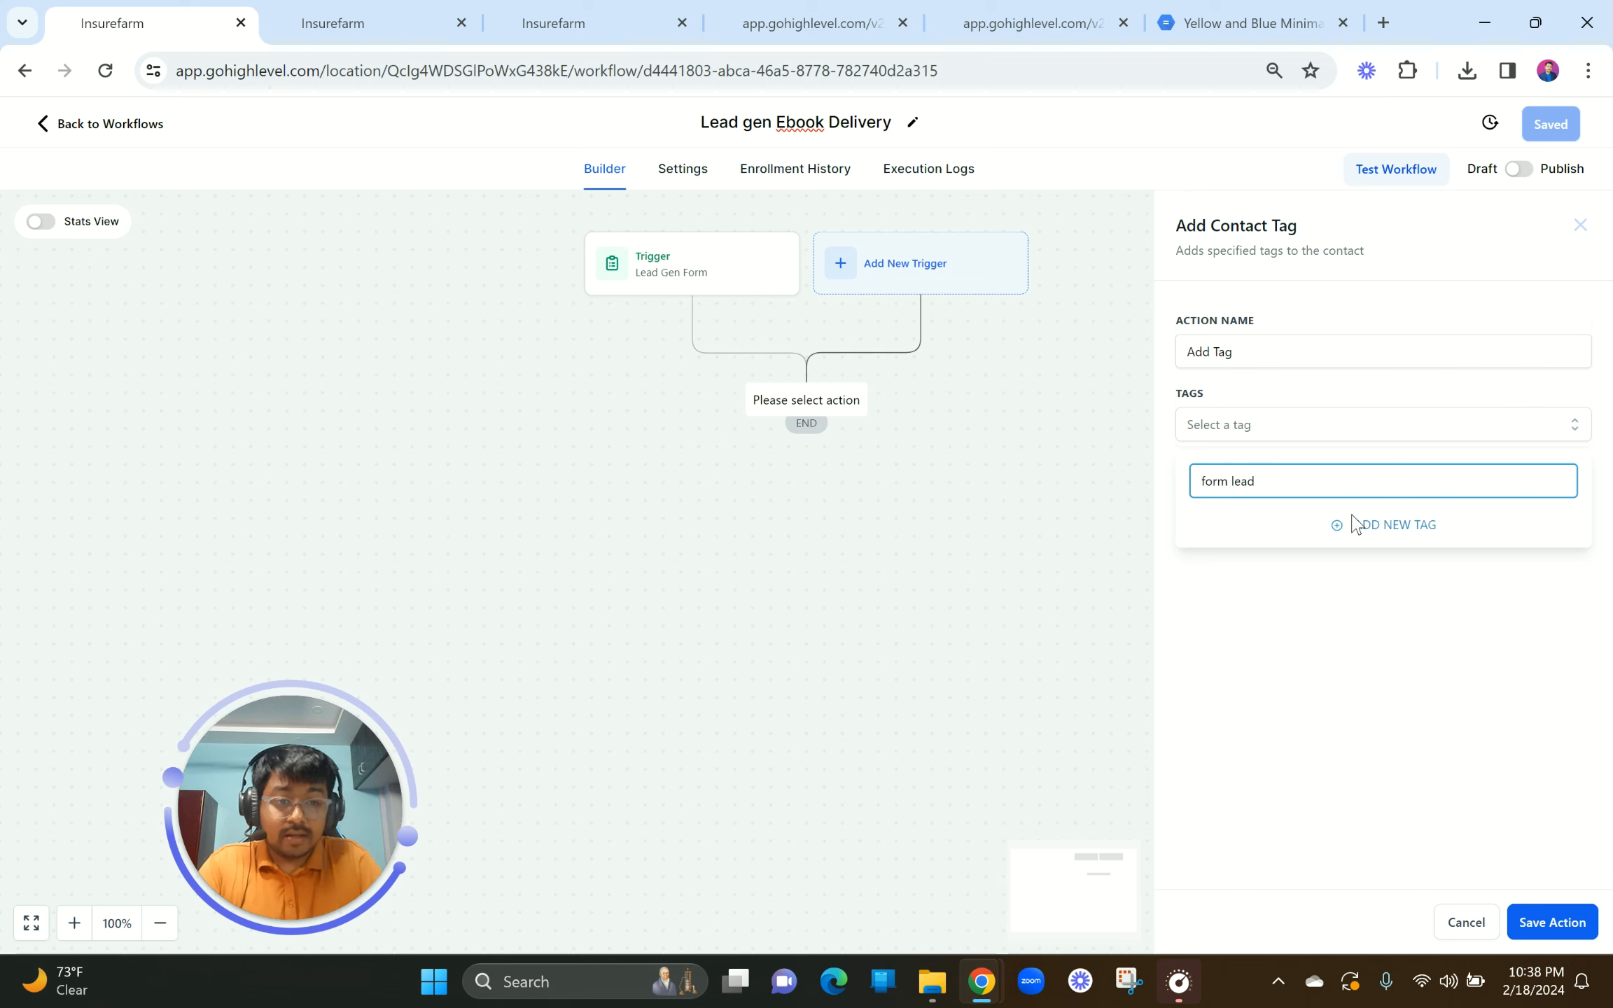
pyautogui.click(1365, 532)
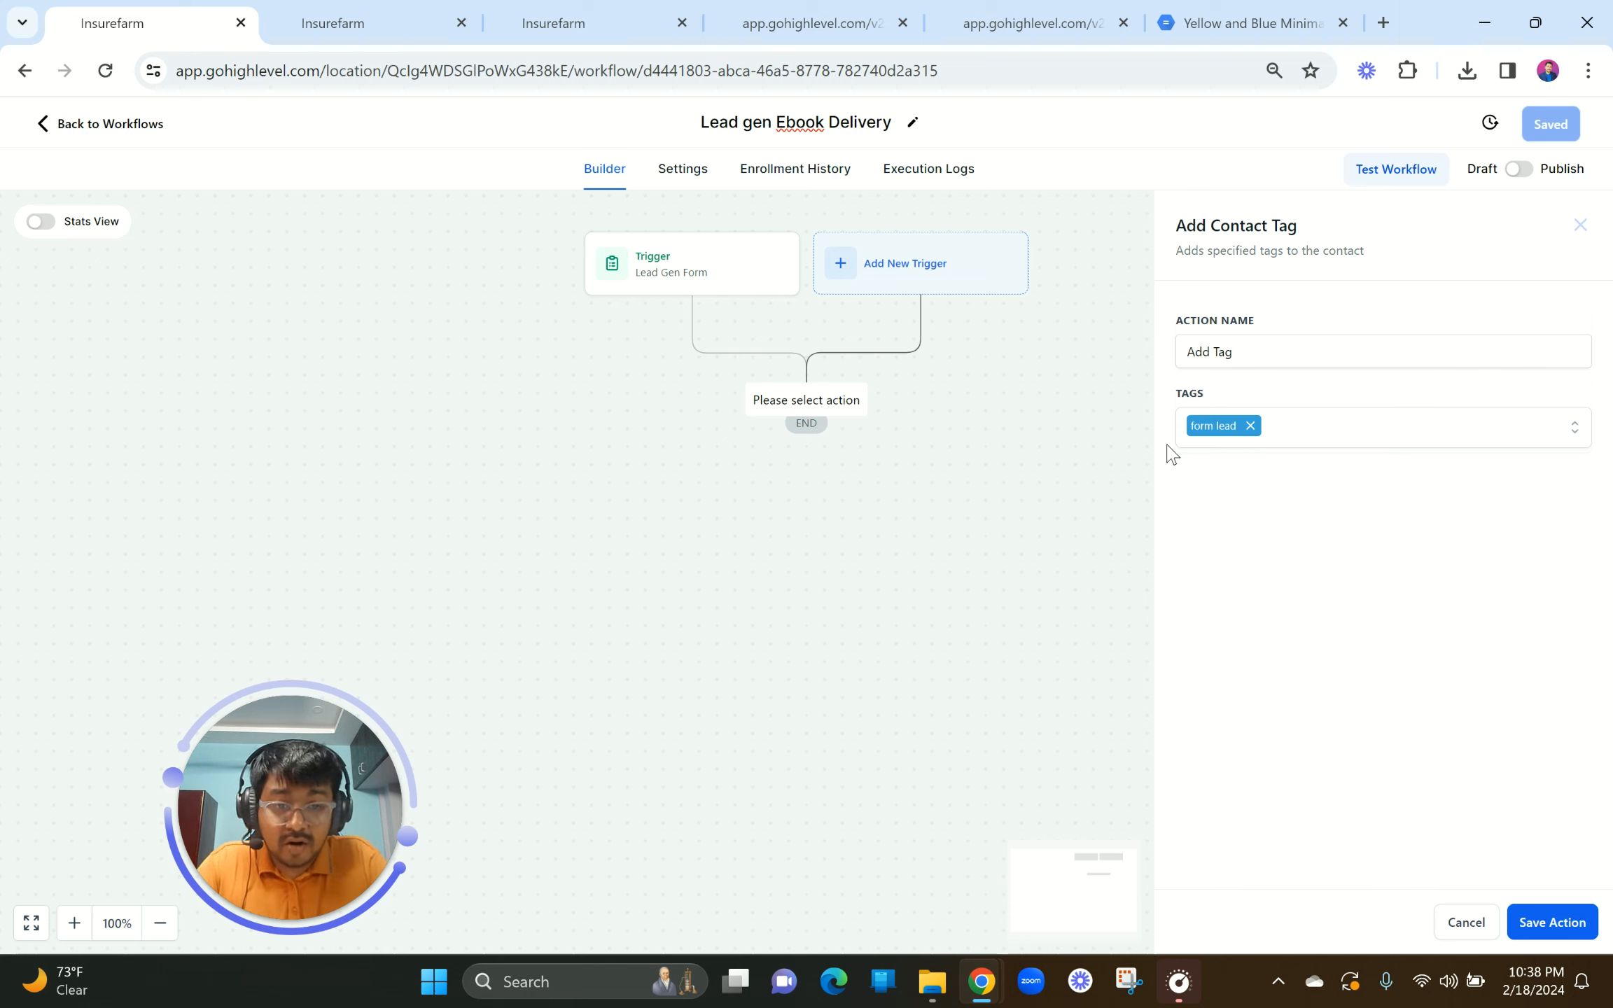
pyautogui.click(1553, 924)
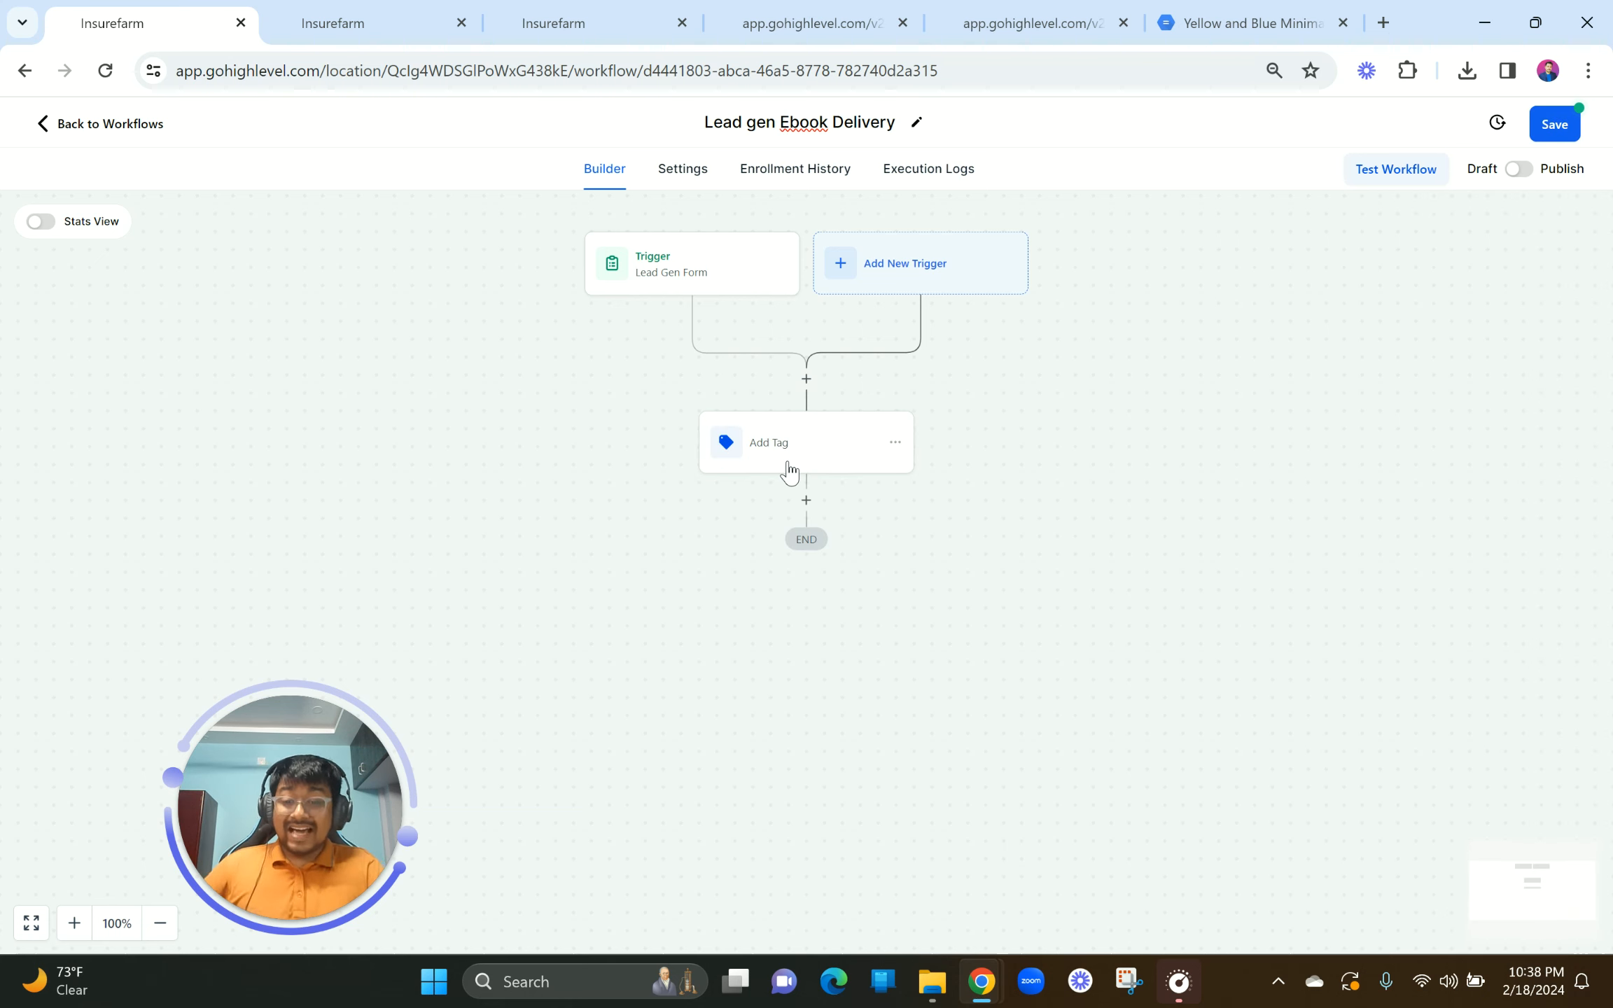
# Step: Add an Internal Notification action after the tag step
pyautogui.click(806, 501)
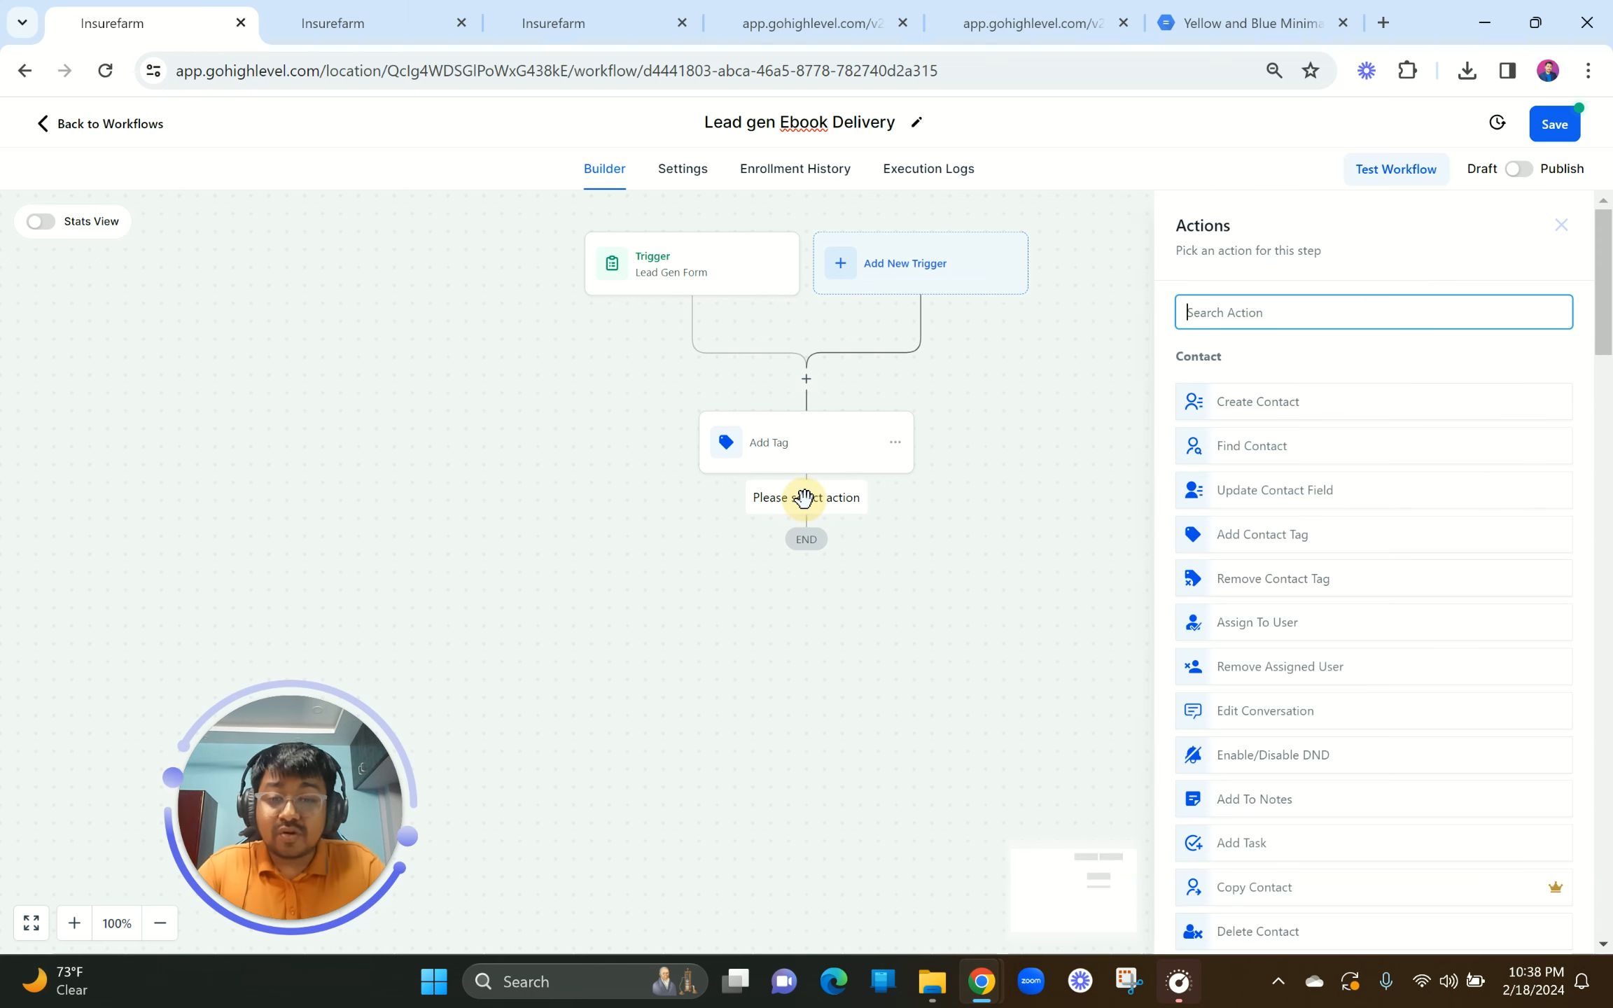
pyautogui.click(1236, 312)
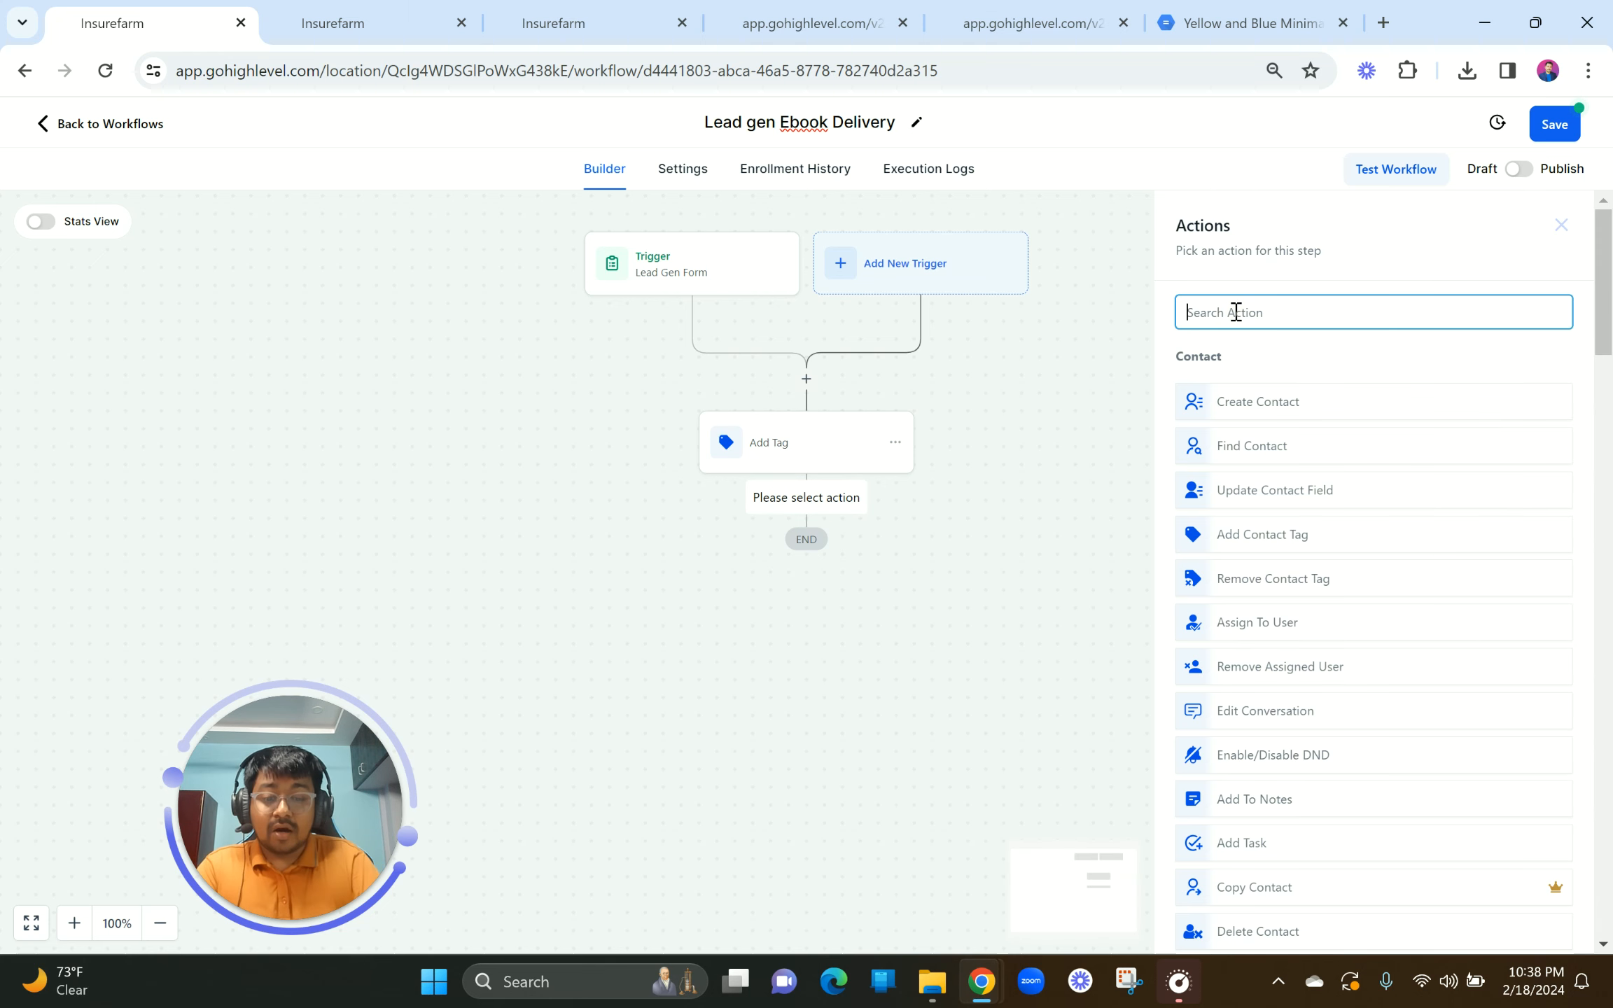
pyautogui.write('not')
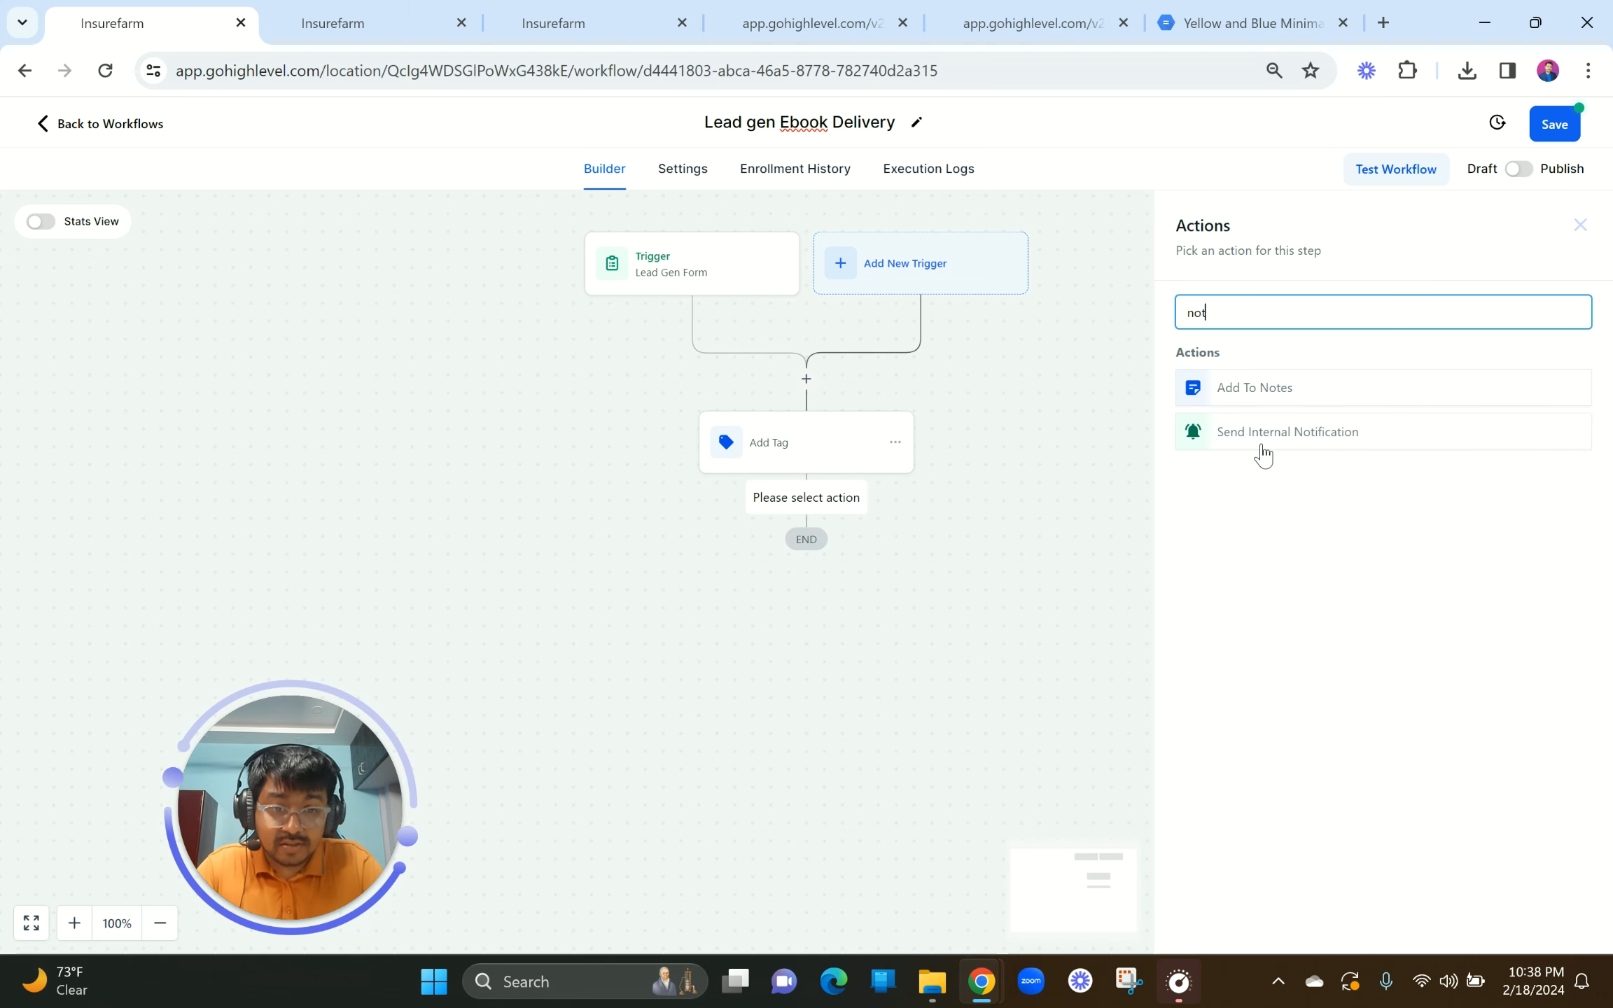
pyautogui.click(1263, 438)
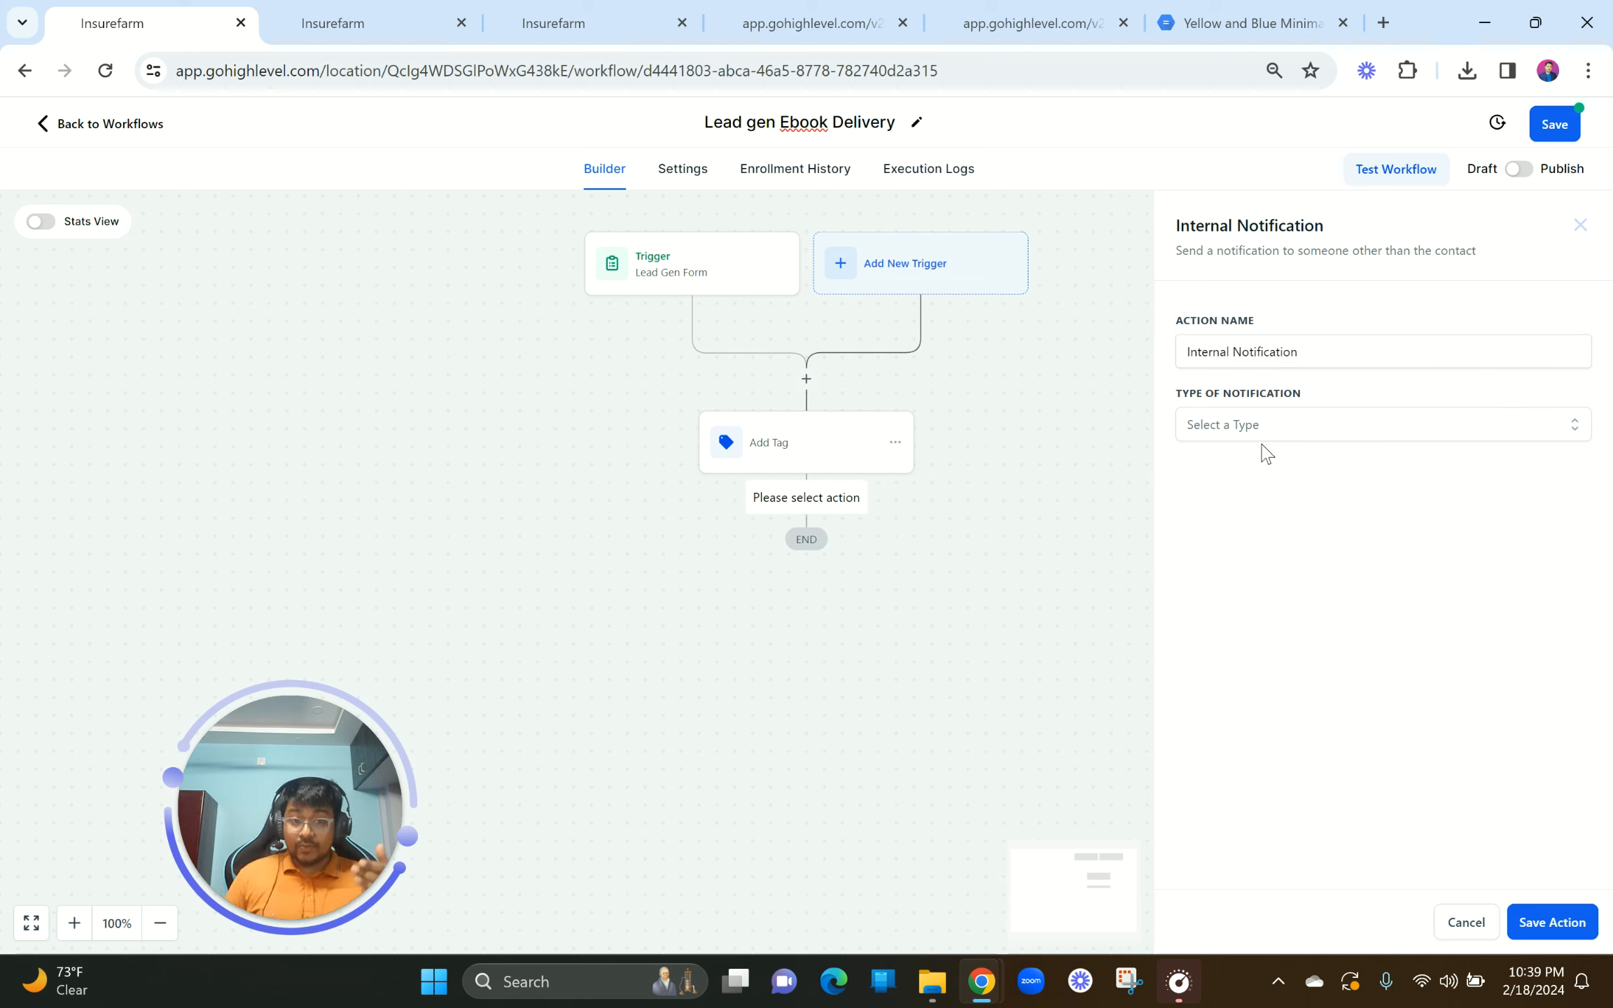
# Step: Set the notification type to Notification and title it 'LEAD FORM SUBMITTED: SMM EBOOK'
pyautogui.click(1235, 424)
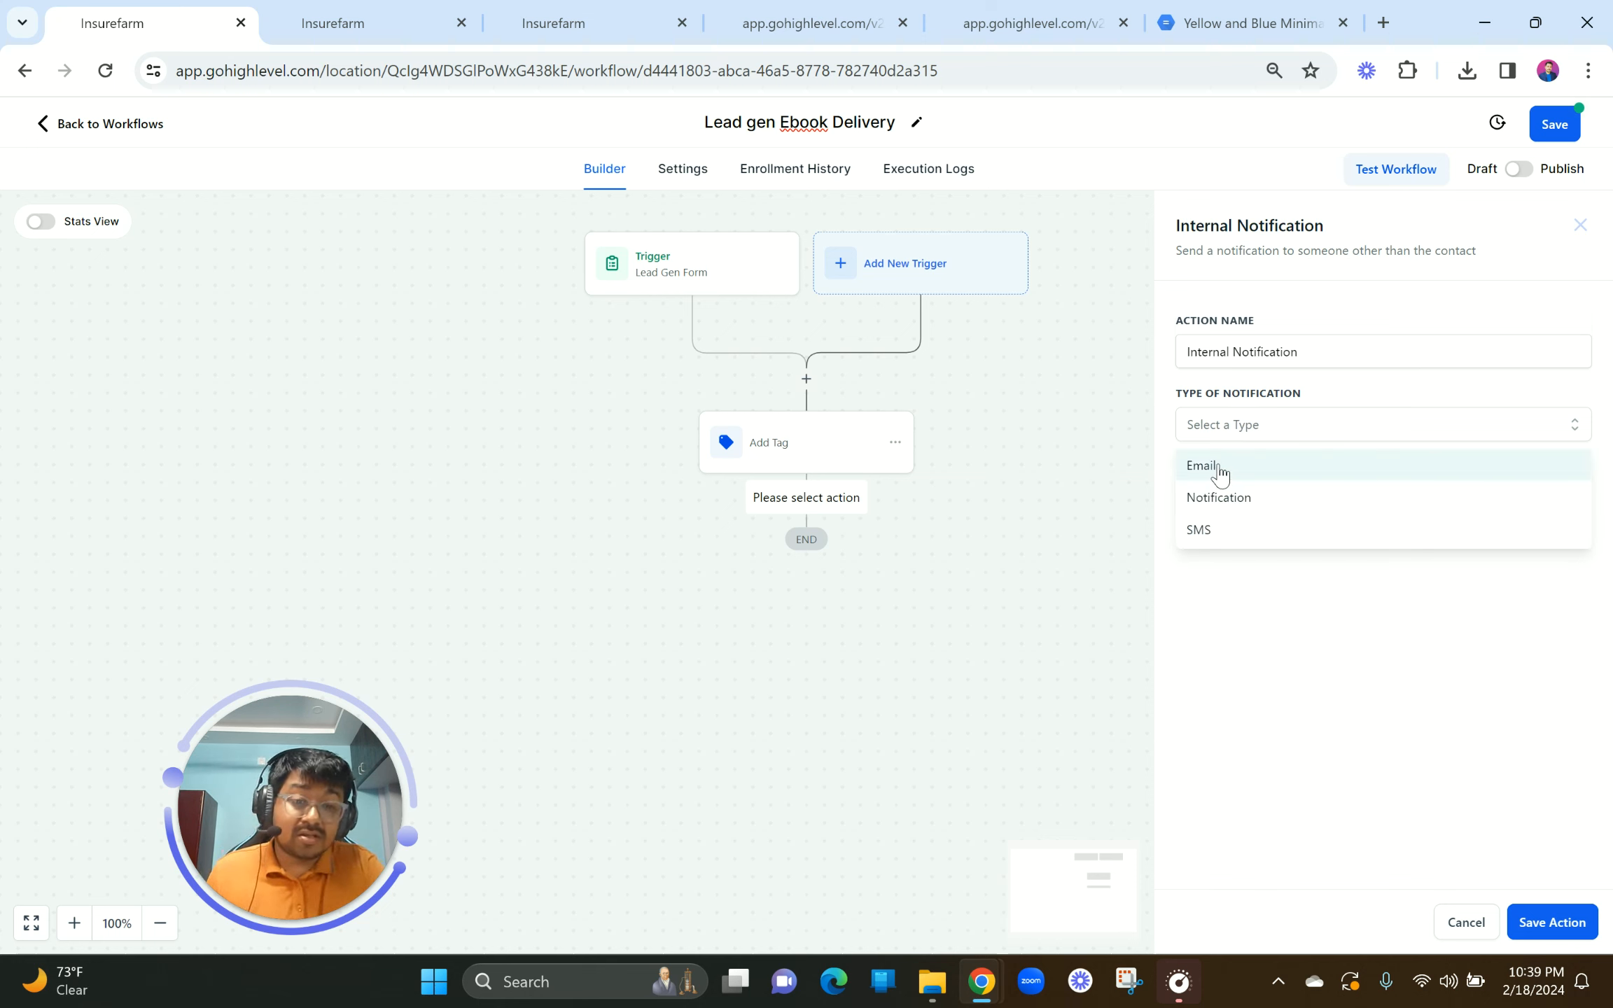
pyautogui.click(1227, 513)
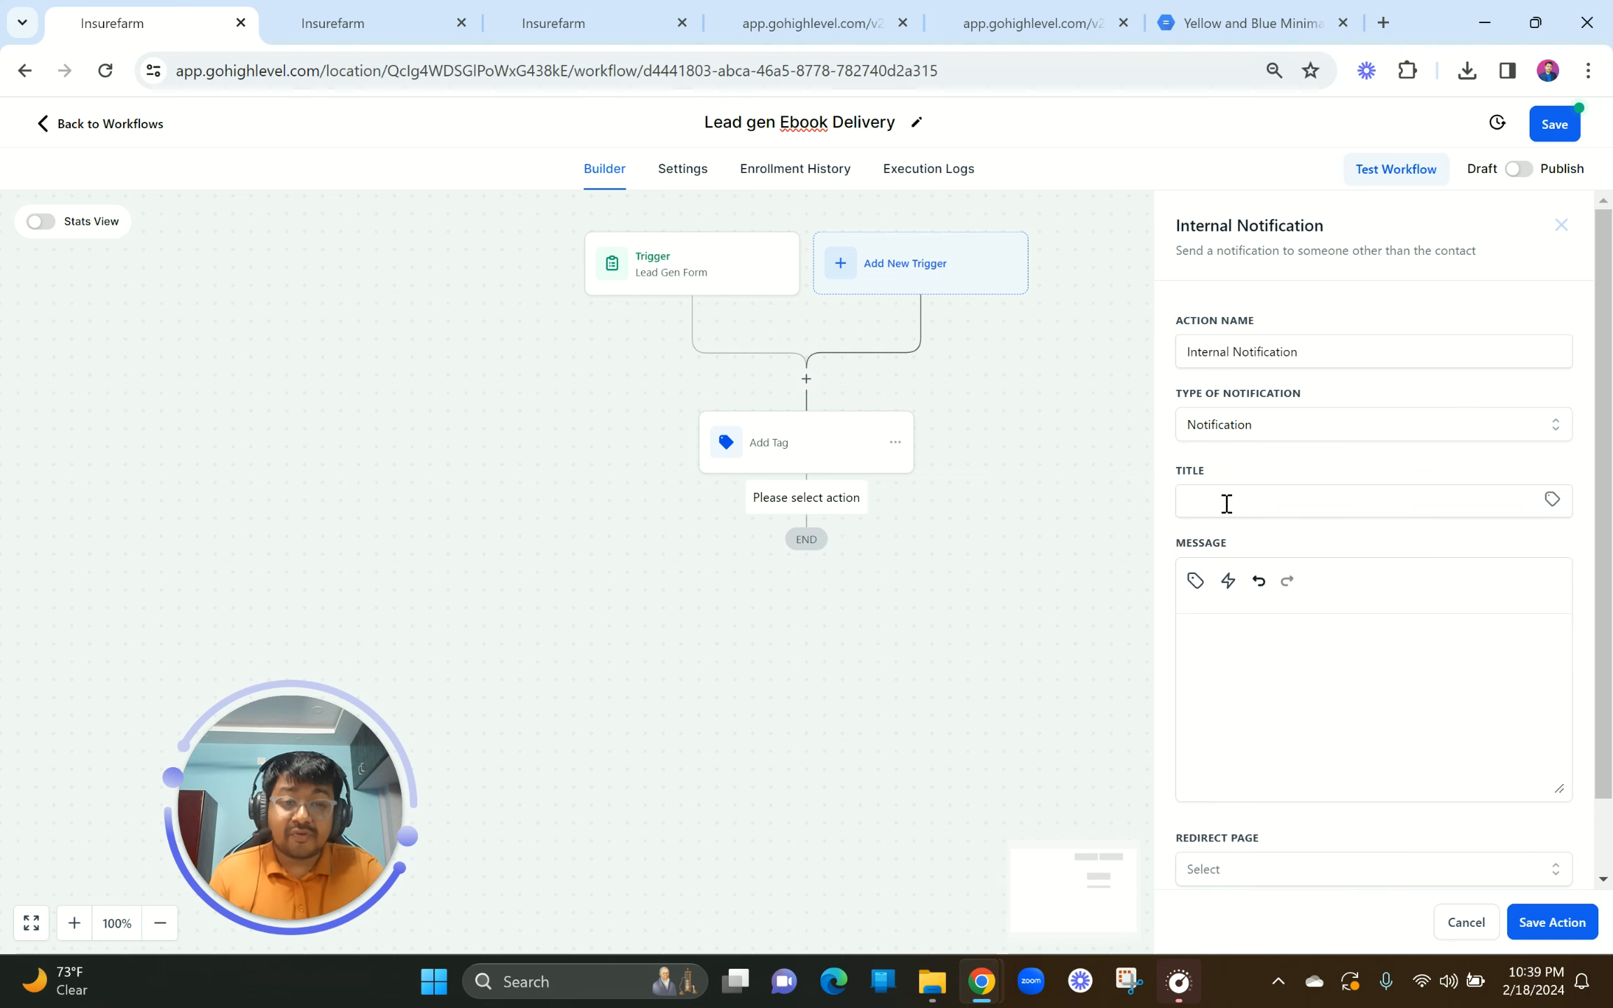
pyautogui.click(1226, 503)
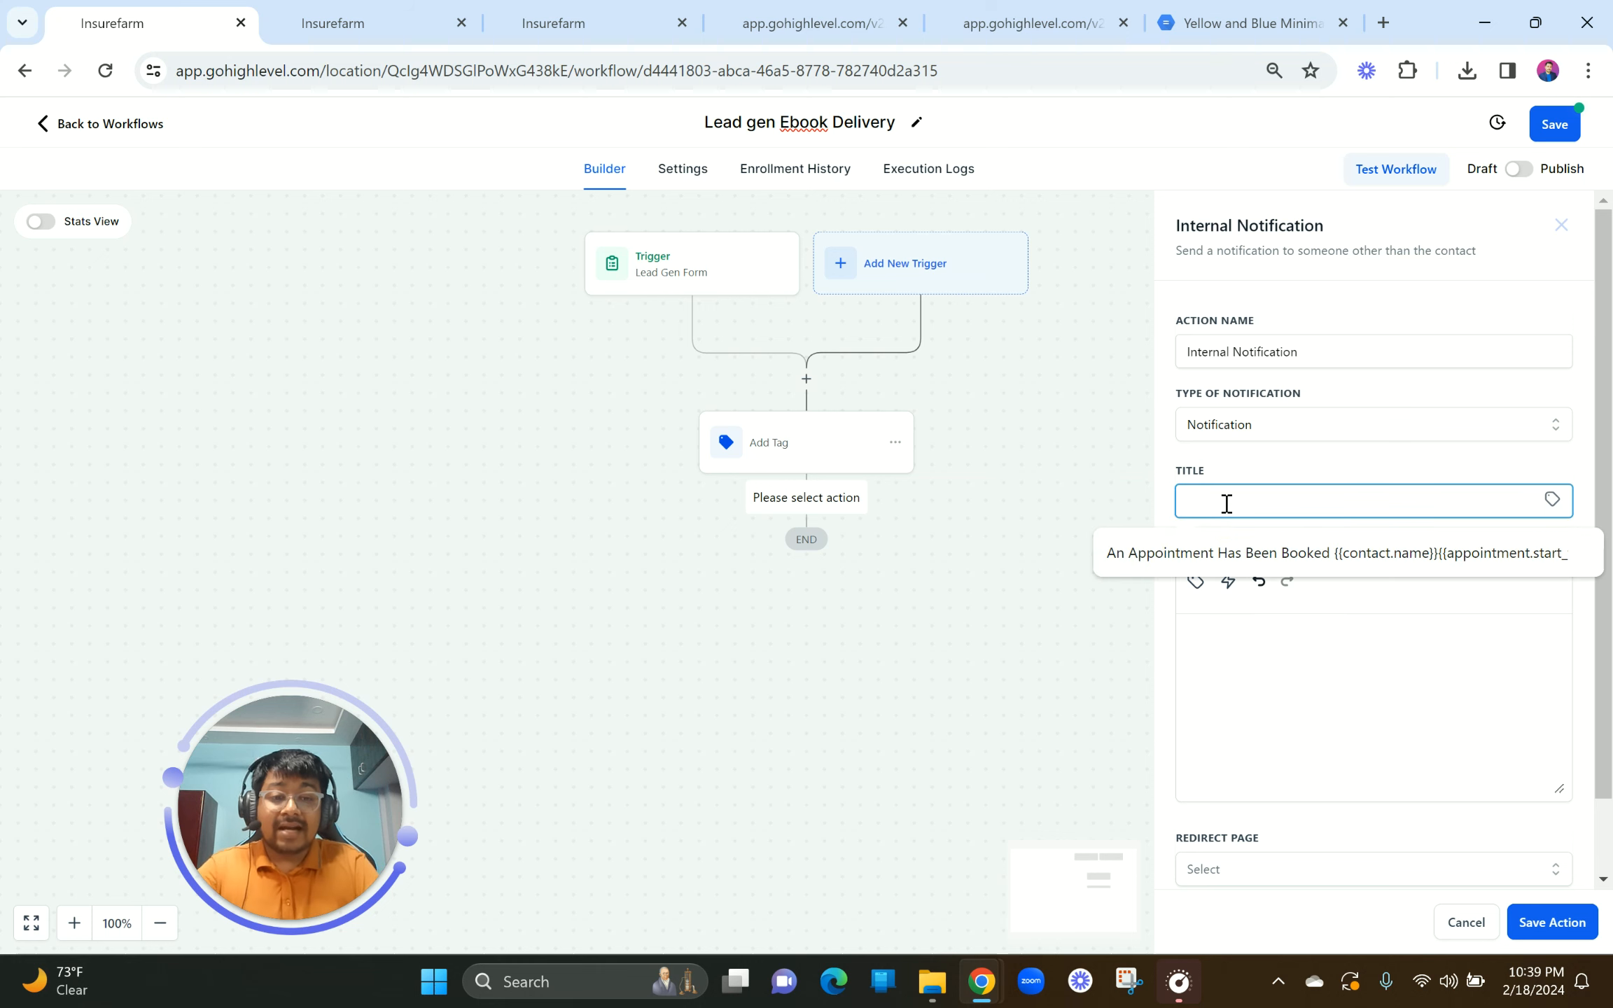
pyautogui.write('LEADFO')
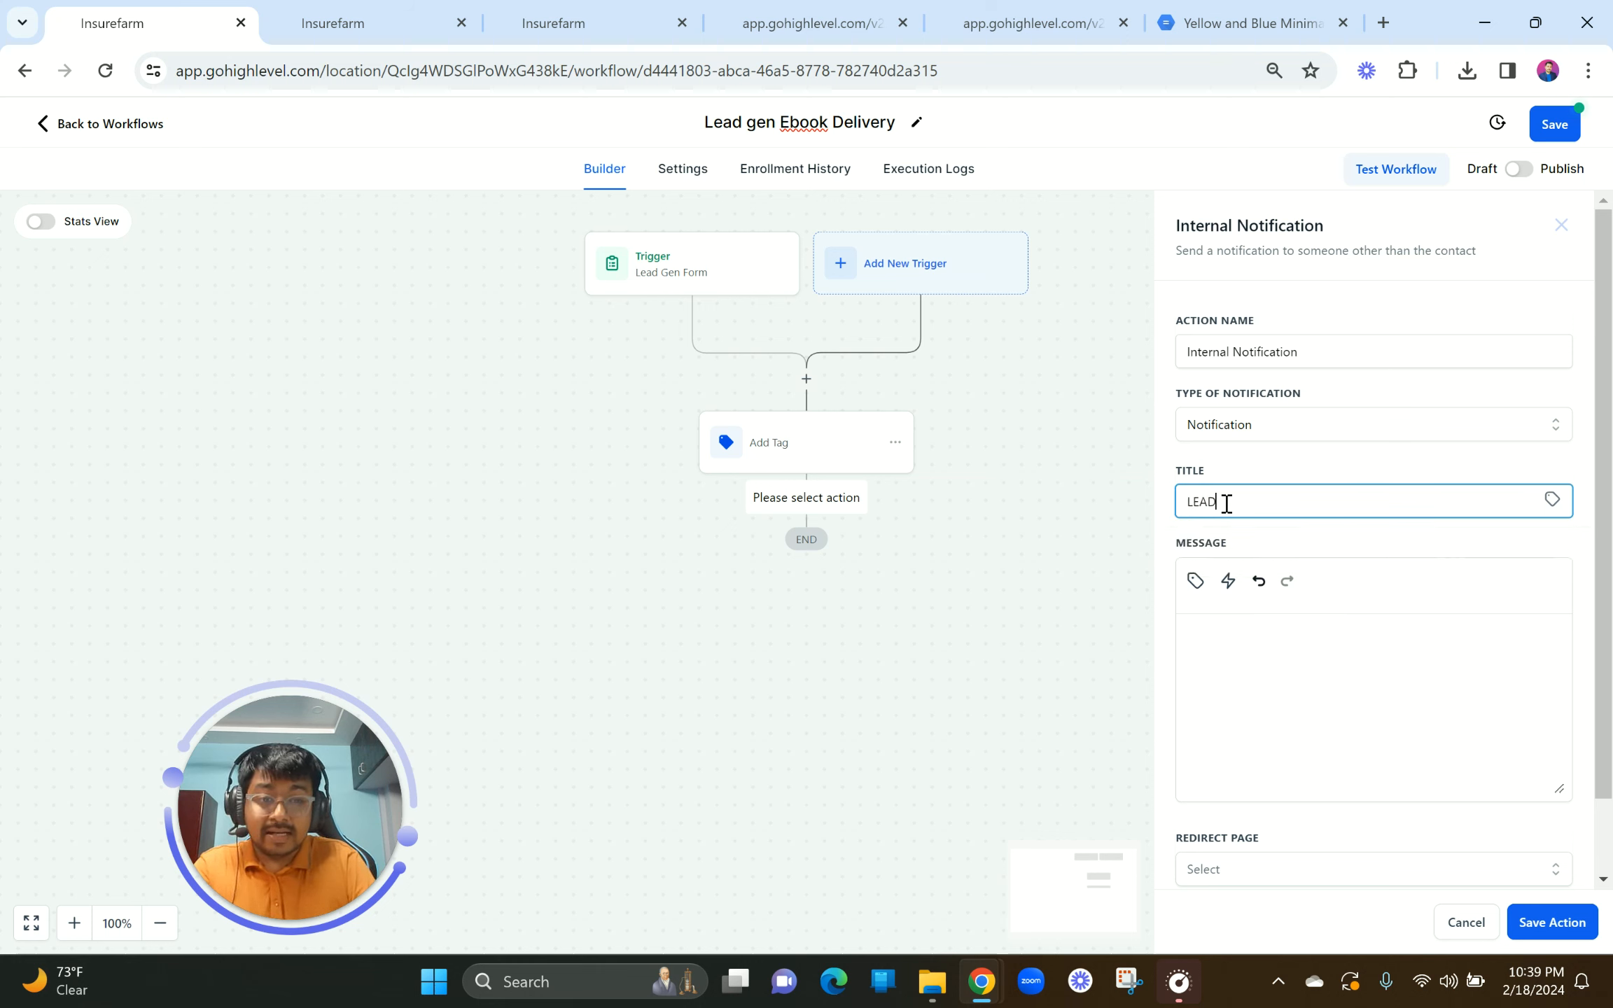
pyautogui.press('BackSpace')
pyautogui.press('BackSpace')
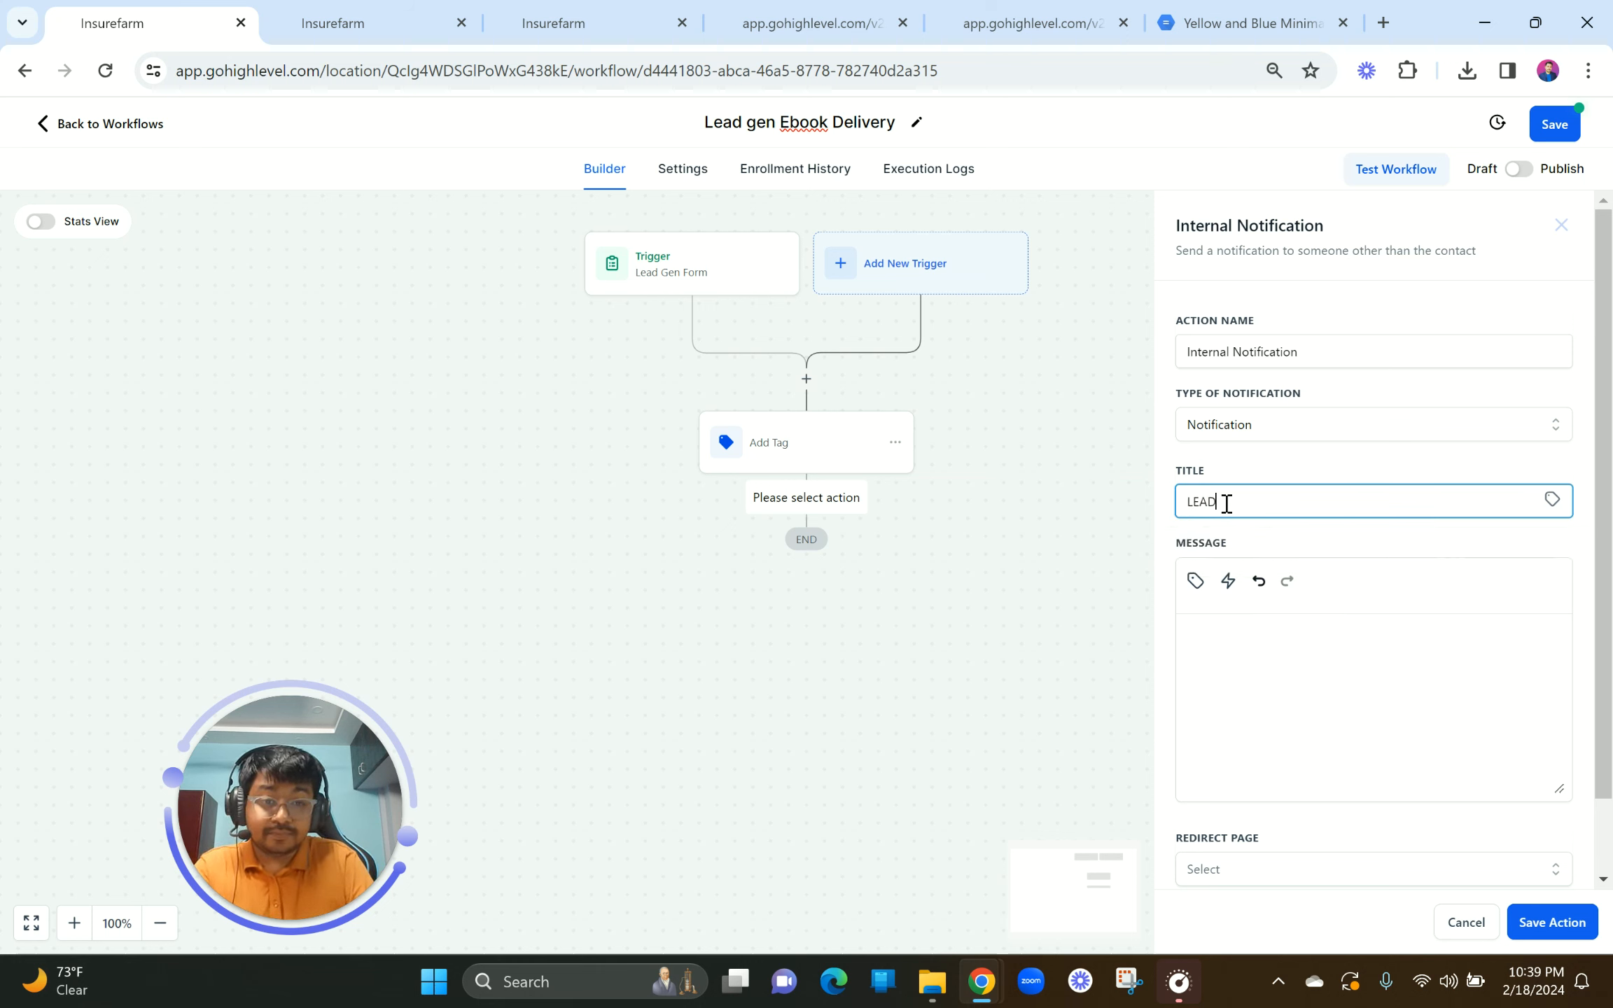
pyautogui.write('FORM')
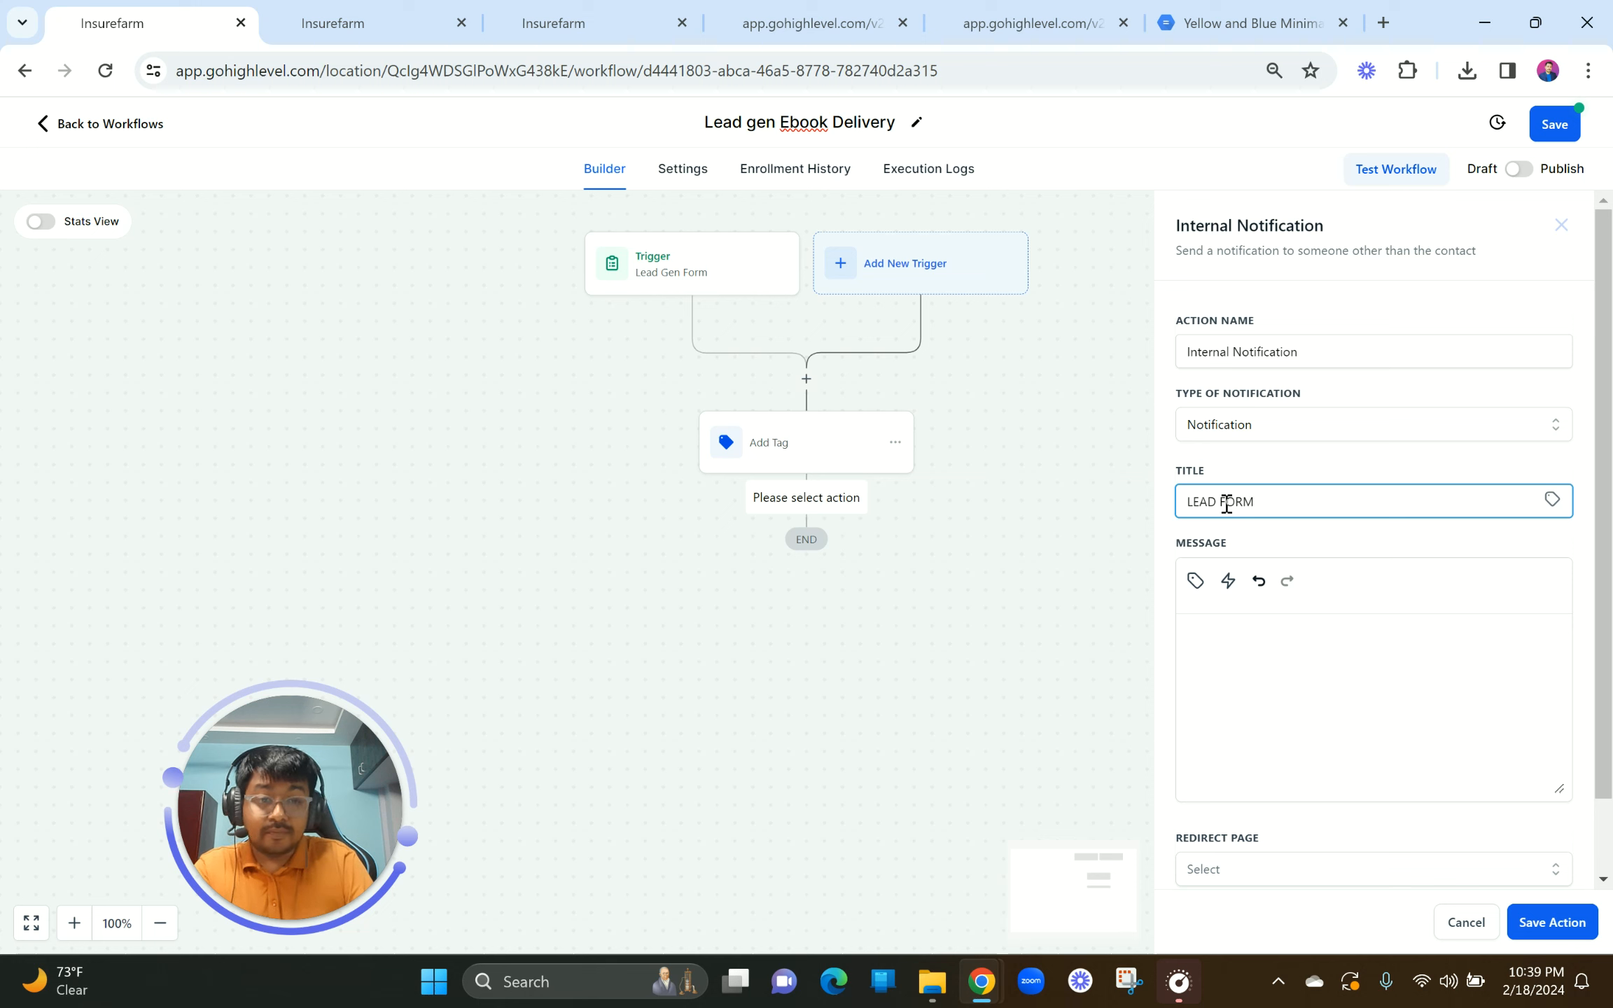
pyautogui.write(' SUBMITTED')
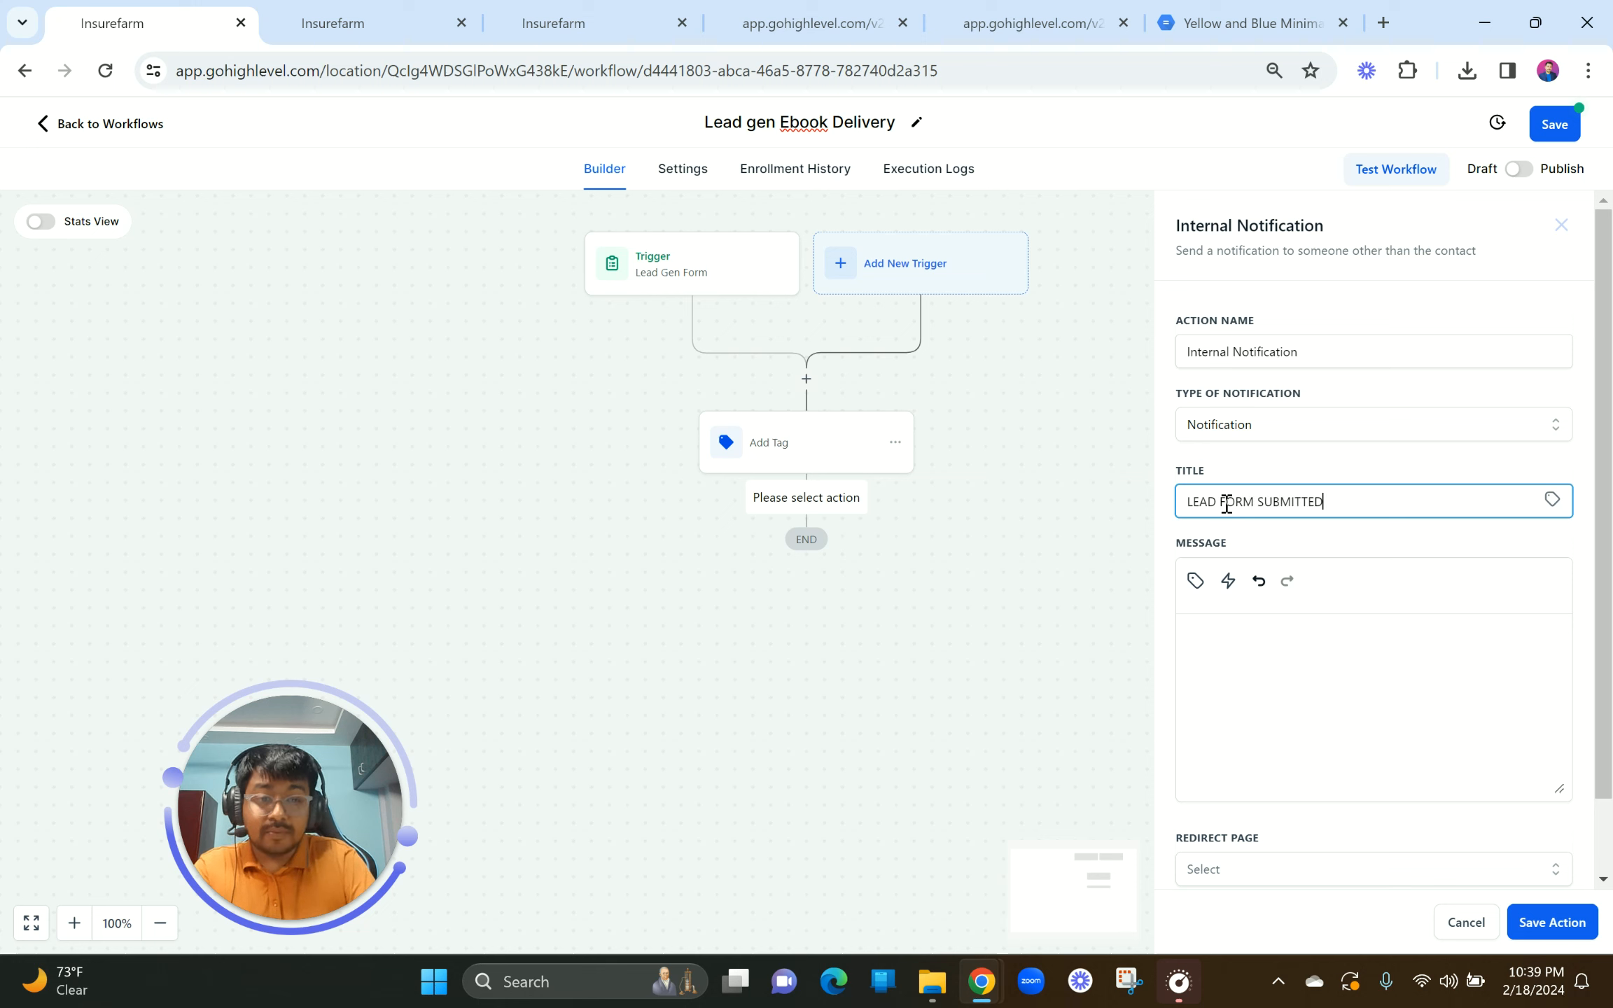
pyautogui.write(': ')
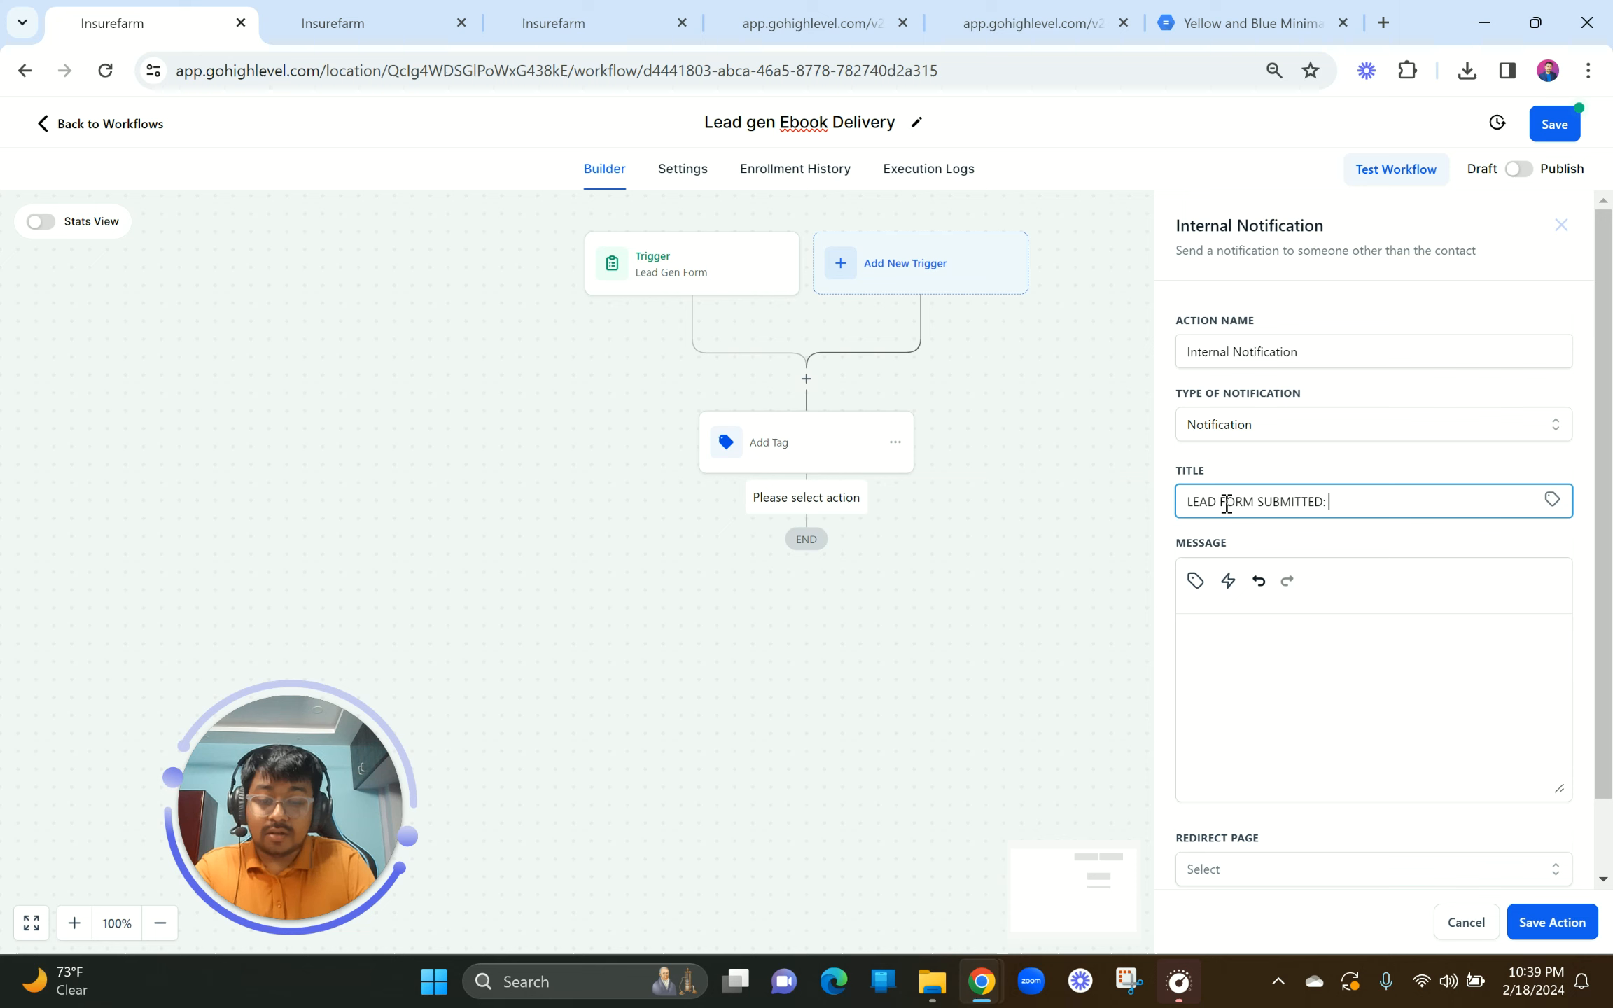
pyautogui.write('SO')
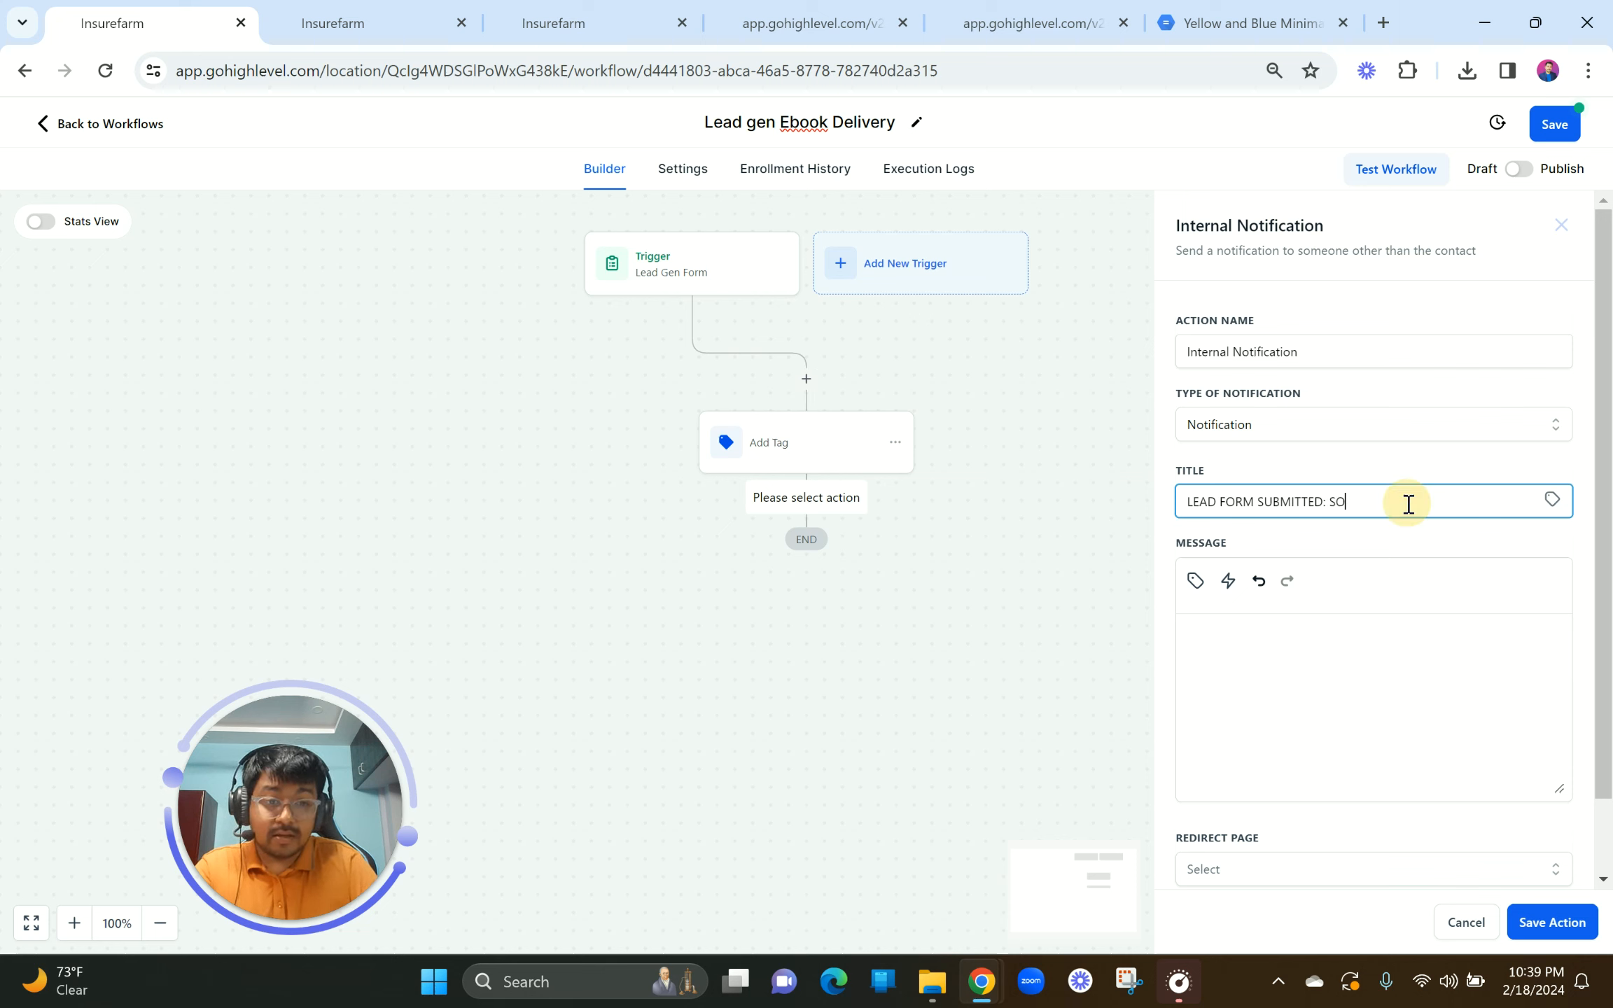
pyautogui.press('BackSpace')
pyautogui.write('MM')
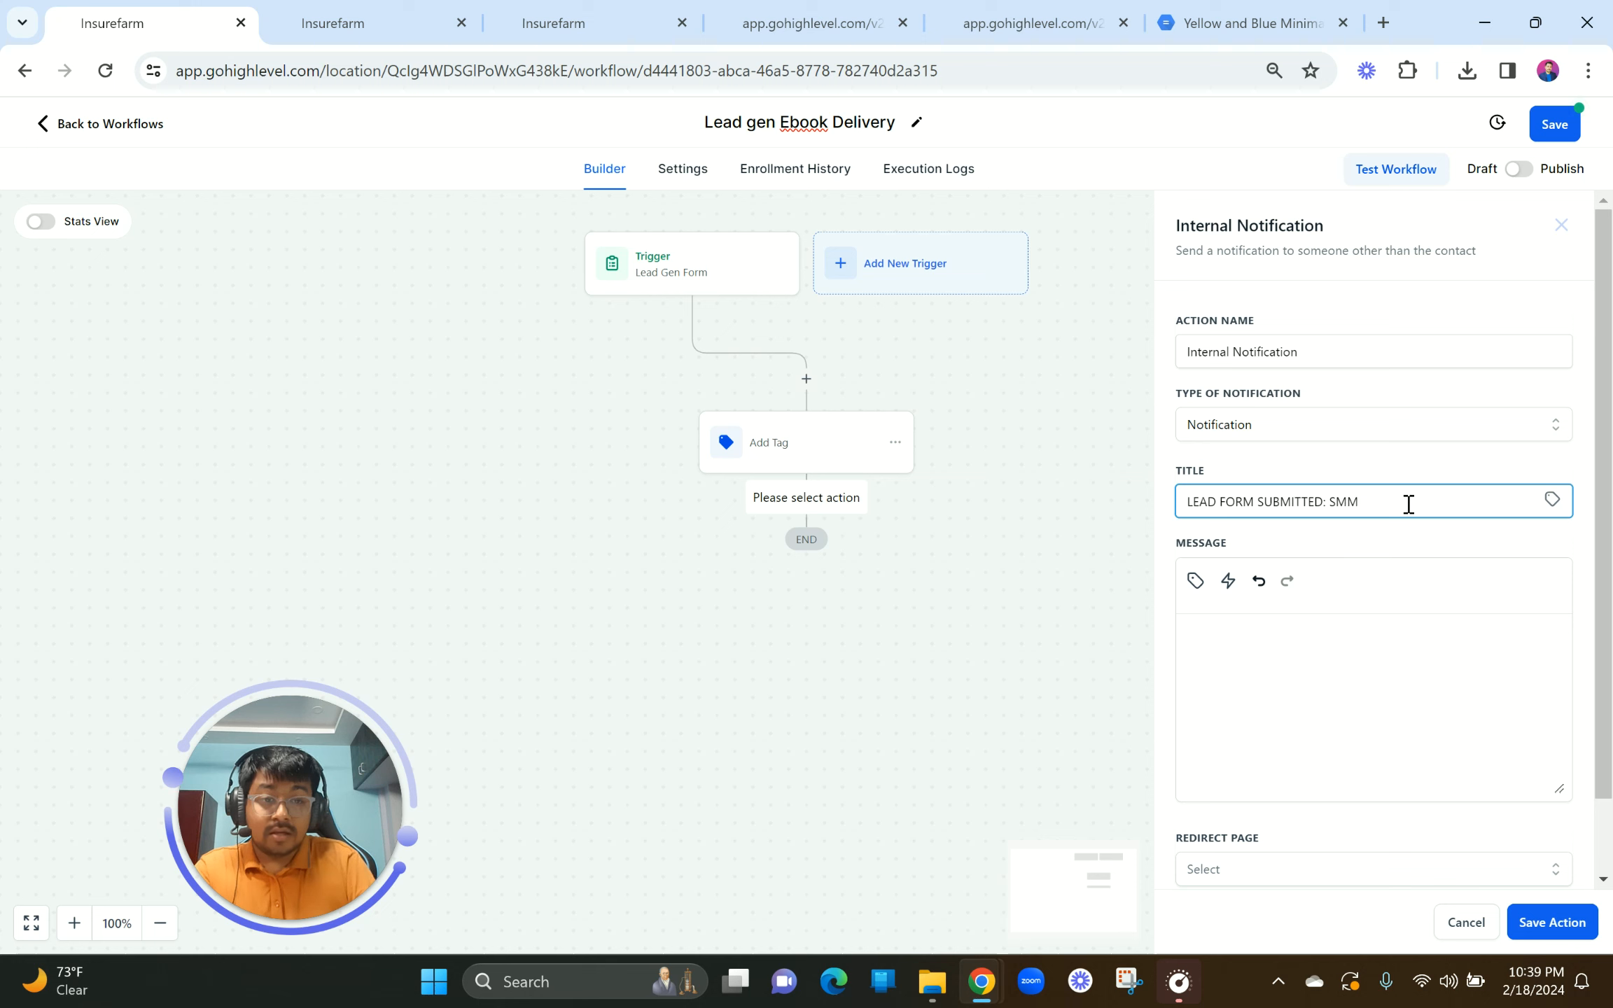
pyautogui.write(' EBOOK')
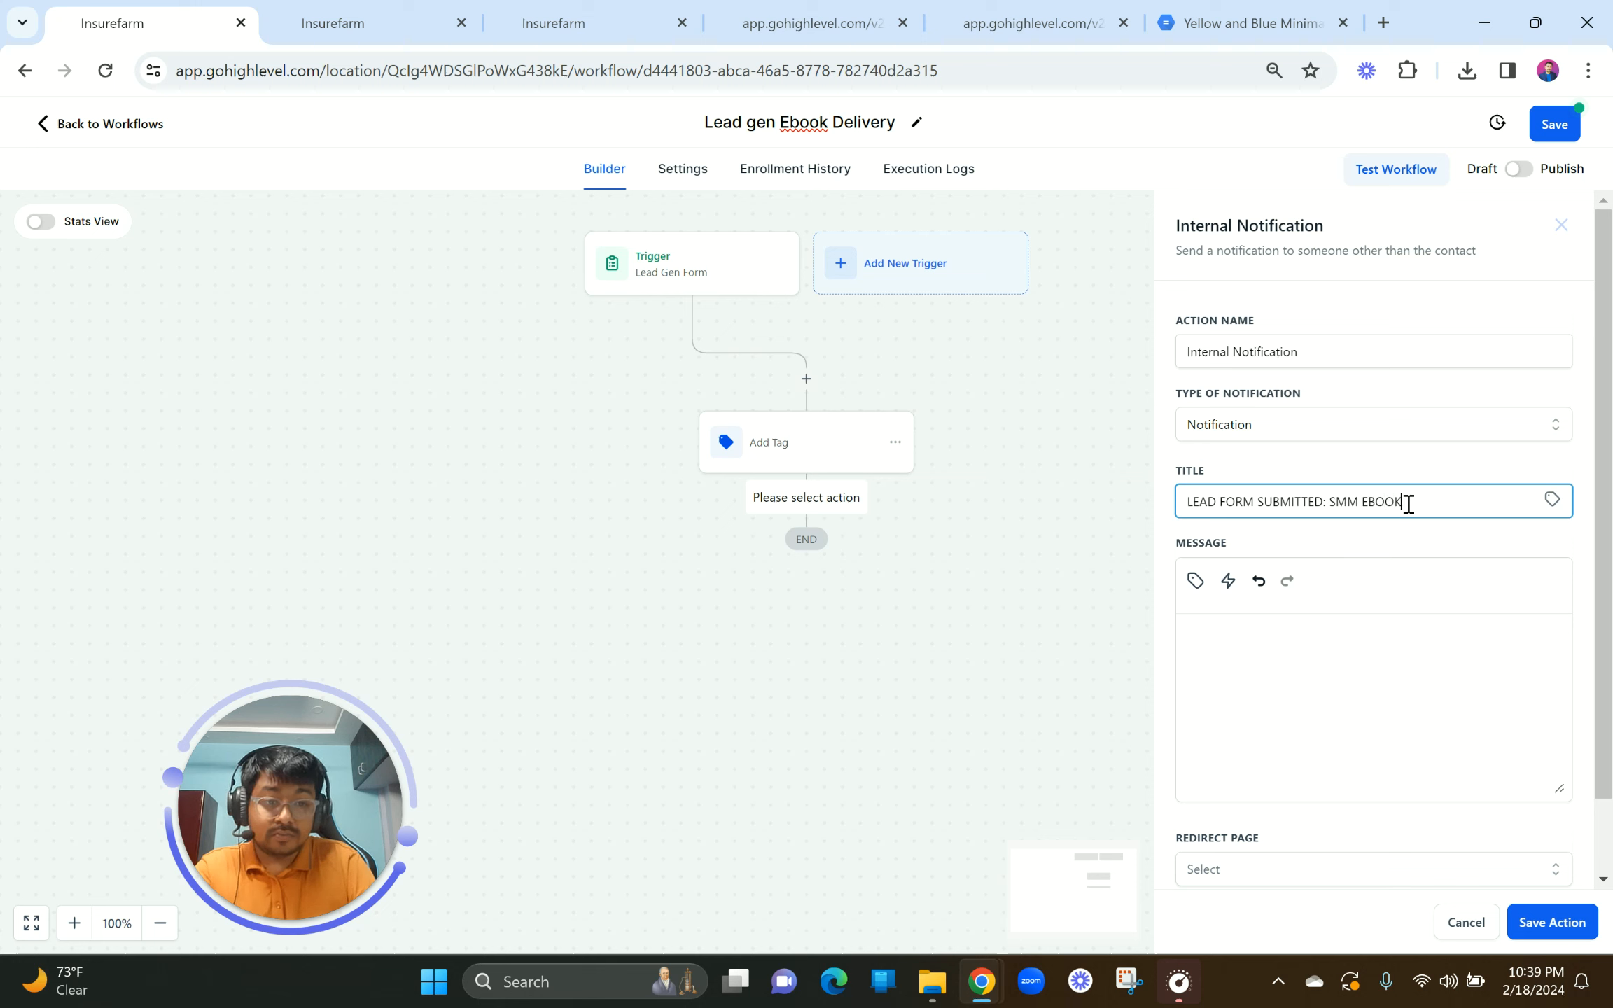
pyautogui.click(1233, 633)
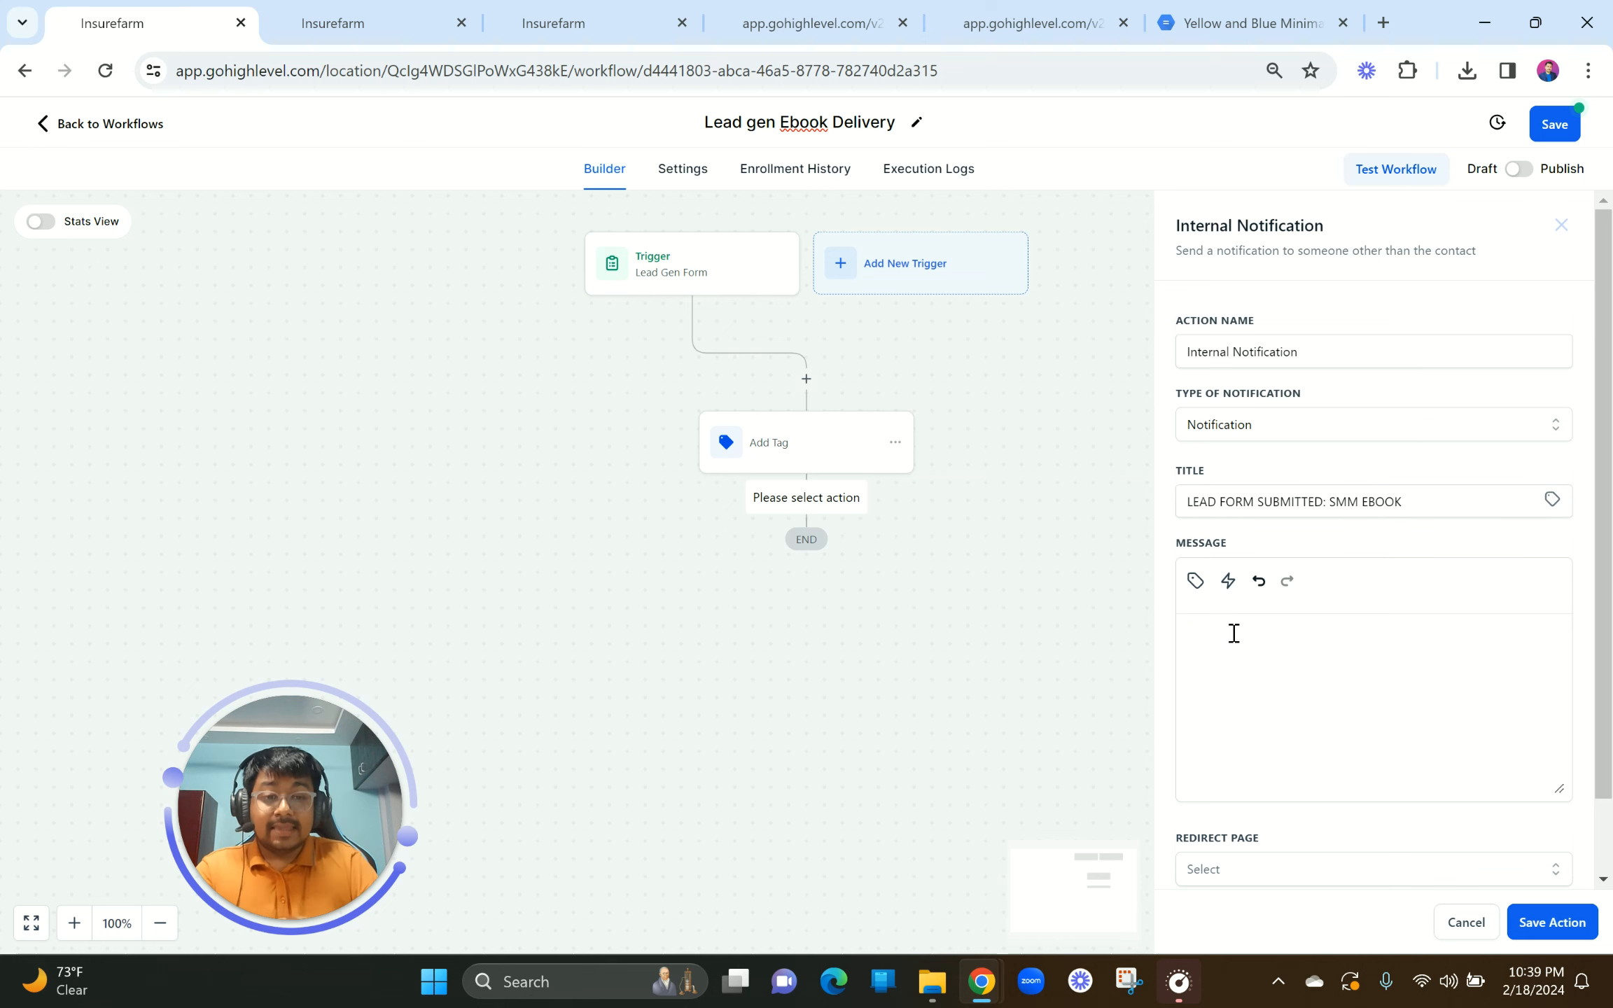
# Step: Begin the message with 'Hey,' followed by 'Form Submitted Details:'
pyautogui.write('hey')
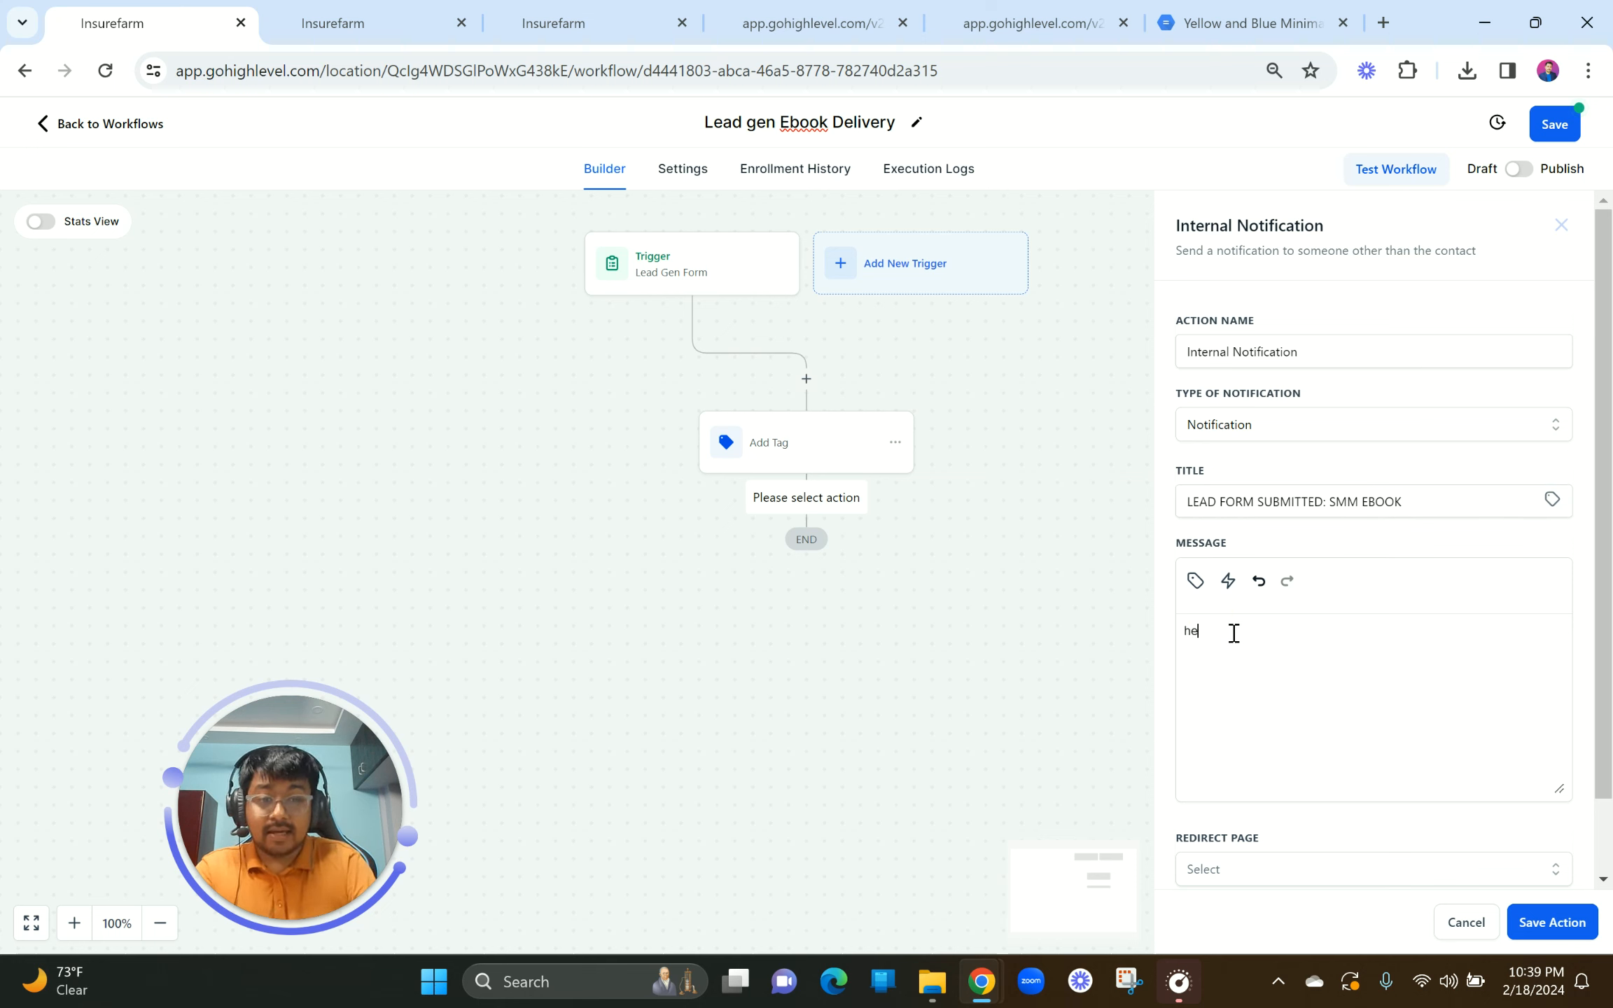
pyautogui.press('BackSpace')
pyautogui.press('BackSpace')
pyautogui.press('BackSpace')
pyautogui.write('H')
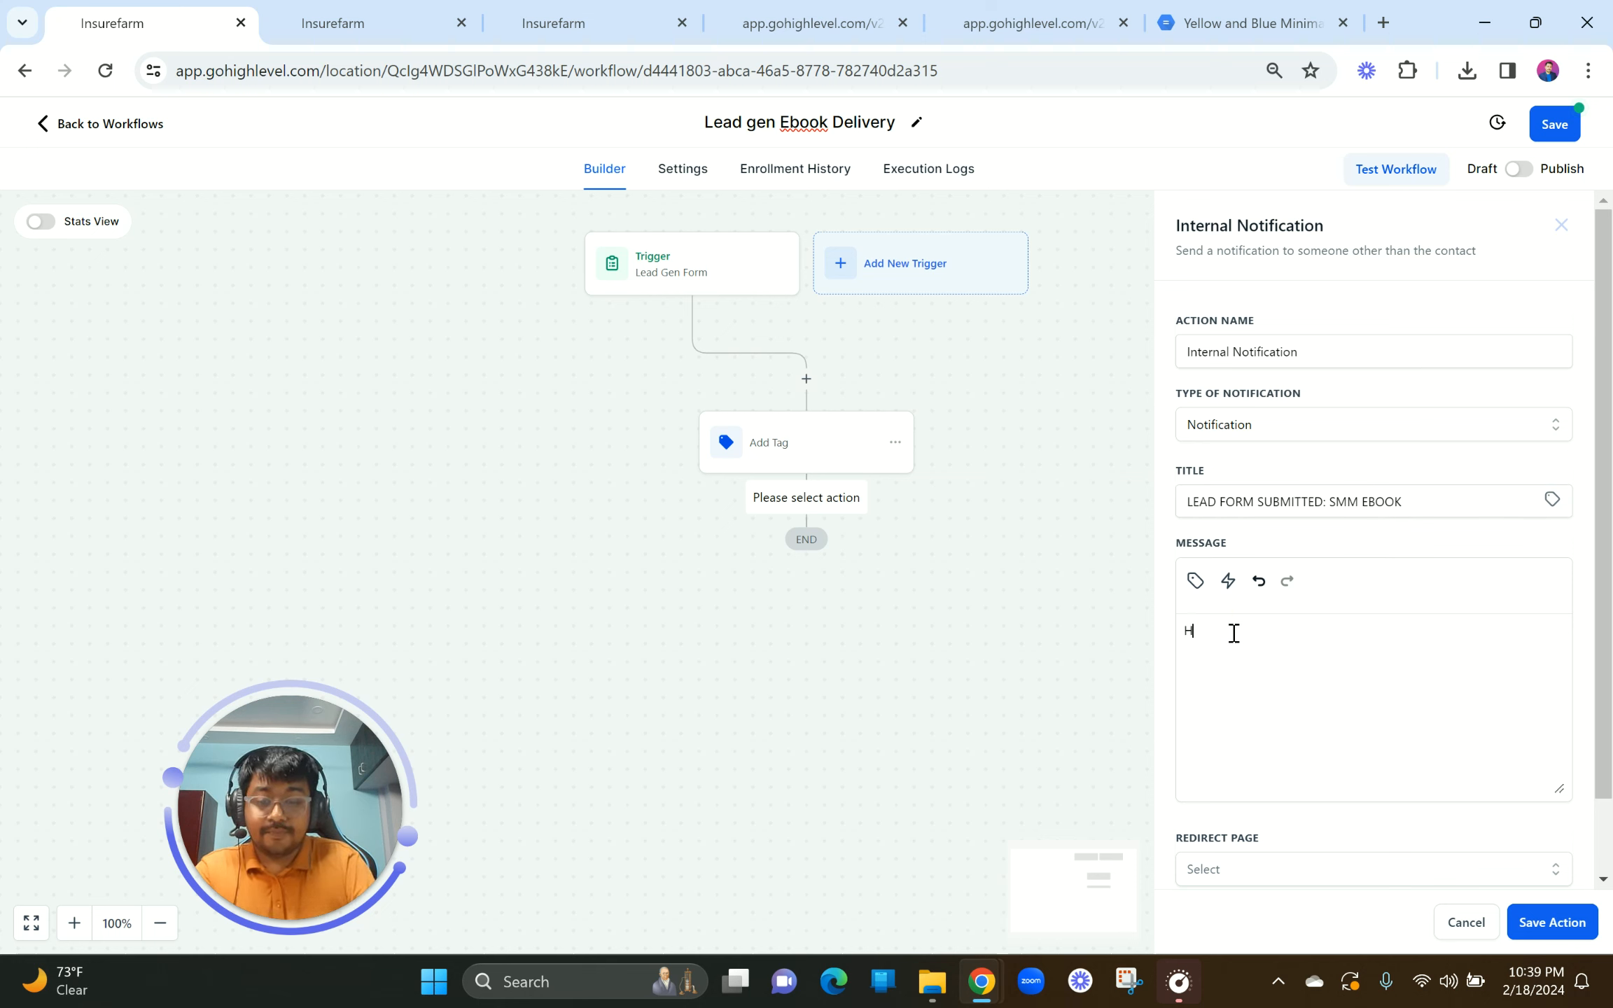
pyautogui.write('ey')
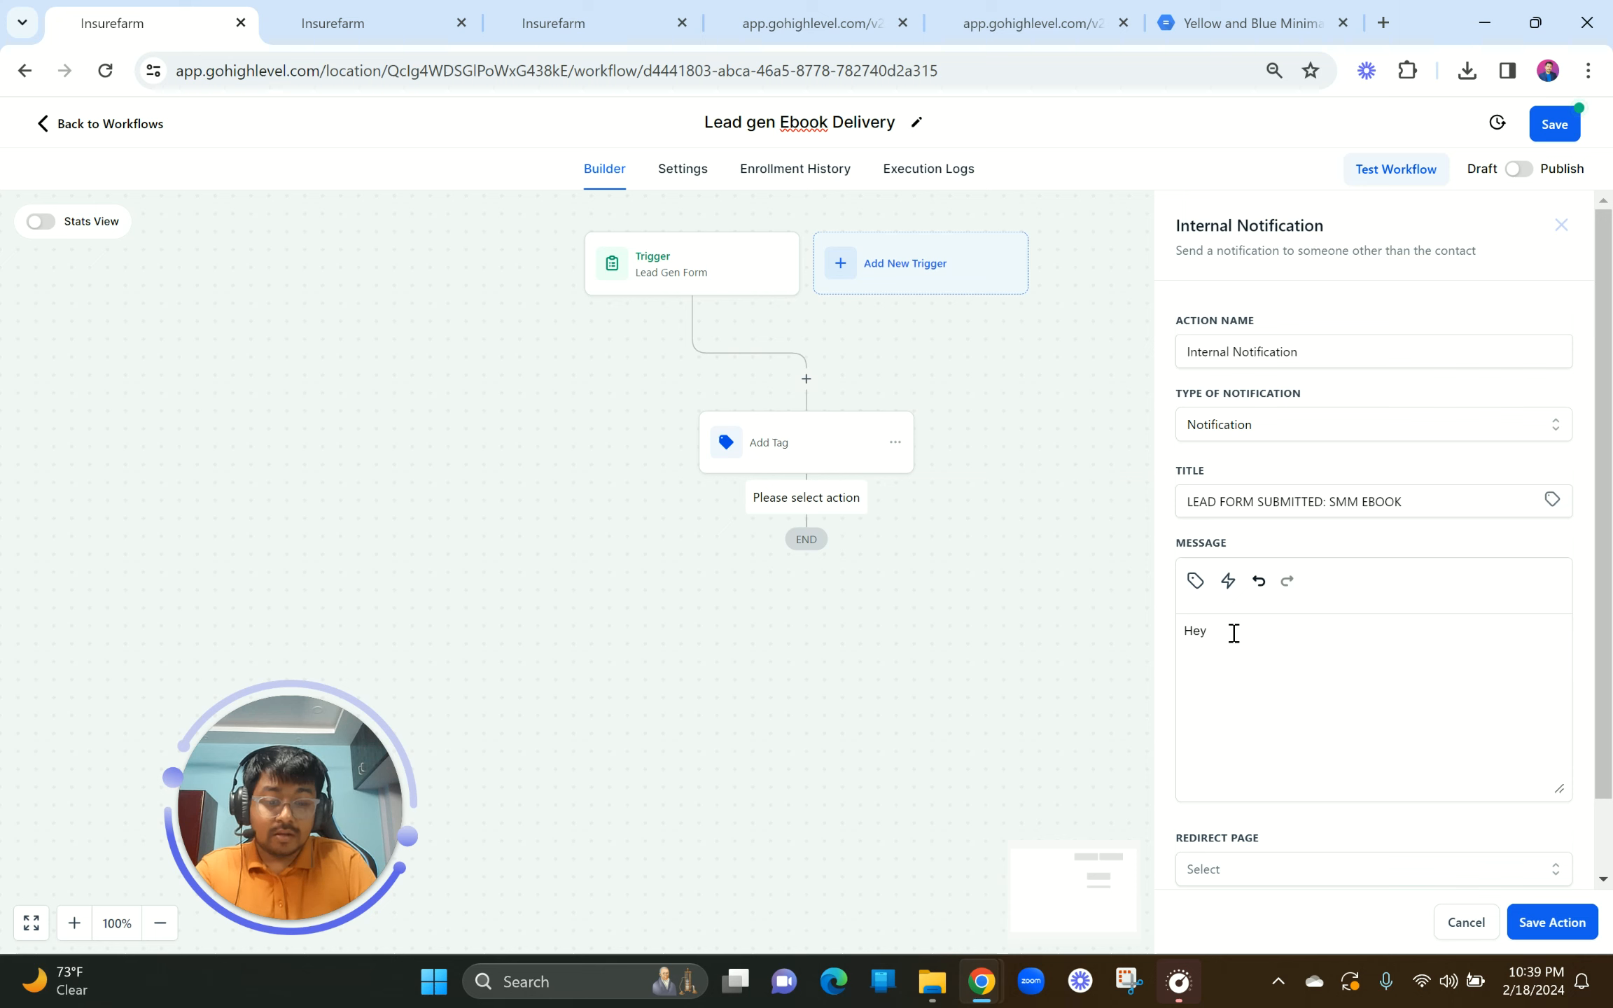
pyautogui.write(',')
pyautogui.press('Return')
pyautogui.press('Return')
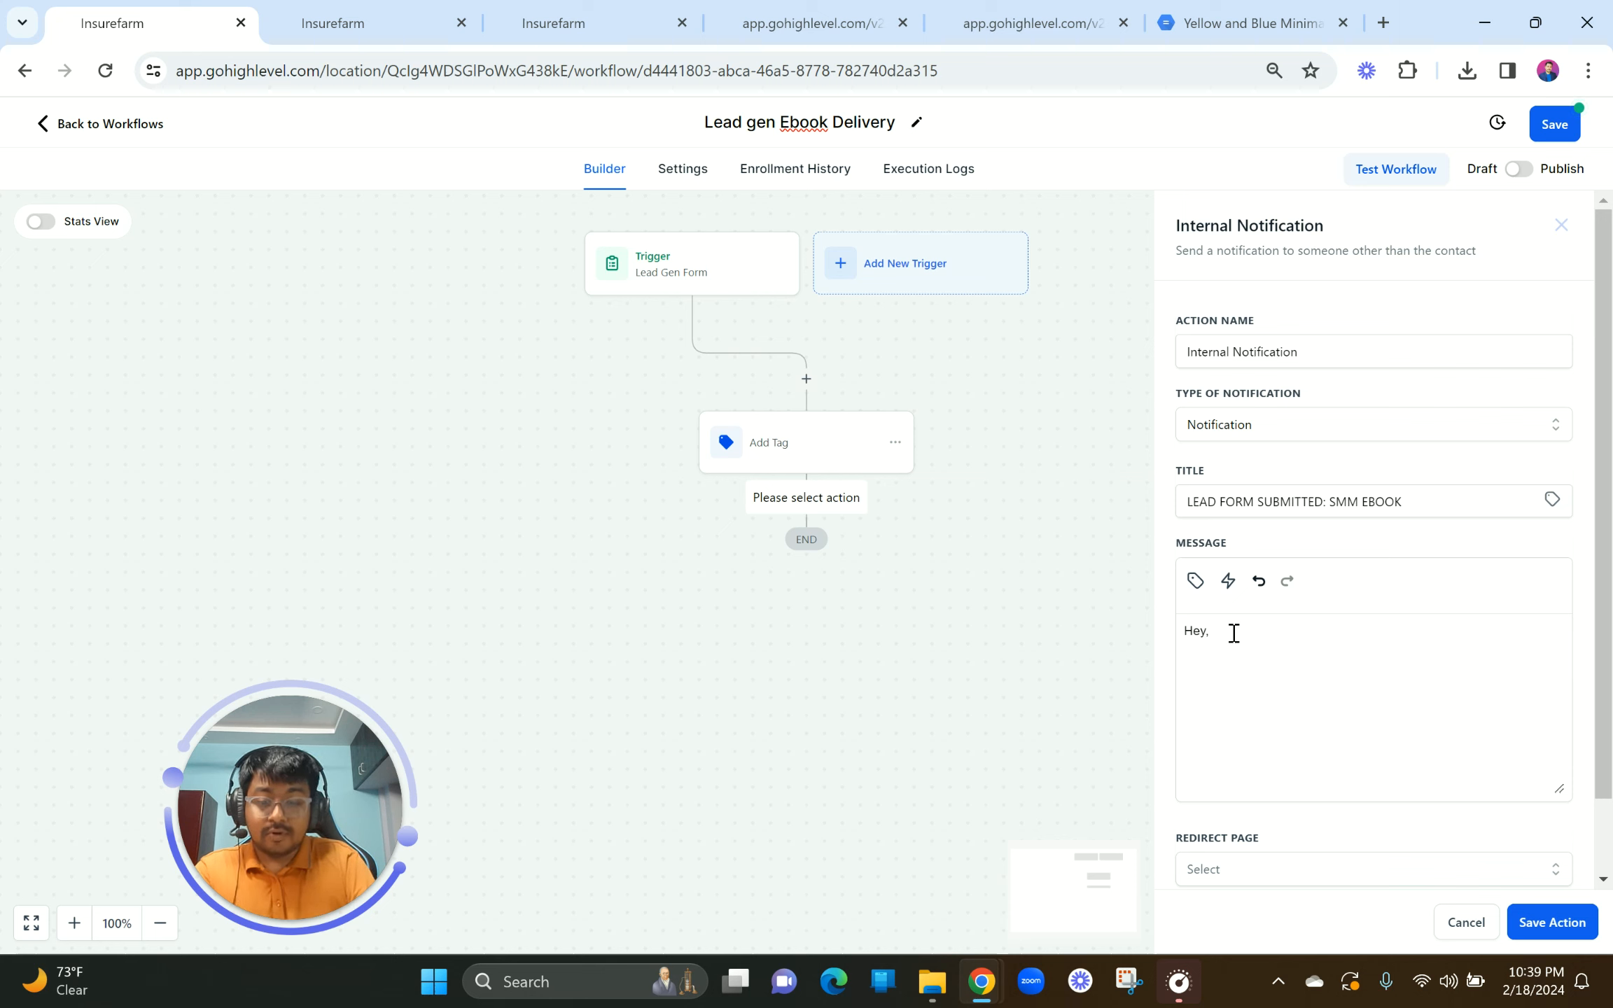
pyautogui.write('Form Subm')
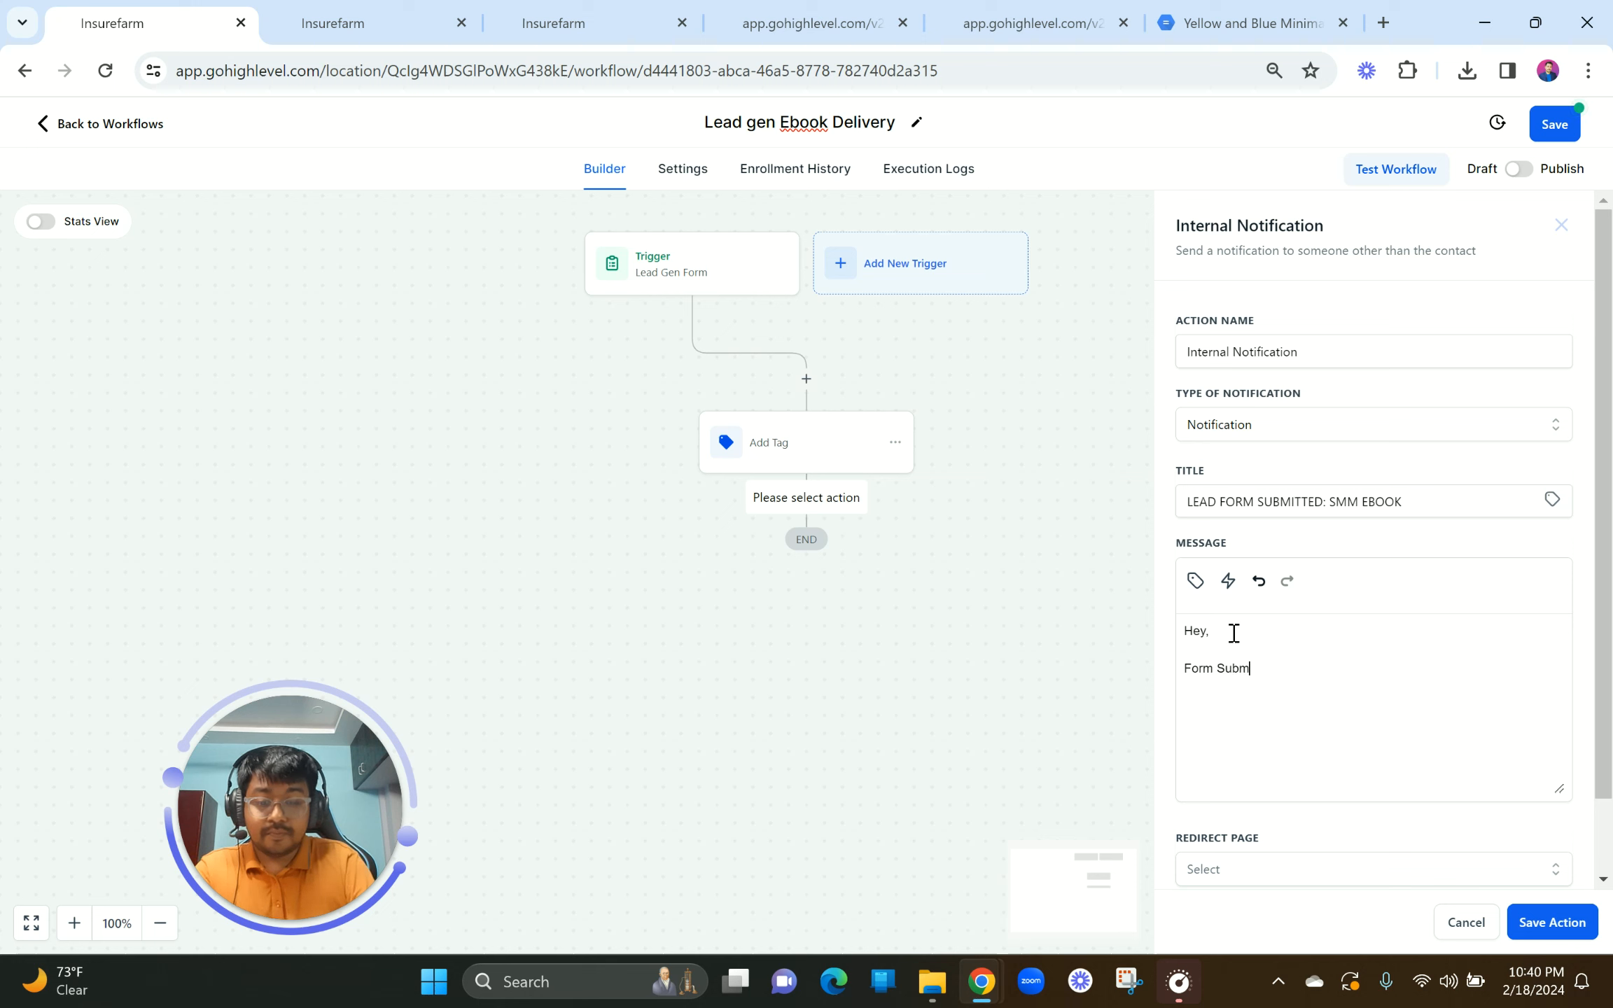
pyautogui.write('itted')
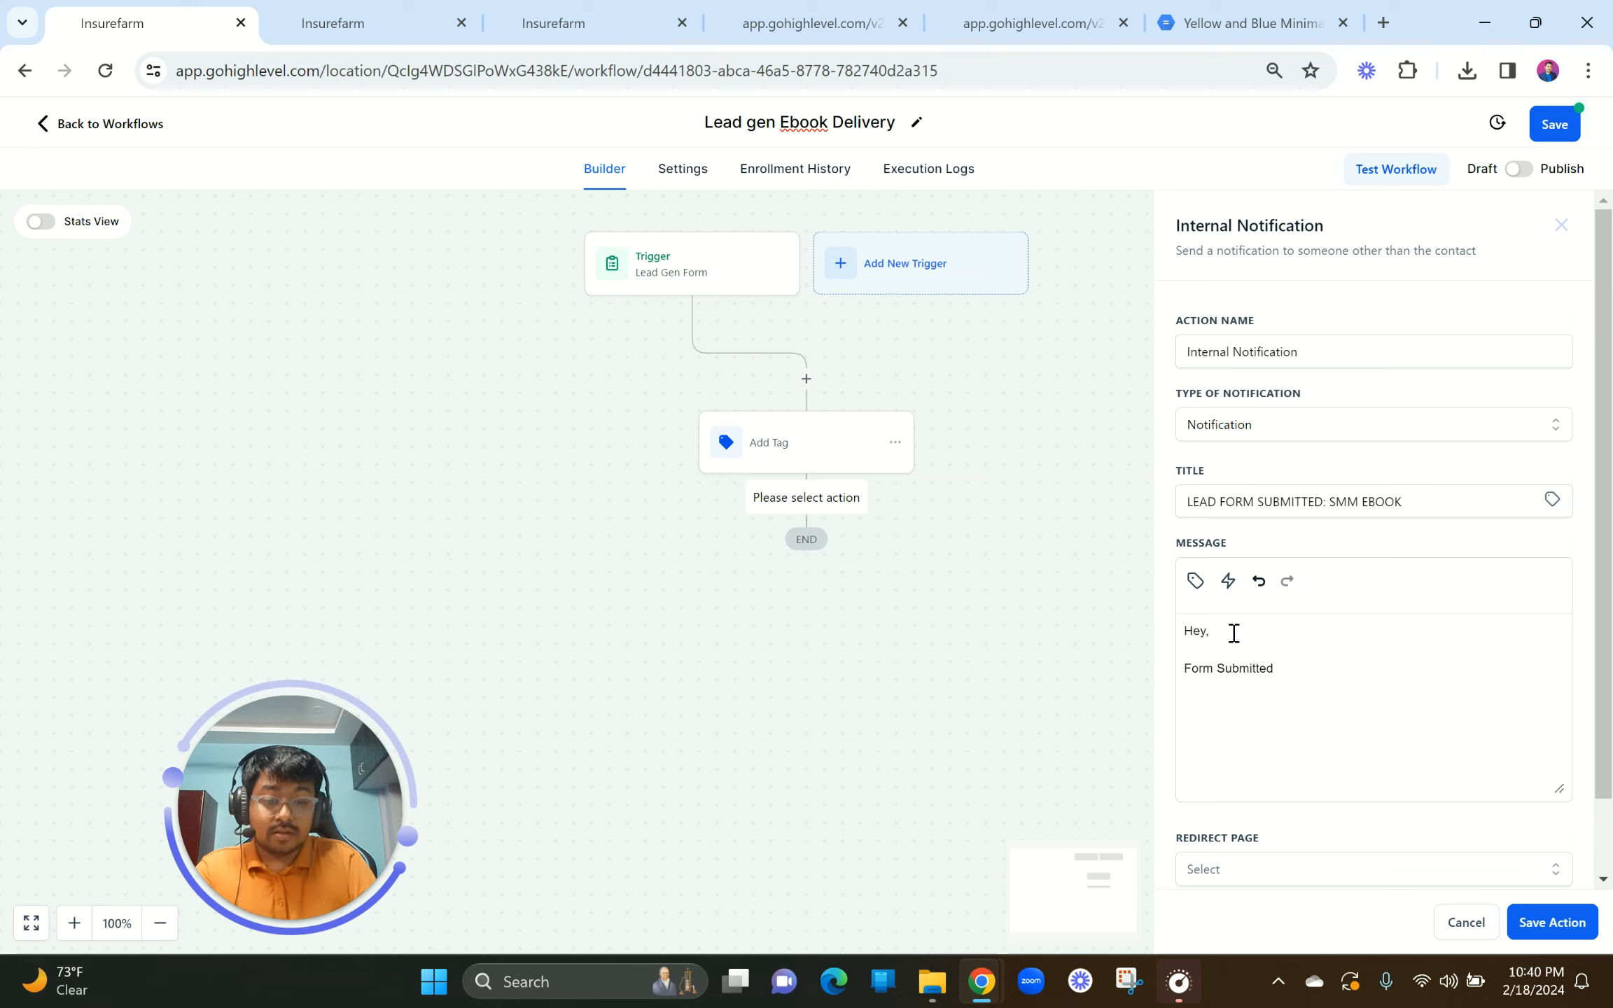
pyautogui.press('Return')
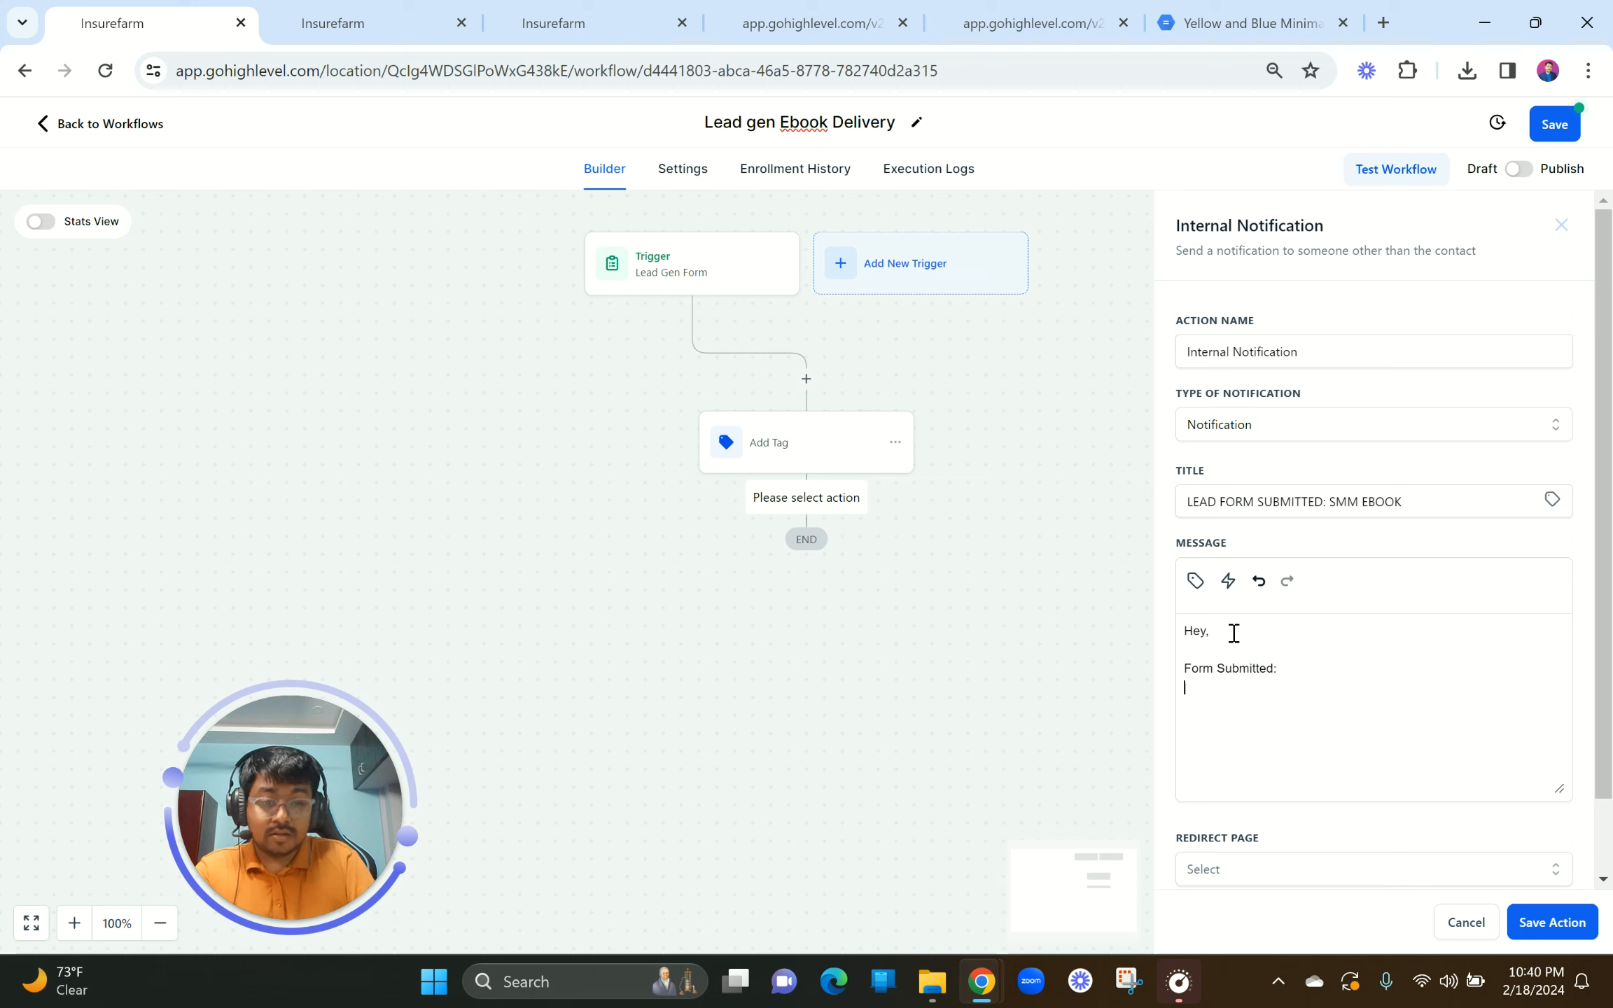
pyautogui.press('BackSpace')
pyautogui.write('Details')
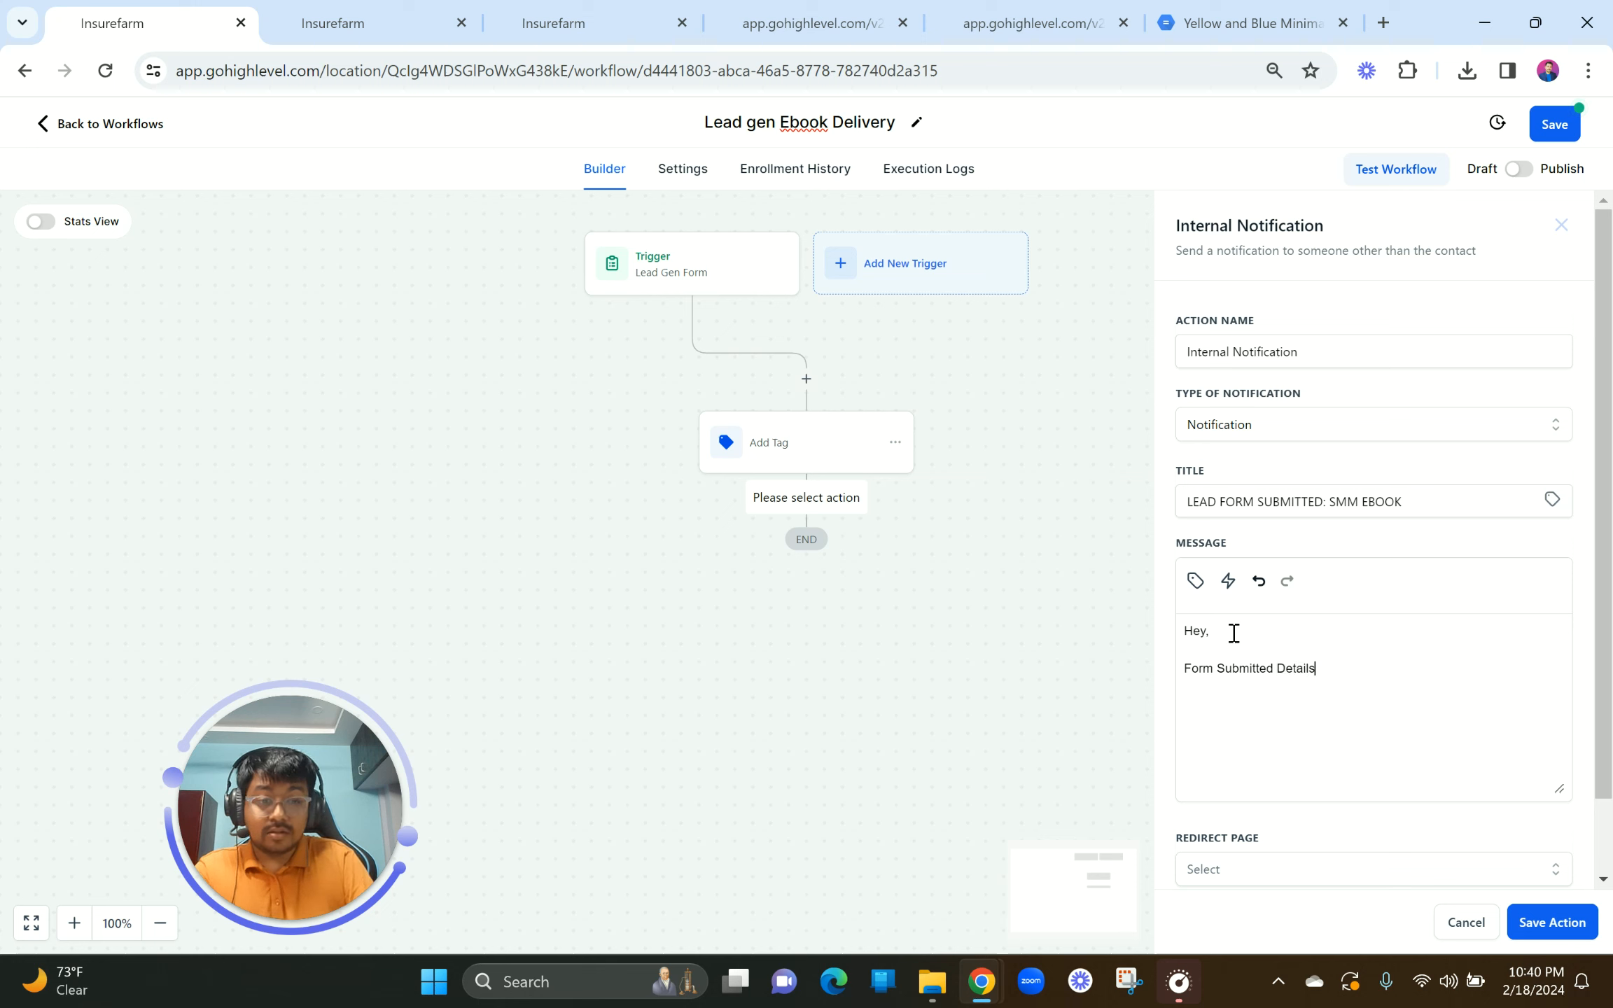
pyautogui.write(':')
pyautogui.press('Return')
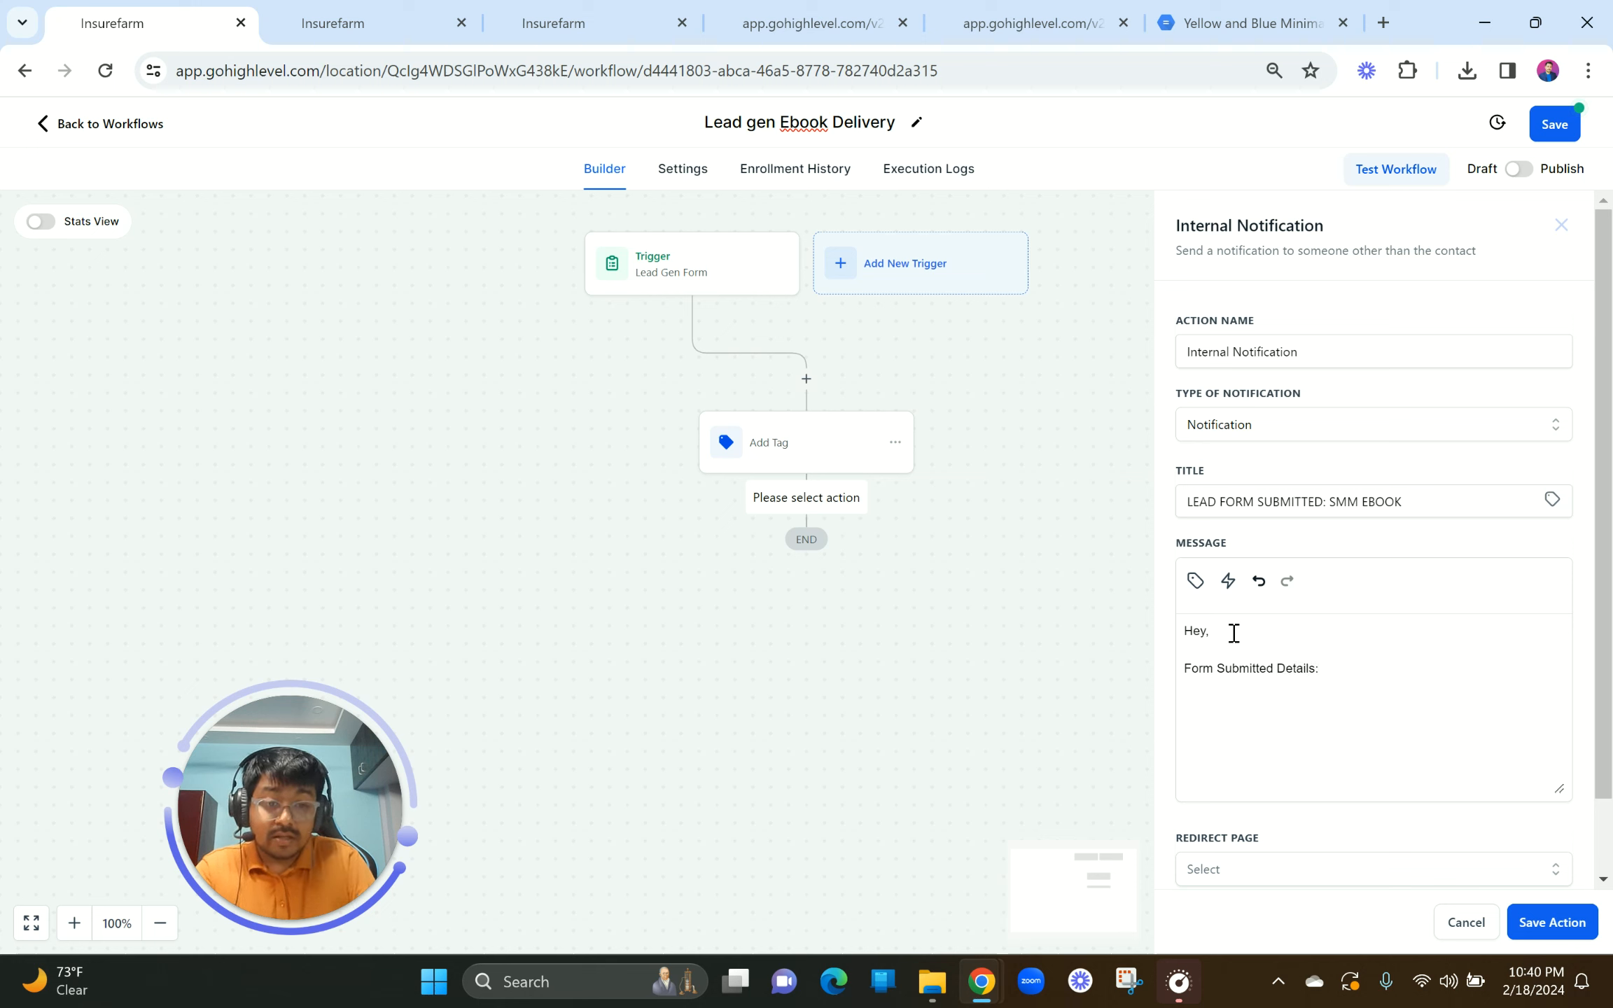
# Step: Add a 'Name:' line with the {{contact.name}} merge field
pyautogui.write('Contac')
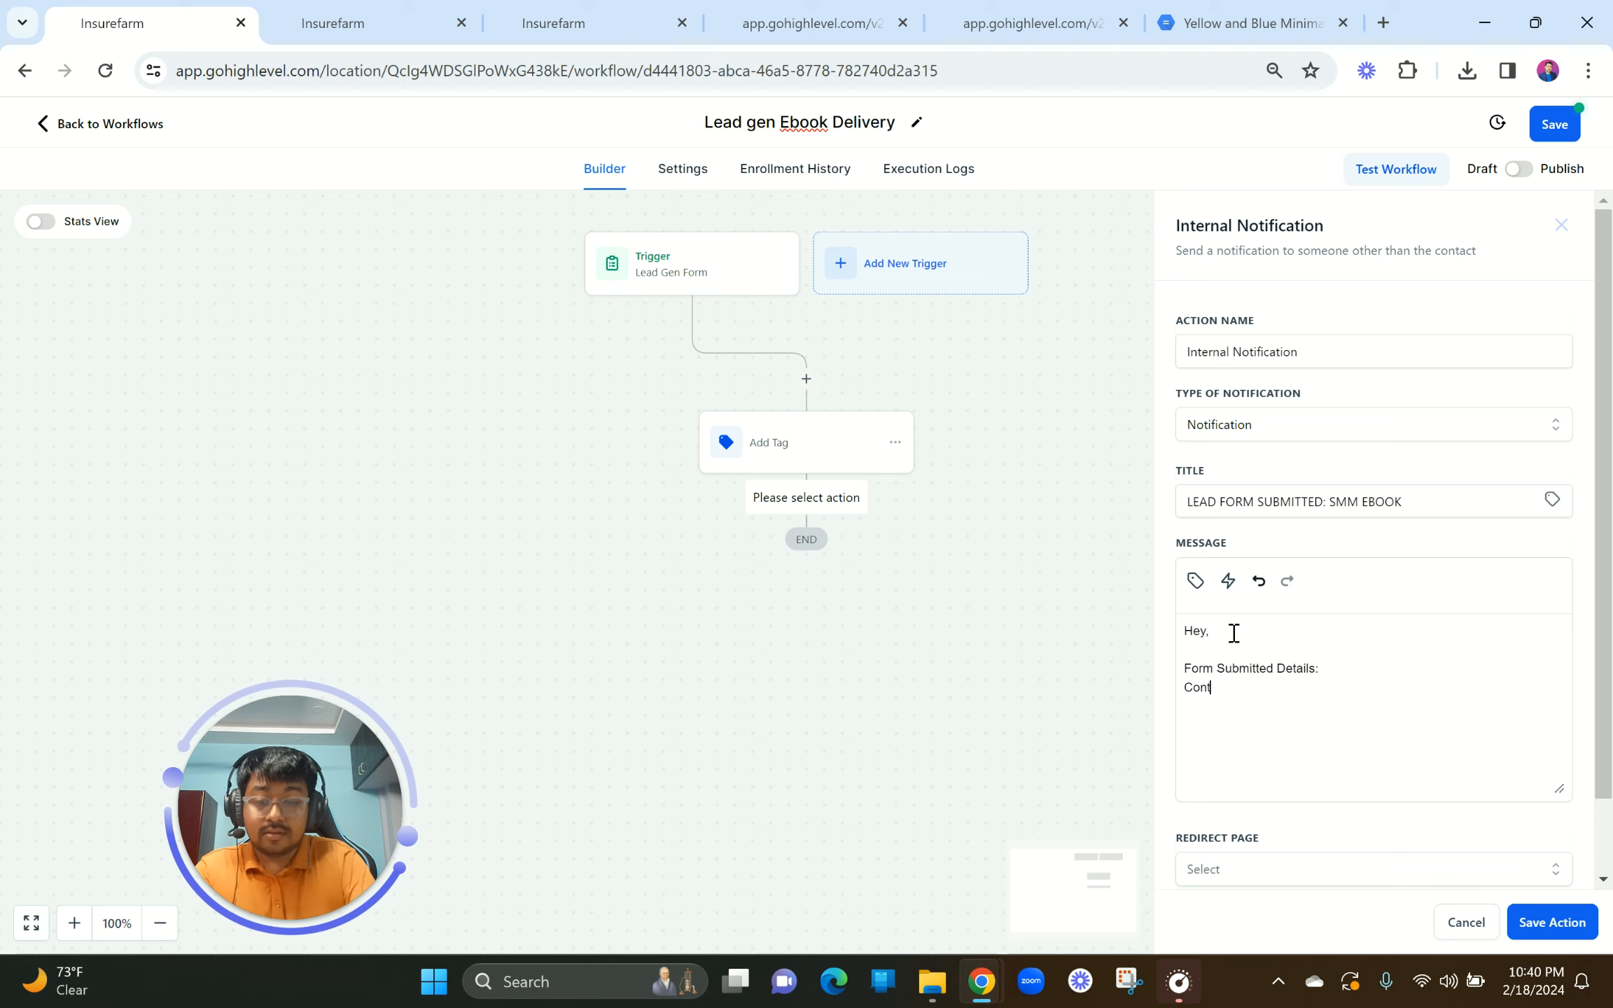
pyautogui.press('BackSpace')
pyautogui.press('BackSpace')
pyautogui.press('BackSpace')
pyautogui.press('BackSpace')
pyautogui.press('BackSpace')
pyautogui.press('BackSpace')
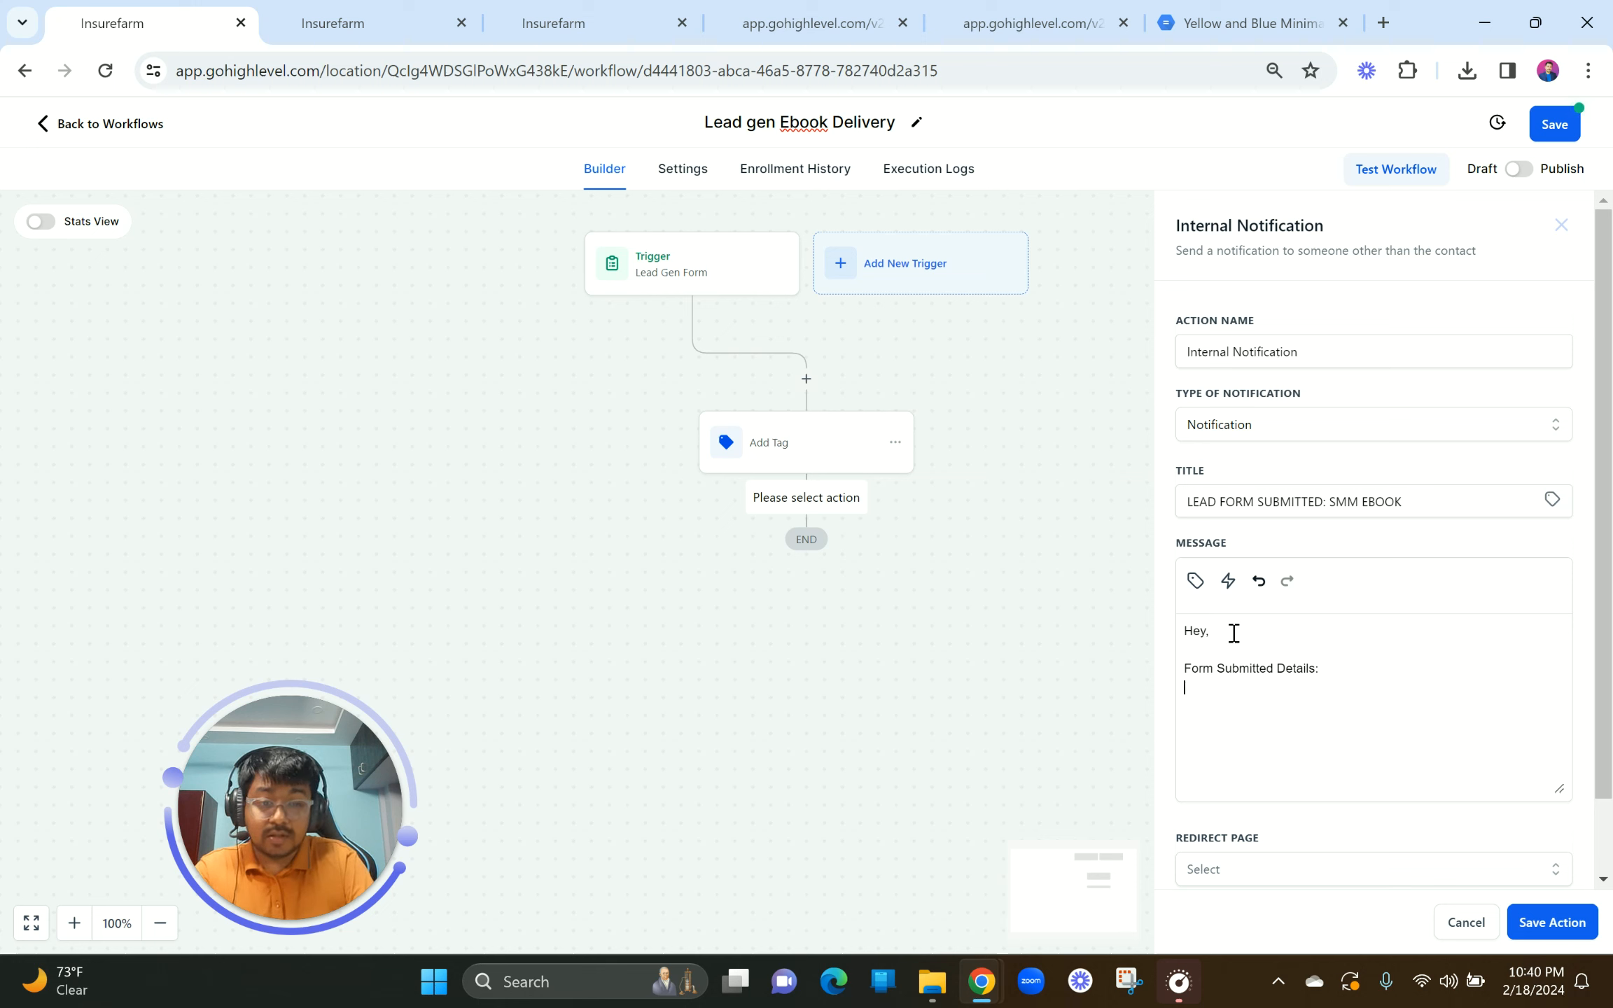
pyautogui.write('Nsam')
pyautogui.press('BackSpace')
pyautogui.press('BackSpace')
pyautogui.press('BackSpace')
pyautogui.write('ame:')
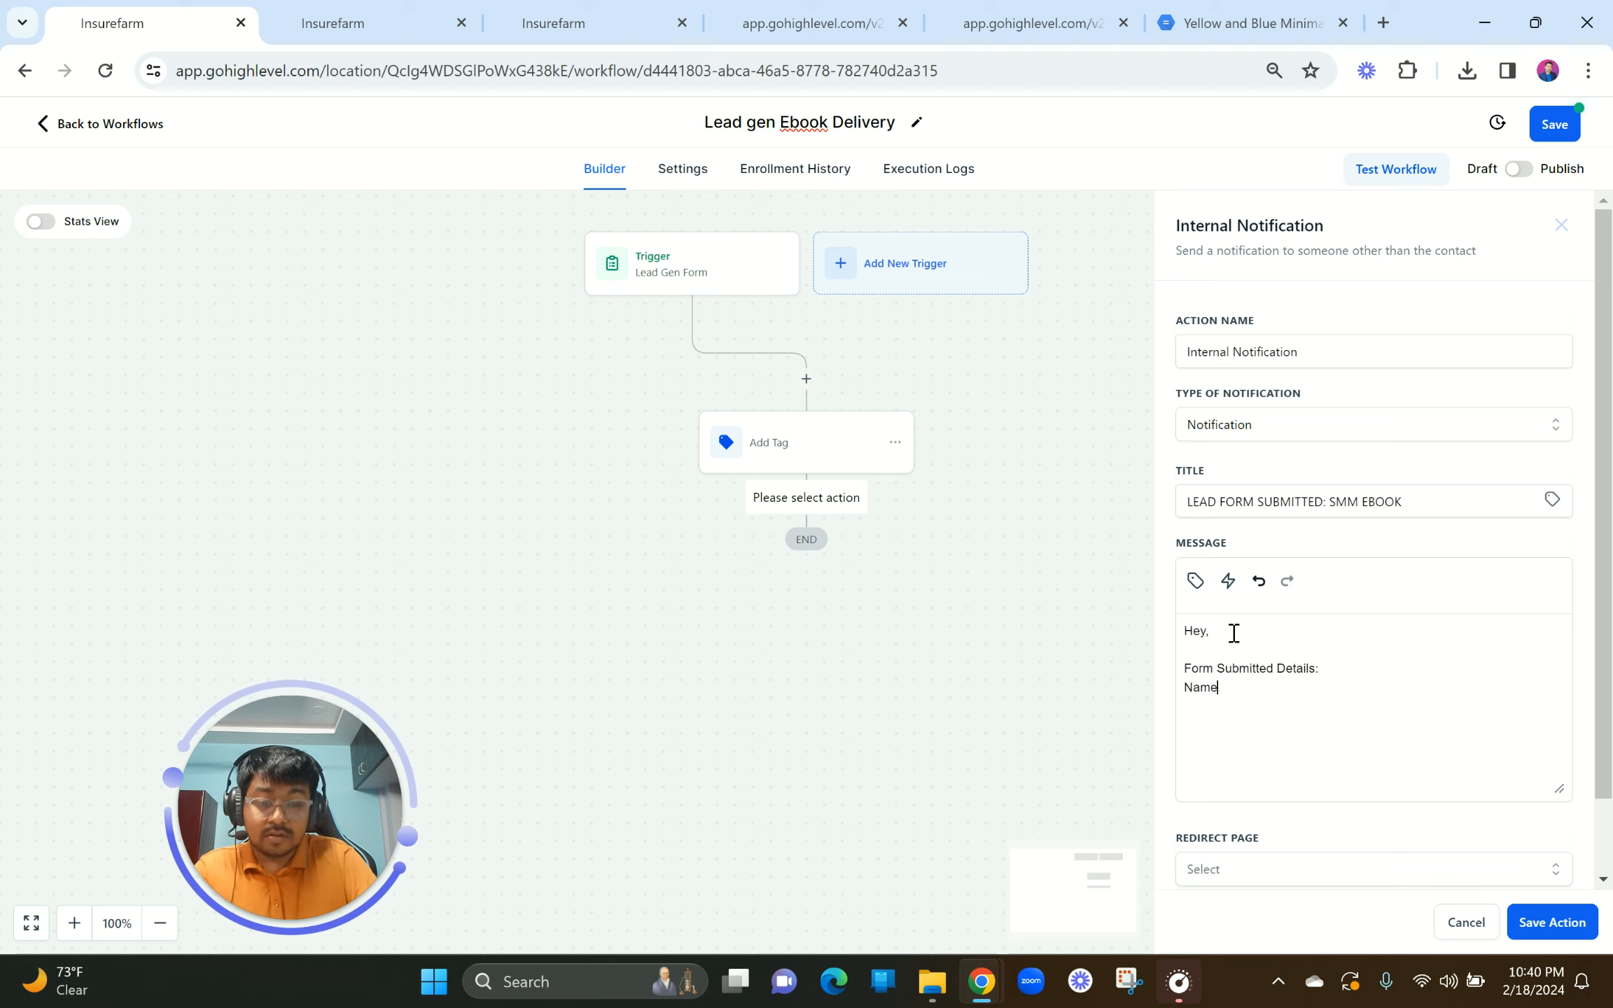
pyautogui.click(1195, 583)
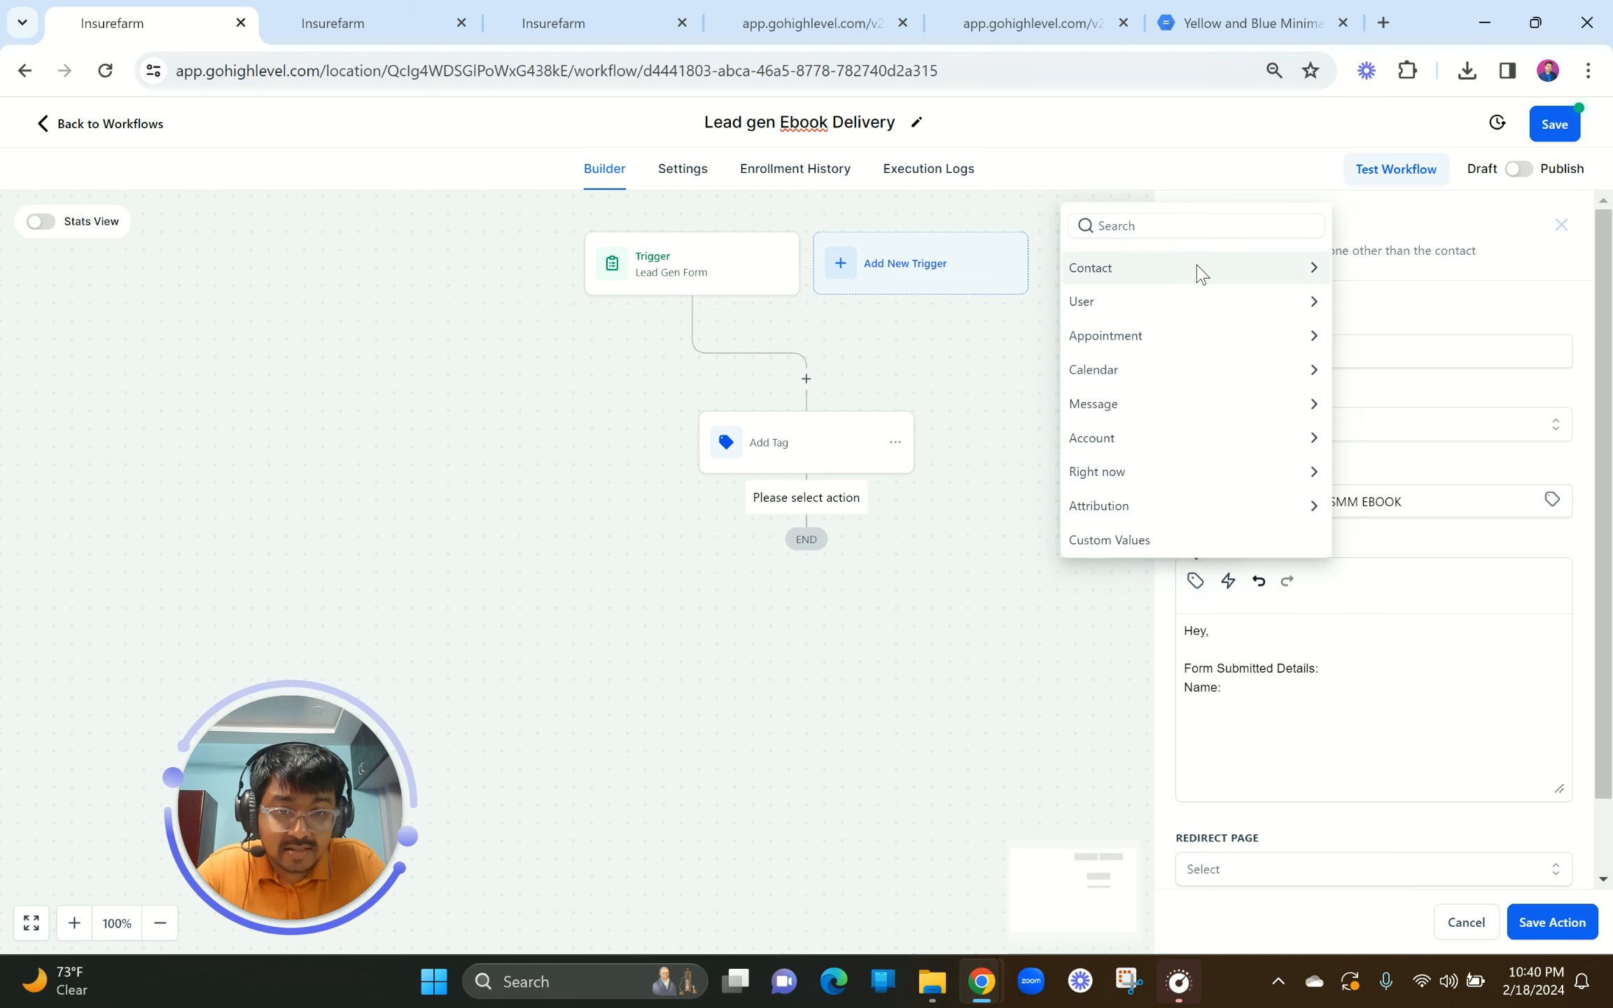
pyautogui.click(1195, 264)
pyautogui.click(1136, 197)
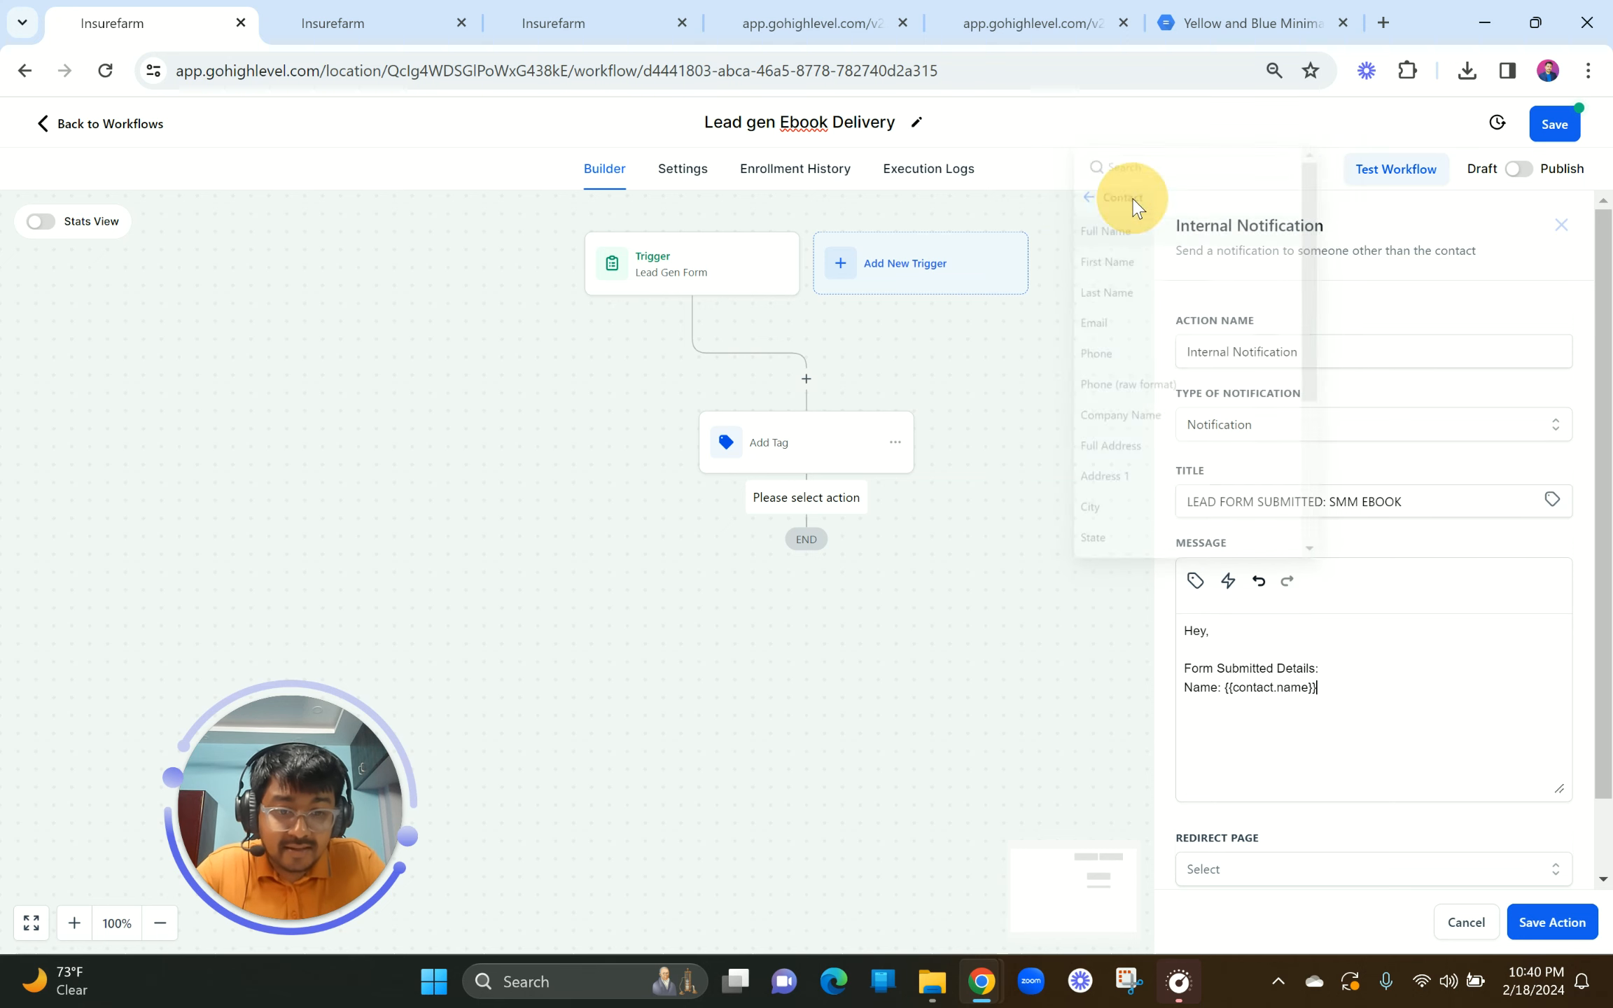
pyautogui.press('Return')
# Step: Add 'Email:' and 'Phone No:' lines with the contact email and phone merge fields
pyautogui.write('Emai')
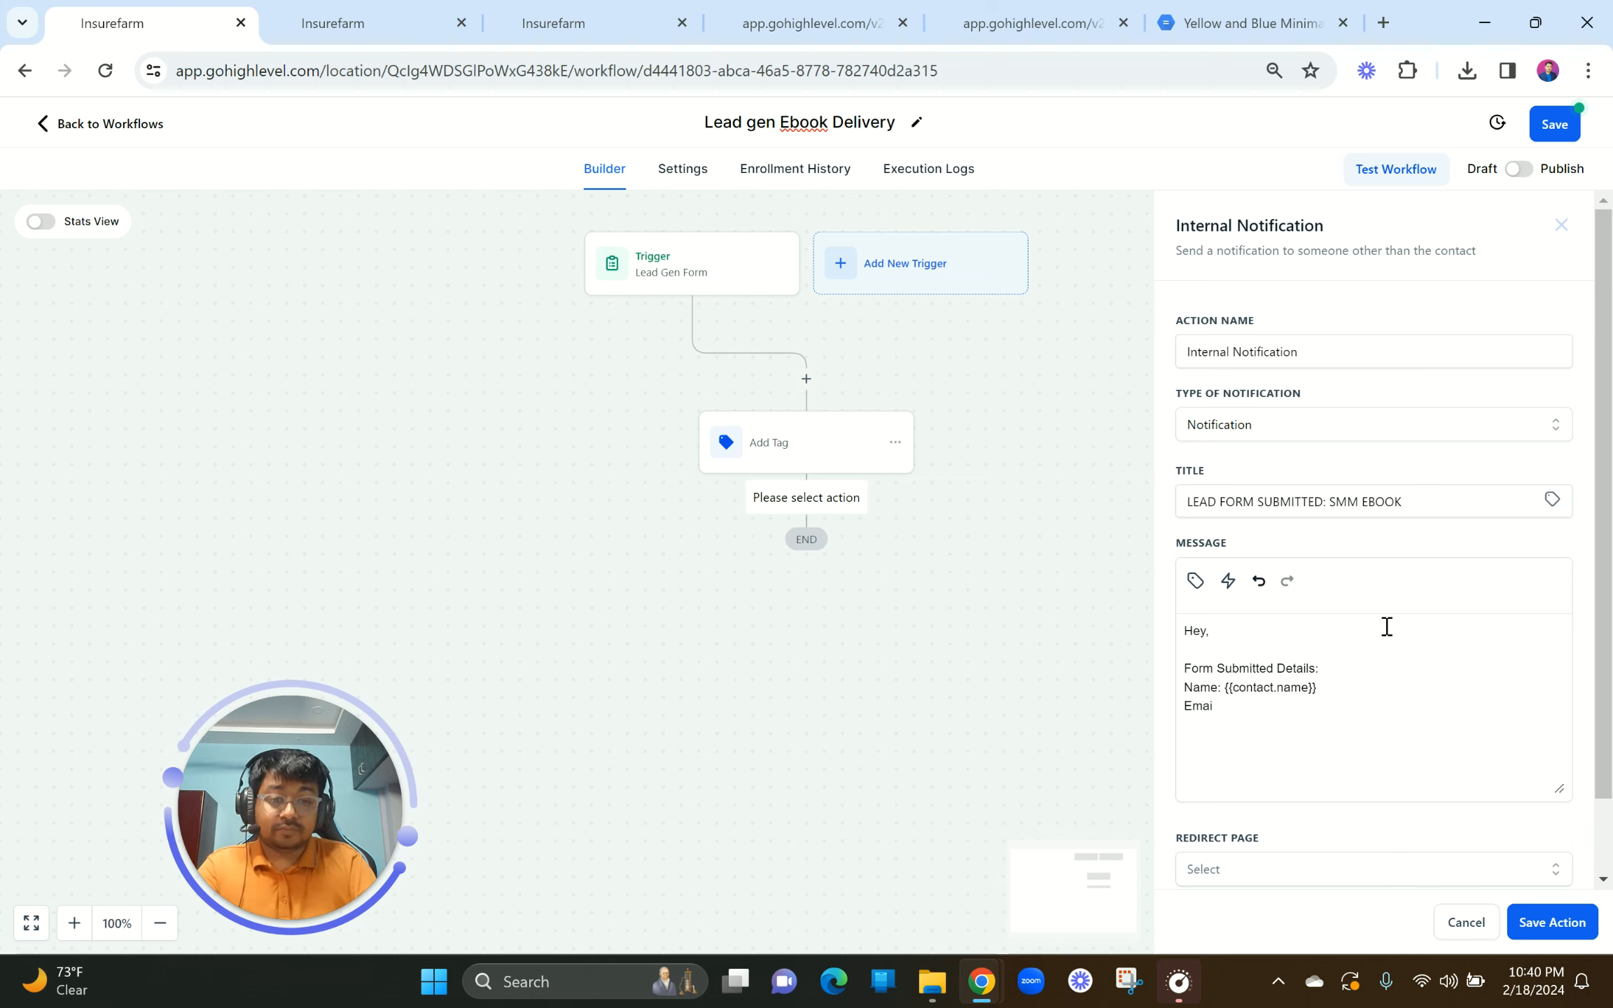
pyautogui.write('::')
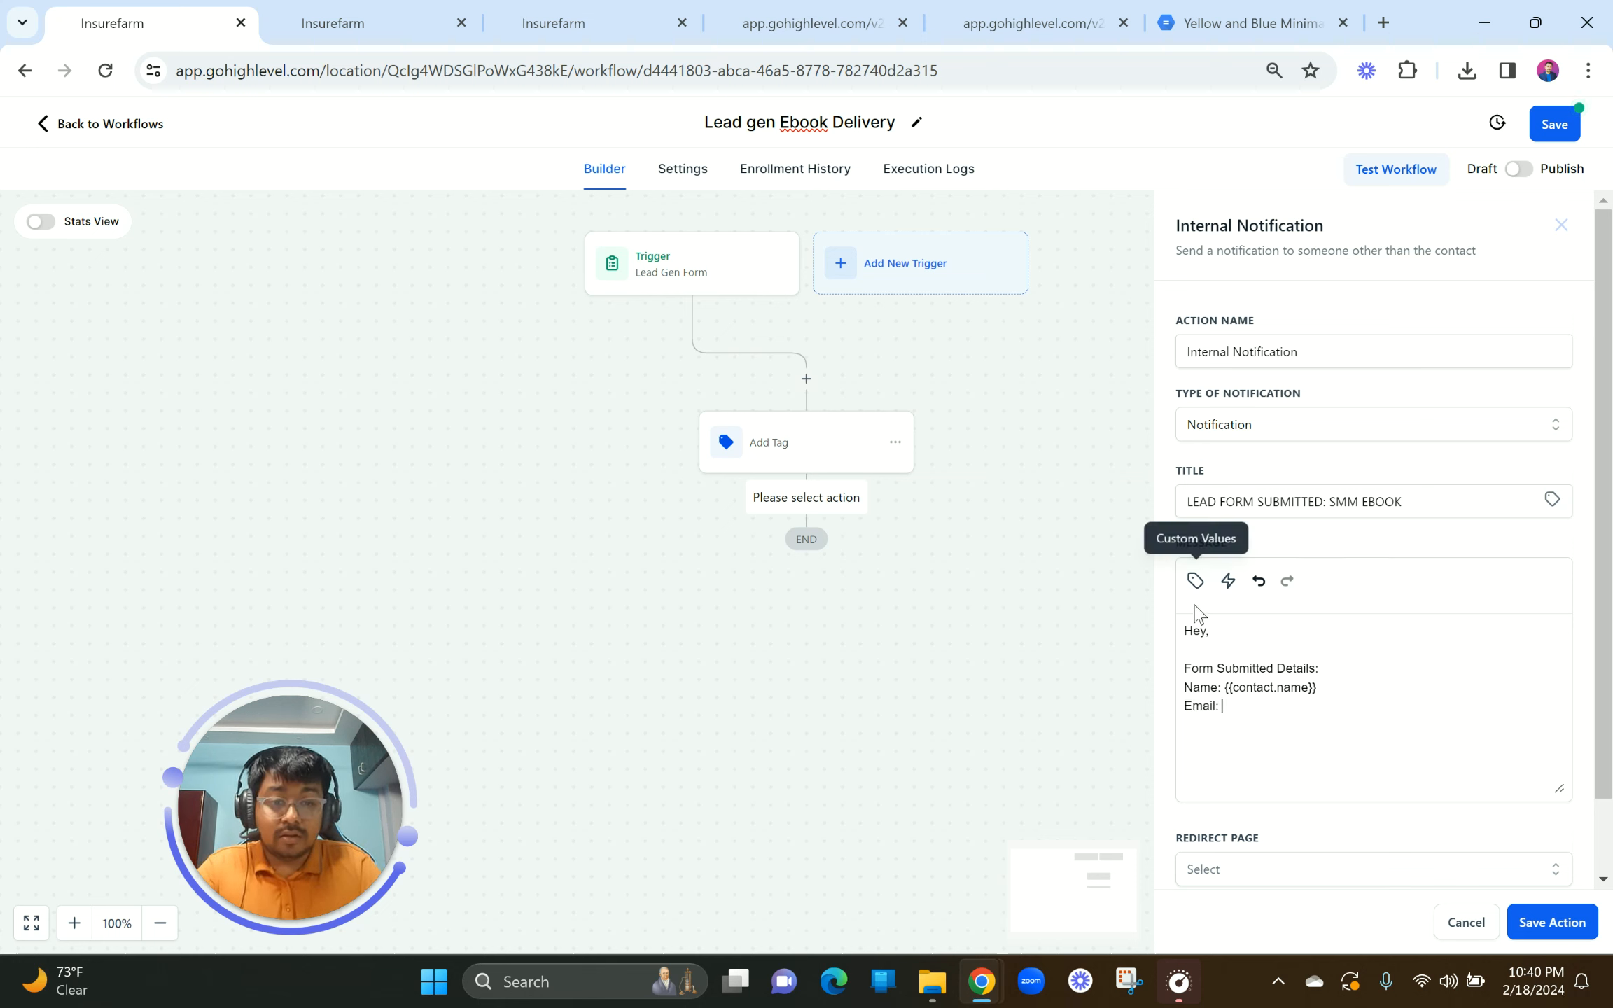
pyautogui.click(1195, 595)
pyautogui.click(1195, 580)
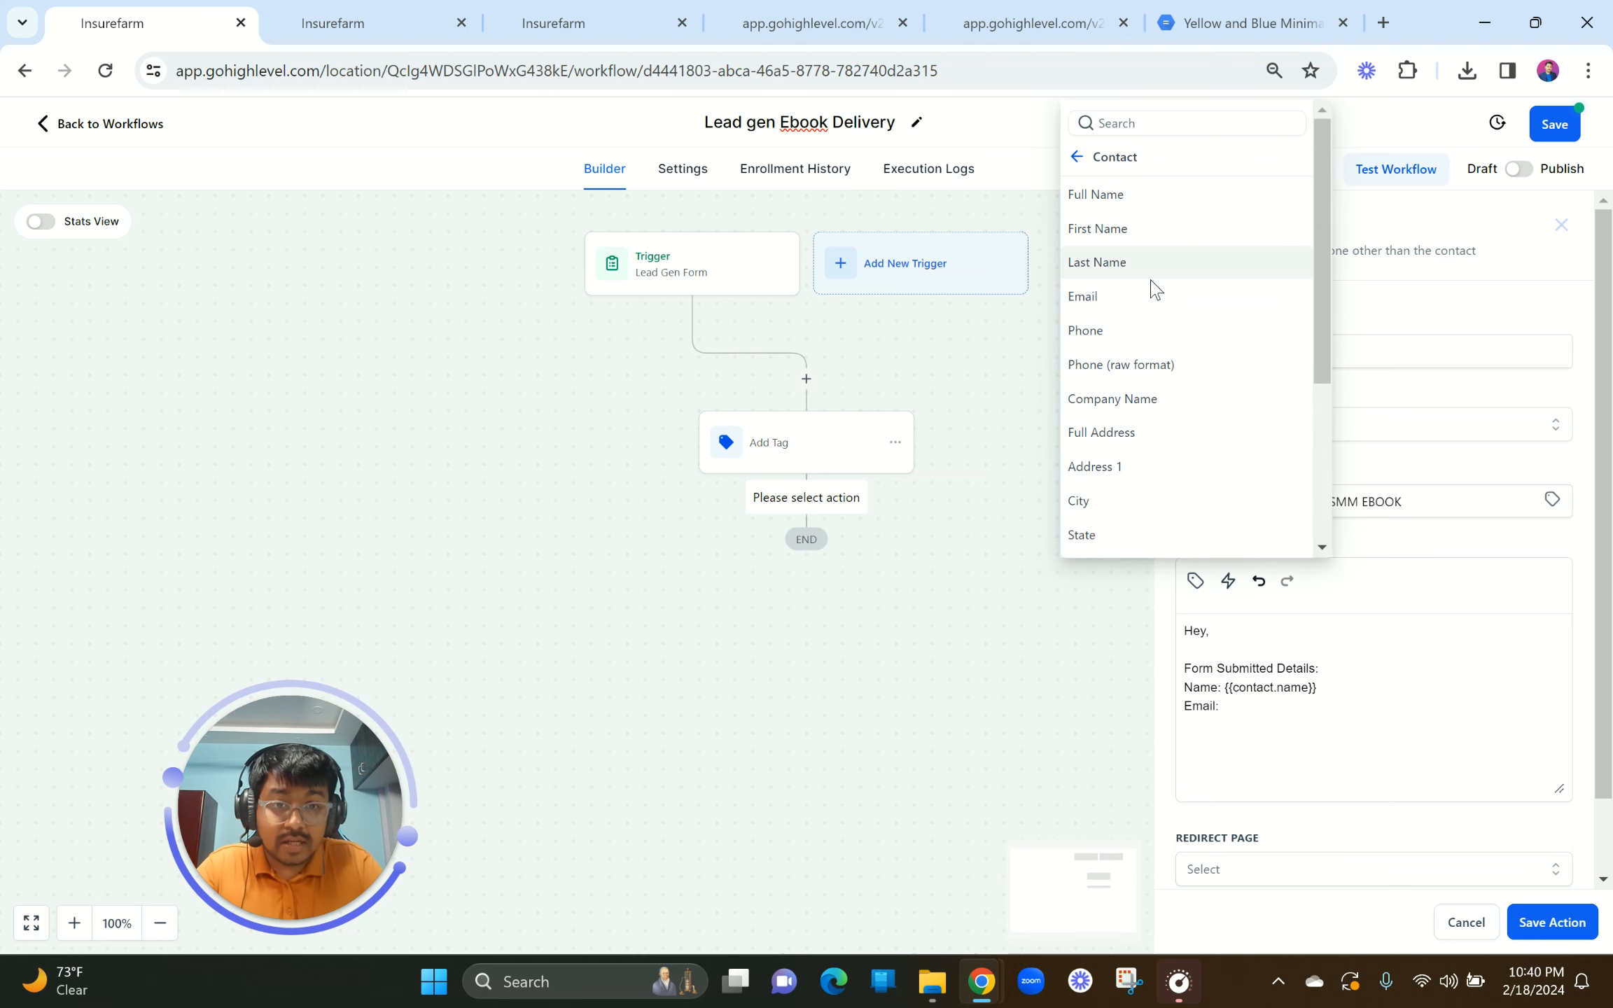
pyautogui.click(1143, 301)
pyautogui.press('Return')
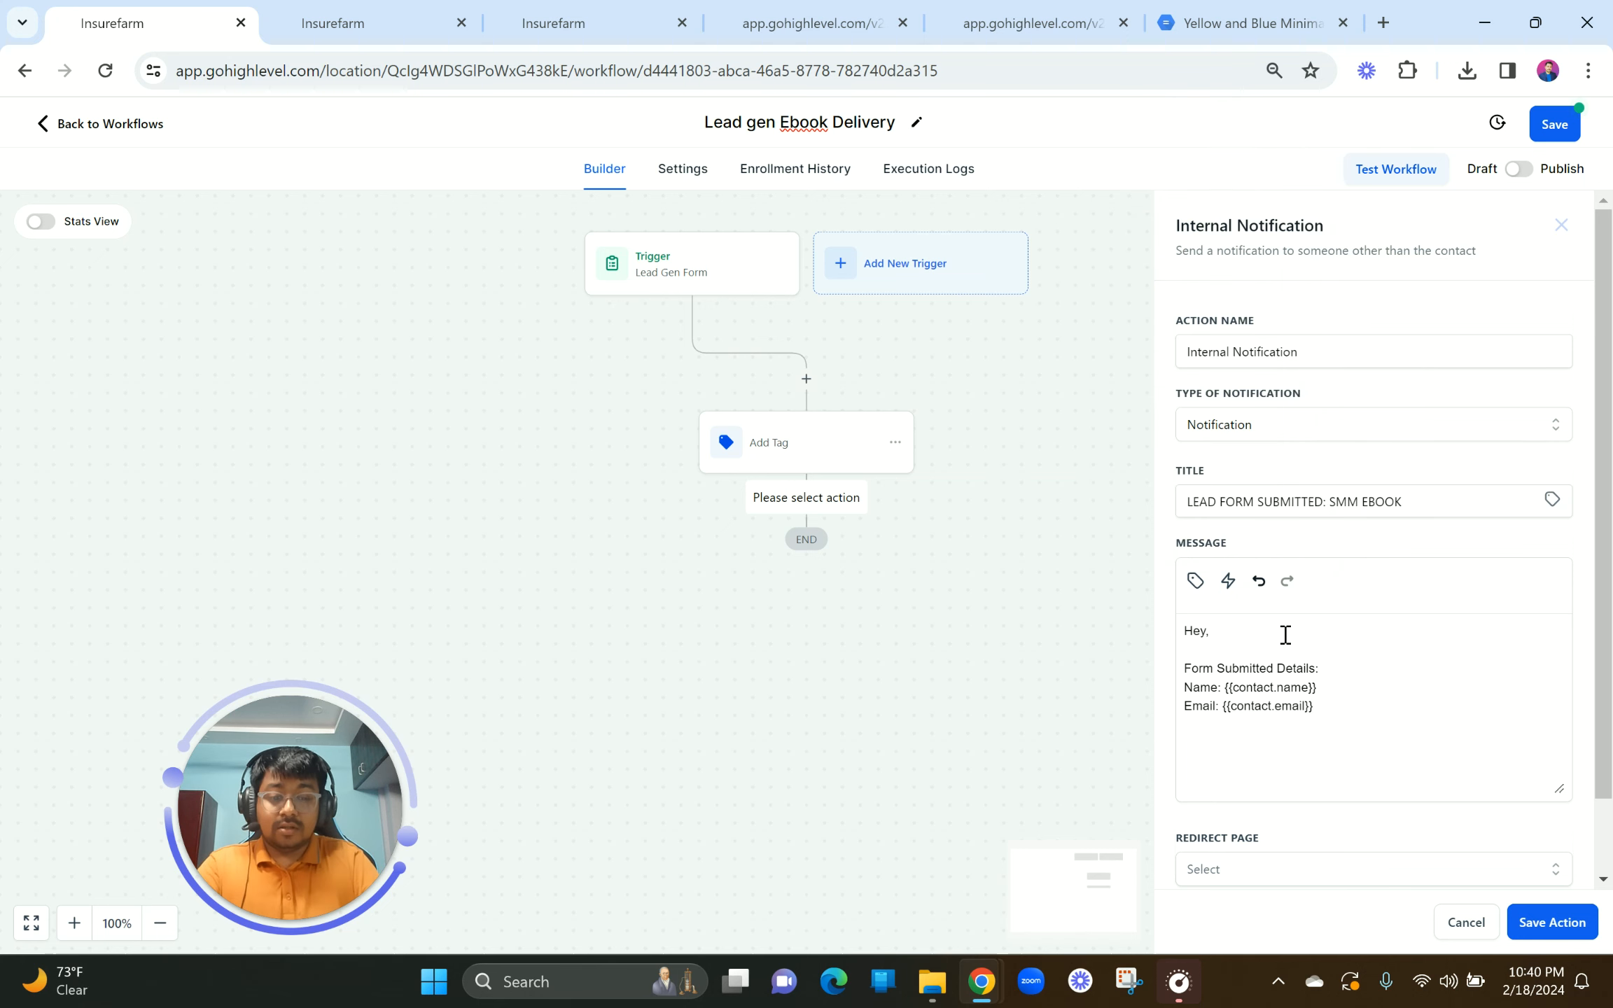
pyautogui.write('Phone No')
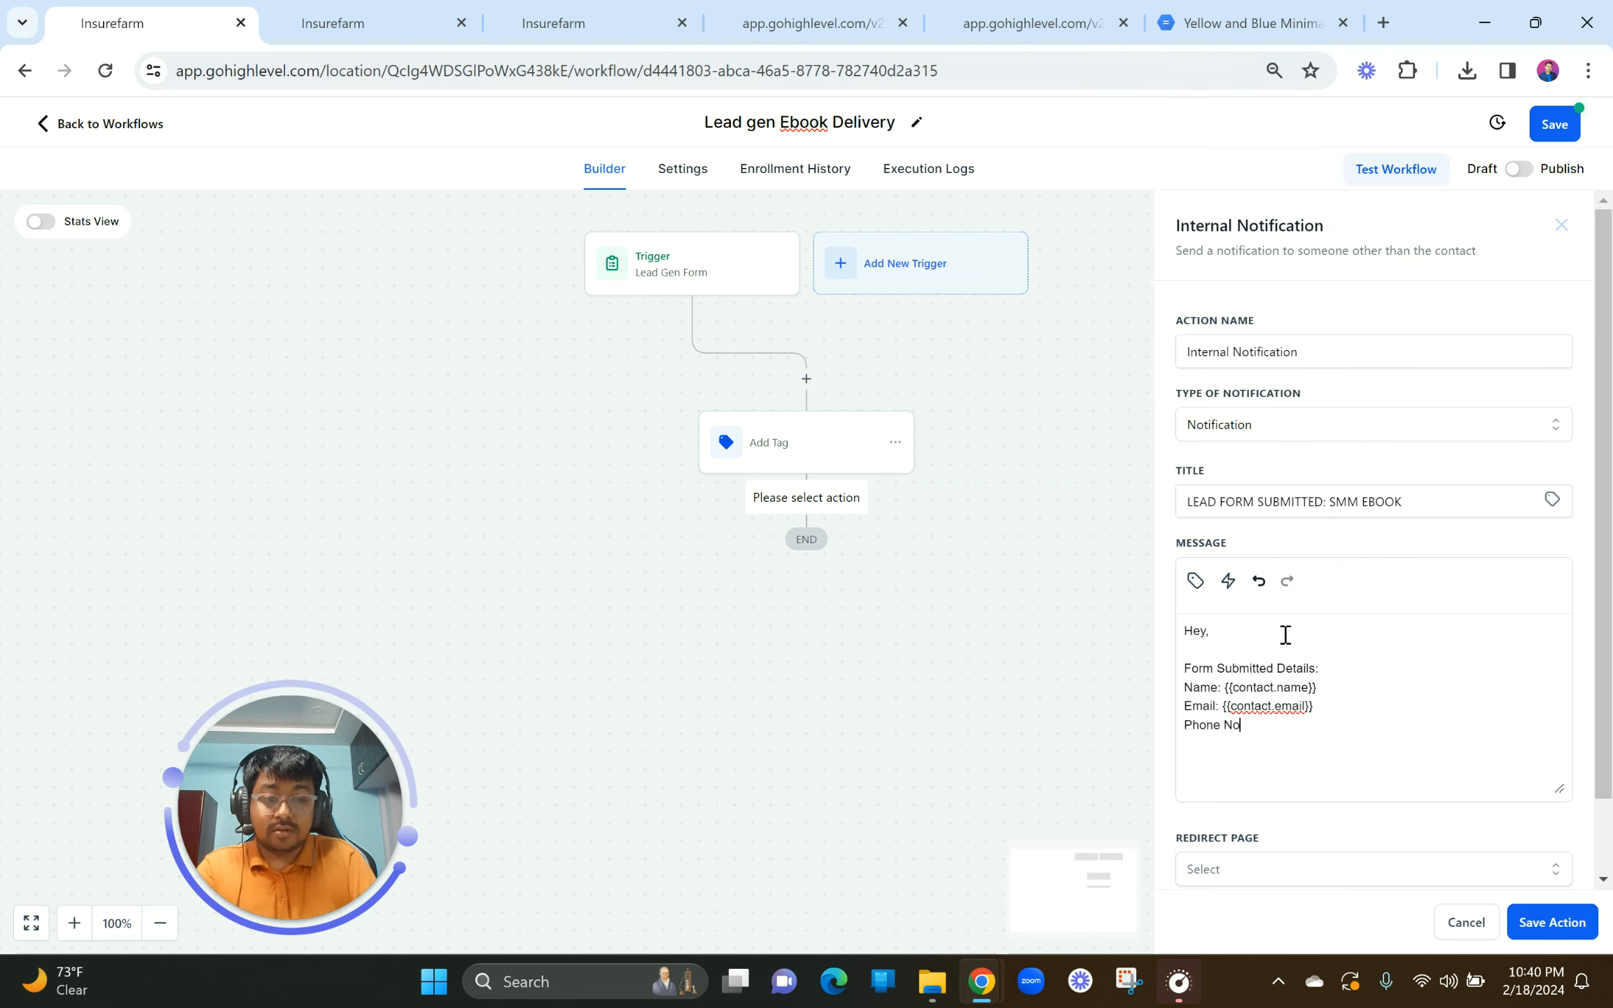
pyautogui.write(':')
pyautogui.click(1195, 581)
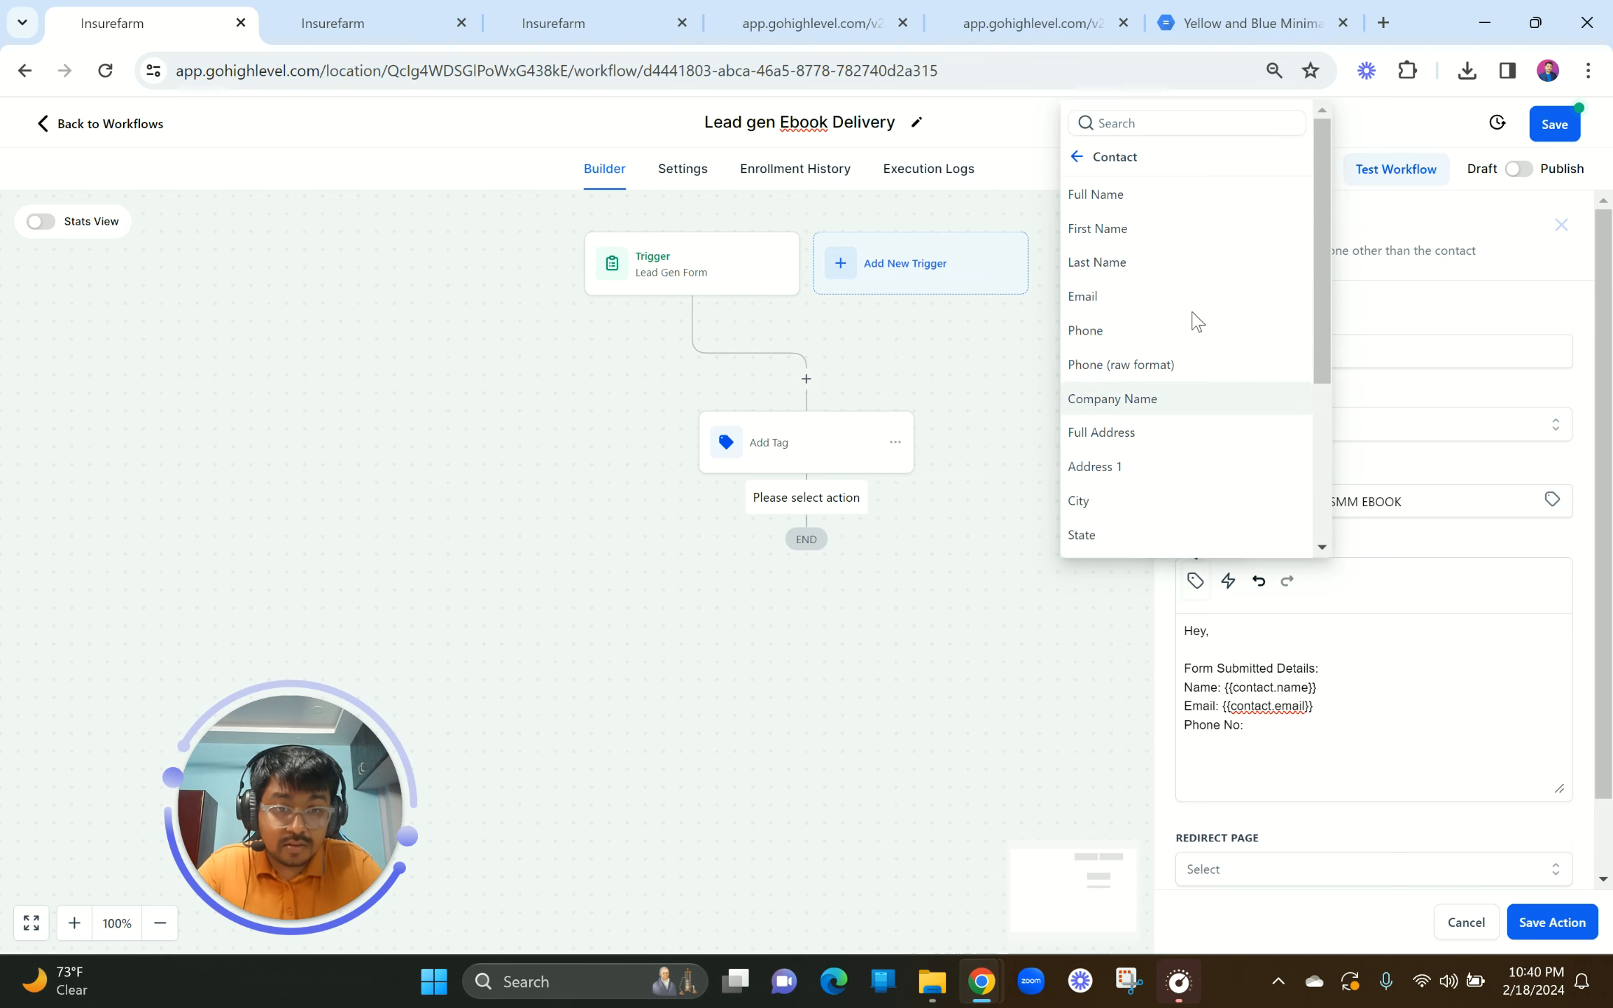
pyautogui.click(1117, 333)
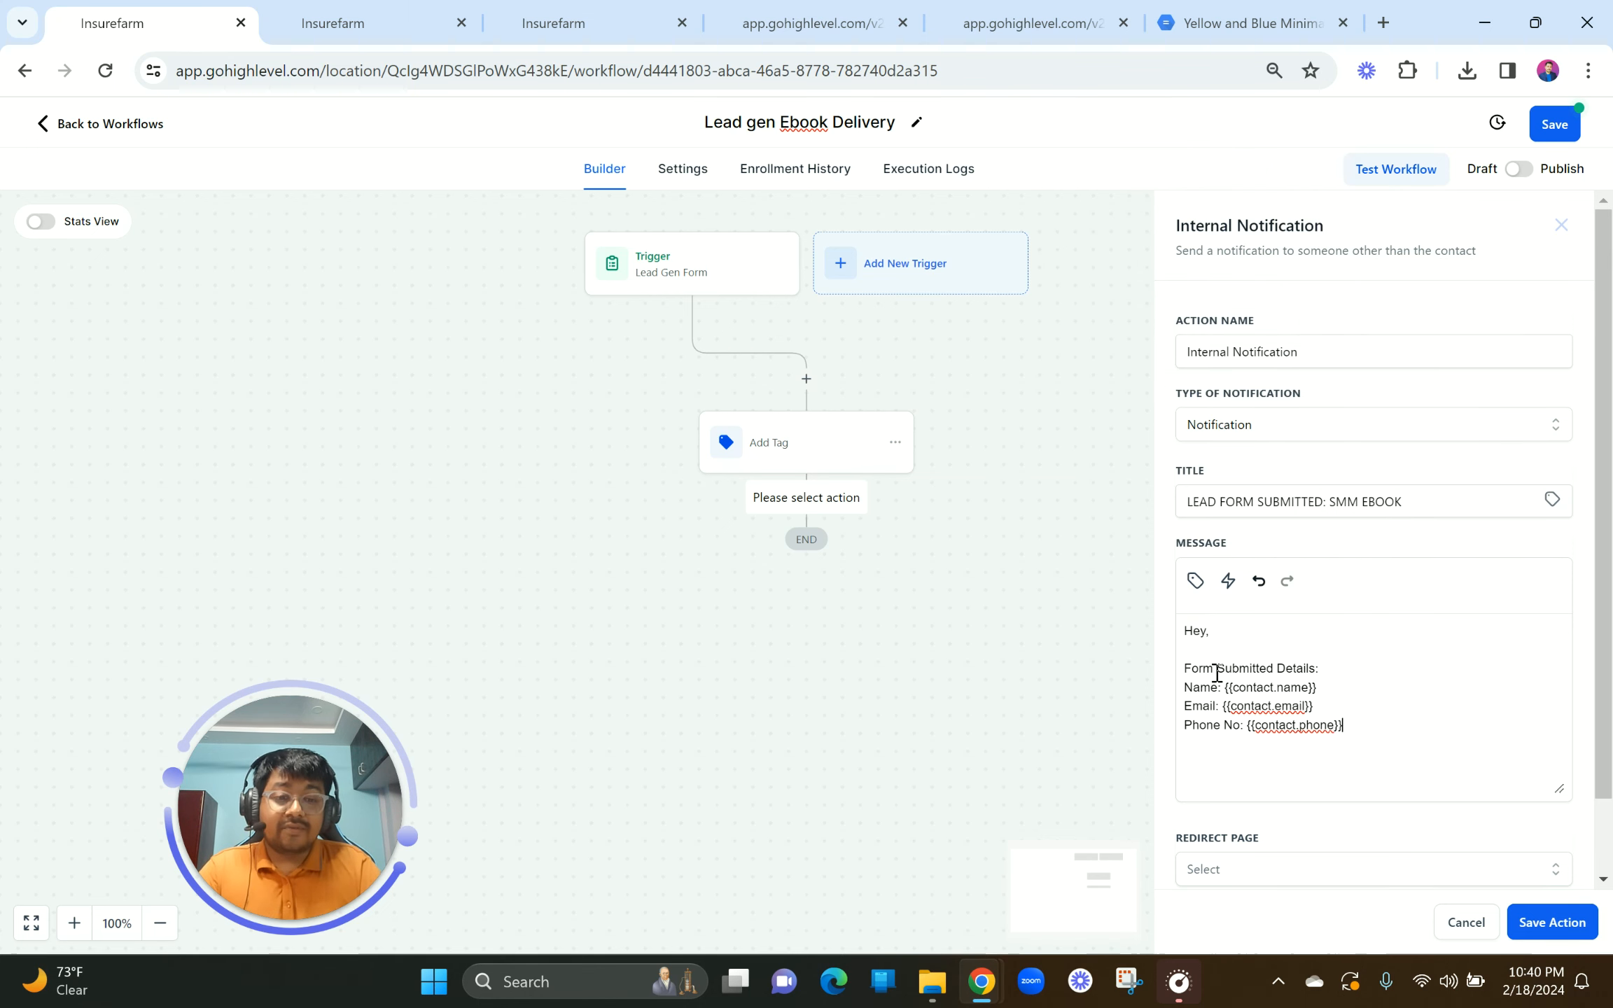
# Step: End the message with the line 'Get into the system to learn more'
pyautogui.click(1372, 726)
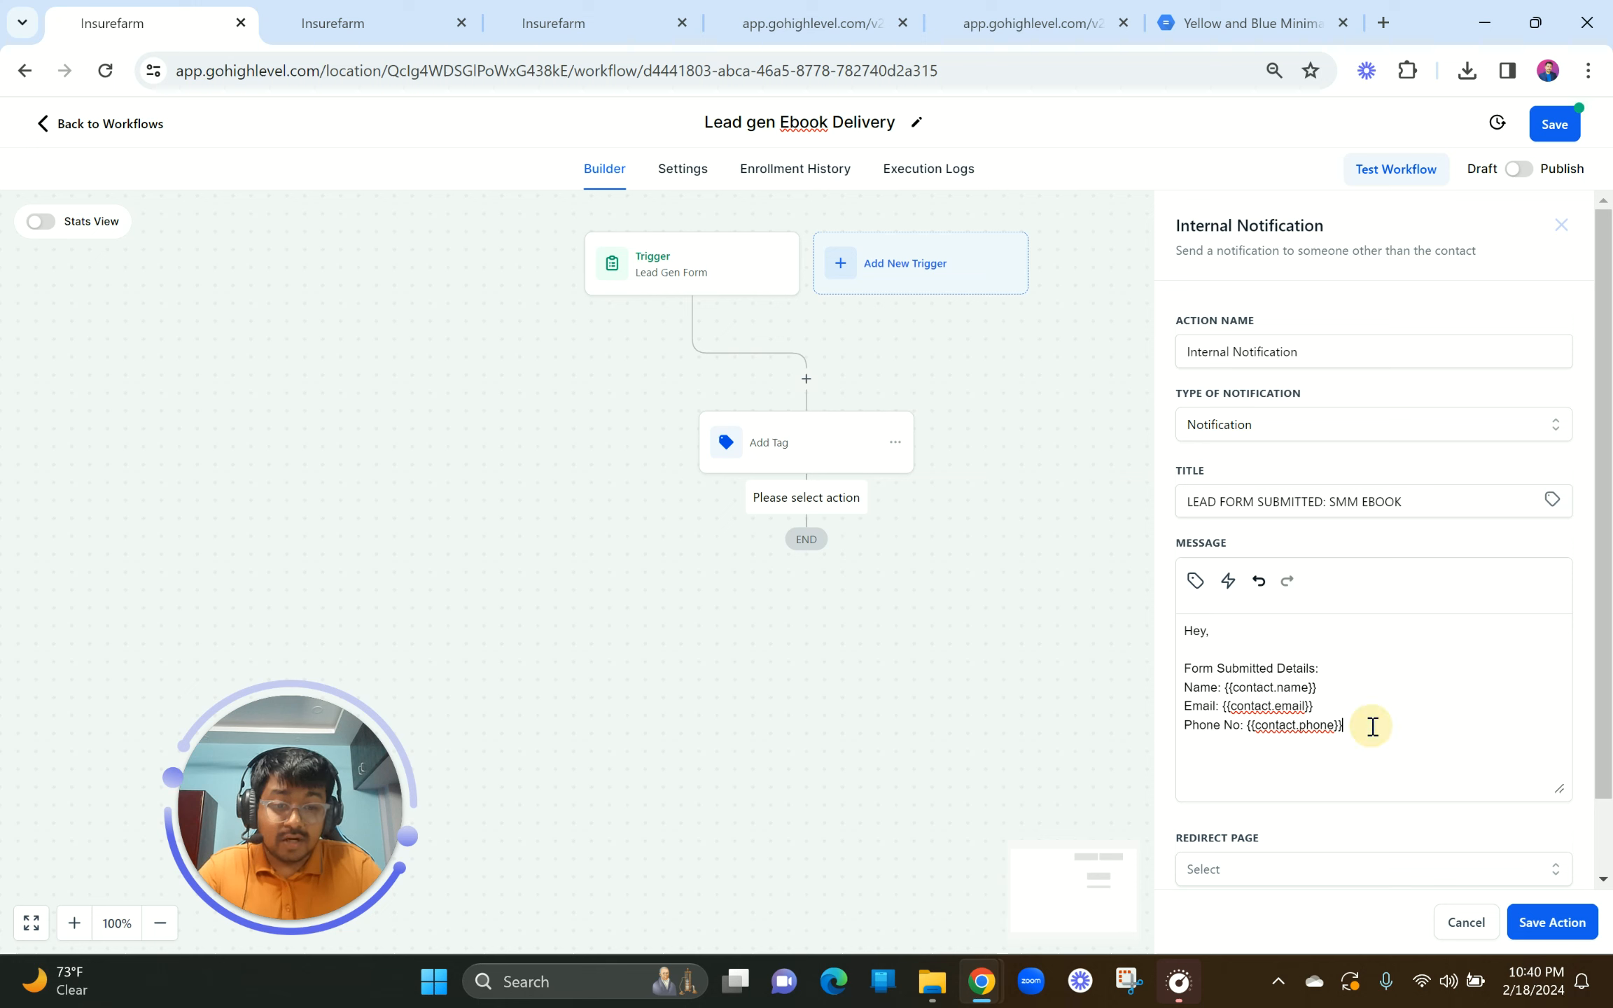
pyautogui.press('Return')
pyautogui.press('Return')
pyautogui.write('Watch')
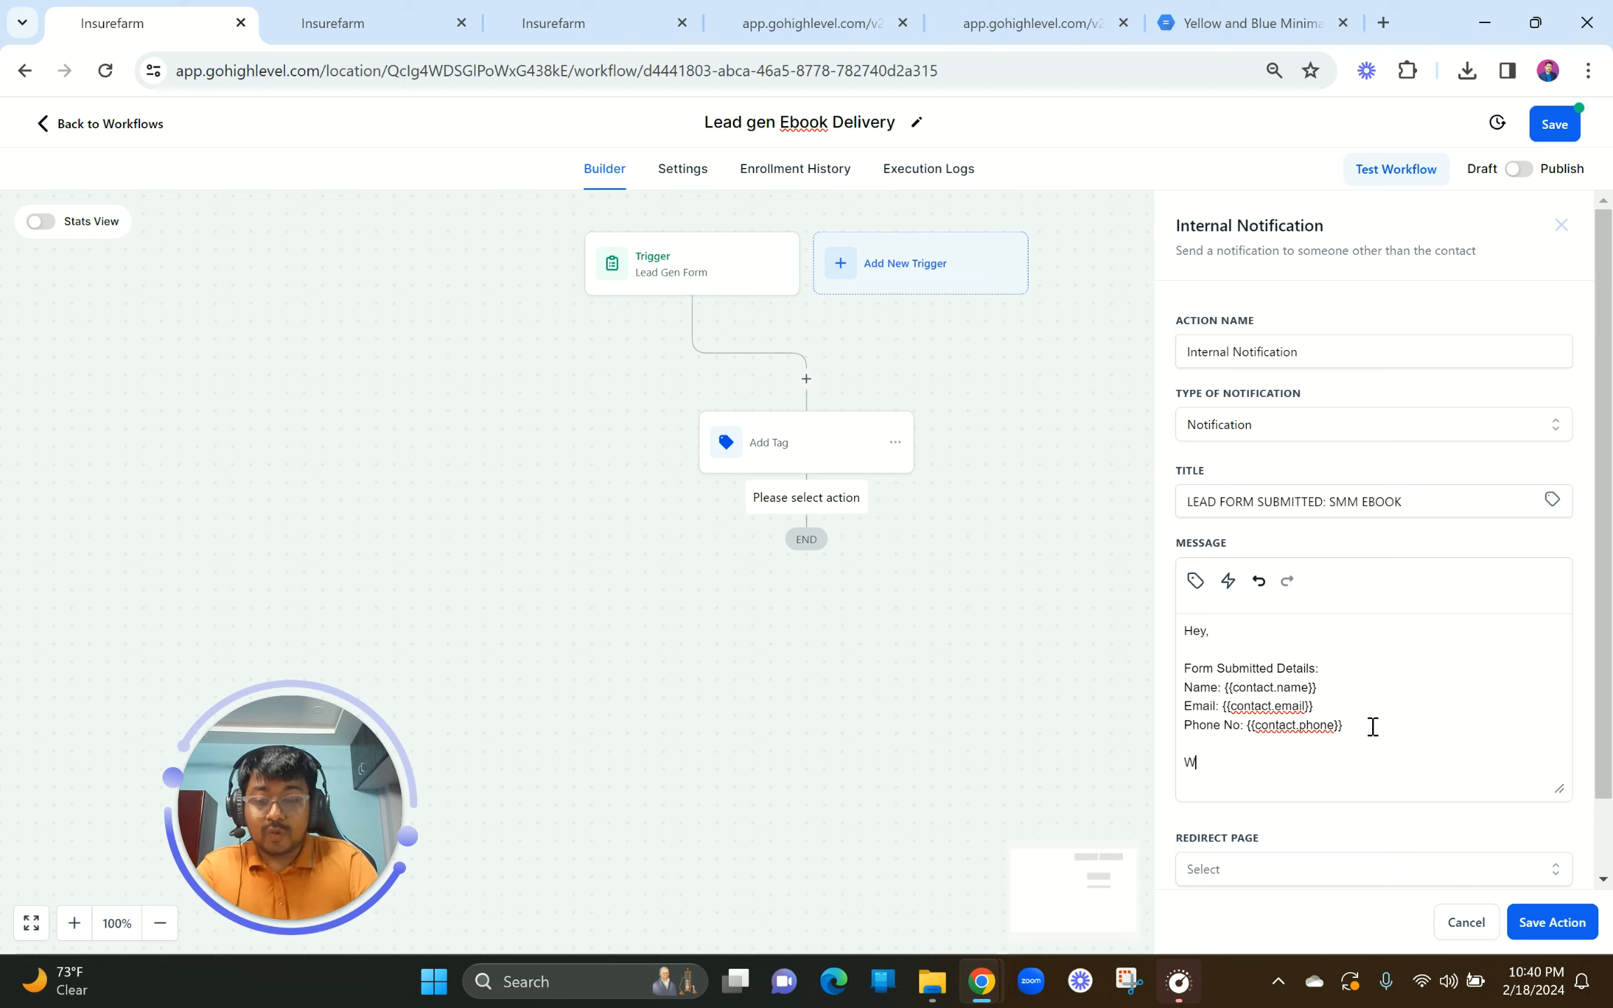
pyautogui.press('BackSpace')
pyautogui.press('BackSpace')
pyautogui.press('BackSpace')
pyautogui.press('BackSpace')
pyautogui.press('BackSpace')
pyautogui.press('BackSpace')
pyautogui.press('BackSpace')
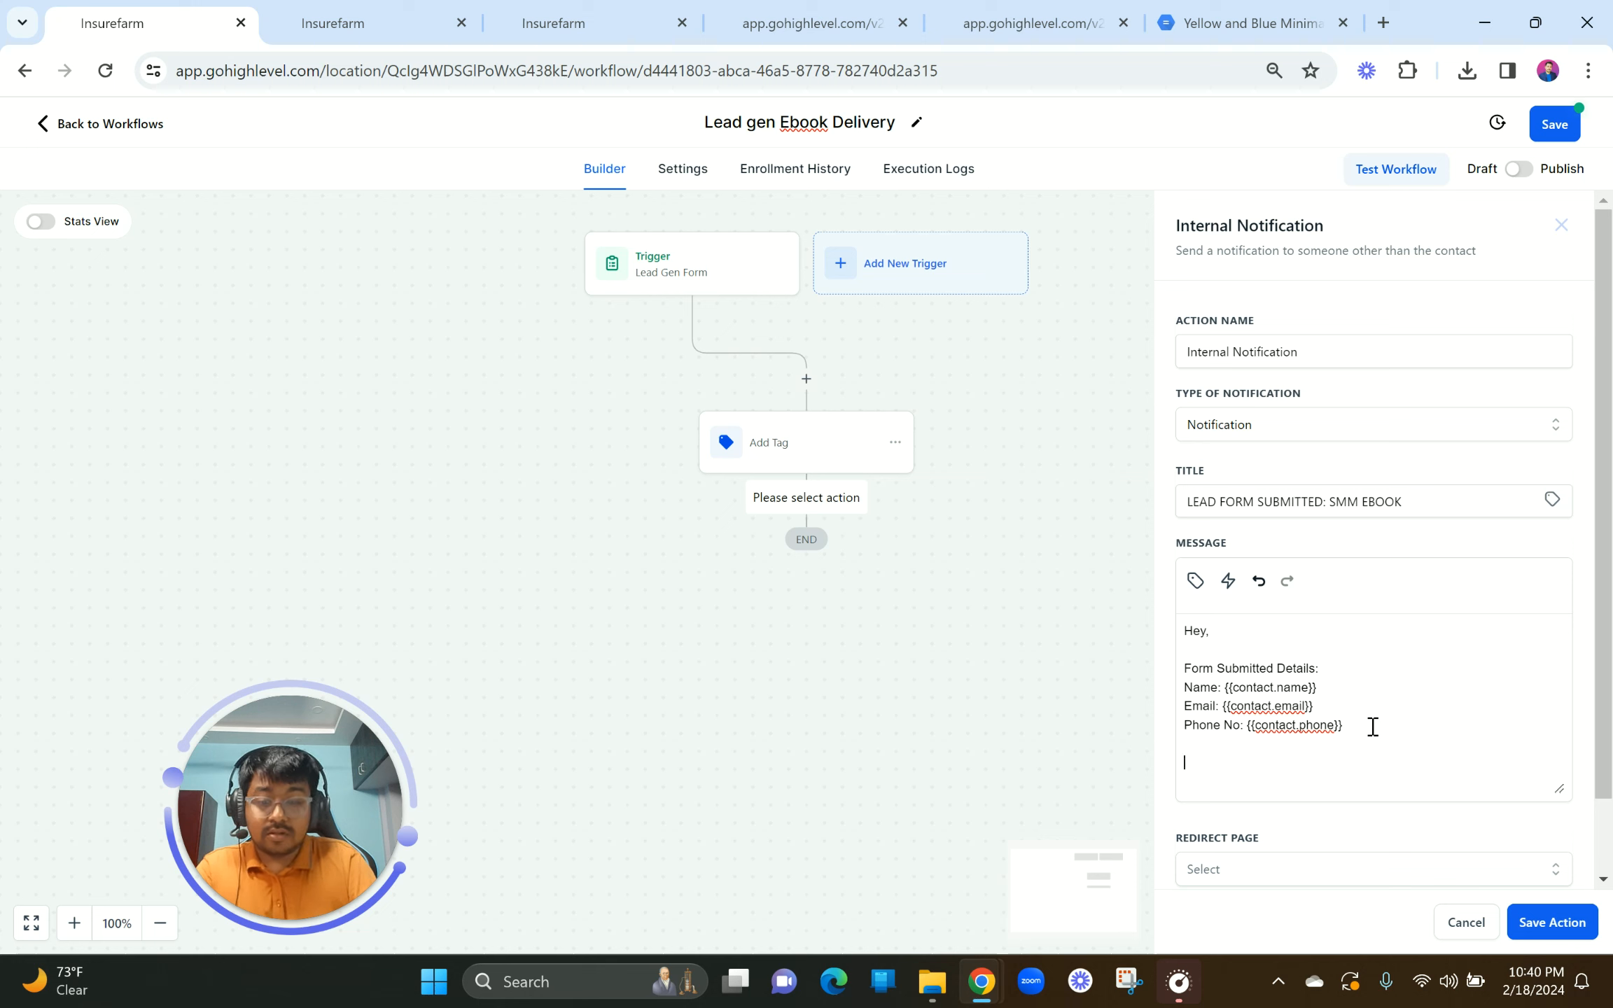
pyautogui.write('Go to')
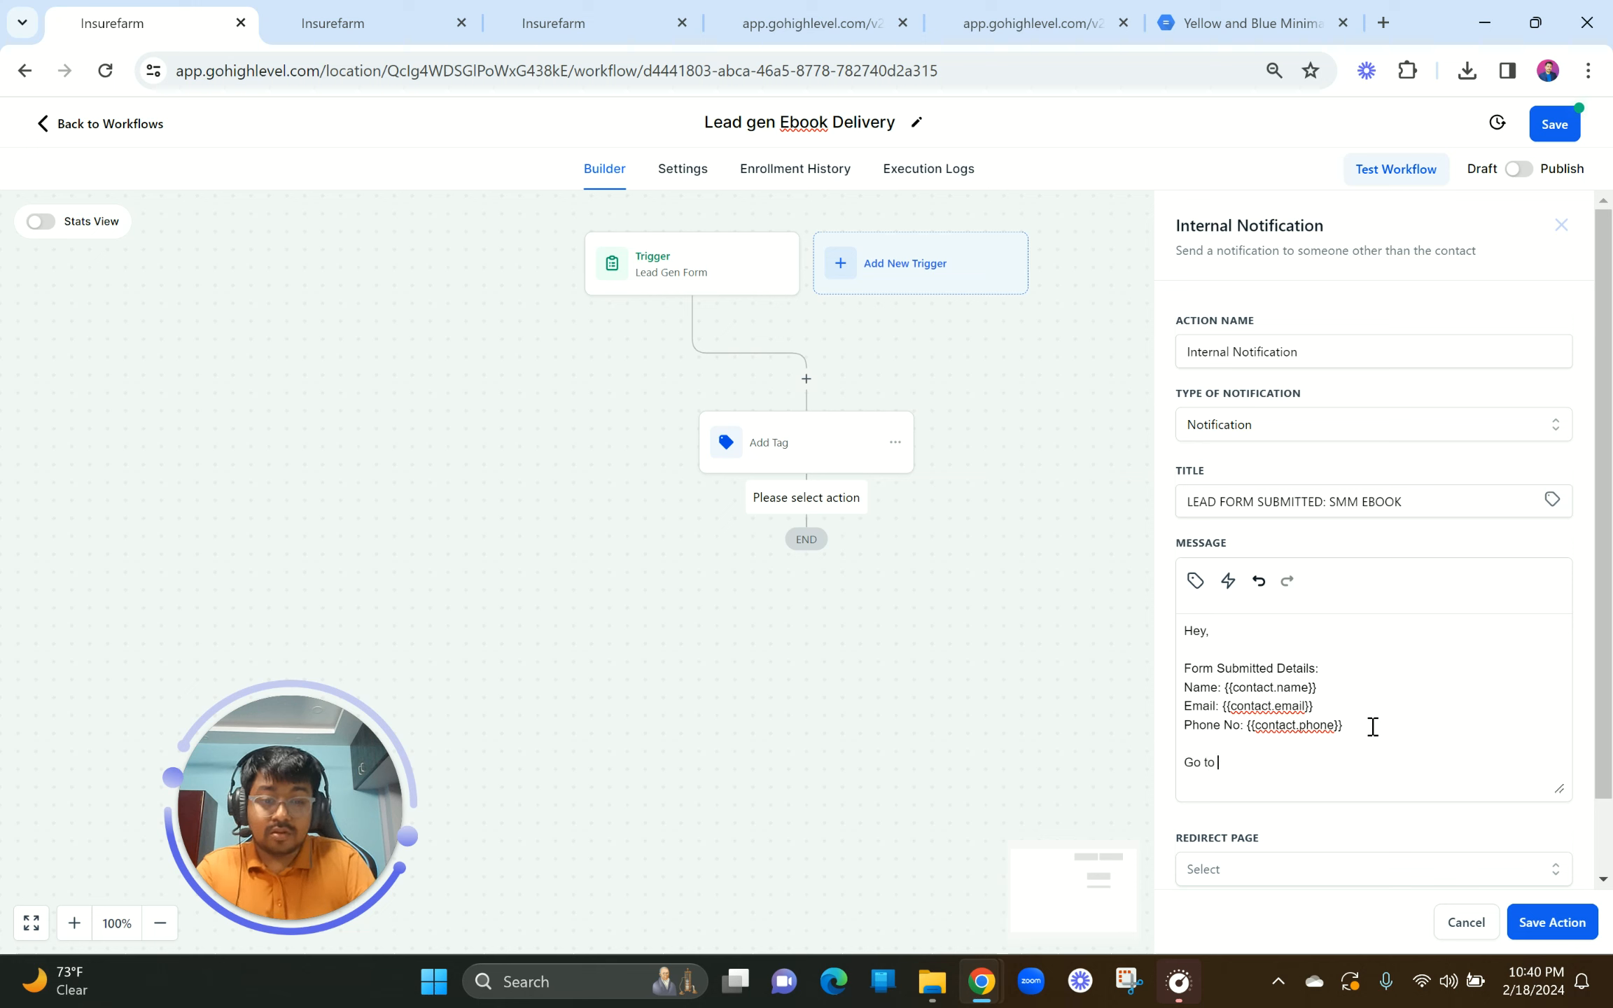
pyautogui.press('BackSpace')
pyautogui.press('BackSpace')
pyautogui.press('BackSpace')
pyautogui.press('BackSpace')
pyautogui.press('BackSpace')
pyautogui.press('BackSpace')
pyautogui.write('Get')
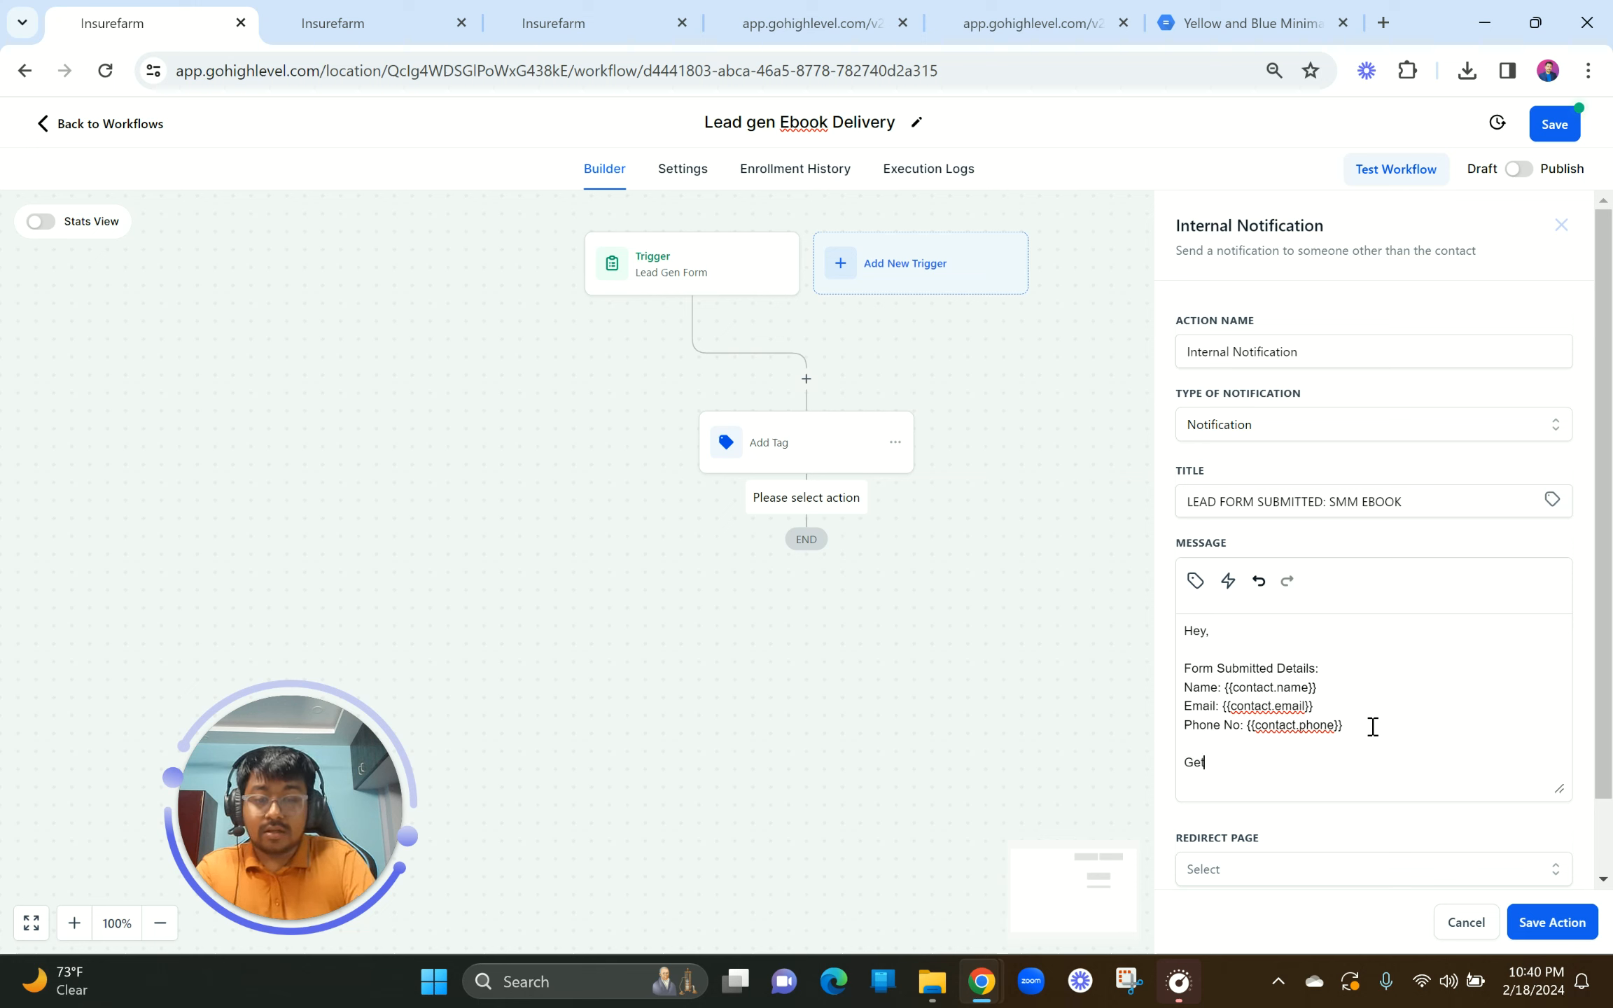
pyautogui.write(' into the s')
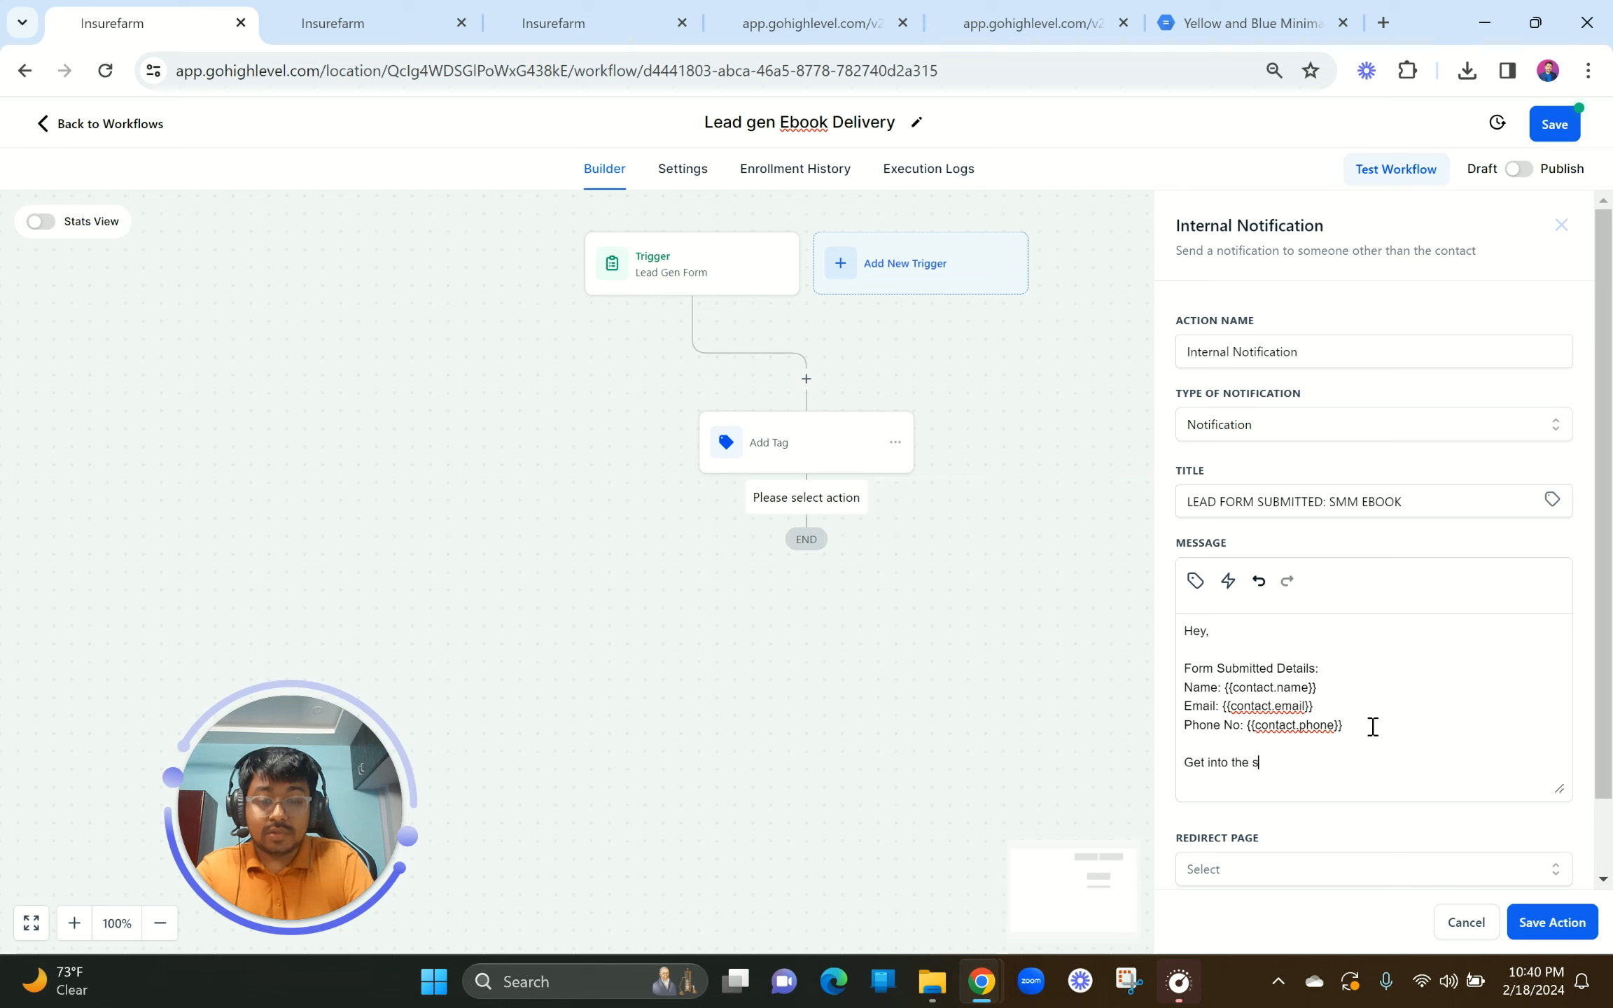
pyautogui.write('ystem to')
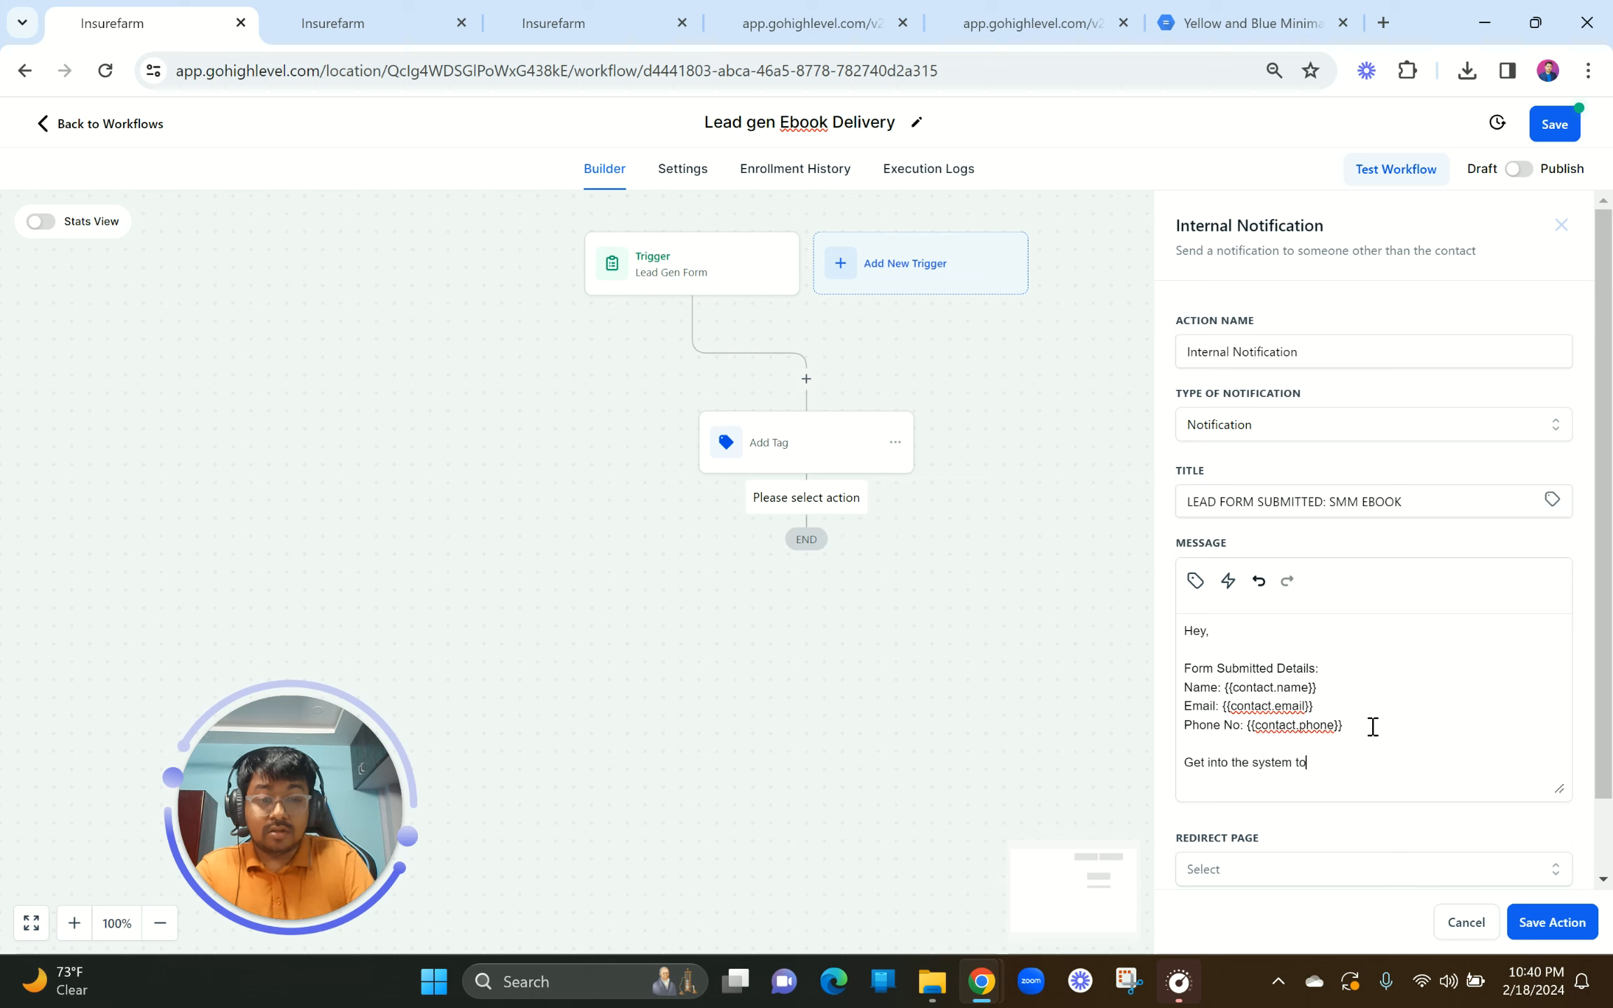
pyautogui.write(' lear')
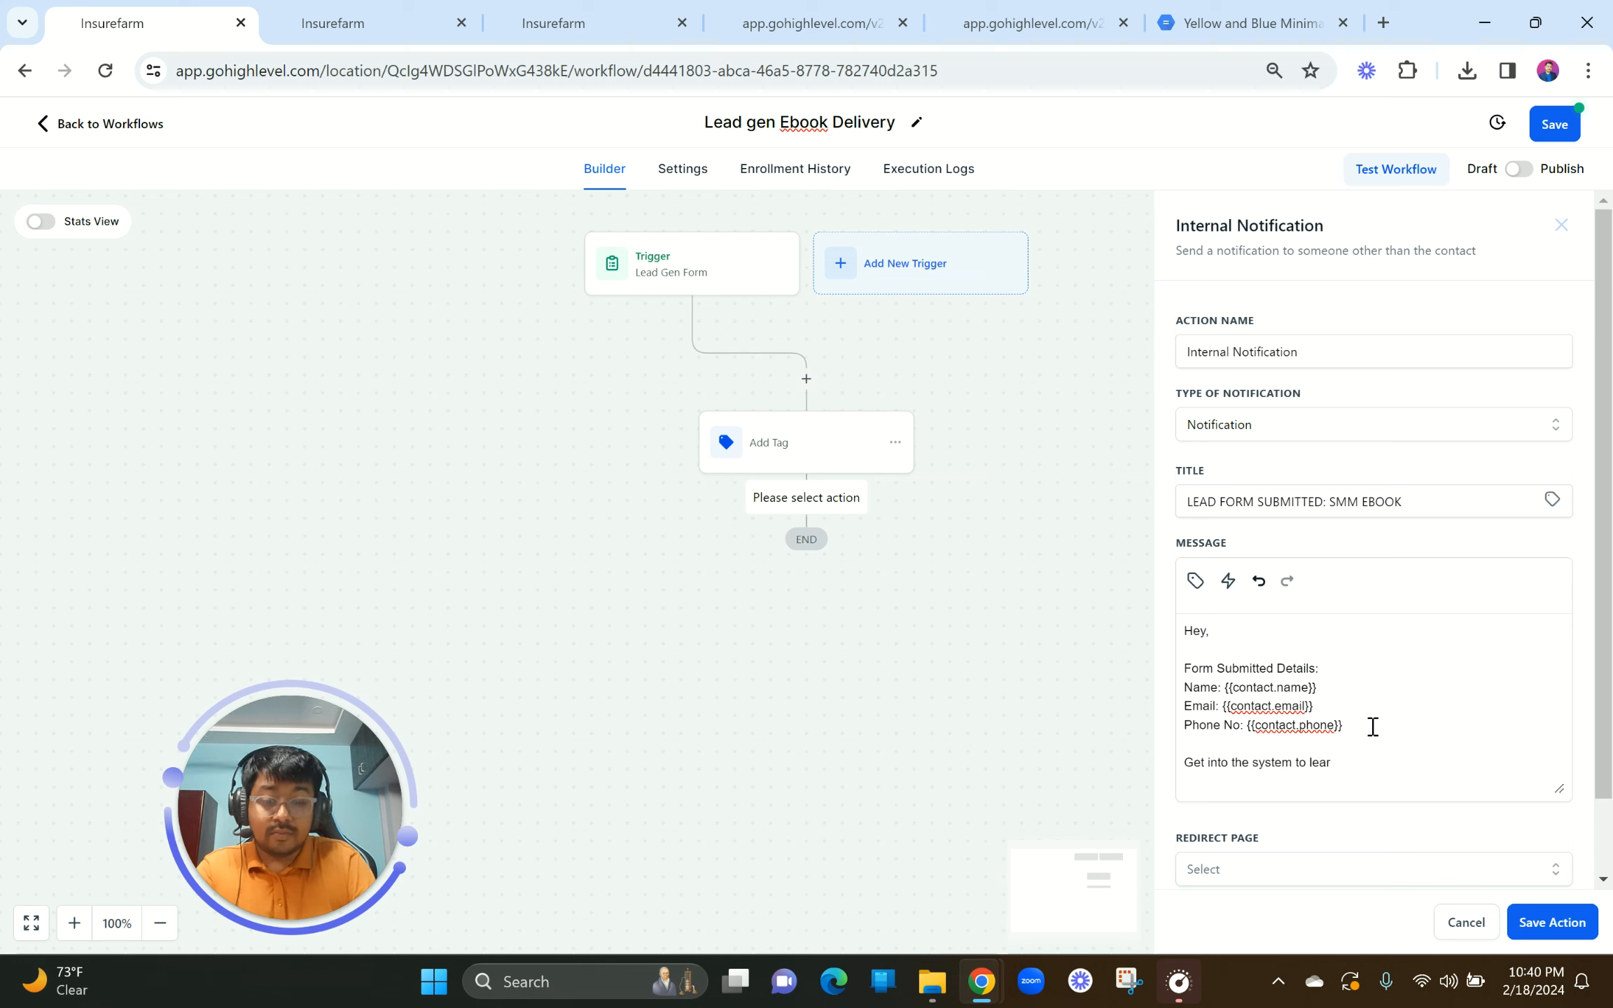
pyautogui.write('n more!')
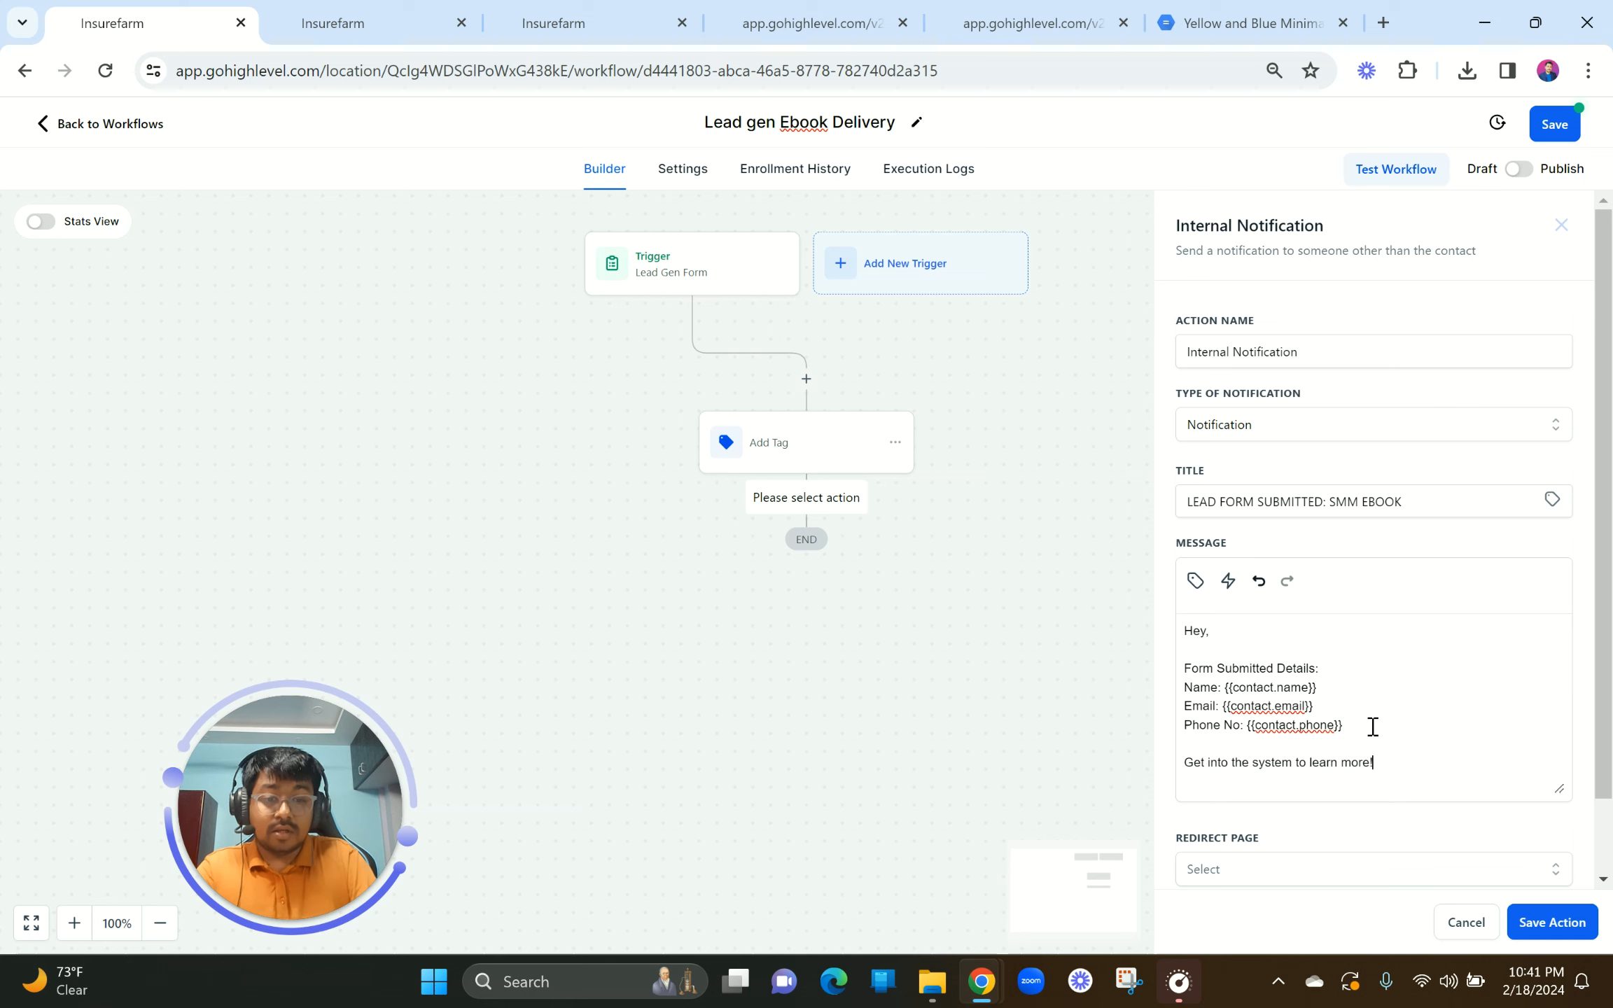
pyautogui.scroll(-1, 1328, 778)
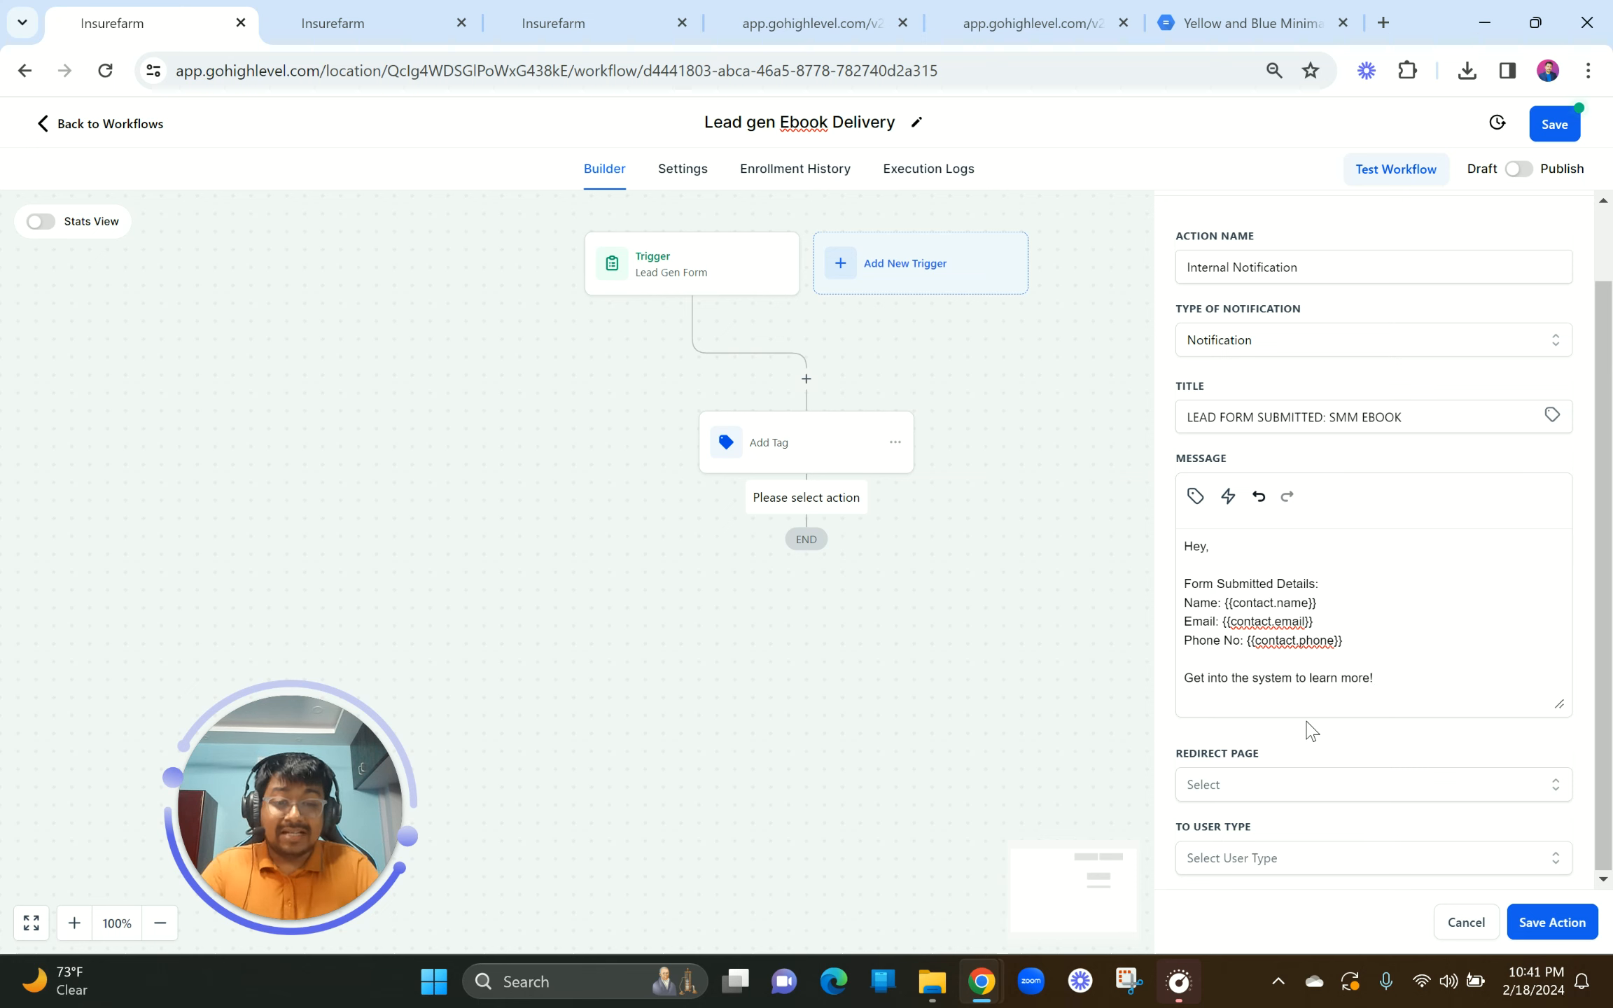
# Step: Redirect the notification to the Contact page, send it to one particular user, and save
pyautogui.click(1273, 793)
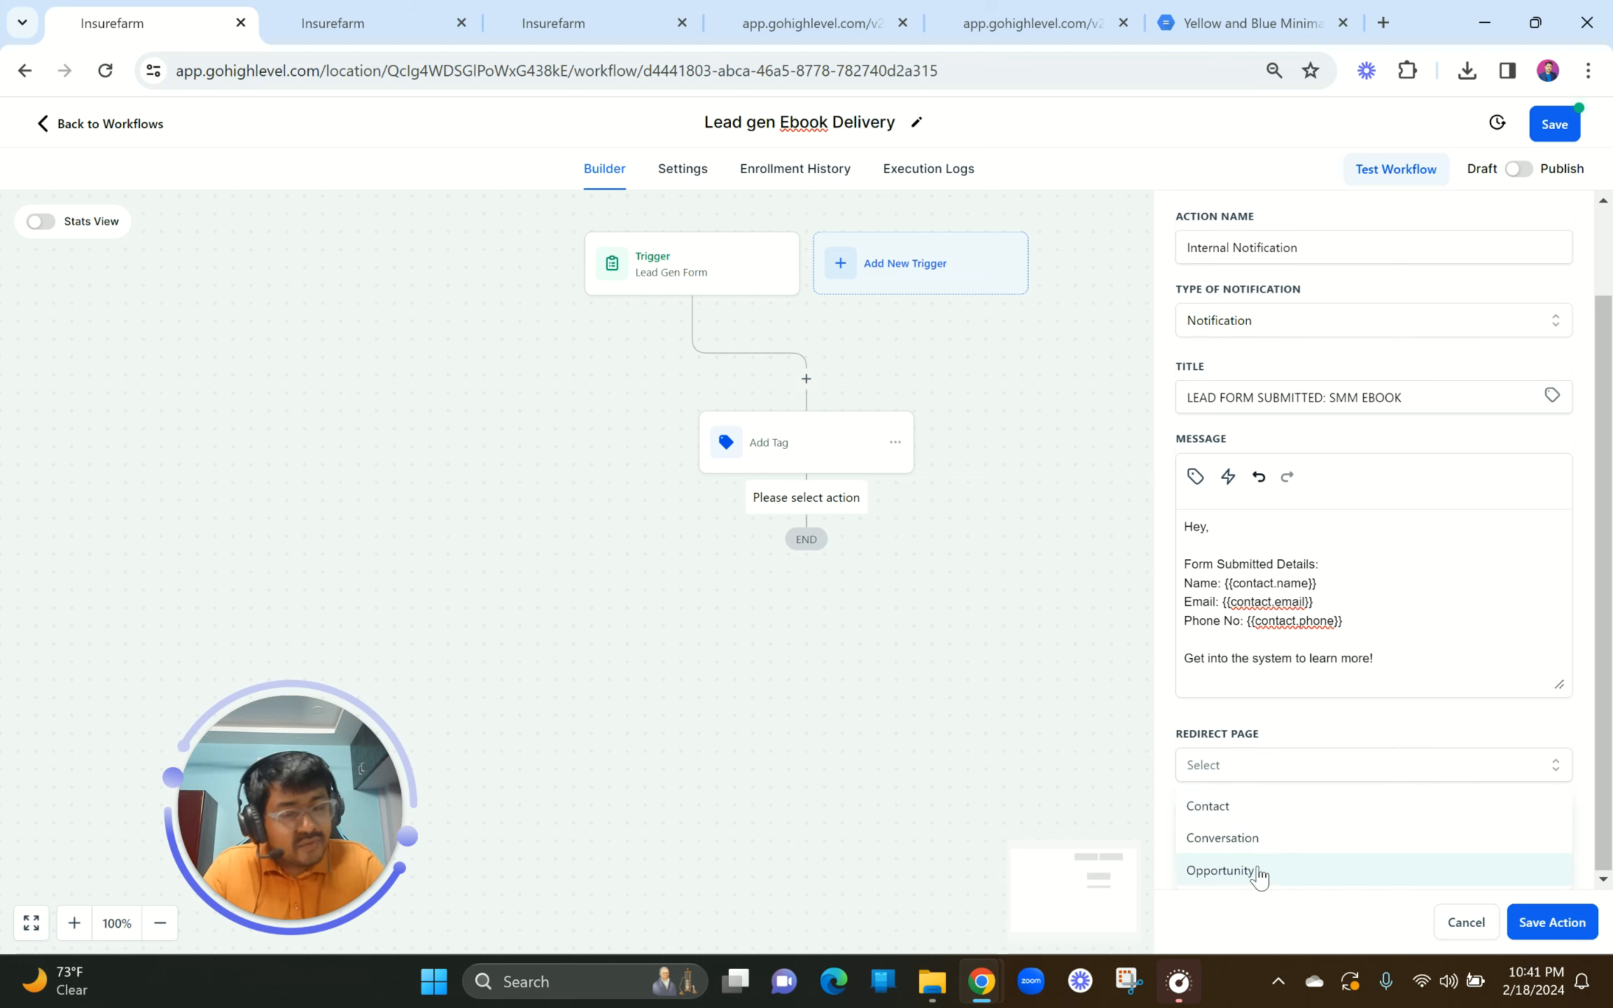
pyautogui.click(1238, 814)
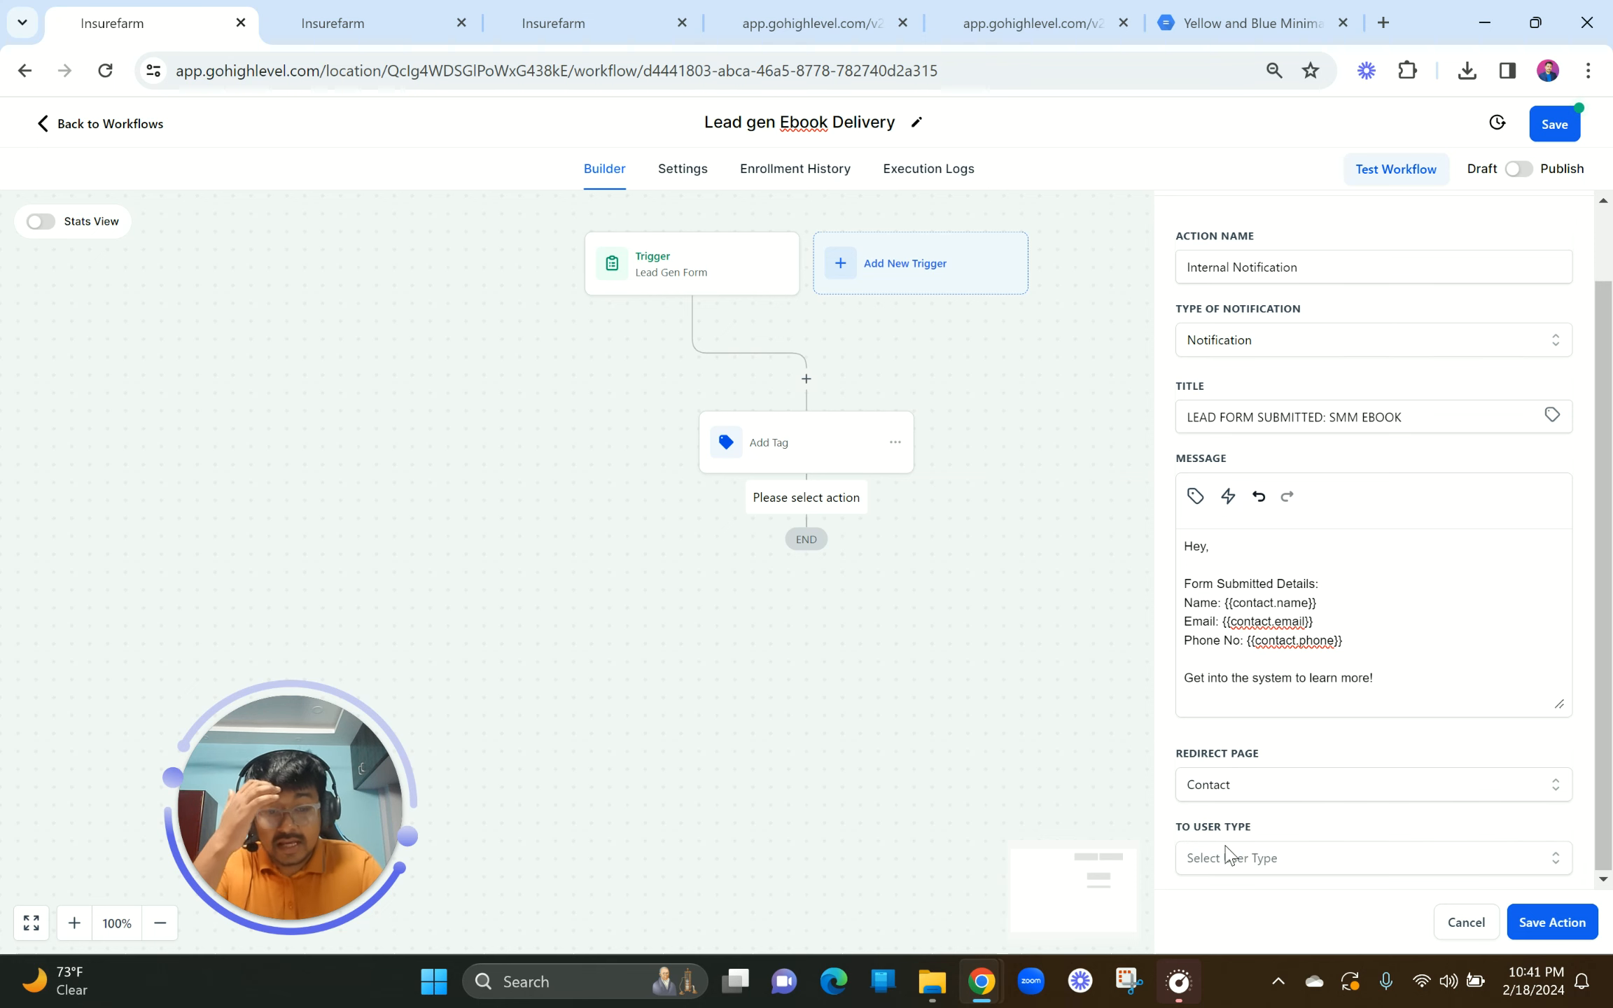
pyautogui.scroll(-1, 1261, 767)
pyautogui.click(1260, 766)
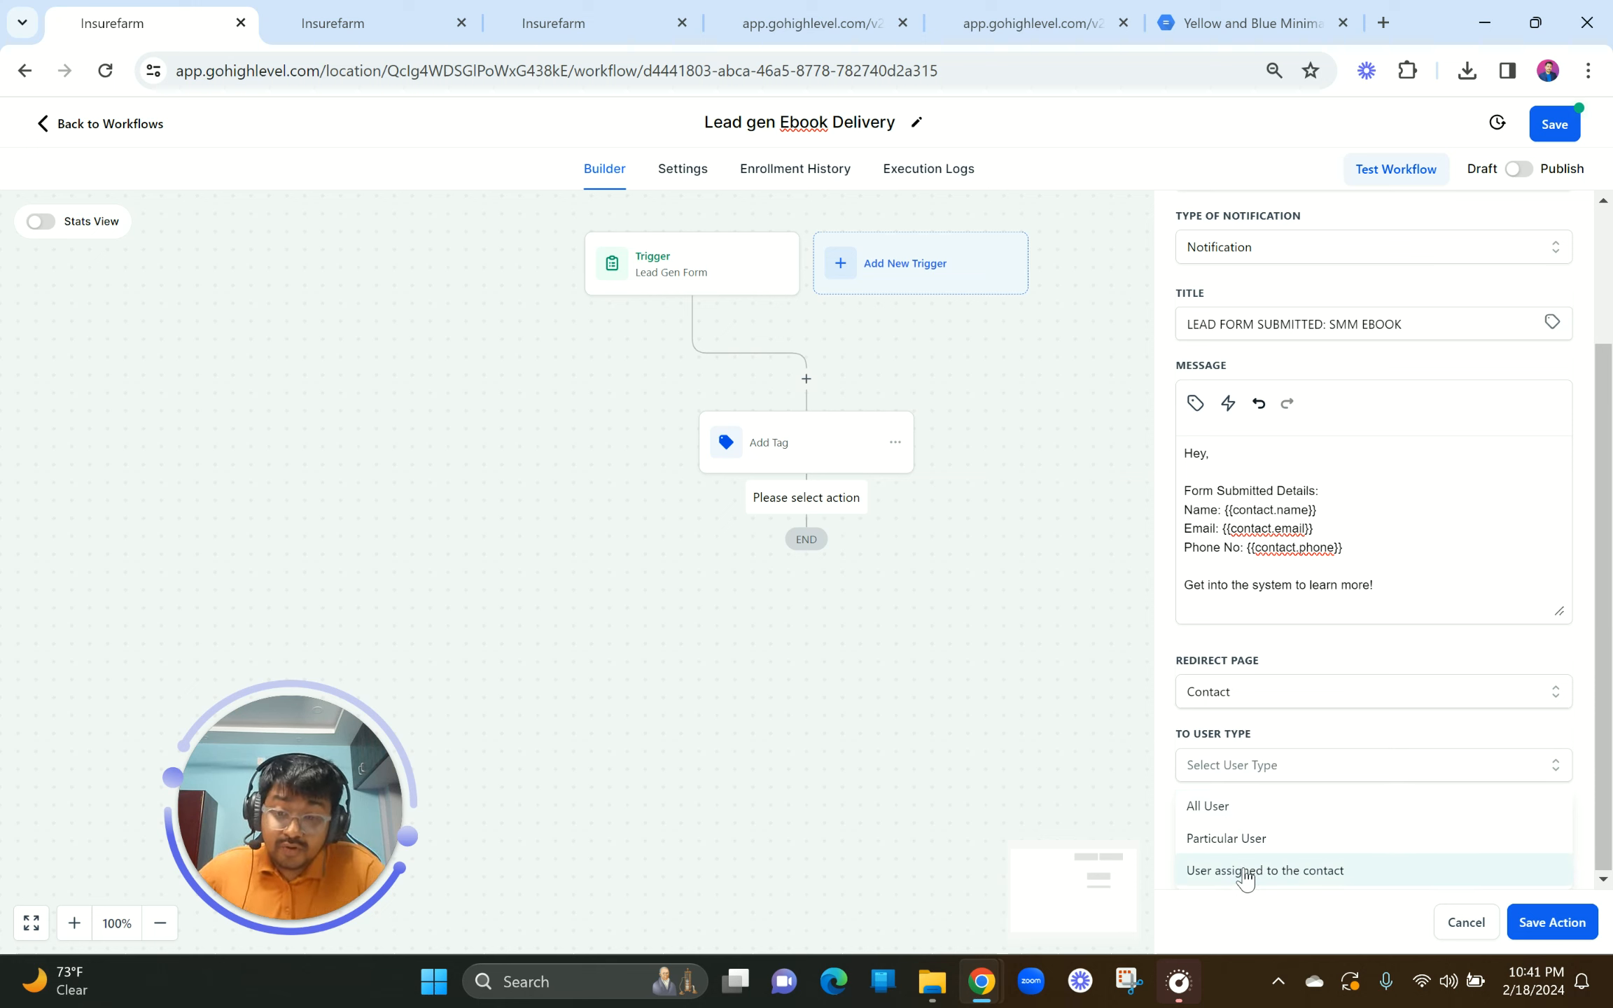
pyautogui.click(1226, 838)
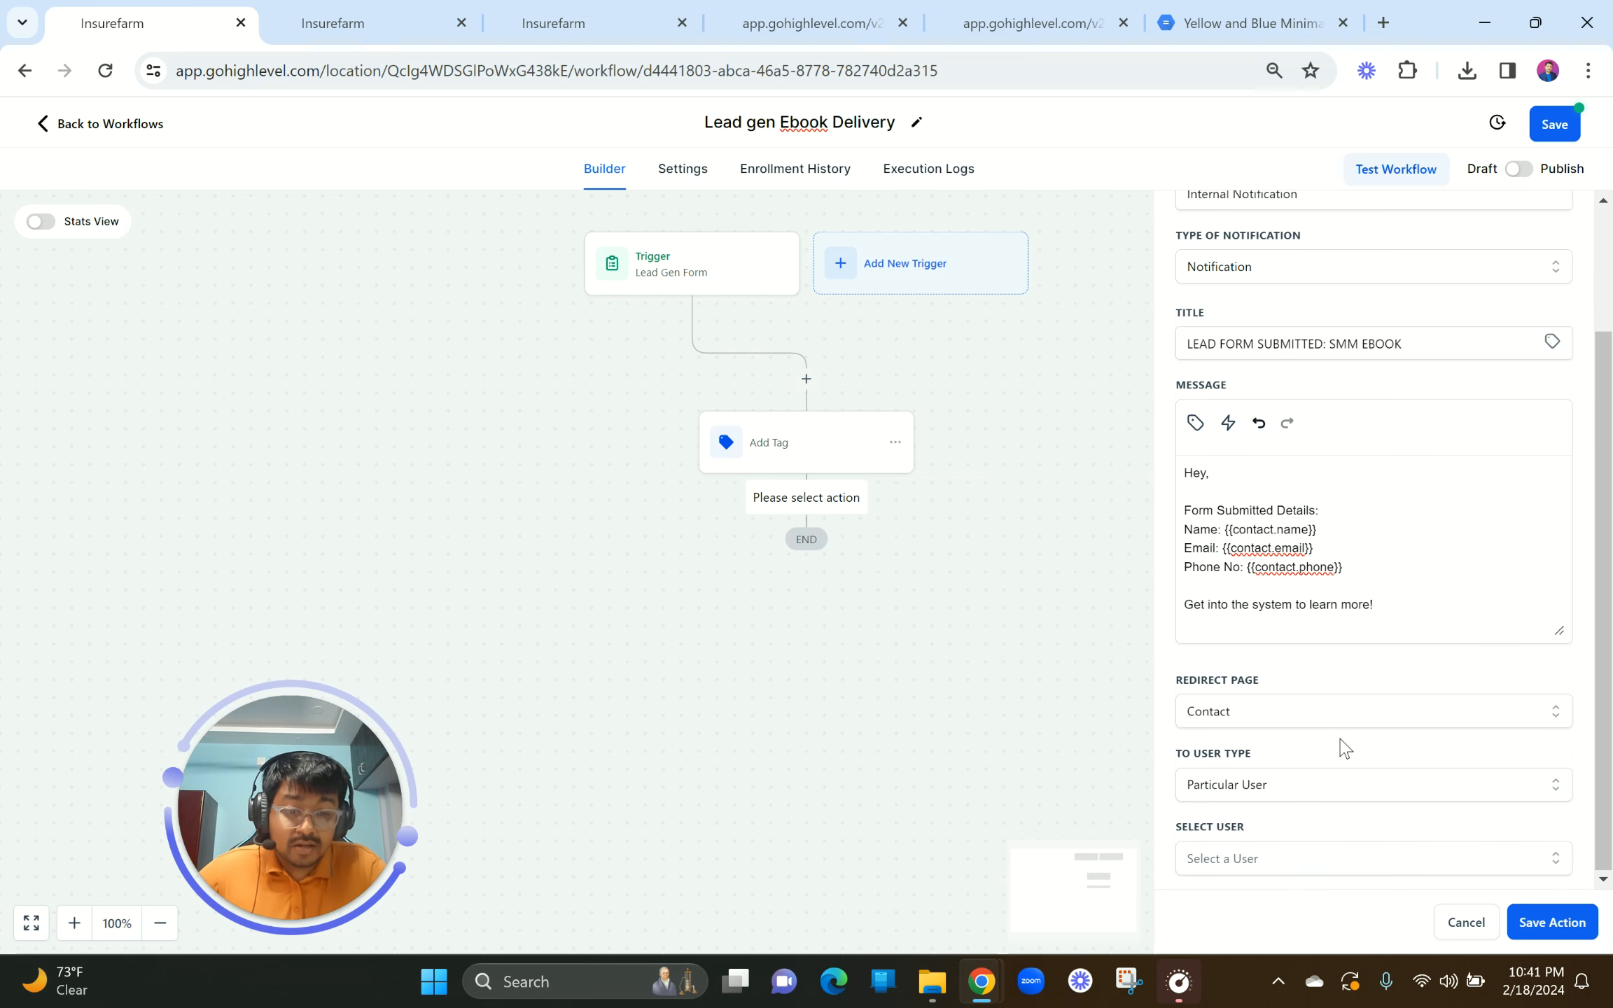
pyautogui.click(1295, 866)
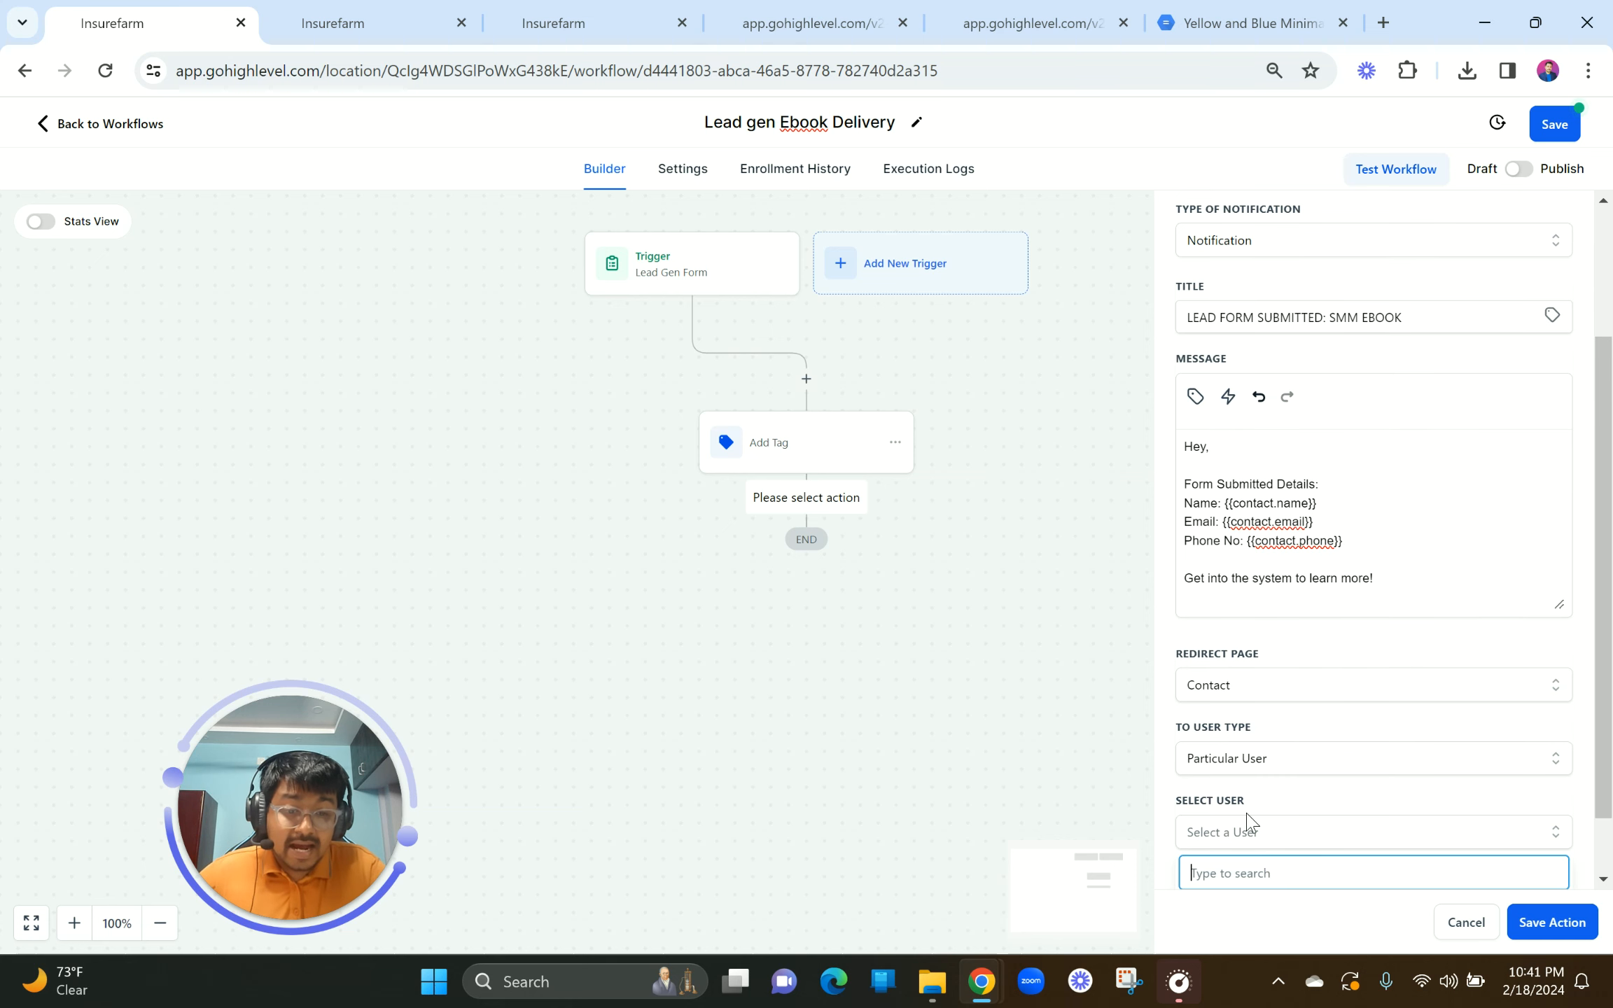
pyautogui.scroll(-1, 1245, 827)
pyautogui.click(1244, 871)
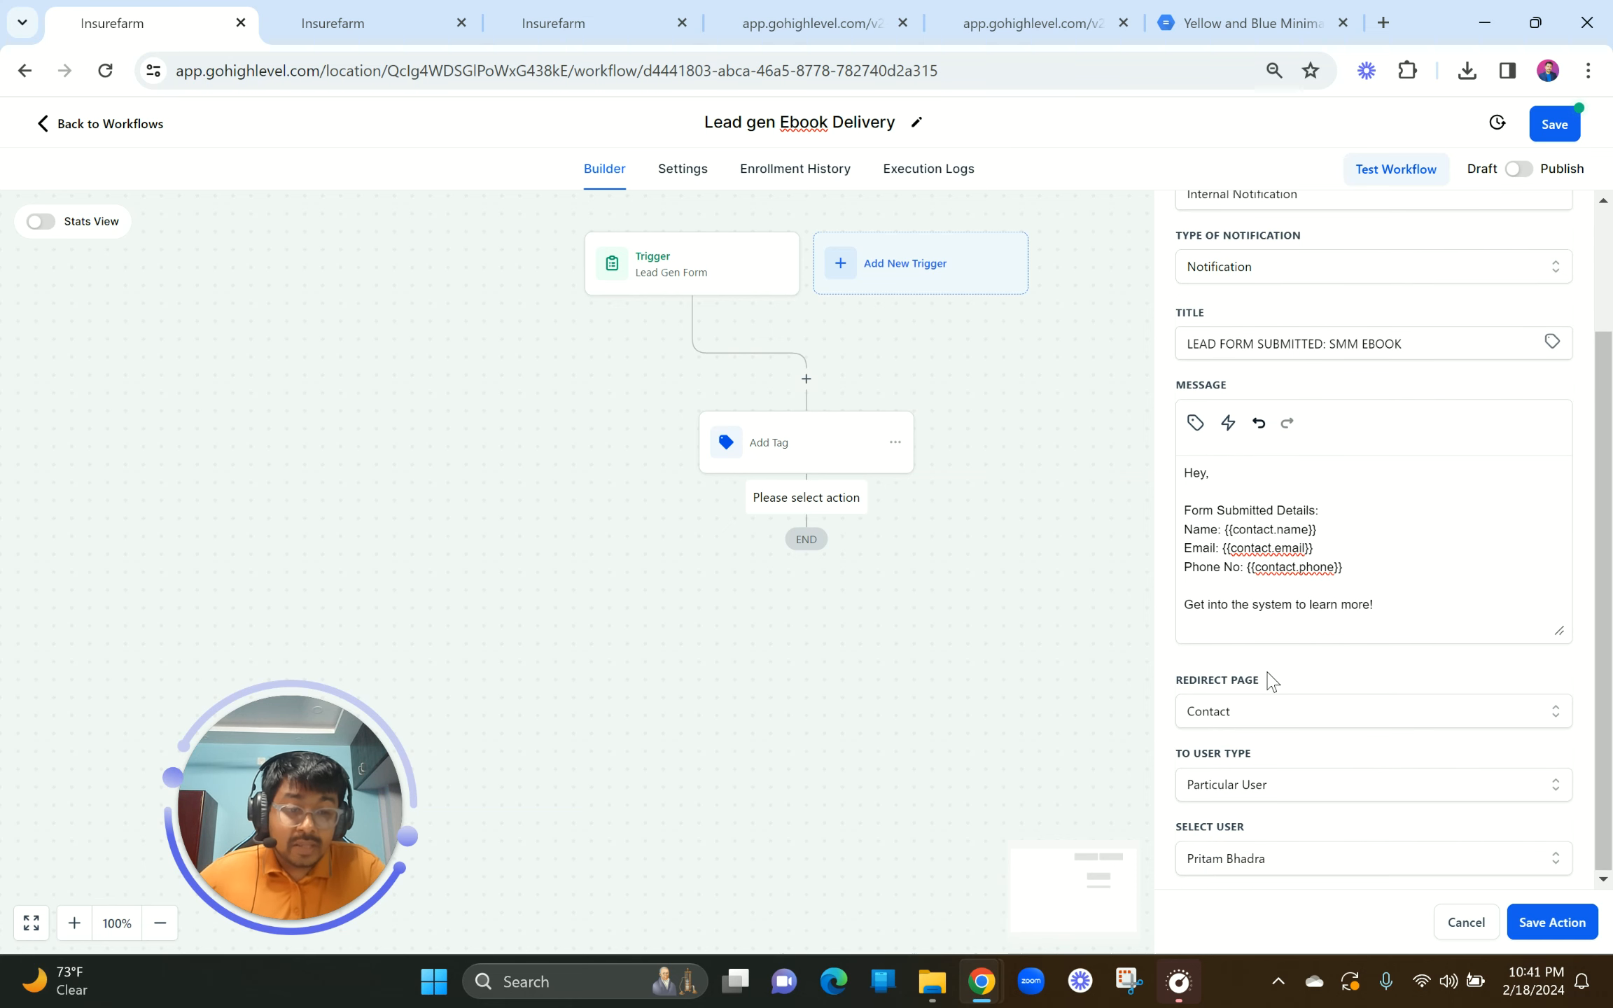
pyautogui.click(1548, 921)
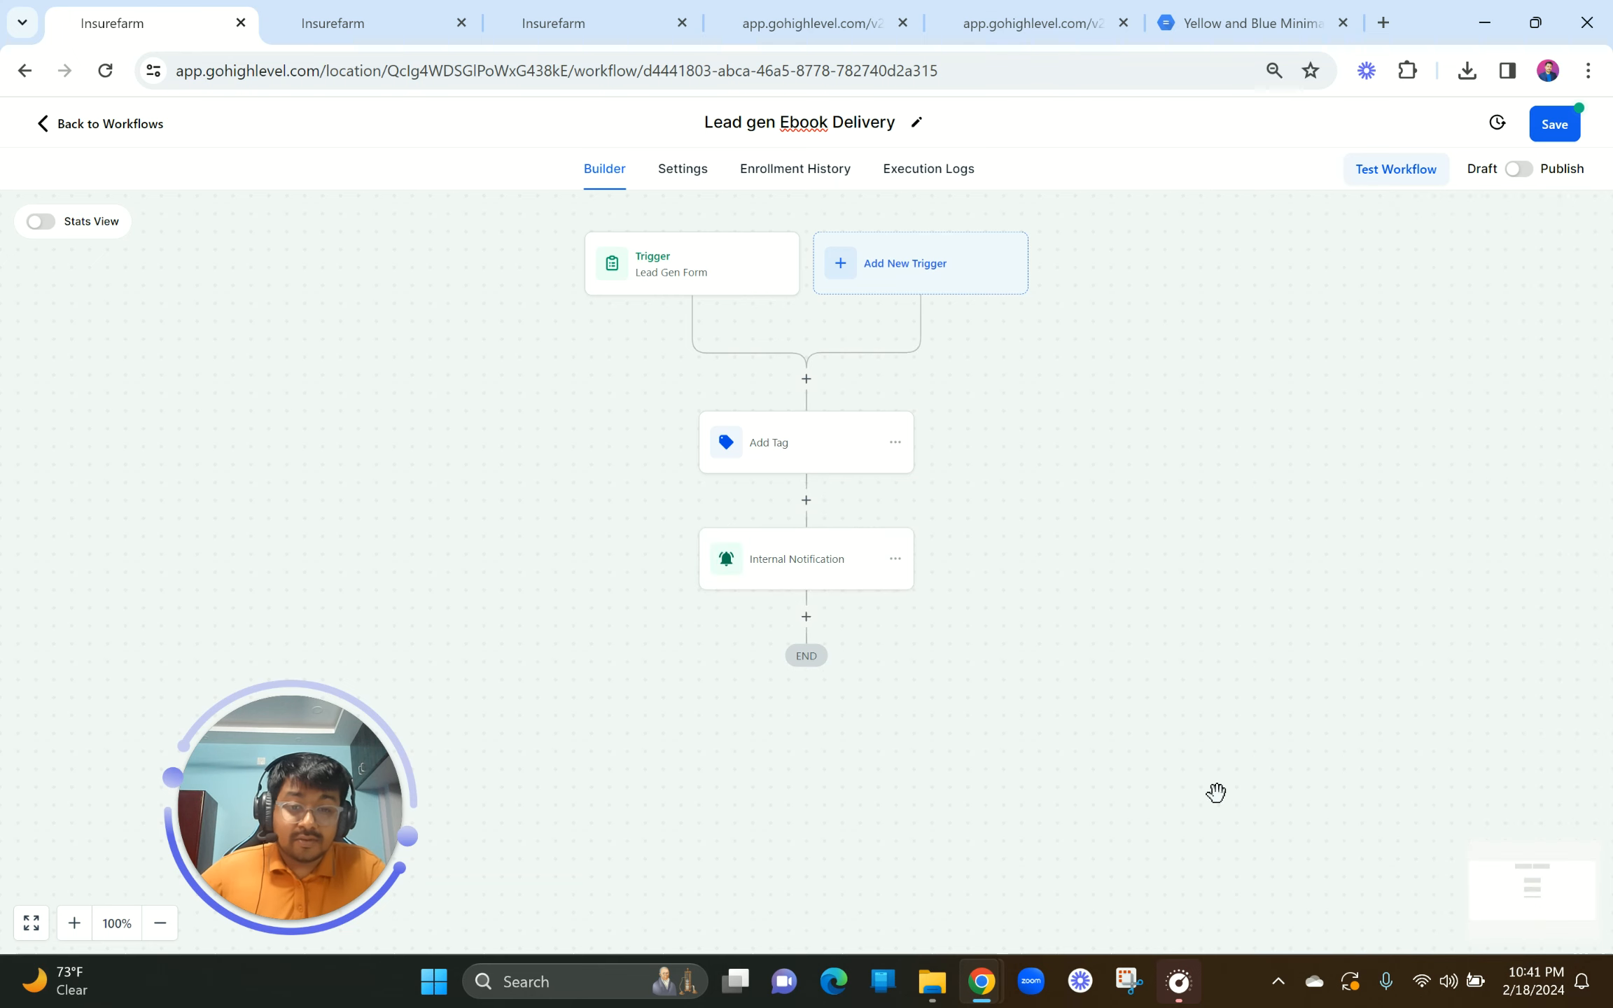
# Step: Add a Send Email step and fill in the suggested sender name and email
pyautogui.click(806, 617)
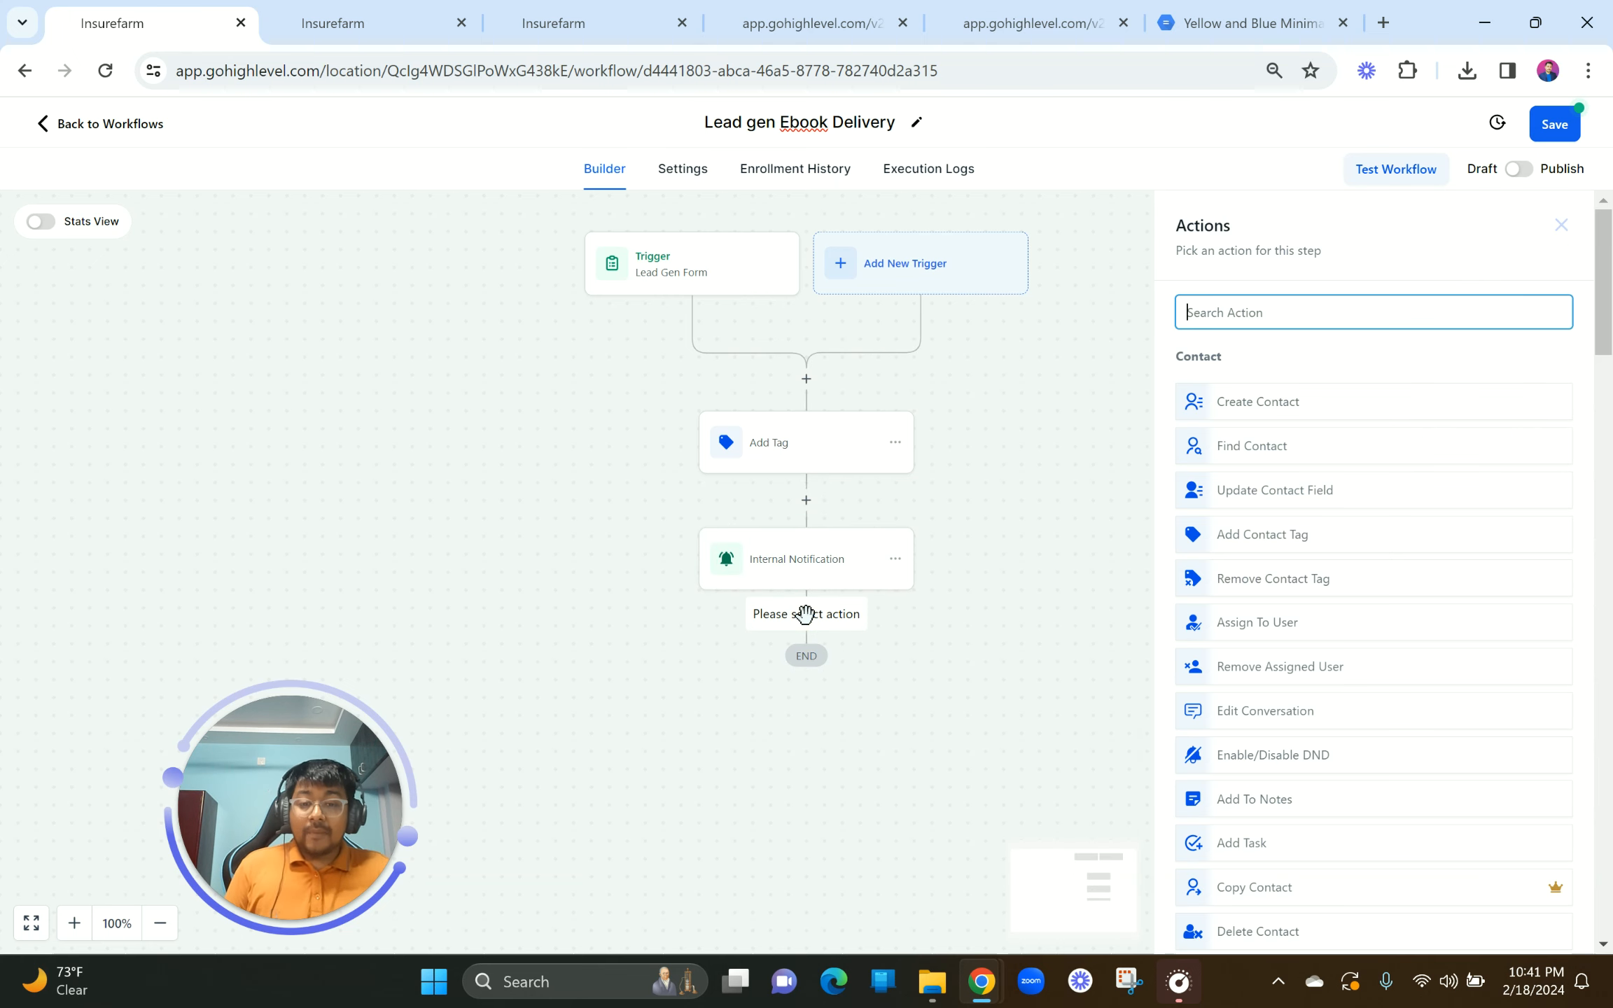
pyautogui.write('email')
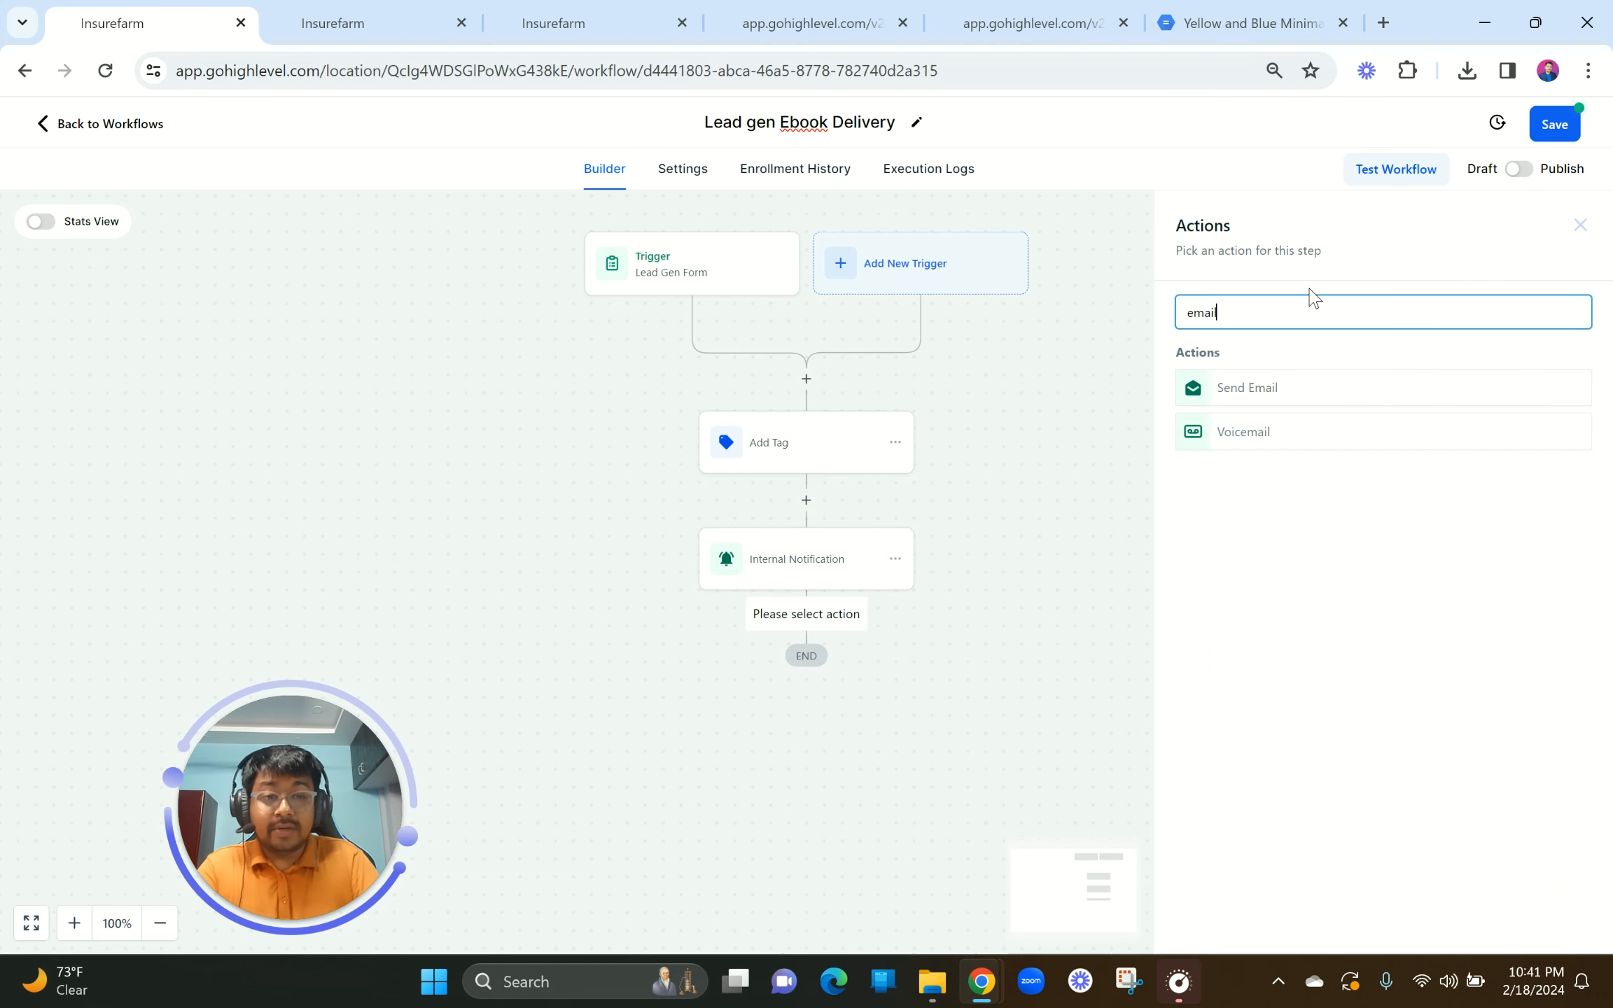
pyautogui.click(1273, 385)
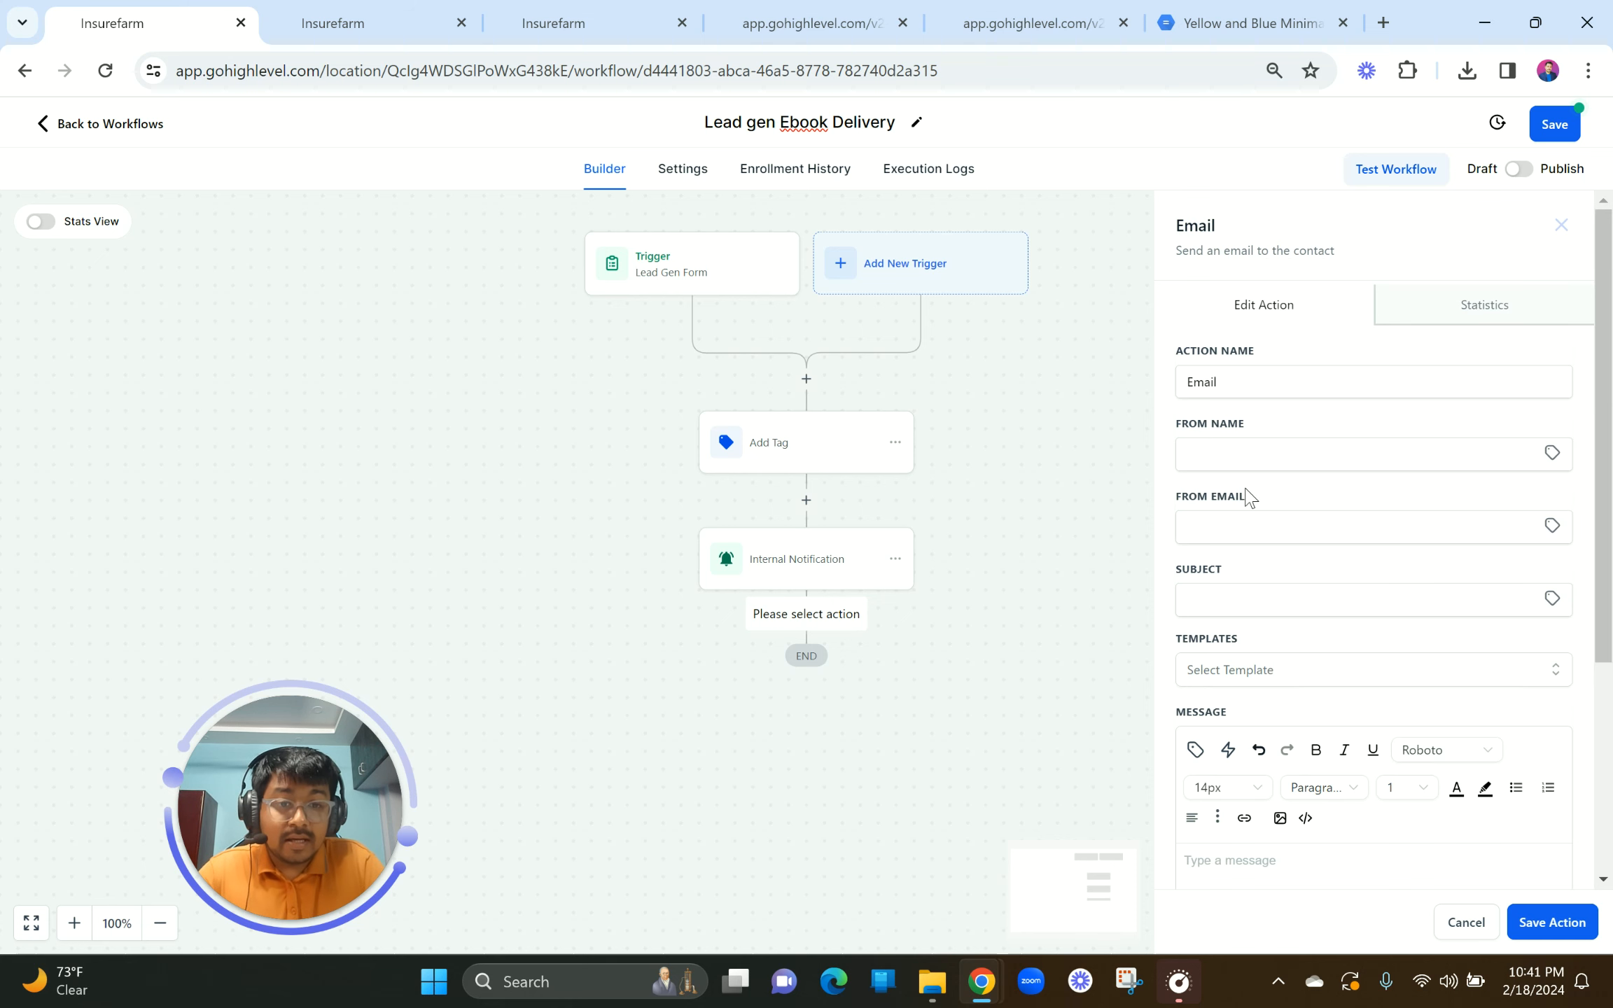
pyautogui.click(1229, 465)
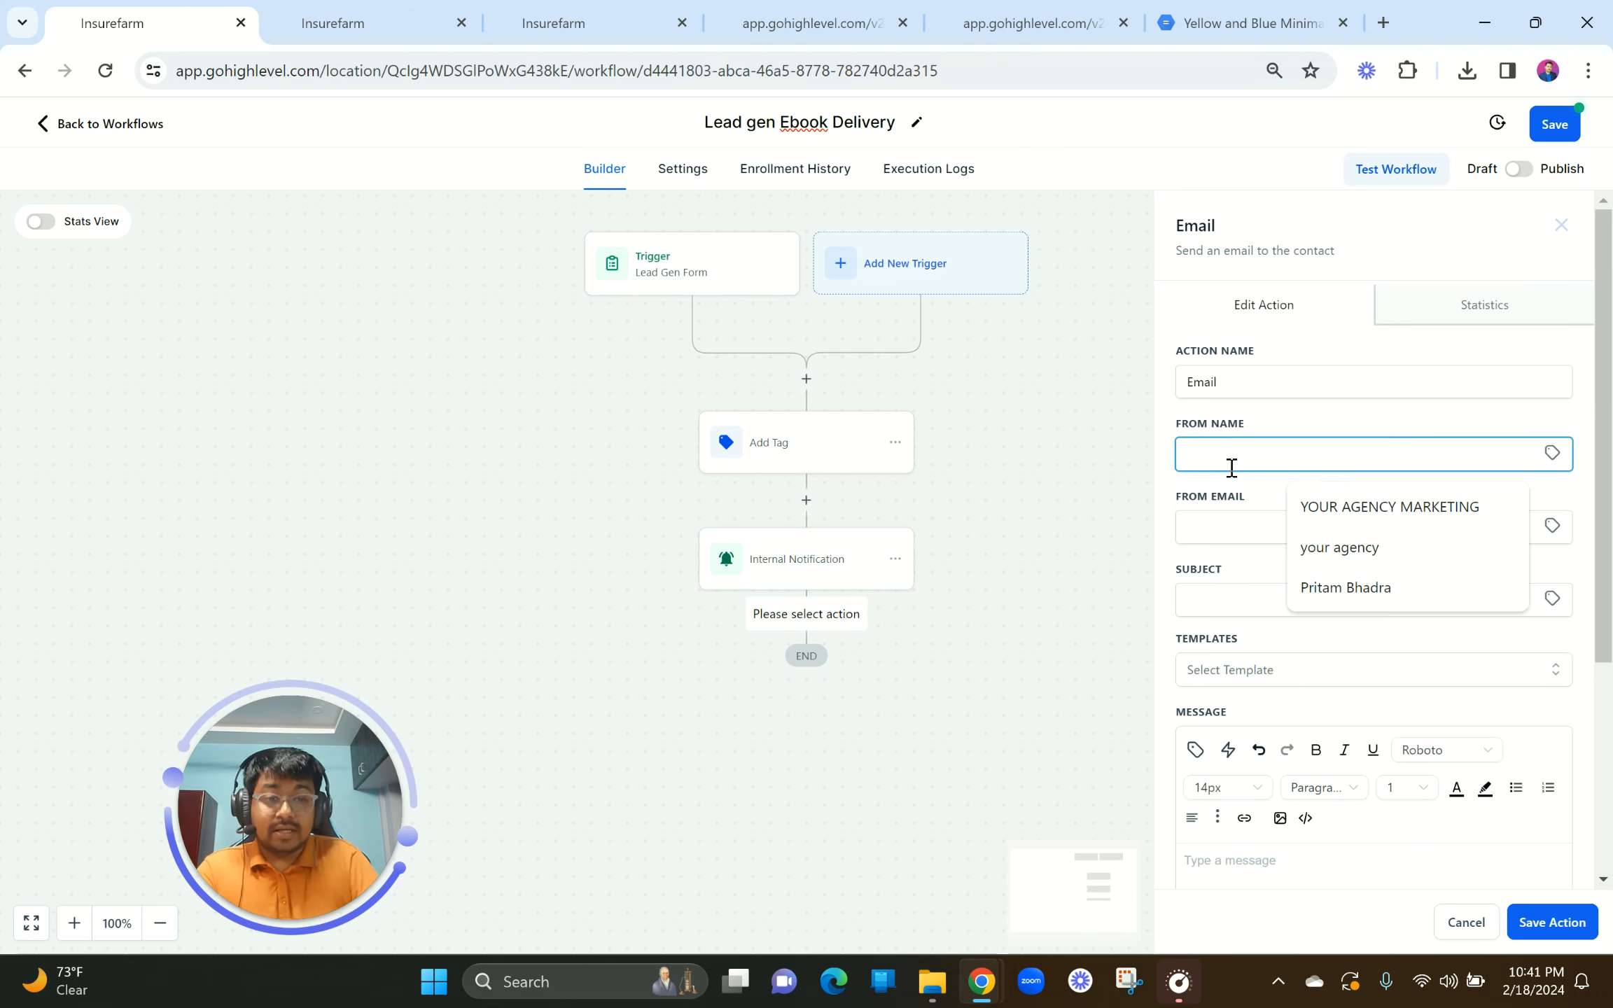
pyautogui.click(1361, 585)
pyautogui.click(1224, 532)
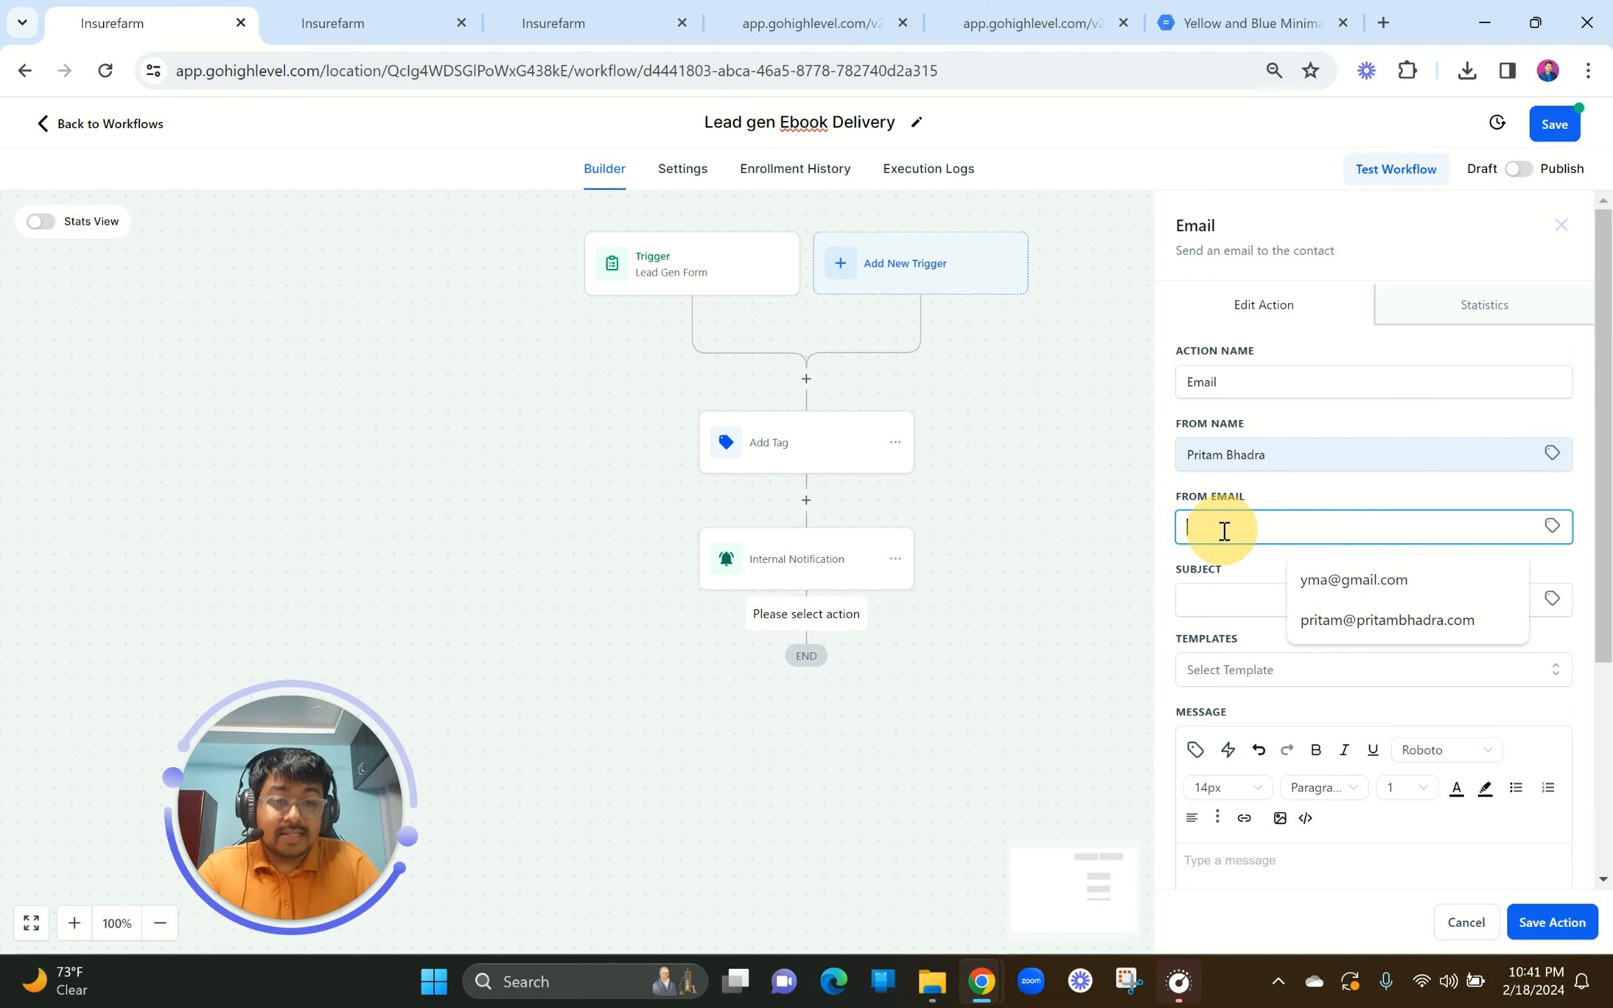
pyautogui.click(1361, 621)
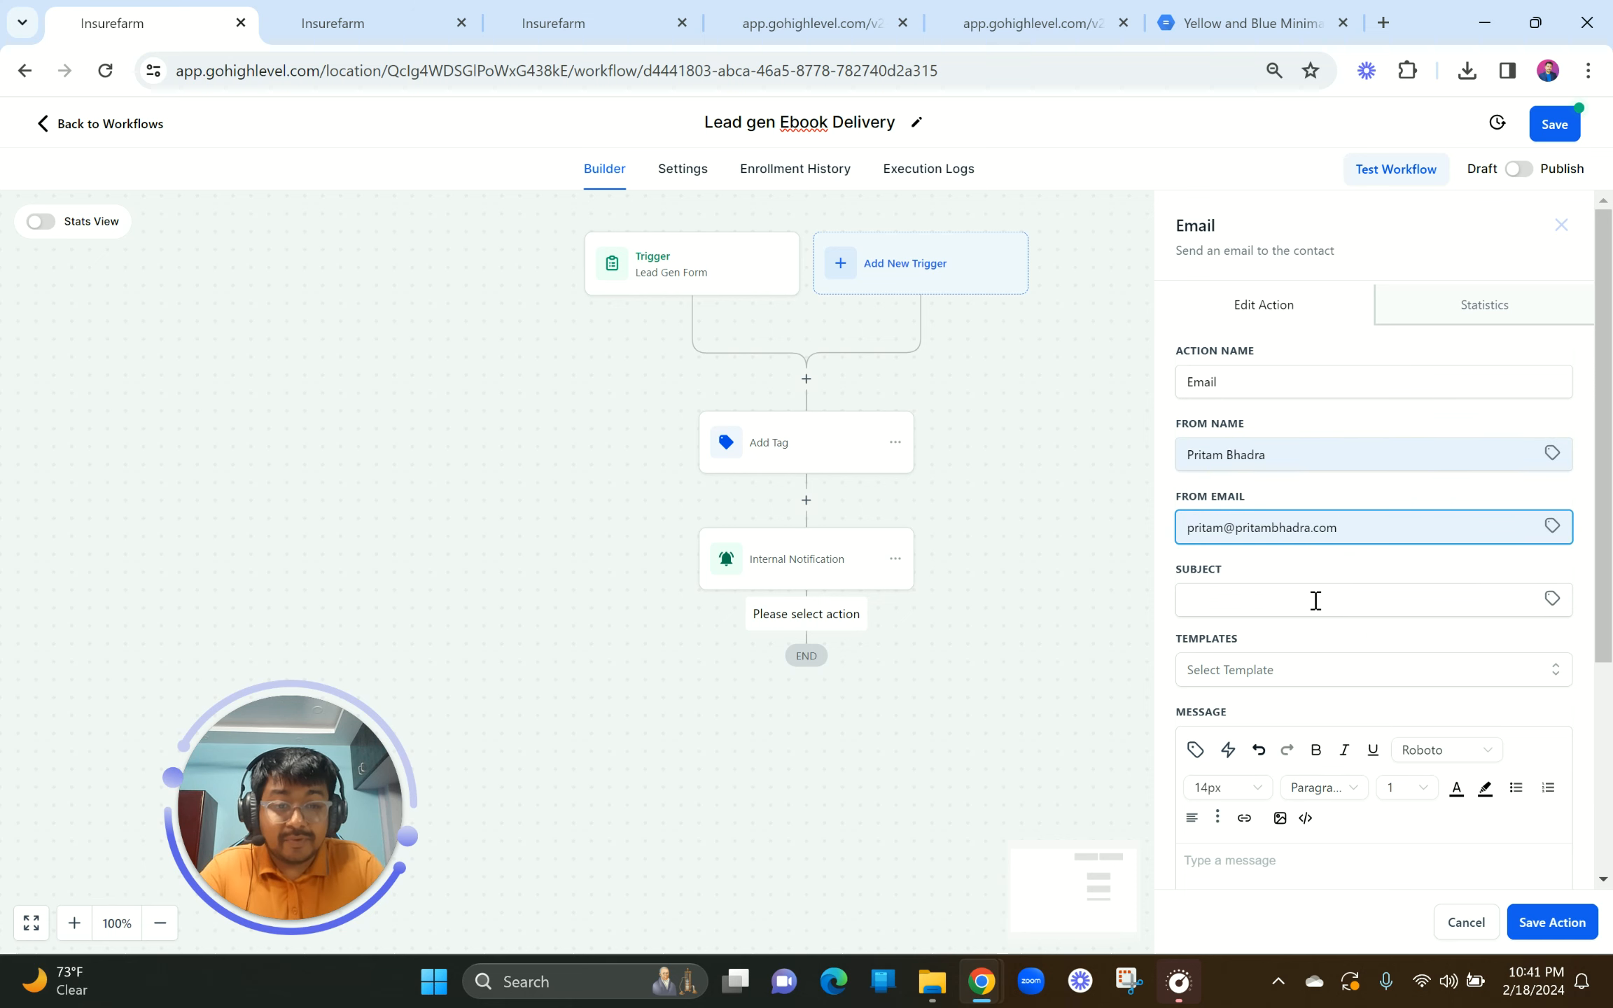
# Step: Set the subject to 'DOWNLOAD FREE COPY: SMM EBOOK'
pyautogui.click(1280, 612)
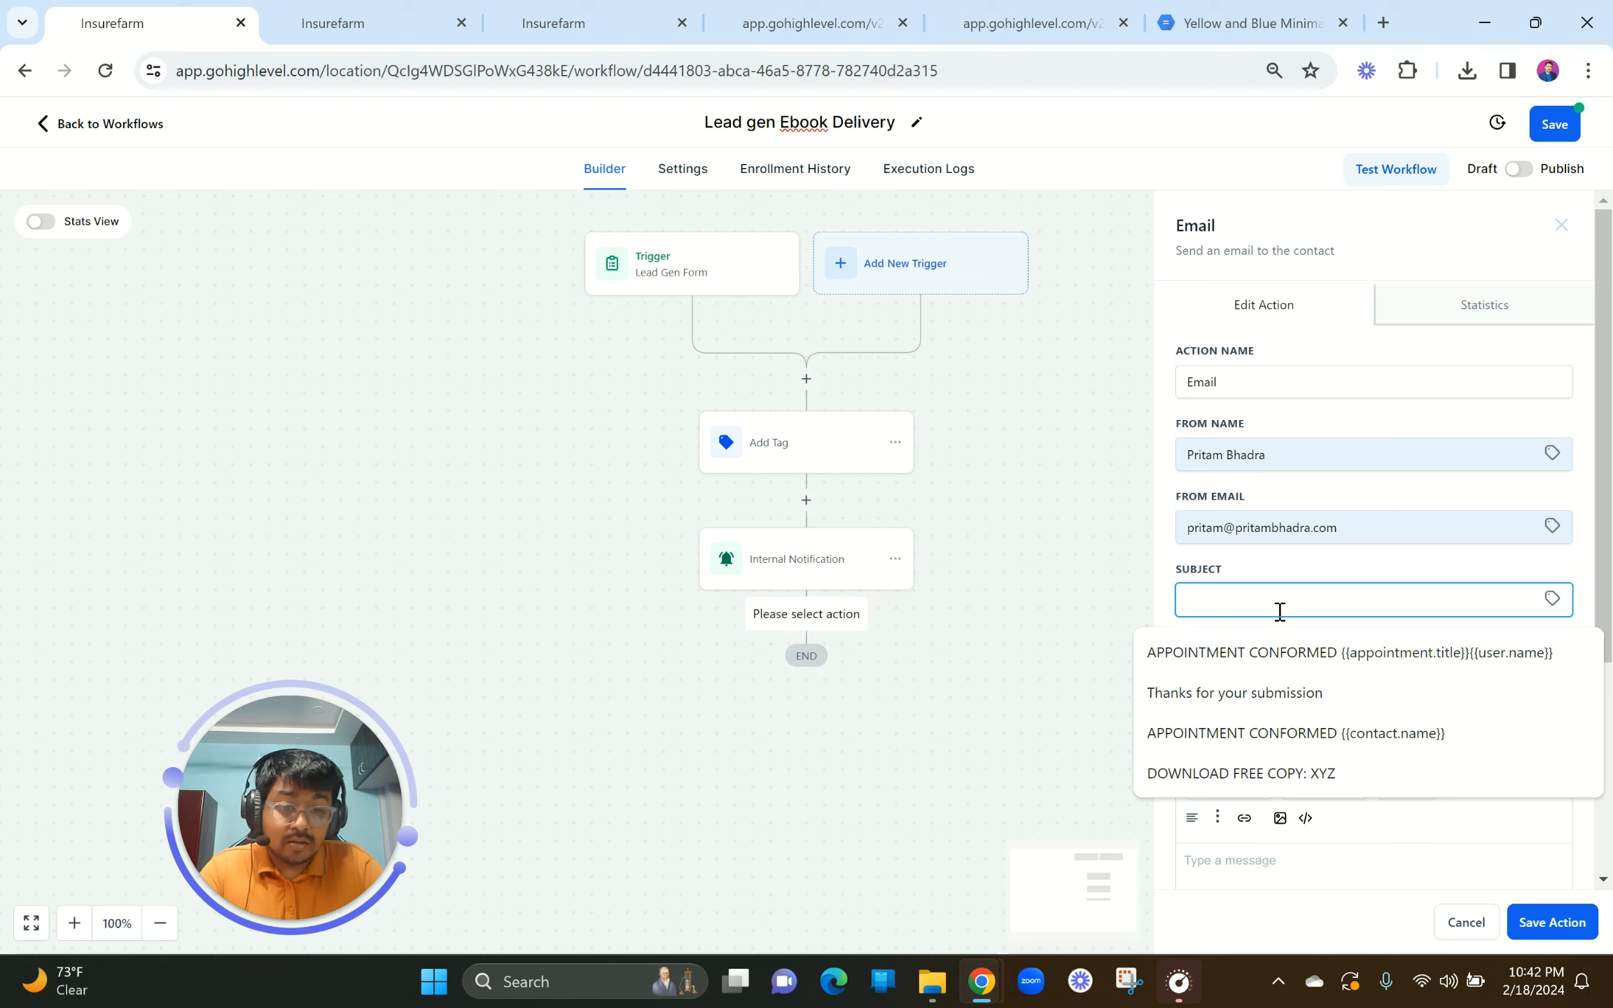
pyautogui.click(1288, 773)
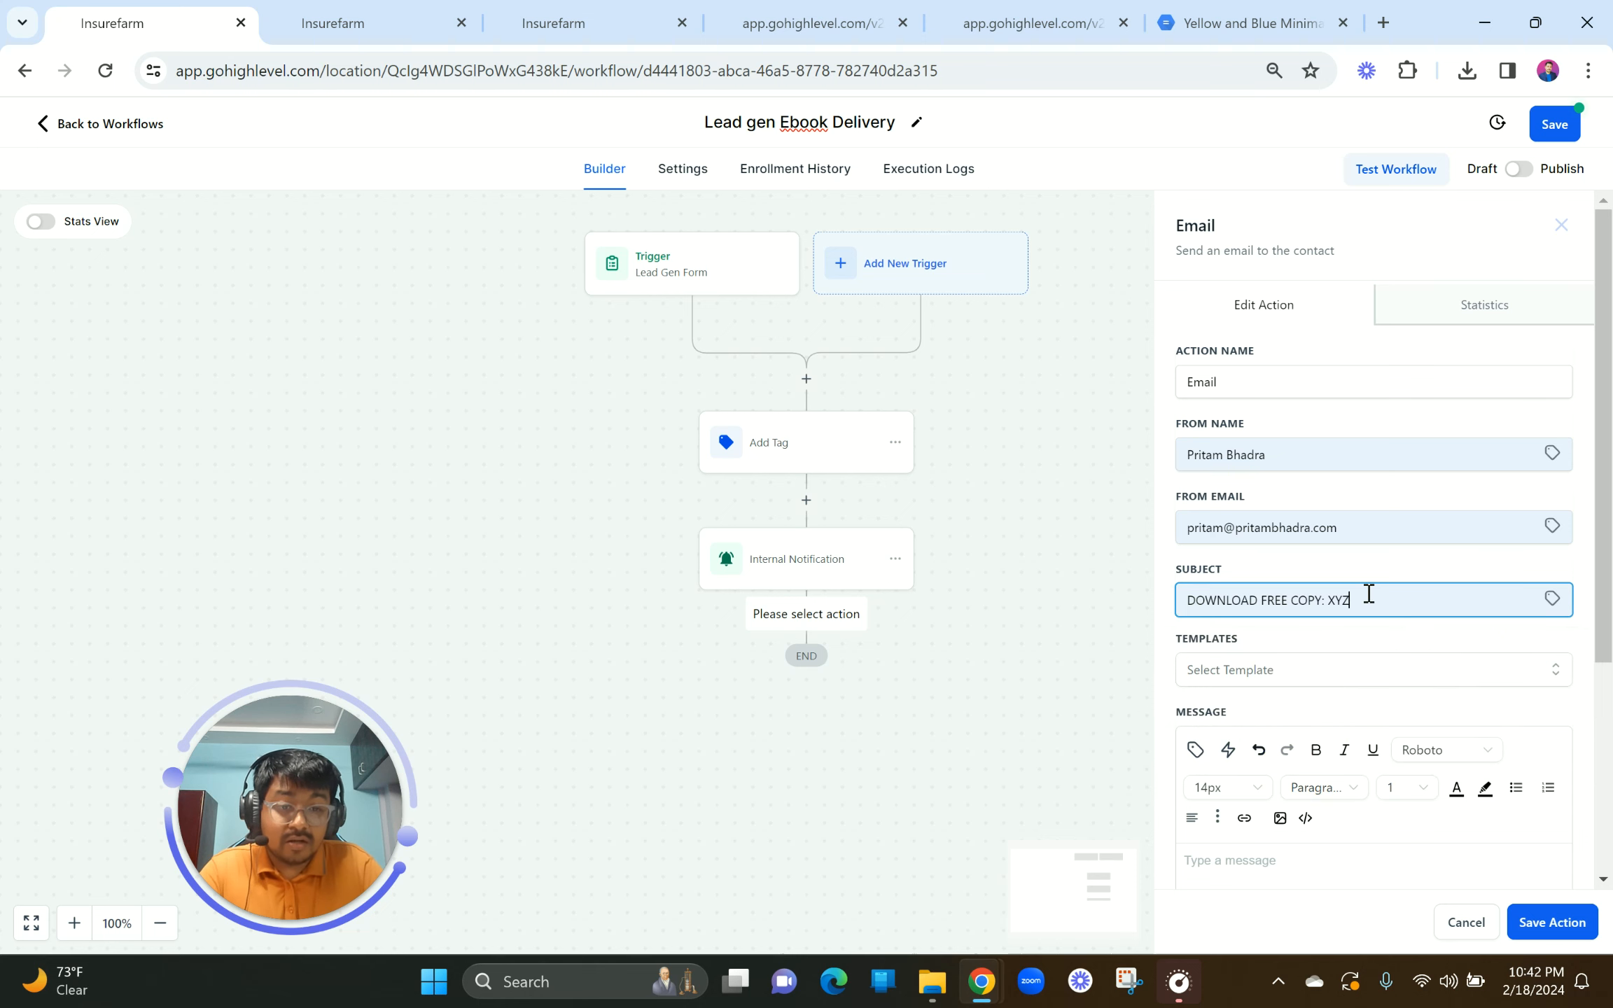
pyautogui.moveTo(1355, 596); pyautogui.dragTo(1330, 600)
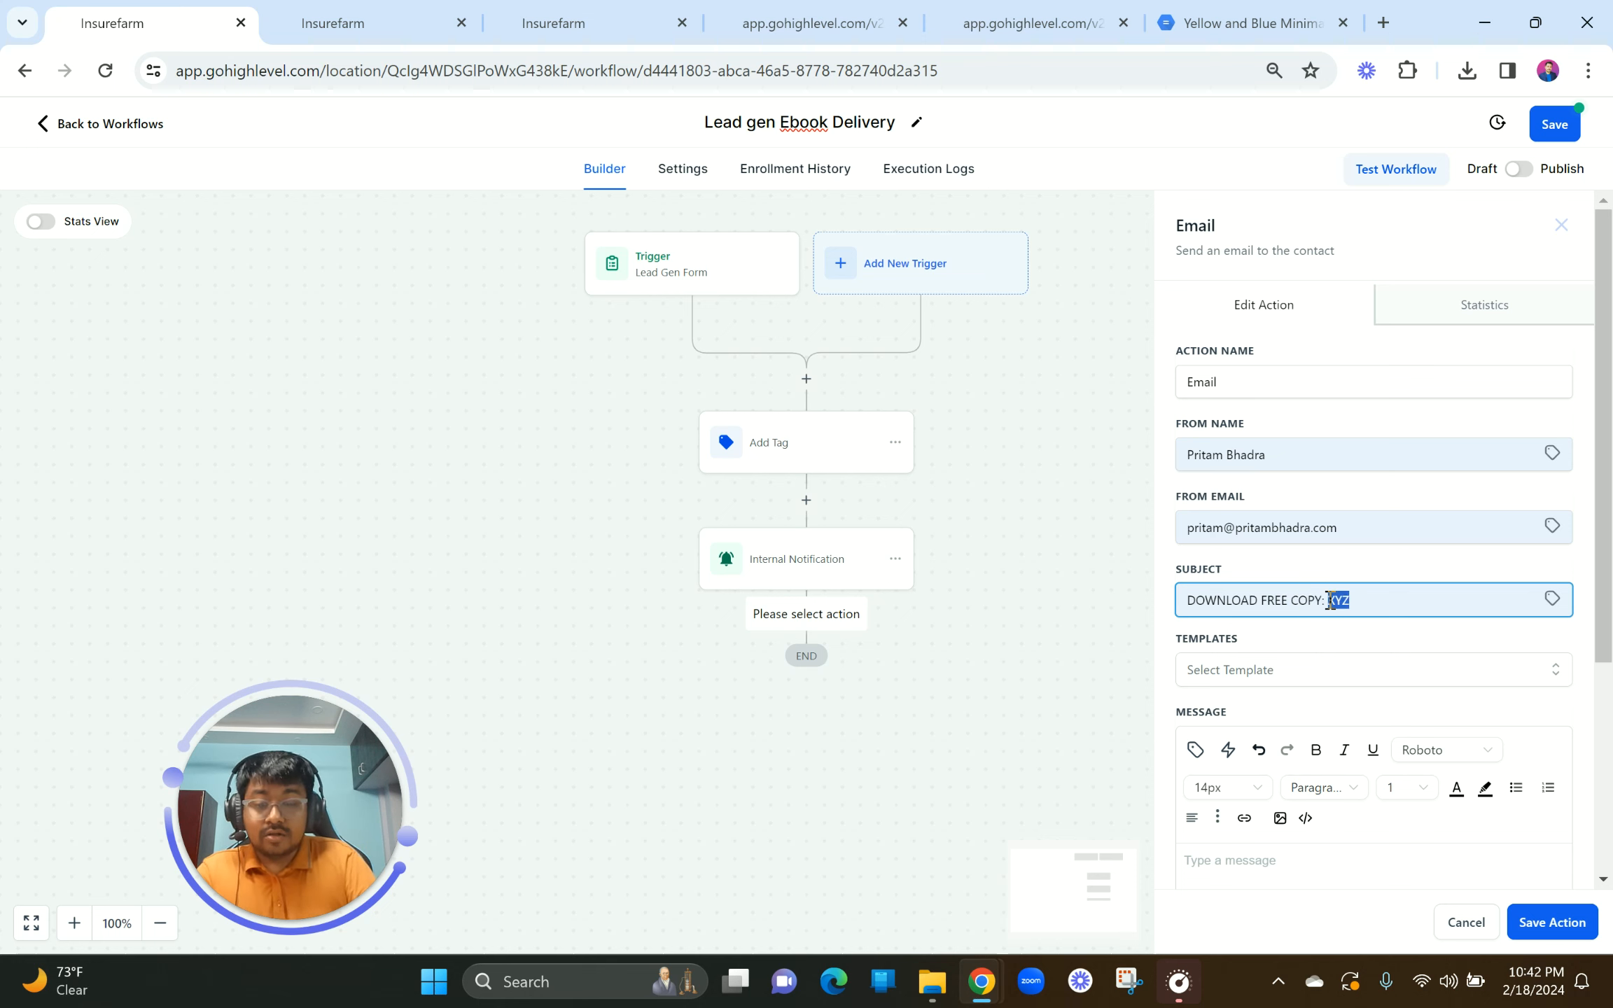
pyautogui.write('SMM EBOOK')
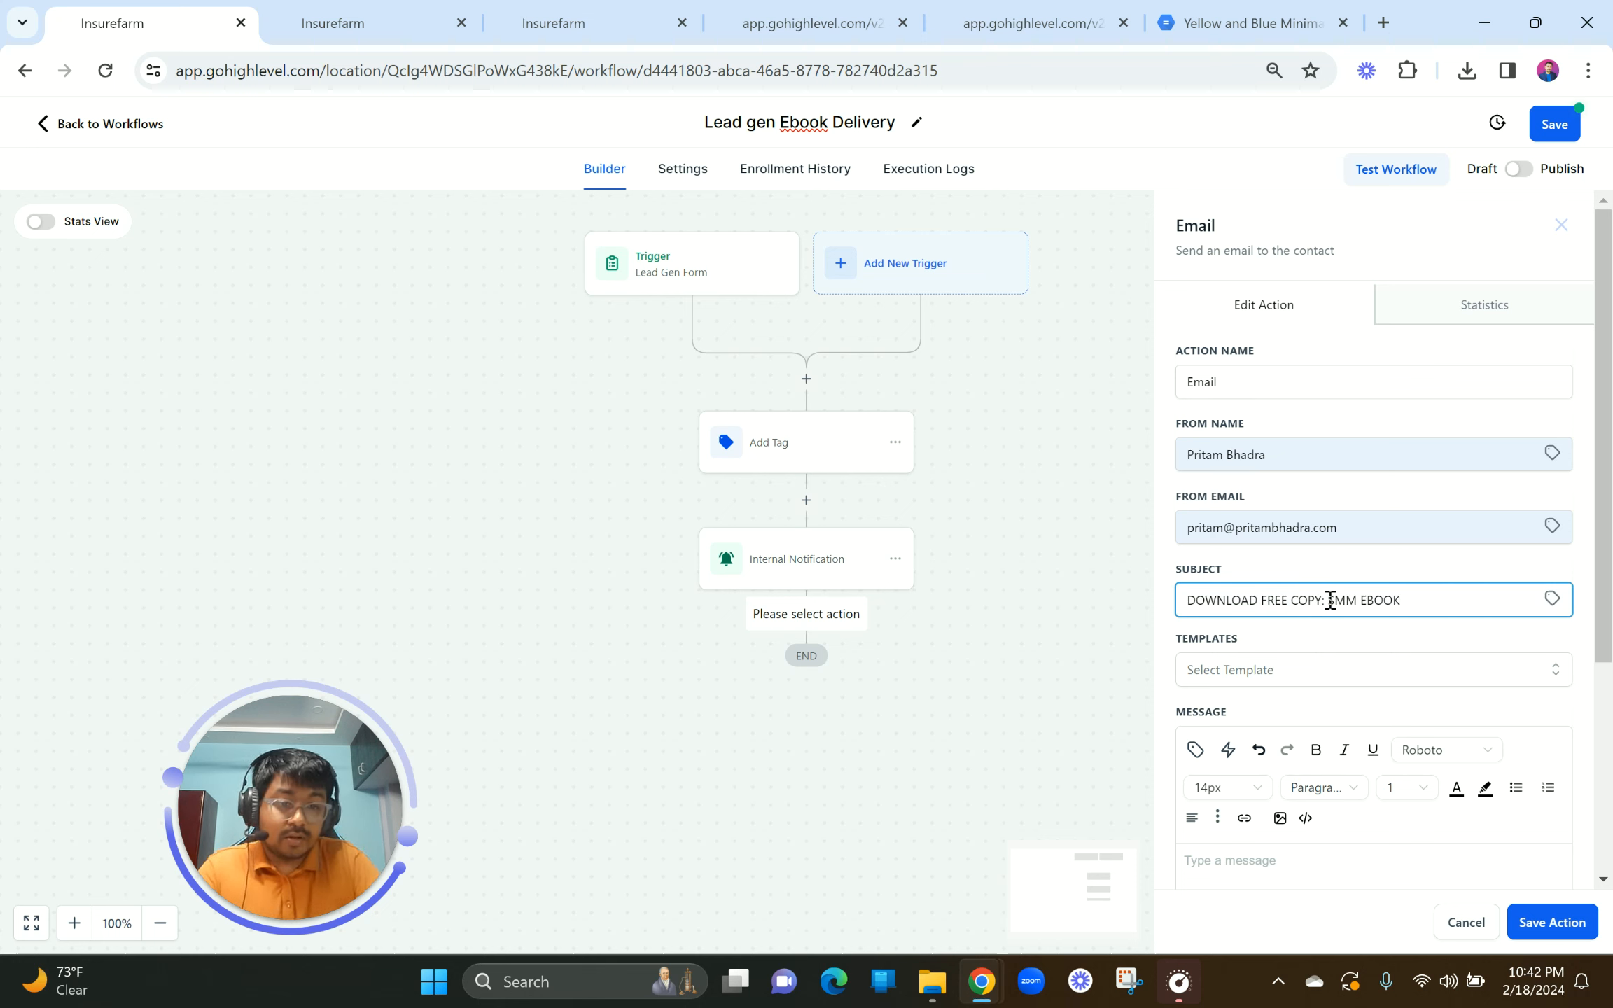
pyautogui.scroll(-4, 1288, 672)
# Step: Write 'Hey {{contact.name}}, Thanks for signing up for the SMM Free ebook' in the message
pyautogui.click(1231, 600)
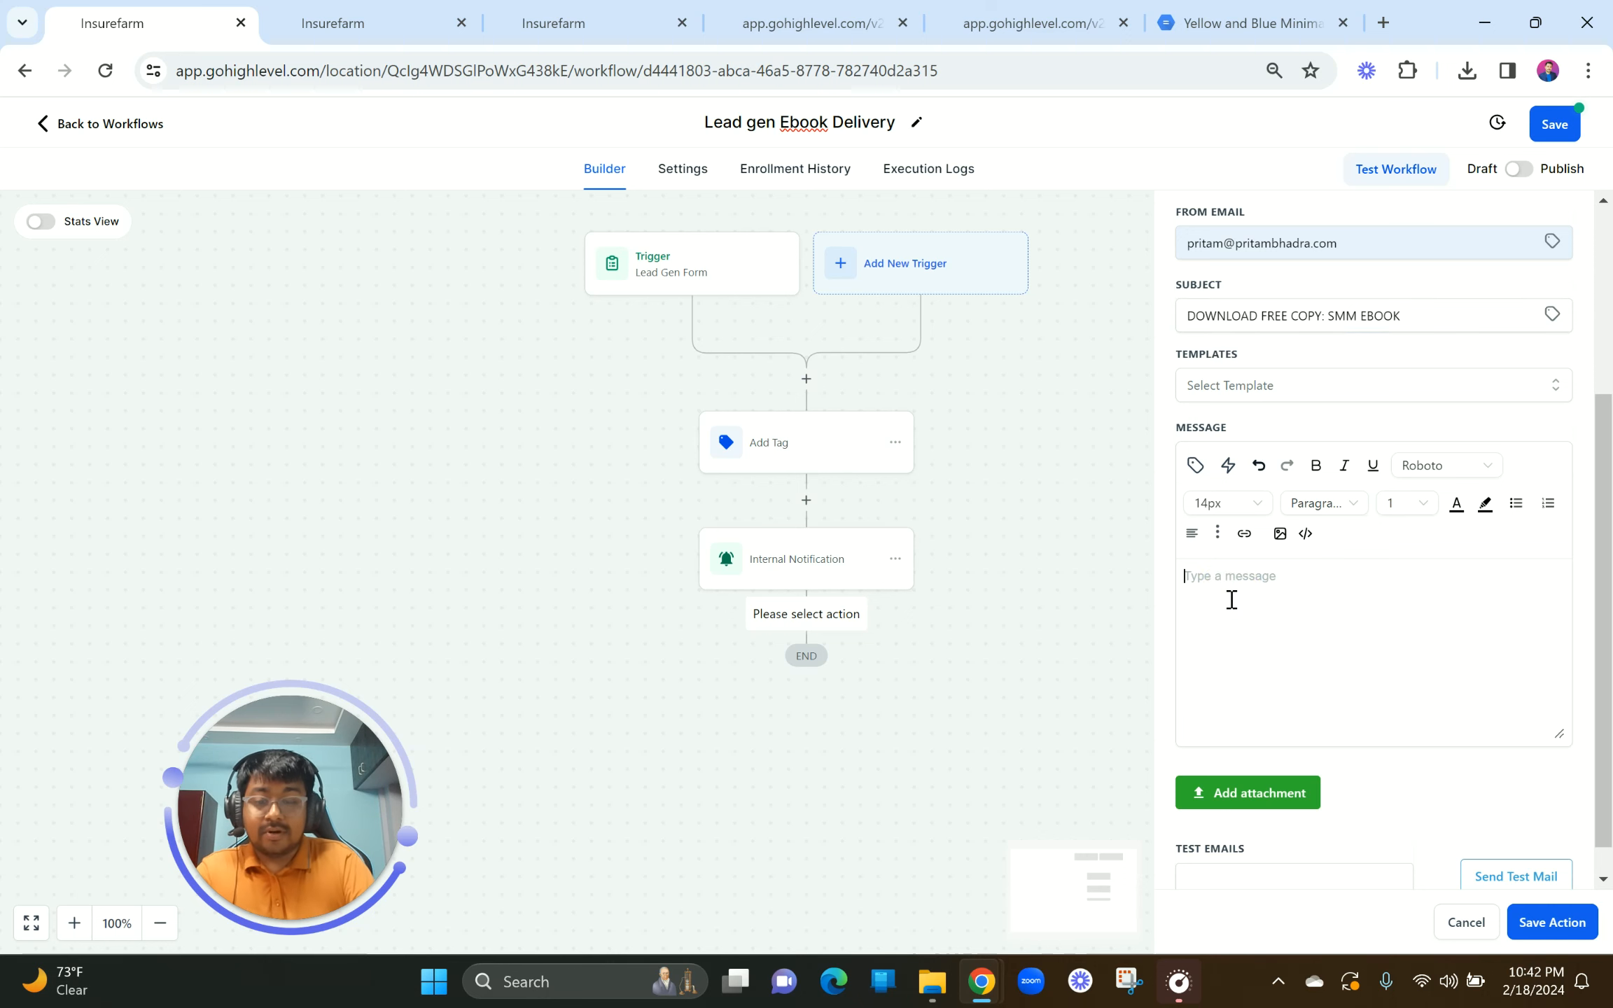
pyautogui.write('Hey')
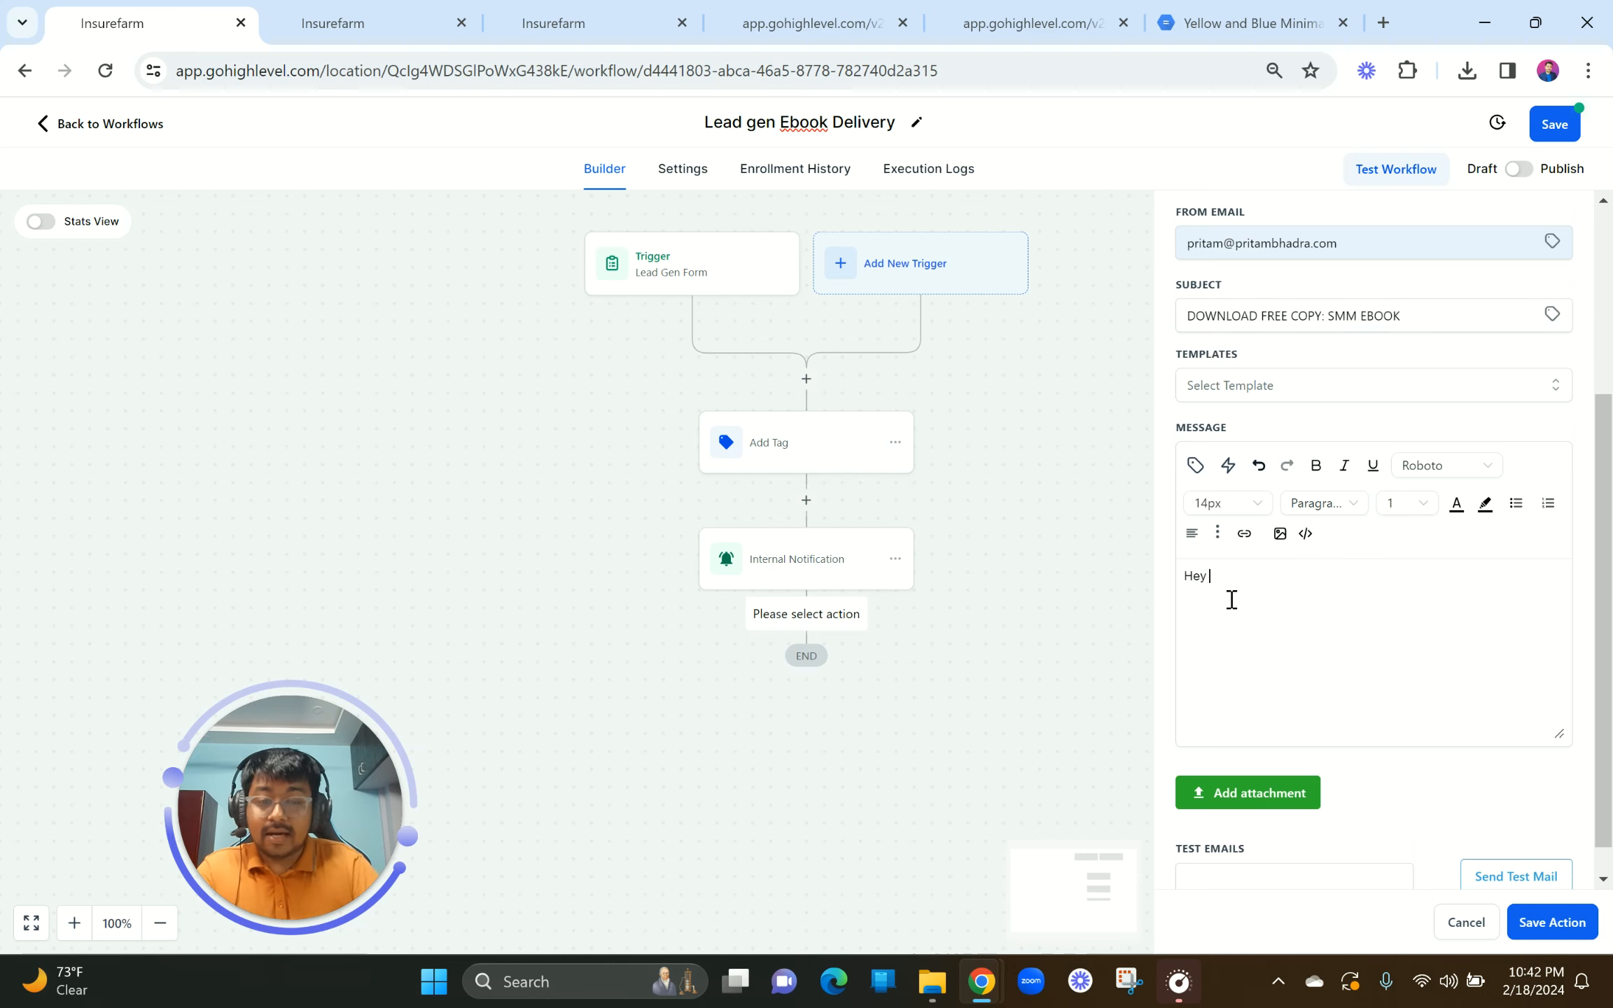
pyautogui.click(1195, 465)
pyautogui.click(1141, 561)
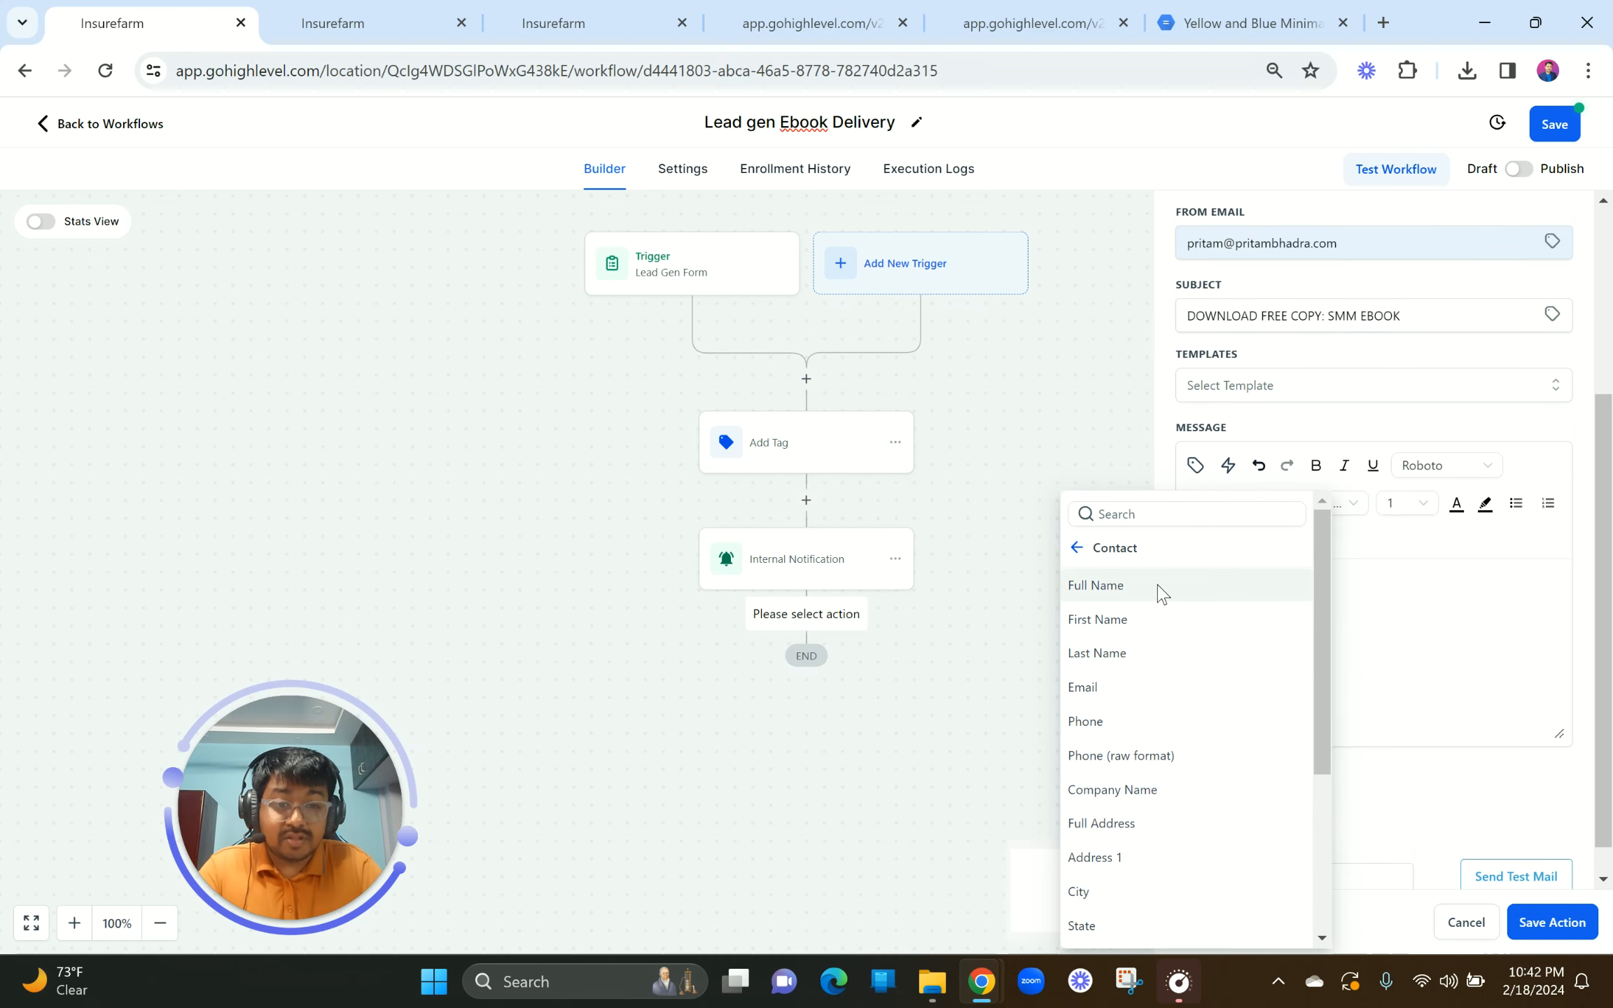
pyautogui.click(1155, 584)
pyautogui.write(',  ')
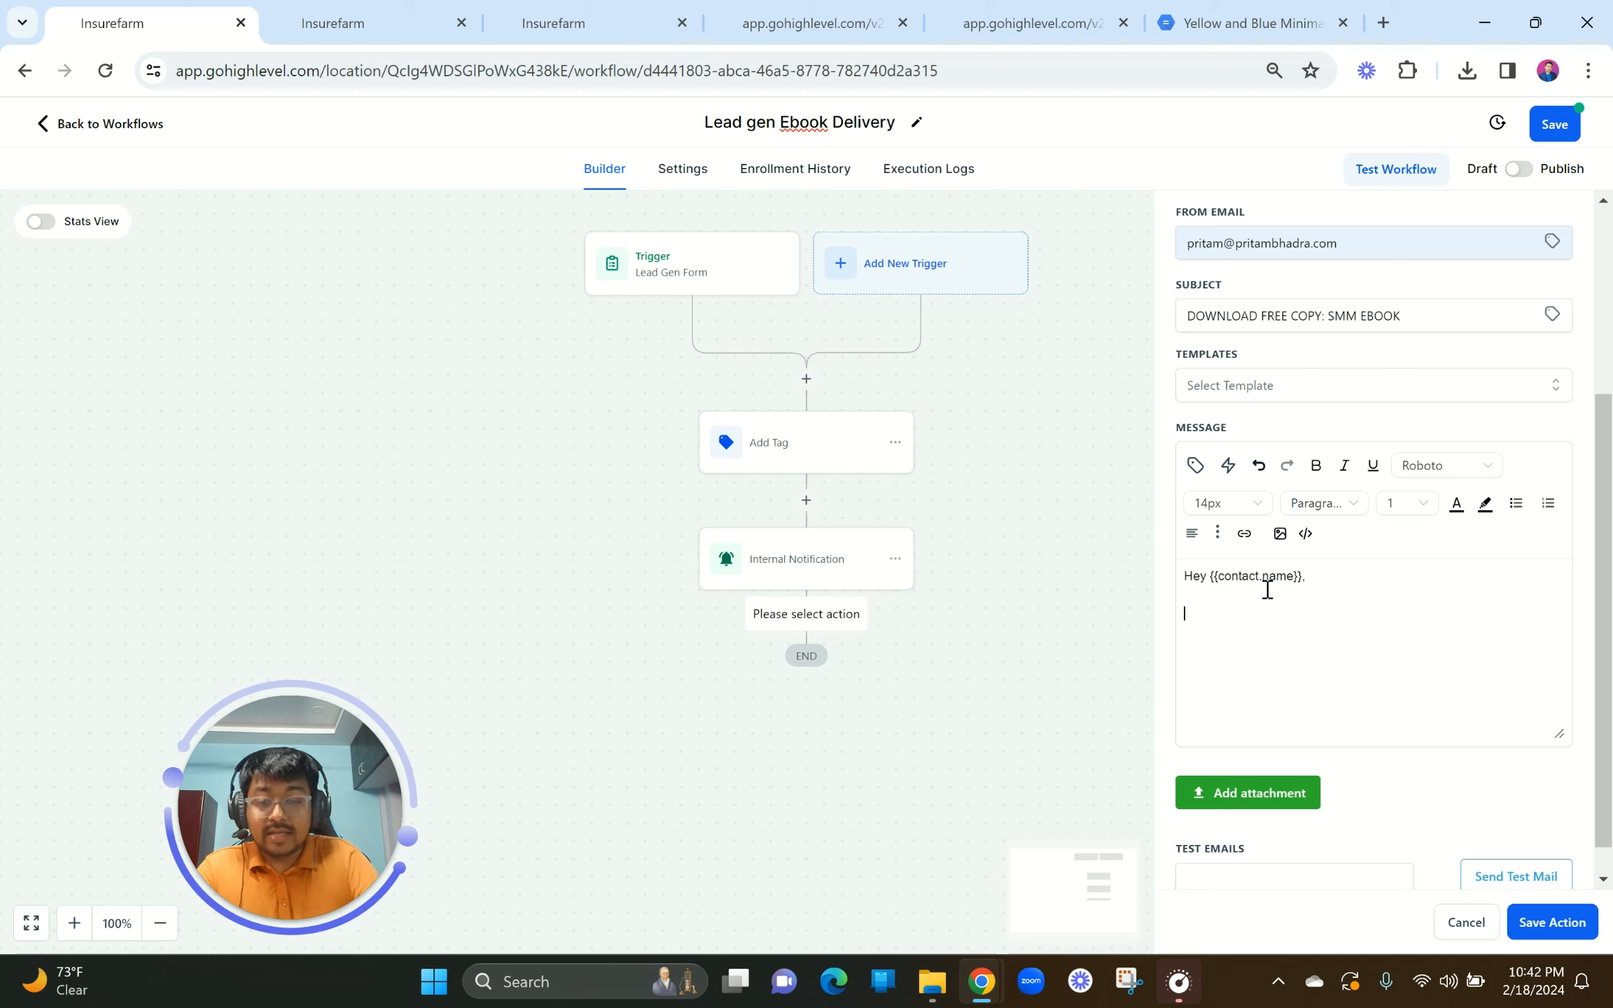
pyautogui.write('Thanks for signing up')
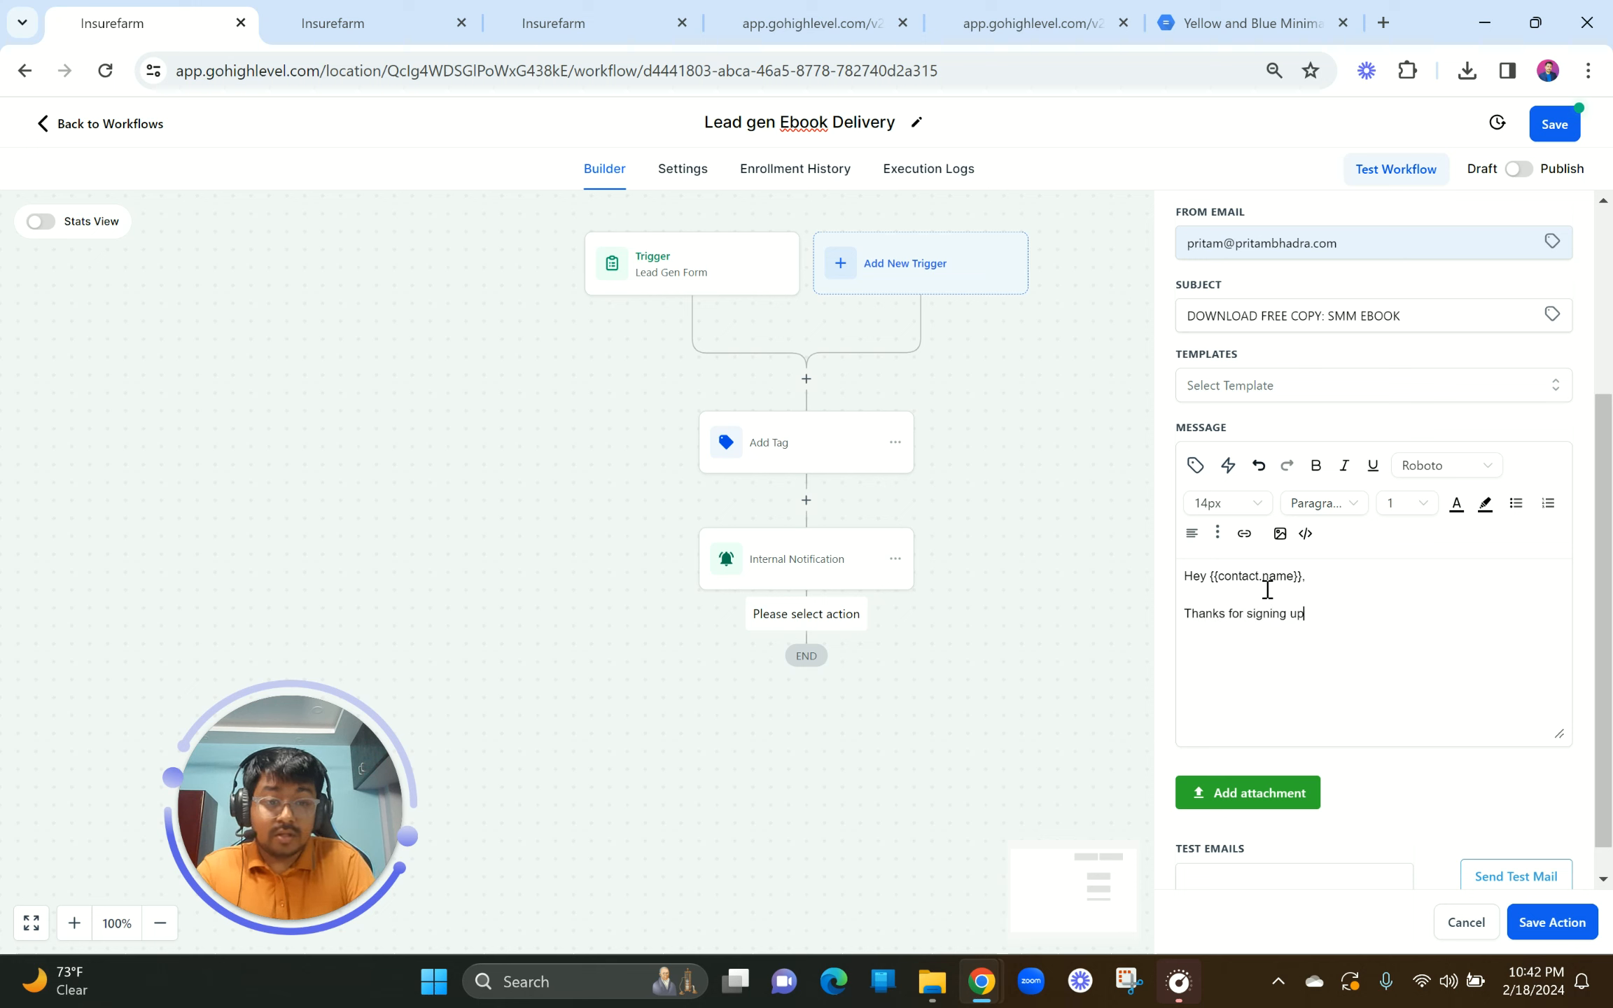
pyautogui.write(' for the SMM')
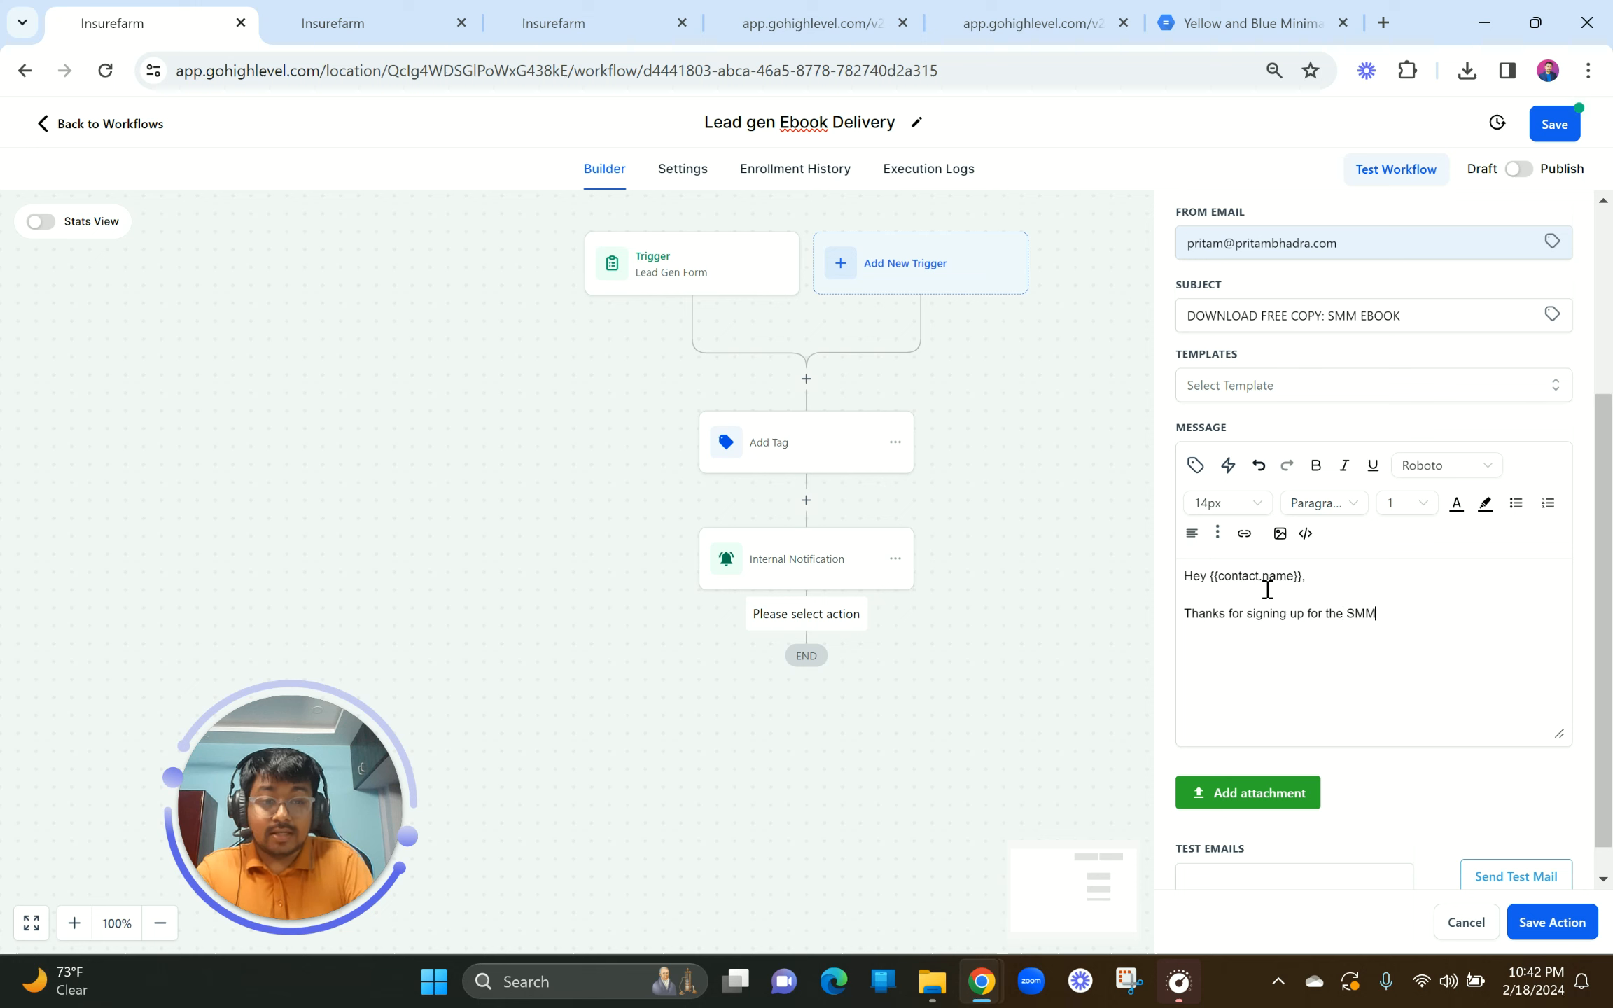
pyautogui.write('Free Ebo')
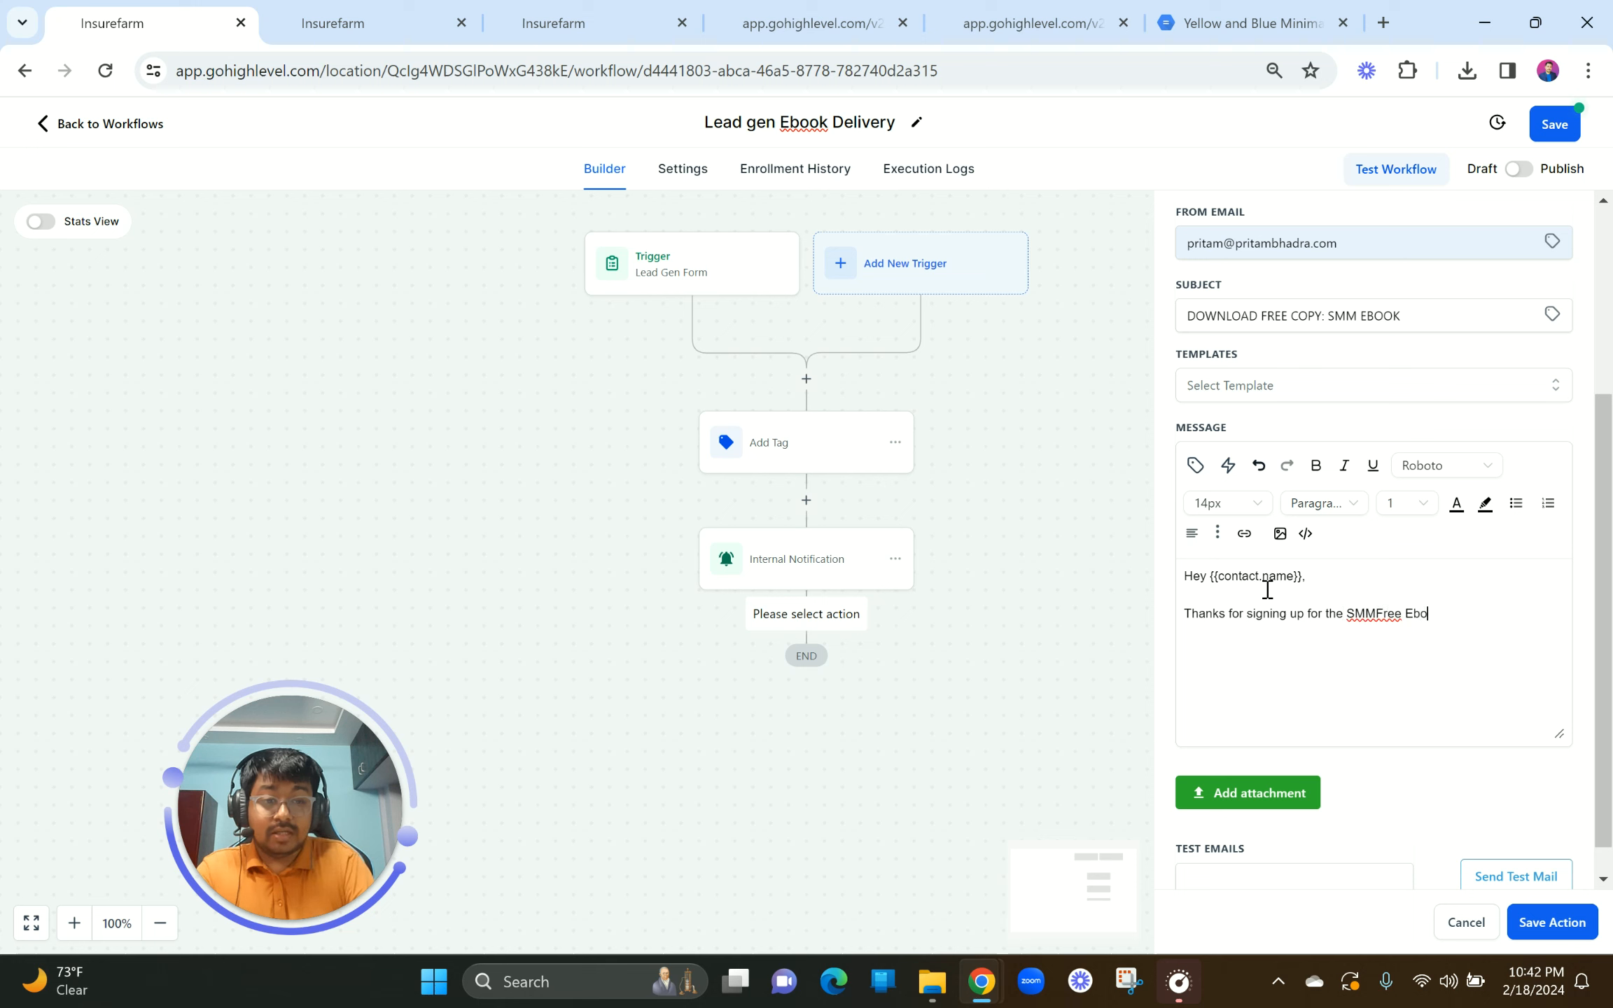
pyautogui.write('ok Case Study!')
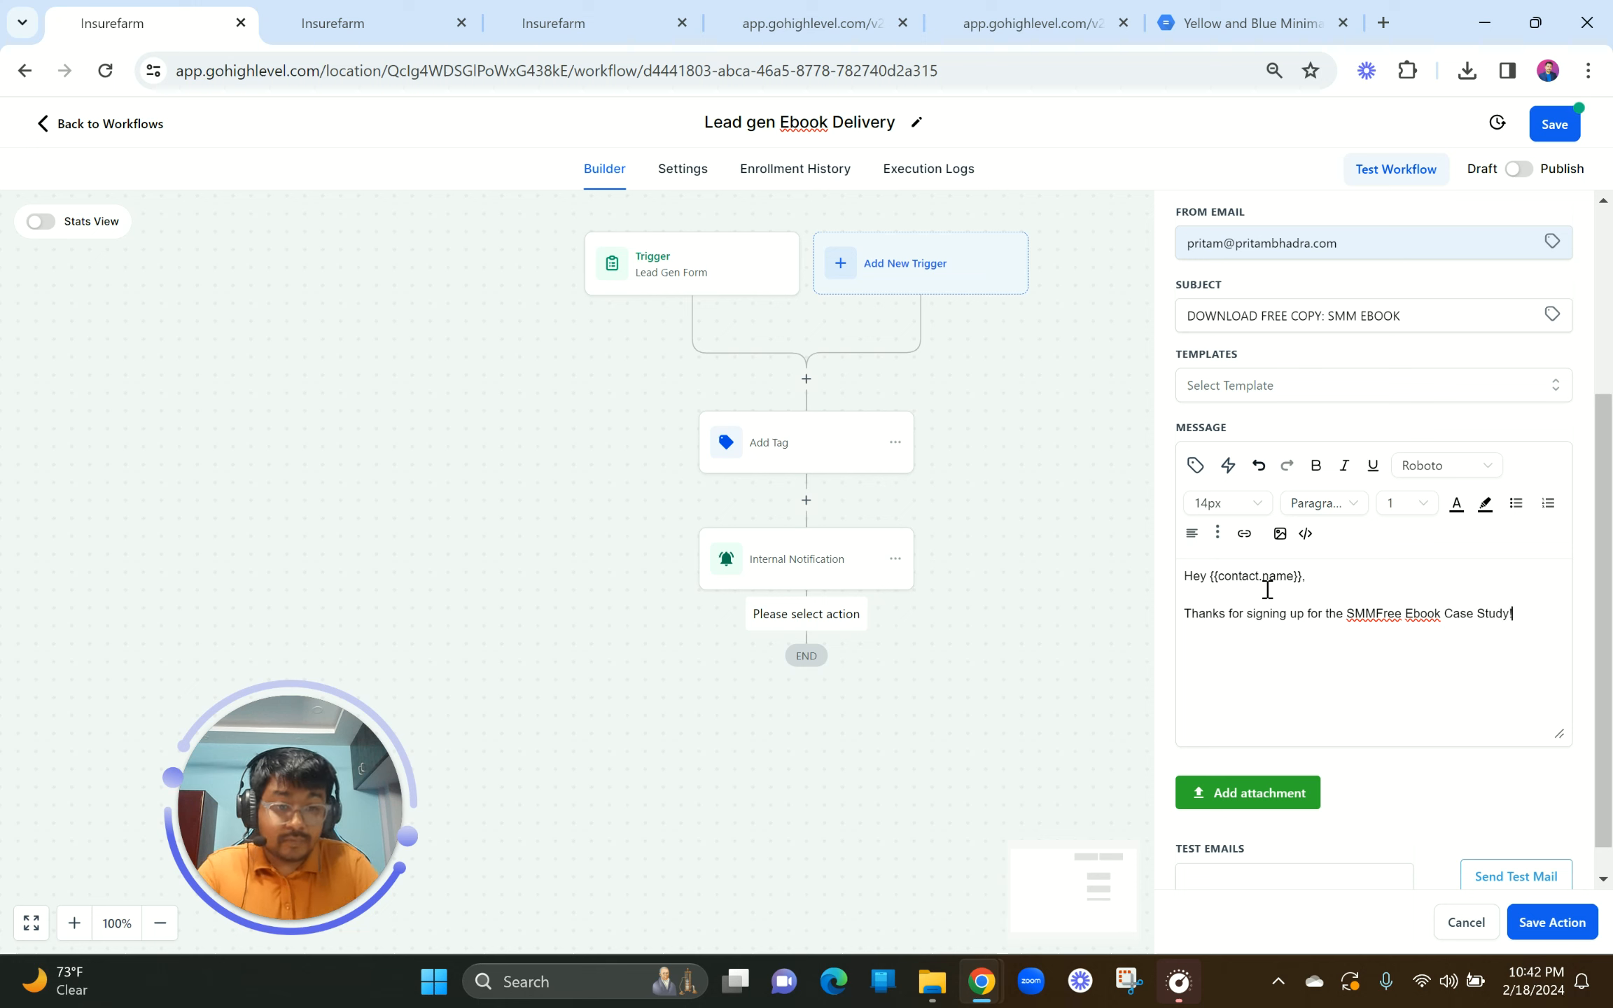
pyautogui.click(1374, 613)
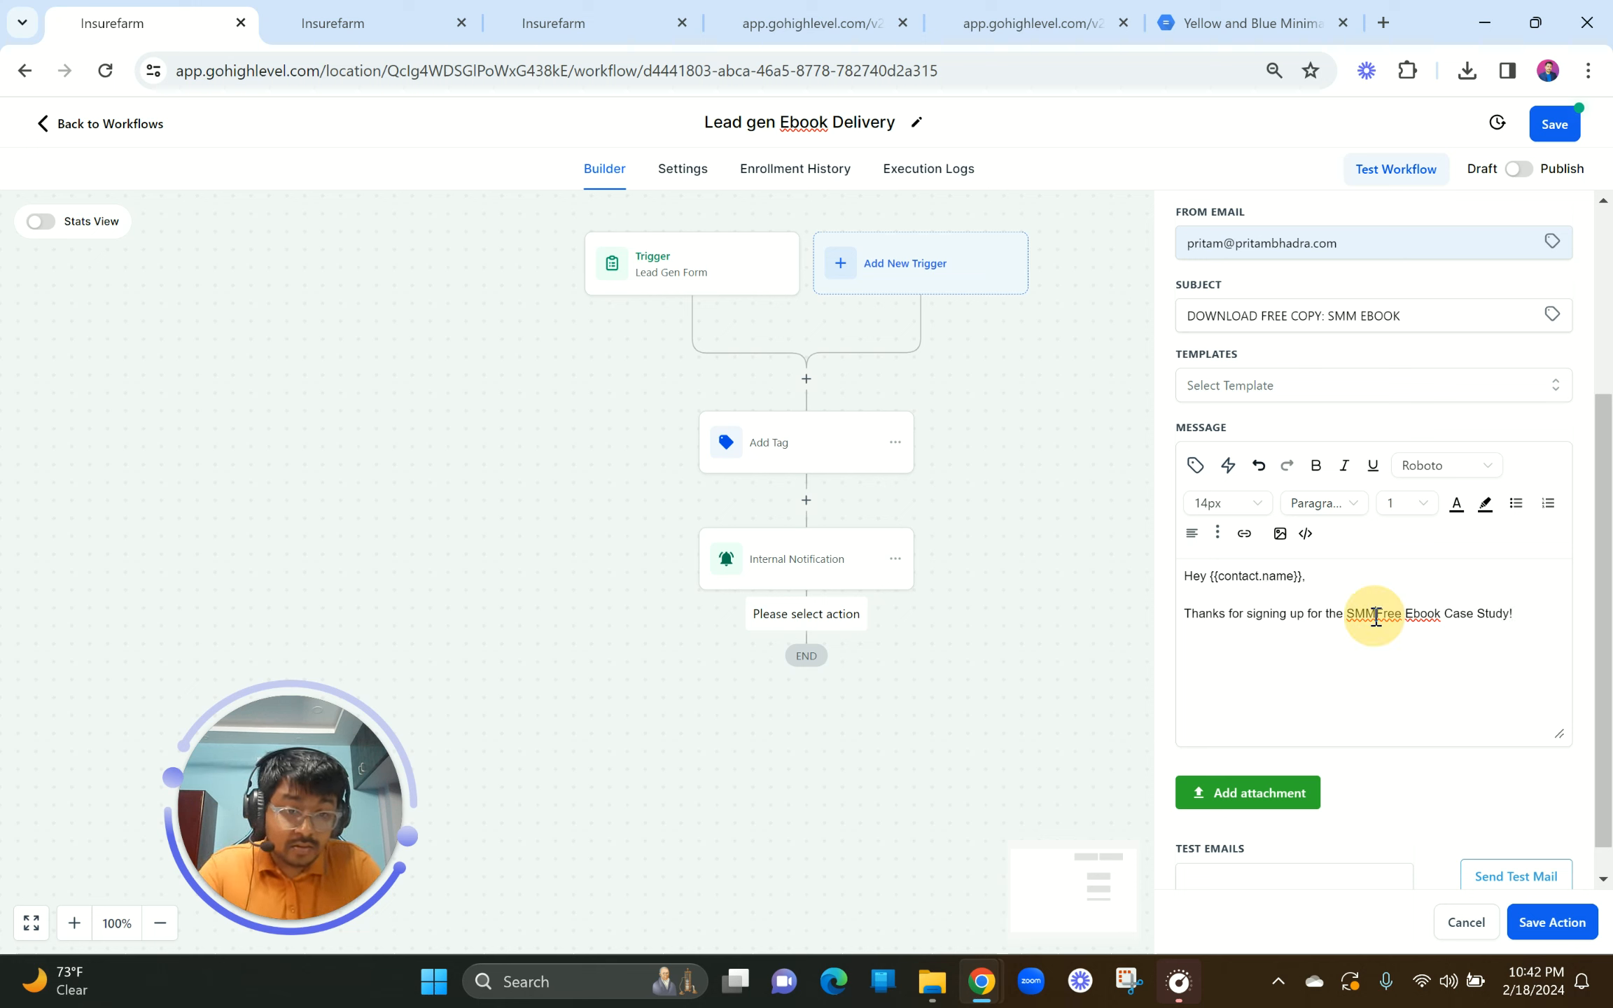
pyautogui.click(1417, 613)
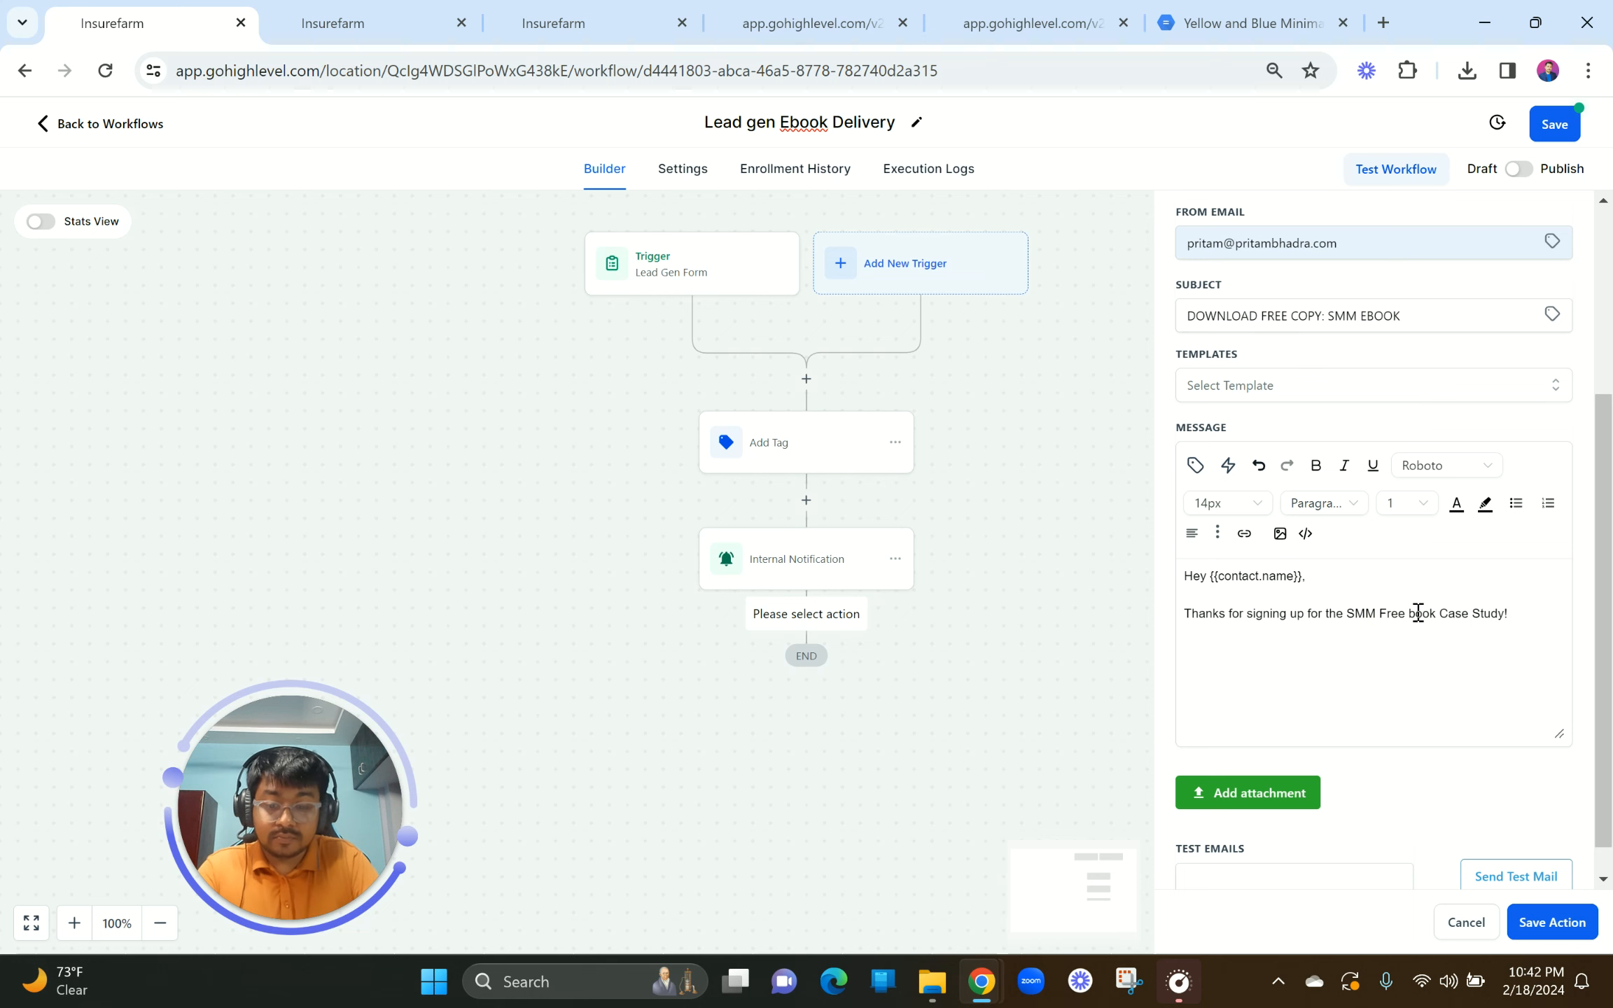
pyautogui.press('BackSpace')
pyautogui.write('e')
pyautogui.click(1544, 610)
pyautogui.press('Return')
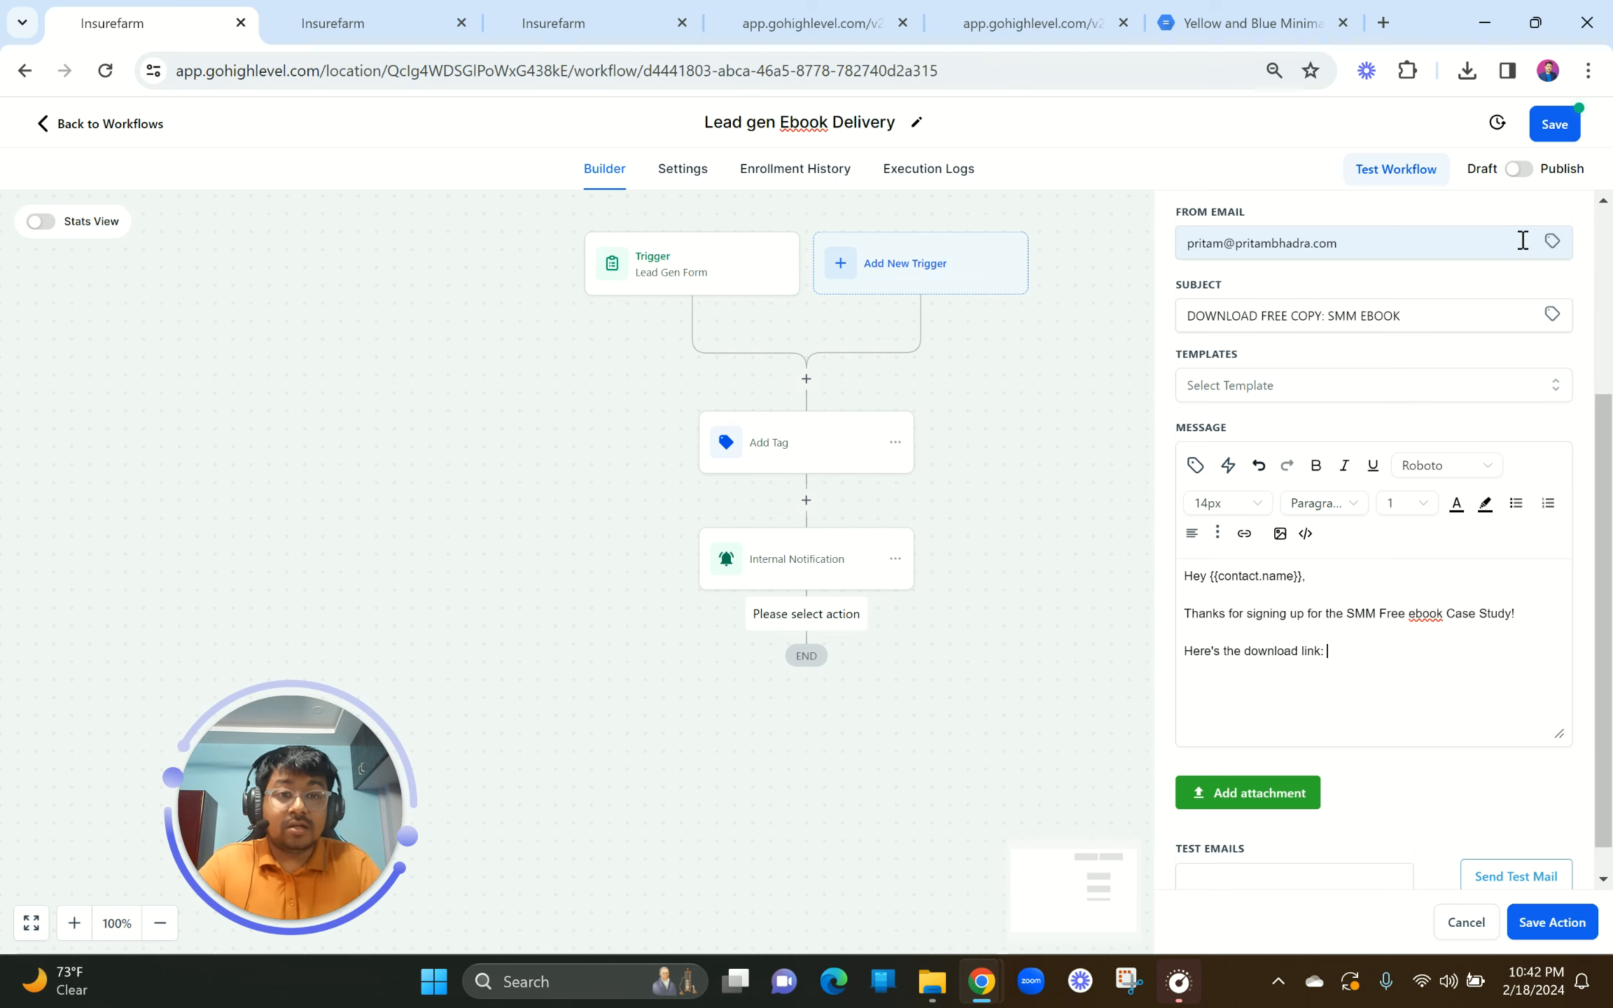
pyautogui.click(1236, 24)
# Step: Type 'Download Here!' in the email and apply the spelling correction to 'Download'
pyautogui.click(935, 64)
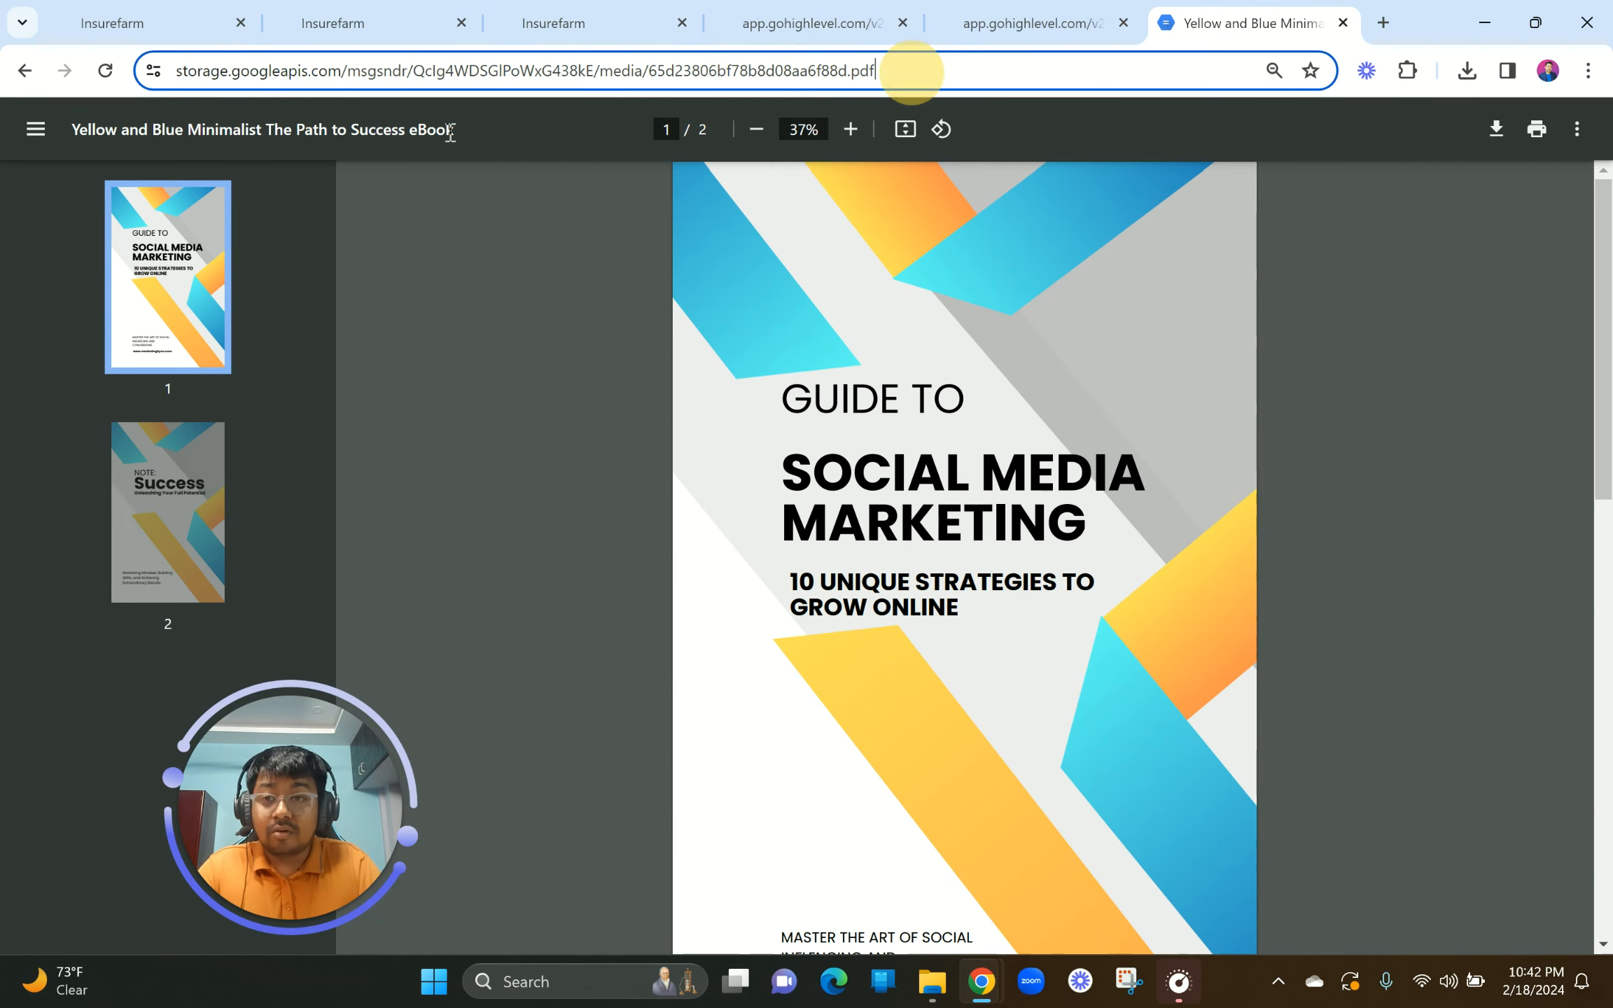
pyautogui.click(147, 21)
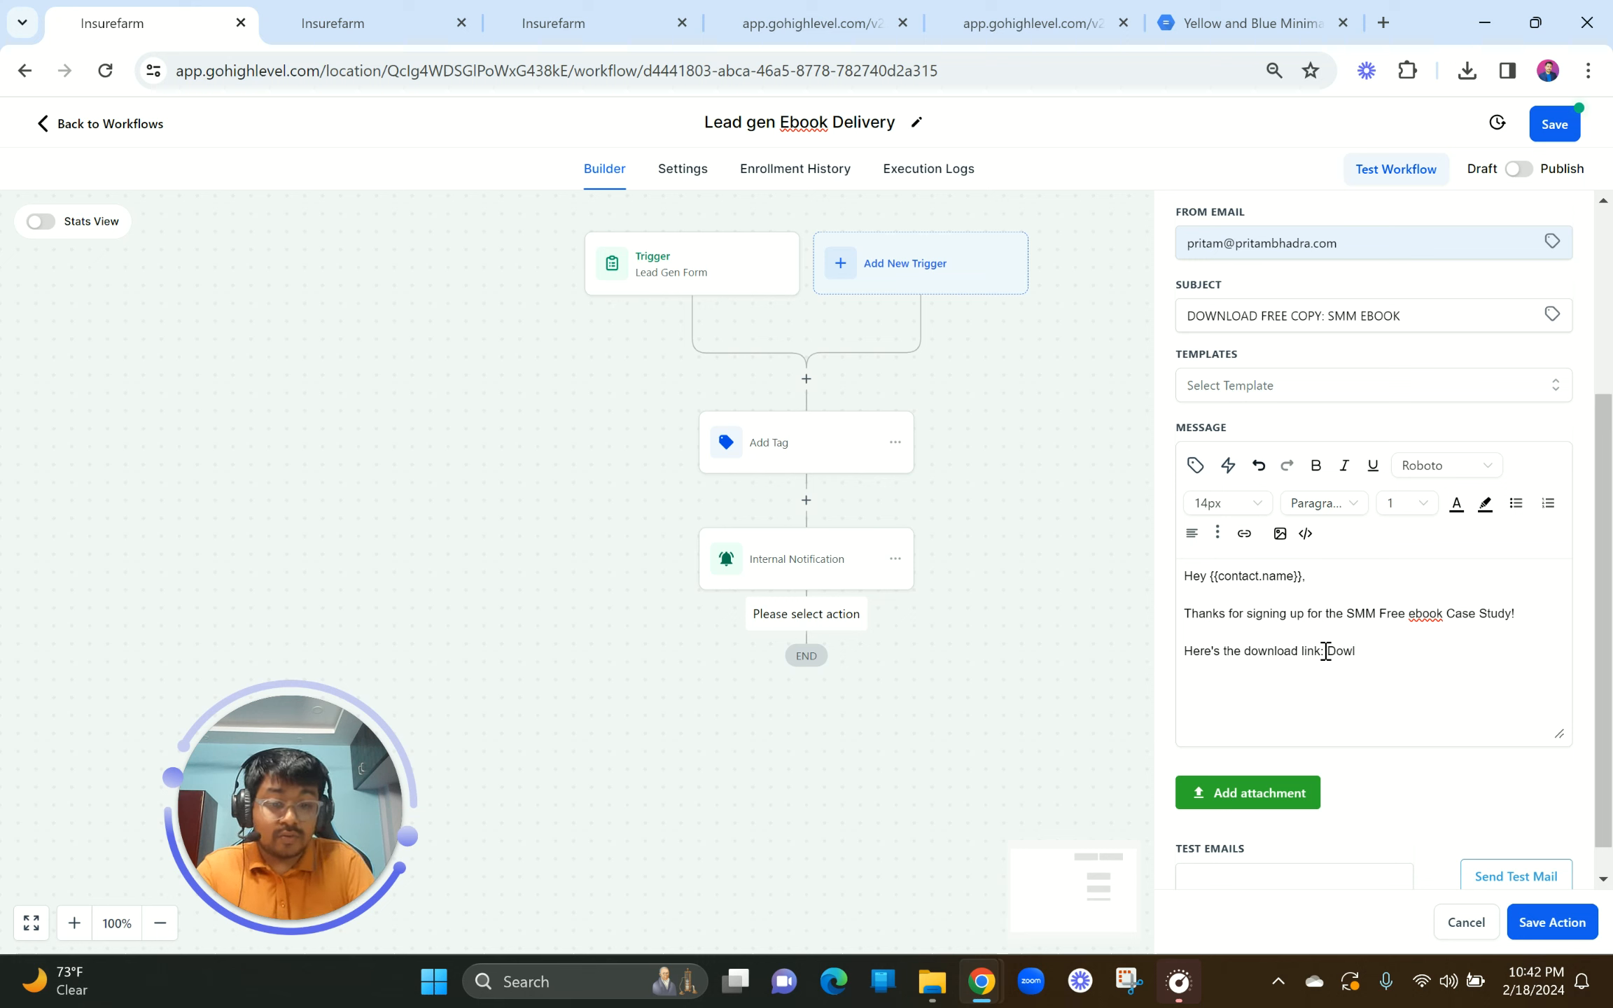
pyautogui.write('d Here!')
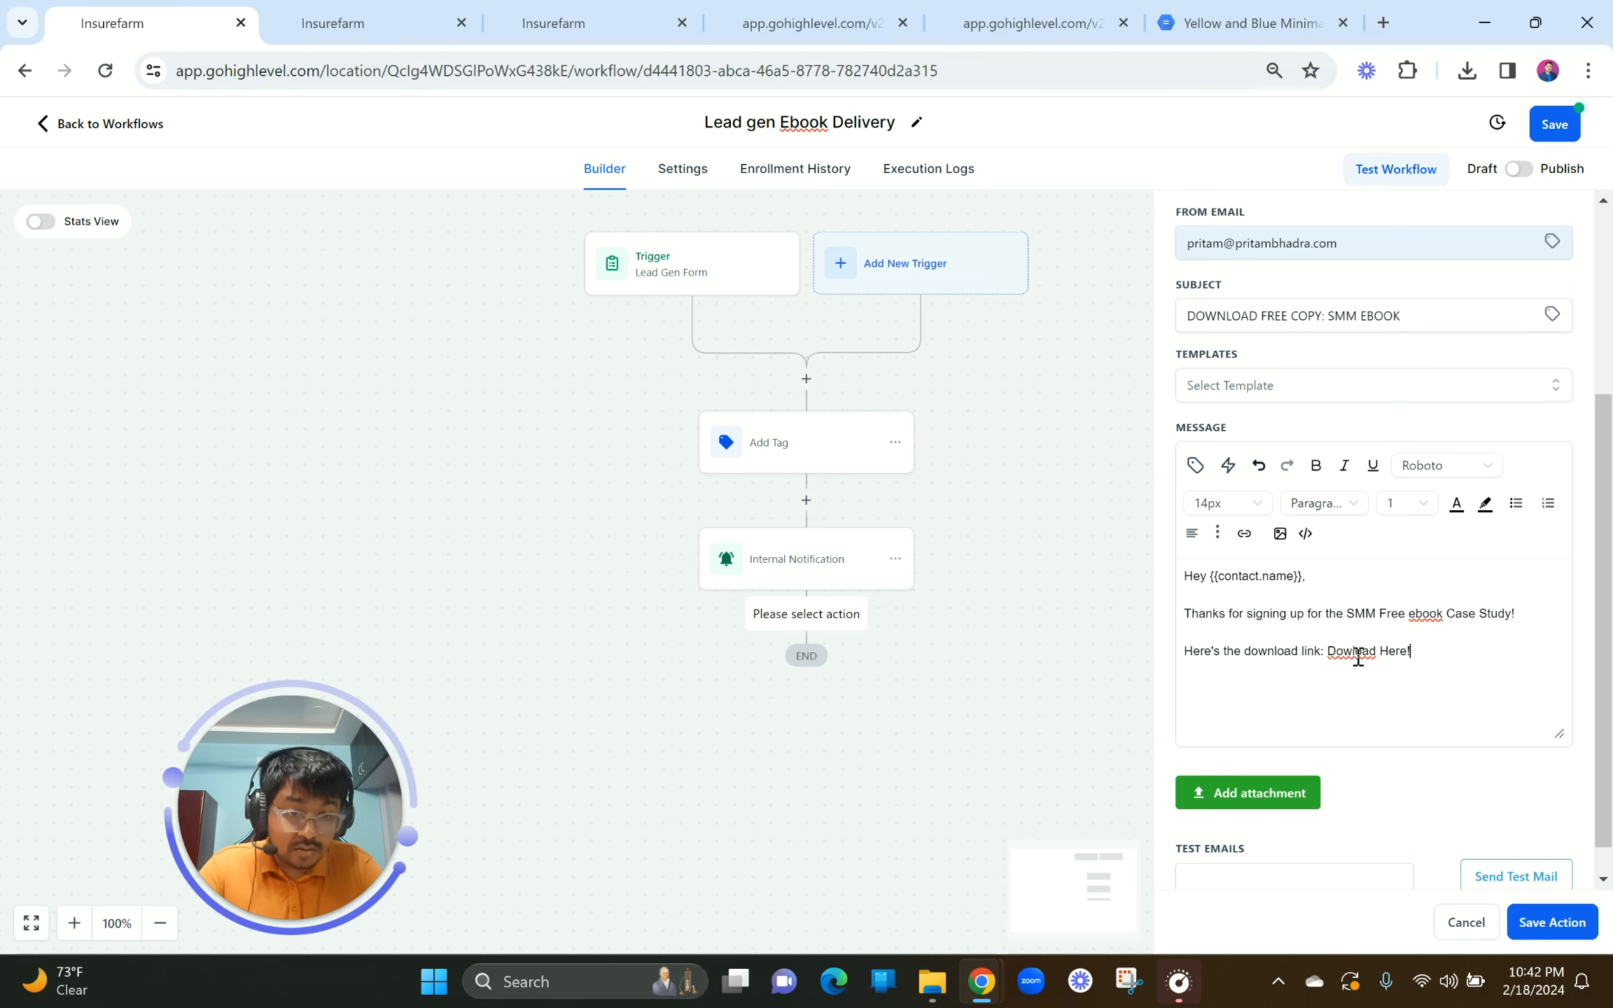
pyautogui.rightClick(1355, 652)
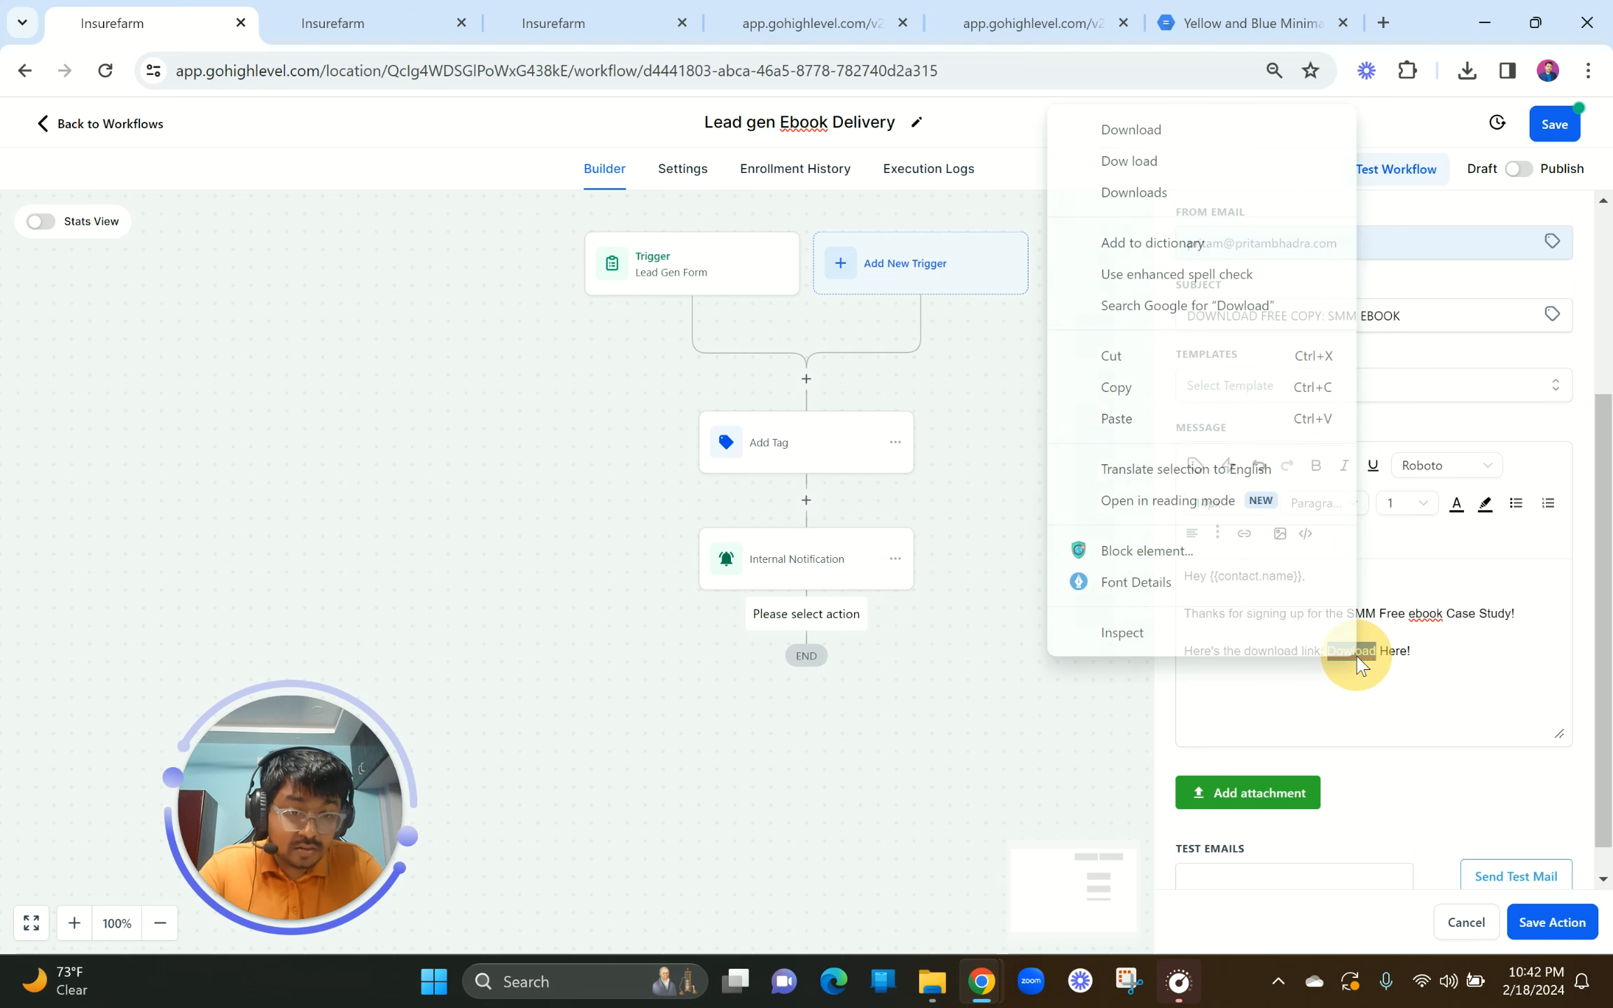
pyautogui.click(1128, 131)
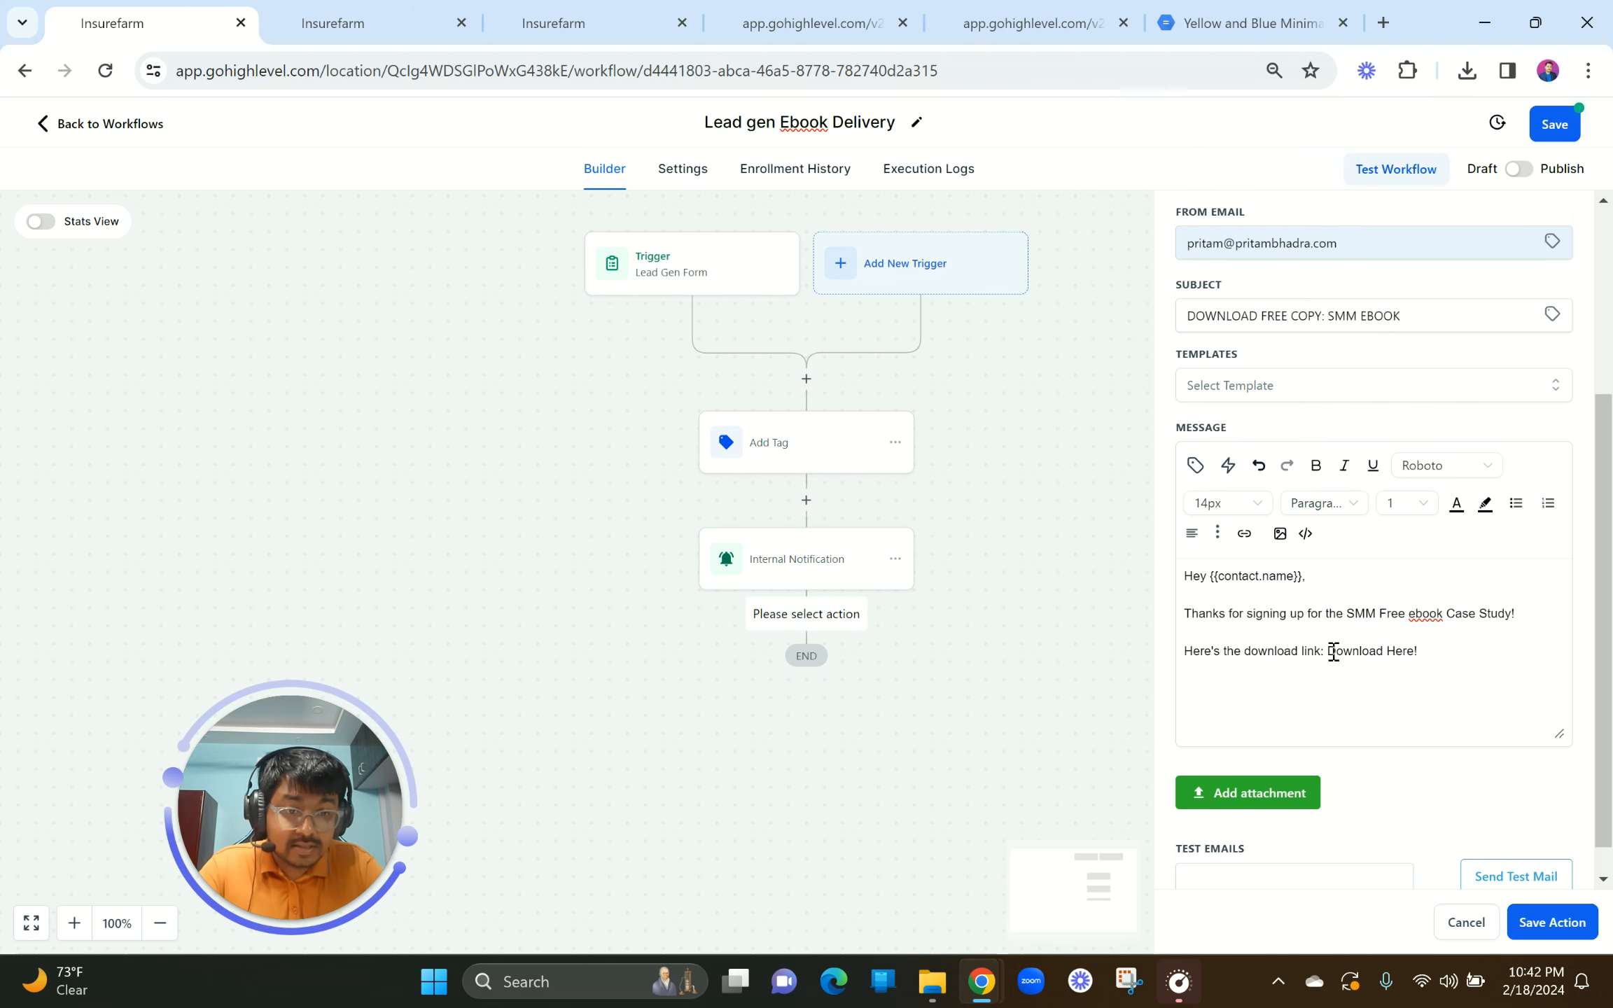
pyautogui.moveTo(1328, 651); pyautogui.dragTo(1431, 651)
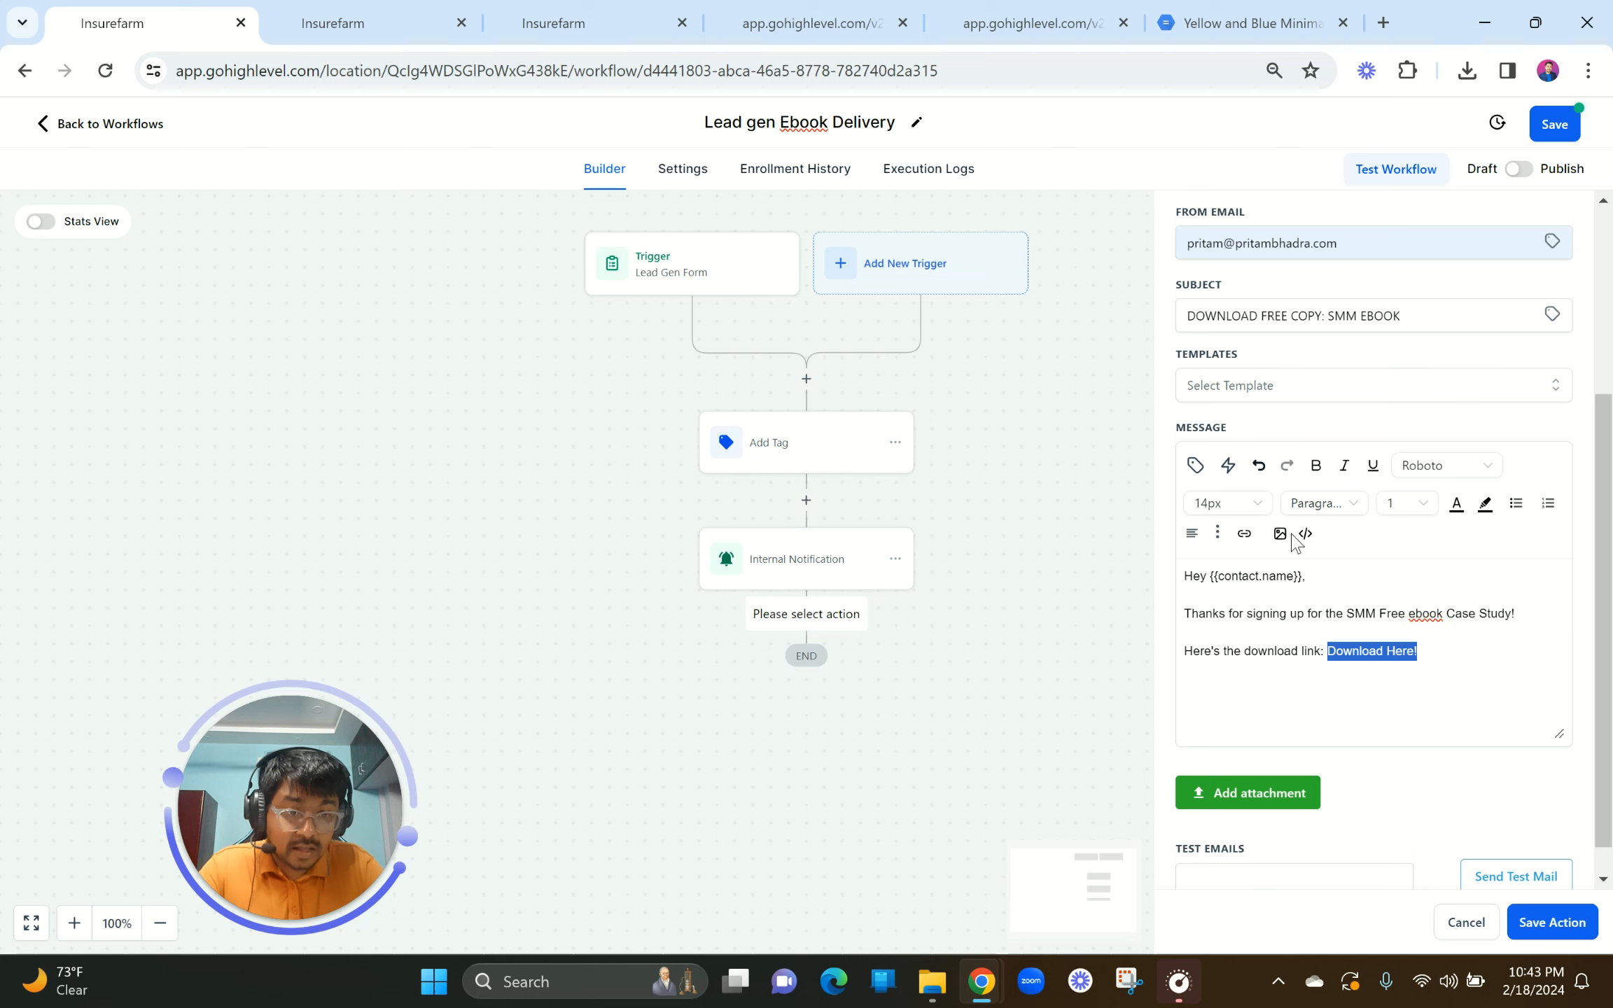
pyautogui.rightClick(1353, 655)
pyautogui.click(1352, 655)
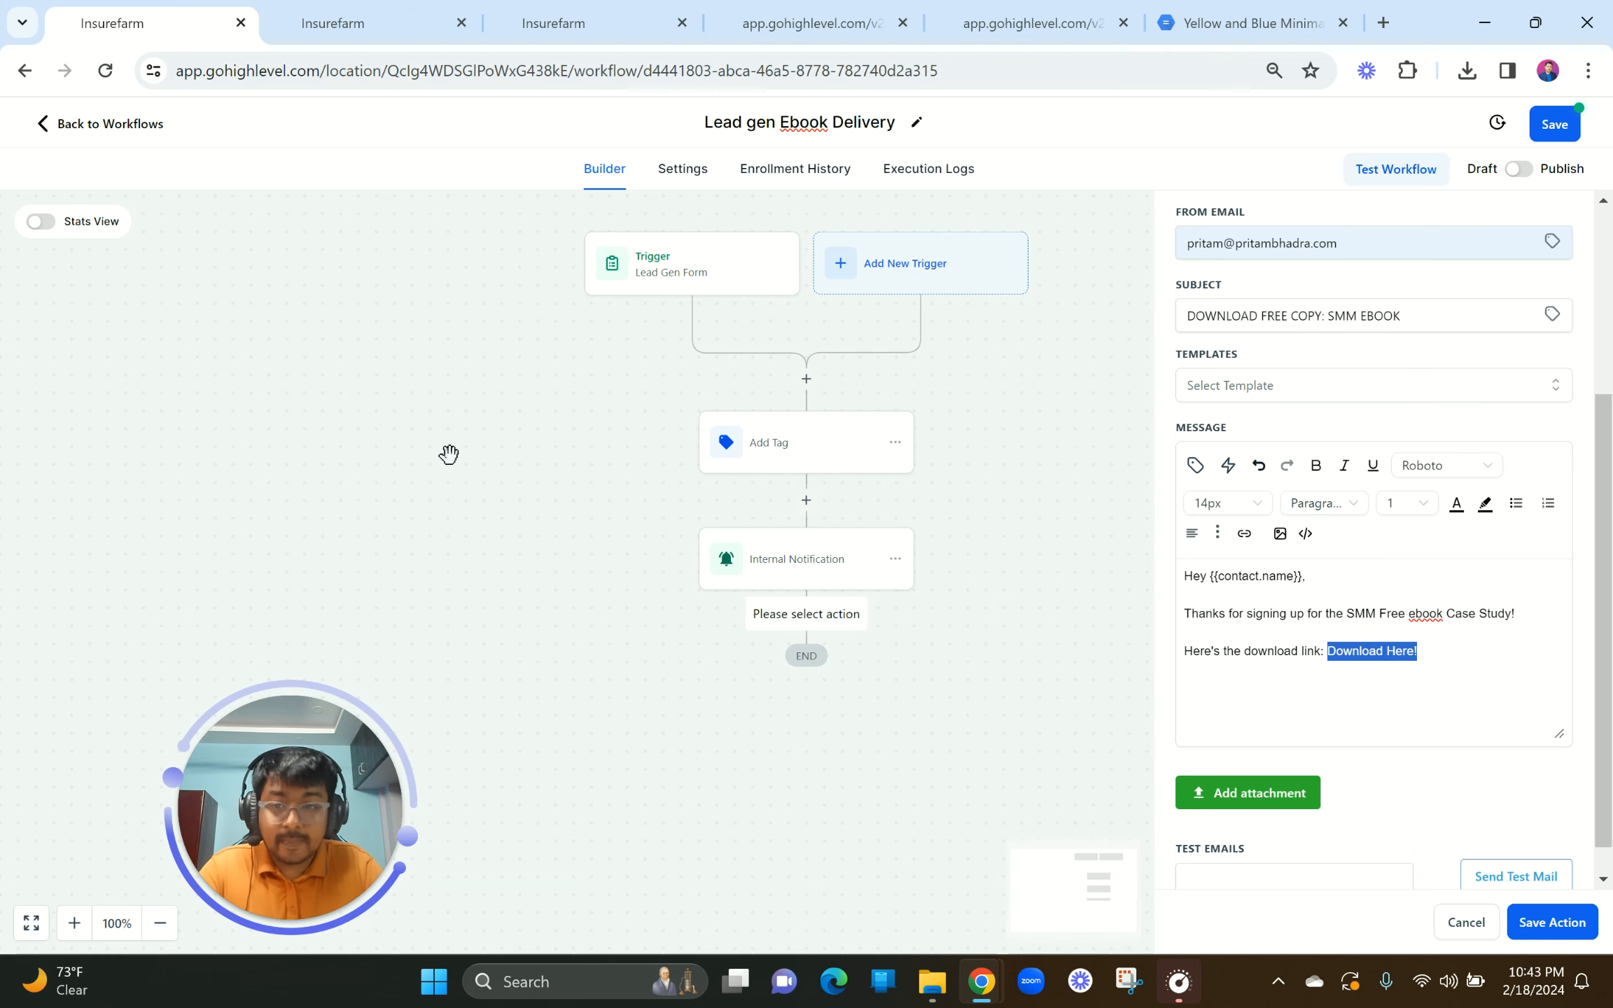
pyautogui.click(138, 550)
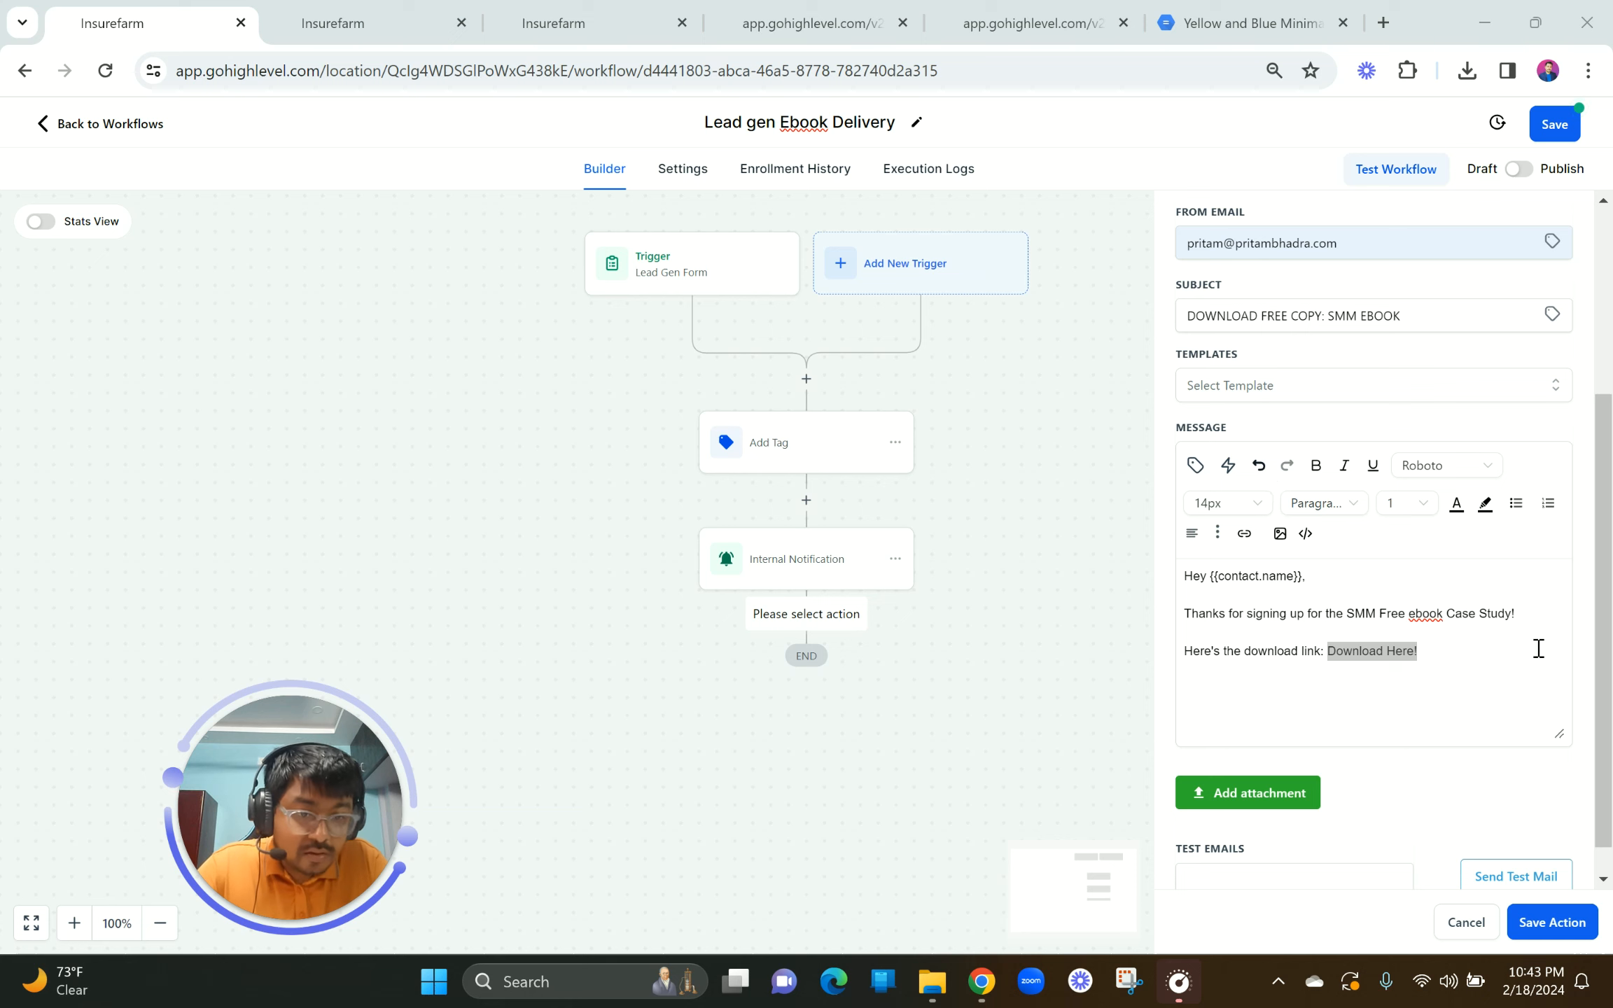
pyautogui.click(1441, 645)
pyautogui.click(1434, 648)
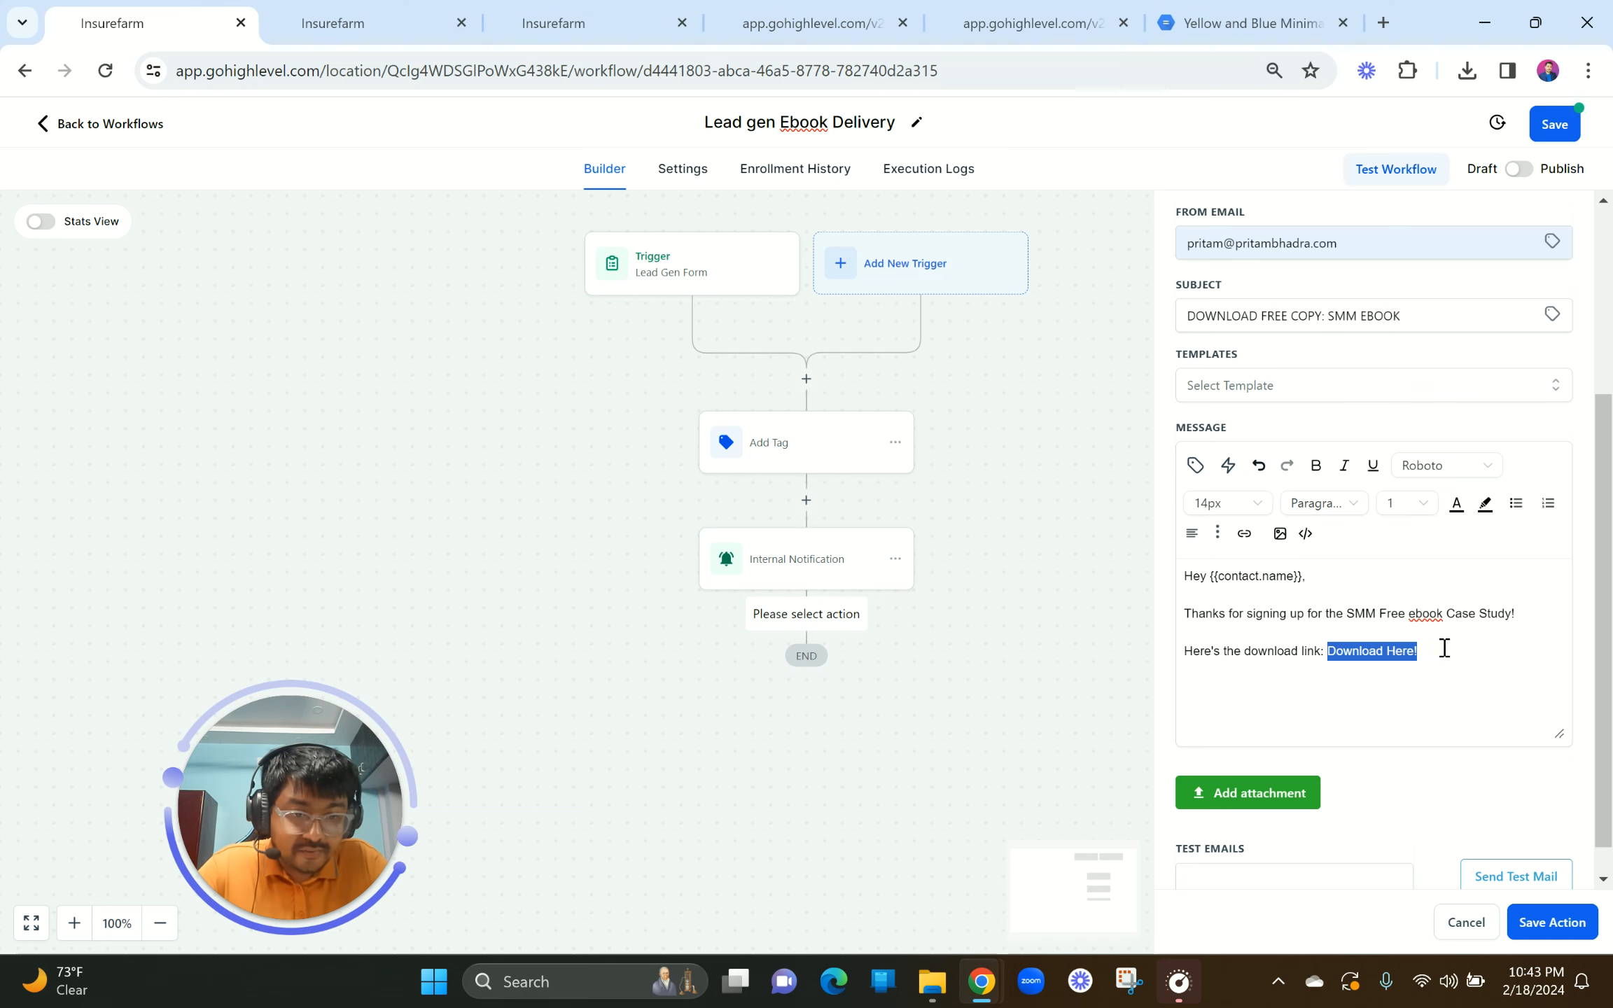
pyautogui.click(1443, 646)
pyautogui.click(1273, 633)
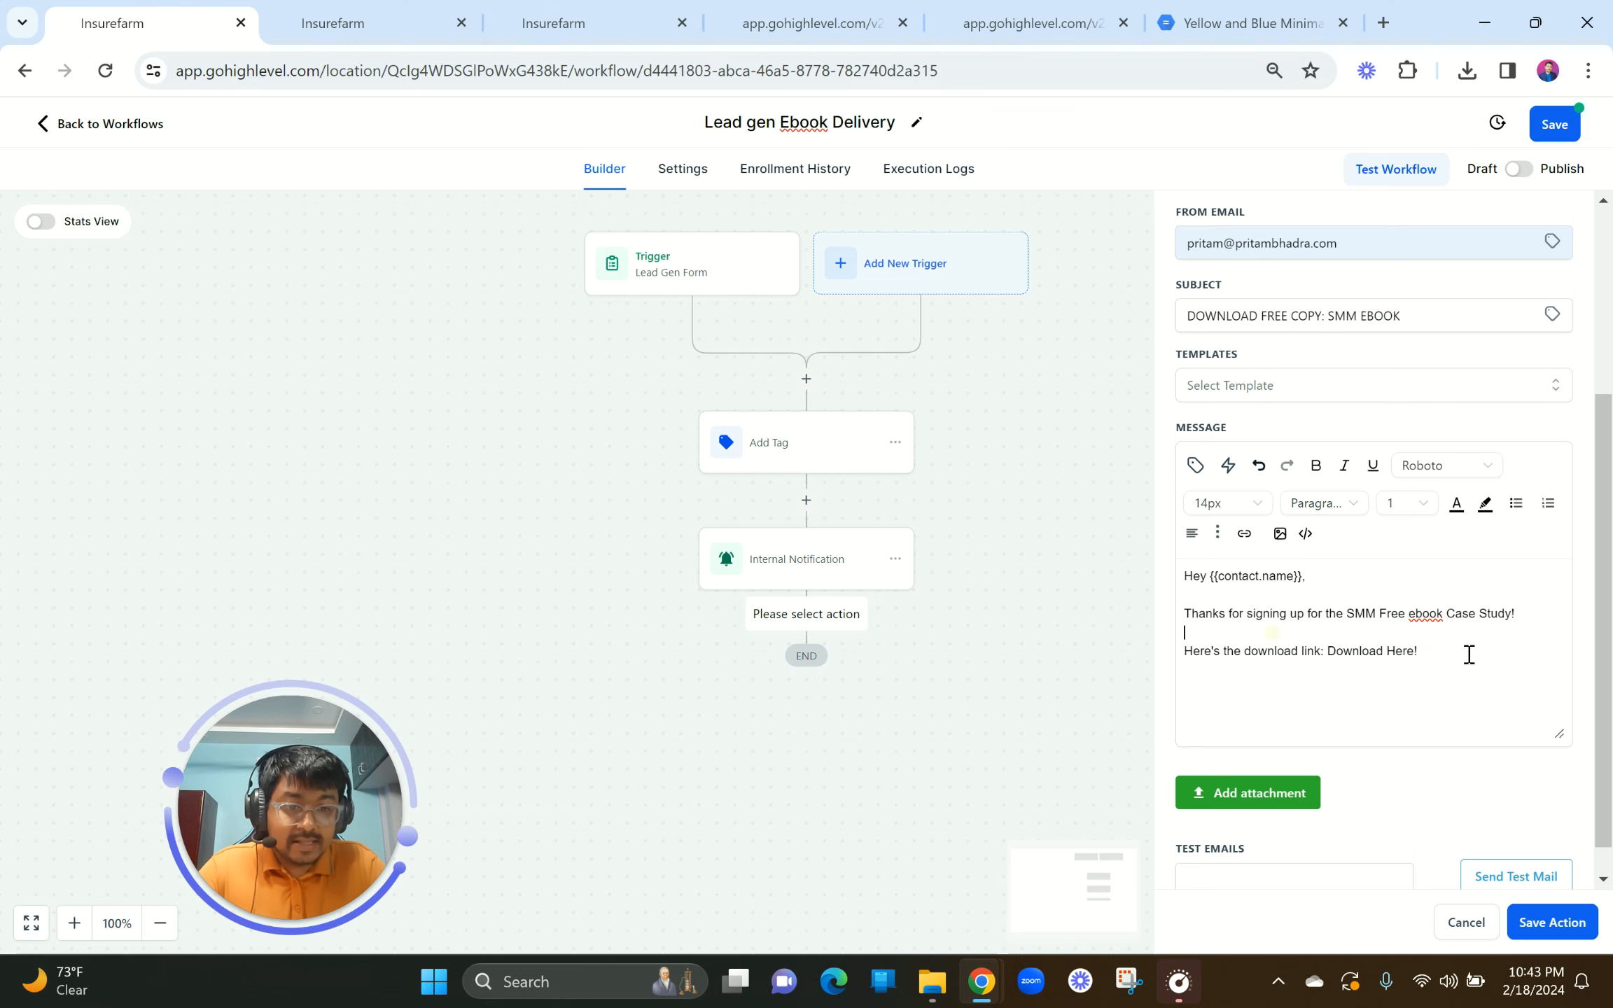
# Step: Copy the ebook PDF's web address and select the 'Download Here!' text
pyautogui.click(1246, 23)
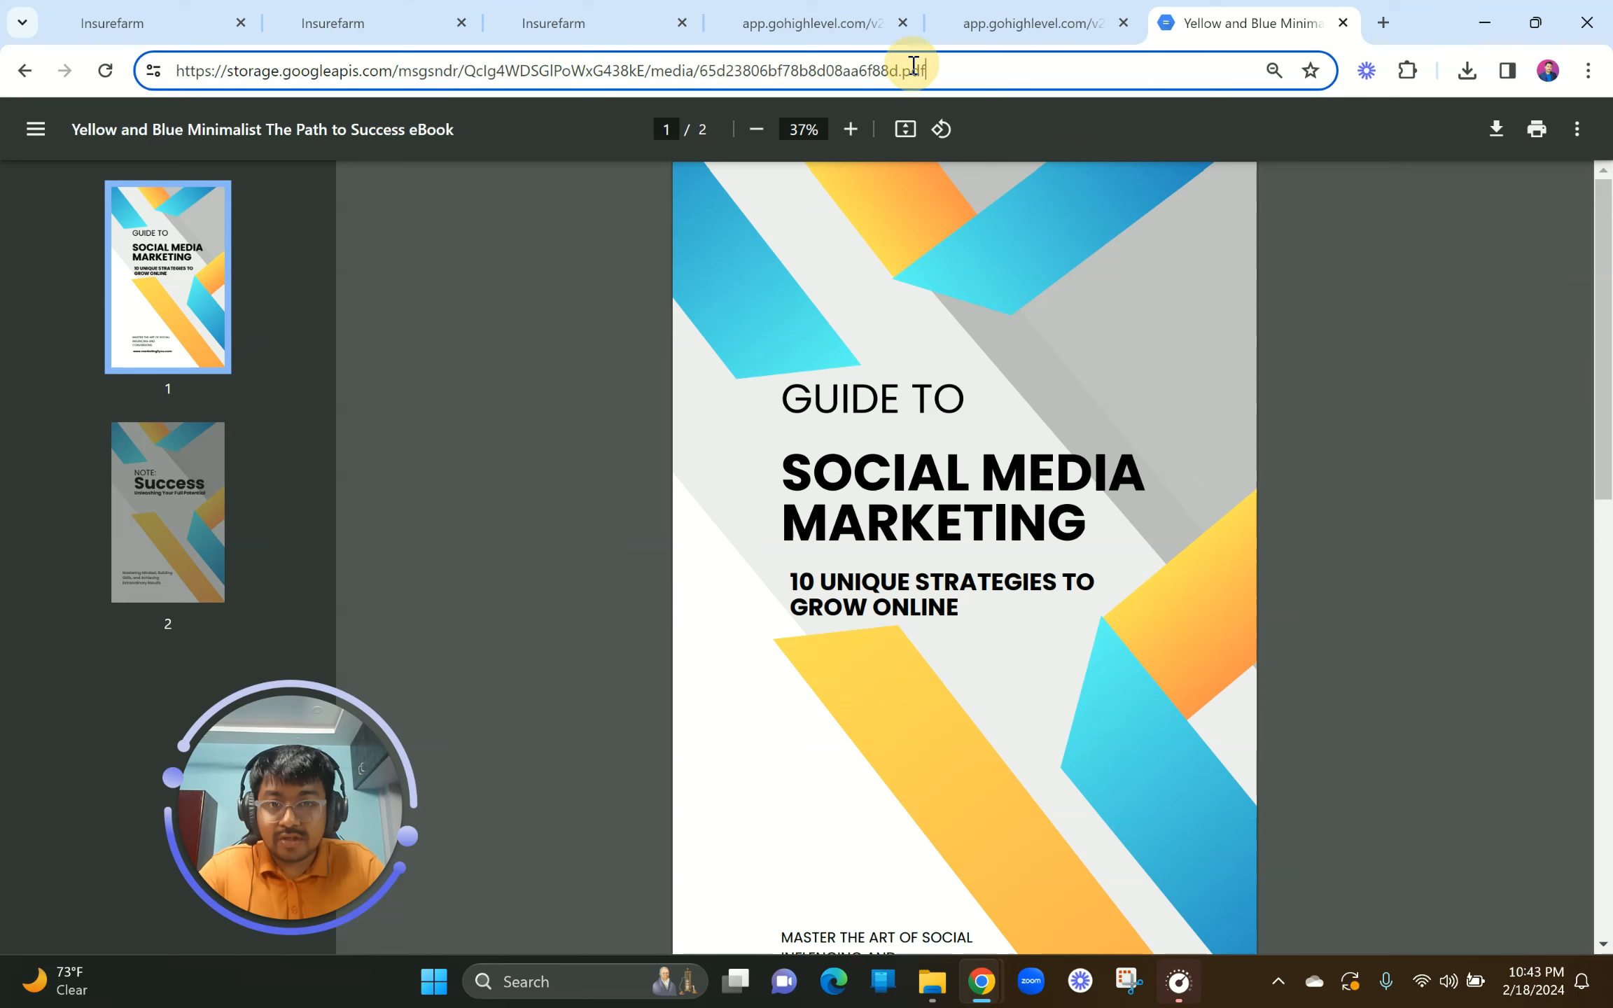
pyautogui.doubleClick(914, 71)
pyautogui.hotkey('ctrl', 'a')
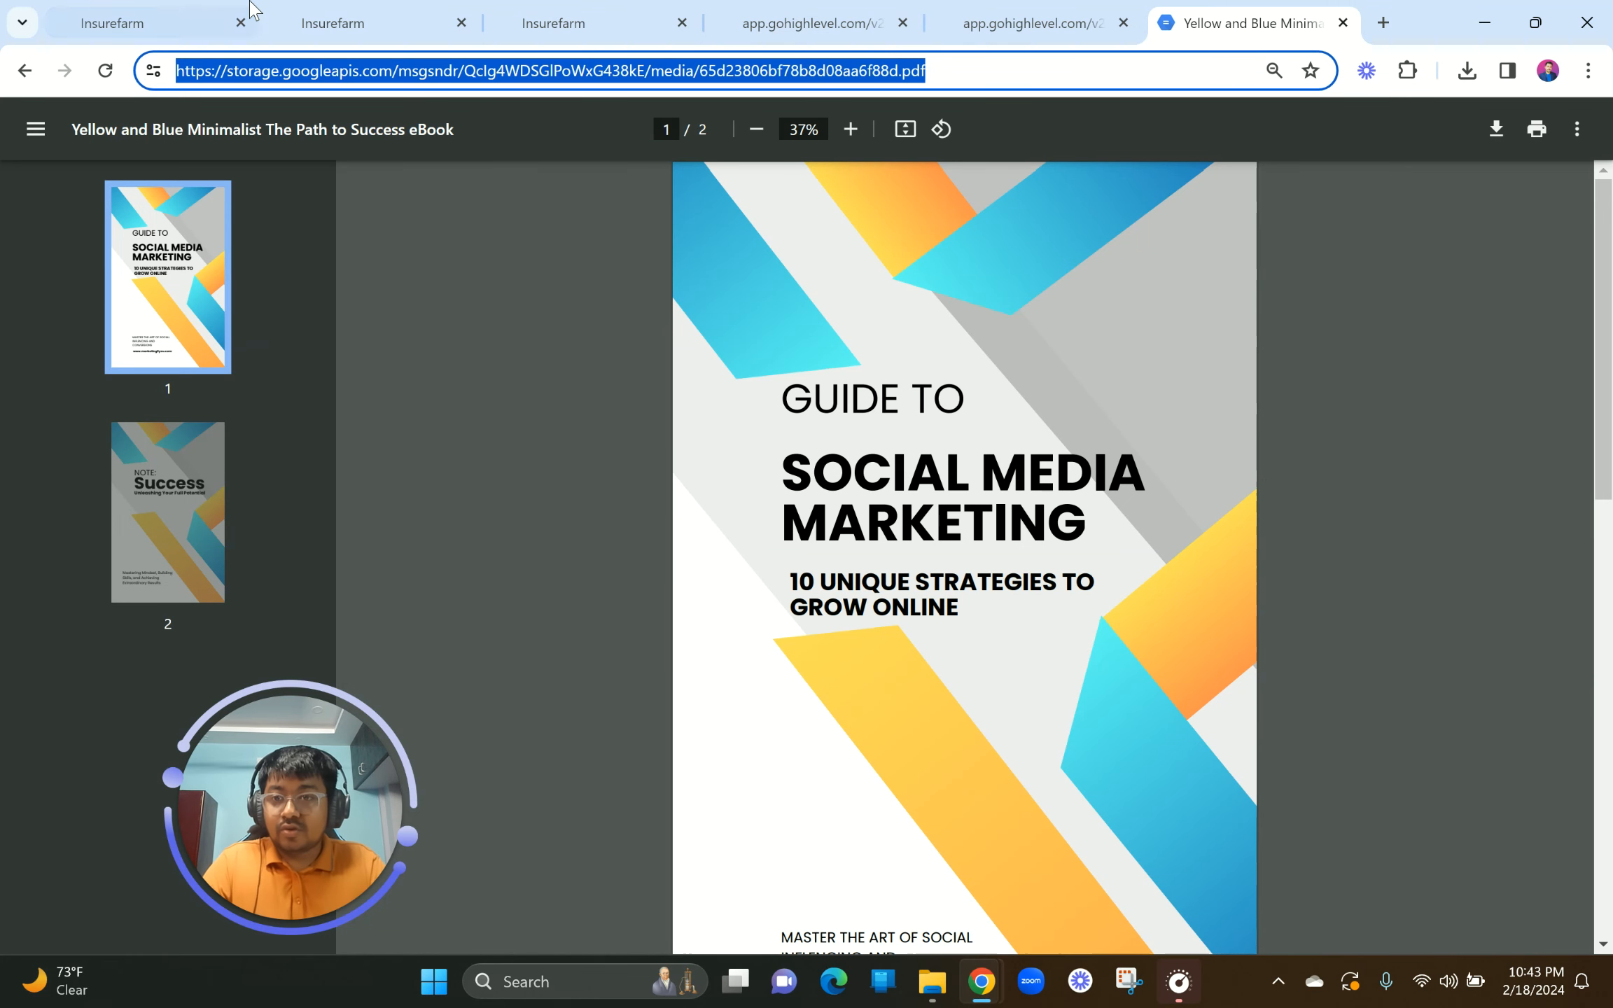
pyautogui.click(151, 17)
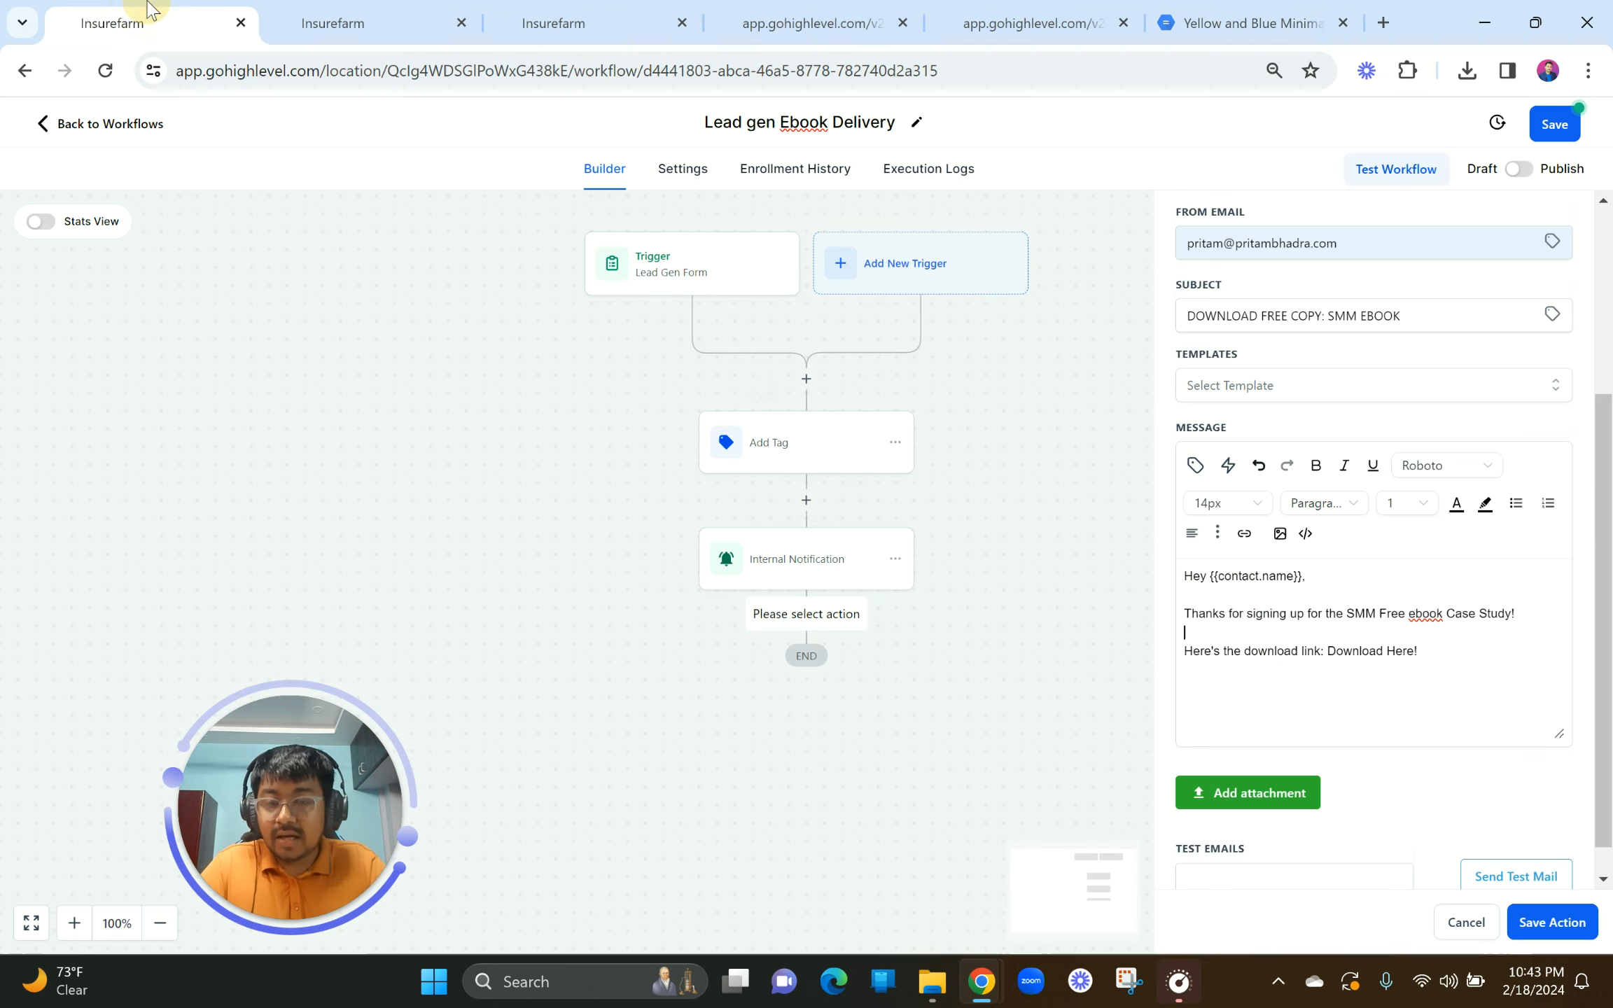
pyautogui.click(1439, 652)
pyautogui.press('Return')
pyautogui.hotkey('ctrl', 'v')
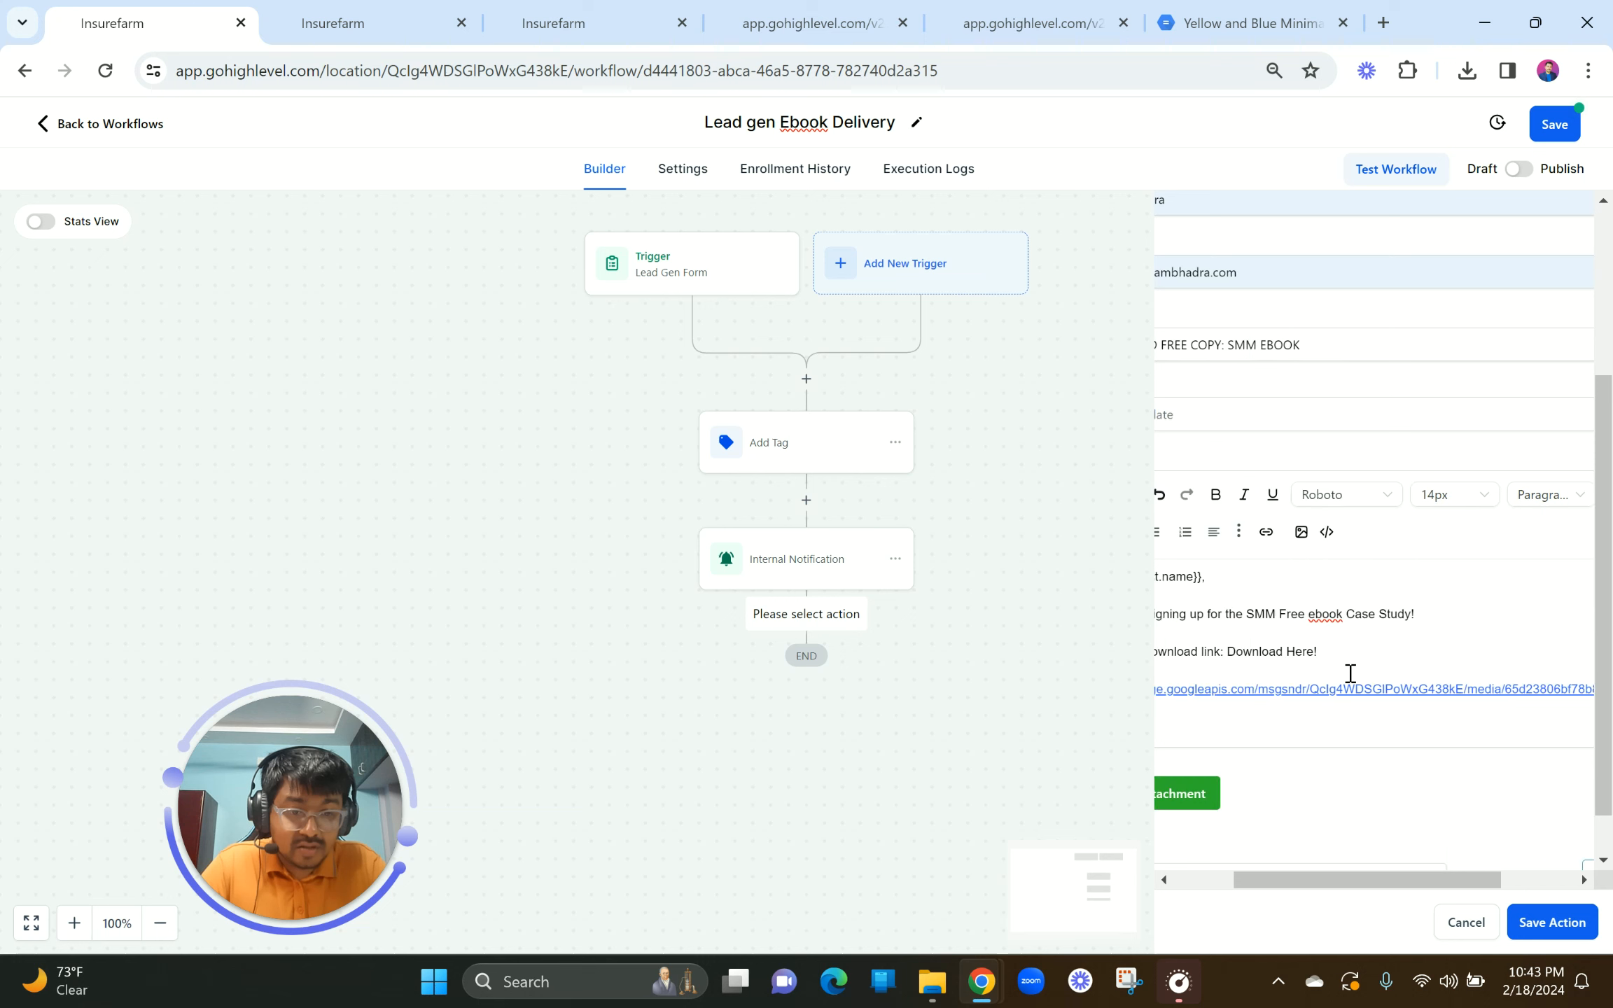
pyautogui.hscroll(3, 1349, 674)
pyautogui.hotkey('ctrl', 'z')
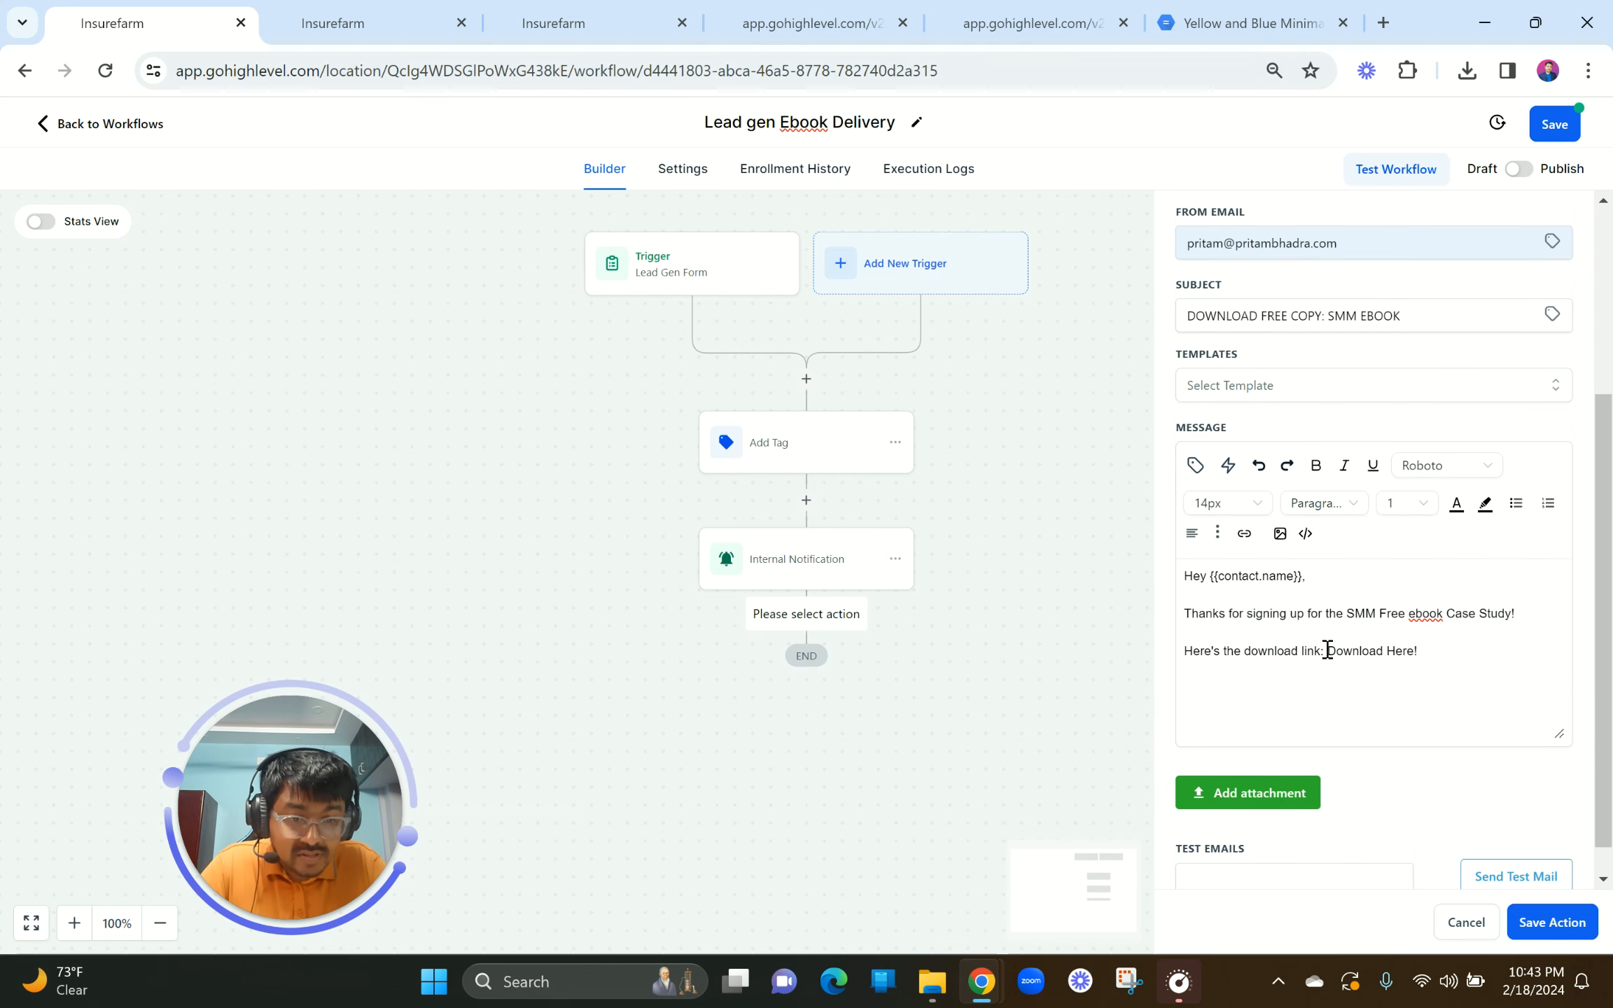
pyautogui.moveTo(1325, 651)
pyautogui.mouseDown()
pyautogui.moveTo(1426, 652)
pyautogui.moveTo(1328, 655)
pyautogui.mouseUp()
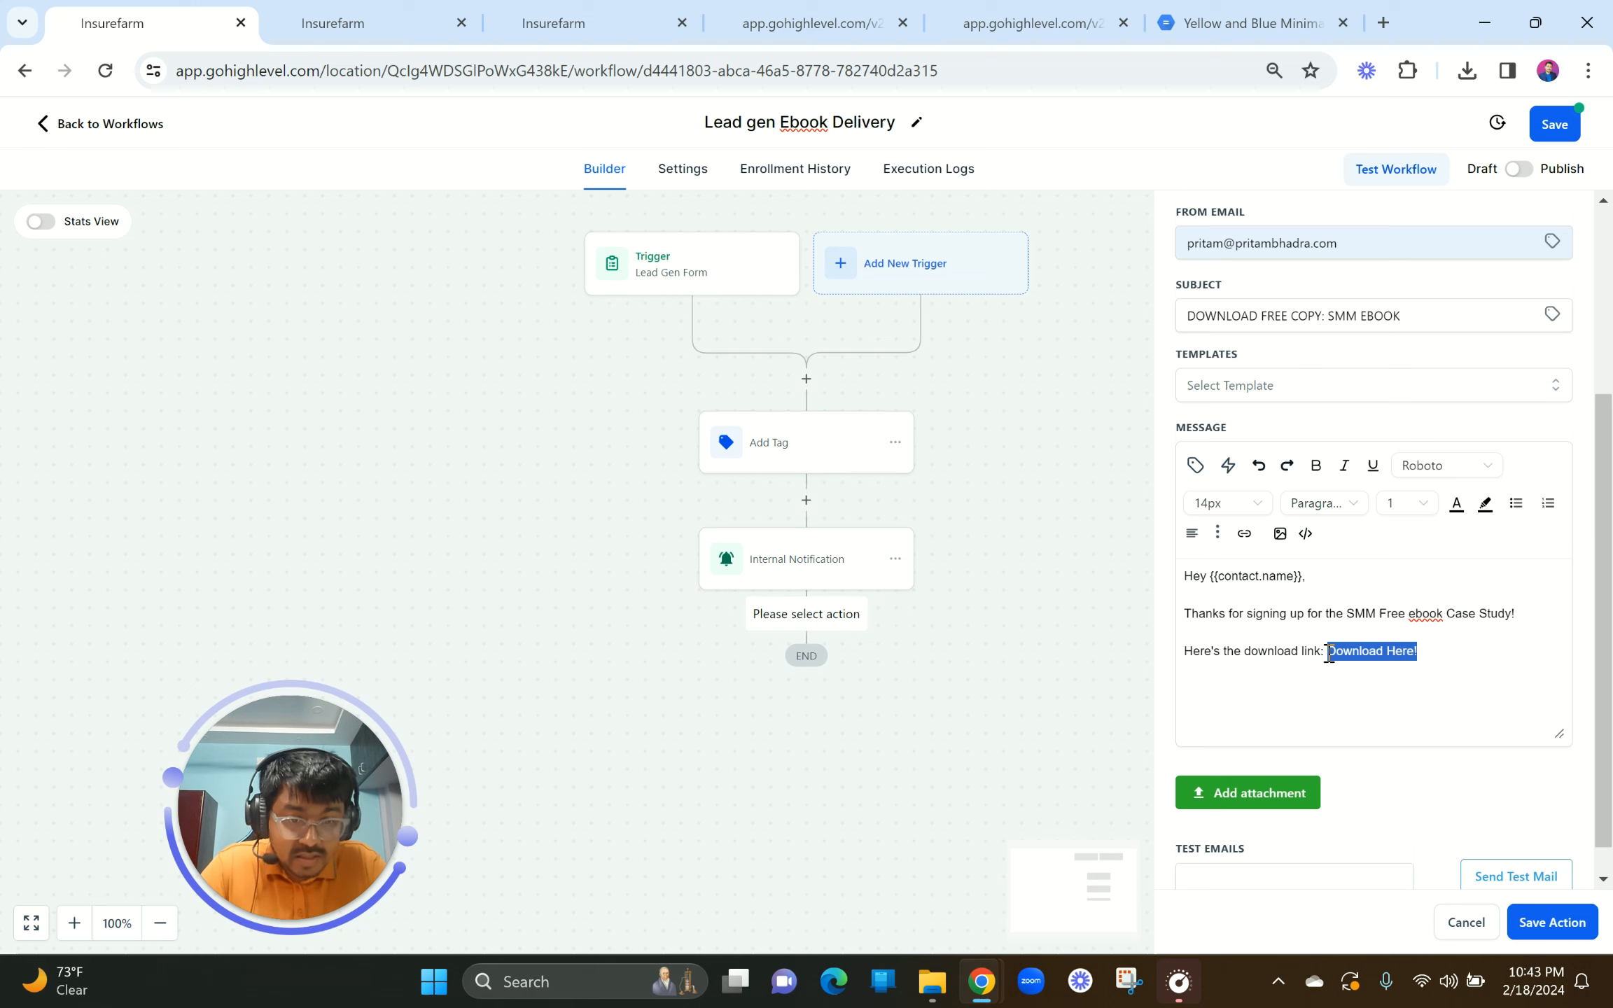
# Step: Link 'Download Here!' to the pasted ebook PDF address, opening in a new window
pyautogui.click(1245, 534)
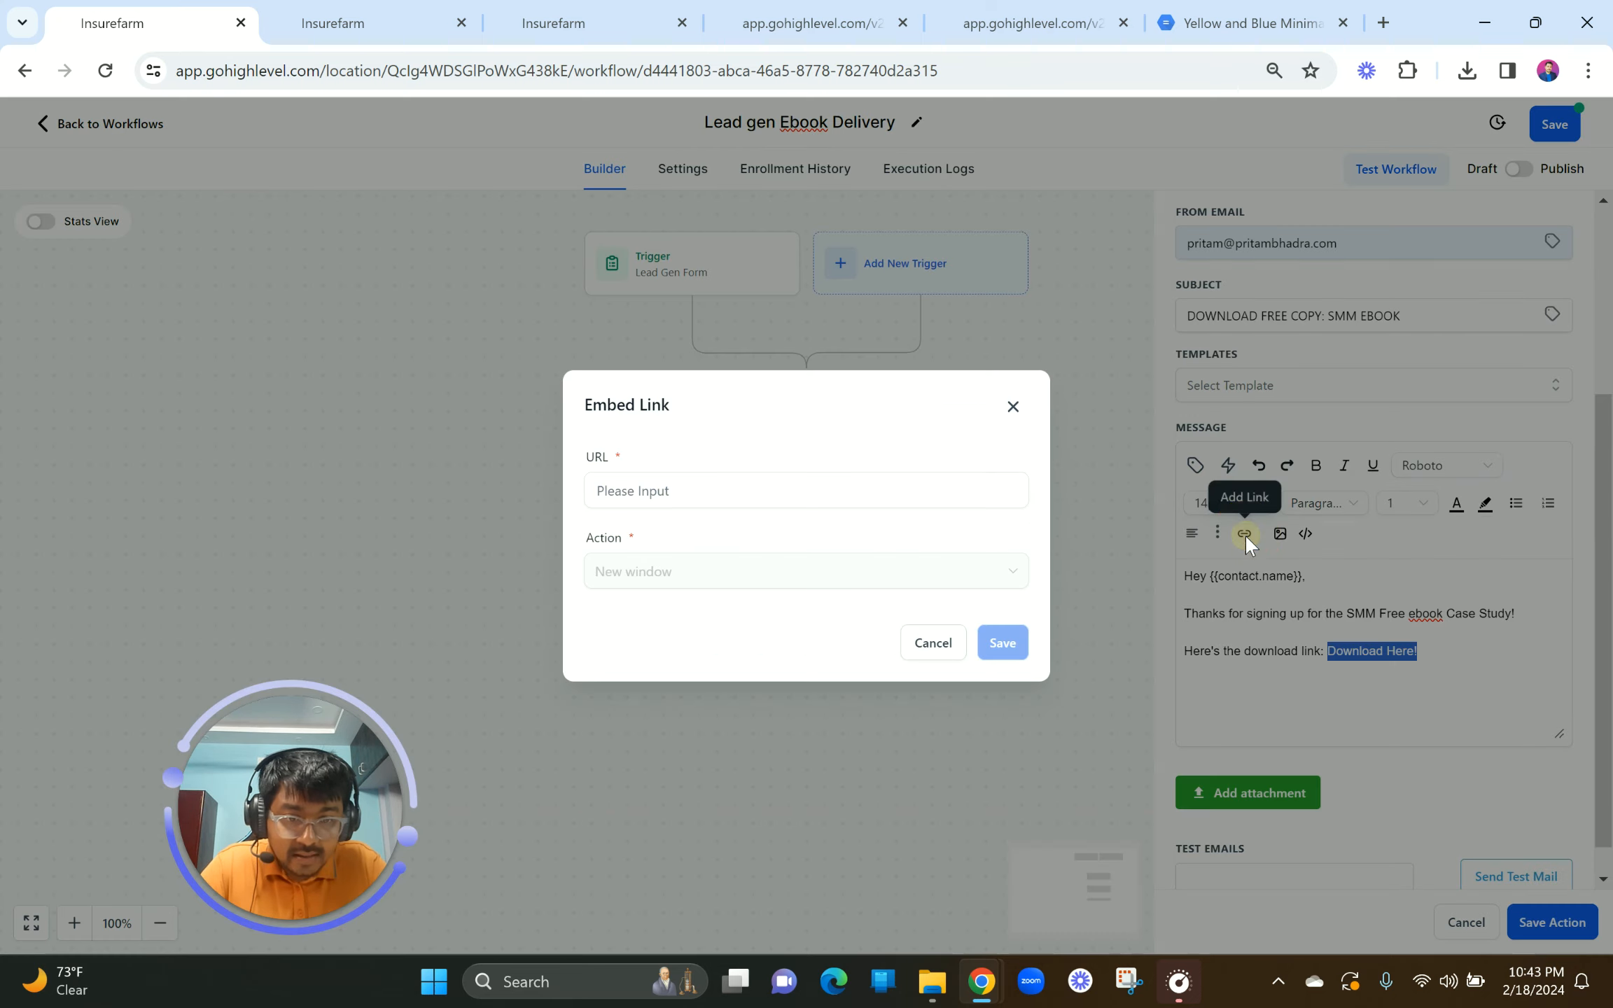
pyautogui.click(683, 499)
pyautogui.hotkey('ctrl', 'v')
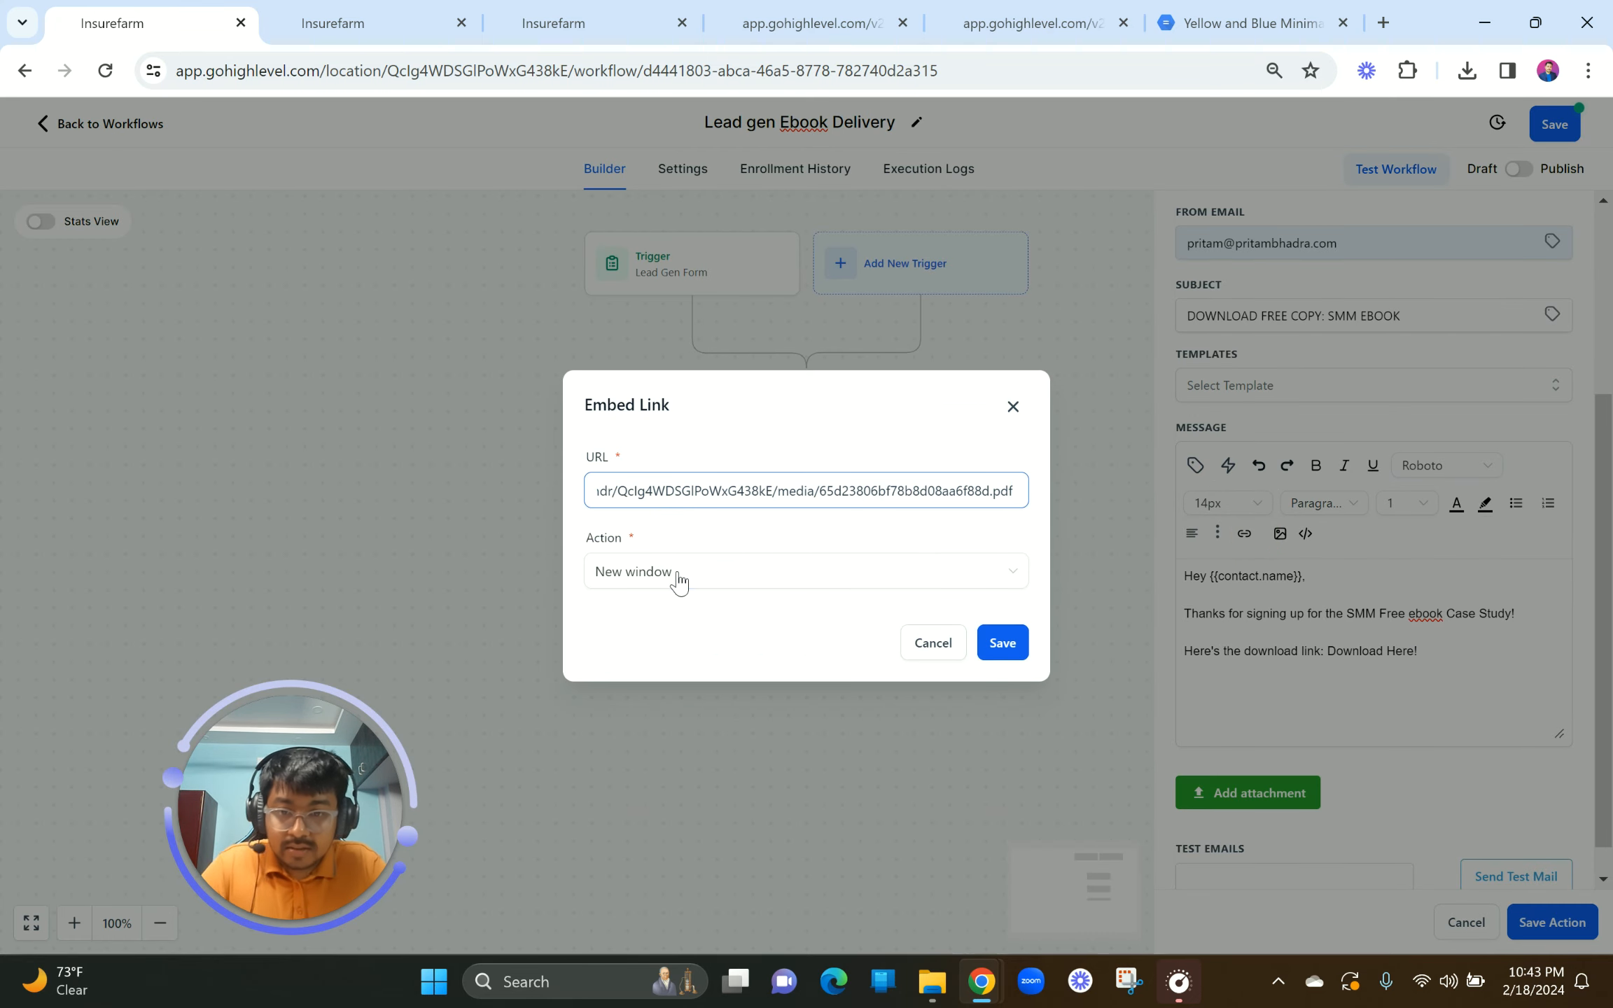
pyautogui.click(673, 575)
pyautogui.click(671, 575)
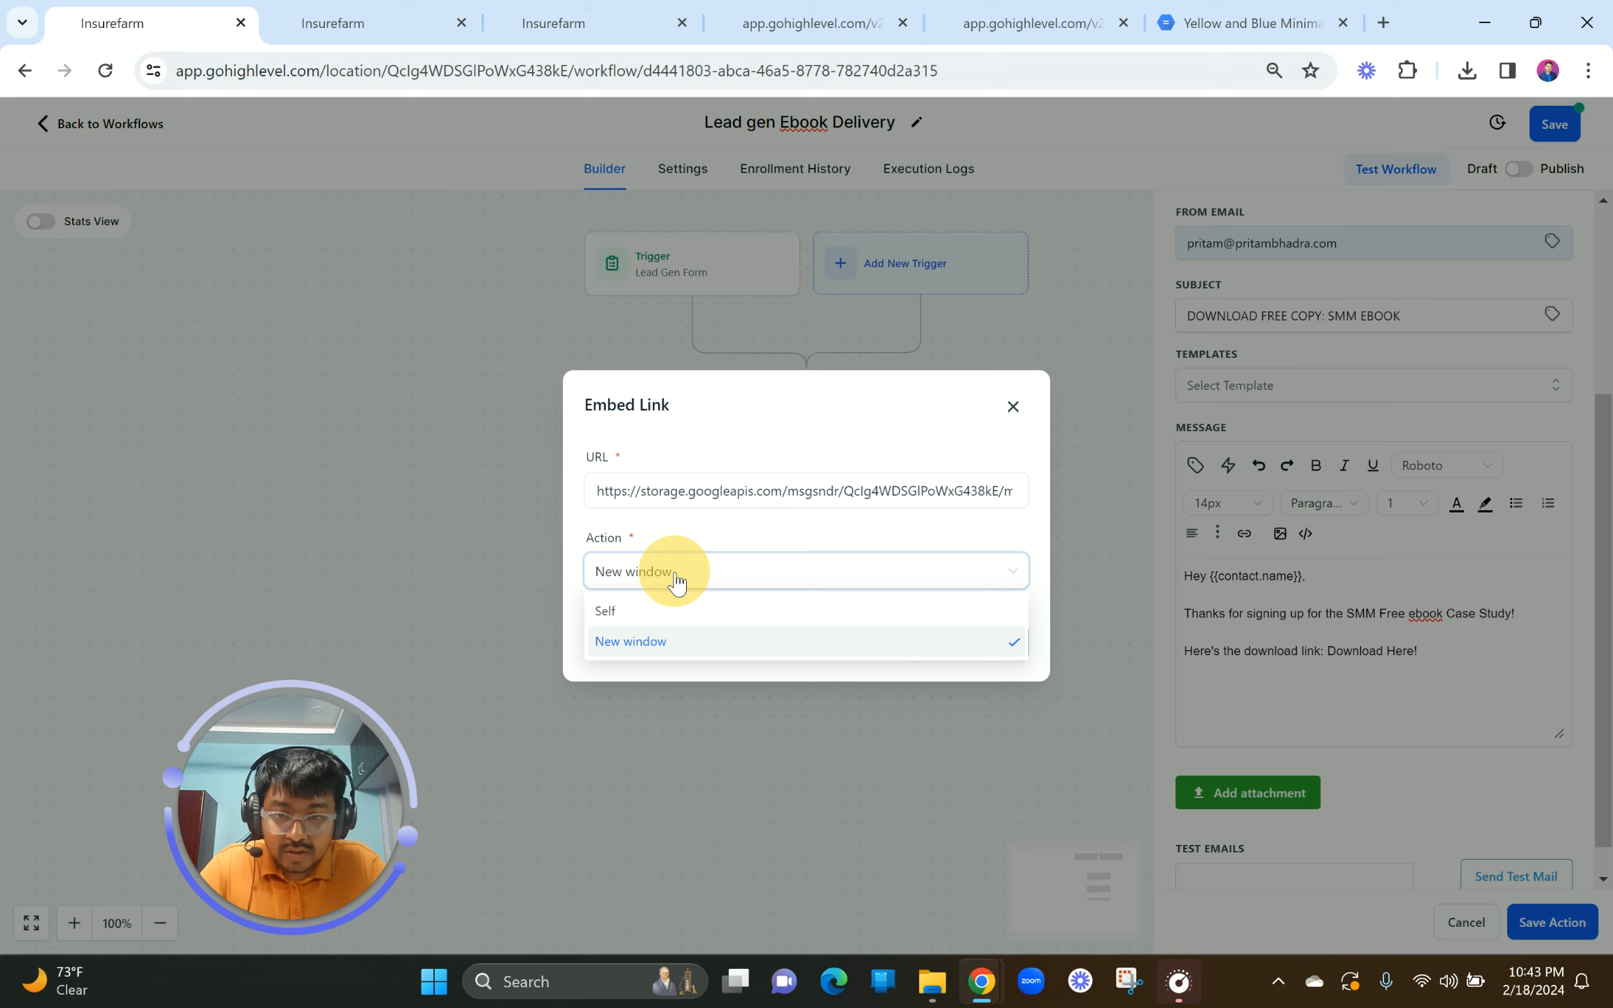
pyautogui.click(999, 640)
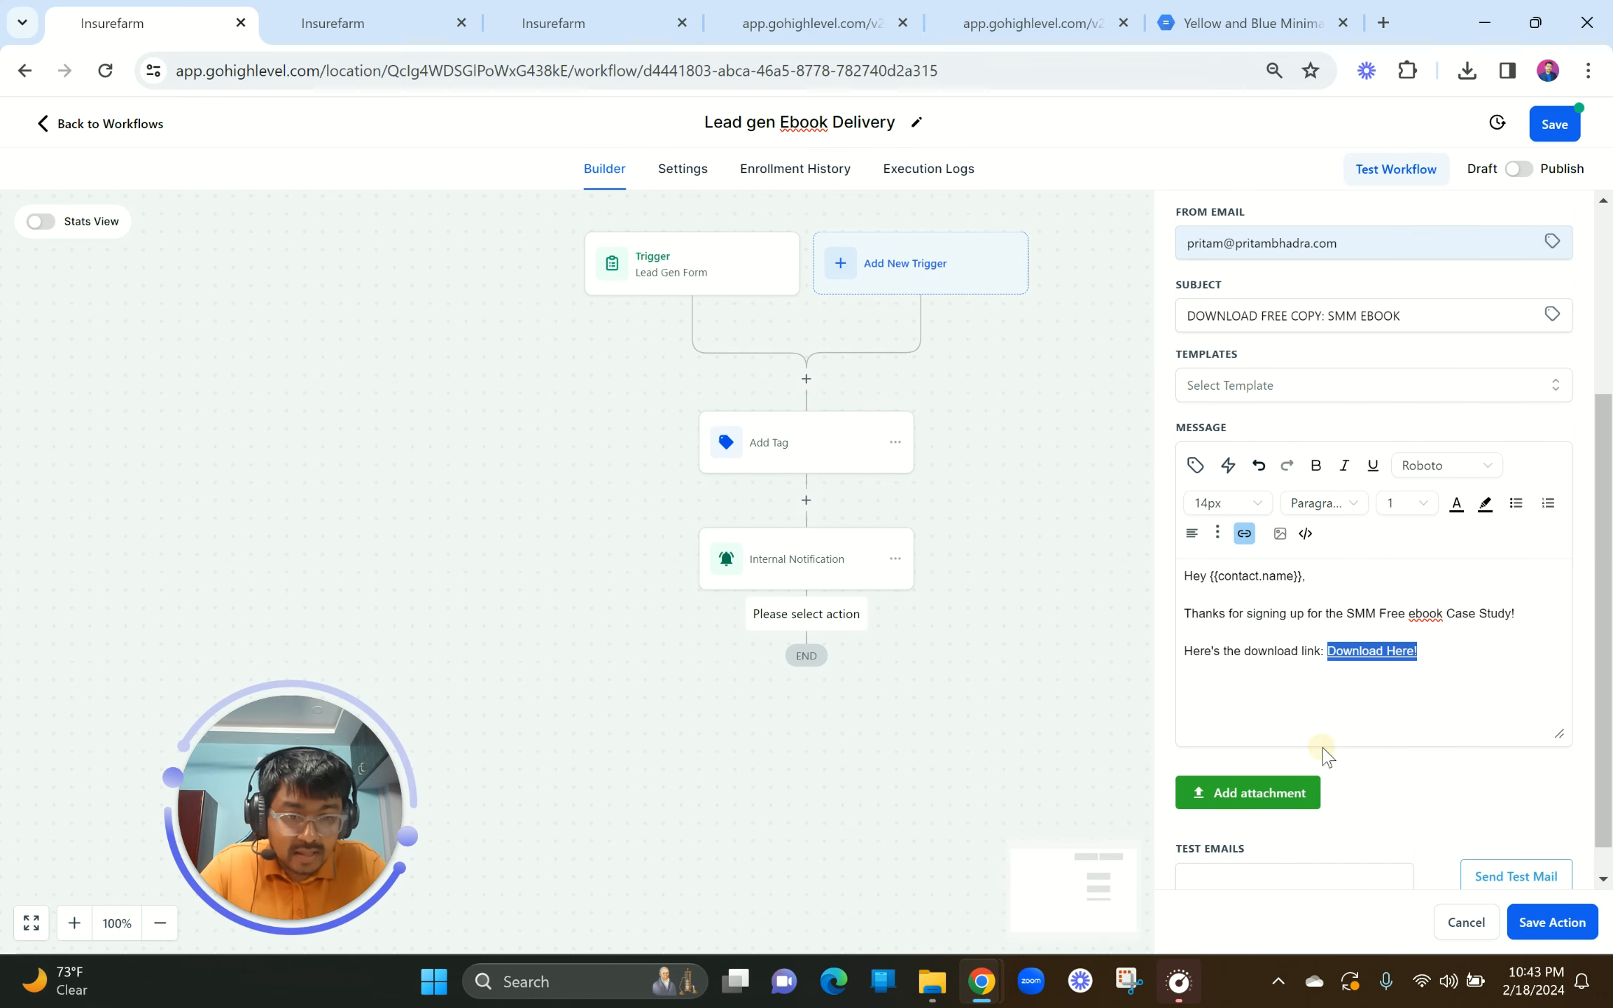
# Step: Add a 'Thank you!' sign-off with the sender's name and PB DIGITAL, then save the email step
pyautogui.click(1322, 746)
pyautogui.press('Return')
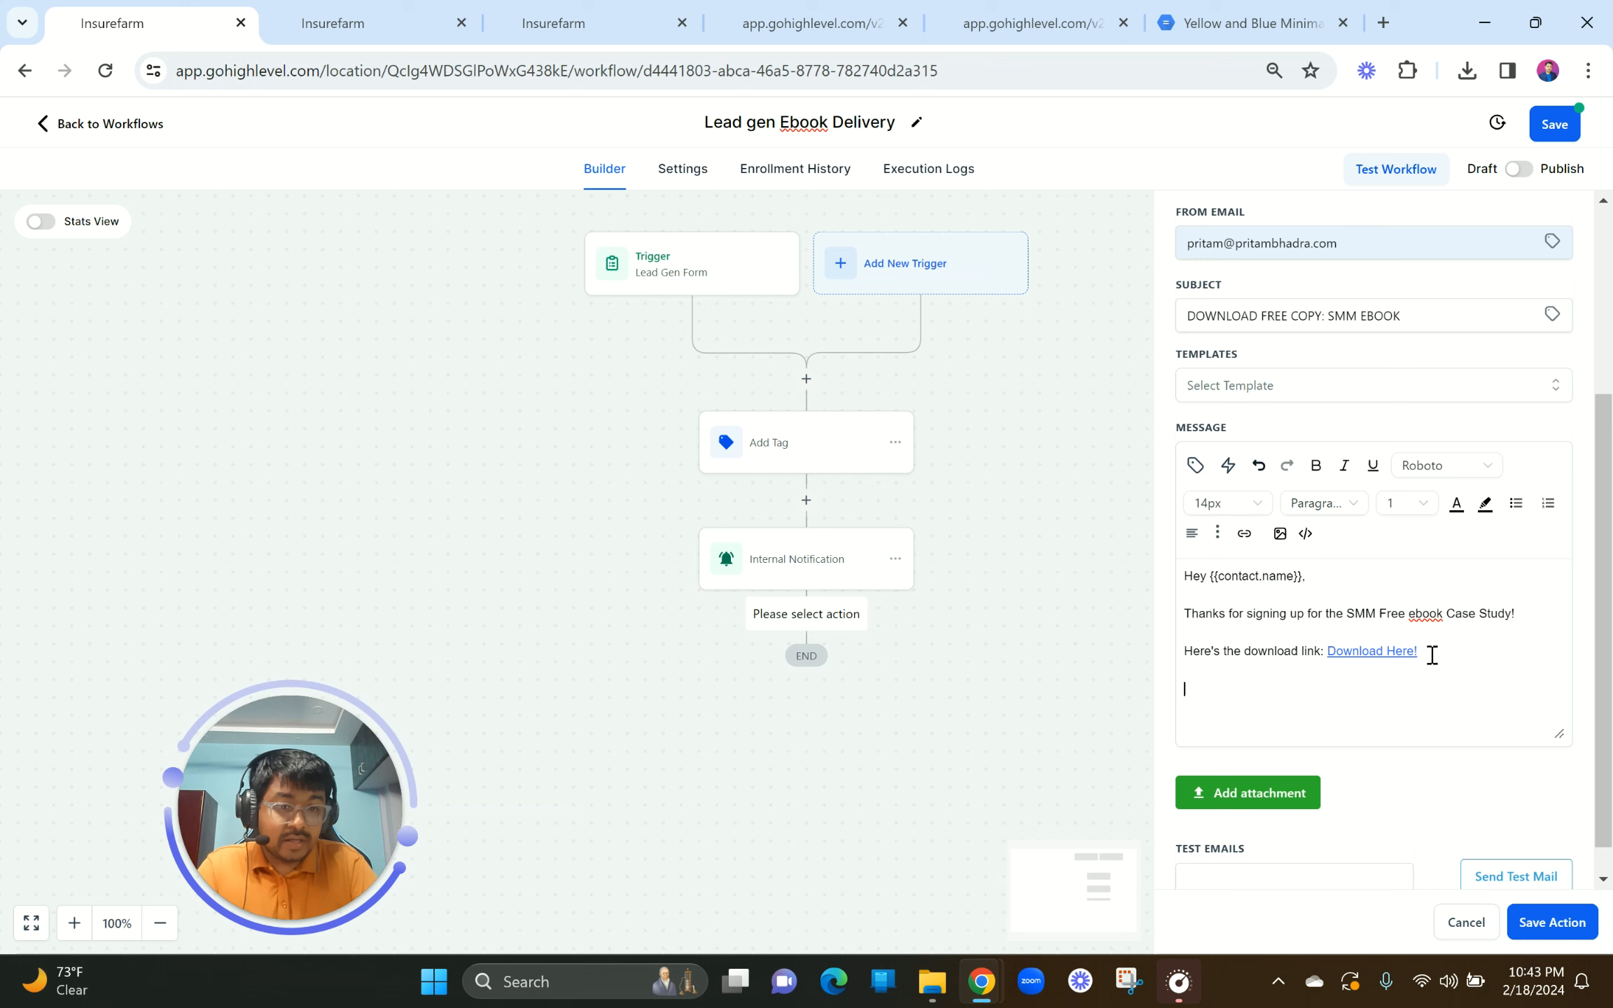
pyautogui.write('Thank you! ')
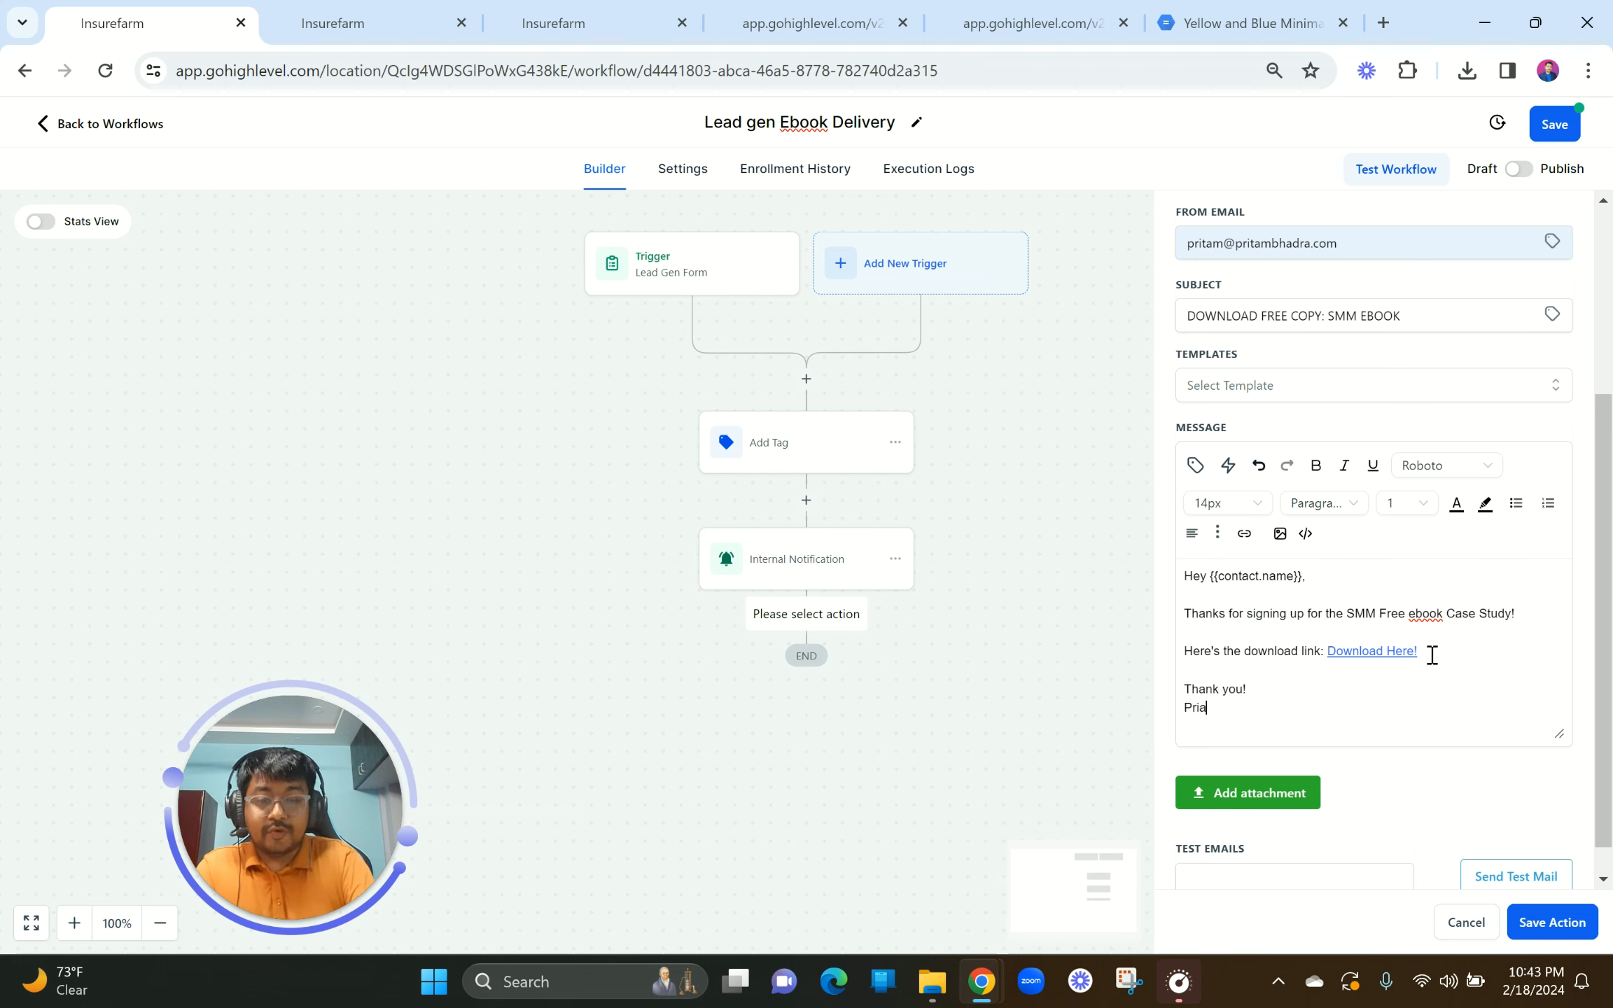
pyautogui.write('Pritam Bhadra')
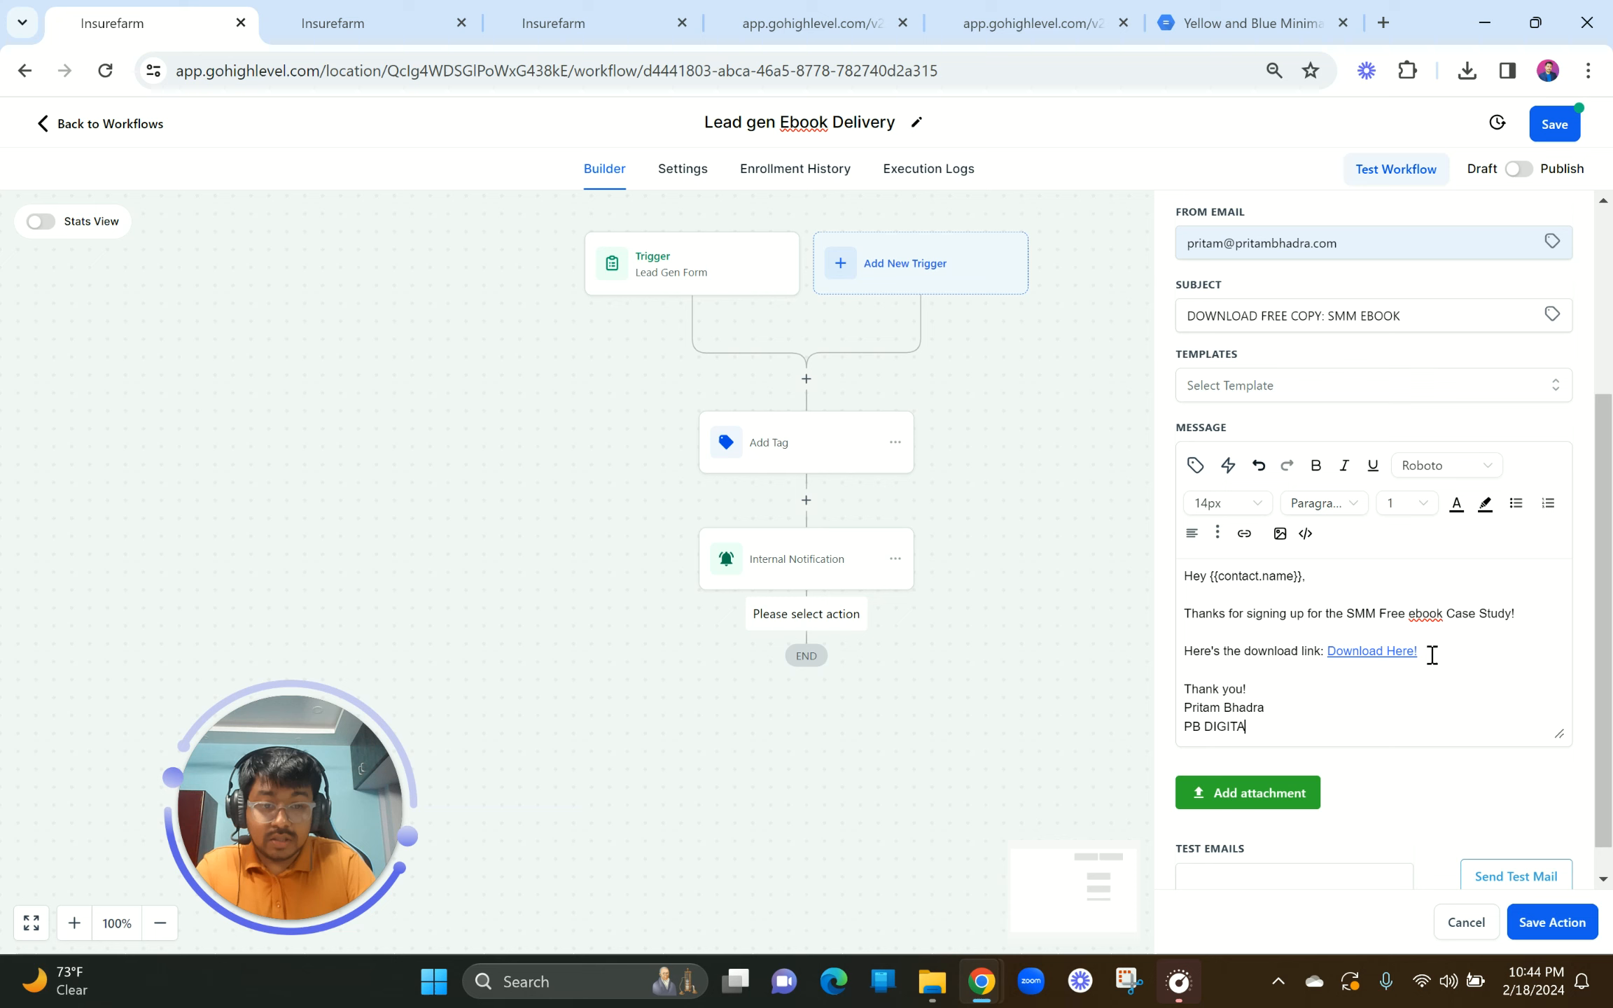
pyautogui.scroll(2, 1401, 612)
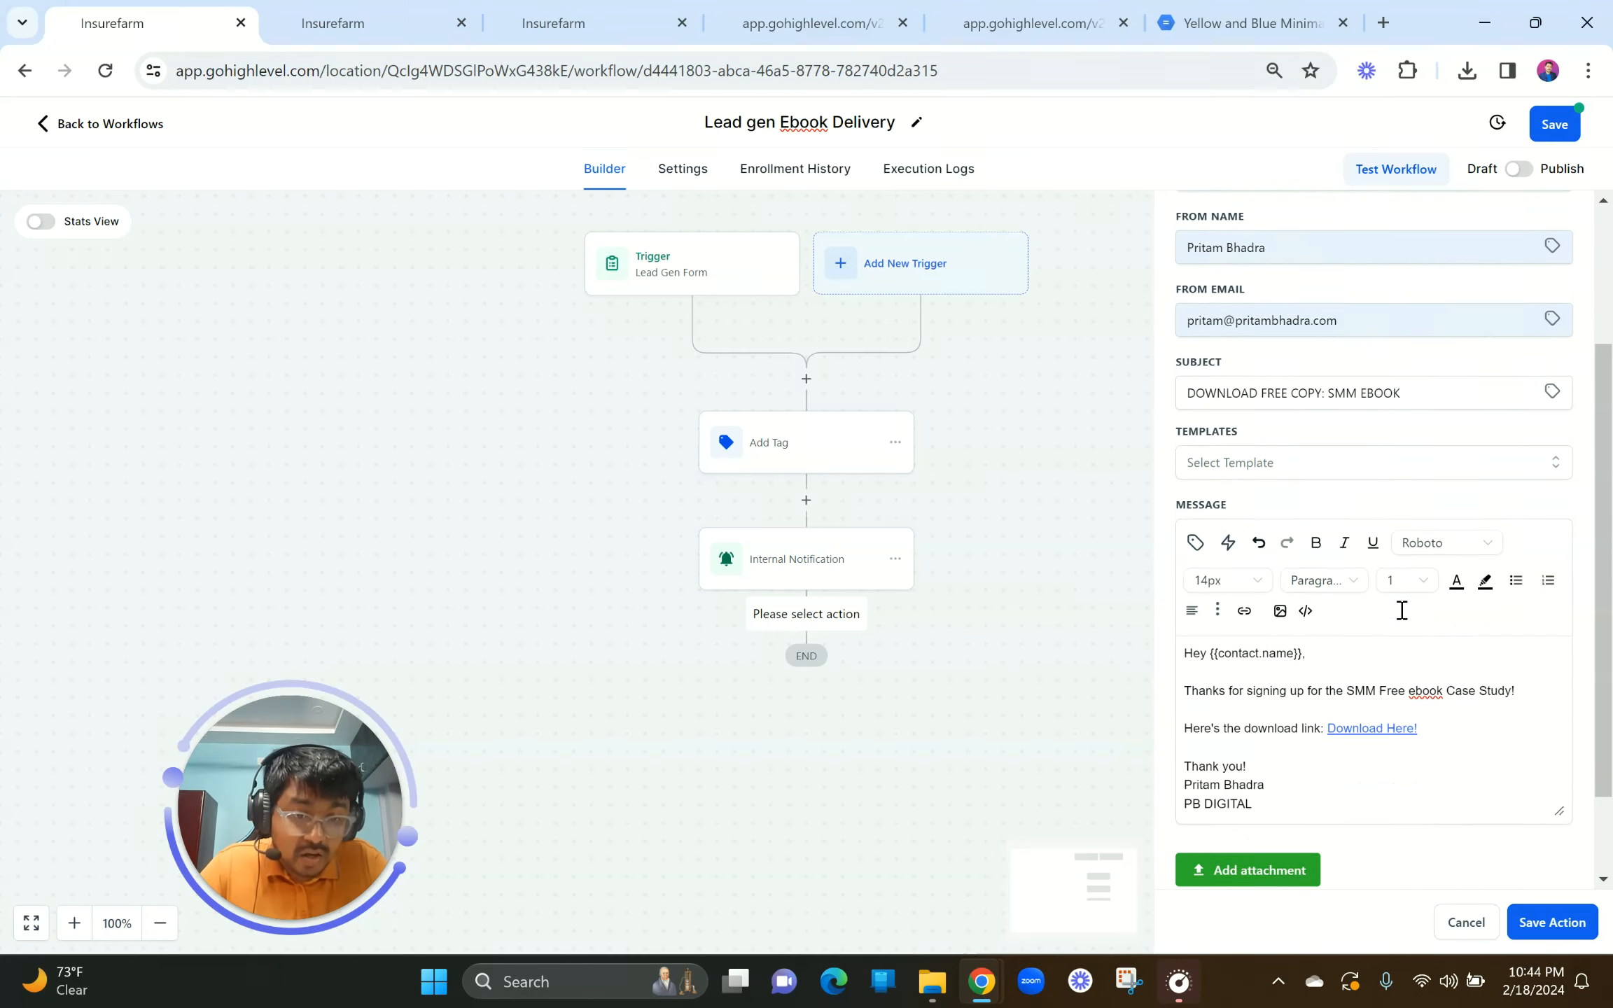
pyautogui.scroll(-3, 1400, 709)
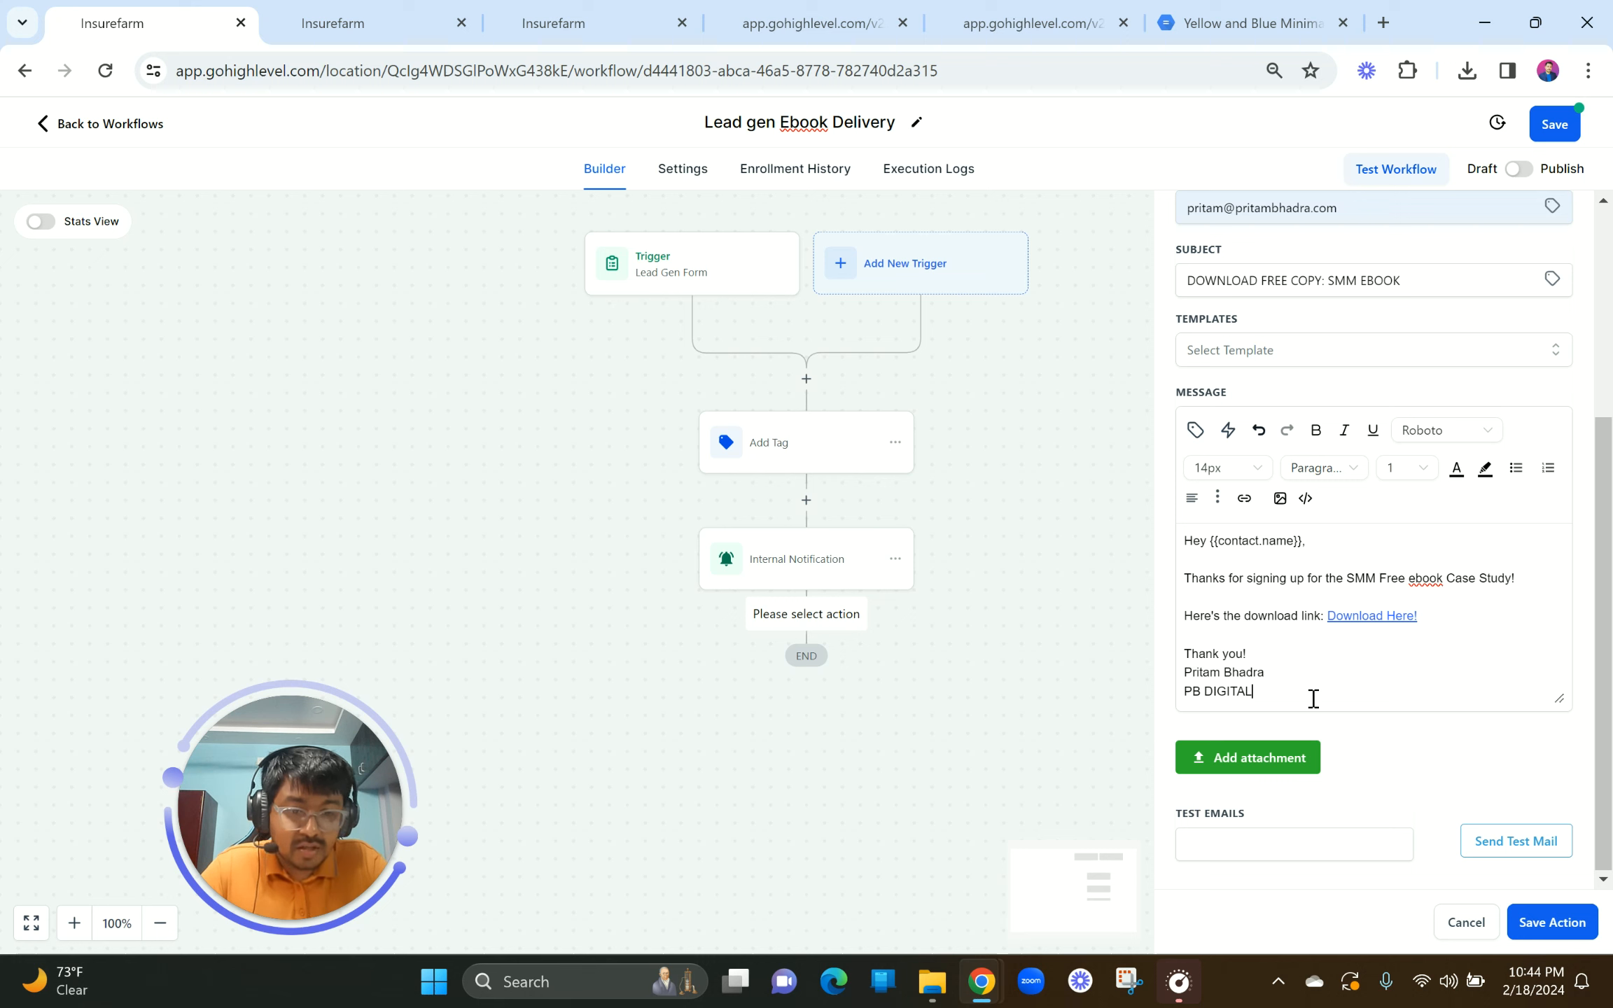
pyautogui.click(1267, 842)
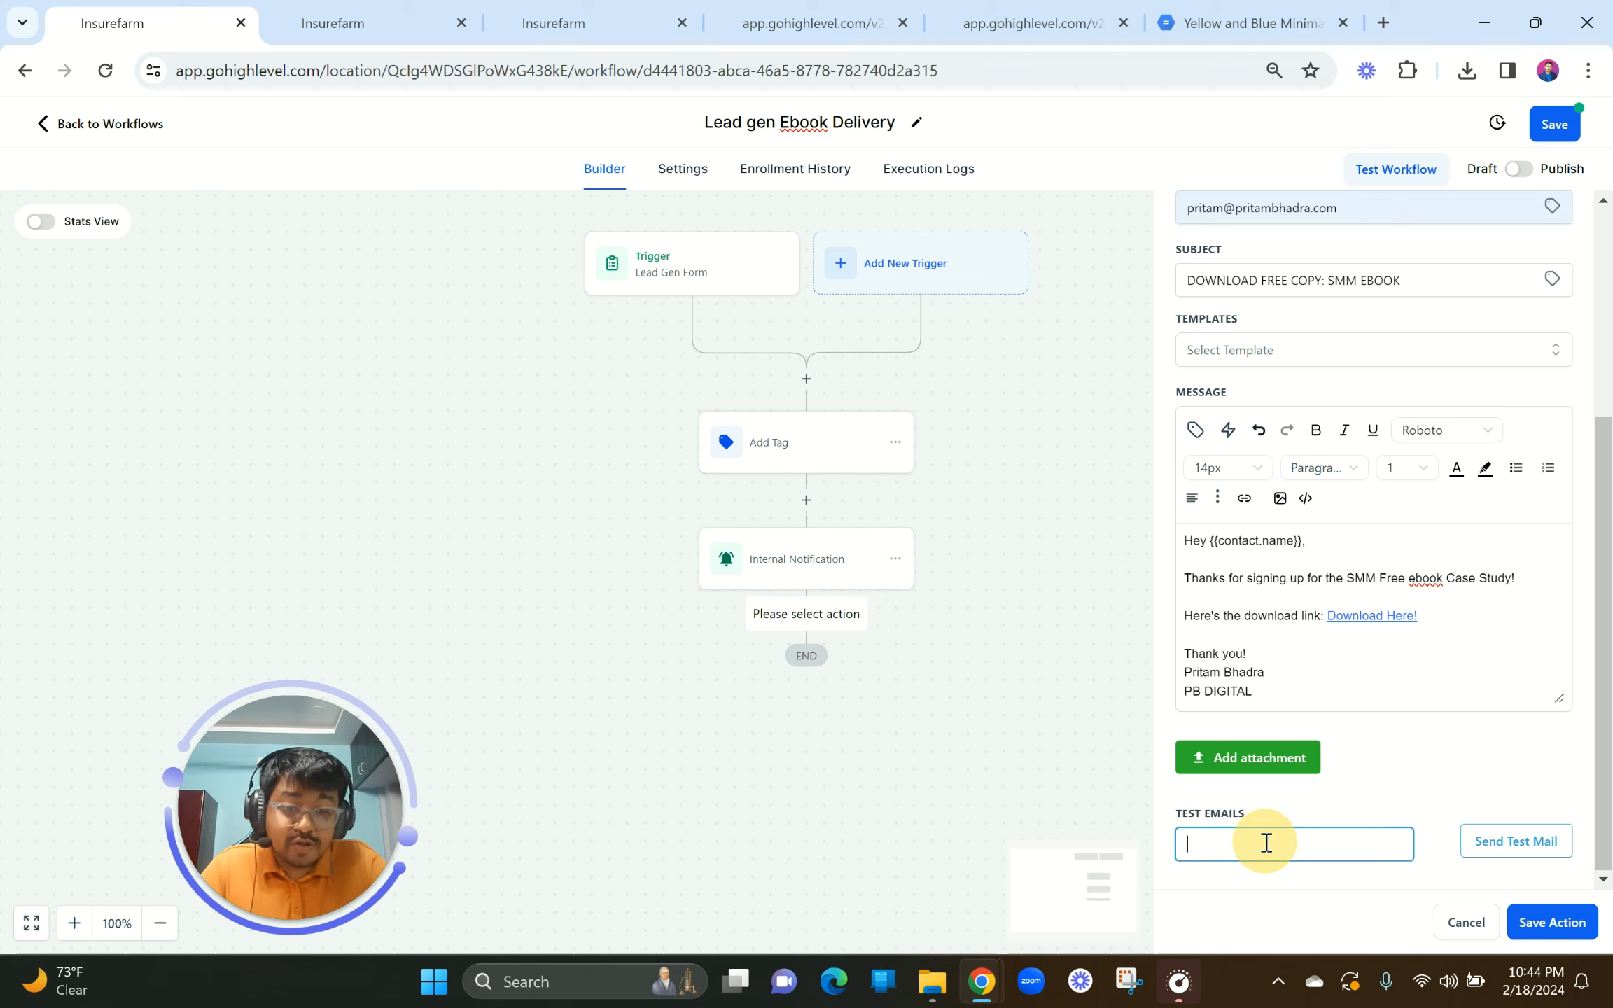
pyautogui.click(1549, 923)
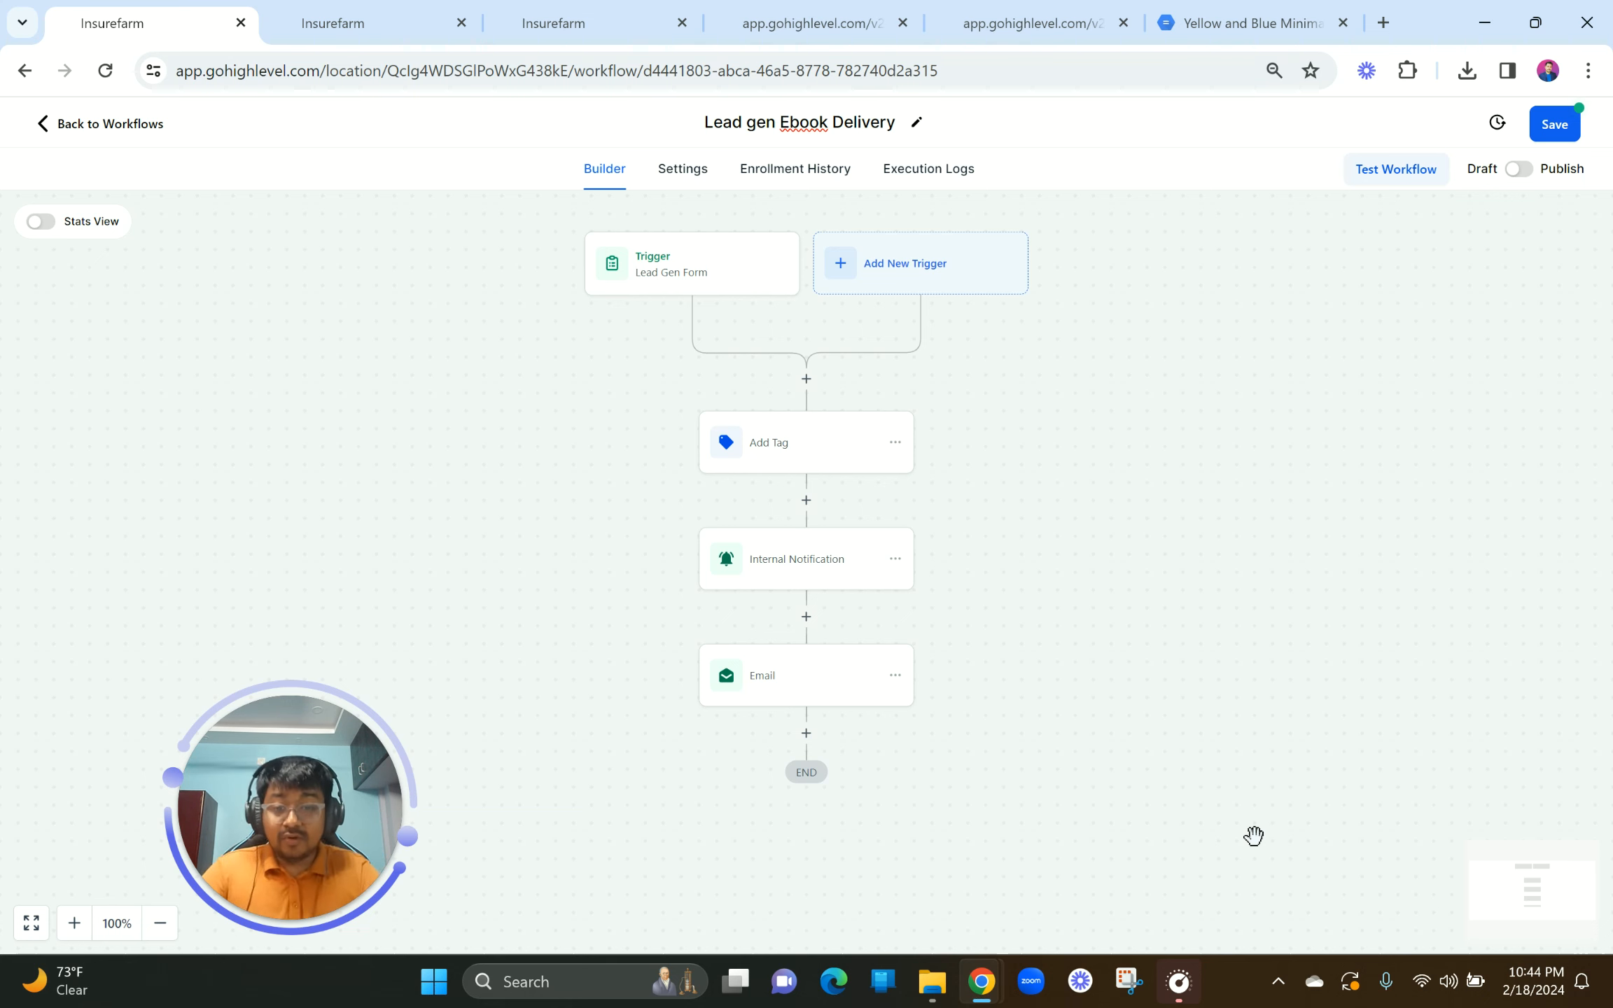
# Step: Search actions for 'opp' after the Email step, then close the list without adding one
pyautogui.click(806, 733)
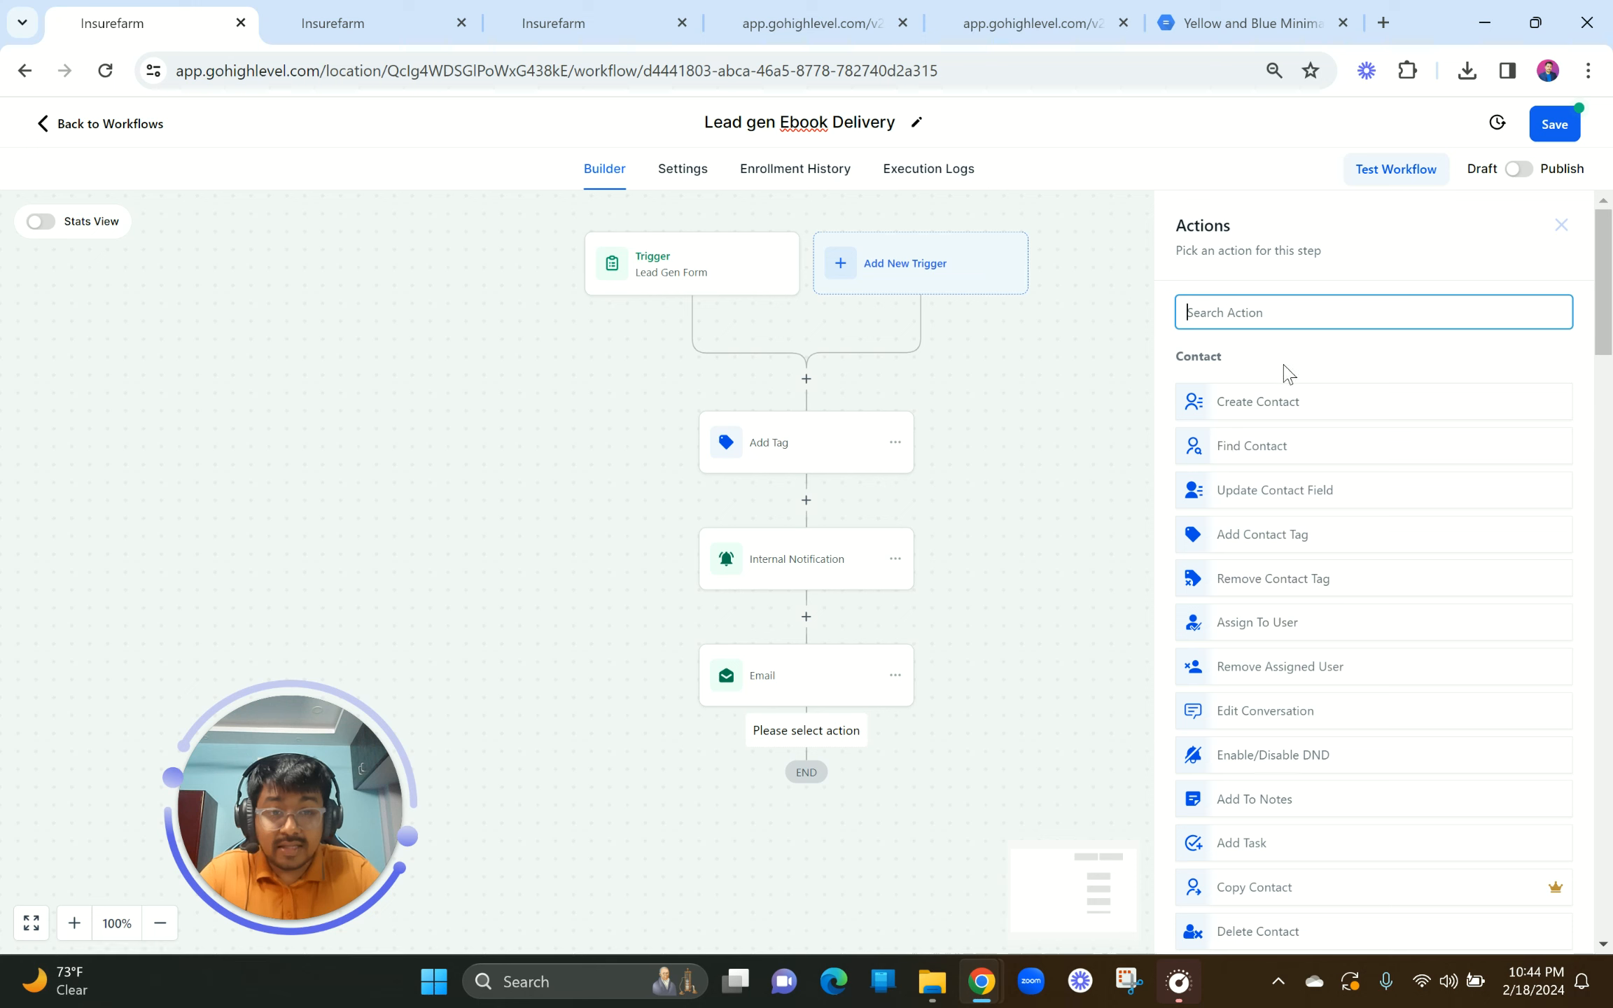
pyautogui.write('opp')
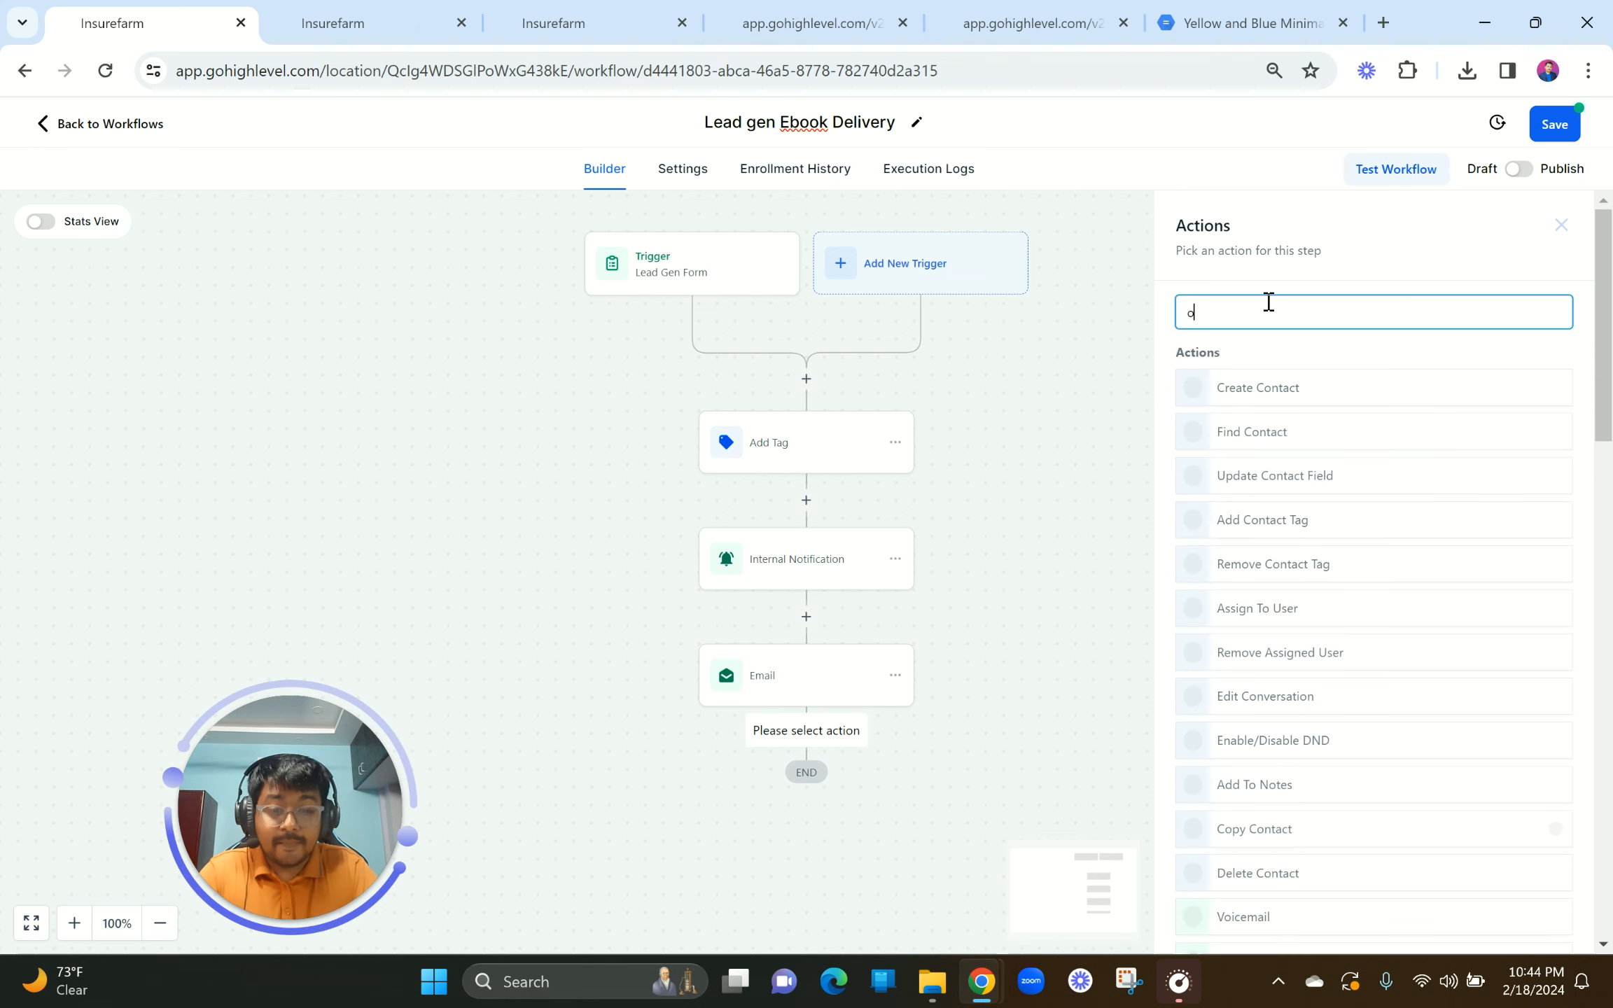
pyautogui.click(1066, 507)
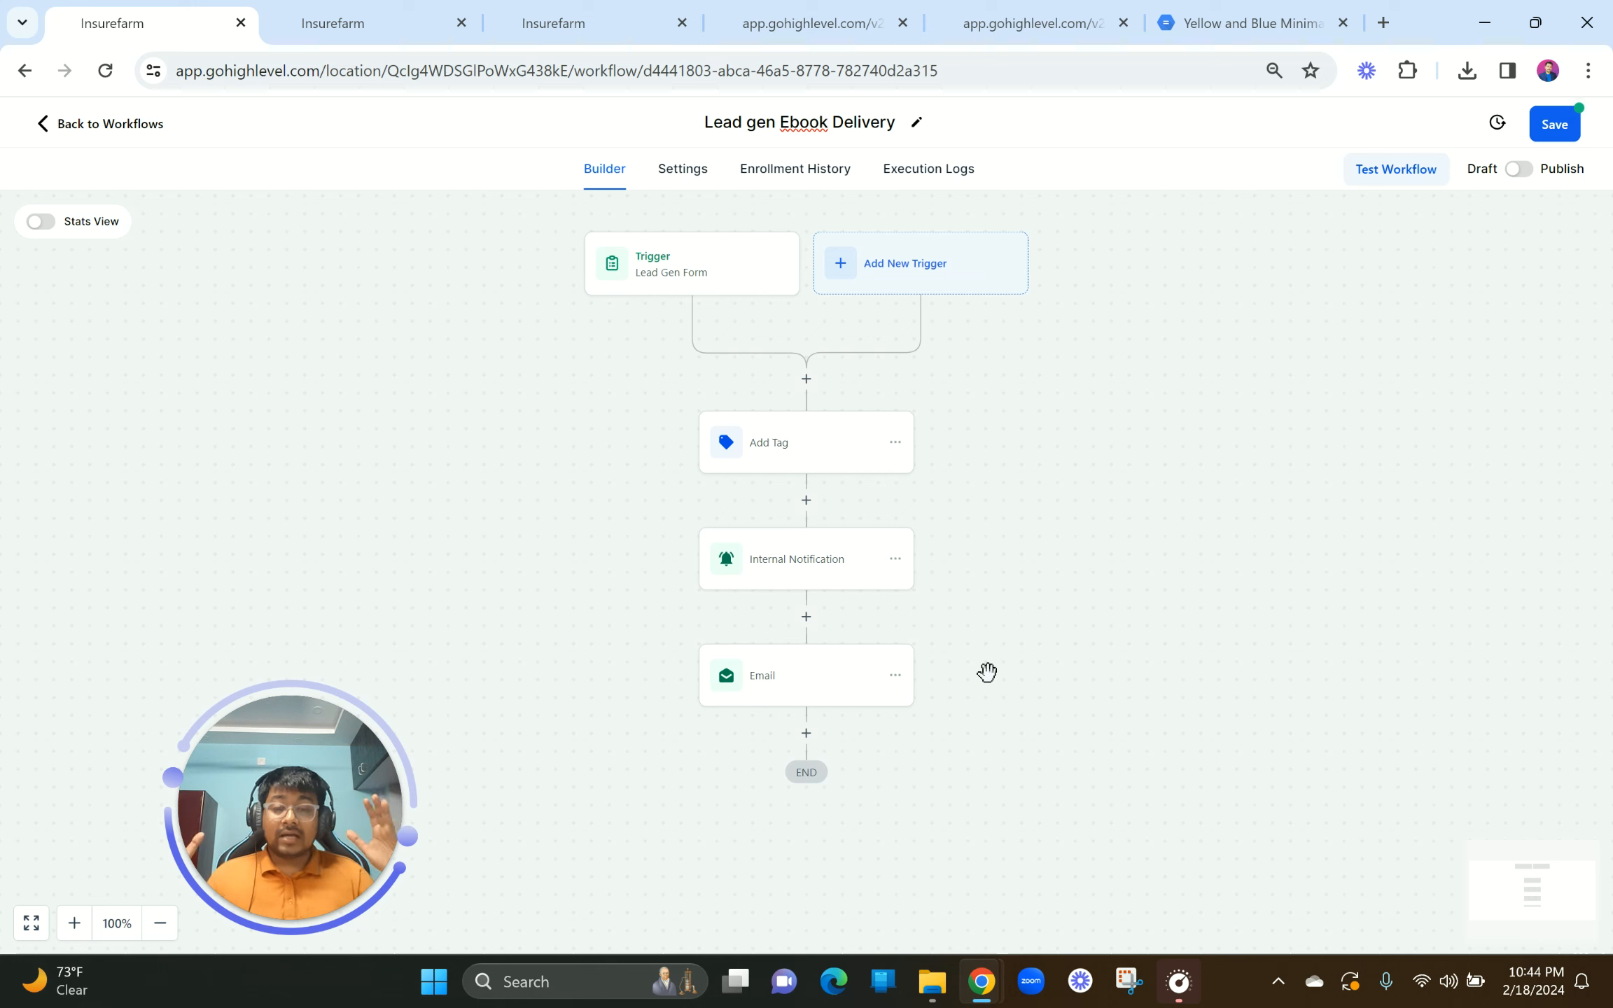
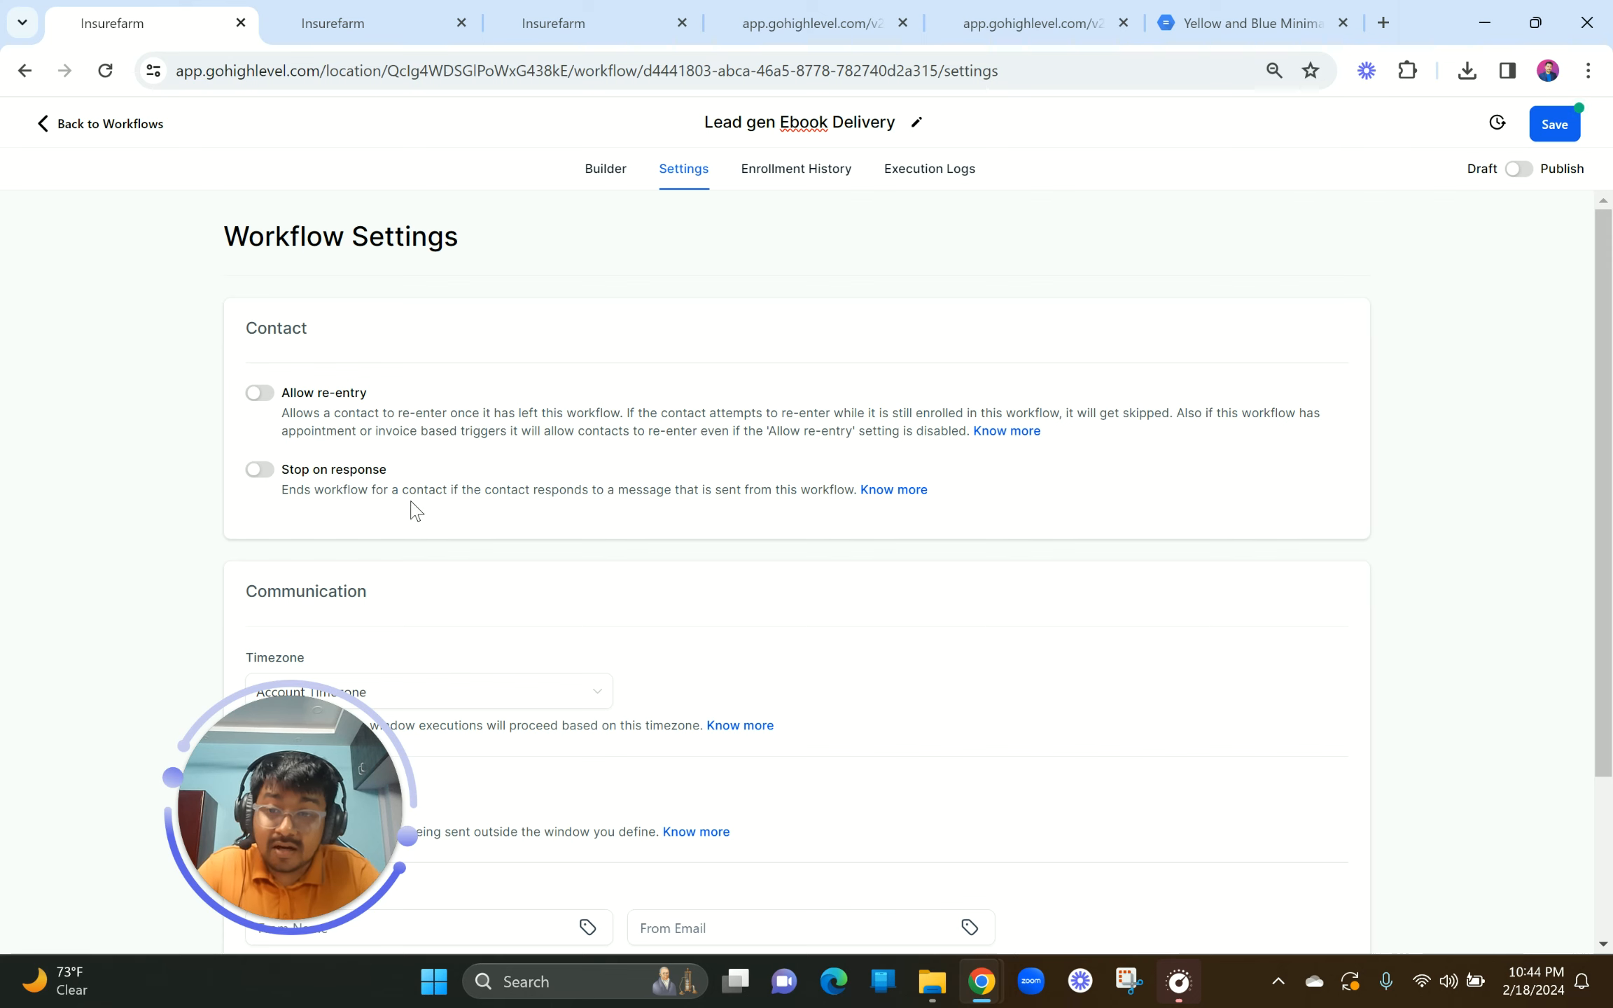
# Step: Toggle Specific Time on and back off, then switch the workflow from Draft to Publish
pyautogui.scroll(-1, 319, 494)
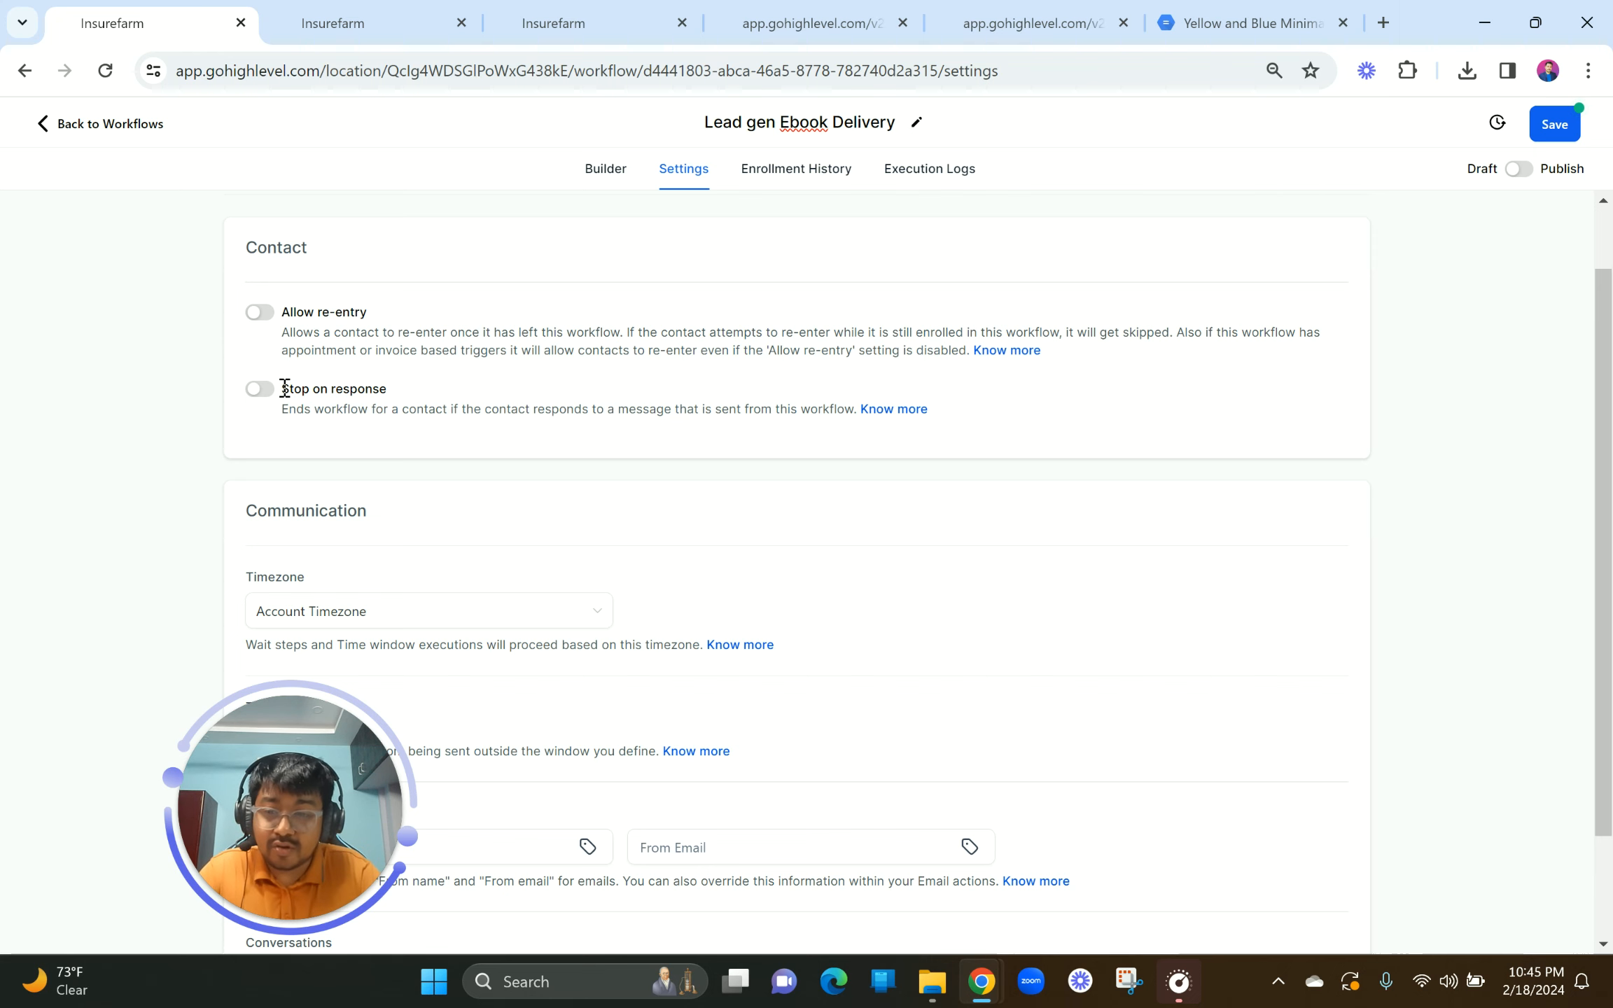
pyautogui.scroll(-2, 677, 642)
pyautogui.moveTo(364, 773); pyautogui.dragTo(1220, 475)
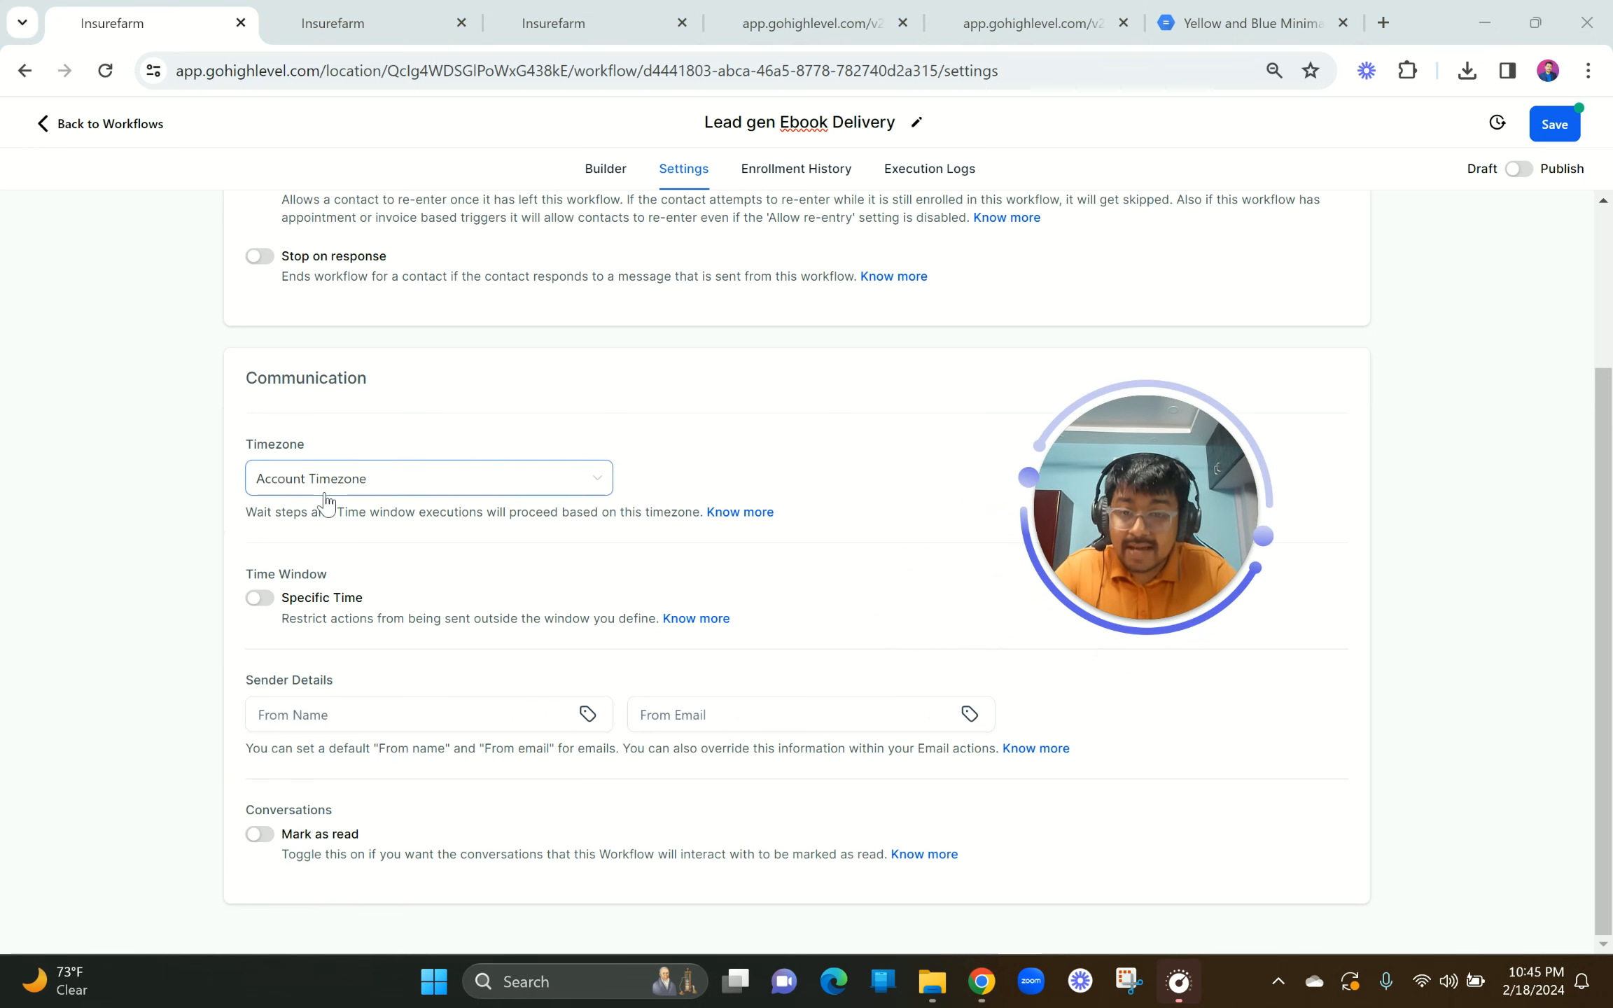
pyautogui.click(256, 602)
pyautogui.click(257, 601)
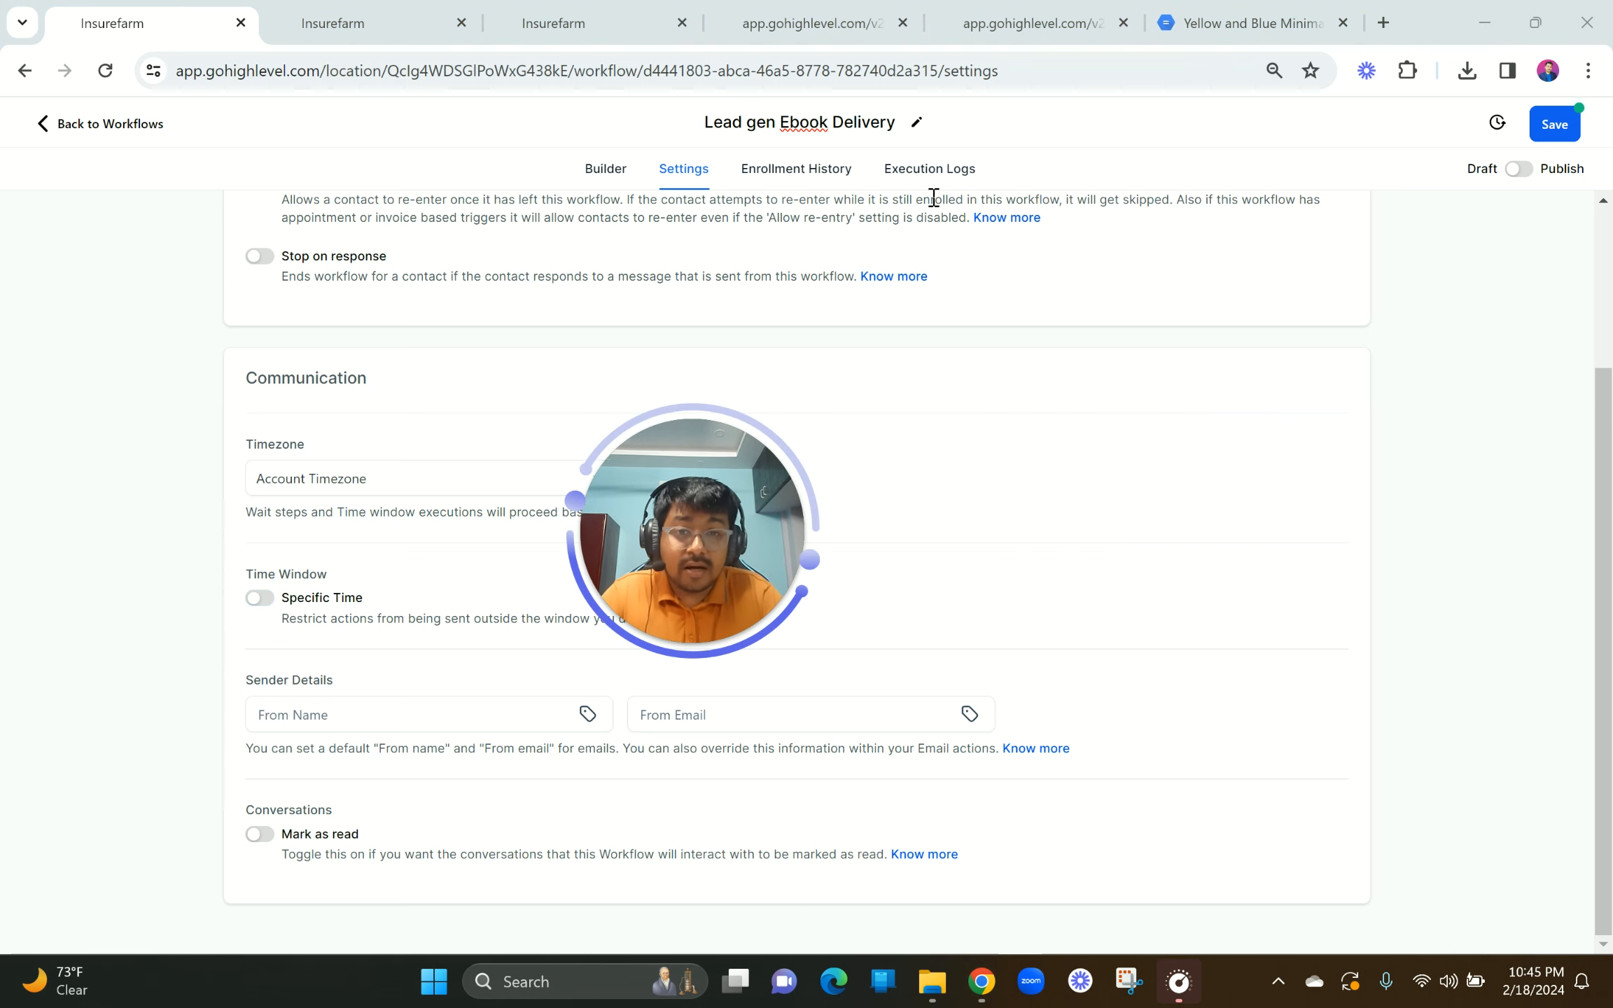
pyautogui.click(1519, 171)
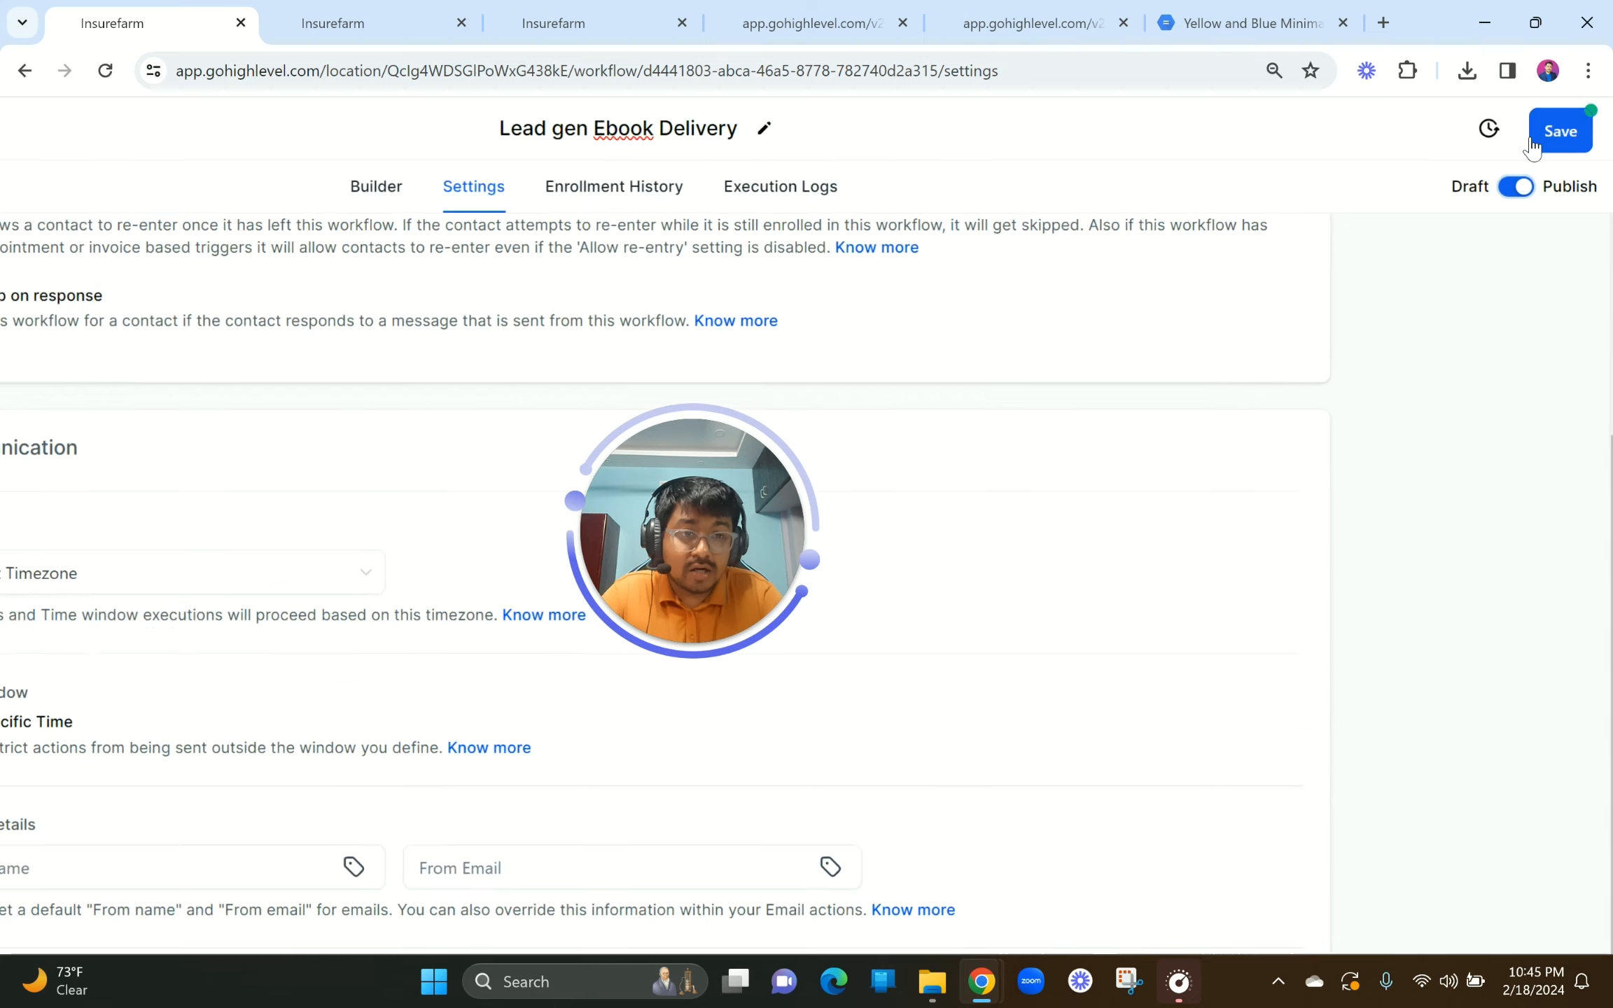
# Step: Save the published Lead gen Ebook Delivery workflow and go back to Workflows
pyautogui.hscroll(1, 1533, 148)
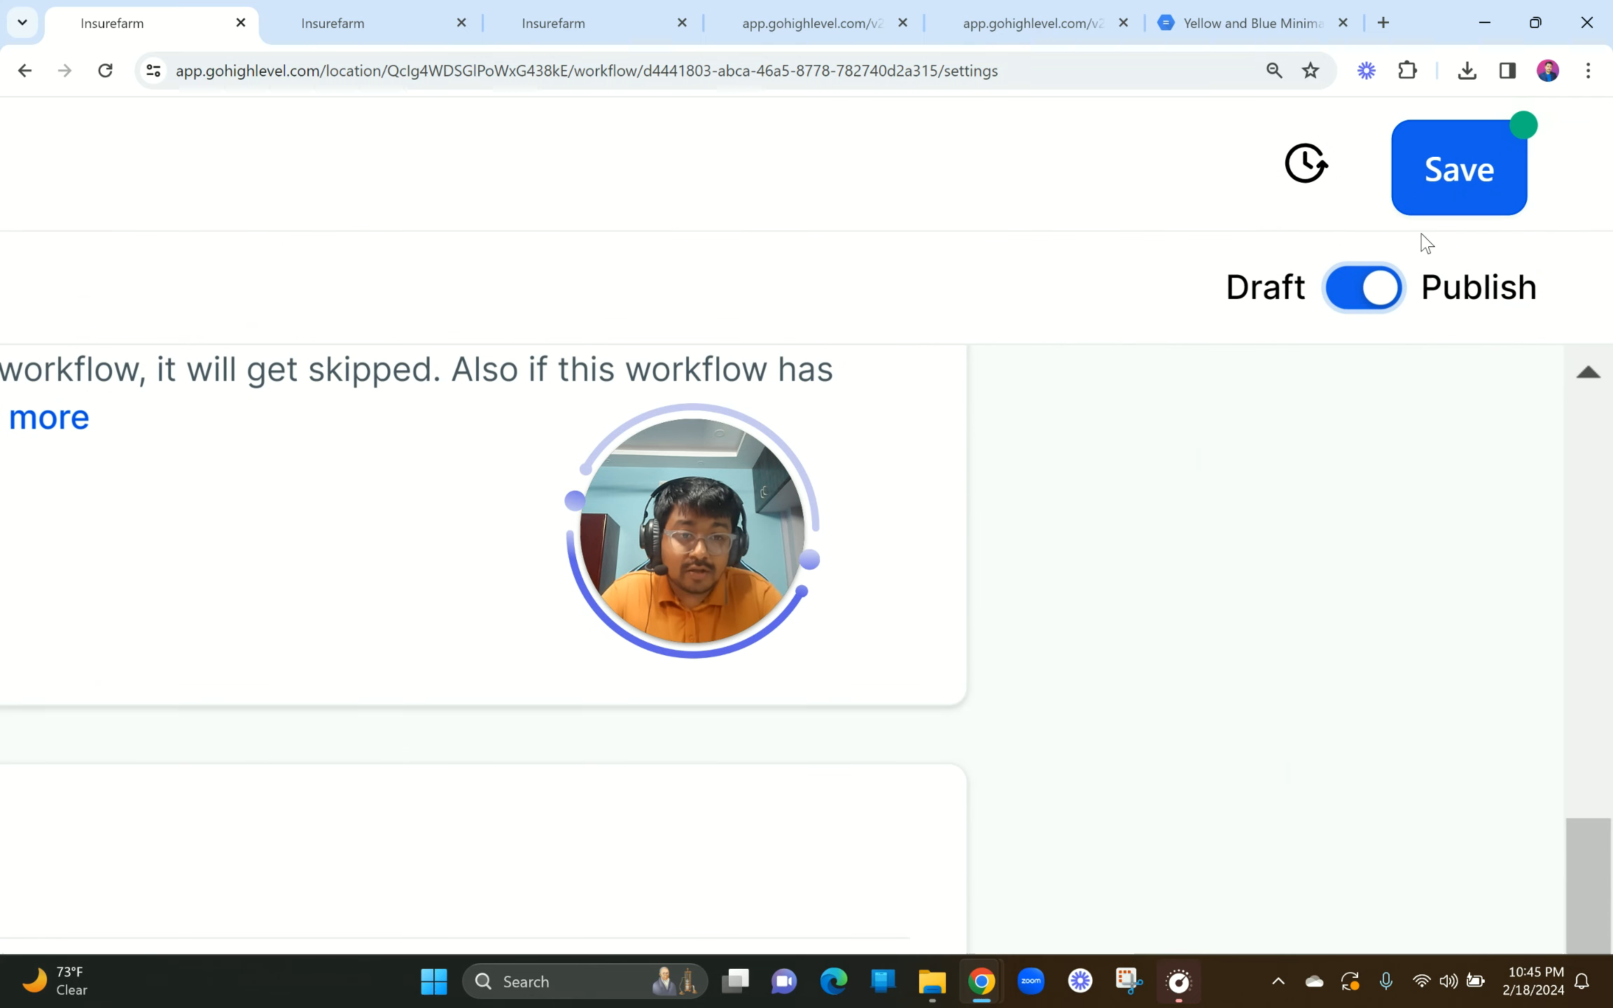
pyautogui.scroll(-5, 1336, 293)
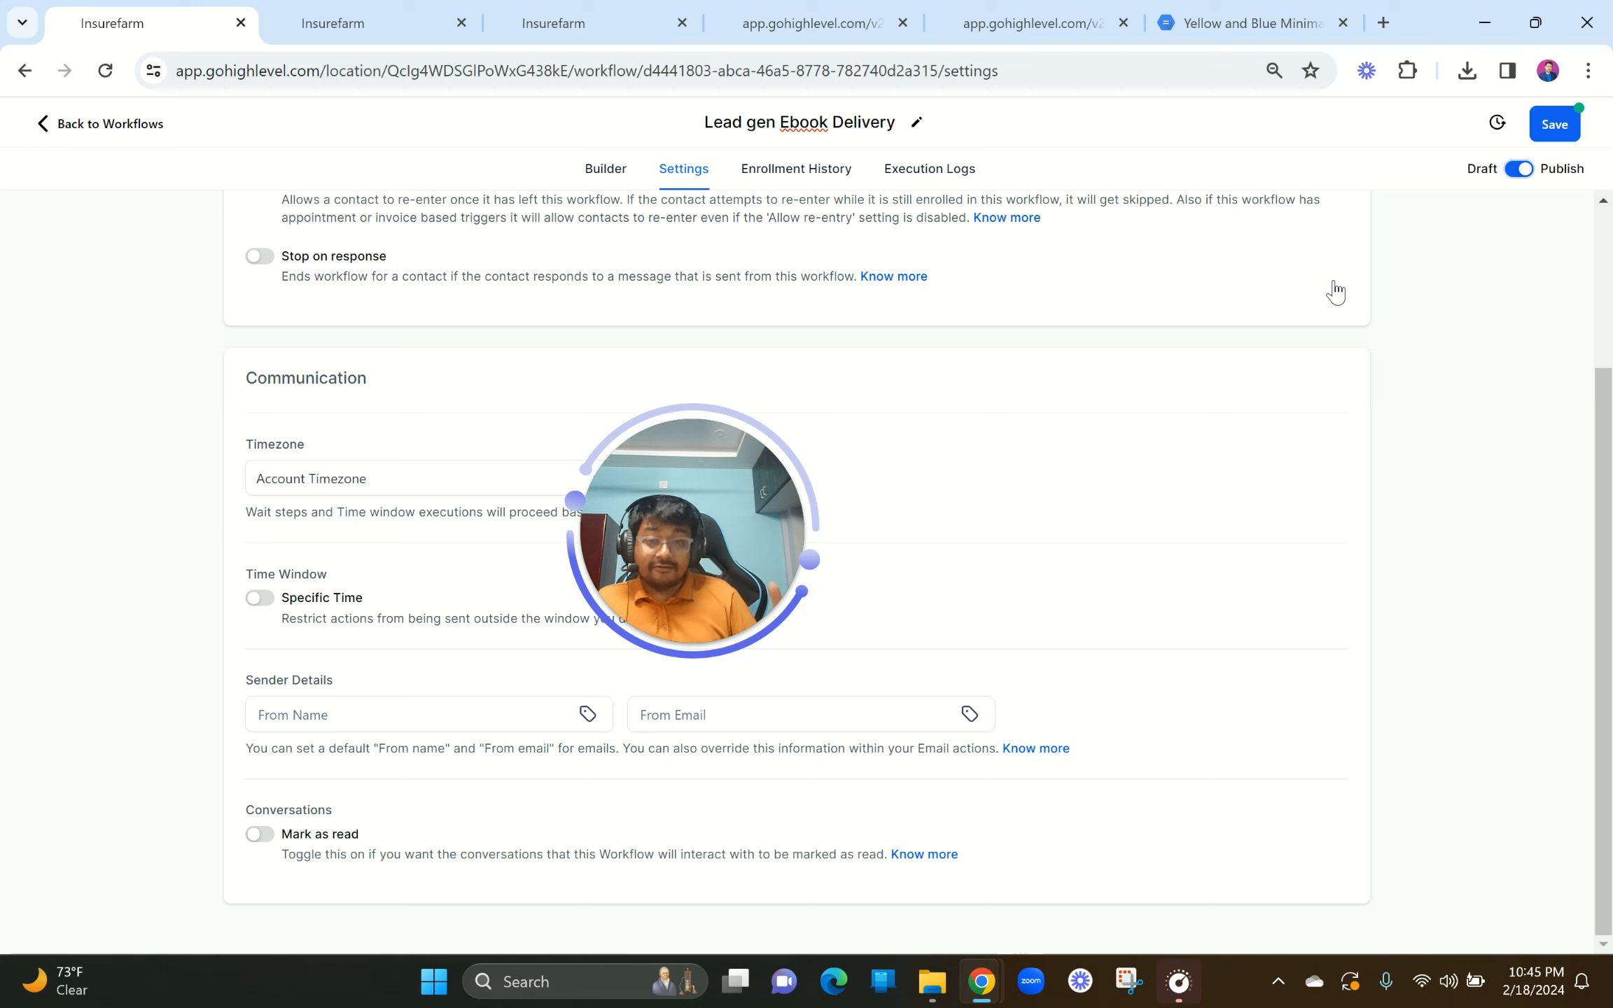
pyautogui.click(1555, 119)
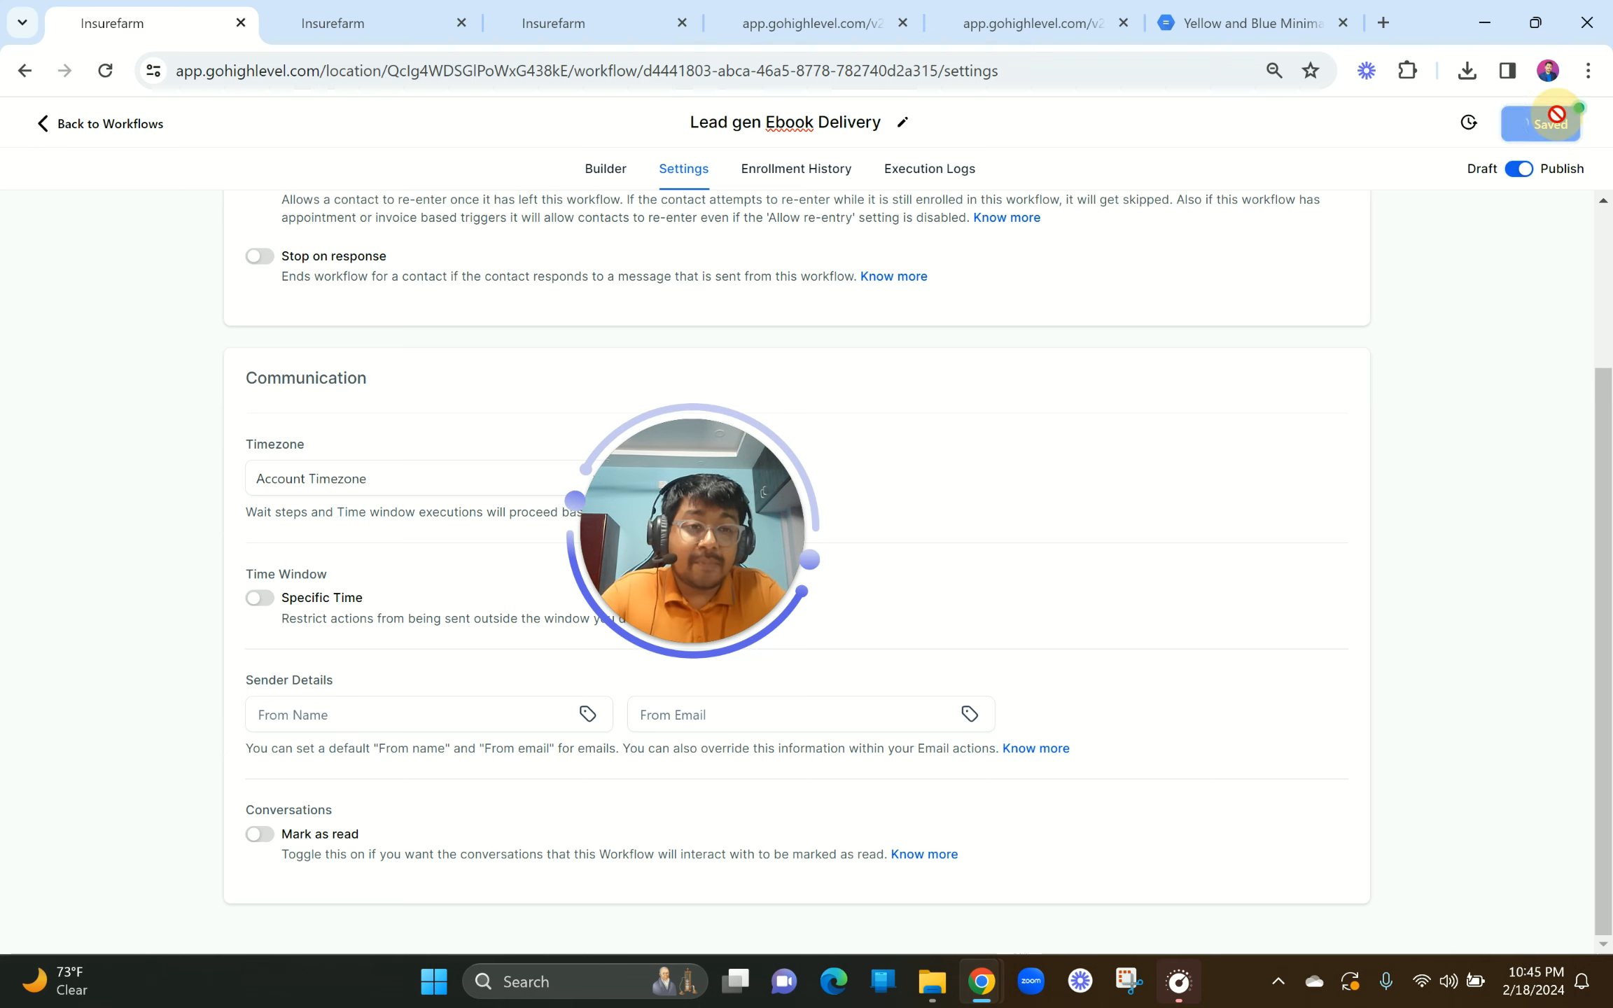
pyautogui.click(42, 126)
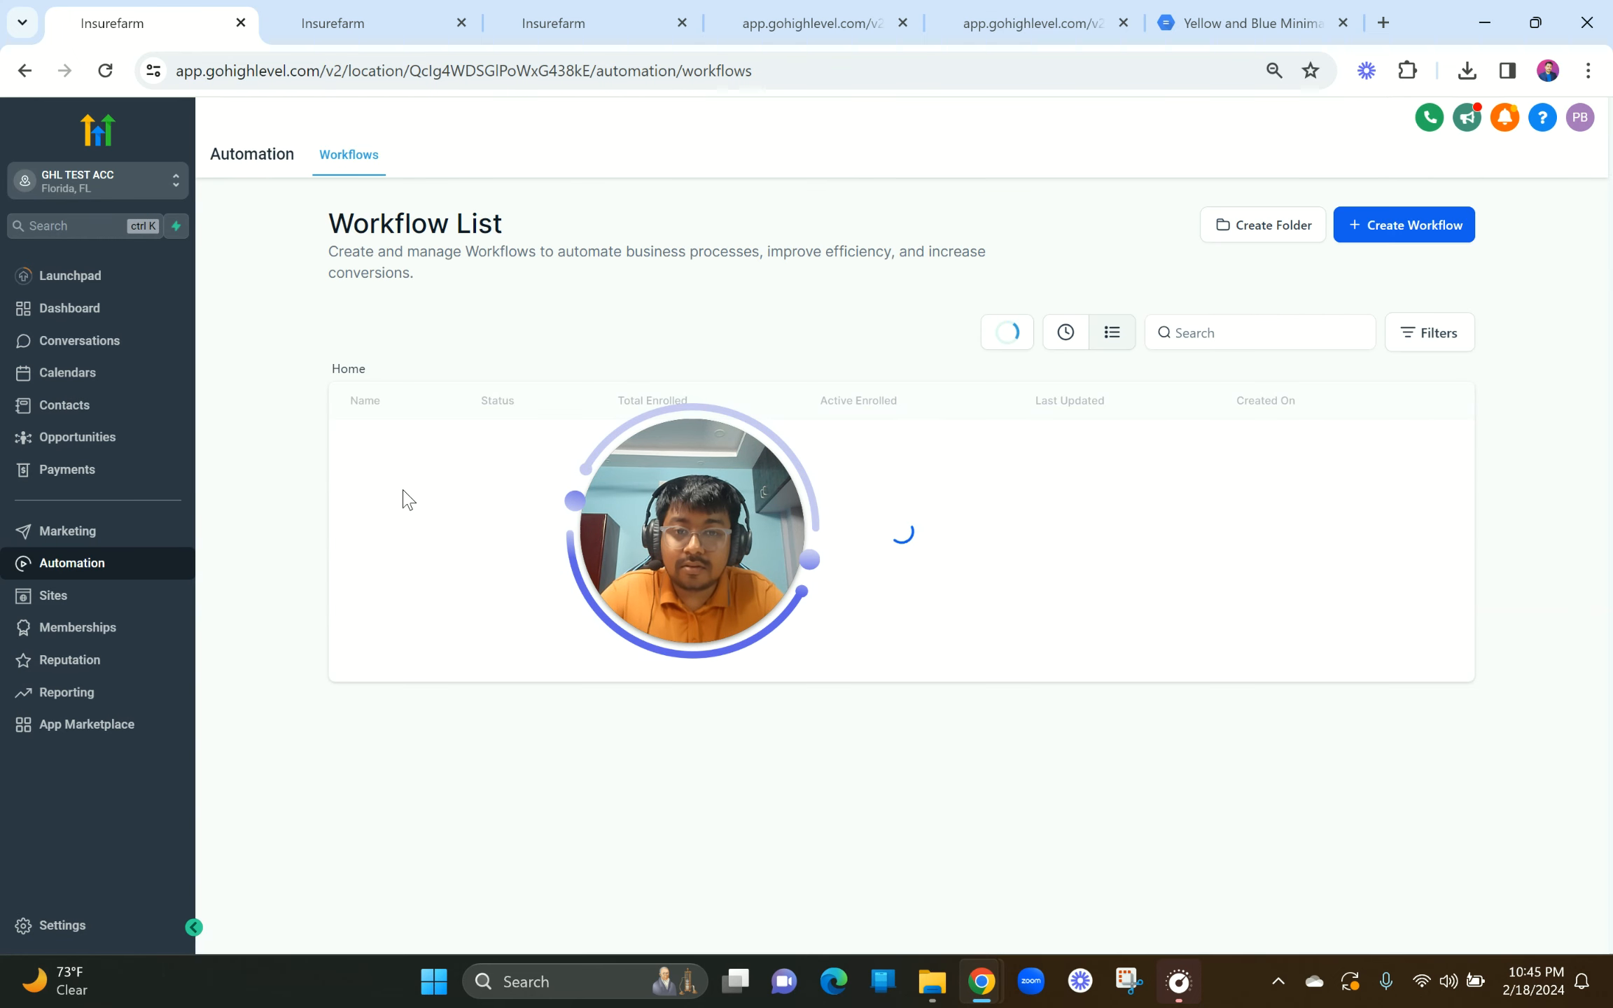
# Step: Preview the ebook funnel homepage 'Unlock the Secrets to Social Media Marketing Success' in a new tab
pyautogui.moveTo(634, 502); pyautogui.dragTo(320, 343)
pyautogui.moveTo(387, 387); pyautogui.dragTo(510, 673)
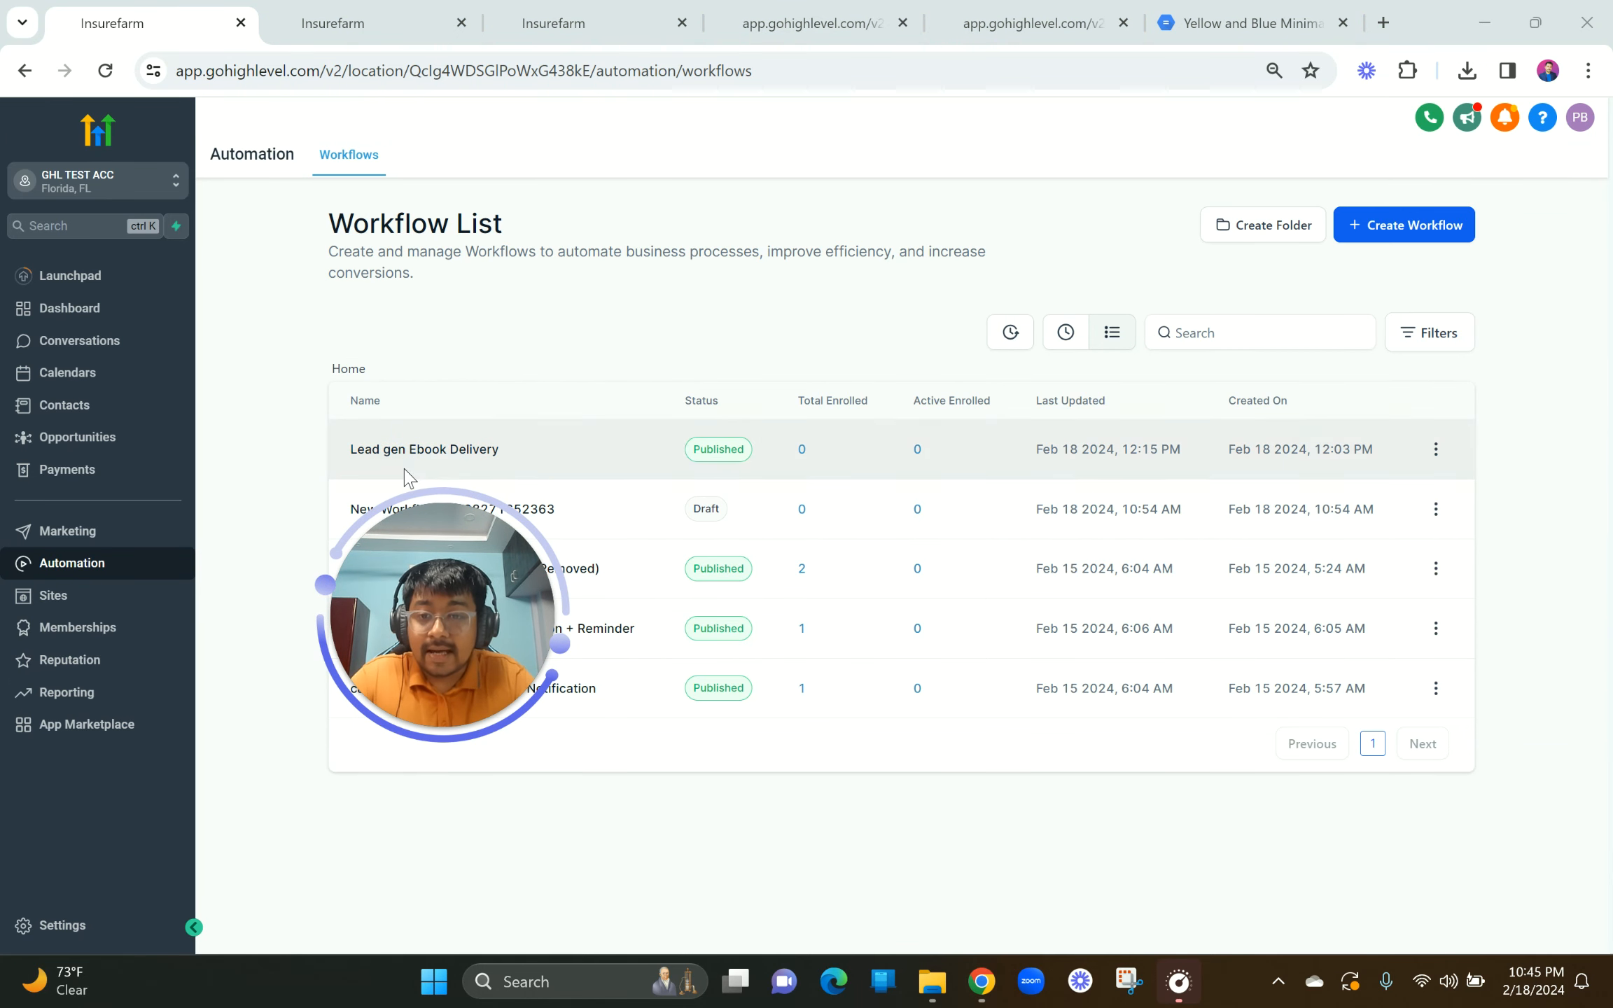
pyautogui.click(378, 22)
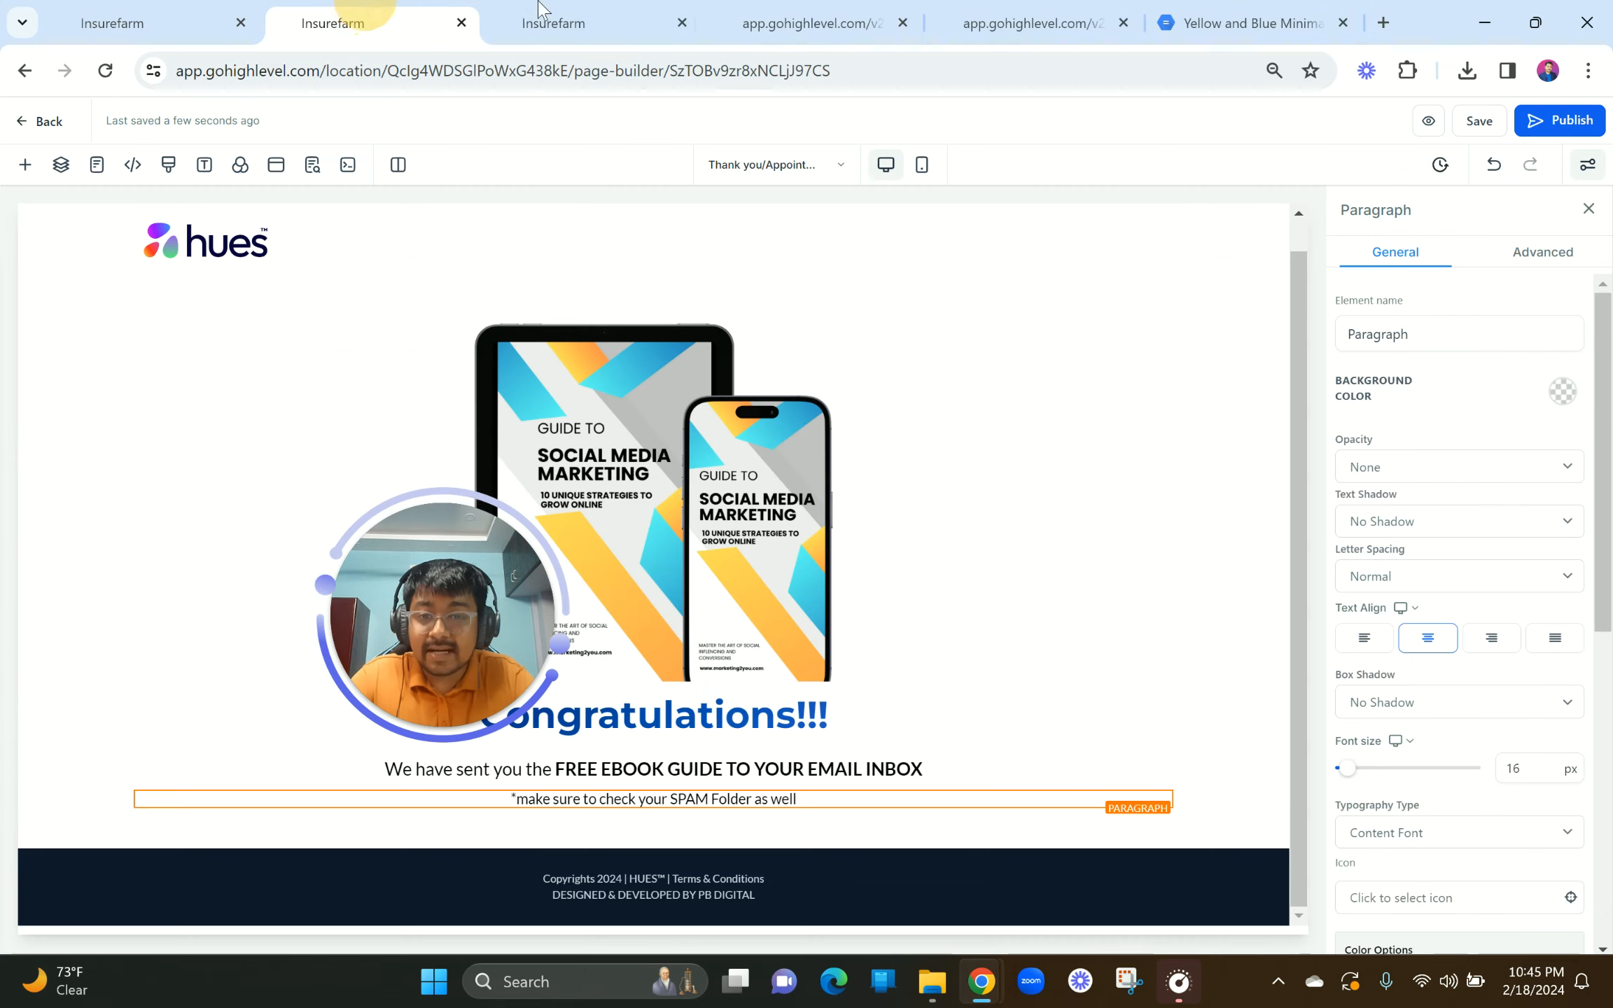
pyautogui.click(539, 22)
pyautogui.click(389, 14)
pyautogui.click(514, 16)
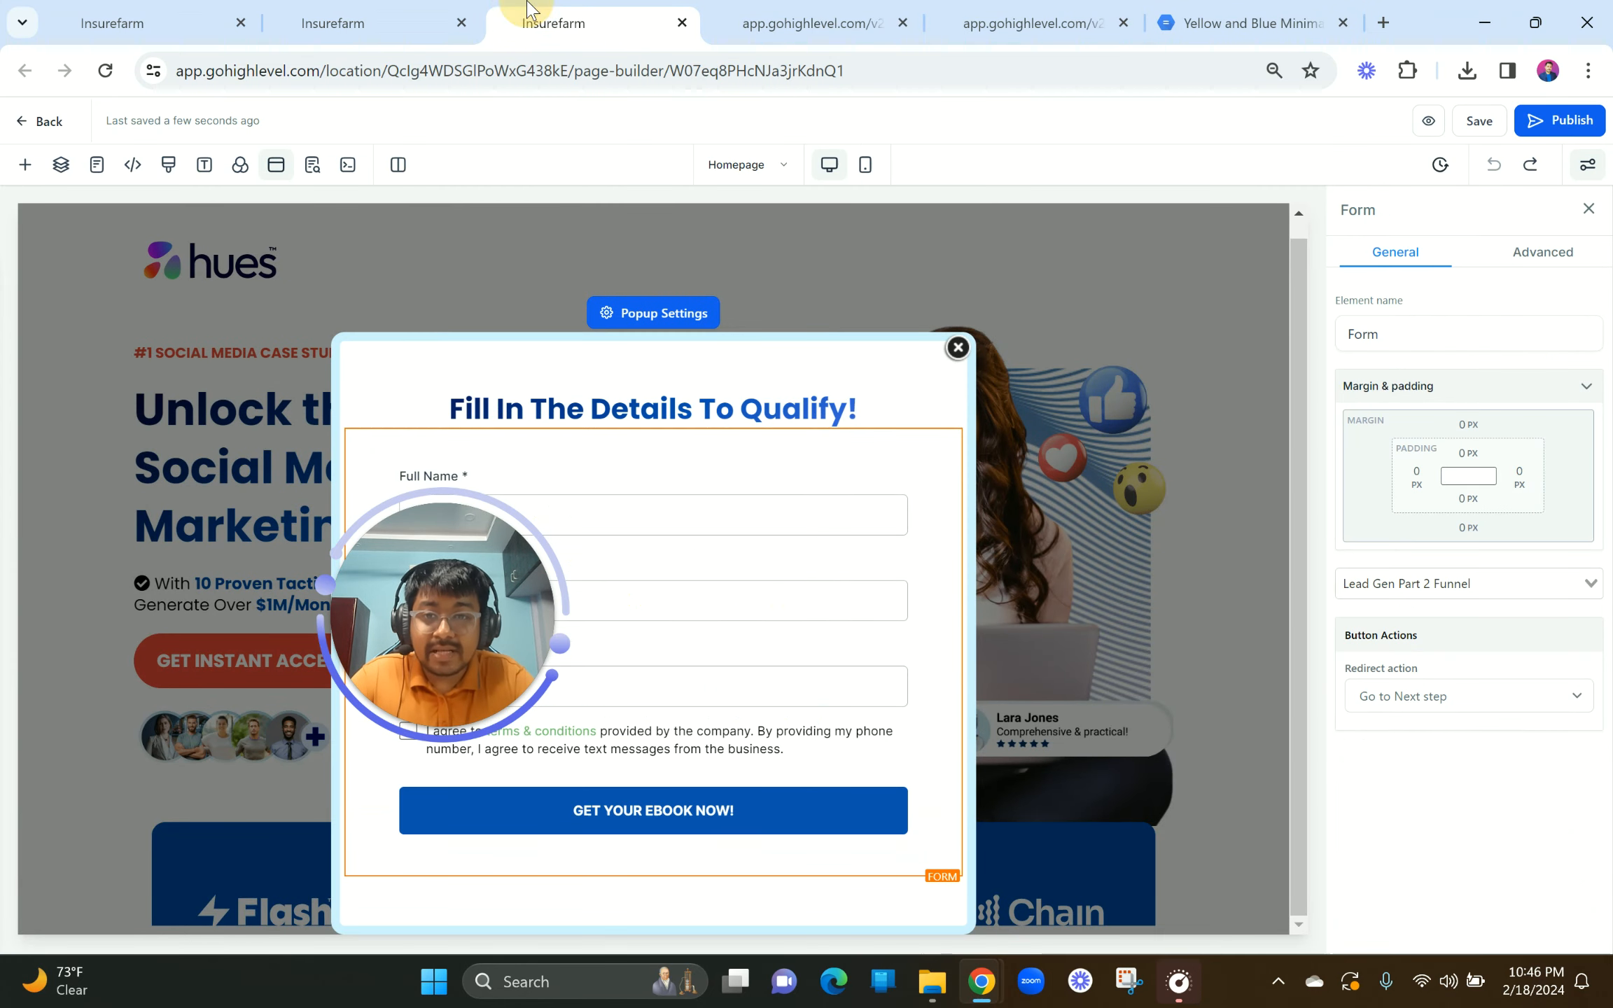
pyautogui.click(1429, 122)
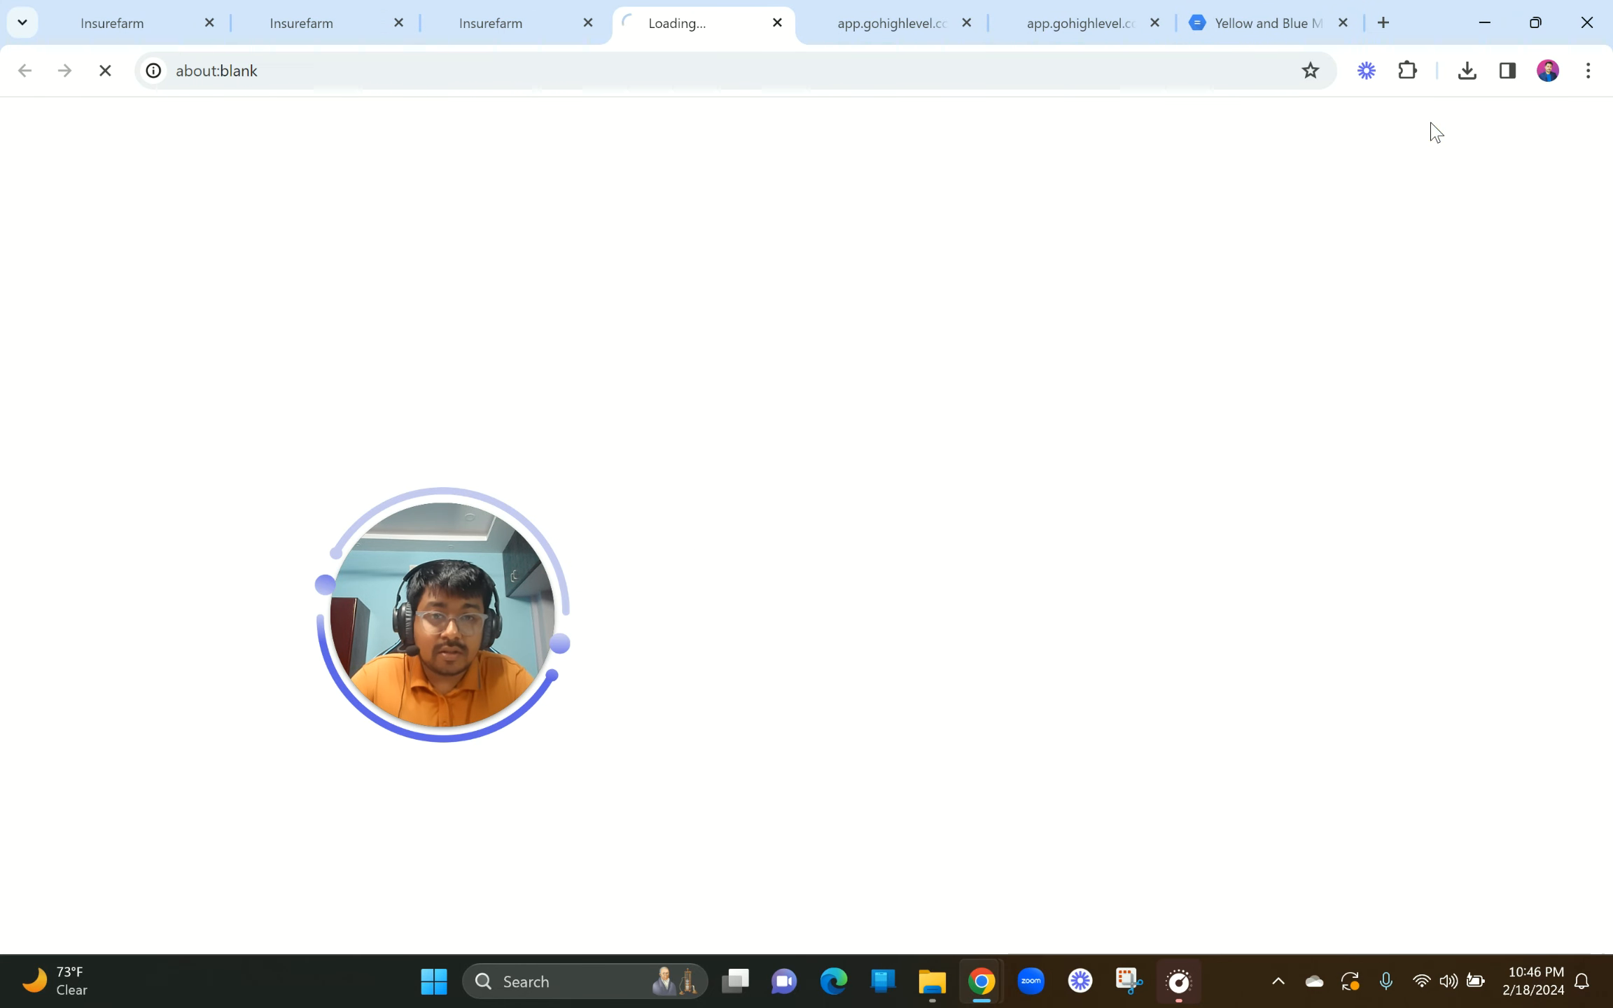
pyautogui.click(441, 20)
pyautogui.click(392, 20)
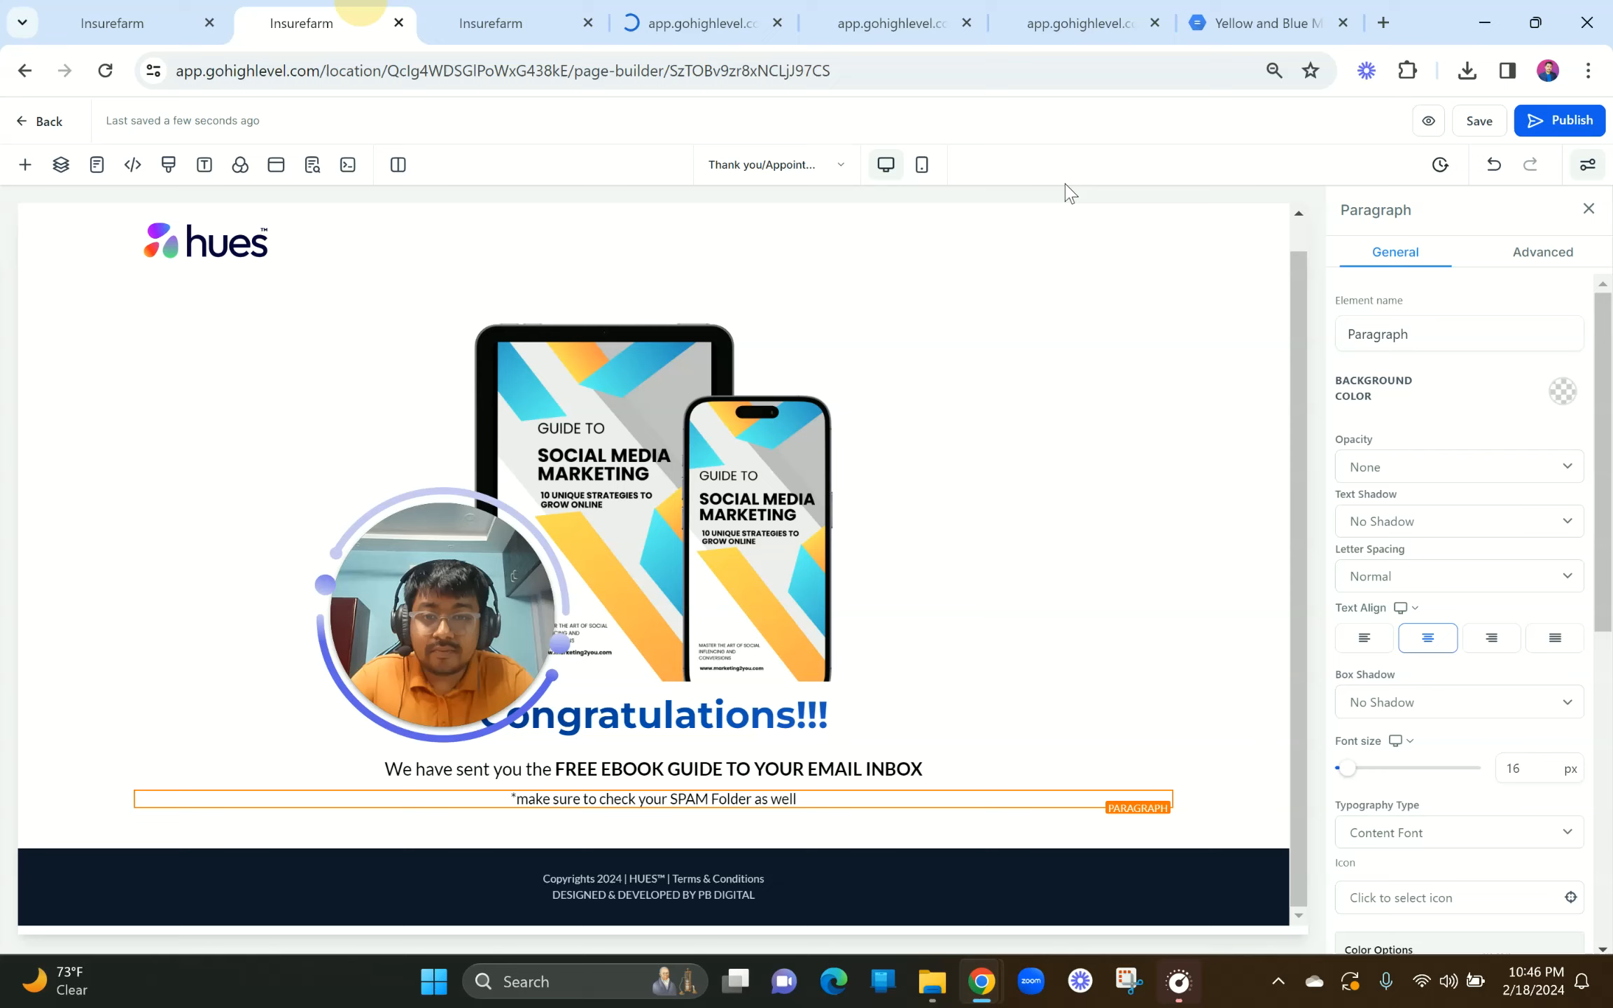
pyautogui.click(1430, 123)
pyautogui.click(790, 23)
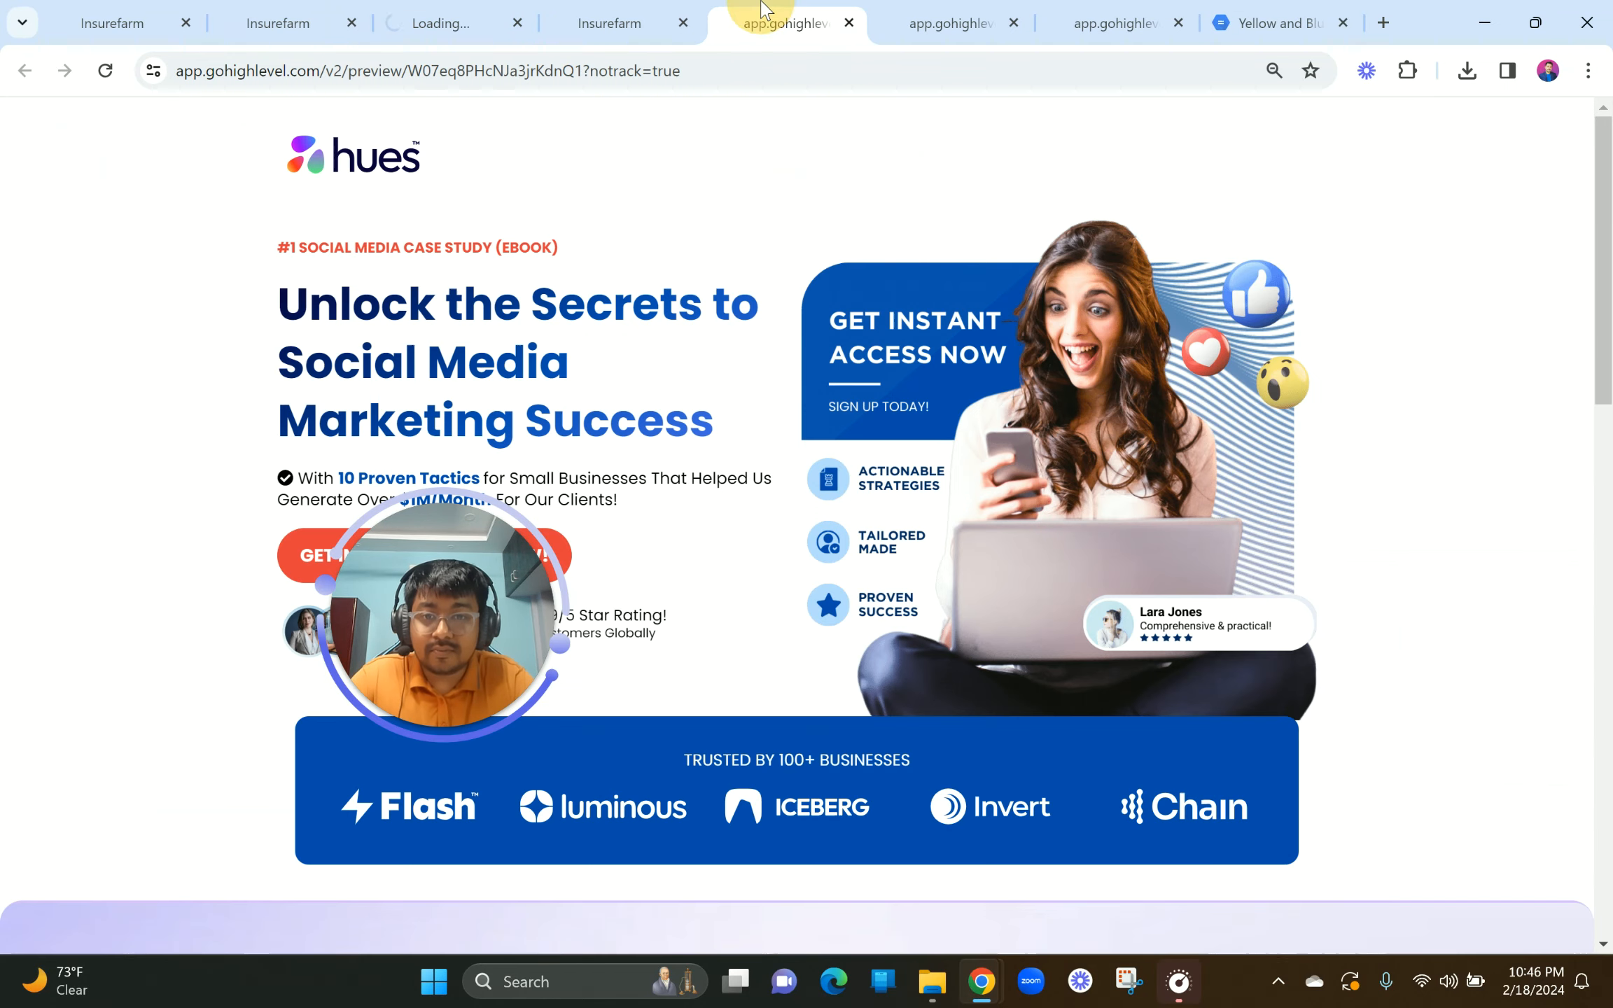
# Step: On the landing page preview, open the GET INSTANT ACCESS NOW! sign-up popup
pyautogui.click(655, 10)
pyautogui.click(779, 17)
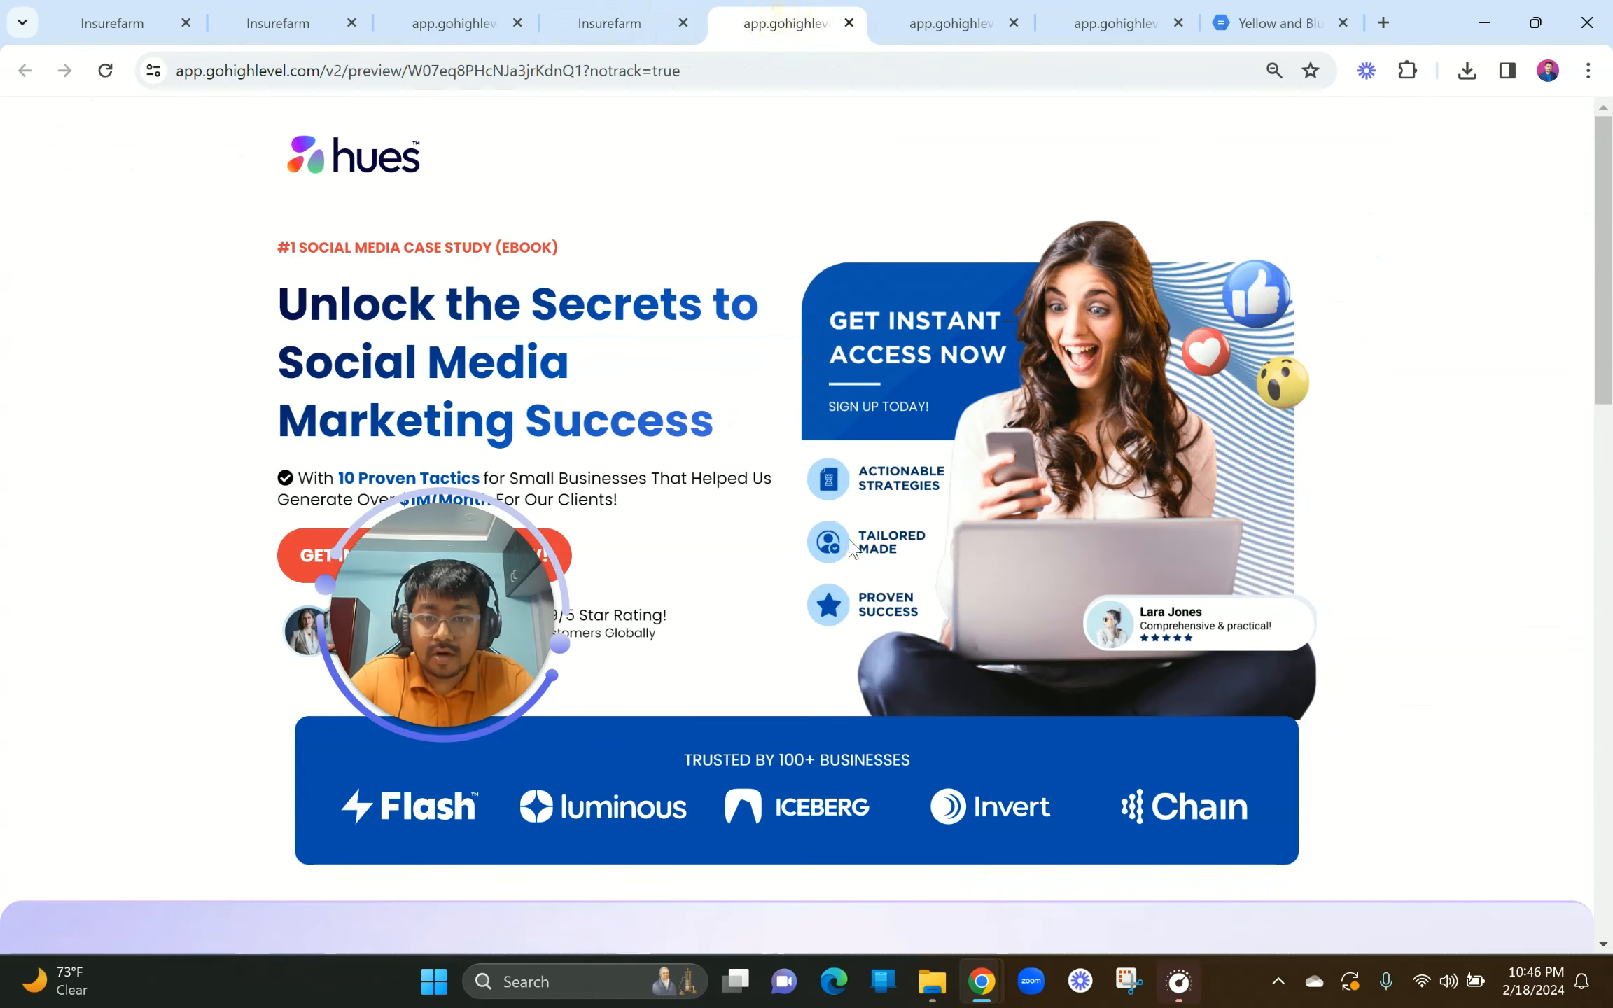
pyautogui.scroll(-15, 850, 539)
pyautogui.scroll(10, 850, 540)
pyautogui.scroll(9, 850, 540)
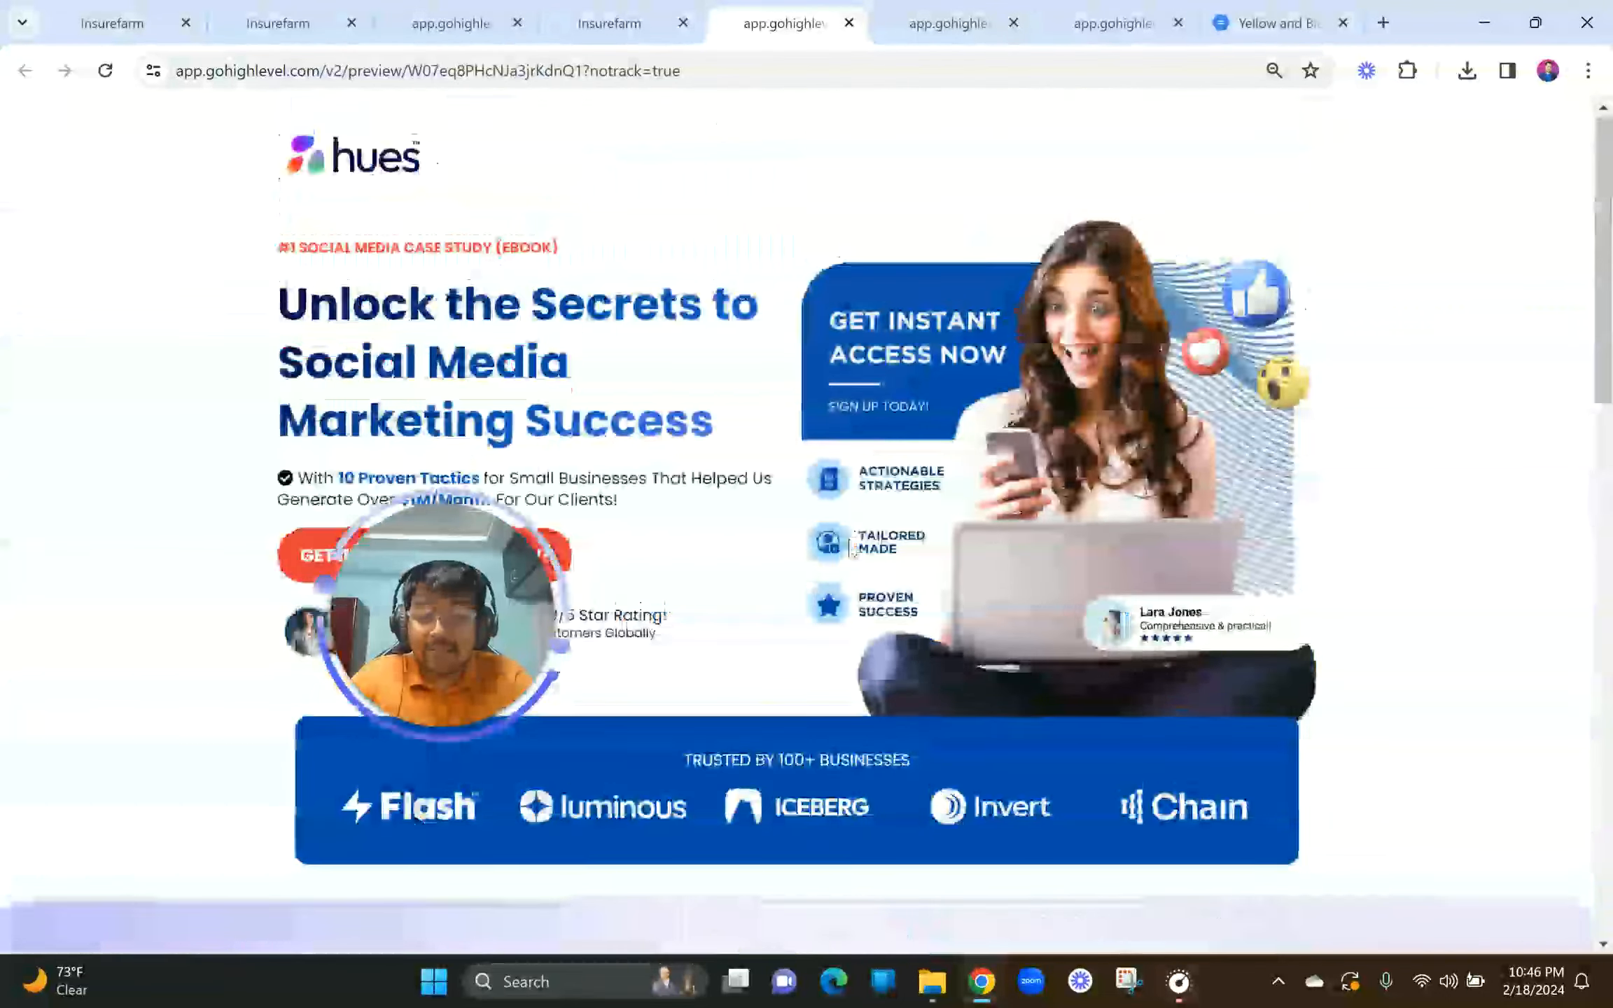
pyautogui.scroll(-4, 849, 546)
pyautogui.scroll(1, 770, 490)
pyautogui.click(516, 308)
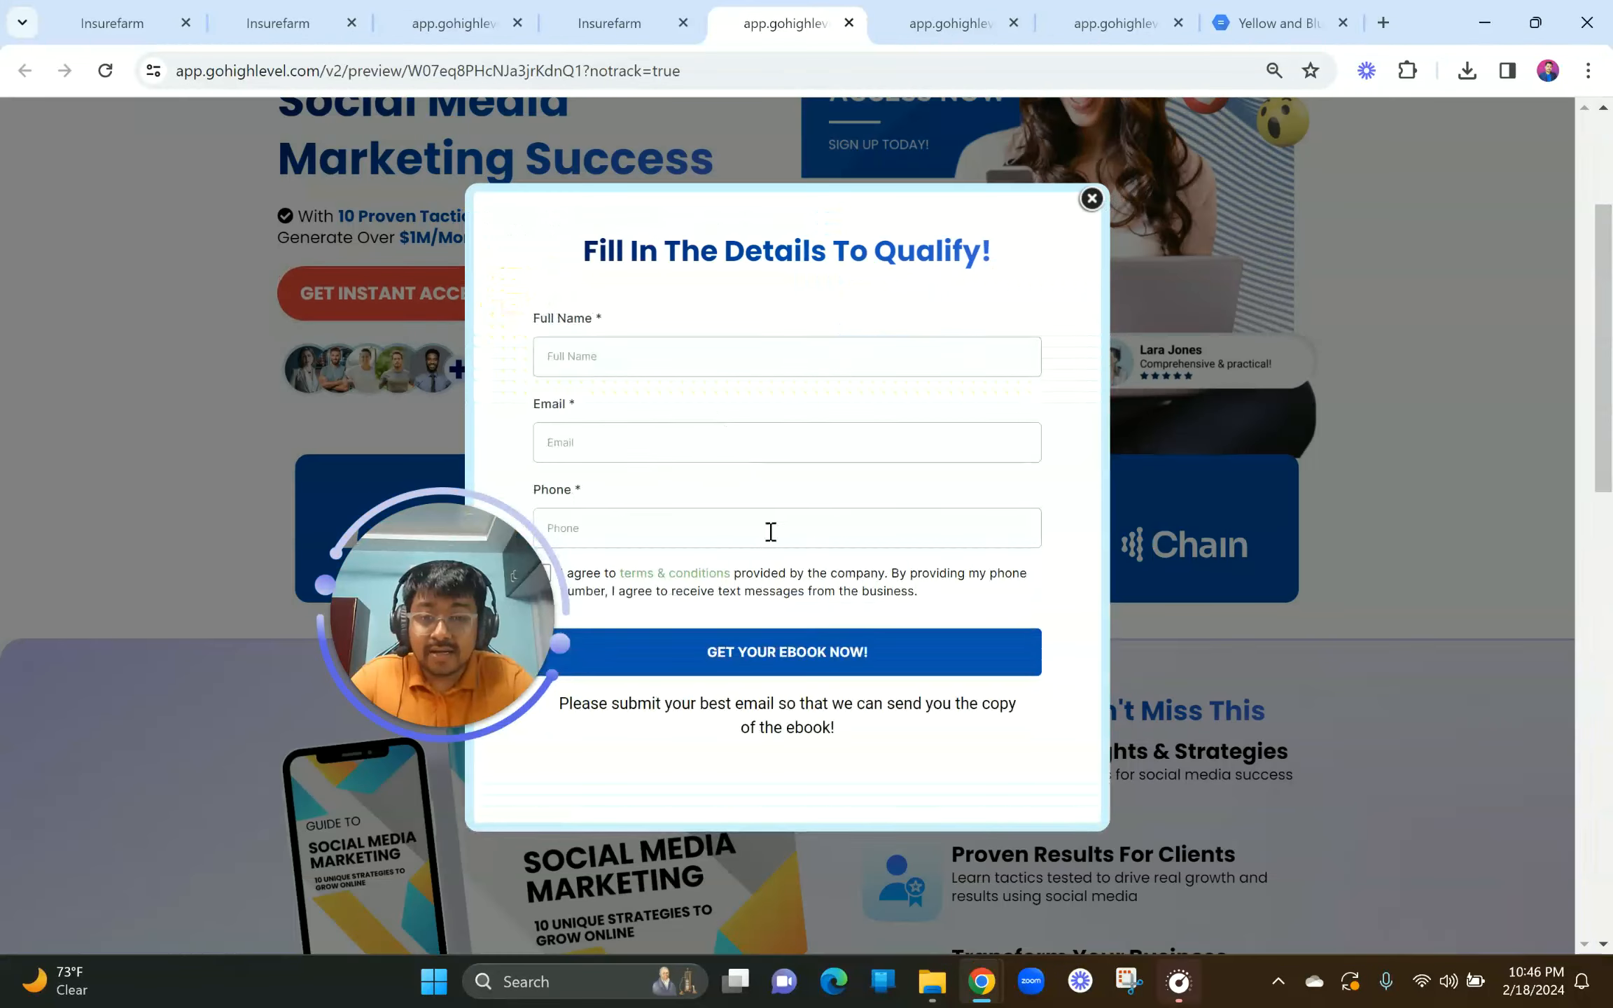
# Step: Submit the popup with a test contact's name, email and phone, accepting the terms
pyautogui.click(604, 346)
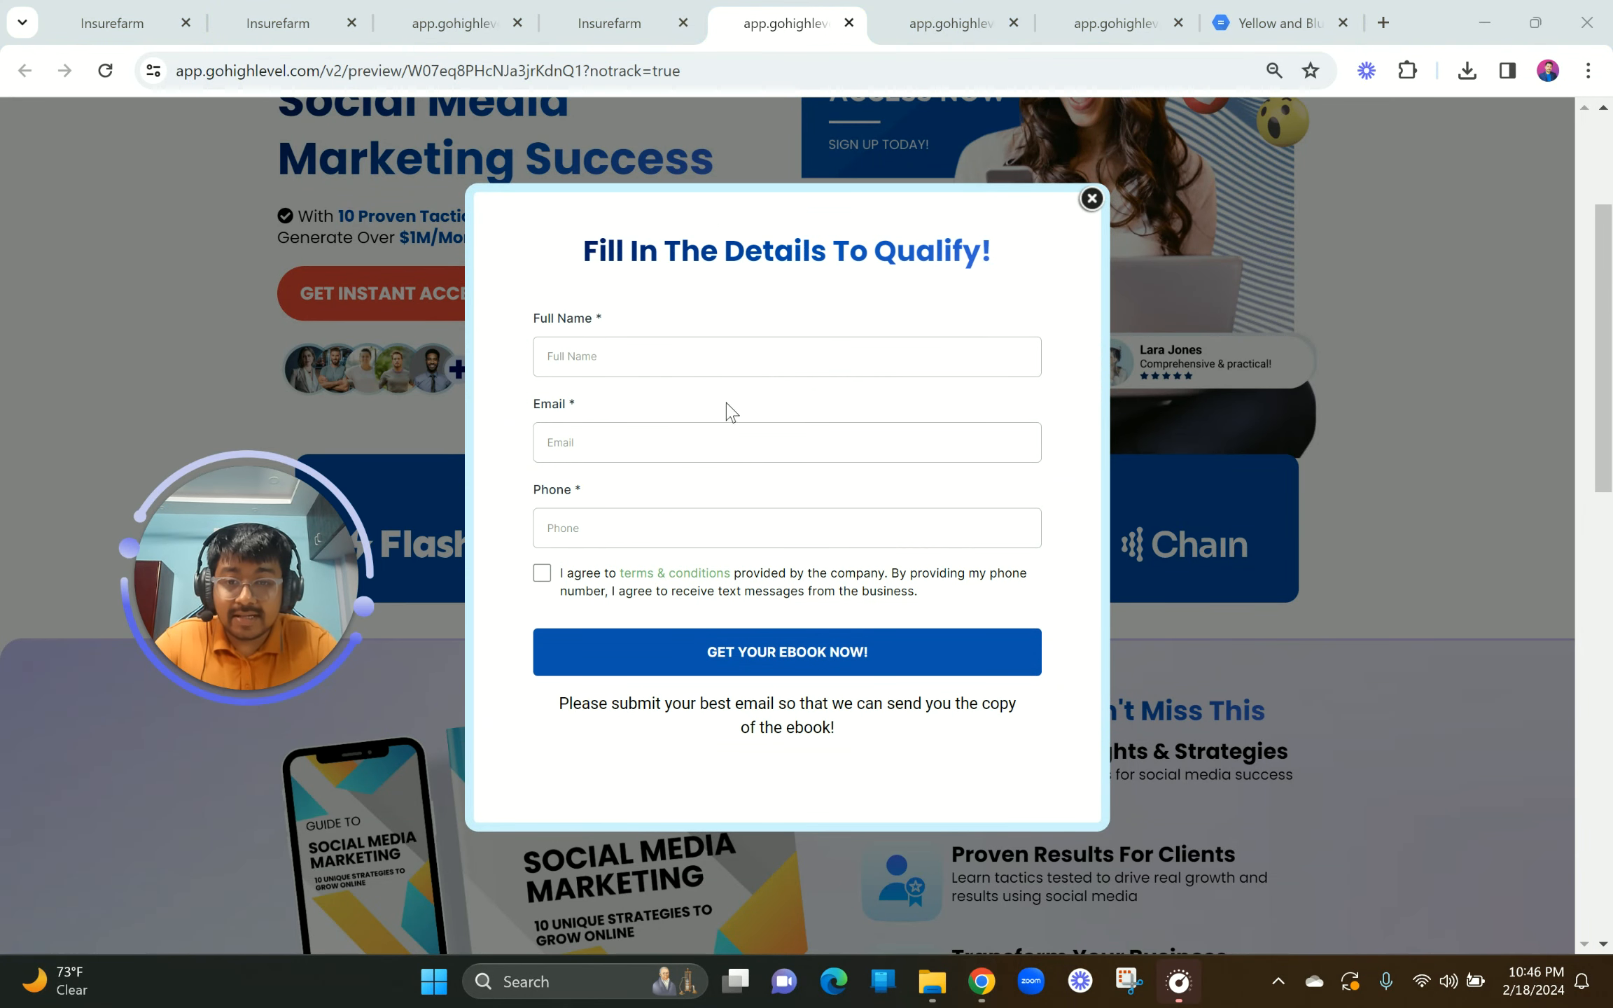
pyautogui.click(714, 412)
pyautogui.click(616, 445)
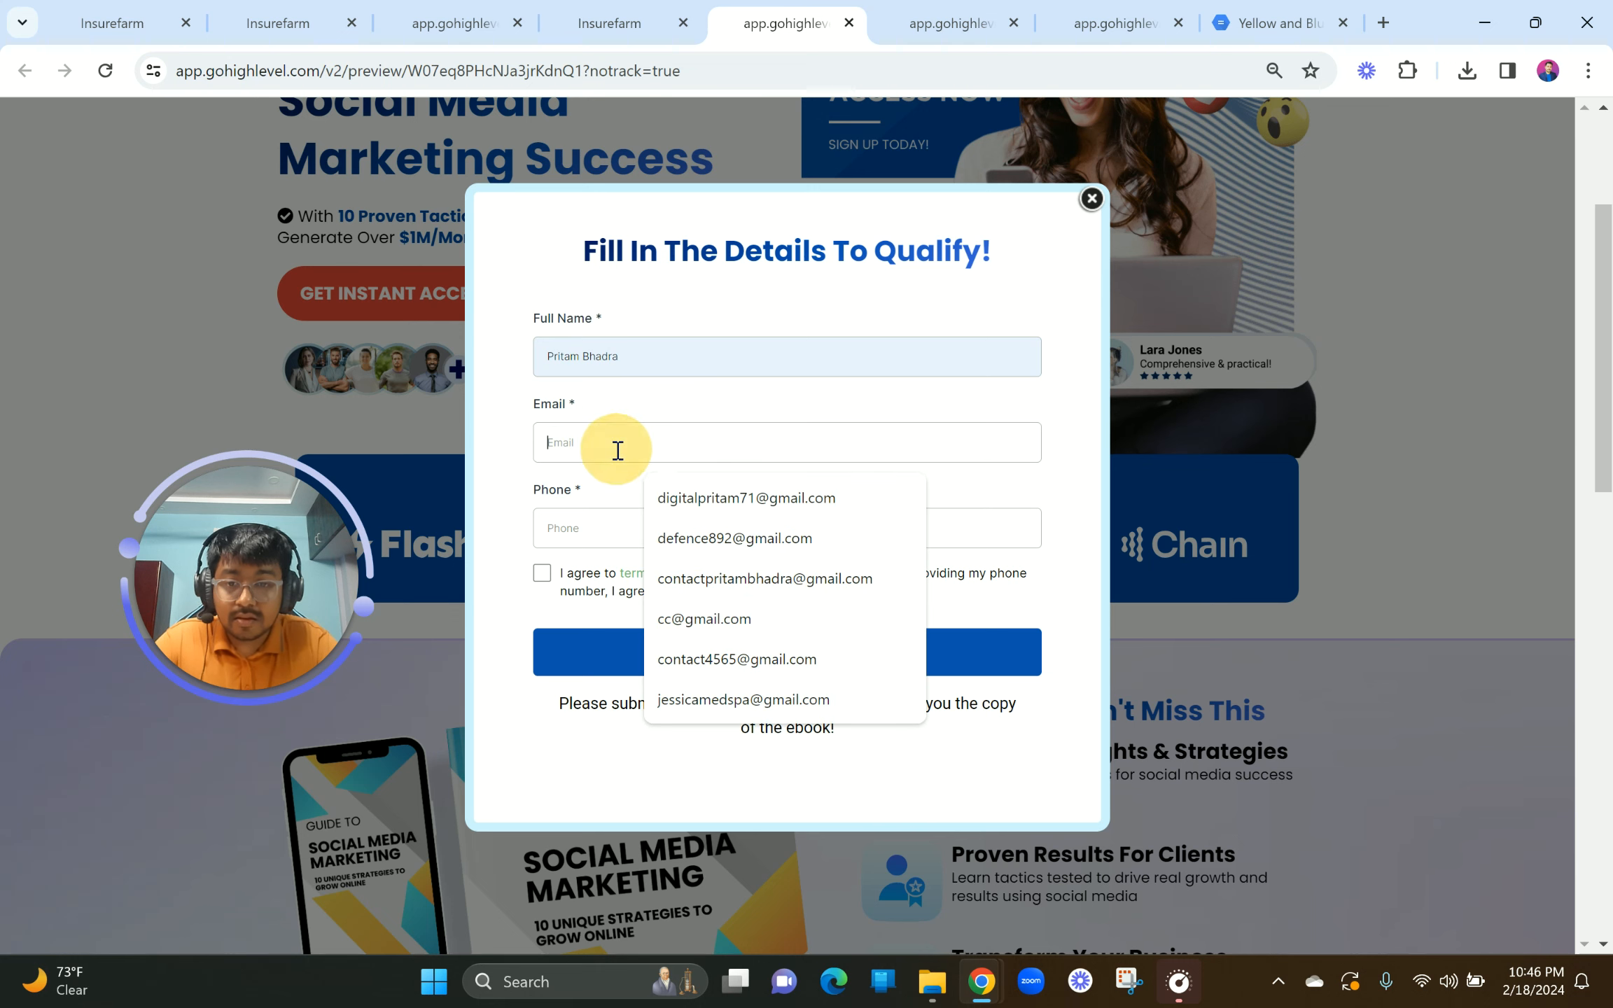
pyautogui.click(714, 498)
pyautogui.click(610, 516)
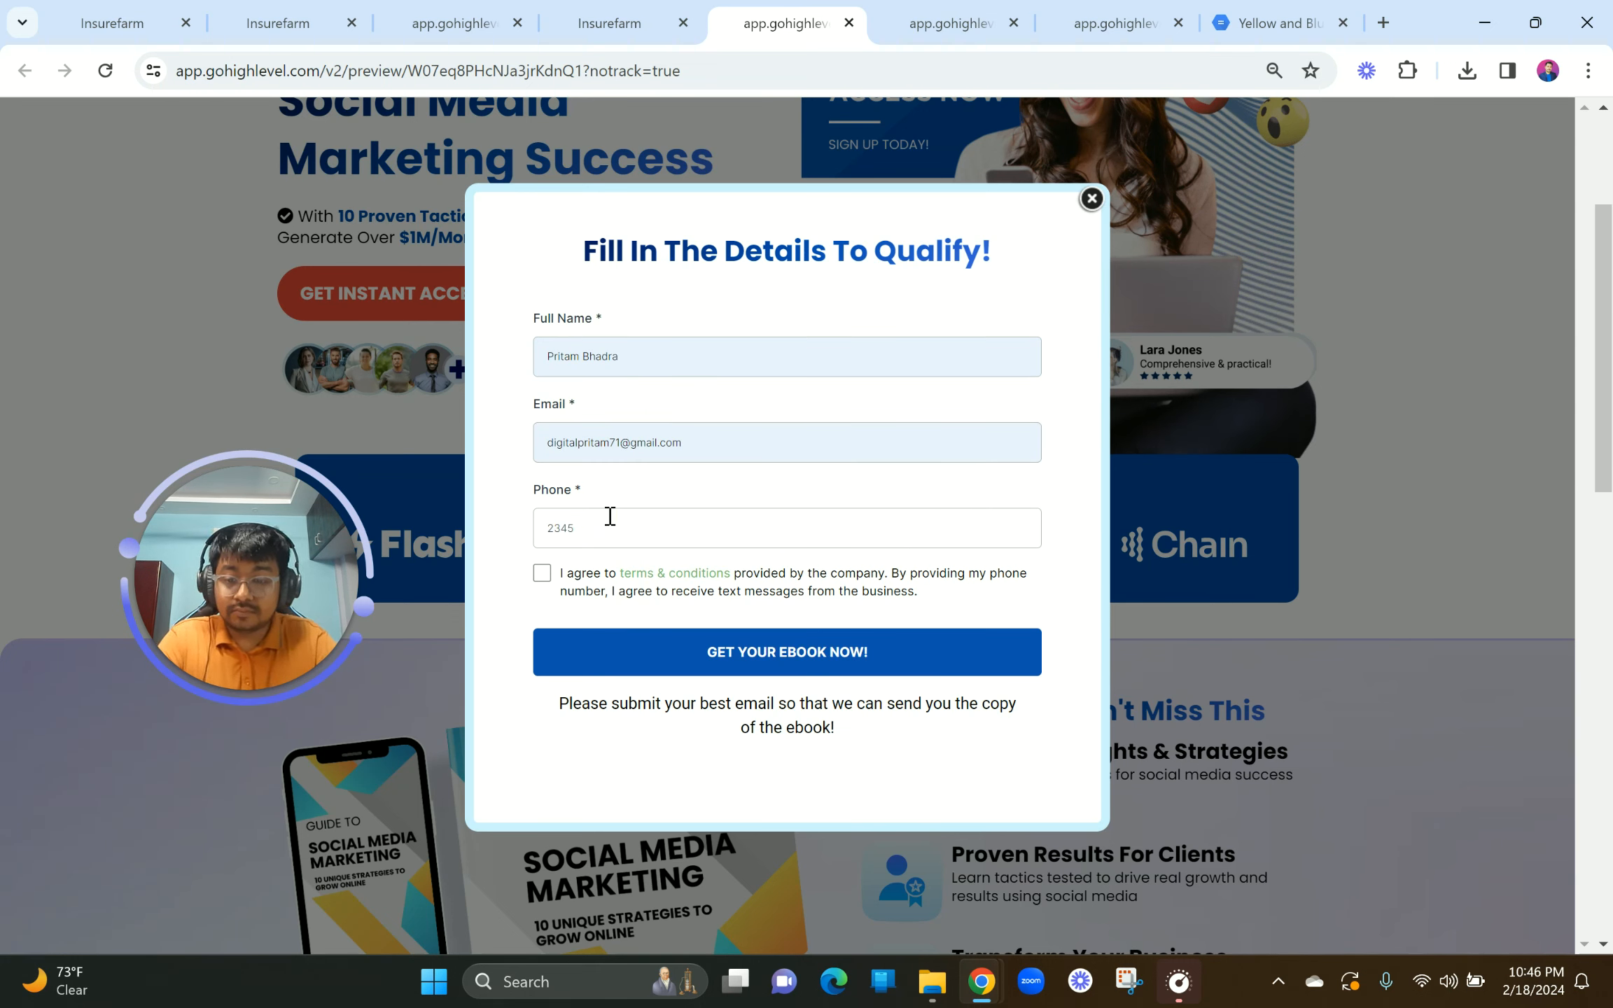
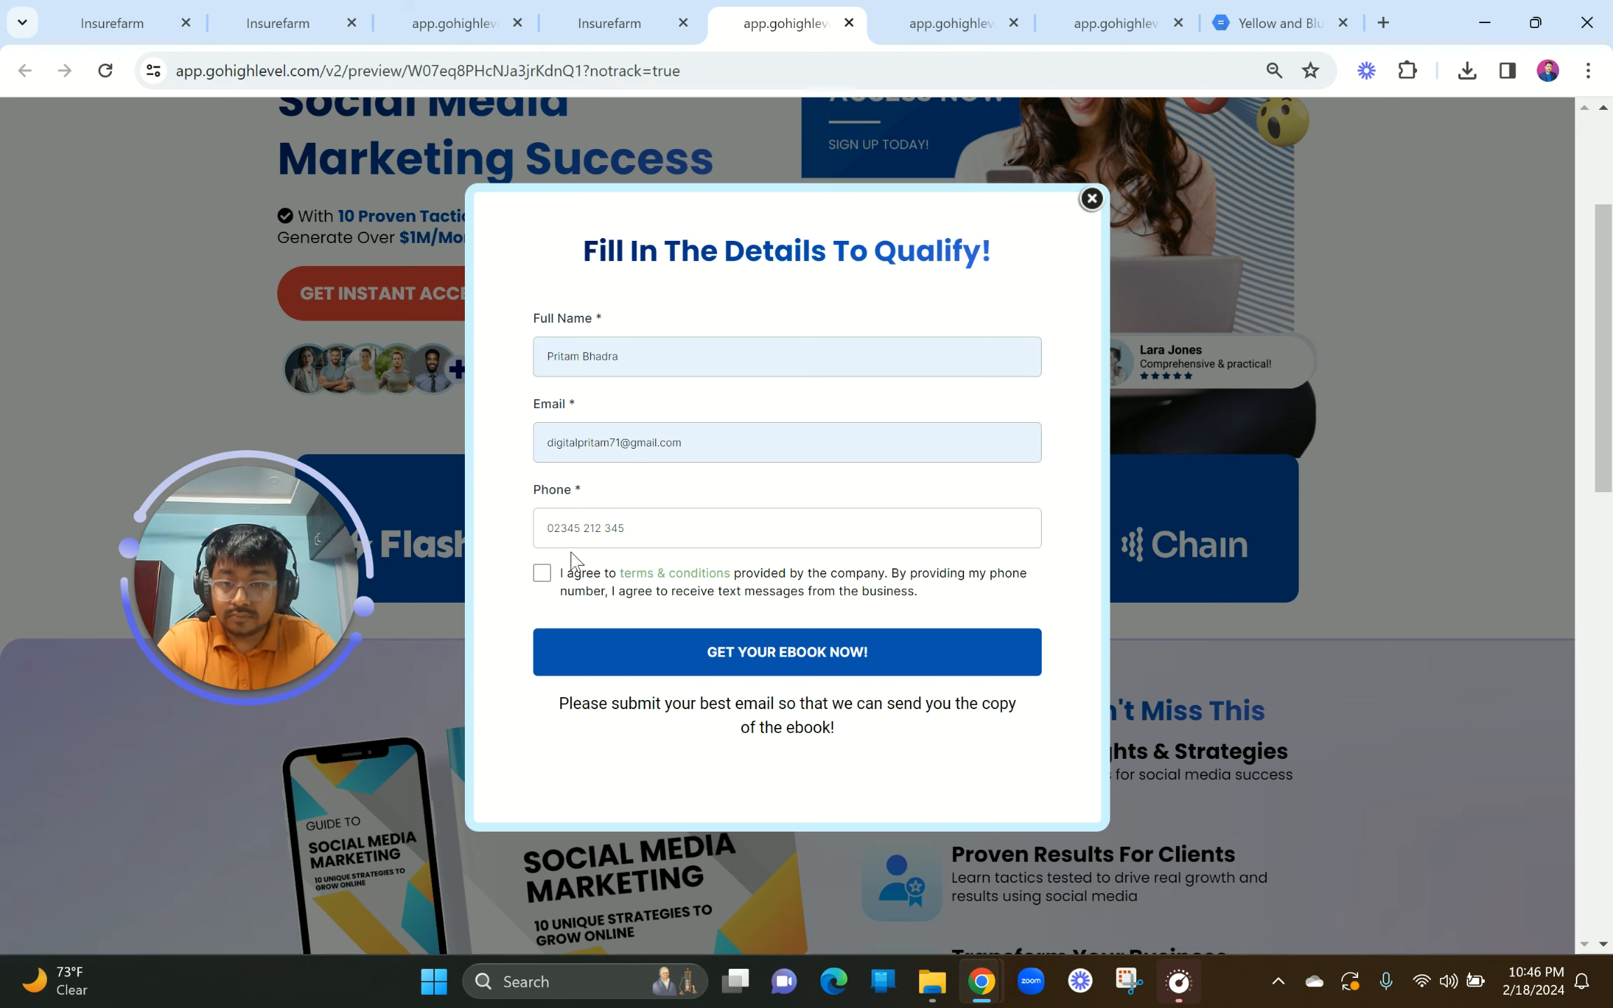
pyautogui.click(545, 576)
pyautogui.click(807, 665)
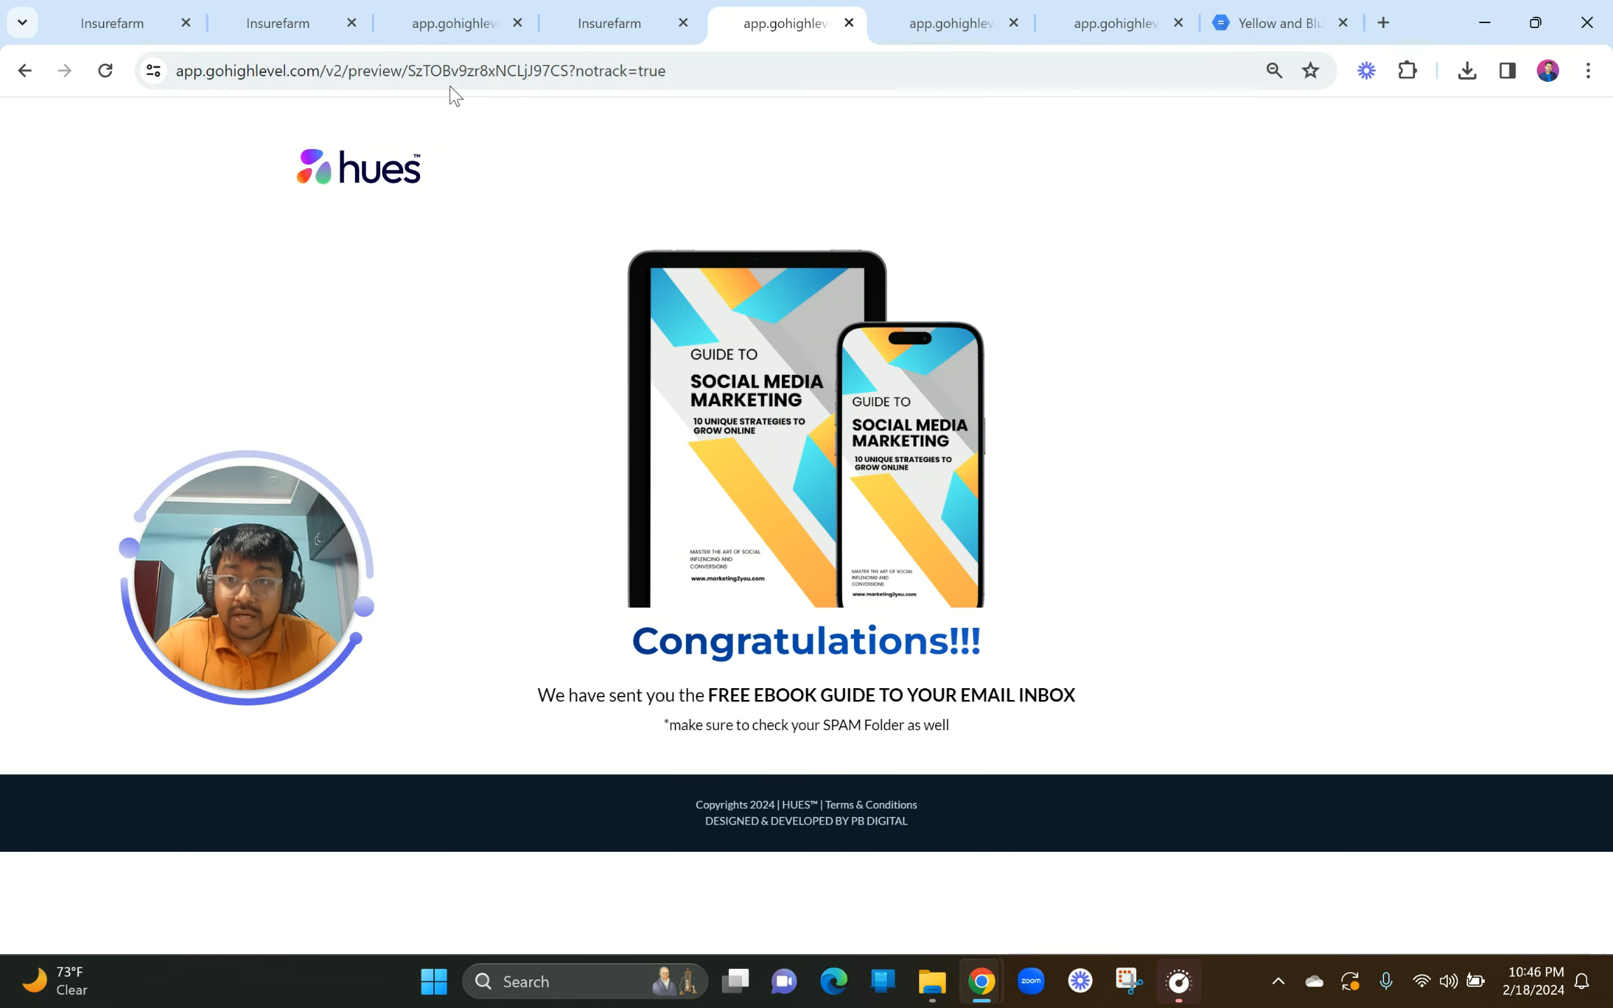
pyautogui.click(138, 9)
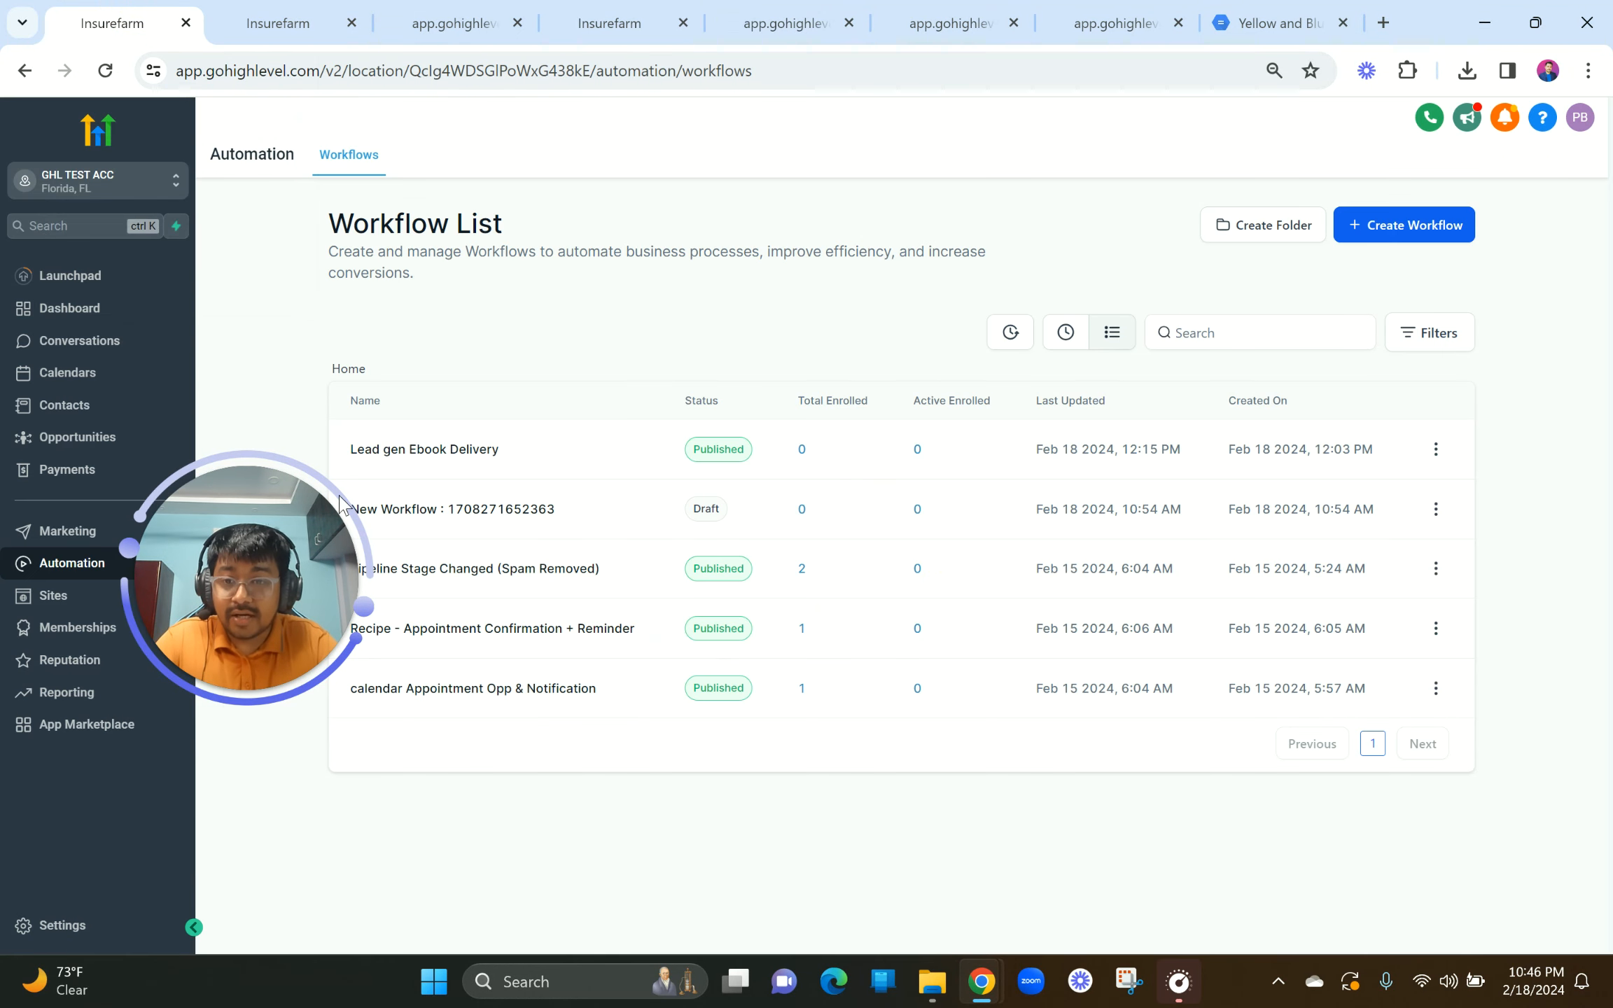
# Step: Check Lead gen Ebook Delivery's Enrollment History for the test contact, then view its Execution Logs
pyautogui.click(454, 456)
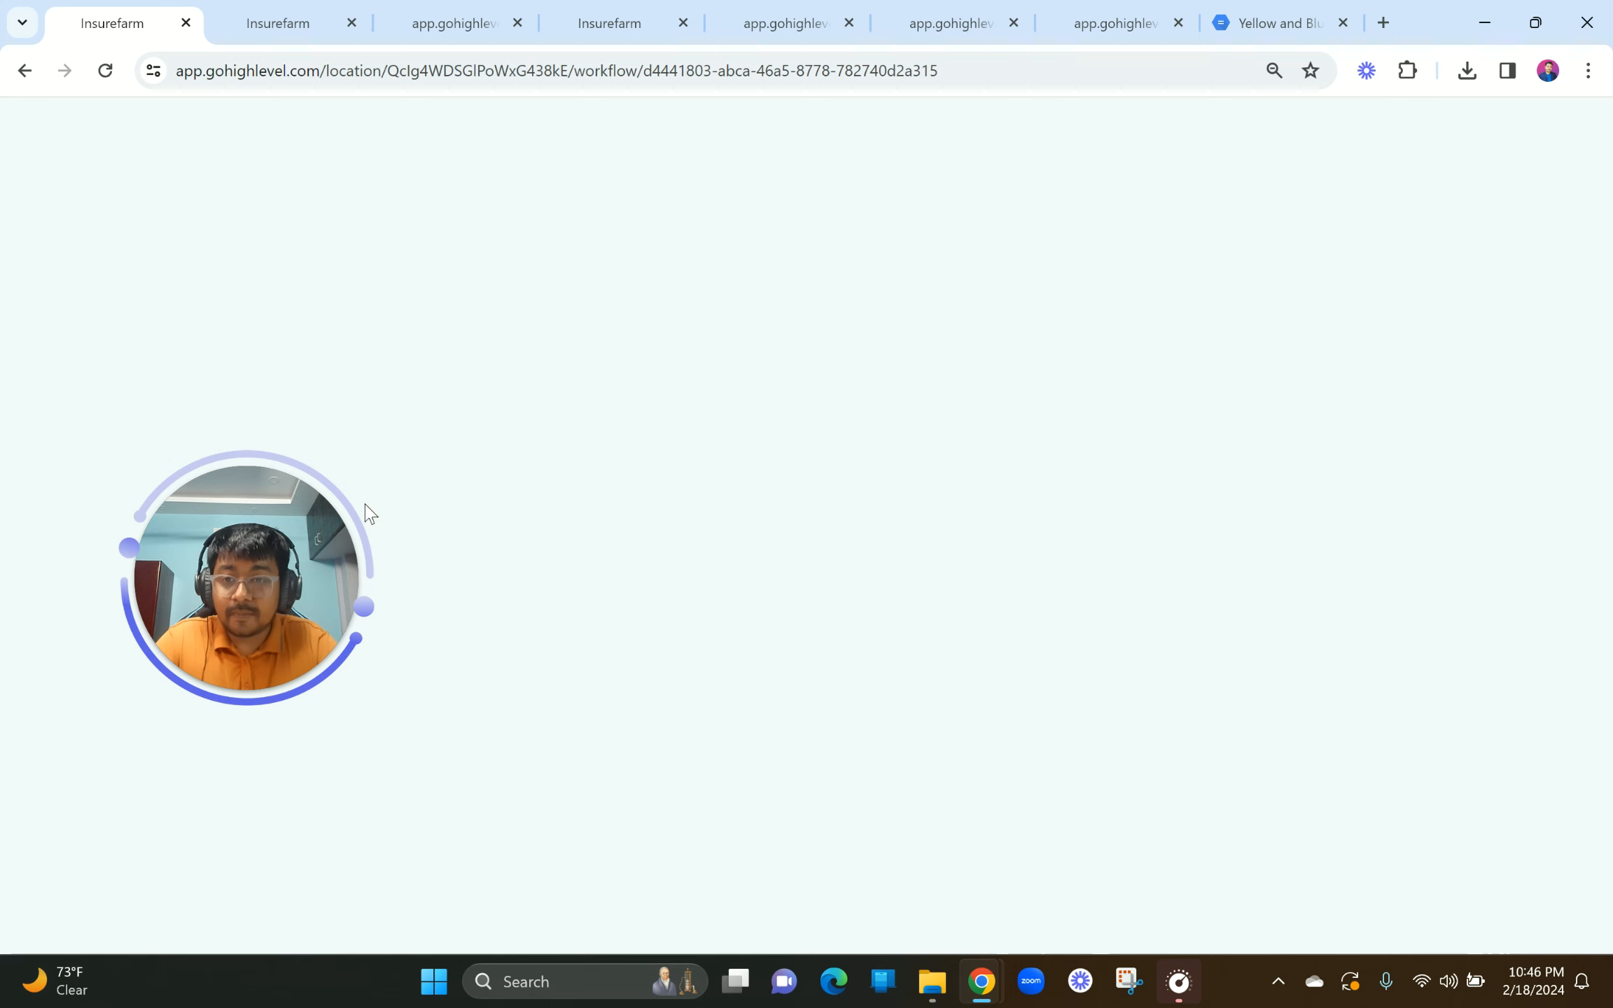
pyautogui.moveTo(251, 583); pyautogui.dragTo(632, 639)
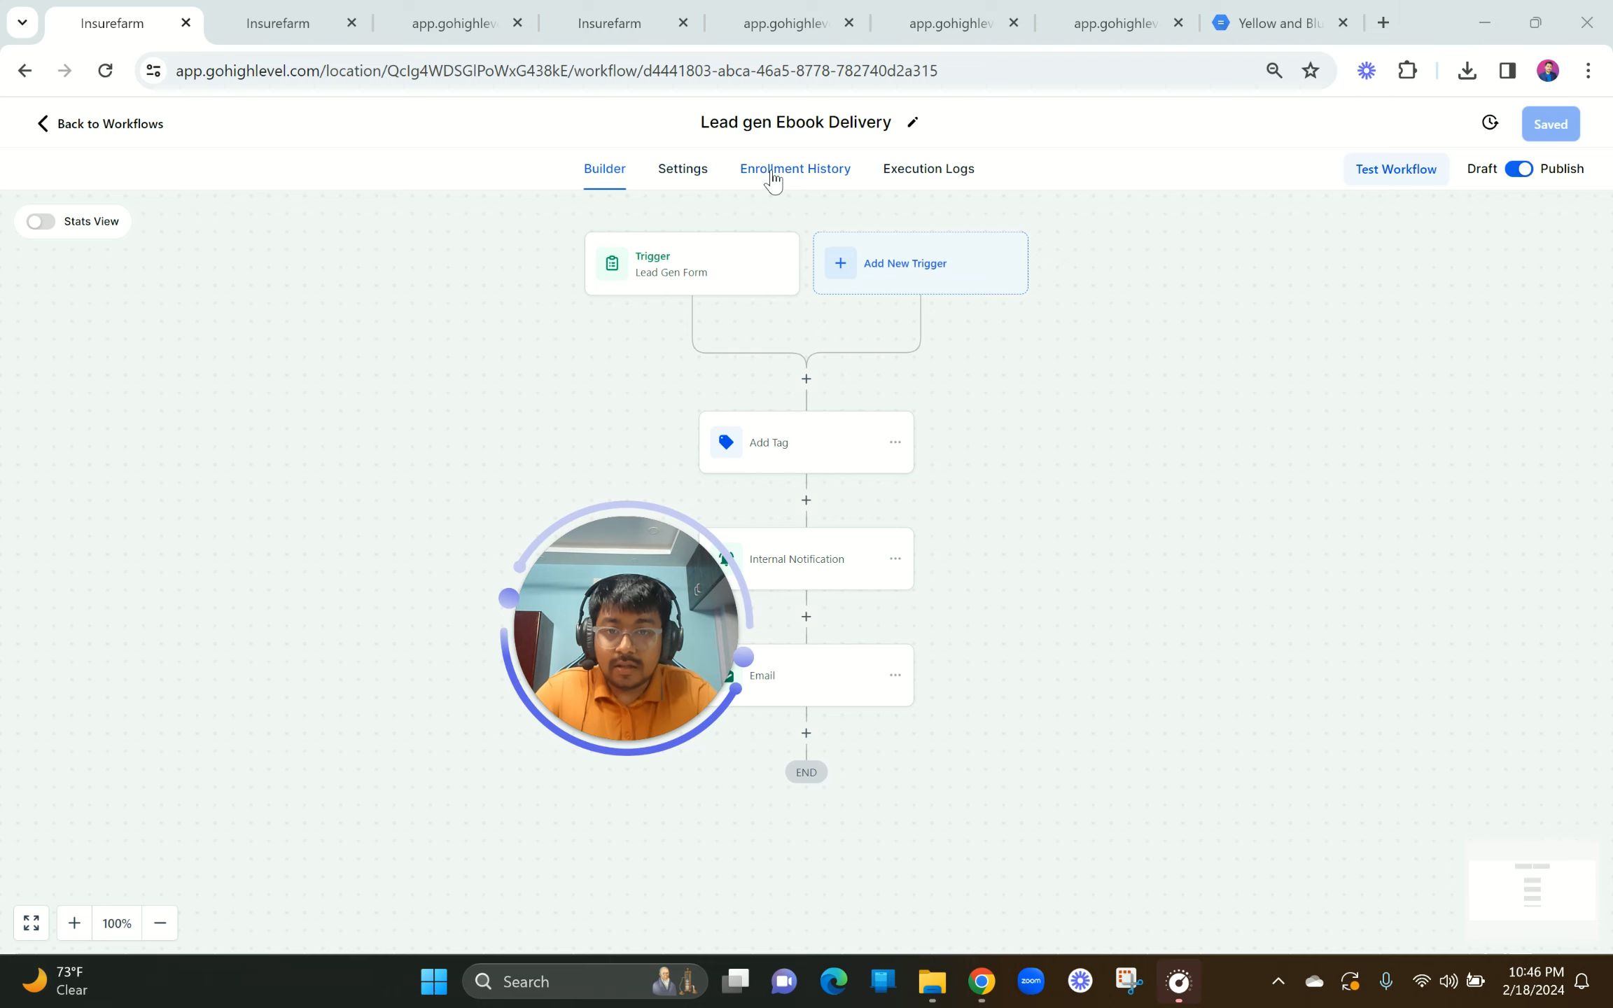
pyautogui.click(771, 173)
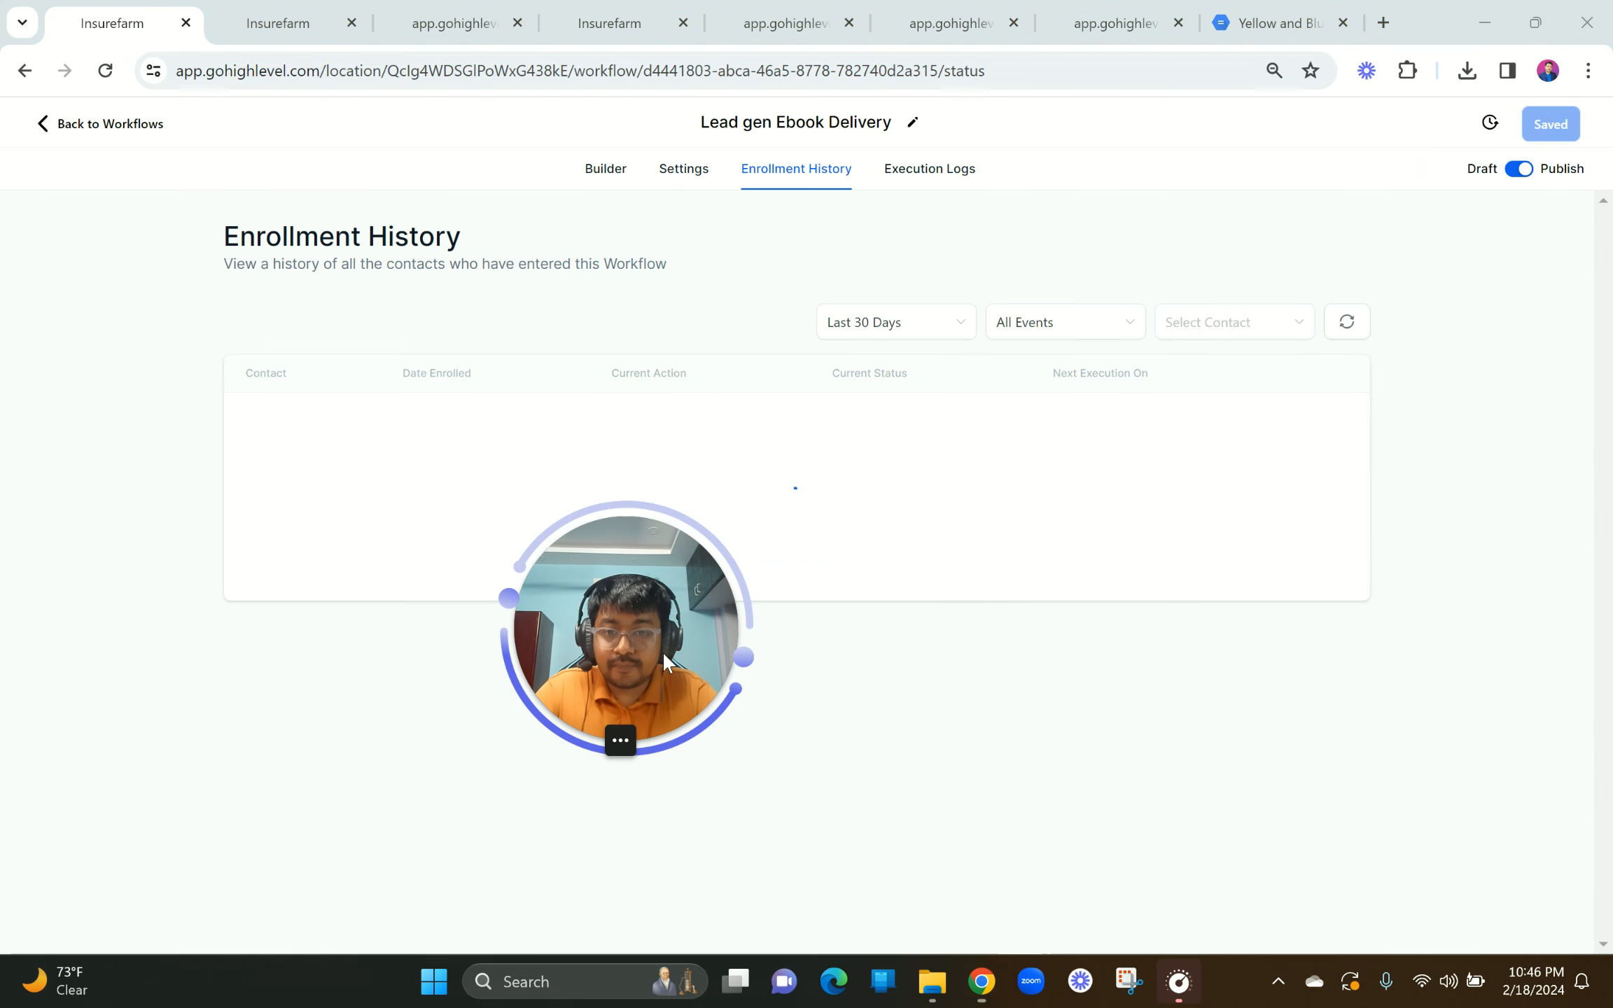
pyautogui.moveTo(663, 652); pyautogui.dragTo(384, 770)
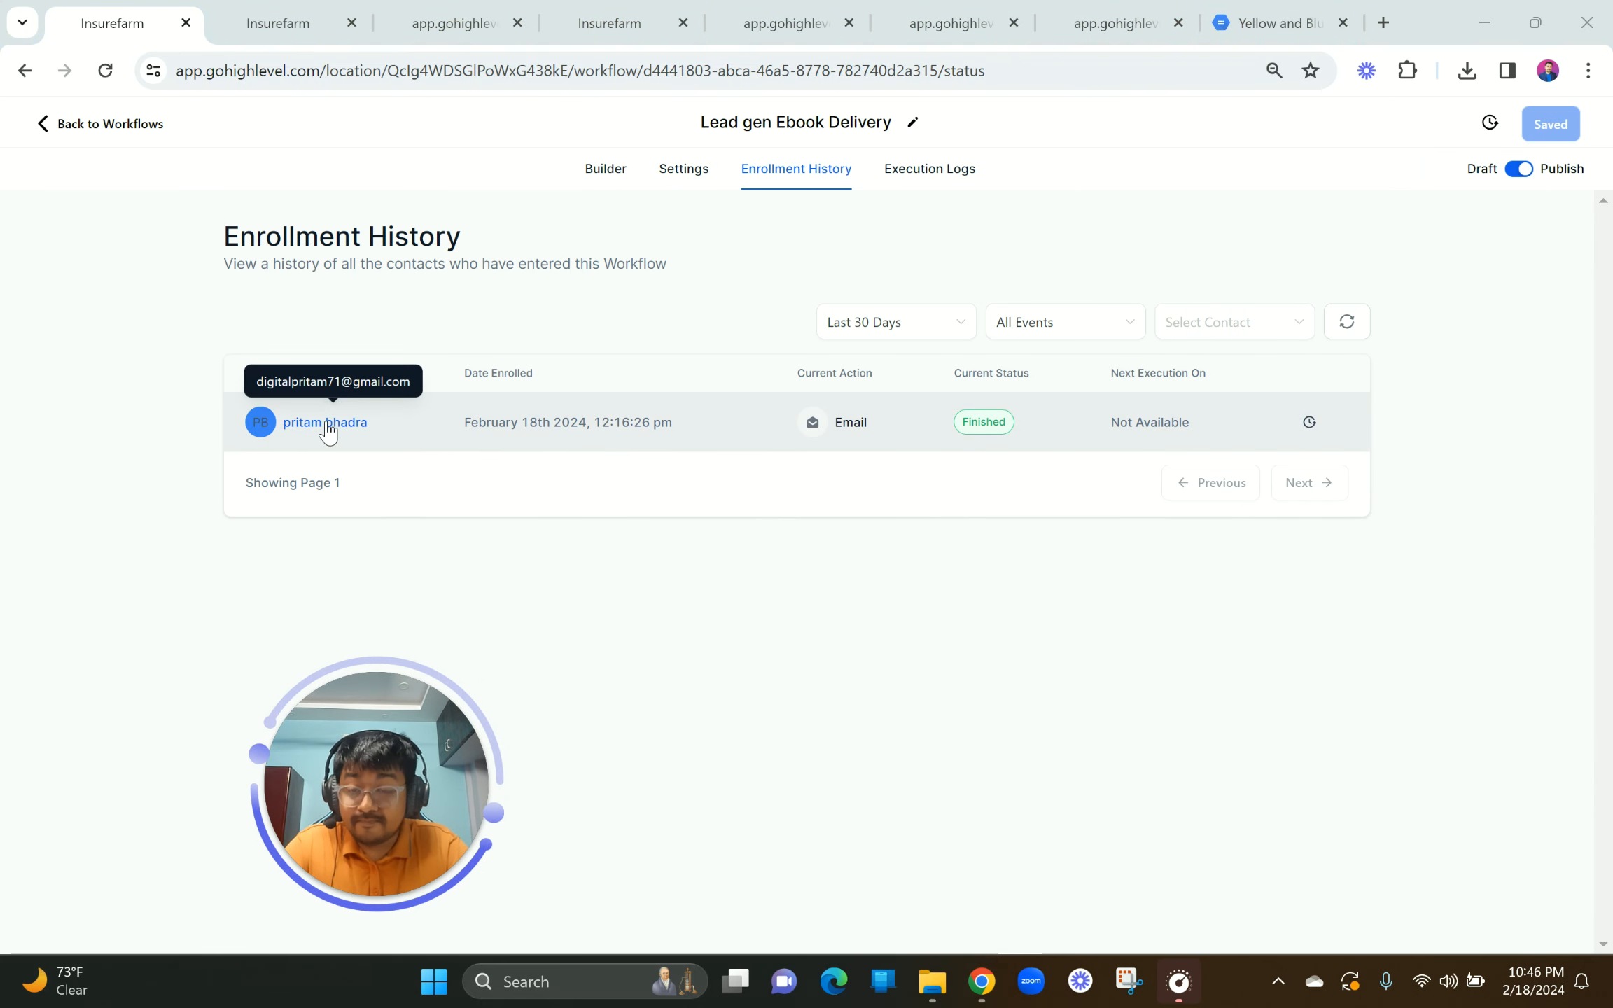
pyautogui.moveTo(463, 422); pyautogui.dragTo(684, 425)
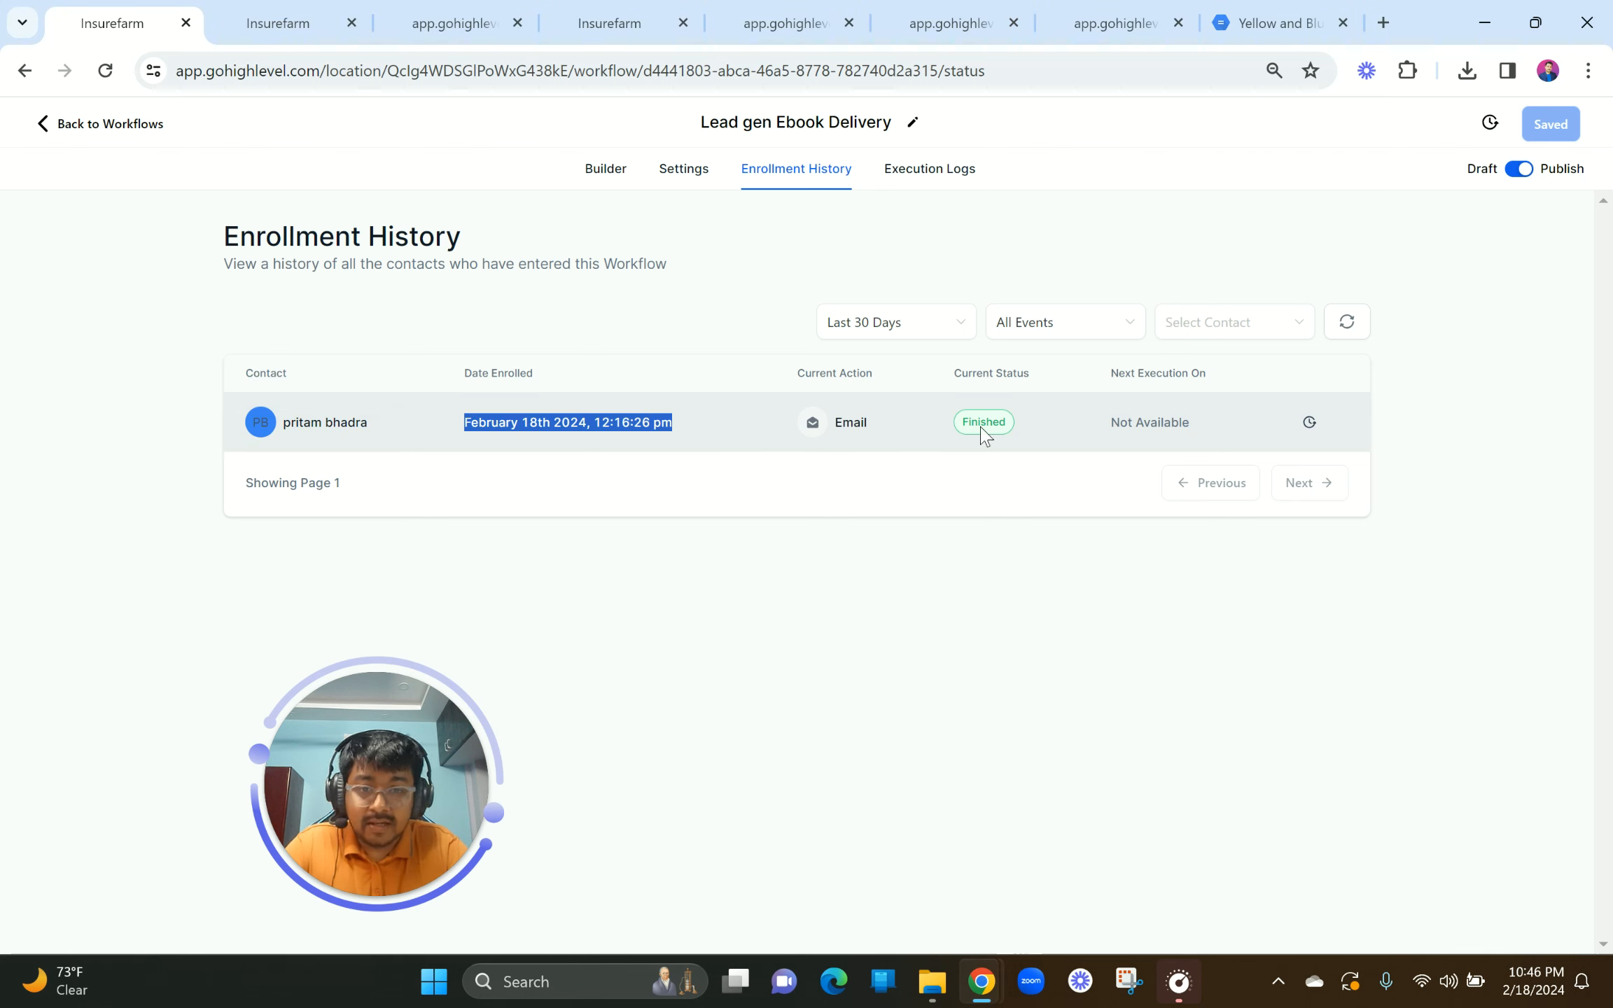
pyautogui.click(926, 170)
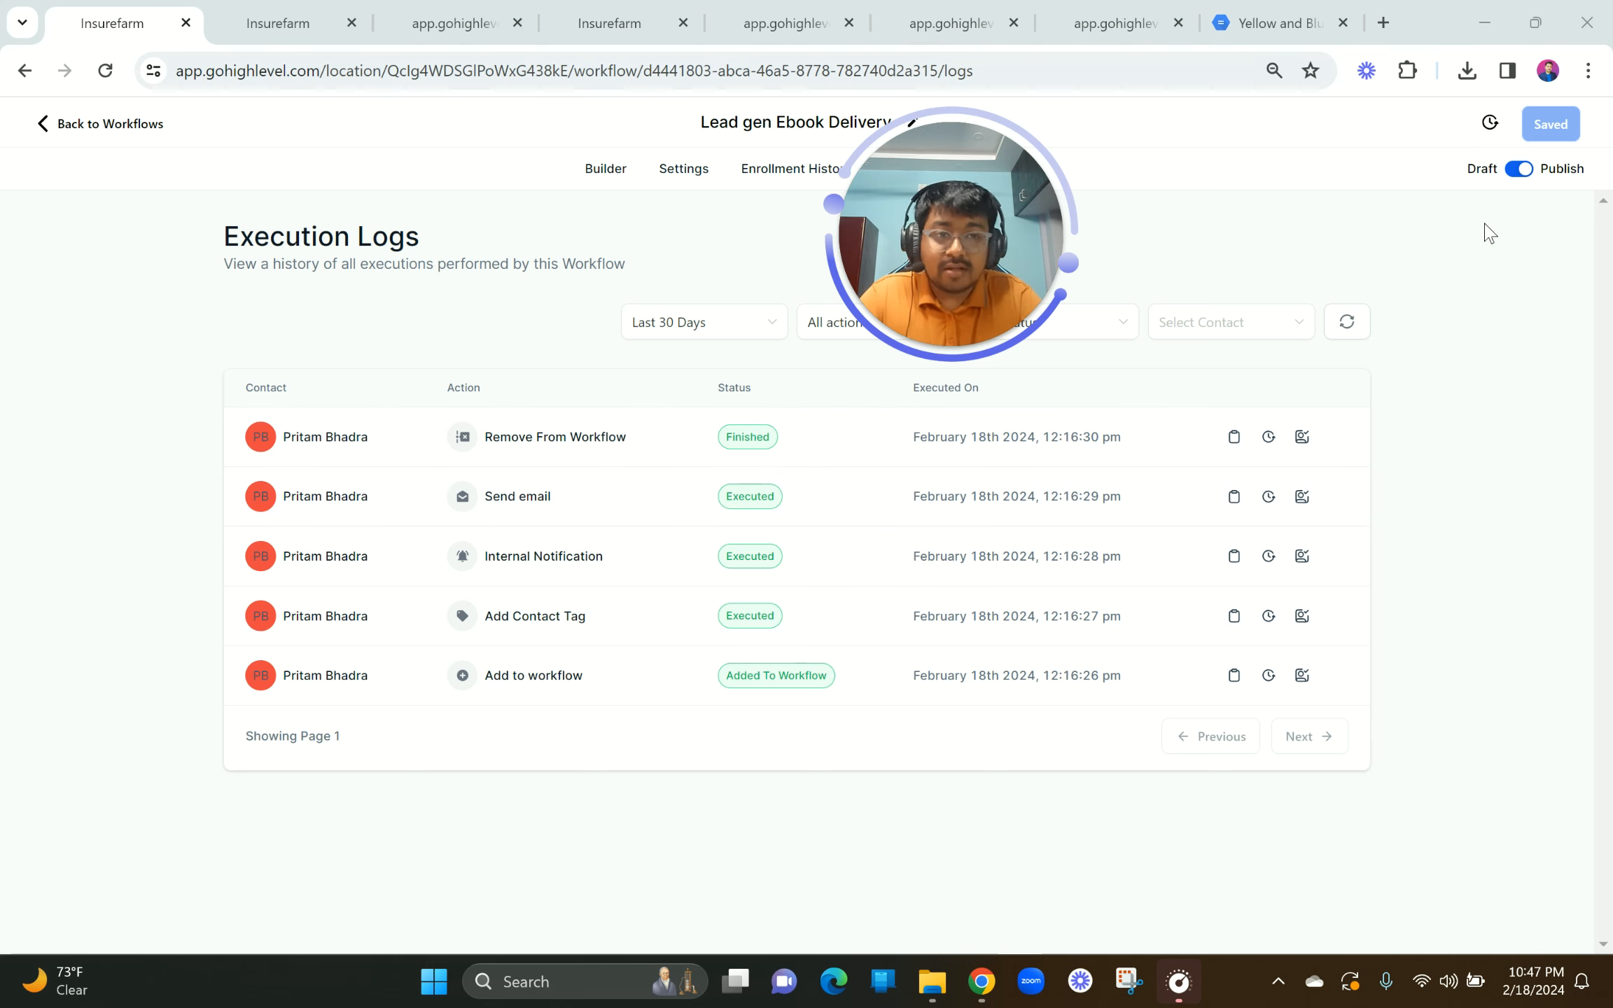
# Step: Return to the Workflow List, where Lead gen Ebook Delivery shows 1 enrolled and Published
pyautogui.click(56, 125)
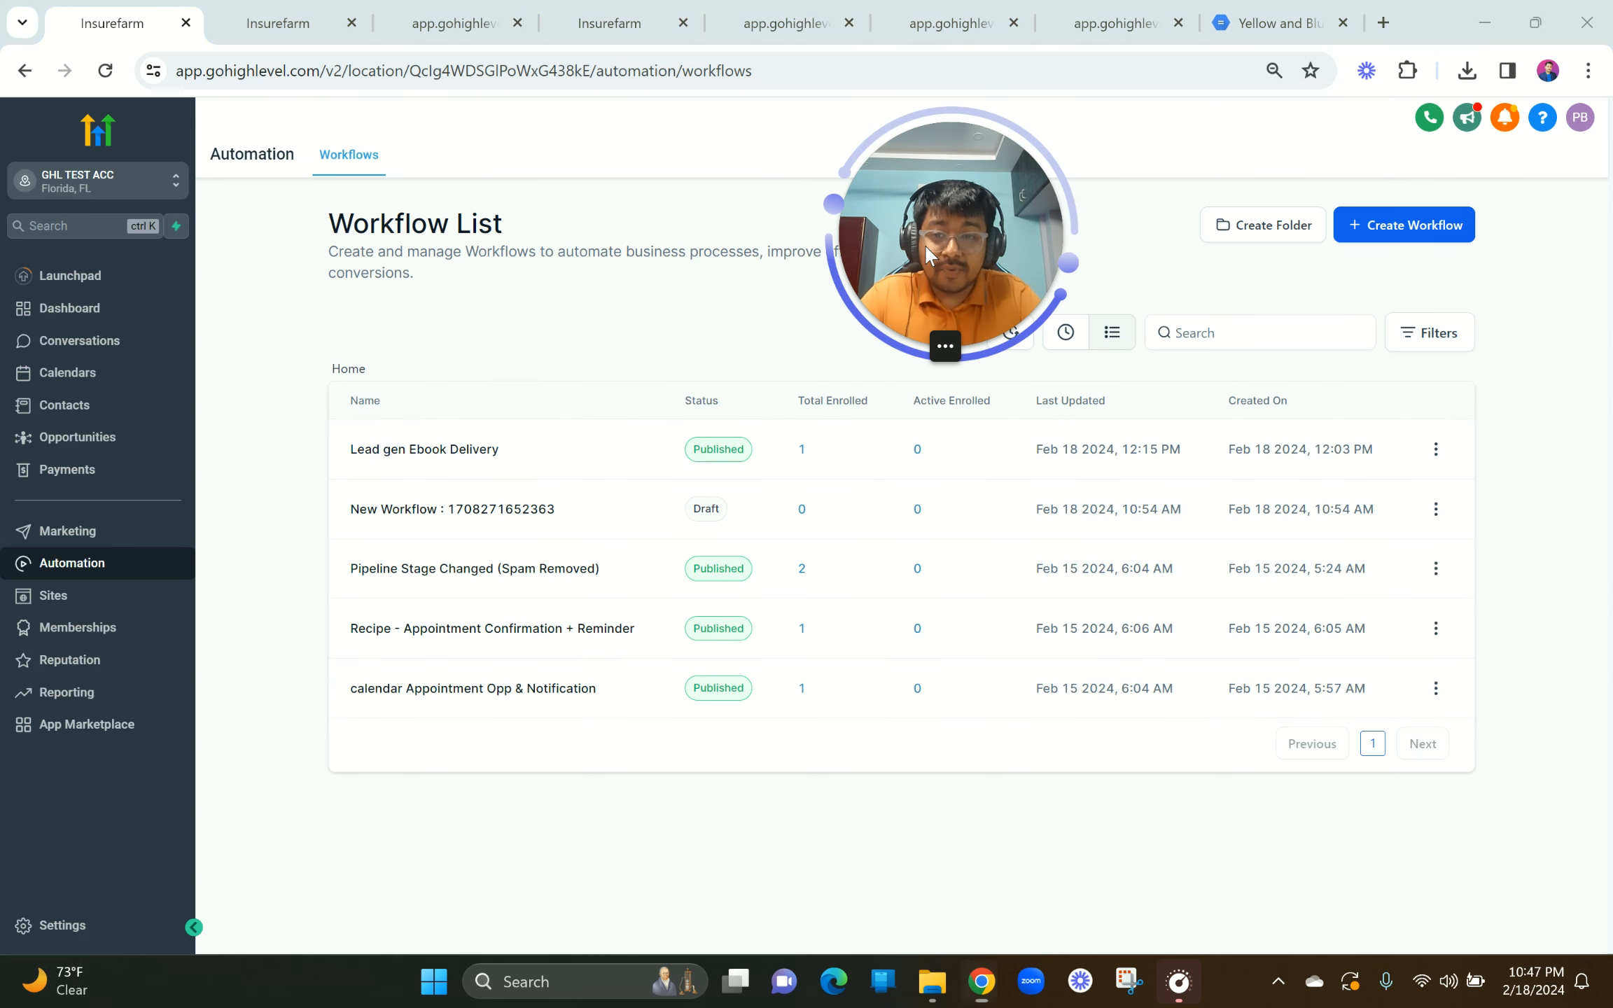
pyautogui.moveTo(923, 243); pyautogui.dragTo(708, 591)
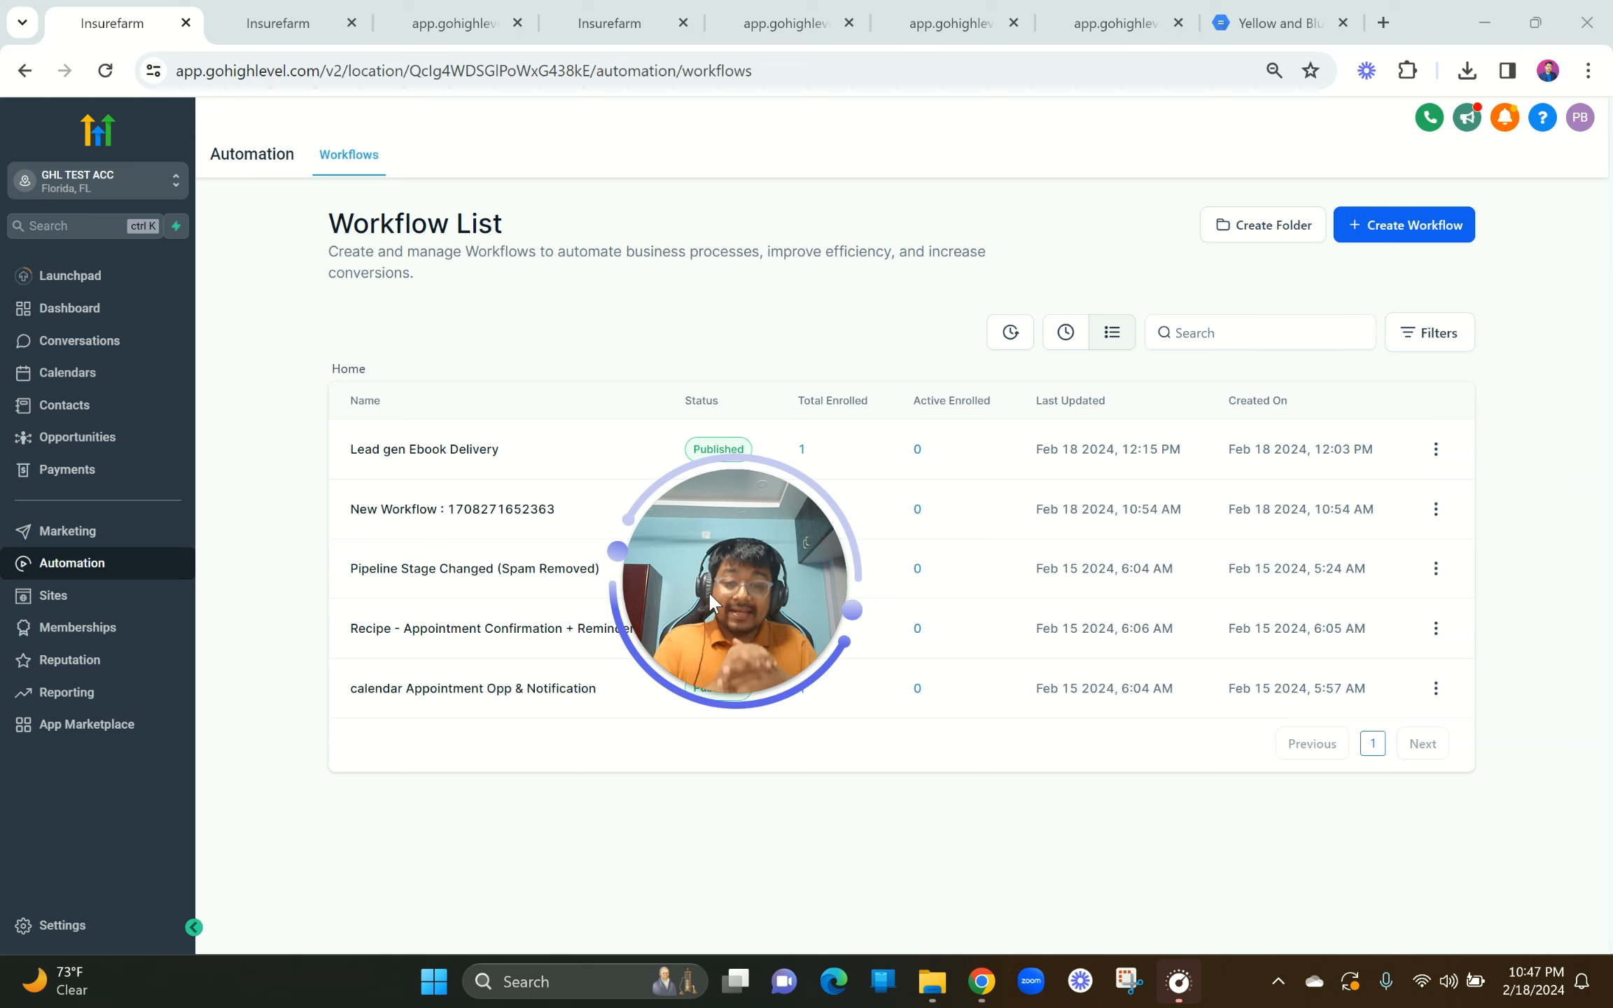